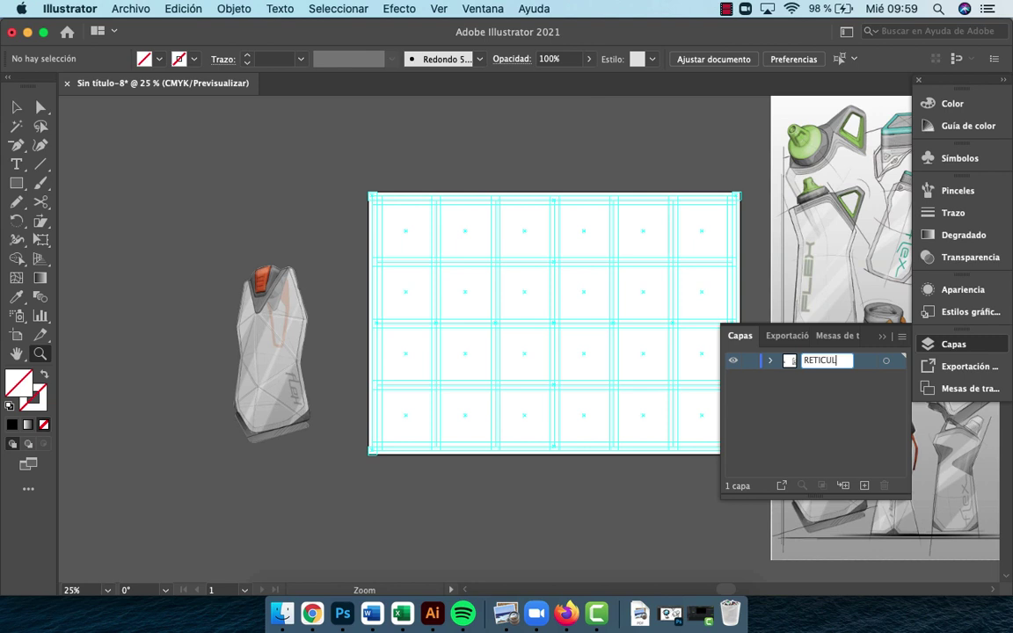
Rename the grid's layer as RETICULA
key("Return")
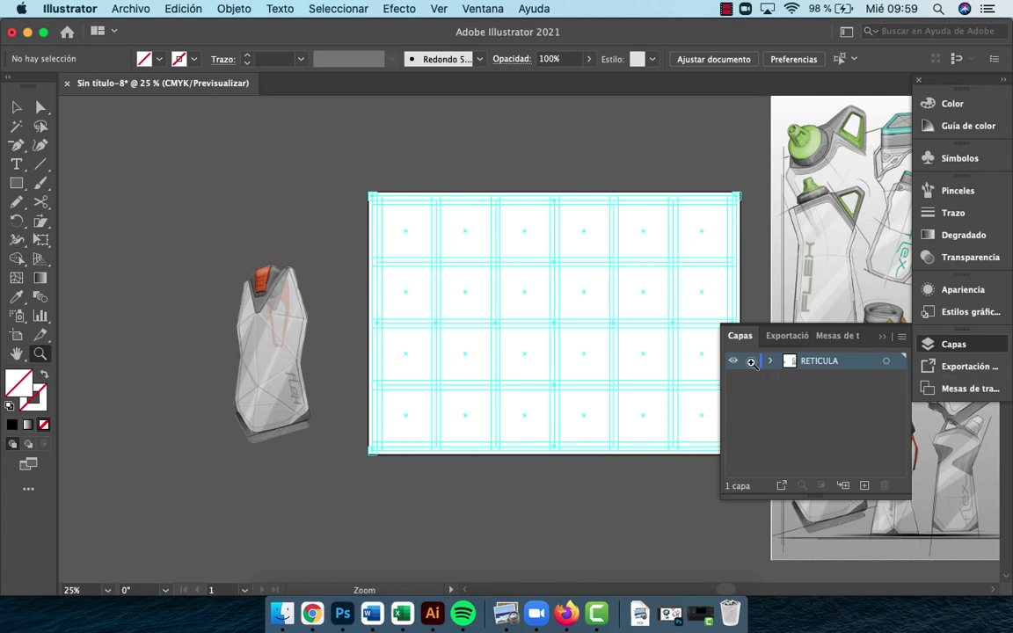
left_click_drag(506, 369, 386, 425)
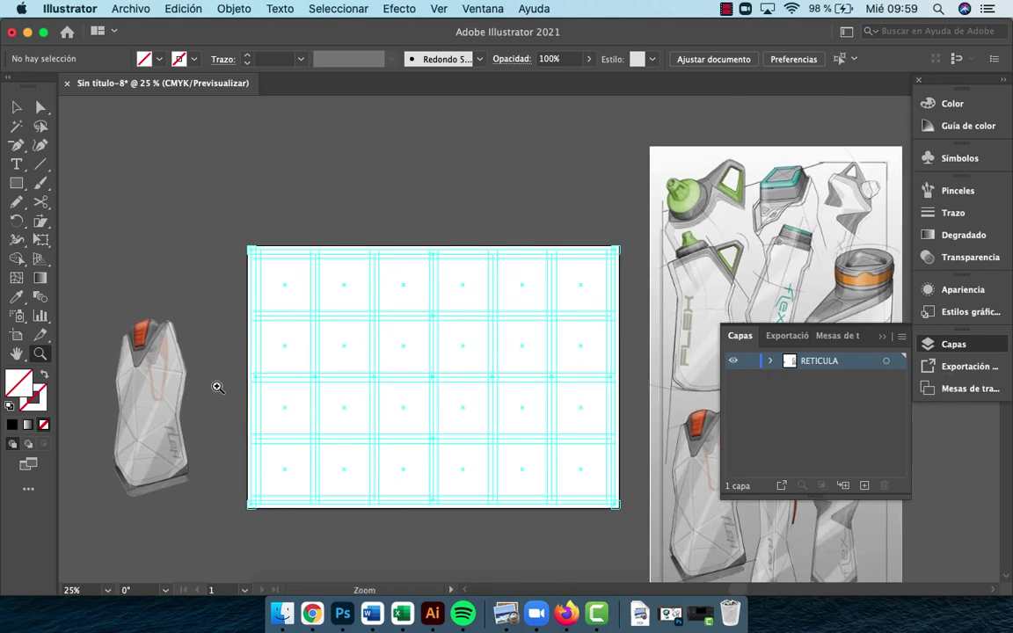
key("v")
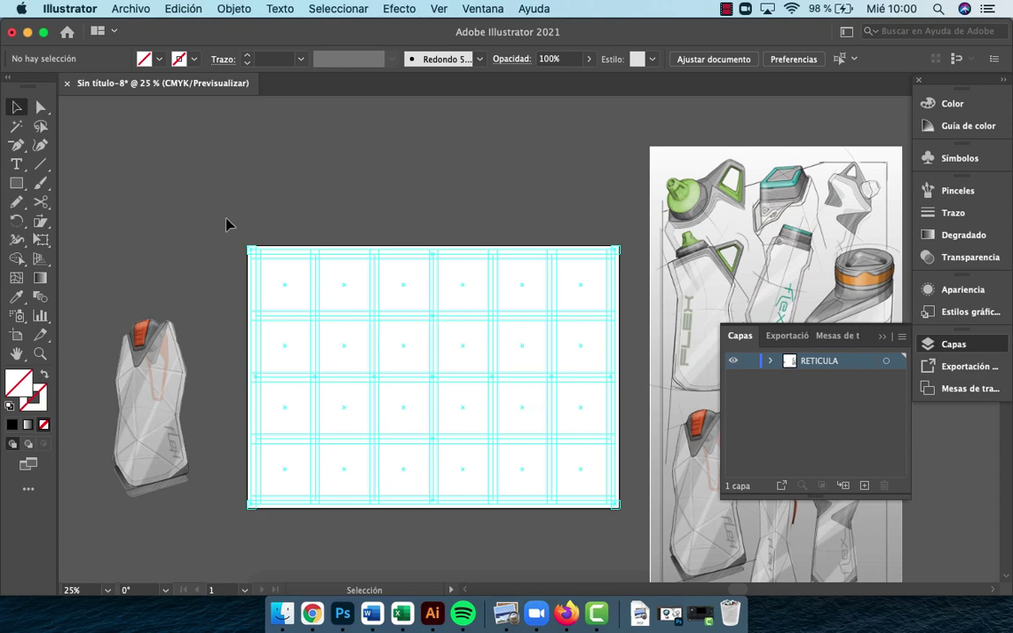
Examine the cut-out bottle sketch beside the grid artboard and the overall arrangement of the document
key("z")
left_click(319, 287)
key("space")
left_click_drag(596, 448, 445, 314)
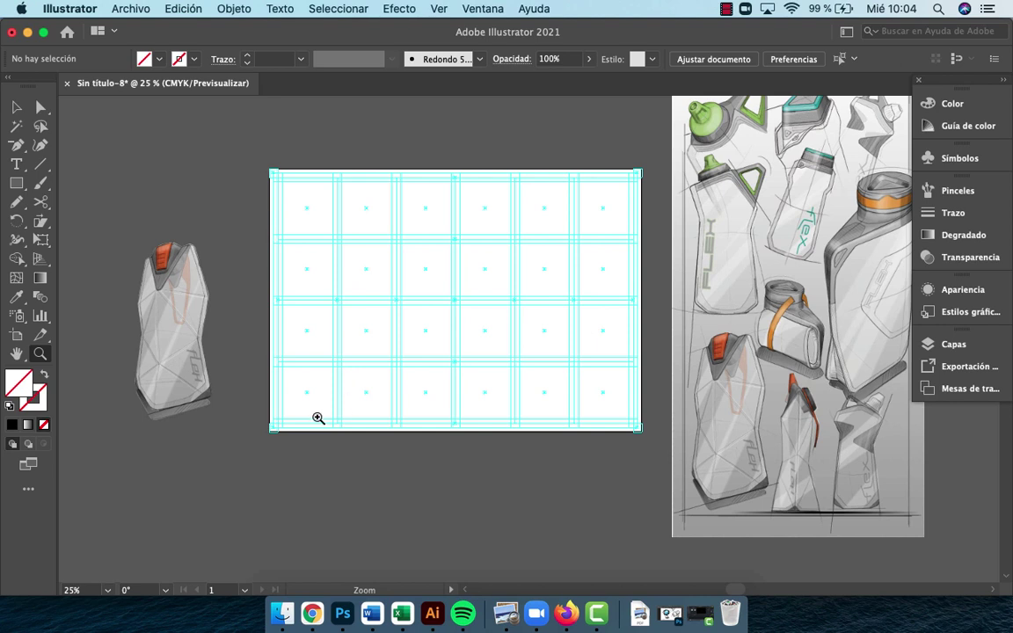
left_click(176, 325)
left_click(502, 403)
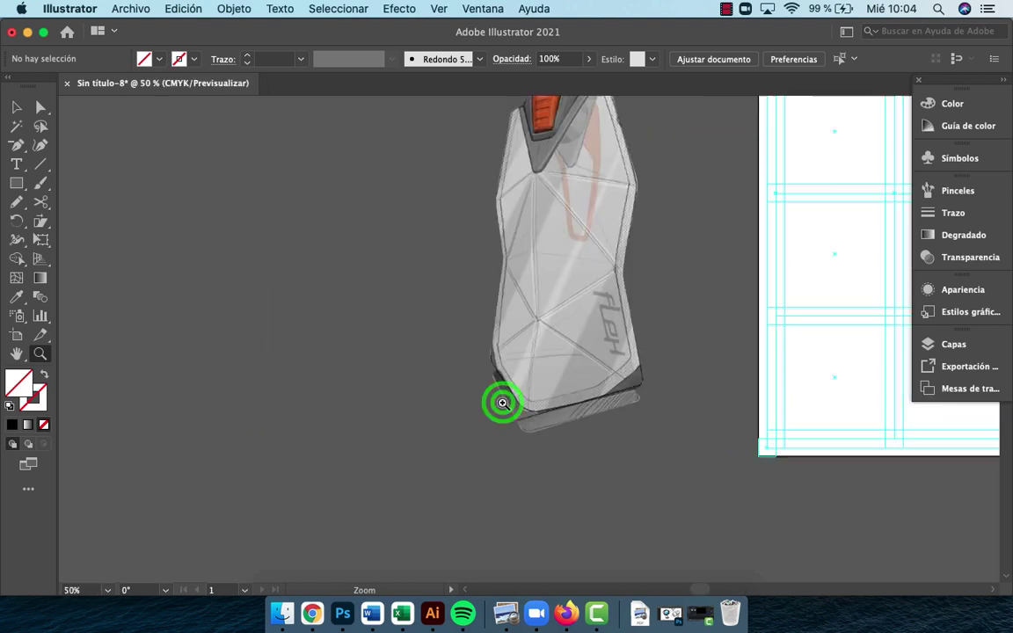
left_click(696, 299, "alt")
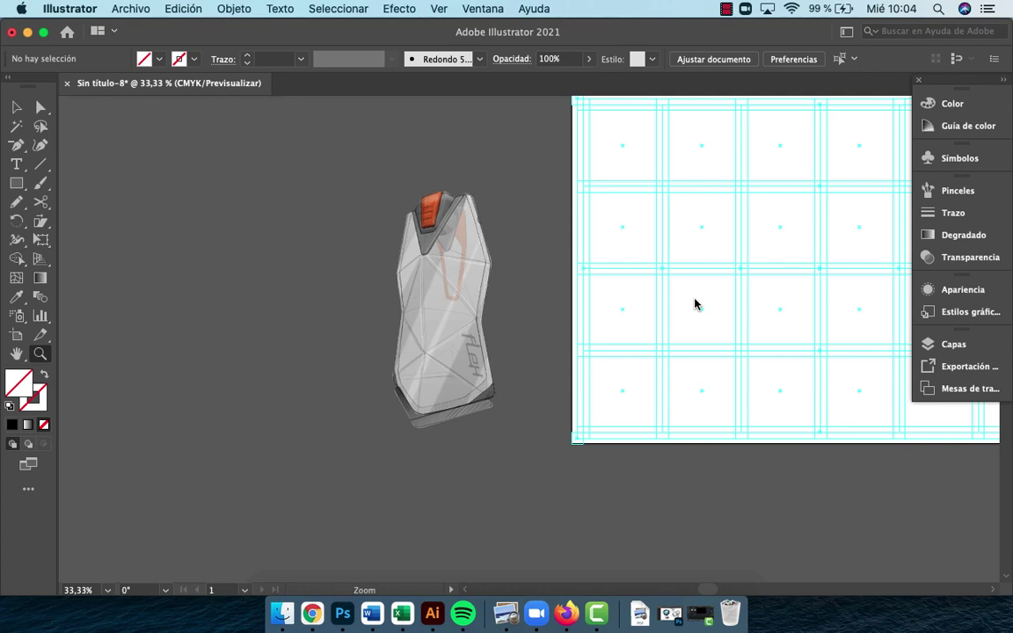
left_click(712, 335, "alt")
left_click(712, 339, "alt")
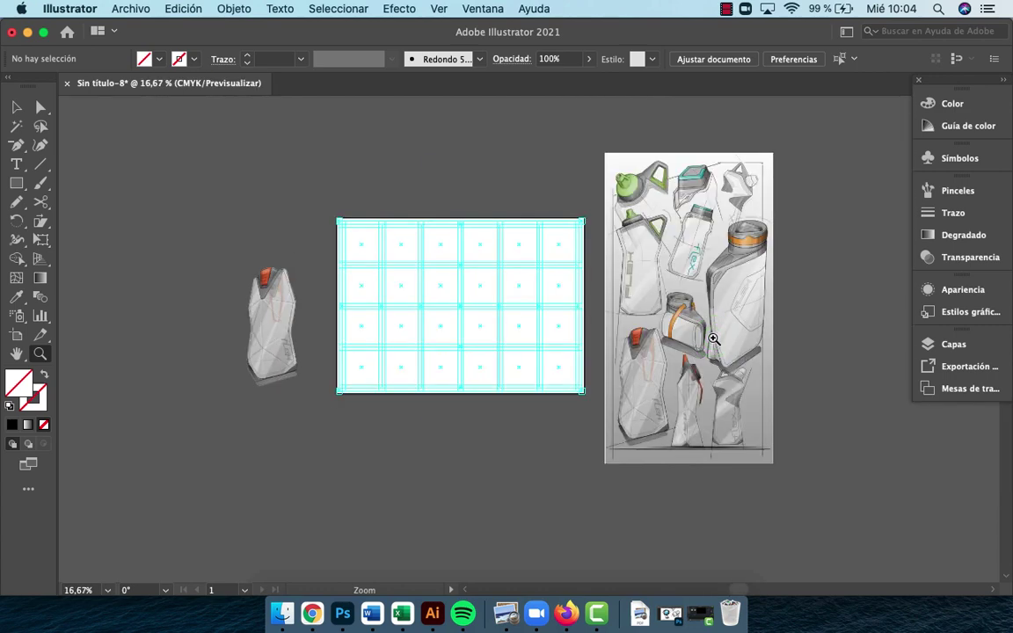
Examine the bottle designs on the reference sheet up close, from the faceted bottle up to the FLEX bottles
left_click(701, 312)
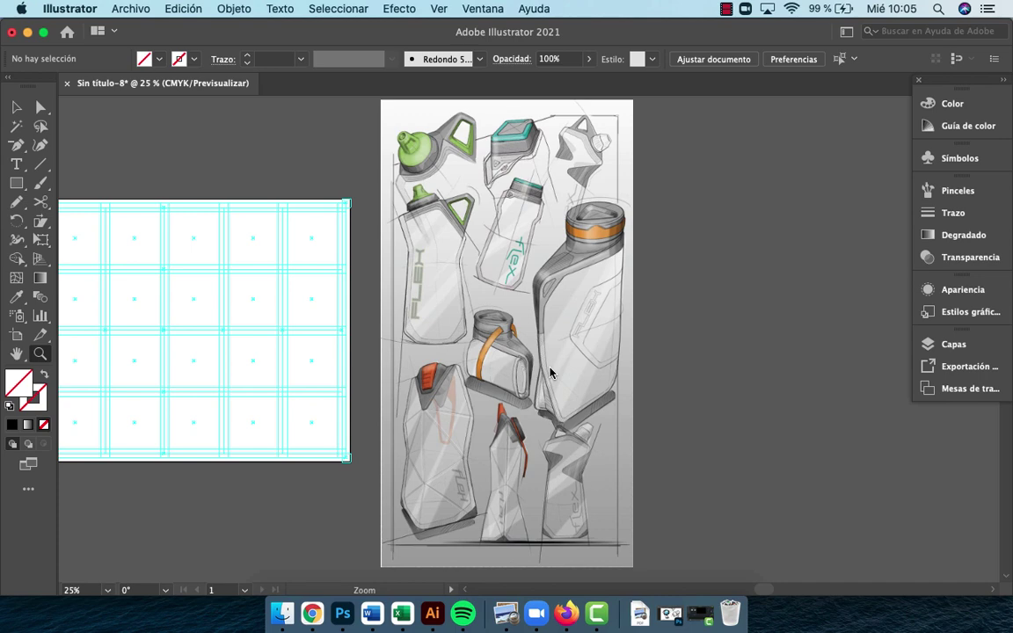
left_click_drag(154, 371, 635, 383)
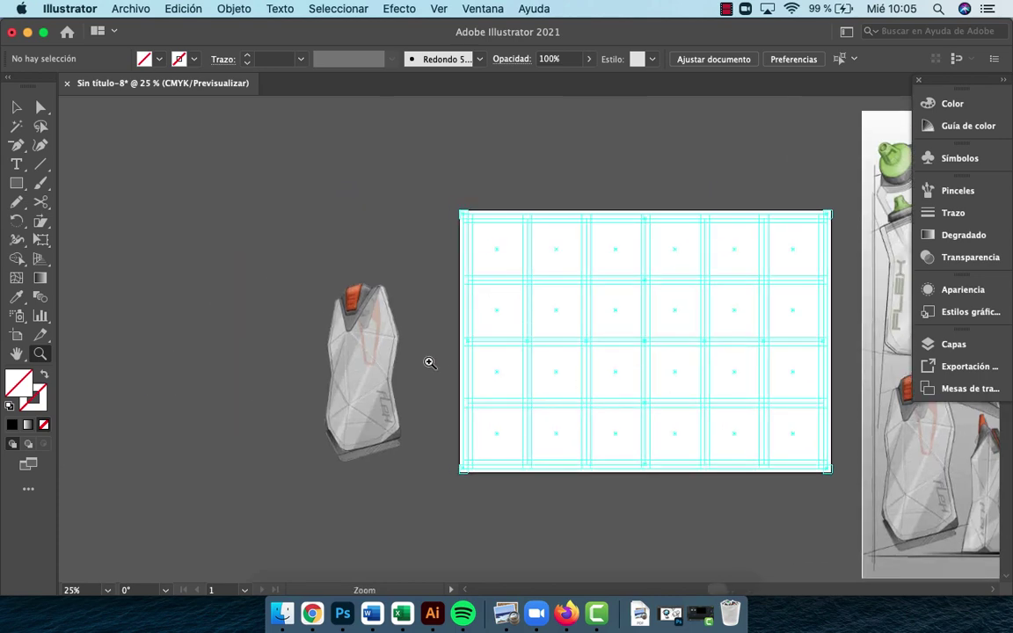
scroll(678, 387, "right", 10)
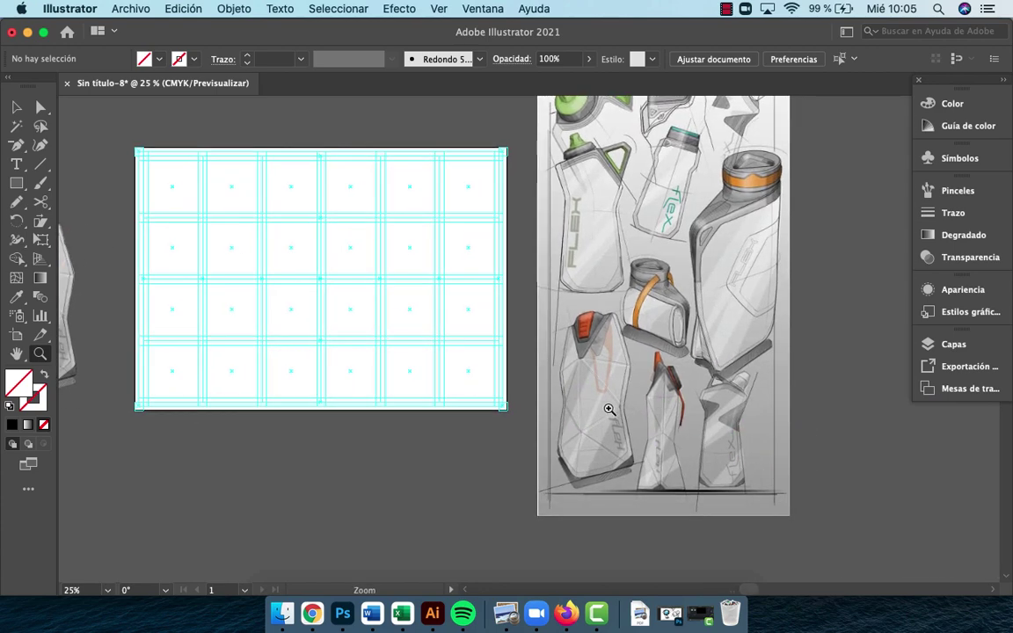
left_click(605, 397)
left_click_drag(535, 355, 537, 361)
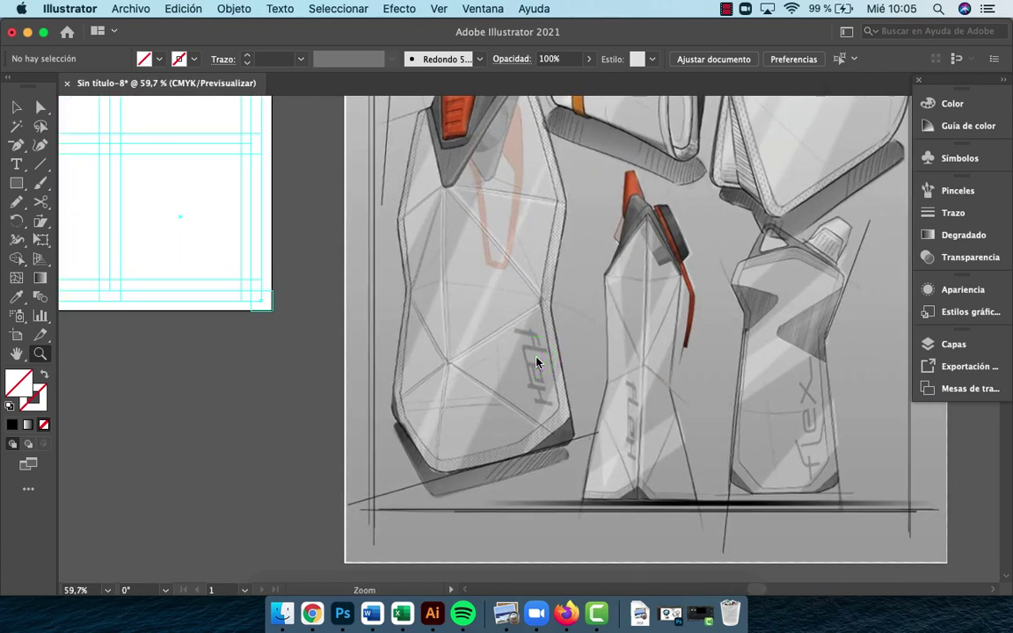
left_click_drag(538, 301, 538, 407)
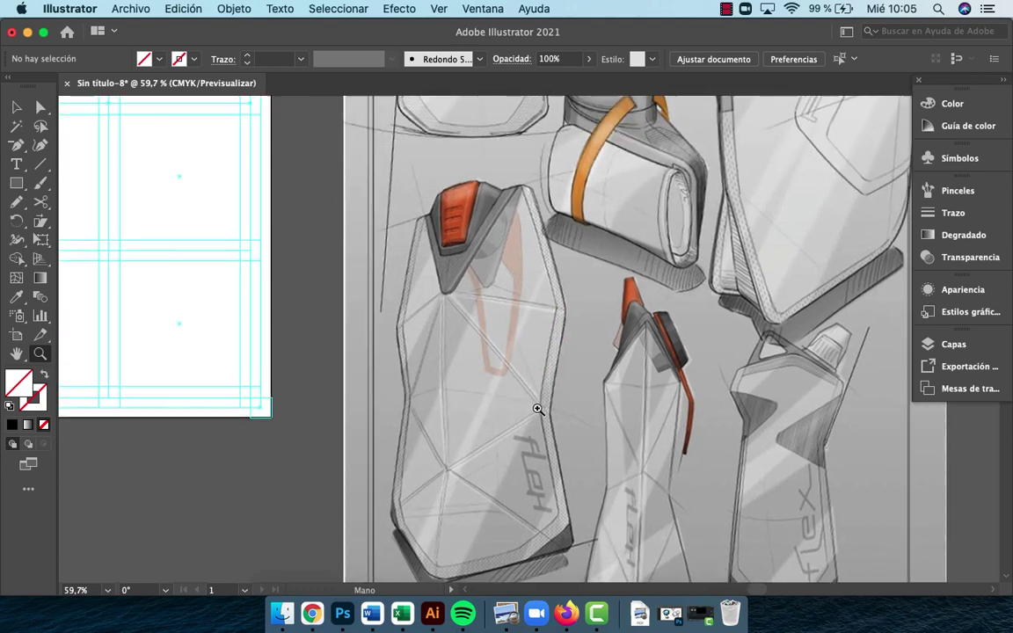
mouse_move(655, 341)
left_mouse_down()
mouse_move(497, 295)
mouse_move(479, 279)
mouse_move(607, 316)
mouse_move(729, 442)
mouse_move(663, 550)
left_mouse_up()
left_click_drag(603, 270, 638, 471)
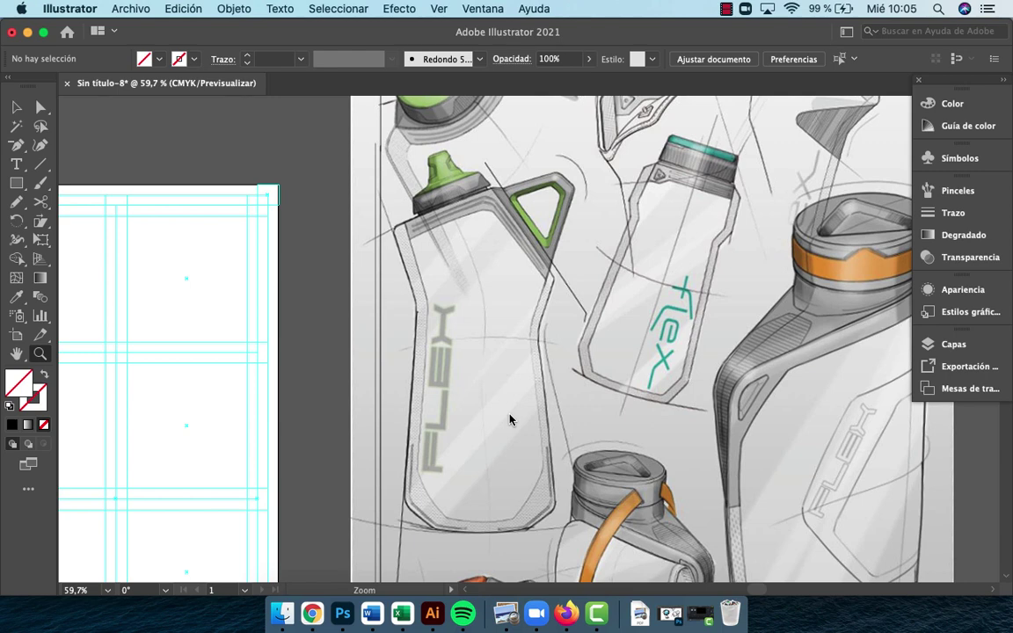
Duplicate the reference image of bottle sketches and place the copy directly to the right of the original
left_click(436, 347, "alt")
left_click(483, 384, "alt")
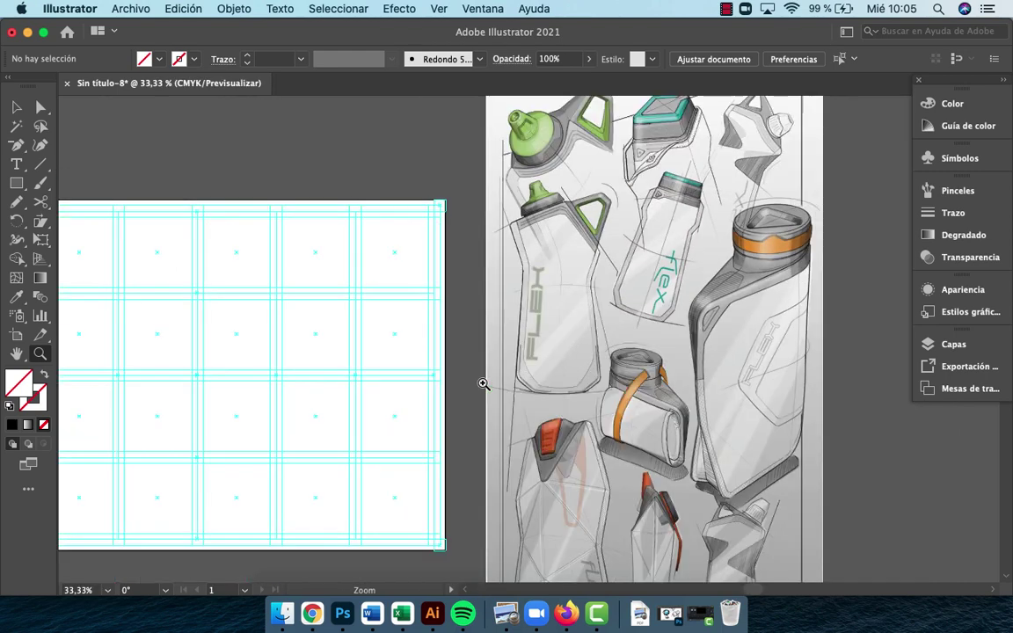
left_click(483, 384, "alt")
scroll(479, 384, "right", 3)
key("v")
left_click(664, 343)
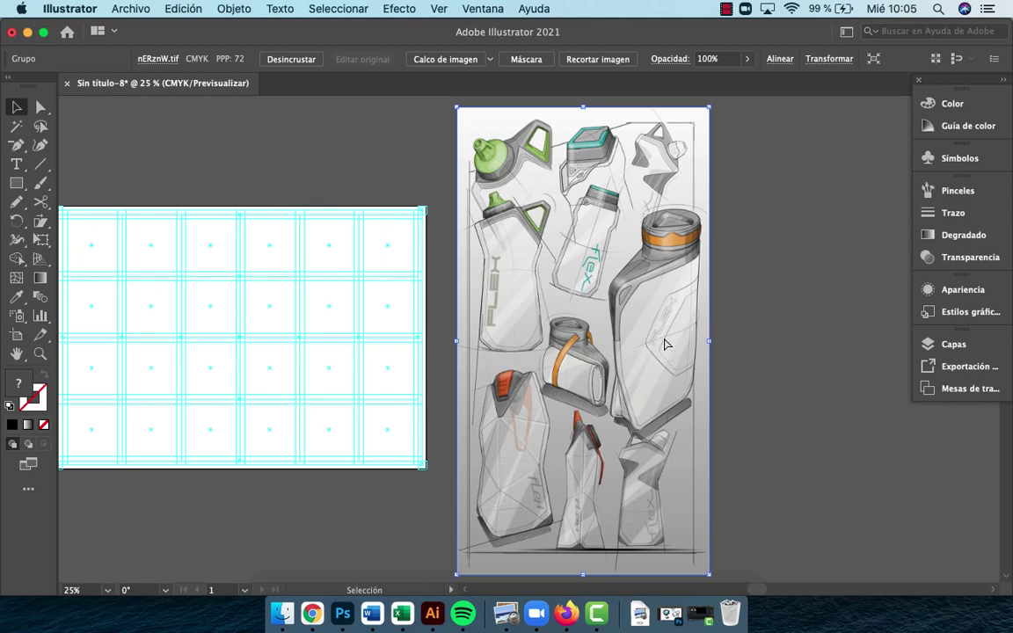
left_click_drag(672, 335, 877, 334)
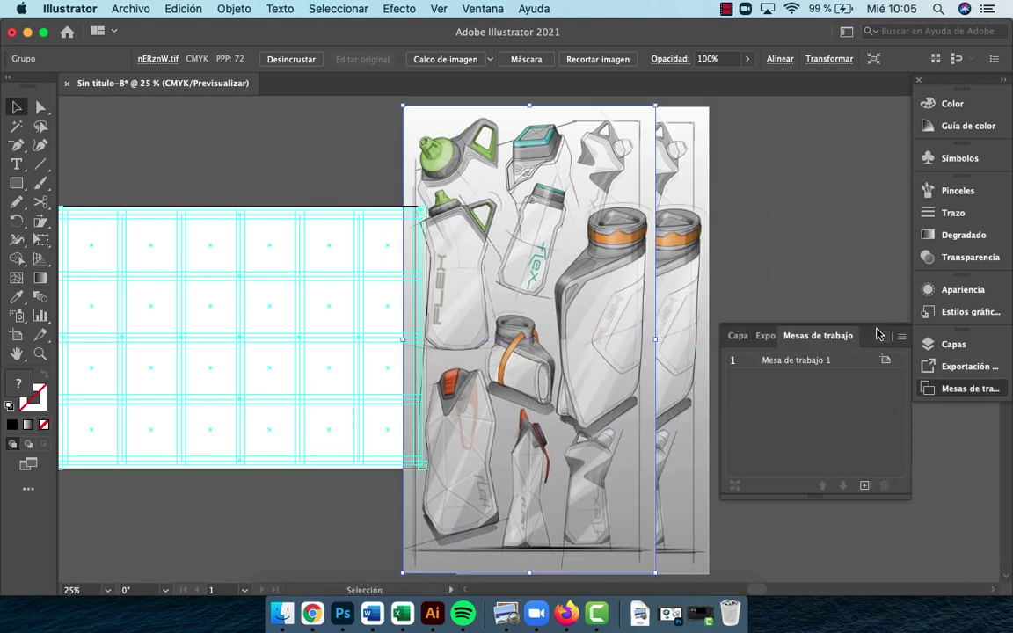
left_click(878, 341)
left_click_drag(595, 303, 809, 310)
Prepare the Pen tool for tracing the green-capped FLEX bottle with a blue stroke of C 67.45, M 25.49, Y 0, K 0
key("z")
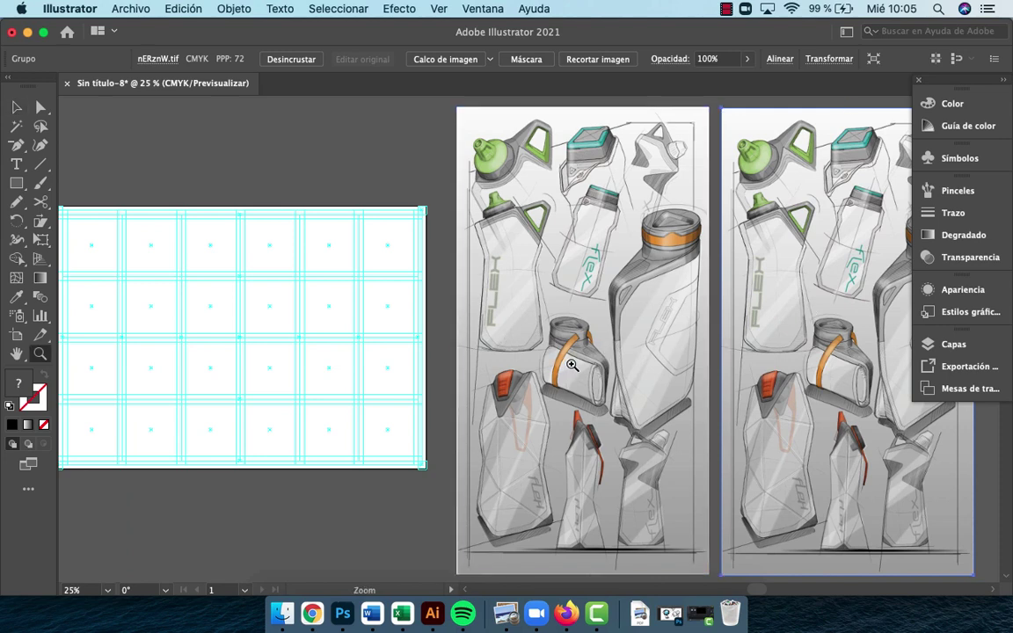
left_click(475, 369)
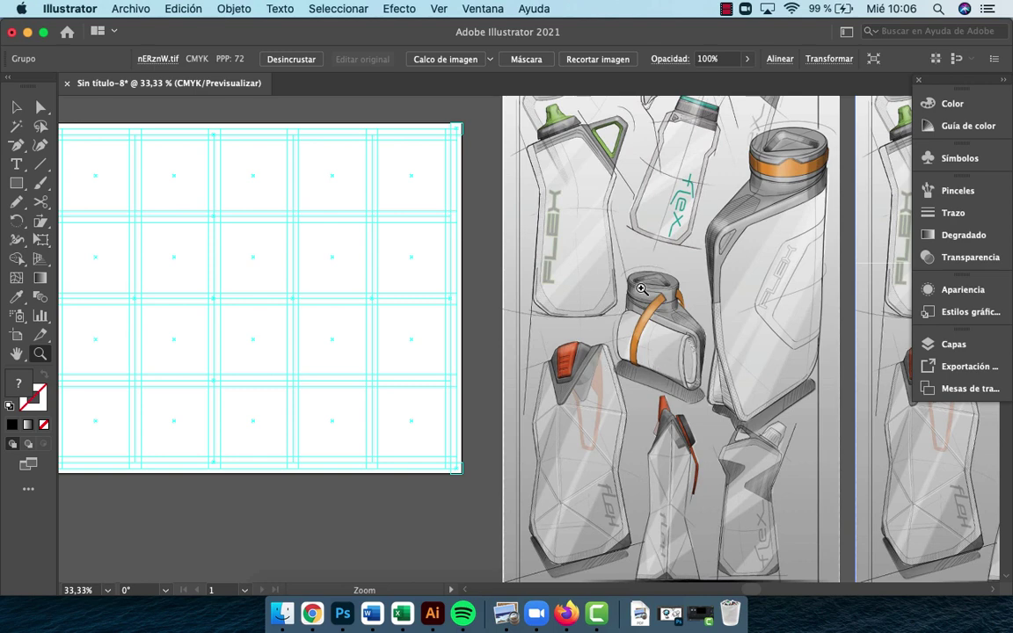
left_click(583, 228)
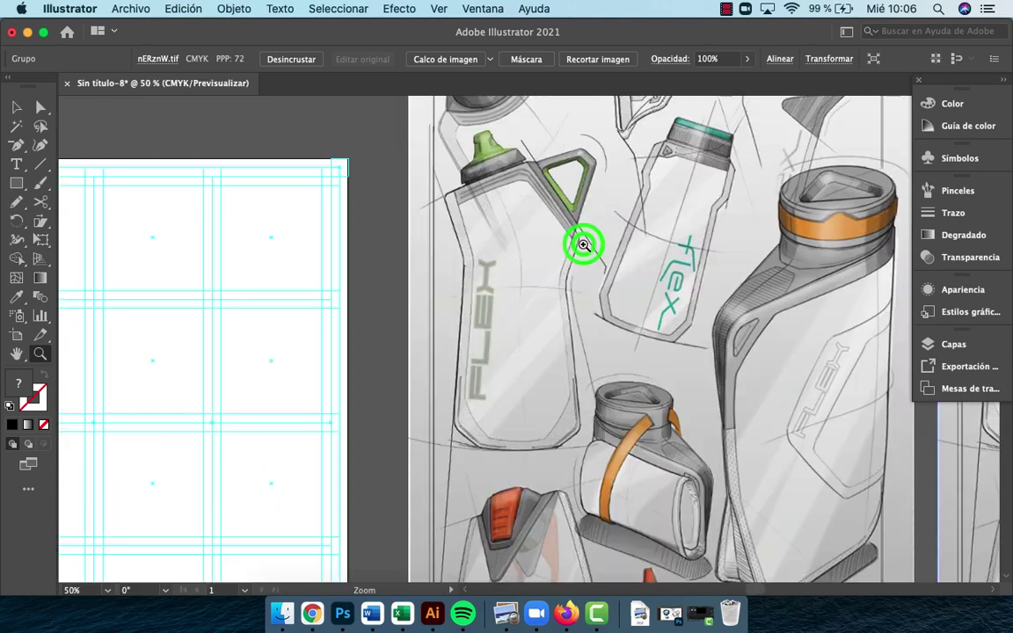
left_click_drag(583, 241, 823, 261)
left_click(823, 261)
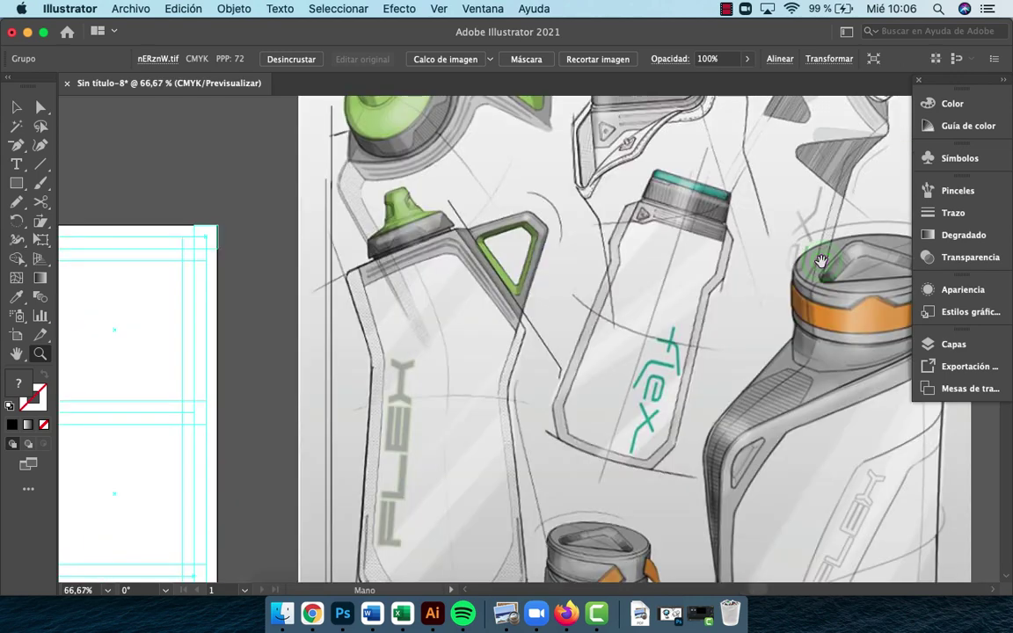
left_click_drag(556, 353, 669, 314)
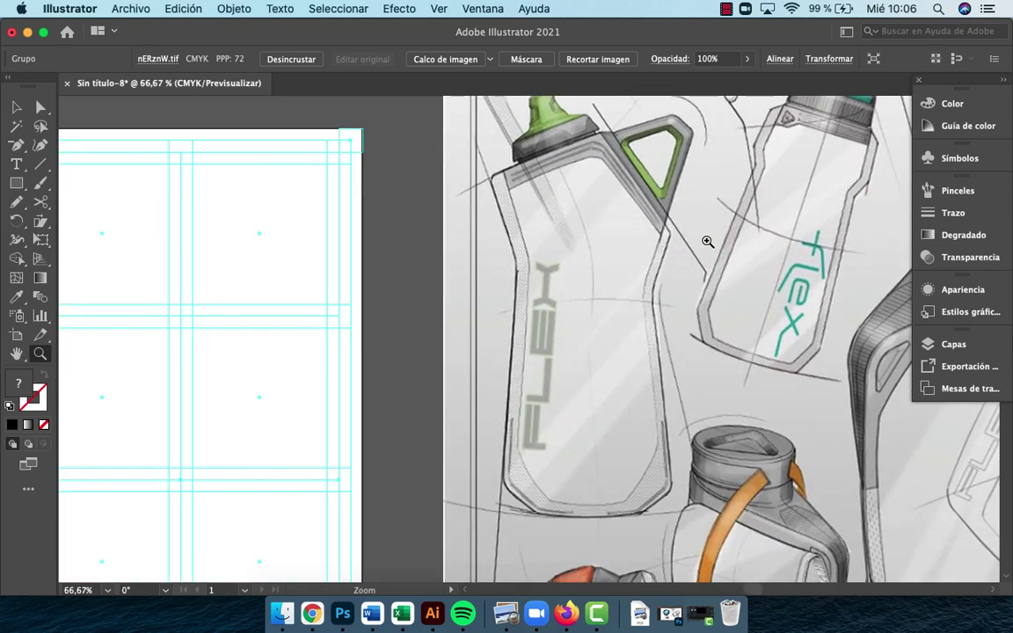
key("p")
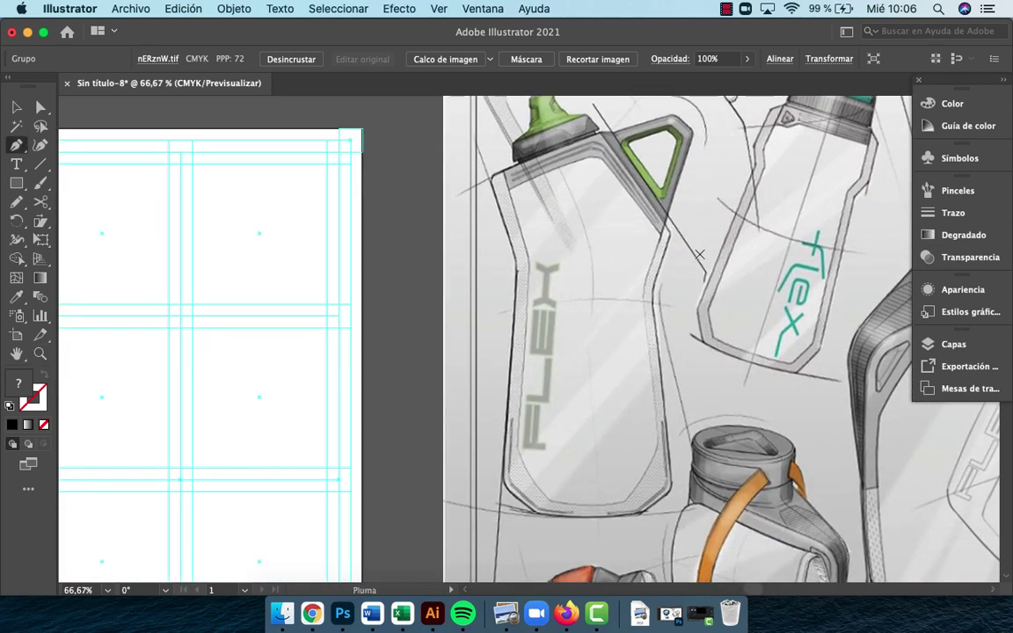
left_click(38, 398)
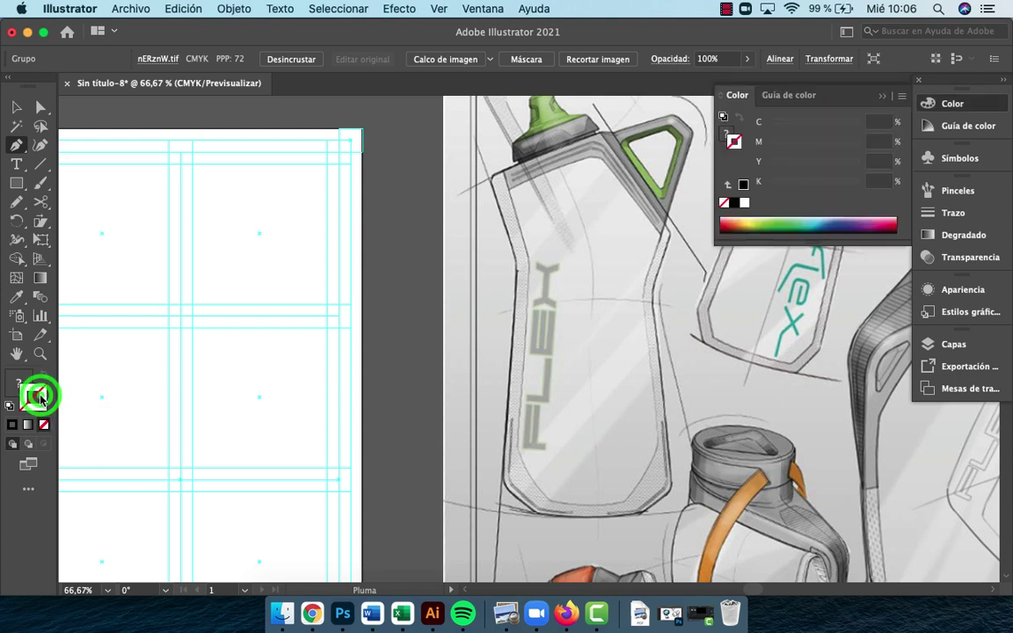
left_click(813, 219)
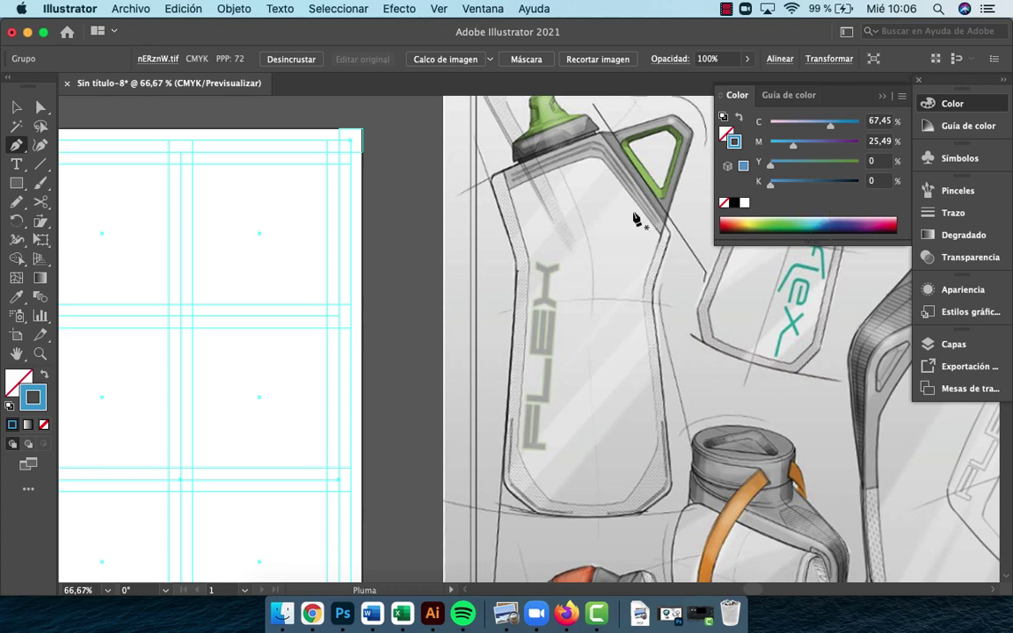
Start a Pen path at the left base of the green cap and trace the shoulder to the bottle's upper-left corner
key("z")
left_click(567, 196)
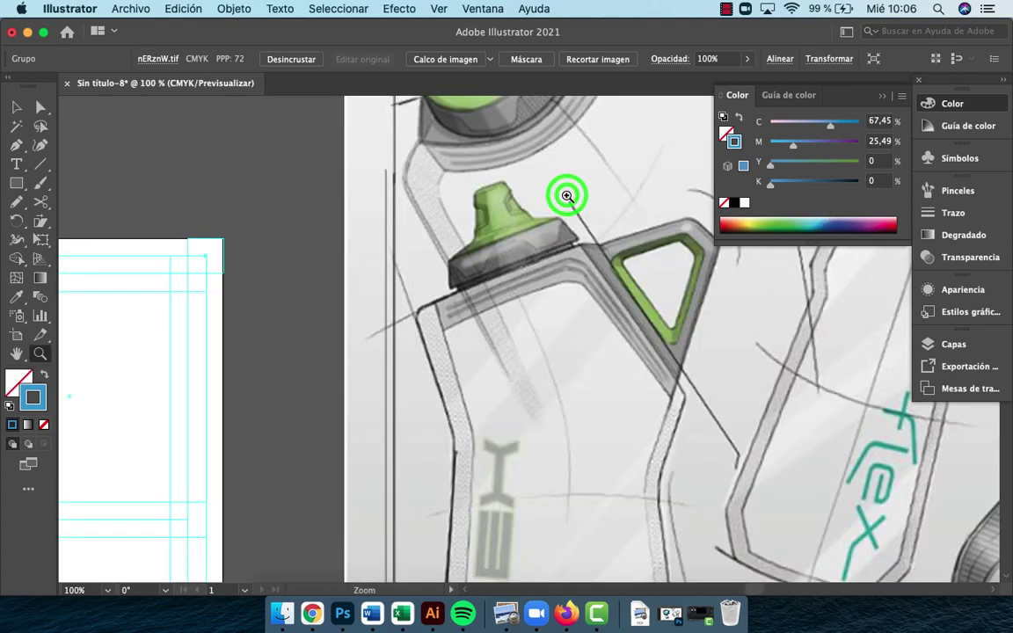
left_click_drag(577, 266, 549, 247)
left_click(461, 276)
left_click(529, 333)
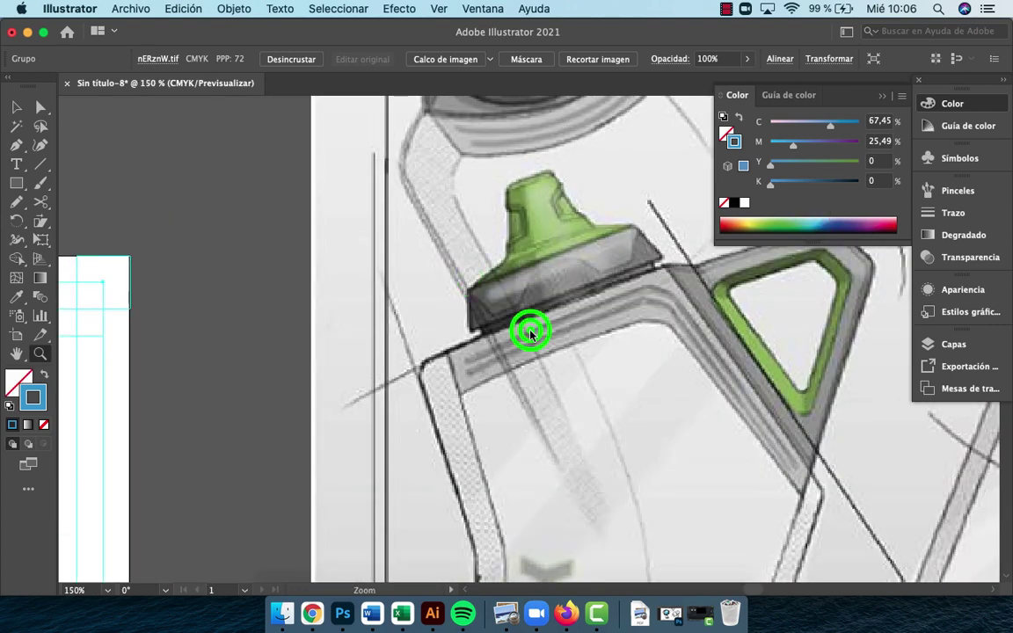
left_click_drag(529, 335, 527, 239)
key("p")
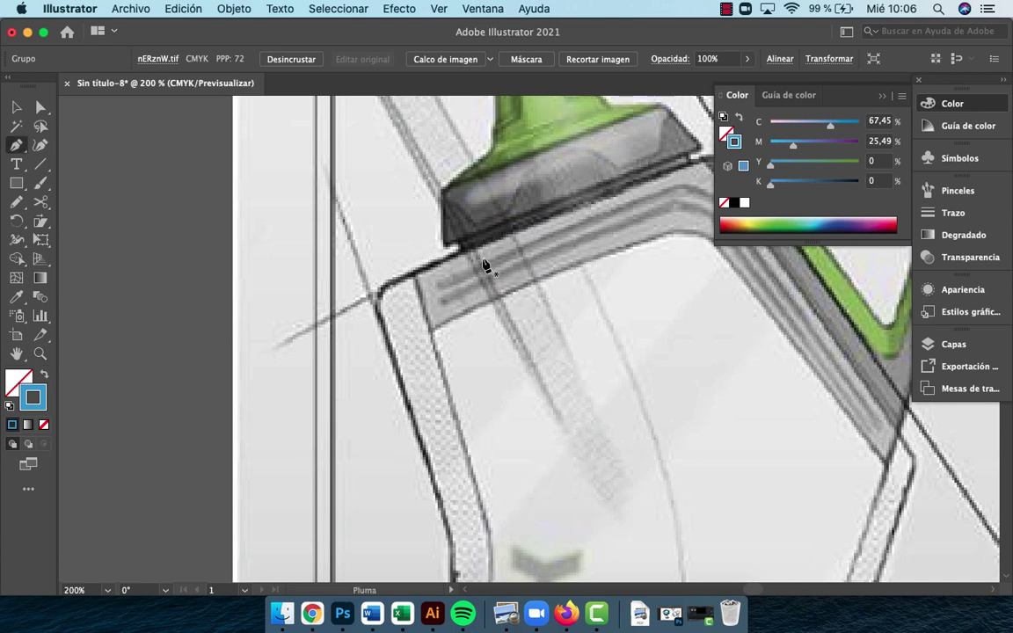
left_click(461, 251)
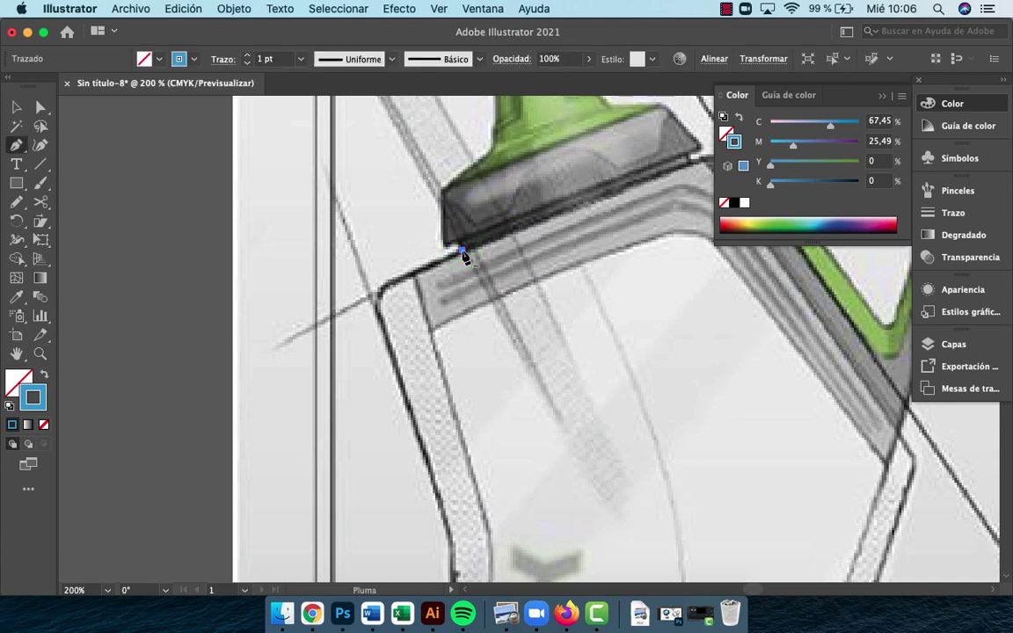
left_click(378, 293)
left_click_drag(370, 303, 369, 301)
left_click(368, 295)
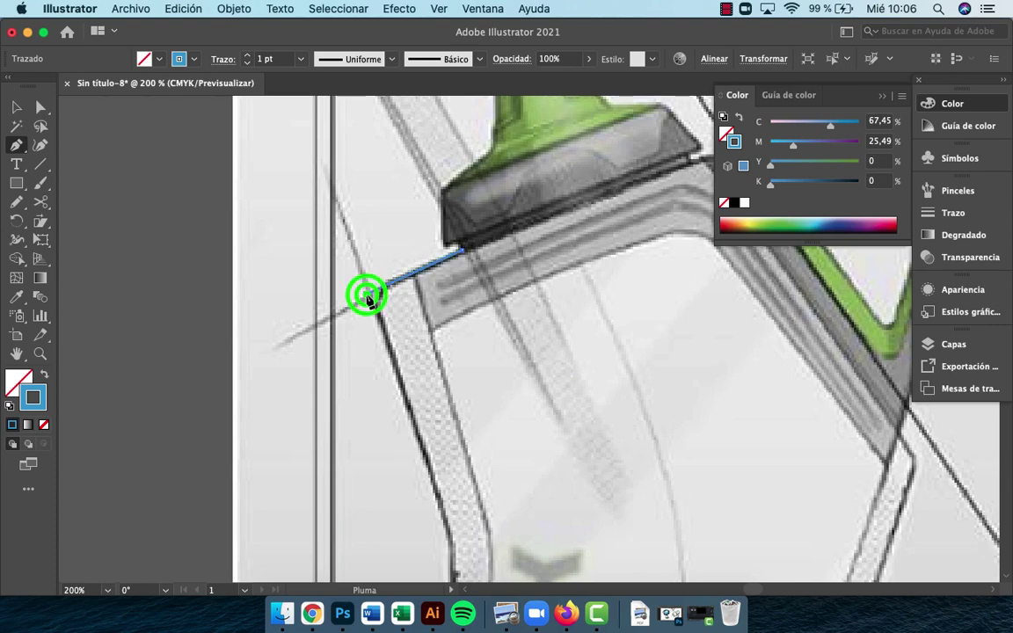
Continue the path down the bottle's left side, with corner points at the waist bend and the lower-left corner
key("space")
left_click_drag(468, 397, 424, 201)
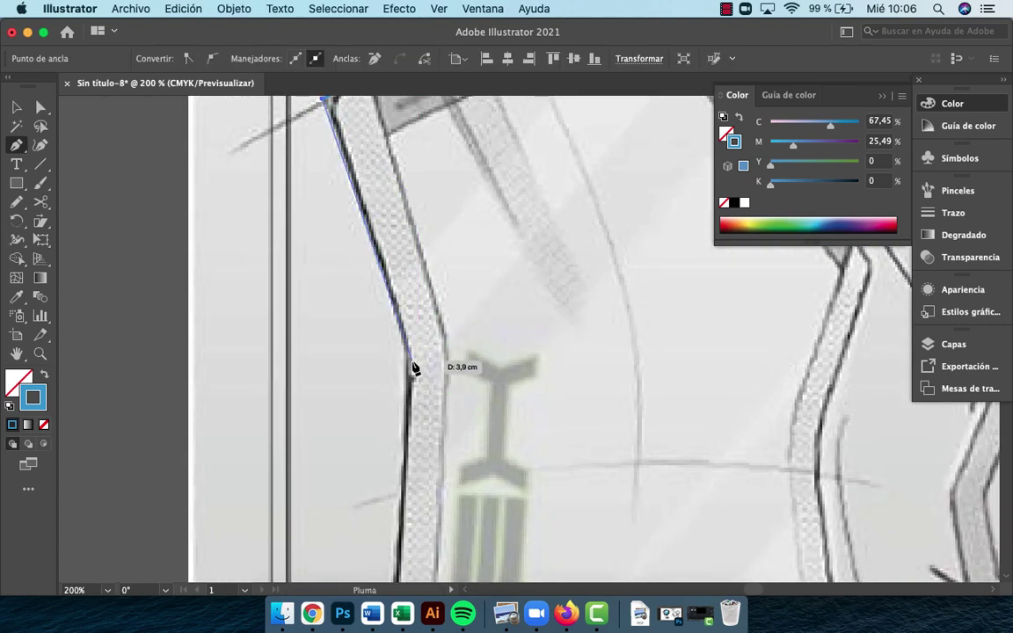
left_click(413, 359)
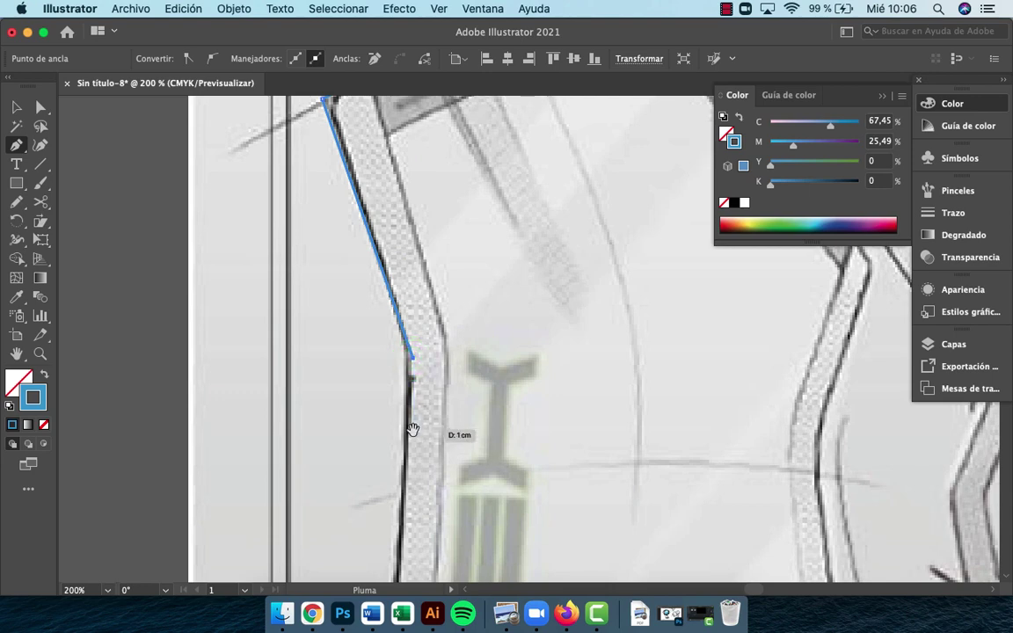
scroll(409, 422, "down", 5)
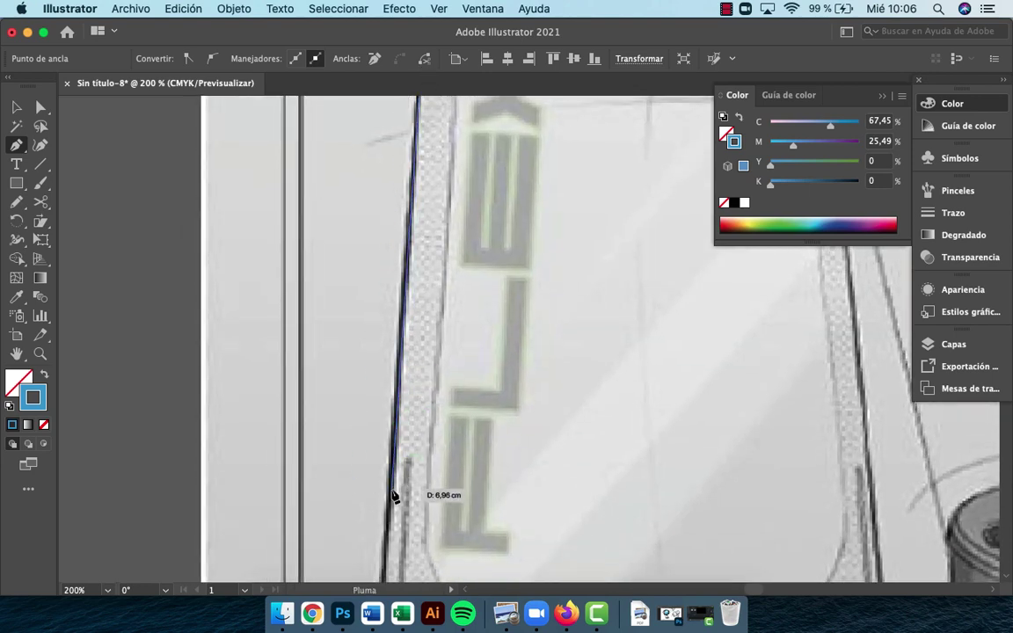
key("space")
right_click(389, 515)
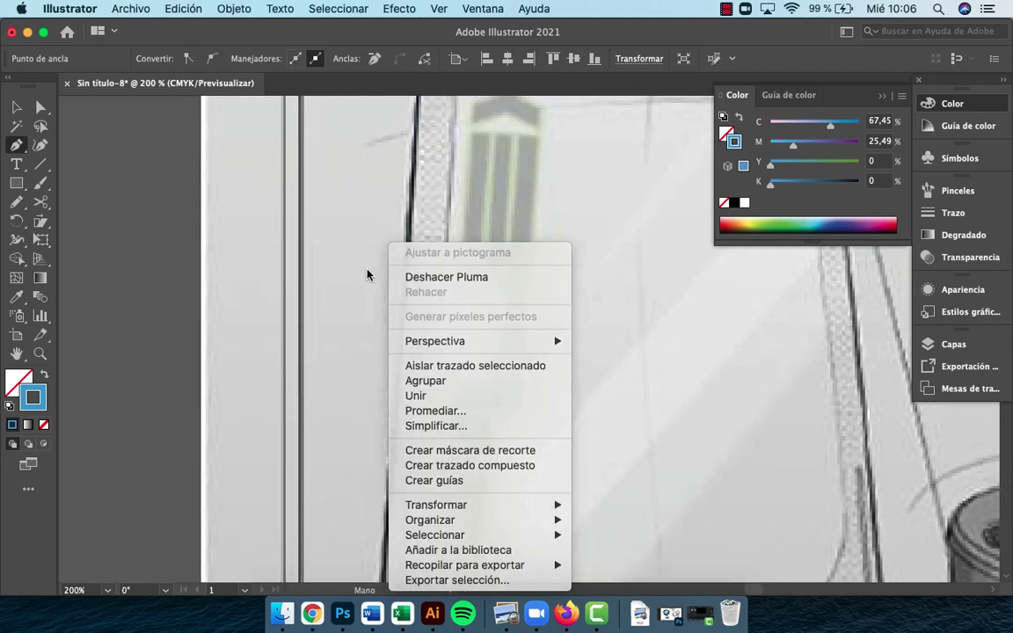
left_click(367, 273)
left_click_drag(366, 445, 369, 190)
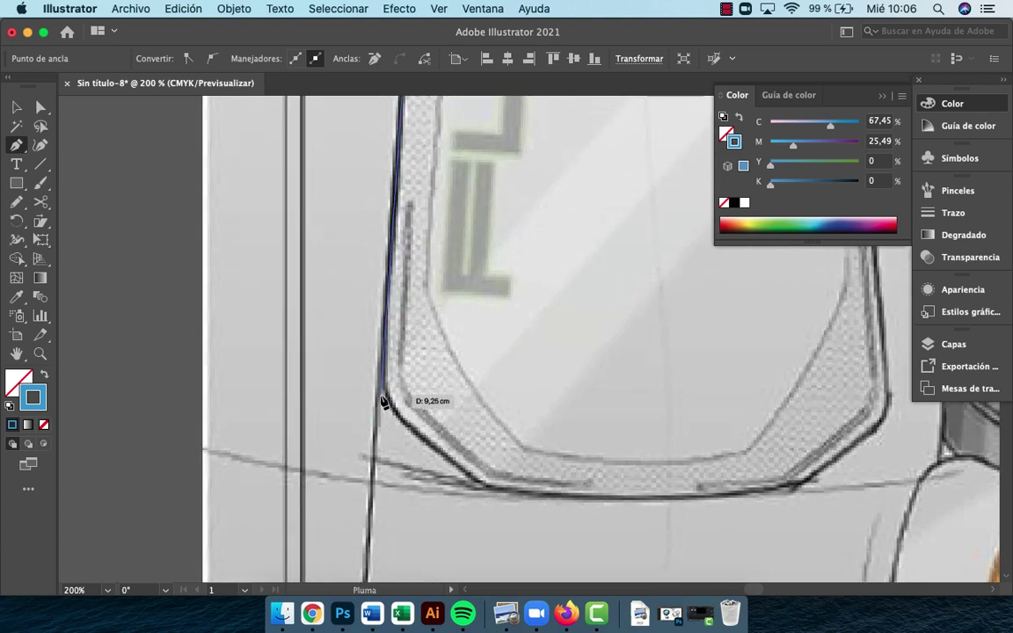
left_click(378, 406)
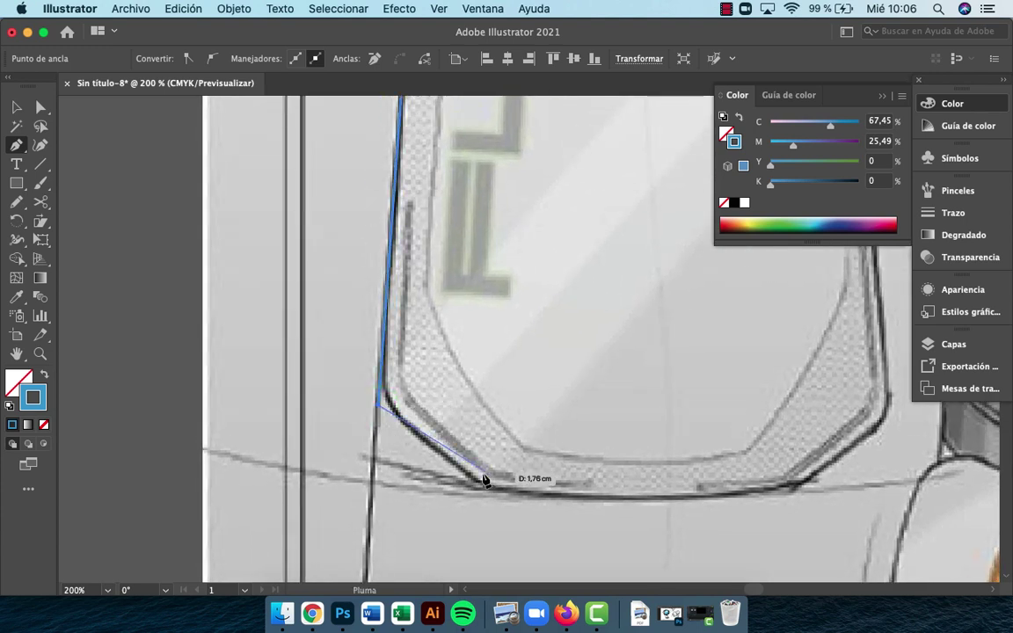
Continue the path along the bottle's base, from the lower-left bevel through a shallow curve to the start of the lower-right bevel
left_click(479, 484)
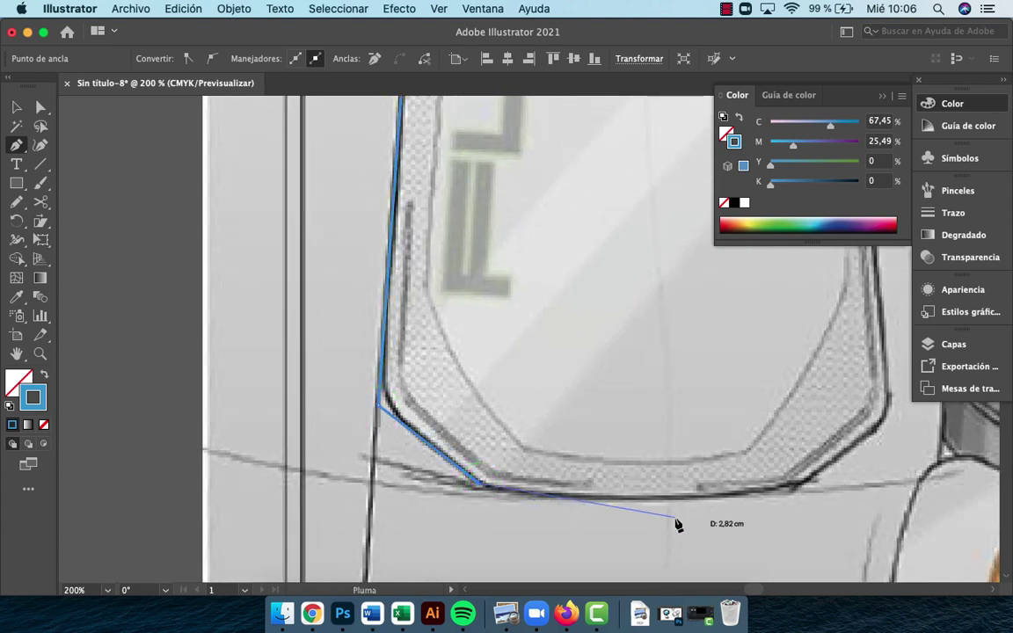
left_click_drag(664, 499, 751, 499)
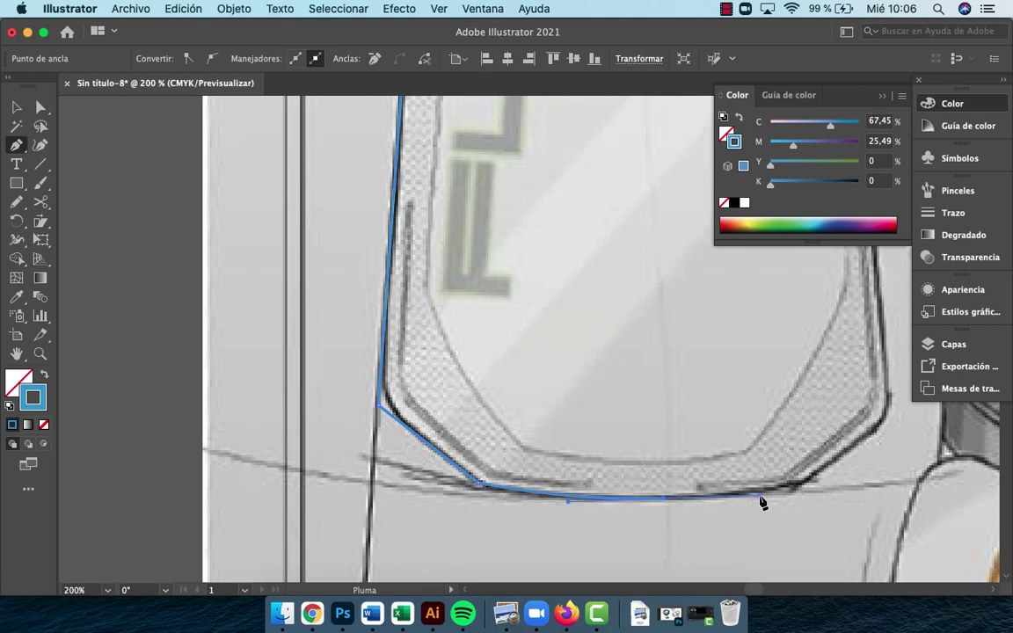
left_click(800, 484)
scroll(800, 484, "right", 5)
scroll(800, 483, "up", 2)
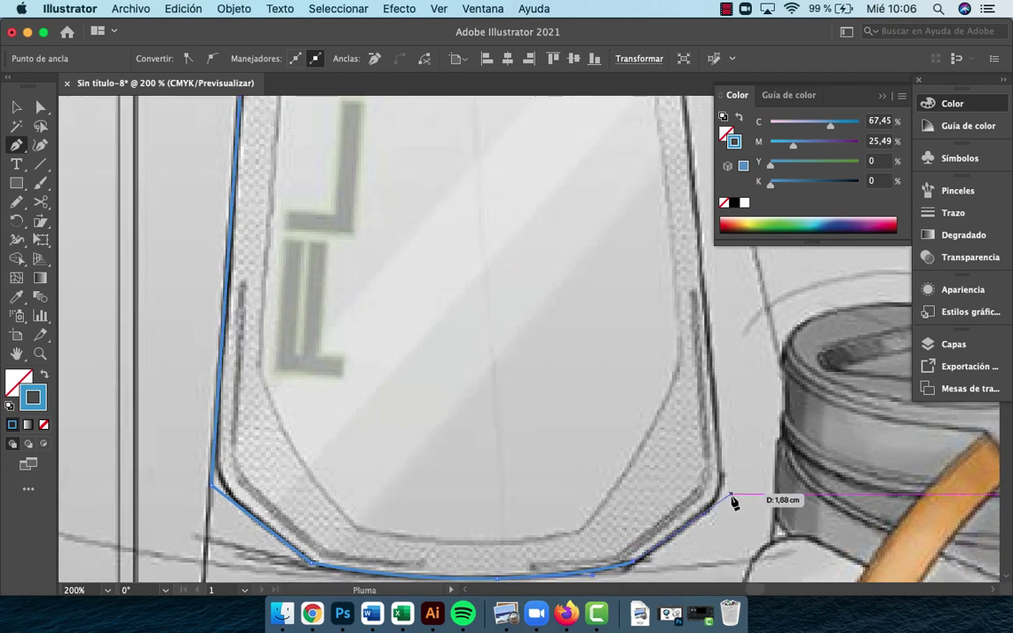
Continue the path up the bottle's right side, with corner points at the lower-right corner and the waist bend
left_click(730, 276)
scroll(694, 413, "up", 10)
scroll(695, 414, "right", 2)
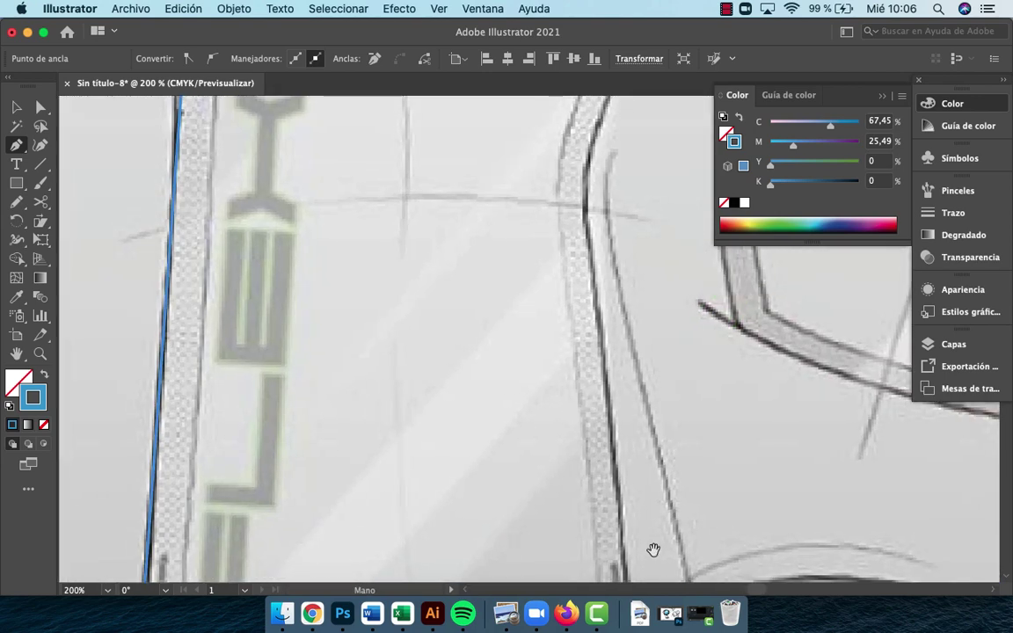
left_click(581, 187)
scroll(487, 413, "up", 10)
scroll(486, 413, "right", 3)
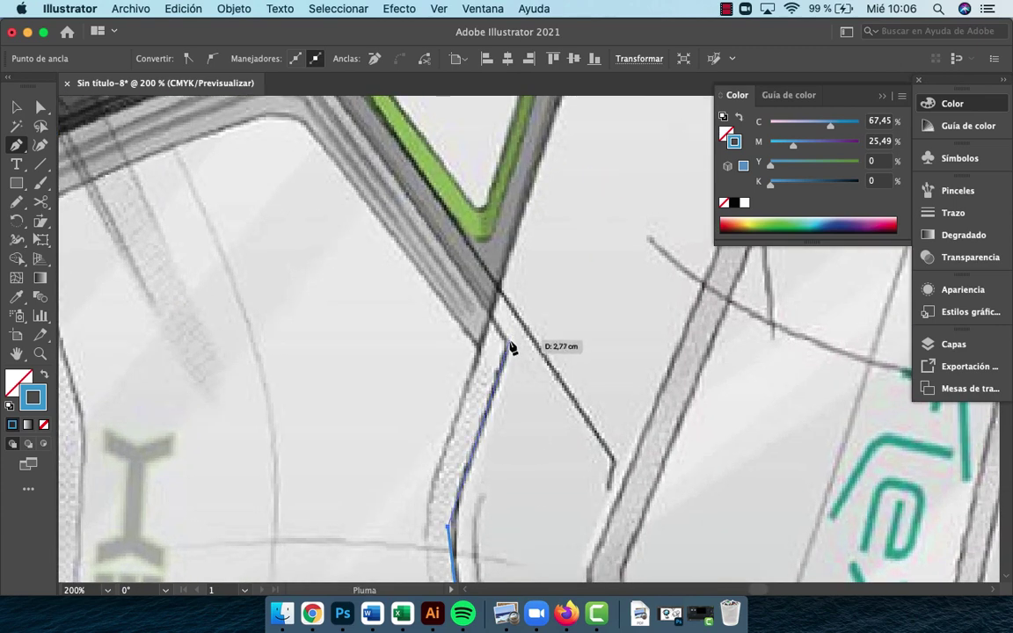
Extend the path to the bottle's right shoulder corner and back in to the lower tip of the triangular handle
left_click(509, 342)
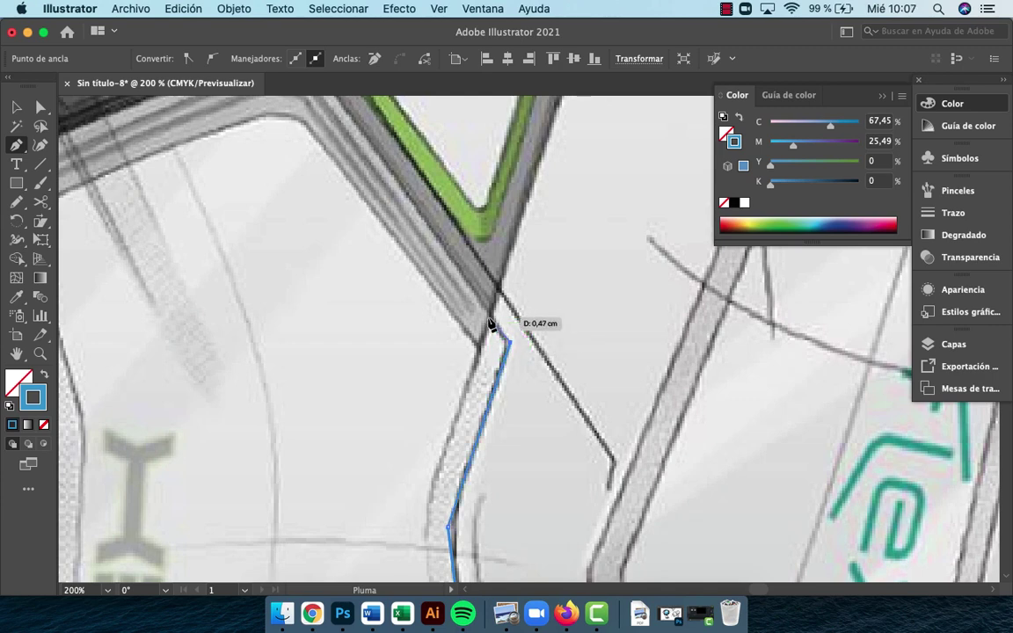
left_click(492, 321)
scroll(545, 237, "up", 10)
scroll(545, 237, "right", 2)
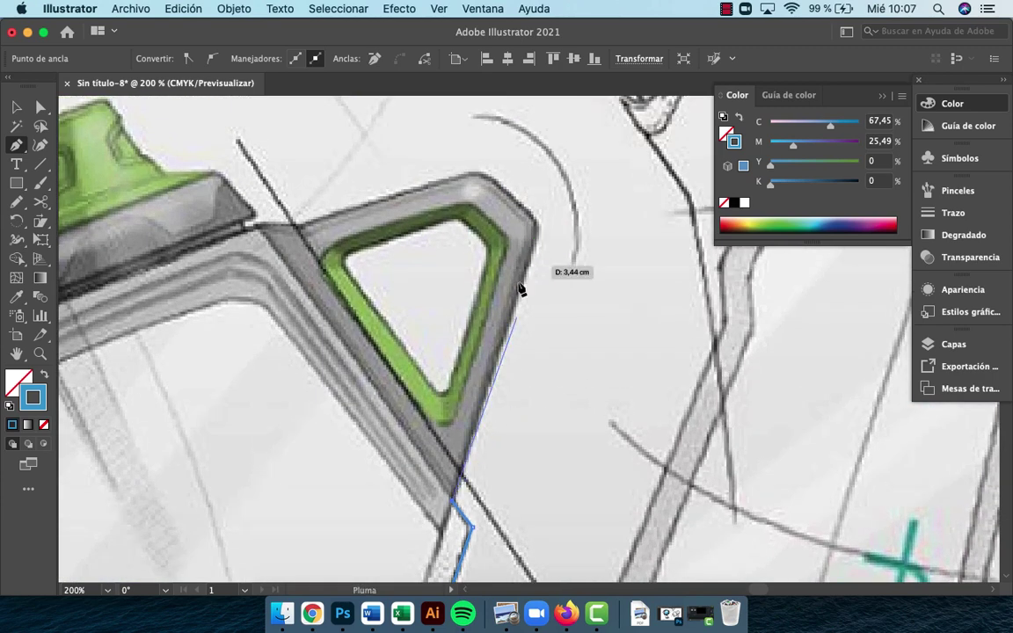
Trace the outer edge of the triangular handle, with corner points at its two upper corners and where it meets the collar
left_click(541, 223)
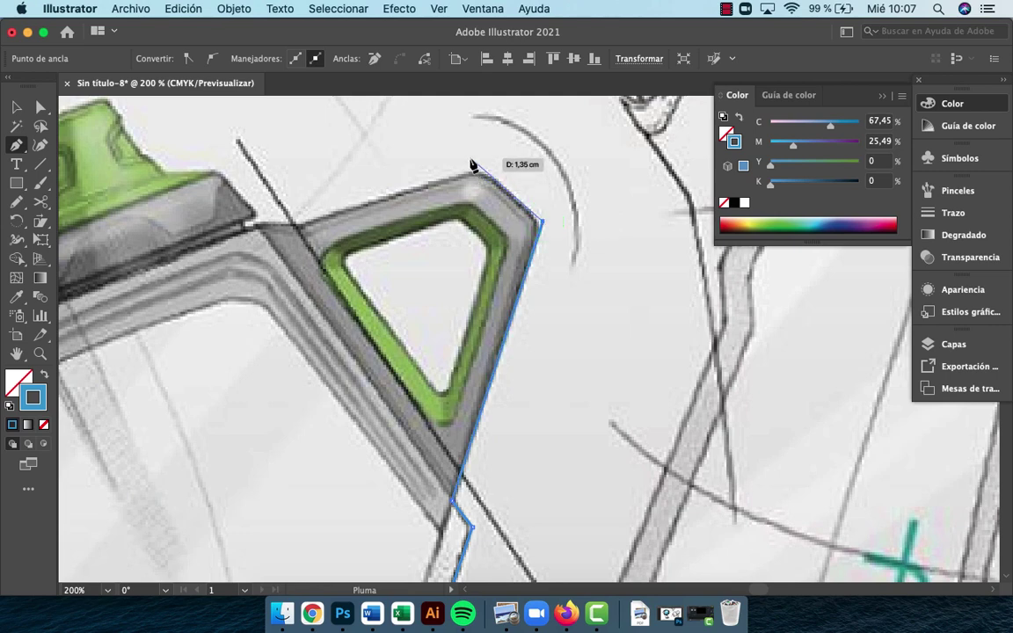
left_click(542, 225)
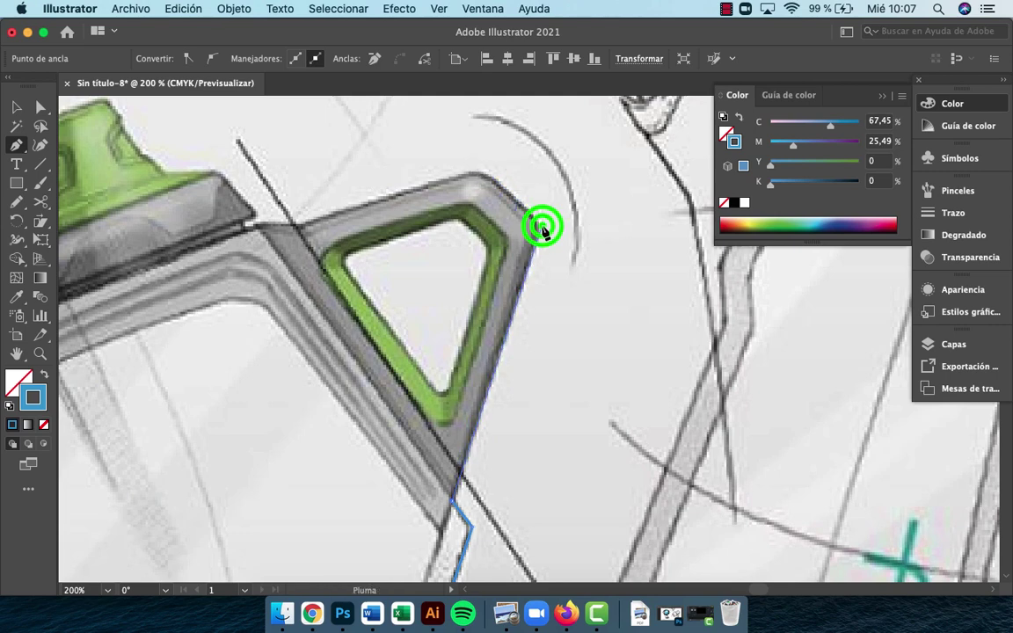
left_click(480, 166)
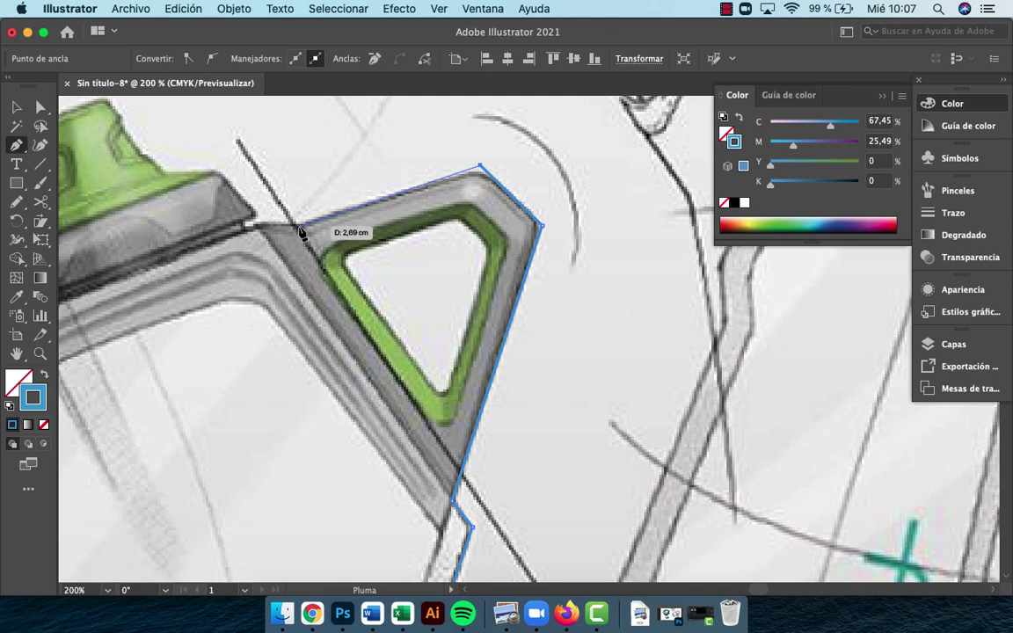
left_click(300, 227)
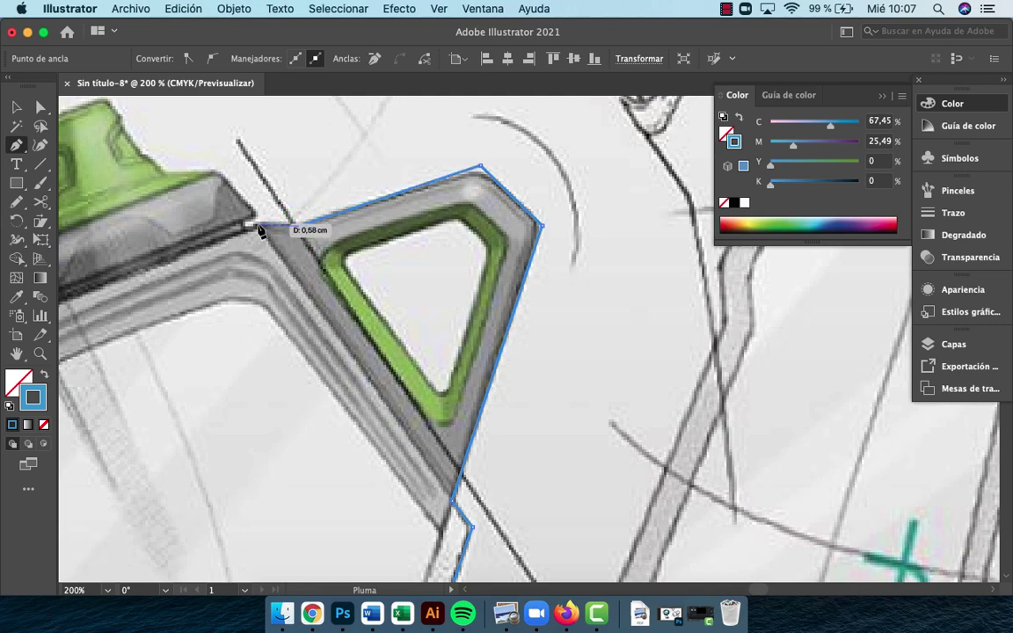
Trace the small notch at the right end of the cap's base and end the path there
left_click(257, 225)
left_click(245, 223)
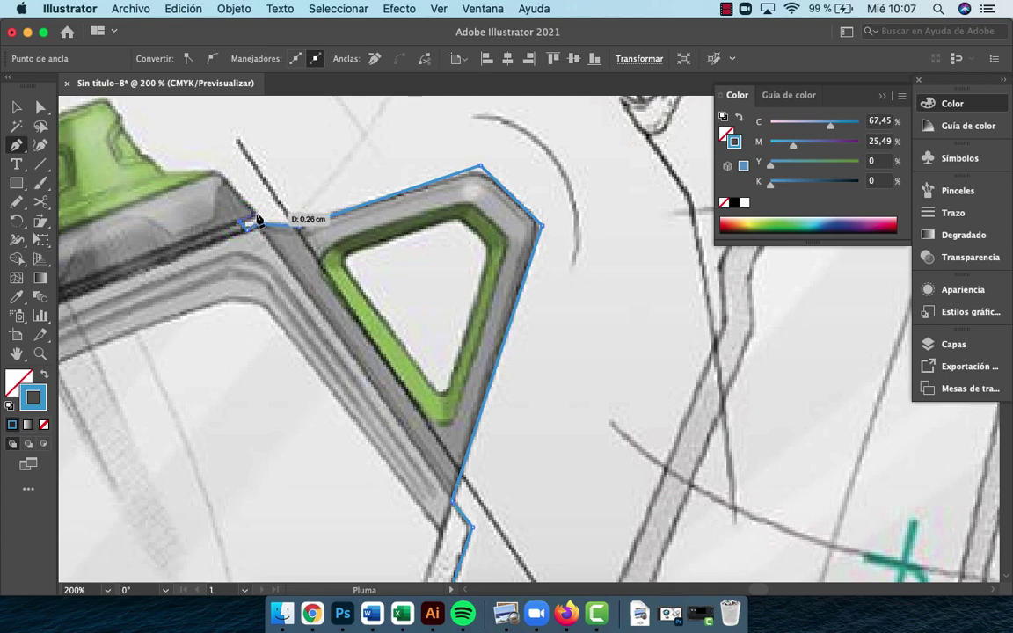
left_click_drag(216, 177, 447, 293)
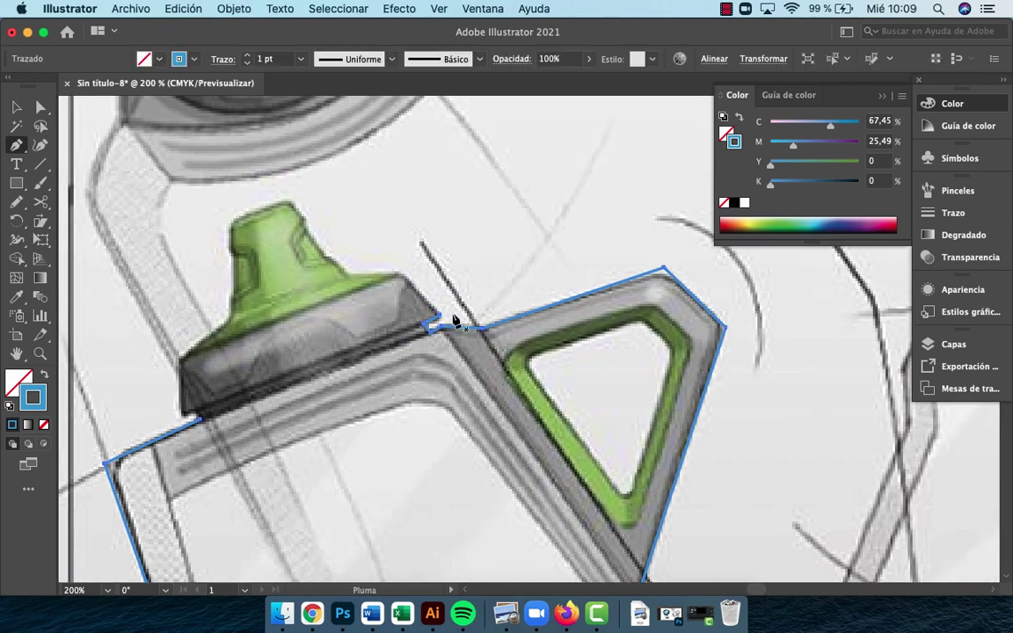
left_click(439, 322)
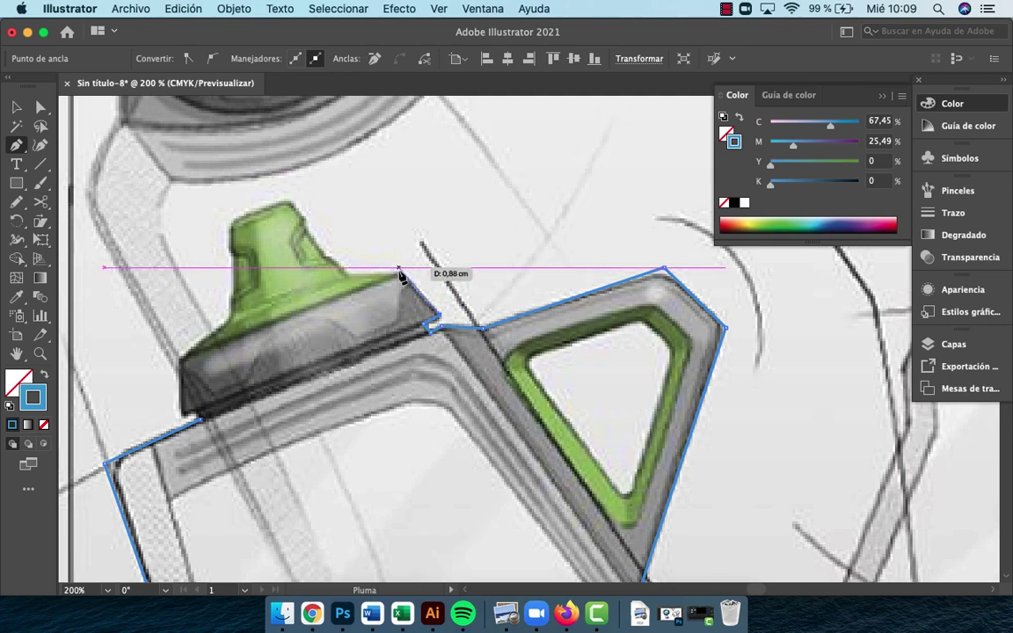
key("Escape")
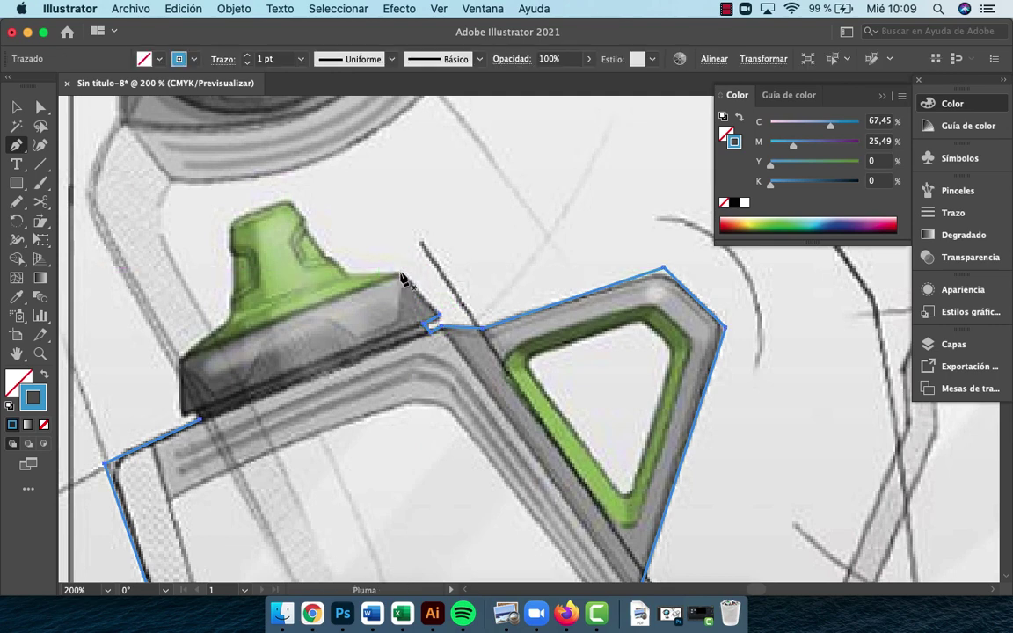
Start a new path at the upper-right corner of the gray cap ring and trace the green spout's right side and top edge
left_click_drag(401, 275, 304, 223)
left_click(332, 261)
left_click(303, 219)
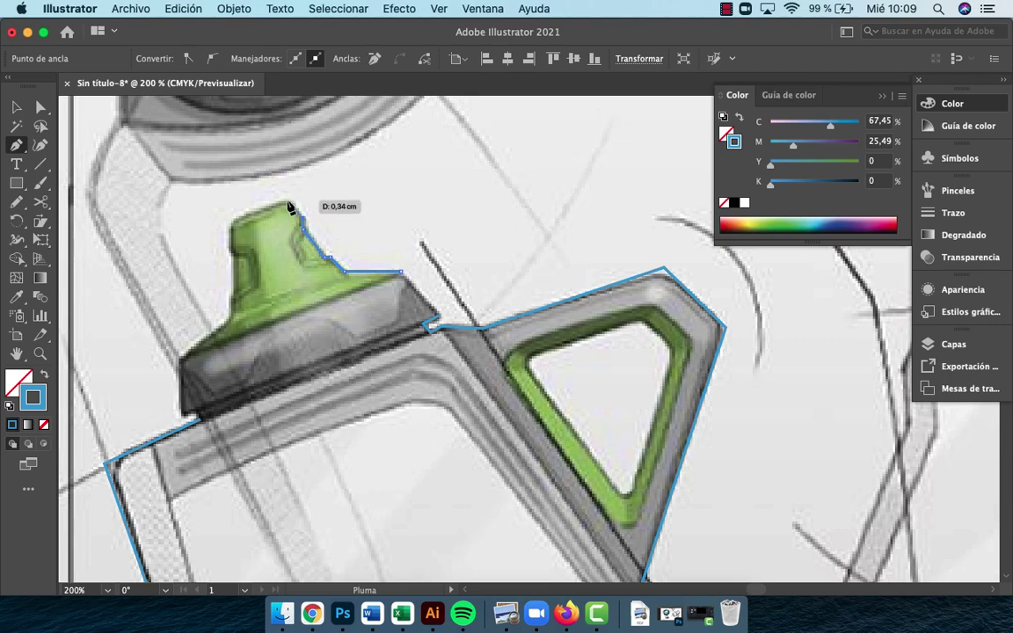
left_click(288, 203)
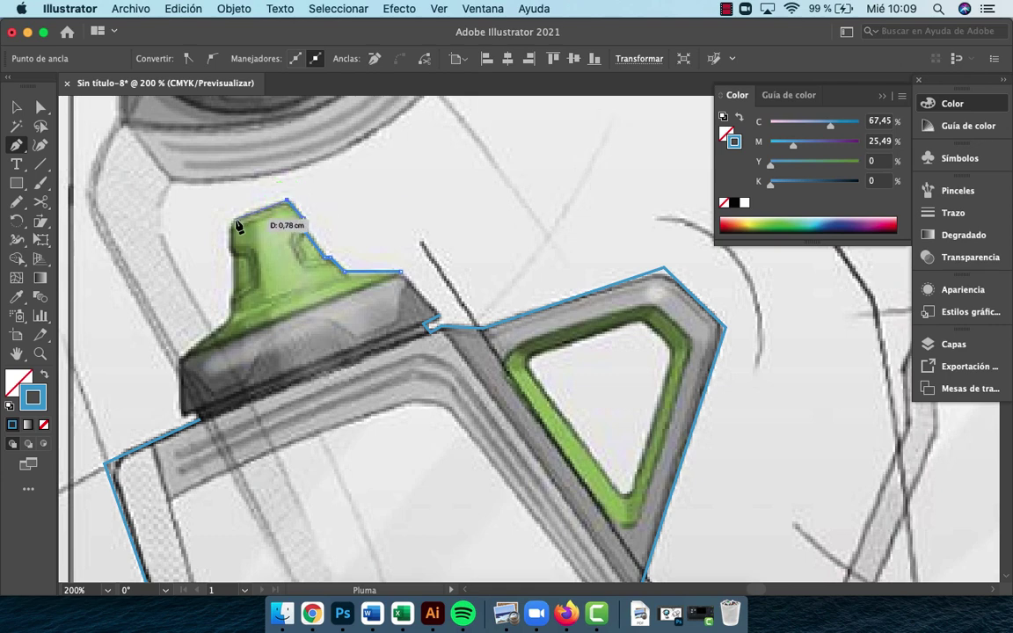
left_click_drag(230, 220, 233, 266)
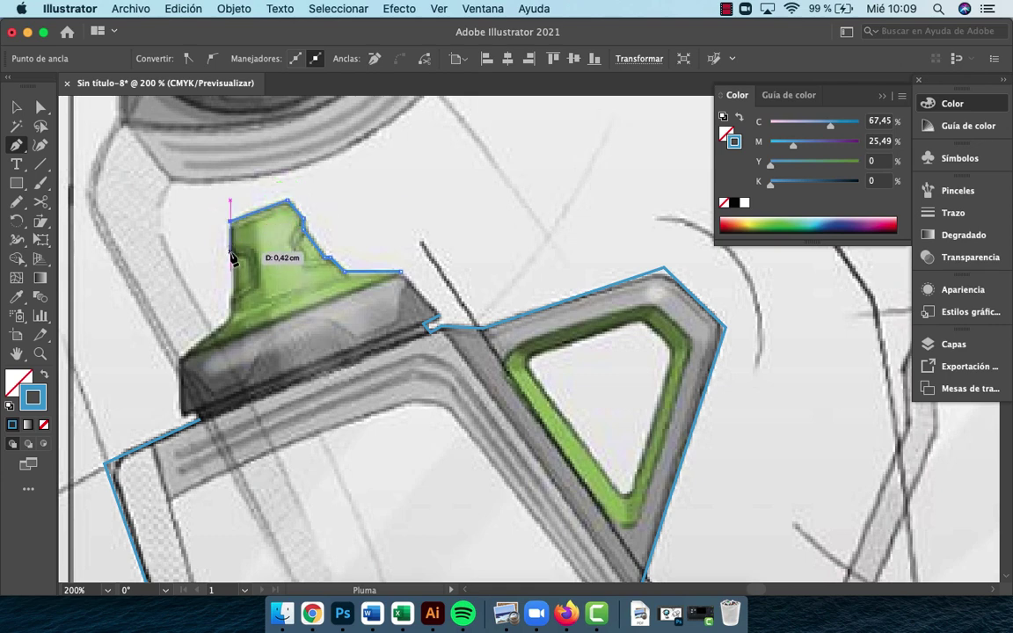
Trace the green spout's left side down around the grip recess to where it flares into the cap
left_click(230, 252)
mouse_move(231, 252)
left_mouse_down()
mouse_move(235, 264)
mouse_move(233, 253)
left_mouse_up()
left_click(233, 253)
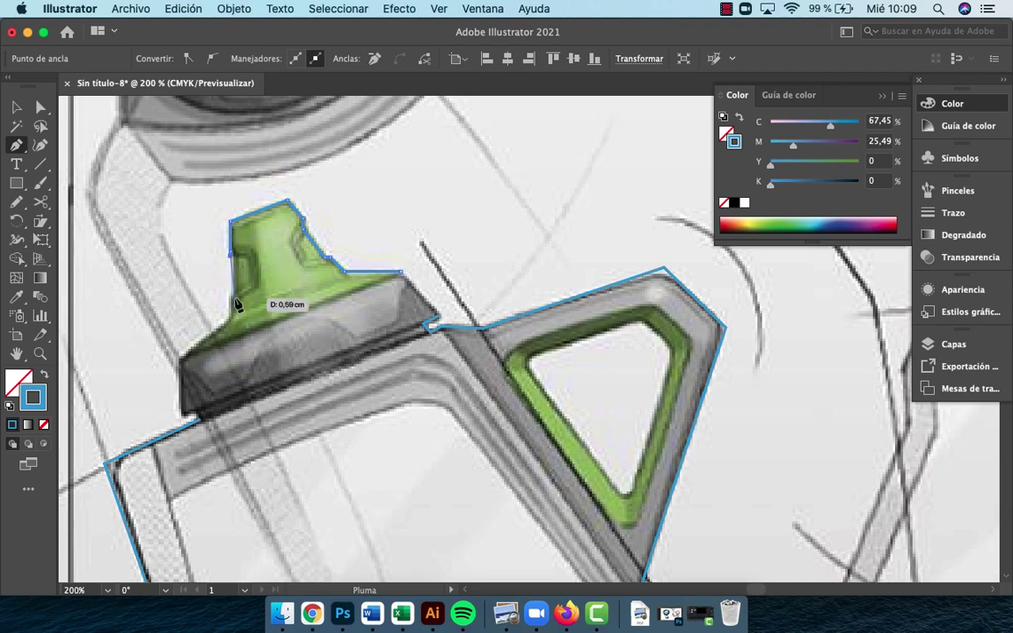
key("z")
left_click(266, 269)
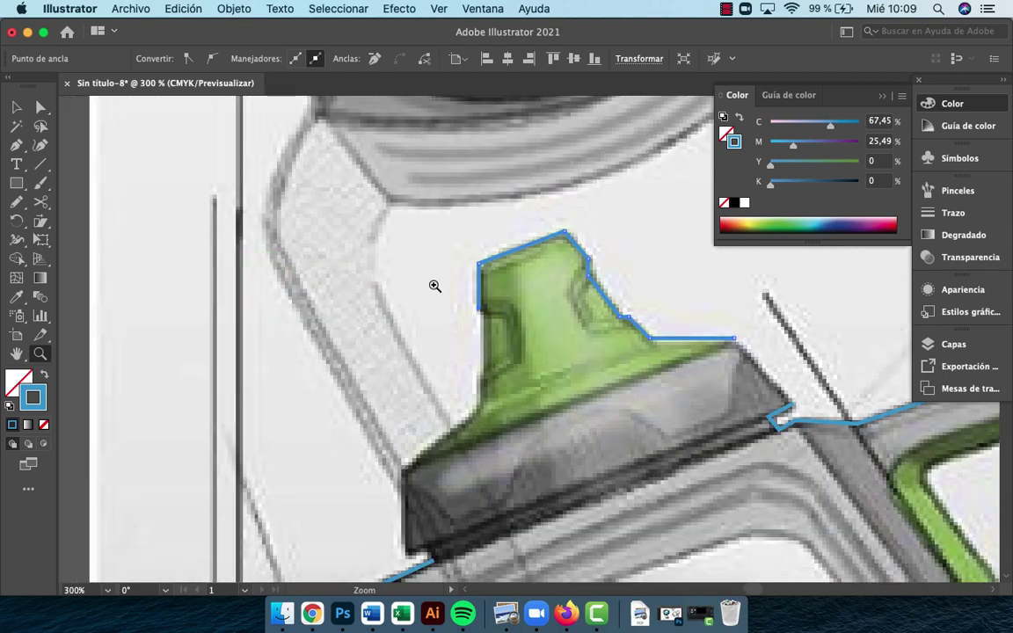
left_click(538, 293)
key("p")
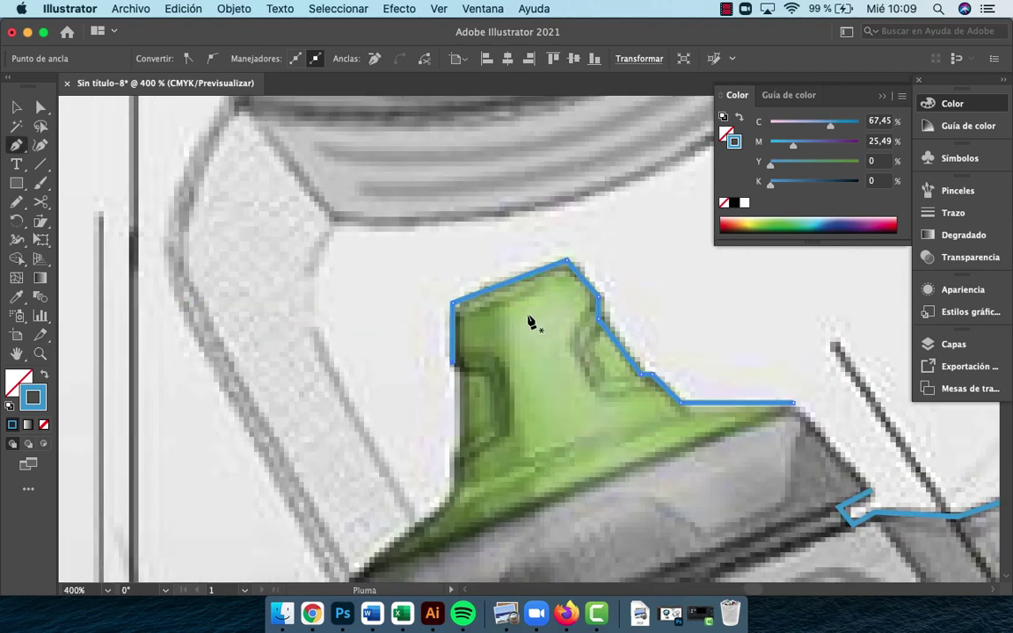
left_click(453, 362)
left_click(452, 365)
left_click(459, 446)
left_click(453, 452)
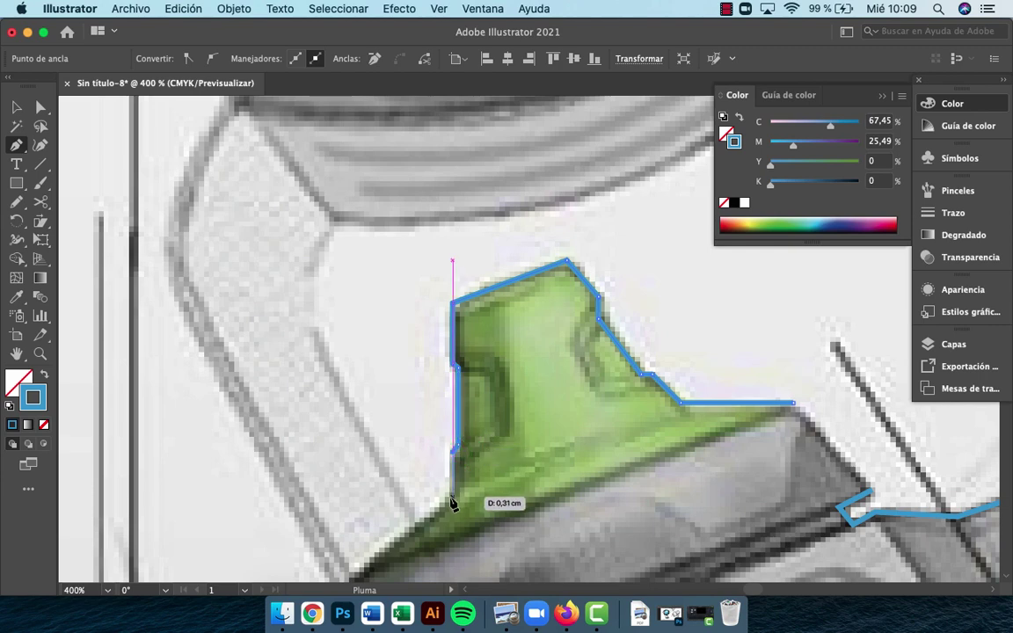
left_click(452, 497)
Trace the cap's left side and lower notch, joining the path to the open end of the bottle's outline at the shoulder
key("space")
left_click_drag(468, 498, 687, 4)
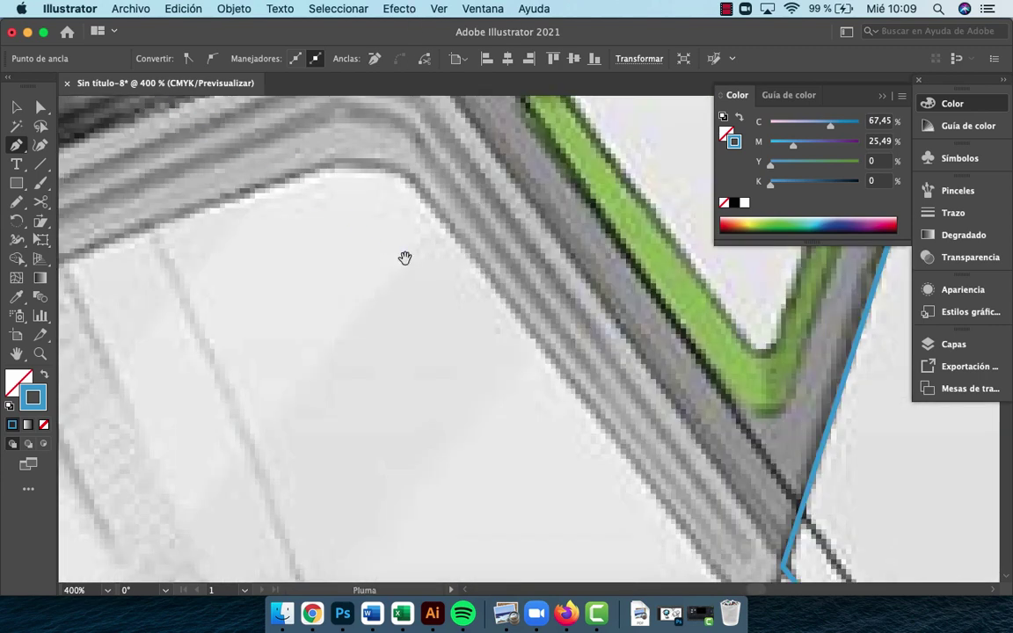
left_click_drag(405, 258, 752, 403)
left_click_drag(453, 310, 635, 416)
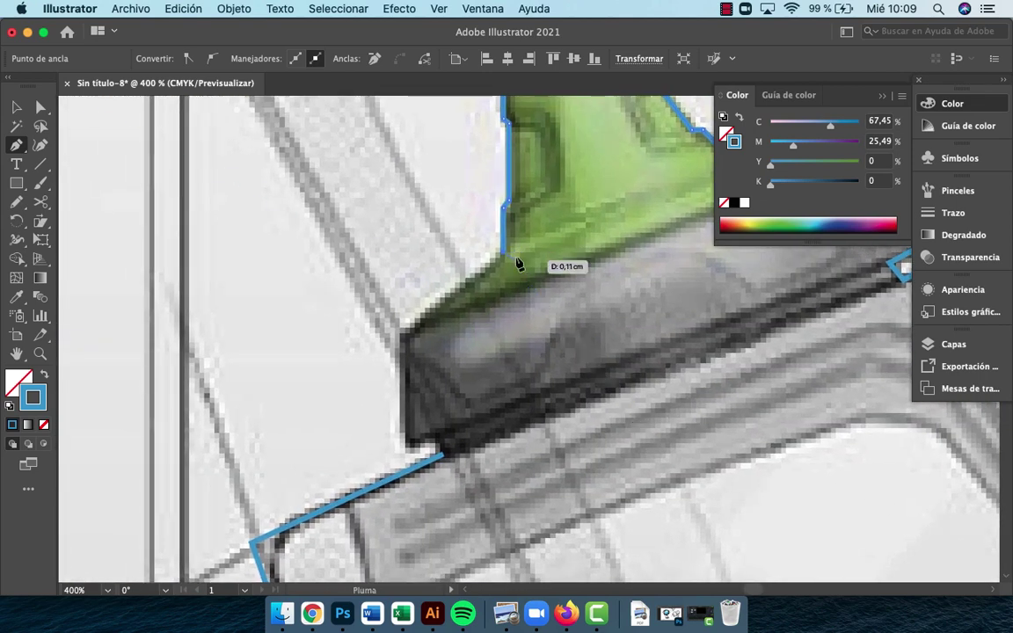
left_click(404, 333)
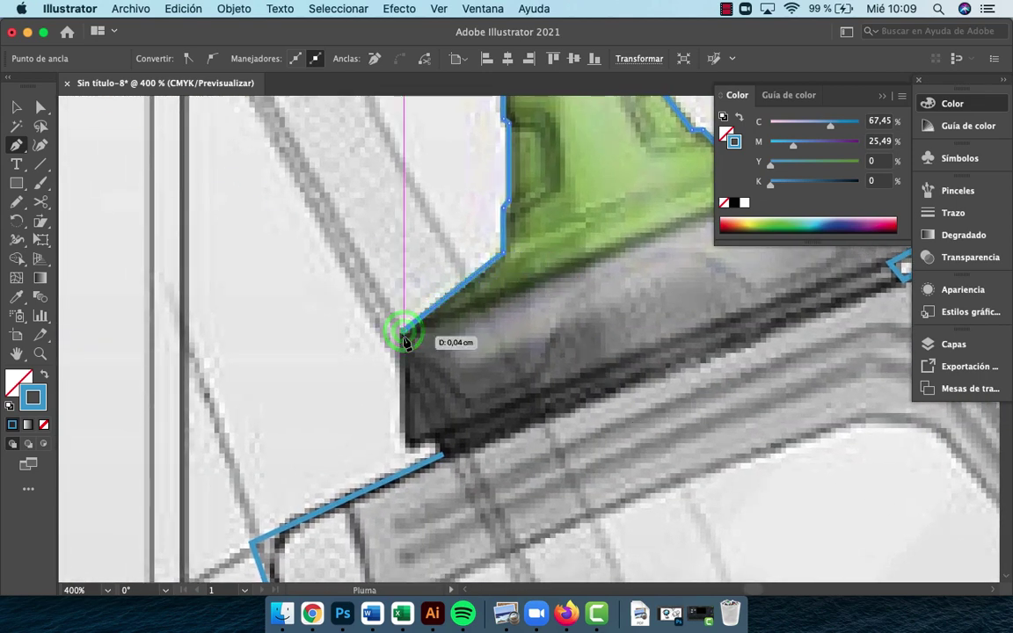
left_click(408, 443)
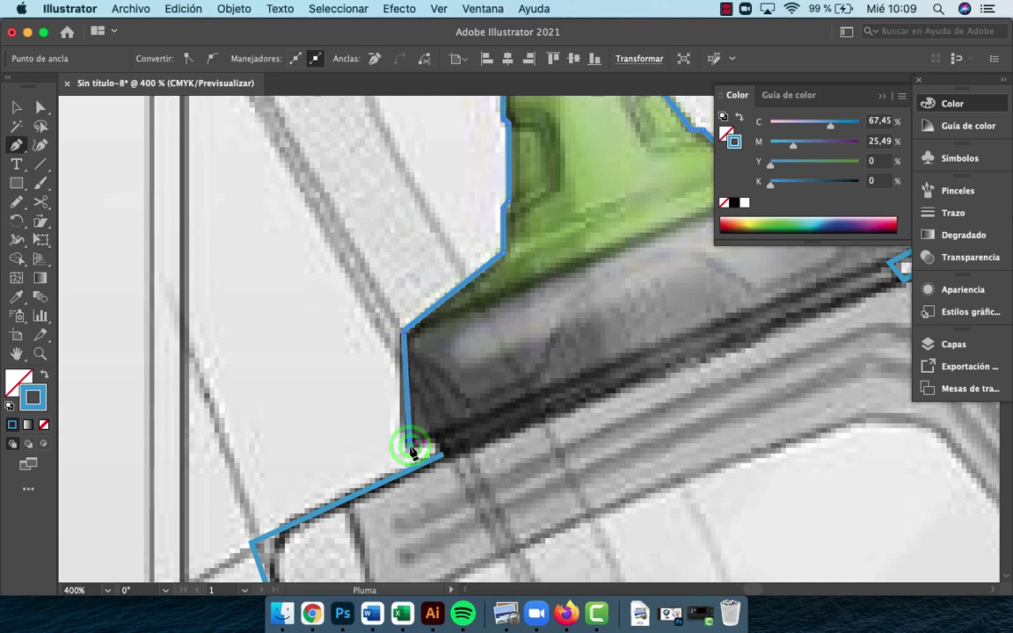
left_click(432, 438)
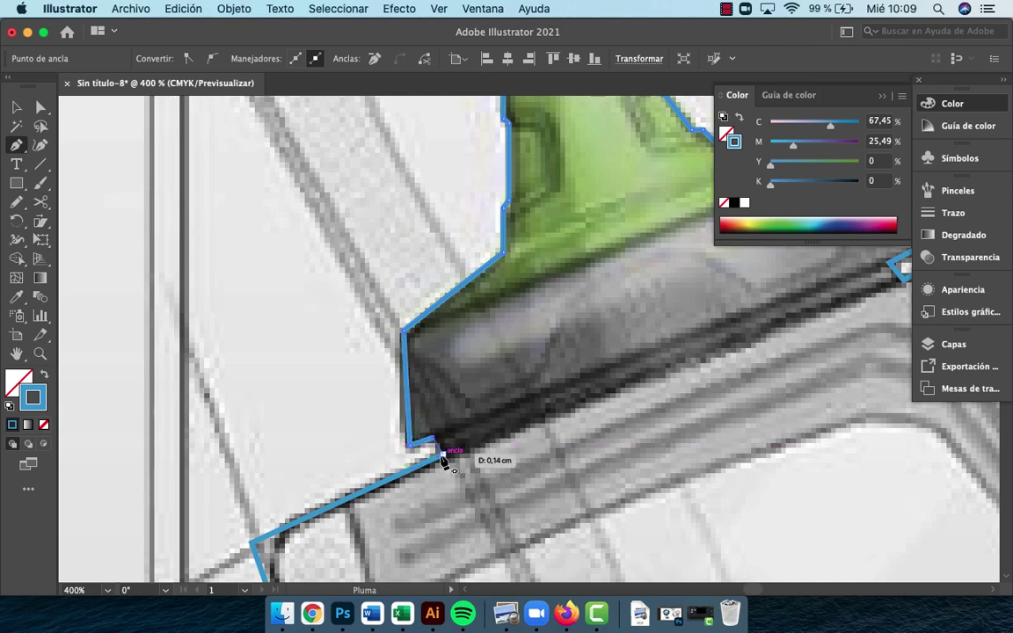
left_click(442, 454)
Move the anchor point at the bottle's upper-left corner slightly up and right so the outline follows the sketched edge
key("z")
left_click(622, 397, "alt")
left_click(622, 398, "alt")
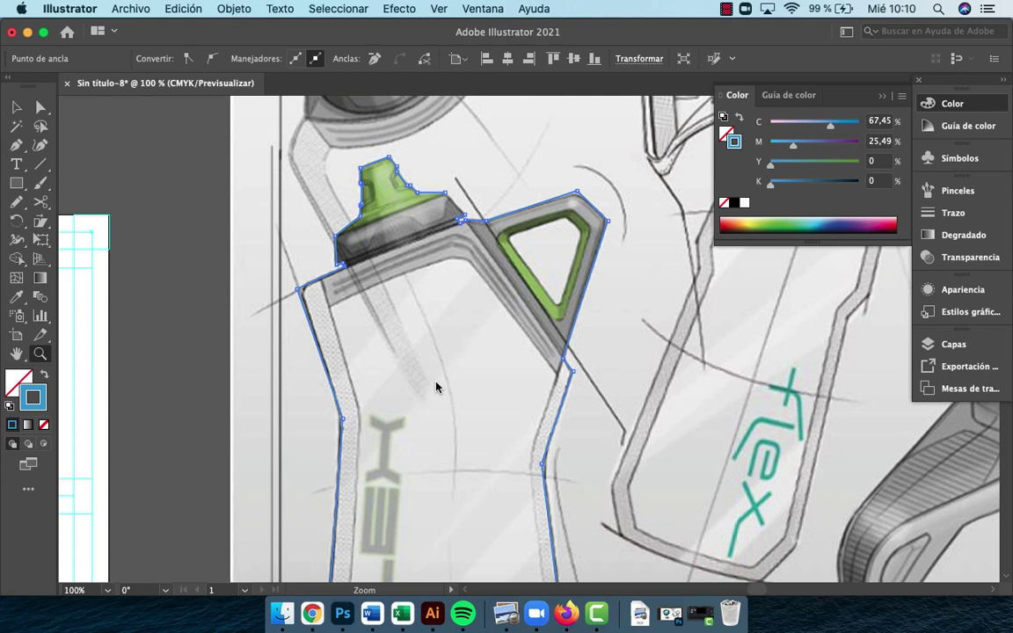
left_click(376, 392)
left_click(450, 264)
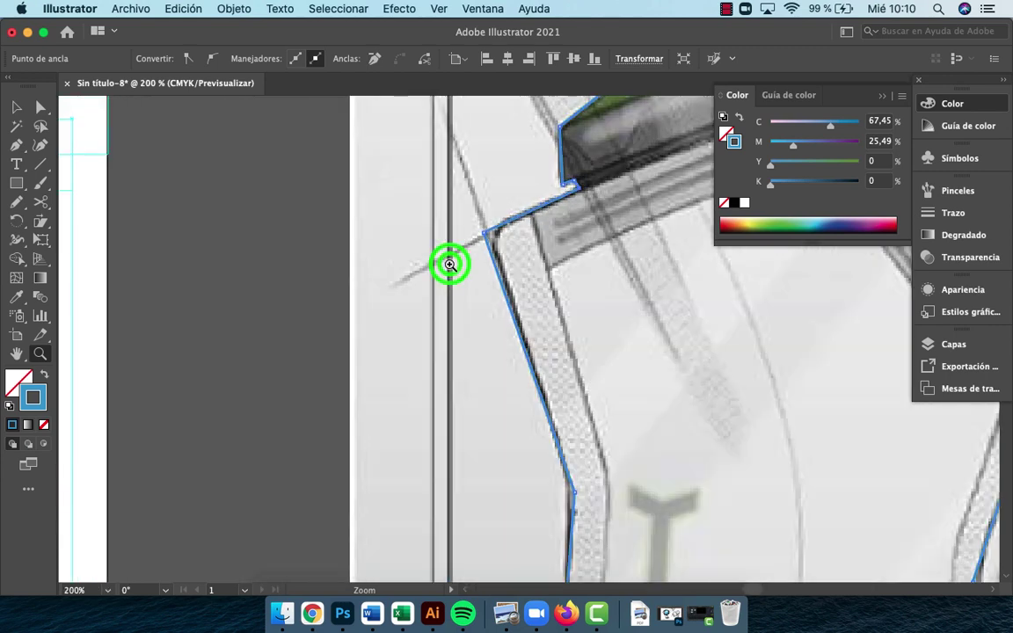
left_click(531, 237)
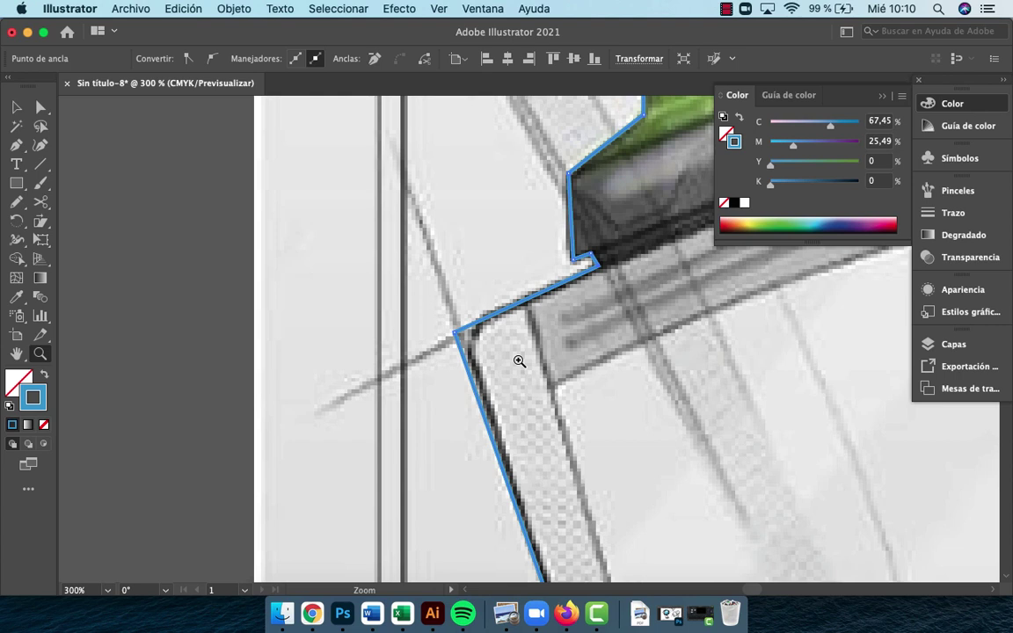
key("a")
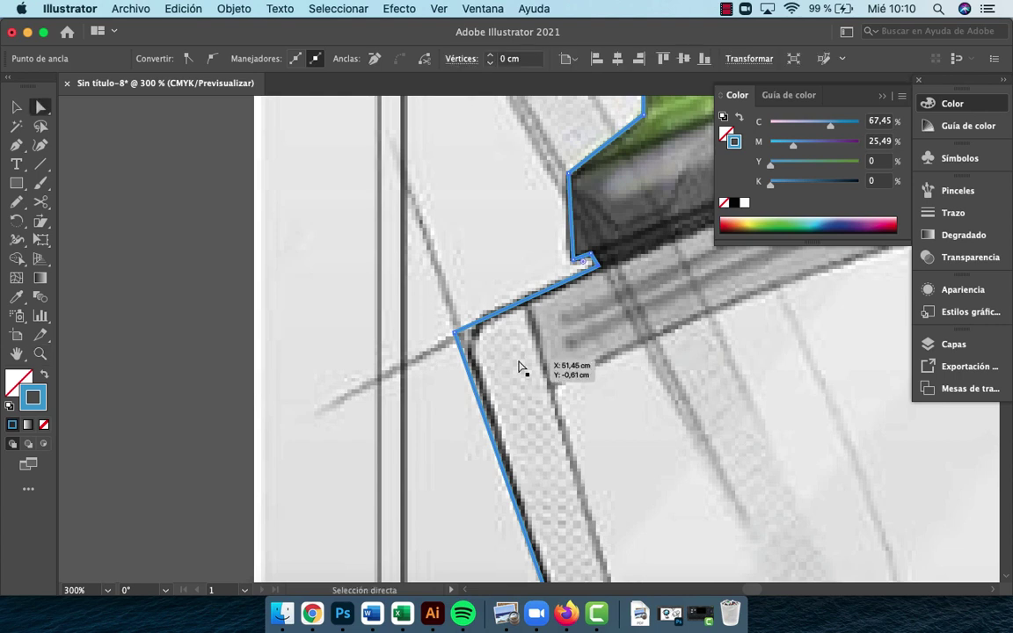
left_click(457, 334)
left_click_drag(457, 334, 459, 327)
left_click(547, 358)
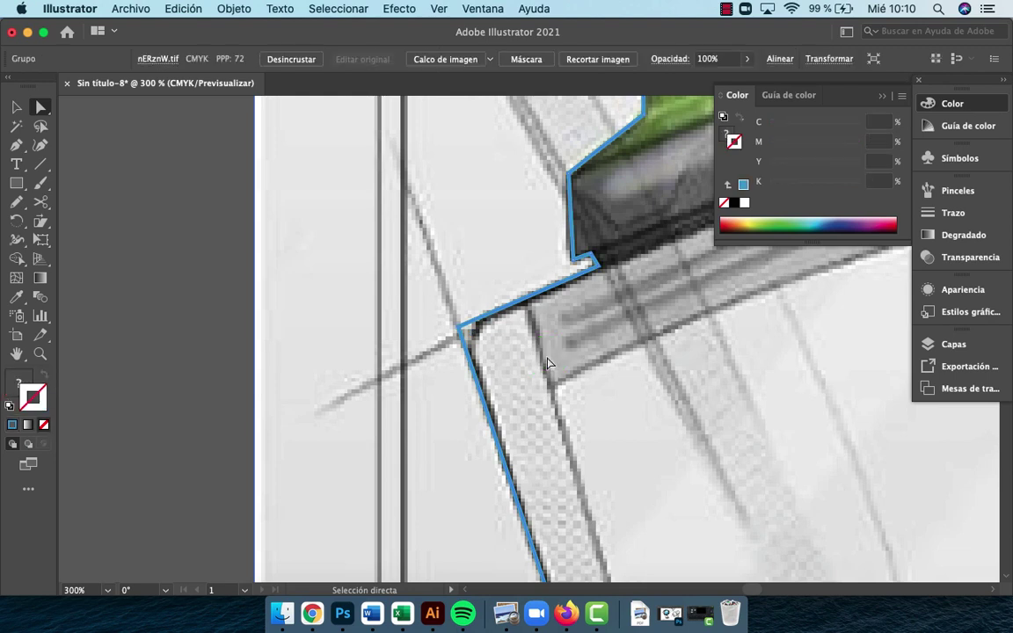
Round the upper-left corner of the bottle's outline to a radius of about 0.37 cm
left_click(457, 331)
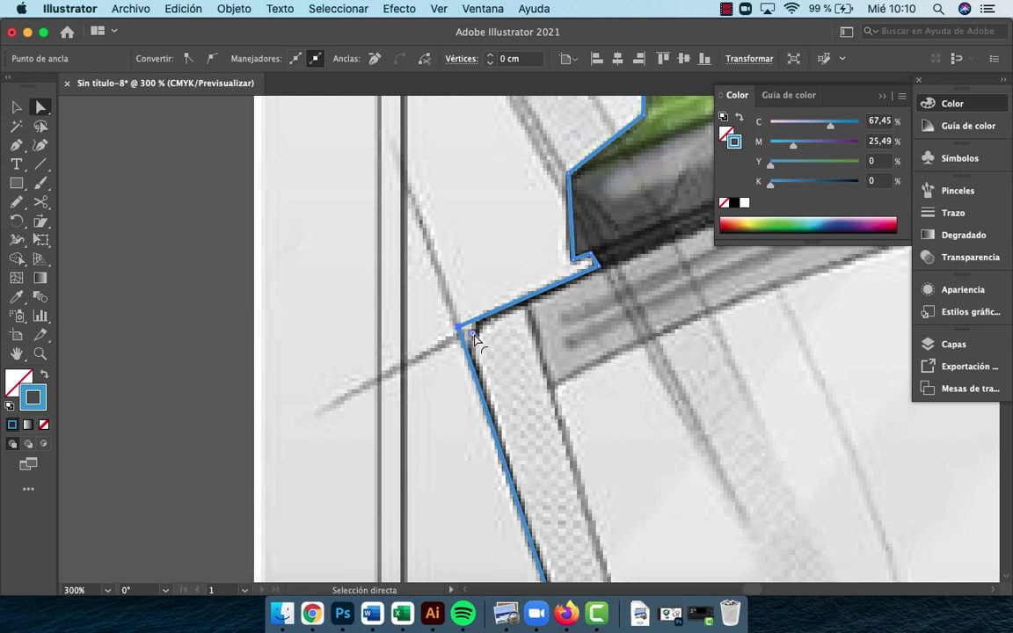
left_click_drag(473, 334, 510, 351)
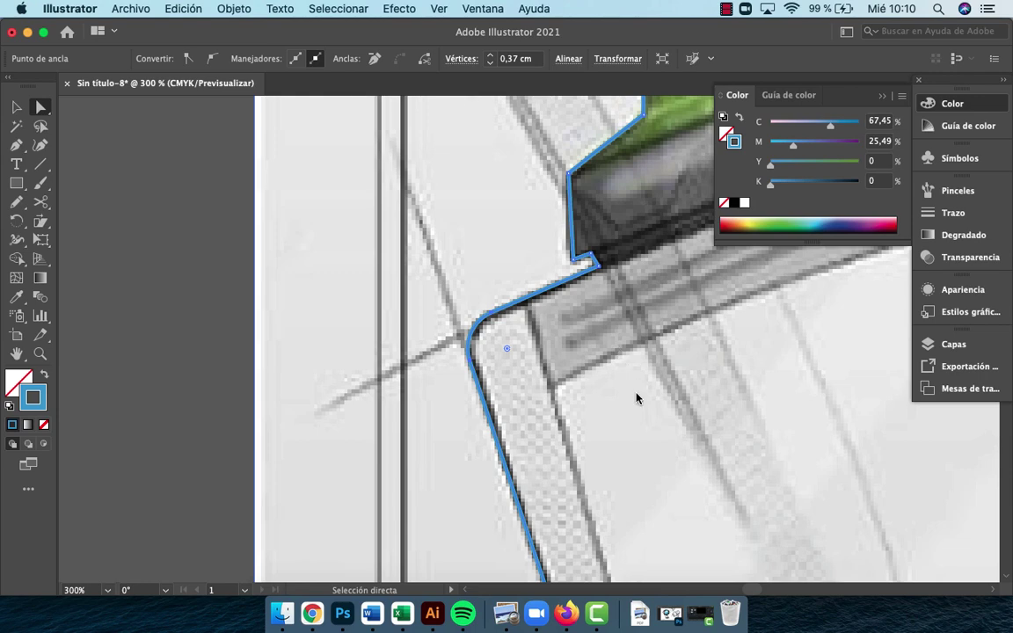
key("z")
left_click(629, 385, "alt")
left_click(628, 384, "alt")
left_click(629, 384, "alt")
left_click_drag(629, 382, 600, 308)
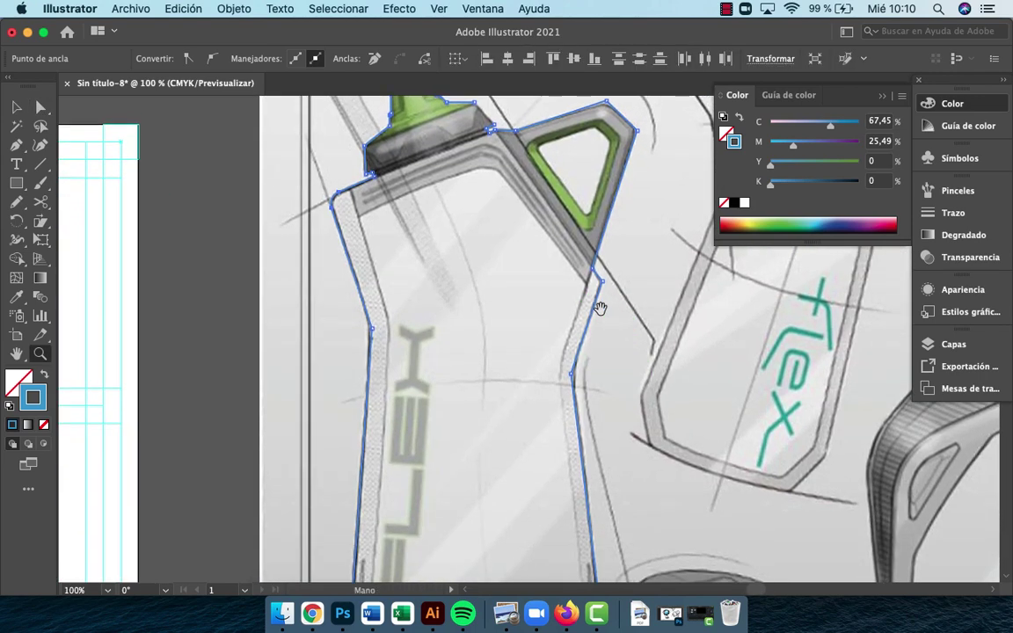
Round the two outer corners of the handle's outline to match the sketch, giving the right-hand one a radius of about 0.18 cm
left_click(604, 152)
left_click(561, 296)
left_click(498, 335)
left_click(542, 335)
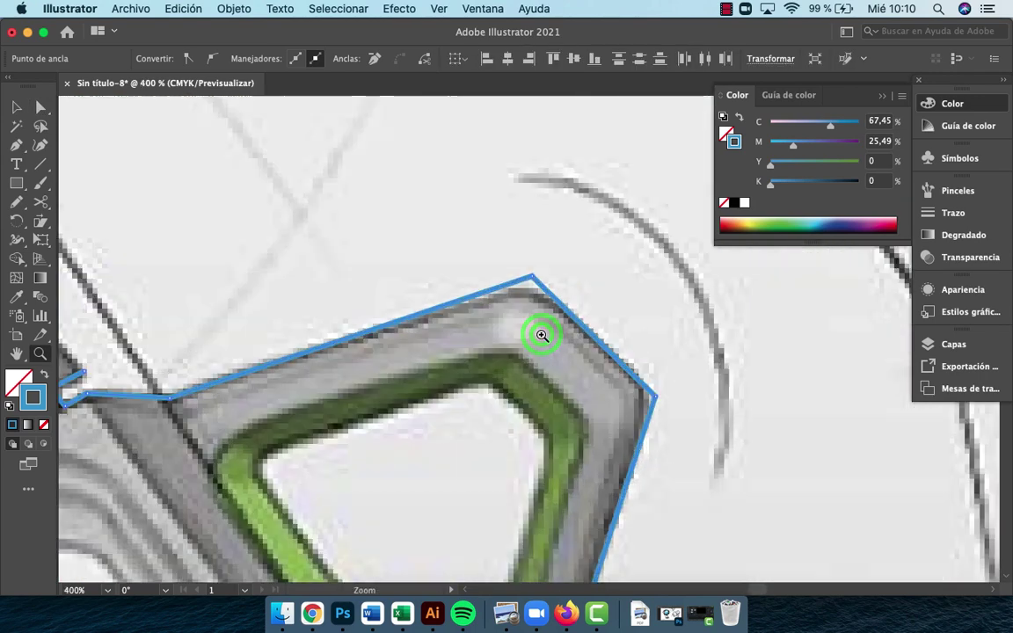
key("a")
left_click(531, 278)
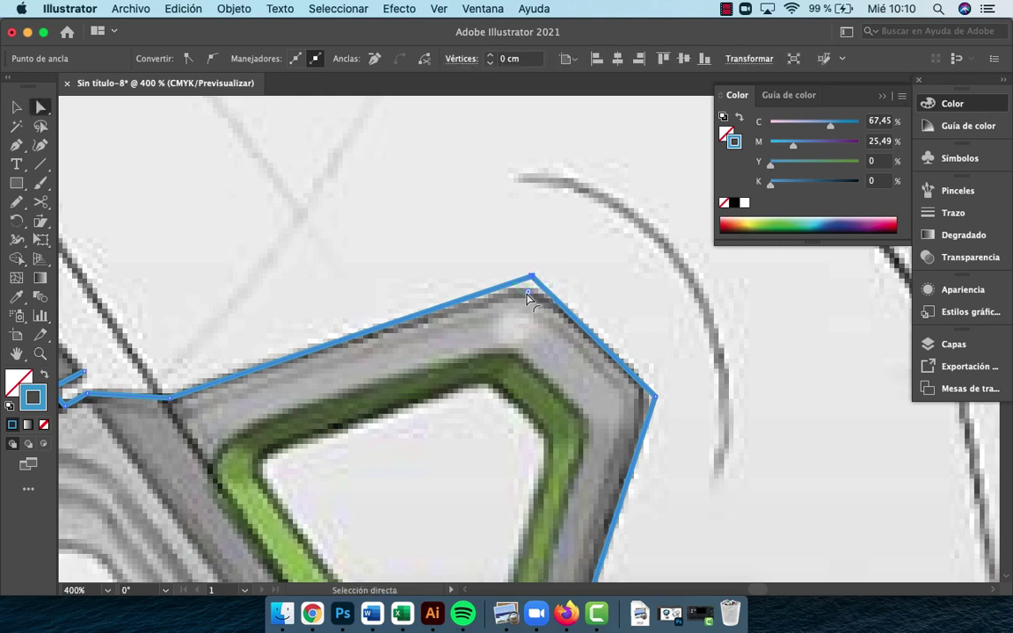
left_click_drag(531, 298, 523, 347)
left_click(655, 399)
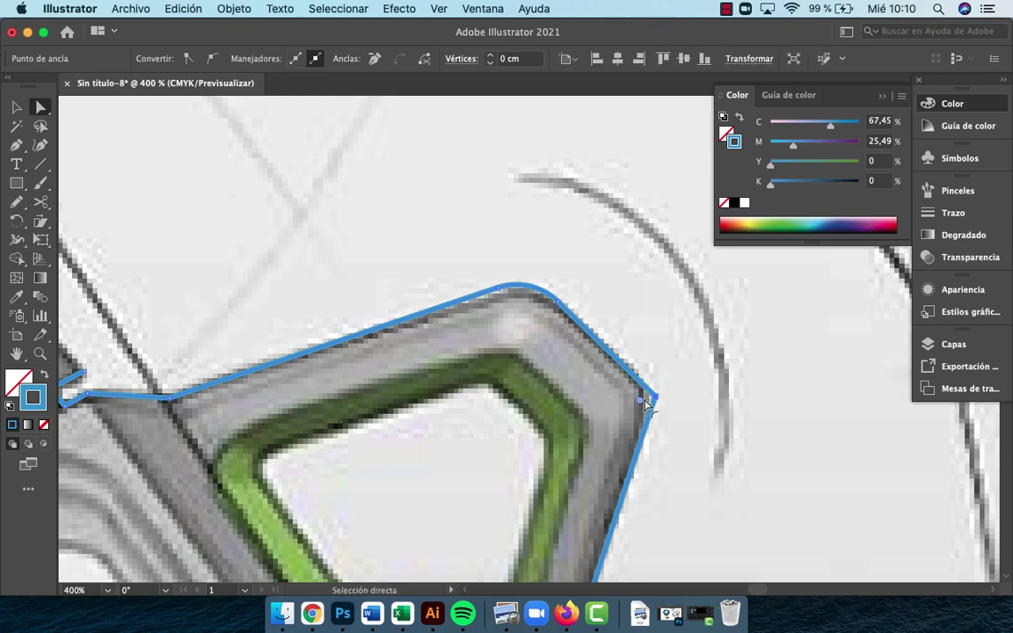
left_click_drag(640, 400, 633, 415)
Round the notch corners just below the handle, the inner one to about 0.22 cm and the outer one to about 0.21 cm
left_click_drag(592, 487, 629, 81)
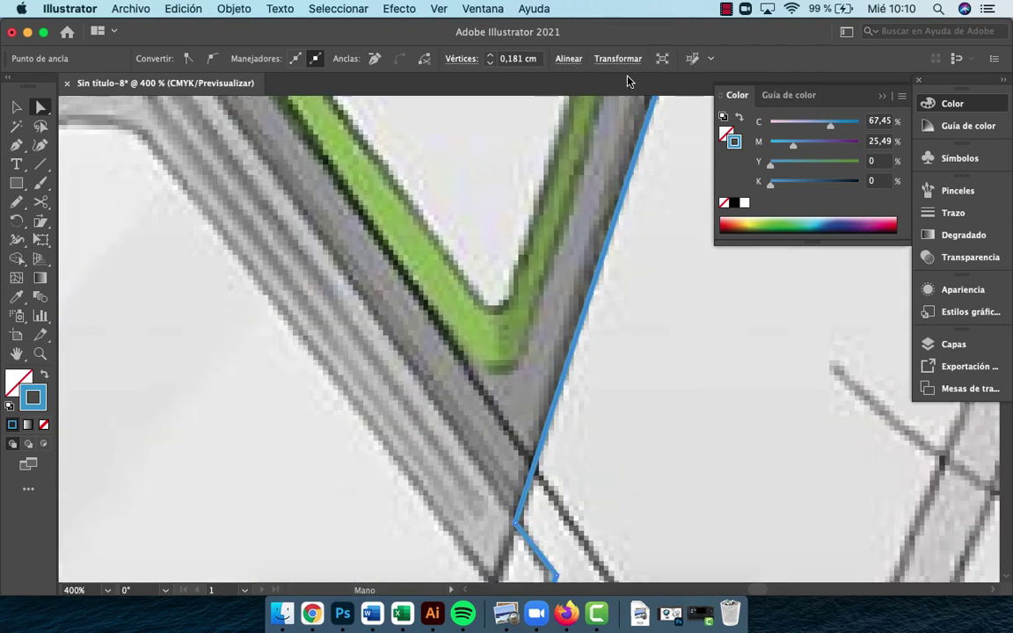
left_click_drag(572, 468, 538, 225)
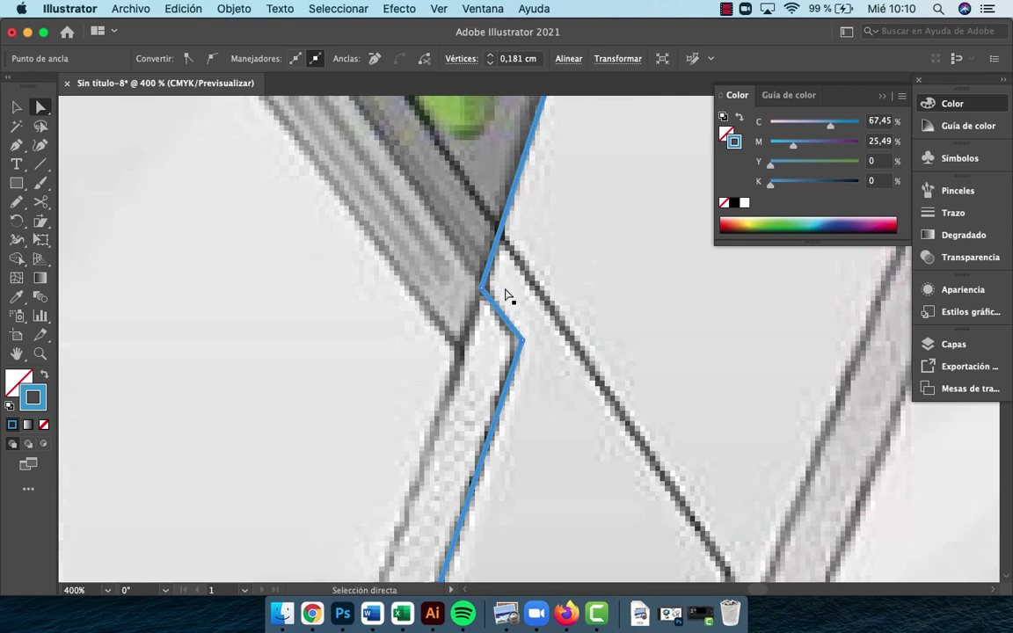
left_click(483, 288)
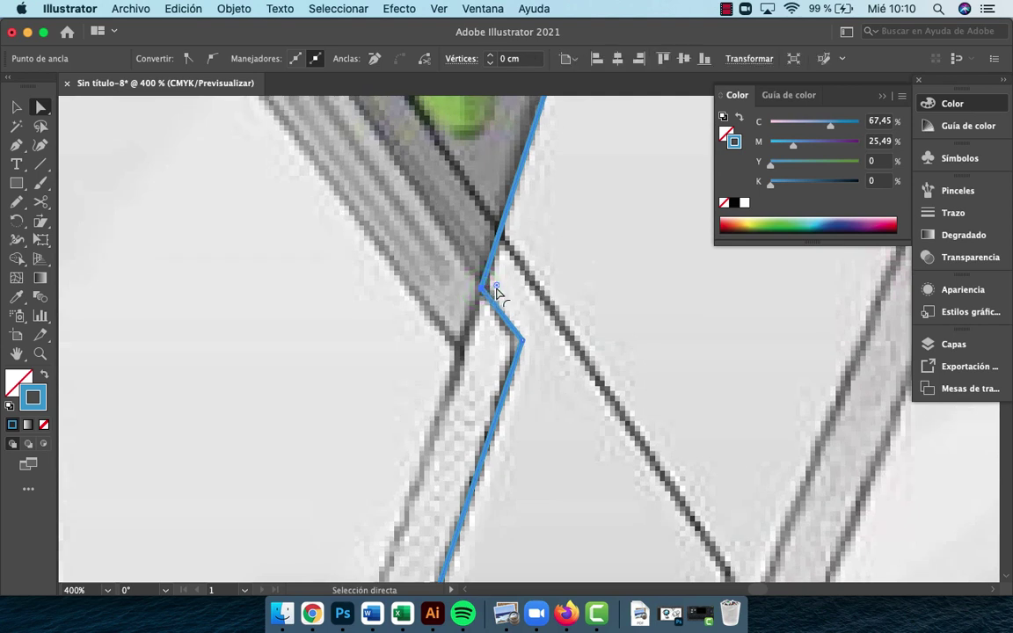
left_click_drag(497, 287, 517, 288)
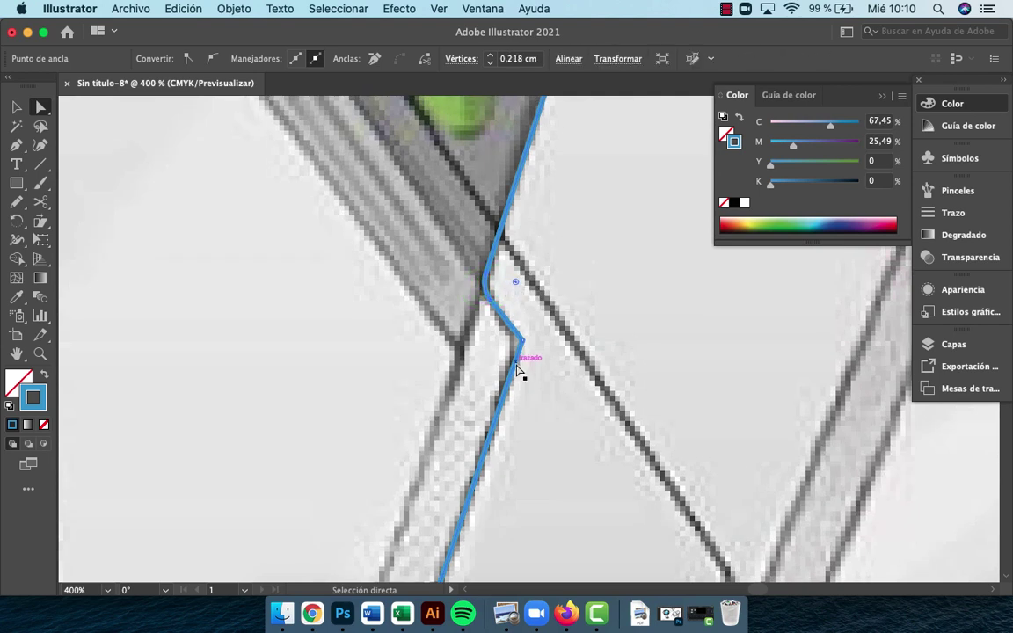
left_click(524, 342)
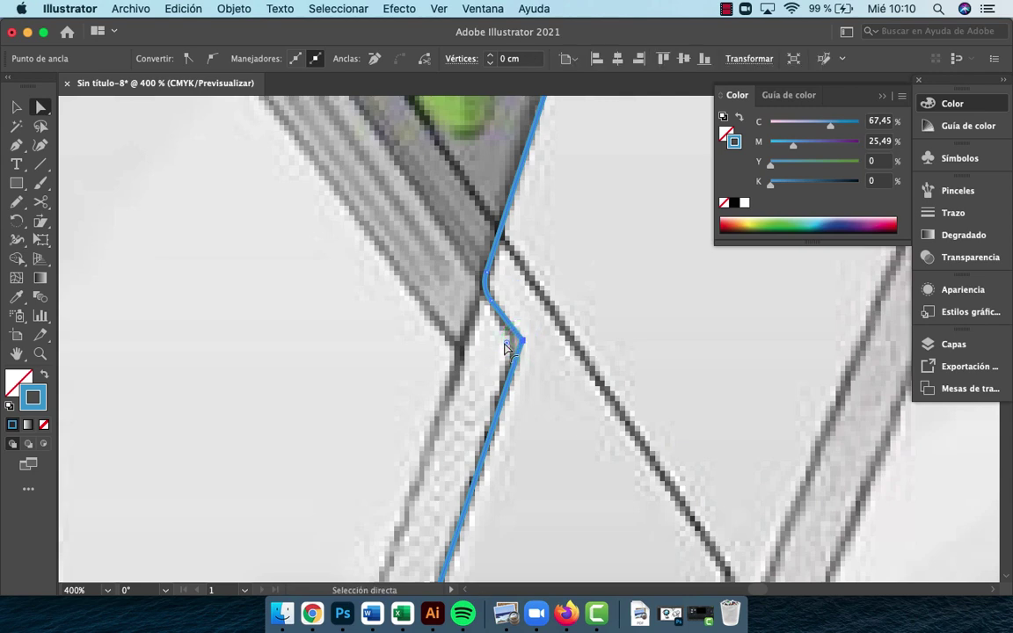
left_click_drag(507, 348, 490, 358)
Round the waist corner on the right side of the bottle's outline to a radius of about 2.68 cm
left_click_drag(526, 428, 597, 200)
key("z")
left_click(526, 434, "alt")
key("a")
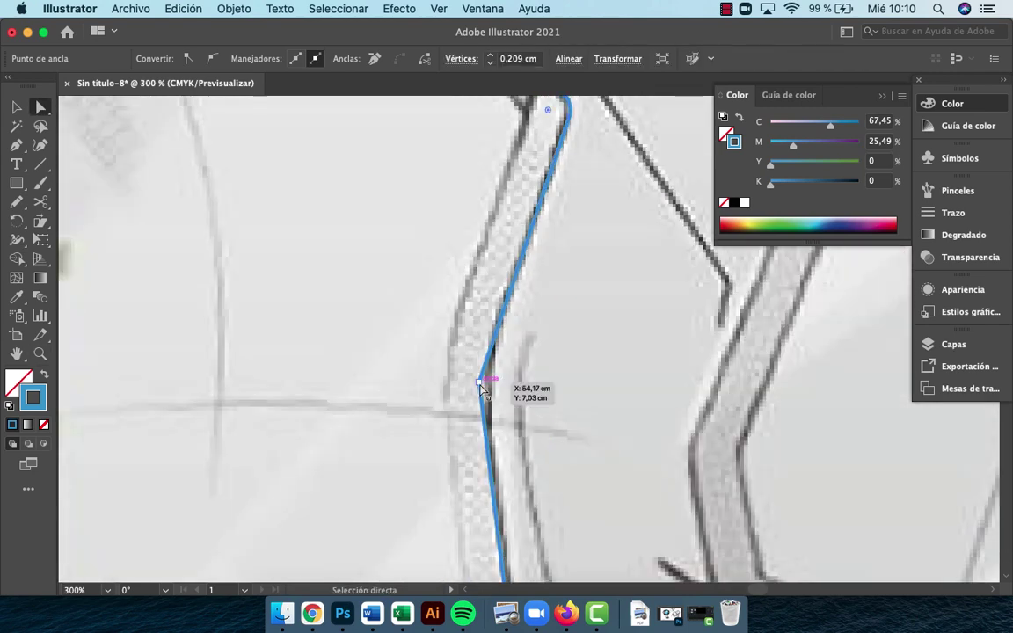
left_click(480, 383)
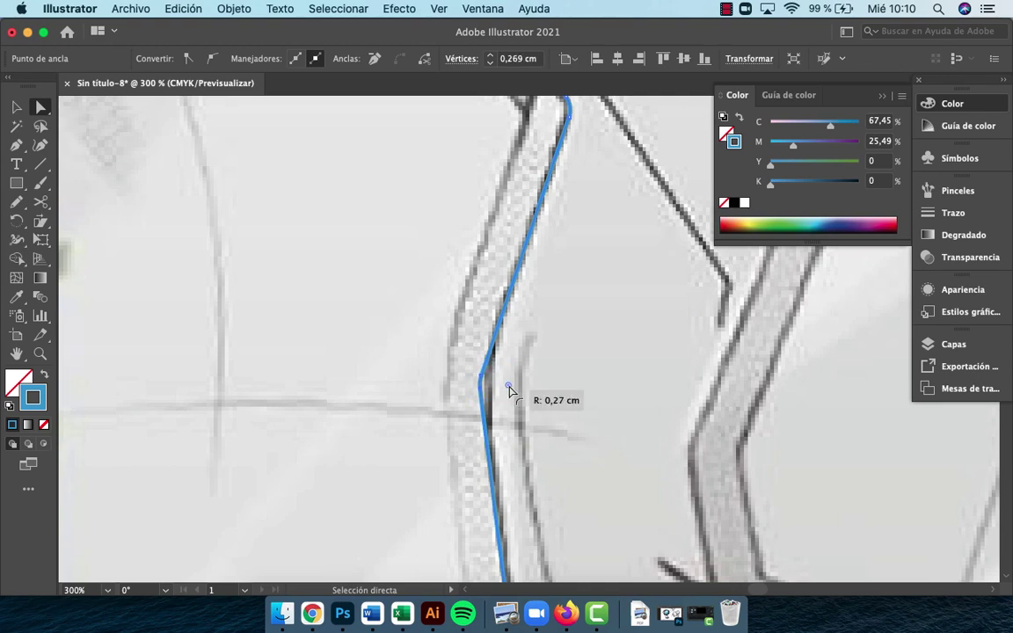
left_click_drag(510, 390, 771, 428)
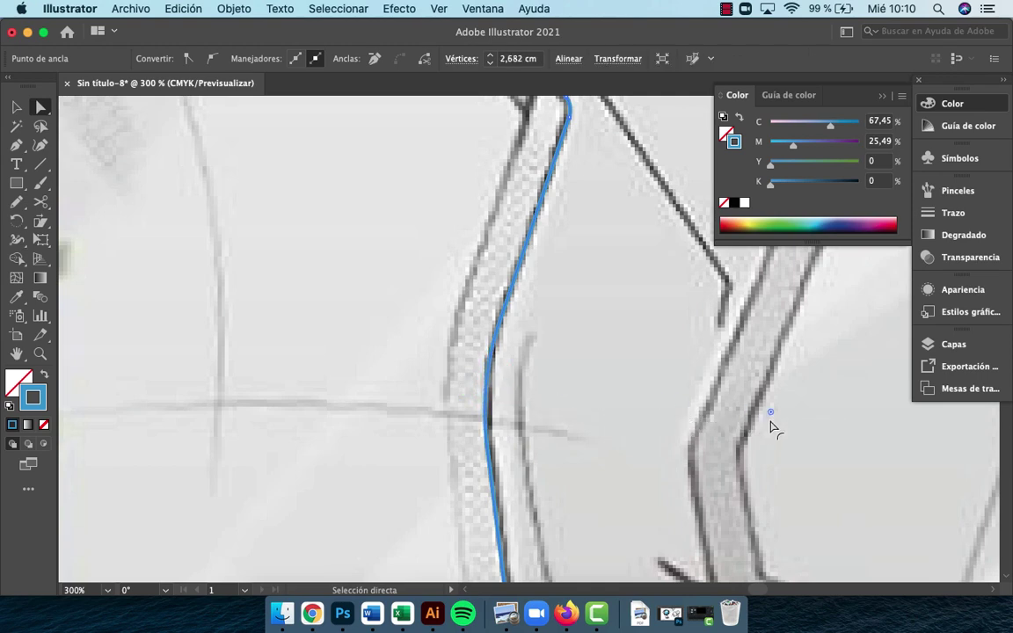
Round the lower-right corner of the bottle's outline to a radius of about 0.71 cm so it follows the sketched edge
left_click_drag(576, 466, 610, 144)
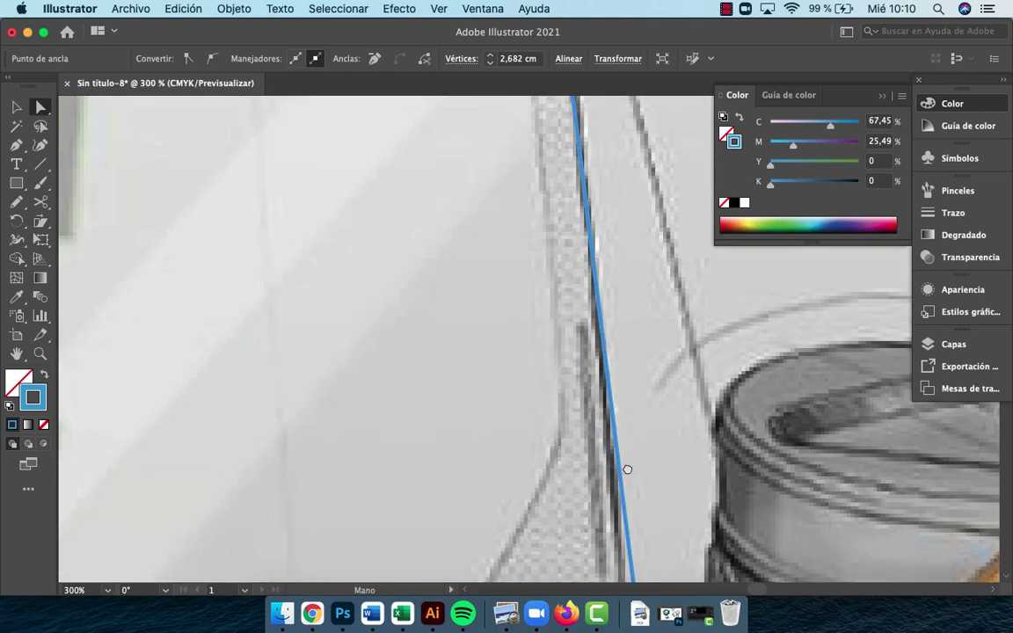
left_click_drag(627, 469, 580, 134)
left_click(588, 280)
left_click_drag(585, 278, 516, 269)
key("super+z")
left_click(606, 274)
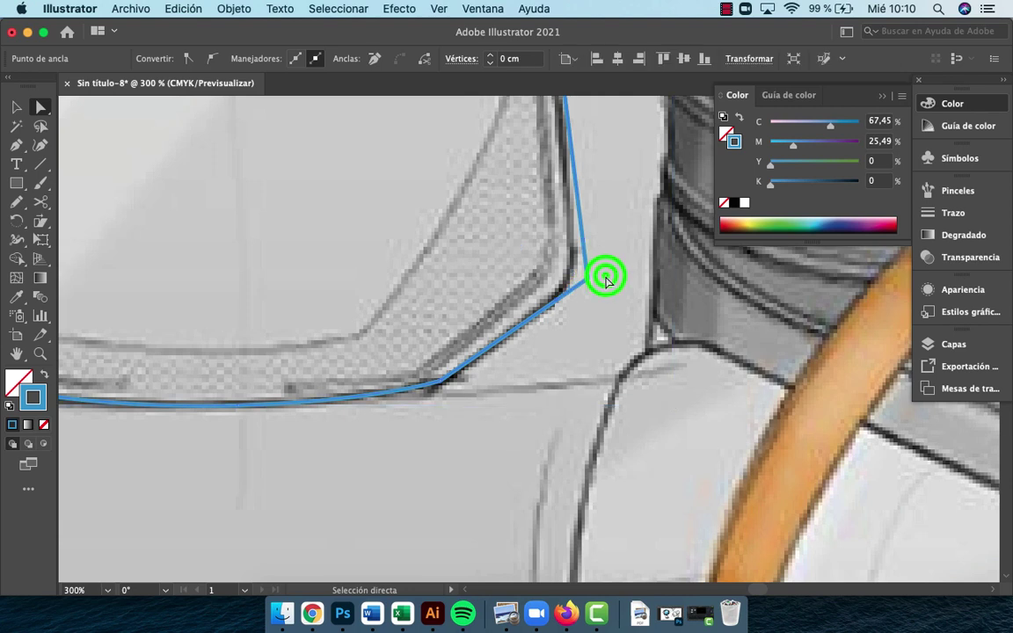
left_click(589, 283)
left_click_drag(589, 283, 498, 272)
Round the corner at the right end of the bottle's curved base to a radius of about 1.04 cm
left_click(472, 342)
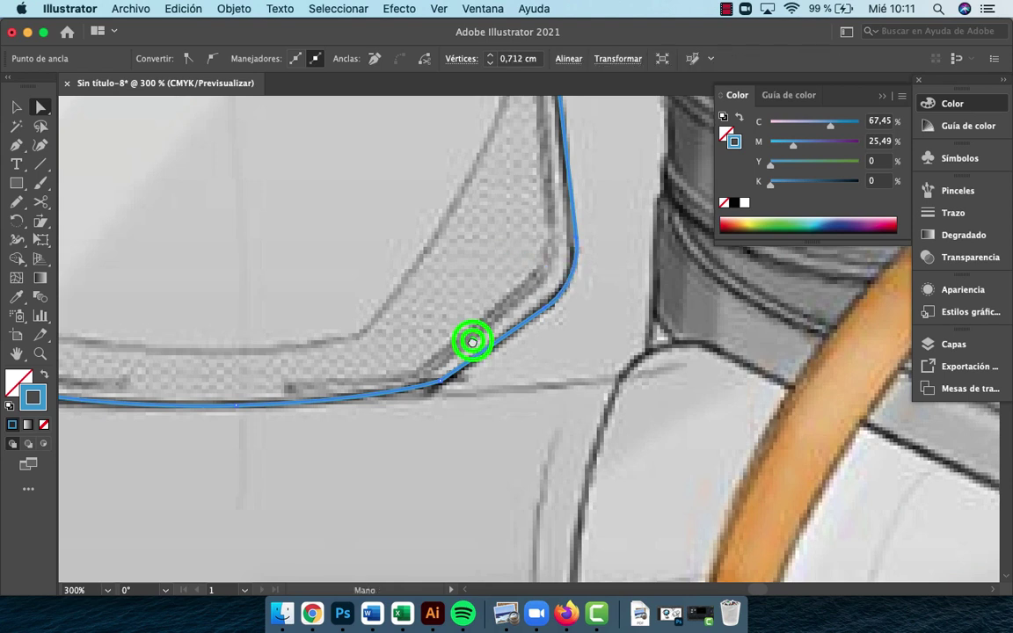
left_click_drag(472, 342, 623, 298)
left_click(662, 336)
left_click_drag(589, 269, 564, 269)
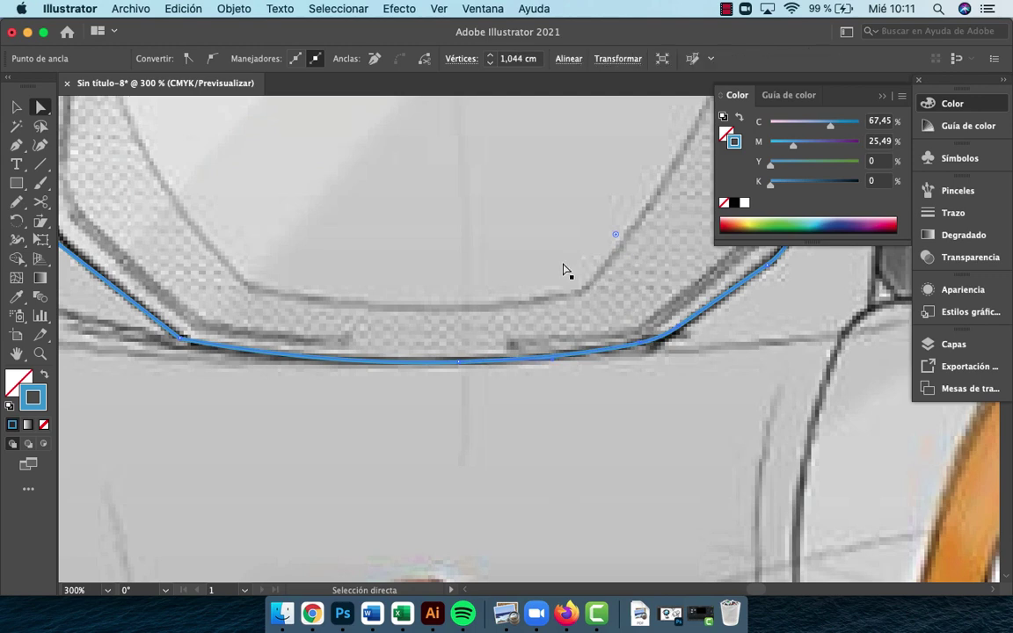
Round the corner at the left end of the base to about 0.85 cm, and the lower-left side corner to match the sketch
left_click(182, 345)
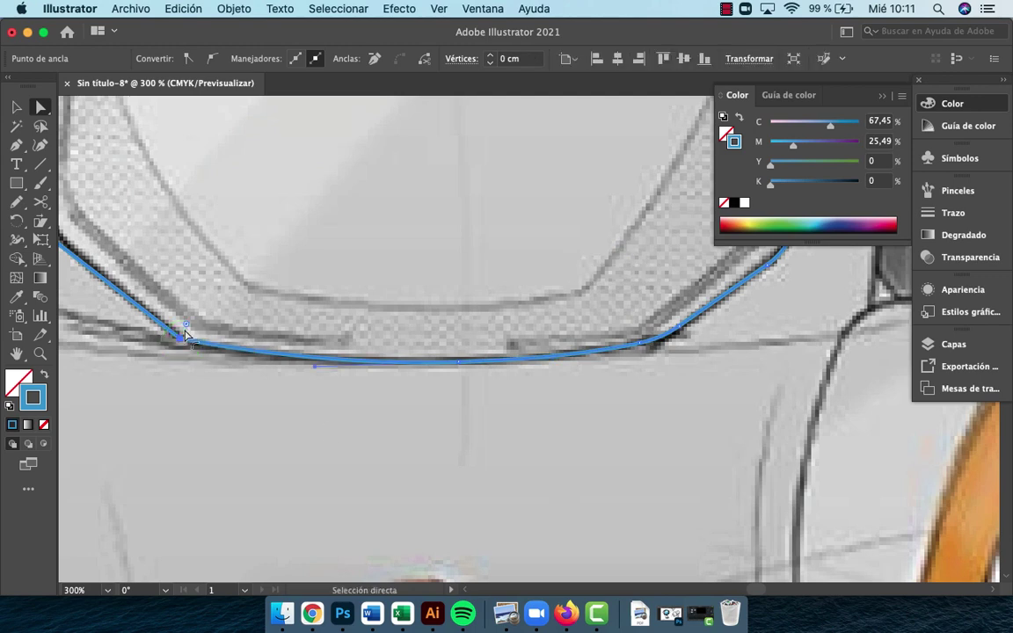
left_click_drag(185, 330, 655, 362)
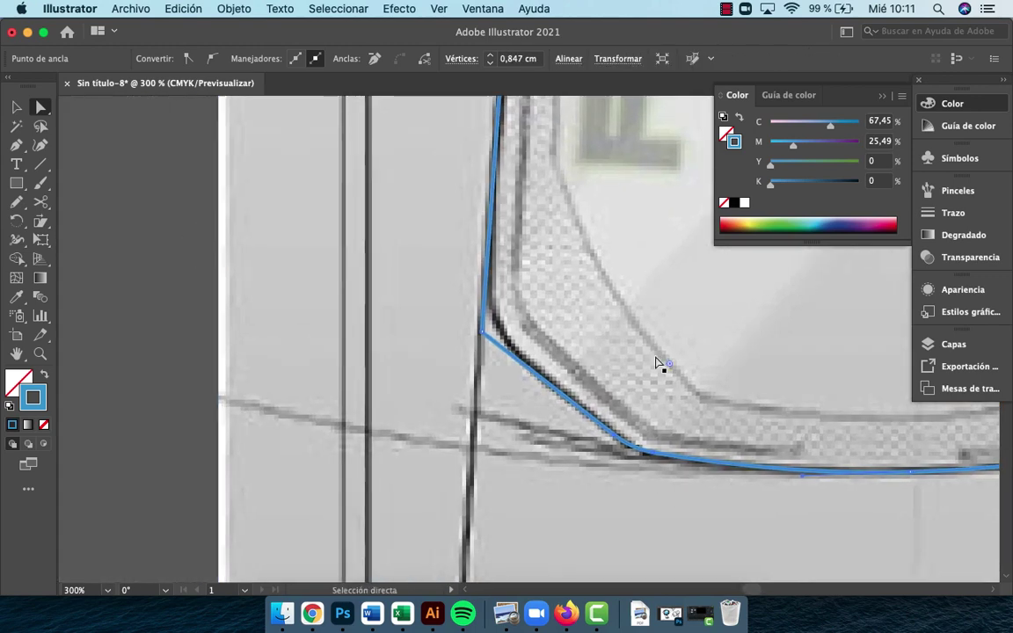
left_click(482, 334)
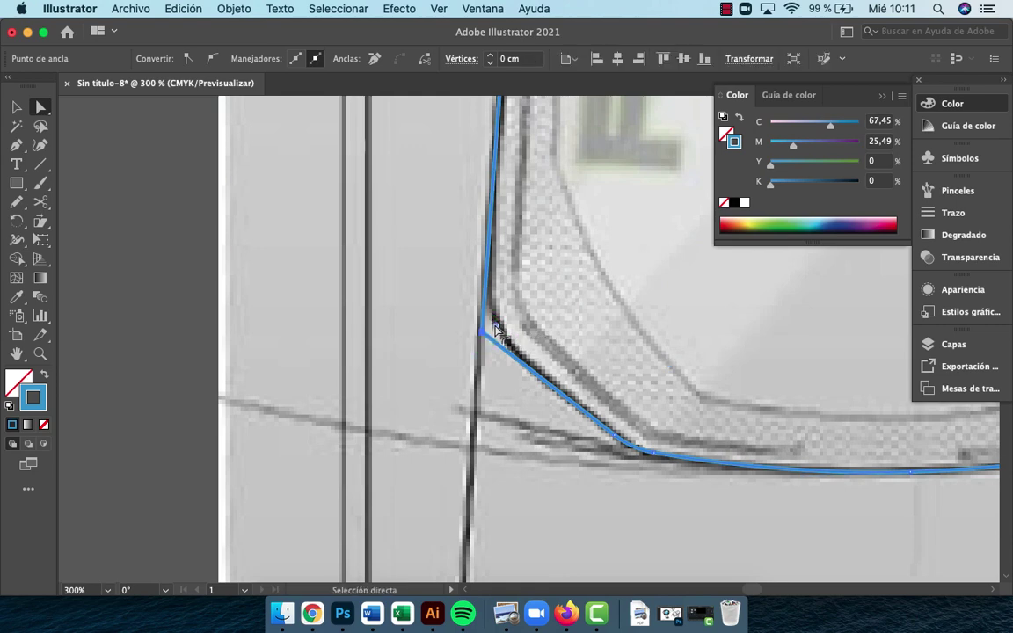
left_click_drag(497, 325, 588, 254)
Round the waist corner on the left side of the bottle's outline to a radius of about 2.8 cm
key("z")
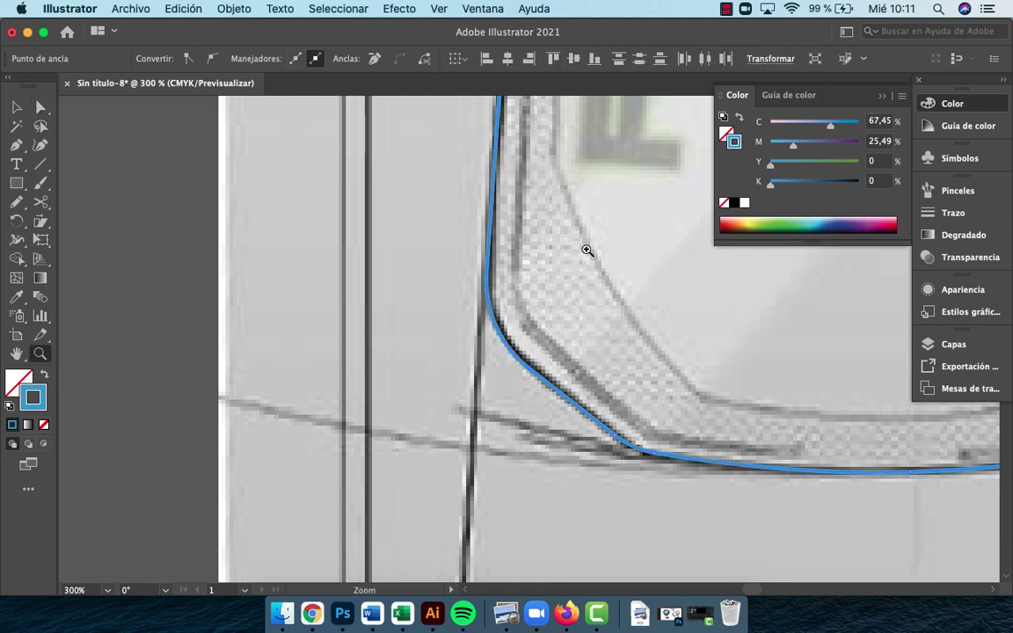
left_click_drag(594, 207, 536, 432)
left_click(575, 341, "alt")
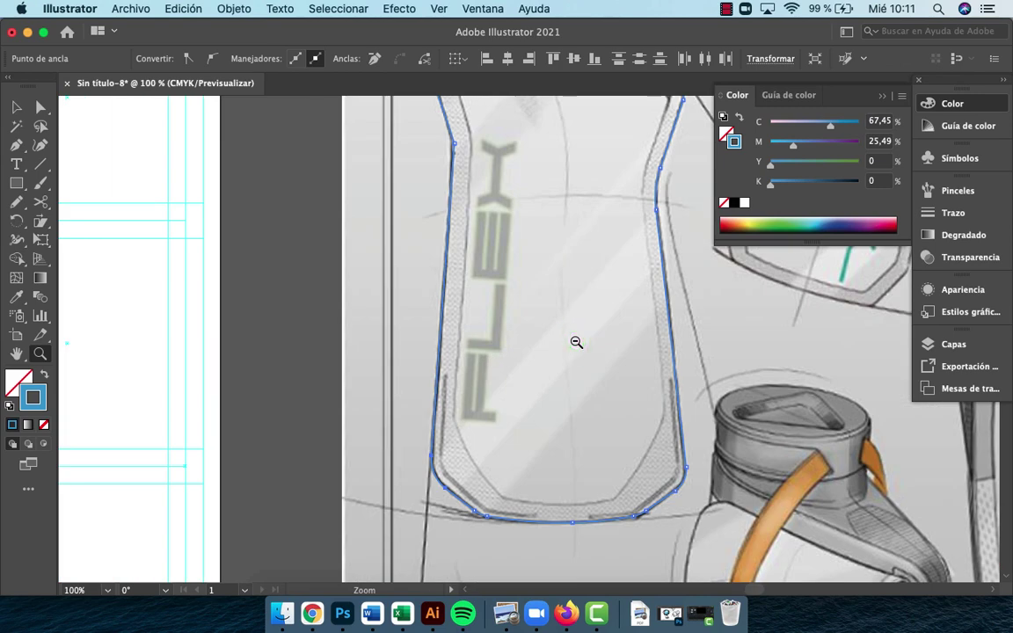
left_click_drag(502, 203, 483, 487)
left_click(482, 487)
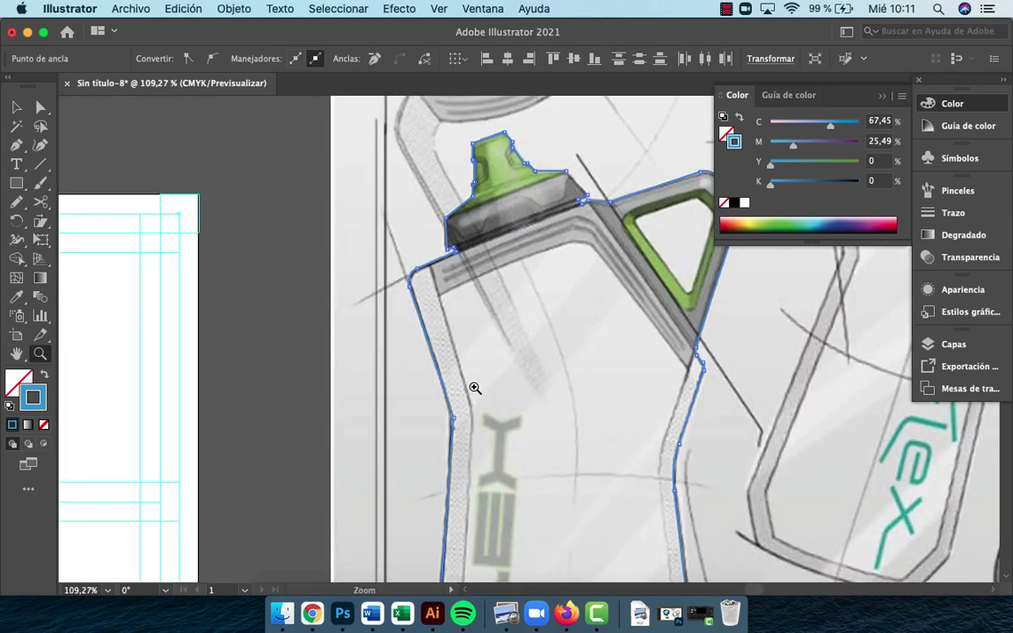
left_click(472, 430)
key("a")
left_click(559, 203)
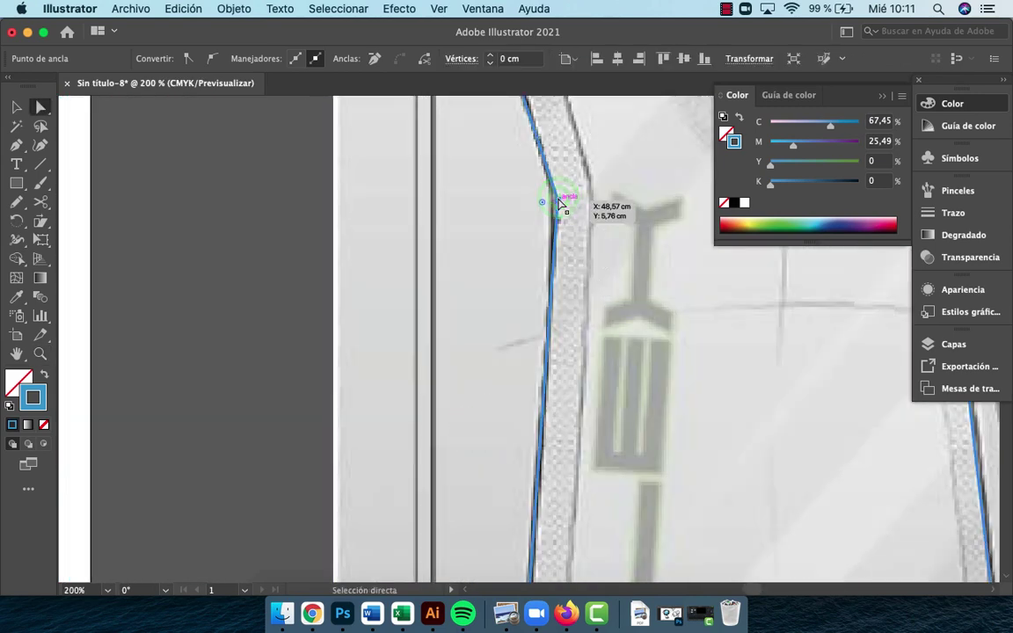
left_click_drag(534, 208, 362, 298)
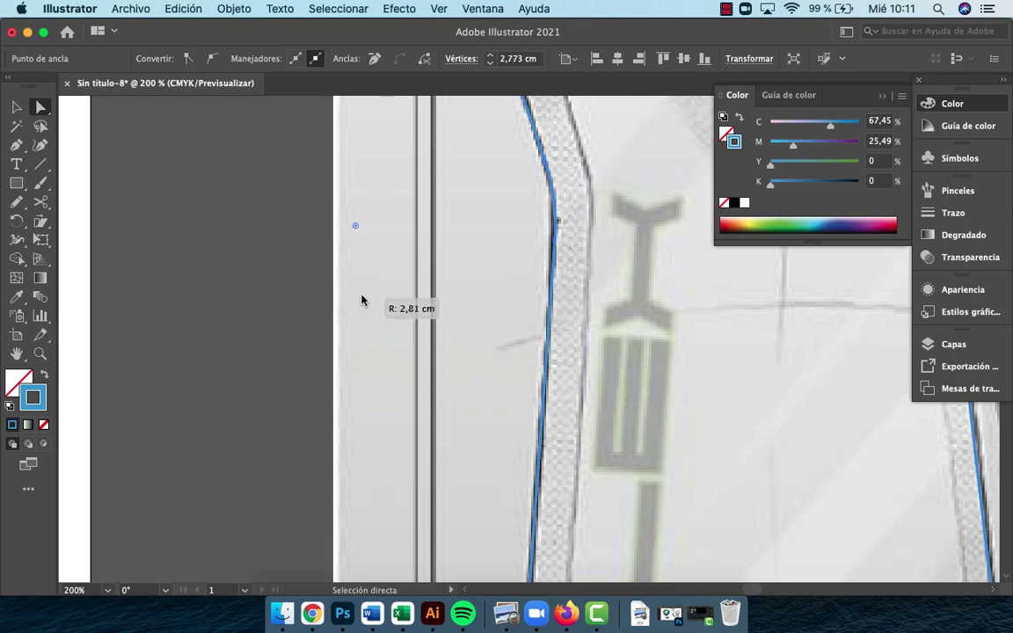
Try clipping the sketch image to the bottle's outline with a clipping mask, and undo the clipping
key("z")
left_click(658, 424, "alt")
left_click(658, 424, "alt")
left_click(658, 424, "alt")
left_click_drag(597, 273, 671, 414)
key("v")
left_click(317, 351)
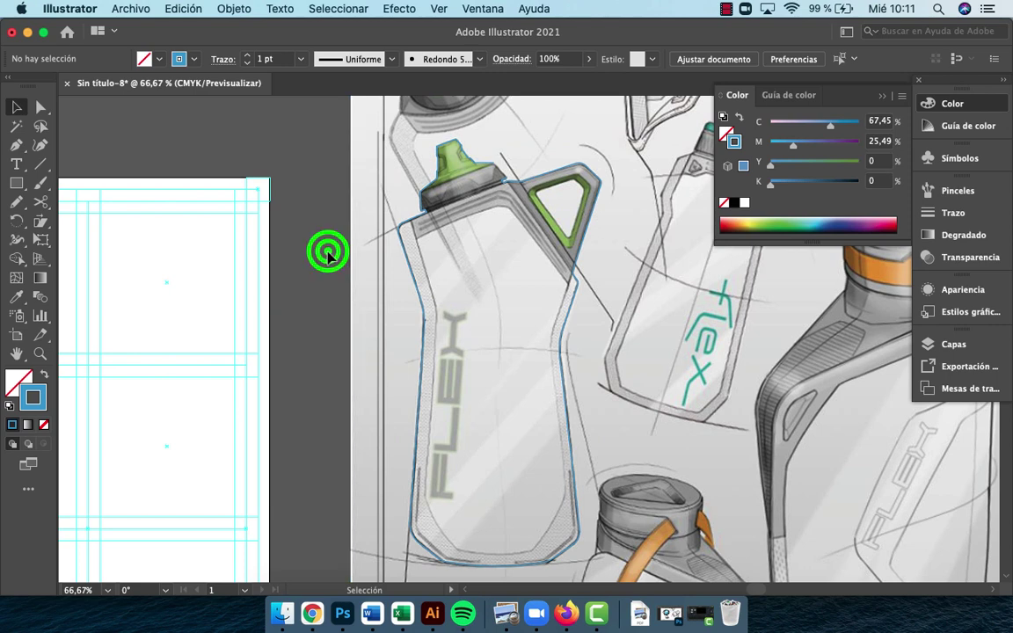
left_click_drag(593, 330, 593, 330)
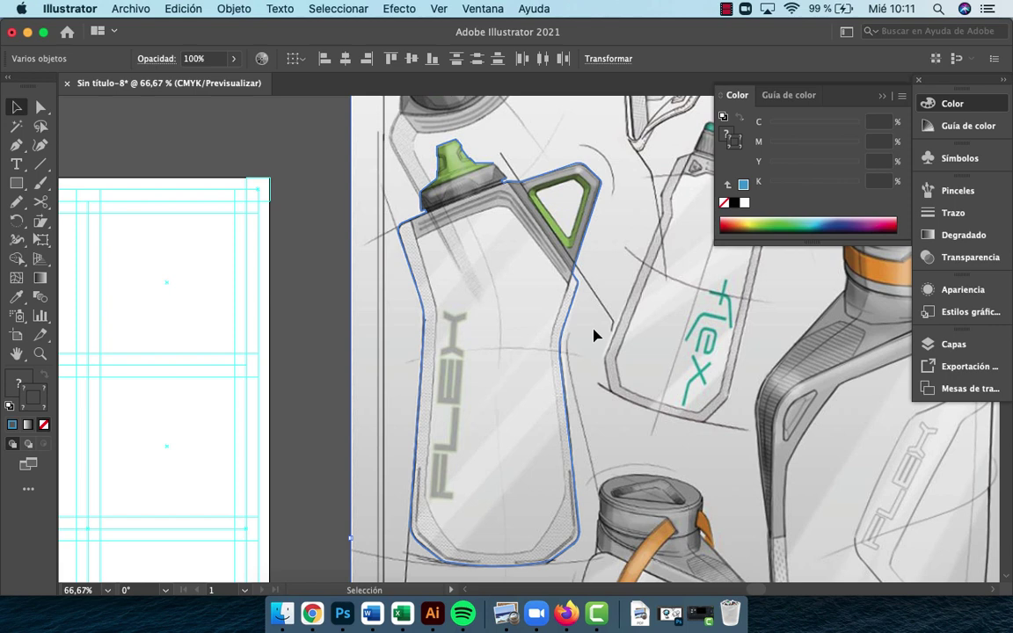
key("super+7")
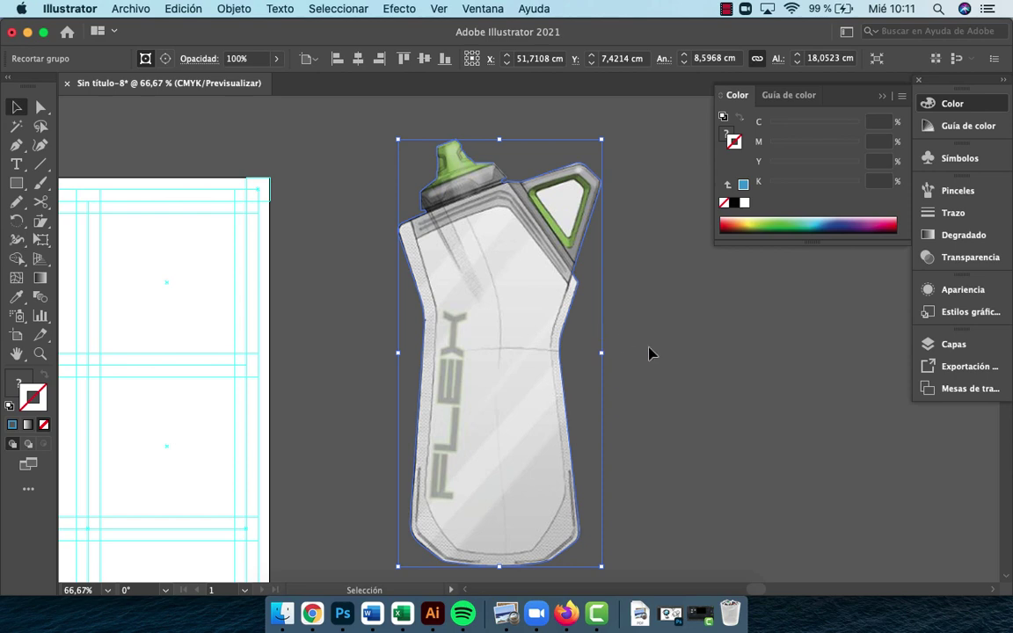
left_click(674, 356)
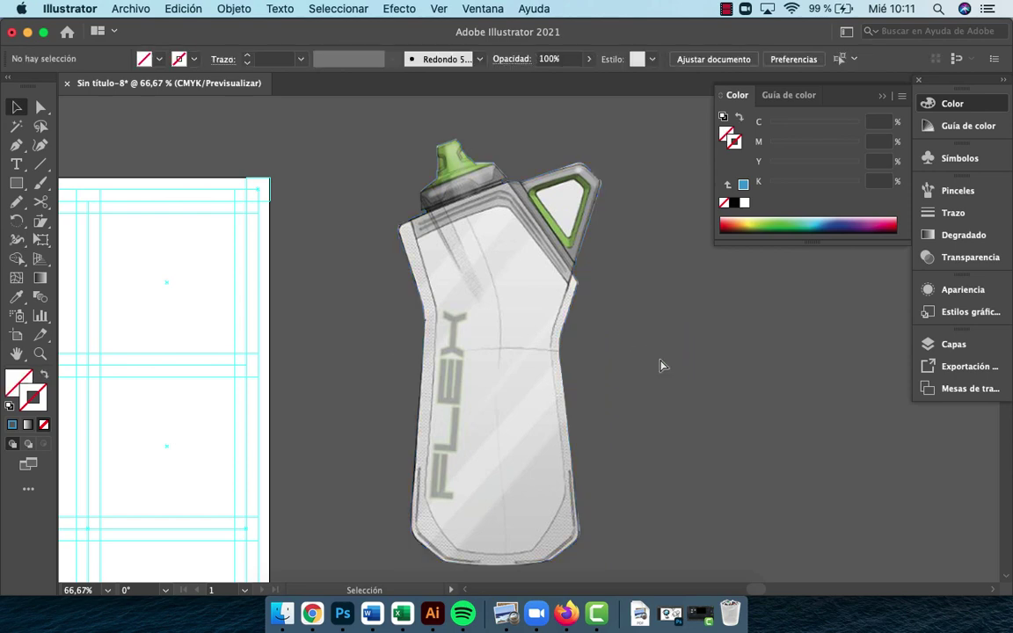
key("super+z")
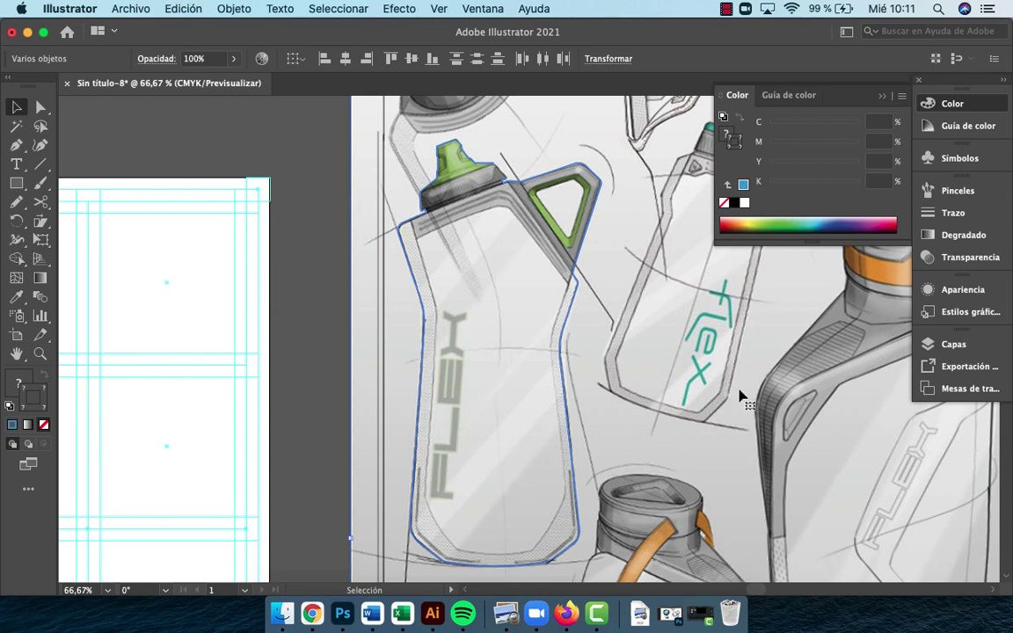
Join the open path ends between the cap's right tip and the handle's base, checking the path in outline view
left_click(315, 356)
key("super+y")
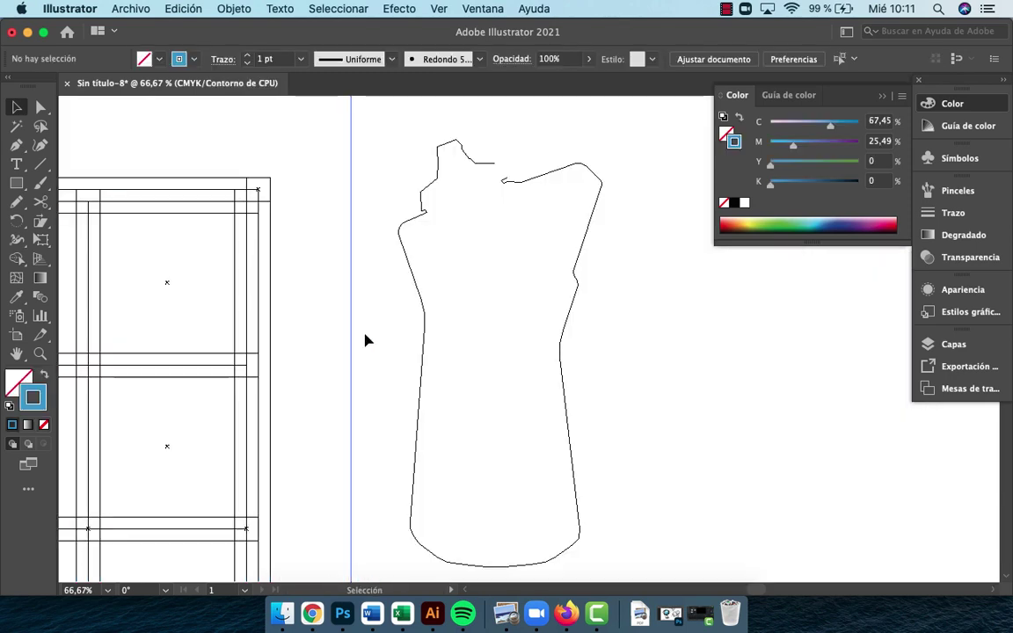
key("super+y")
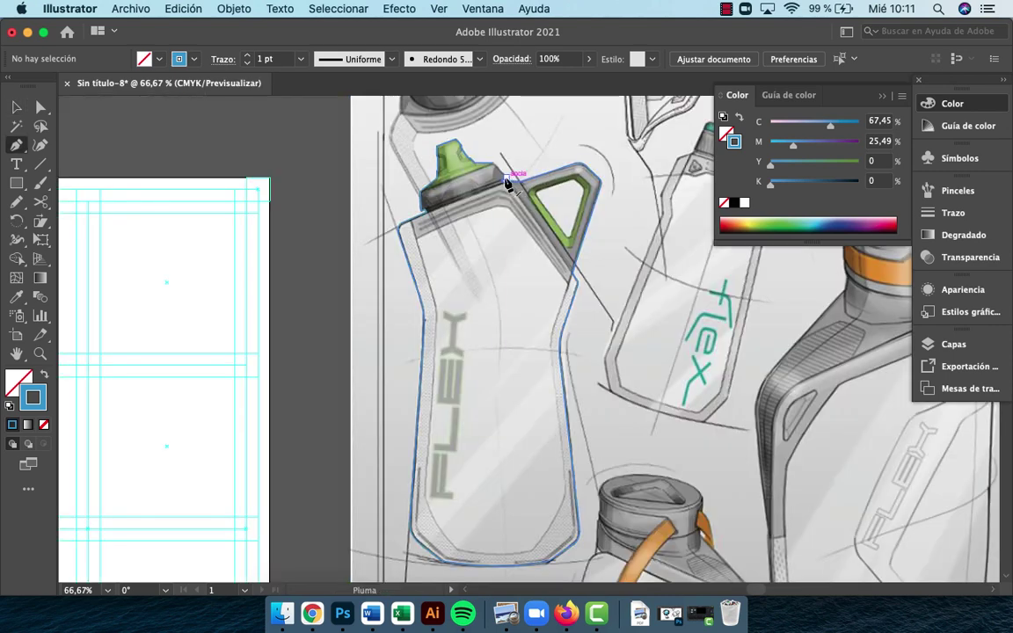
left_click(508, 182)
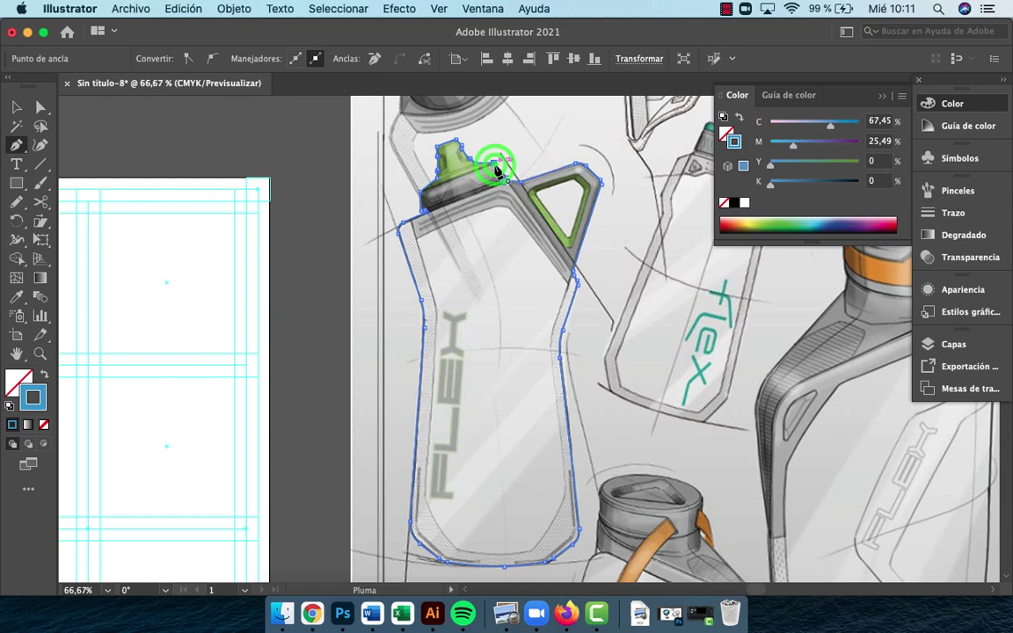
key("v")
left_click(265, 343)
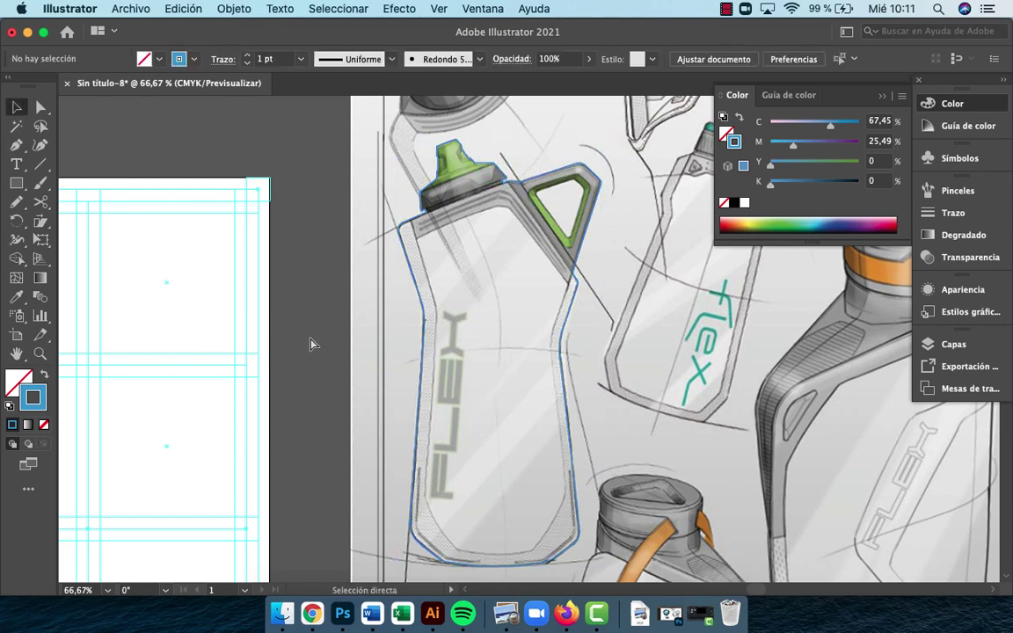
key("super+y")
key("super+y")
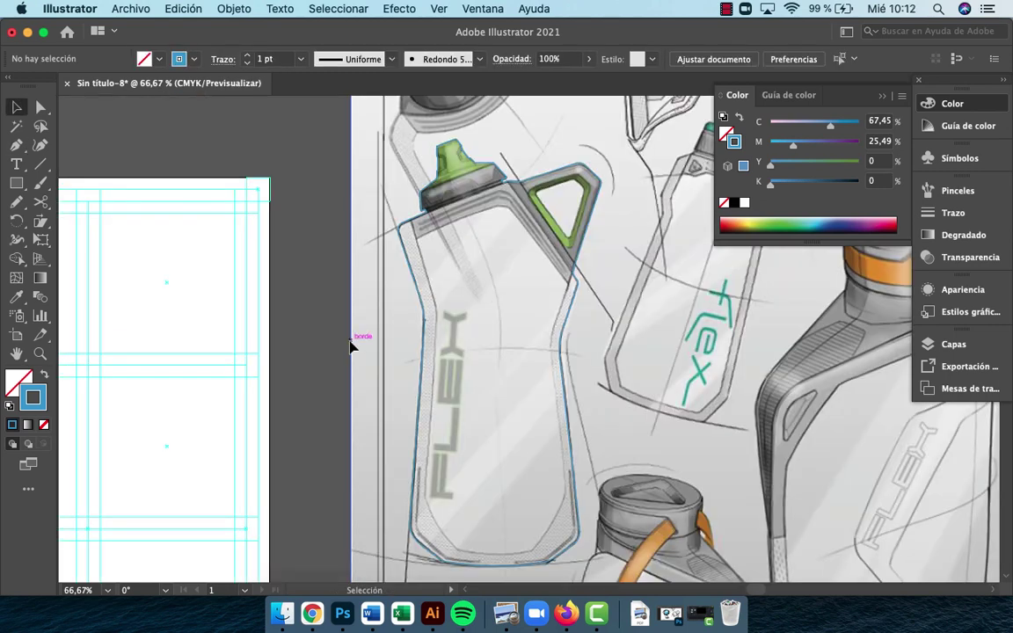
Select the closed bottle outline together with the sketch image and make a clipping mask from them
left_click_drag(580, 327, 581, 328)
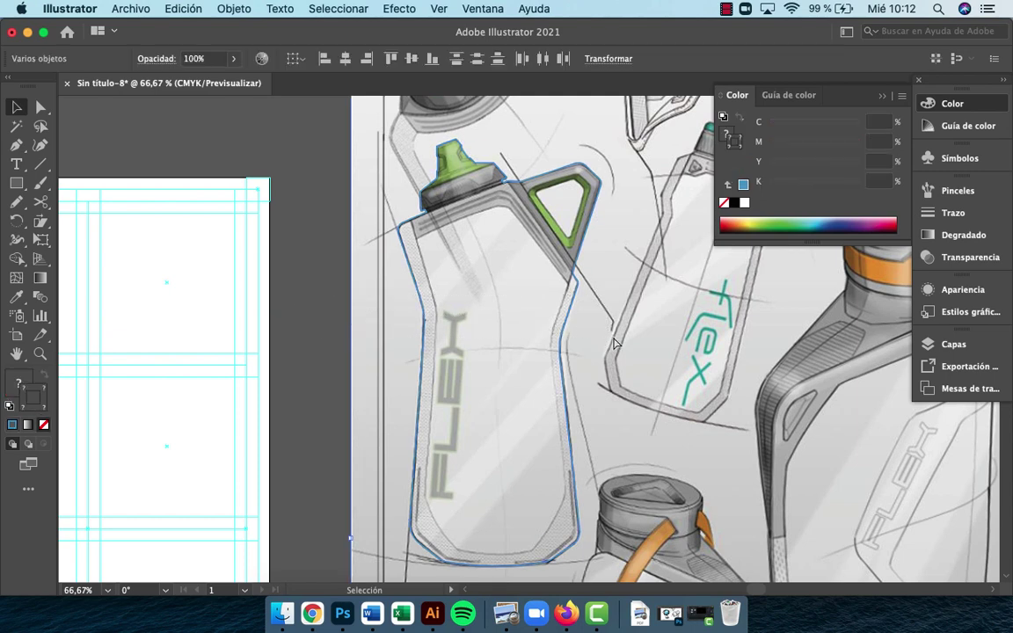
key("super+7")
key("z")
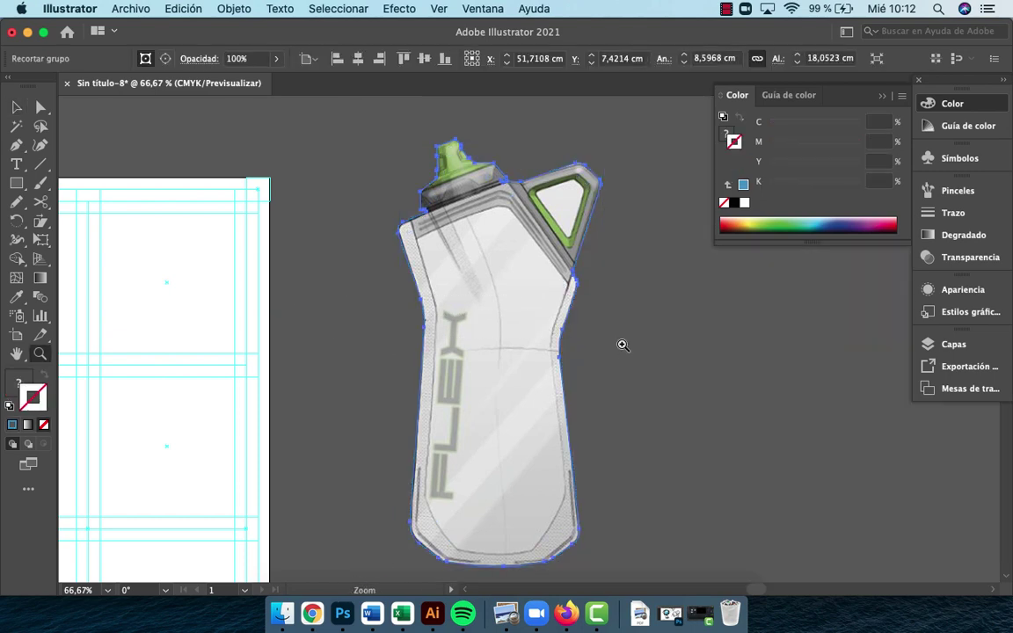
Move the clipped green-capped bottle to the left of the artboard, above the red-capped bottle cut-out
left_click_drag(623, 344, 805, 312)
key("v")
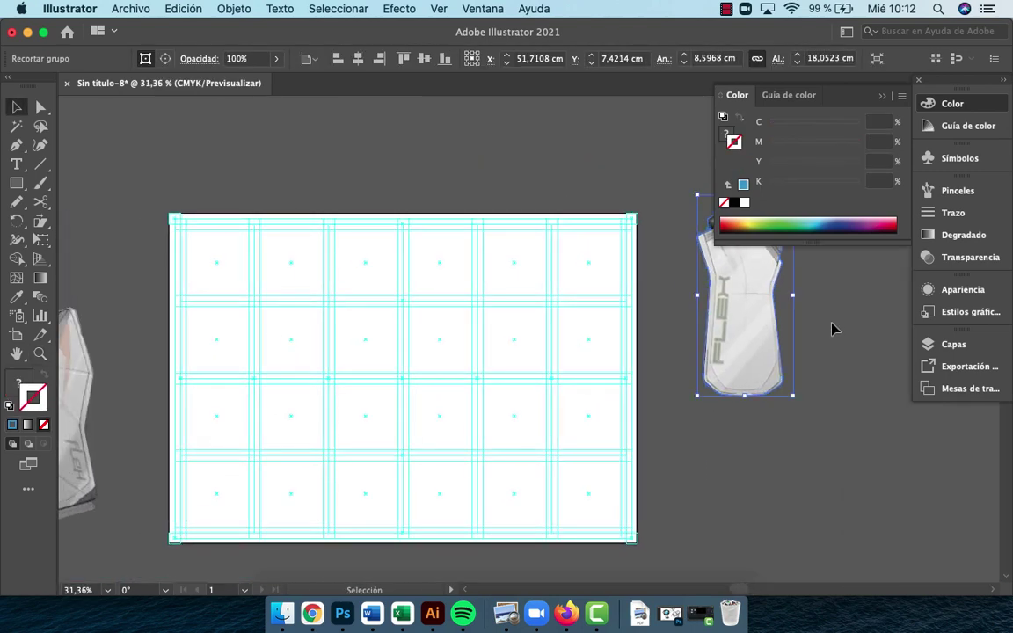
left_click(833, 329)
scroll(765, 344, "left", 3)
left_click_drag(823, 372, 132, 257)
scroll(255, 378, "up", 5)
scroll(255, 378, "left", 3)
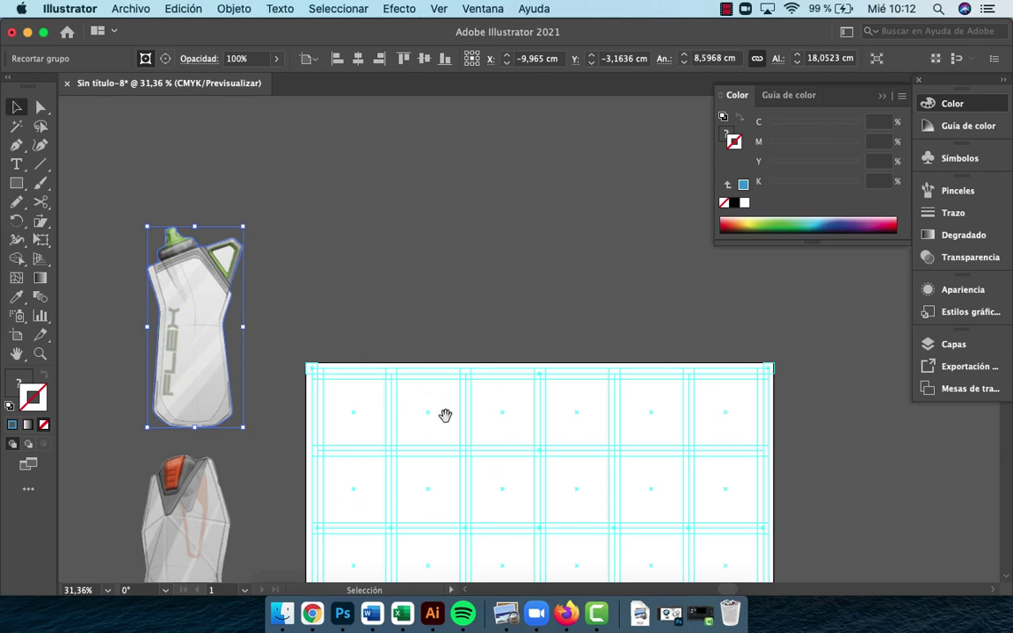
left_click_drag(445, 415, 422, 296)
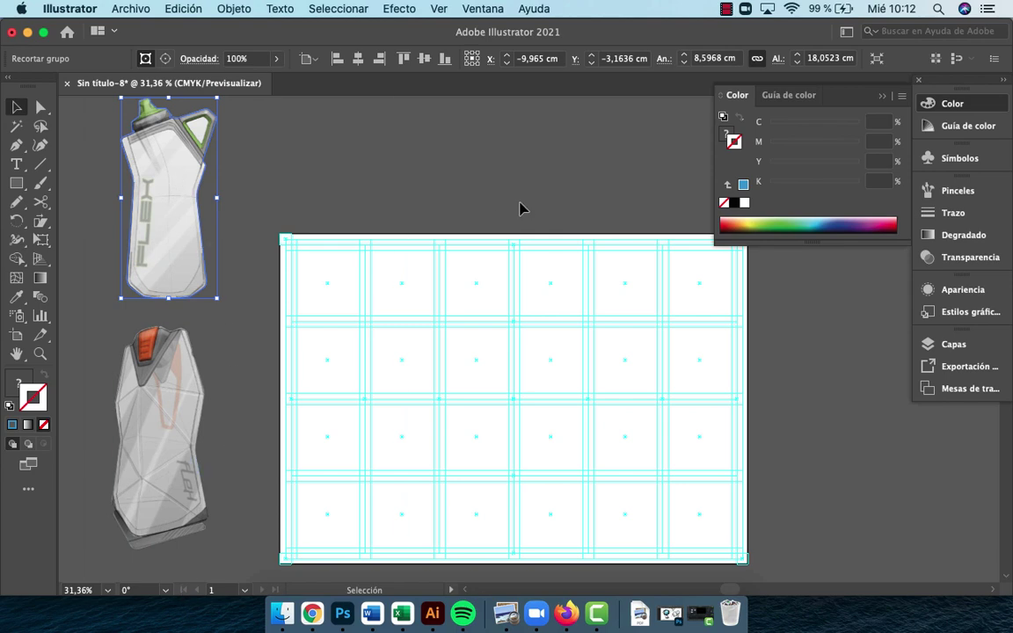
Start a Pen path around the small orange-strapped bottle, tracing the lower edge of the shadow beneath it
key("z")
left_click(633, 325, "alt")
left_click(633, 326, "alt")
mouse_move(633, 325)
left_mouse_down()
mouse_move(549, 316)
mouse_move(357, 328)
left_mouse_up()
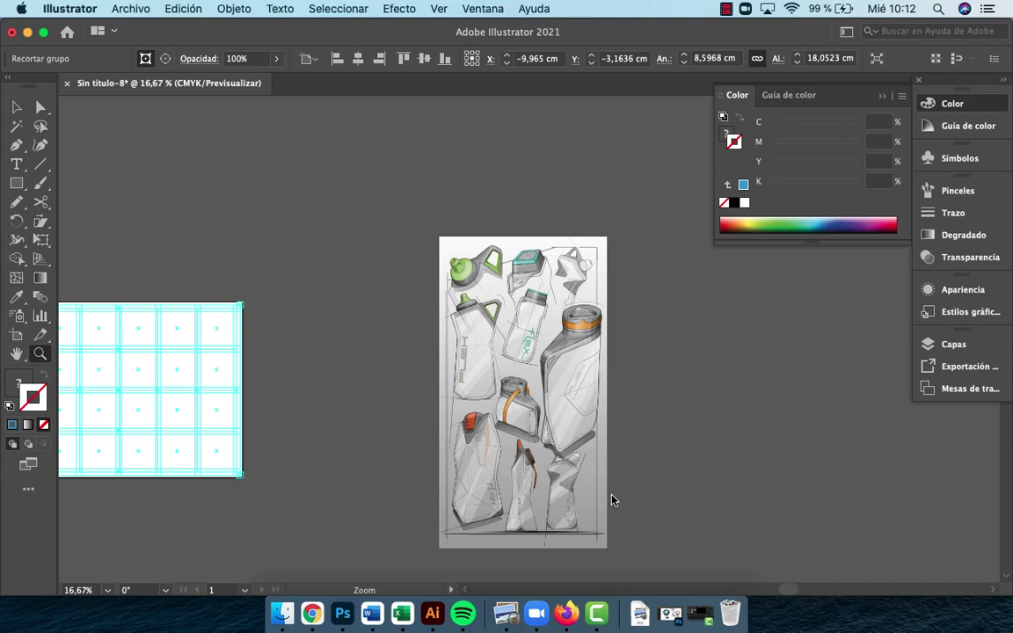
left_click(665, 473)
left_click(352, 341)
left_click(466, 166)
left_click(621, 448)
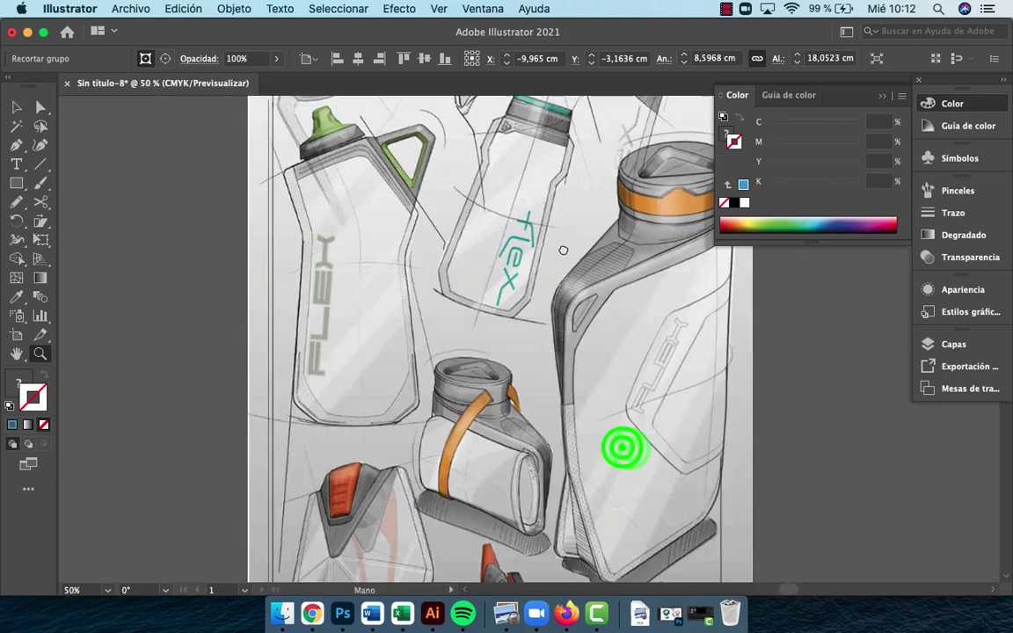
left_click(622, 332)
key("p")
left_click(412, 431)
left_click_drag(606, 511, 642, 517)
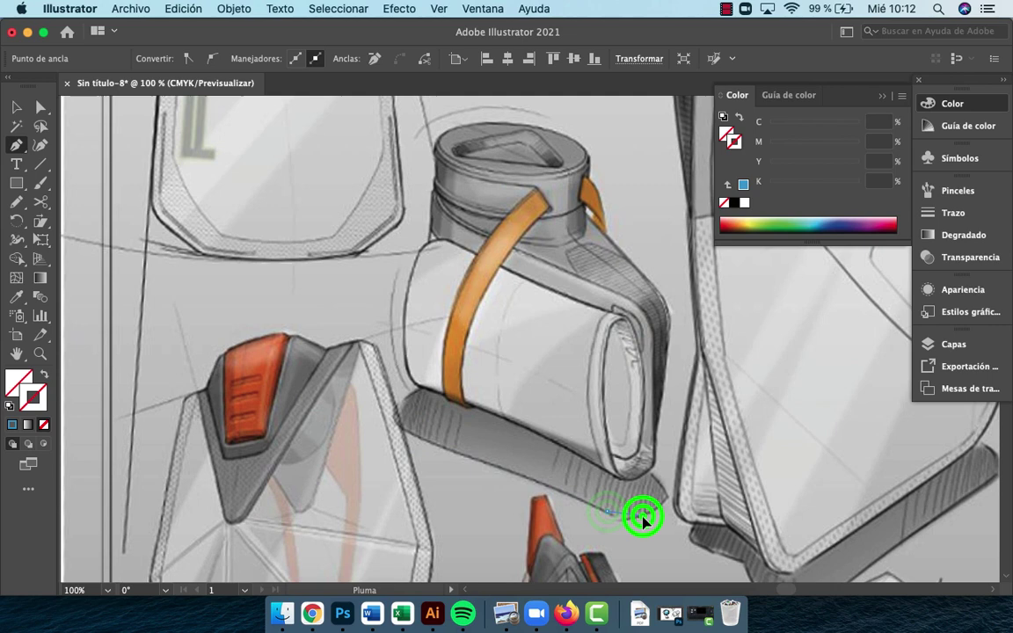
Continue the outline up the small bottle's right side and shoulder to the orange strap, adjusting the shoulder corner
left_click(651, 452, "super")
left_click(443, 387)
left_click_drag(452, 328, 450, 266)
left_click_drag(470, 255, 507, 500)
left_click(519, 297)
left_click(383, 156)
key("a")
left_click(520, 299)
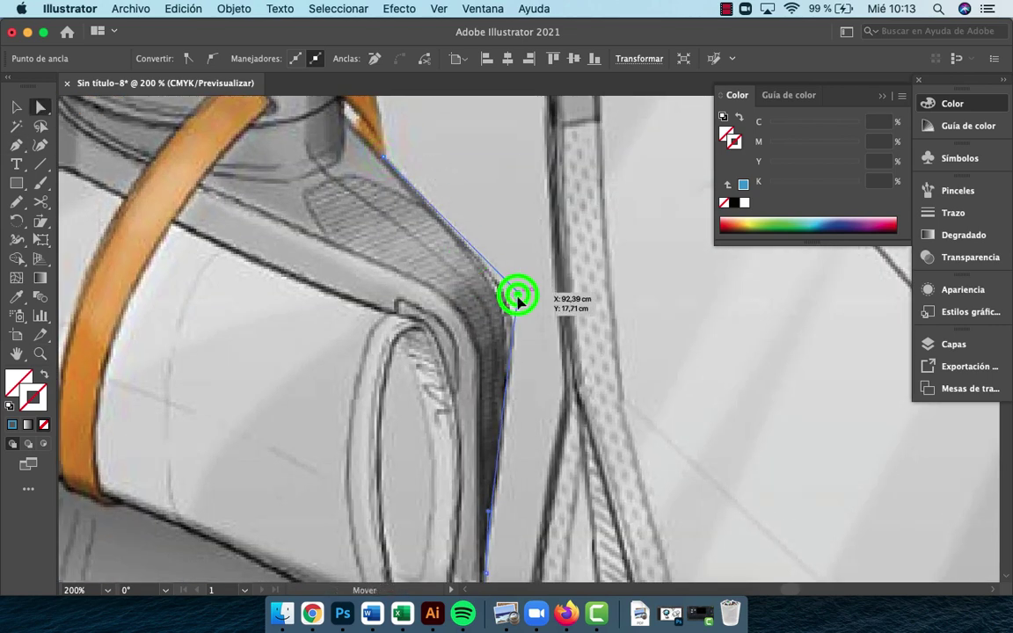
left_click_drag(519, 231, 616, 588)
Trace the outer edge of the small orange strap and the right and upper edges of the bottle's cap
left_click(481, 513)
key("p")
left_click_drag(447, 404, 410, 398)
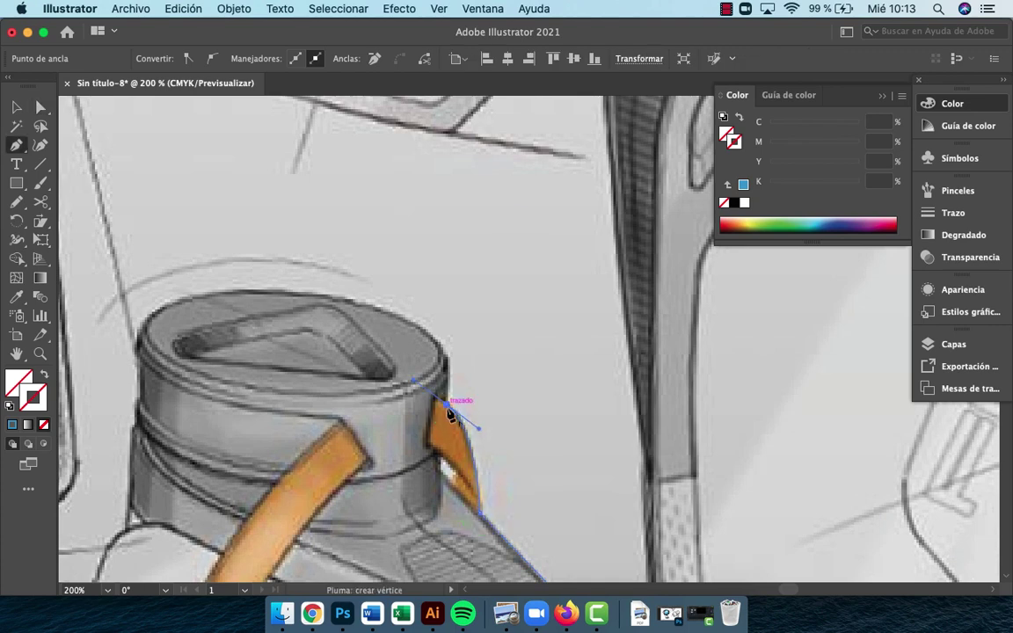
left_click(446, 405)
left_click(447, 356)
left_click_drag(412, 334, 629, 330)
left_click_drag(525, 289, 506, 295)
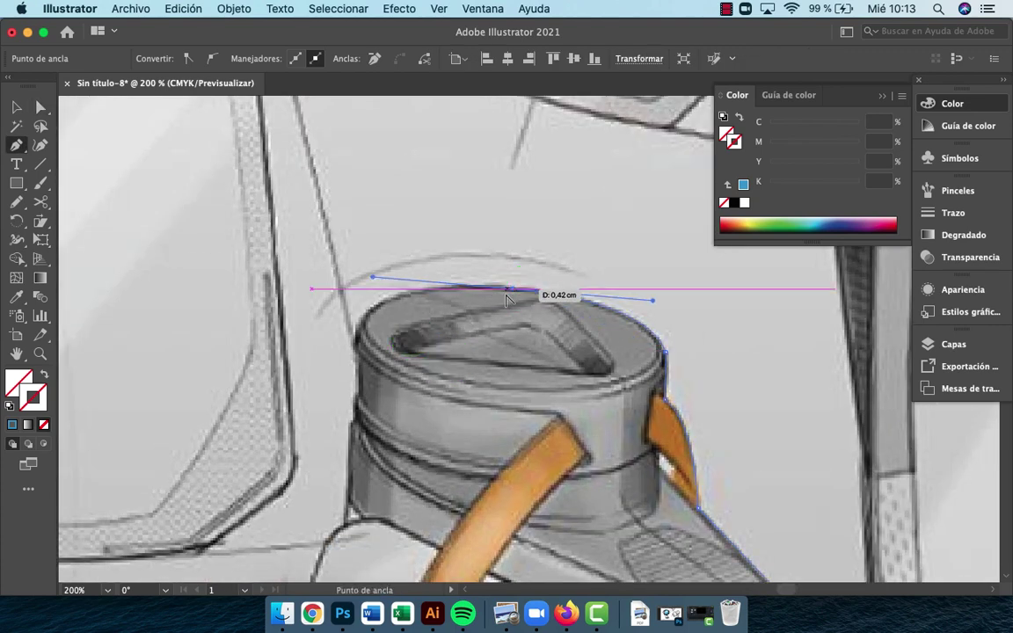
Trace the cap's left edge, the stepped neck and the curved left side of the bottle's body
left_click(359, 325)
left_click(355, 349)
left_click(359, 355)
left_click(359, 392)
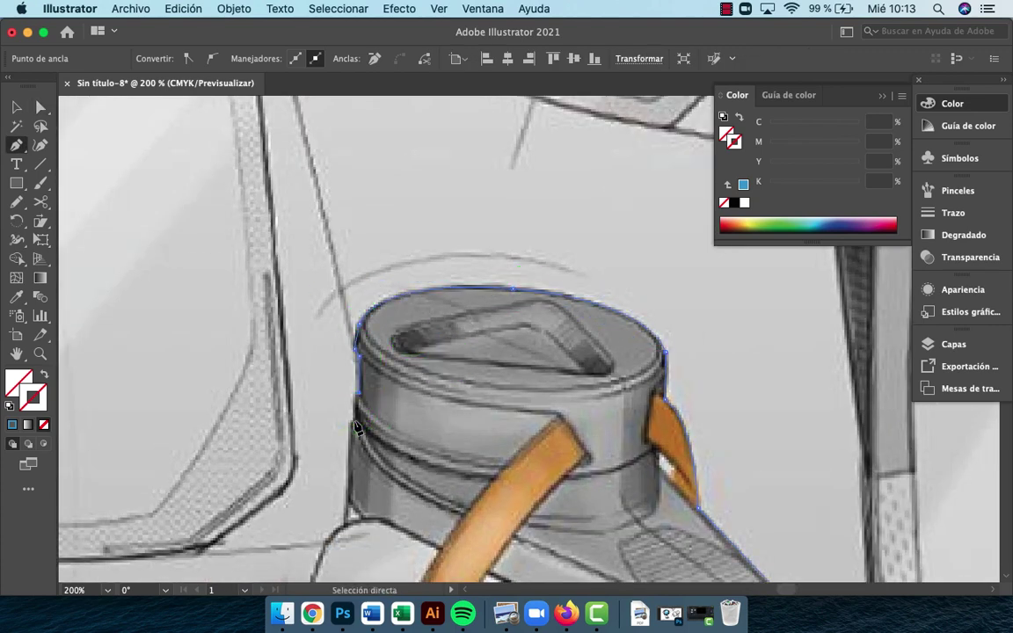
left_click(356, 418)
left_click(351, 424)
left_click(349, 529)
left_click_drag(349, 529, 464, 133)
left_click_drag(414, 273, 462, 433)
left_click(443, 416)
left_click(397, 465)
key("super+z")
key("super+z")
key("super+z")
Finish the body's lower left curve and close the outline around the left end of the shadow
left_click(443, 419)
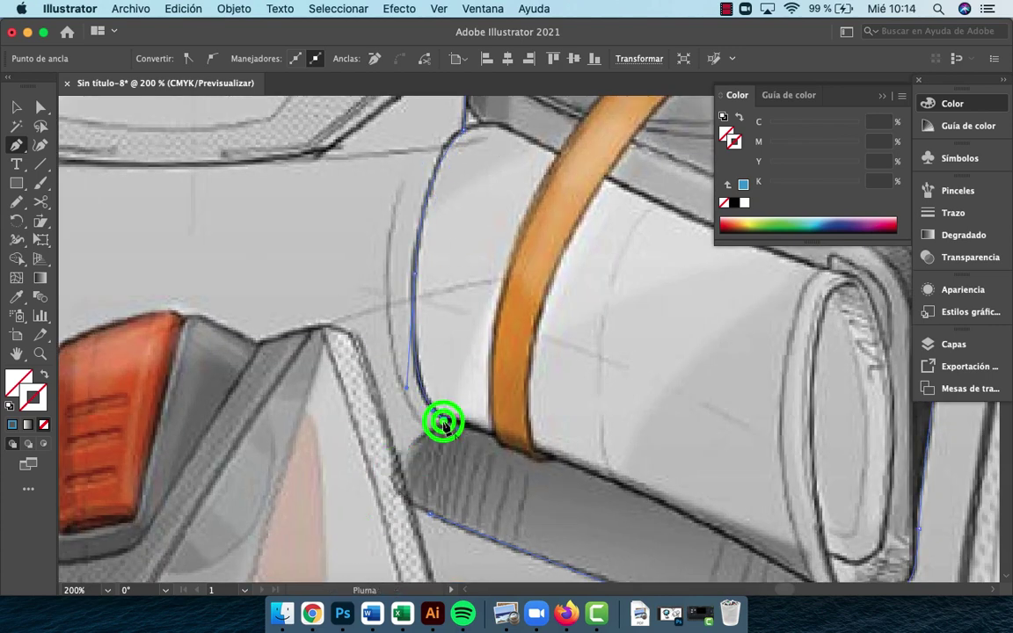
left_click(395, 455)
left_click_drag(429, 512, 488, 530)
Clip the sketch to the orange-strapped bottle's outline and place the cut-out just above the artboard's upper left corner
key("z")
key("v")
left_click(721, 401)
mouse_move(570, 413)
left_mouse_down()
mouse_move(493, 413)
mouse_move(684, 427)
left_mouse_up()
key("super+minus")
key("super+minus")
key("super+minus")
left_click_drag(306, 185, 510, 423)
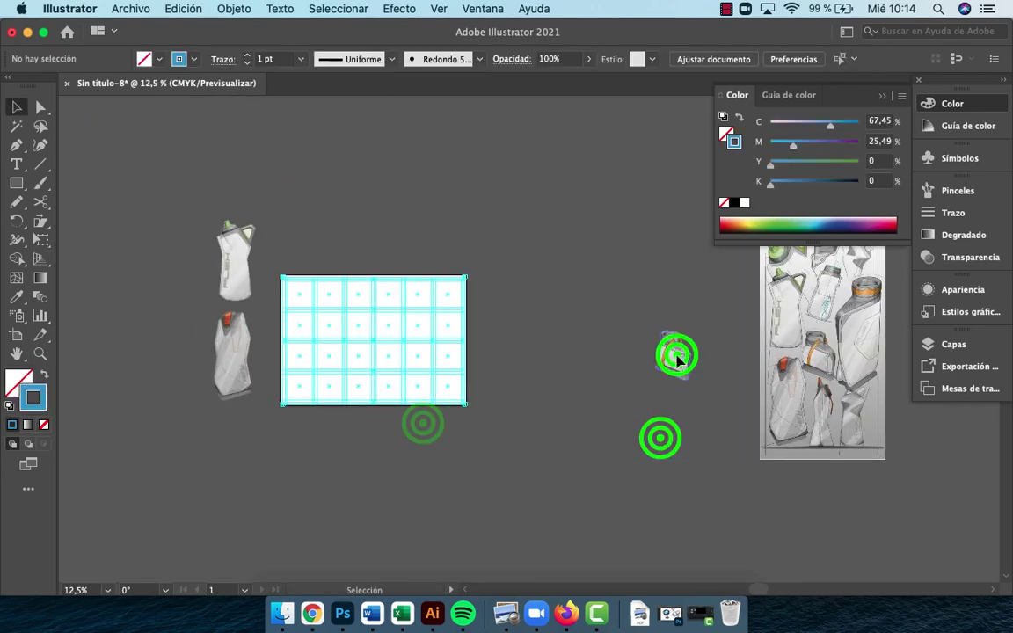
left_click(380, 185)
left_click(525, 253)
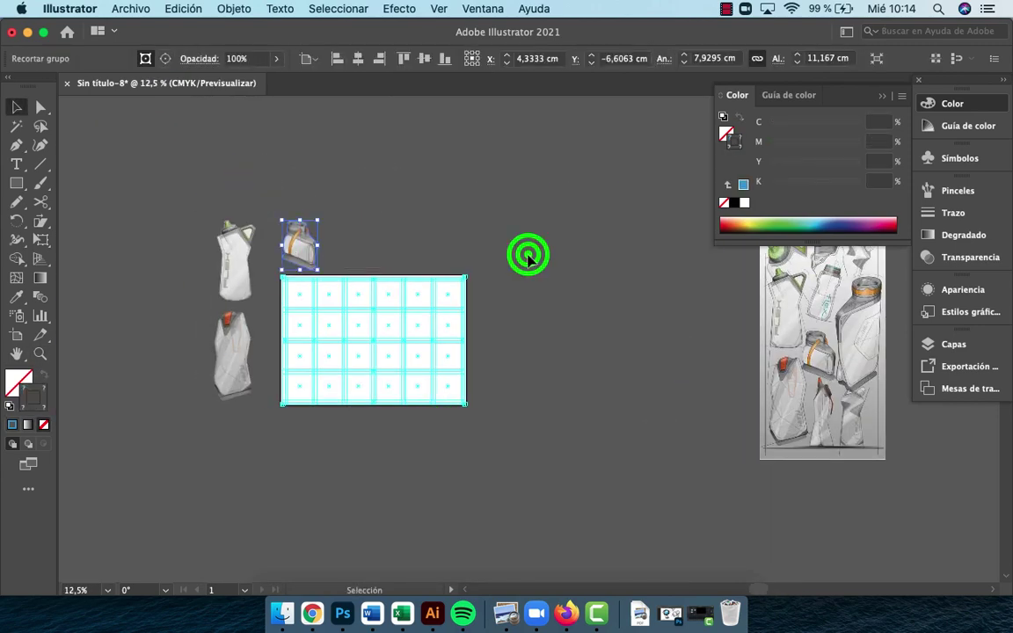
Start a Pen path around the narrow faceted bottle with a line about 5.4 cm long along its base
left_click_drag(577, 336, 321, 341)
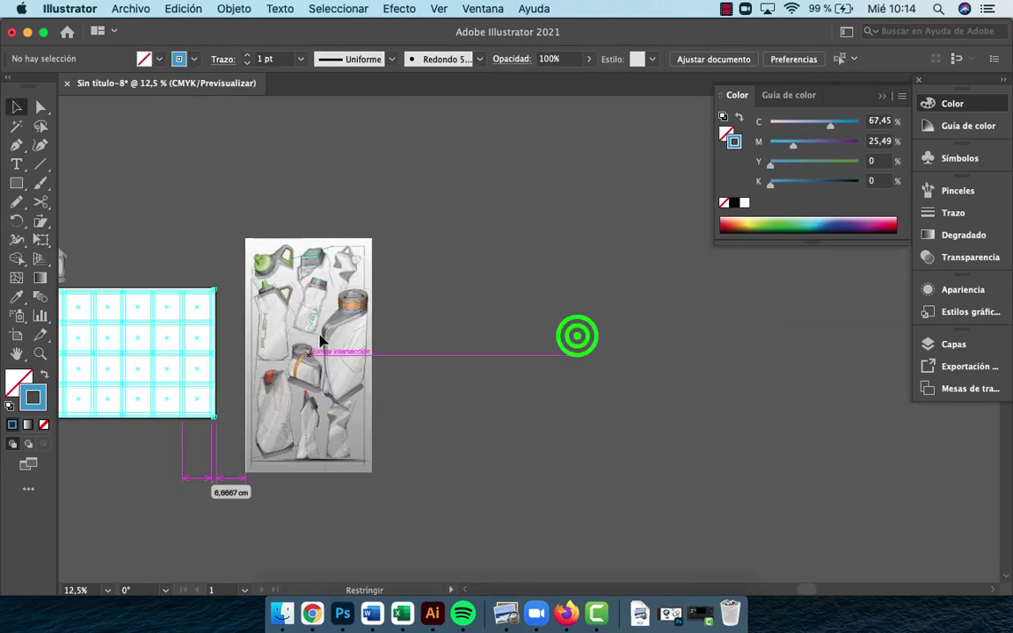
key("z")
left_click(327, 335)
left_click(536, 393)
double_click(502, 490)
left_click(518, 518)
left_click_drag(440, 355, 429, 443)
left_click(448, 477)
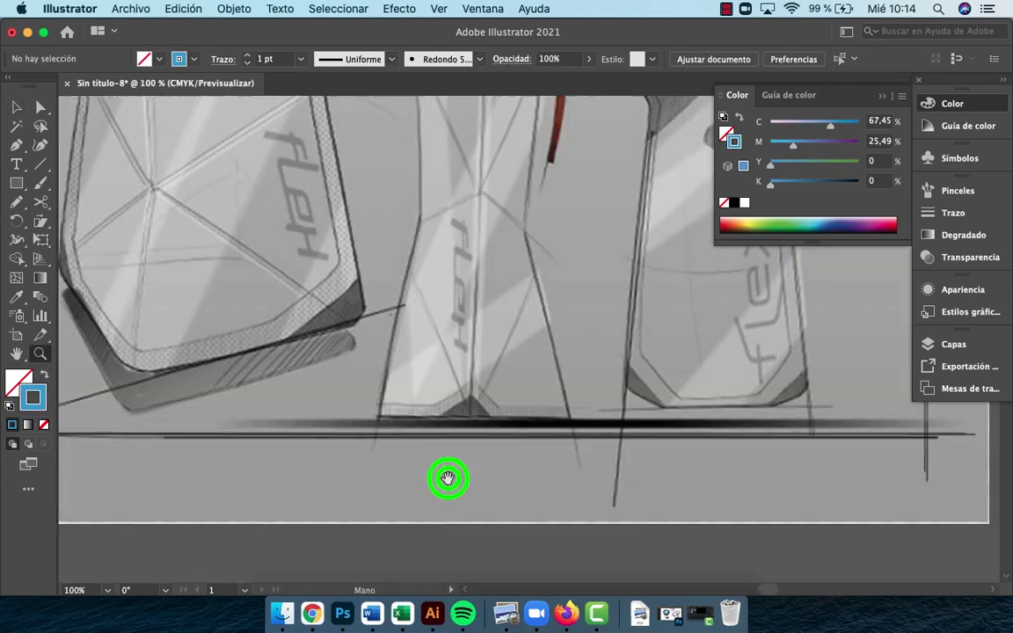
key("p")
left_click(376, 524)
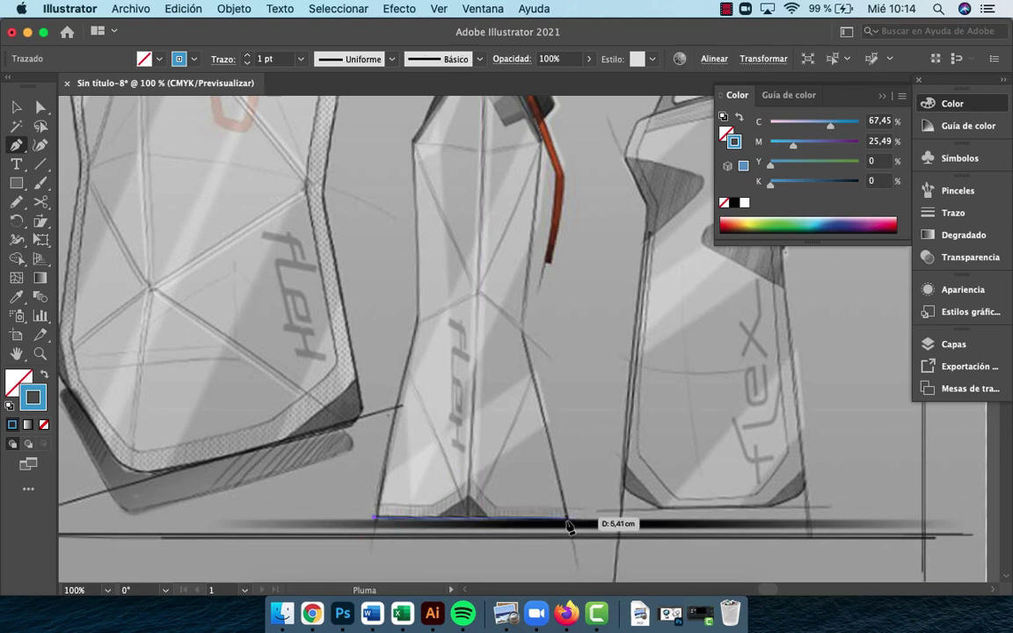
left_click(567, 525)
Continue the outline up the narrow bottle's right side, around the hanging red strap and along the dark cap's outer edge
left_click_drag(523, 259, 508, 467)
left_click_drag(527, 303, 554, 351)
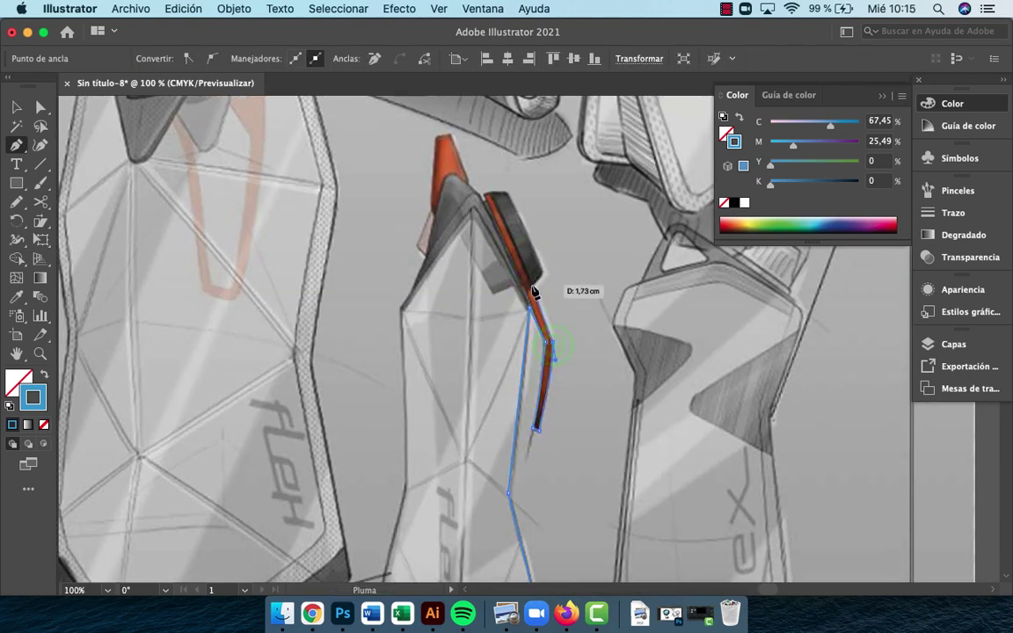
left_click_drag(502, 155, 488, 156)
left_click_drag(545, 309, 699, 419)
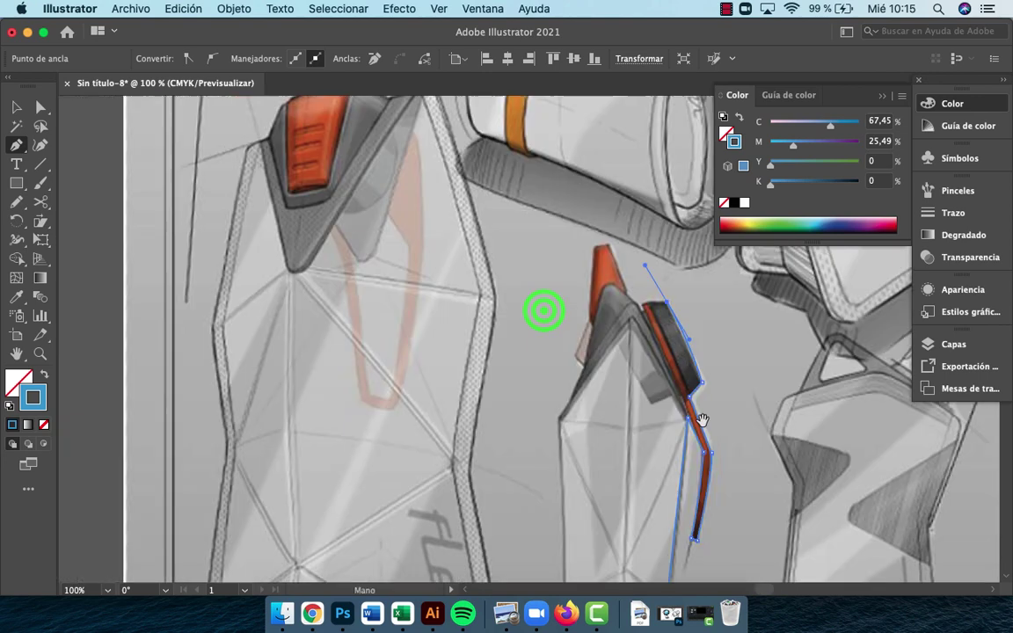
Adjust the anchor at the dark cap's upper right corner and trace across the cap's upper edge
left_click(678, 351, "super")
left_click(504, 246, "super")
left_click(504, 375, "super")
key("a")
left_click_drag(576, 351, 571, 429)
left_click(572, 420)
left_click(571, 422)
key("p")
left_click(571, 423)
mouse_move(501, 434)
left_mouse_down()
mouse_move(488, 453)
mouse_move(506, 450)
left_mouse_up()
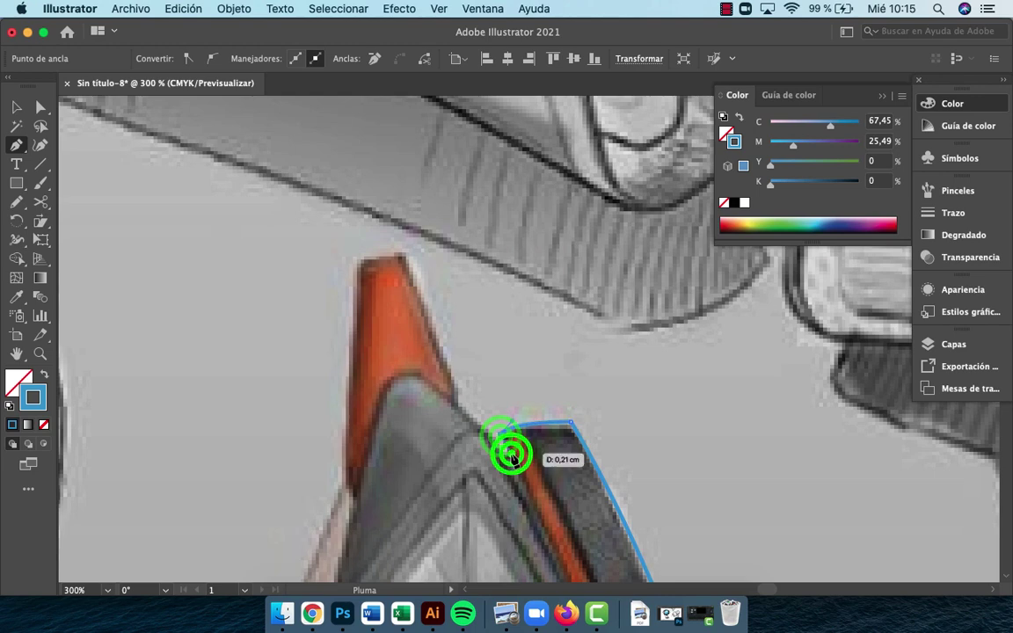
Trace around the orange spout, from its right base over the tip and down its left edge
left_click(455, 403)
left_click_drag(437, 345, 425, 332)
left_click_drag(402, 258, 348, 275)
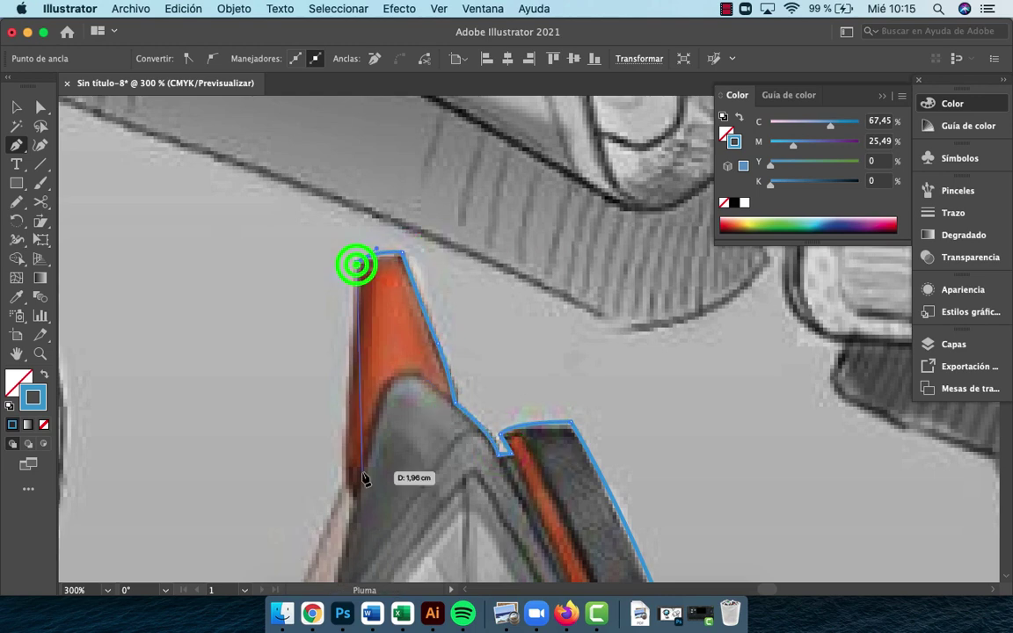
left_click(349, 488)
Trace the pale pink flap, the left shoulder and the bottle's left side, and close the outline at the base
left_click_drag(376, 485, 593, 72)
left_click(517, 181)
left_click(547, 207)
left_click(475, 361)
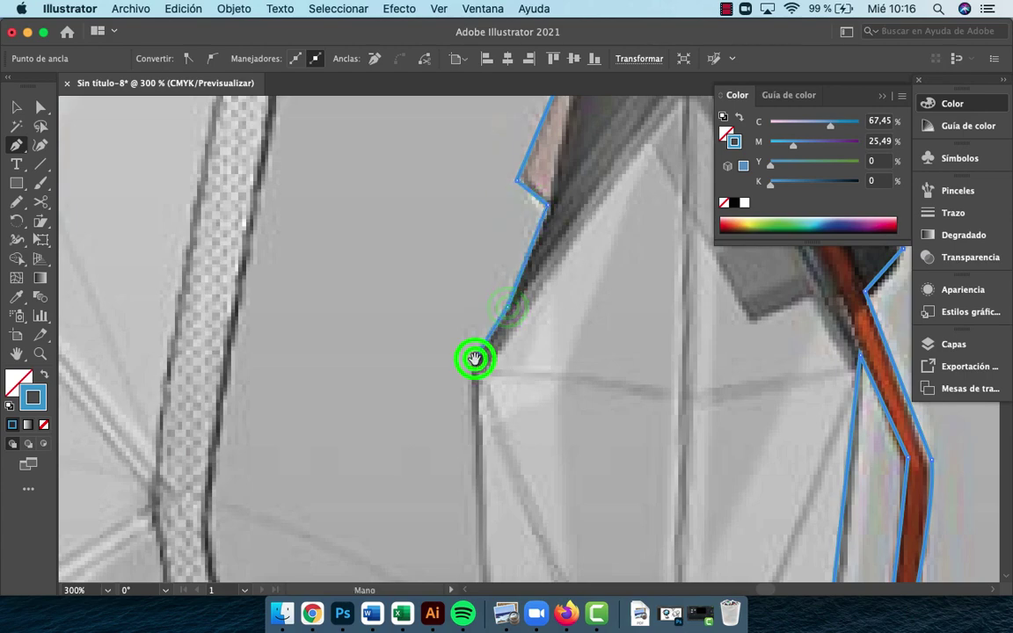
left_click_drag(475, 361, 393, 18)
left_click(403, 533)
left_click_drag(402, 533, 474, 97)
left_click(343, 407)
Round the waist corners on both sides of the narrow bottle's outline, using a radius of about 1.56 cm on the right
key("z")
left_click(581, 353, "alt")
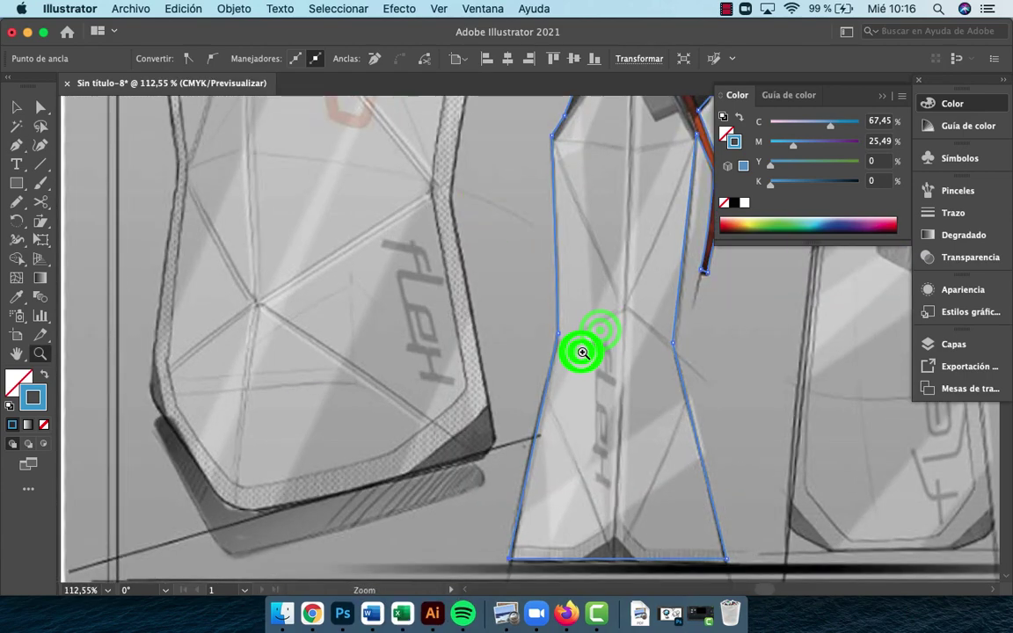
left_click(581, 353)
key("a")
left_click_drag(421, 299, 388, 302)
left_click(627, 309)
left_click_drag(640, 310, 726, 318)
left_click_drag(594, 324, 545, 581)
left_click_drag(507, 321, 479, 545)
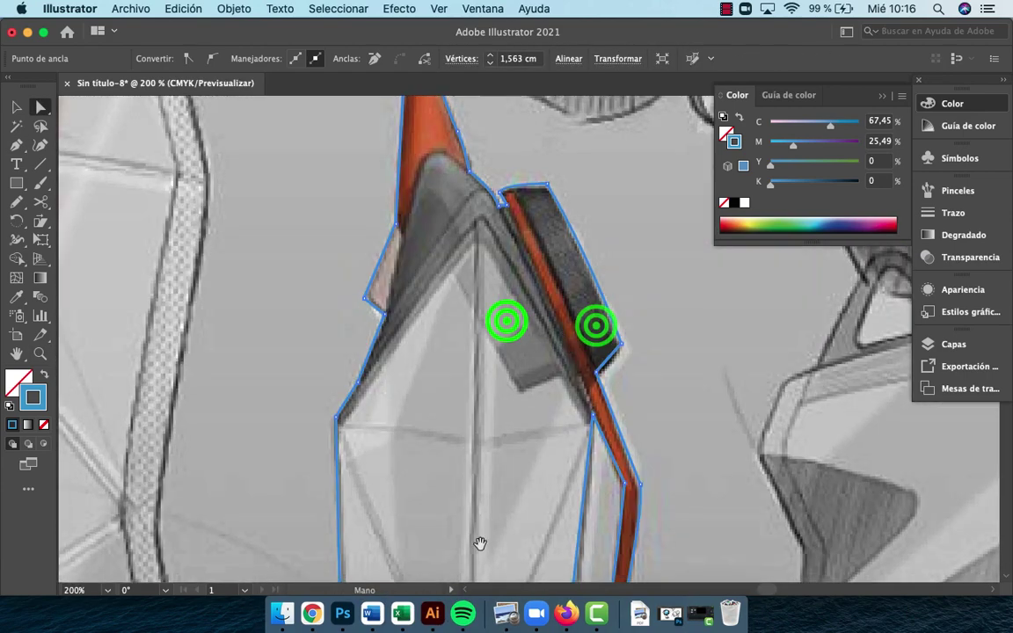
Refine the outline at the dark cap's lower corner and round the corners at the pink flap and left shoulder
left_click(619, 346)
key("p")
left_click(609, 363)
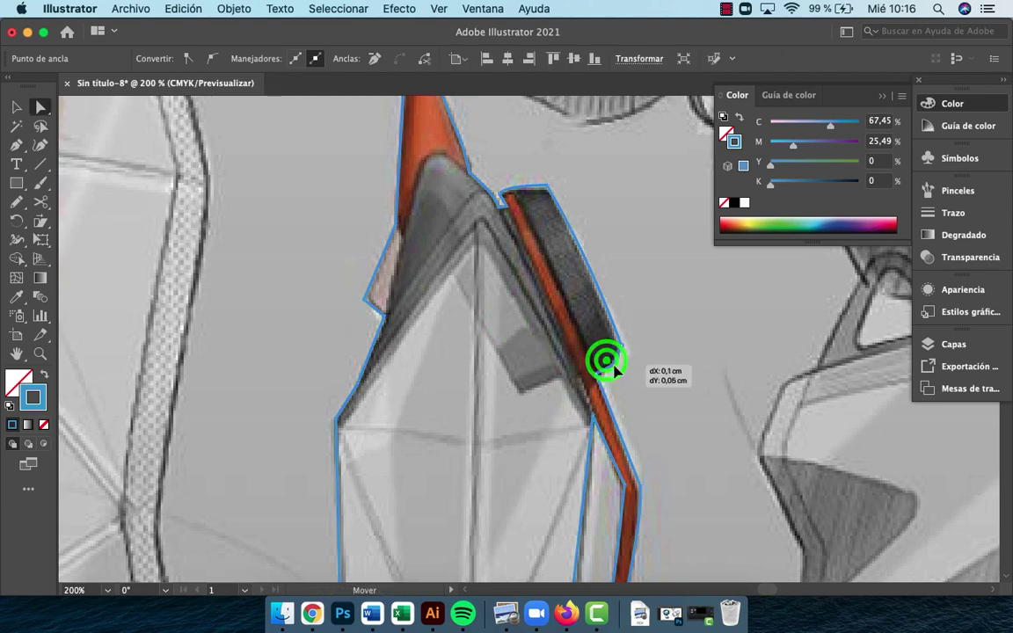
key("a")
left_click_drag(609, 363, 620, 345)
left_click(532, 216)
left_click(366, 303)
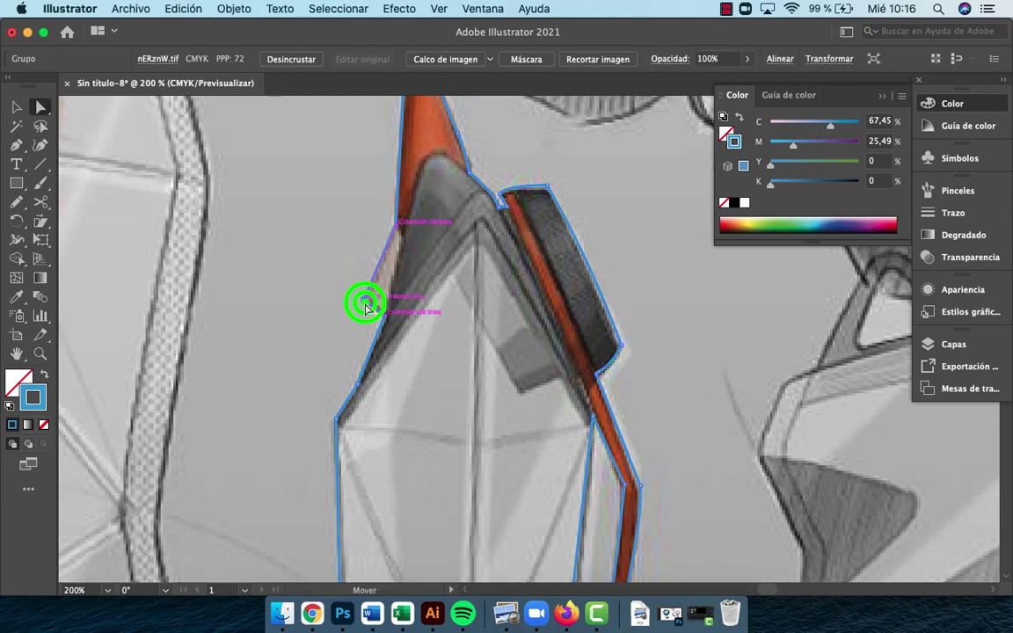
left_click_drag(375, 298, 380, 295)
left_click(336, 420)
left_click_drag(348, 421, 352, 421)
Select the narrow bottle's outline together with the sketch image and make a clipping mask from them
left_click_drag(467, 225, 451, 341)
key("z")
left_click(492, 359, "alt")
left_click(520, 385, "alt")
key("v")
left_click_drag(622, 509, 531, 272)
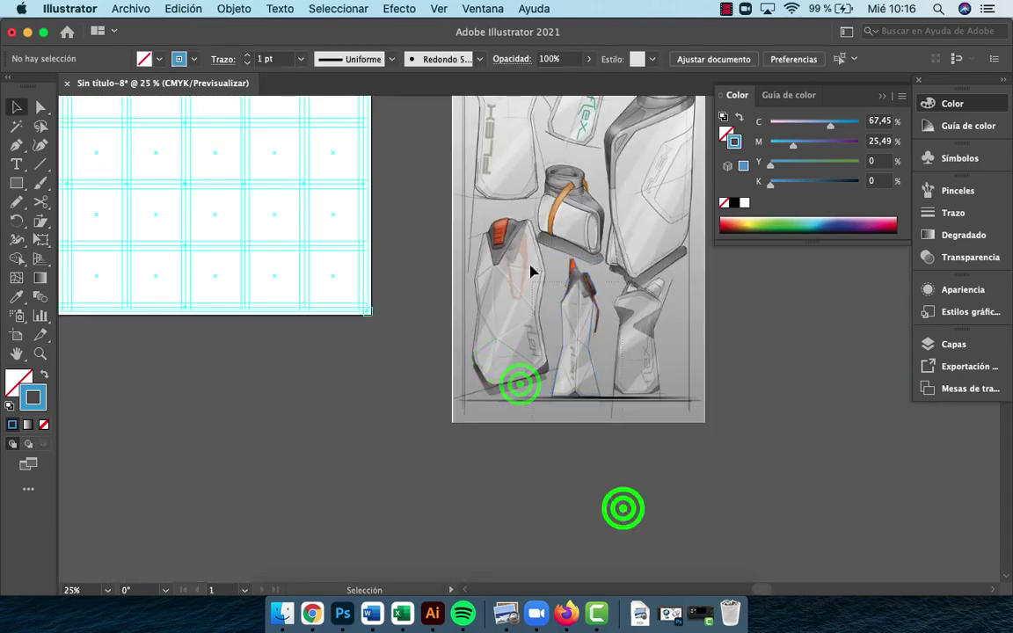
left_click_drag(563, 367, 848, 366)
key("super+7")
Move the clipped narrow bottle to the left of the artboard, below the red-capped bottle cut-out
key("z")
left_click(475, 333, "alt")
mouse_move(712, 519)
left_mouse_down()
mouse_move(562, 334)
mouse_move(155, 393)
left_mouse_up()
key("v")
left_click(621, 280)
left_click(631, 309)
left_click_drag(333, 286, 333, 413)
Start a Pen path around the large orange-banded bottle, from the neck's left side over the shoulder and down the left edge
key("z")
left_click(803, 409)
left_click_drag(814, 351, 525, 356)
left_click(581, 355)
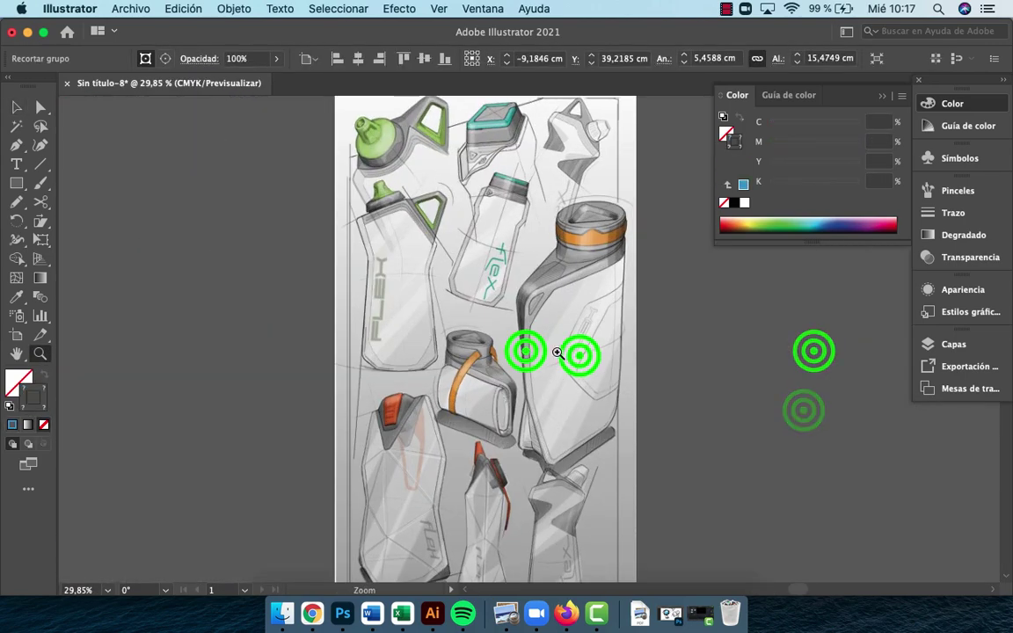
left_click(455, 328)
left_click_drag(459, 352, 454, 485)
key("p")
left_click(382, 179)
left_click(288, 281)
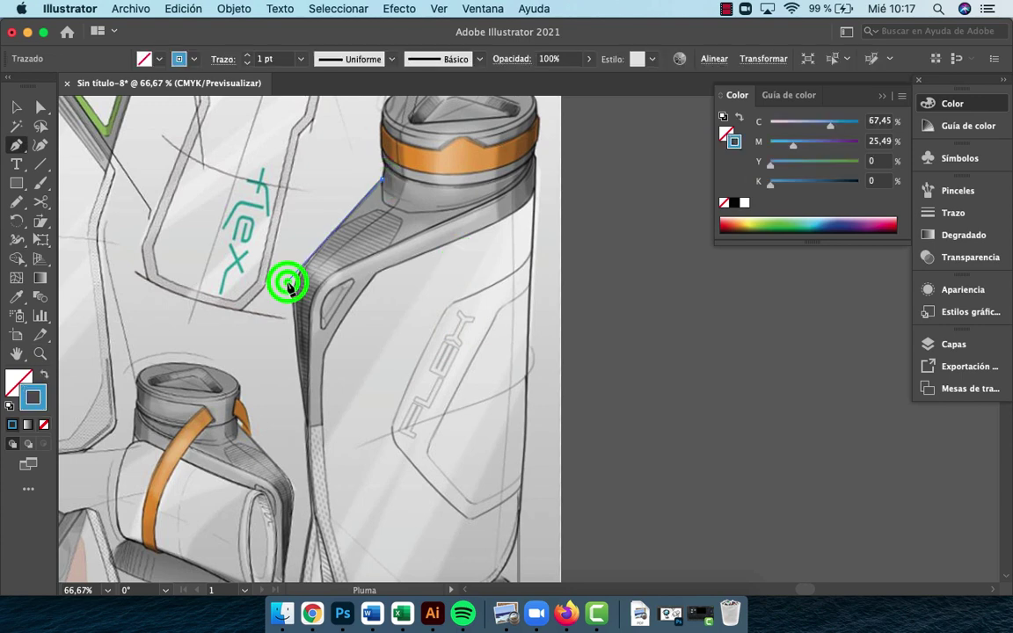
left_click(306, 423)
Continue the outline along the large bottle's lower left side, around the bottom corner and onto the shadow's left end
left_click_drag(324, 449, 320, 233)
left_click_drag(309, 297, 319, 351)
left_click(309, 297)
left_click_drag(291, 412, 304, 417)
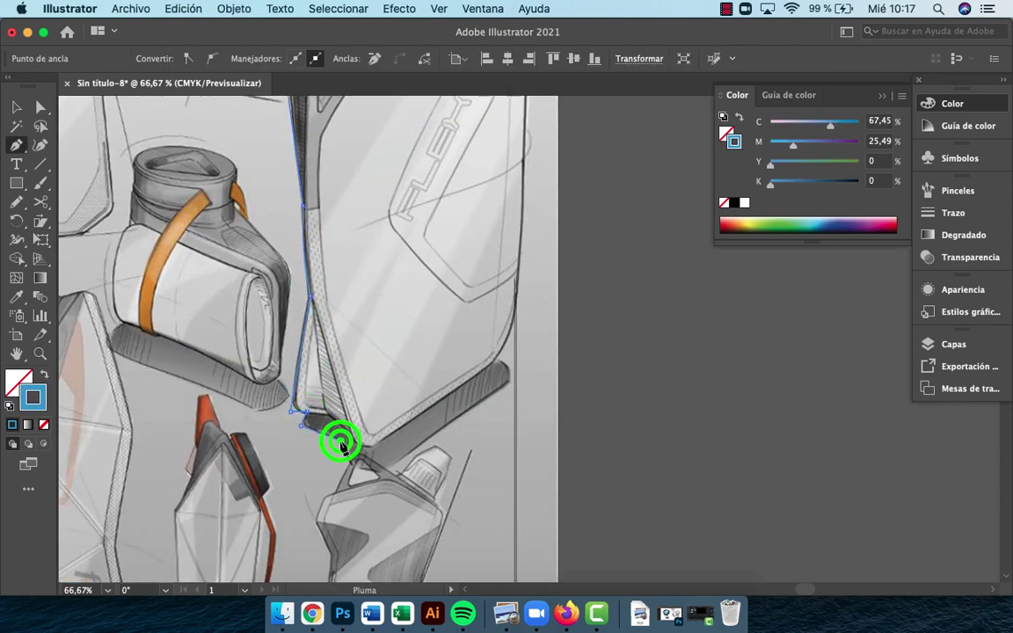
Trace the lower edge of the large bottle's shadow and around its right end back to the bottle
key("z")
left_click(391, 482)
left_click_drag(522, 284, 351, 361)
key("p")
left_click(277, 348)
left_click(300, 393)
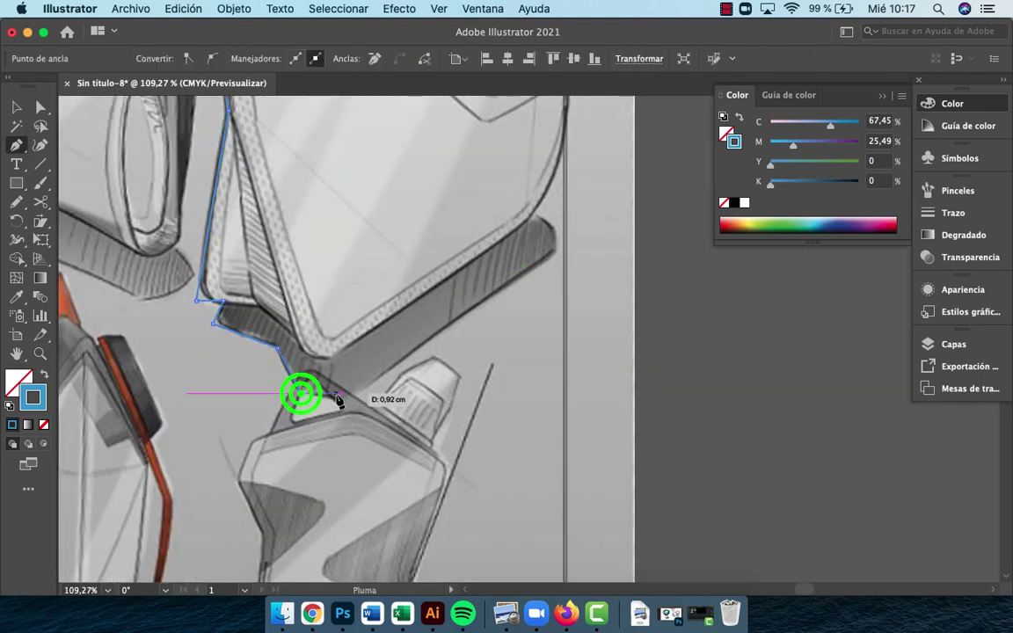
left_click(341, 399)
left_click(566, 241)
left_click(533, 211)
Continue the large bottle's Pen outline from the shadow's right end up the bottle's right edge to the neck
left_click_drag(592, 178, 510, 370)
left_click(485, 374)
left_click(489, 251)
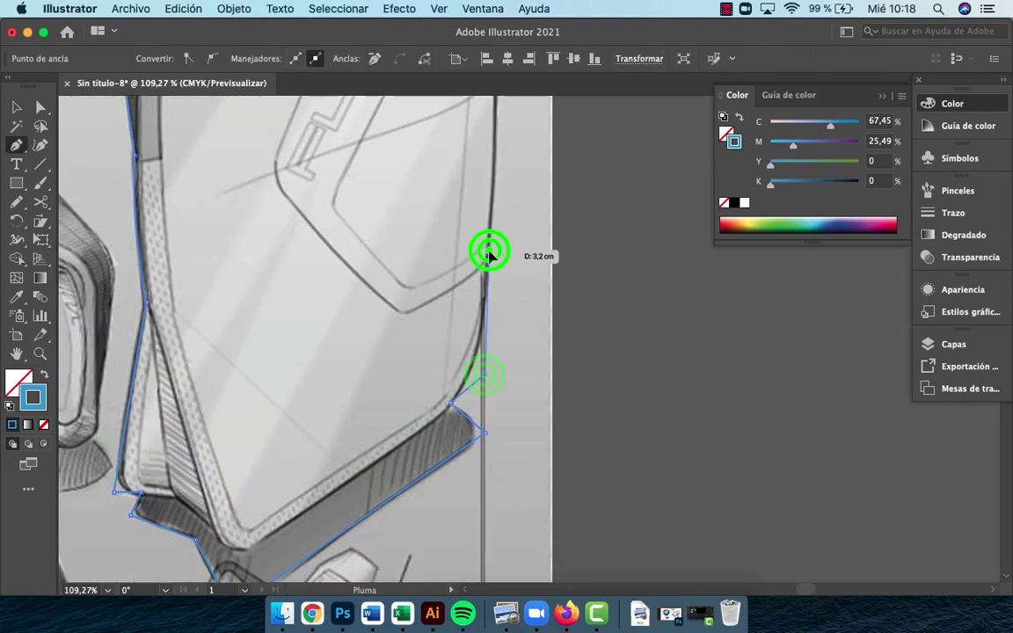
left_click_drag(527, 123, 495, 532)
left_click(481, 142)
left_click(477, 132)
left_click_drag(495, 138, 489, 440)
Trace the neck and the orange band's right edge up to the right side of the lid rim
key("z")
left_click(468, 416)
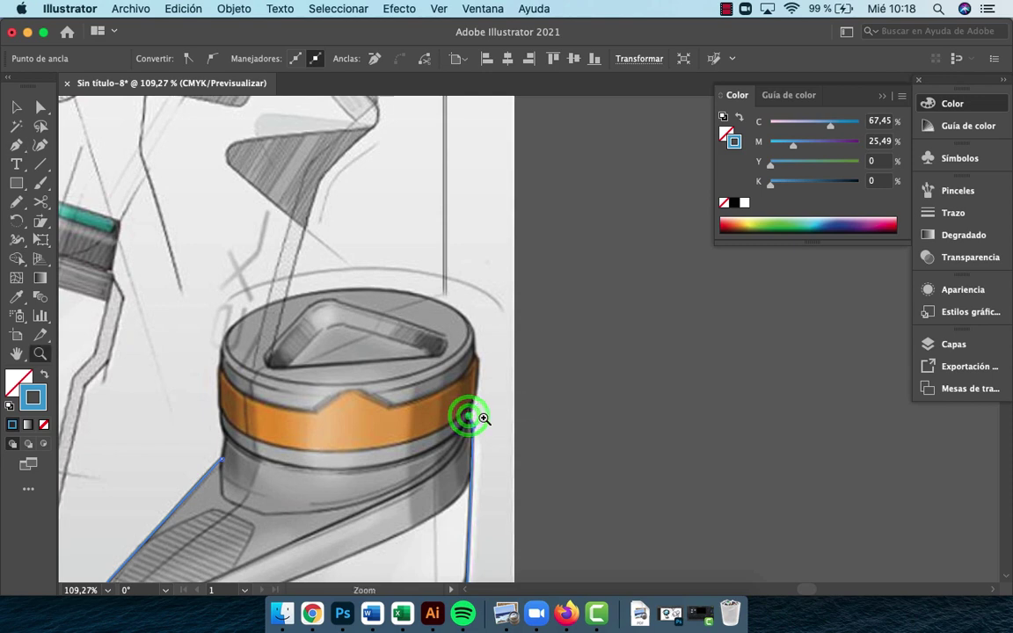
left_click(468, 414)
left_click(581, 273)
key("p")
left_click(611, 300)
left_click(614, 253)
left_click_drag(642, 226, 603, 380)
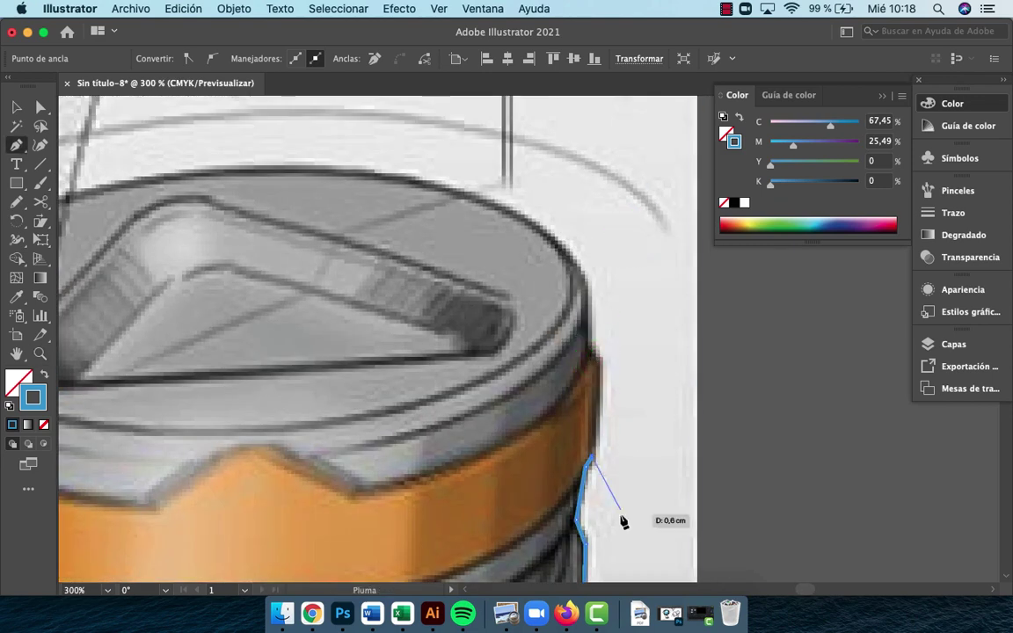
left_click(595, 453)
left_click(600, 362)
left_click(588, 349)
left_click(587, 292)
Curve the outline over the lid and down the band's left edge, closing the path at the neck's left side
left_click_drag(370, 220, 661, 395)
mouse_move(539, 348)
left_mouse_down()
mouse_move(235, 370)
mouse_move(213, 359)
left_mouse_up()
left_click_drag(378, 572, 391, 380)
left_click(196, 364)
left_click(190, 477)
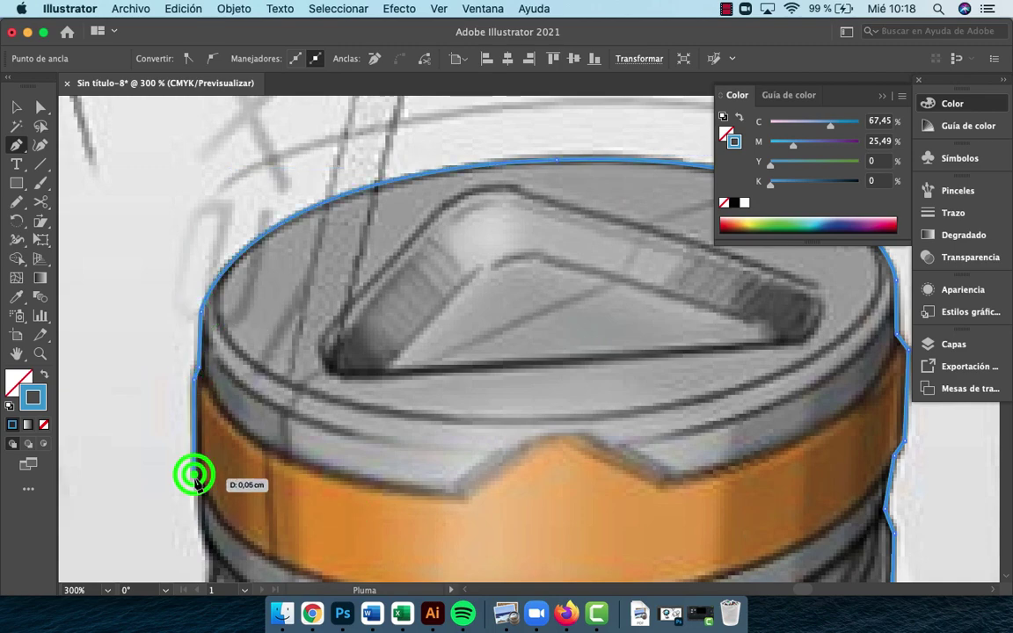
left_click_drag(190, 493, 181, 331)
left_click(180, 332)
left_click(194, 354)
left_click(183, 425)
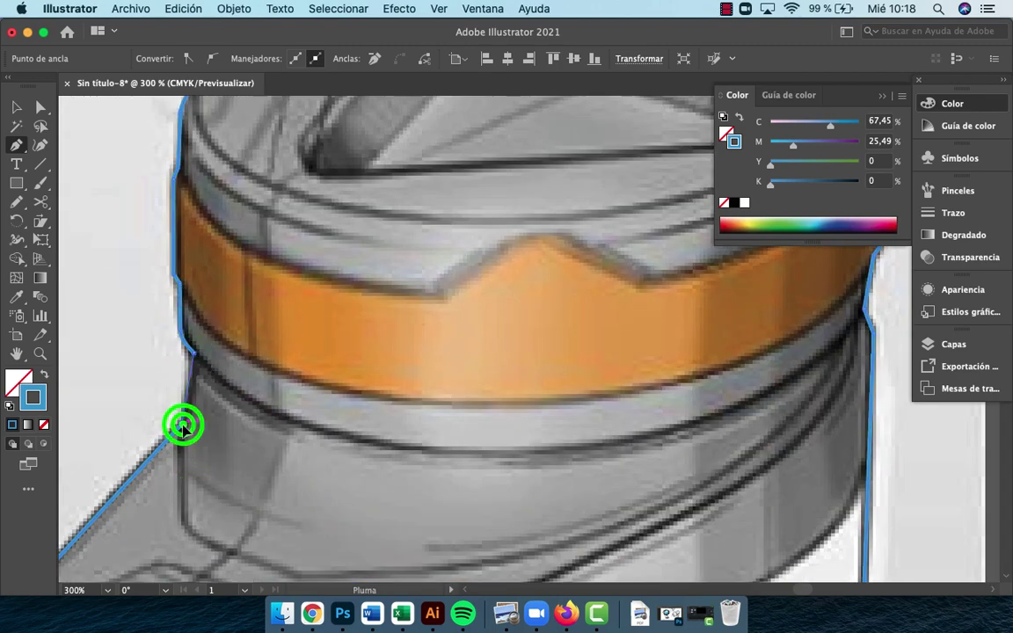
Round the path's left shoulder by about 2.9 cm, then its lower-left corner and the shadow's left end
key("z")
left_click(364, 432, "alt")
left_click(660, 324)
key("a")
left_click(422, 329)
left_click_drag(448, 337, 578, 404)
left_click_drag(526, 484, 345, 124)
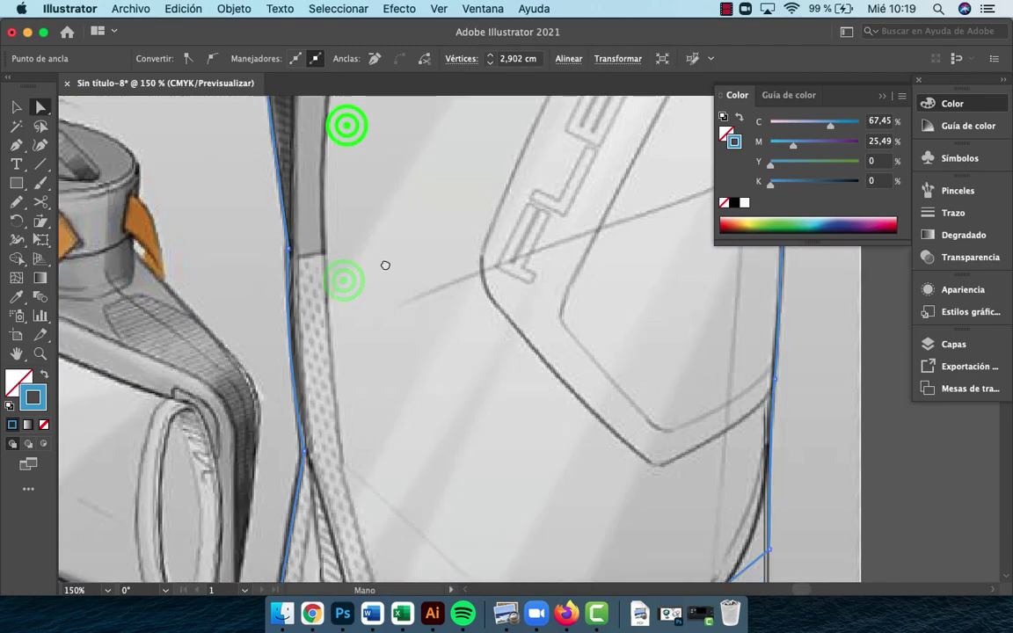
left_click_drag(417, 536, 352, 123)
left_click(201, 289)
left_click_drag(213, 281, 230, 262)
left_click(217, 319)
left_click_drag(233, 313, 248, 316)
Round the path's corners along the bottom of the shadow and at its right end
left_click(340, 415)
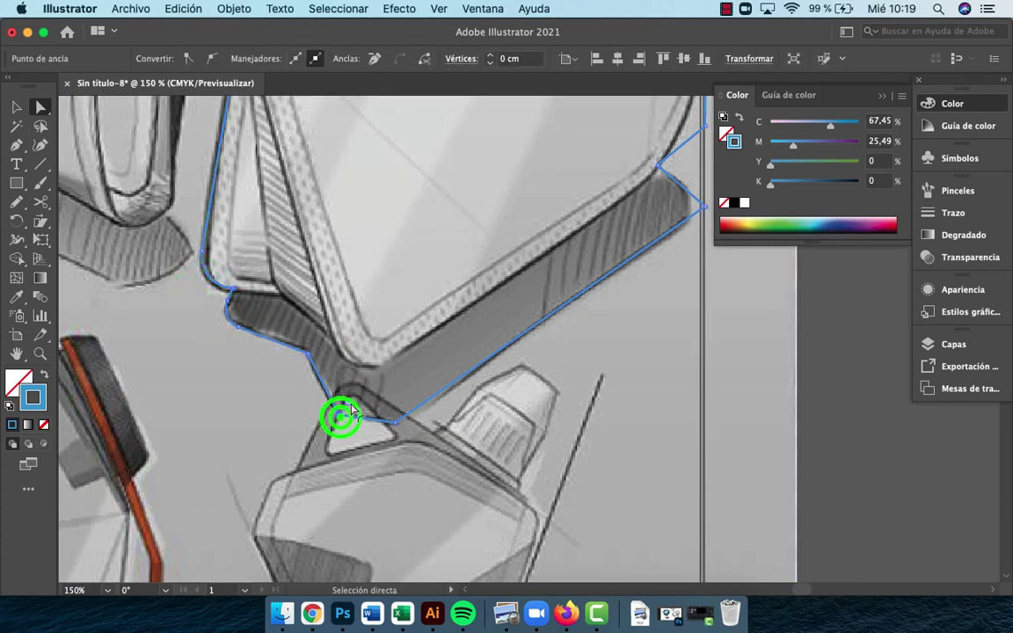
left_click(395, 423)
left_click_drag(347, 403, 388, 393)
left_click(705, 207)
left_click_drag(691, 206, 498, 540)
Round the bottle's lower-right corner on the path with a radius of about 3.68 cm
left_click(534, 464)
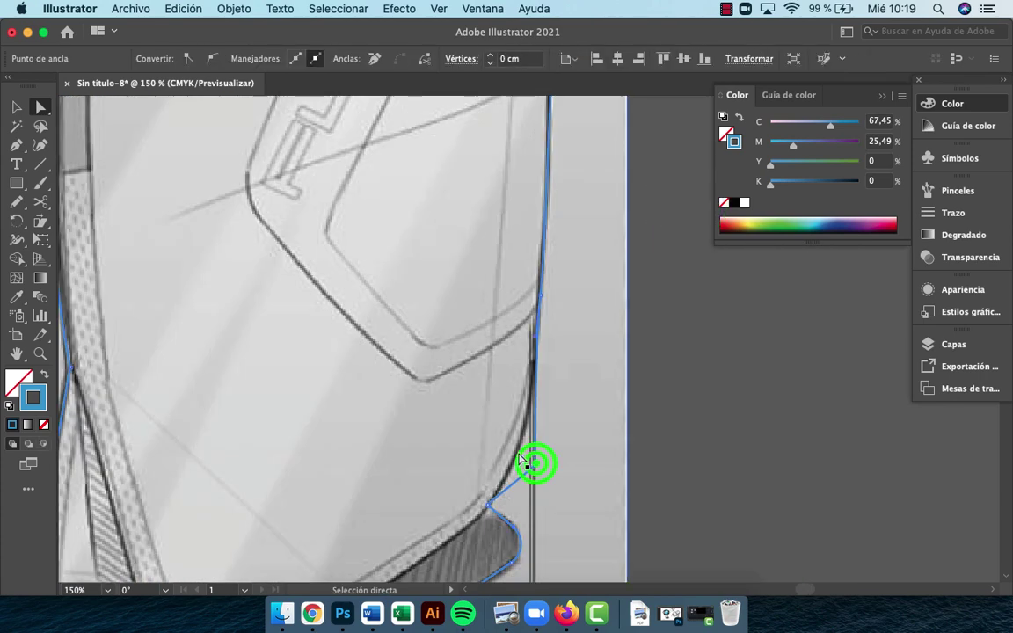
left_click_drag(520, 459, 350, 385)
key("super+z")
left_click(574, 430)
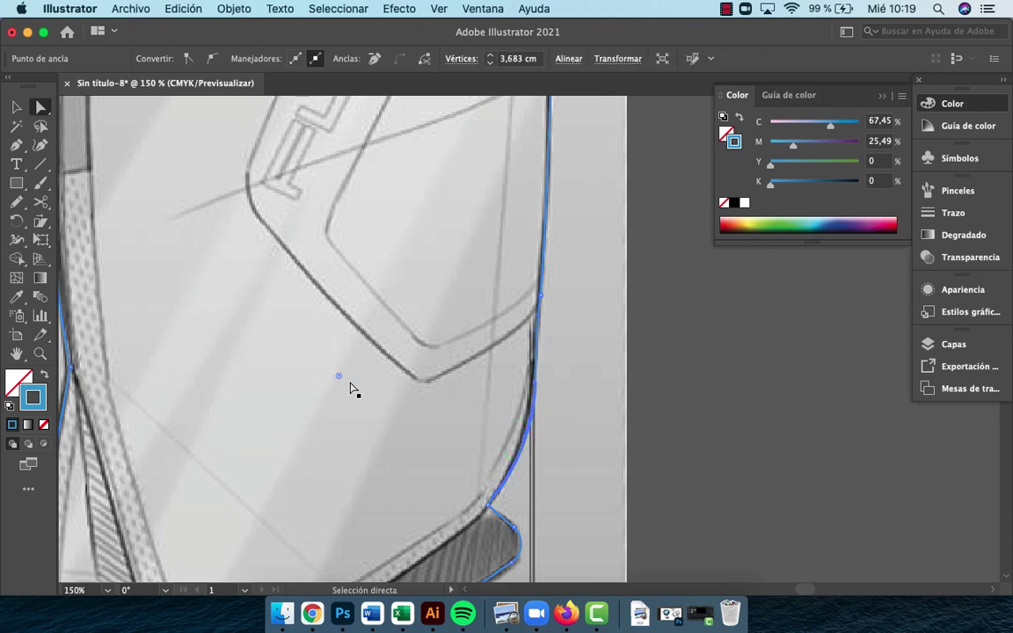
left_click(618, 385)
Clip the sketch with the large bottle's outline and place the cut-out above the artboard
key("z")
left_click(527, 282, "alt")
left_click(466, 414, "alt")
left_click(618, 265, "alt")
key("v")
left_click(770, 441)
left_click_drag(694, 307, 559, 308)
left_click(798, 430)
left_click_drag(566, 495, 311, 218)
key("super+7")
left_click(541, 312)
left_click(466, 213)
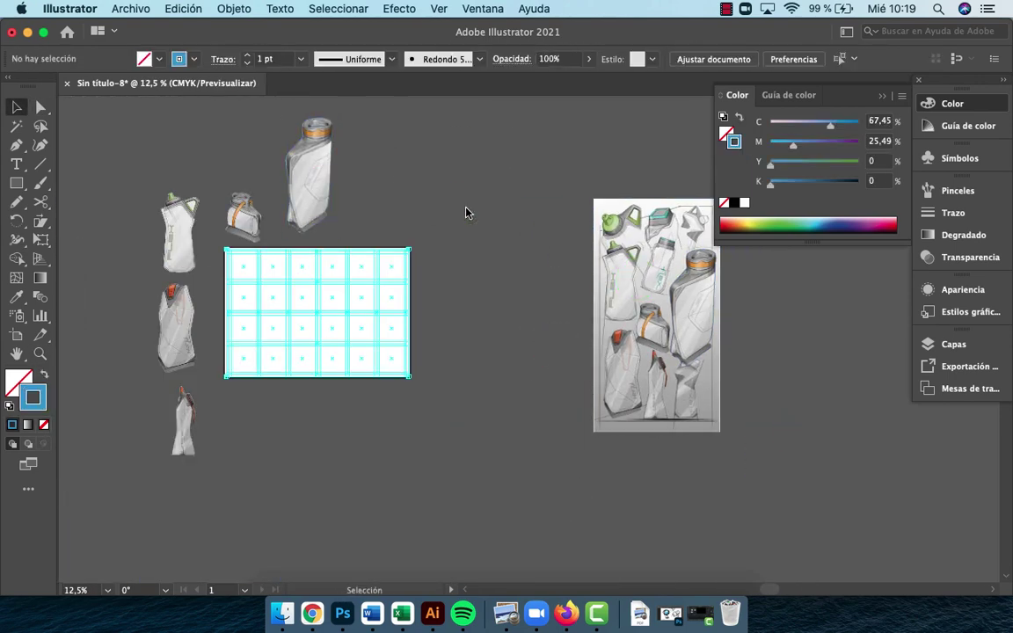
Start a Pen path on the teal-capped flex bottle, across the cap's top and down the neck and upper right edge
left_click(644, 261)
left_click(477, 301)
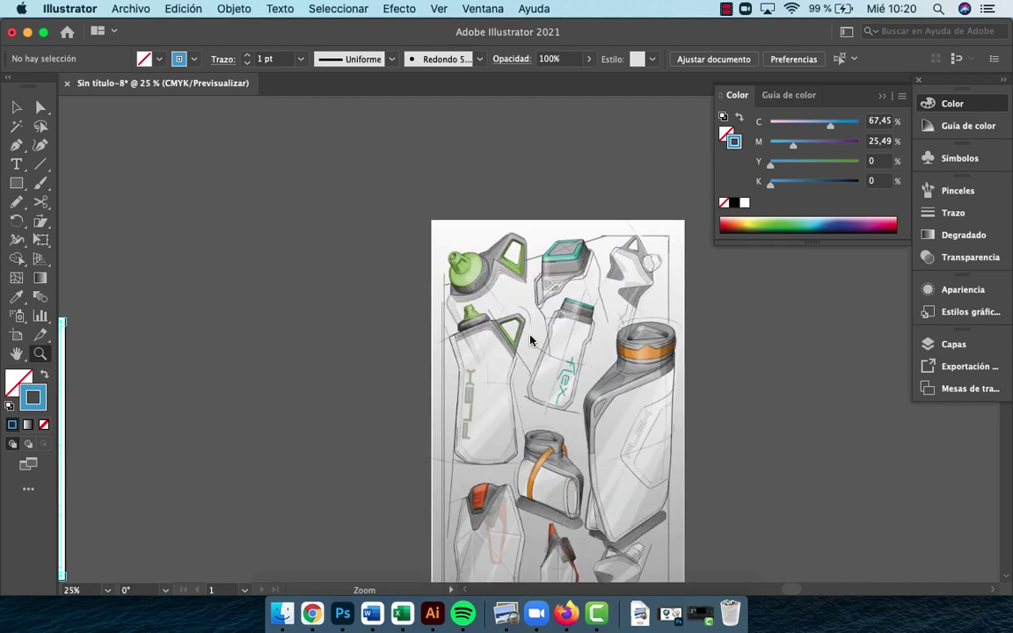
left_click(554, 362)
left_click(492, 224)
left_click(450, 338)
left_click(511, 409)
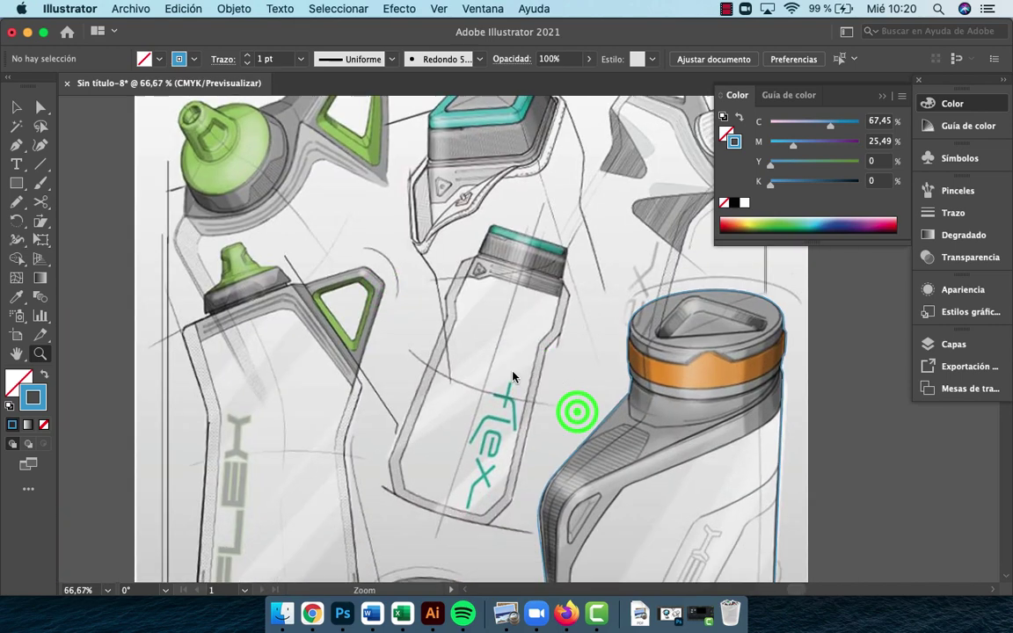
left_click(506, 308)
key("p")
left_click(445, 279)
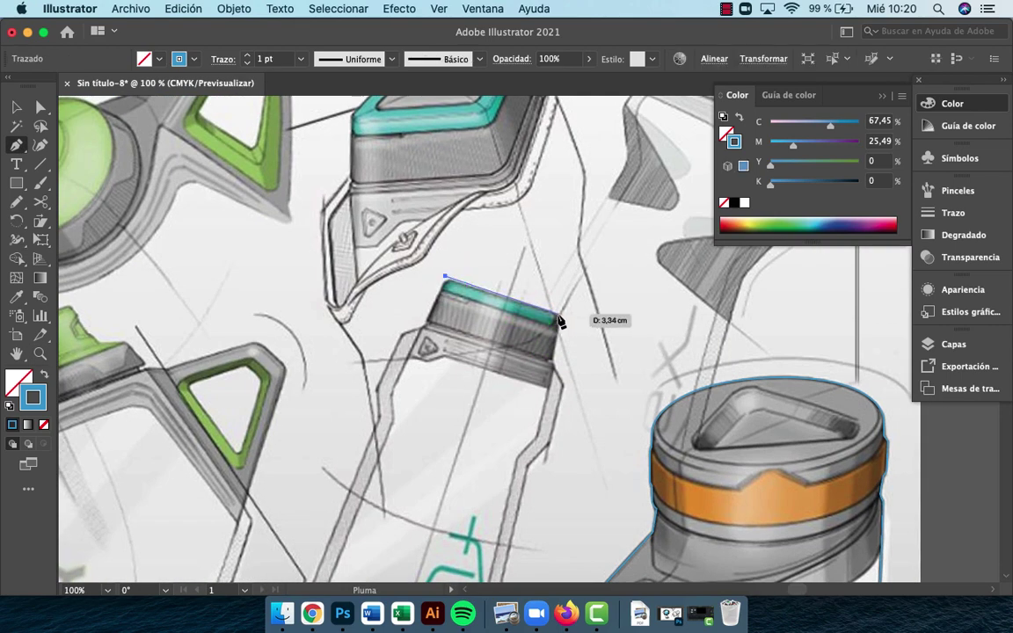
left_click(560, 313)
left_click(563, 384)
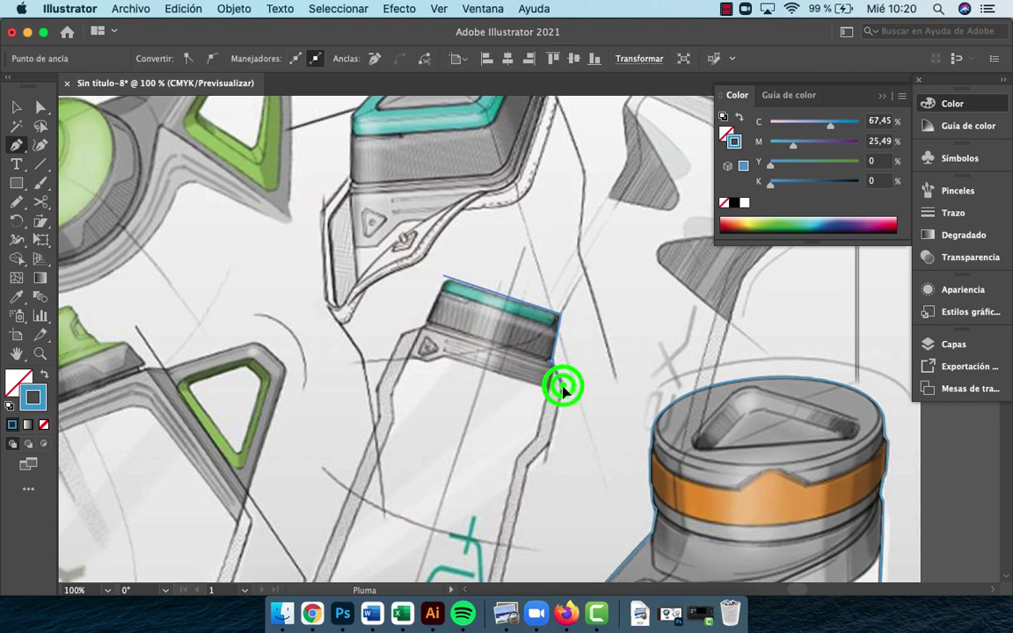
left_click(552, 440)
left_click(529, 463)
Trace the flex bottle's lower right edge, its curved base and the lower-left corner
left_click_drag(502, 527, 542, 197)
left_click(517, 362)
left_click(482, 400)
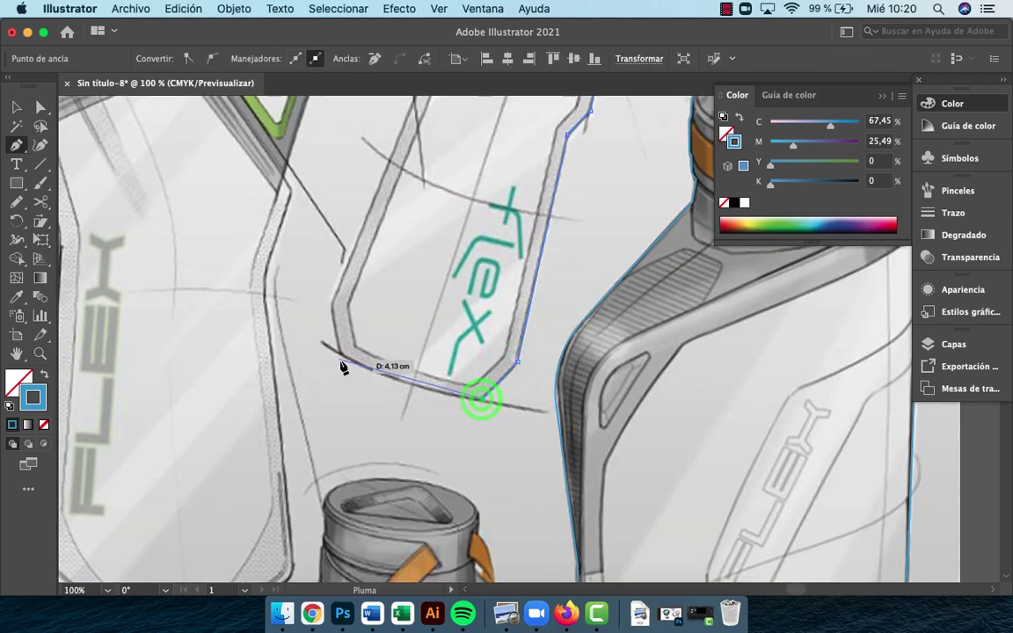
left_click(339, 355)
left_click(340, 355)
left_click(333, 304)
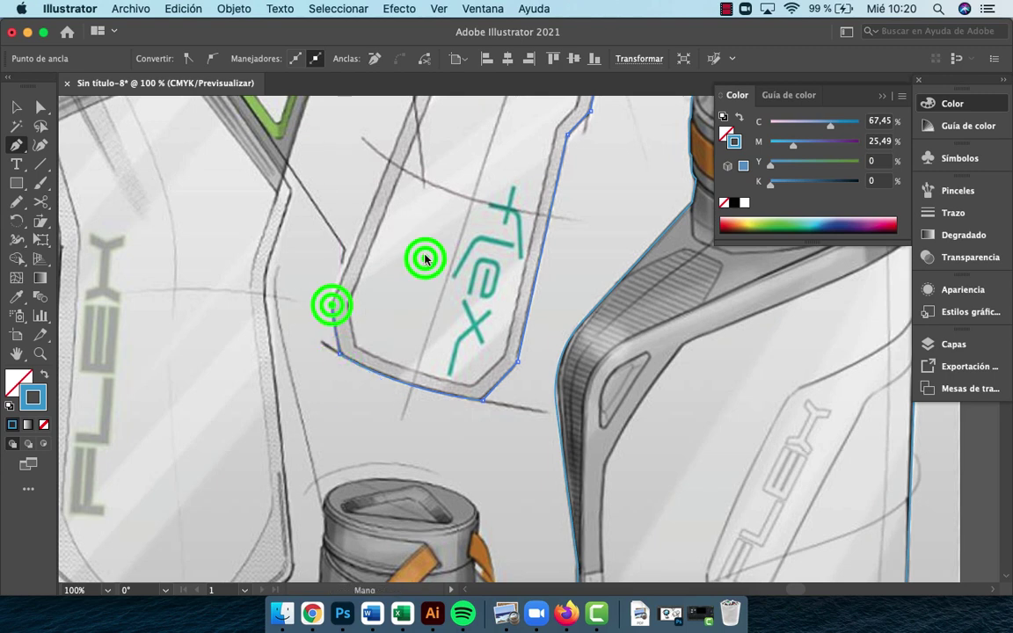
Continue the outline up the flex bottle's left edge and shoulder, closing the path at the cap's top-left corner
left_click_drag(426, 258, 376, 552)
left_click(369, 381)
left_click(368, 354)
left_click(391, 300)
left_click(416, 289)
left_click(433, 239)
Round the two top corners of the path around the teal cap
key("a")
left_click(444, 215)
left_click(432, 239)
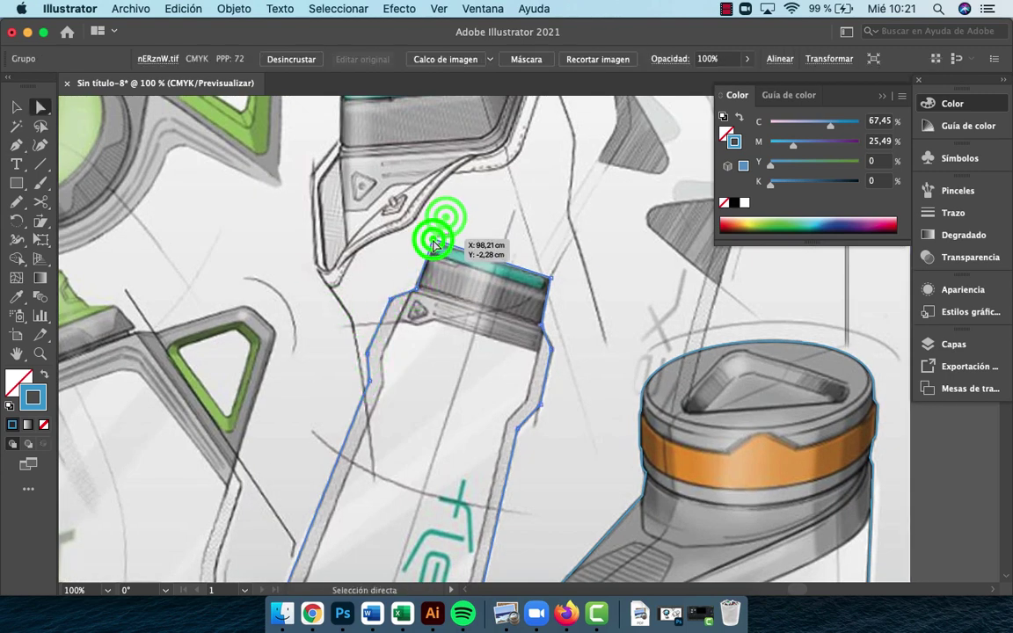
left_click_drag(438, 256, 440, 263)
left_click(551, 278)
left_click_drag(537, 286, 534, 286)
Clip the sketch with the flex bottle's outline and move the cut-out beside the large bottle, above the artboard
key("v")
left_click(563, 427)
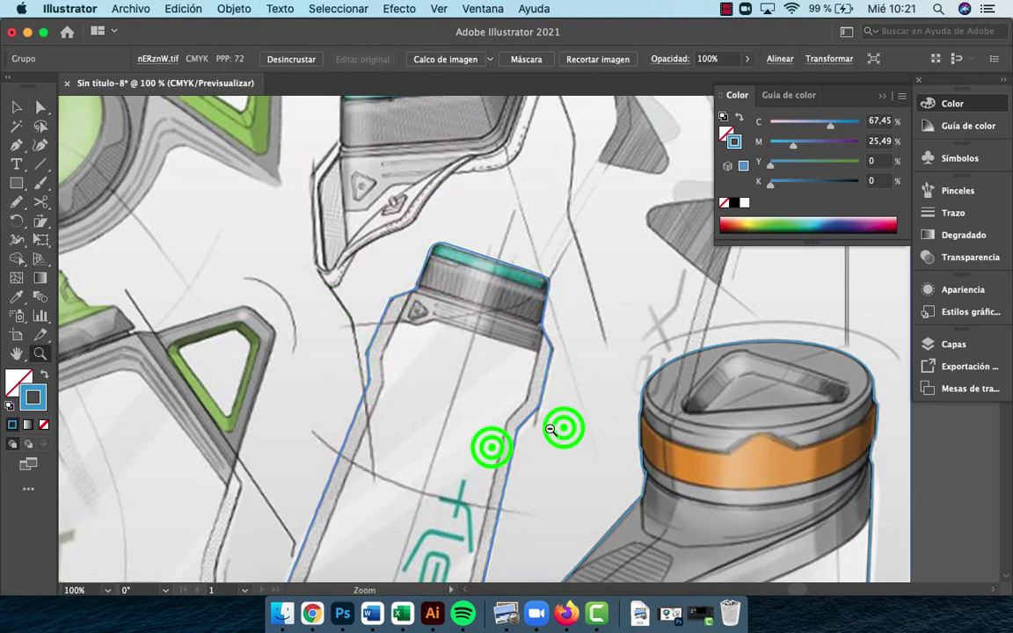
left_click(490, 446, "alt+super")
left_click(491, 446, "alt+super")
left_click(859, 416)
key("super+a")
key("super+7")
left_click(663, 380, "alt+super")
left_click_drag(350, 336, 852, 482)
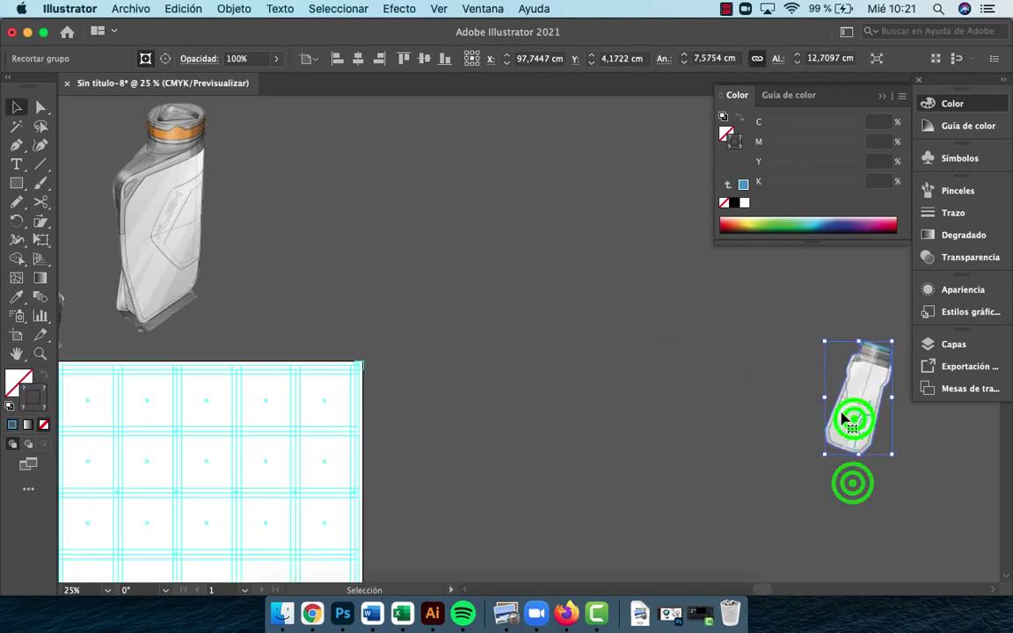
left_click_drag(852, 418, 257, 290)
left_click(590, 371, "alt+super")
left_click_drag(590, 373, 605, 355)
key("super+minus")
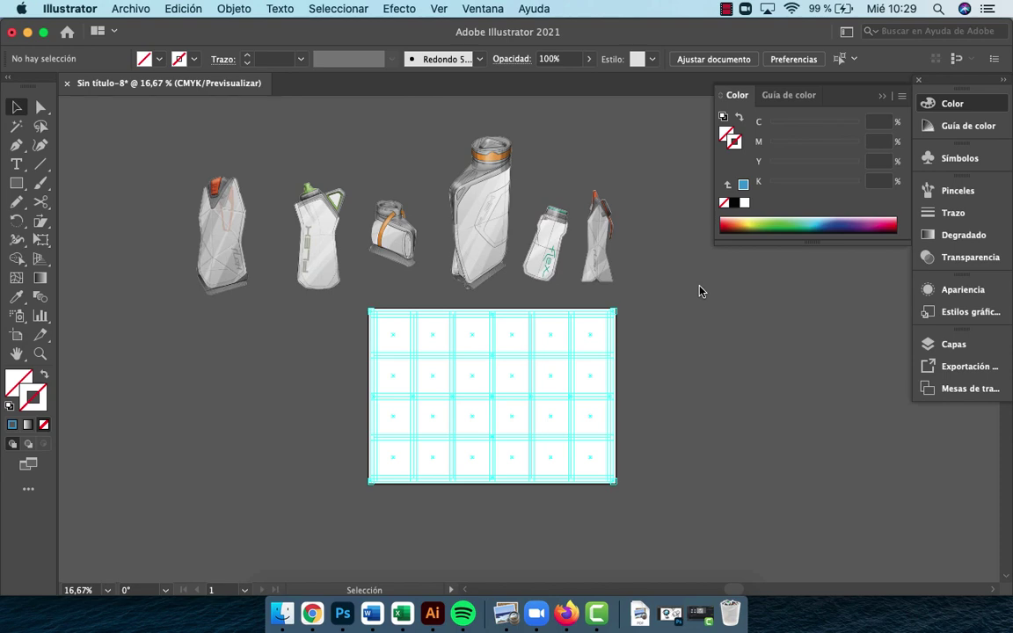
Inspect the row of cut-outs and their hidden sketch frames in outline view, then restore the preview
key("super+y")
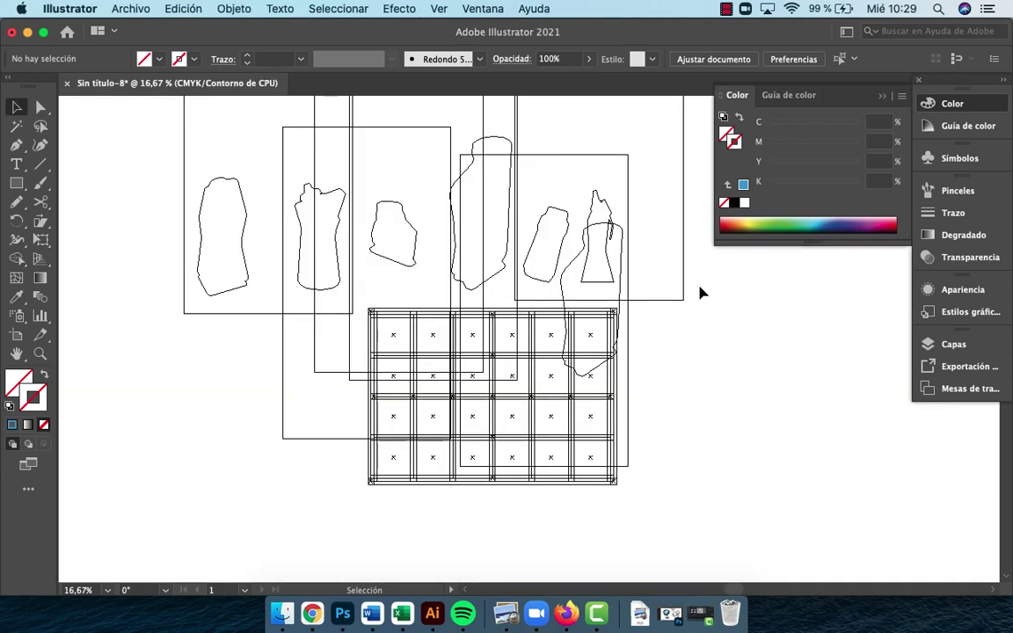
left_click_drag(666, 288, 656, 433)
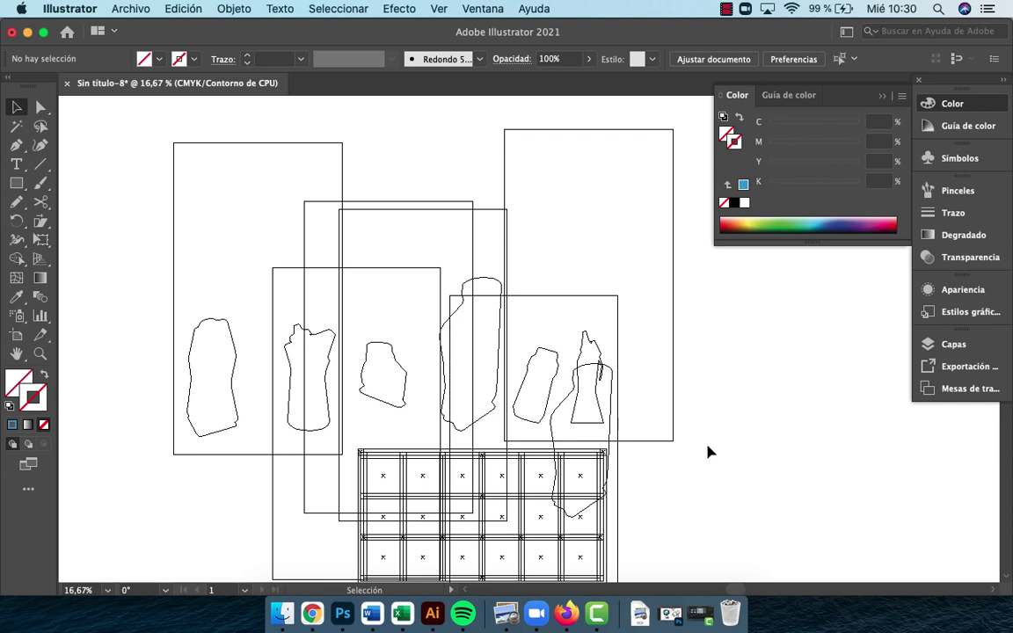
key("super+y")
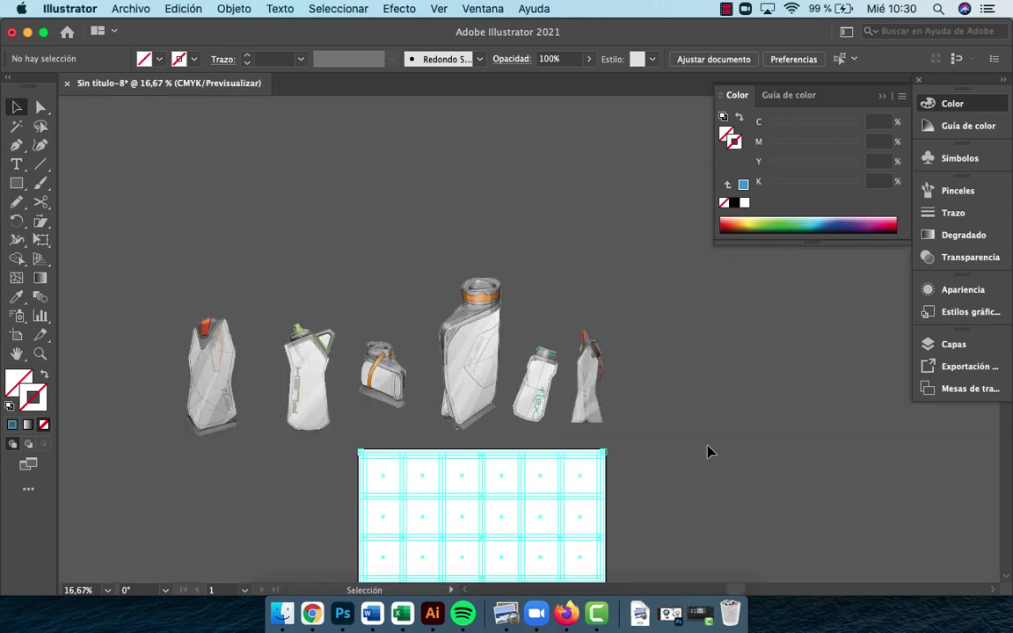
Paste the full bottle sketch, place it to the right of the artboard and collapse the color settings
key("super+v")
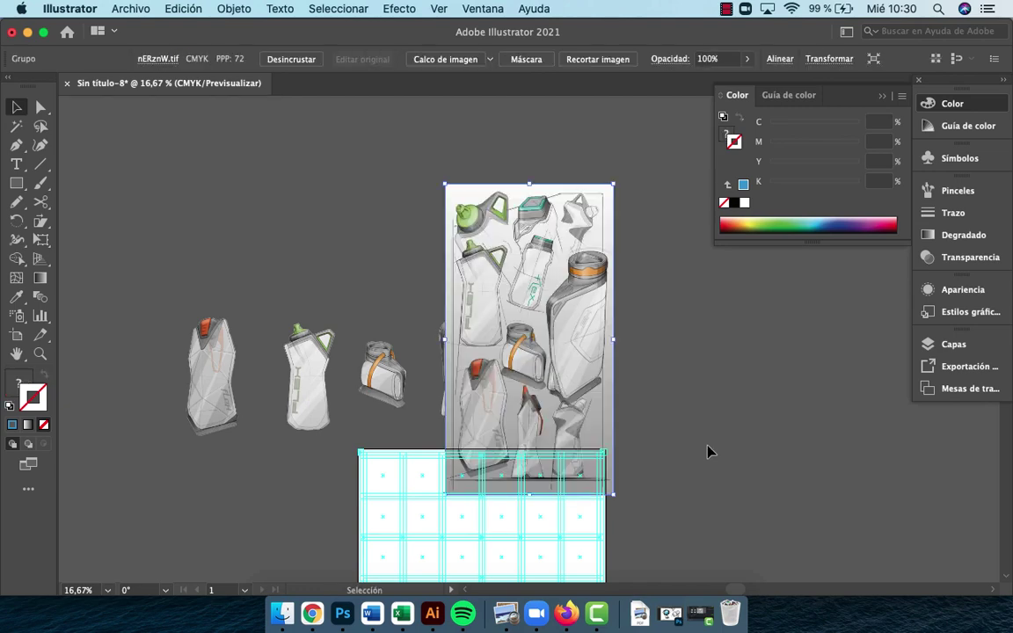
left_click_drag(583, 375, 822, 376)
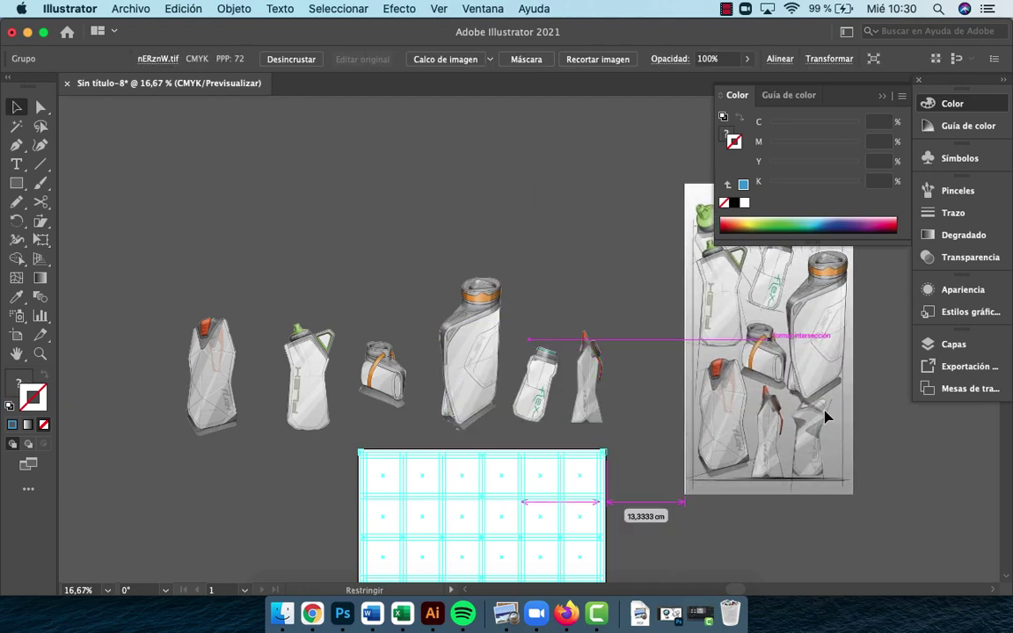
left_click_drag(688, 373, 591, 342)
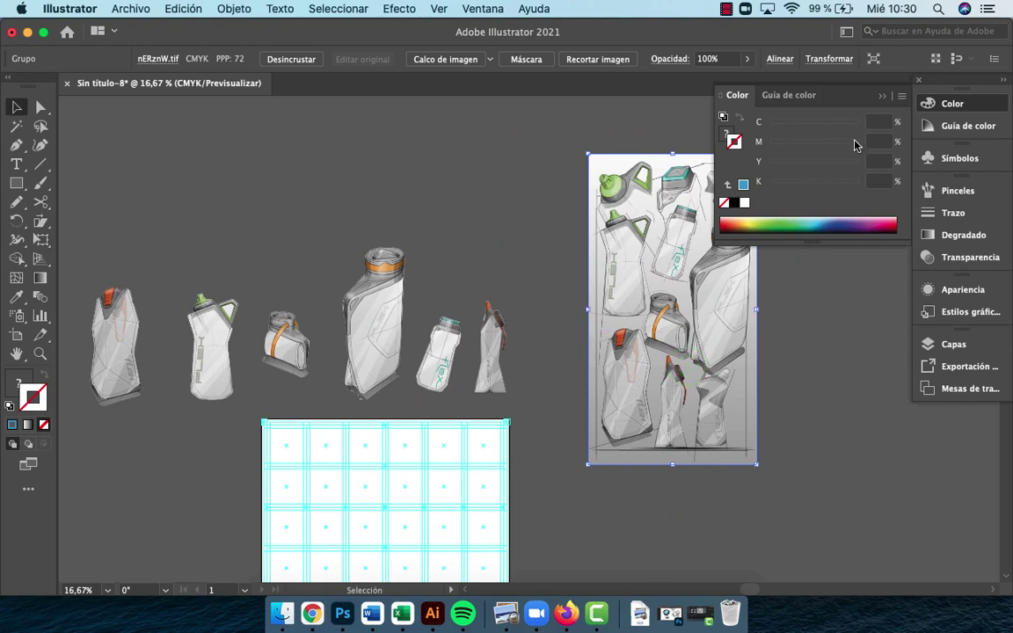
left_click(882, 95)
left_click_drag(521, 308, 651, 314)
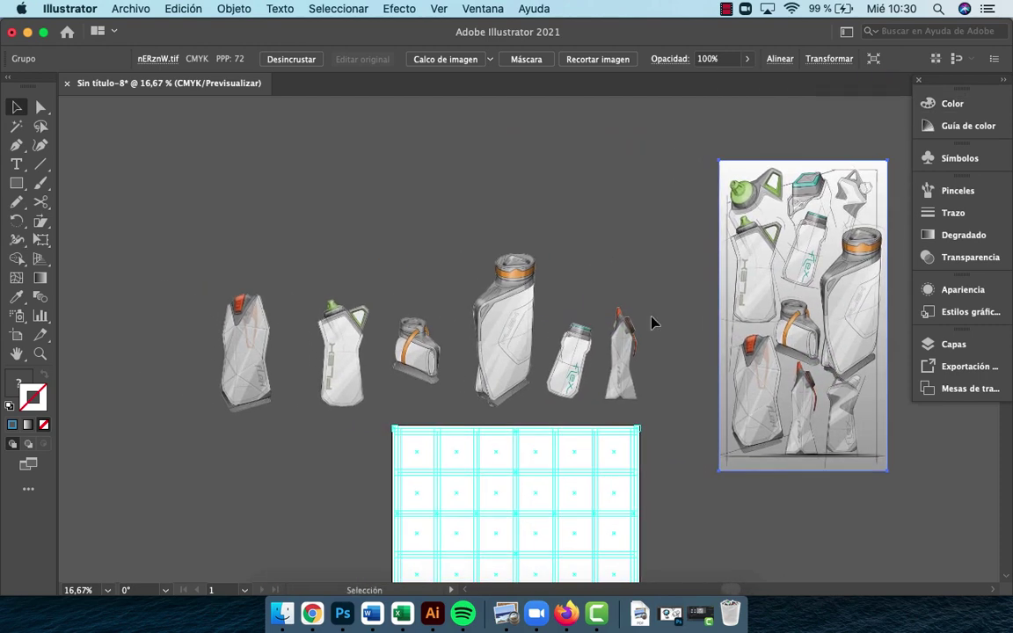
Select the bottle cut-outs one by one to examine their clip groups
left_click(624, 352)
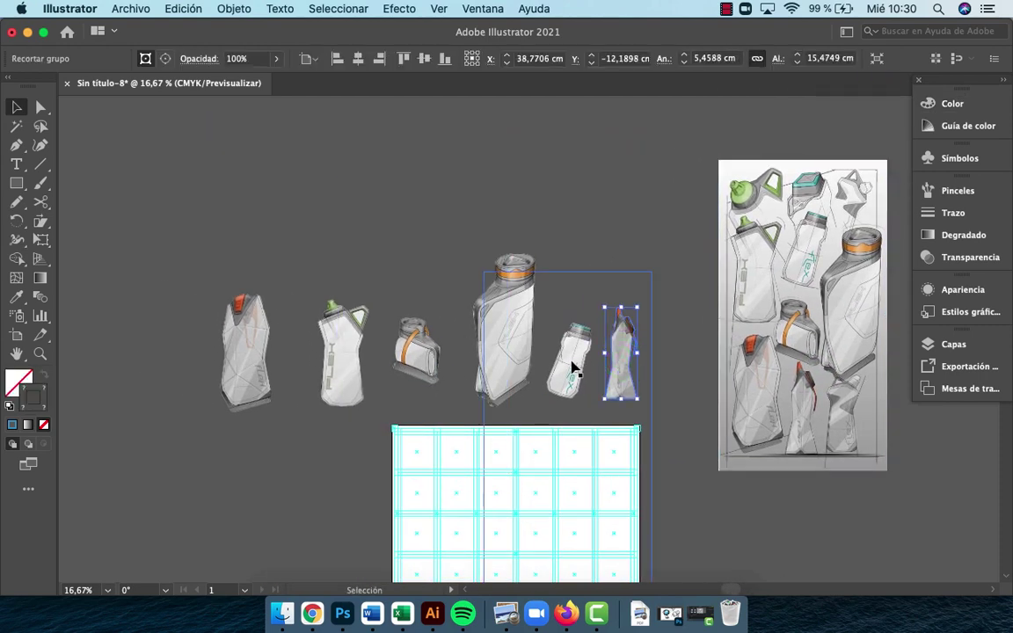
left_click(527, 362)
left_click(404, 352)
left_click(327, 357)
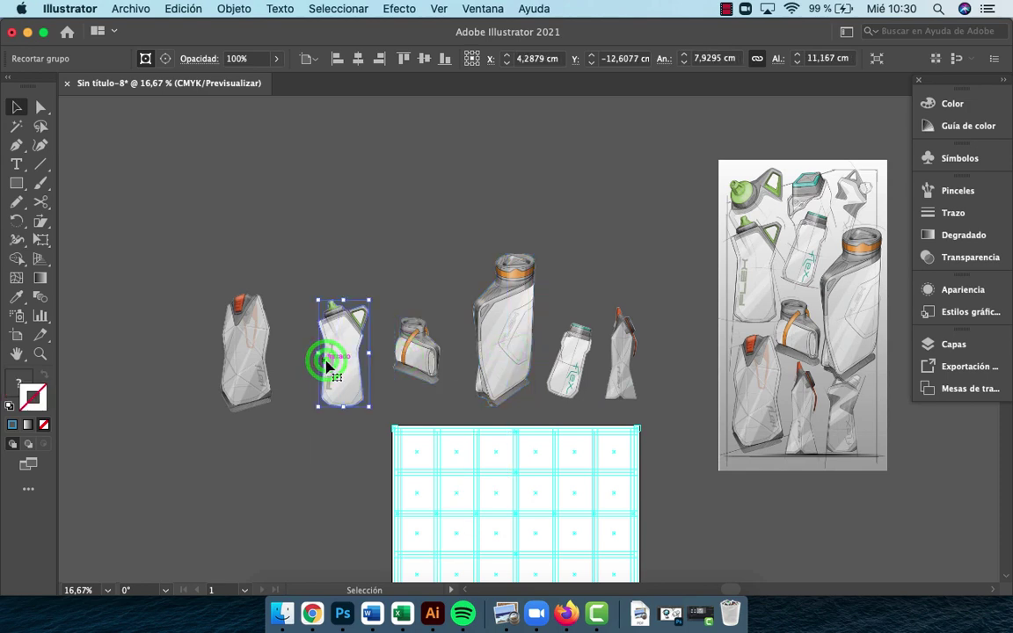
left_click(227, 368)
left_click(615, 371)
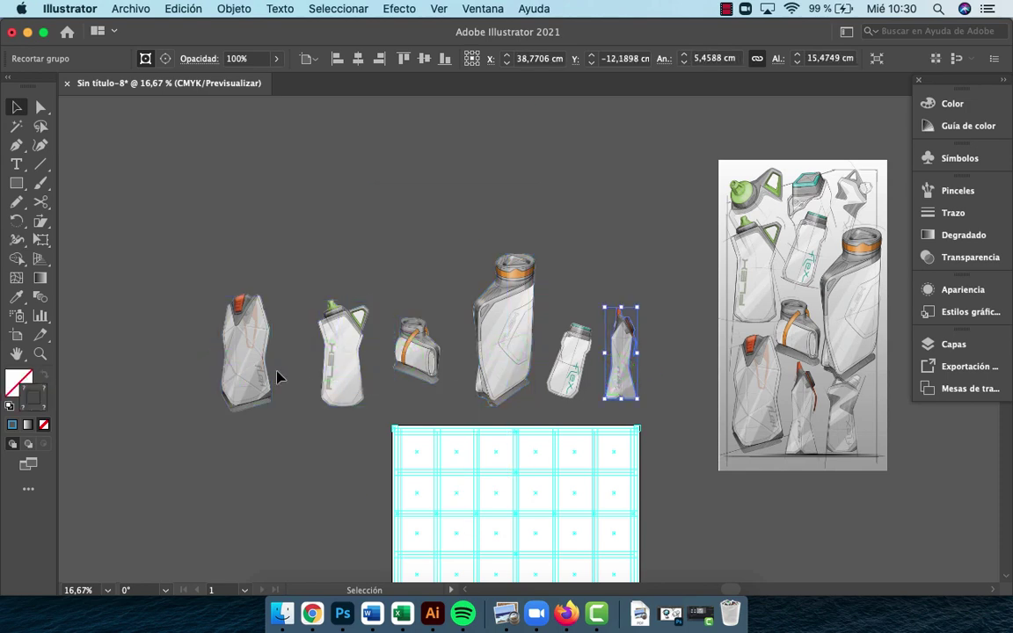
left_click_drag(603, 543, 606, 460)
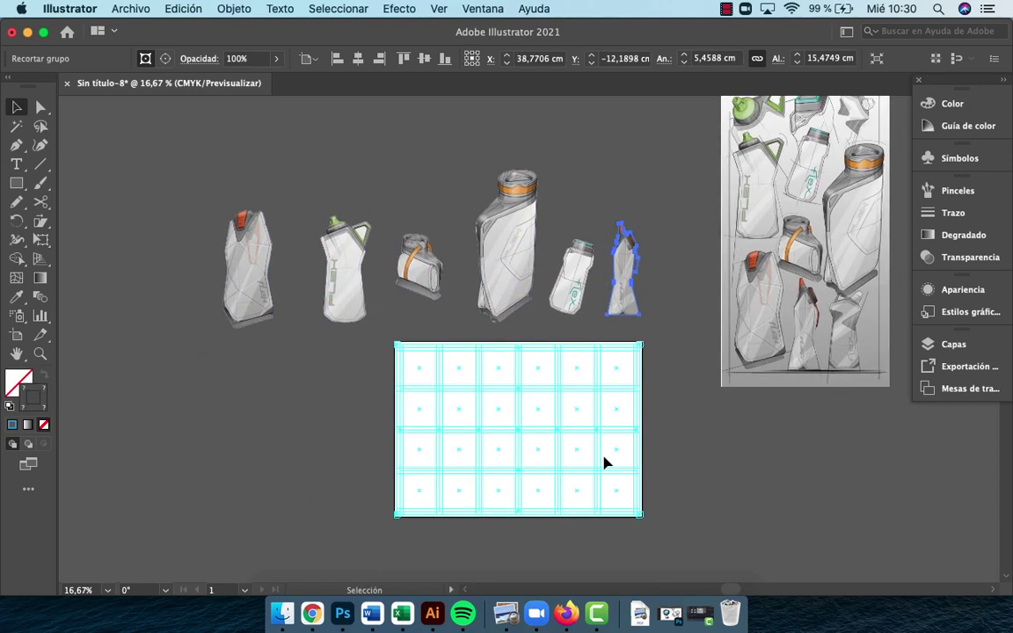
Compare the clip outlines with their full image frames in outline view, return to preview and select the full sketch
key("super+y")
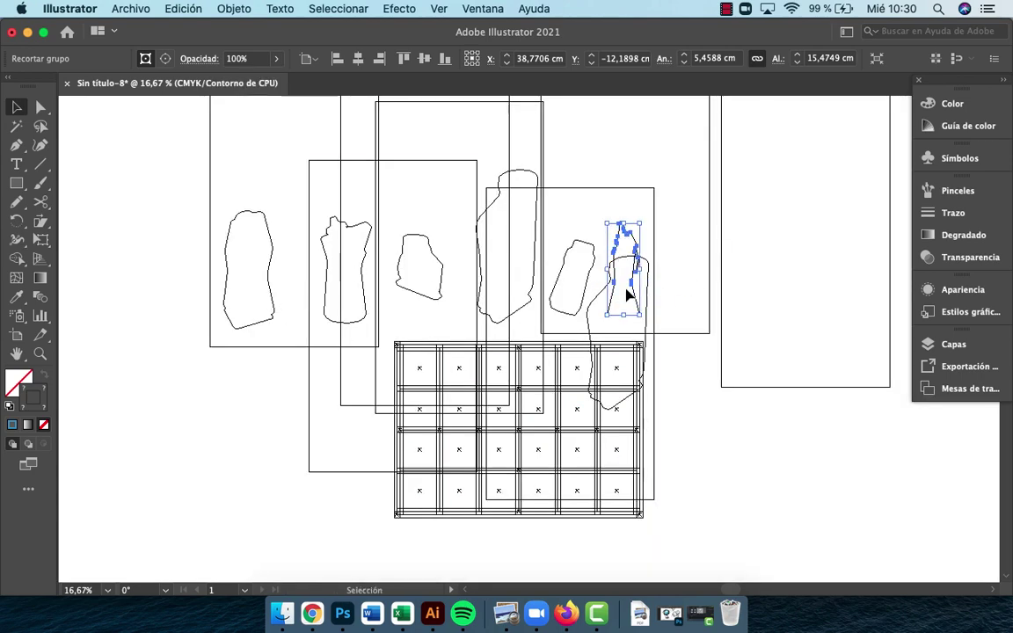
left_click(350, 336)
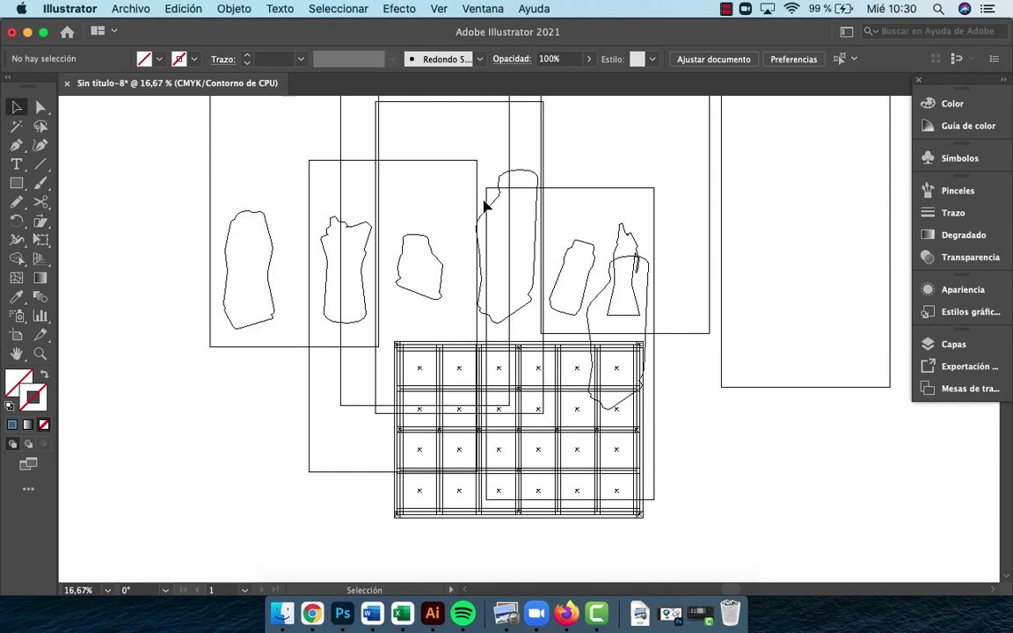
key("super+y")
left_click_drag(482, 203, 474, 323)
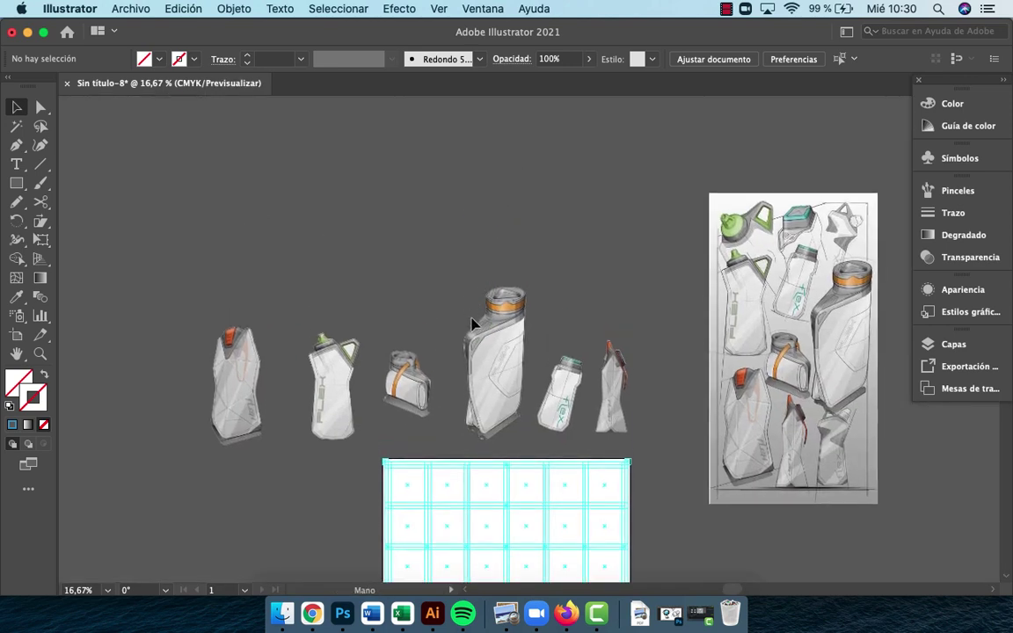
left_click(820, 428)
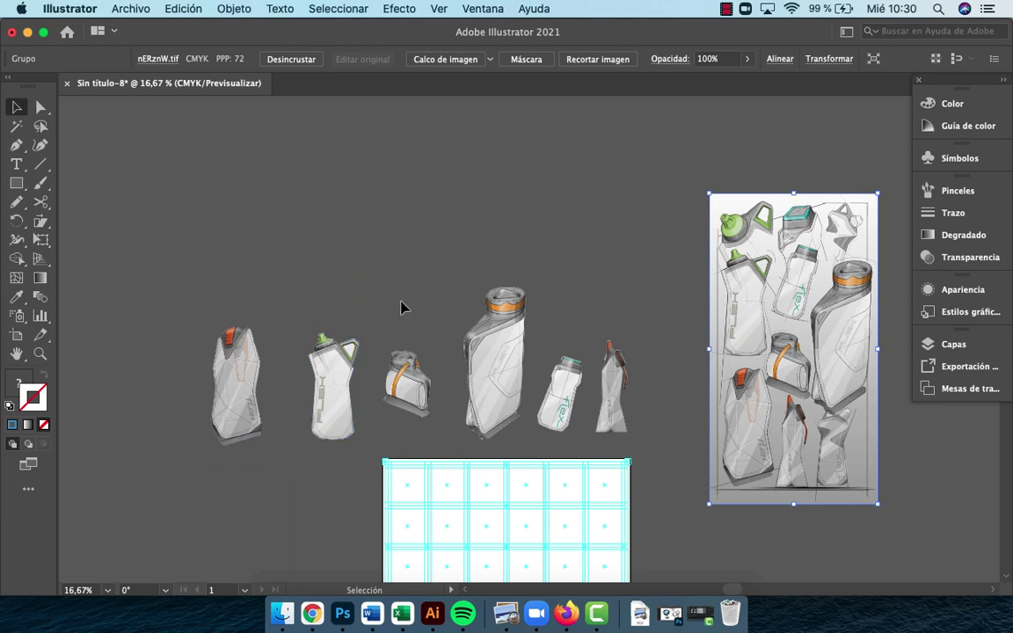
Rasterize the red-capped faceted bottle cut-out in CMYK at Alta (300 ppp) with a transparent background, then deselect it
left_click(240, 355)
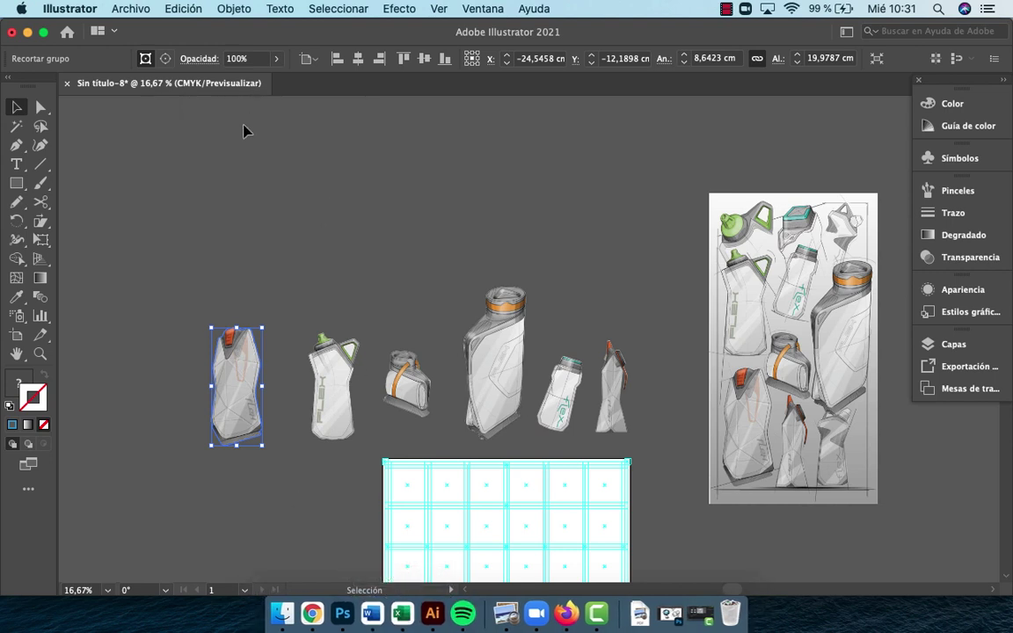
left_click(242, 9)
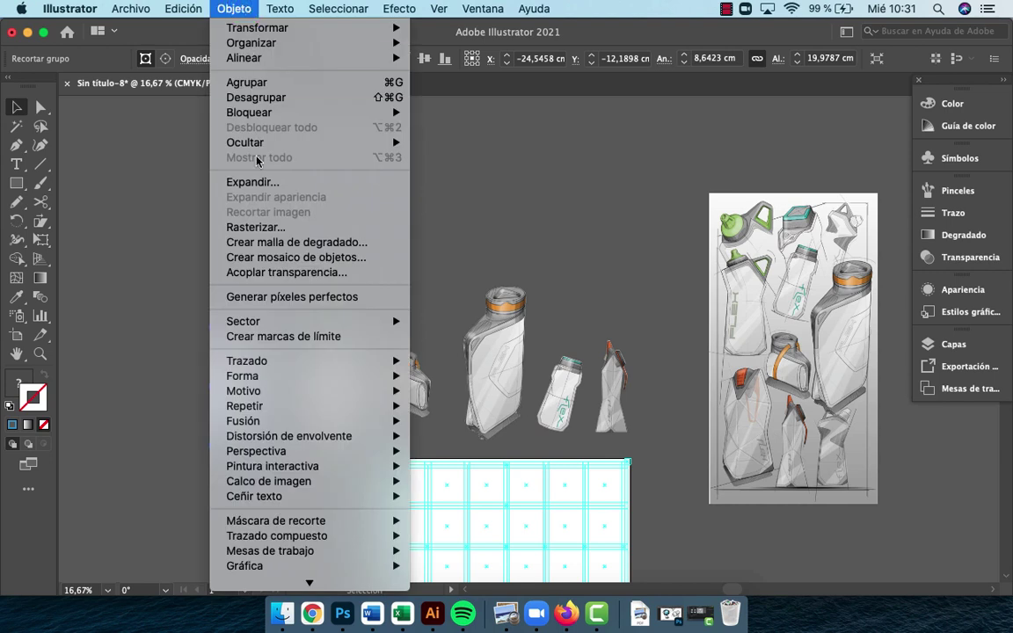
left_click(255, 228)
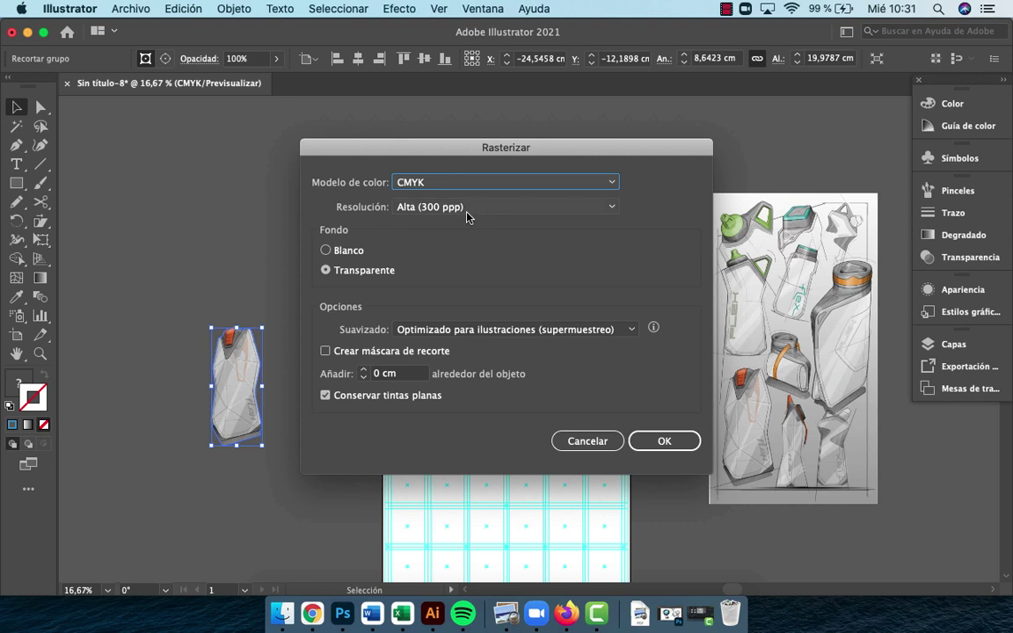
left_click(426, 183)
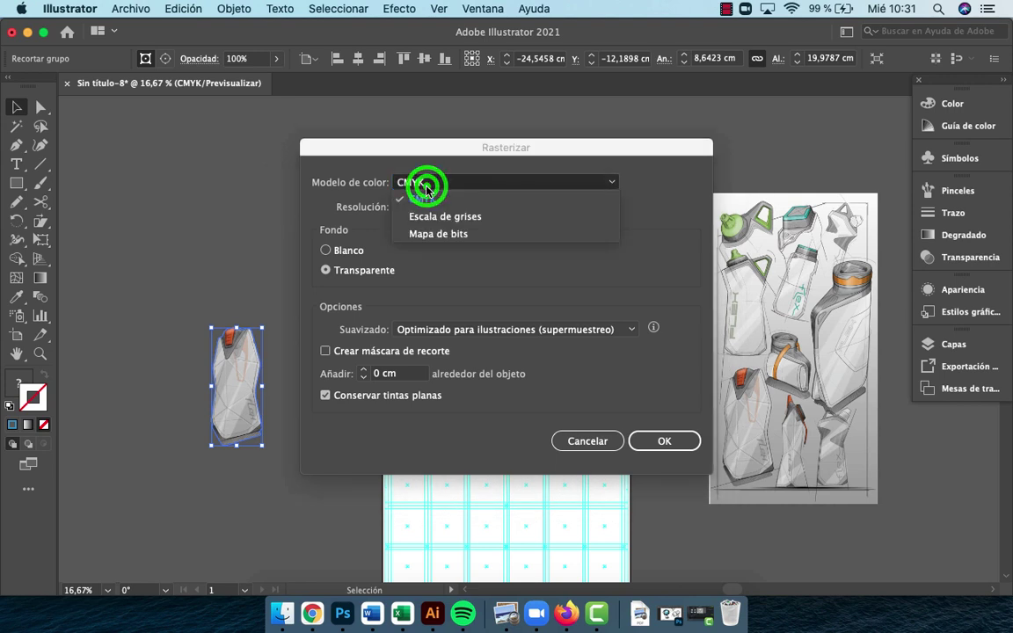
left_click(431, 265)
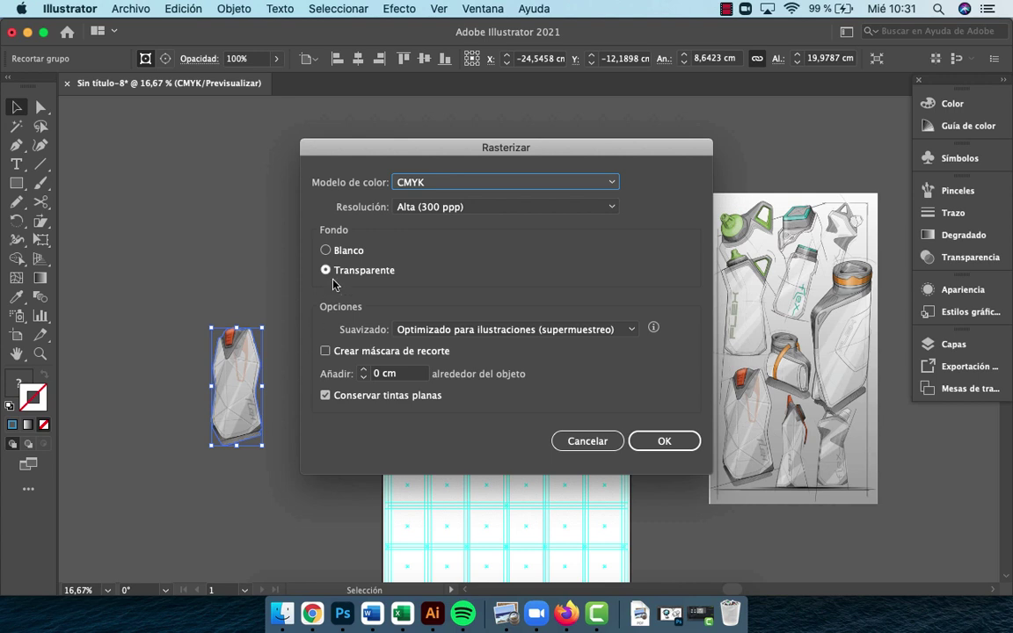
left_click(669, 444)
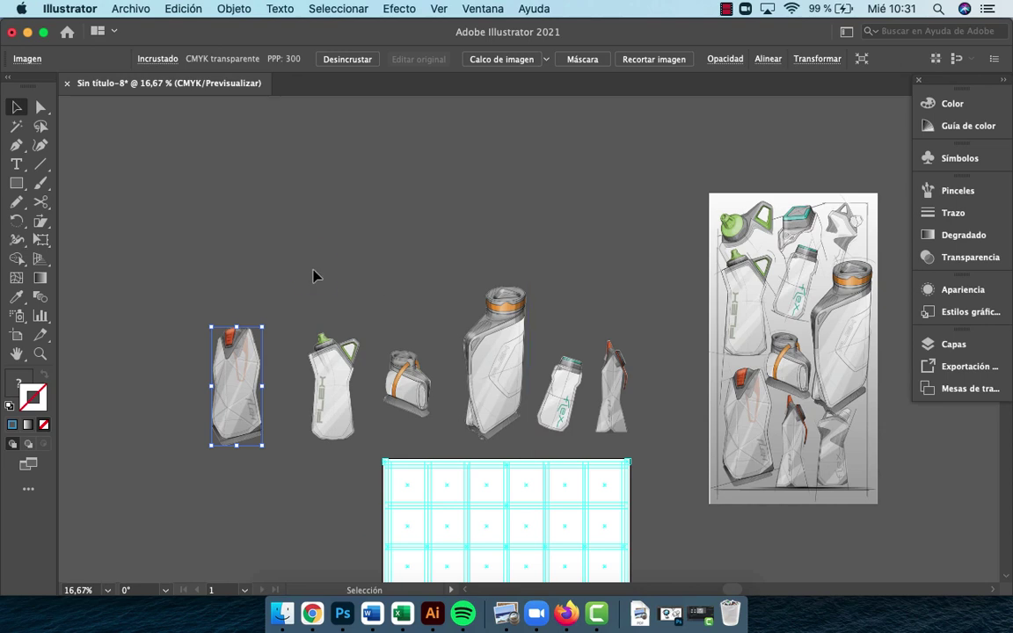
left_click(315, 276)
Rasterize the green-capped bottle cut-out in CMYK at 300 ppi with a transparent background
left_click(334, 388)
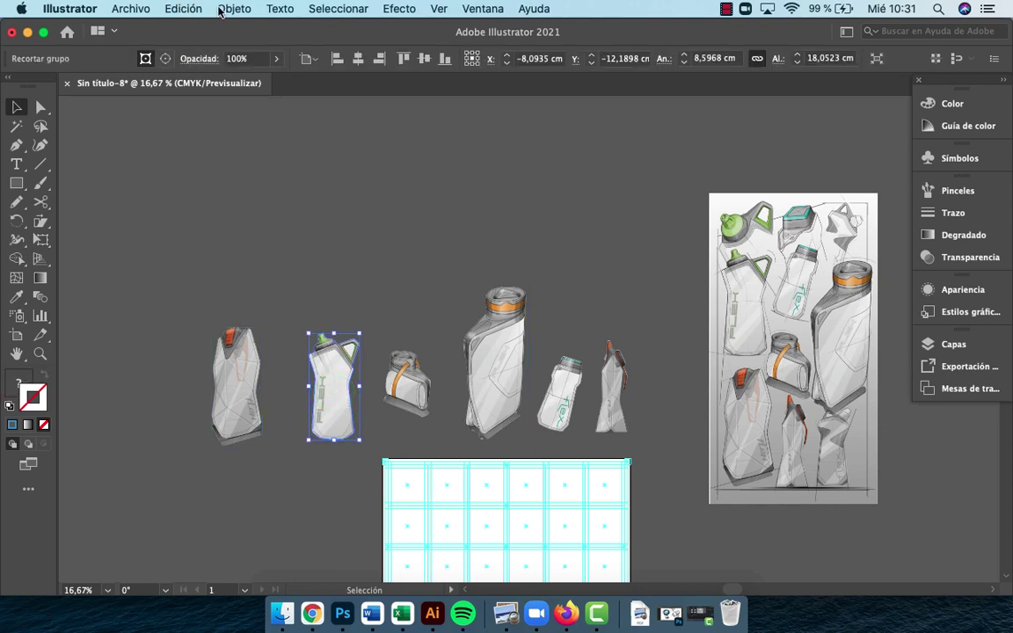
left_click(220, 11)
left_click(287, 227)
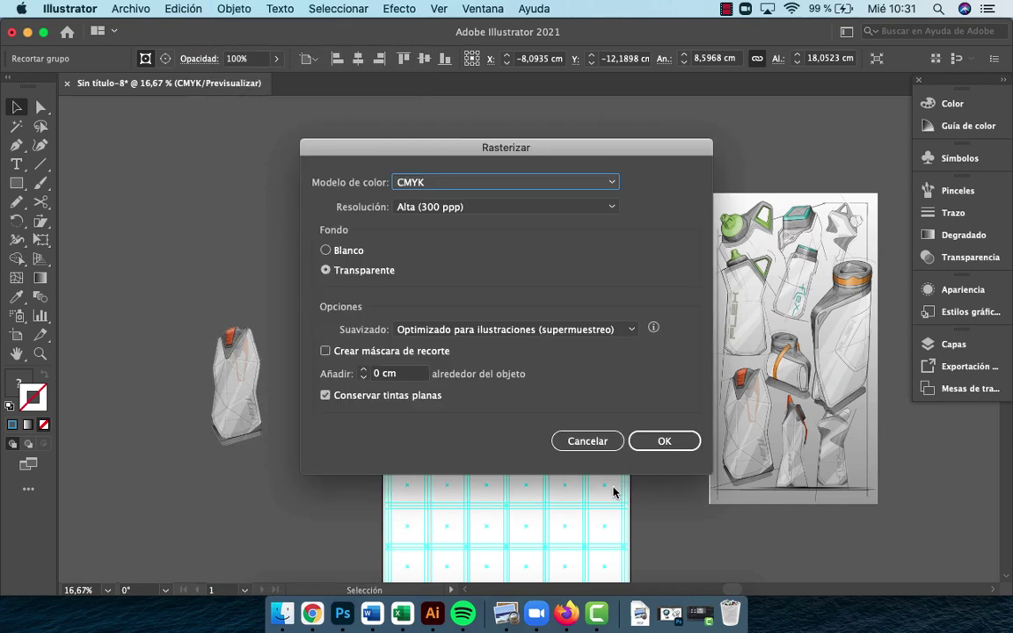
left_click(664, 441)
Rasterize the small jug cut-out with the orange strap in CMYK at 300 ppi, background transparent
left_click(403, 383)
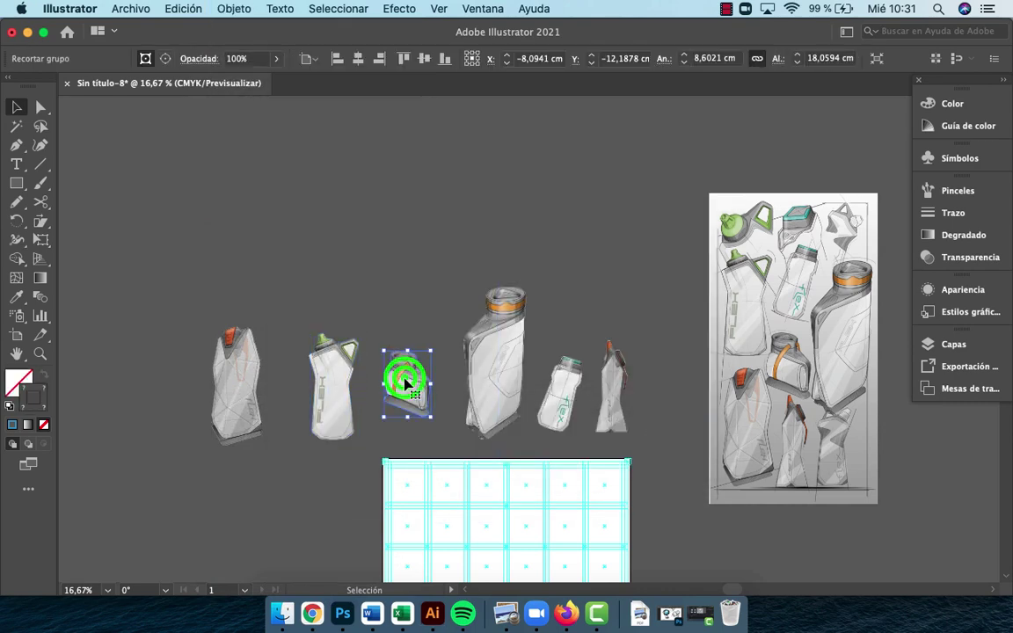
left_click(226, 9)
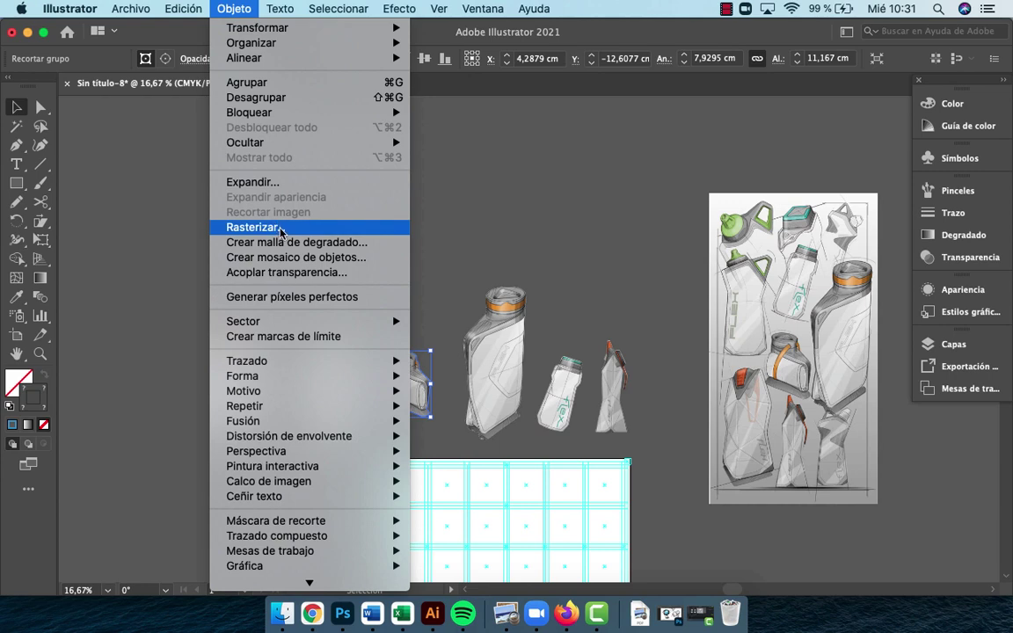
left_click(254, 227)
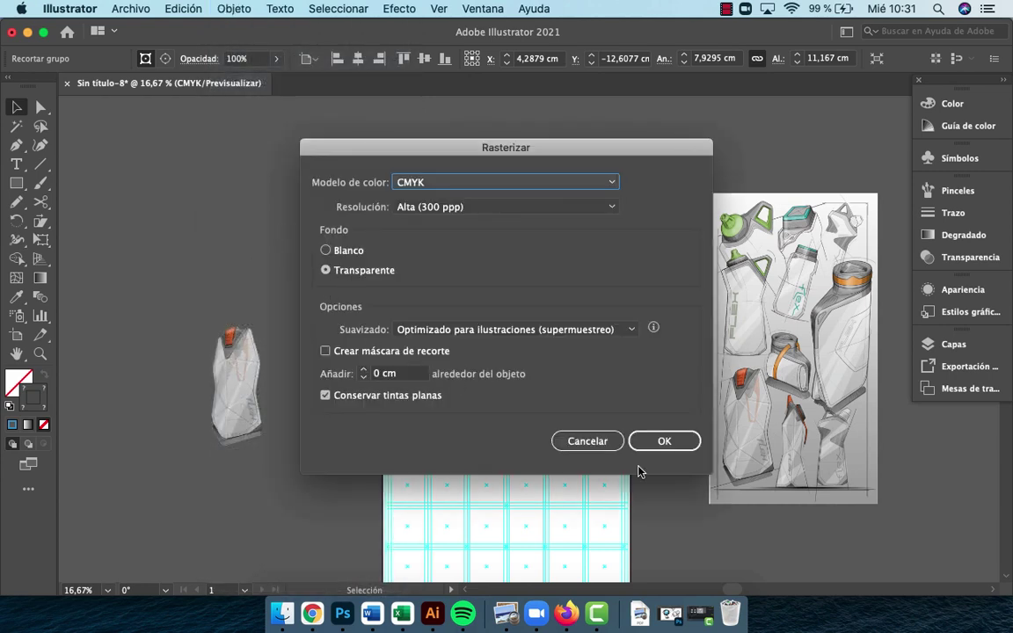
left_click(668, 446)
Rasterize the large bottle cut-out with the orange collar in CMYK at 300 ppi, background transparent
left_click(504, 363)
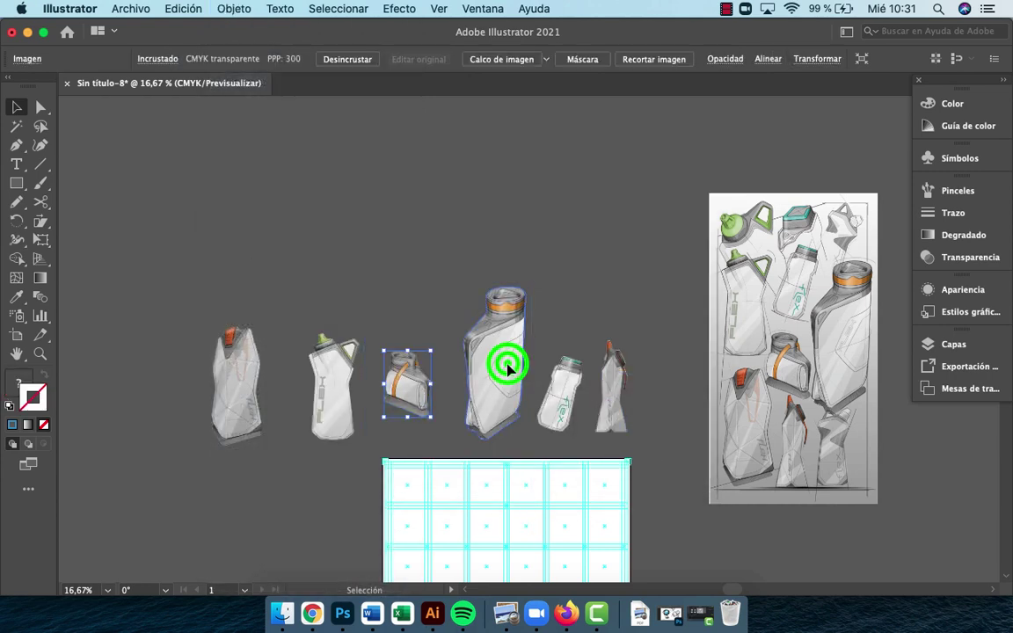
left_click(243, 7)
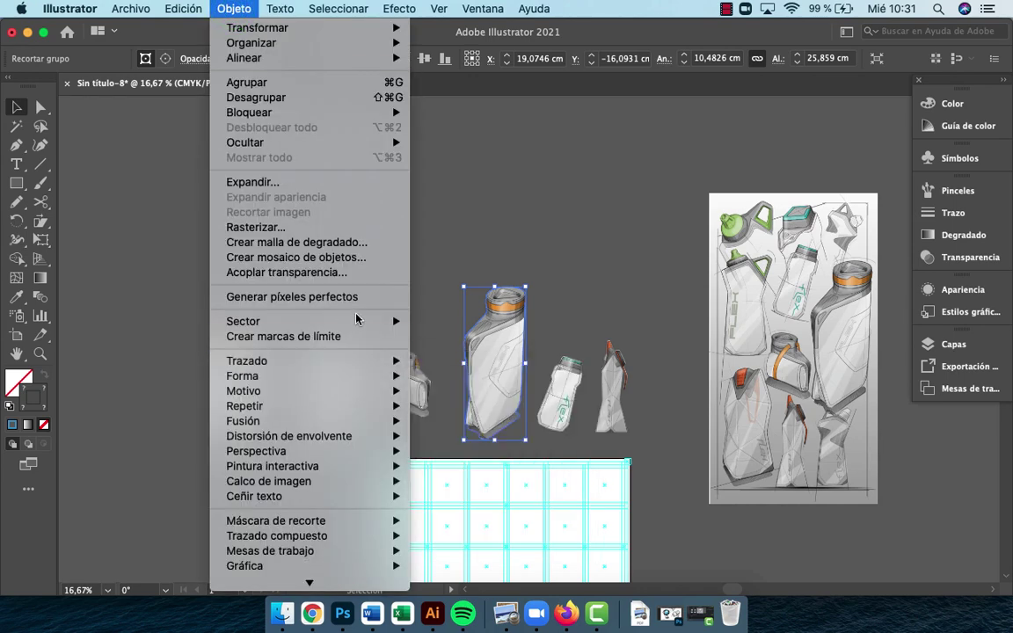
left_click(357, 229)
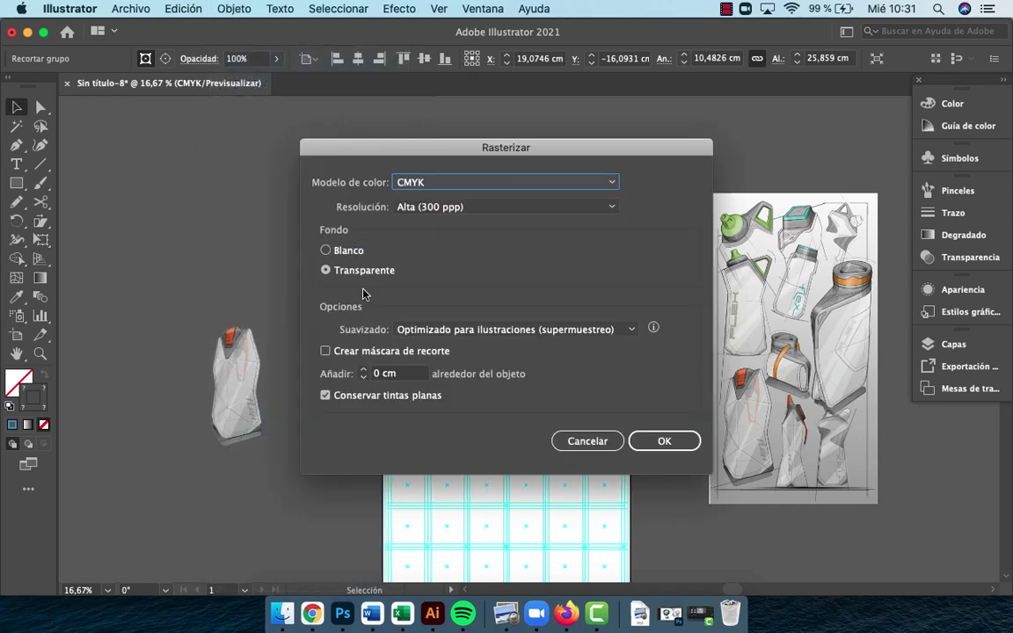
left_click(664, 444)
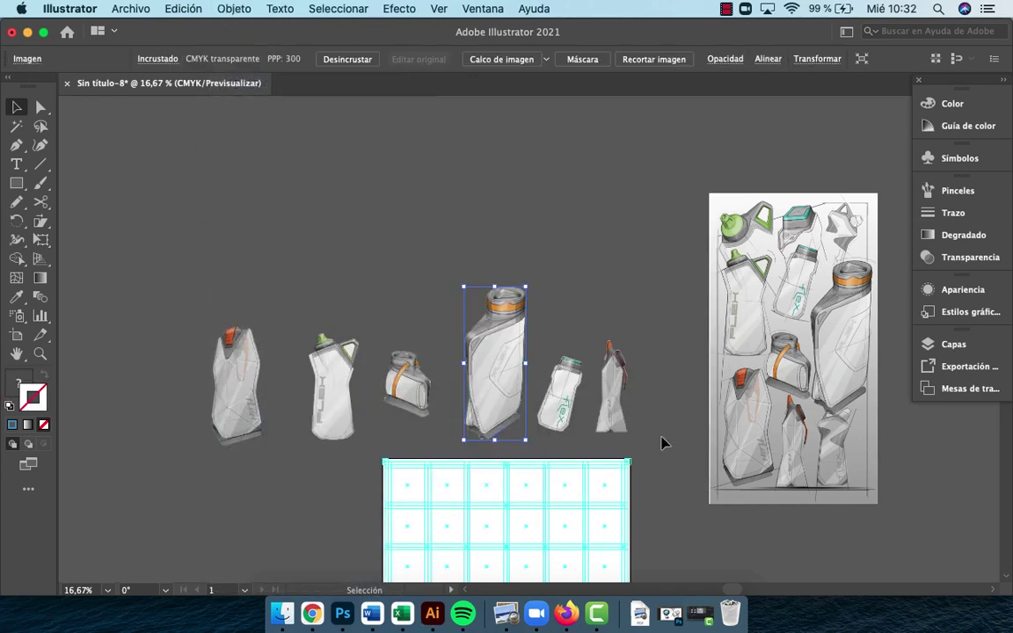
Rasterize the small tilted bottle cut-out with the teal flex lettering in CMYK at 300 ppi, background transparent
left_click(567, 362)
left_click(233, 8)
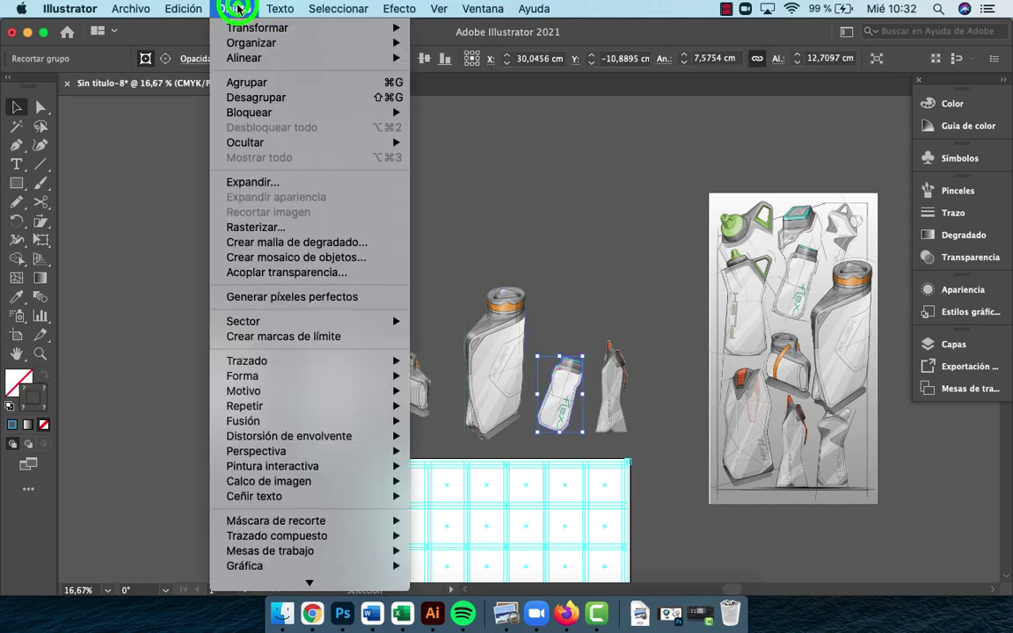
left_click(279, 230)
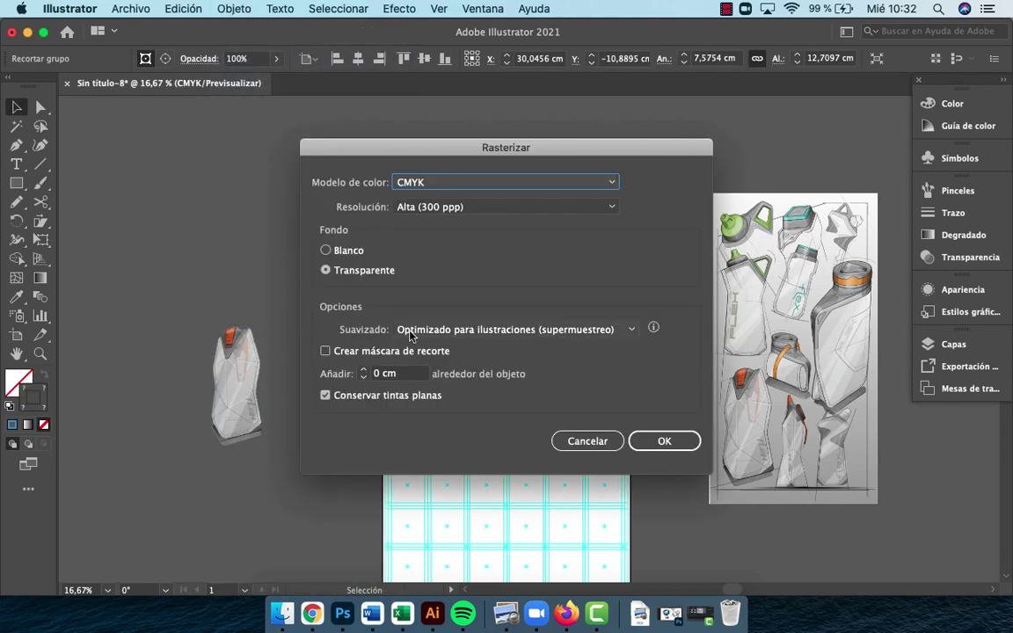
left_click(666, 441)
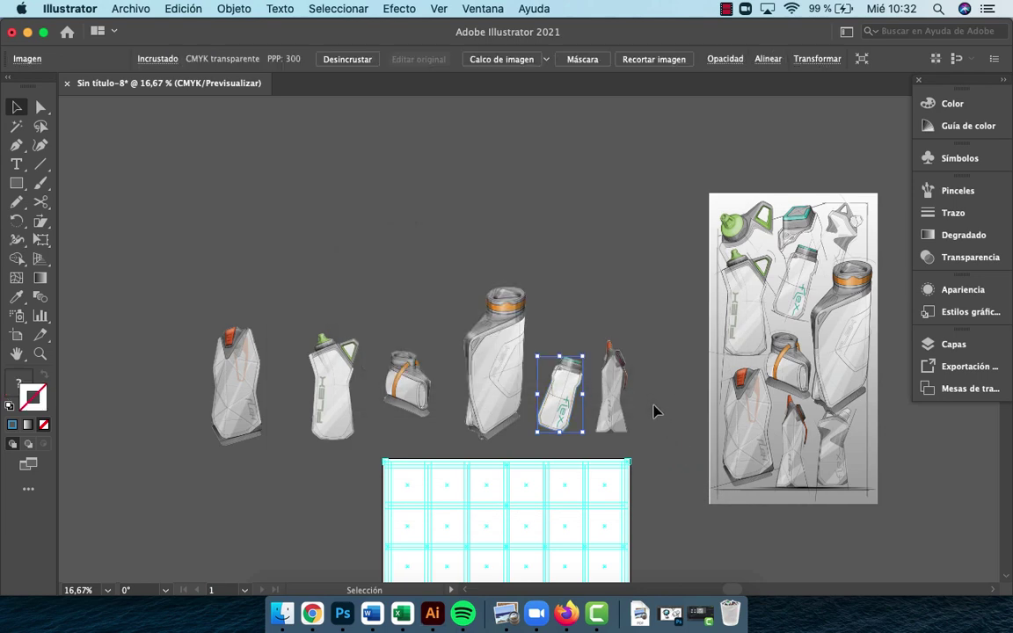
Rasterize the slim red-tipped bottle cut-out with the same CMYK, 300 ppi, transparent settings and clear the selection
left_click(611, 389)
left_click(234, 7)
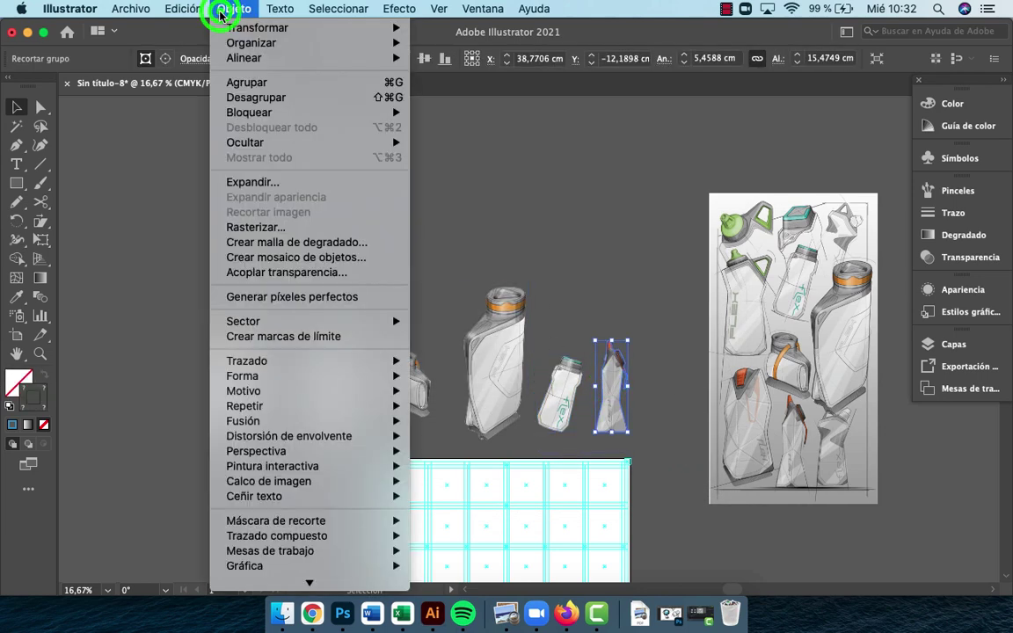
left_click(308, 228)
left_click(664, 442)
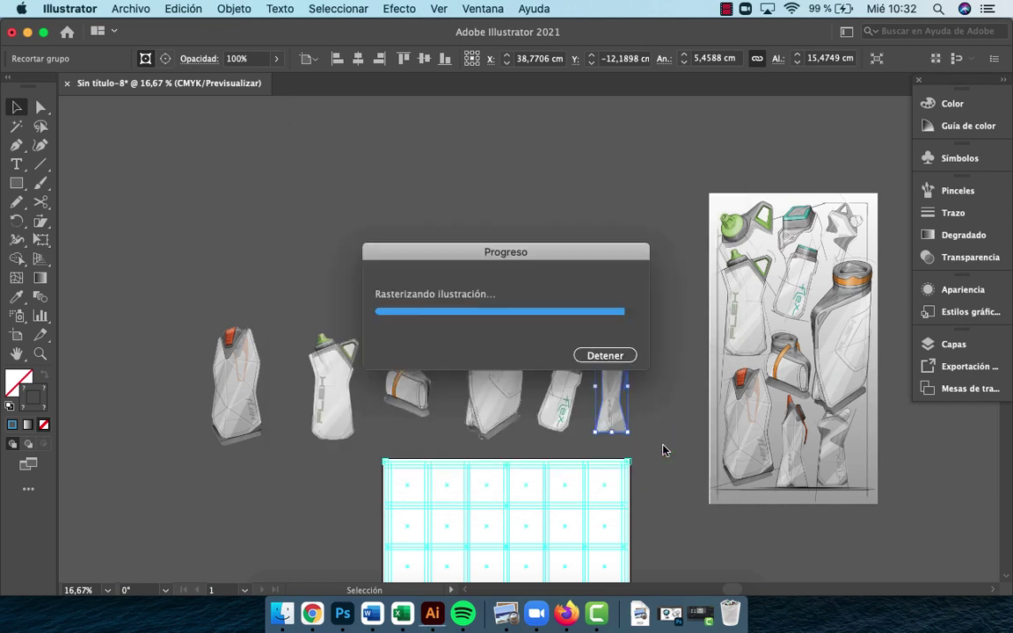
left_click(578, 233)
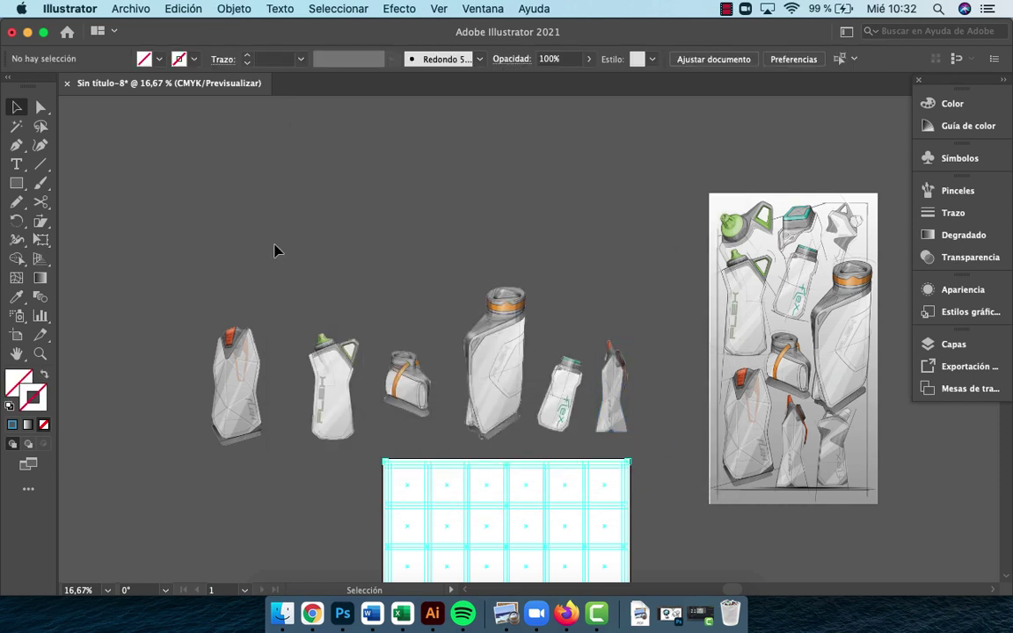
Select the six rasterized bottle cut-outs one by one to check their object type and bounding boxes
left_click(220, 355)
left_click(332, 379)
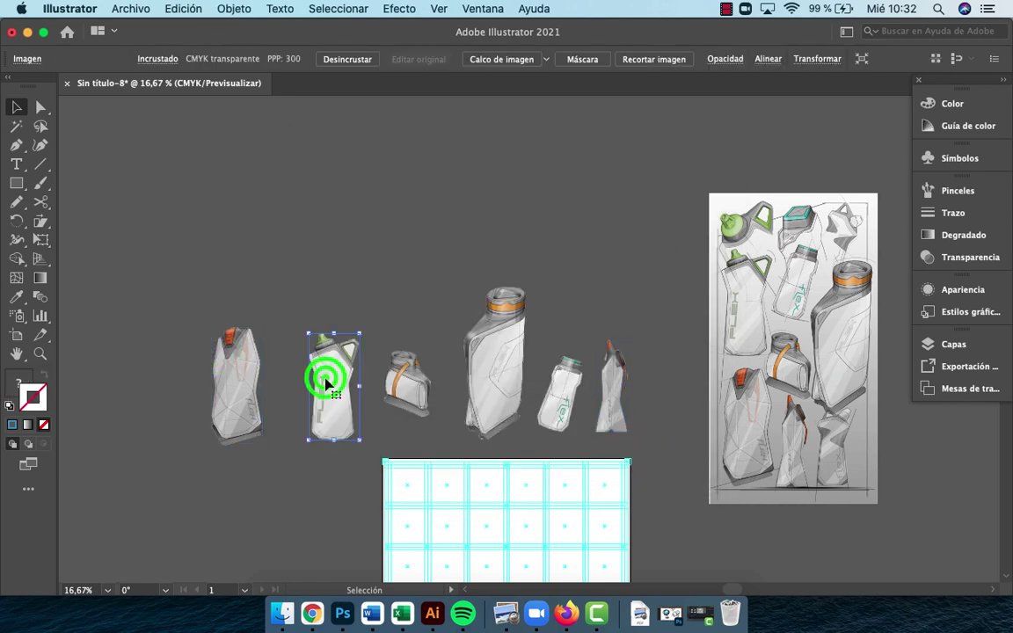
left_click(412, 393)
left_click(523, 397)
left_click(565, 409)
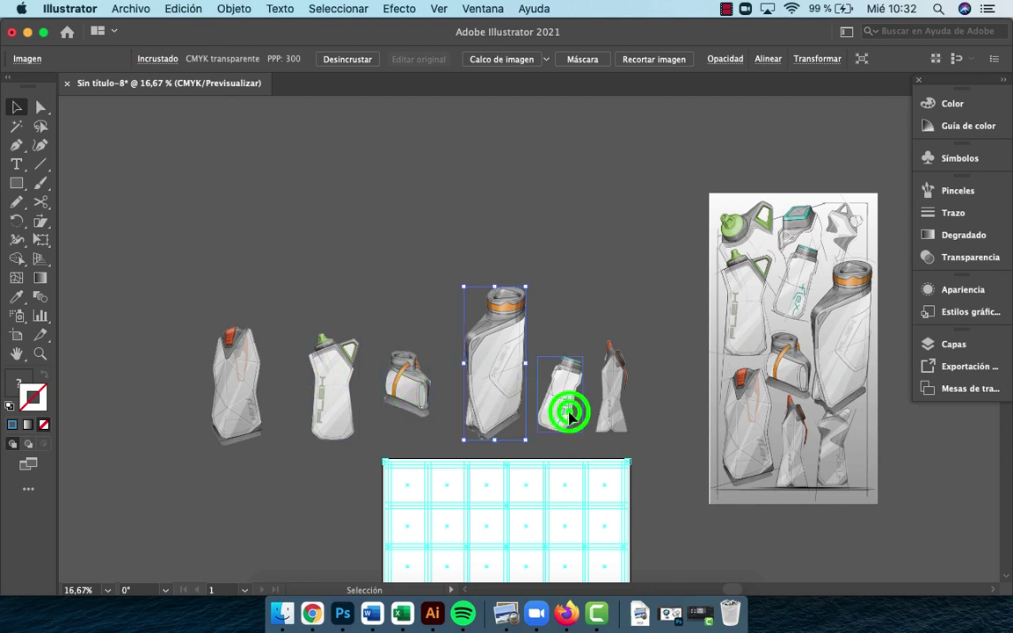
left_click(628, 425)
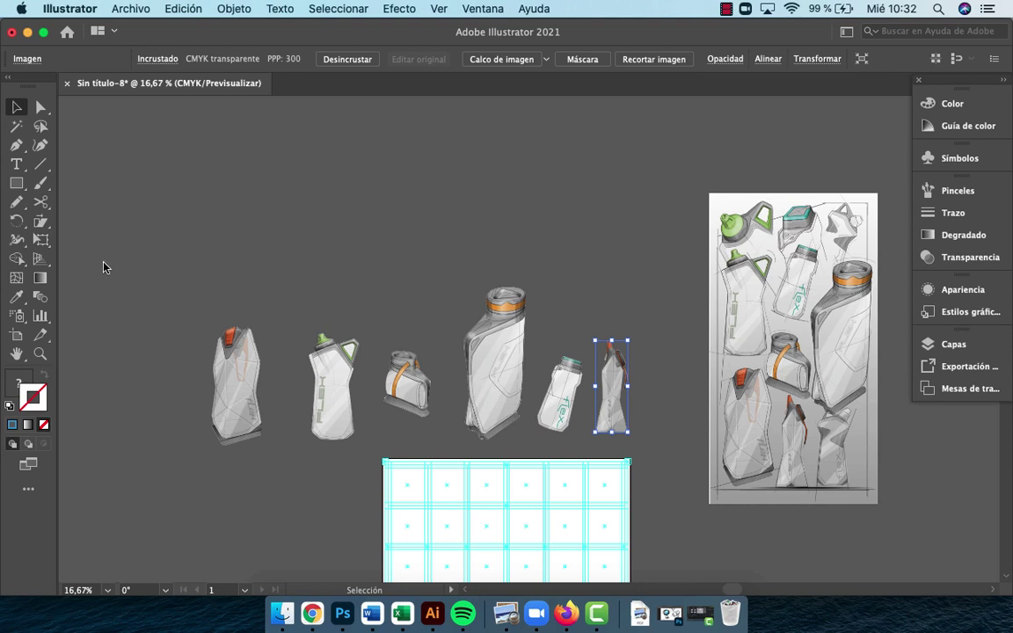
Examine the frames of the rasterized cut-outs in outline view with nothing selected, then restore the preview
key("super+y")
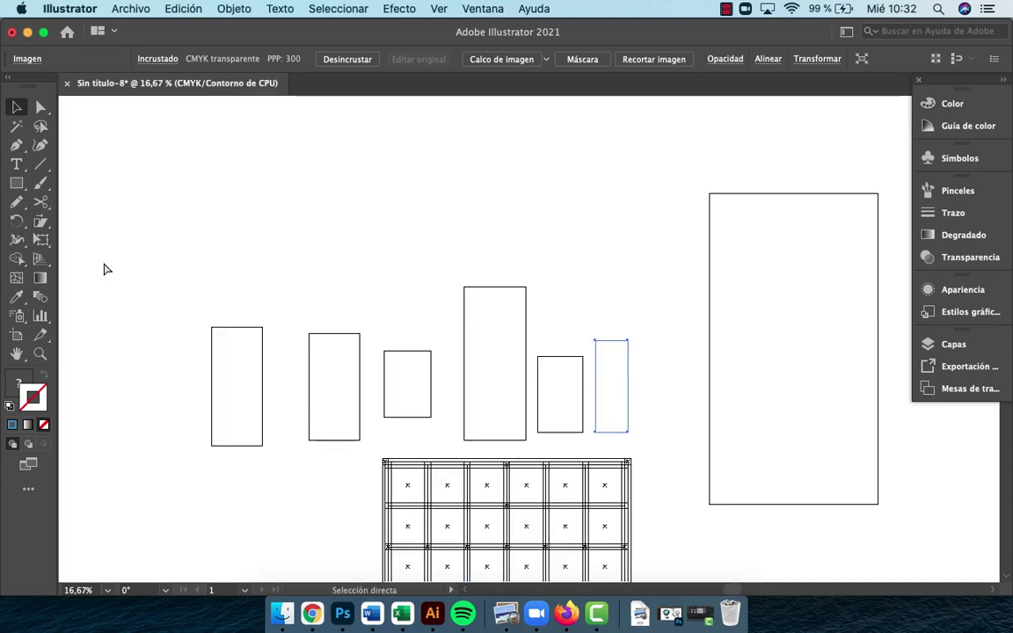
left_click(316, 216)
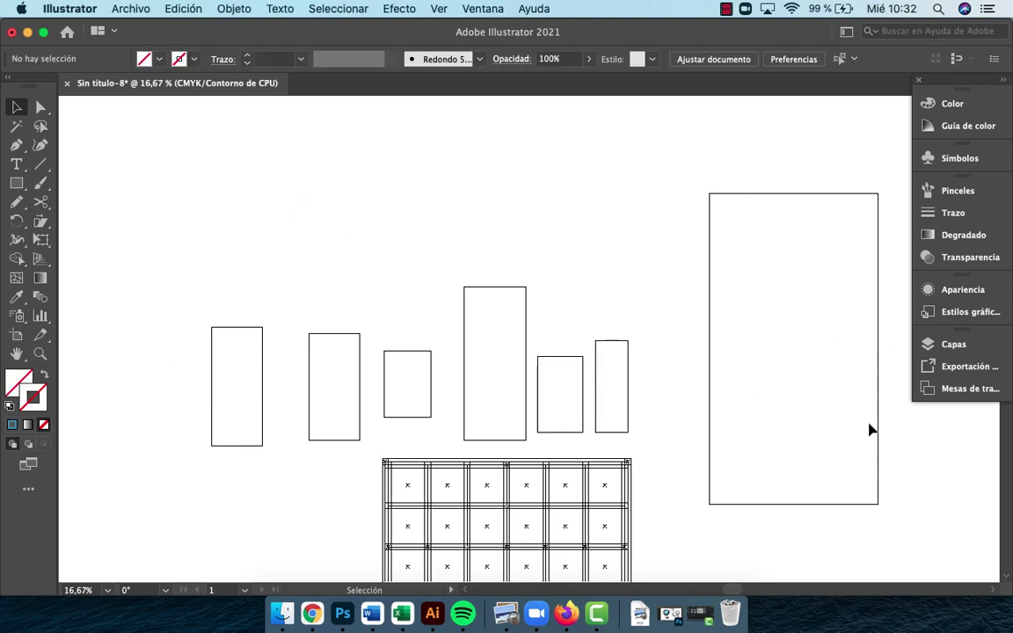
key("super+y")
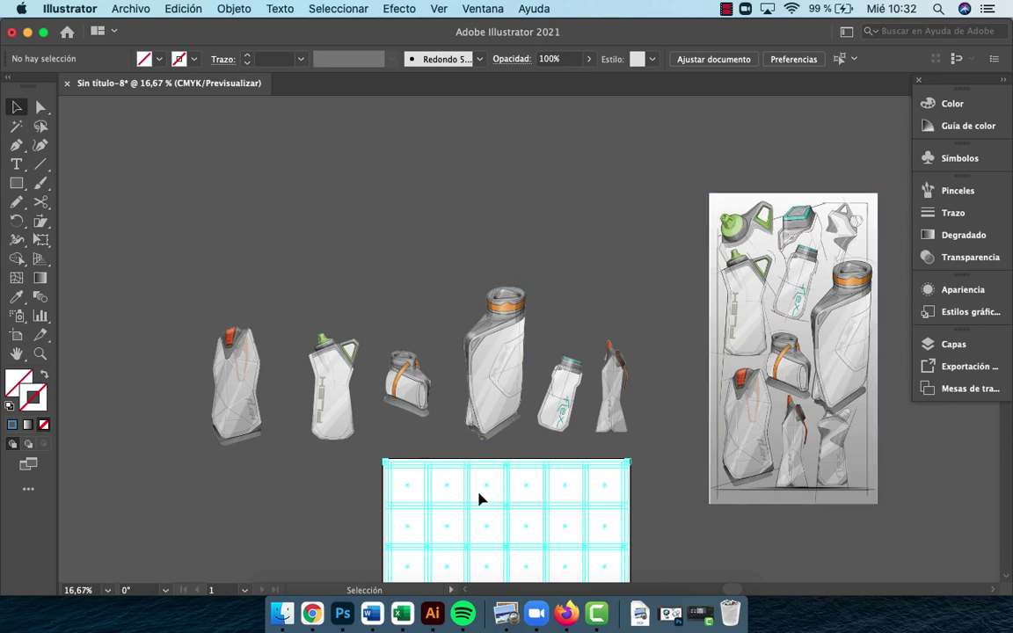
Look over the artboard's guide grid, the row of cut-outs and the full bottle sketch up close
left_click(466, 400)
left_click(668, 508)
left_click_drag(605, 502, 591, 416)
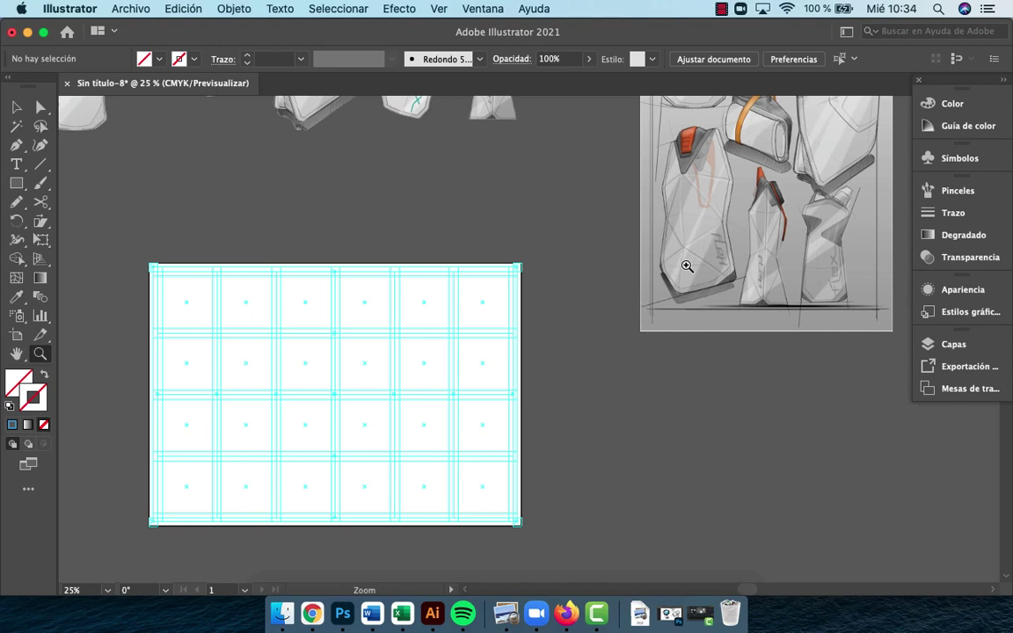
mouse_move(741, 211)
left_mouse_down()
mouse_move(626, 367)
mouse_move(630, 384)
left_mouse_up()
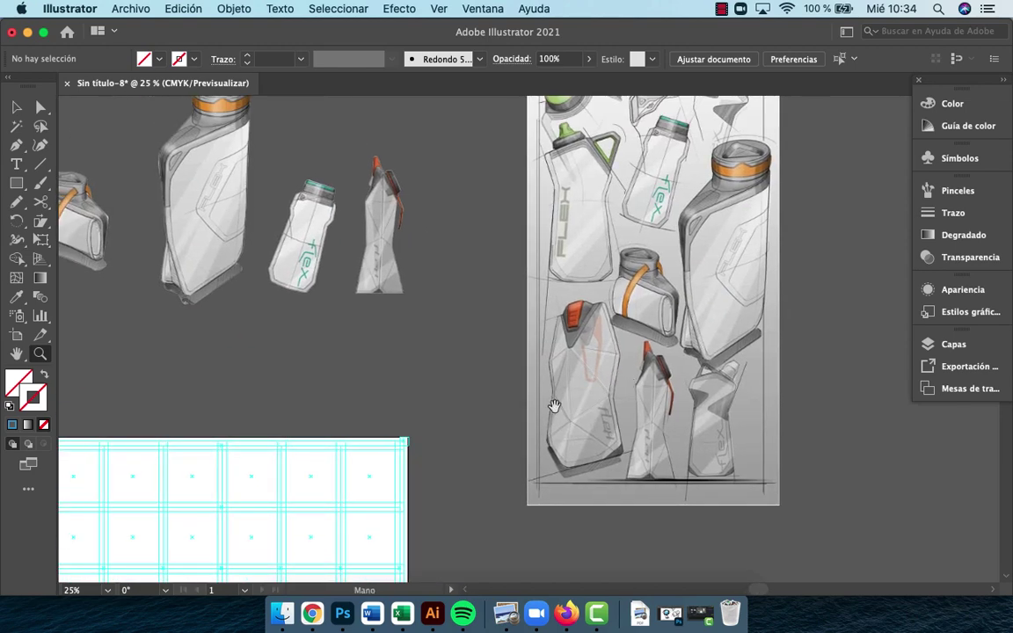
mouse_move(554, 405)
left_mouse_down()
mouse_move(736, 355)
mouse_move(660, 229)
mouse_move(720, 217)
mouse_move(712, 220)
left_mouse_up()
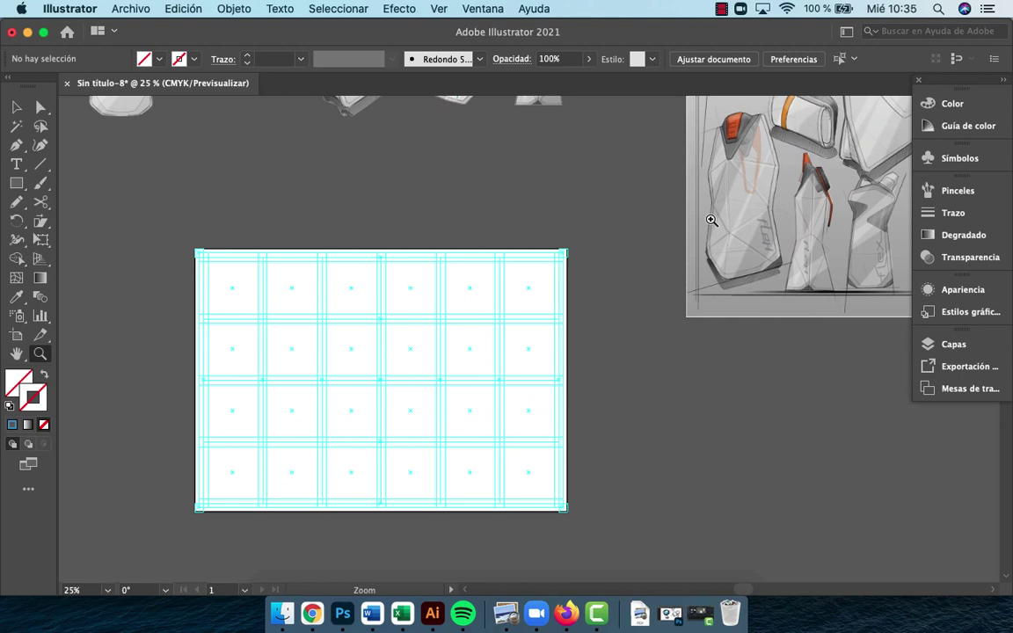
left_click_drag(713, 227, 719, 317)
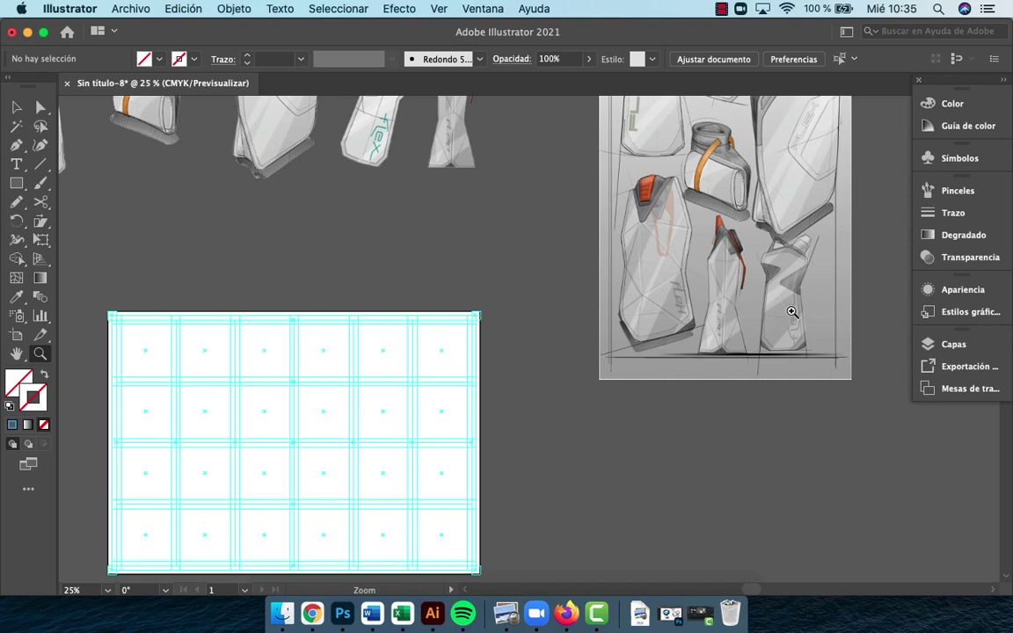
mouse_move(755, 244)
left_mouse_down()
mouse_move(613, 363)
mouse_move(579, 410)
left_mouse_up()
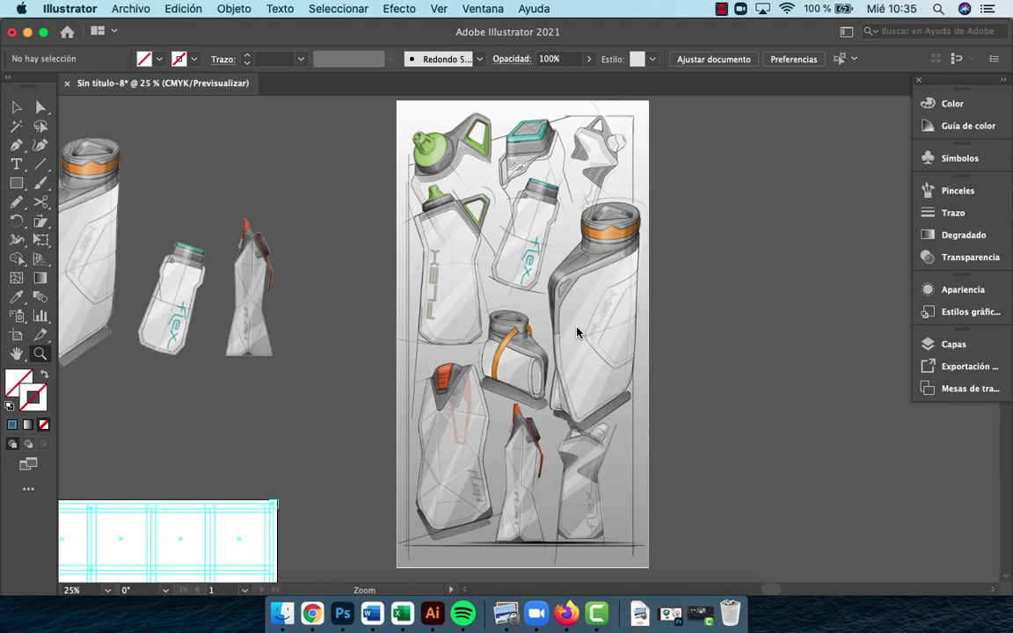
mouse_move(267, 271)
left_mouse_down()
mouse_move(859, 315)
mouse_move(718, 263)
mouse_move(314, 246)
left_mouse_up()
right_click(313, 265)
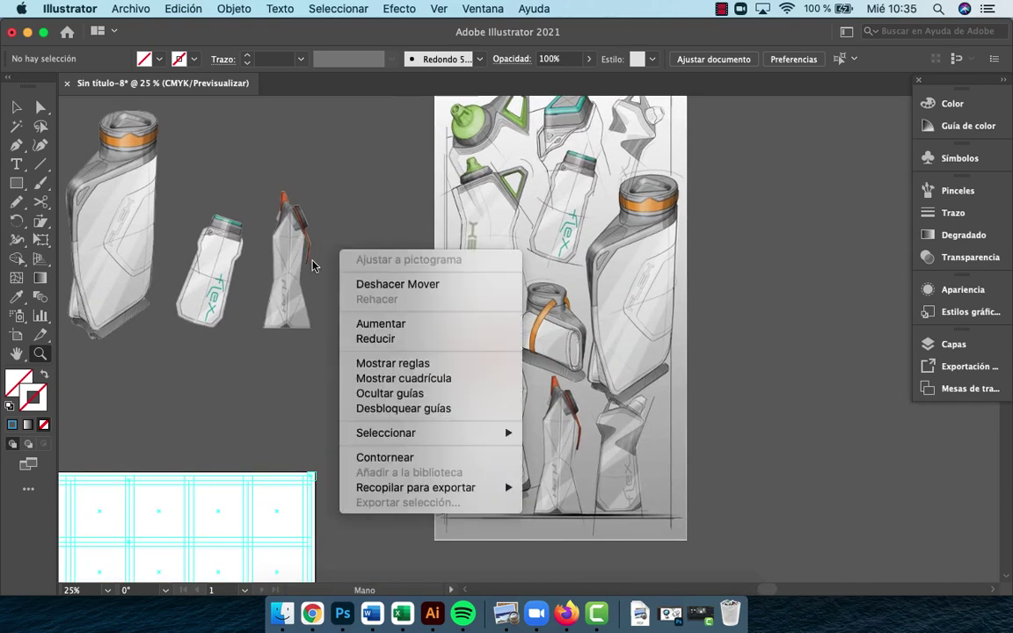
left_click(301, 290)
left_click_drag(335, 296, 327, 339)
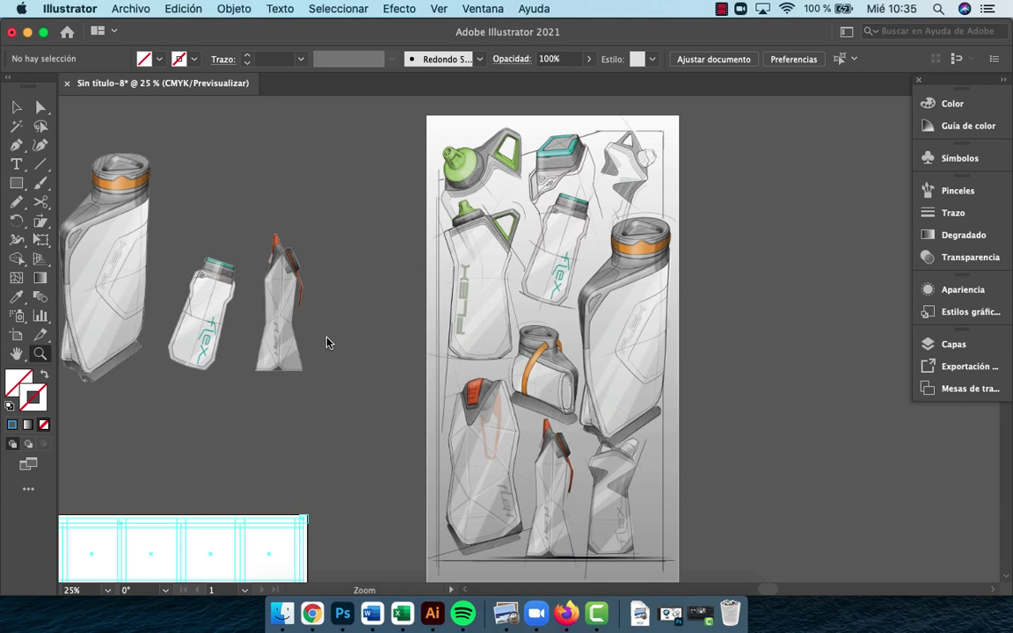
Draw a small square beside the full bottle sketch, fill it with the orange-red sampled from the faceted bottle's cap, and deselect it
key("m")
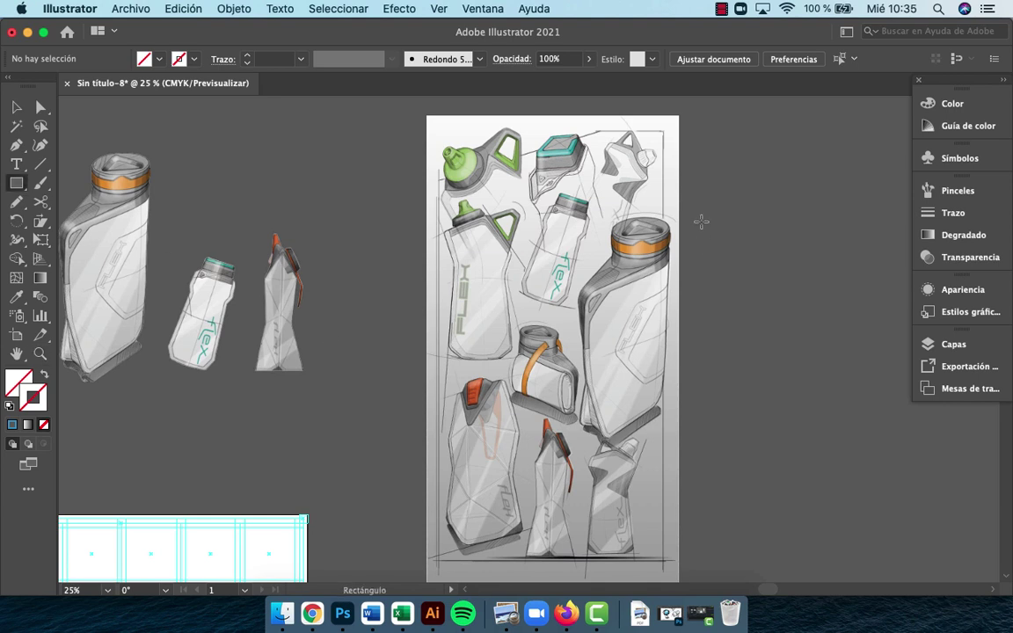
left_click_drag(701, 222, 731, 251)
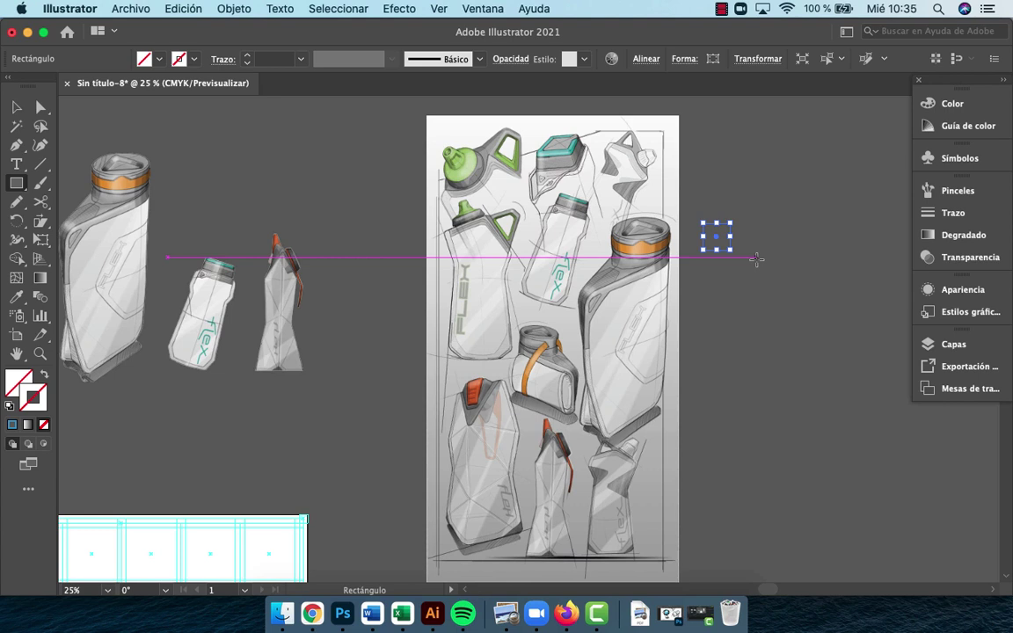
key("i")
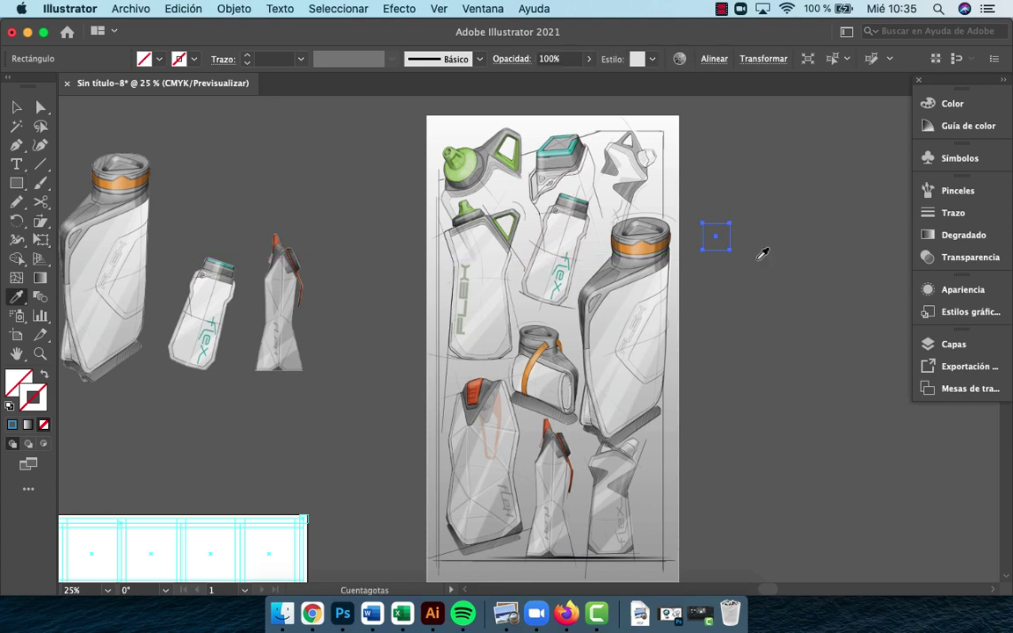
left_click(482, 378)
key("b")
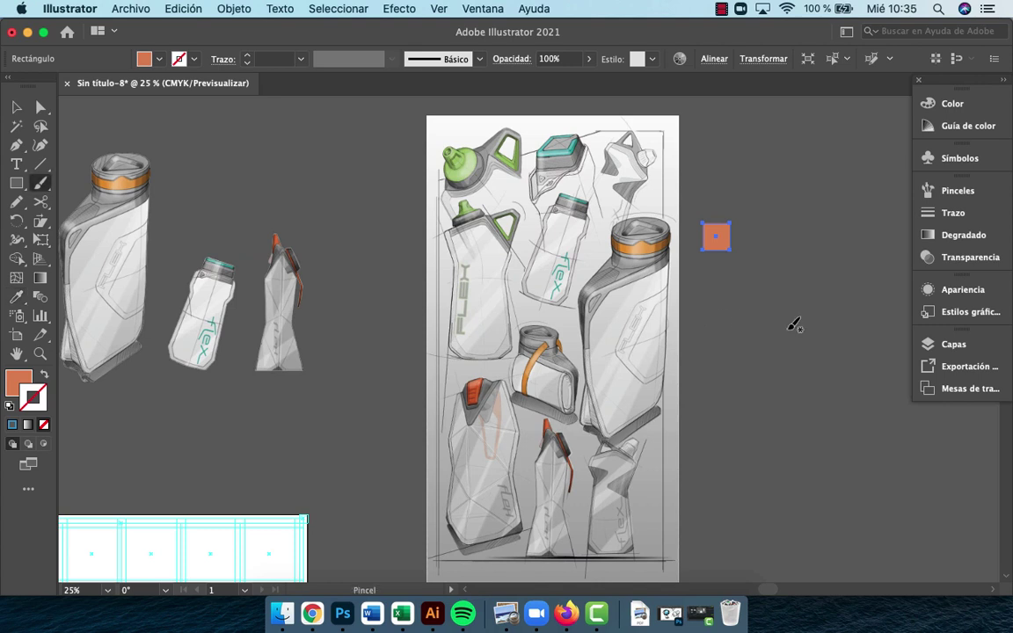
key("super+shift+a")
Duplicate the orange square just below it and fill the copy with the light green sampled from the spout of the upper bottle
key("v")
left_click_drag(717, 234, 718, 278)
left_click(796, 378)
left_click_drag(839, 365, 759, 308)
key("Delete")
left_click(718, 283)
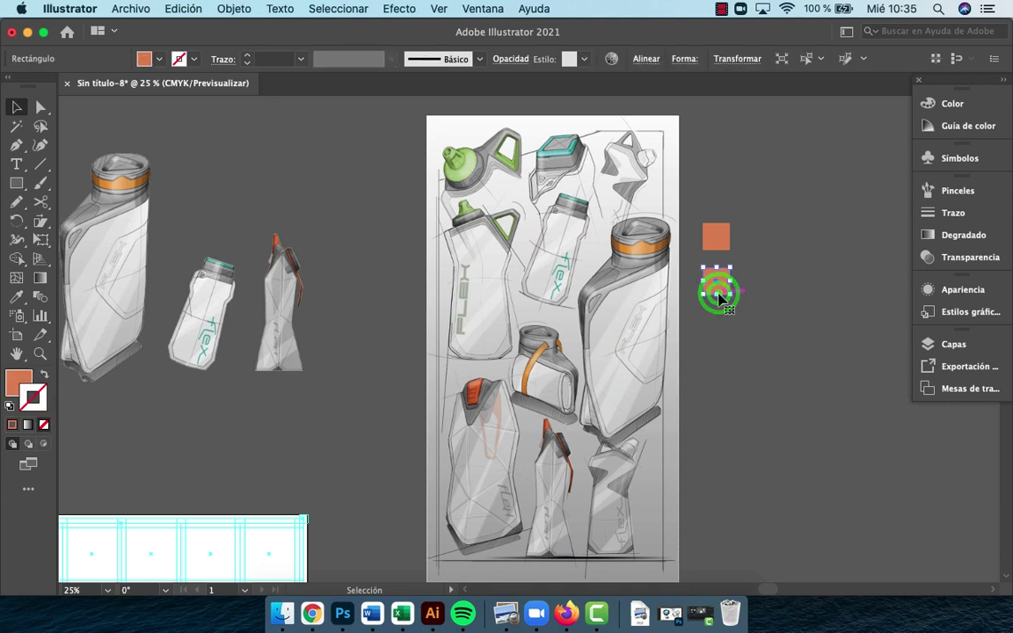
key("i")
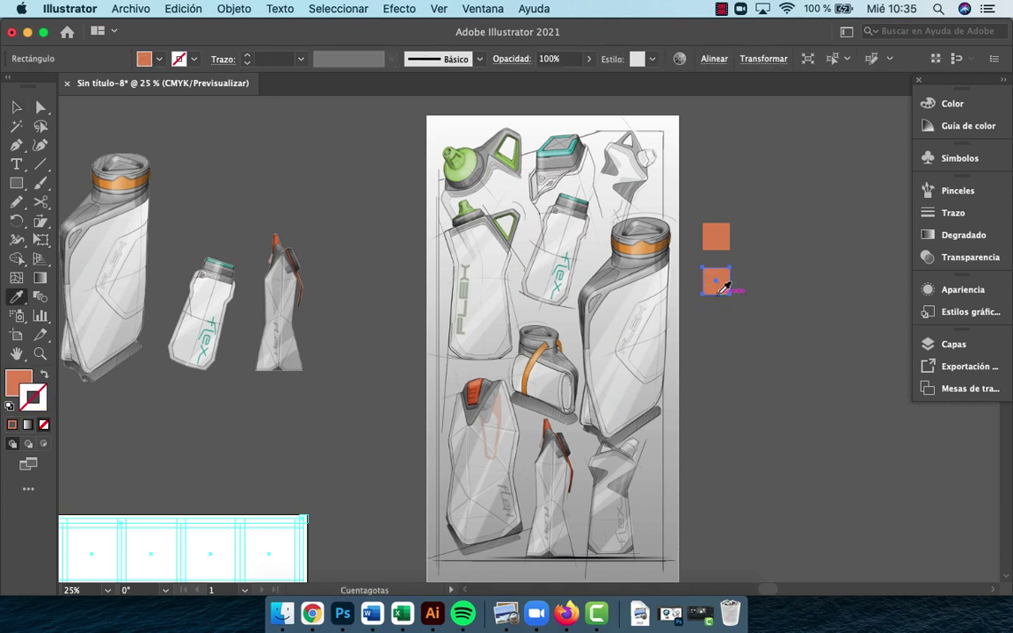
left_click(456, 169)
key("v")
left_click(739, 355)
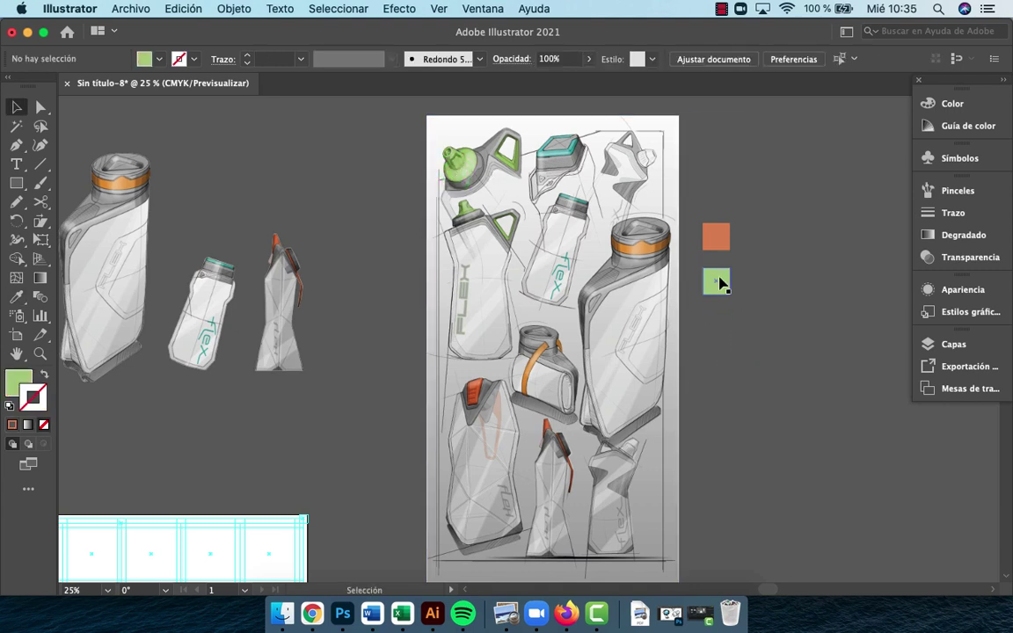
Duplicate the green square below it, fill the copy with the turquoise sampled from the square cap, and clear the selection
left_click_drag(720, 282, 723, 331)
key("i")
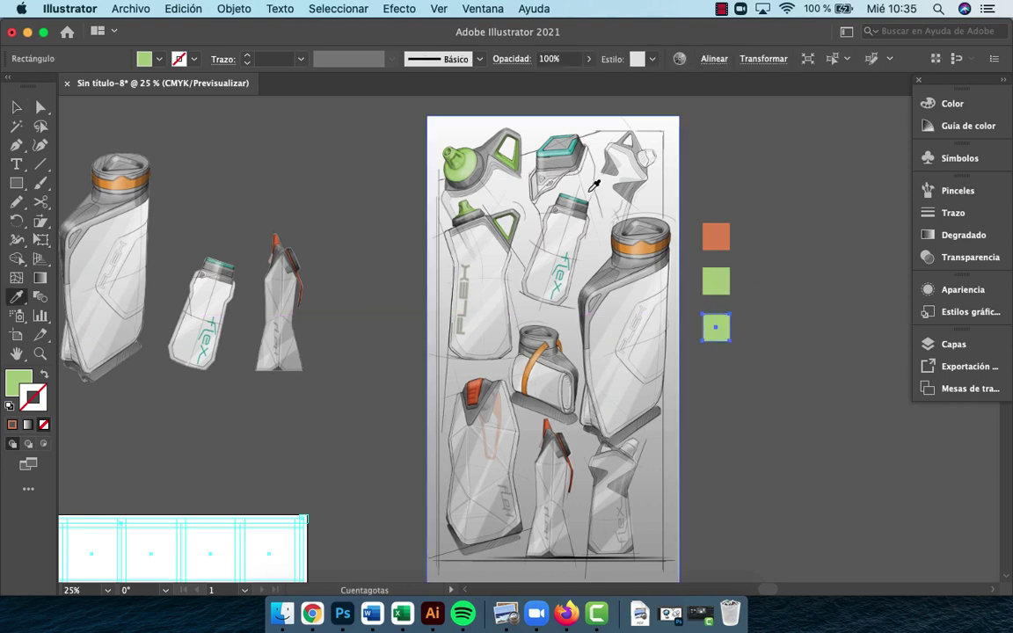
left_click(545, 146)
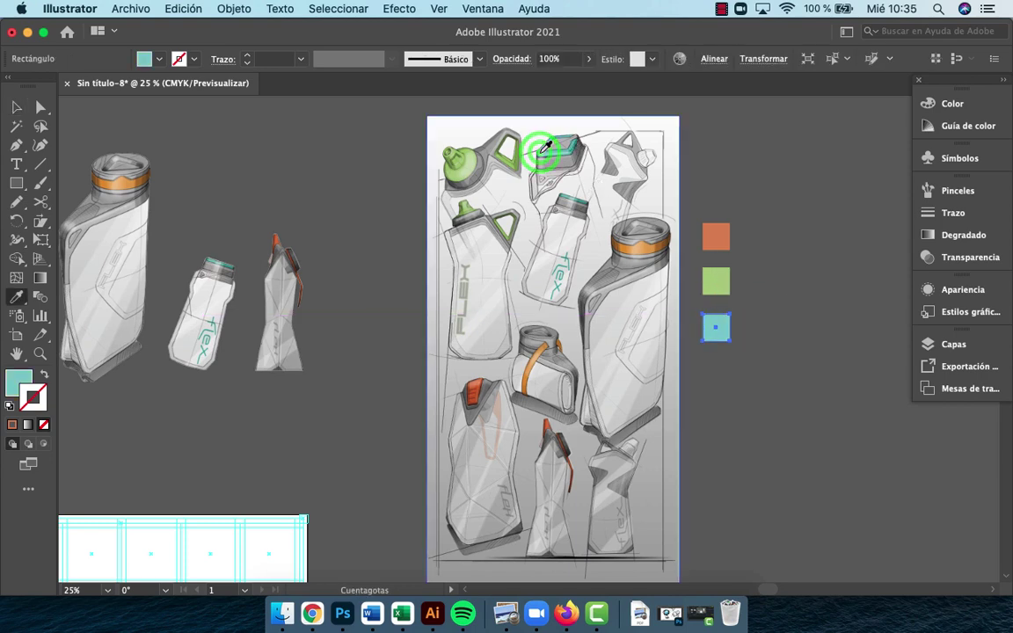
key("z")
left_click(678, 297)
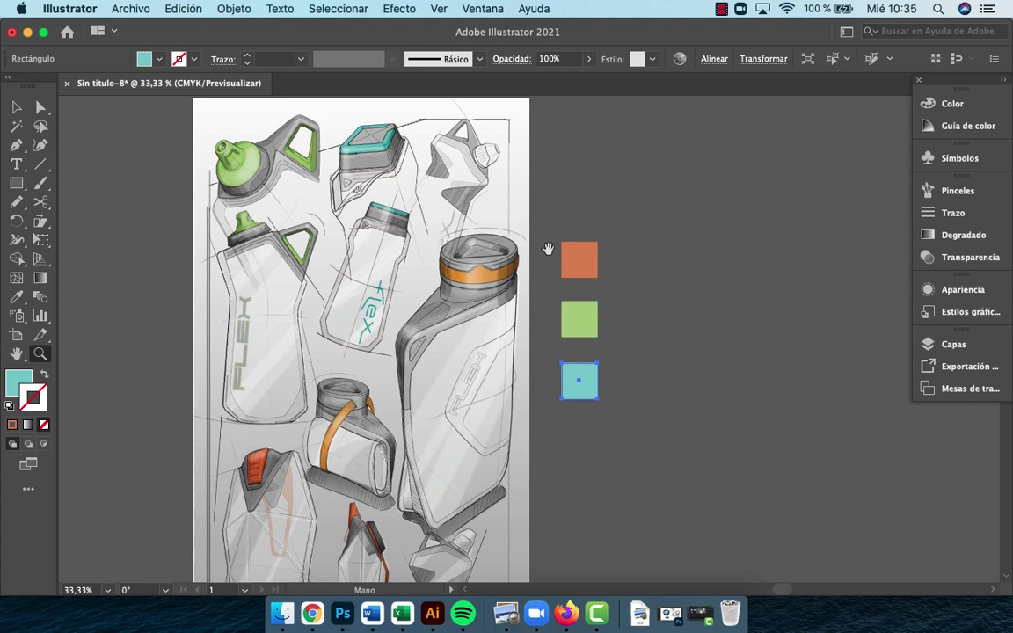
left_click_drag(546, 251, 701, 290)
key("v")
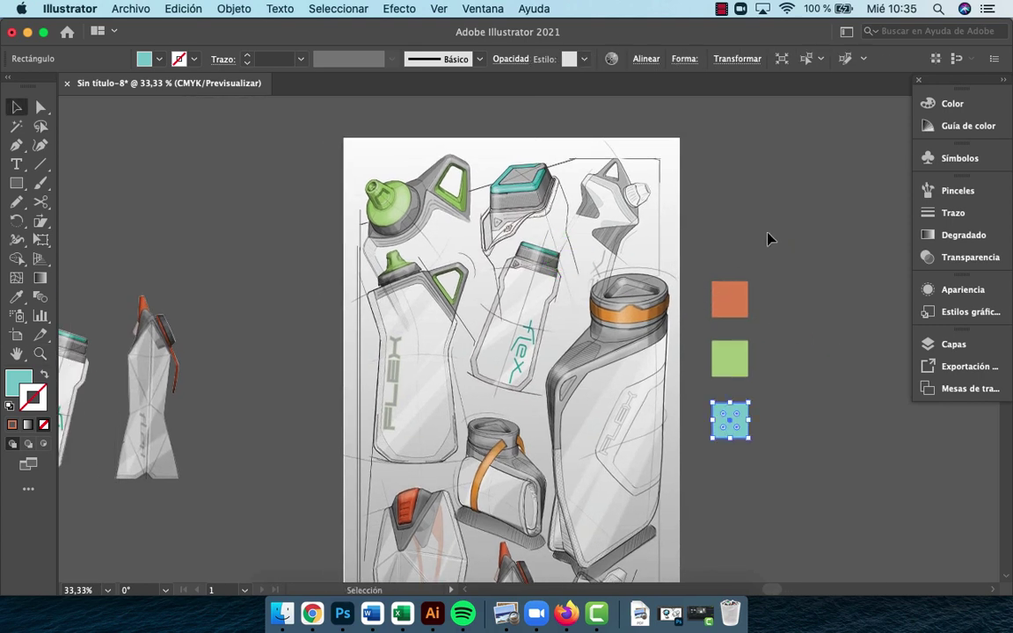
left_click(769, 240)
Refill the middle square with the stronger green sampled from the upper bottle's handle and clear the selection
left_click(726, 361)
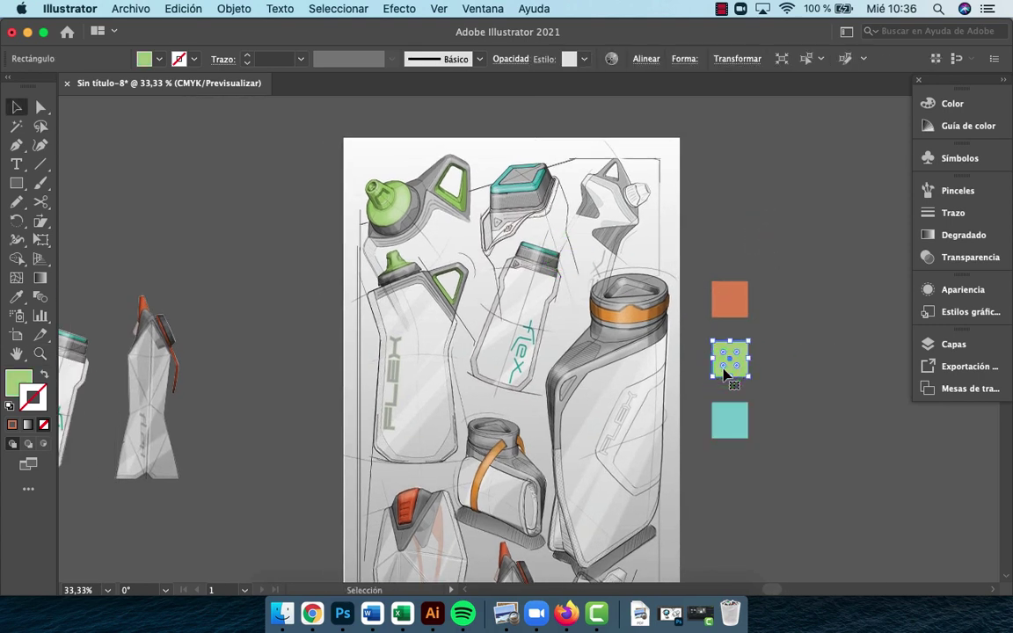
key("i")
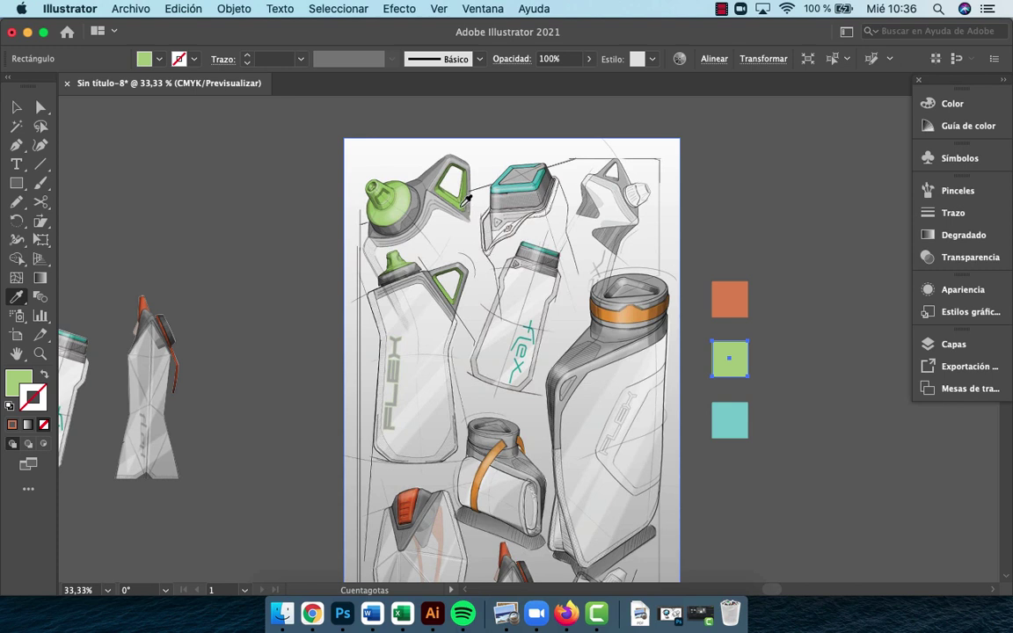
key("v")
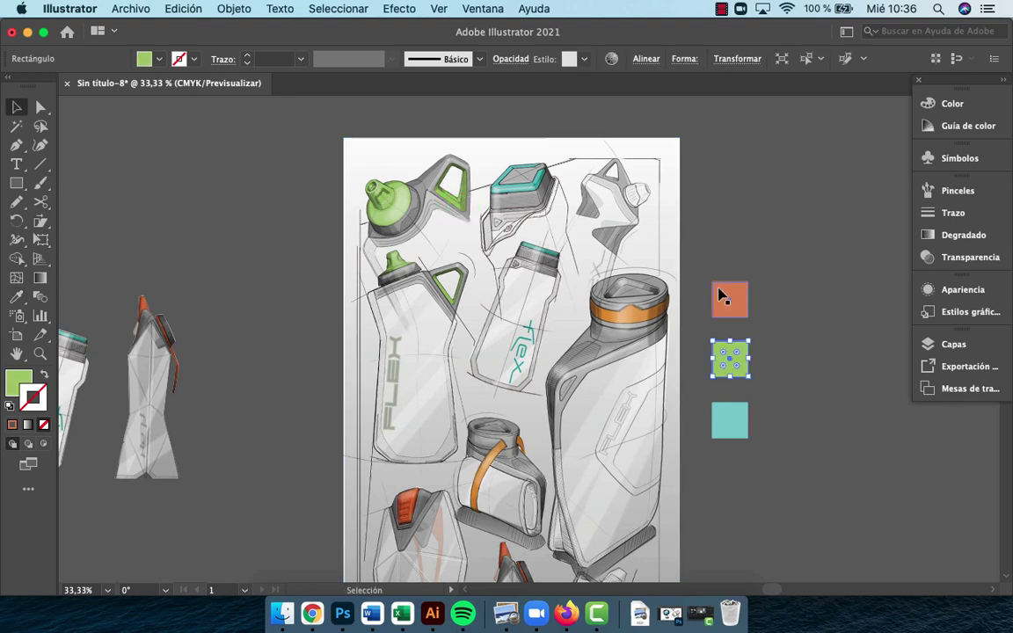
left_click(730, 300)
left_click(803, 443)
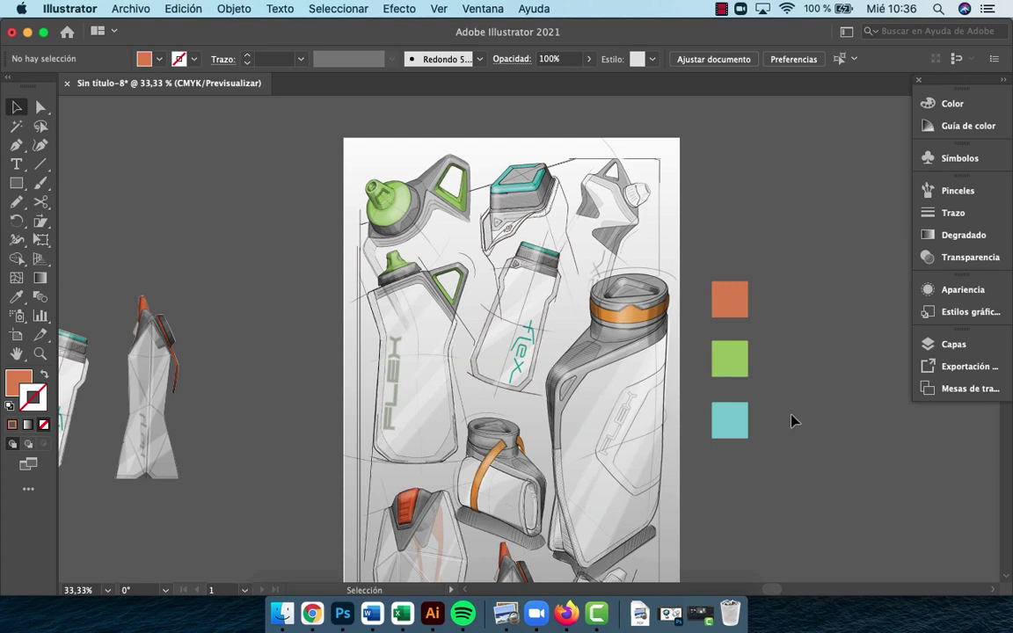
Stack the three colour squares edge to edge, with orange directly above green and turquoise directly below it
mouse_move(758, 419)
left_mouse_down()
mouse_move(794, 318)
mouse_move(811, 364)
mouse_move(794, 339)
left_mouse_up()
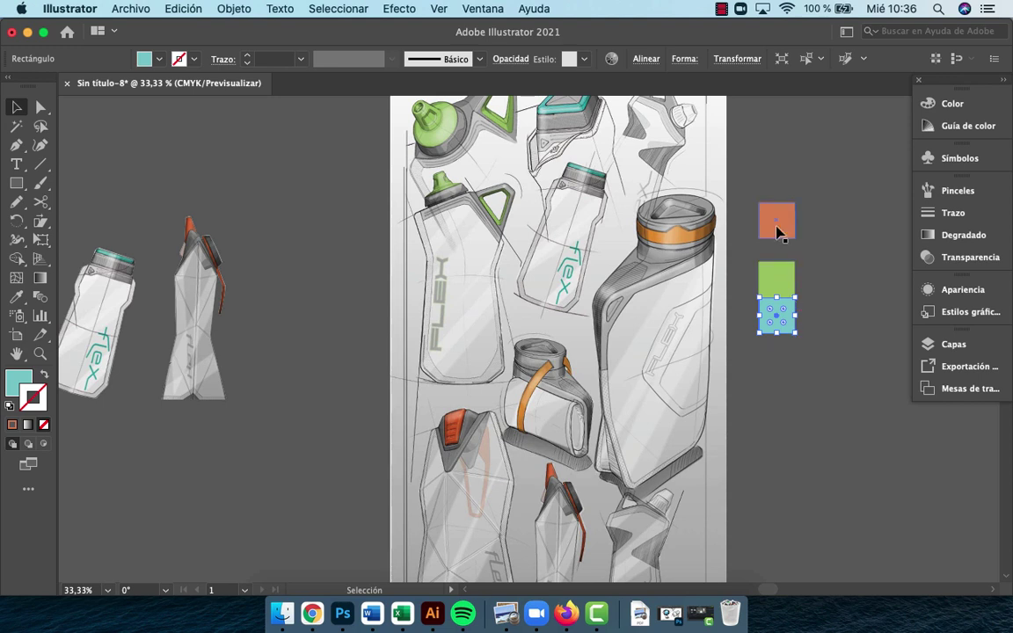
left_click_drag(780, 231, 779, 258)
key("super+z")
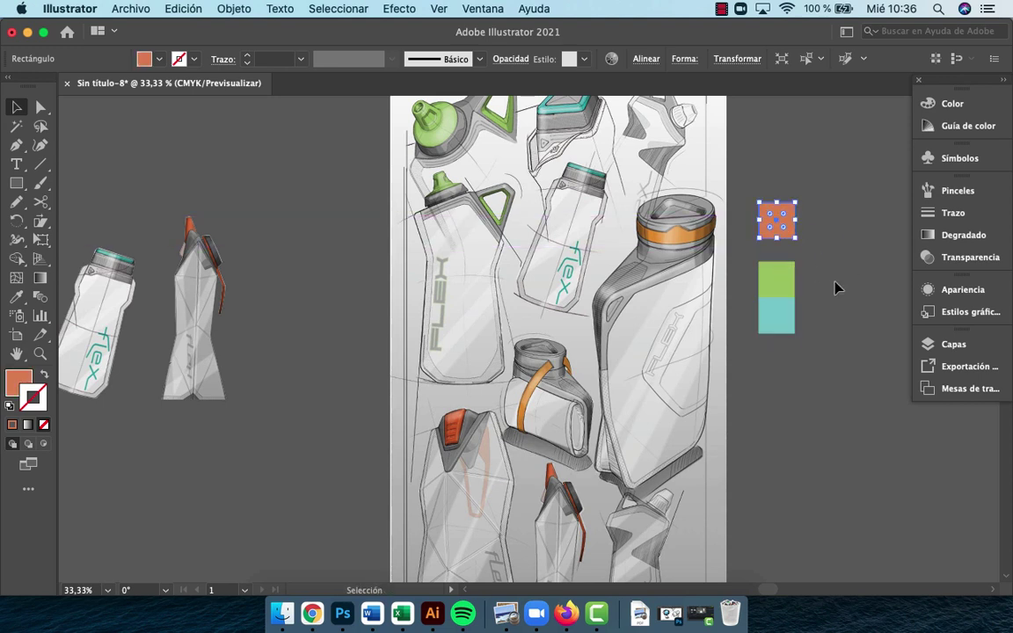
left_click(835, 282)
left_click_drag(770, 218, 769, 248)
left_click(830, 437)
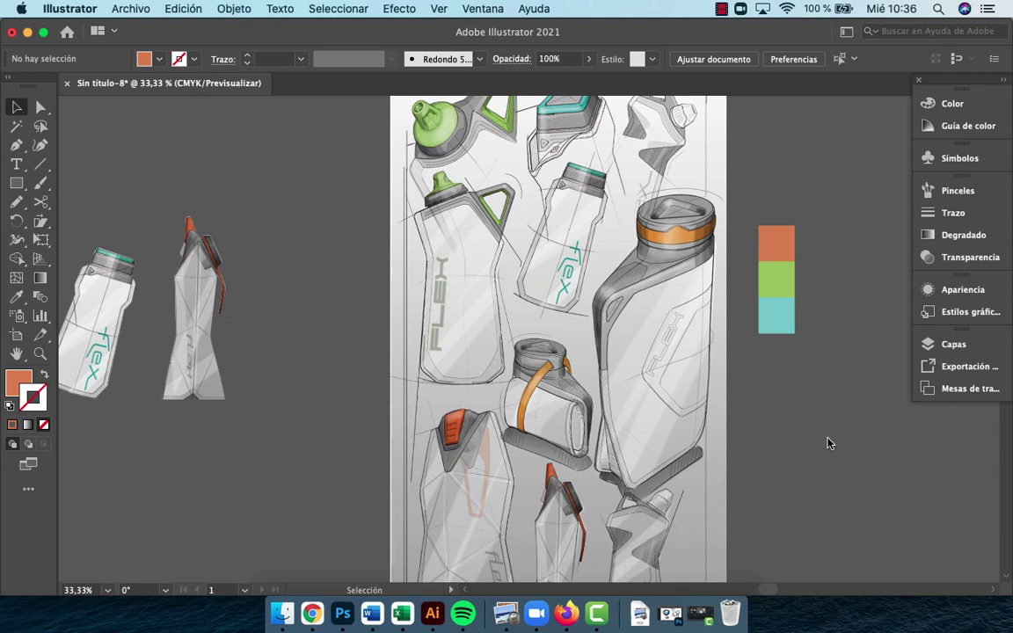
Make the orange the stroke colour and circle the large bottle's handle recess and orange neck band with the Paintbrush
key("b")
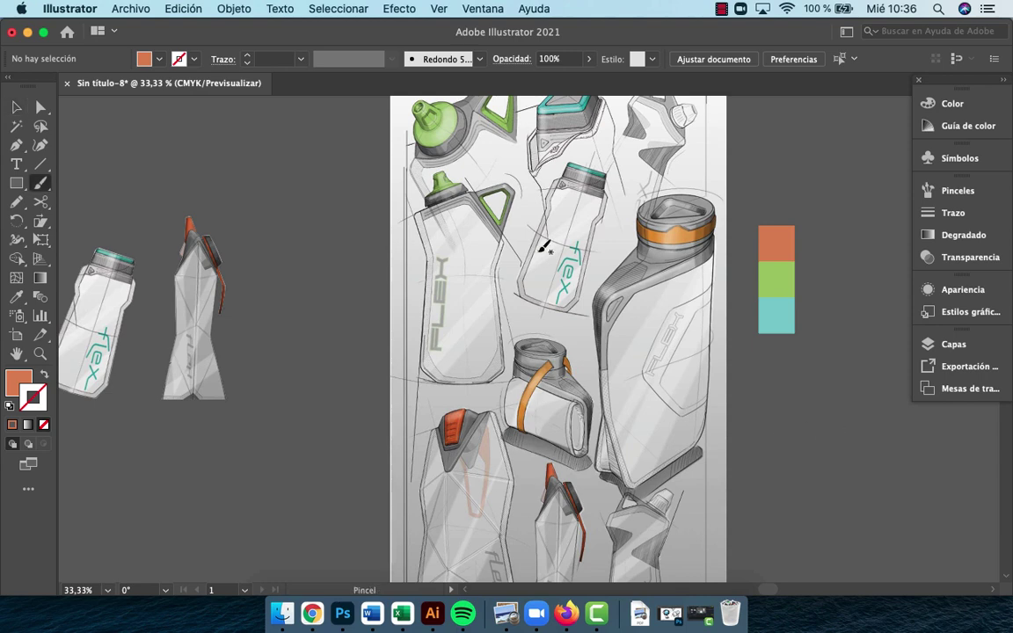
key("shift+x")
scroll(538, 290, "up", 5)
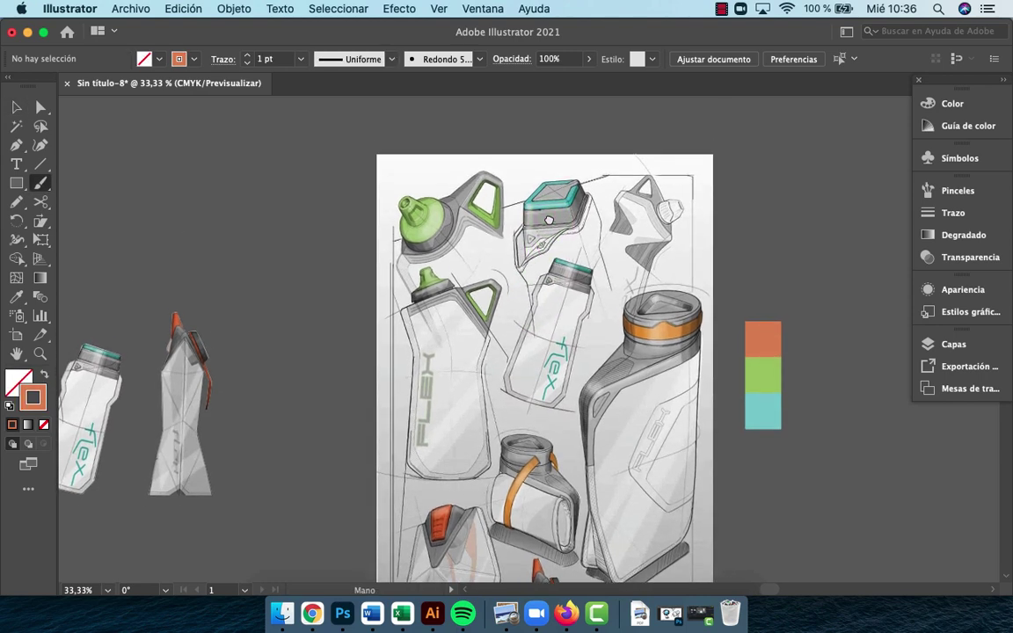
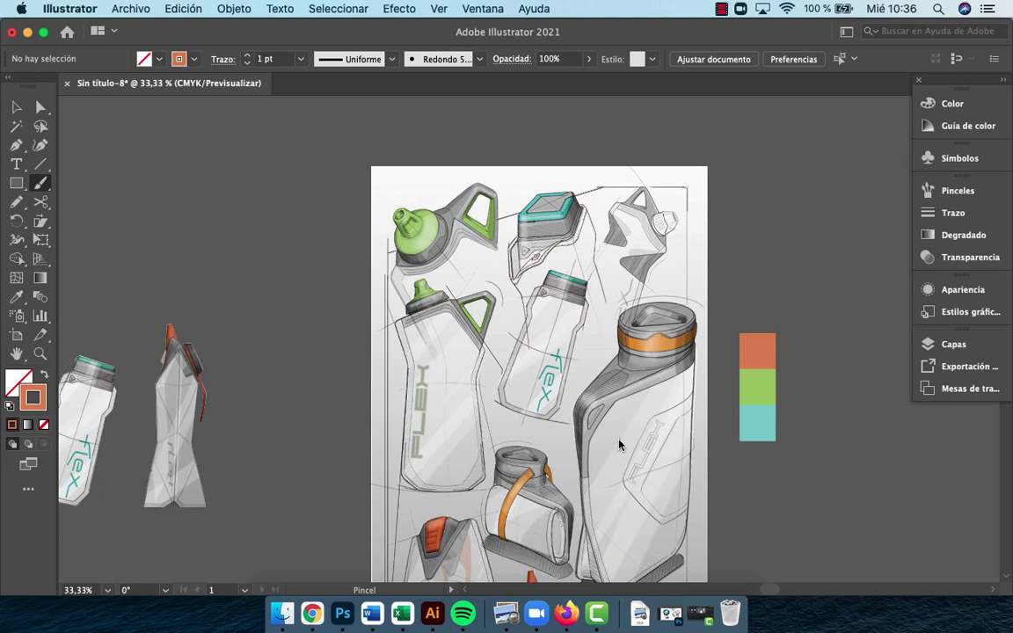
left_click_drag(619, 444, 565, 295)
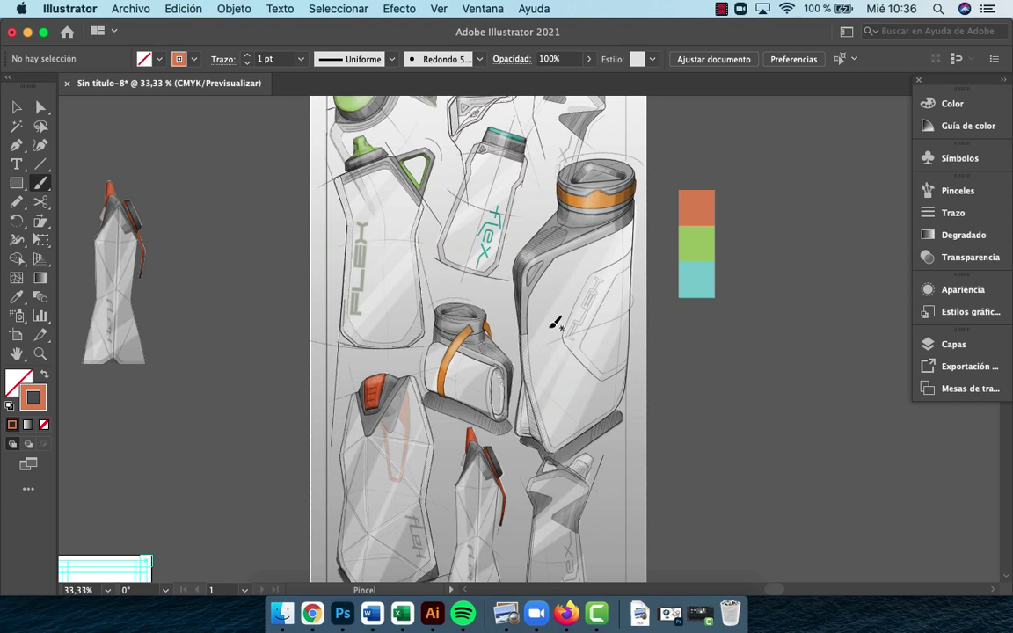
mouse_move(525, 374)
left_mouse_down()
mouse_move(499, 263)
mouse_move(522, 228)
mouse_move(568, 227)
mouse_move(581, 261)
mouse_move(541, 350)
left_mouse_up()
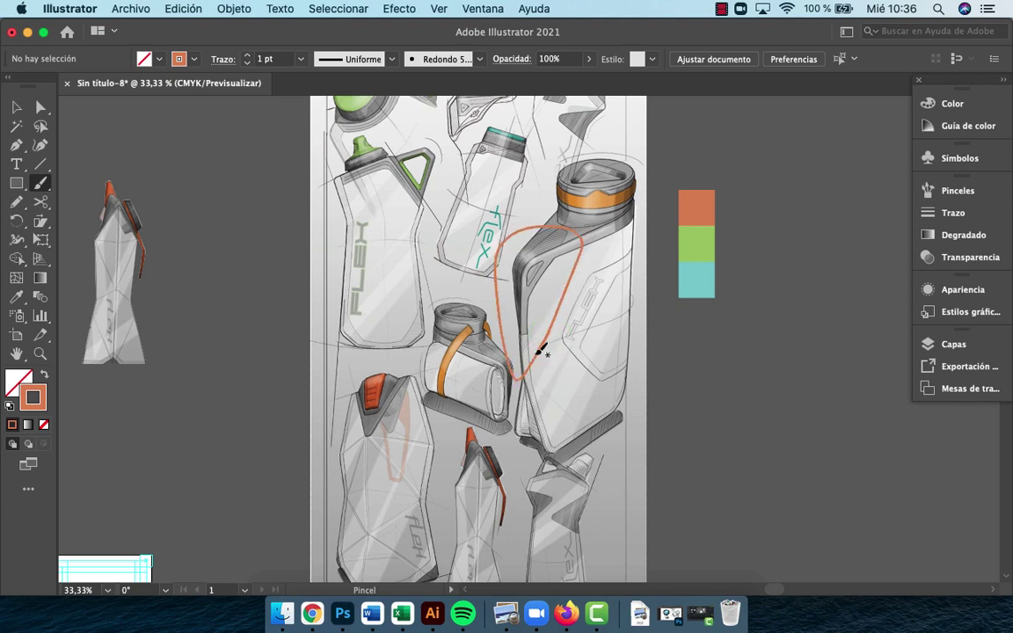
mouse_move(626, 212)
left_mouse_down()
mouse_move(548, 210)
mouse_move(572, 176)
left_mouse_up()
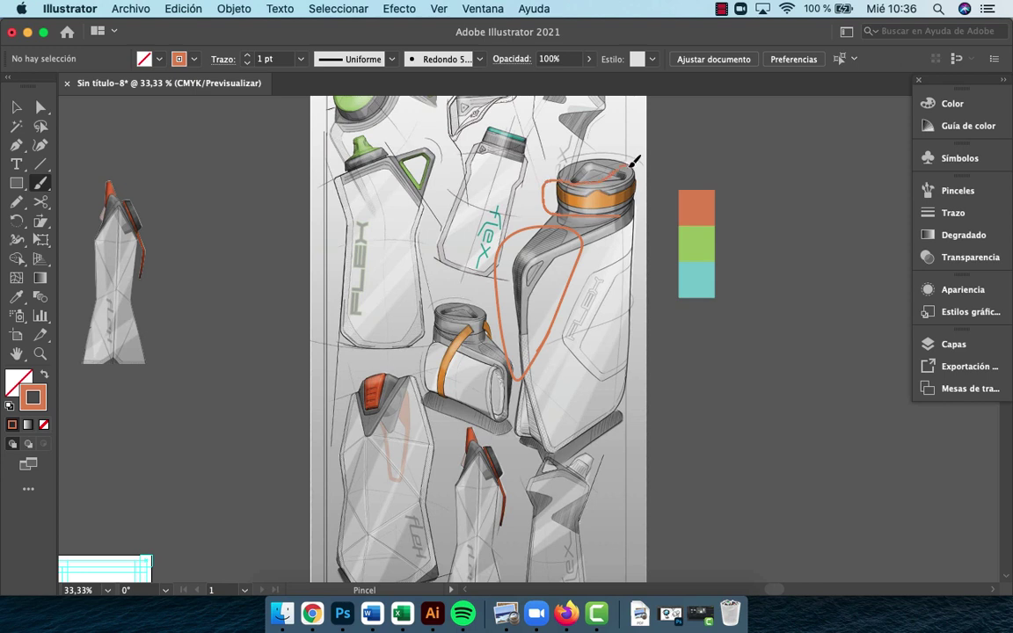
Brush orange loops around the dark facets of the lower-right bottle and around the red-capped faceted bottle's cap and right-hand edge
left_click_drag(572, 309, 587, 191)
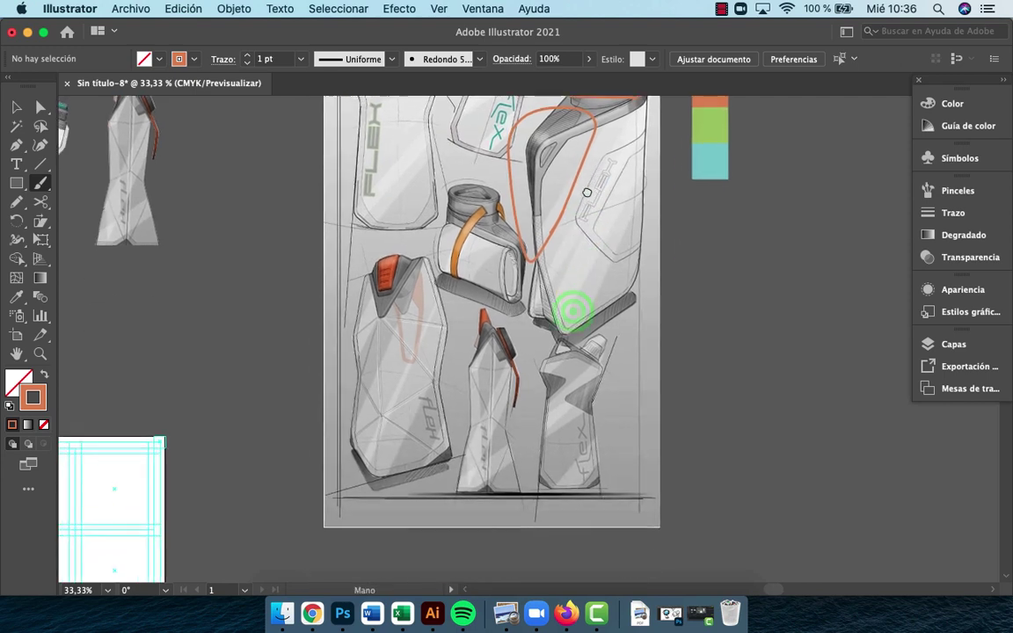
mouse_move(602, 431)
left_mouse_down()
mouse_move(563, 397)
mouse_move(620, 359)
mouse_move(606, 422)
left_mouse_up()
left_click(538, 406)
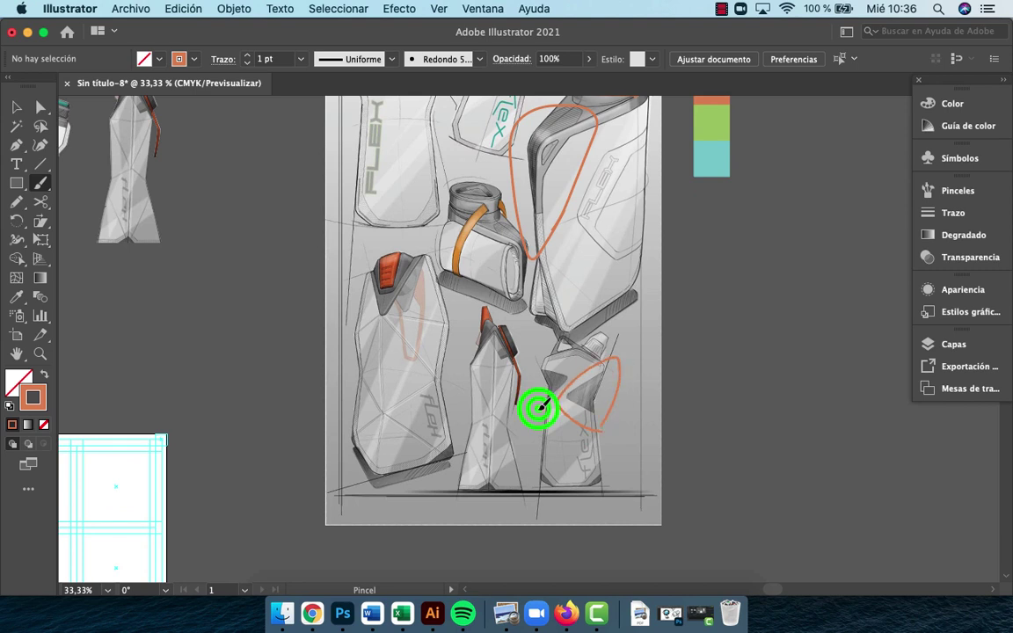
mouse_move(538, 406)
left_mouse_down()
mouse_move(535, 357)
mouse_move(581, 381)
mouse_move(533, 415)
left_mouse_up()
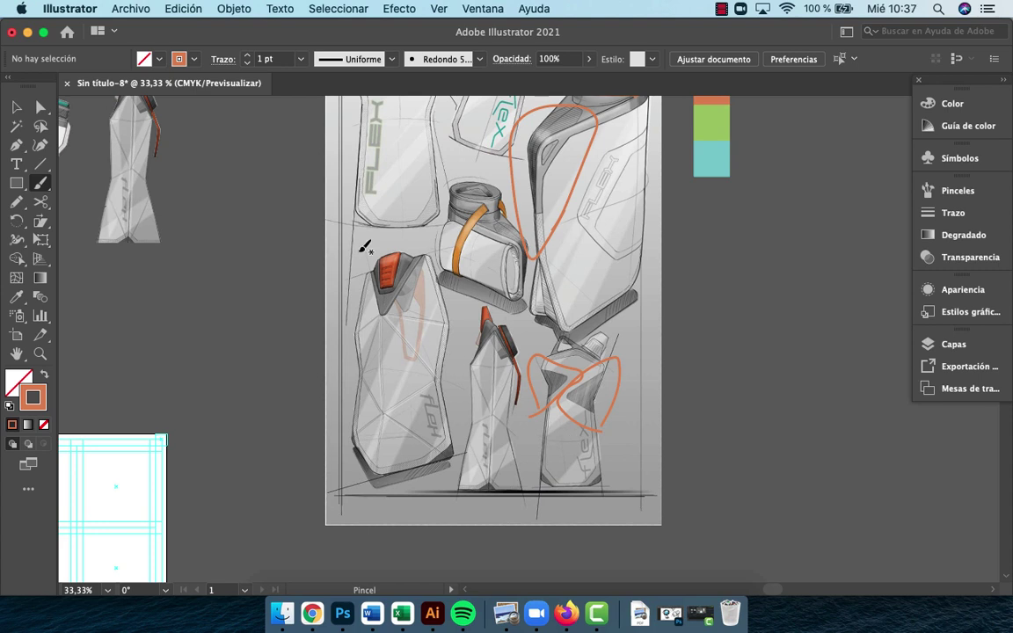
mouse_move(359, 253)
left_mouse_down()
mouse_move(382, 323)
mouse_move(397, 319)
mouse_move(437, 257)
mouse_move(423, 248)
mouse_move(359, 255)
left_mouse_up()
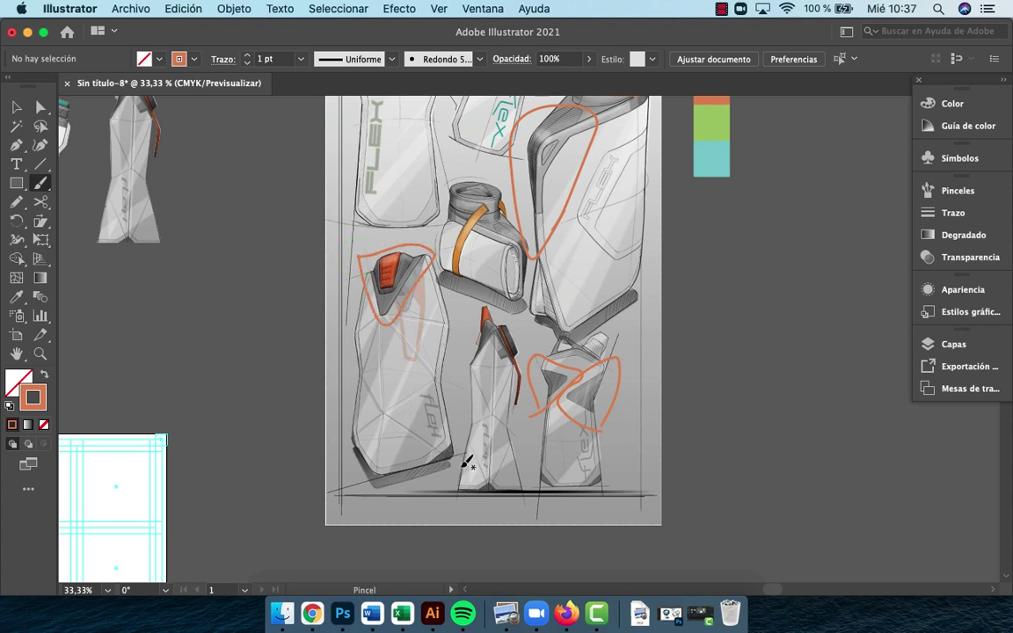
mouse_move(452, 467)
left_mouse_down()
mouse_move(426, 379)
mouse_move(435, 269)
mouse_move(456, 313)
mouse_move(455, 473)
left_mouse_up()
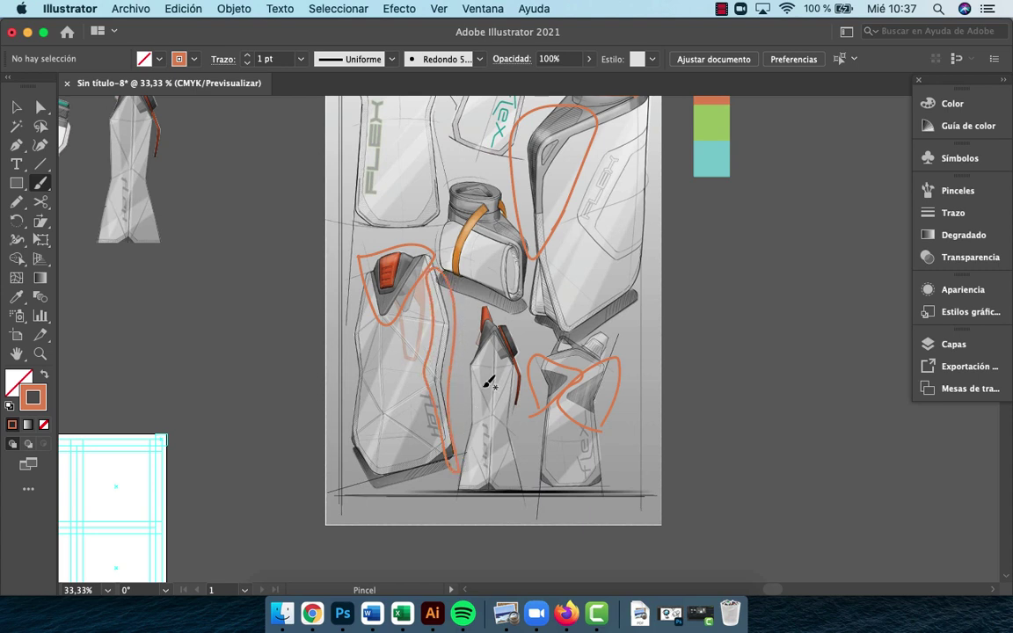
Brush orange loops around the two dark facets of the partial grey bottle in the sketch's upper right
left_click_drag(495, 318, 526, 437)
left_click_drag(486, 291, 552, 370)
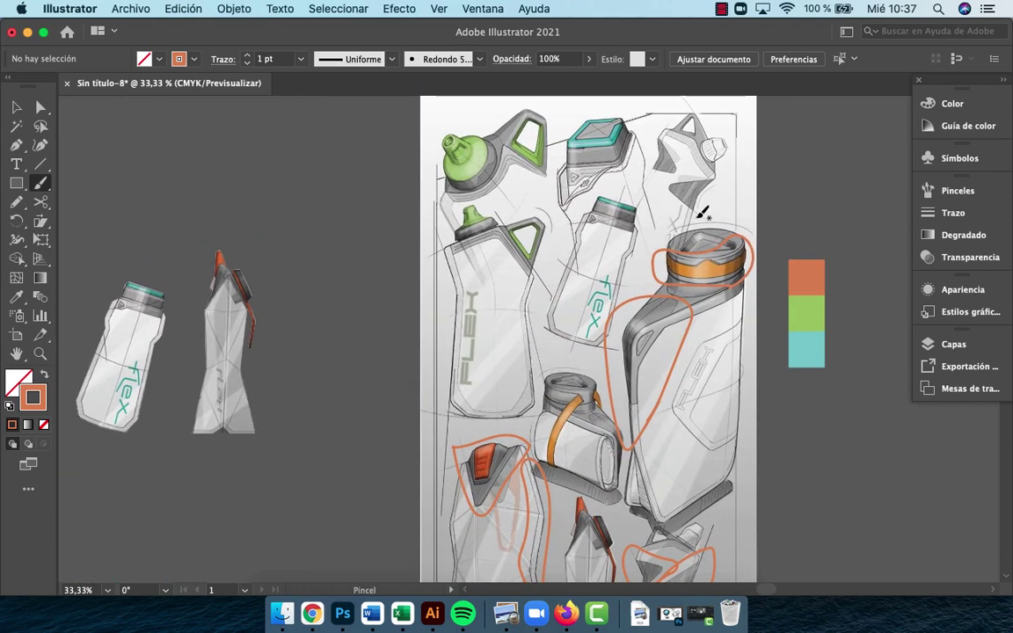
mouse_move(693, 217)
left_mouse_down()
mouse_move(654, 178)
mouse_move(711, 195)
left_mouse_up()
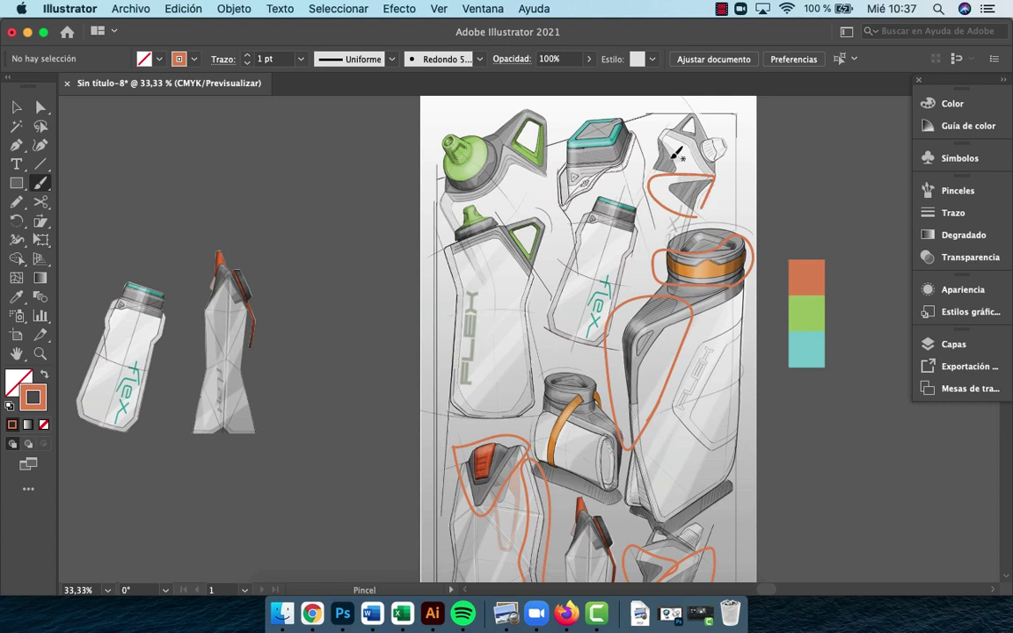
mouse_move(644, 153)
left_mouse_down()
mouse_move(648, 137)
mouse_move(701, 152)
mouse_move(658, 176)
mouse_move(677, 191)
left_mouse_up()
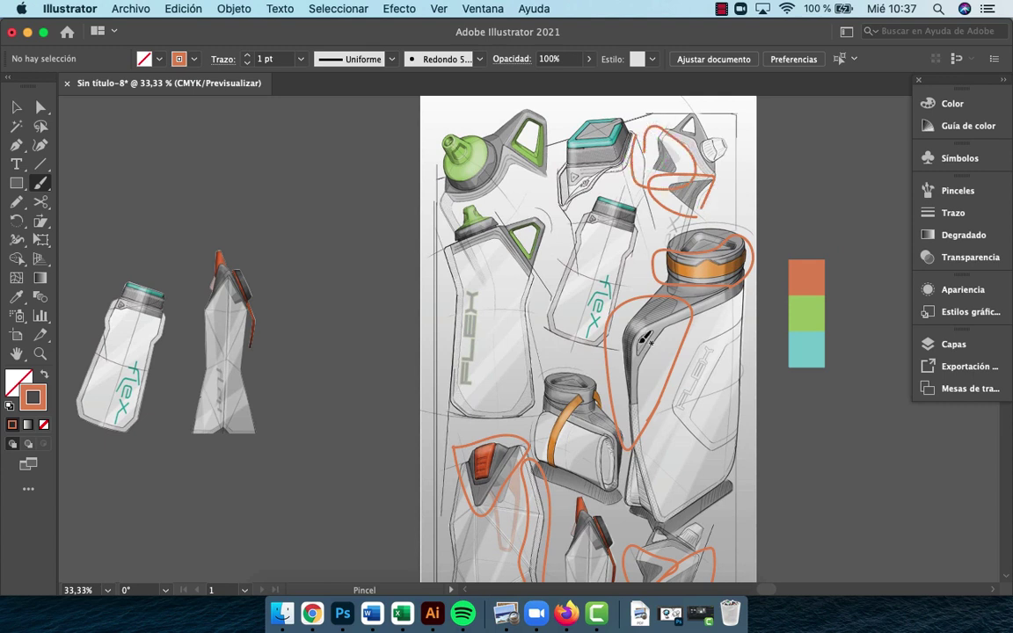
mouse_move(518, 452)
left_mouse_down()
mouse_move(570, 217)
mouse_move(596, 187)
left_mouse_up()
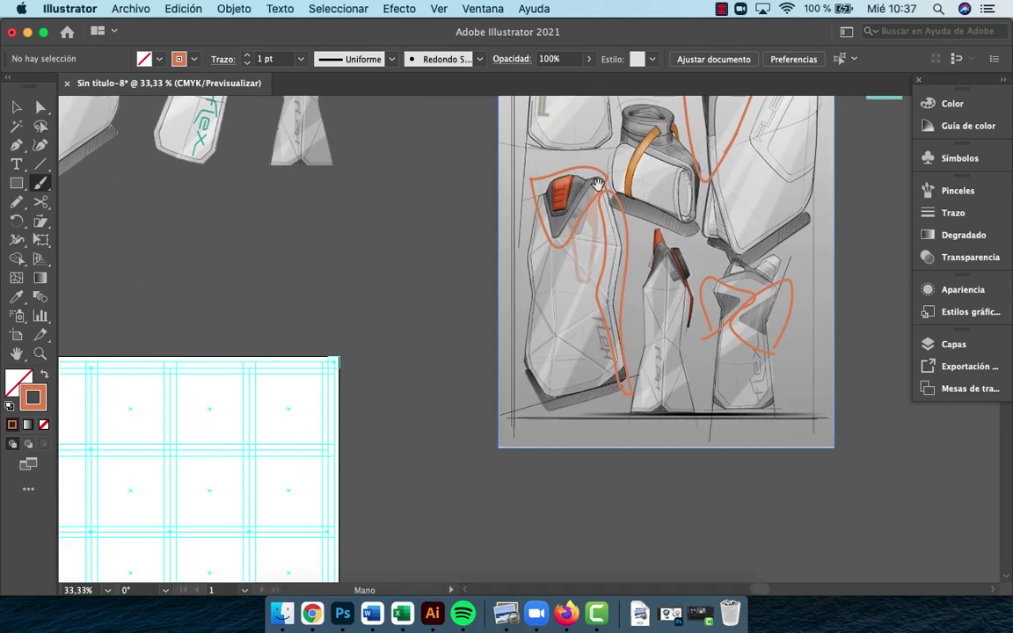
Undo all the orange brush loops drawn around the bottle details across the FLEX sketch
mouse_move(495, 343)
left_mouse_down()
mouse_move(649, 256)
mouse_move(615, 165)
mouse_move(681, 212)
mouse_move(655, 229)
mouse_move(728, 240)
mouse_move(601, 266)
left_mouse_up()
right_click(630, 219)
left_click(586, 300)
scroll(587, 301, "right", 3)
scroll(586, 301, "up", 2)
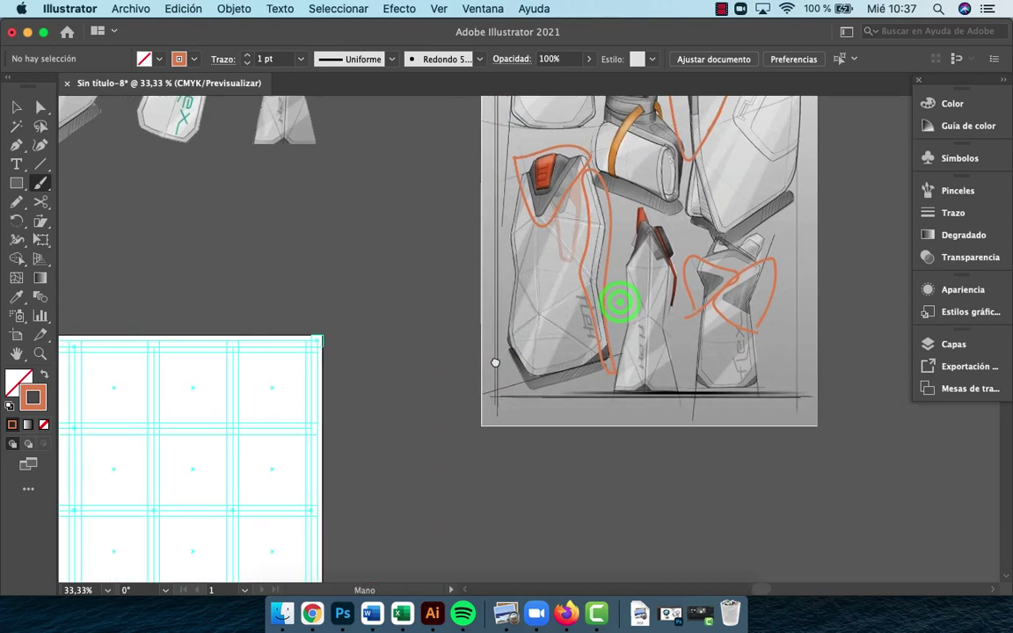
key("v")
mouse_move(780, 355)
left_mouse_down()
mouse_move(672, 241)
mouse_move(634, 423)
left_mouse_up()
key("super+z")
key("super+shift+a")
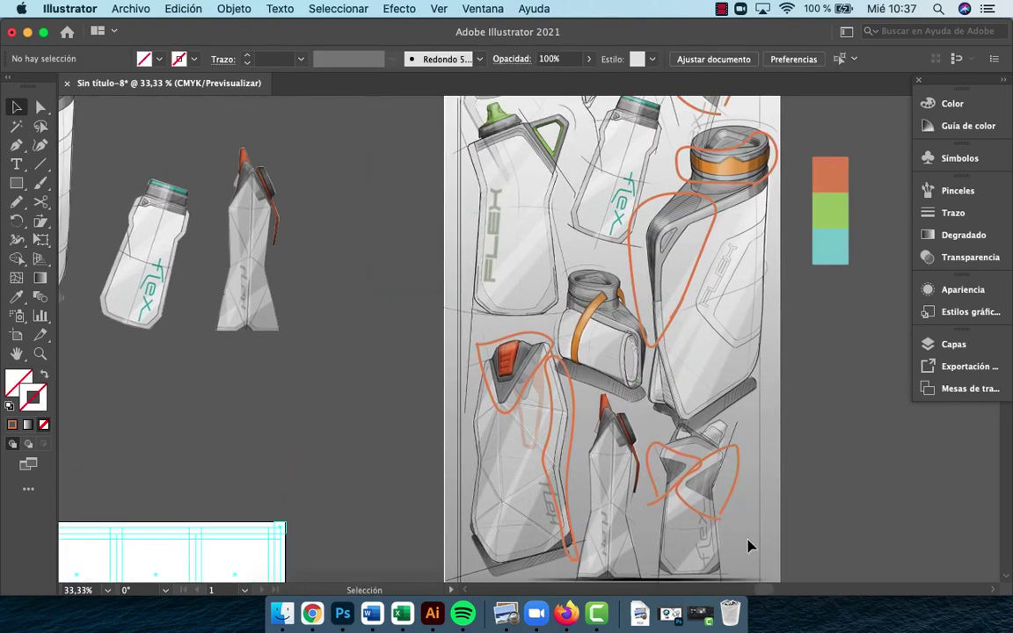
key("super+z")
key("super+z")
key("super+z")
key("super+z")
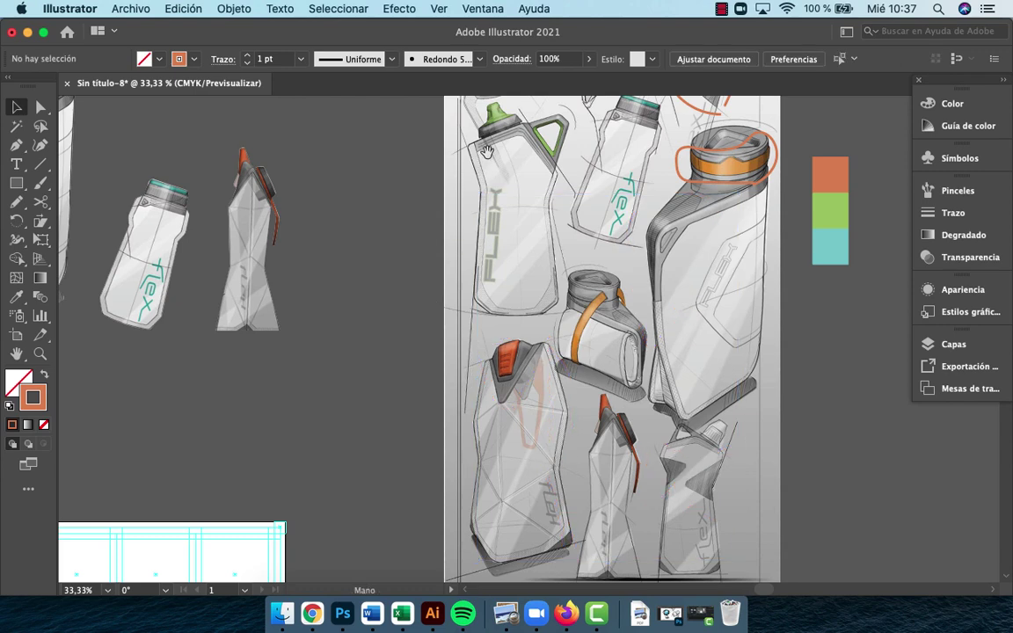
left_click_drag(486, 151, 474, 257)
left_click(666, 309)
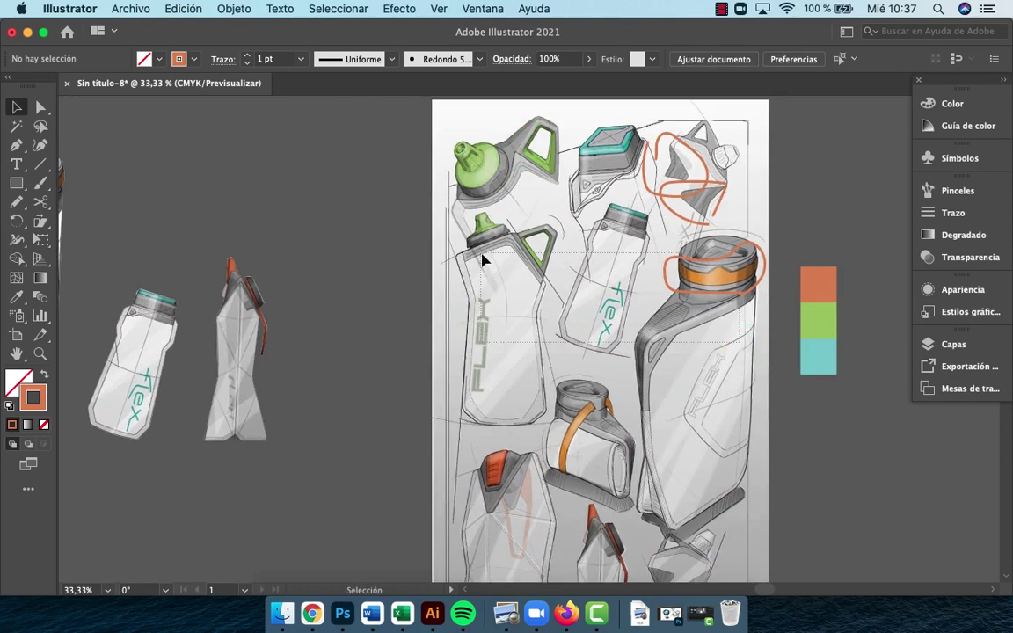
key("super+z")
key("super+z")
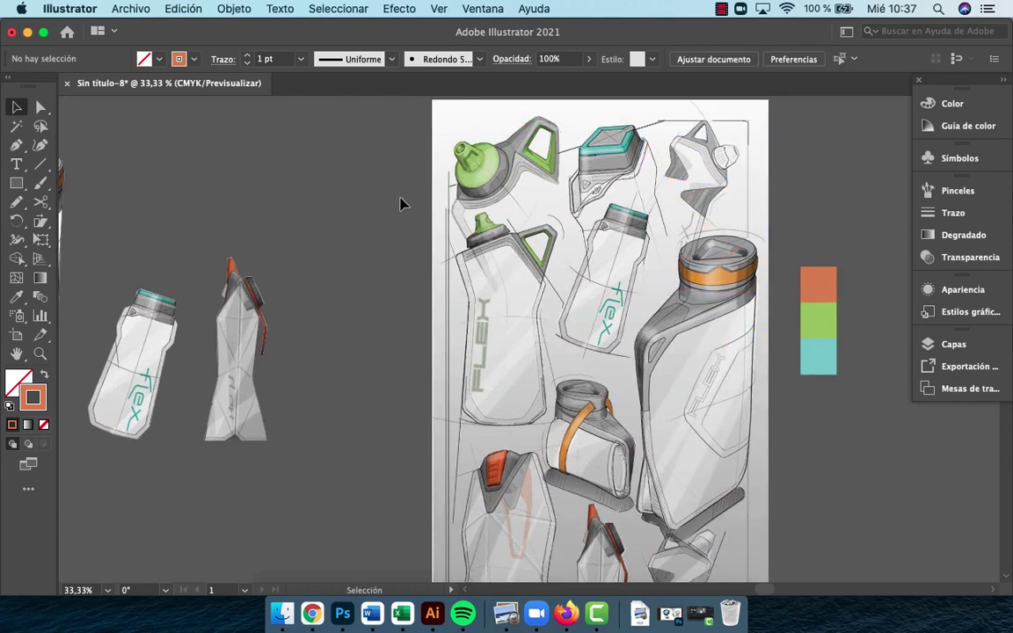
Trace the right-hand edge of the green-capped FLEX bottle with the Pen tool, from the handle's base down to the bottom corner
key("z")
left_click(492, 259)
left_click(484, 280)
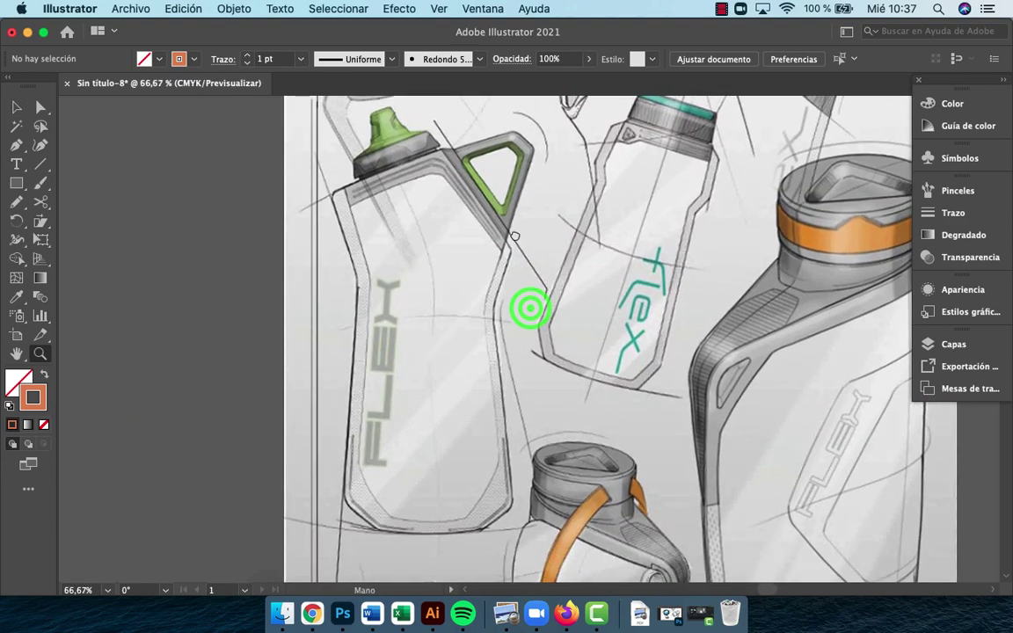
key("p")
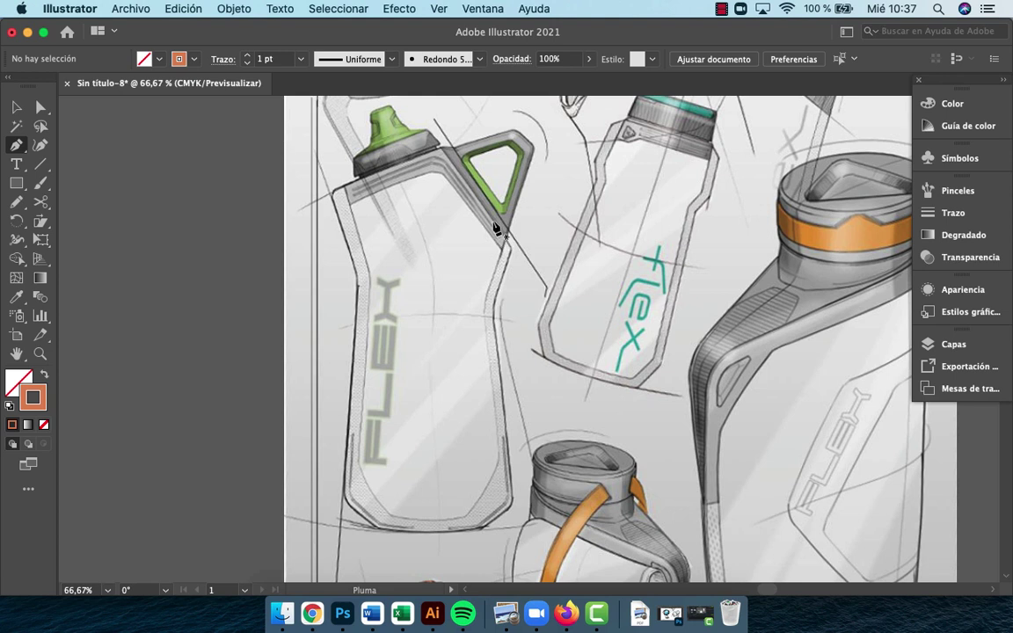
left_click(494, 223)
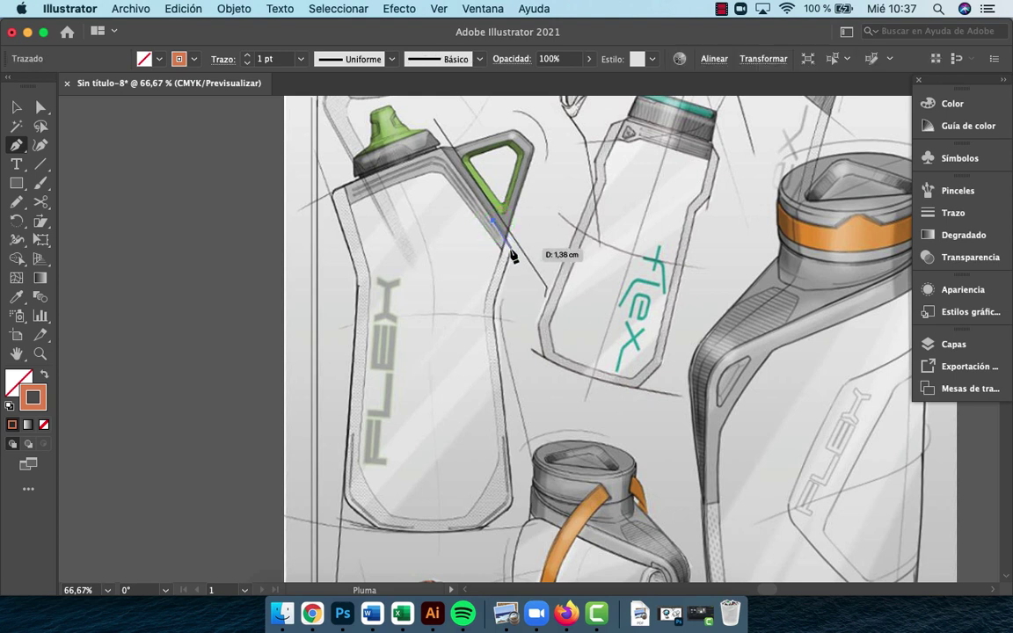
left_click(510, 252)
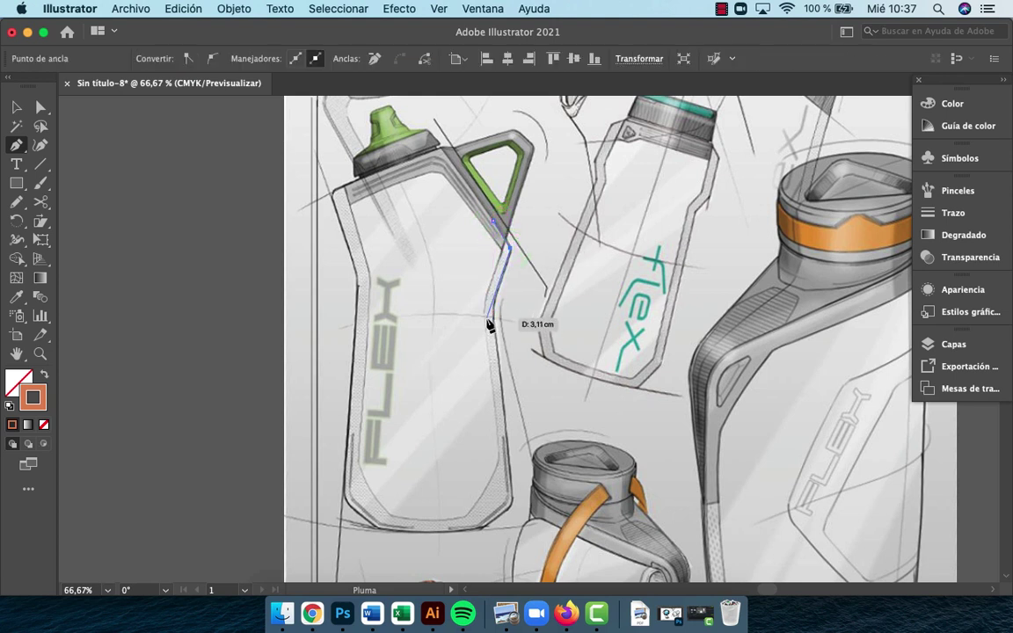
left_click(488, 320)
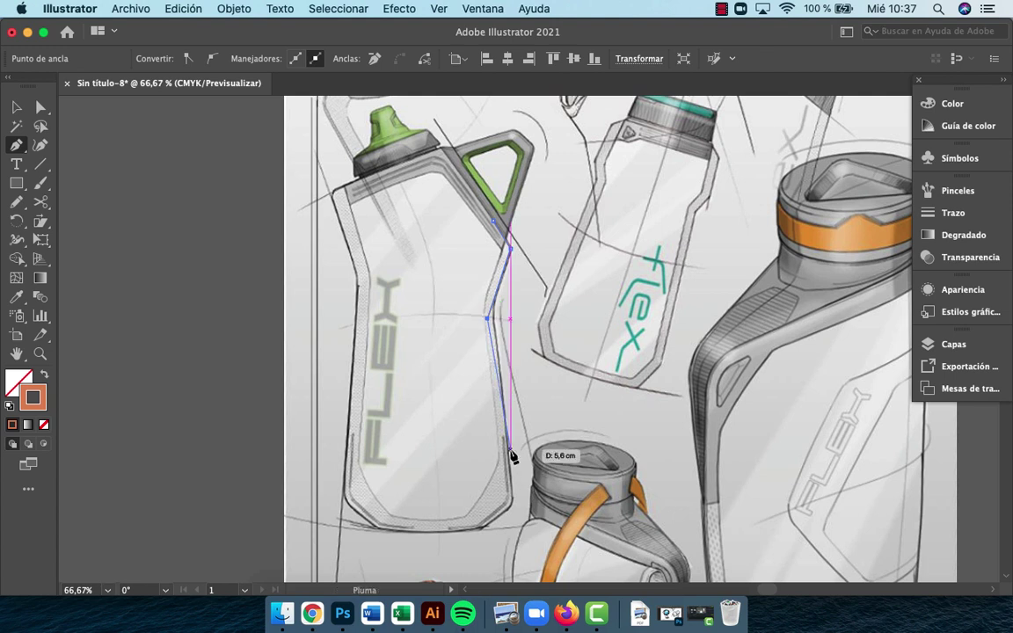
key("super+z")
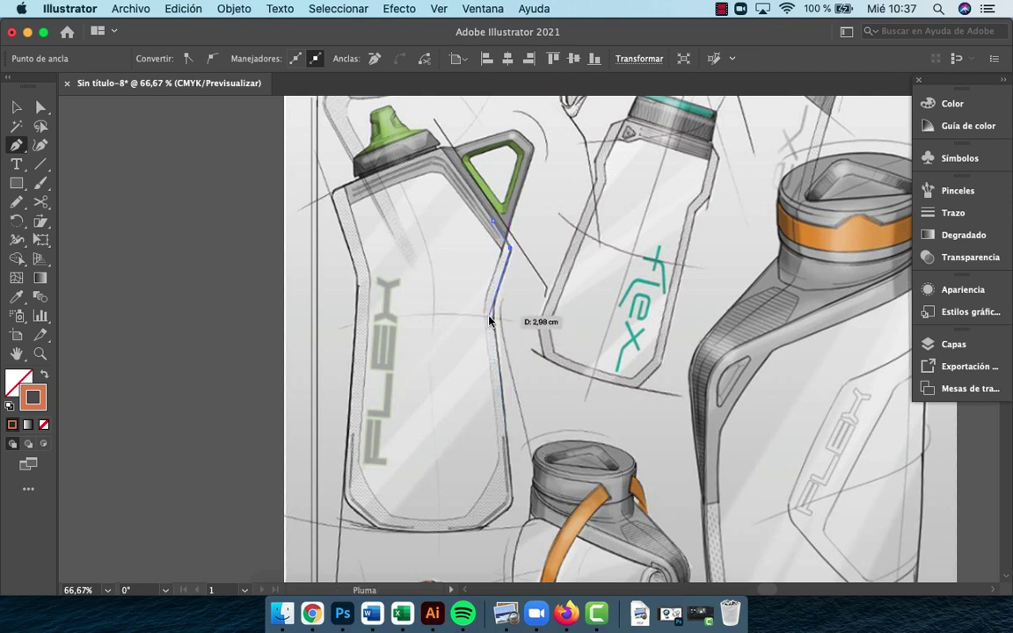
left_click(490, 319)
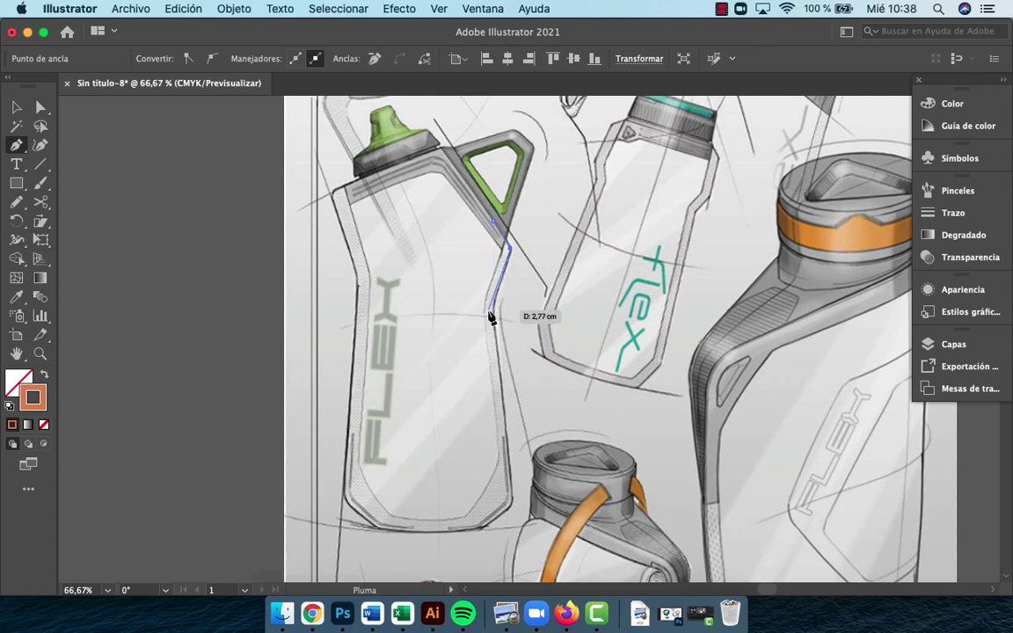
left_click(492, 314)
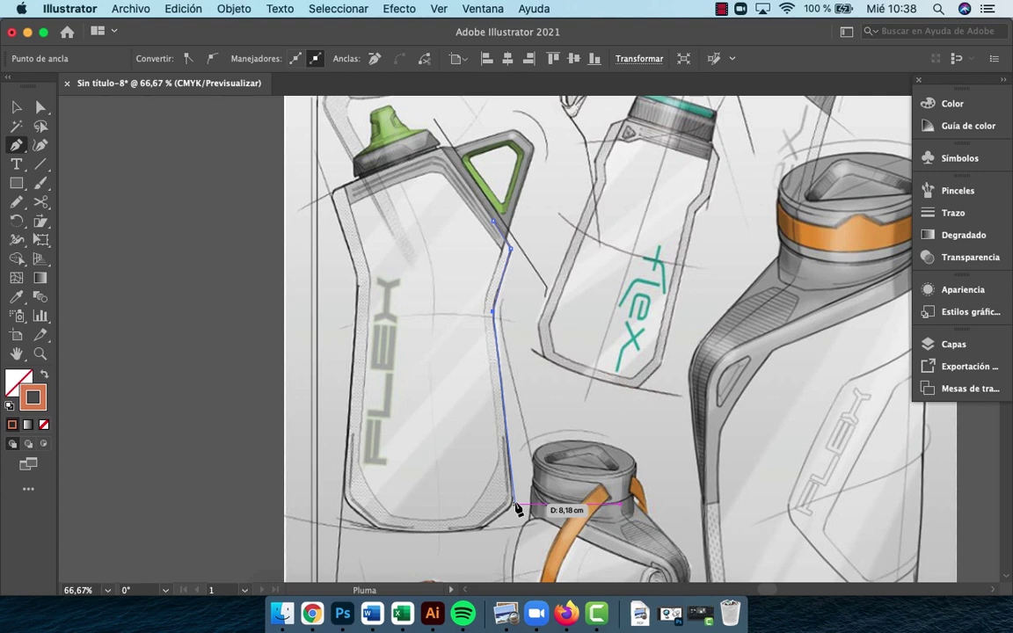
left_click(515, 506)
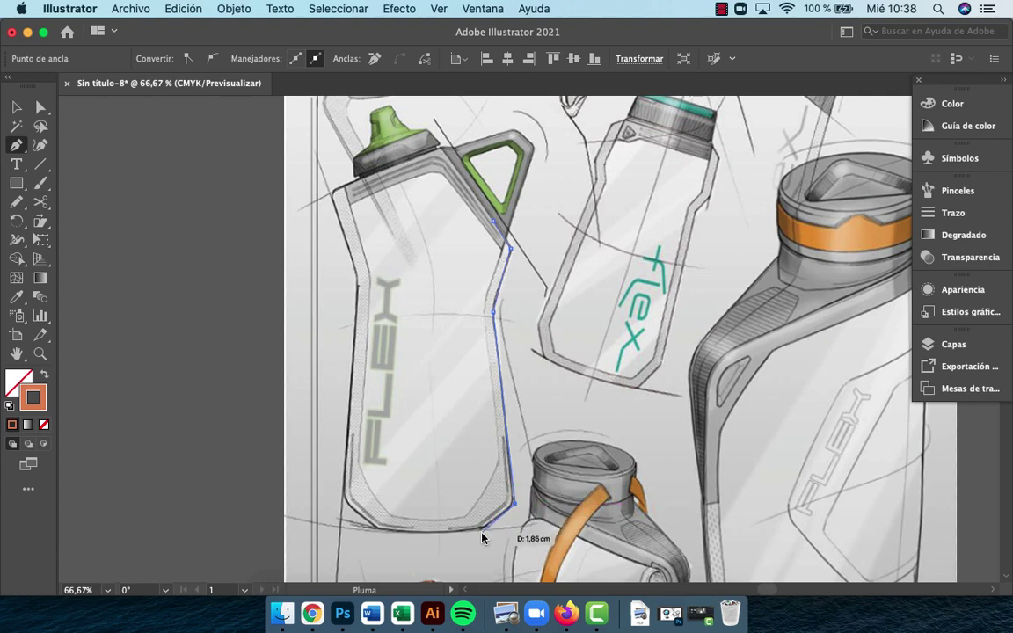
left_click(482, 531)
Move the traced bottle contour from the sketch onto the gridded artboard
key("z")
left_click(557, 445, "alt")
left_click(556, 445, "alt")
left_click(556, 445, "alt")
left_click_drag(557, 444, 770, 460)
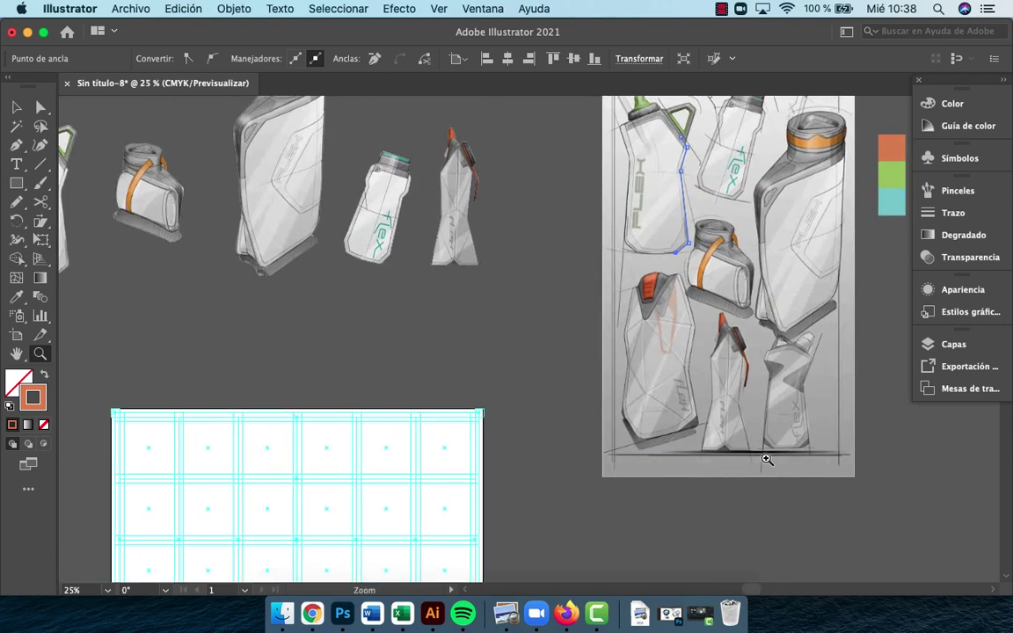
key("v")
left_click(665, 421)
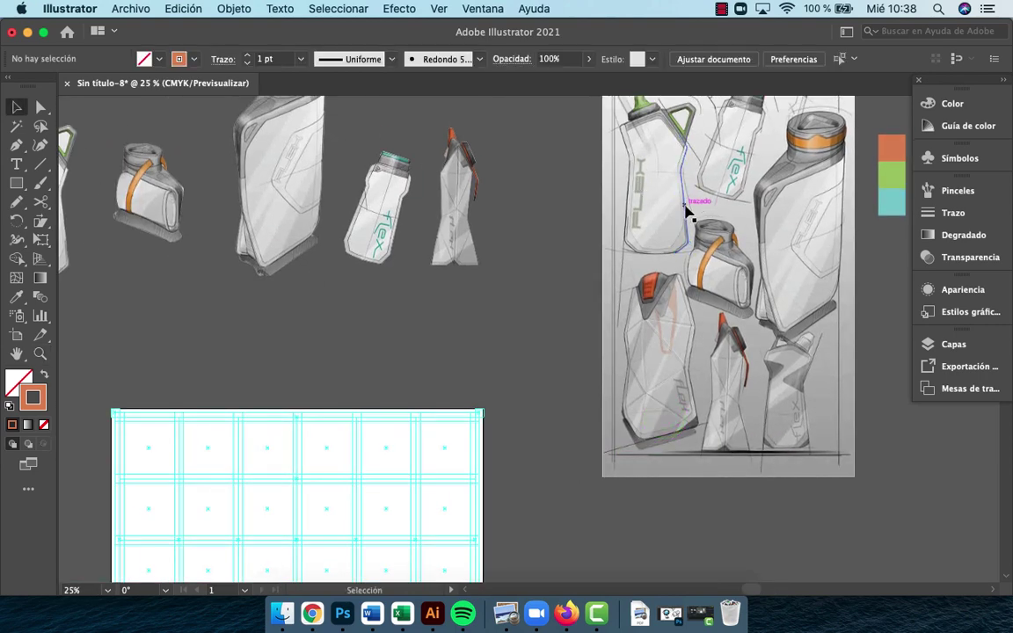
mouse_move(688, 214)
left_mouse_down()
mouse_move(356, 488)
mouse_move(470, 318)
left_mouse_up()
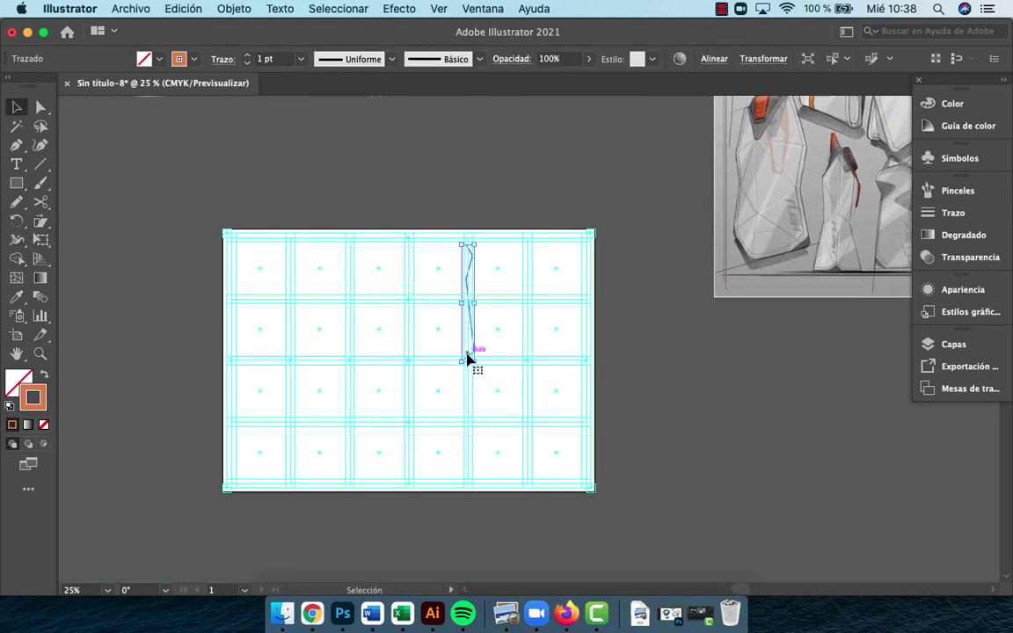
Enlarge the contour, reposition it in the artboard's left half, and fit its height between the artboard's top and bottom edges
left_click_drag(468, 358, 409, 468)
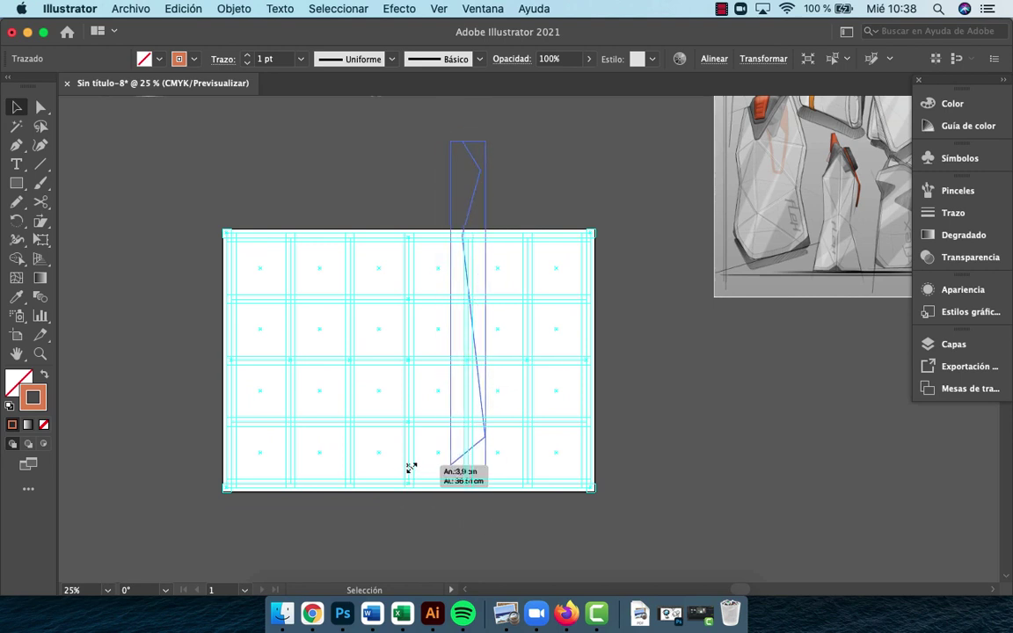
left_click(493, 185)
left_click_drag(477, 199, 349, 284)
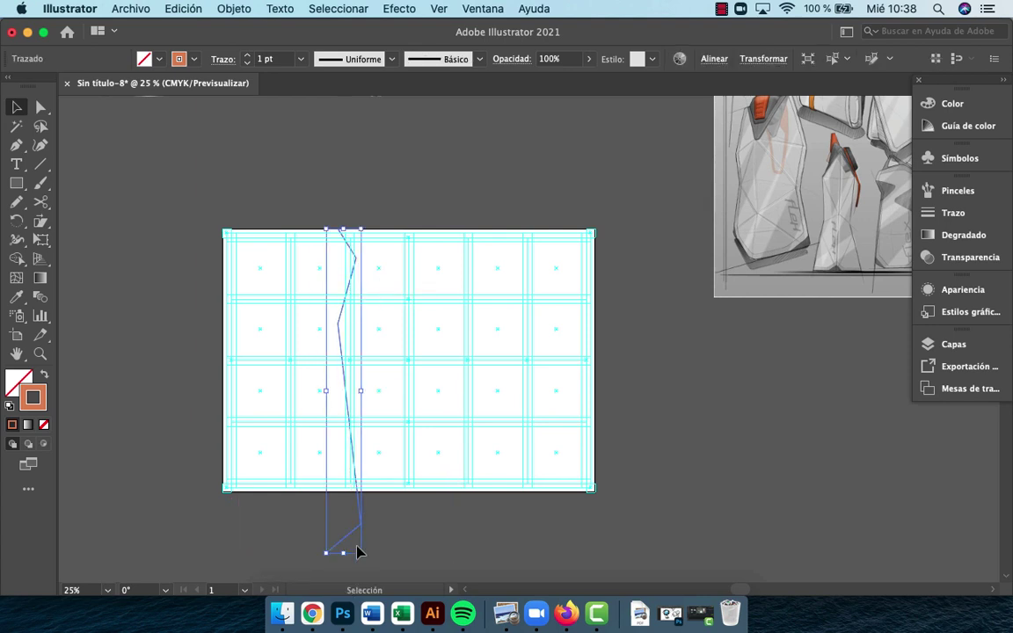
left_click_drag(341, 553, 339, 498)
Nudge the contour slightly to the right along the gutter between the second and third grid columns
key("z")
left_click(356, 374)
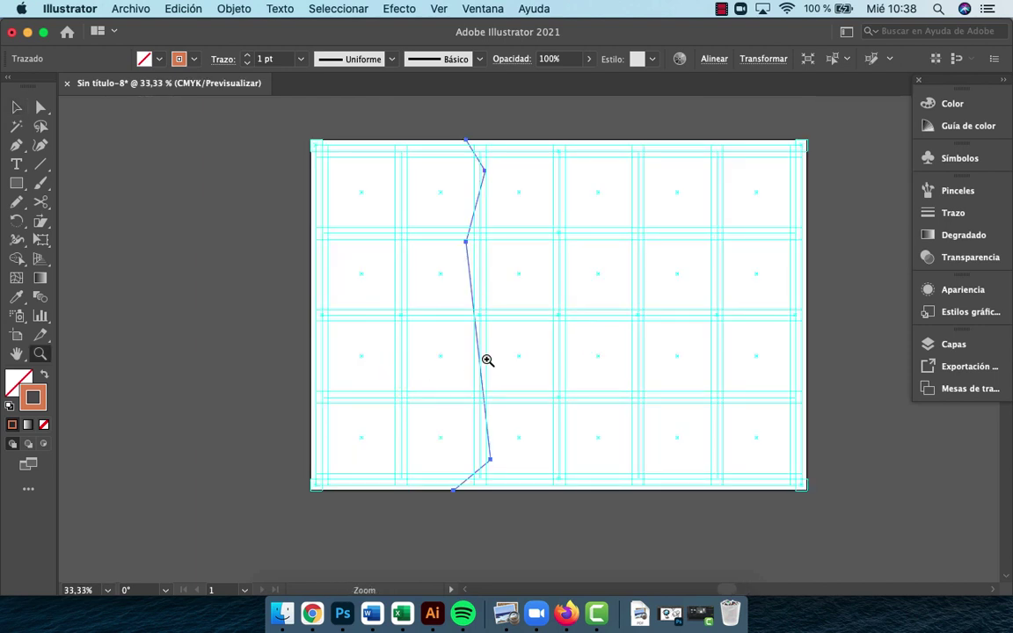
key("v")
left_click(385, 423)
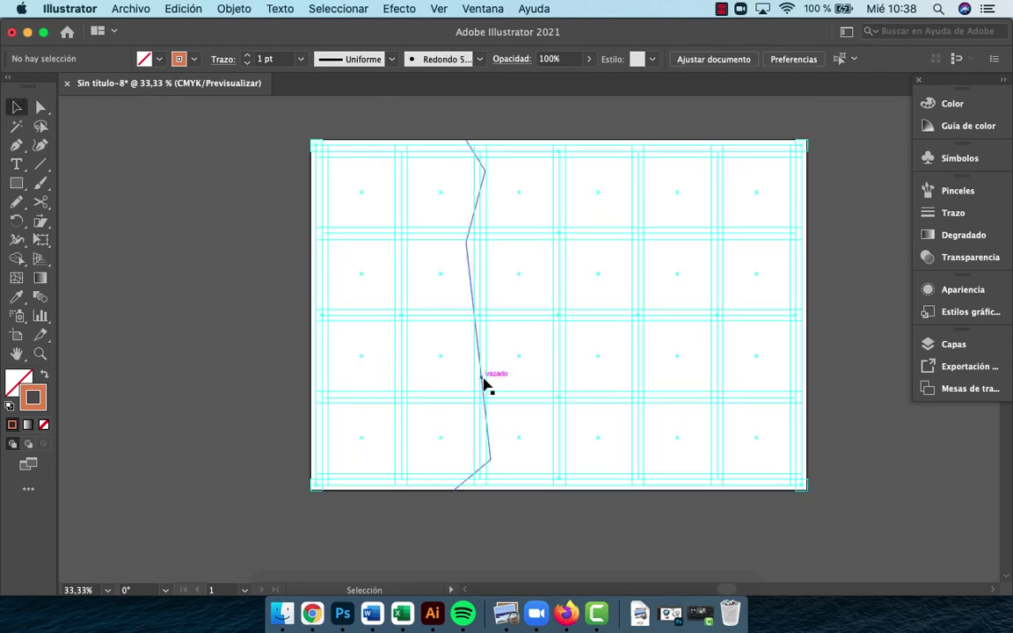
left_click(482, 380)
key("Right")
key("Right")
key("Right")
key("Right")
key("Right")
key("Right")
key("Right")
key("Right")
key("Right")
key("Right")
key("Right")
key("Right")
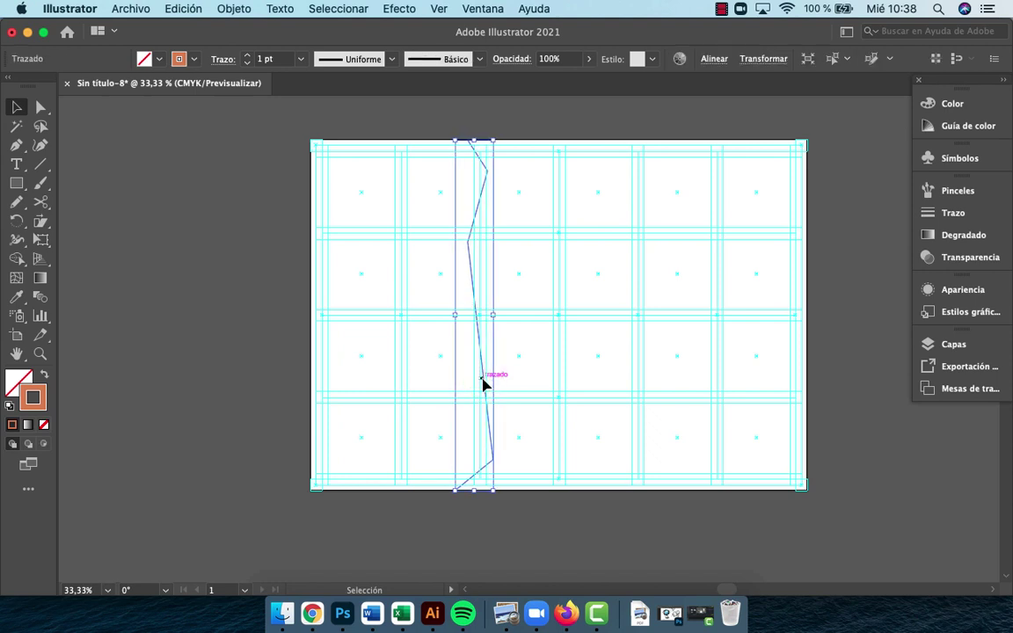
left_click(482, 530)
Extend the contour along the artboard's bottom, left and top edges into a closed shape, and fill it orange with no stroke
key("z")
left_click(475, 482)
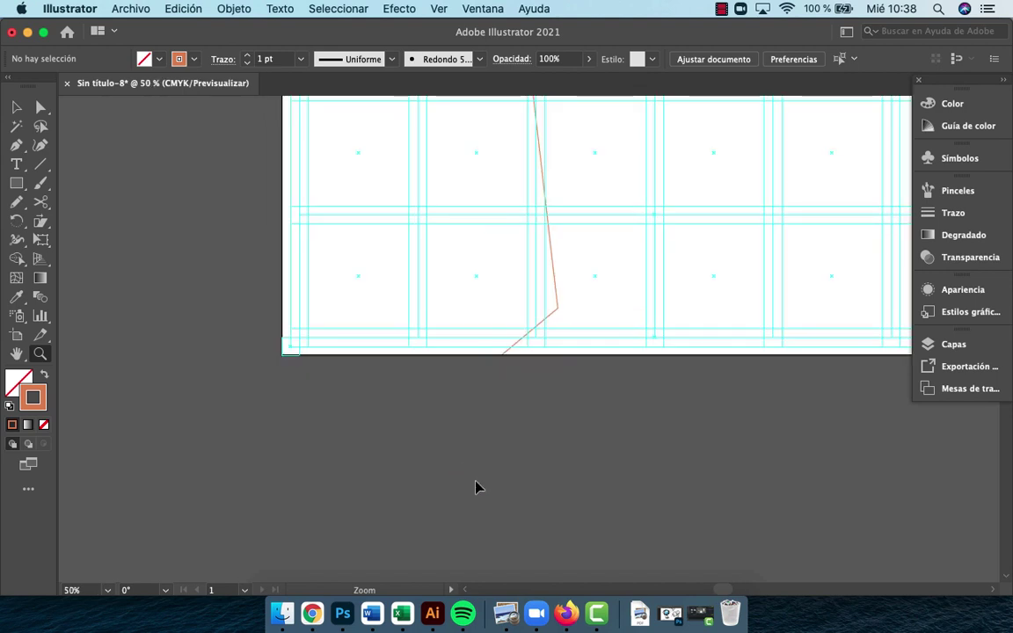
key("v")
left_click_drag(512, 384, 515, 491)
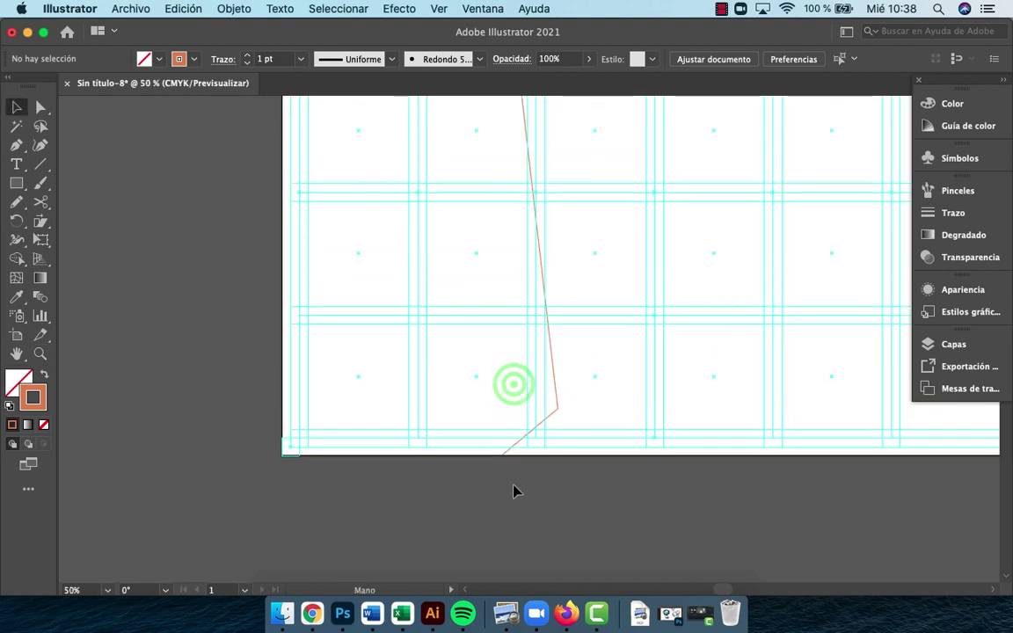
left_click(558, 417)
key("p")
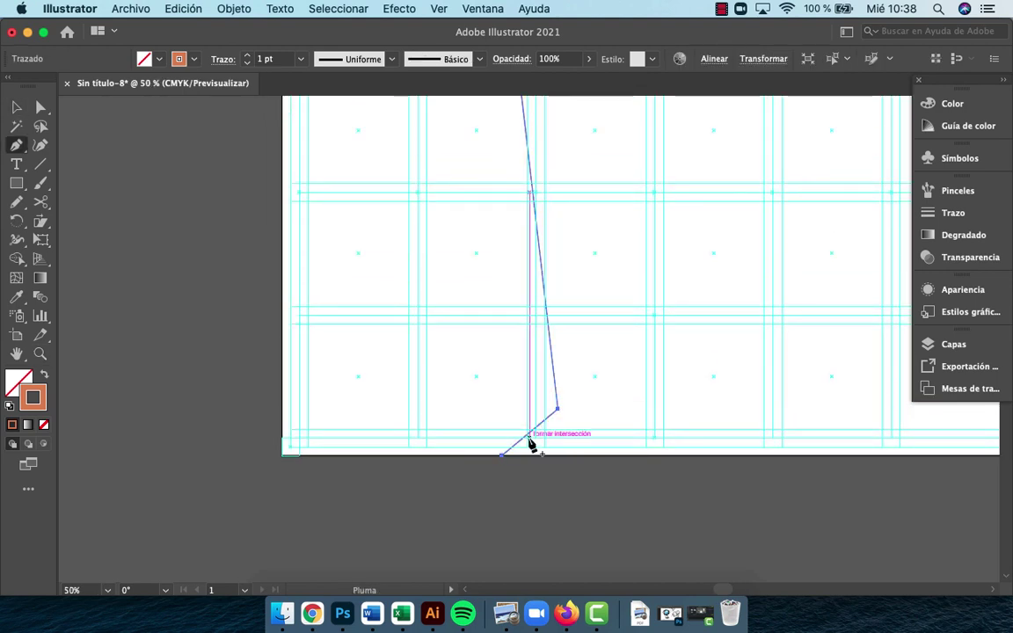
left_click(502, 456)
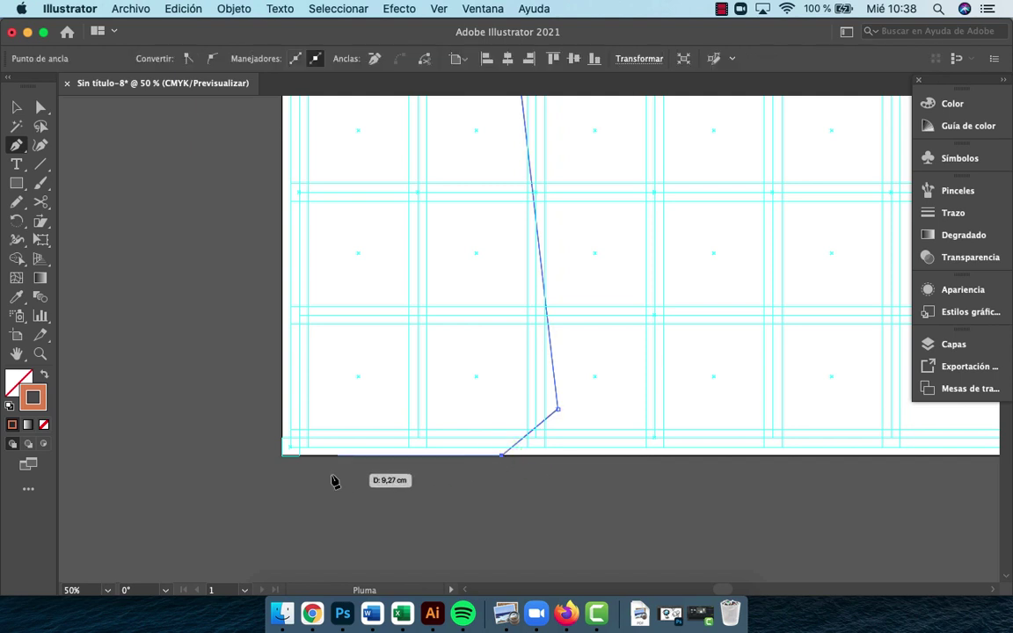
left_click(279, 458)
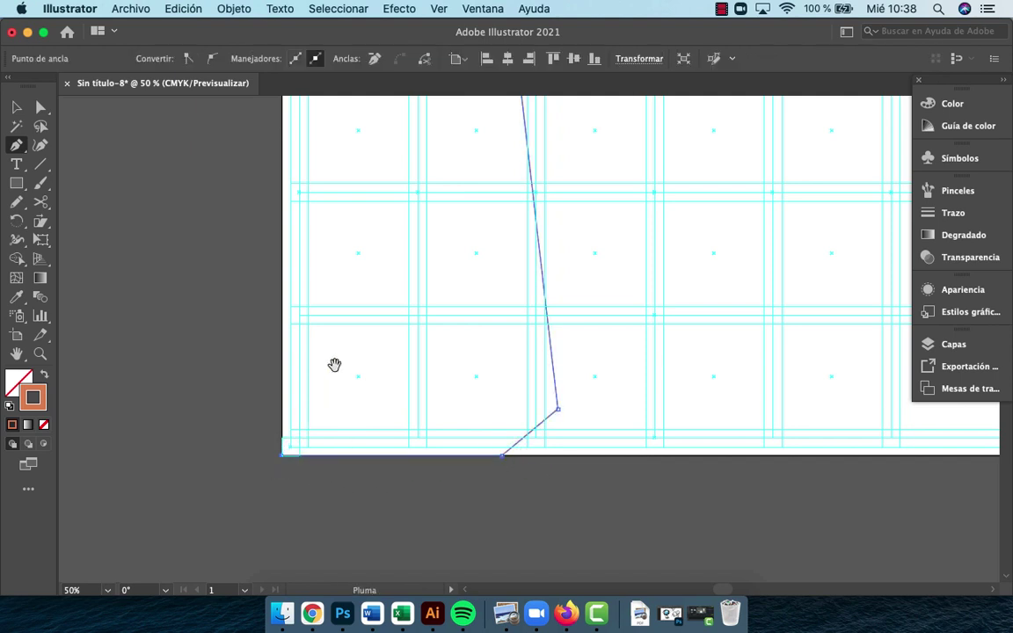
scroll(334, 364, "up", 5)
left_click(284, 150)
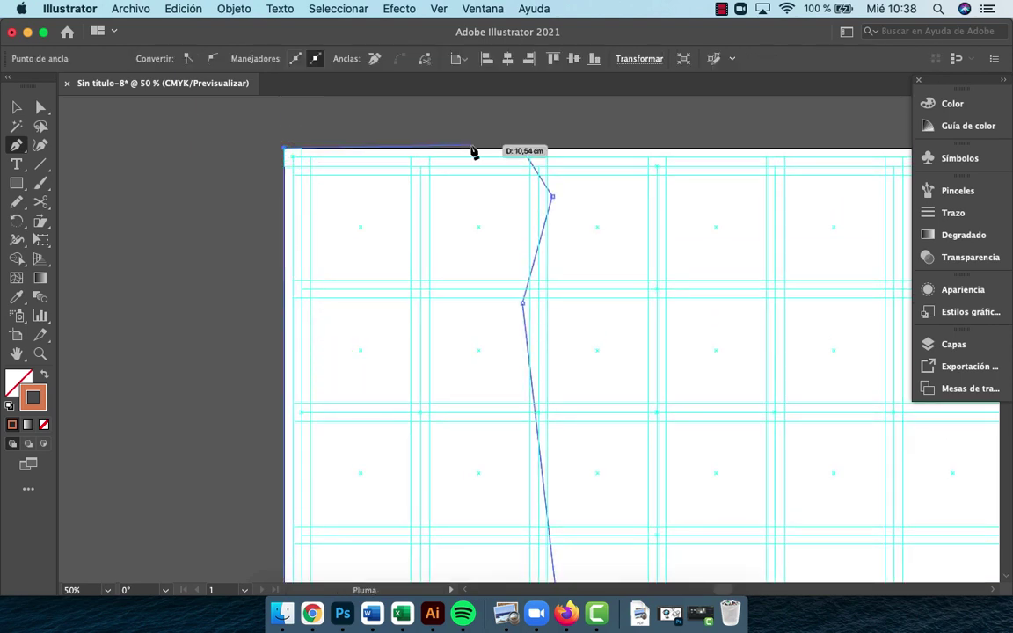
left_click(524, 153)
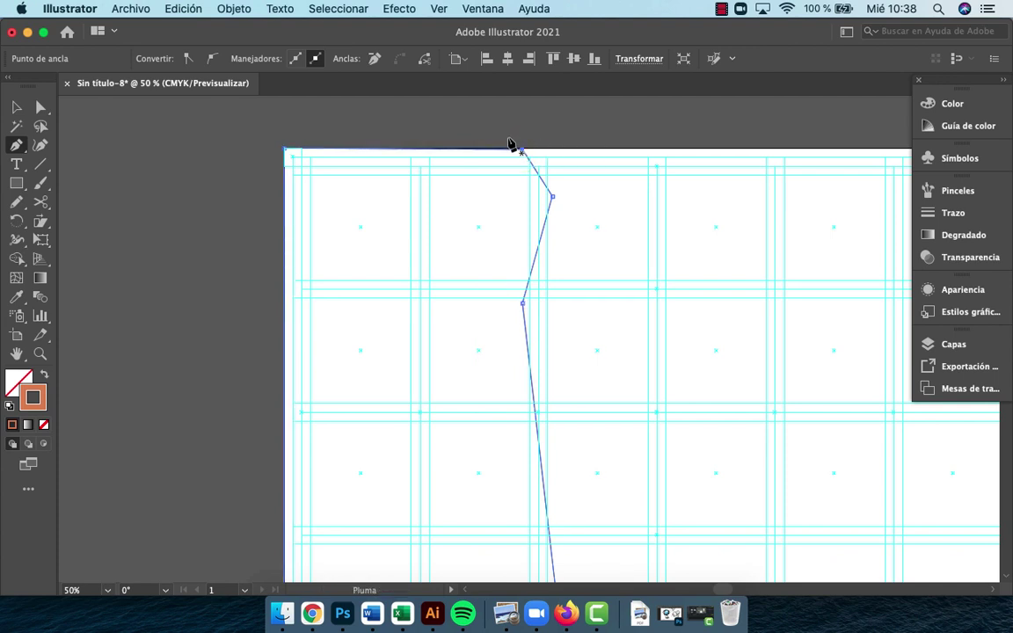
key("shift+x")
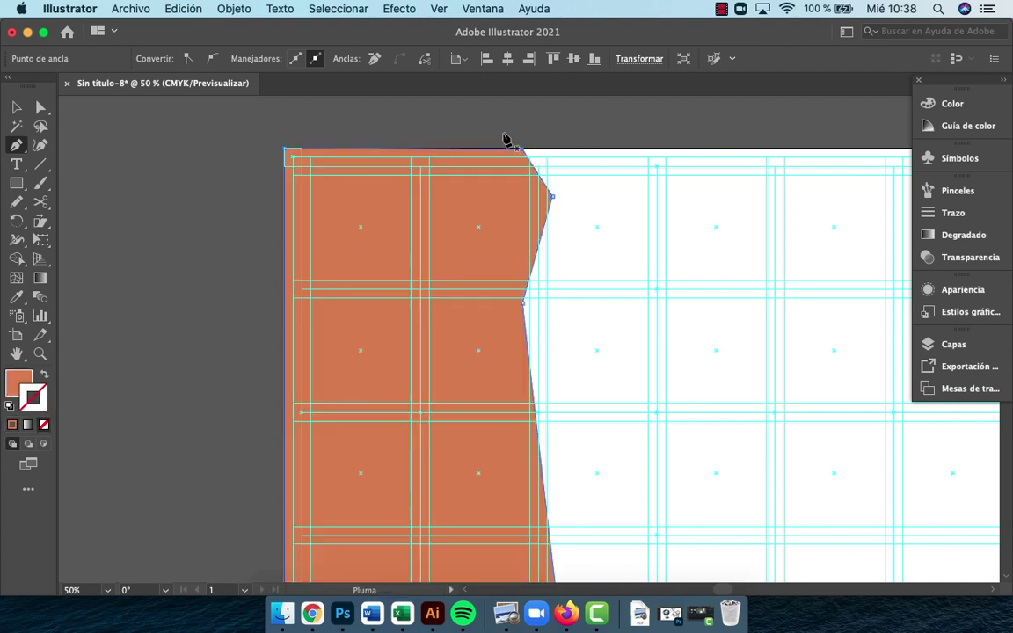
left_click(511, 120, "super")
Round the corners on the orange shape's contoured edge, giving the inner notch a 1.5 cm radius and the lower corner about 1.33 cm
key("z")
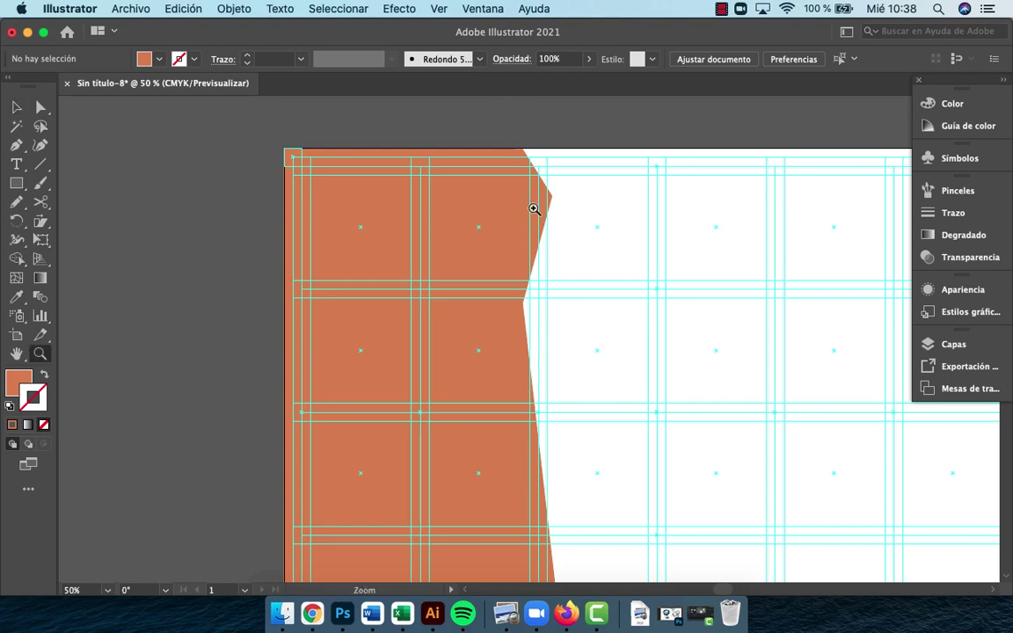
left_click(533, 282, "alt")
left_click(619, 329, "alt")
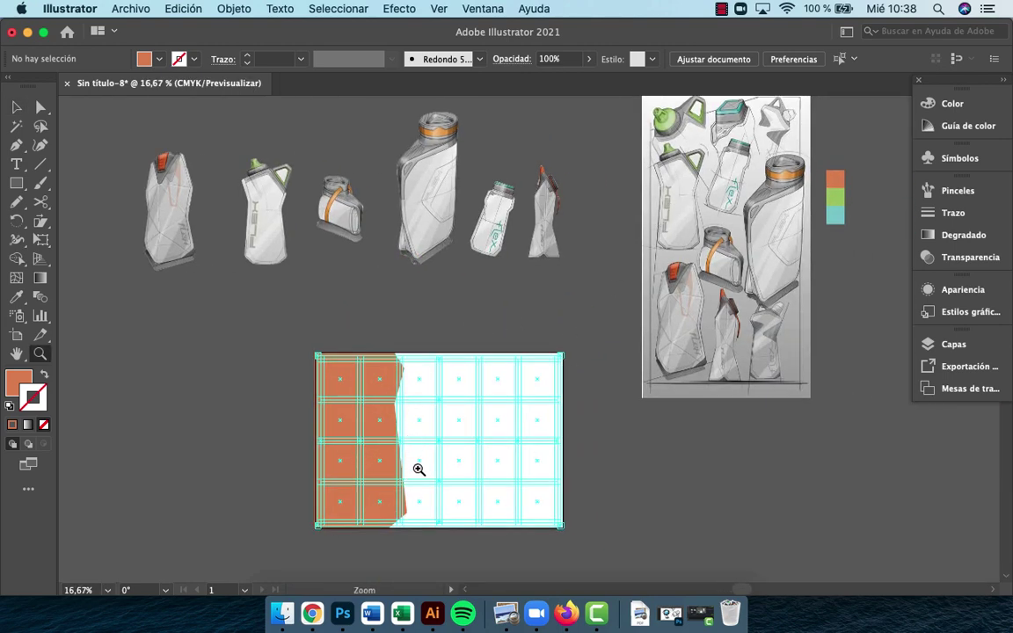
left_click_drag(407, 434, 510, 315)
key("a")
left_click(533, 313)
scroll(527, 395, "down", 5)
scroll(528, 395, "right", 2)
left_click(455, 235)
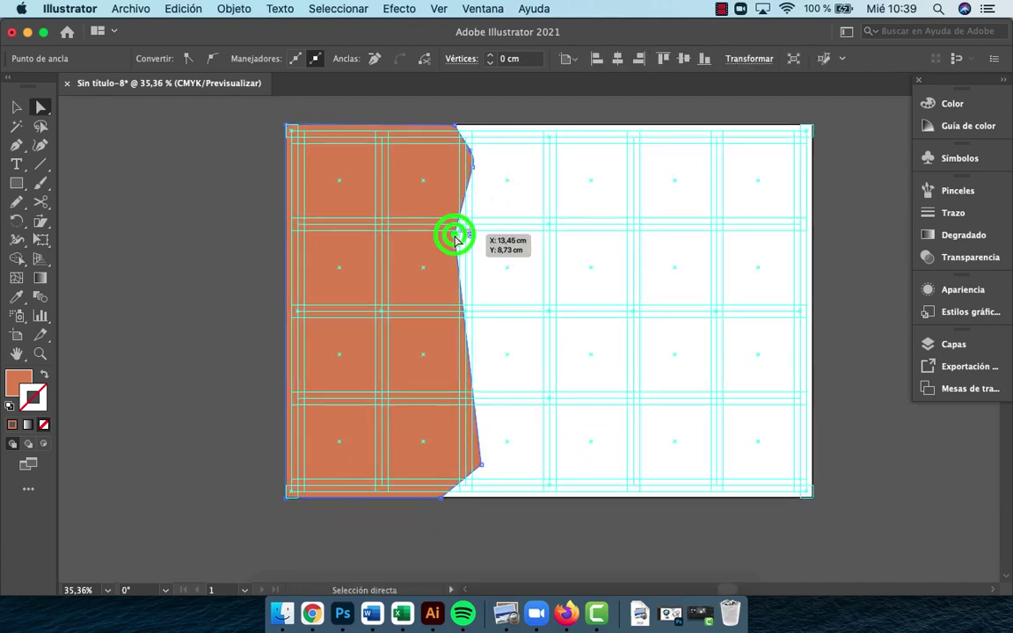
left_click_drag(470, 233, 473, 235)
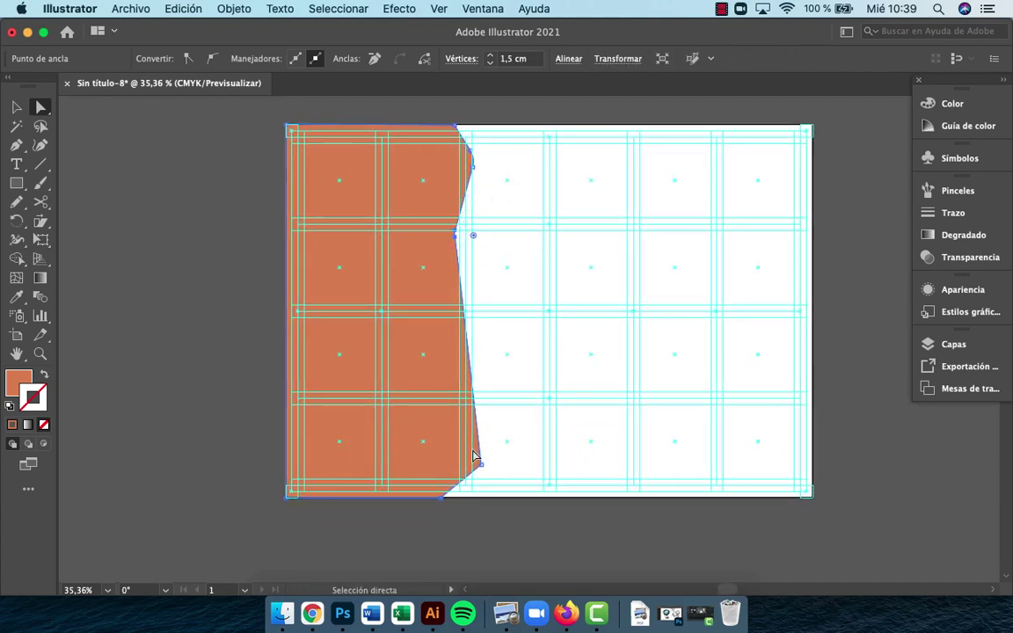
left_click(480, 464)
left_click_drag(464, 459, 465, 464)
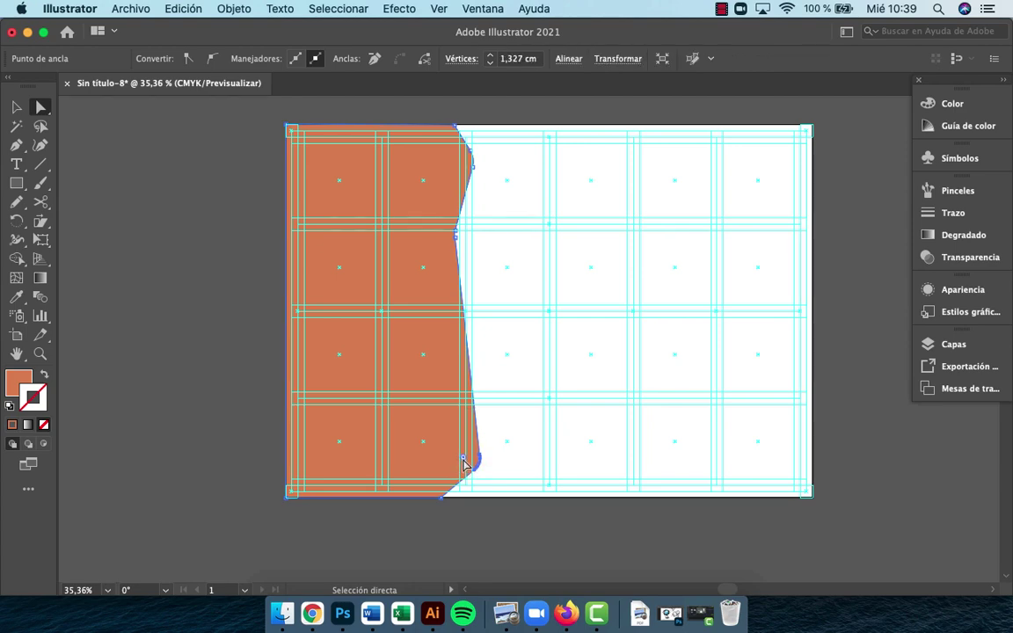
Trace the upper-left dark triangular patch of the sketch sheet's lower-right bottle with the Pen, using three straight-edged corner points
key("v")
left_click(597, 521)
key("z")
left_click(535, 403, "alt")
left_click(535, 403, "alt")
left_click_drag(535, 403, 407, 565)
left_click_drag(639, 347, 458, 418)
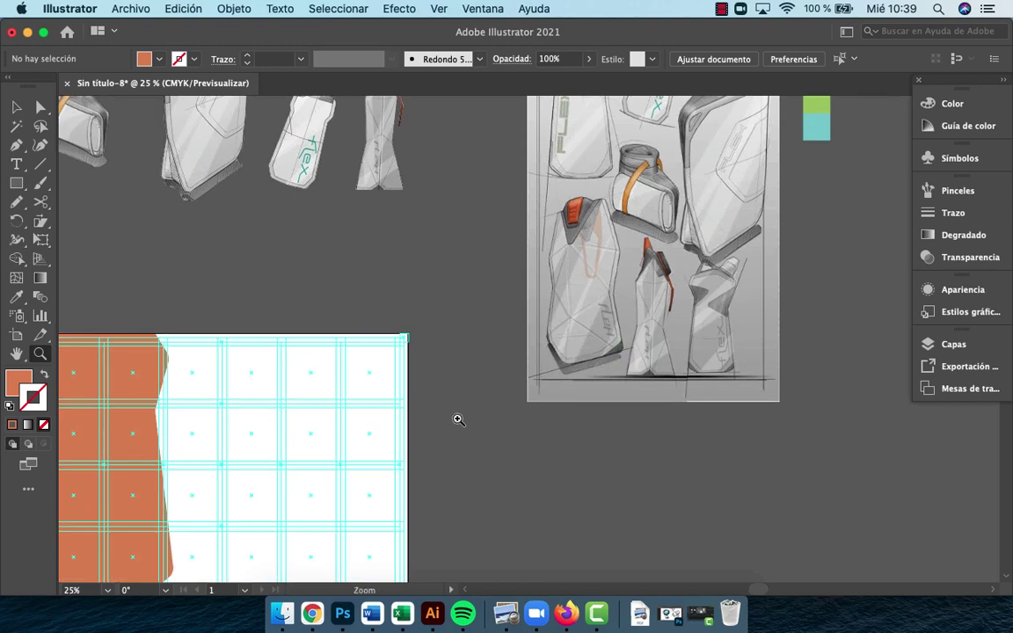
left_click(705, 300)
left_click(678, 414)
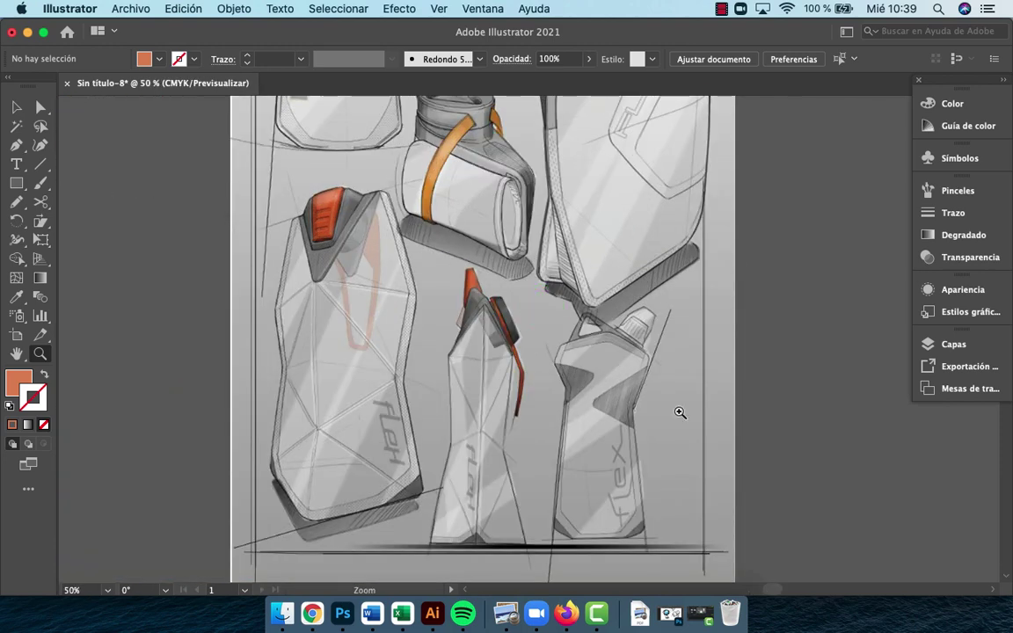
left_click(614, 441)
left_click(479, 283)
left_click(531, 288)
key("p")
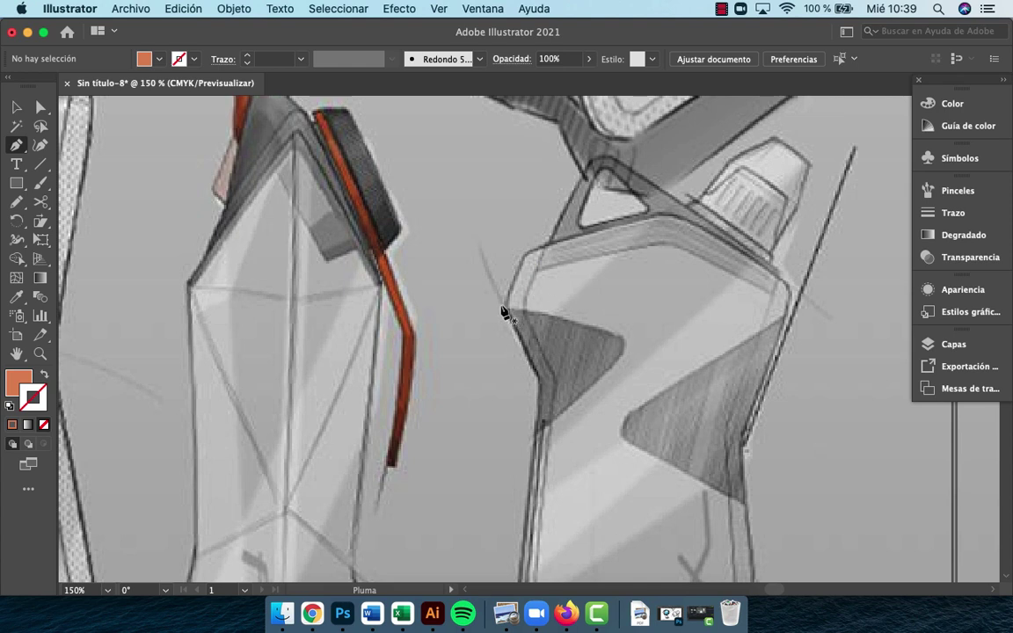
left_click(498, 301)
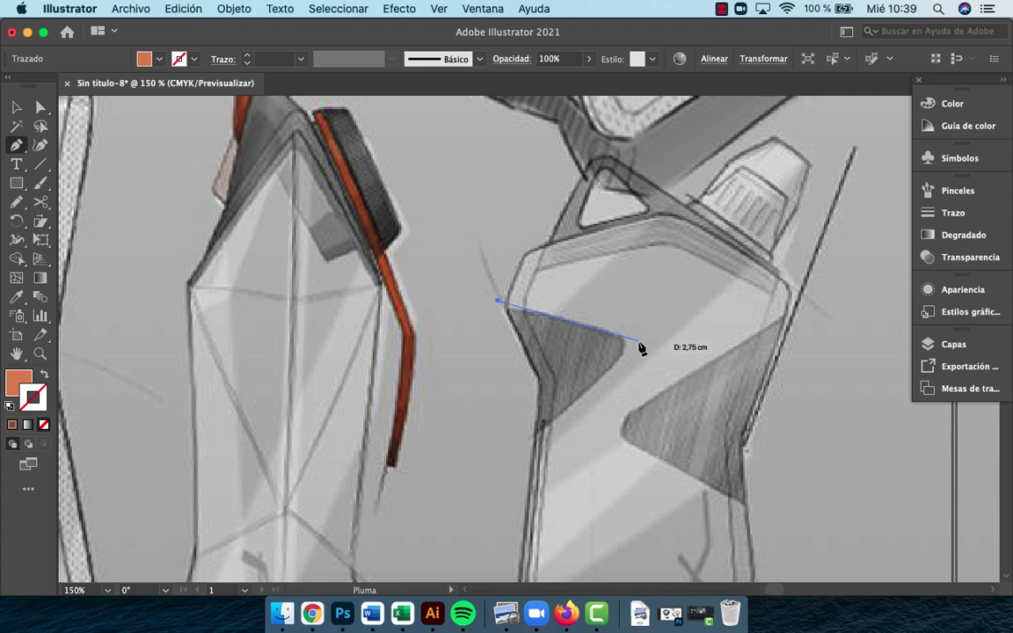
left_click(638, 343)
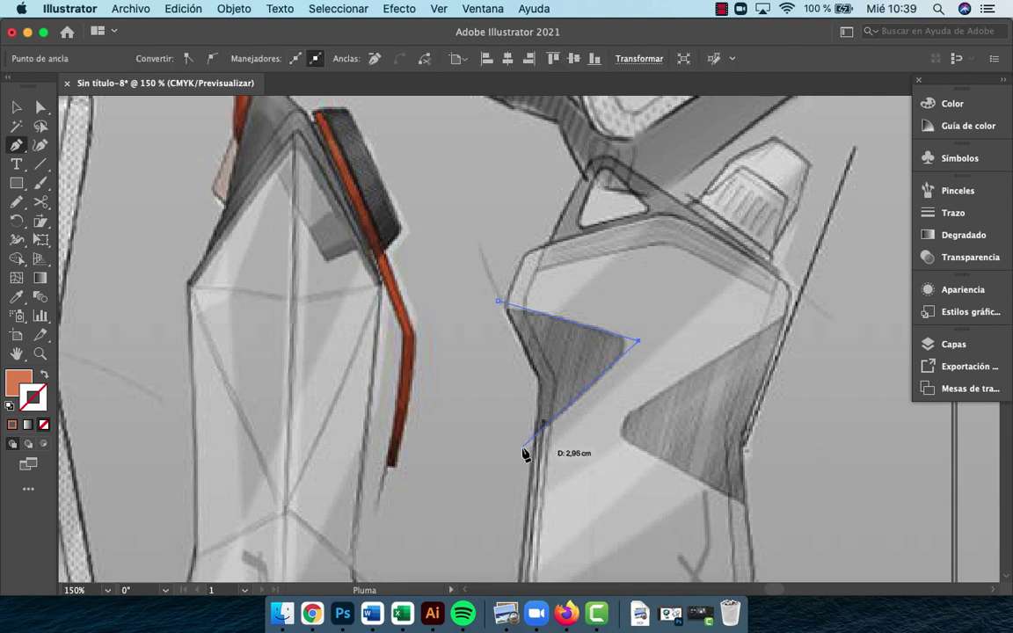
left_click(523, 445)
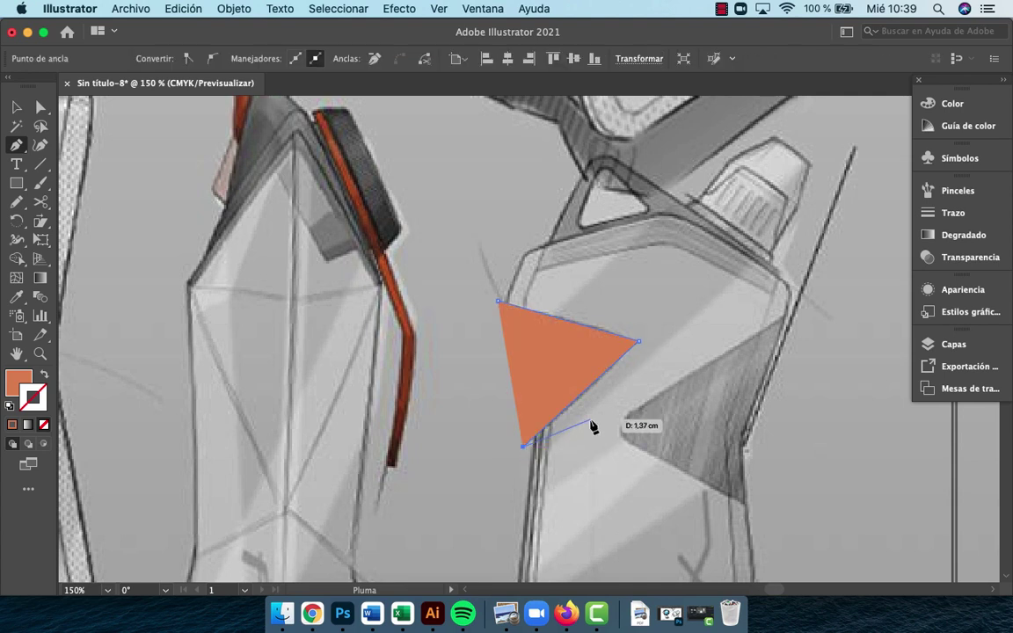
Round the orange triangle's inward-pointing tip to match the soft corner of the sketched patch
key("a")
left_click(488, 442)
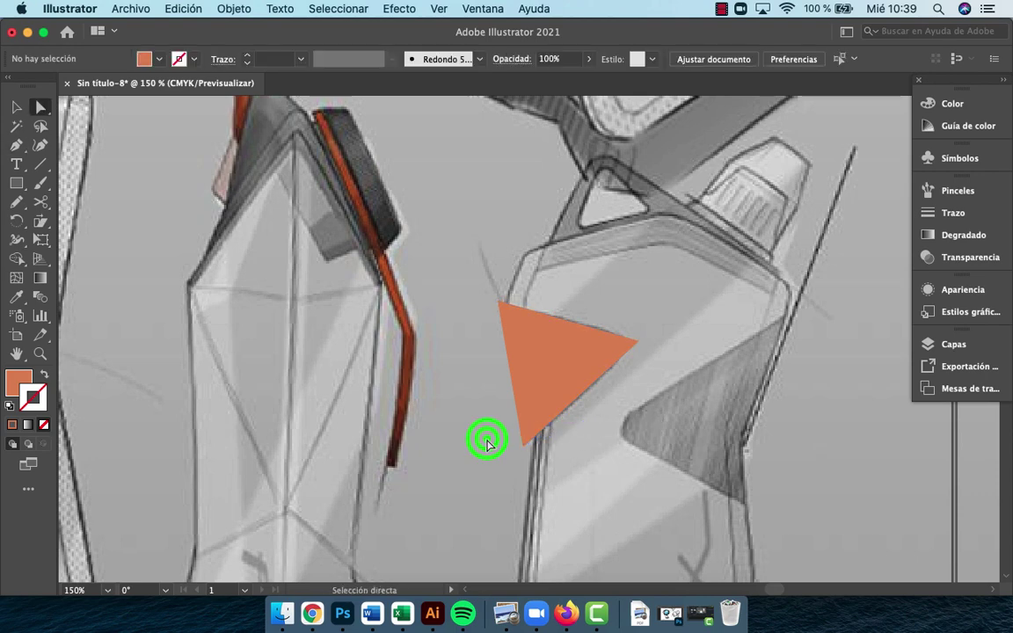
left_click(635, 340)
left_click_drag(630, 341, 614, 352)
Move the rounded triangle from the bottle sketch to the artboard's lower-left corner, straddling its left edge
key("z")
left_click(585, 400, "alt")
left_click(585, 401, "alt")
left_click(583, 403)
key("v")
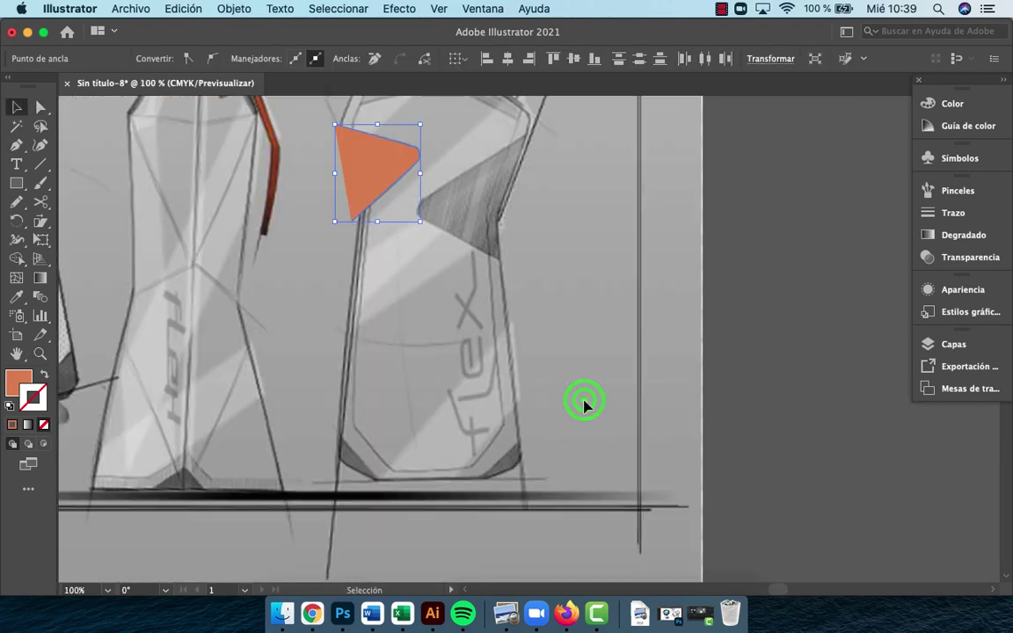
left_click_drag(578, 401, 877, 395)
key("z")
left_click(677, 311, "alt")
left_click(673, 310, "alt")
left_click_drag(455, 352, 847, 349)
left_click(519, 425, "alt")
left_click(515, 425, "alt")
left_click(515, 296, "alt")
left_click(515, 296, "alt")
left_click(515, 293, "alt")
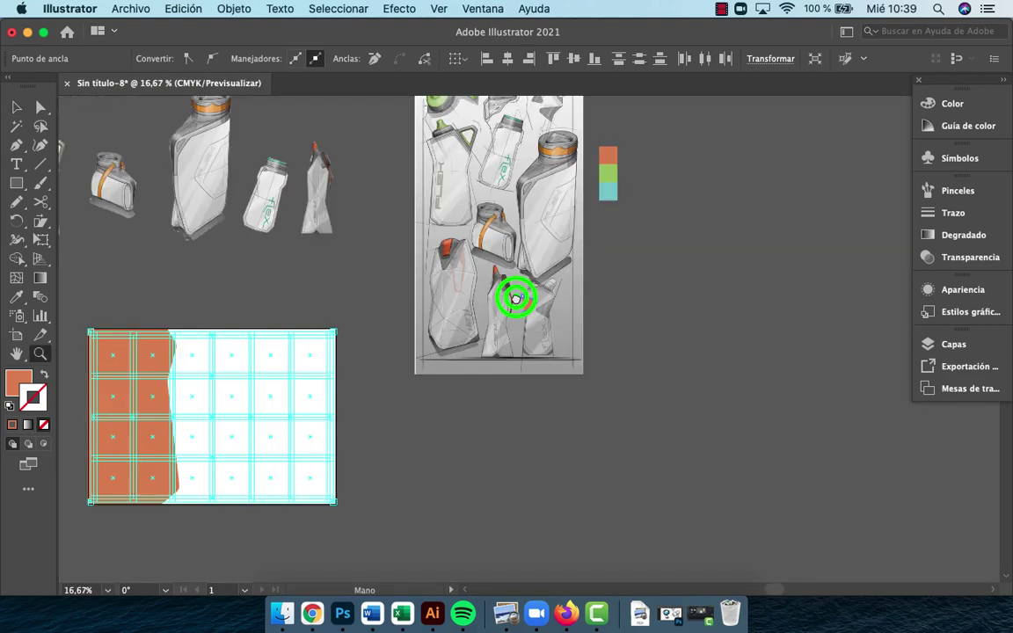
left_click_drag(516, 293, 348, 470)
key("v")
left_click(773, 324)
key("z")
left_click(361, 463)
left_click(510, 245)
left_click(606, 478)
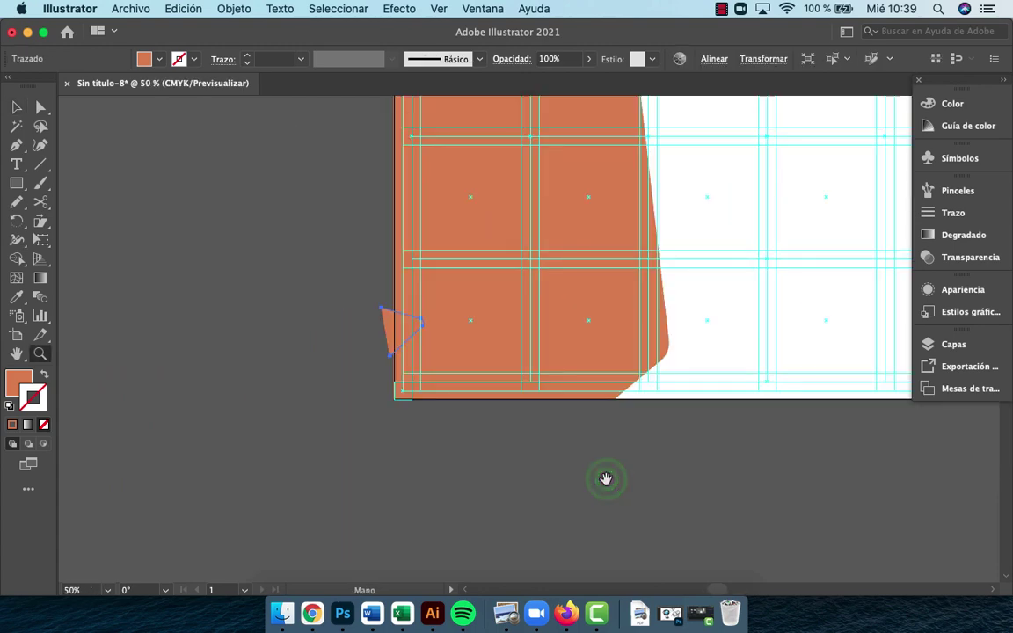
scroll(562, 440, "up", 3)
key("v")
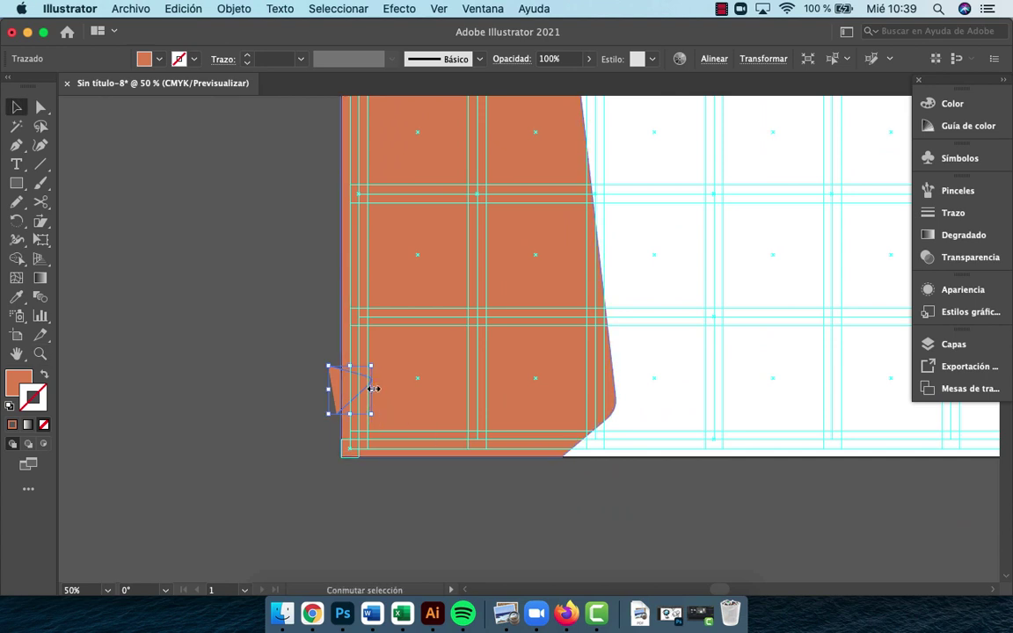
Enlarge the triangle proportionally across the artboard's lower-left corner and fill it with white sampled from the artboard
left_click_drag(374, 388, 459, 396)
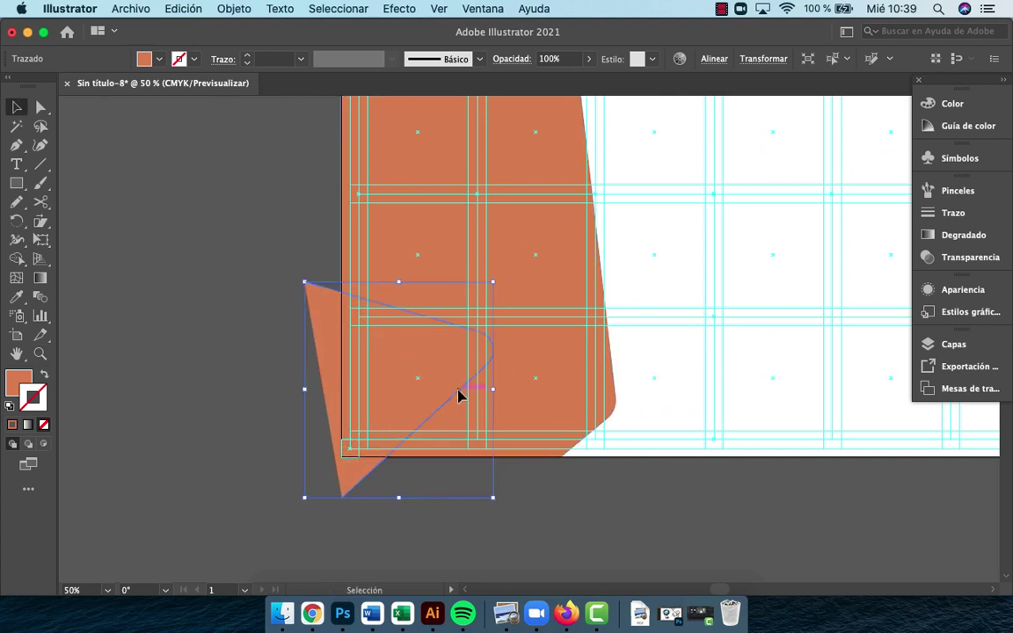
key("i")
left_click(656, 355)
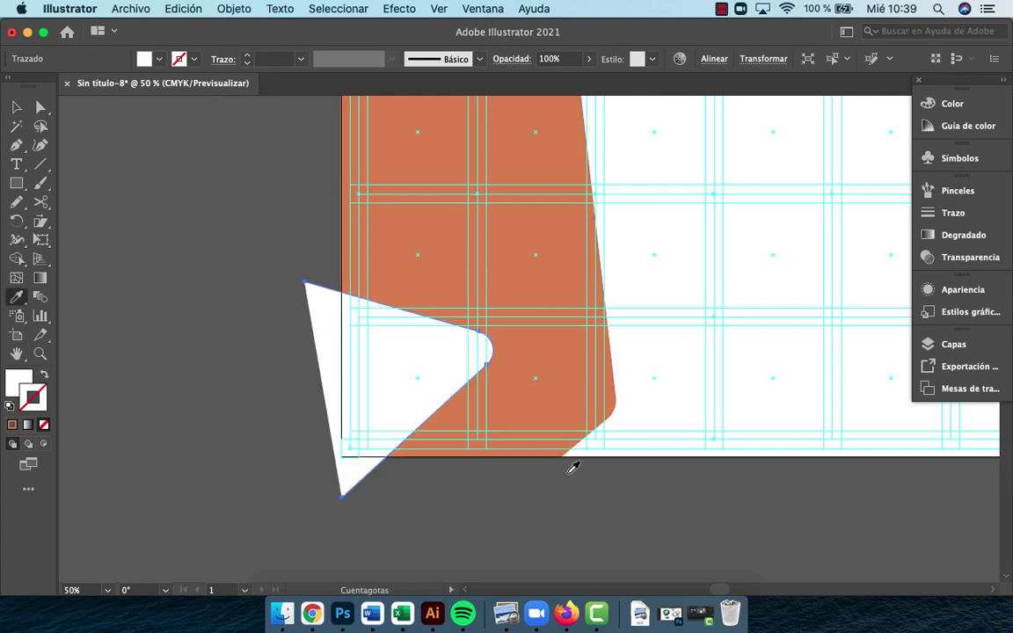
key("v")
left_click(550, 529)
Shift the white triangle slightly down and enlarge it a little, keeping it overhanging the artboard's left and bottom edges
mouse_move(444, 409)
left_mouse_down()
mouse_move(463, 390)
mouse_move(422, 410)
mouse_move(426, 419)
mouse_move(478, 410)
mouse_move(456, 422)
left_mouse_up()
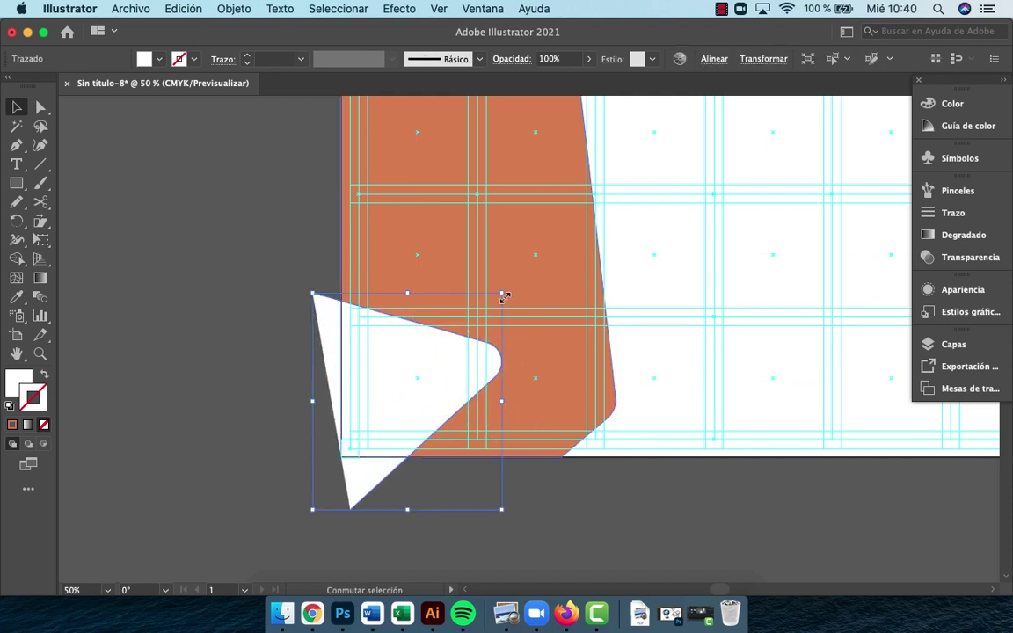
left_click_drag(503, 295, 515, 289)
left_click(395, 479)
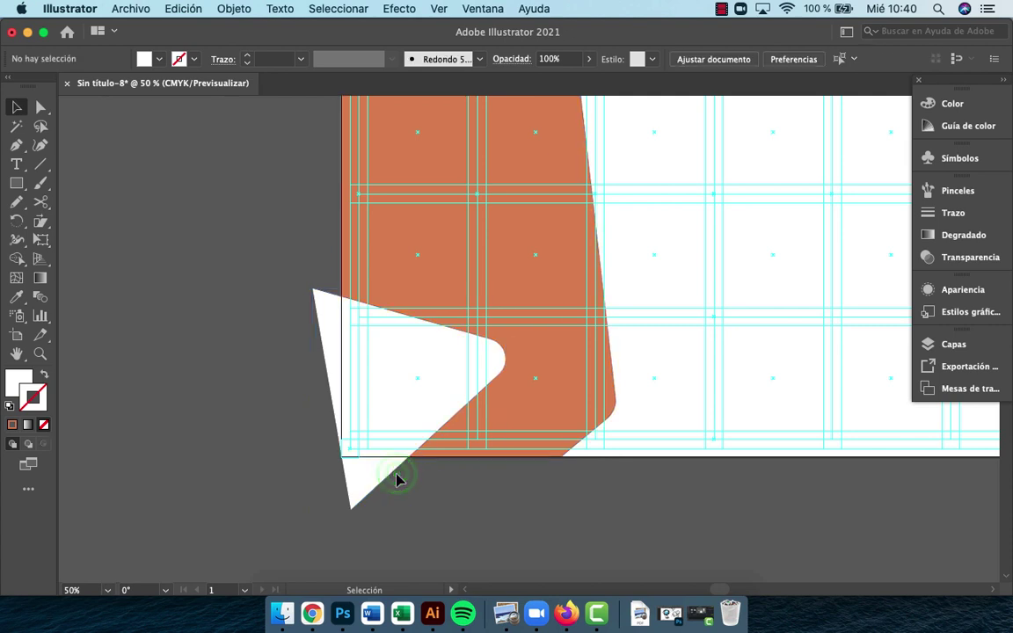
left_click(392, 474)
left_click_drag(392, 474, 385, 481)
Cut the white triangle's path at the artboard's bottom and left edges with Scissors and delete the overhanging pieces
key("p")
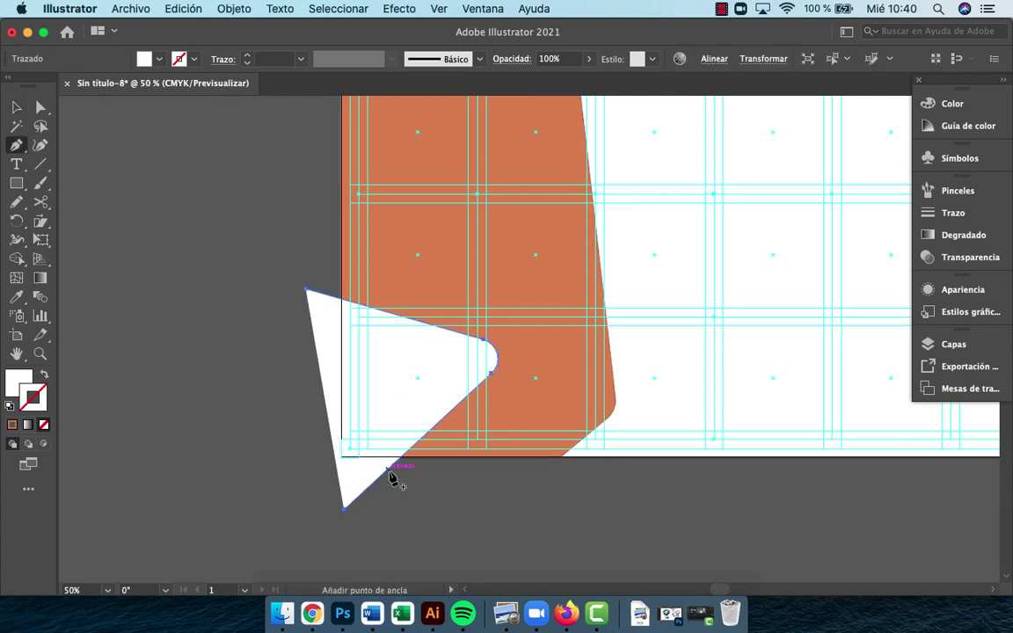
key("c")
left_click(400, 458)
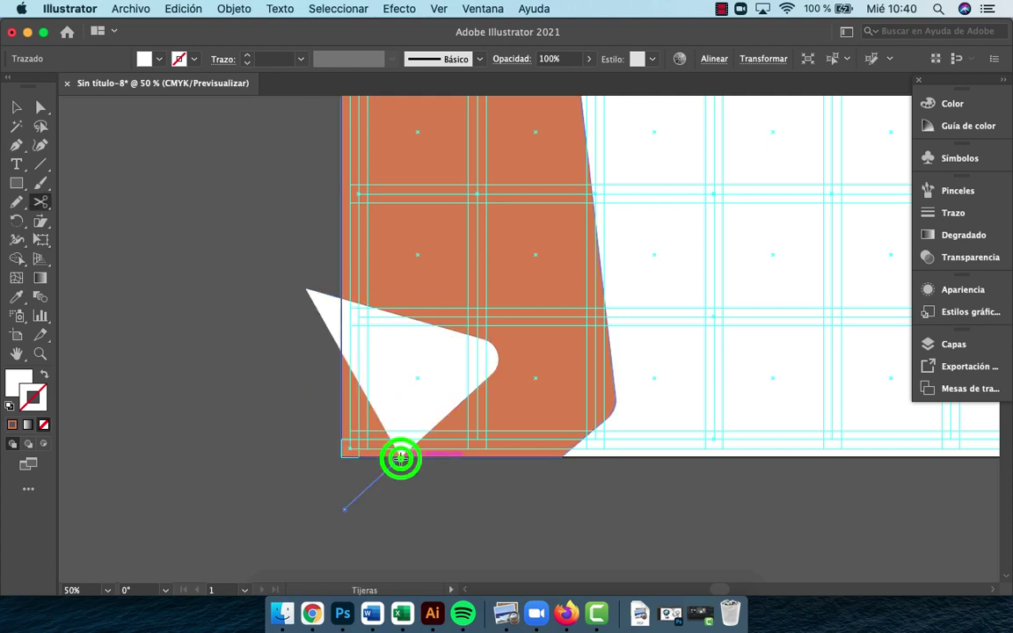
key("super+shift+a")
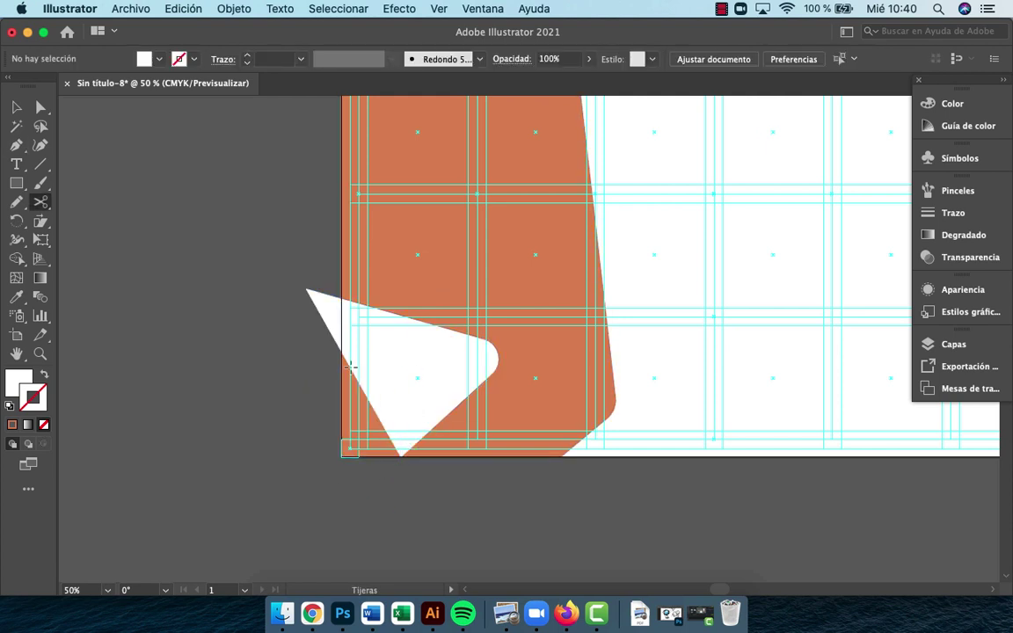
left_click(343, 299)
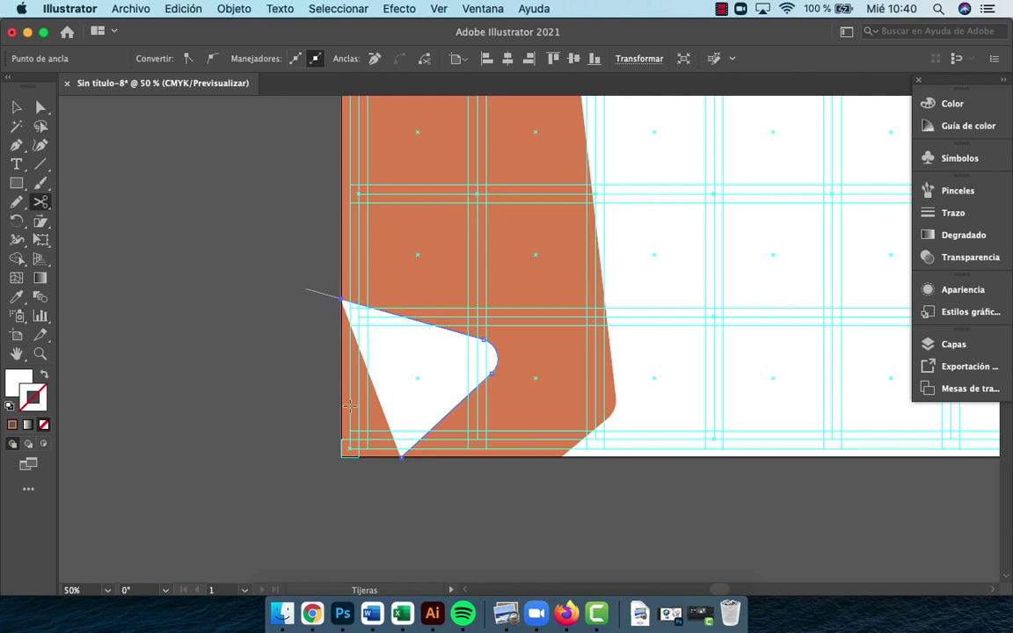
key("a")
left_click(301, 385)
left_click(318, 294)
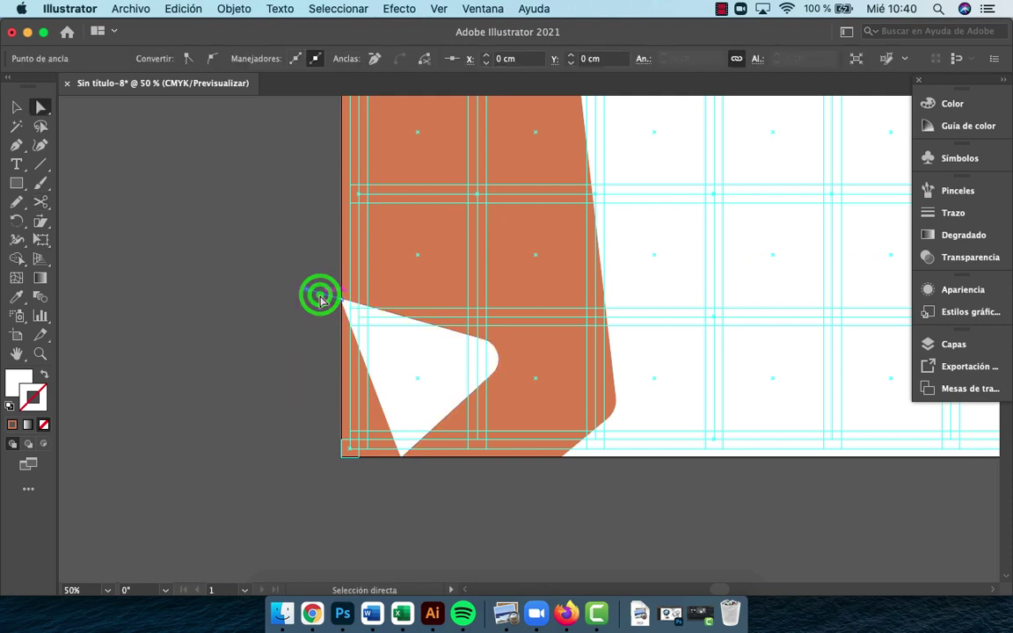
key("Delete")
Close the white shape along the artboard's left and bottom edges, adding a point at the lower-left corner
key("p")
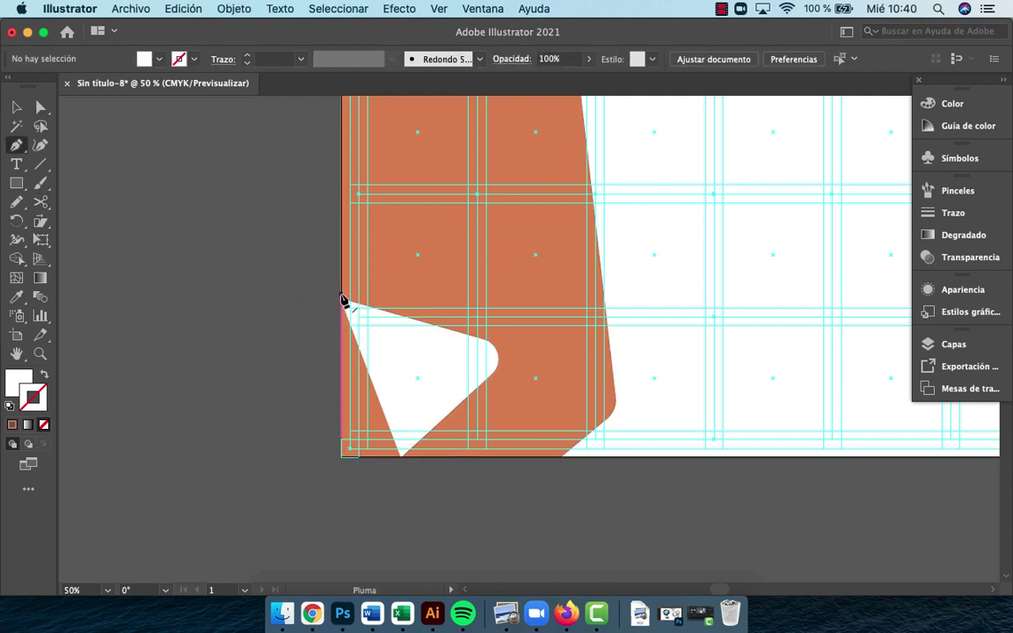
left_click(342, 301)
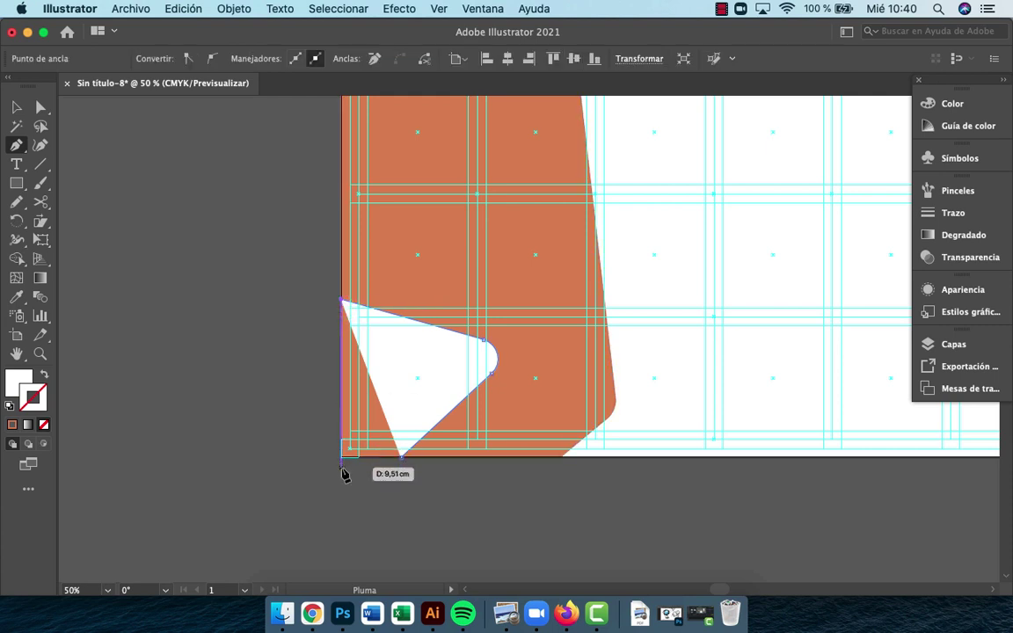
left_click(342, 455)
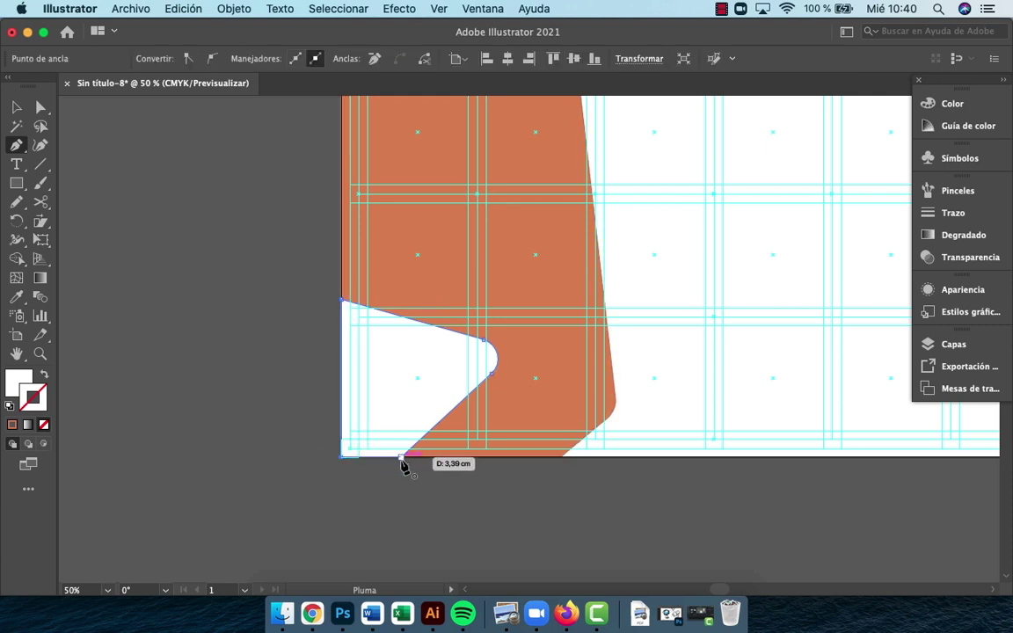
left_click(403, 458)
key("v")
left_click(488, 500)
Select the orange shape and hide and reshow the RETICULA layer to check which artwork it contains
key("z")
left_click(579, 447, "alt")
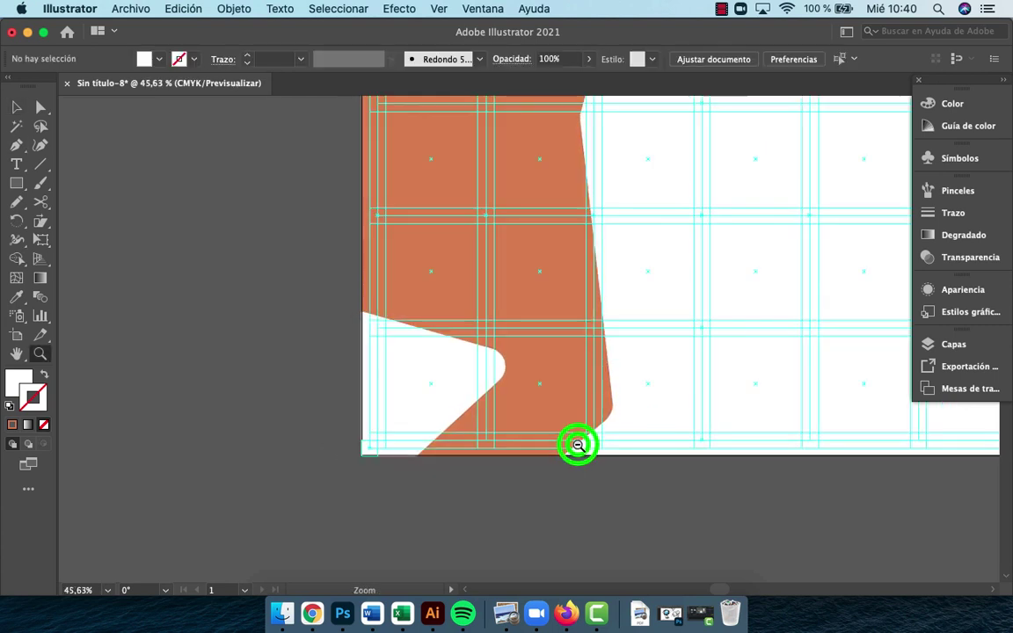
left_click(581, 448, "alt")
left_click_drag(594, 383, 494, 551)
left_click_drag(588, 328, 431, 425)
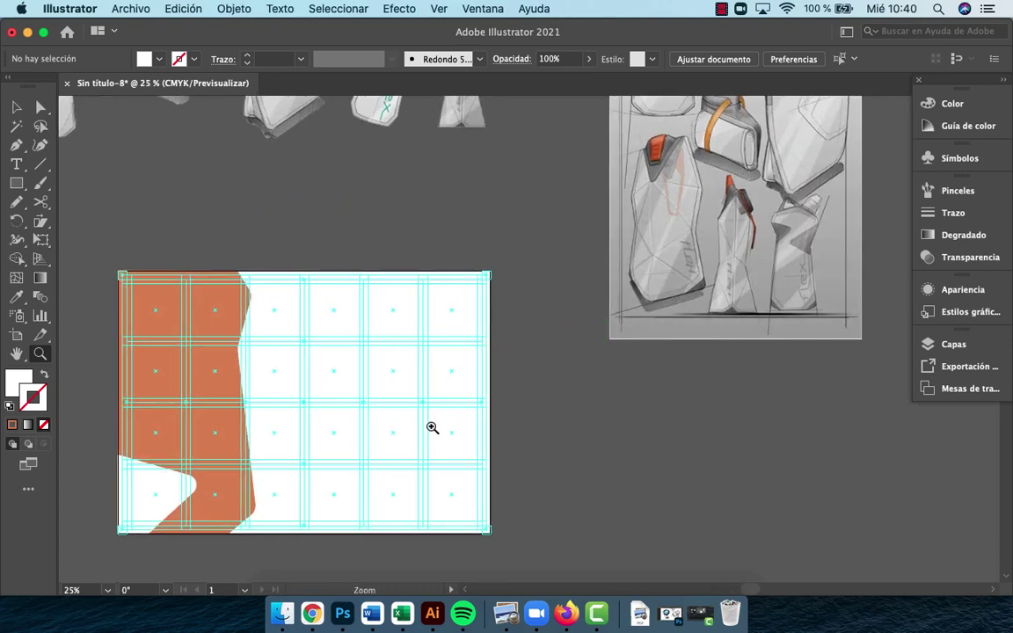
key("v")
left_click(204, 361)
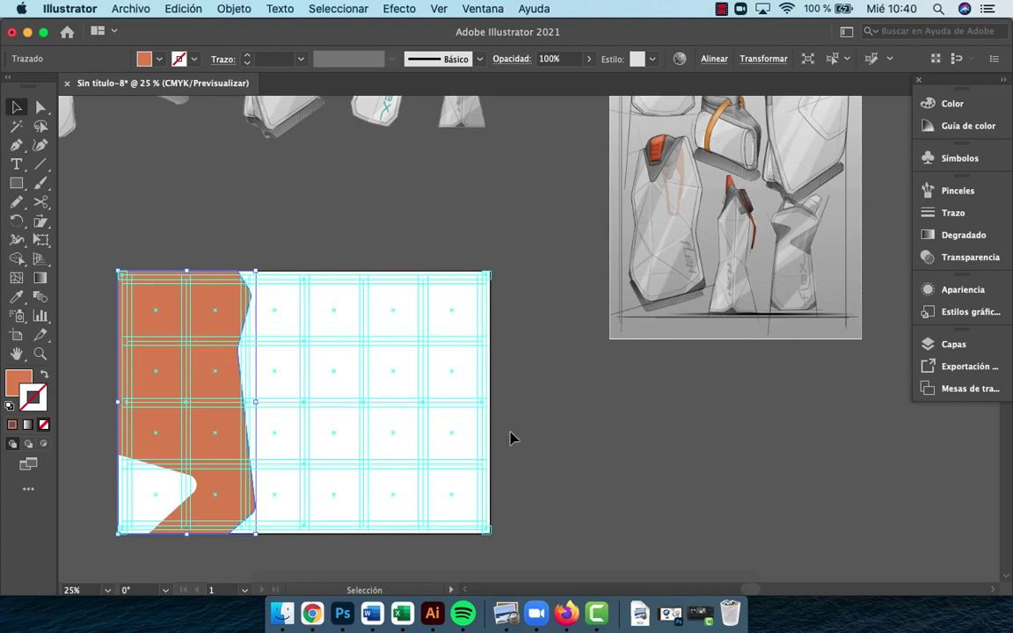
key("shift+x")
key("shift+x")
left_click(962, 344)
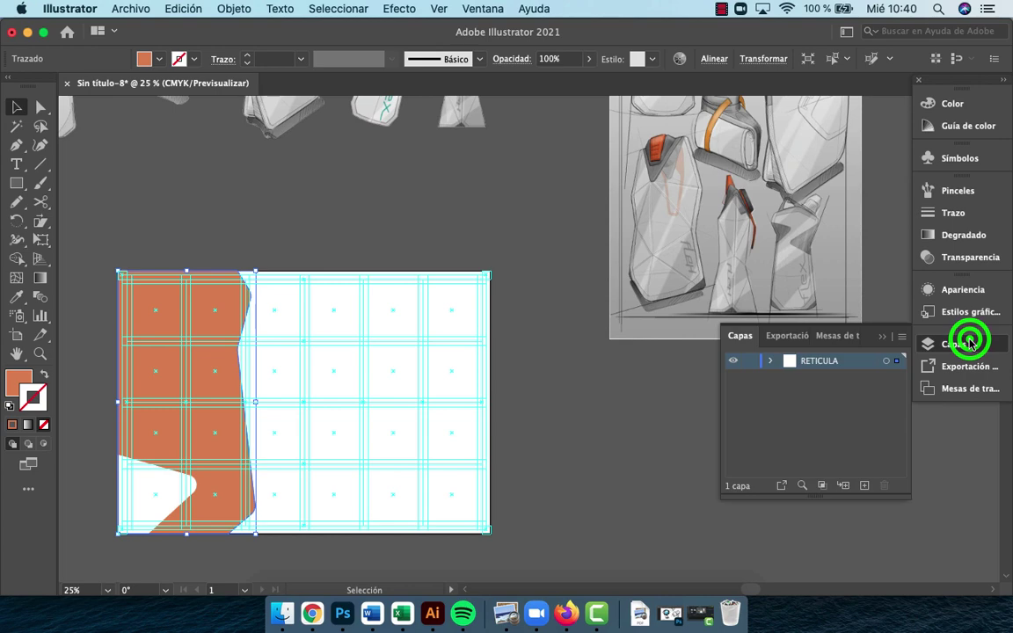
left_click(732, 361)
left_click(729, 360)
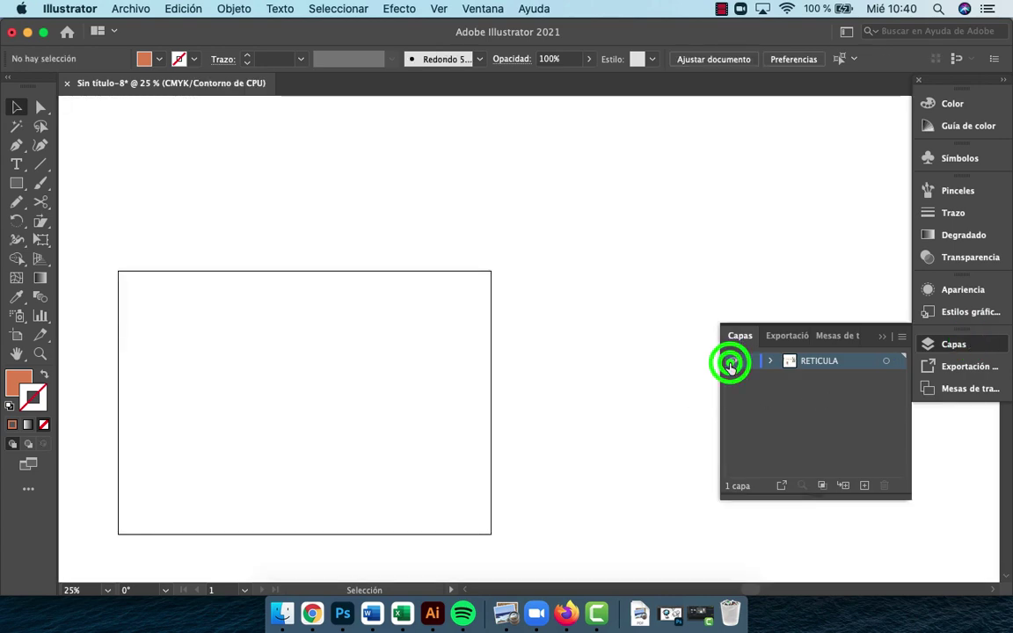
left_click(570, 424)
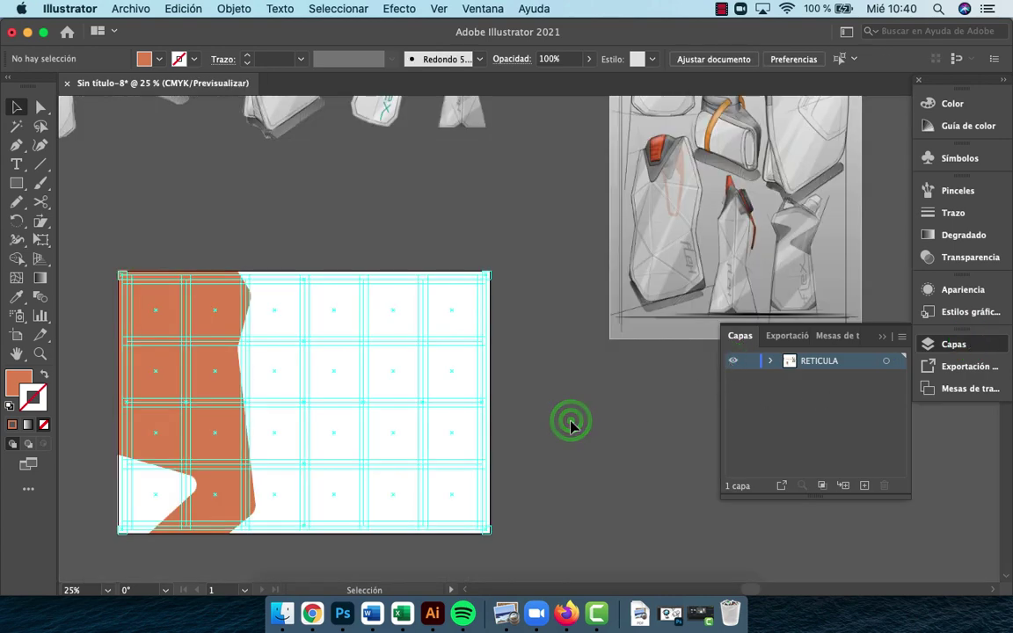
Create a new layer above the RETICULA layer
left_click(865, 486)
key("z")
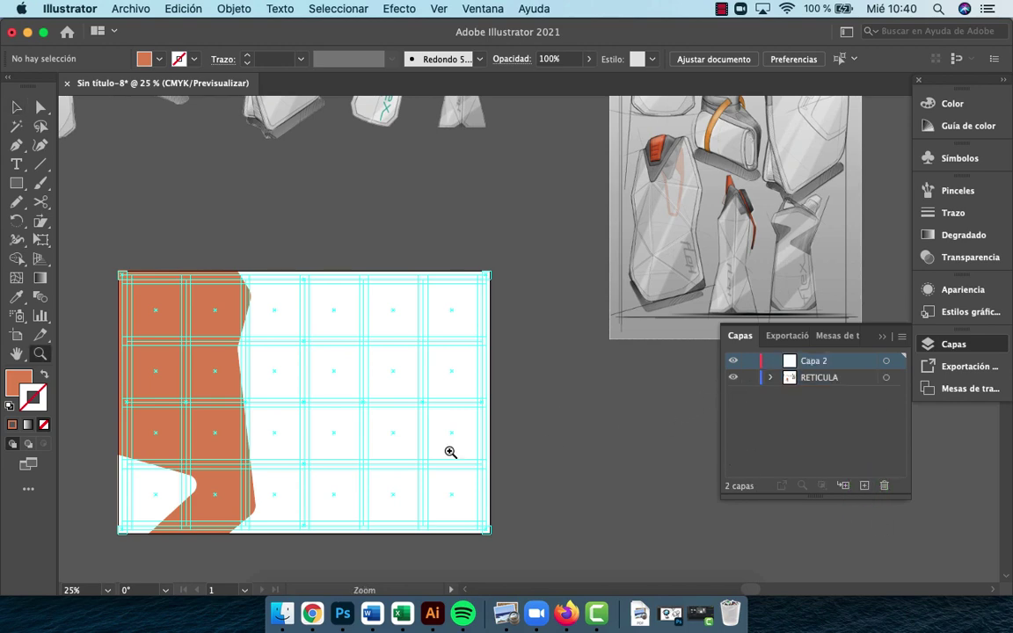
left_click(375, 446, "alt")
left_click(490, 316, "alt")
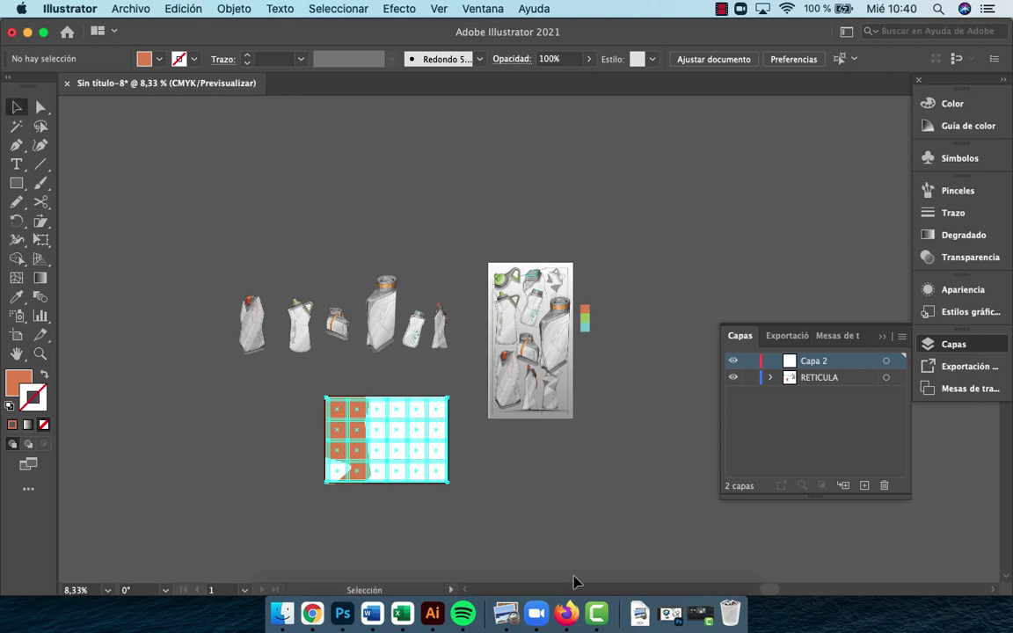
Unlock all locked objects in the document, including the sketch sheet image and the artboard shapes
key("super+a")
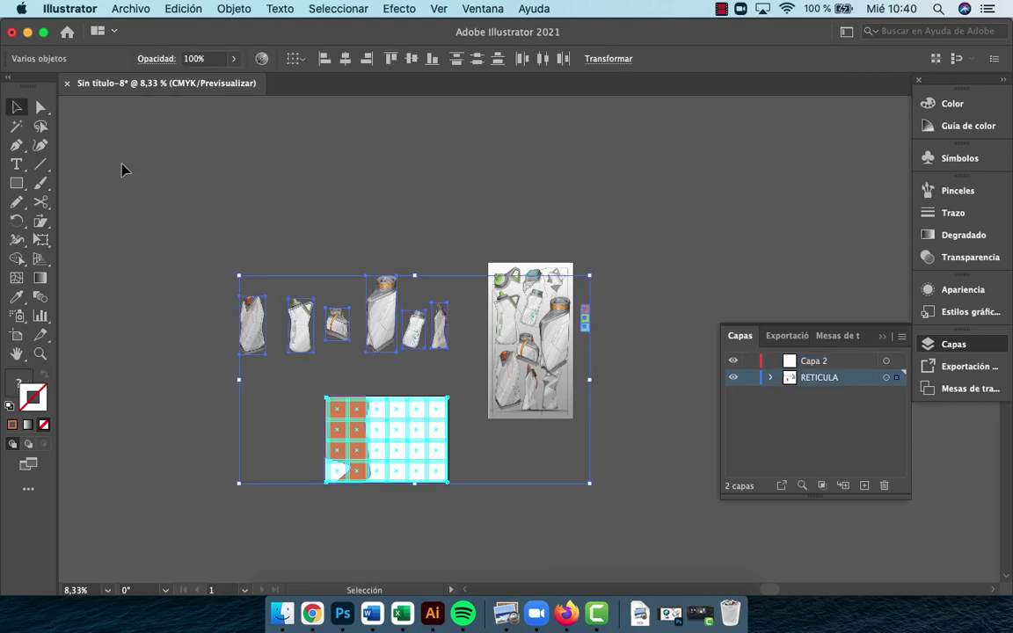
left_click(594, 456)
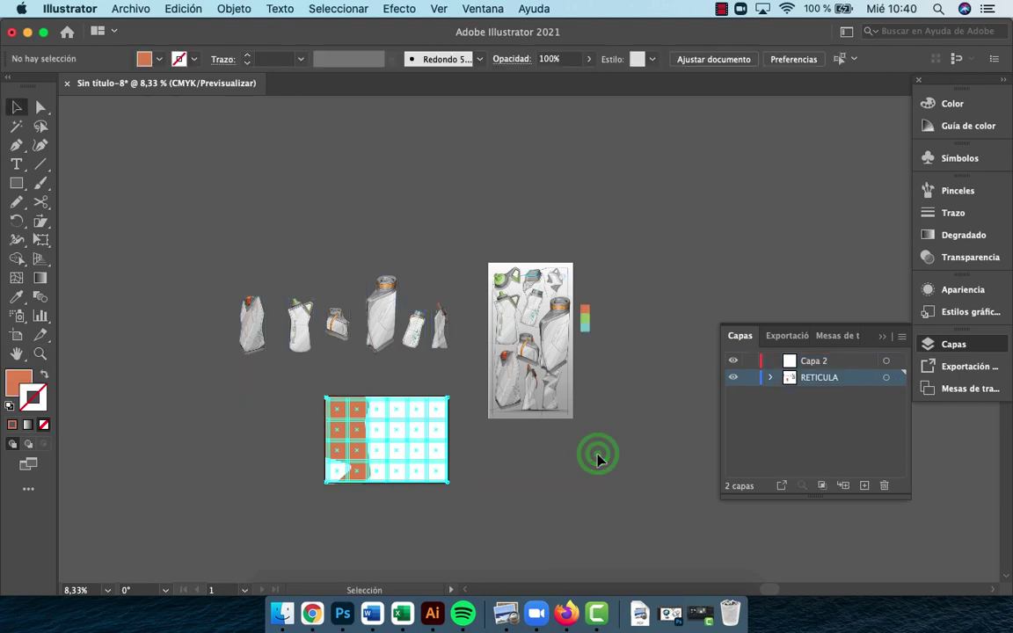
left_click(222, 11)
left_click(275, 125)
left_click(601, 477)
Move all the artwork from the RETICULA layer to Capa 2, keeping every object in its original position
key("super+a")
key("a")
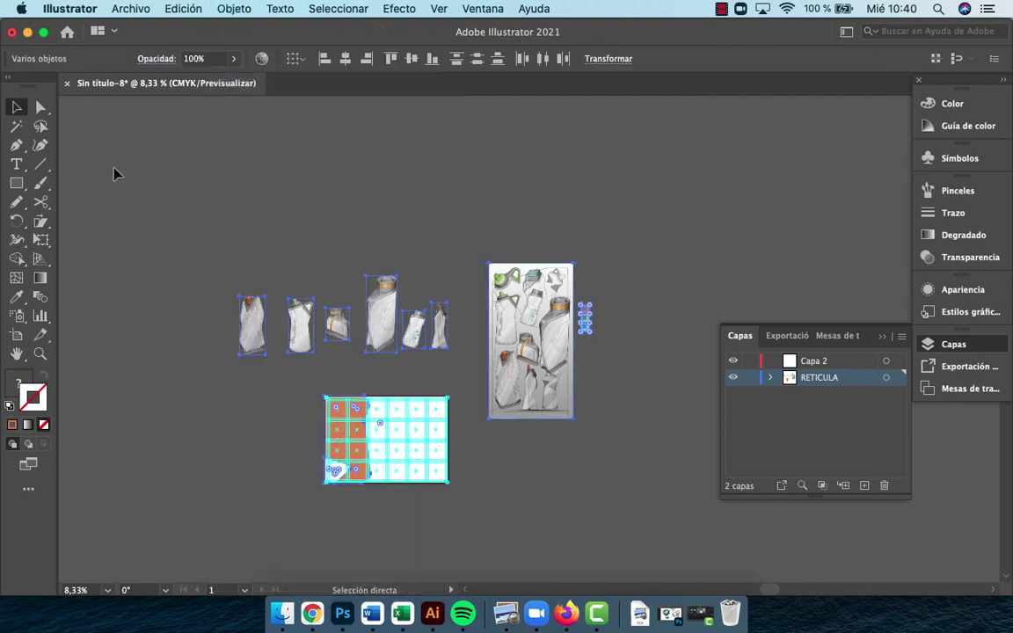
key("BackSpace")
left_click(806, 359)
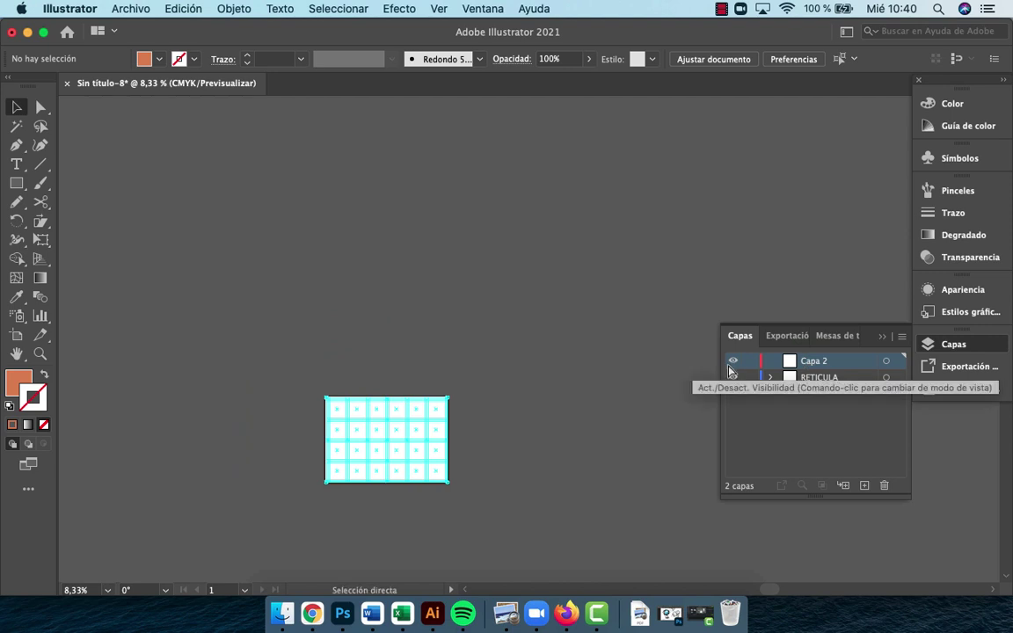
key("super+z")
Lock the RETICULA layer and hide its grid
left_click(749, 377)
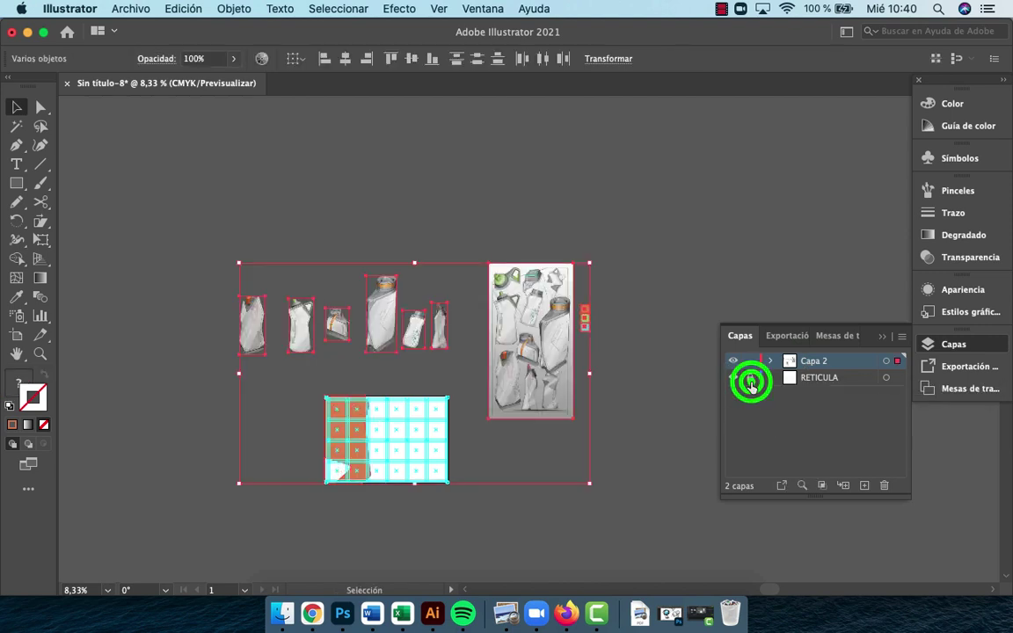
left_click(678, 405)
key("z")
left_click(360, 409)
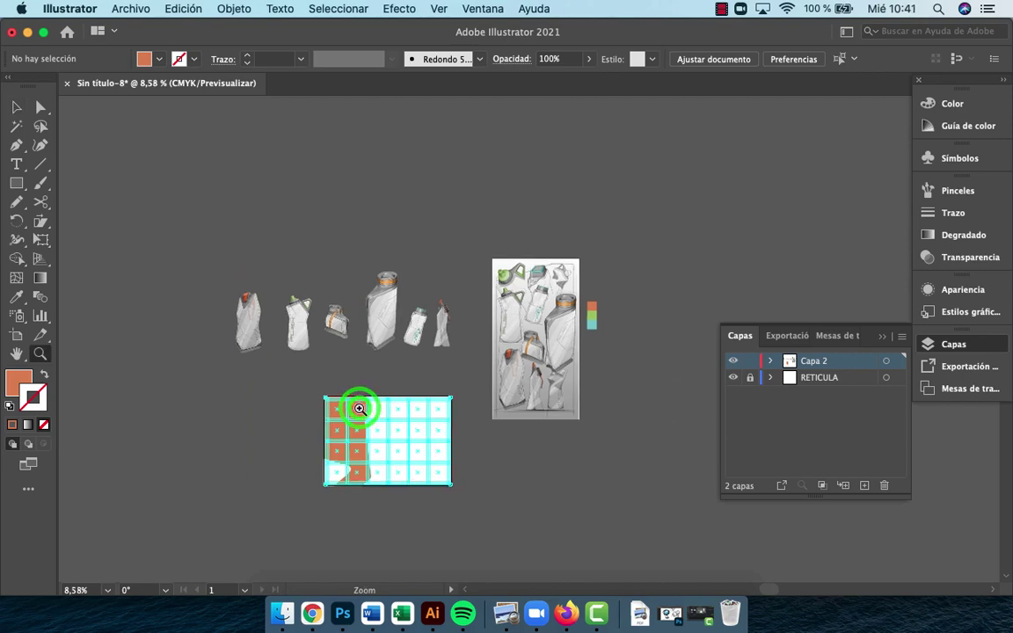
left_click(446, 409)
left_click_drag(447, 408, 398, 525)
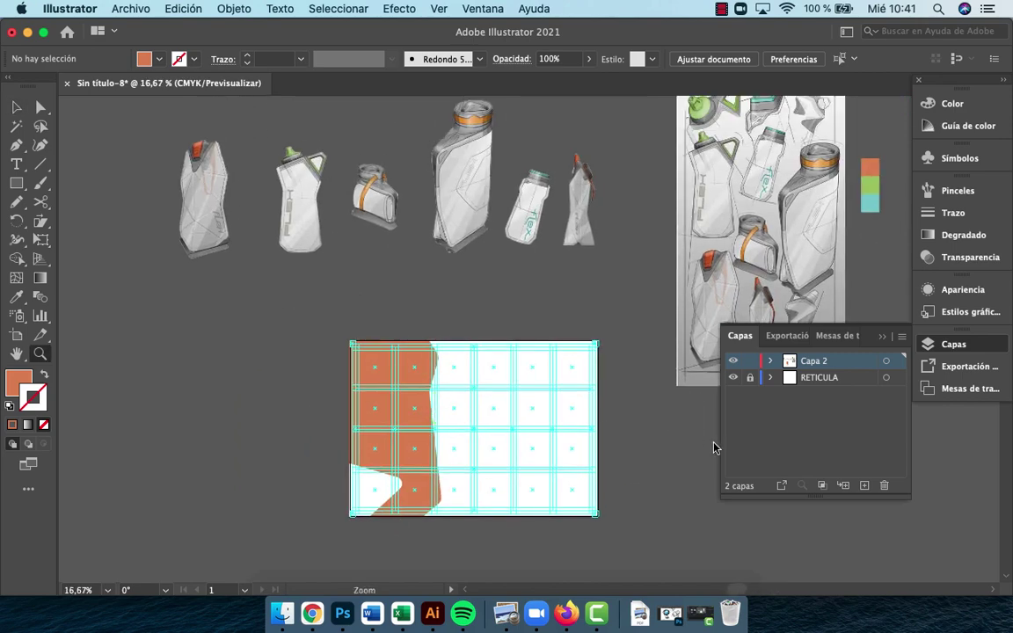
left_click(734, 378)
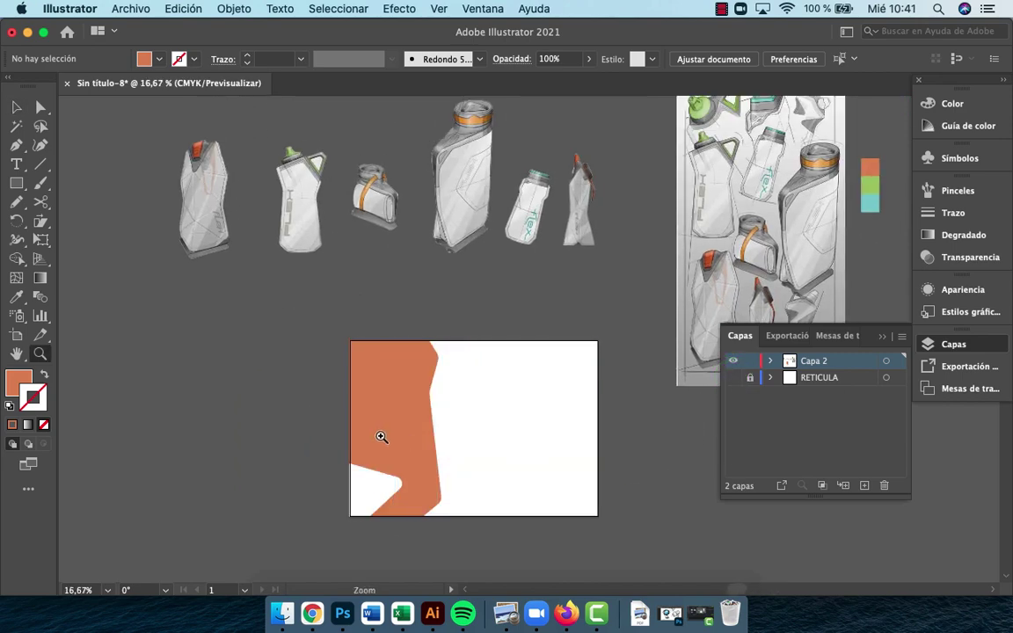
Duplicate the white rounded triangle from the artboard's lower-left corner into the empty area at the lower right of the artboard
left_click(380, 436)
left_click(533, 350)
left_click(562, 349)
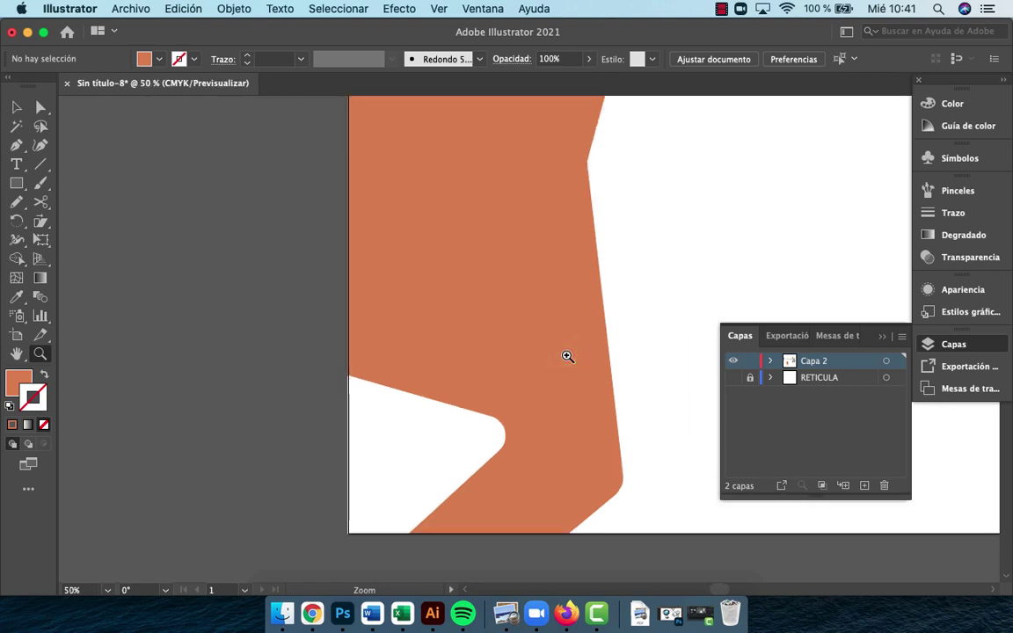
left_click(565, 353, "alt")
left_click(565, 353, "alt")
left_click(565, 354, "alt")
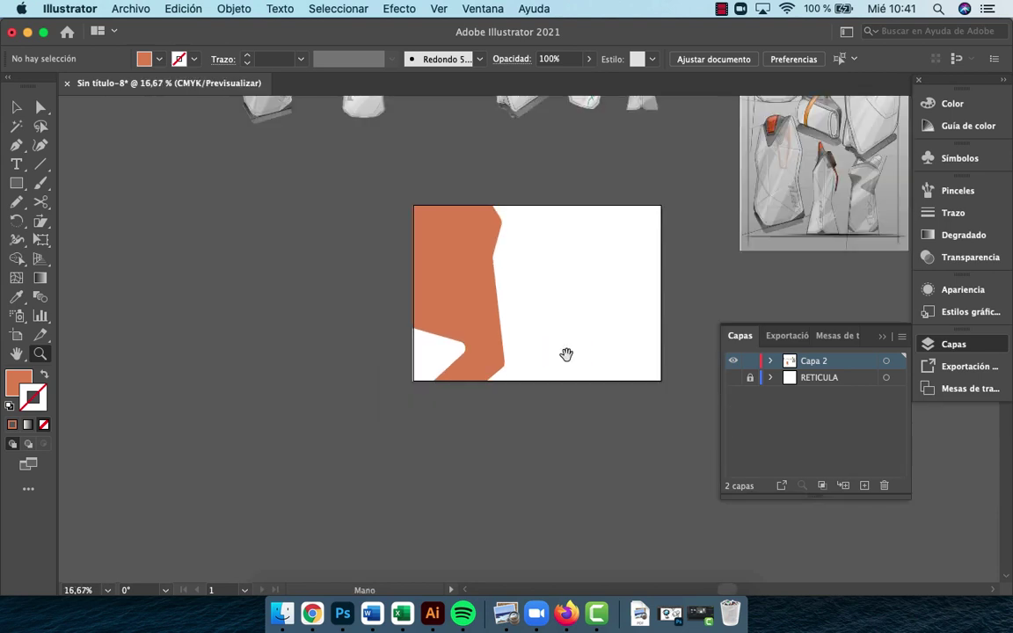
left_click_drag(566, 353, 434, 496)
key("v")
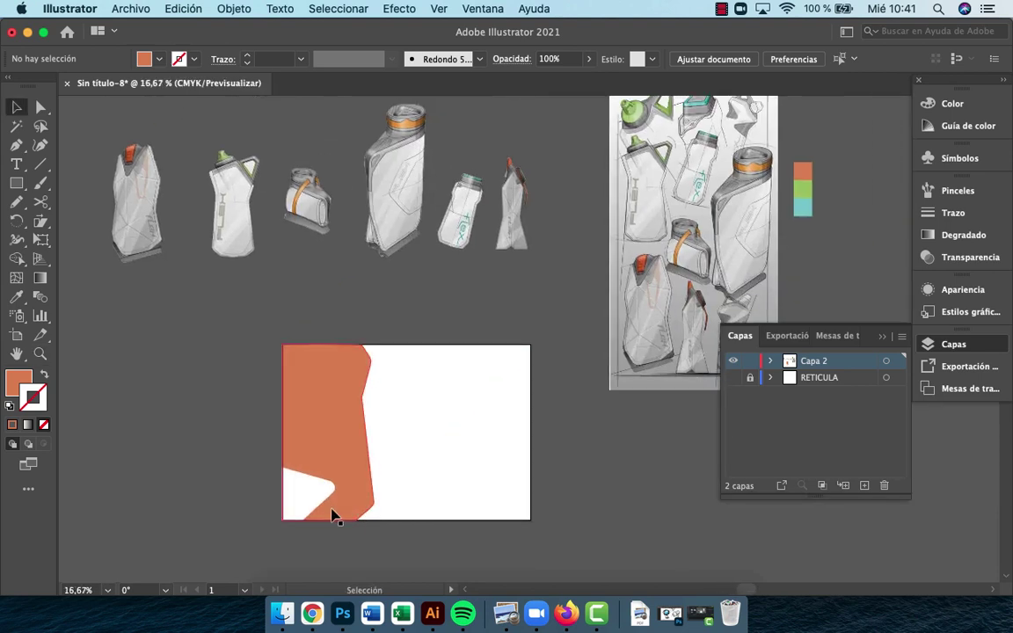
left_click(315, 510)
left_click_drag(315, 514, 468, 497)
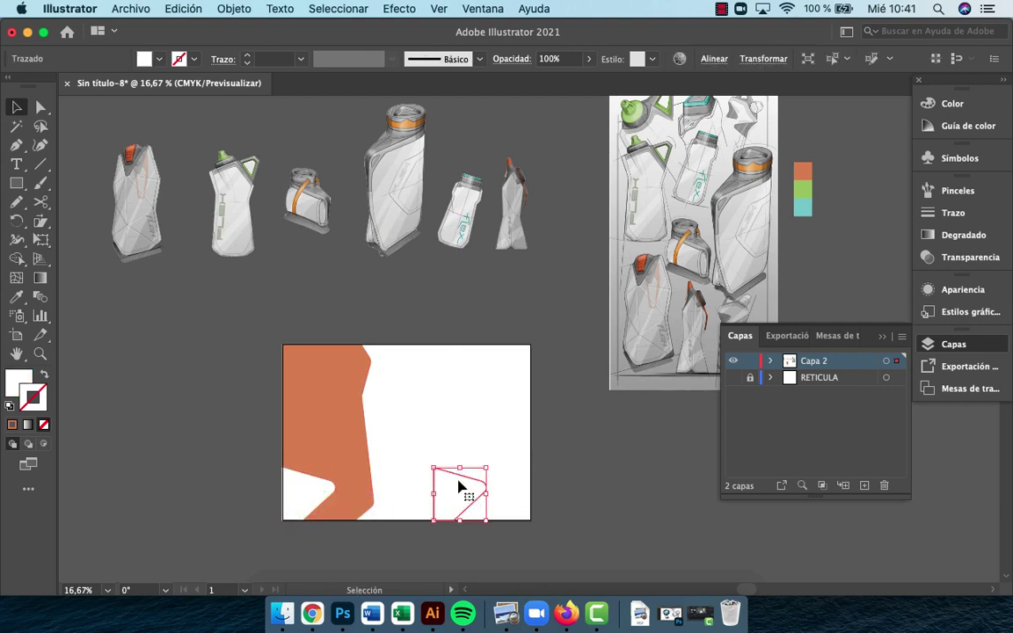
Reflect the duplicated white triangle across the vertical axis
right_click(466, 489)
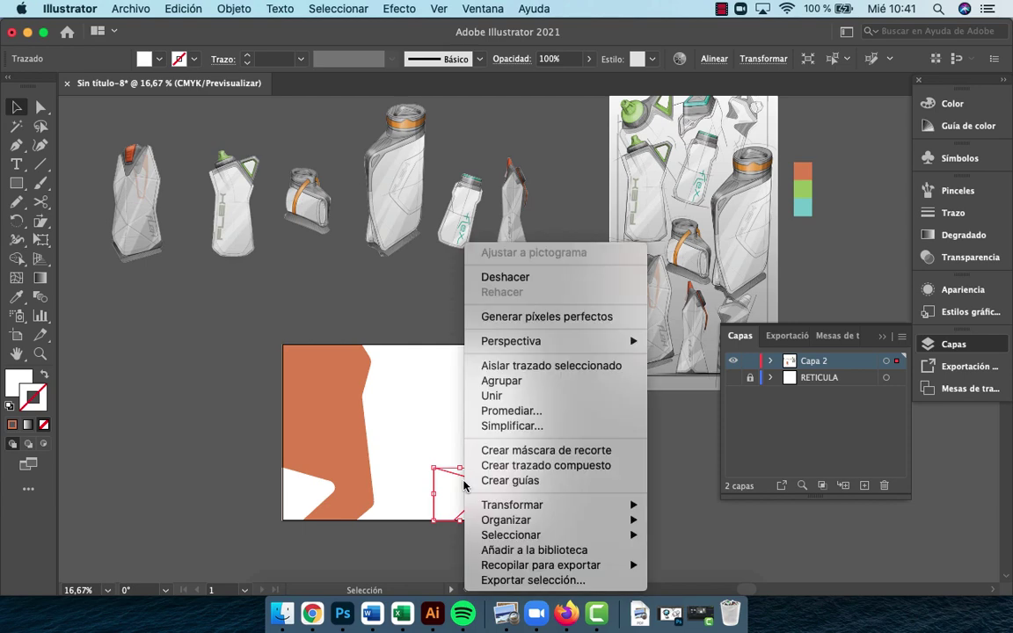
mouse_move(615, 505)
left_click(739, 499)
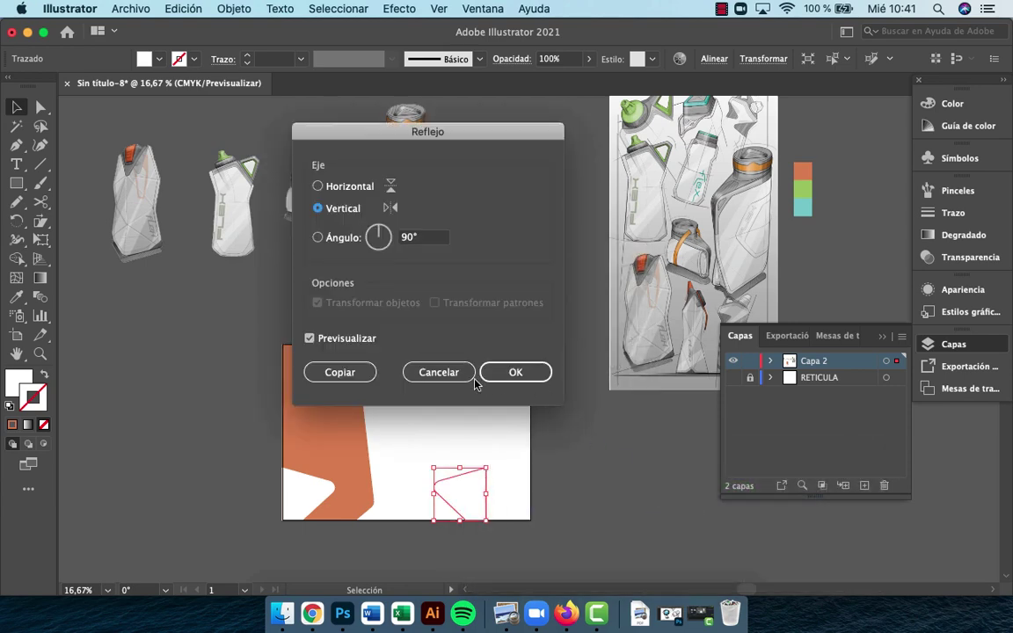
left_click(511, 373)
Reflect the duplicated white triangle across the horizontal axis
right_click(515, 445)
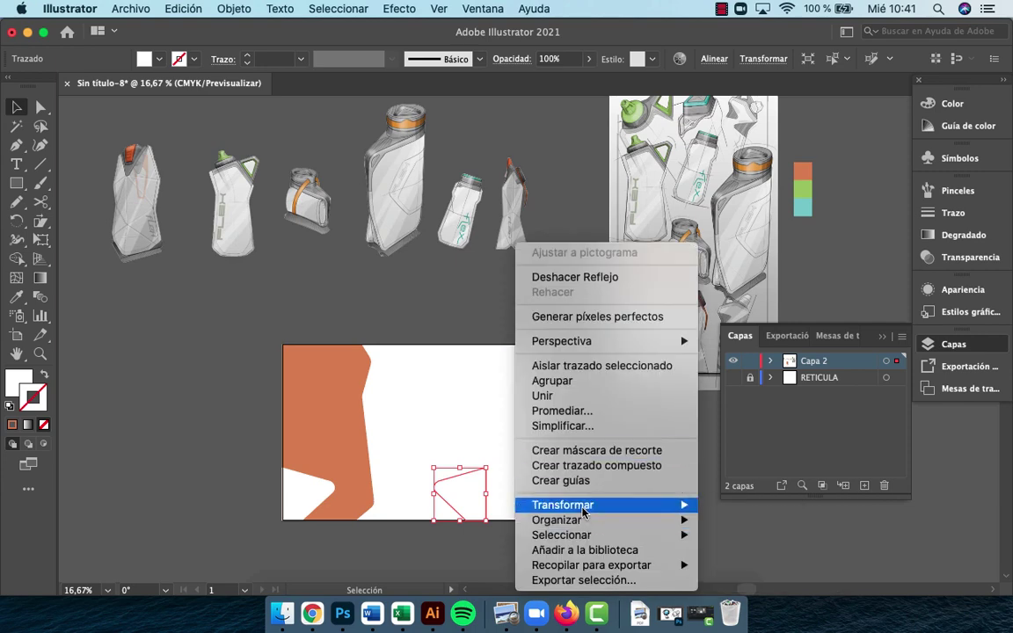
mouse_move(583, 511)
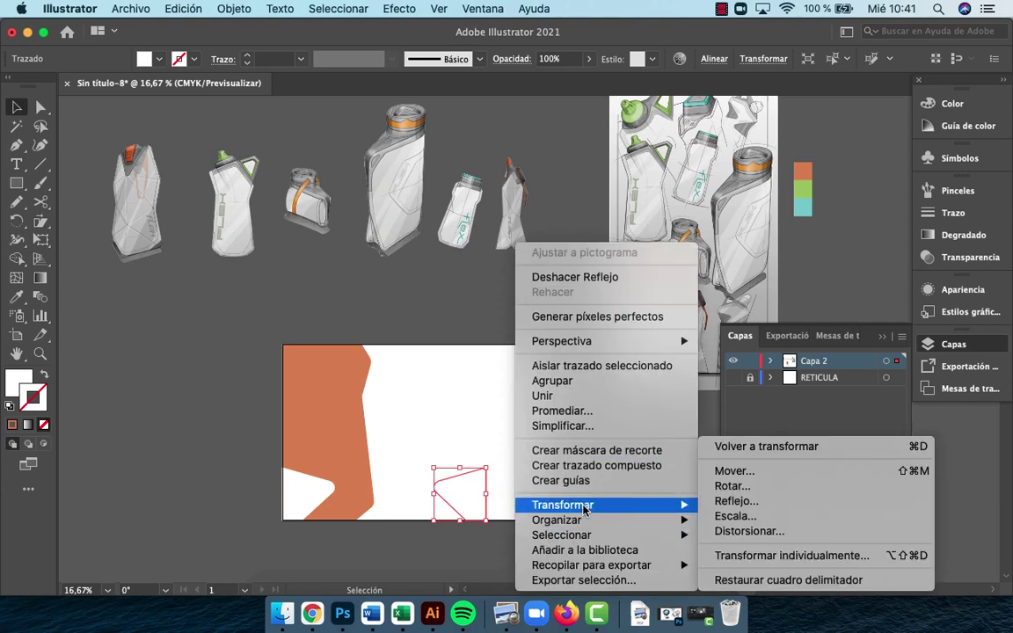
left_click(781, 502)
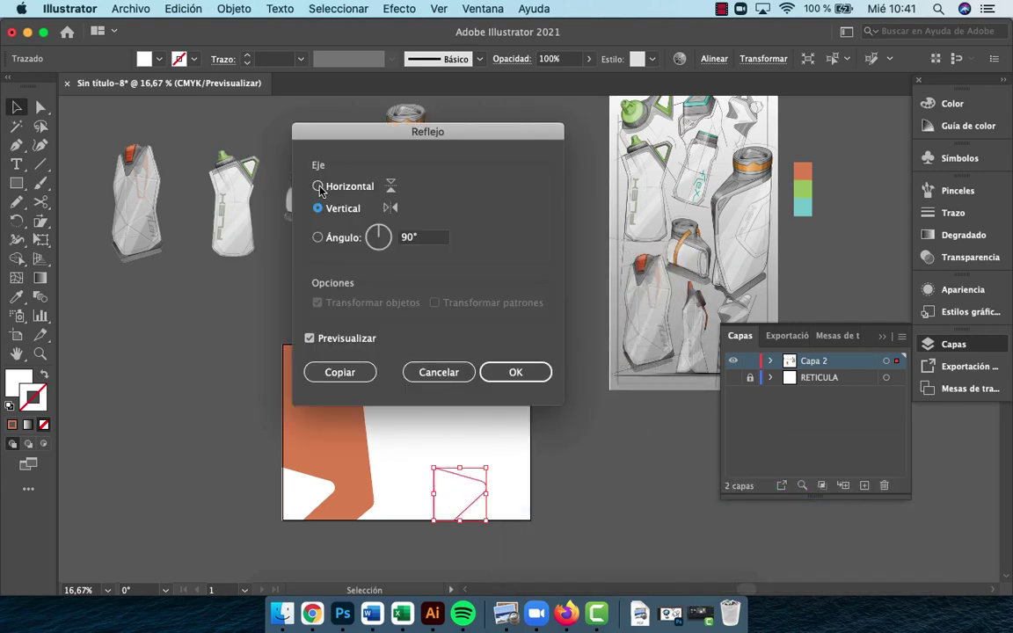
left_click(318, 187)
left_click(515, 372)
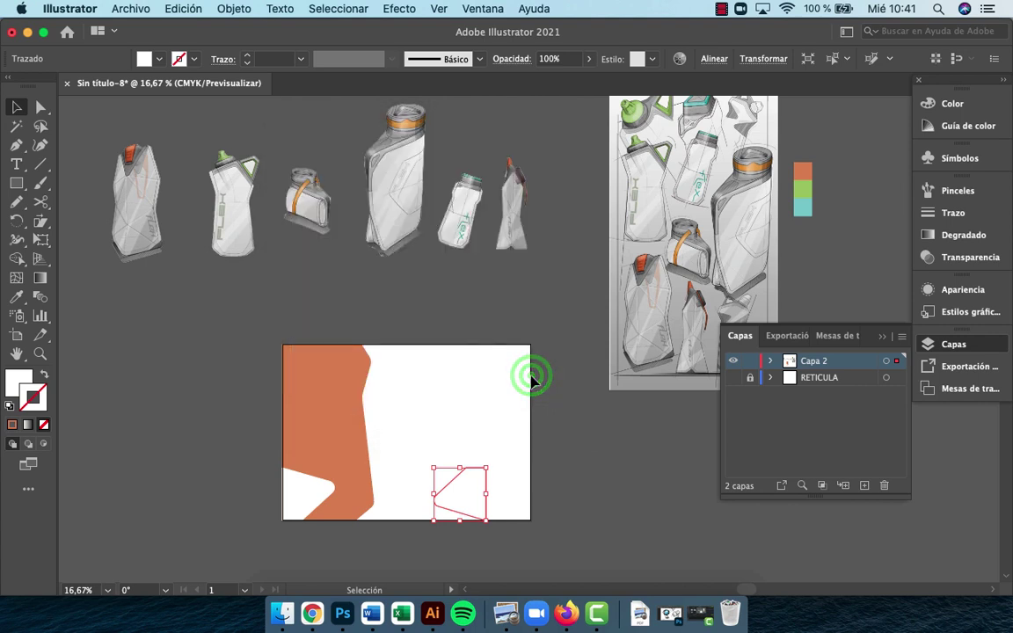
left_click(569, 436)
Snap the reflected triangle to the artboard's upper-right corner and enlarge it towards the artboard's centre
left_click_drag(489, 477, 538, 353)
left_click_drag(531, 351, 531, 353)
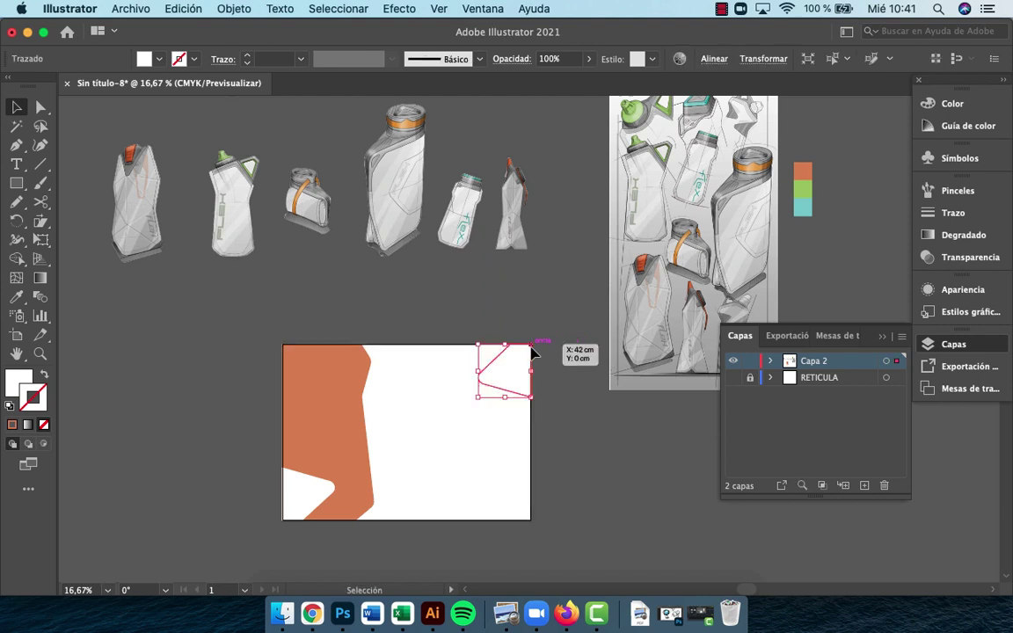
left_click_drag(482, 403, 403, 472)
Show the RETICULA grid and shrink the enlarged triangle slightly so its inner side lines up with the middle grid column
left_click(732, 378)
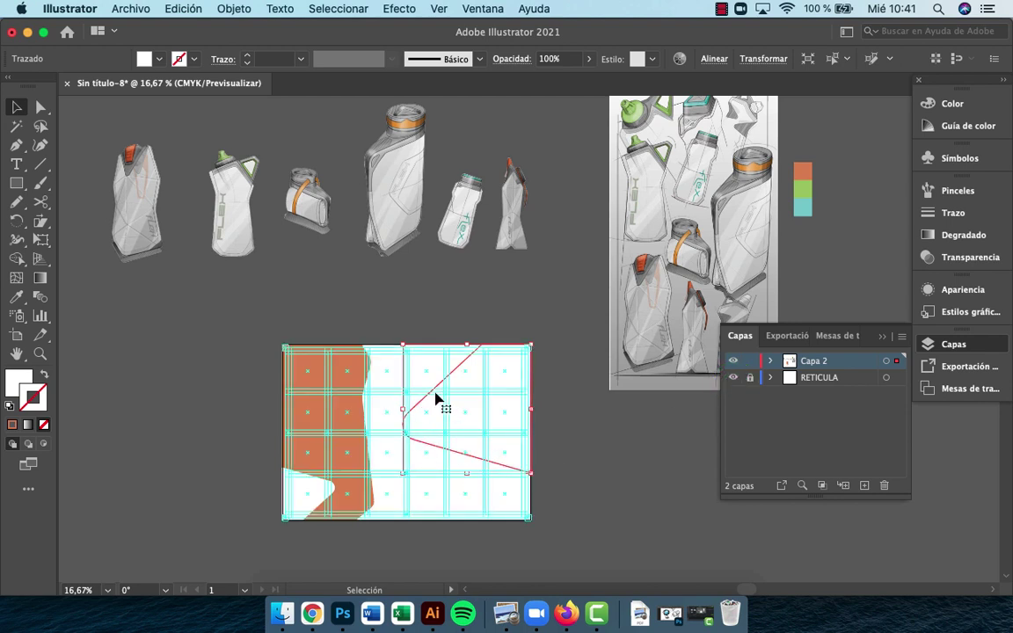
left_click(592, 393)
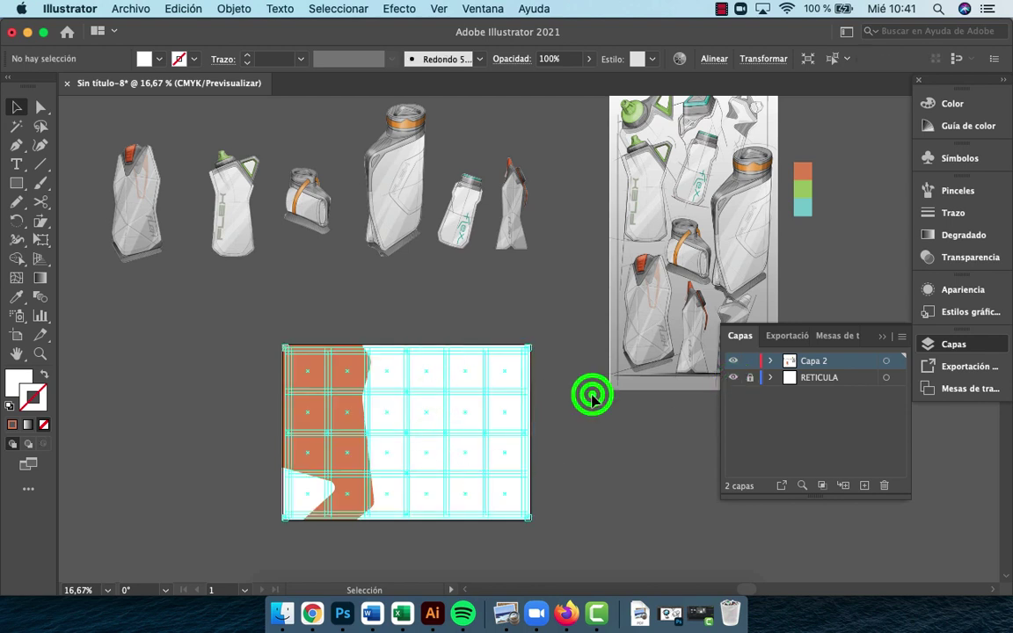
left_click(446, 371)
left_click(445, 378)
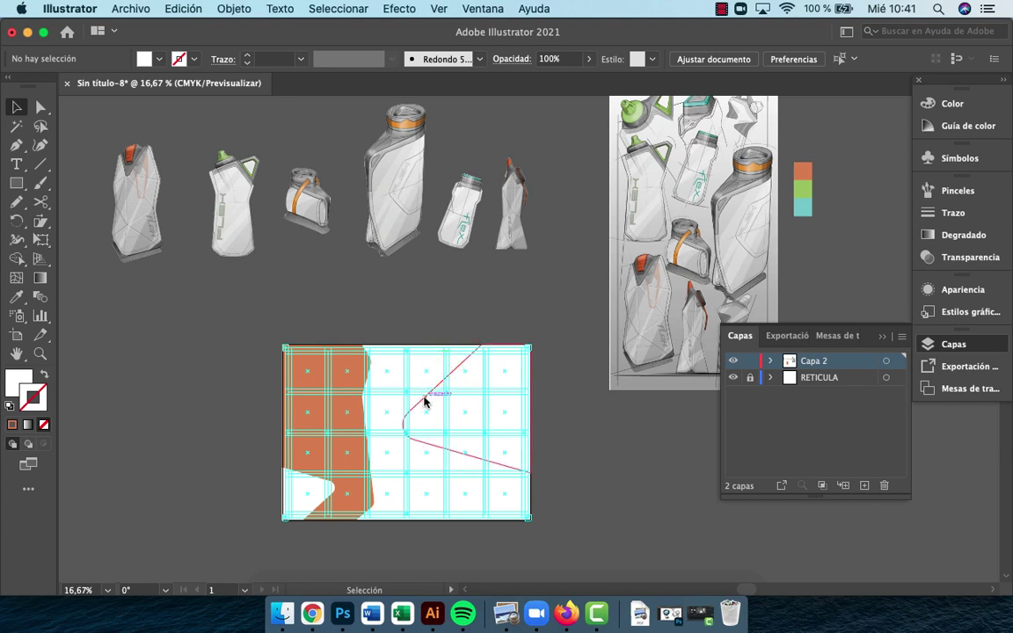
left_click(433, 397)
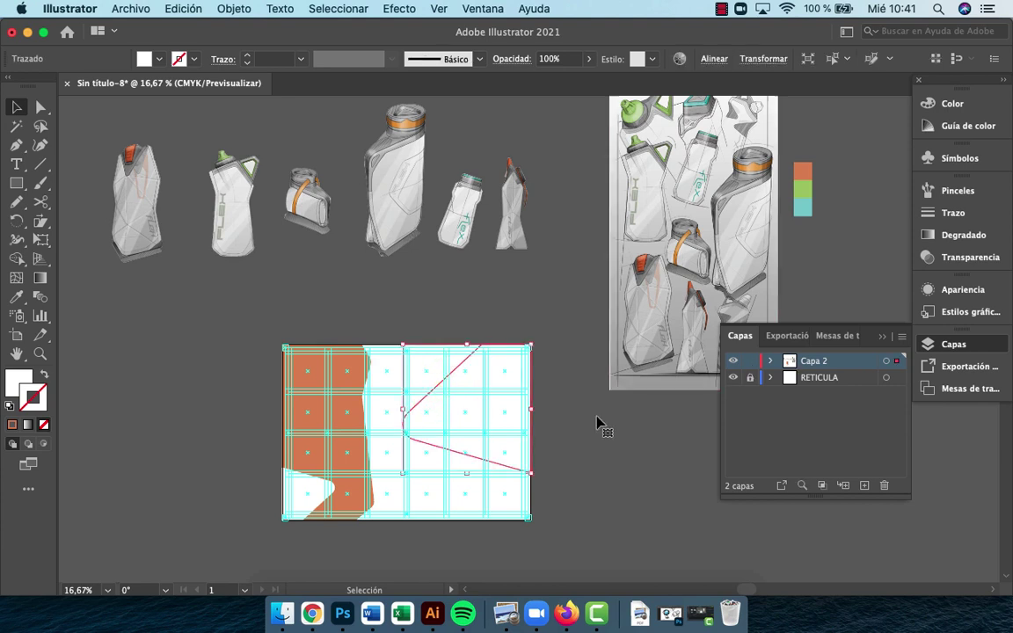
left_click_drag(403, 409, 408, 410)
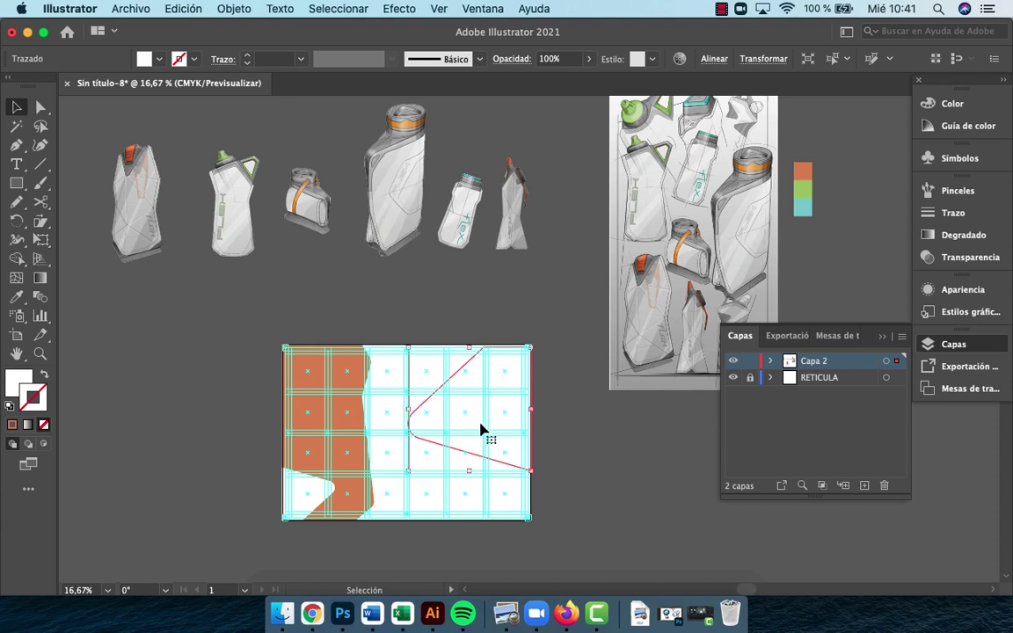
Hide the RETICULA grid and move the enlarged triangle up flush with the artboard's top edge
left_click(671, 464)
left_click(732, 378)
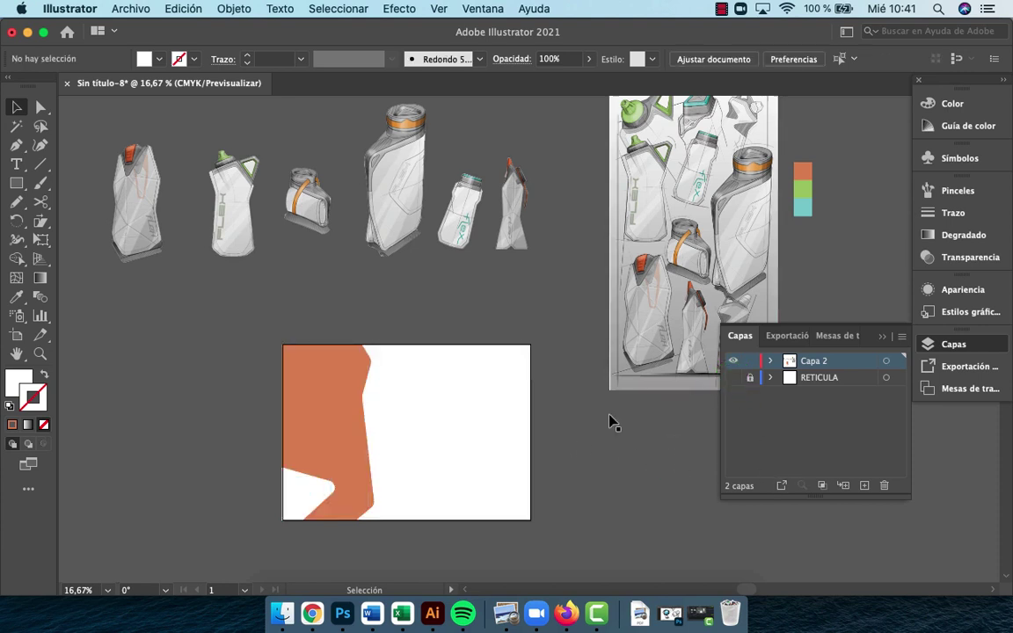
left_click_drag(640, 491, 482, 336)
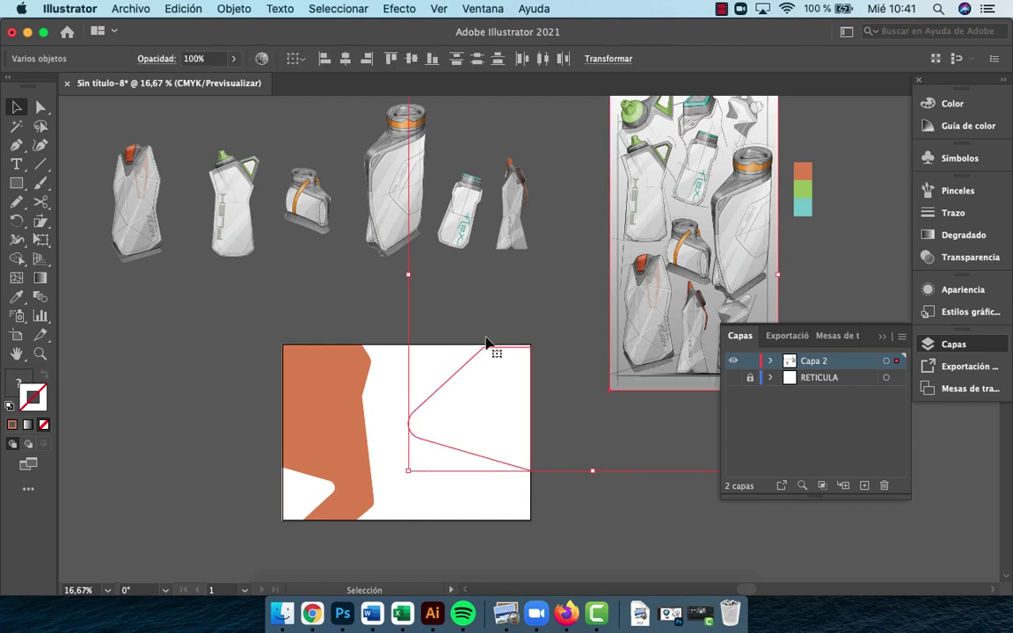
left_click(543, 341)
left_click(512, 349)
left_click_drag(511, 348, 511, 345)
left_click(527, 332)
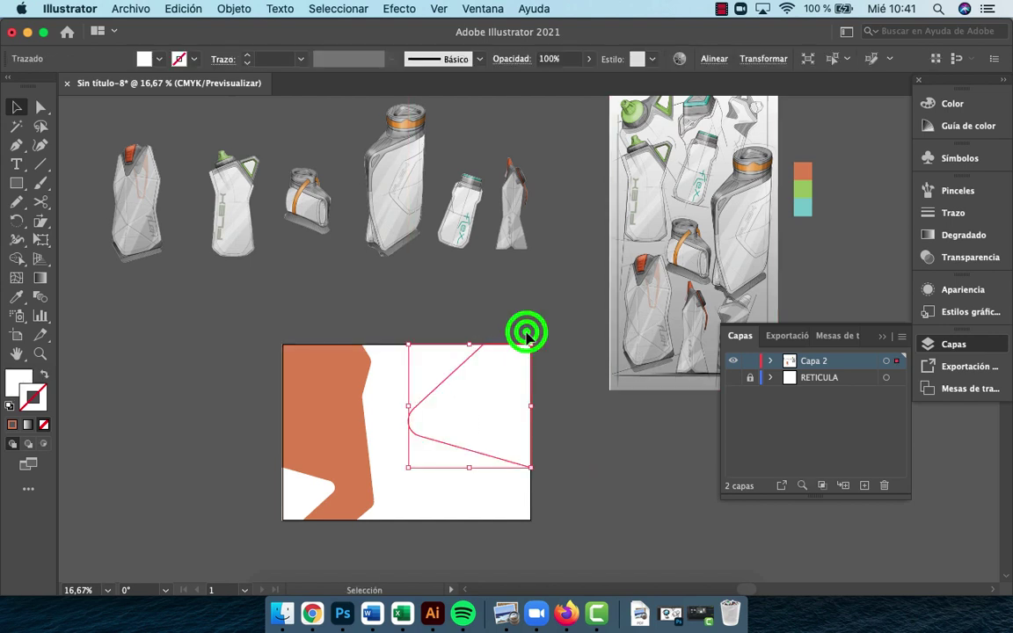
Sample the grey from the sketch sheet onto the enlarged triangle and swap it from fill to stroke
left_click(466, 361)
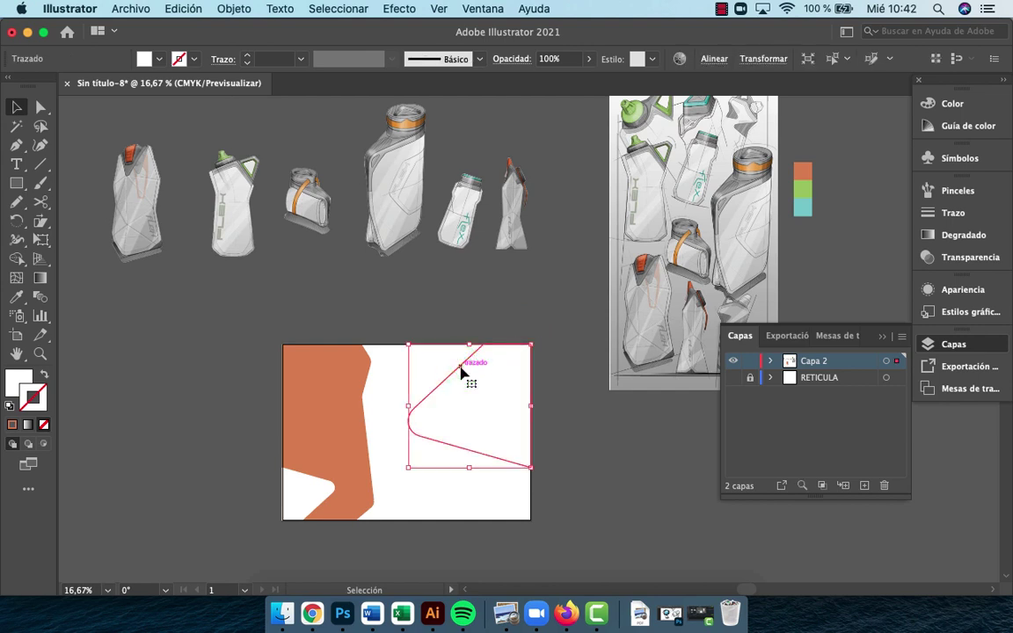
key("i")
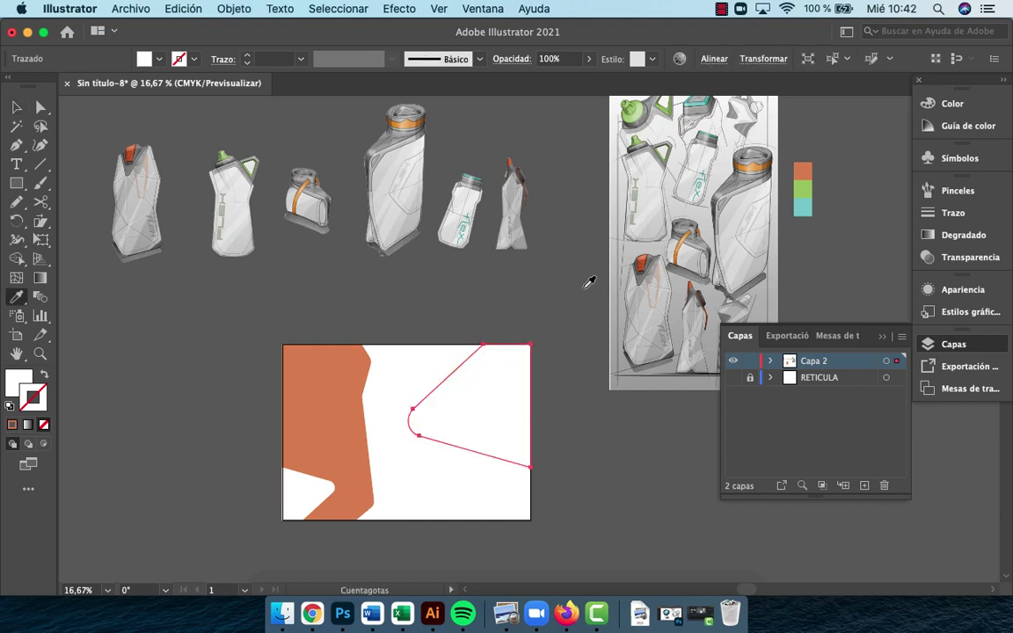
left_click(622, 327)
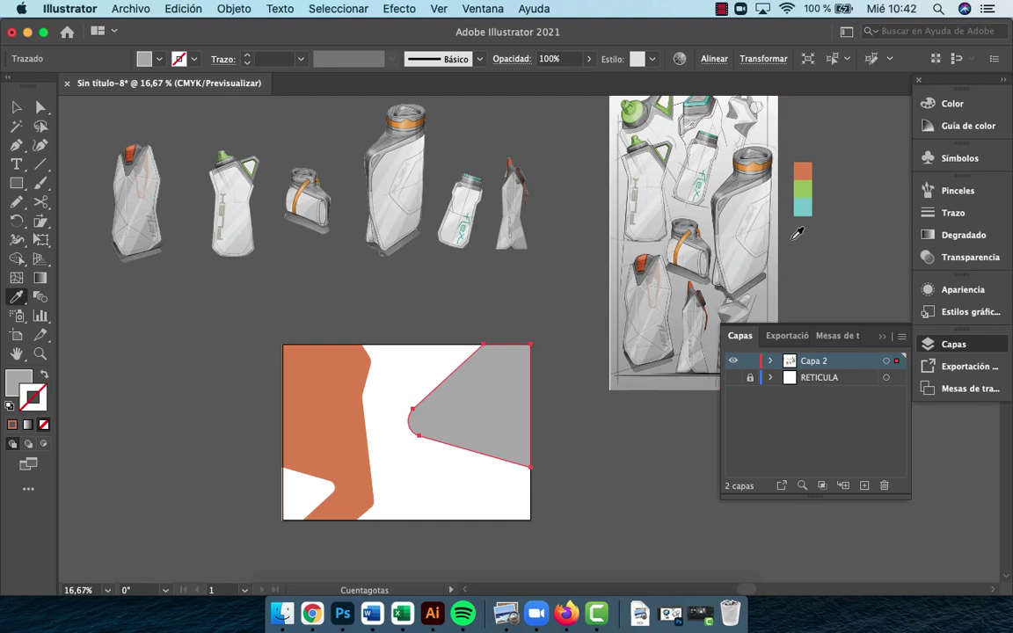
key("shift+x")
Give the enlarged triangle's outline a dashed stroke with 3 pt dashes
left_click(954, 211)
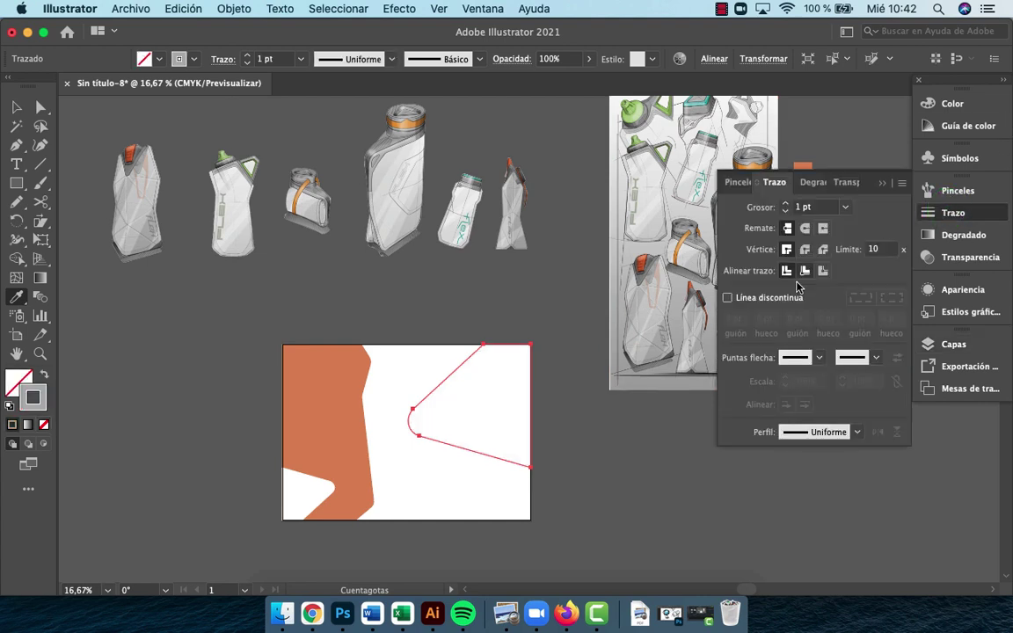
left_click(726, 298)
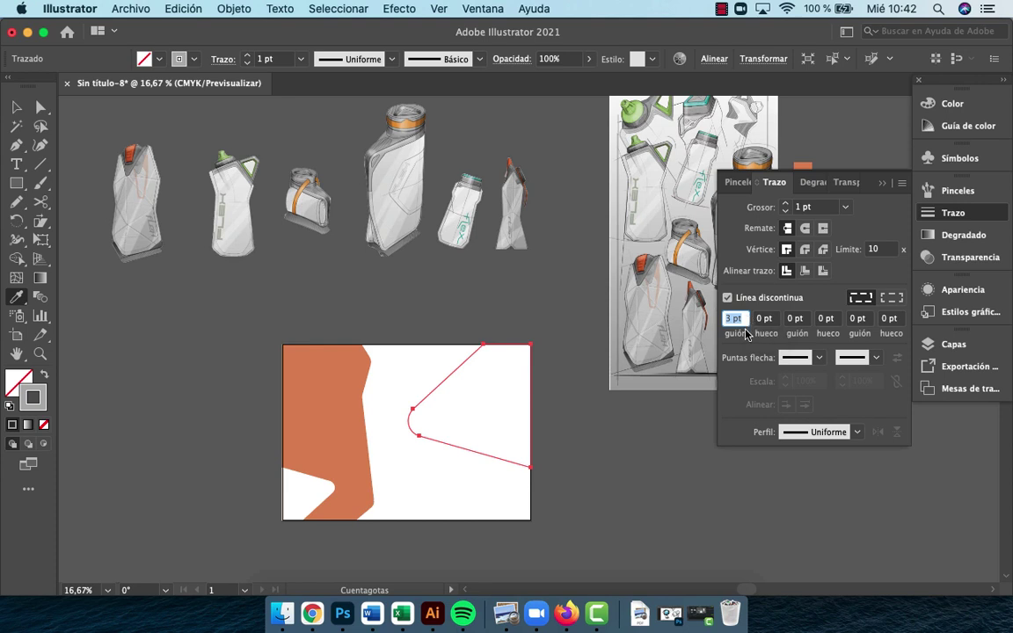
type("v")
left_click(628, 458)
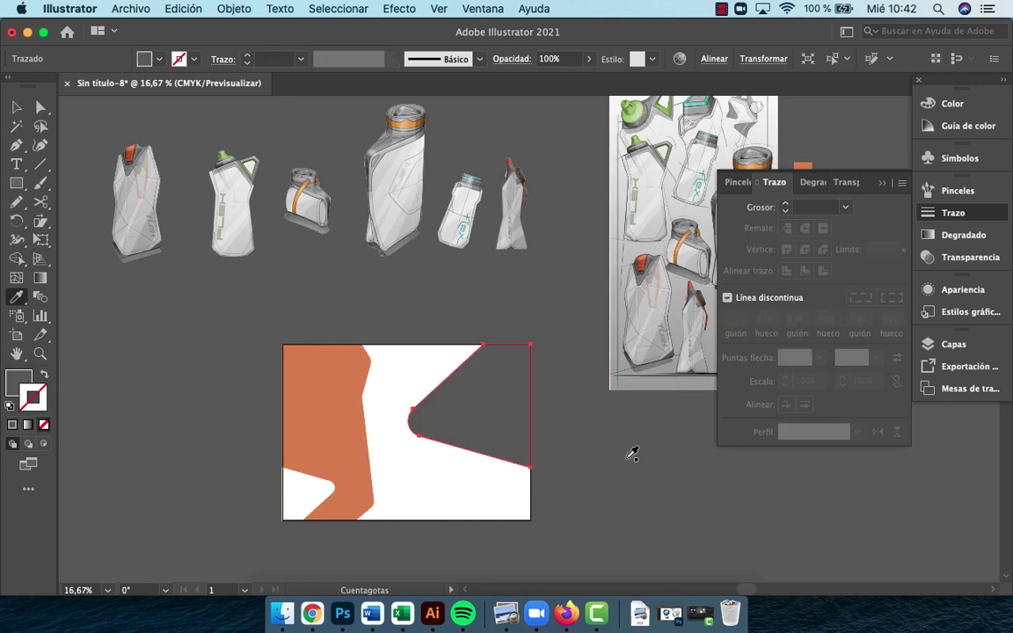
key("super+z")
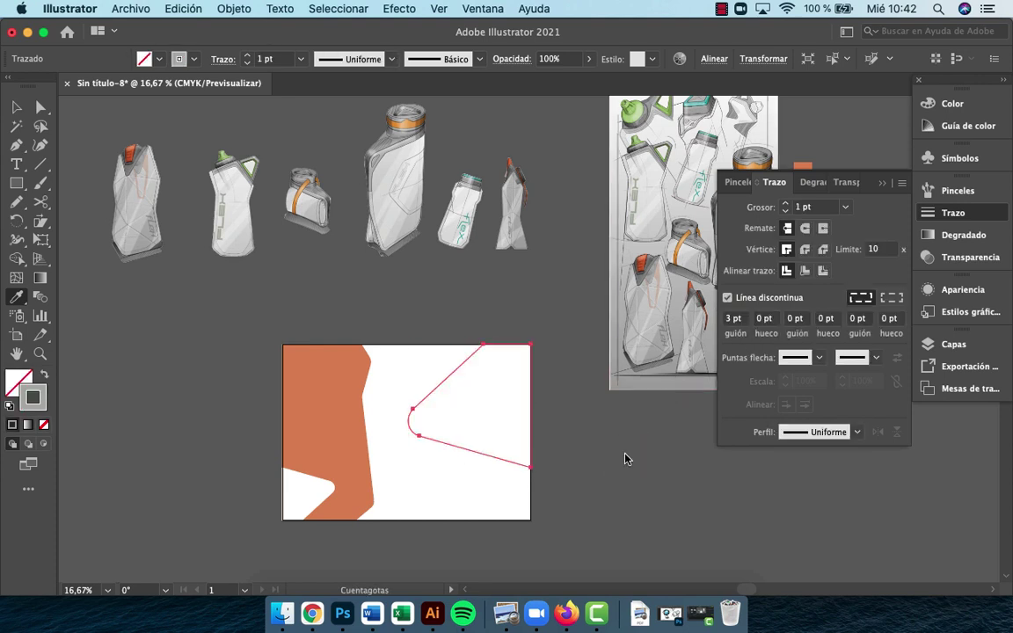
left_click(625, 458)
Set the dashed triangle outline's stroke weight to 2 pt
key("z")
left_click(452, 429)
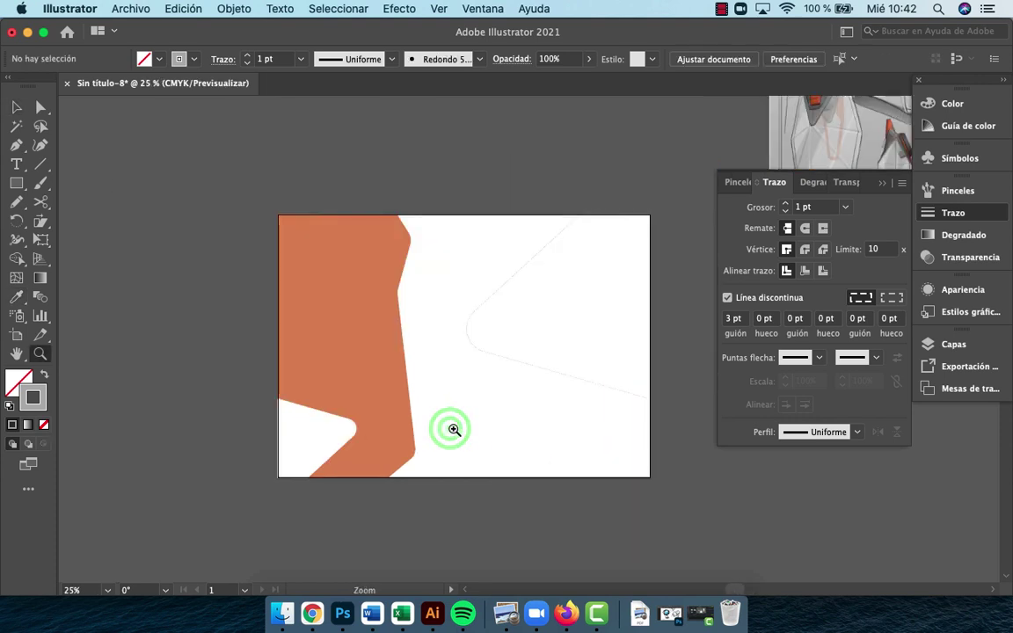
left_click(528, 282)
left_click(538, 393)
left_click(547, 384)
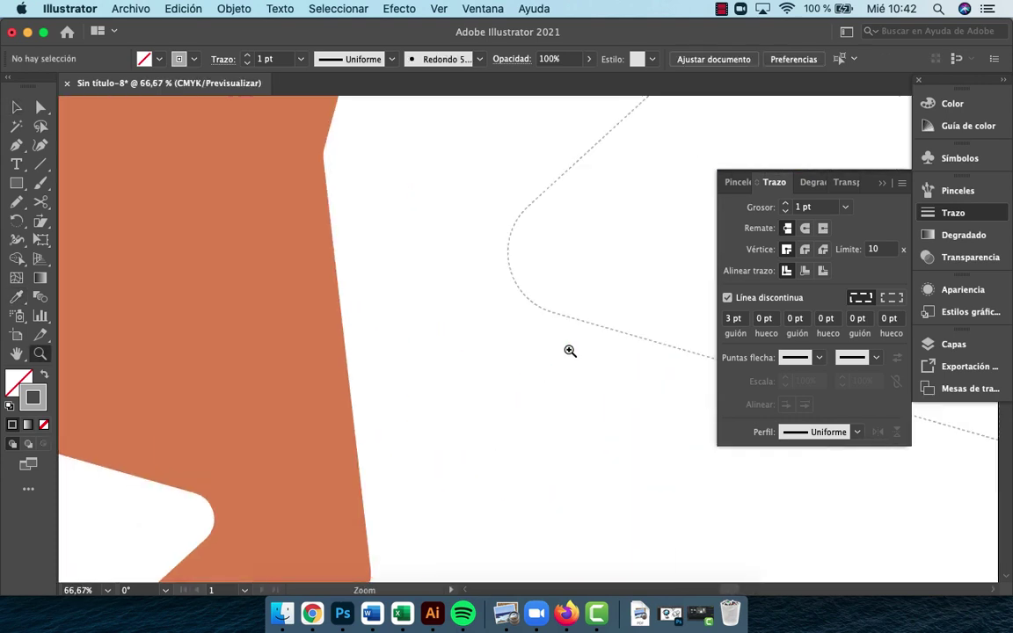
key("v")
left_click(581, 324)
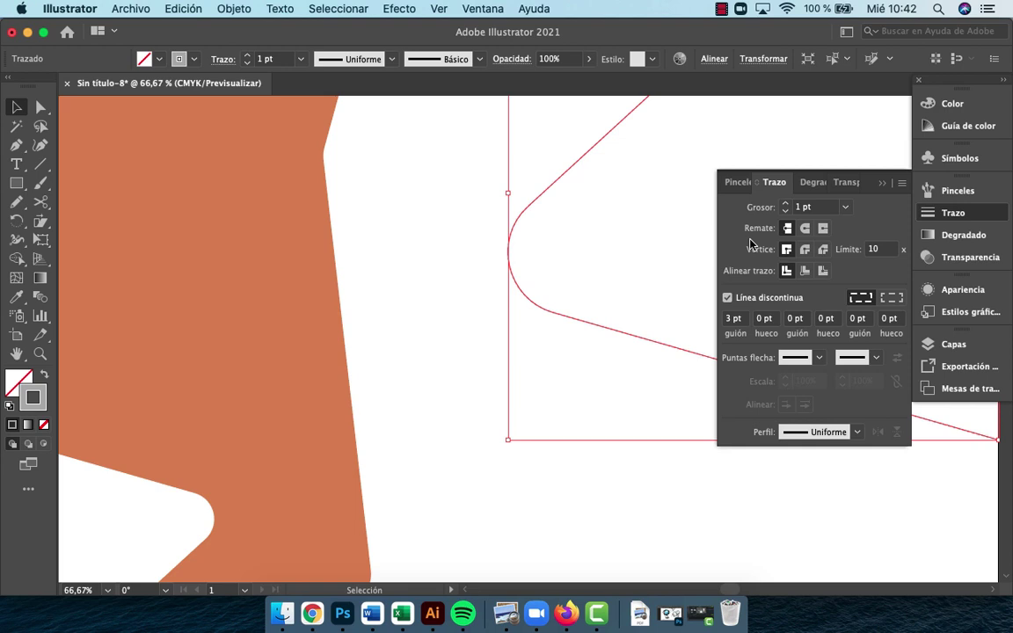
left_click(785, 208)
left_click(665, 261)
Swap the tall orange shape's fill to its stroke and make that outline dashed with 3 pt dashes
key("z")
left_click(596, 363, "alt")
left_click(596, 363, "alt")
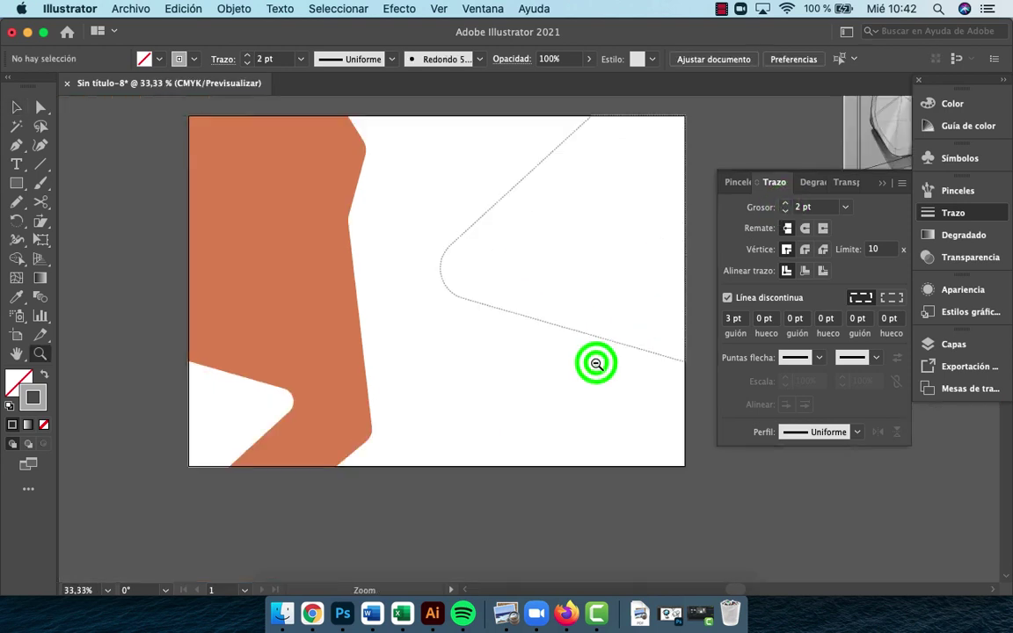
left_click(596, 363, "alt")
left_click_drag(596, 363, 723, 382)
left_click(508, 344)
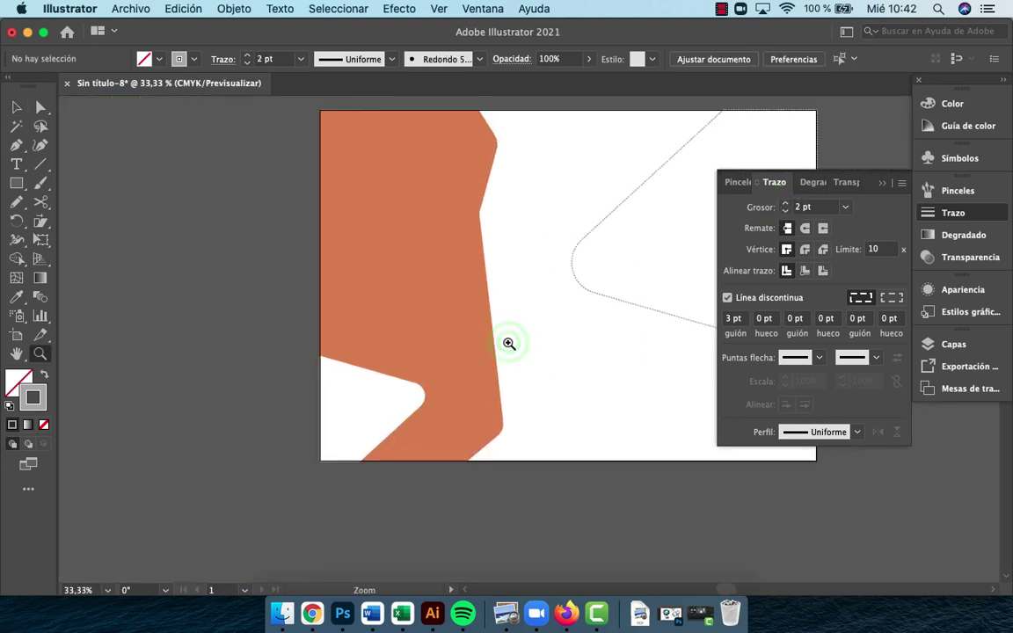
key("a")
left_click(486, 349)
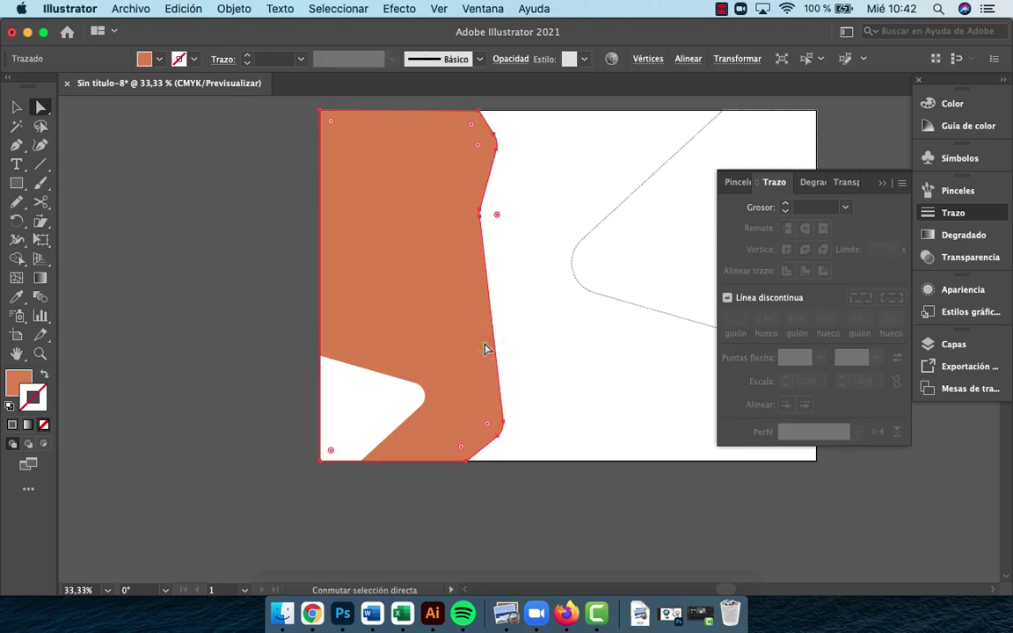
key("shift+x")
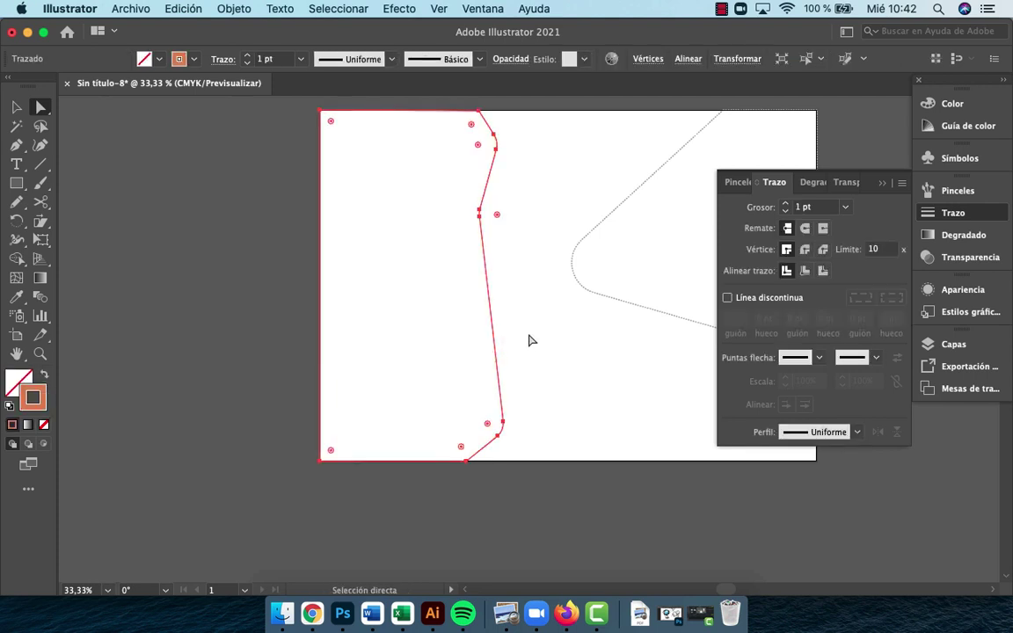
left_click(727, 298)
left_click(663, 559)
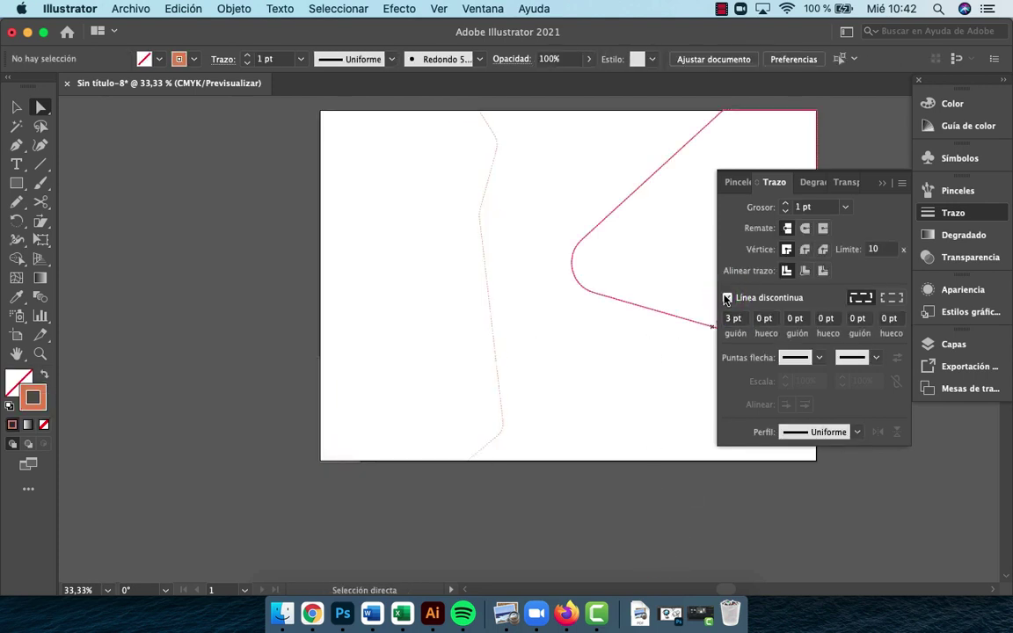
Sample the dashed orange outline onto the small white triangle in the artboard's lower-left corner and swap the orange to its fill
left_click(350, 436)
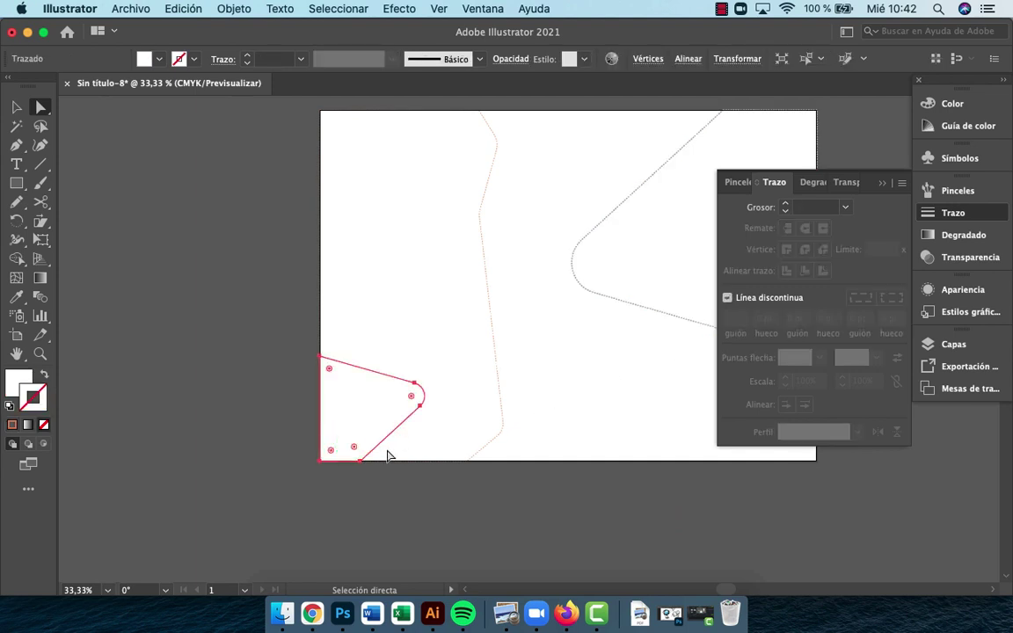
left_click(471, 461, "shift")
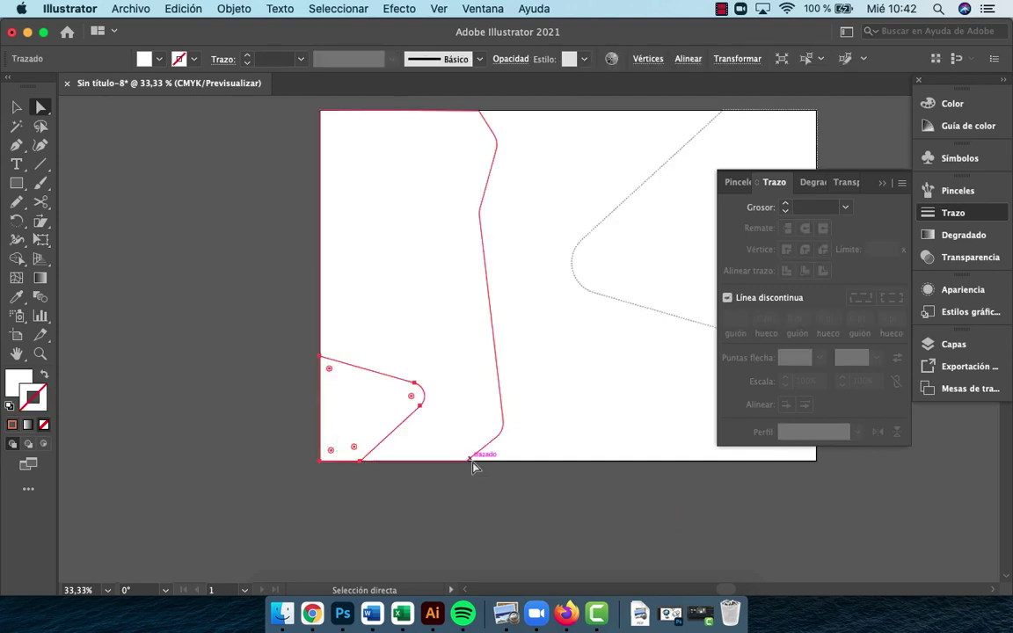
key("i")
left_click(502, 404)
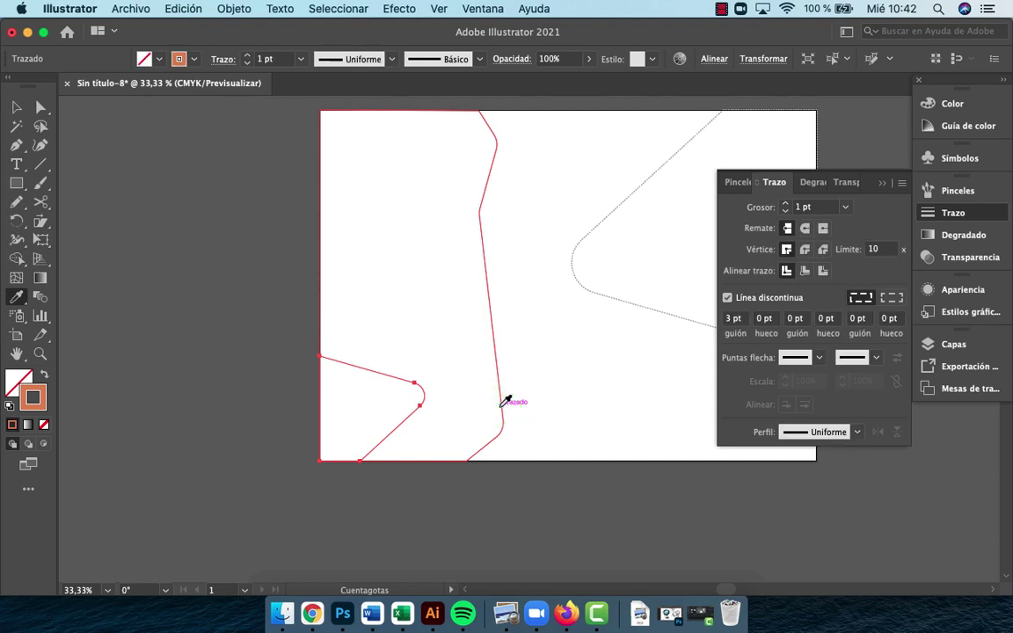
key("shift+x")
key("v")
left_click(504, 507)
Examine the artboard composition and compare it with the bottle drawings on the sketch sheet
key("z")
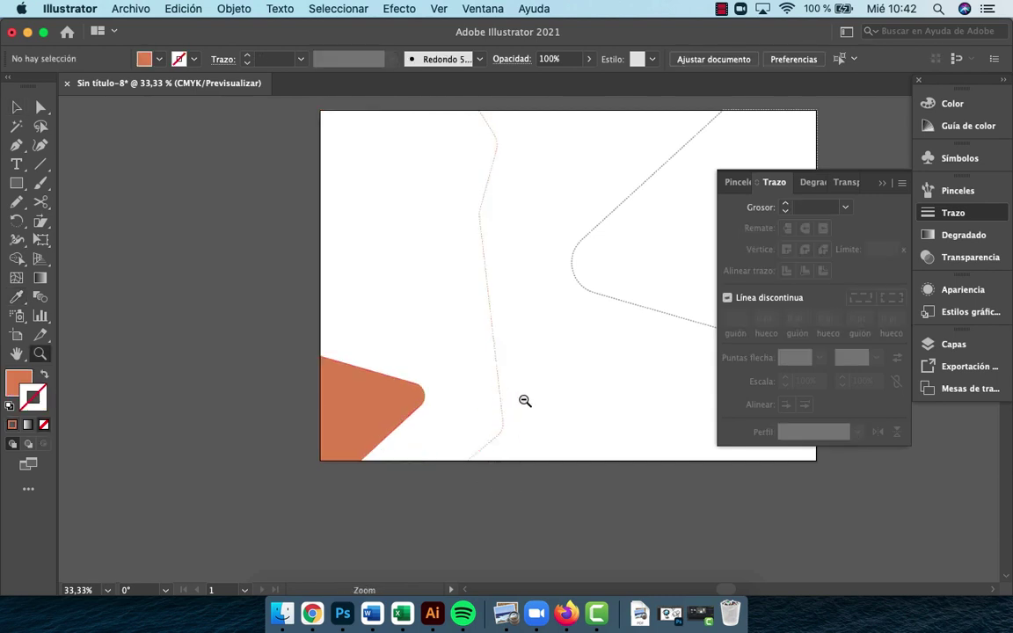
left_click(524, 400, "alt")
left_click(524, 400, "alt")
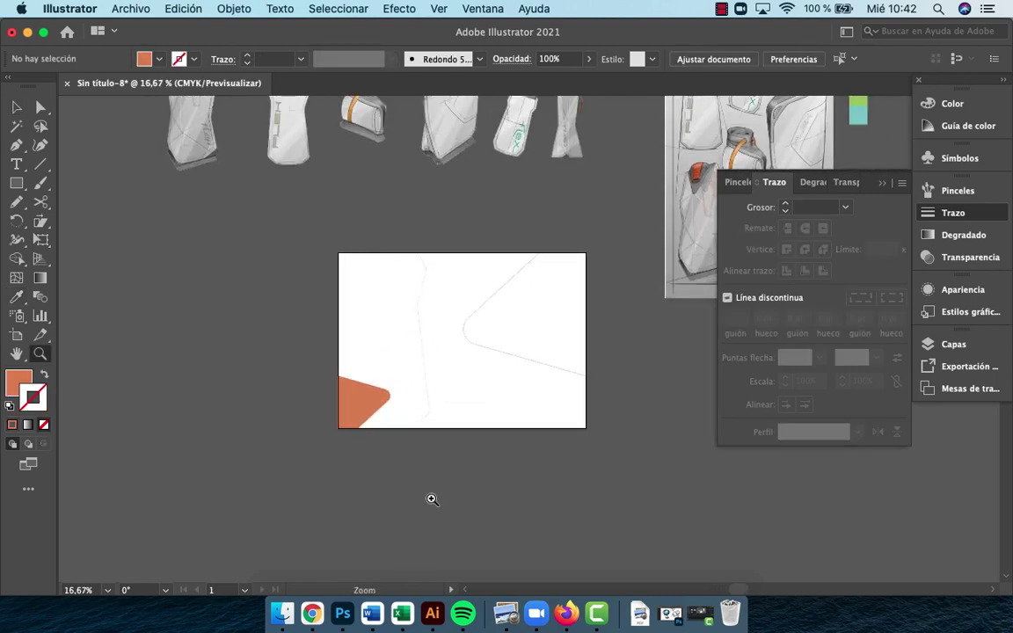
left_click(502, 320)
left_click(502, 317)
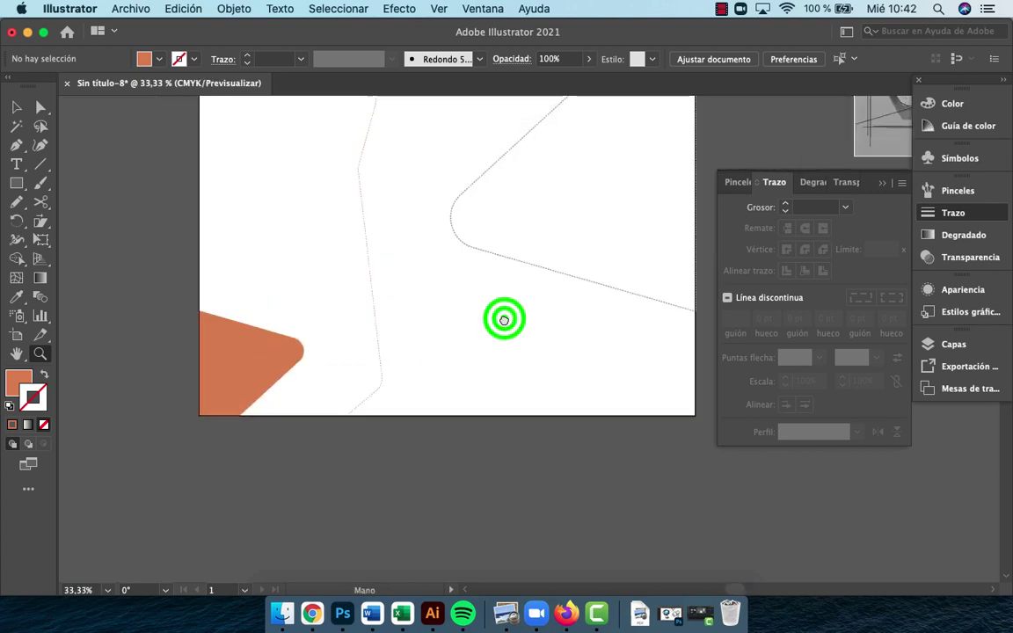
left_click_drag(502, 317, 438, 421)
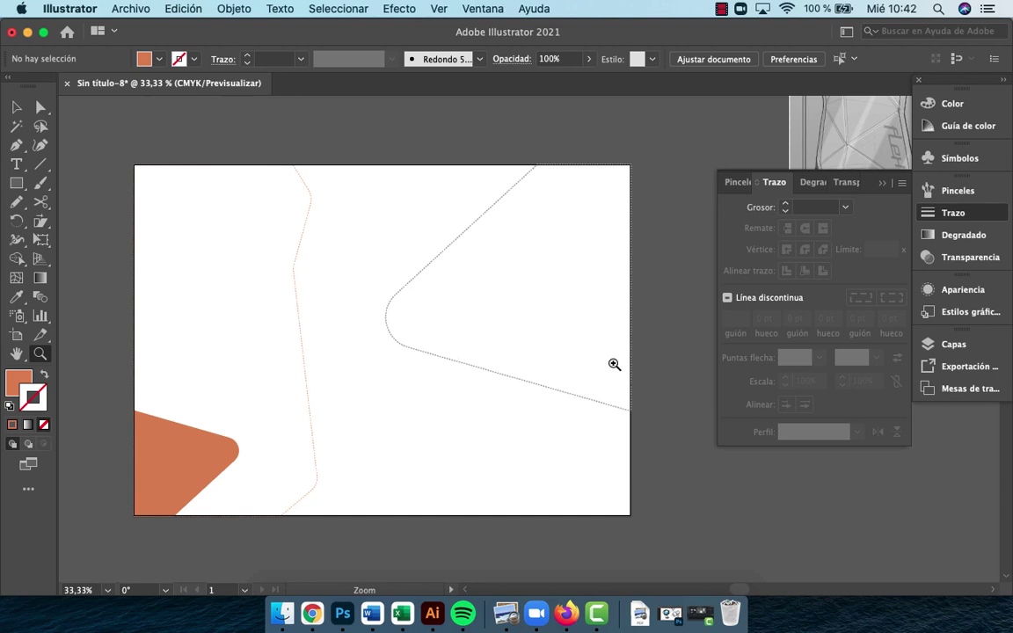
left_click(519, 353, "alt")
left_click(519, 353, "alt")
left_click(518, 353, "alt")
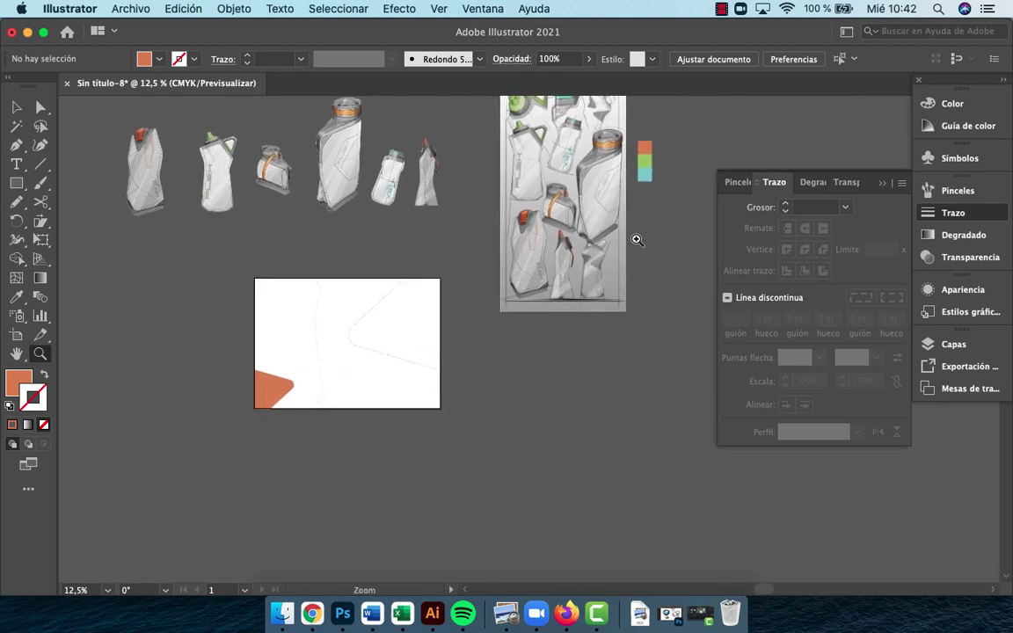
left_click(615, 205)
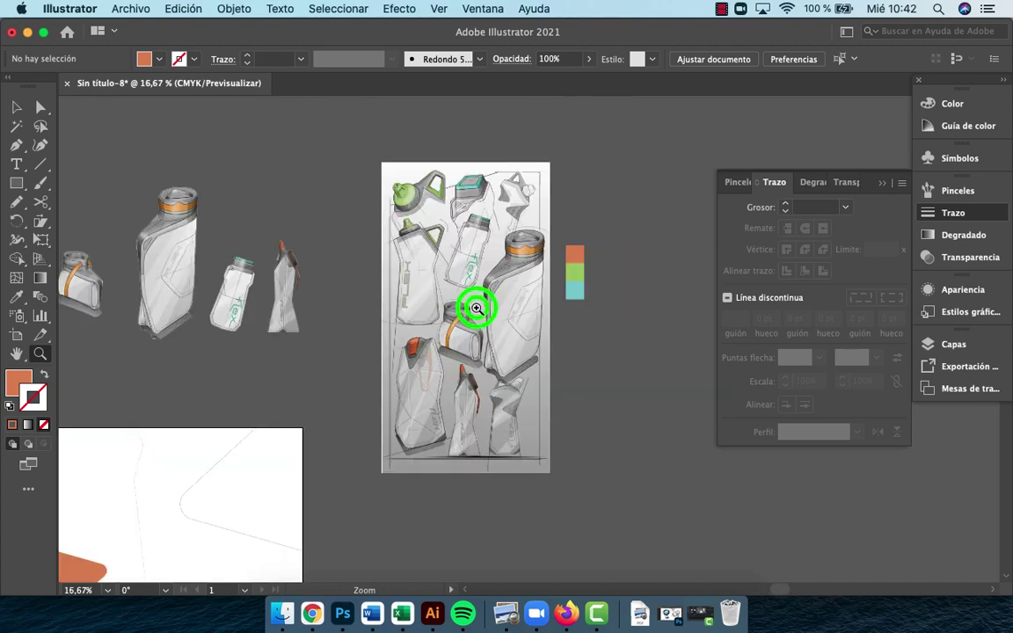
left_click(472, 305)
left_click(624, 352)
left_click(467, 318)
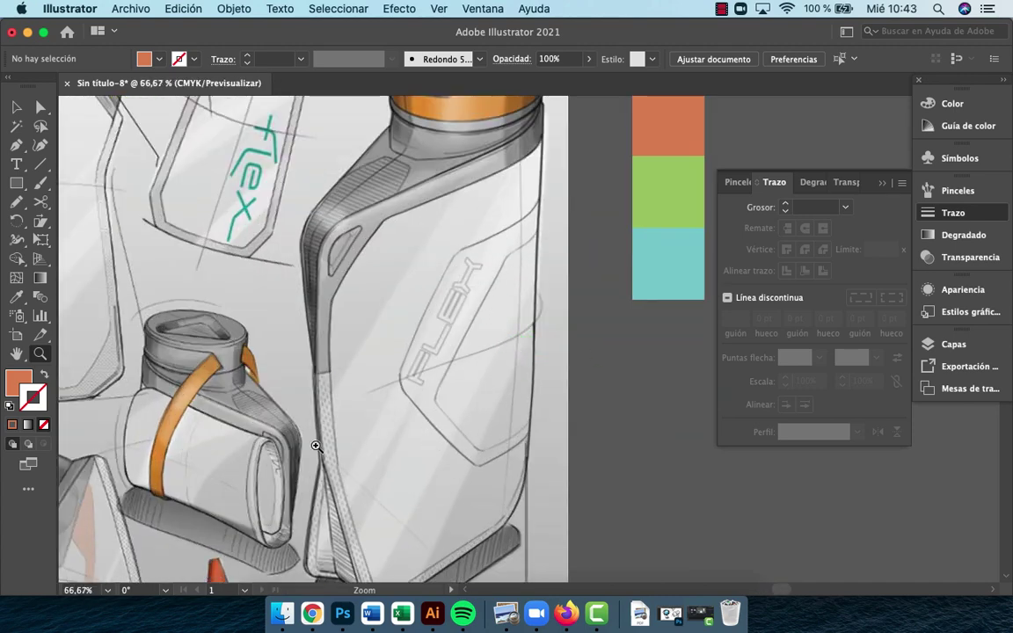
left_click(292, 445, "alt")
left_click(292, 446, "alt")
left_click(282, 454, "alt")
left_click(281, 454, "alt")
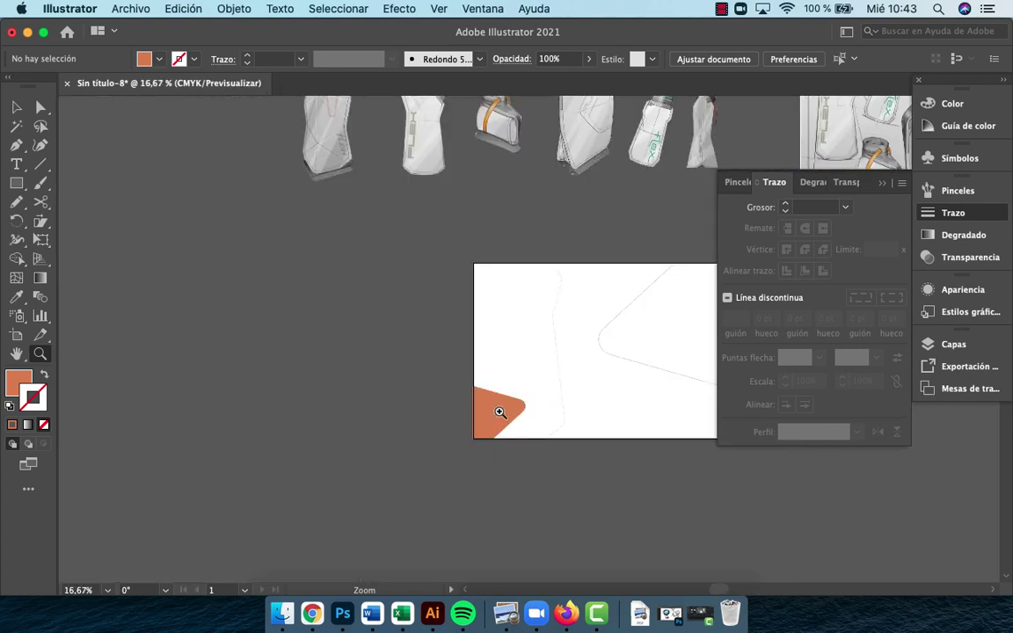
left_click_drag(515, 408, 344, 443)
Duplicate the dashed triangle, scale the copy down and place it inside the original at the artboard's upper-right corner
key("v")
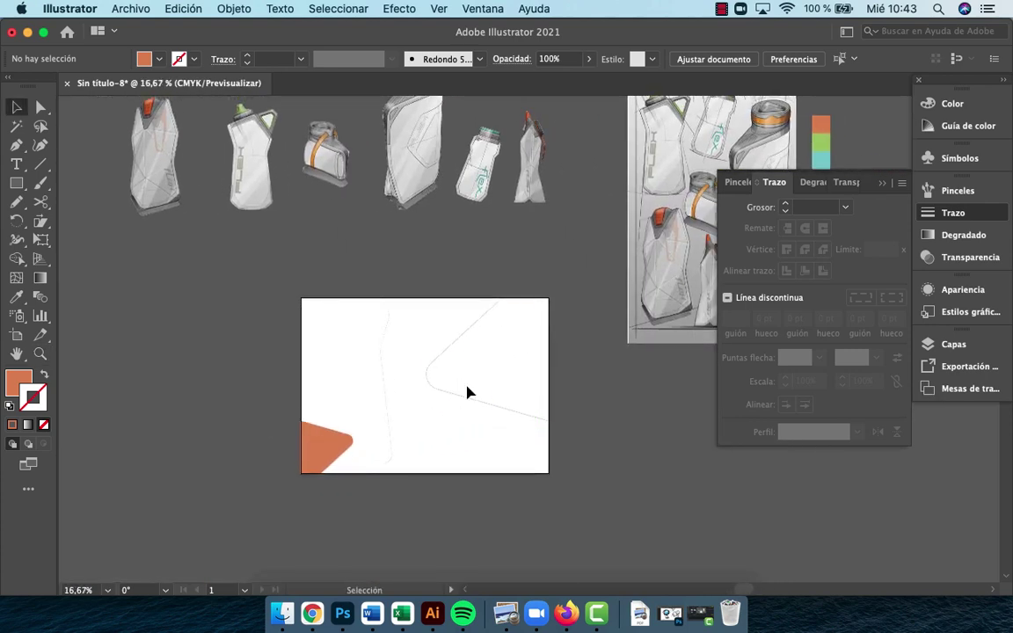
left_click(465, 394)
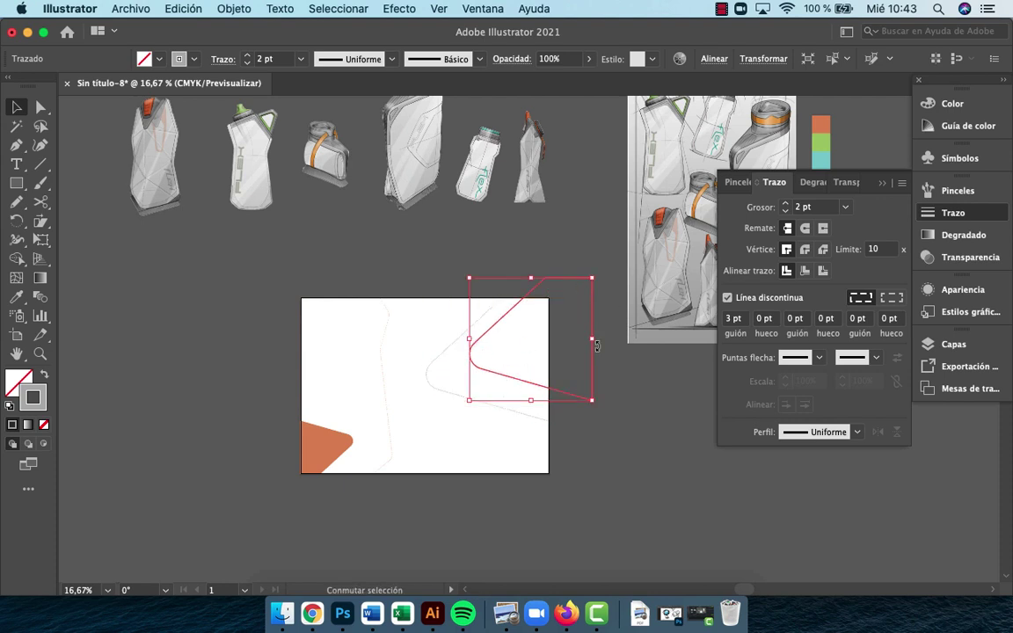
left_click_drag(592, 345, 550, 347)
left_click_drag(510, 380, 510, 407)
left_click(610, 396)
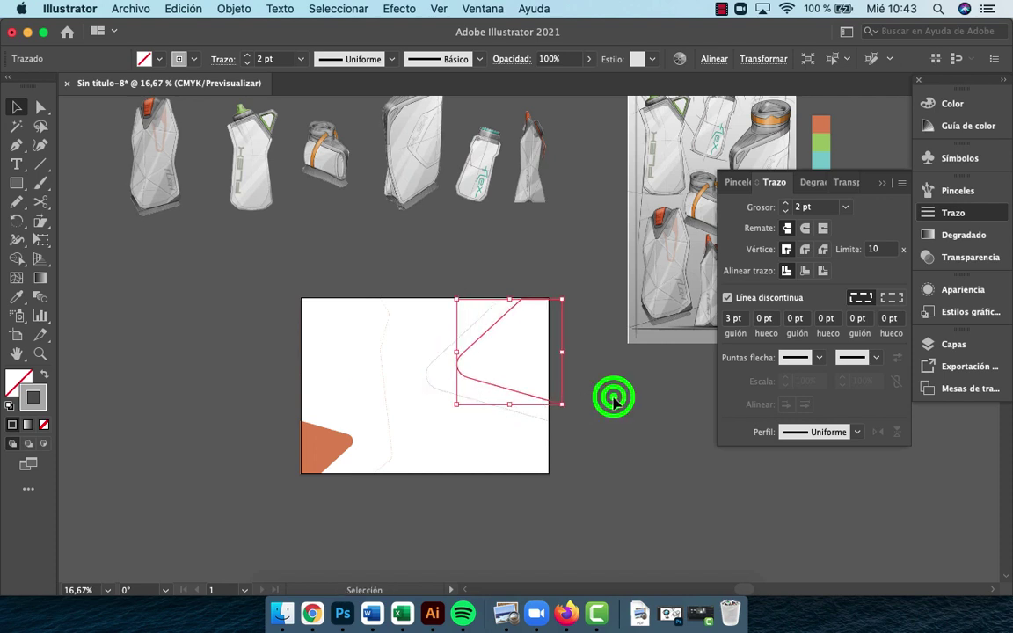
left_click(564, 381)
mouse_move(563, 381)
left_mouse_down()
mouse_move(542, 387)
mouse_move(549, 392)
left_mouse_up()
left_click(541, 399)
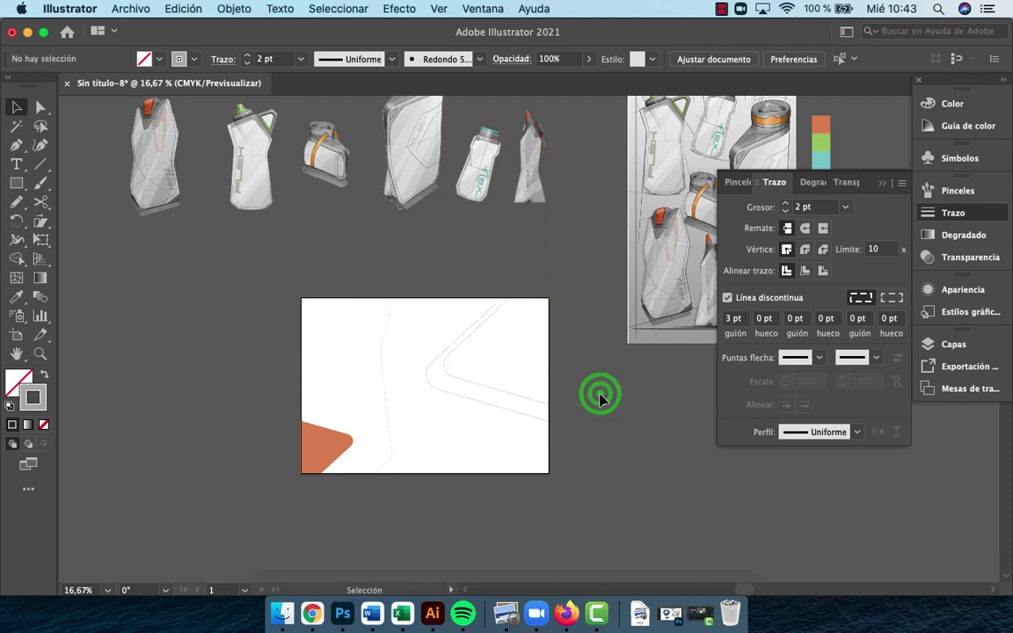
Swap the smaller triangle's grey stroke to a solid grey fill
left_click(534, 403)
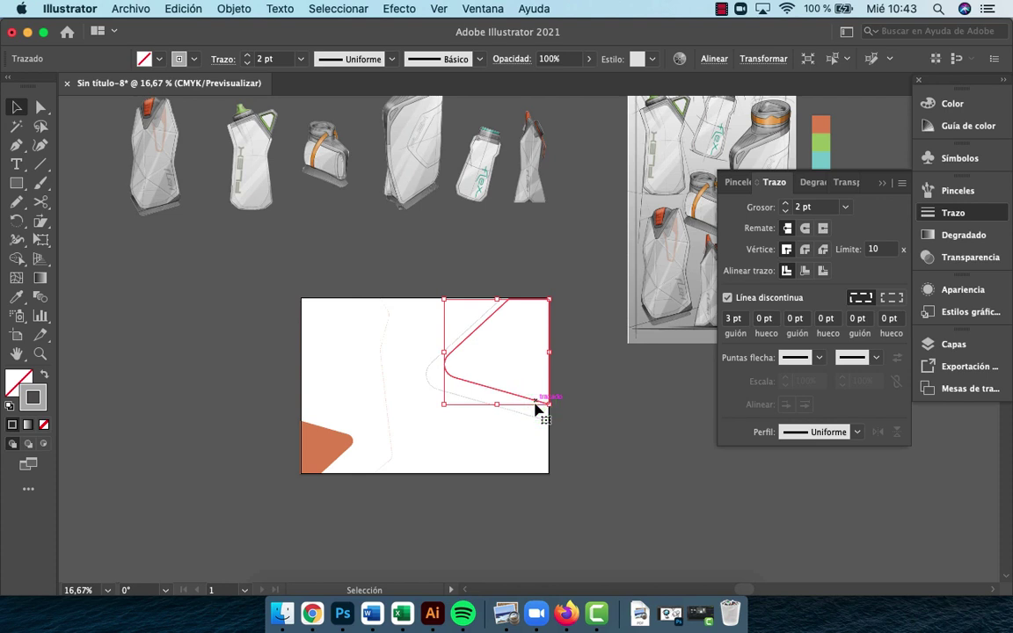
key("shift+x")
left_click(668, 430)
Reduce the rounding of the grey triangle's inner corner so it becomes sharper
key("z")
left_click(470, 361)
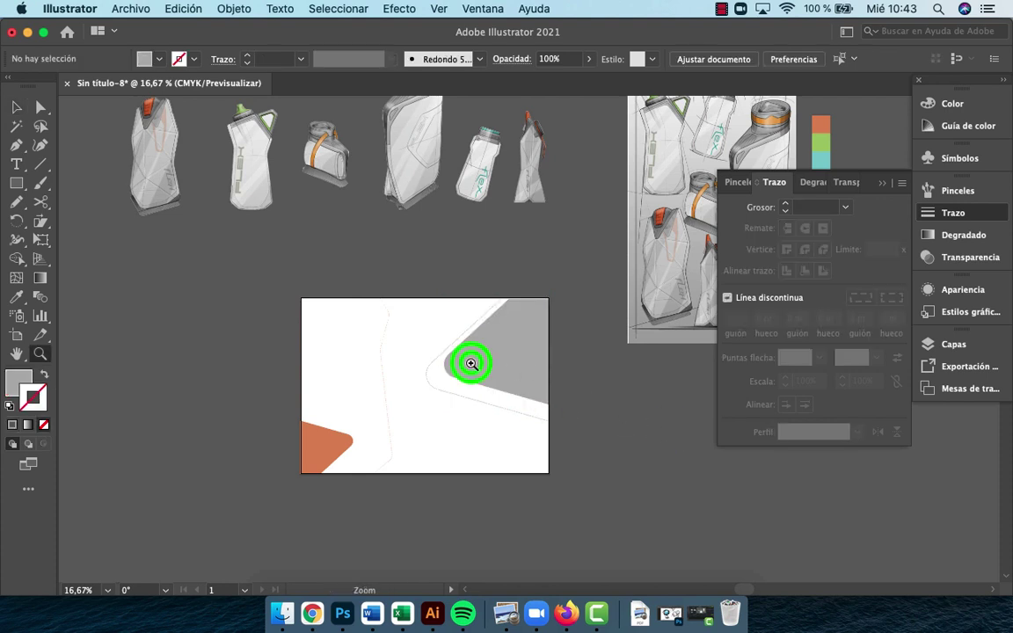
left_click(548, 348)
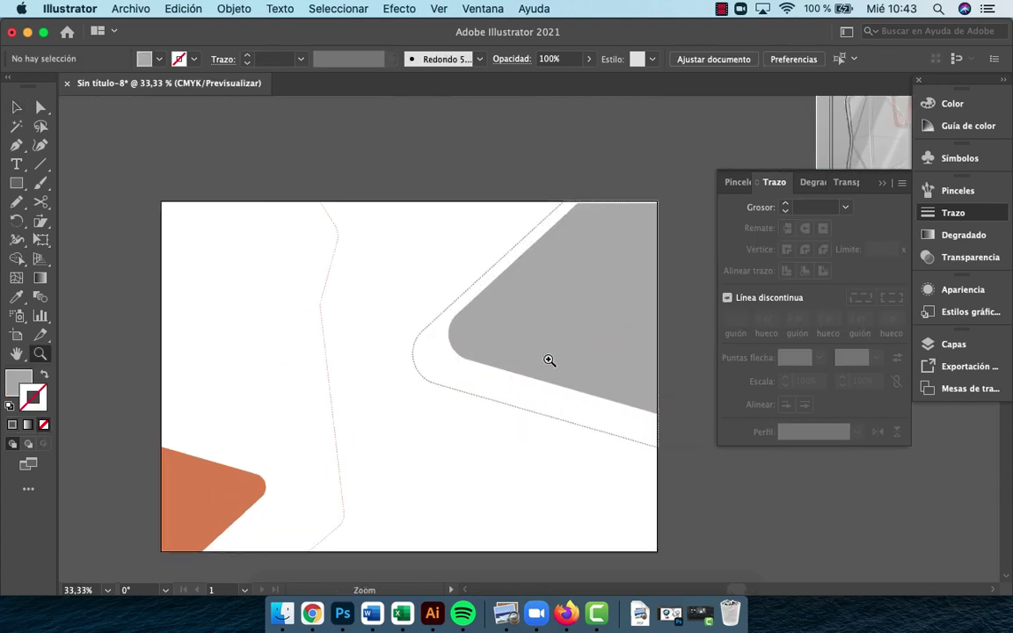
key("v")
left_click(531, 375)
key("a")
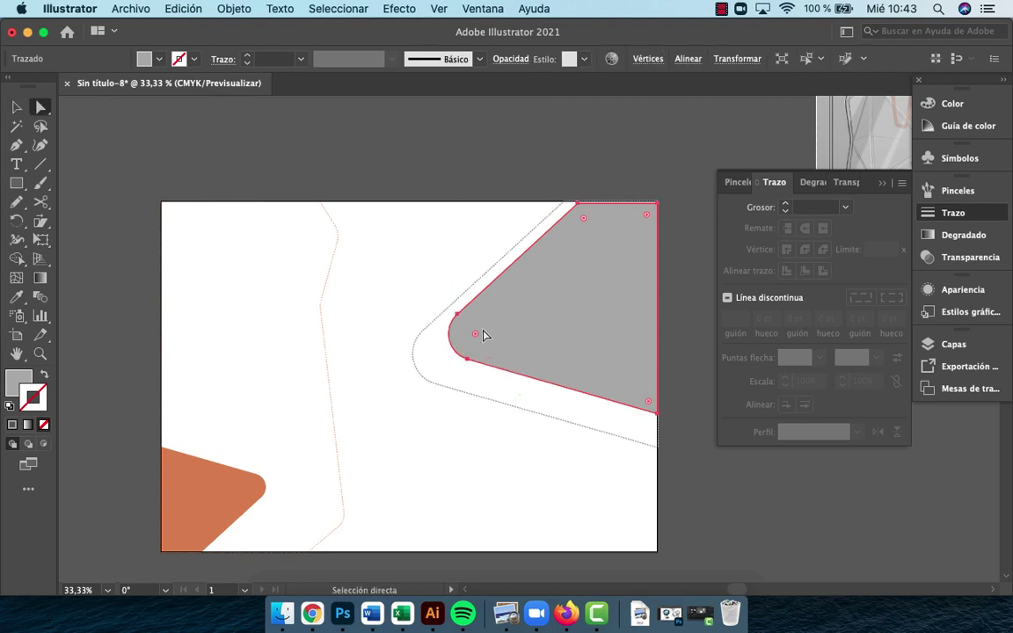
left_click_drag(476, 335, 452, 357)
Nudge the grey triangle up flush with the artboard's top edge
key("v")
left_click(646, 315)
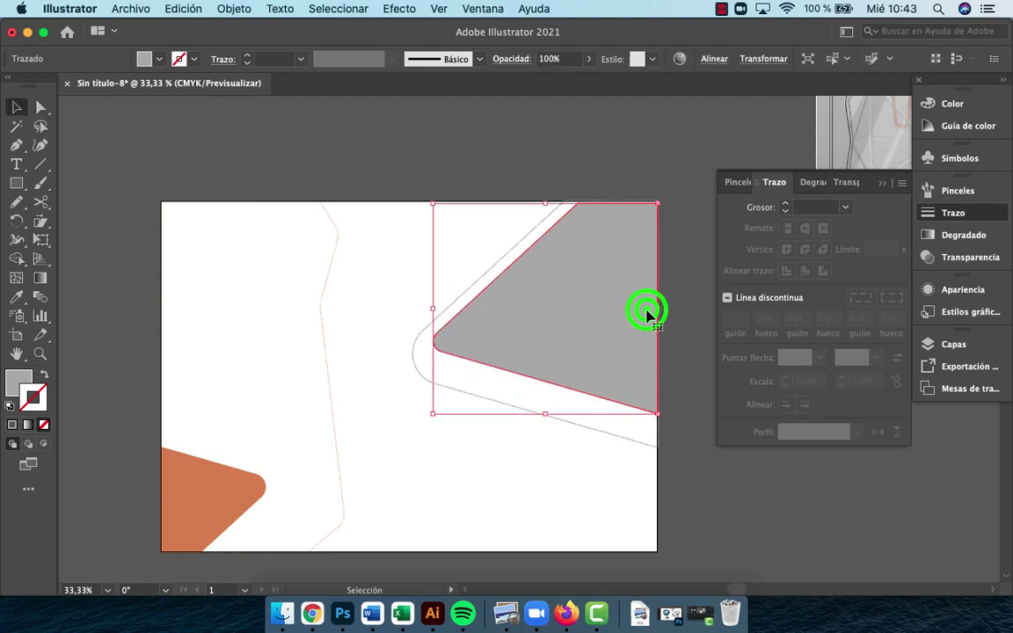
left_click_drag(646, 315, 637, 339)
Check in outline view how the triangles' upper edges meet the artboard edge, and return to the normal preview
key("z")
left_click(531, 188)
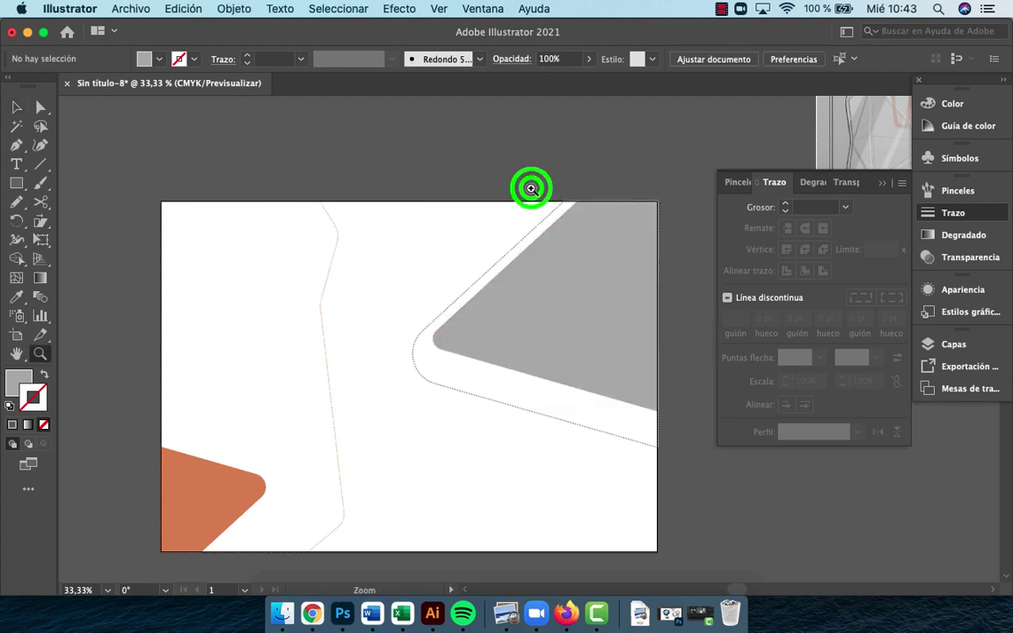
key("a")
key("ctrl+y")
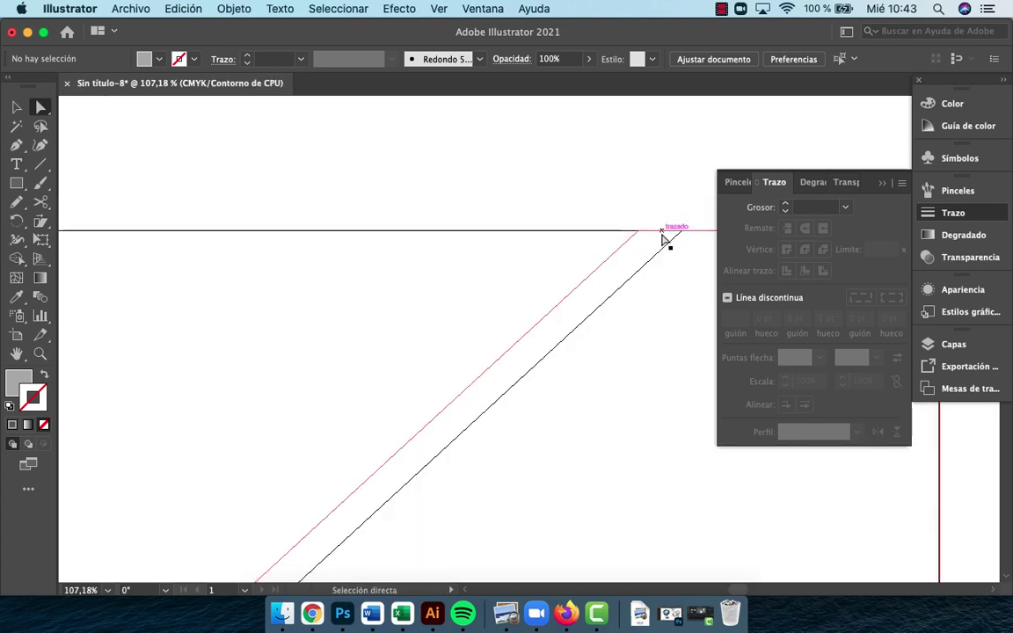
key("ctrl+y")
key("z")
left_click(500, 391, "alt")
left_click(497, 390, "alt")
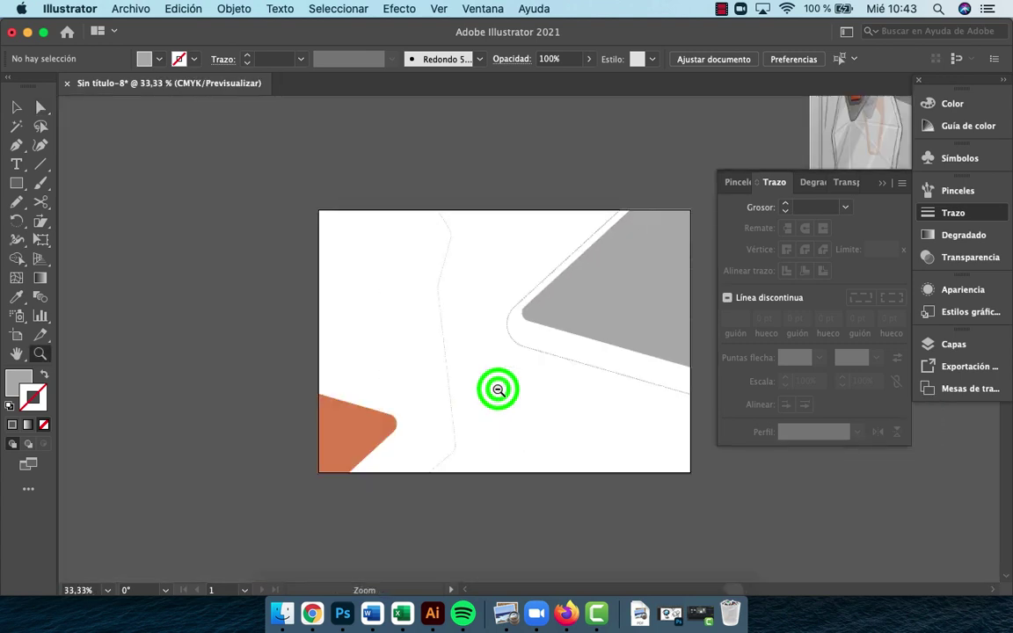
Compare the background shapes against the RETICULA grid layer by toggling its visibility, leaving the grid hidden
left_click(497, 389, "alt")
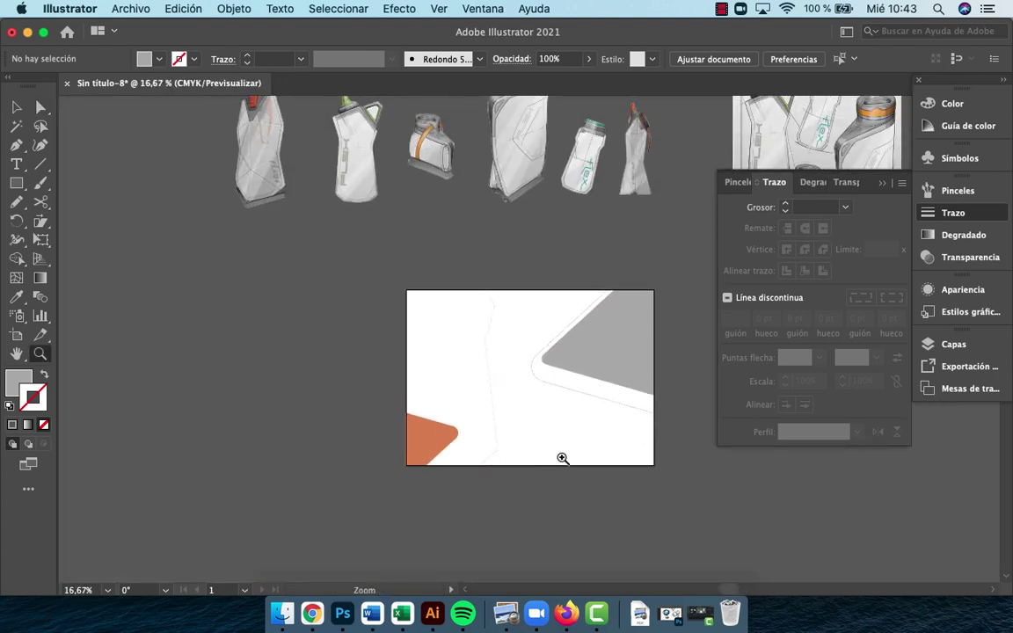
left_click(563, 453)
left_click(551, 400)
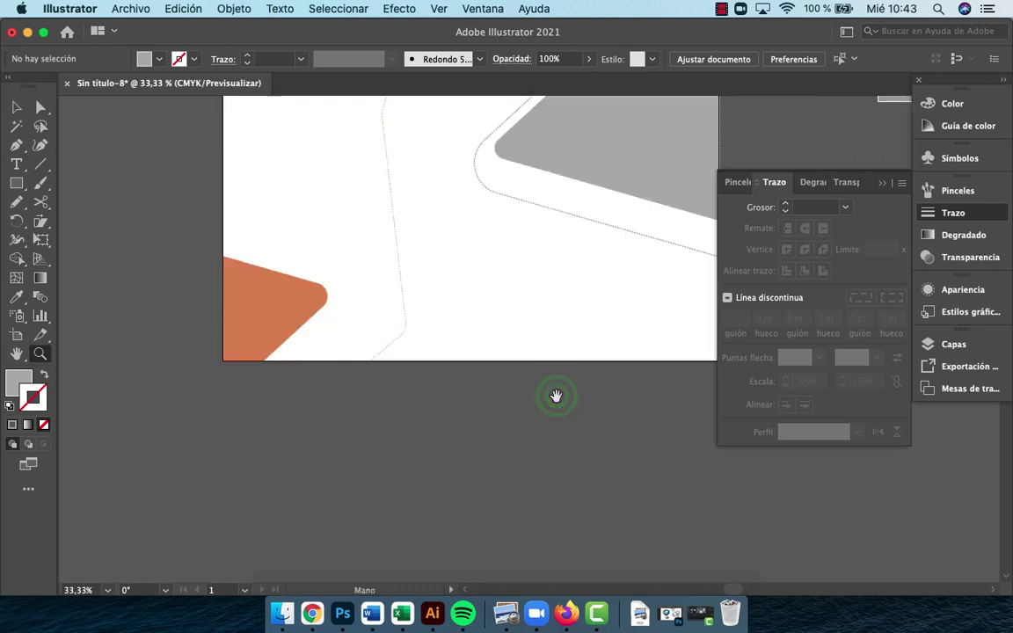
left_click_drag(552, 400, 542, 544)
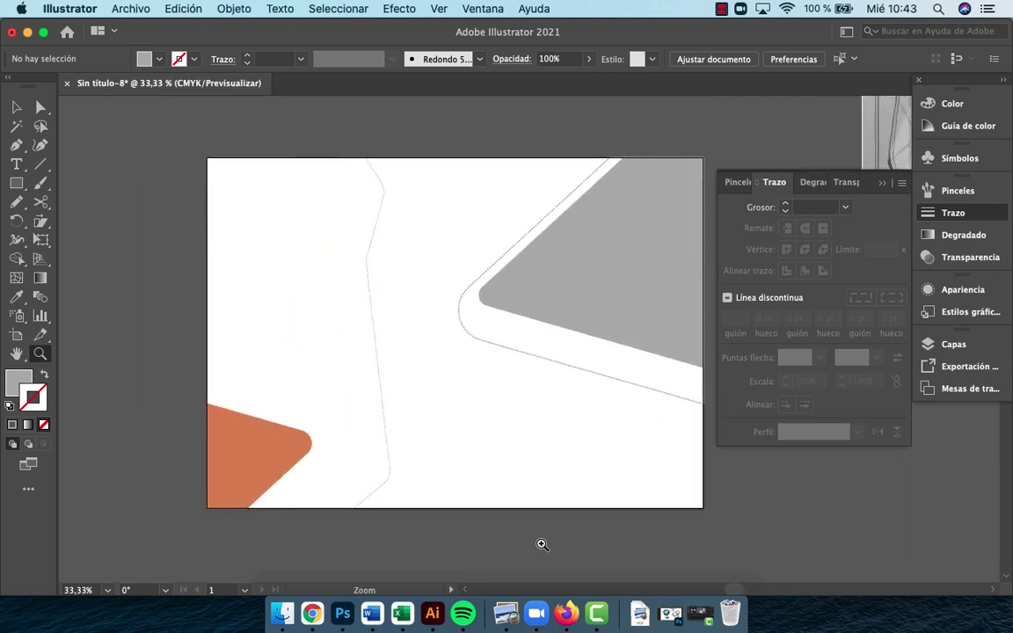
left_click(943, 344)
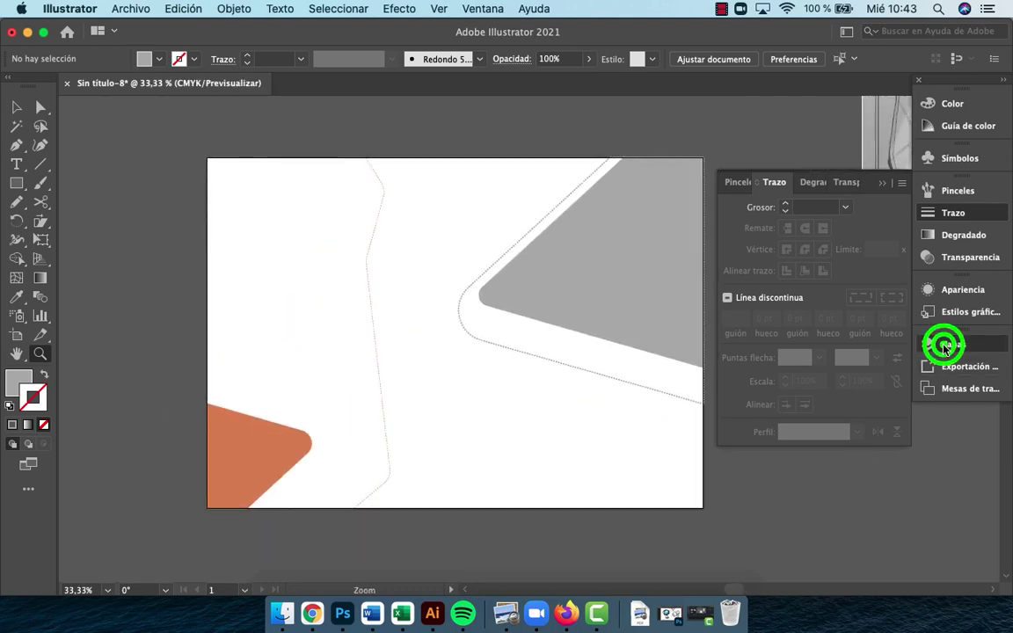
left_click(730, 380)
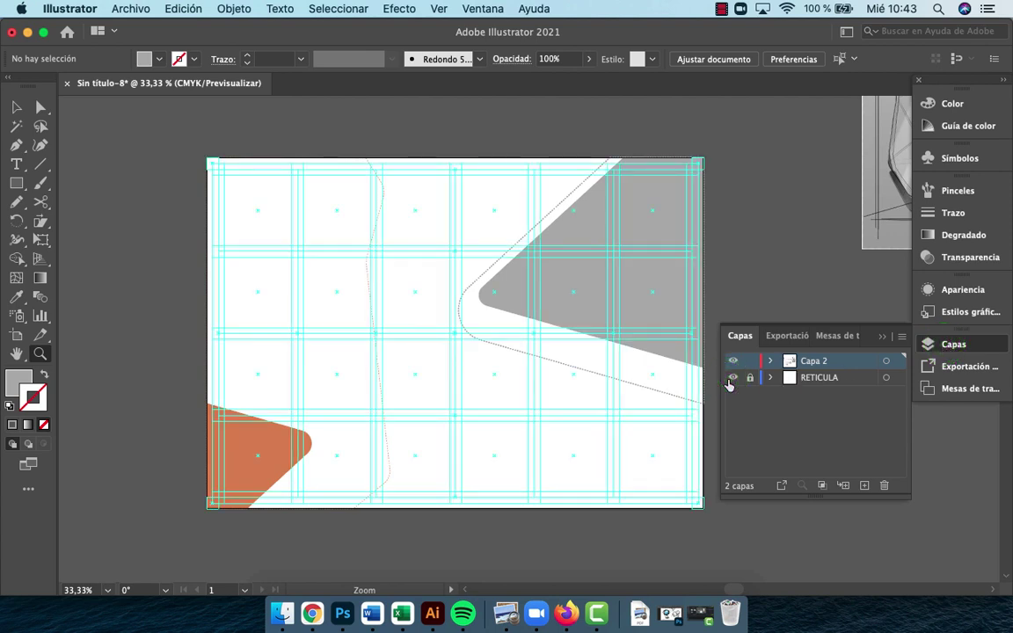
left_click(729, 380)
left_click(729, 380)
left_click(732, 377)
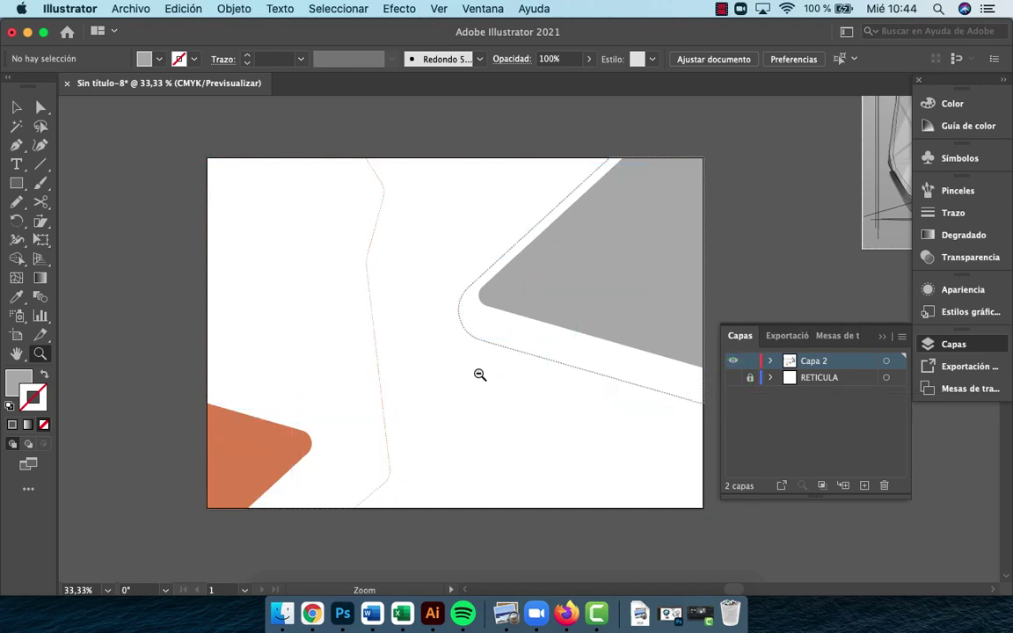
Move the solid grey triangle off the artboard onto the pasteboard, leaving only its dashed outline in place
left_click(479, 373, "alt")
mouse_move(547, 301)
left_mouse_down()
mouse_move(508, 432)
mouse_move(563, 423)
mouse_move(729, 566)
left_mouse_up()
key("v")
left_click(565, 427)
key("z")
left_click(473, 472)
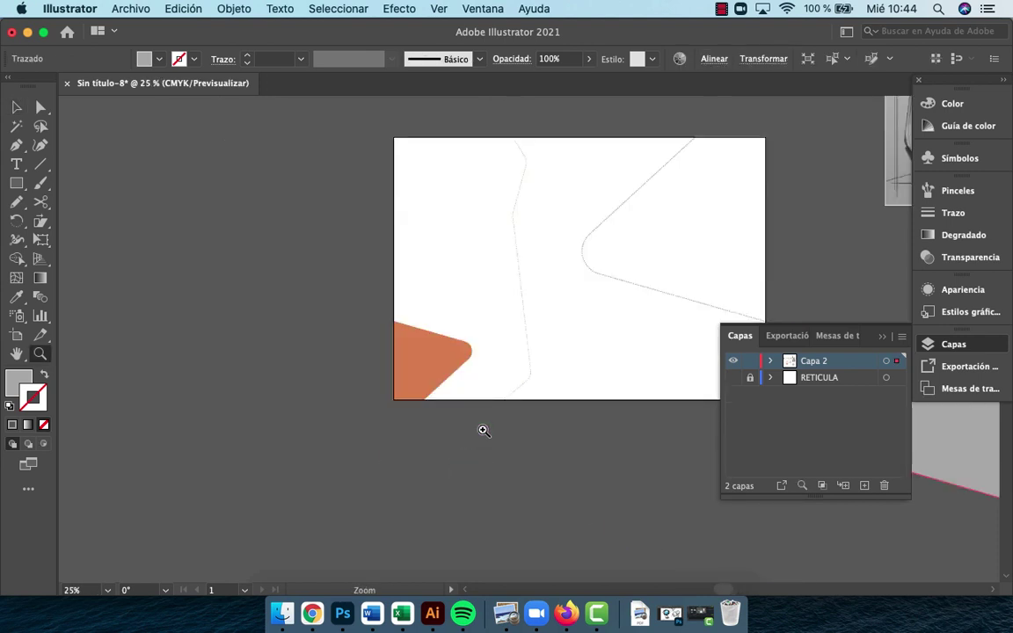
left_click_drag(528, 337, 456, 437)
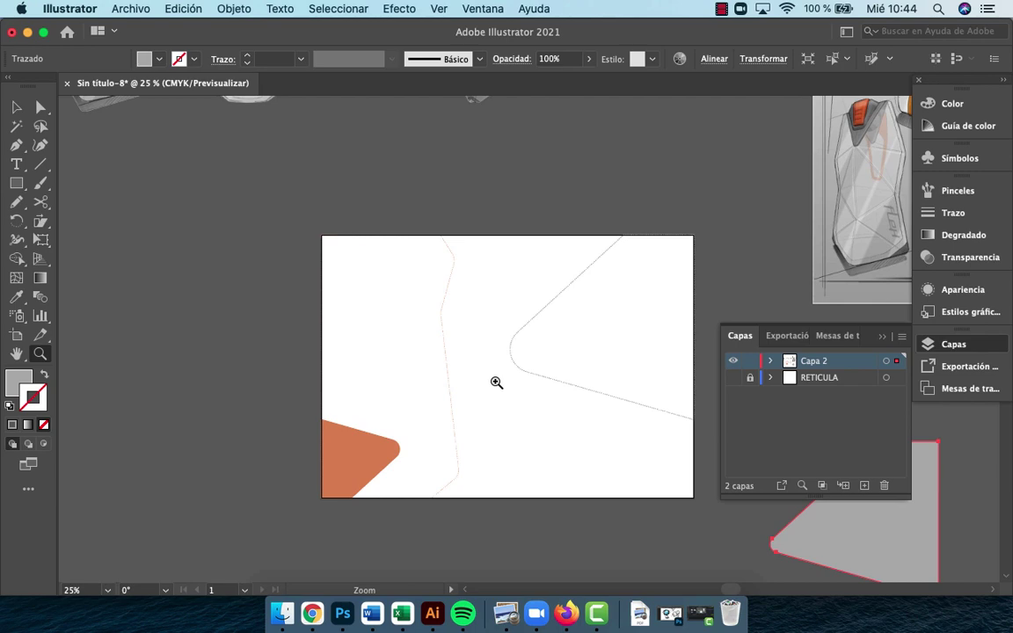
Show the RETICULA grid layer and move the tall orange-collared bottle image onto the artboard, inside the faceted dashed outline
left_click(731, 378)
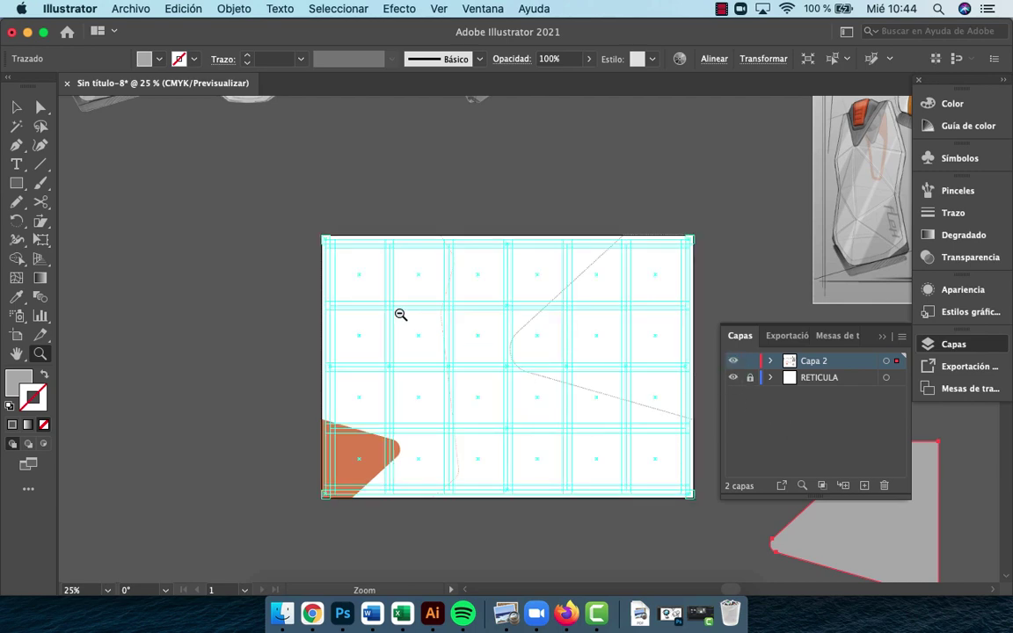
key("super+minus")
left_click_drag(324, 282, 116, 306)
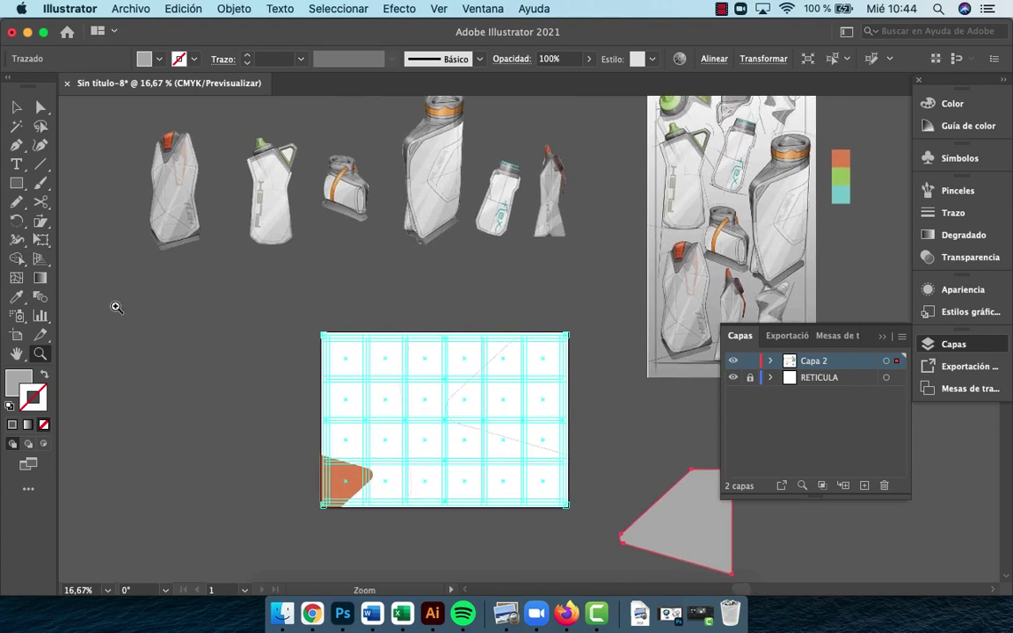
key("v")
left_click(275, 296)
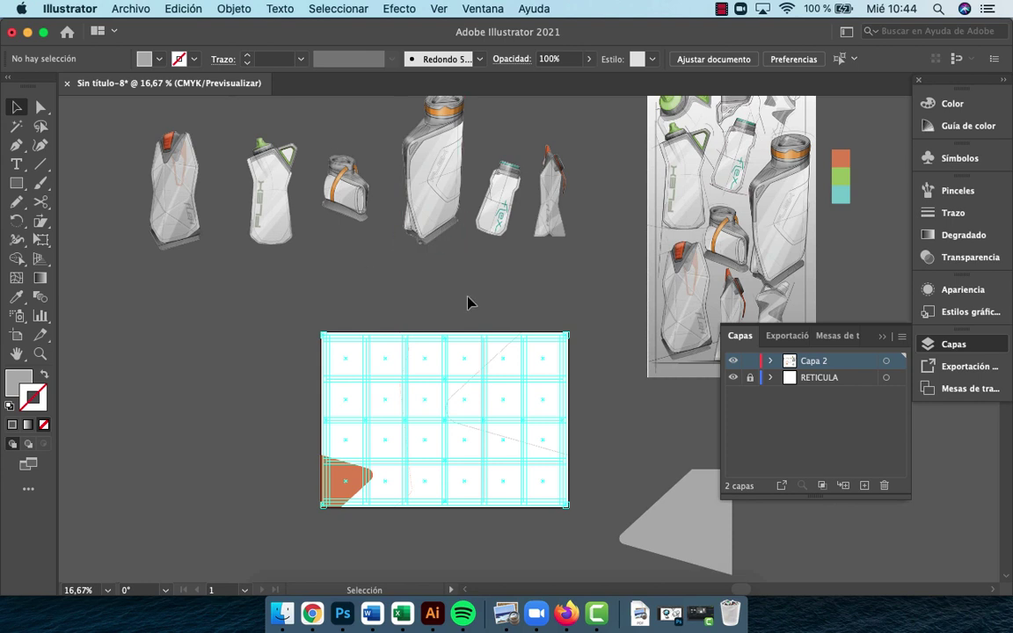
left_click(183, 218)
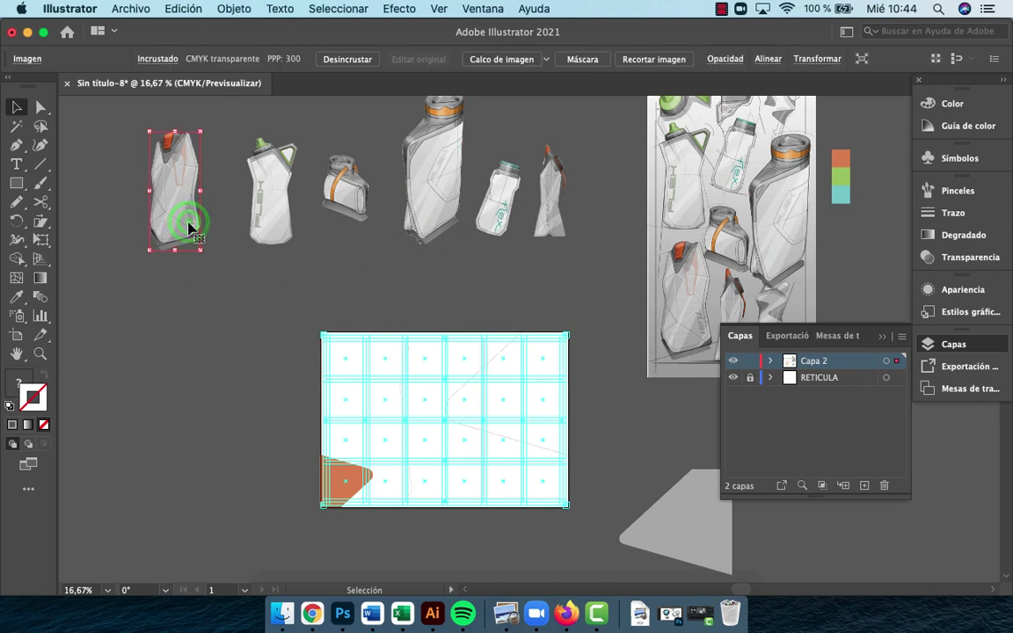
left_click(434, 199)
left_click(306, 329)
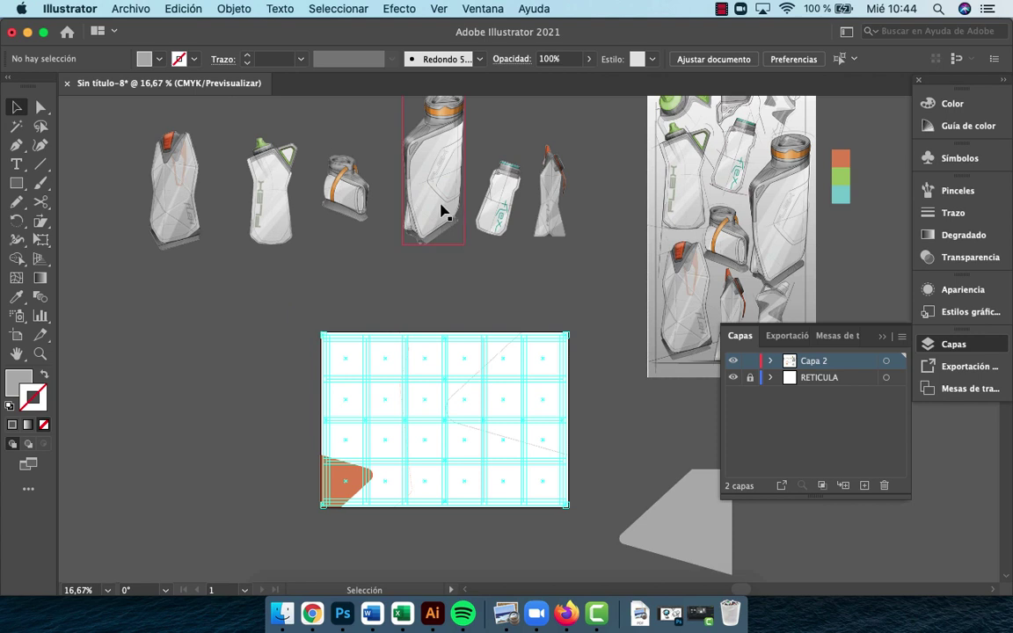
left_click_drag(440, 210, 383, 444)
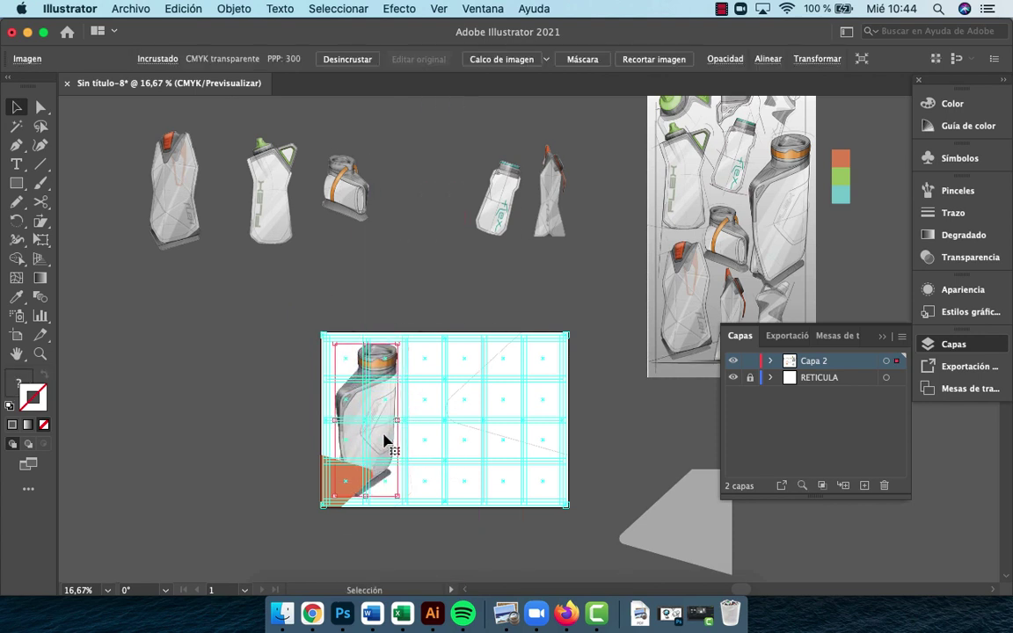
Bring the tall bottle image to the front so it overlaps the orange corner shape
right_click(383, 440)
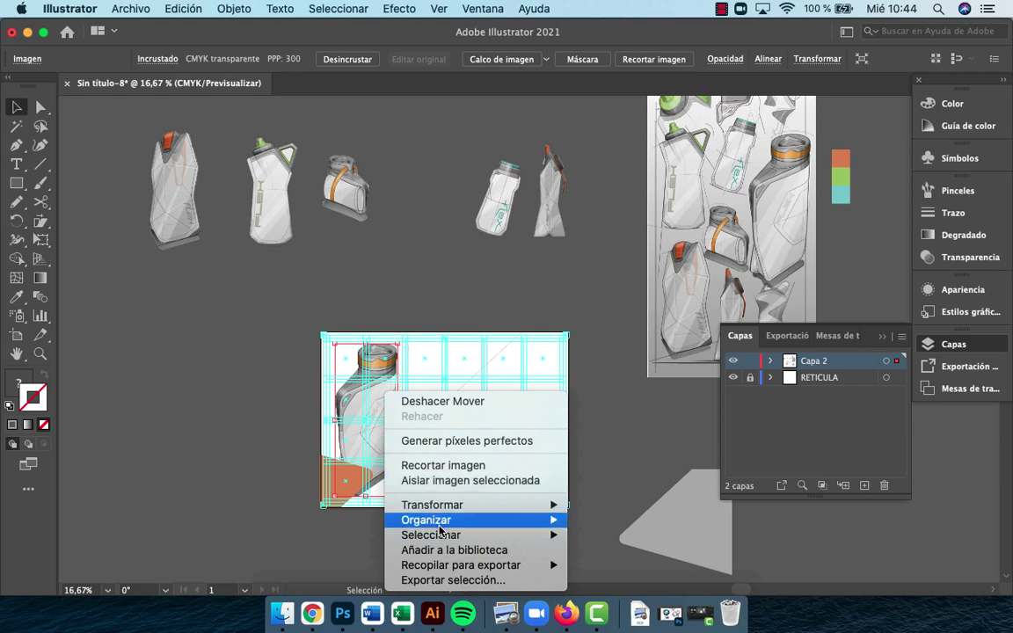
mouse_move(438, 523)
left_click(639, 515)
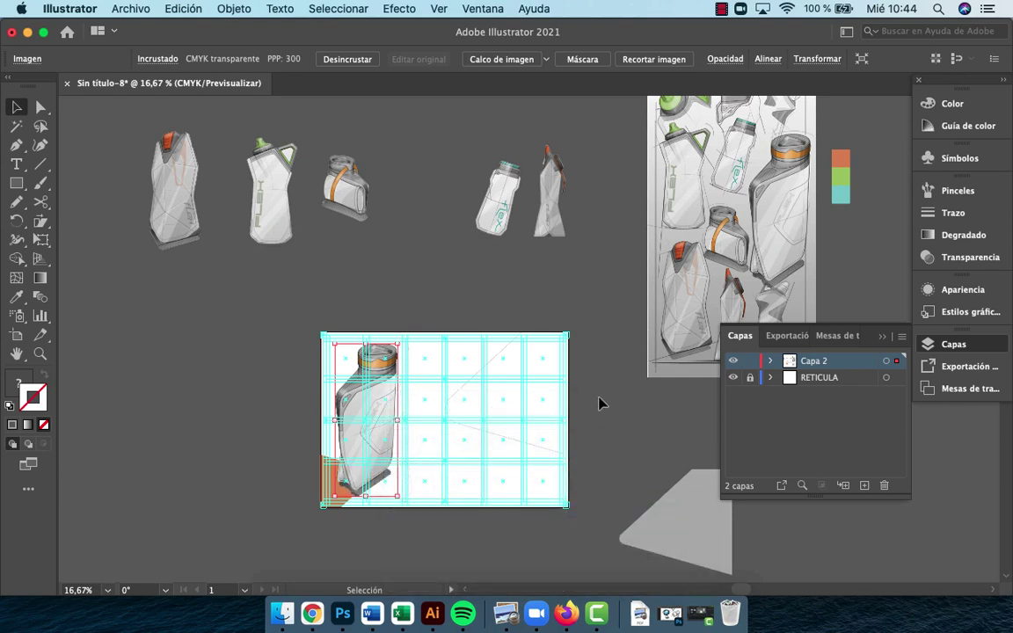
left_click(610, 397)
Hide the RETICULA grid layer to examine the bottle's placement against the background shapes
key("z")
left_click(389, 440)
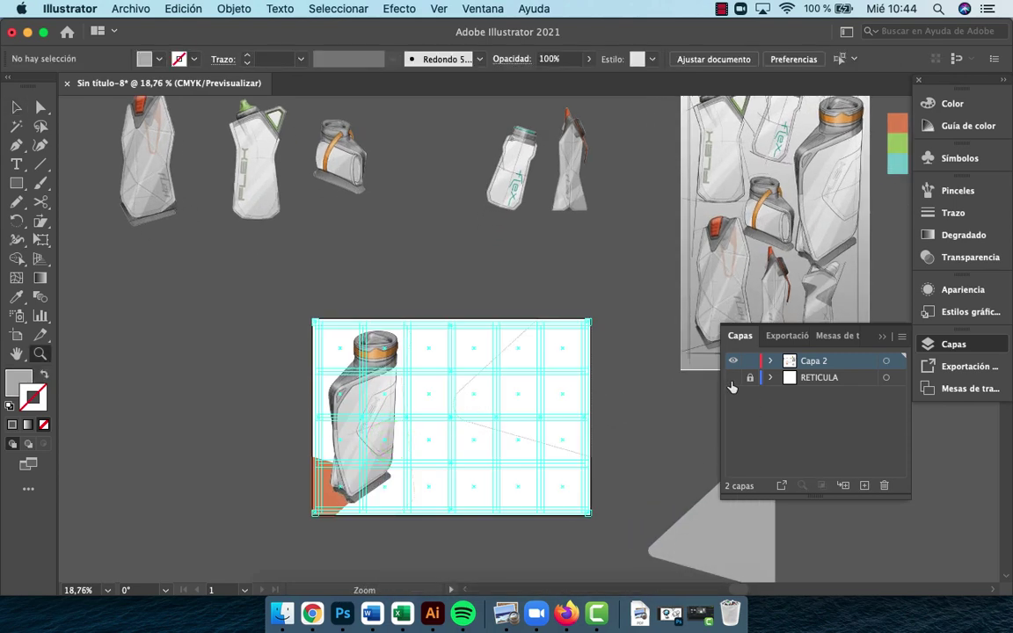
left_click(368, 451)
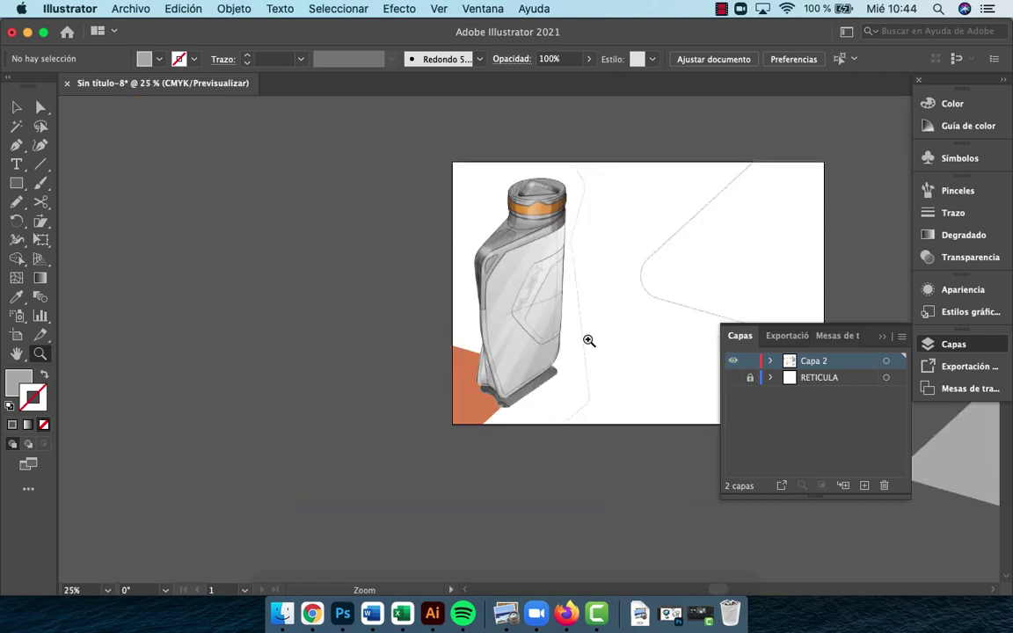
left_click(589, 343)
left_click_drag(533, 377, 454, 468)
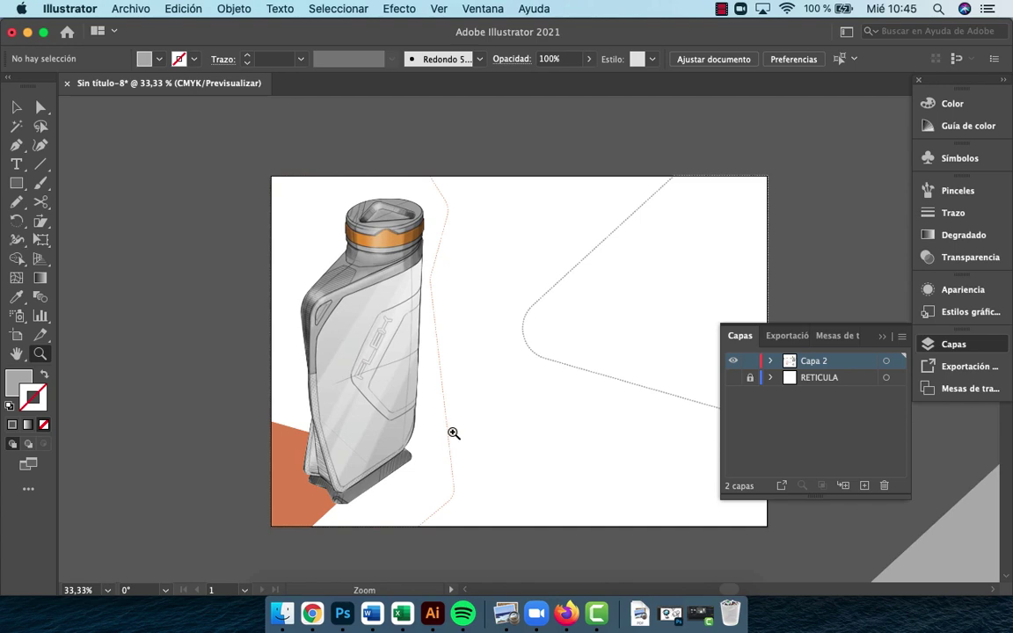
Move the orange, green and turquoise colour swatches from beside the reference sketch to the pasteboard next to the artboard
left_click(465, 437, "alt")
left_click_drag(465, 437, 322, 609)
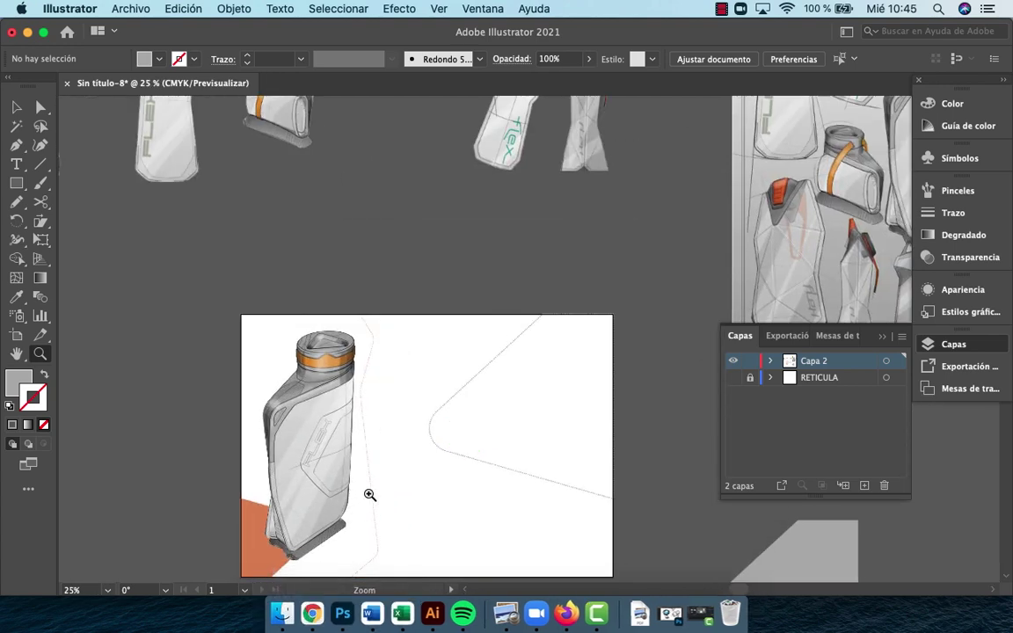
key("v")
left_click(375, 494)
left_click_drag(481, 390, 284, 455)
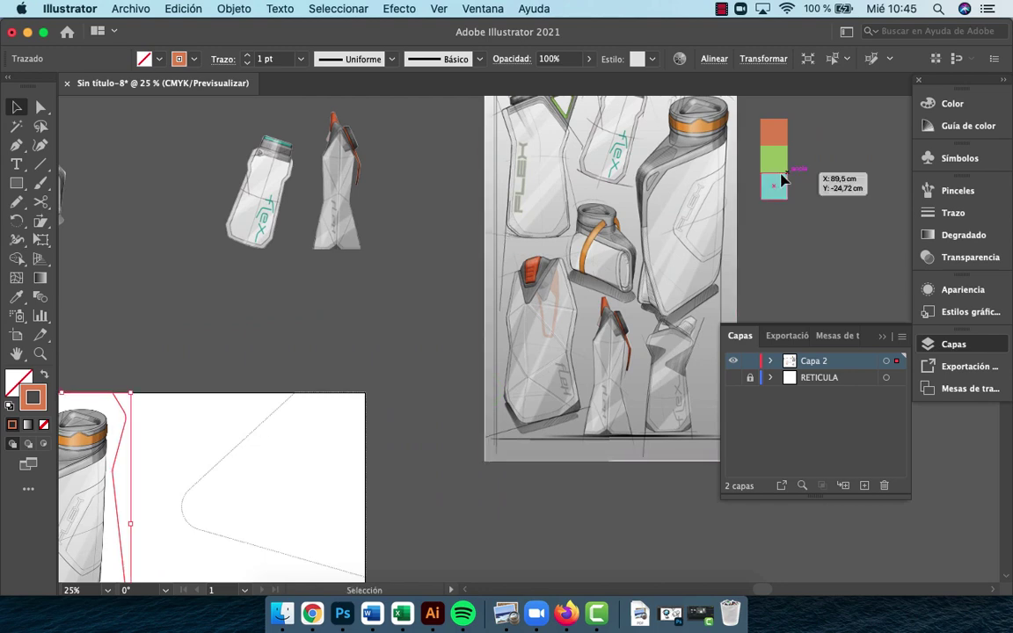
left_click(796, 219)
mouse_move(805, 235)
left_mouse_down()
mouse_move(769, 135)
mouse_move(213, 324)
mouse_move(199, 312)
mouse_move(685, 244)
mouse_move(446, 359)
mouse_move(427, 352)
left_mouse_up()
left_click_drag(592, 415, 417, 331)
left_click(410, 195)
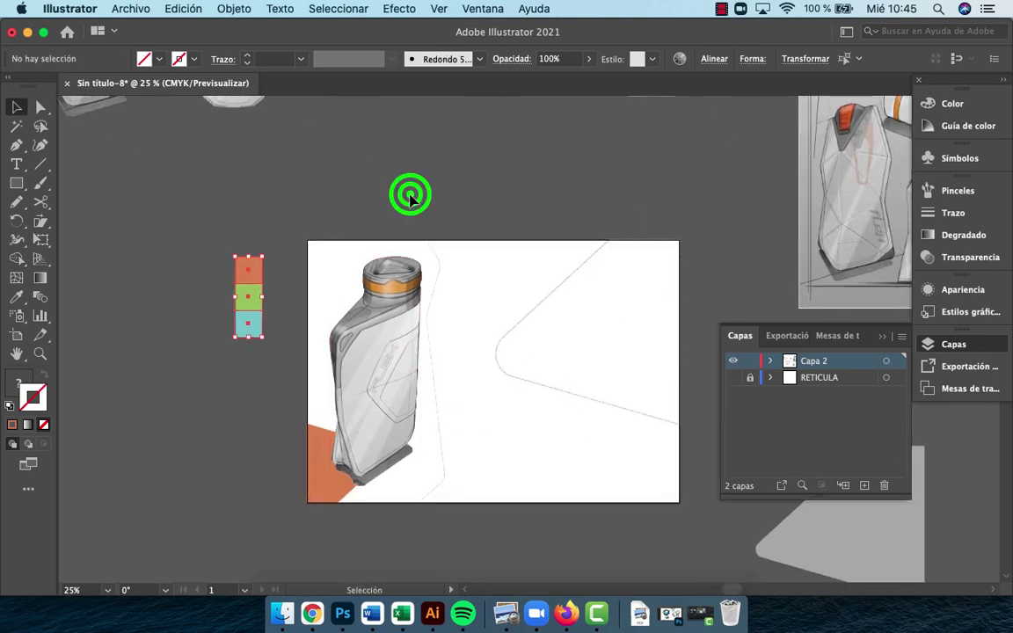
Try the green swatch as a solid fill on the faceted dashed shape behind the bottle
left_click(439, 269)
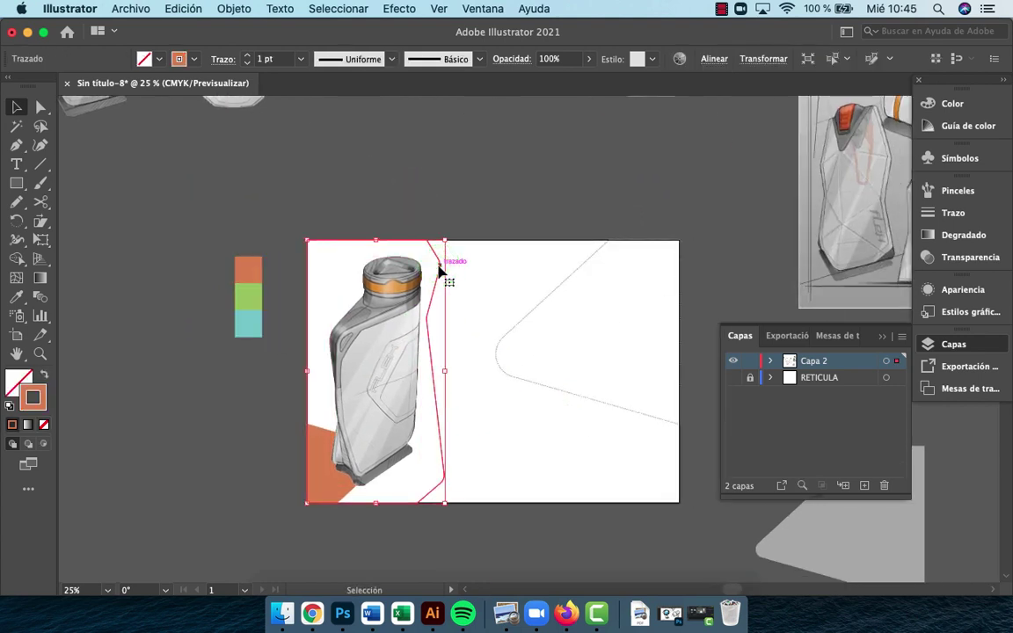
key("i")
left_click(261, 296)
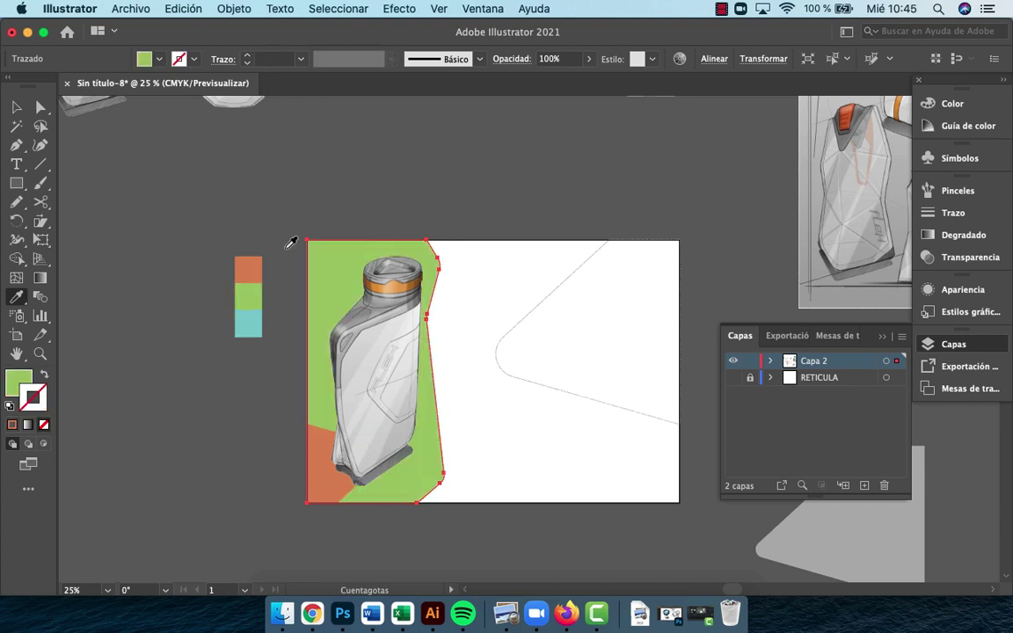
key("v")
left_click(360, 191)
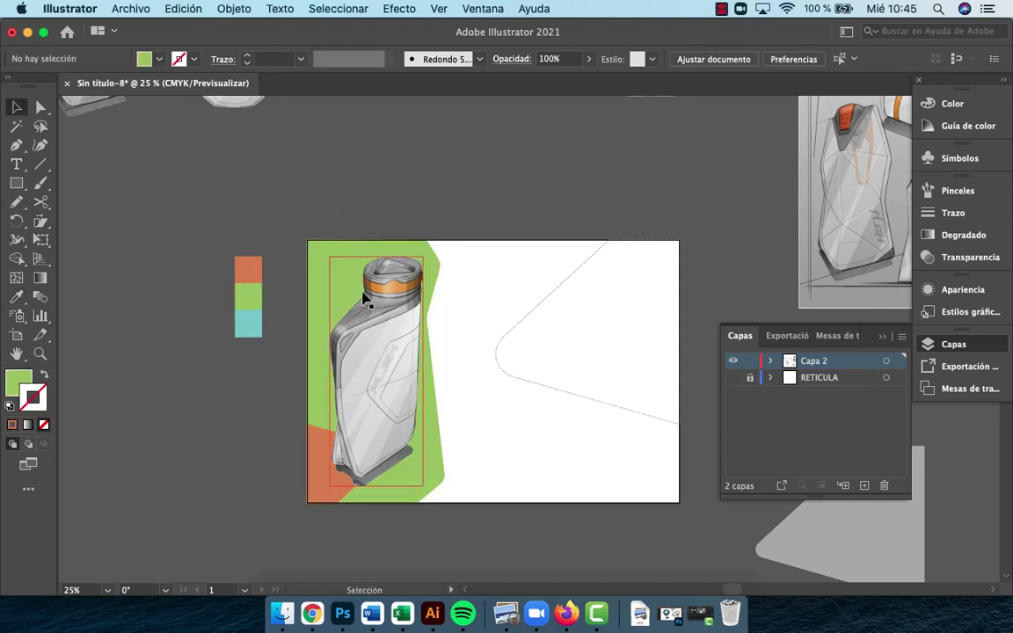
Try the turquoise swatch as the fill of the orange corner shape
left_click(317, 459)
key("i")
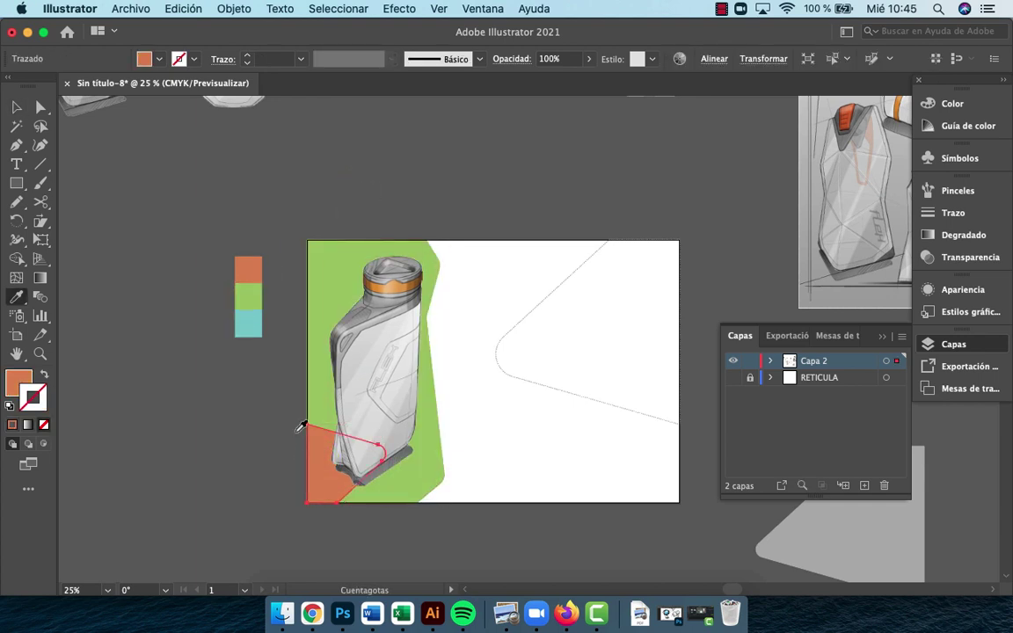
left_click(249, 321)
key("v")
left_click(266, 473)
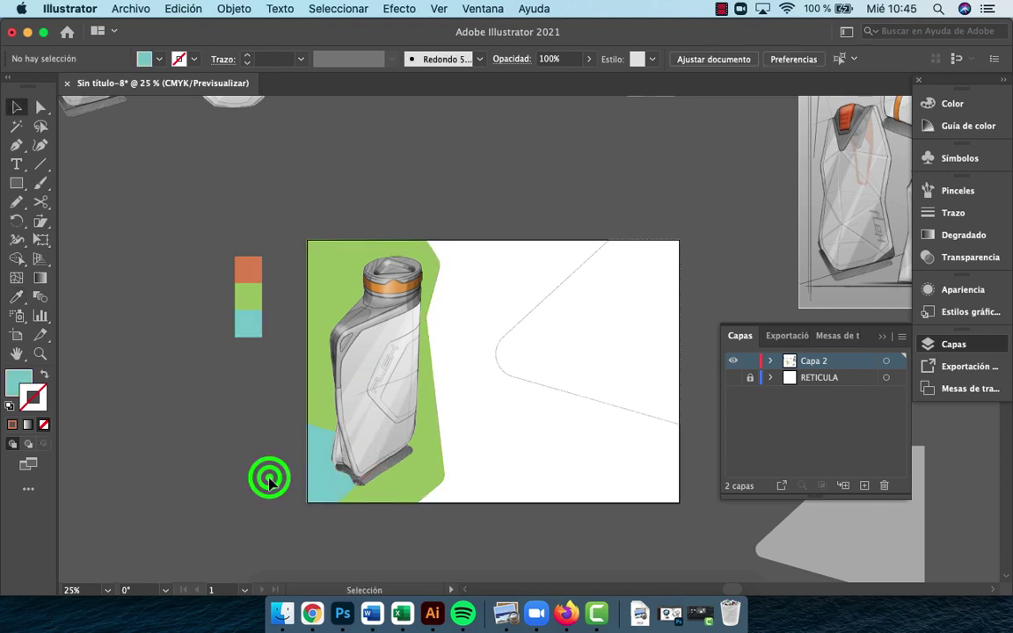
Undo the turquoise and green fill trials on the corner shape and the faceted shape
key("cmd+z")
key("cmd+z")
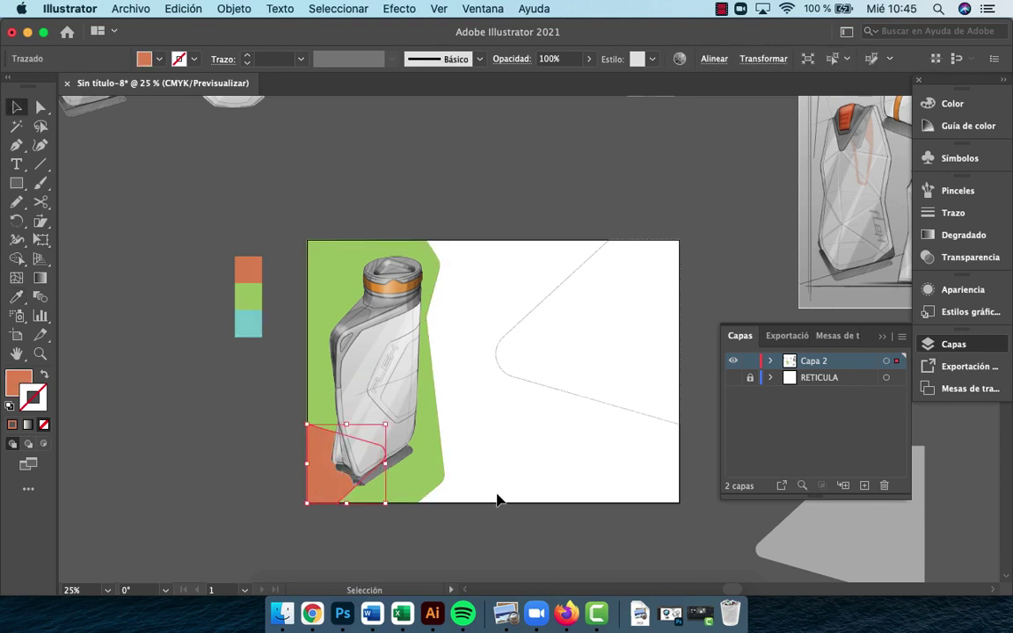
left_click(212, 404)
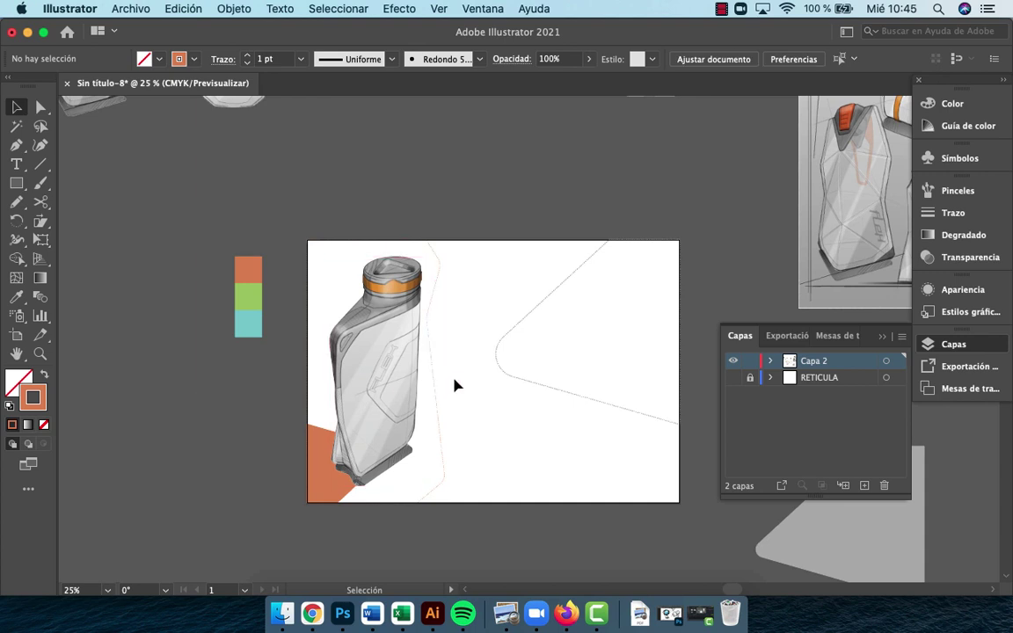
Replace the large rounded triangle's dashed grey outline with a solid fill sampled from the green swatch
left_click(545, 386)
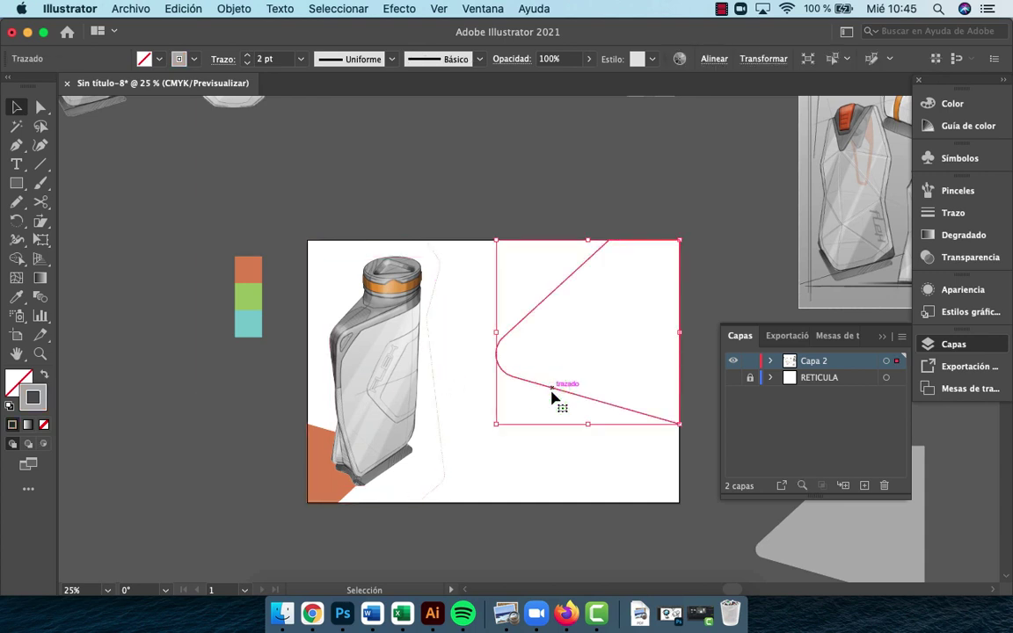
key("i")
left_click(251, 296)
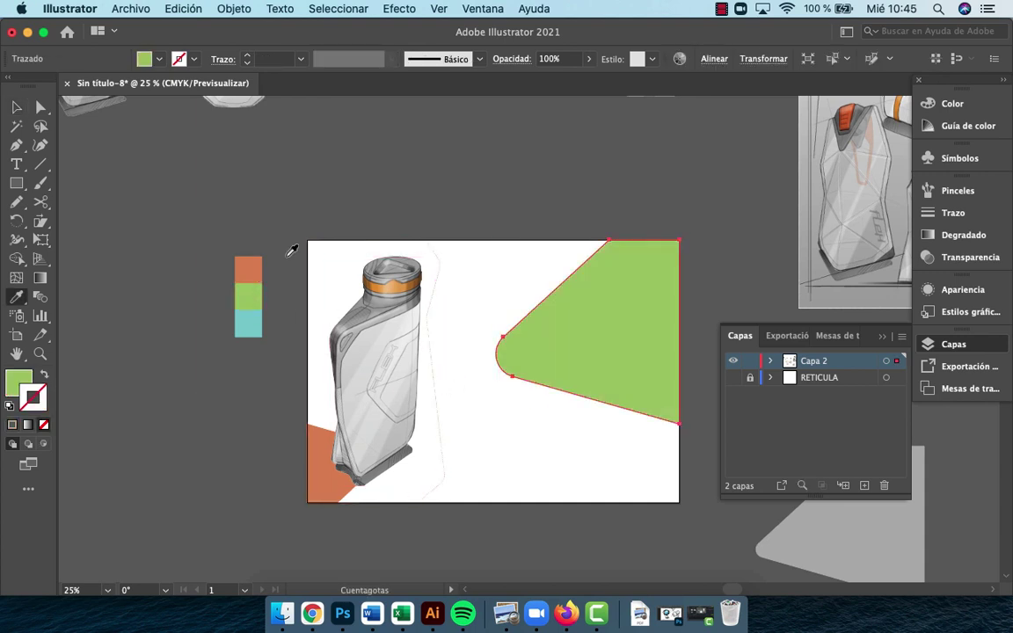
key("v")
left_click(444, 152)
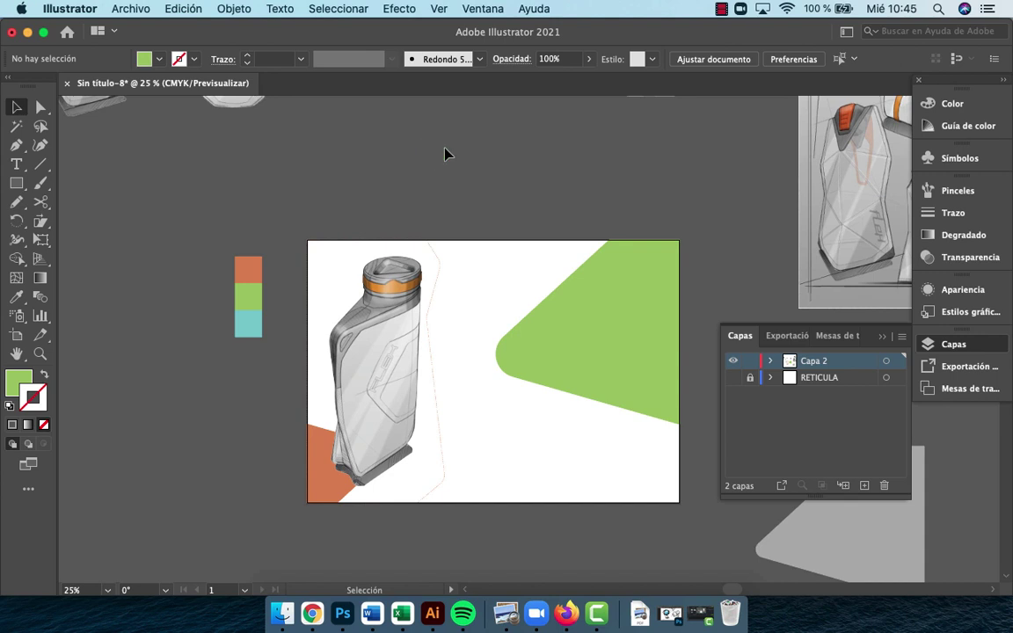
Select the orange-banded bottle sketch and show the RETICULA grid layer over the board
left_click(389, 391)
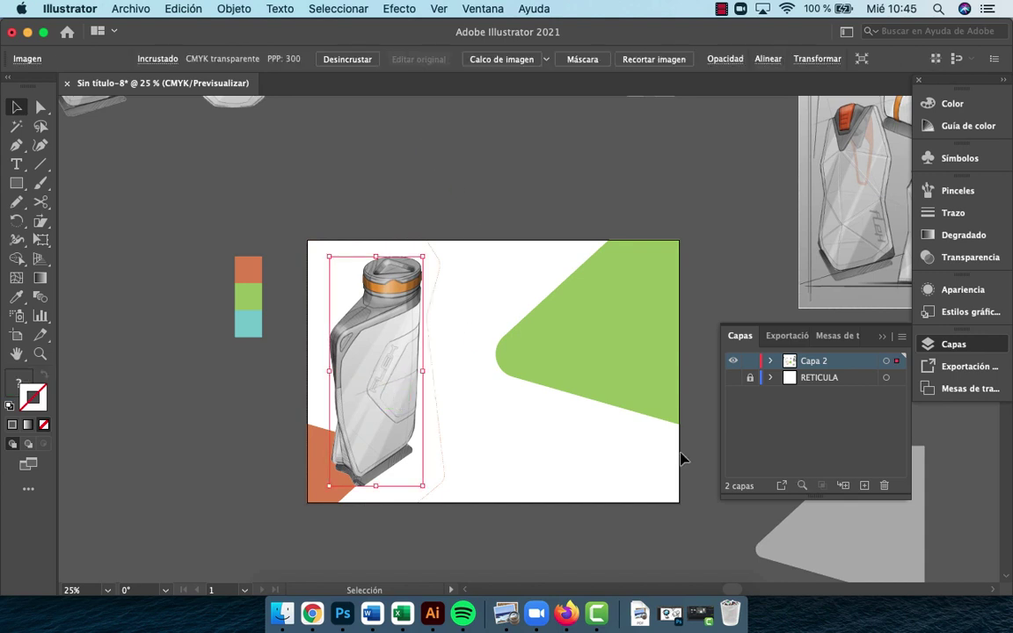
left_click(731, 378)
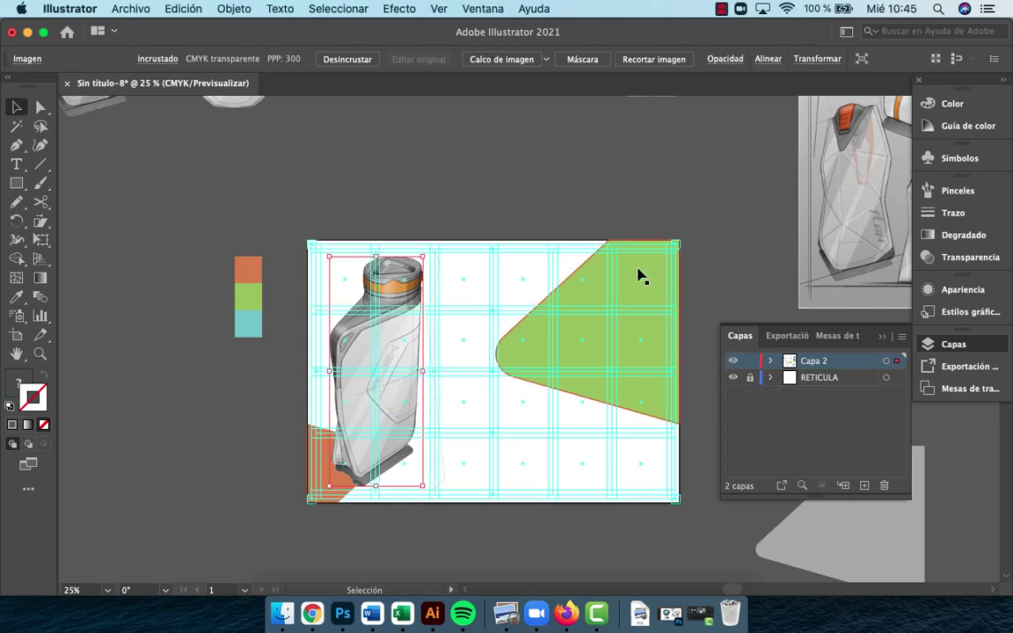
key("z")
left_click(448, 319)
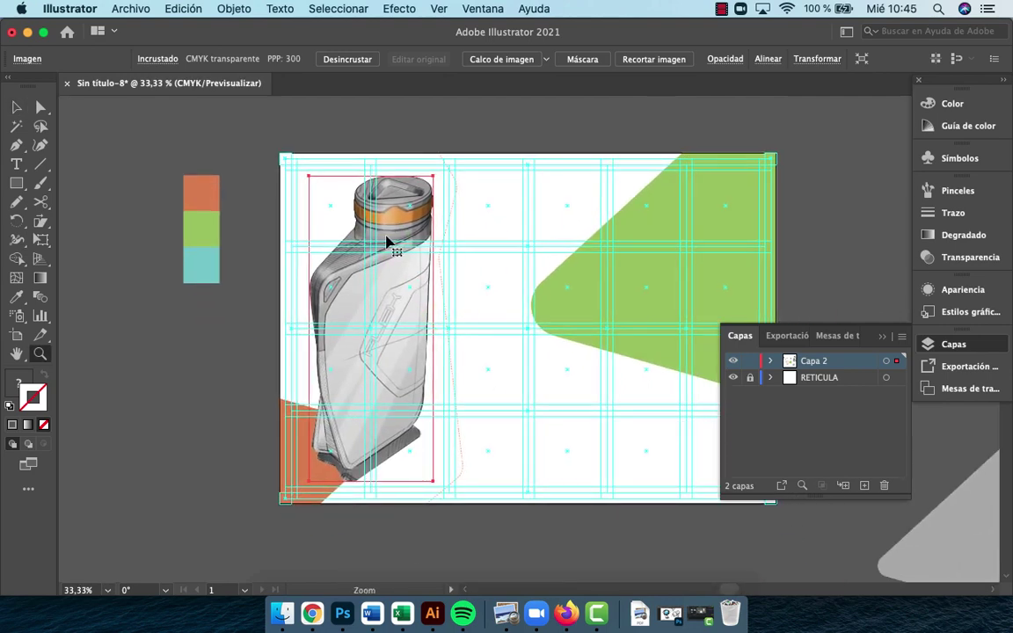
Shrink the orange-banded bottle proportionally to fit the first grid column, keeping its base over the orange corner shape
key("v")
left_click(397, 210)
left_click_drag(369, 176, 327, 245)
left_click_drag(395, 315, 361, 327)
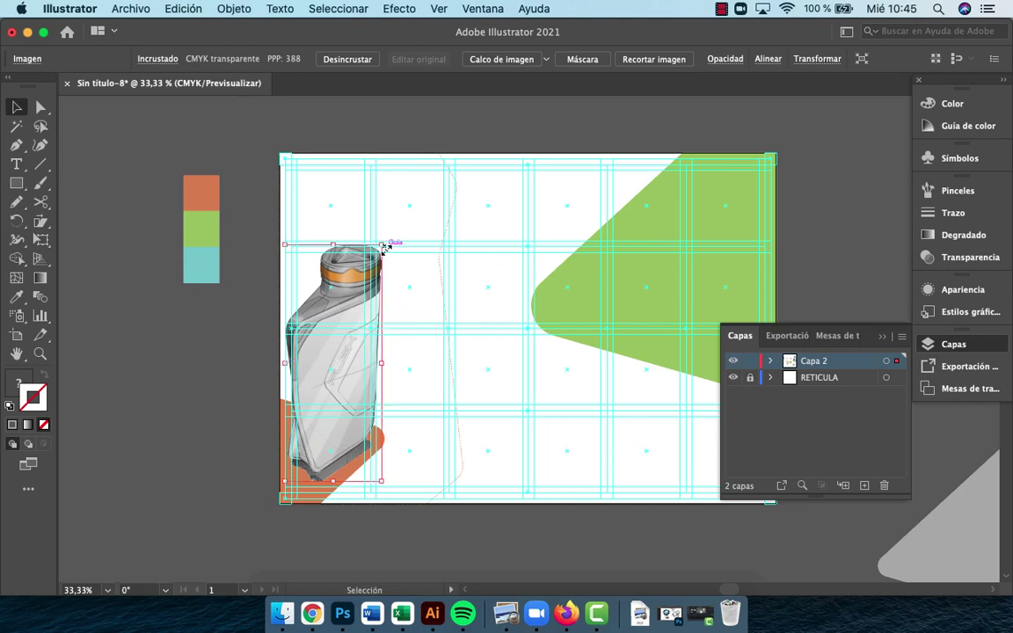
mouse_move(385, 247)
left_mouse_down()
mouse_move(369, 252)
mouse_move(378, 245)
left_mouse_up()
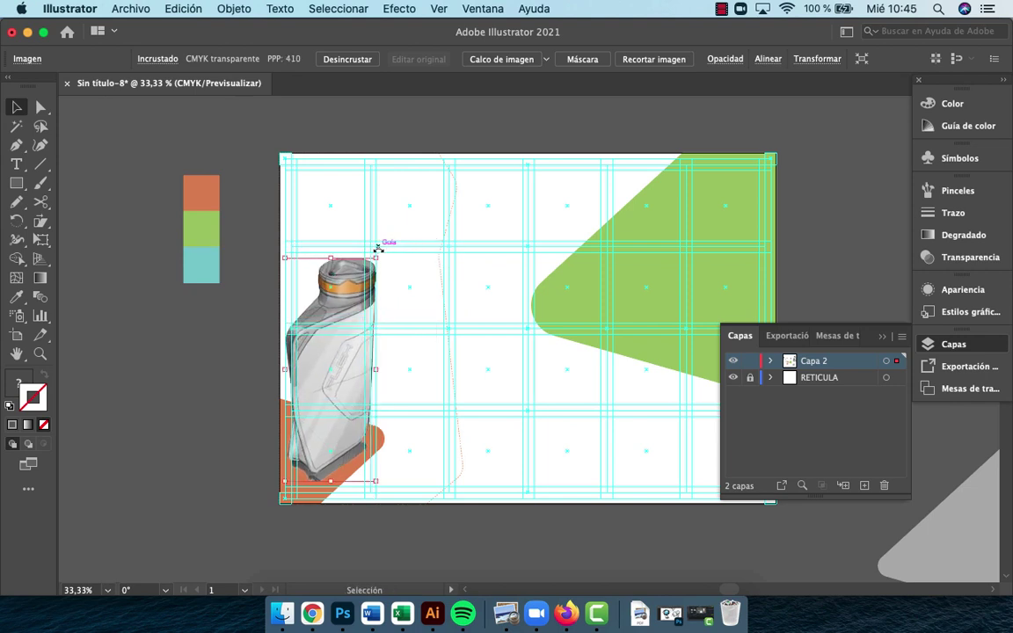
mouse_move(378, 253)
left_mouse_down()
mouse_move(373, 244)
mouse_move(370, 253)
left_mouse_up()
left_click(233, 338)
left_click(347, 303)
left_click(409, 430)
Move the slim side-view bottle sketch with the orange strap onto the board, beside the large bottle
key("z")
left_click(547, 351, "alt")
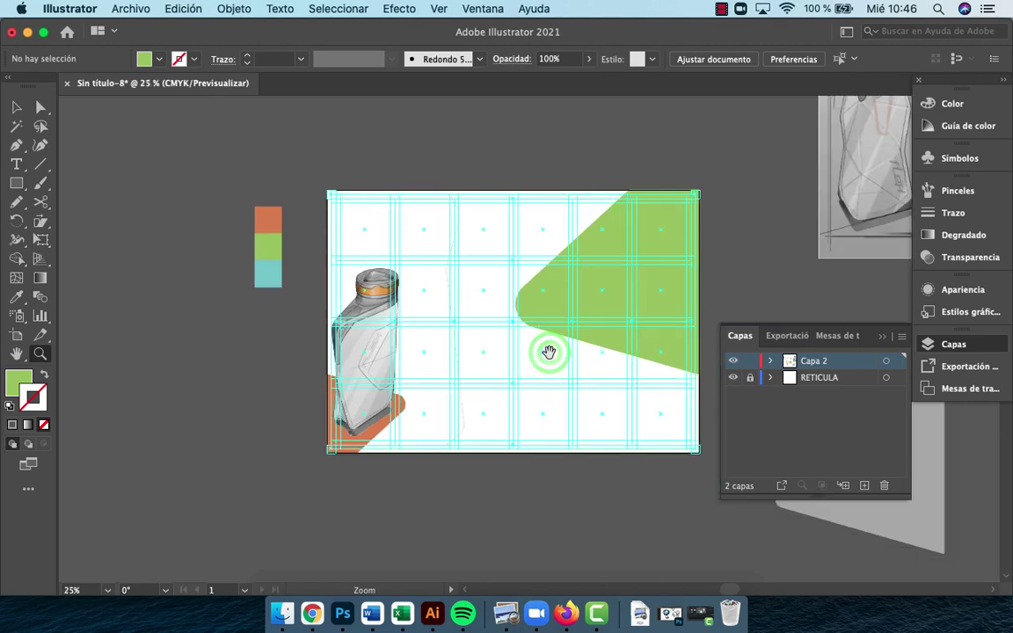
left_click(517, 334, "alt")
left_click_drag(517, 333, 413, 489)
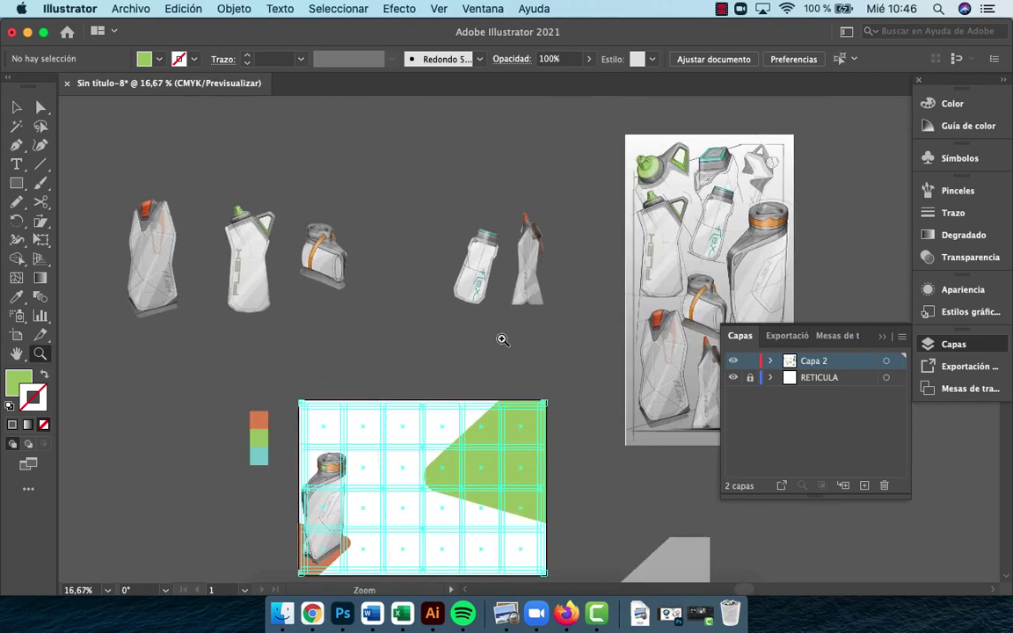
key("v")
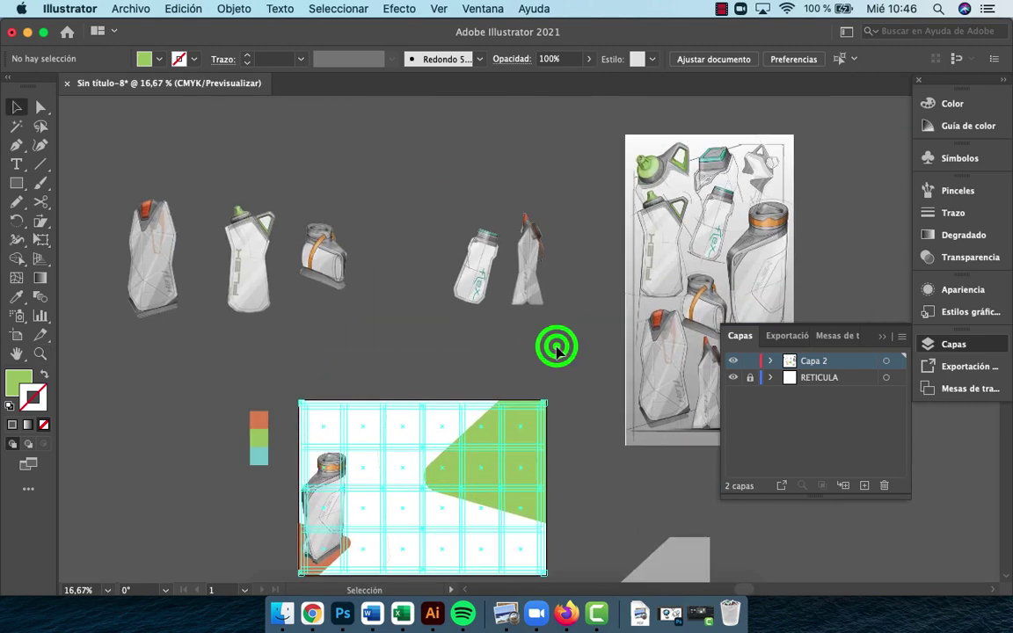
left_click(251, 264)
left_click_drag(539, 293, 367, 538)
Bring the slim side-view bottle to the front of the stacking order
key("z")
left_click(368, 538)
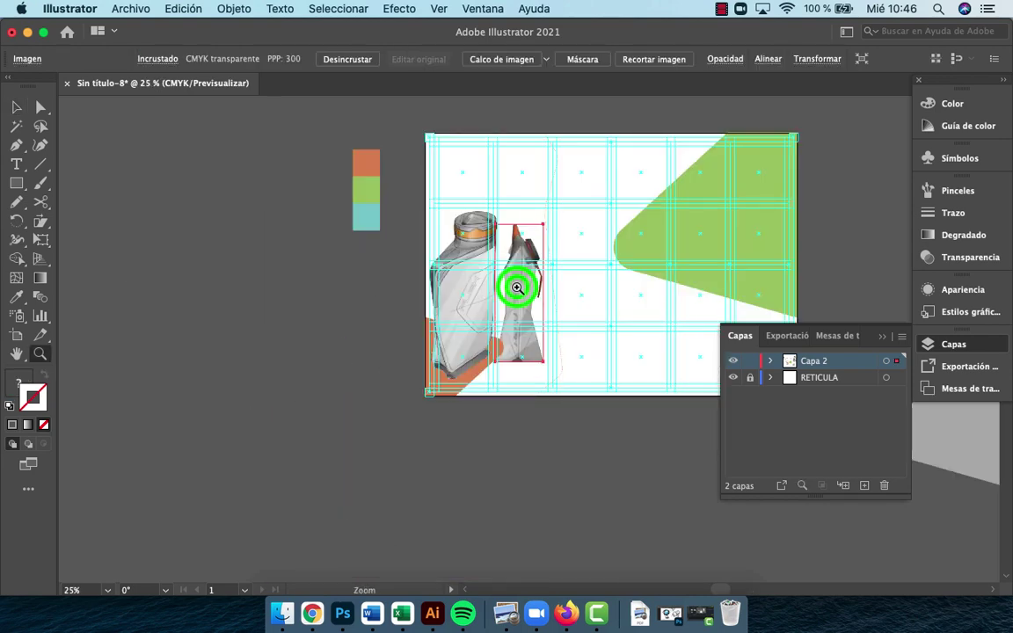
left_click(518, 287)
key("v")
left_click(548, 414)
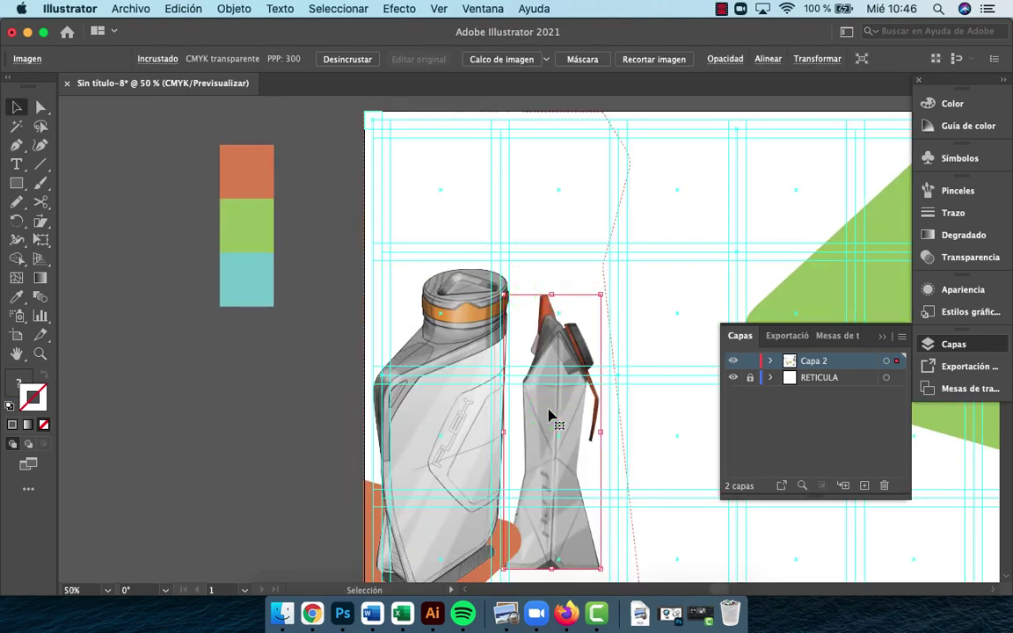
right_click(549, 413)
mouse_move(624, 506)
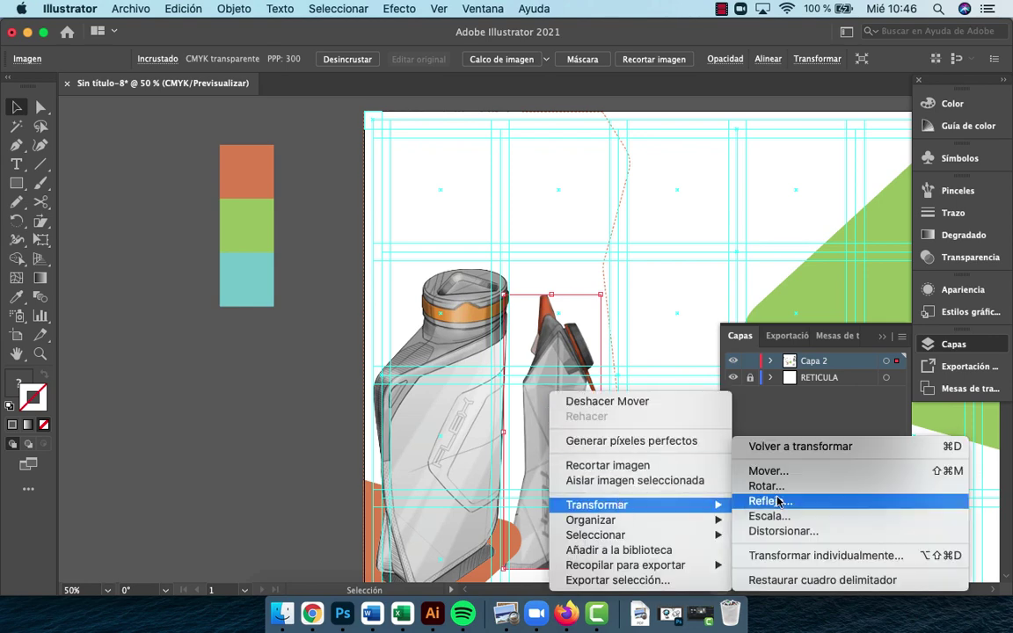
left_click(807, 519)
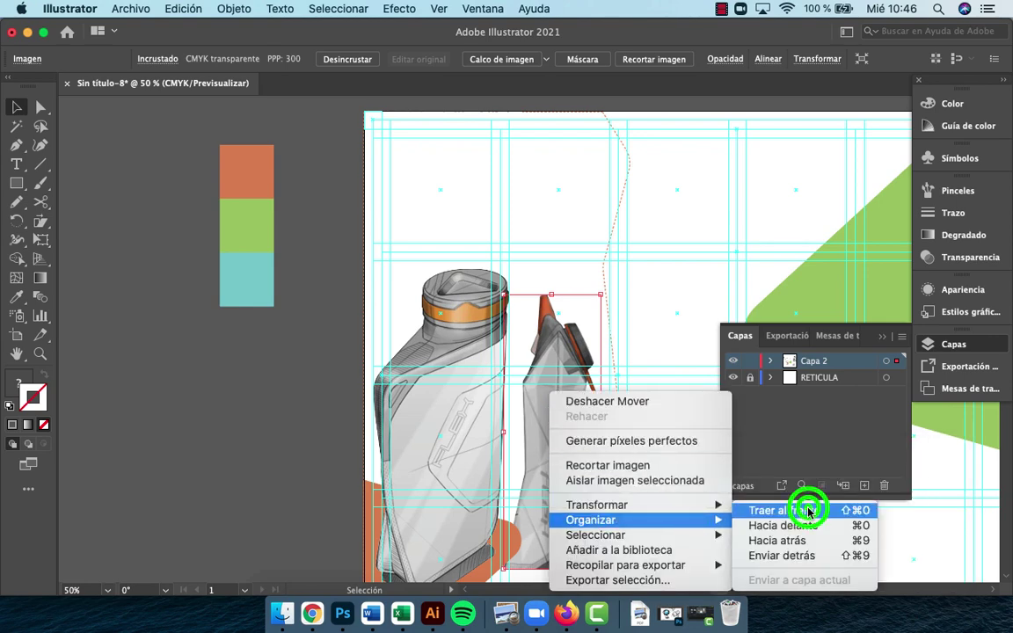
Move the slim bottle down toward the board's lower margin and enlarge it proportionally to span the second grid column
left_click_drag(576, 468, 398, 380)
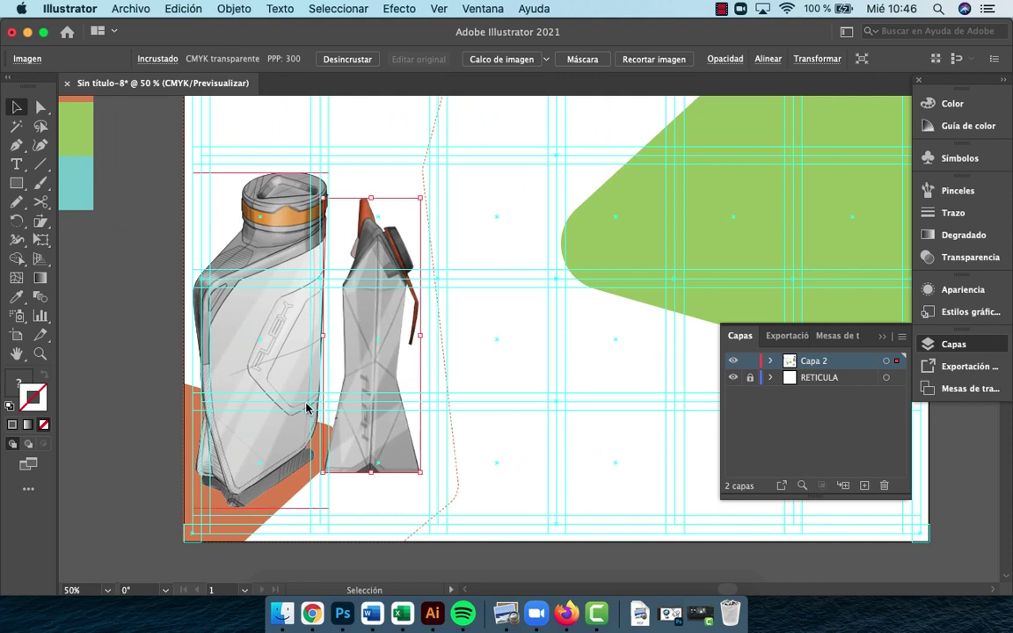
left_click(152, 413)
left_click(389, 434)
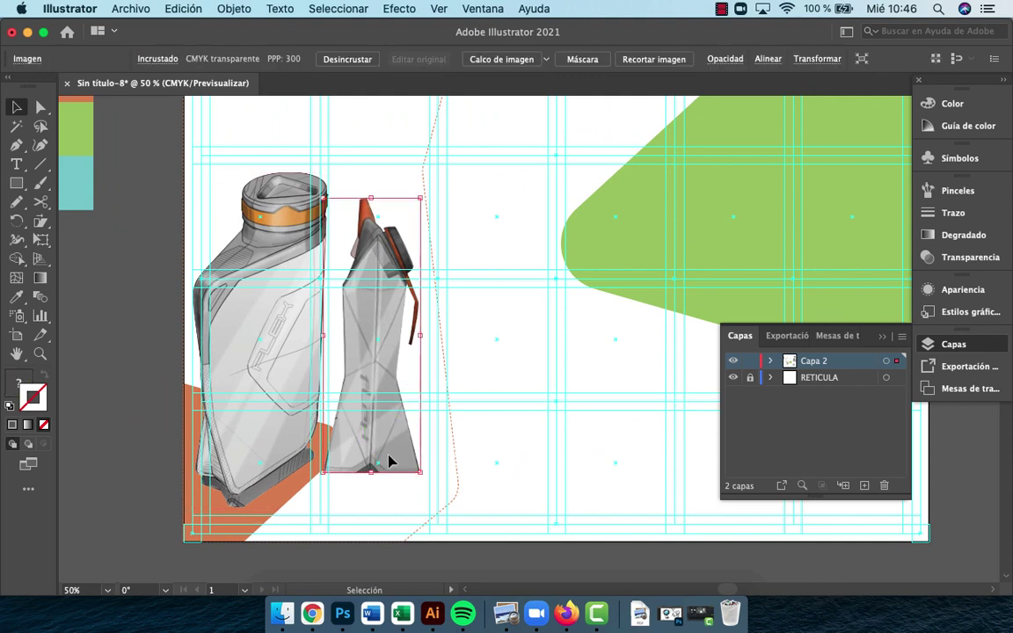
left_click_drag(388, 461, 392, 513)
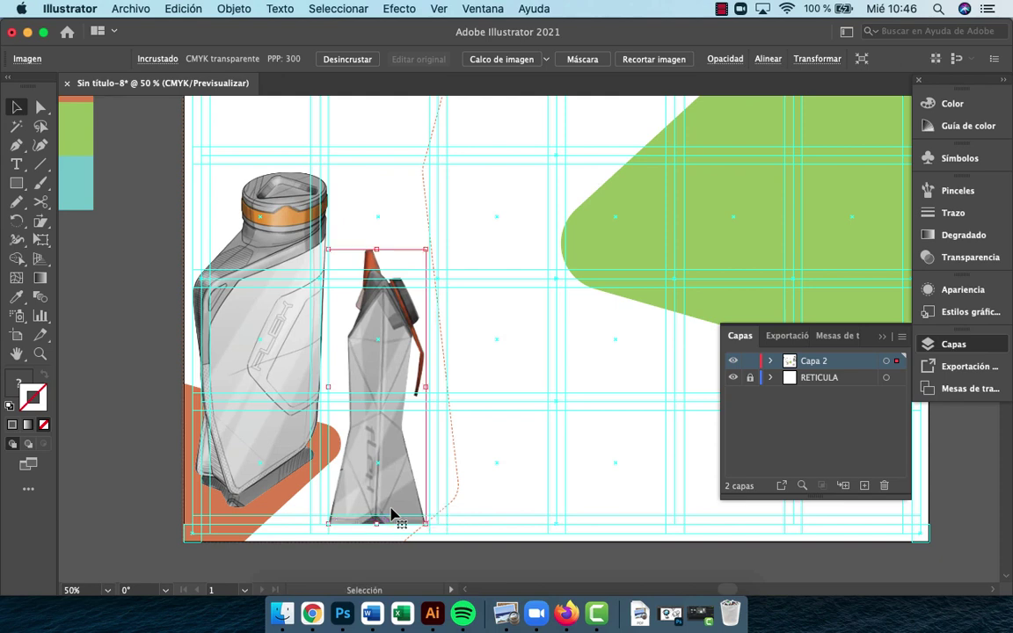
left_click(377, 249)
left_click_drag(376, 250, 335, 250)
left_click_drag(432, 387, 434, 395)
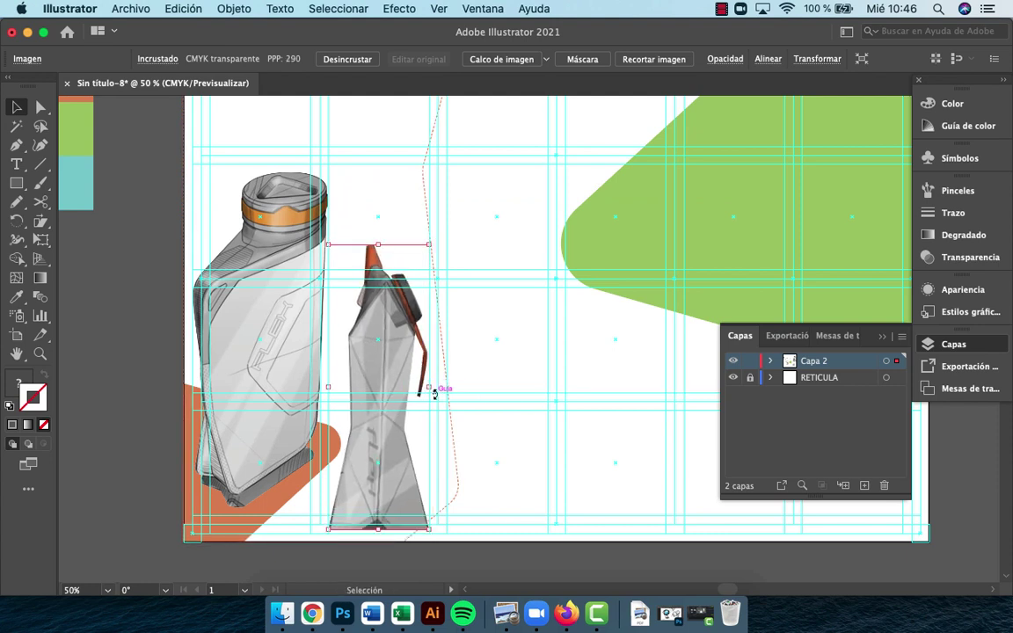
Nudge the slim bottle up slightly so its base sits near the lower margin guide
key("shift+Up")
key("shift+Up")
key("Down")
key("Down")
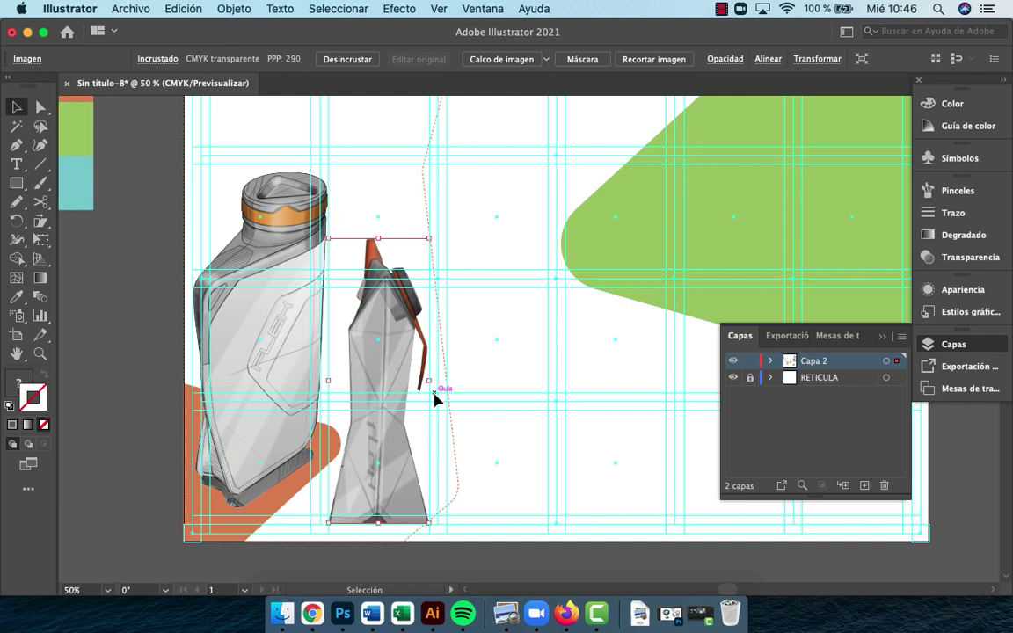
left_click(136, 513)
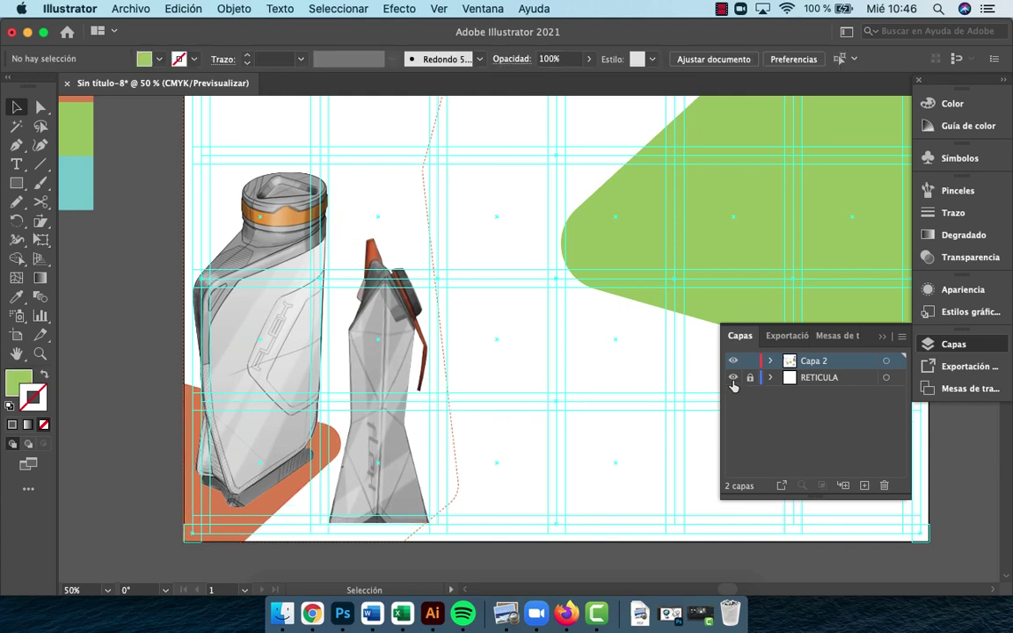
Hide the RETICULA layer and replace the green triangle's fill with the dashed orange outline sampled from the faceted shape
left_click(734, 379)
key("z")
left_click(516, 392, "alt")
left_click_drag(524, 391, 408, 445)
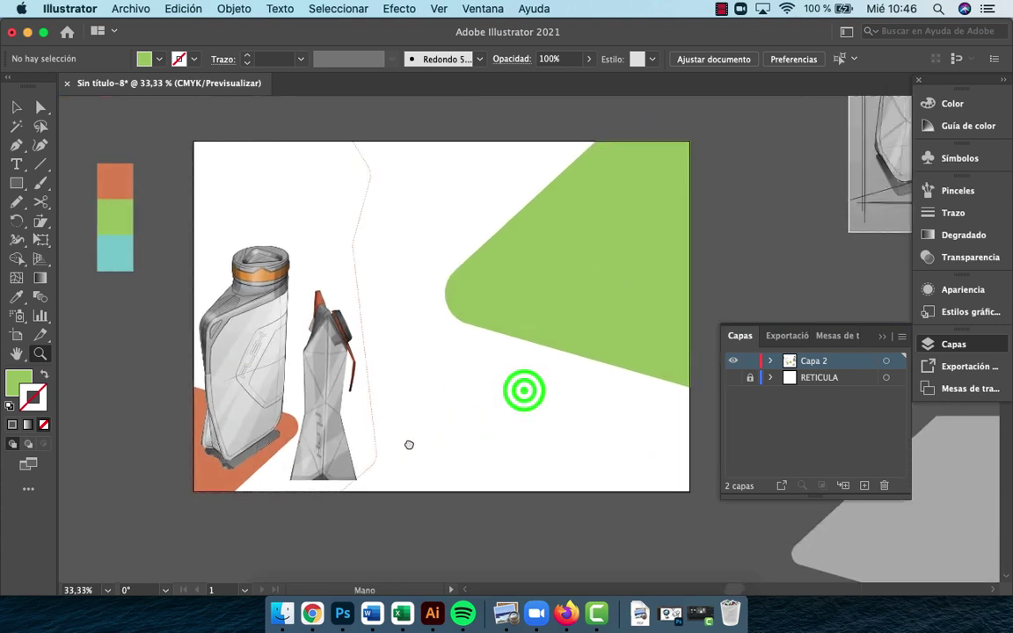
key("v")
left_click(568, 319)
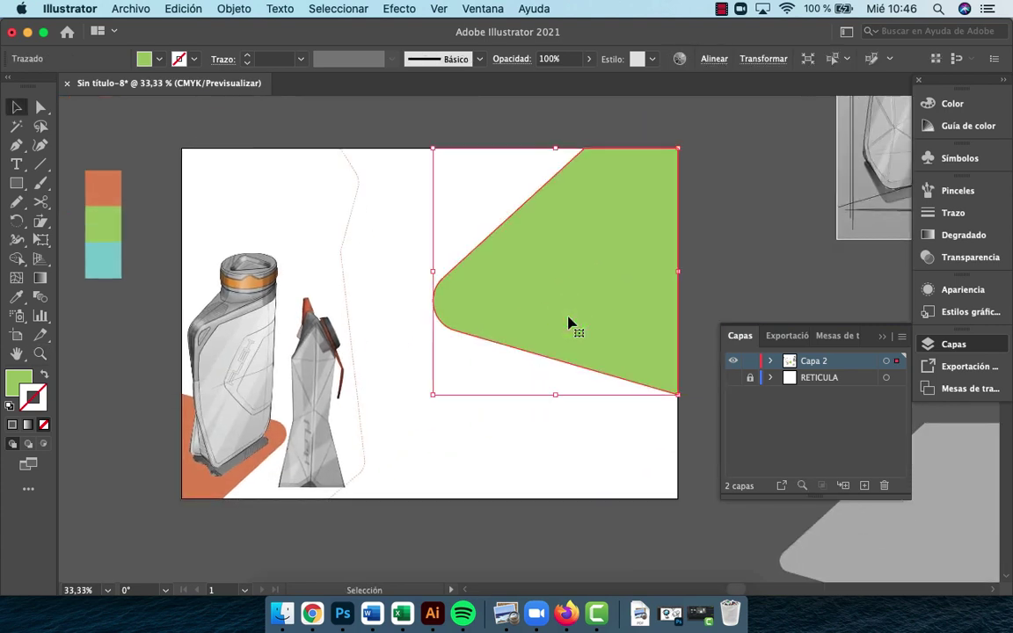
key("i")
left_click(343, 262)
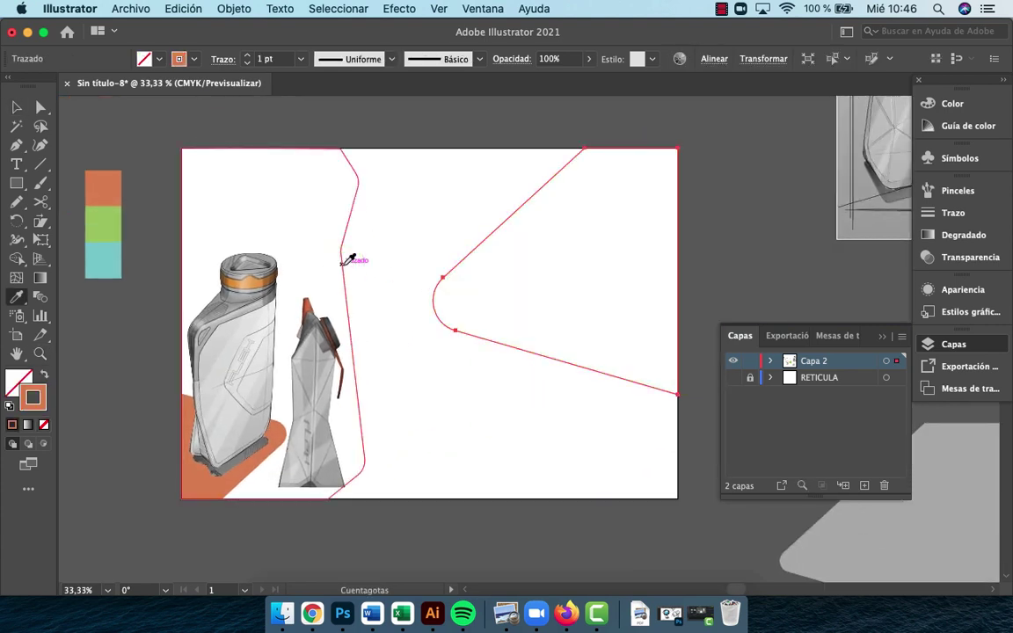
key("v")
left_click(728, 240)
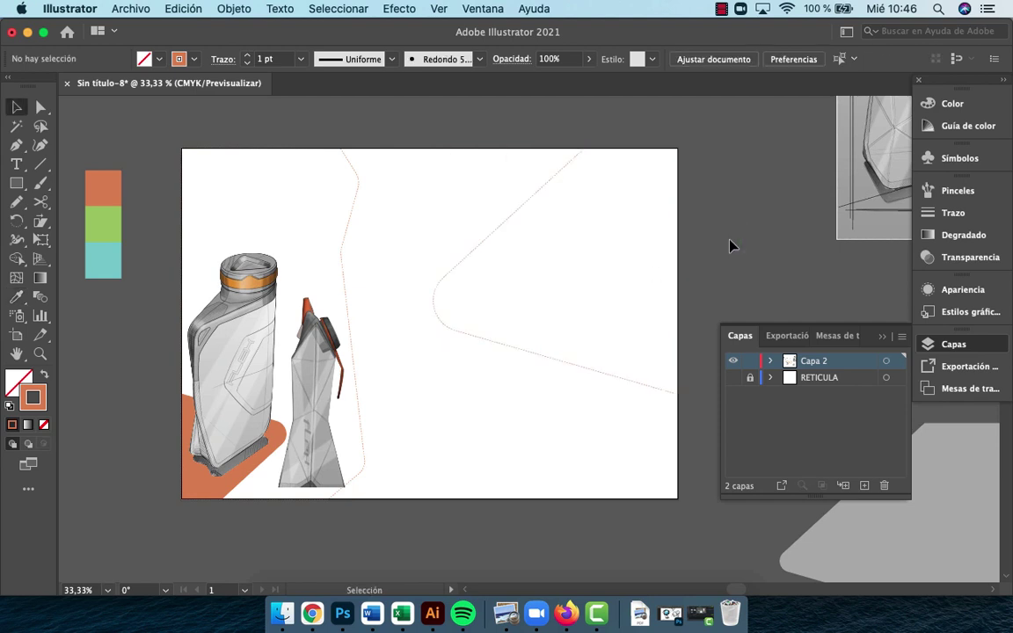
Clear the slim bottle's selection and show the RETICULA grid layer again
left_click(312, 398)
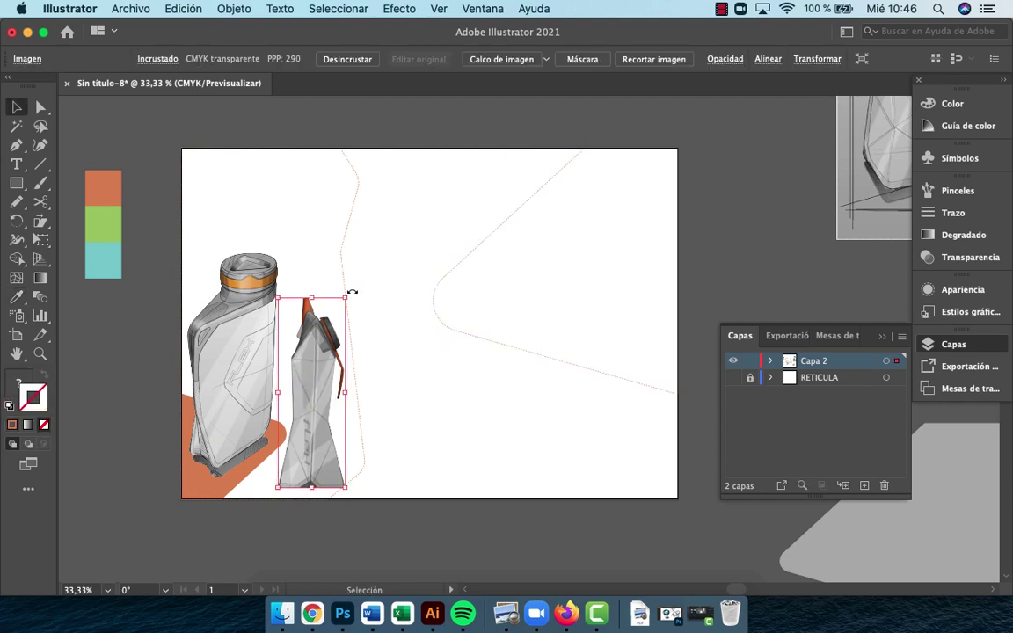
left_click_drag(351, 291, 499, 341)
left_click(418, 529)
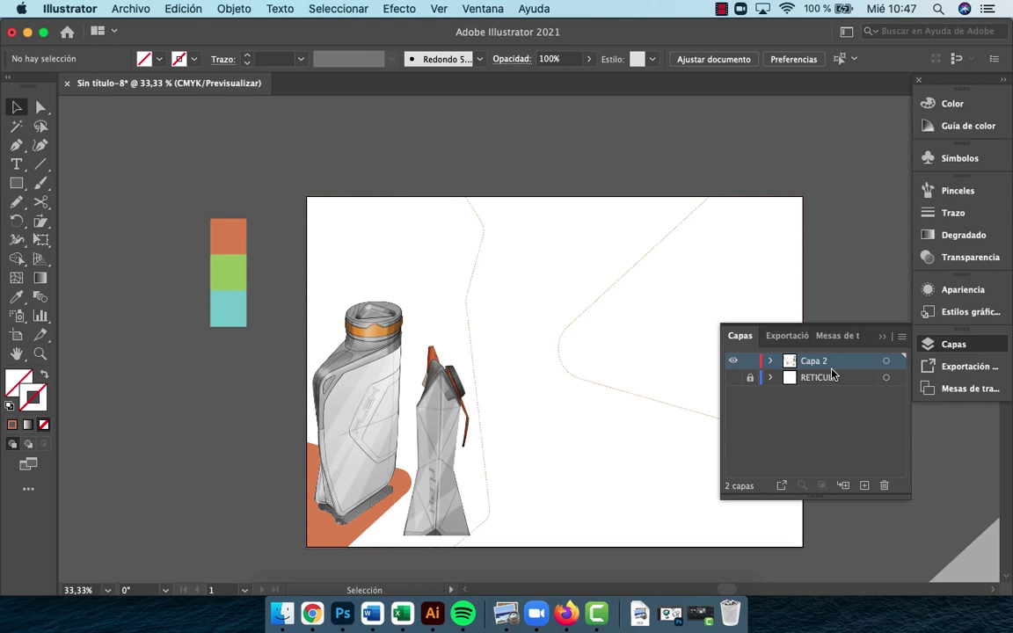
left_click(733, 377)
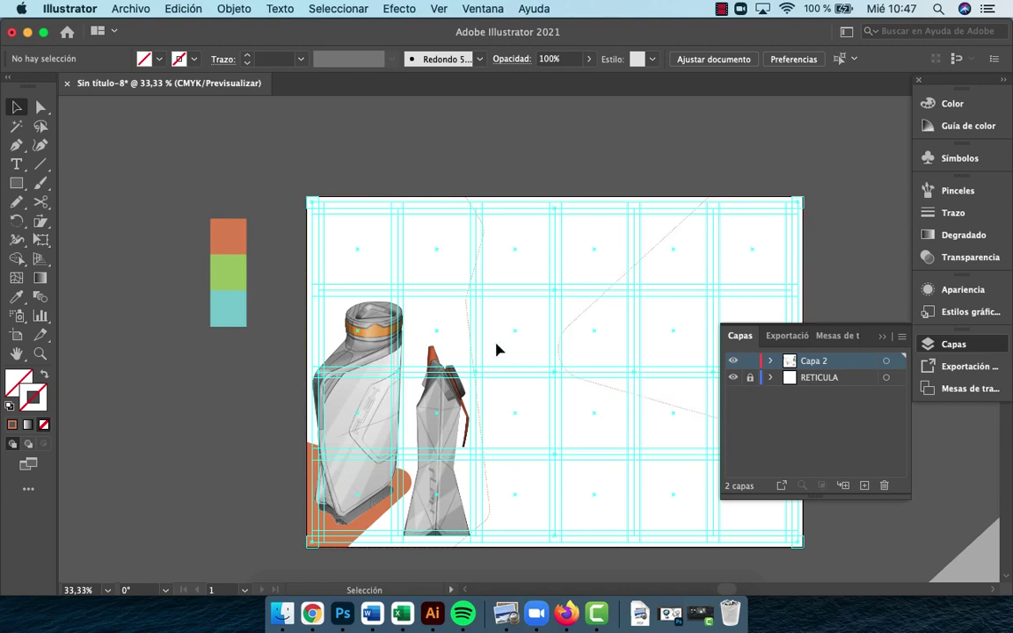
Move the small rolled bottle with the orange strap onto the upper-right part of the board
key("z")
left_click(420, 333, "alt")
left_click(420, 333, "alt")
left_click_drag(420, 333, 156, 358)
left_click(314, 412)
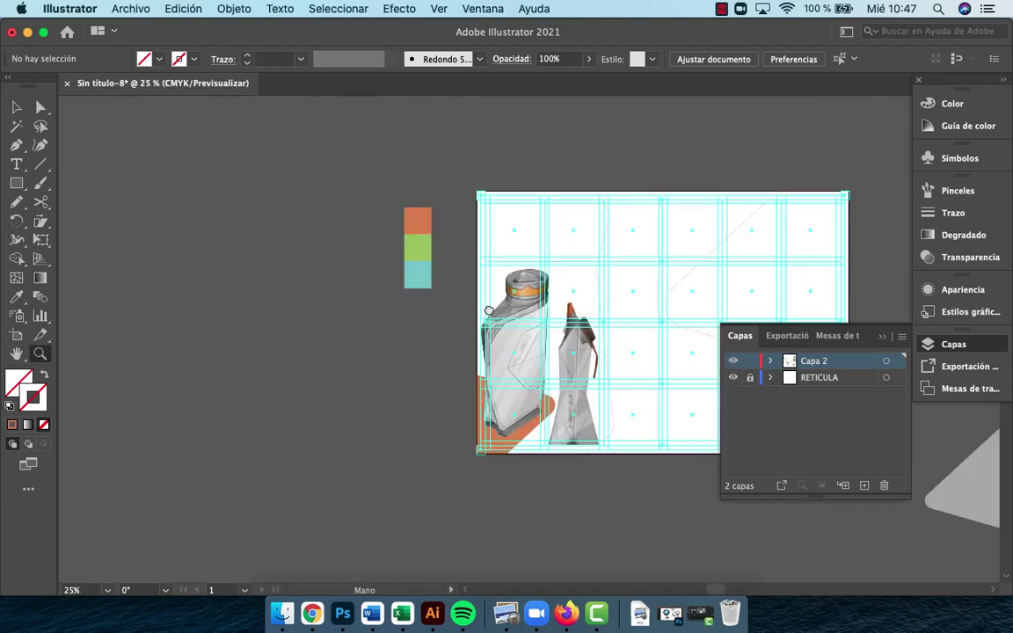
left_click_drag(491, 314, 331, 383)
left_click(391, 356, "alt")
left_click_drag(412, 343, 240, 389)
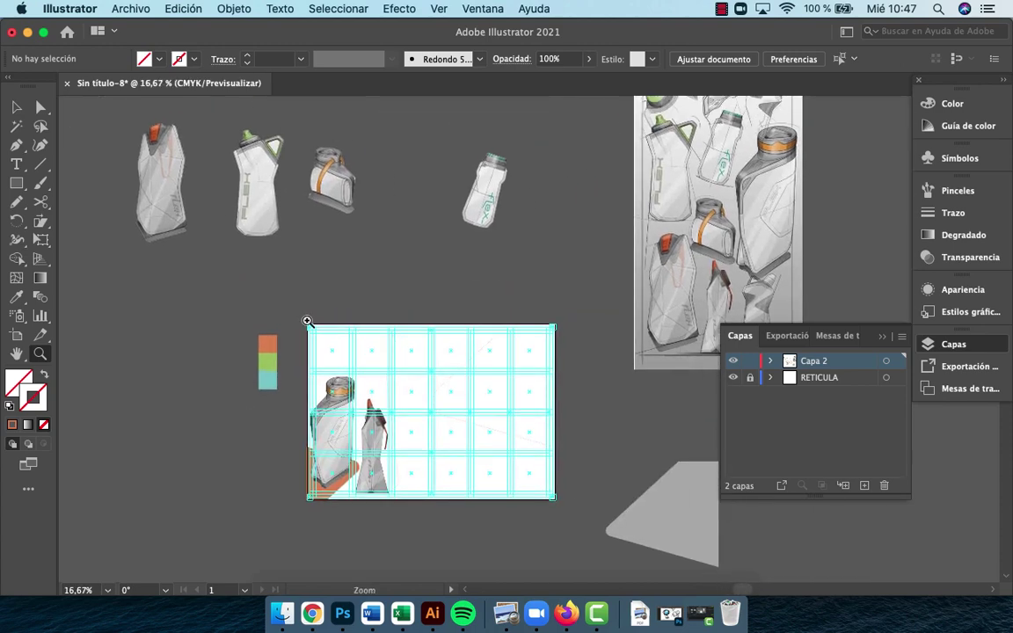
key("v")
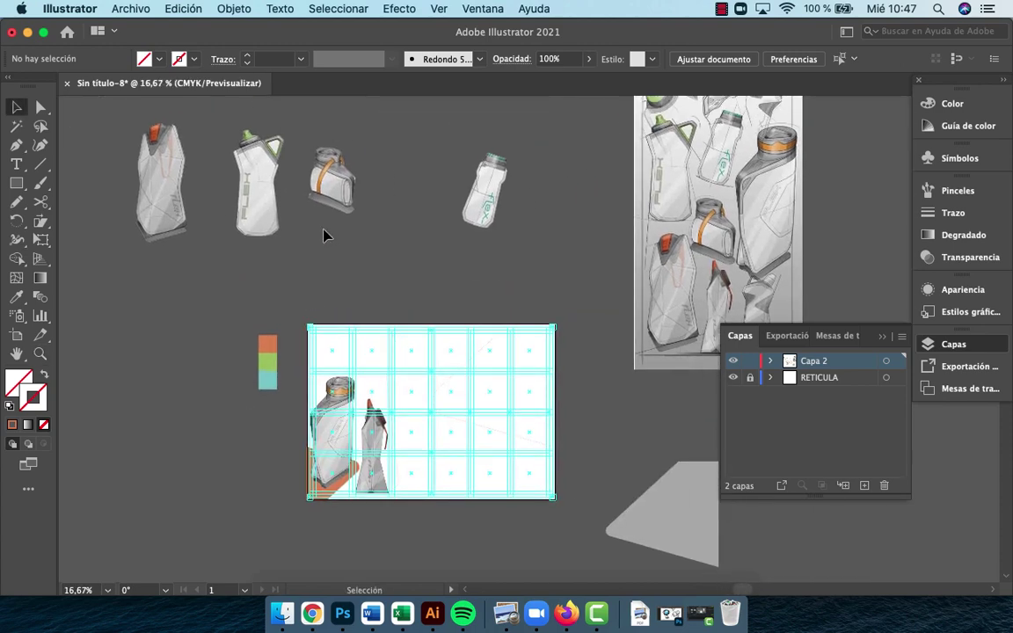
double_click(332, 181)
double_click(407, 312)
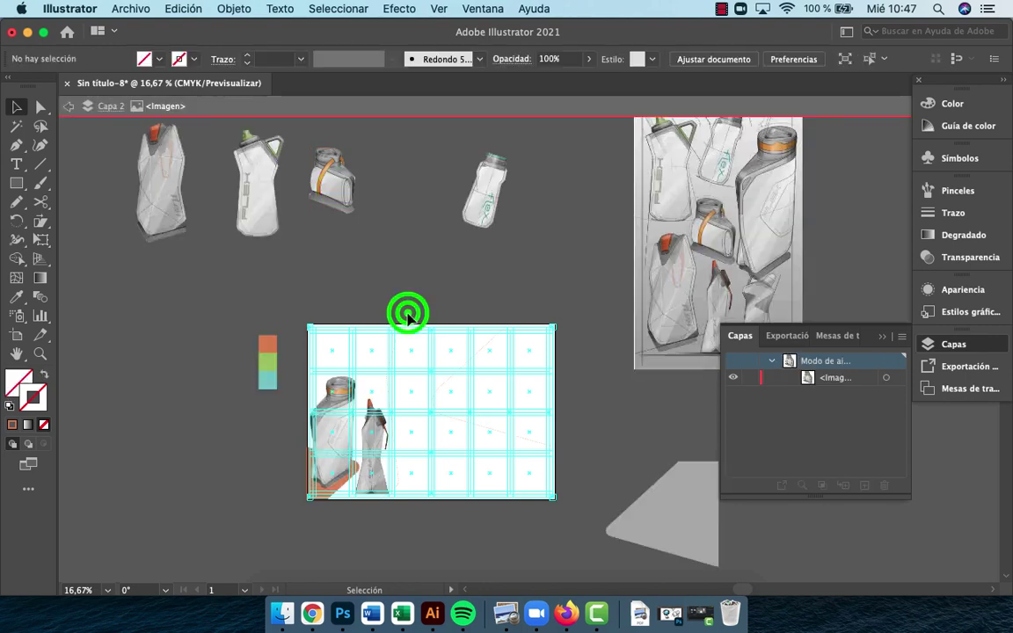
left_click_drag(334, 185, 543, 351)
Shift the small rolled bottle down and left within the dashed rounded triangle and enlarge it proportionally
key("z")
left_click(485, 406)
left_click(543, 344)
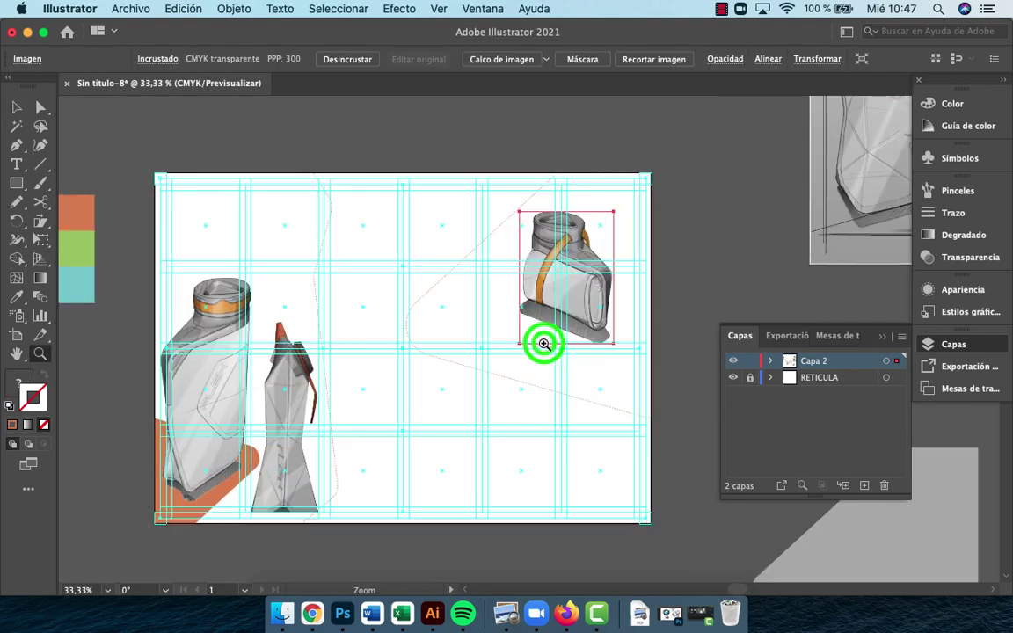
left_click(565, 323)
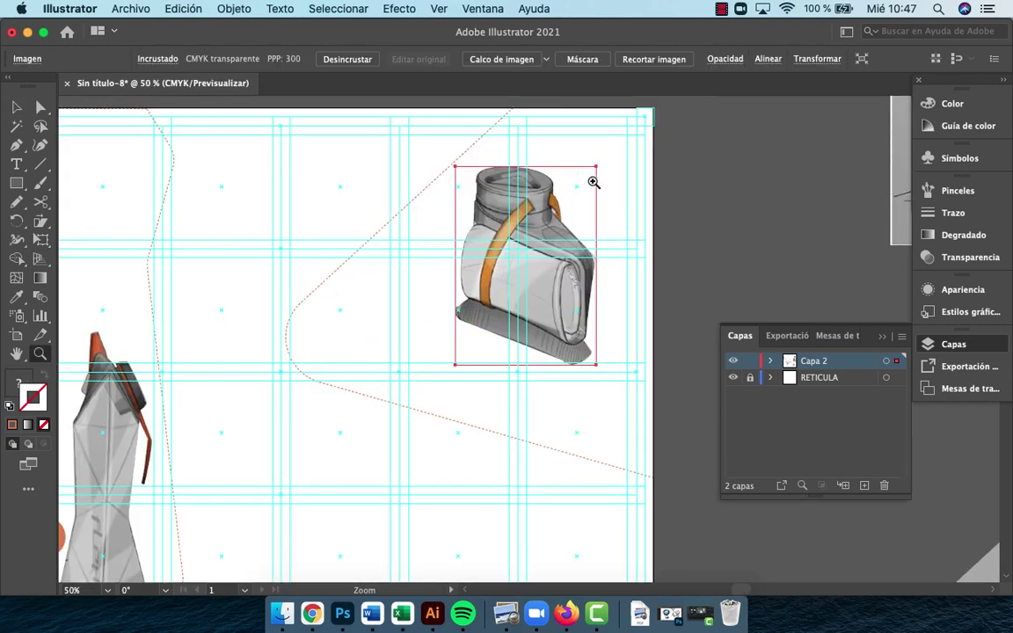
key("v")
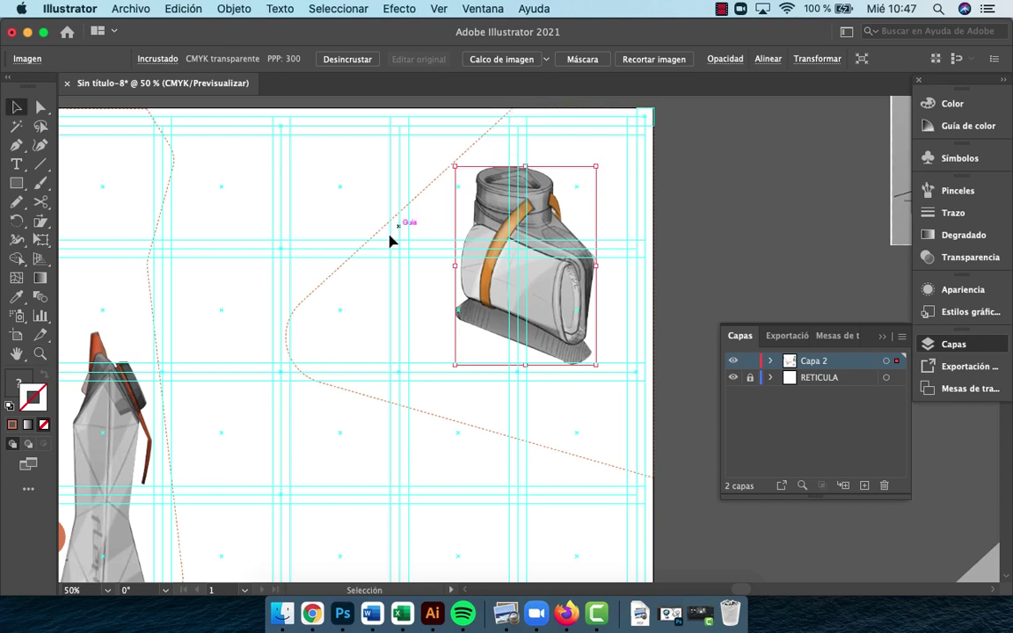
left_click_drag(545, 258, 463, 344)
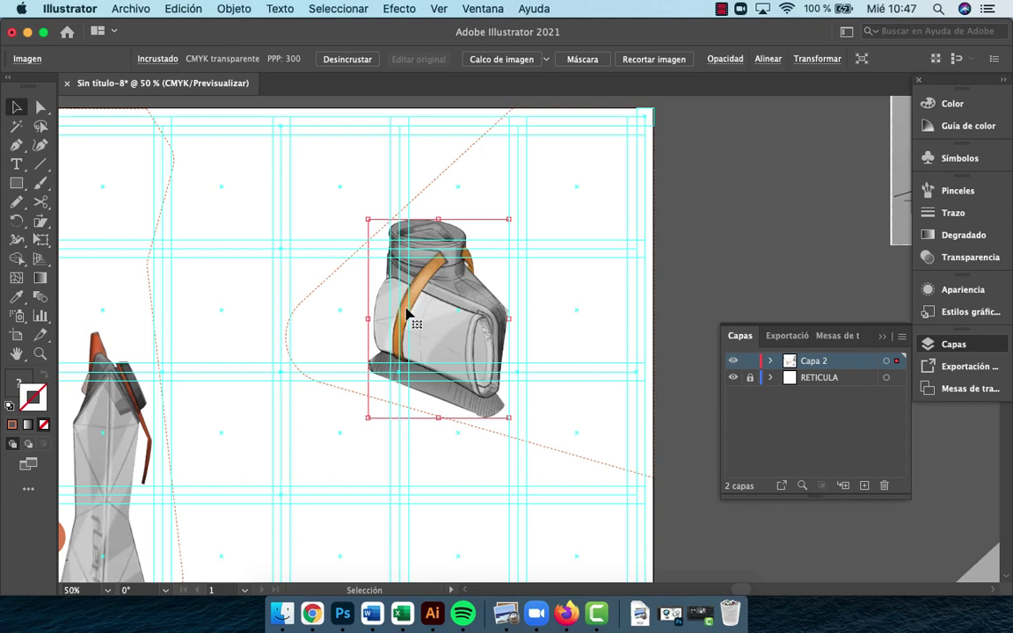
left_click_drag(442, 218, 431, 194)
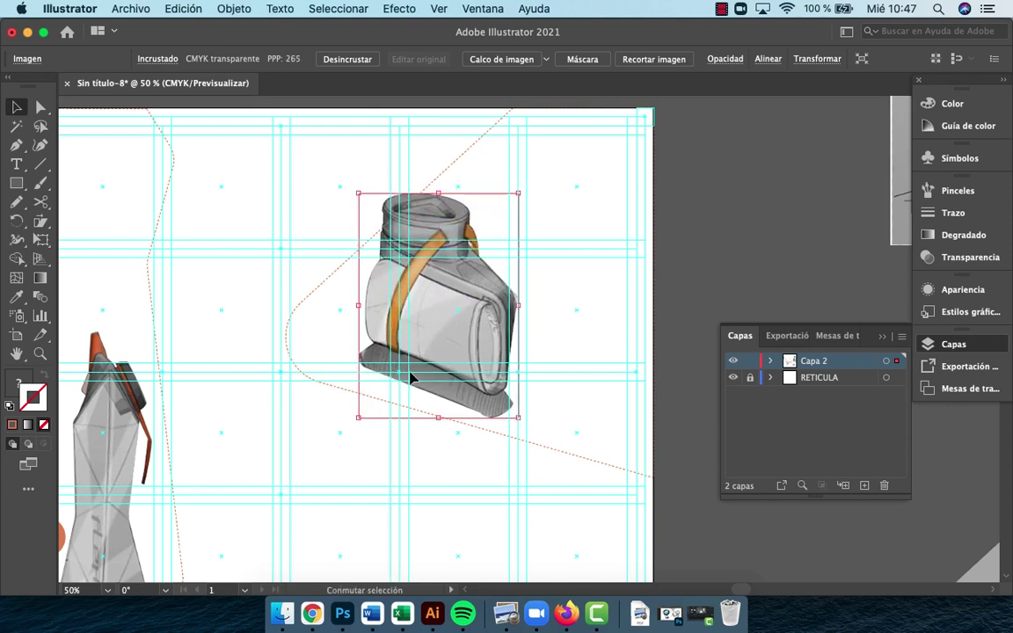
mouse_move(444, 423)
left_mouse_down()
mouse_move(434, 414)
mouse_move(436, 429)
left_mouse_up()
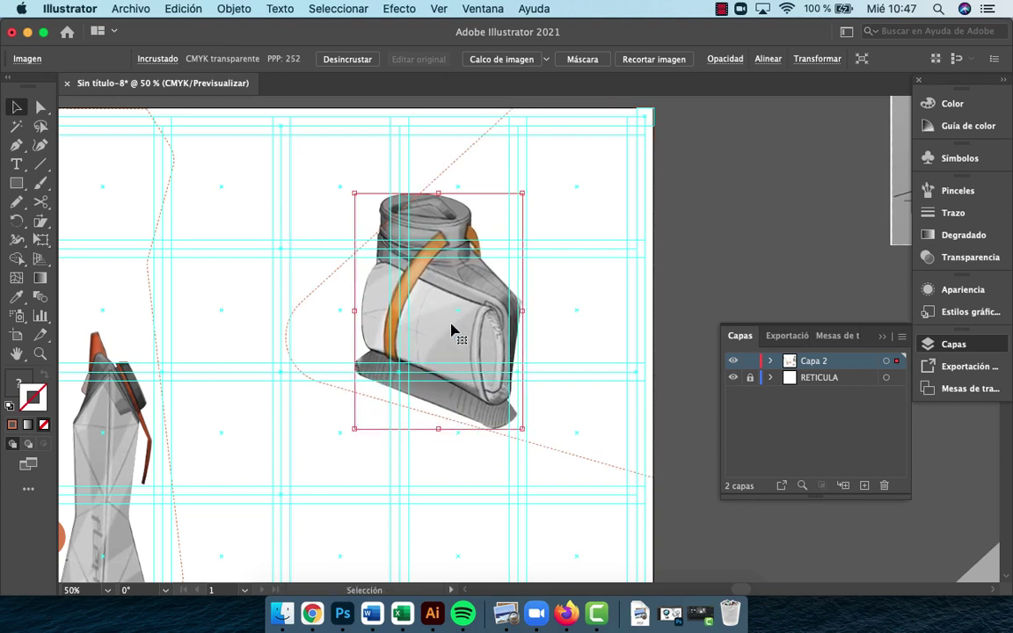
Move the rolled bottle up and left within the dashed triangle and enlarge it proportionally
left_click_drag(482, 323, 439, 314)
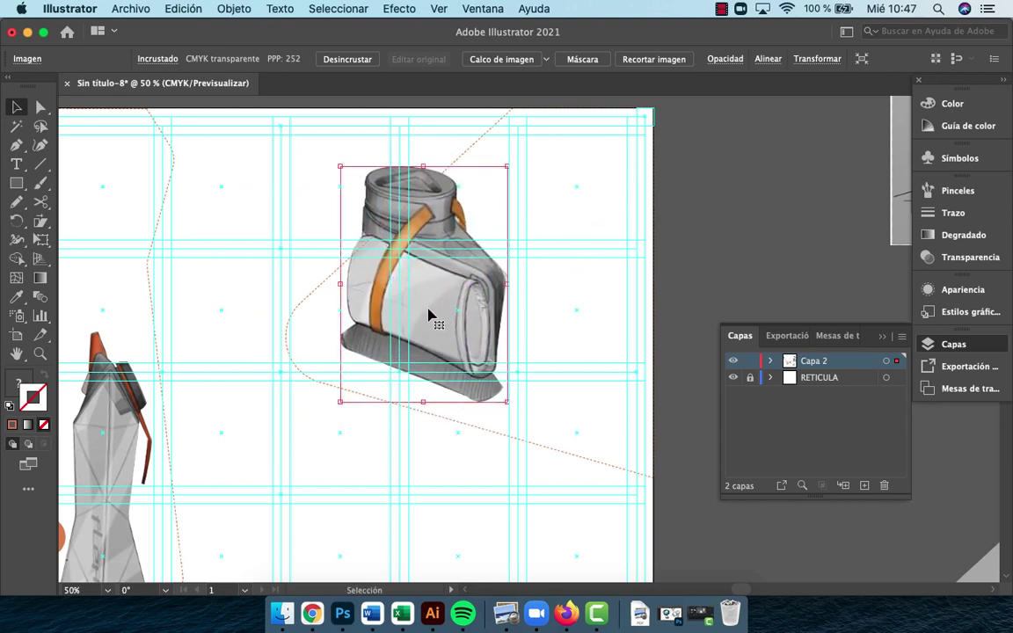
left_click_drag(341, 288, 314, 283)
left_click_drag(432, 323, 431, 307)
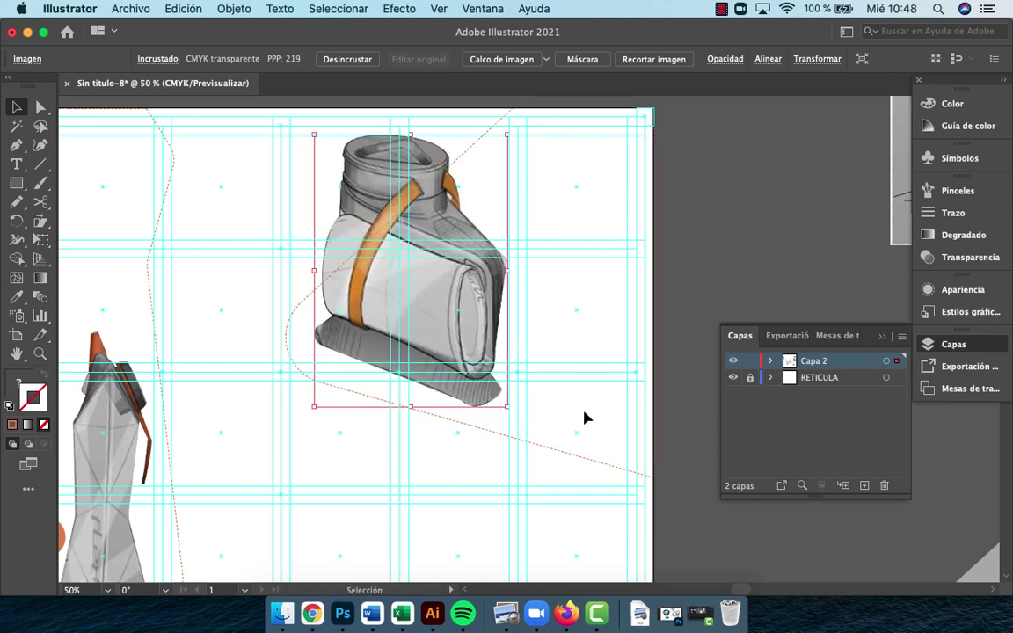
left_click(685, 261)
key("z")
left_click(502, 351, "alt")
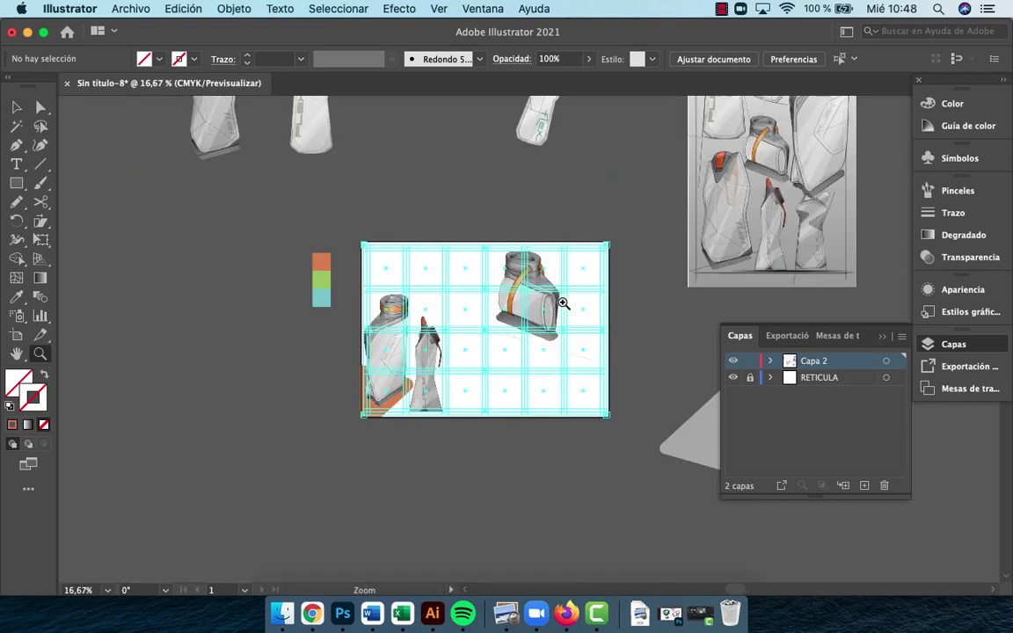
Move the slim bottle beneath the rolled bottle and place the faceted red-capped bottle on the board's lower-left area
left_click_drag(556, 309, 541, 314)
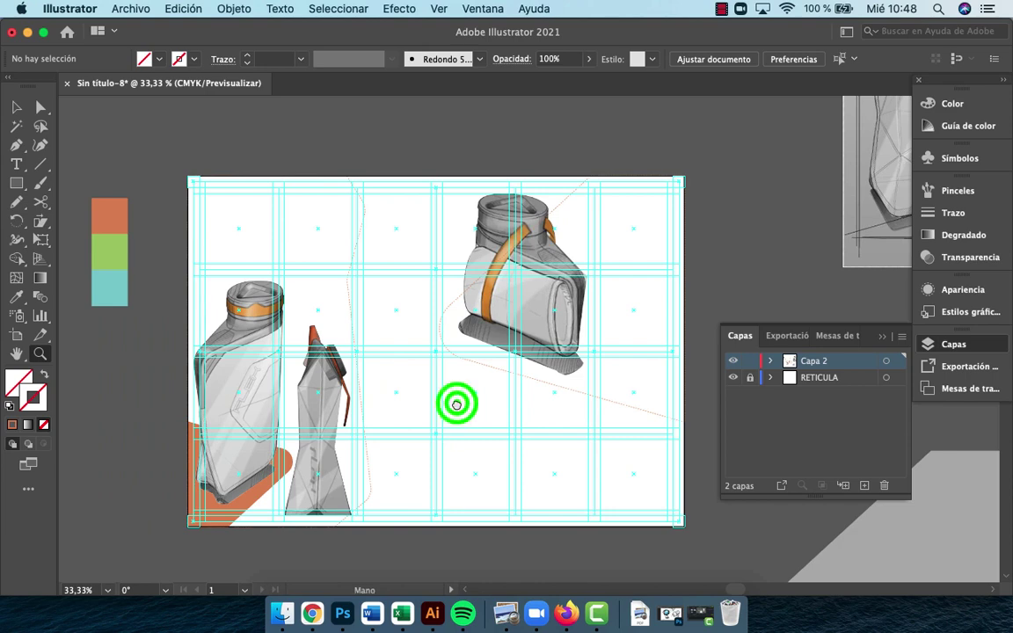
left_click_drag(456, 405, 561, 405)
left_click(446, 387, "alt")
left_click(445, 387, "alt")
left_click_drag(446, 386, 367, 553)
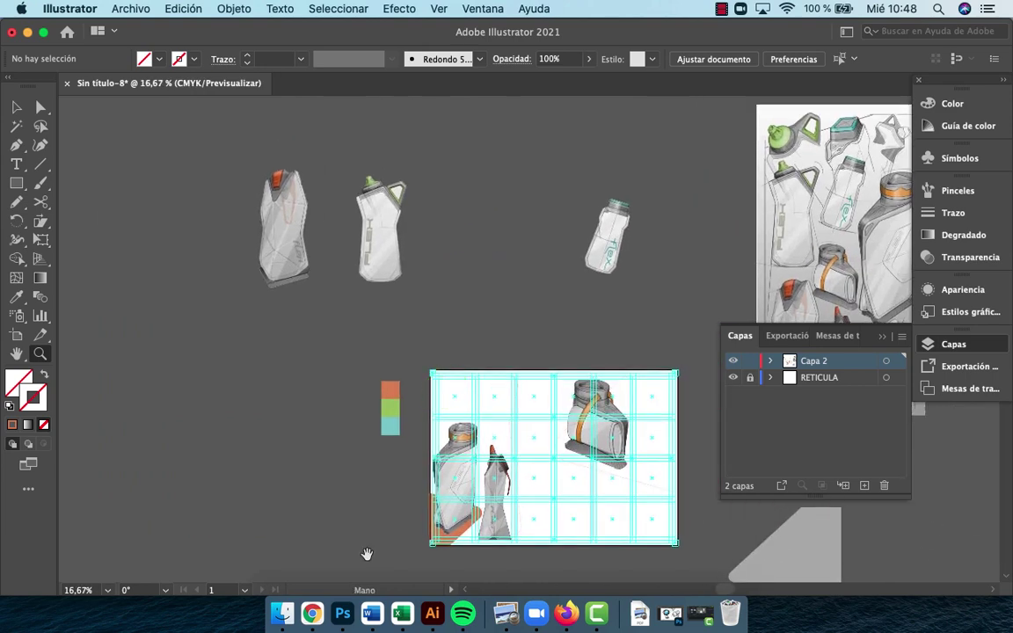
key("v")
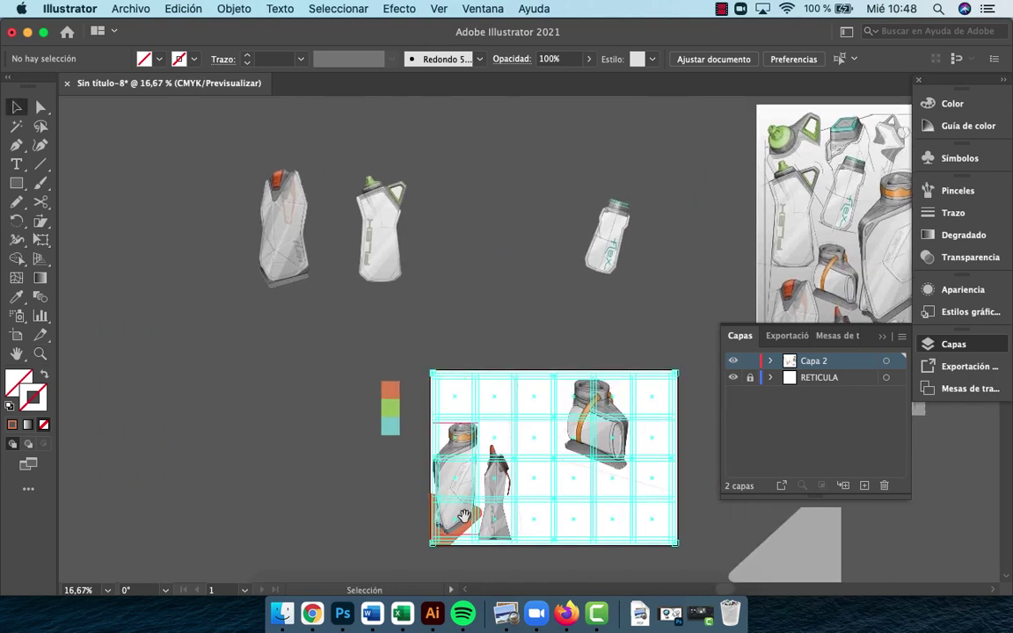
mouse_move(464, 515)
left_mouse_down()
mouse_move(272, 441)
mouse_move(451, 431)
mouse_move(372, 431)
mouse_move(394, 437)
mouse_move(383, 434)
left_mouse_up()
mouse_move(98, 195)
left_mouse_down()
mouse_move(493, 356)
mouse_move(281, 375)
mouse_move(304, 386)
mouse_move(301, 447)
left_mouse_up()
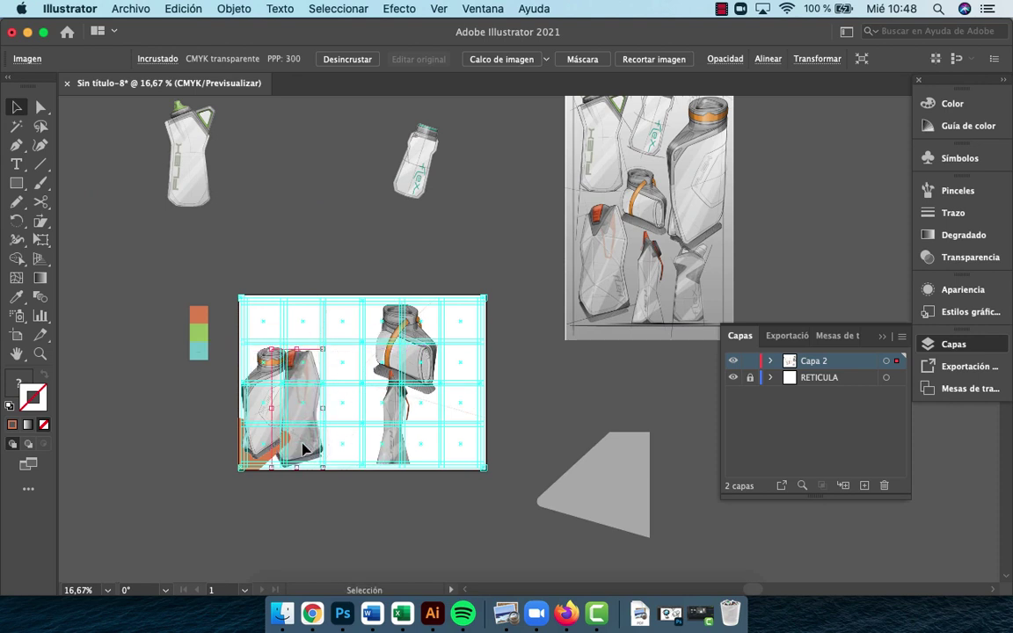
Bring the faceted red-capped bottle to the front of the stacking order
right_click(301, 447)
mouse_move(376, 505)
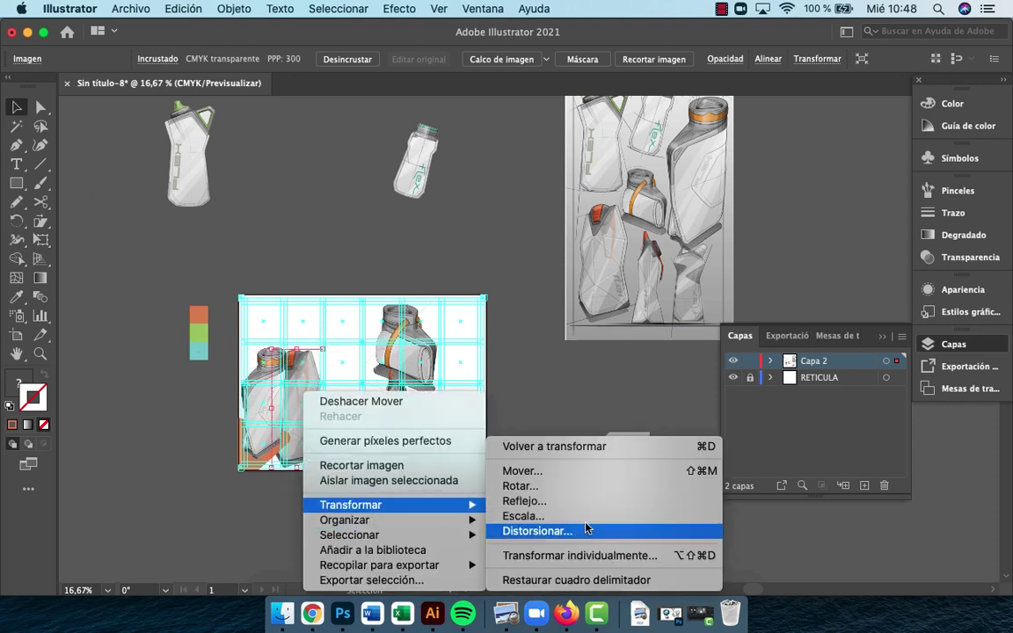
mouse_move(466, 519)
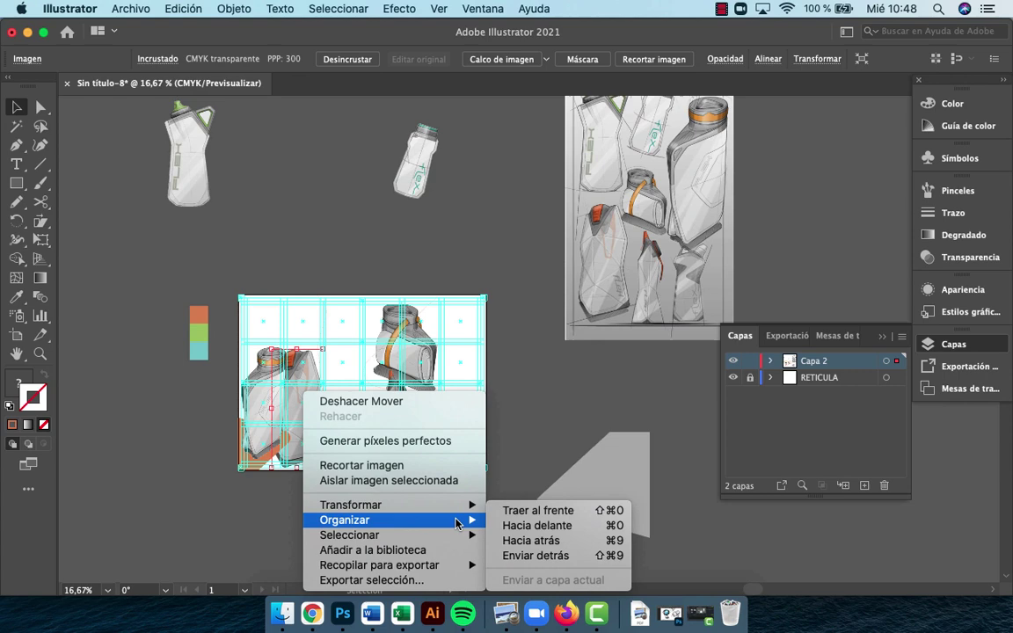
left_click(528, 510)
left_click(378, 515)
Shift the faceted red-capped bottle toward the board's left edge and move the orange-banded bottle to its right
key("z")
left_click(317, 410)
left_click(502, 282)
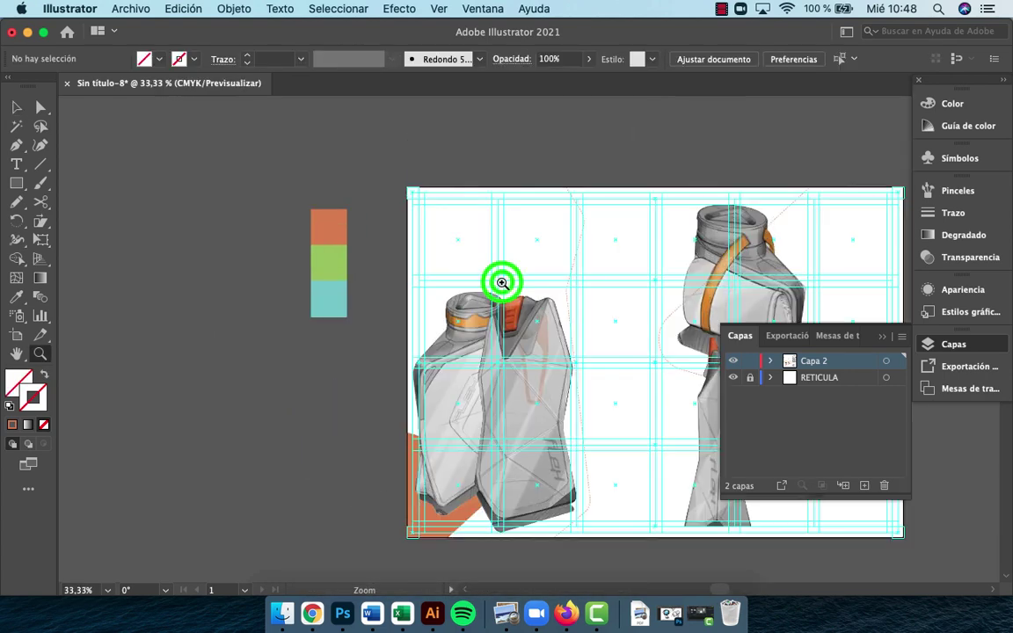
left_click_drag(502, 282, 293, 238)
key("v")
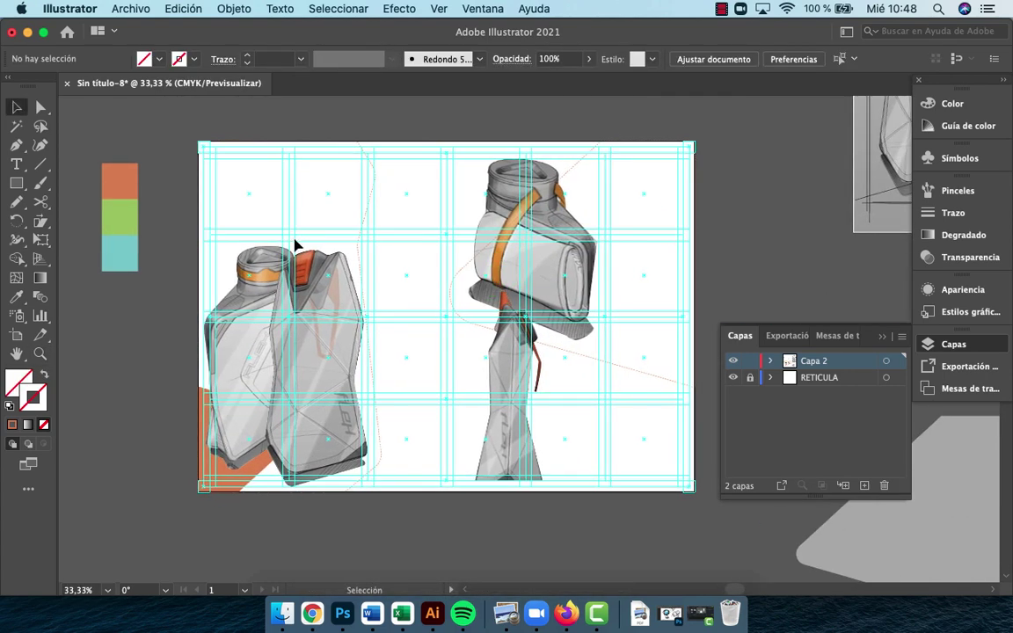
left_click_drag(249, 316, 395, 259)
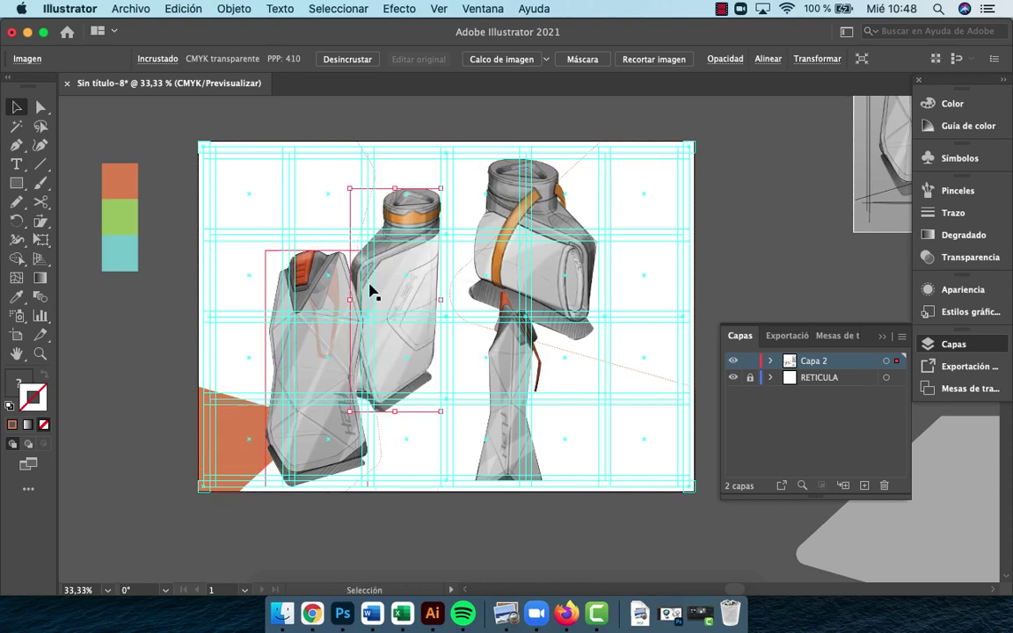
left_click_drag(295, 339, 250, 331)
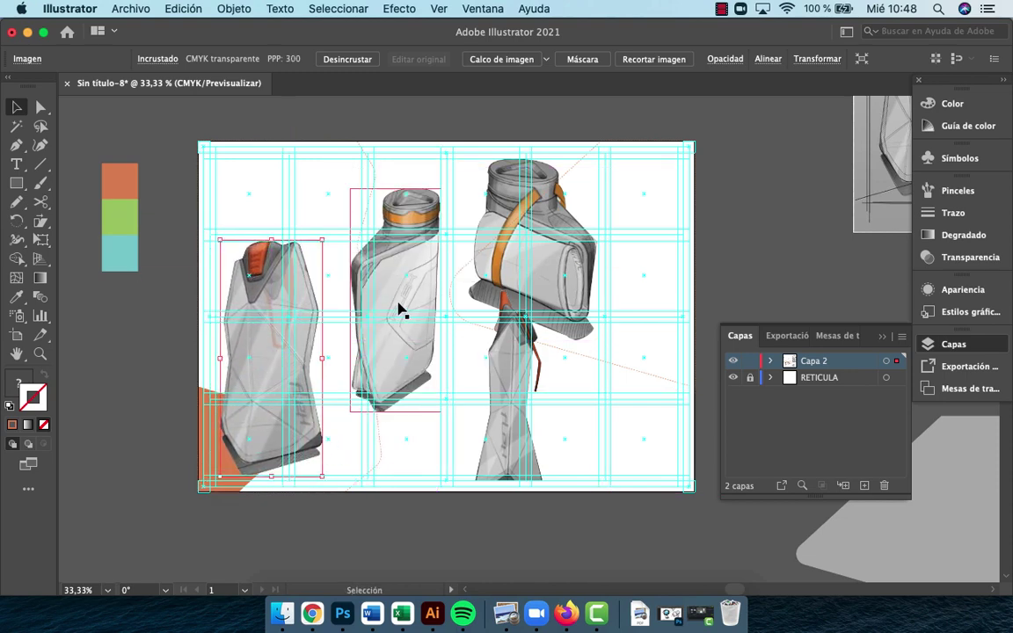
left_click_drag(425, 310, 362, 368)
Bring the orange-banded bottle to the front, shrink it proportionally and set it beside the faceted bottle's lower-right side
right_click(363, 369)
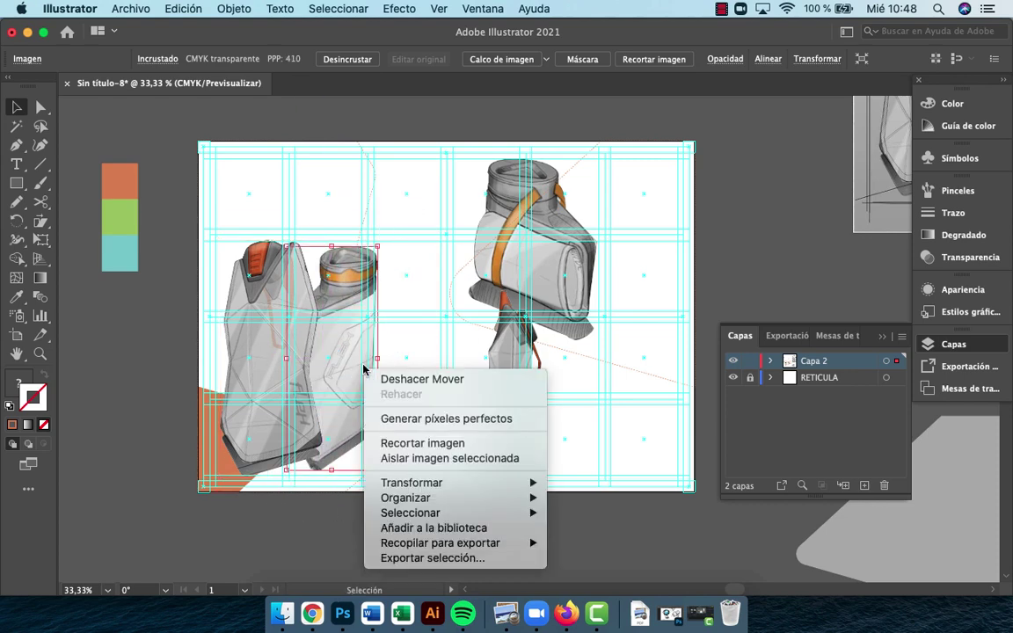
mouse_move(470, 499)
left_click(598, 497)
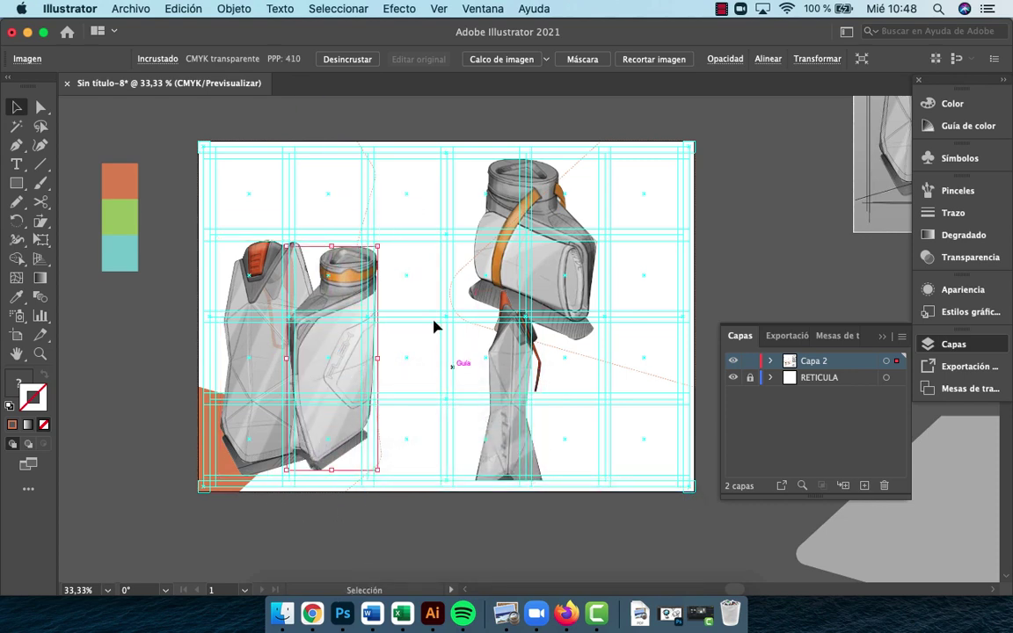
left_click_drag(380, 253, 346, 331)
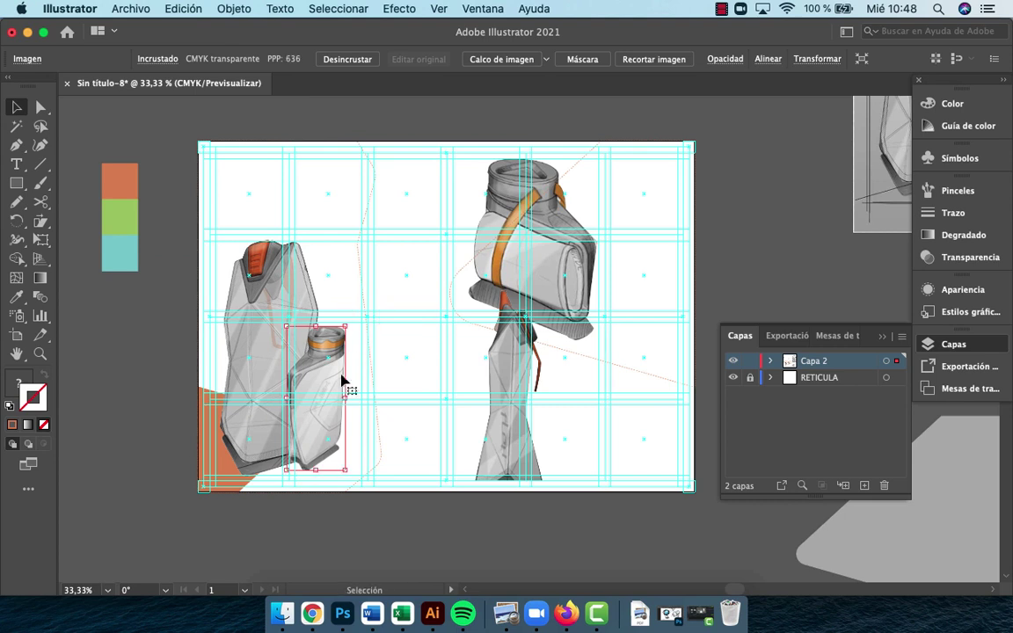
left_click(331, 416)
left_click_drag(330, 417, 350, 428)
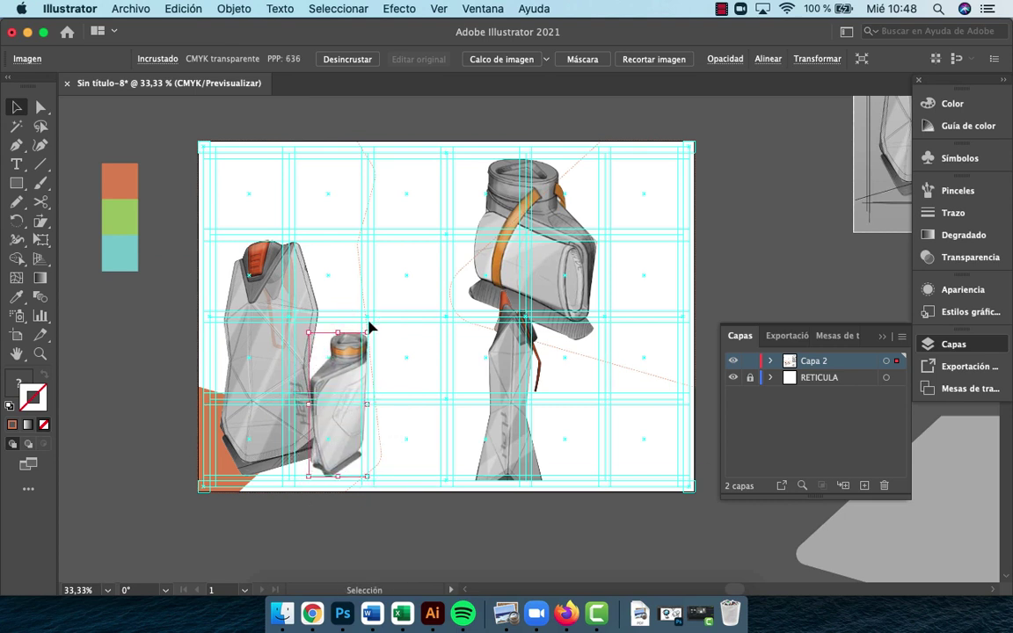
Fine-tune the faceted and orange-banded bottles, nudging both into position and fitting the smaller one inside the second grid column
mouse_move(372, 328)
left_mouse_down()
mouse_move(365, 323)
mouse_move(374, 325)
left_mouse_up()
left_click_drag(306, 334, 276, 325)
left_click_drag(272, 401, 269, 402)
left_click(357, 515)
left_click_drag(338, 436, 343, 444)
left_click_drag(370, 319, 363, 320)
mouse_move(336, 409)
left_mouse_down()
mouse_move(340, 397)
mouse_move(336, 406)
left_mouse_up()
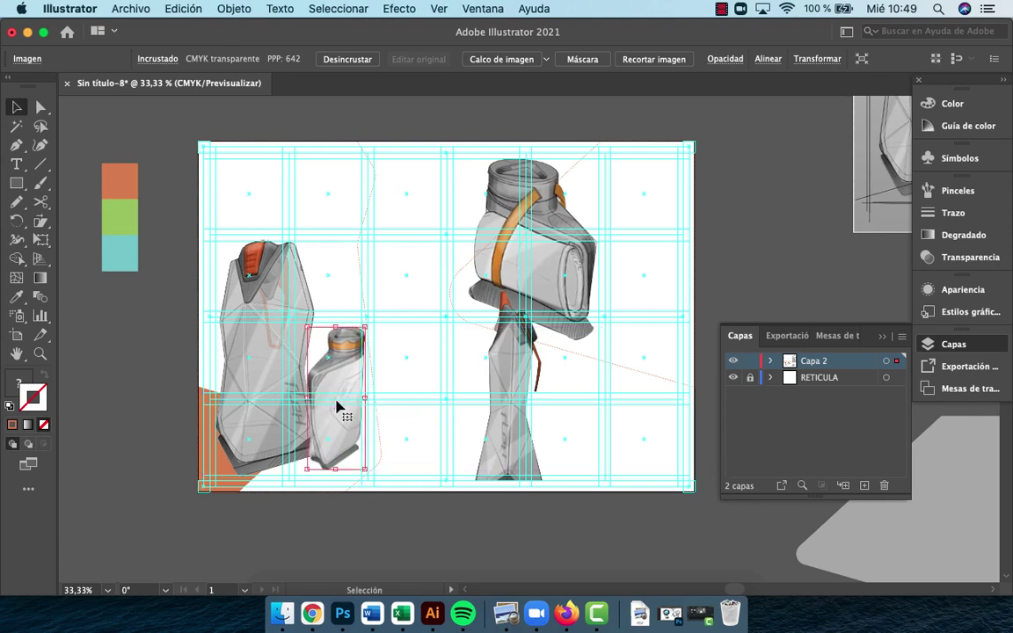
left_click(417, 525)
Move the green-capped FLEX bottle from the pasteboard onto the board's lower-right area
key("z")
left_click(470, 375, "alt")
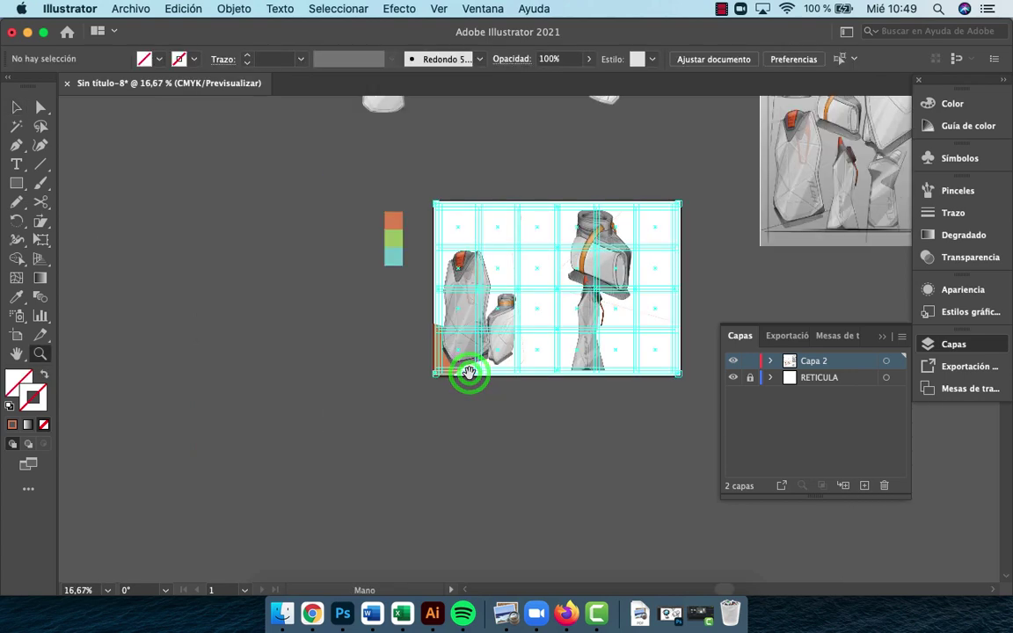
left_click_drag(471, 375, 312, 508)
key("v")
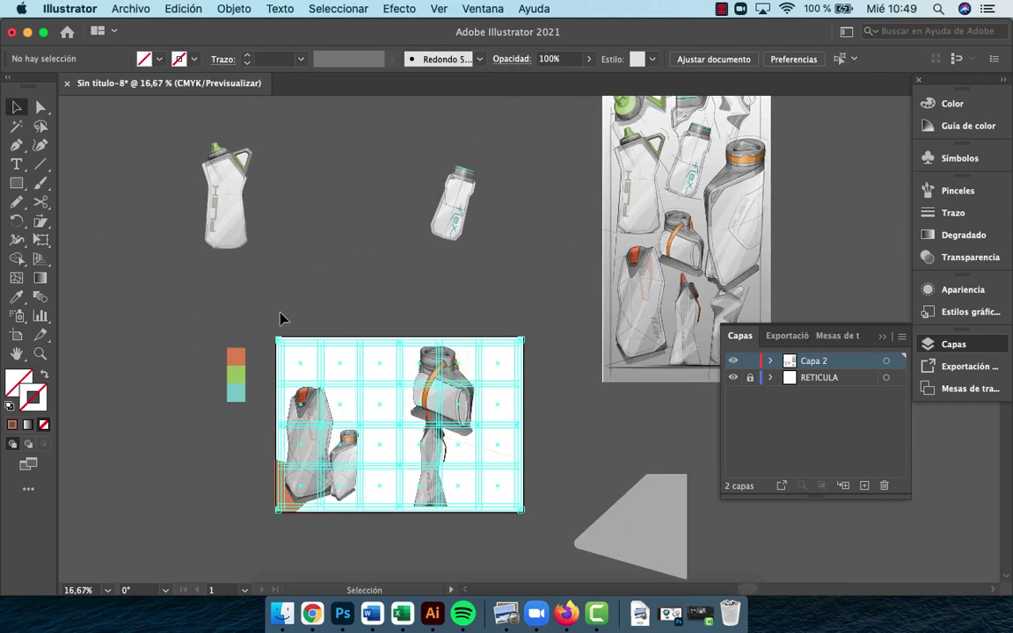
left_click_drag(233, 220, 510, 482)
Shrink the green-capped FLEX bottle proportionally to one grid column and place it under the rolled bottle, in the fifth column
key("z")
left_click(488, 470)
left_click(483, 314)
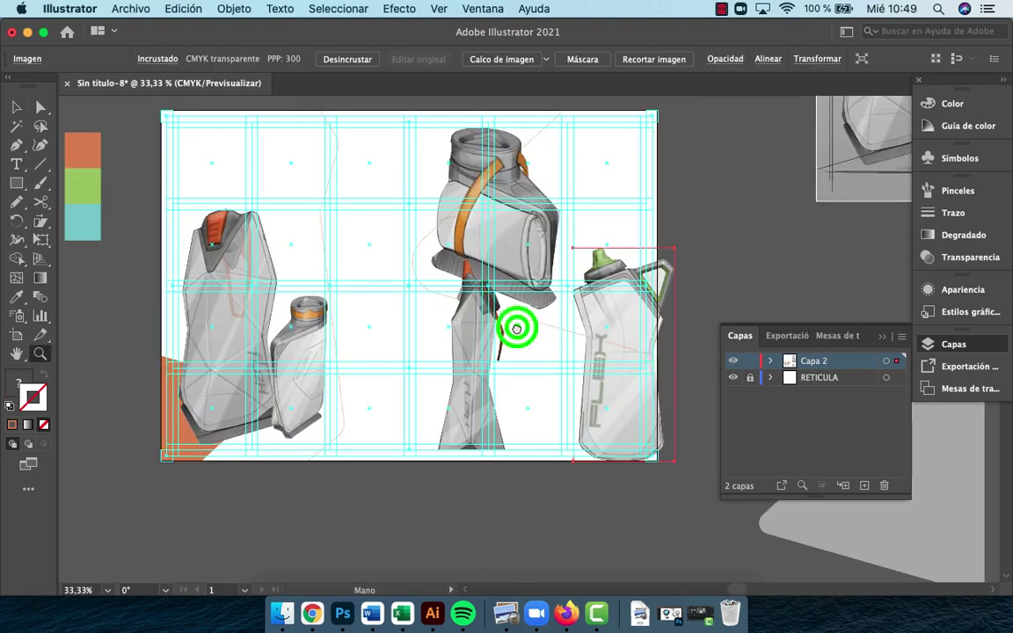
left_click_drag(518, 328, 478, 331)
key("v")
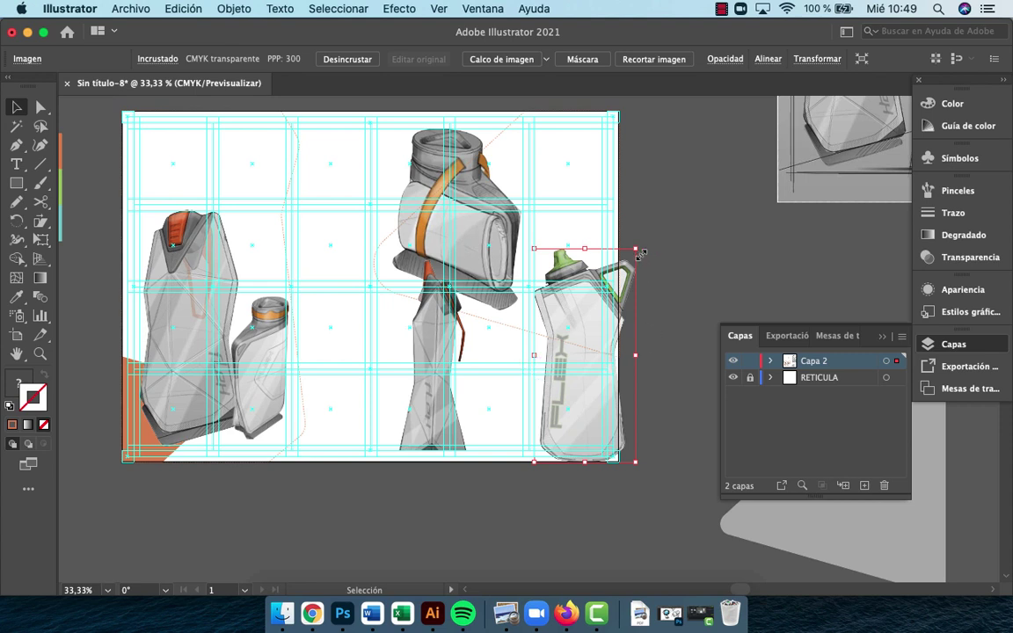
left_click_drag(640, 254, 605, 315)
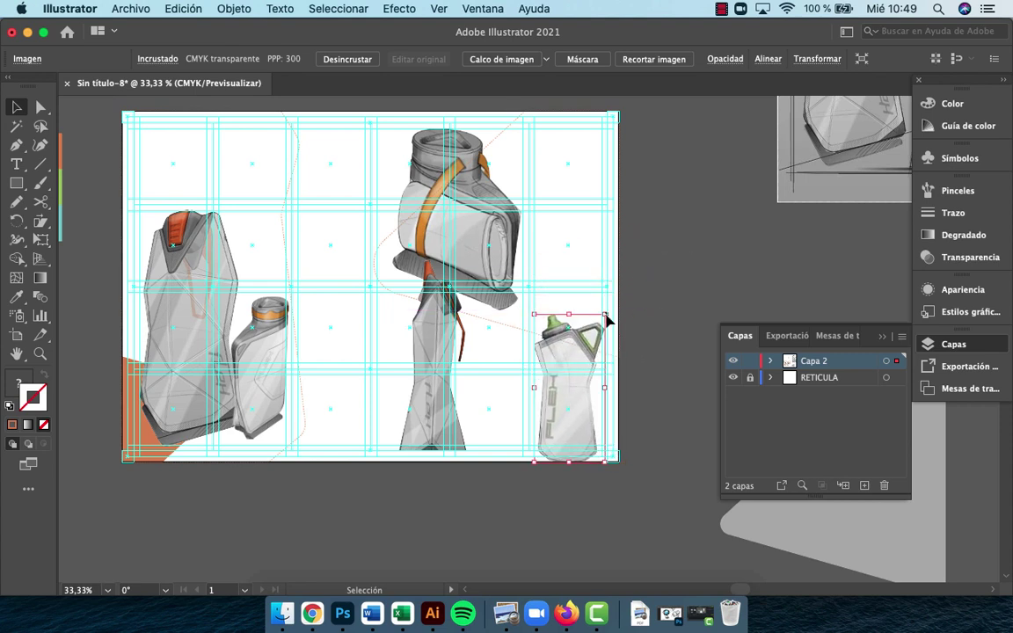
left_click_drag(576, 350, 558, 322)
key("super+z")
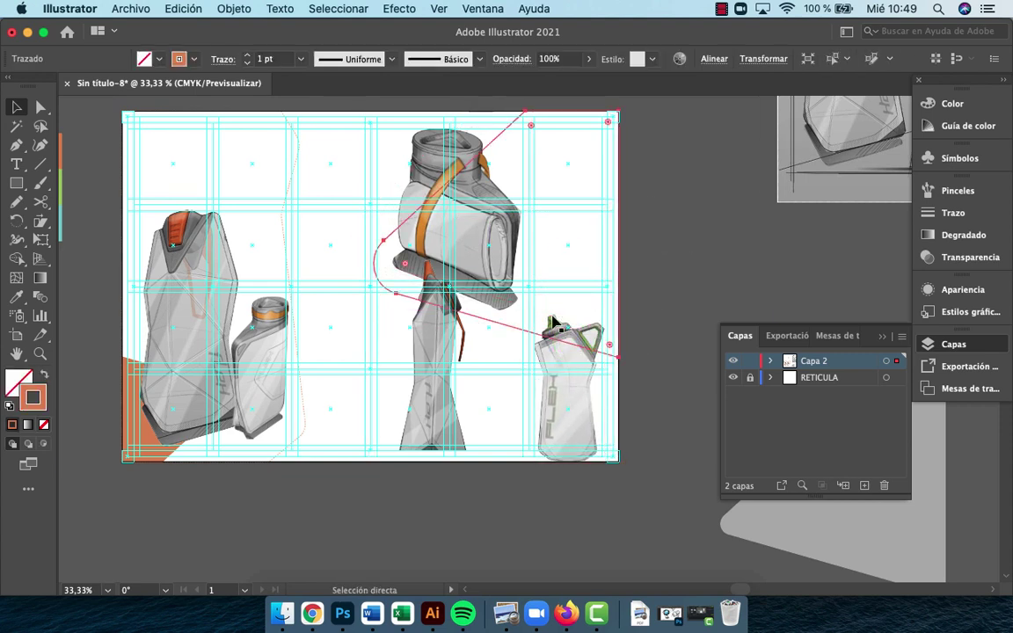
left_click(671, 350)
left_click_drag(574, 392, 498, 385)
left_click_drag(491, 301, 482, 328)
Shrink the slim bottle proportionally and move it into the third column, nudging the green-capped bottle slightly up
left_click(432, 337)
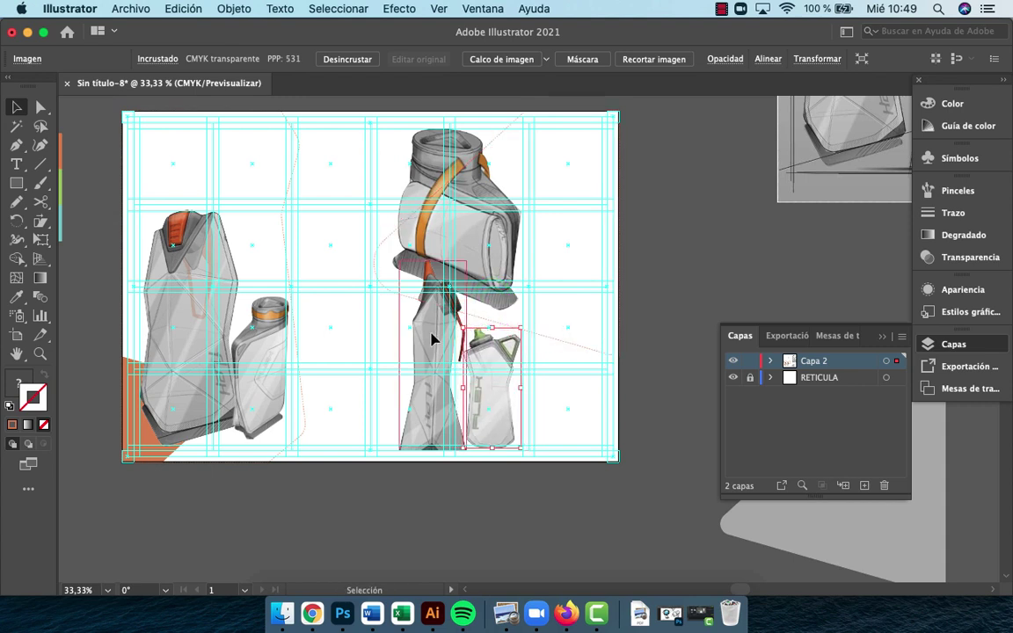
left_click_drag(432, 265, 407, 343)
mouse_move(502, 400)
left_mouse_down()
mouse_move(562, 385)
mouse_move(483, 404)
mouse_move(482, 390)
mouse_move(502, 395)
left_mouse_up()
left_click_drag(419, 413, 345, 411)
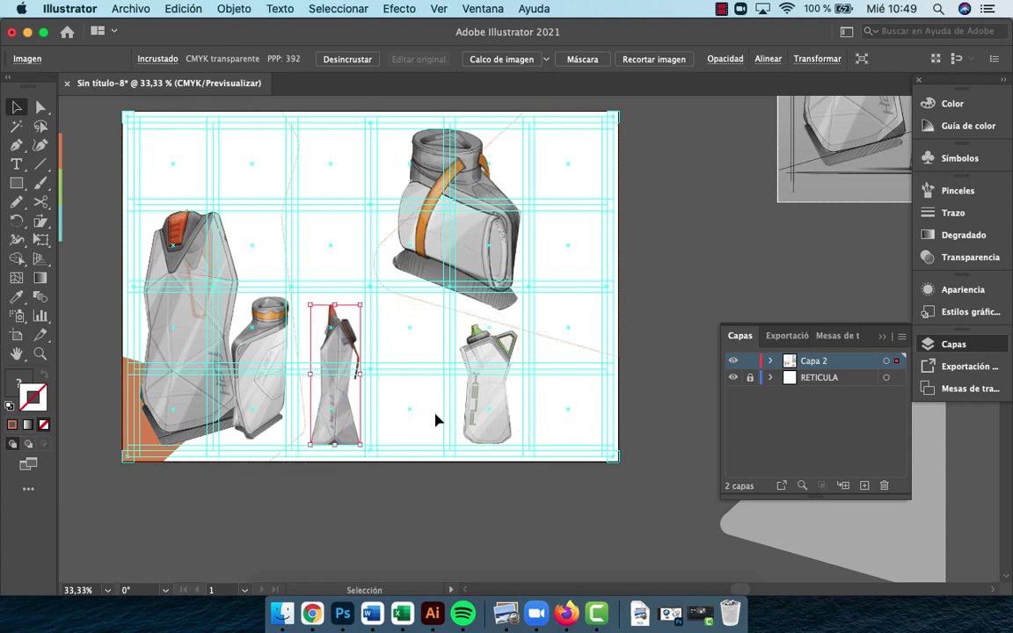
left_click(418, 447)
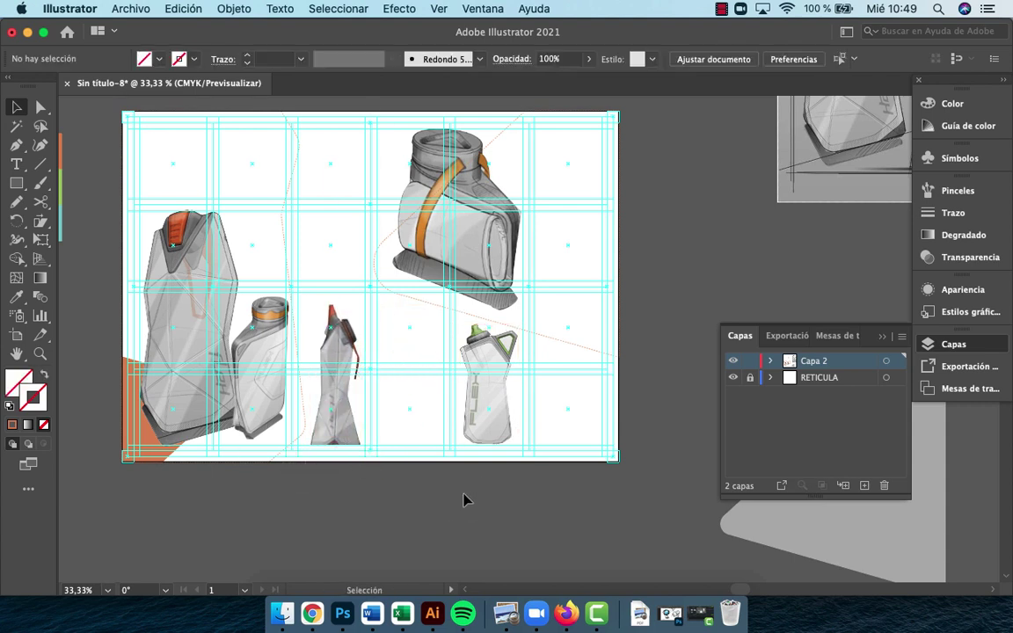
Move the tilted bottle with the teal flex lettering from the pasteboard onto the board, left of the rolled bottle
key("z")
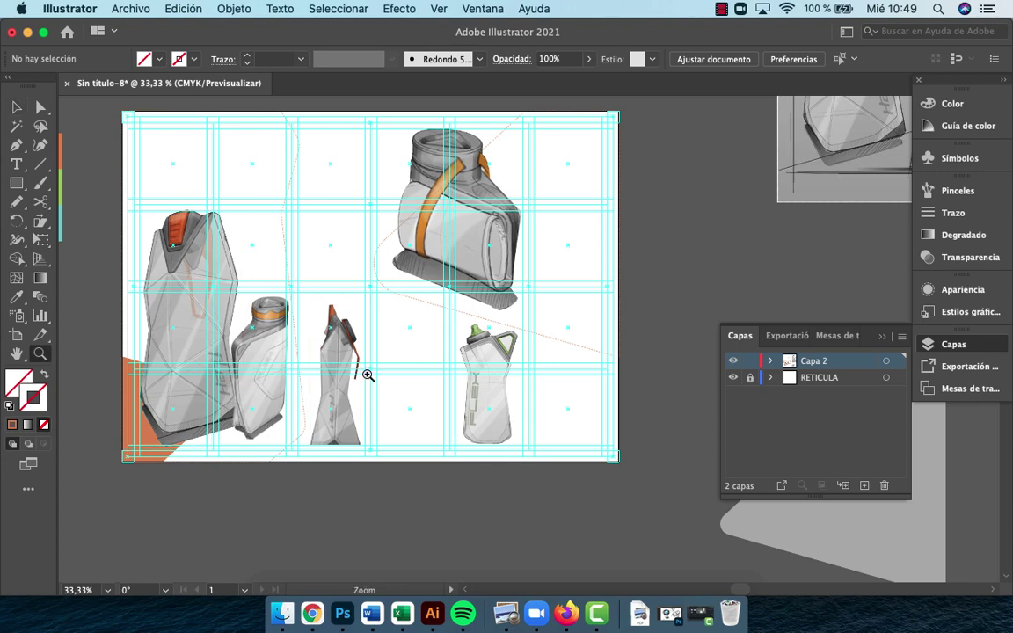
left_click(443, 337, "alt")
left_click(484, 326, "alt")
left_click_drag(559, 308, 423, 338)
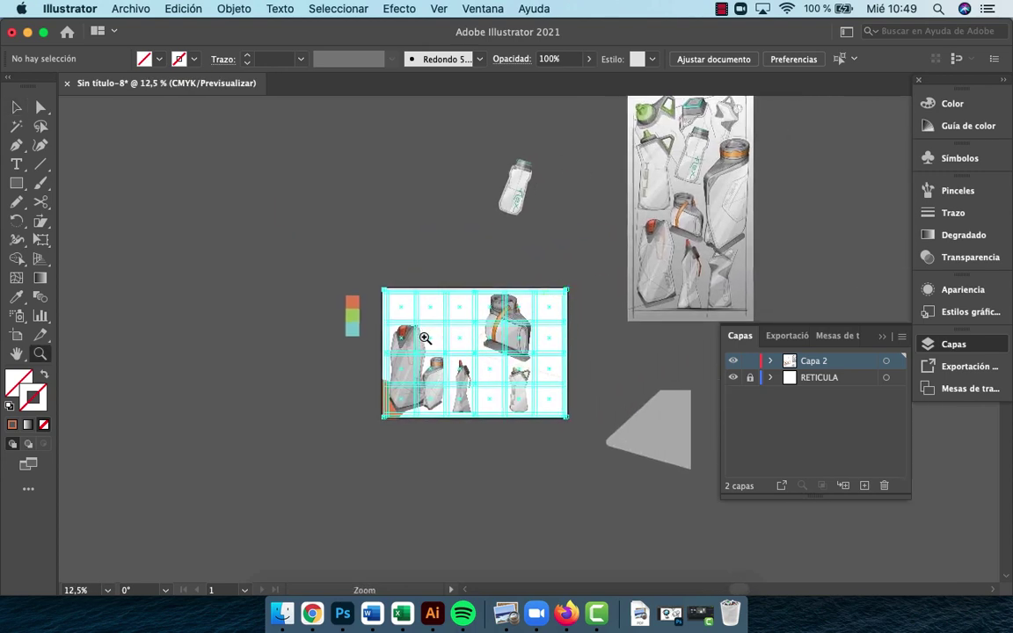
key("v")
left_click_drag(528, 191, 472, 210)
key("z")
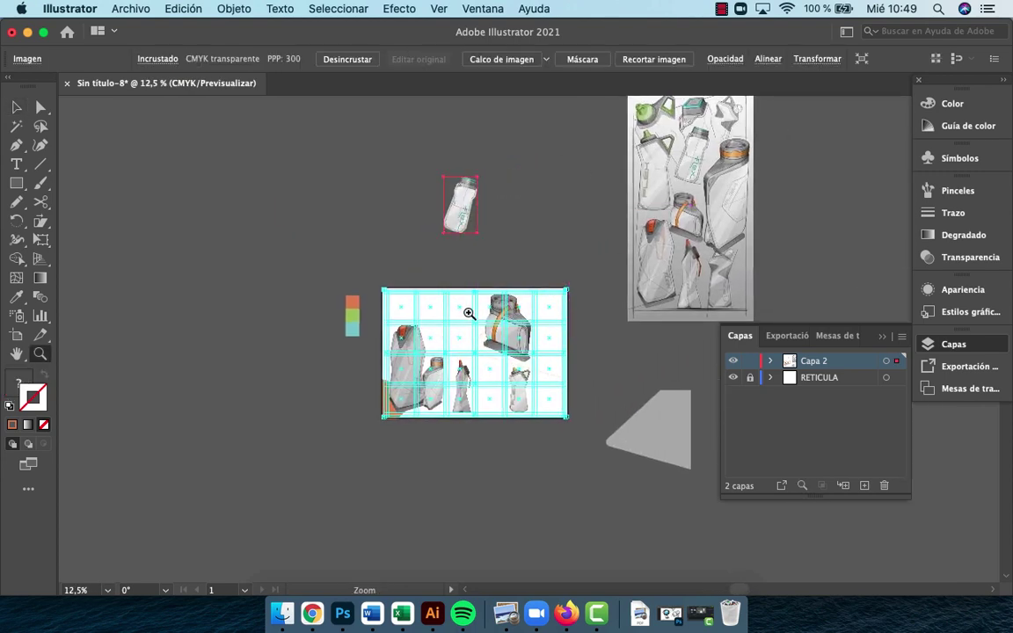
left_click(461, 213)
left_click(542, 324)
scroll(403, 176, "down", 5)
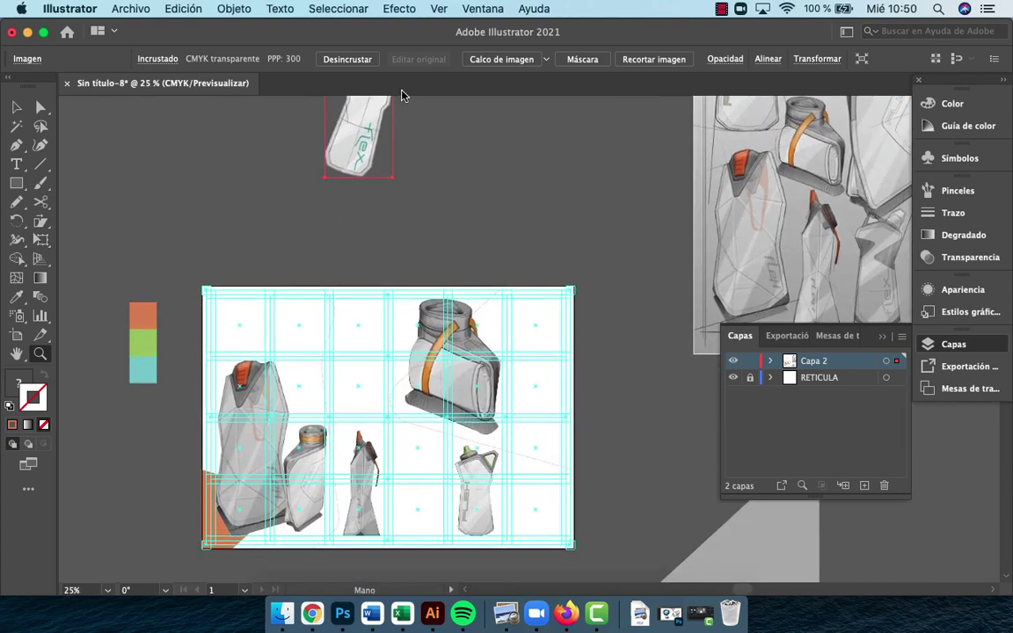
key("c")
key("v")
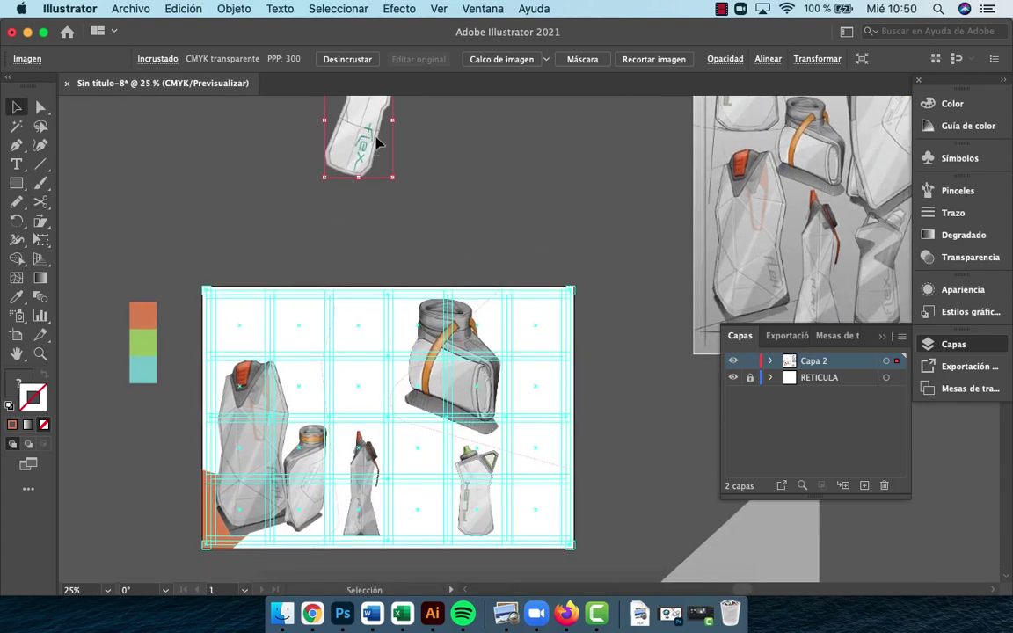
left_click(430, 132)
left_click_drag(365, 149, 385, 384)
Scale the tilted flex bottle down proportionally to fit the third grid column and position it above the slim bottle
key("z")
left_click(385, 385)
left_click(444, 264)
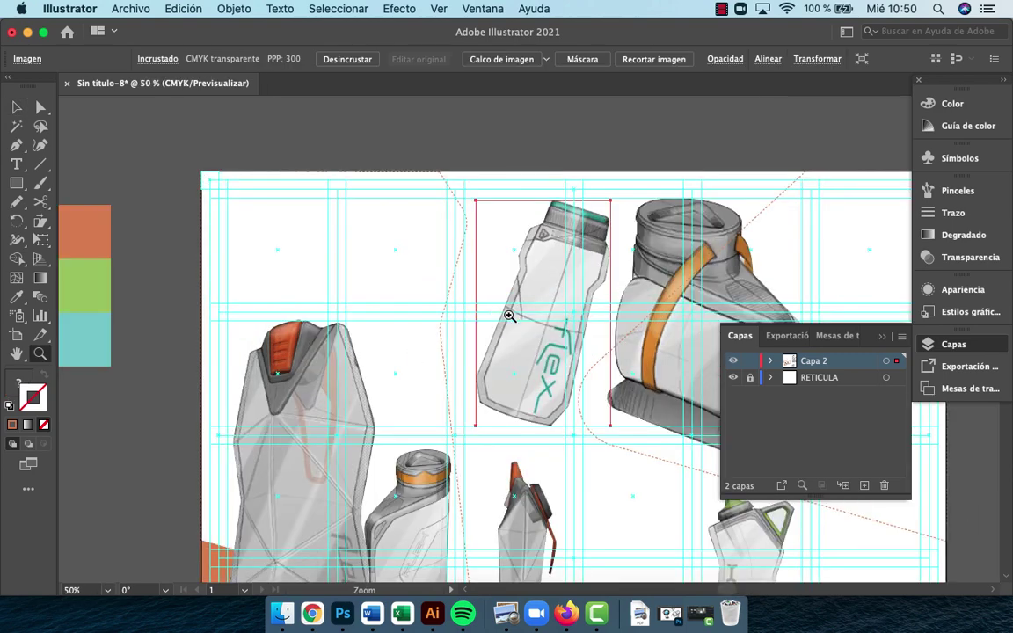
key("v")
left_click_drag(606, 196, 572, 262)
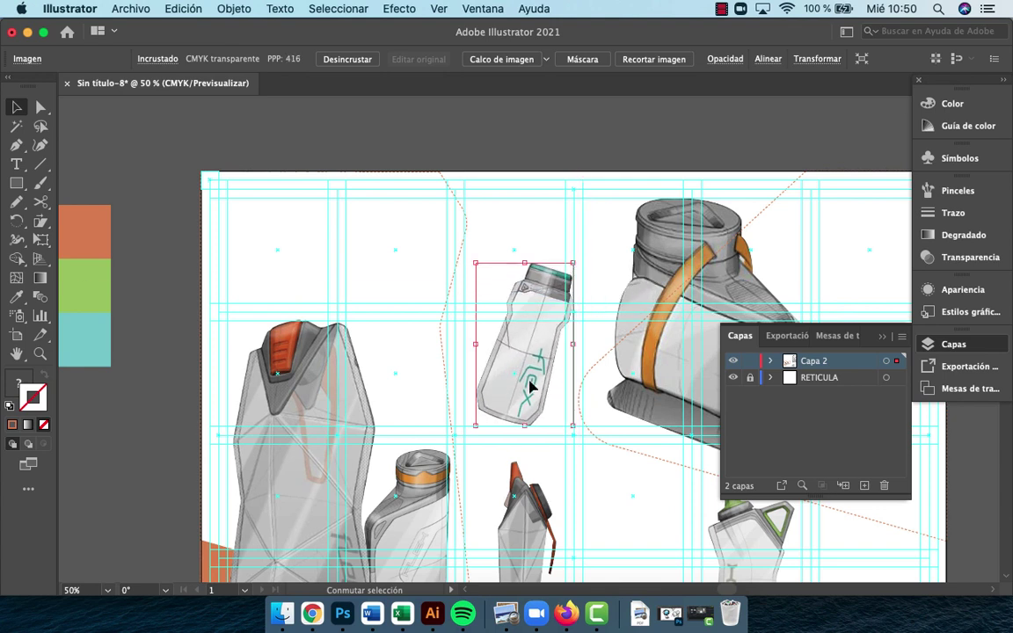
left_click_drag(523, 426, 517, 439)
left_click_drag(531, 400, 519, 409)
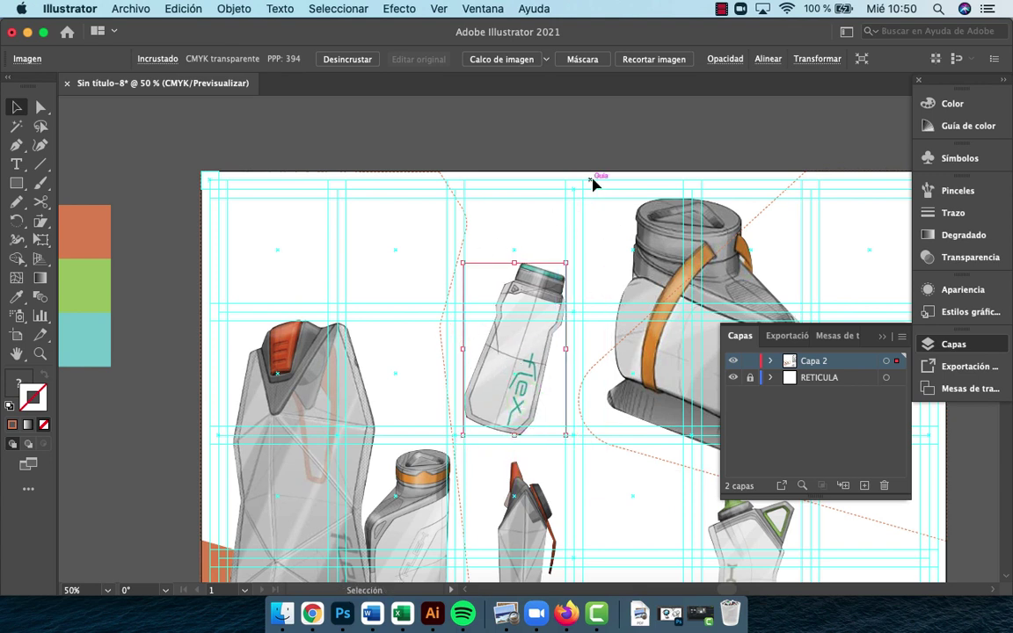
Move the green-capped bottle into the sixth grid column and the slim bottle into the fourth column, keeping both at their current height
left_click(525, 138)
left_click_drag(574, 276, 502, 169)
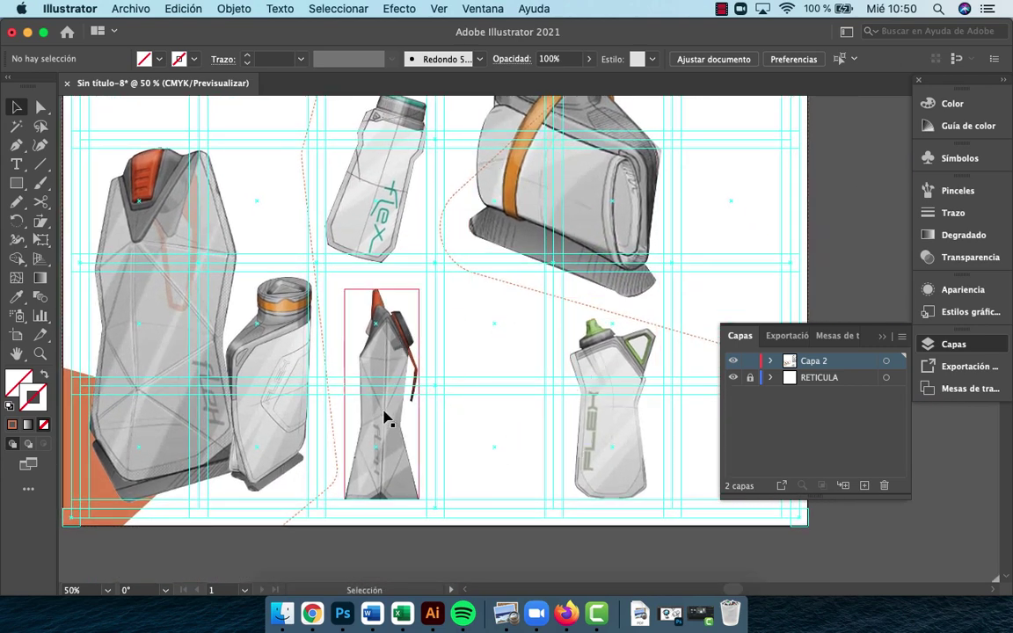
key("z")
left_click(506, 397, "alt")
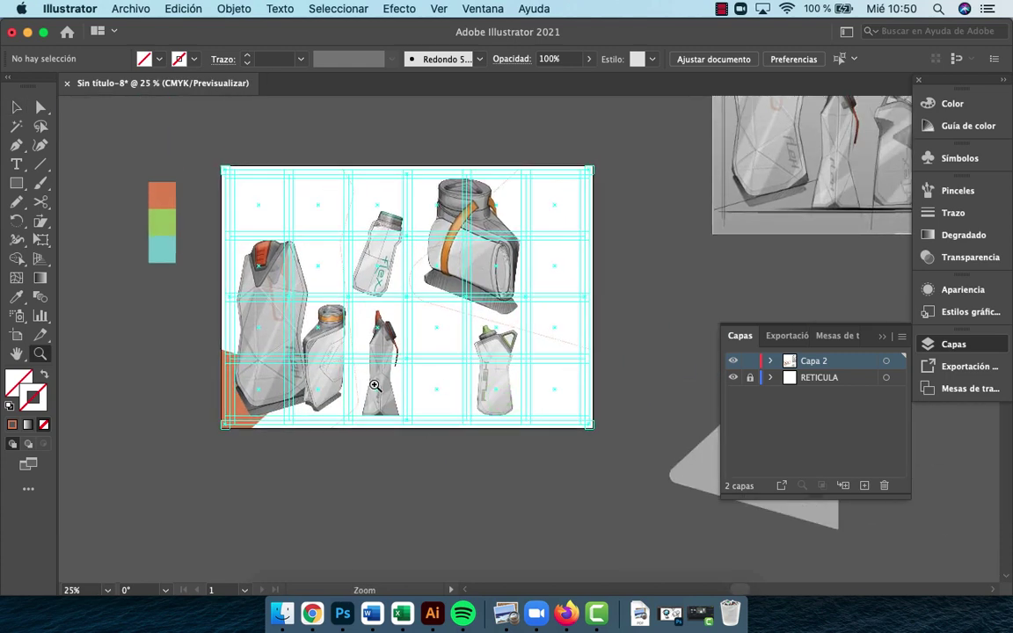
key("v")
left_click_drag(501, 383, 561, 384)
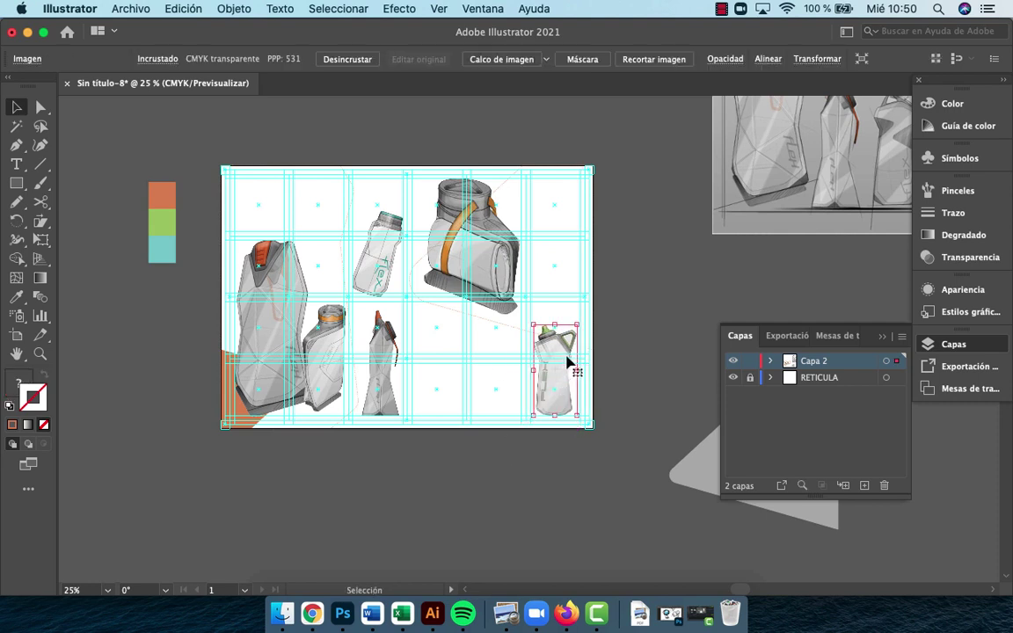
left_click_drag(382, 381, 437, 380)
left_click(492, 505)
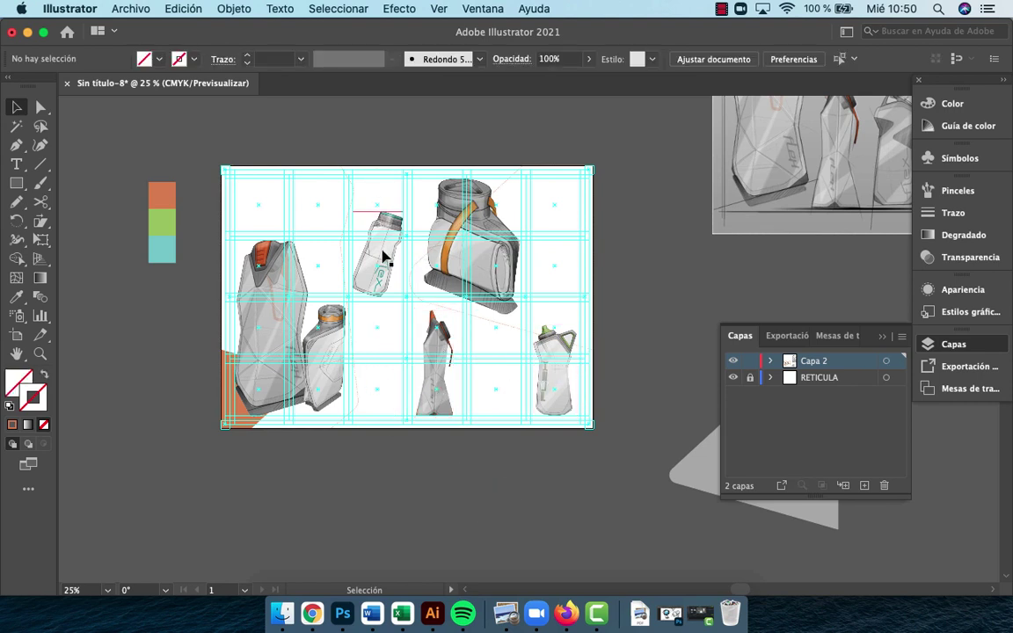
Move the tilted flex bottle slightly down in its column and hide the RETICULA layer to check the composition
left_click_drag(384, 264, 384, 288)
left_click(732, 377)
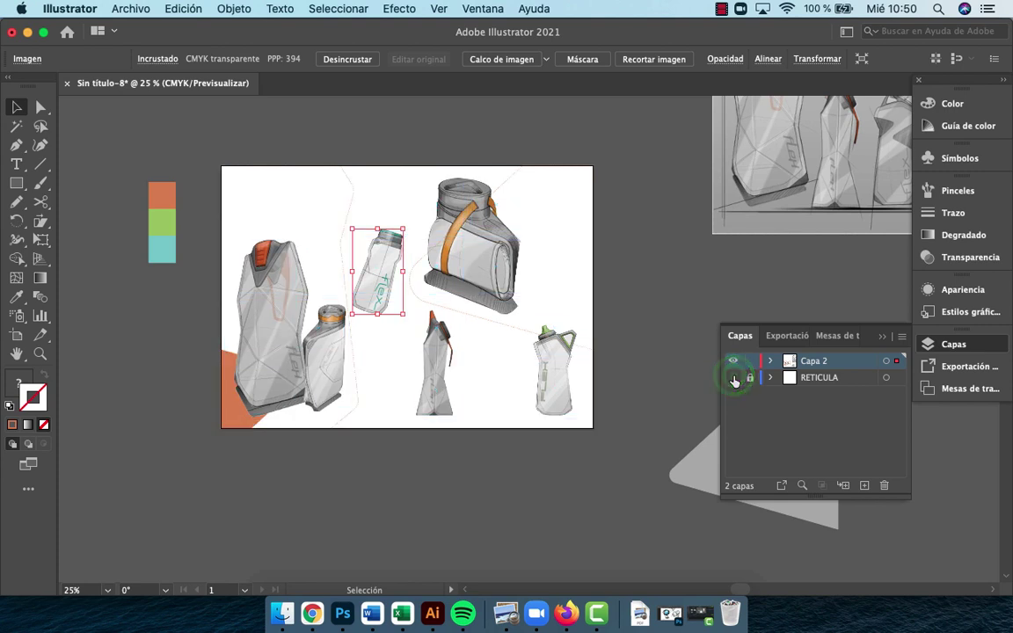
key("z")
left_click(576, 373)
key("v")
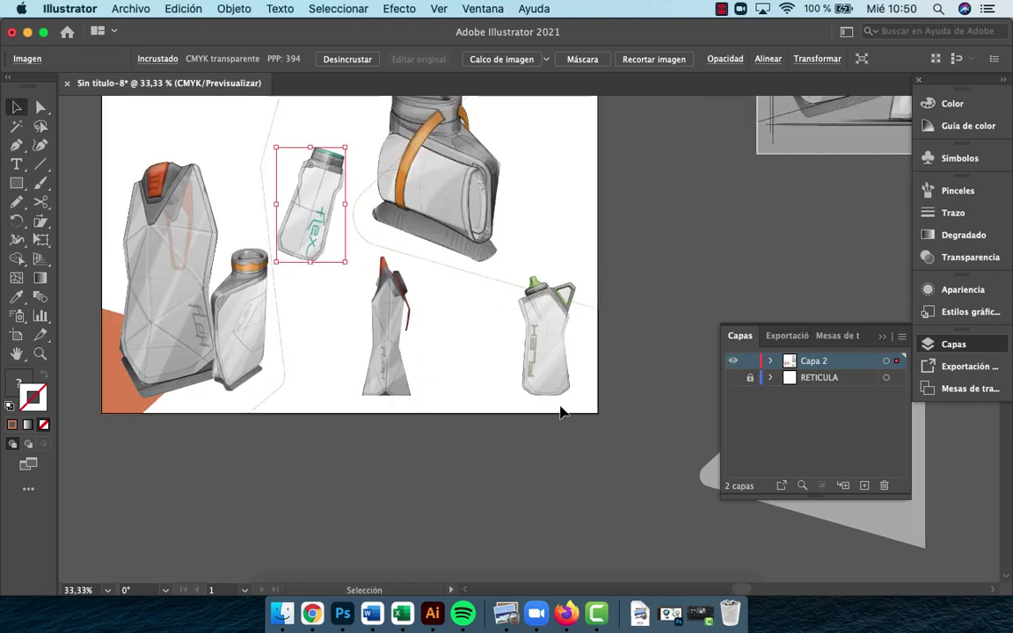
left_click(586, 450)
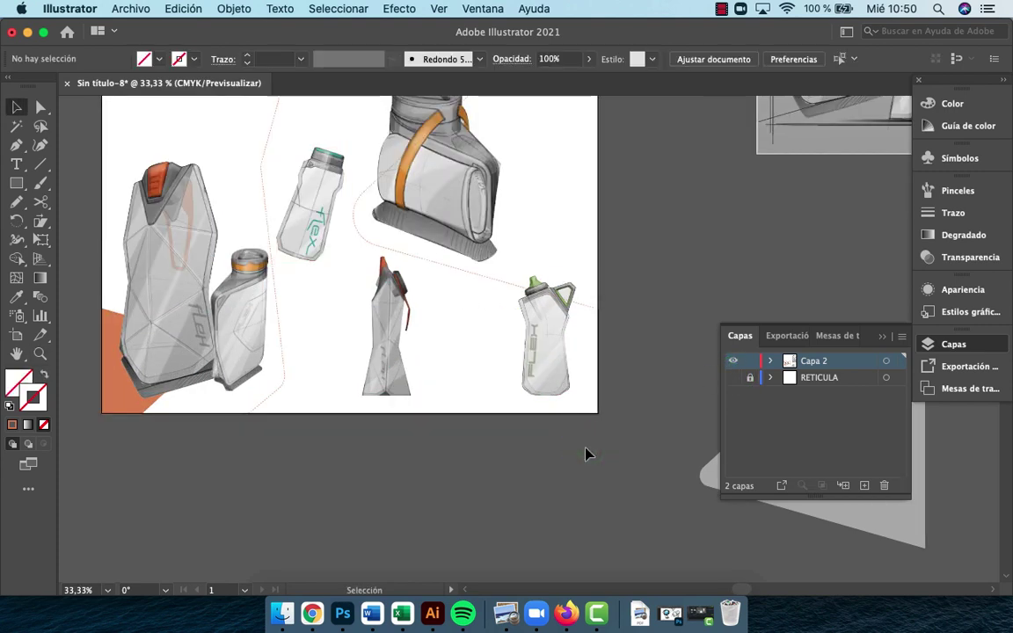
left_click_drag(431, 284, 552, 358)
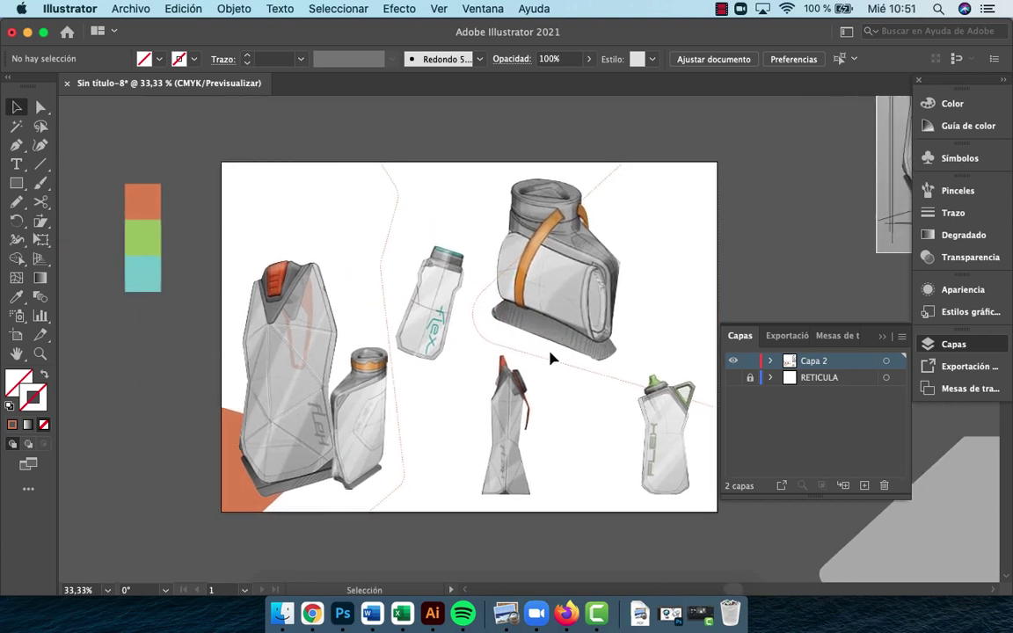
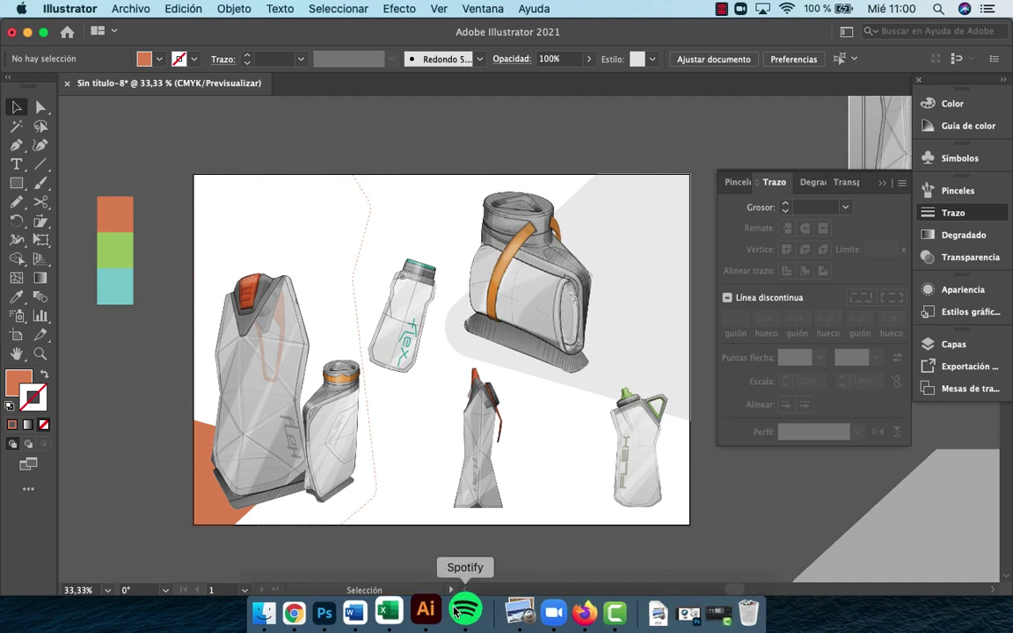
Switch to Chrome and open the Spanish DaFont site, dafont.com/es
left_click(312, 611)
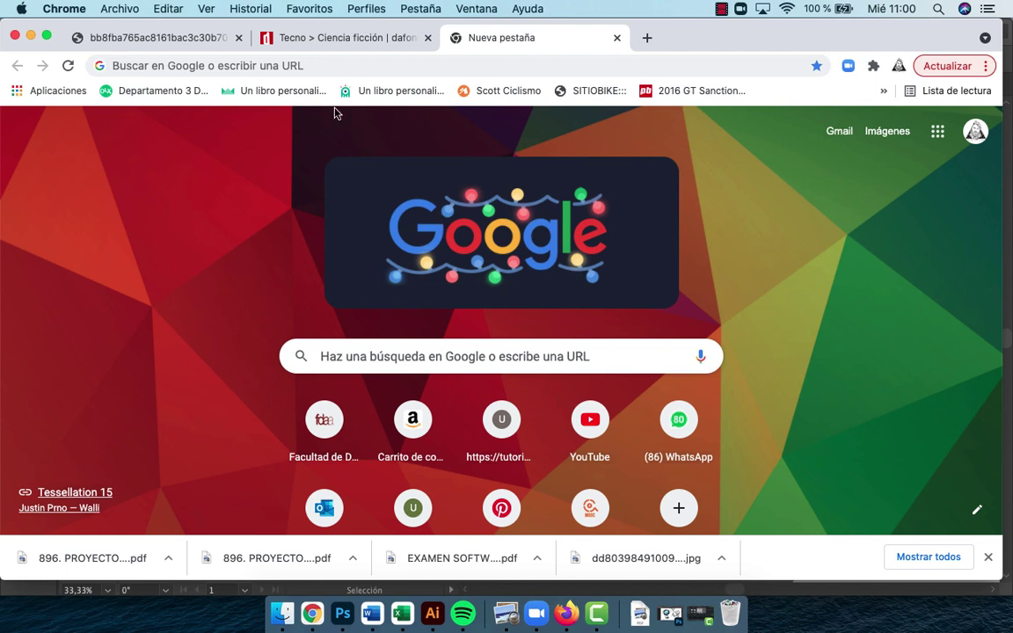
left_click(269, 69)
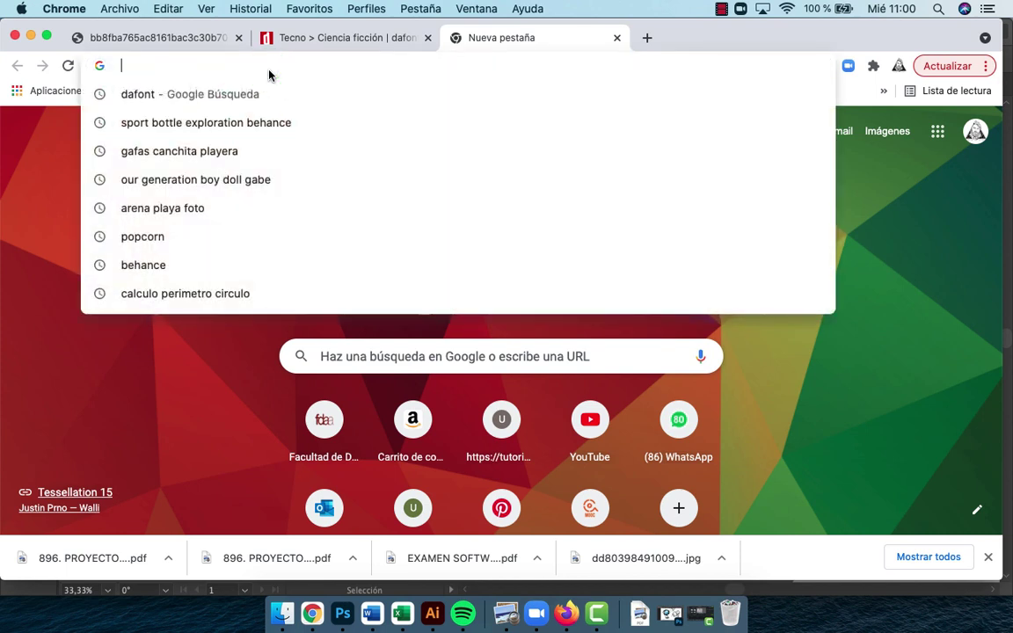
type("dafon")
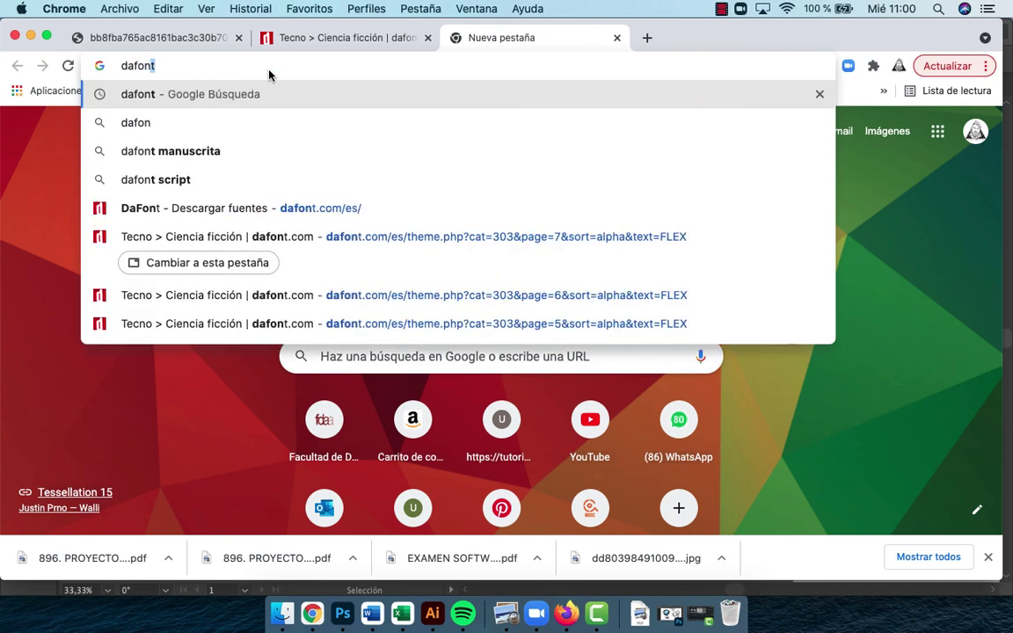
left_click(246, 208)
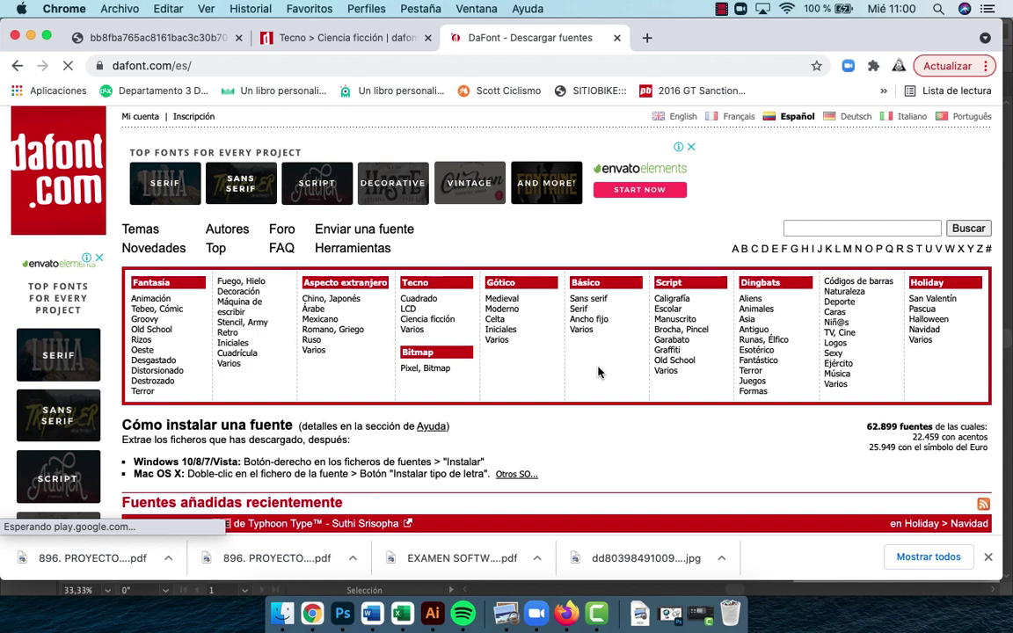
Open DaFont's Básico > Serif category and look through its font samples
left_click(599, 307)
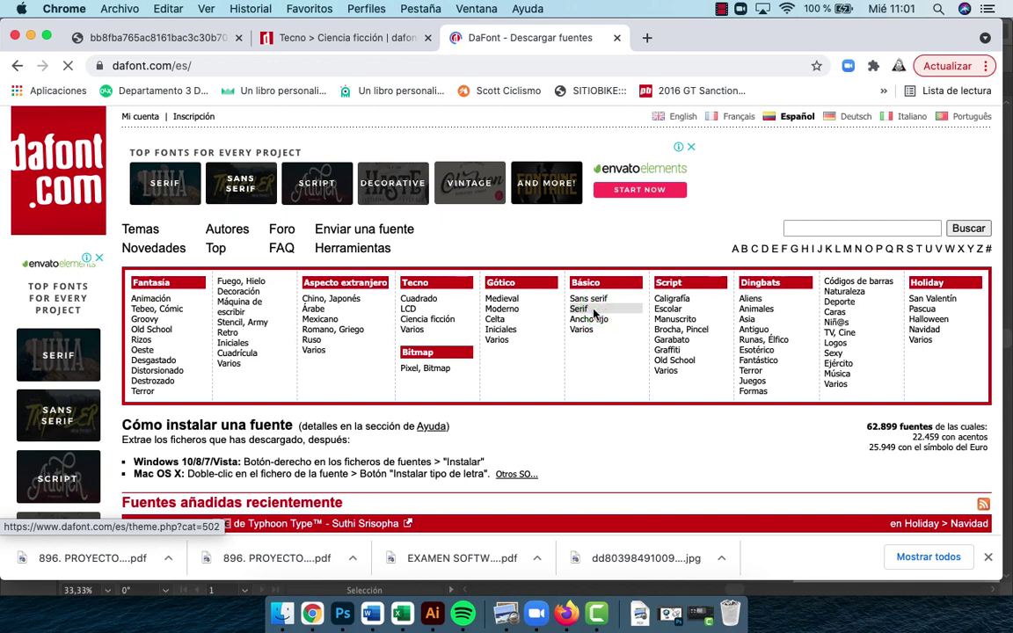
scroll(479, 429, "down", 4)
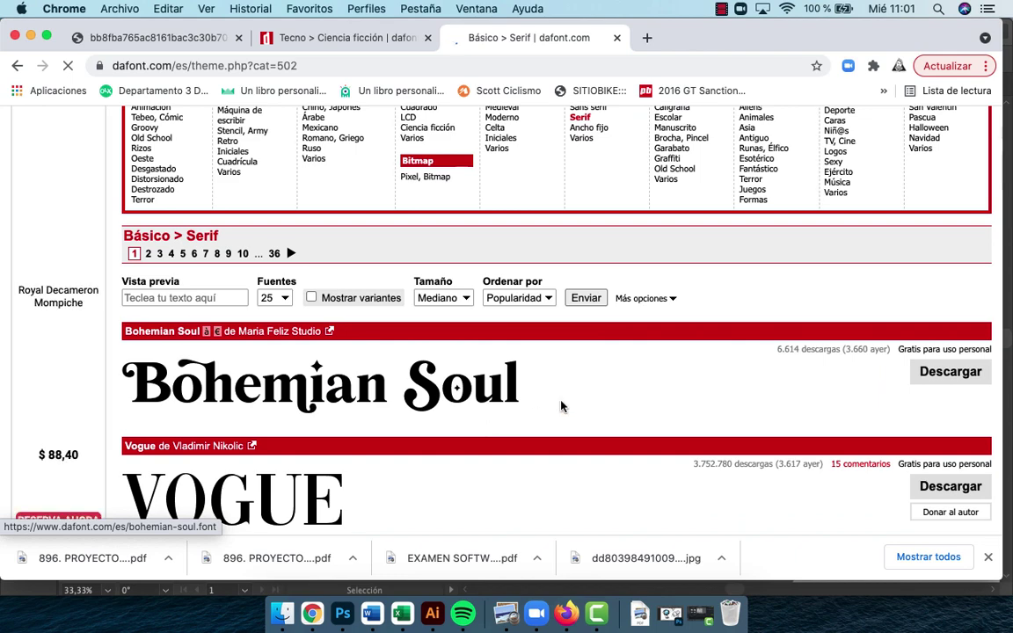
scroll(561, 407, "down", 3)
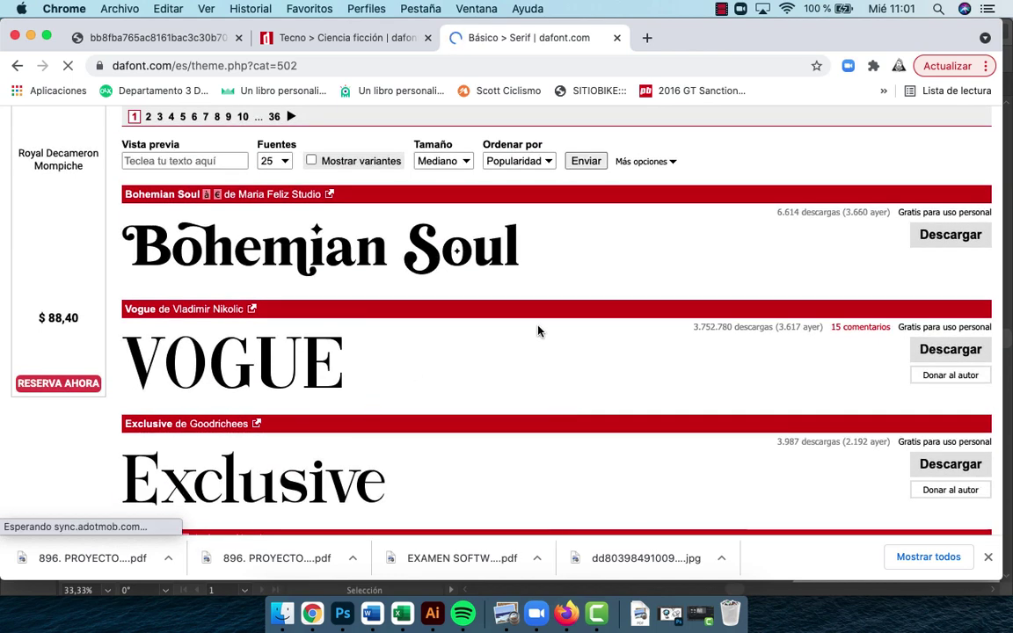
scroll(539, 331, "down", 10)
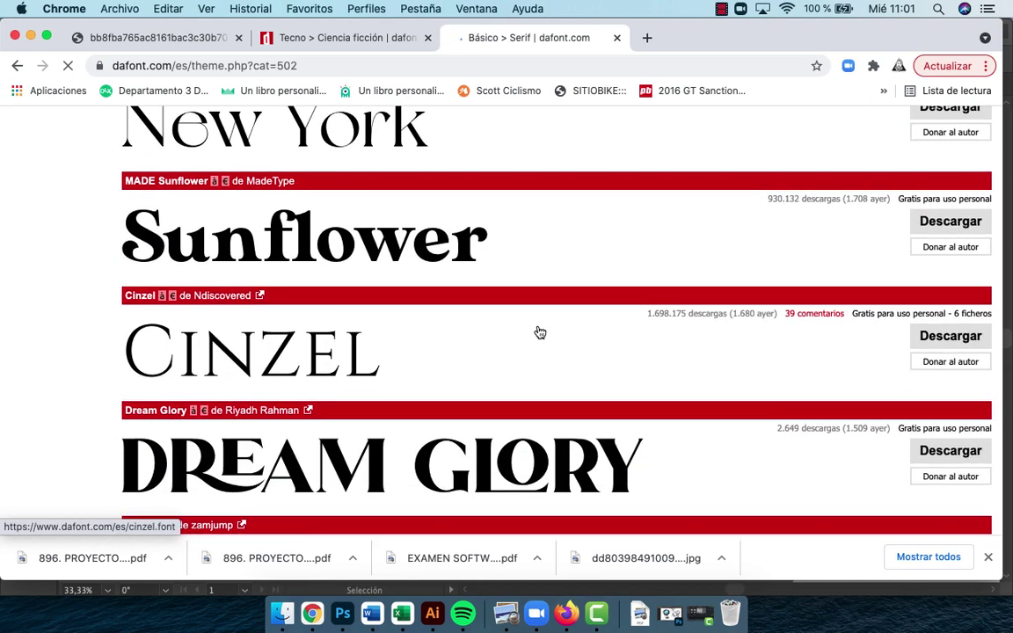
scroll(540, 332, "down", 6)
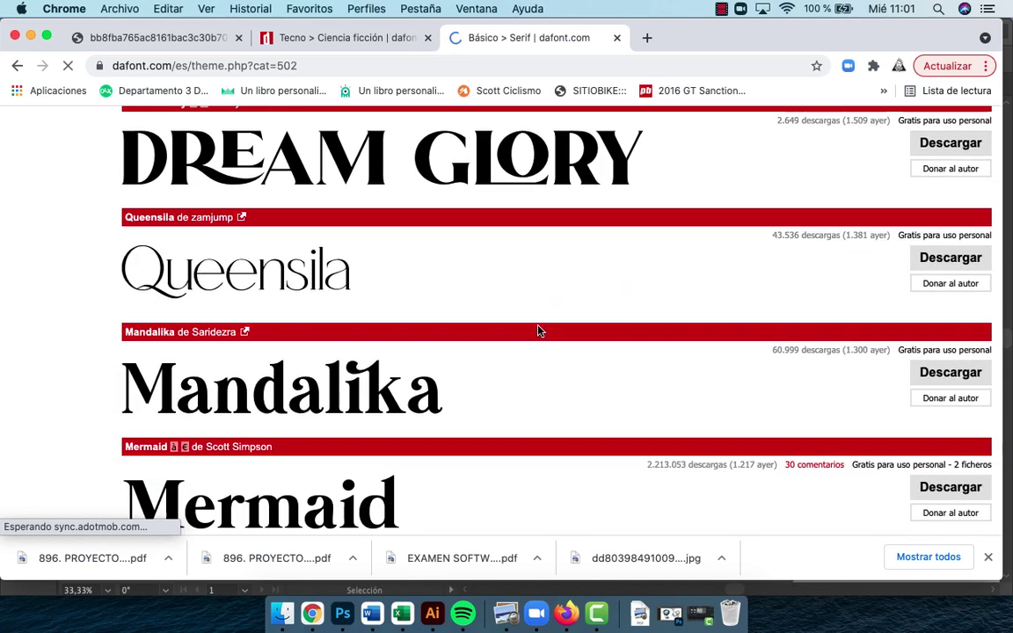
scroll(539, 330, "down", 5)
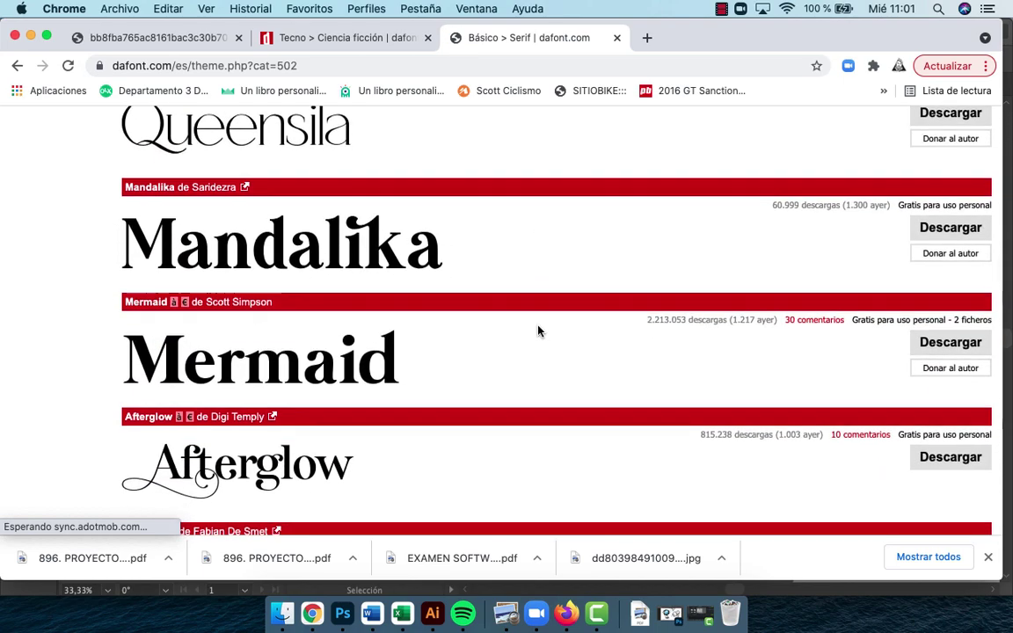
scroll(540, 332, "up", 15)
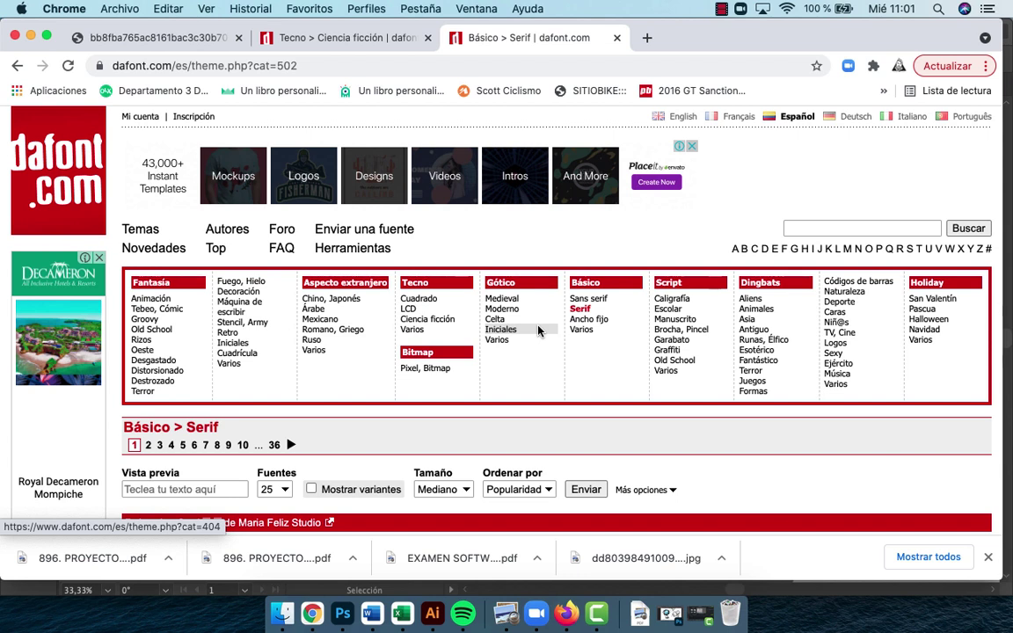
Open DaFont's Script category and look through its calligraphic and handwritten font samples
left_click(670, 282)
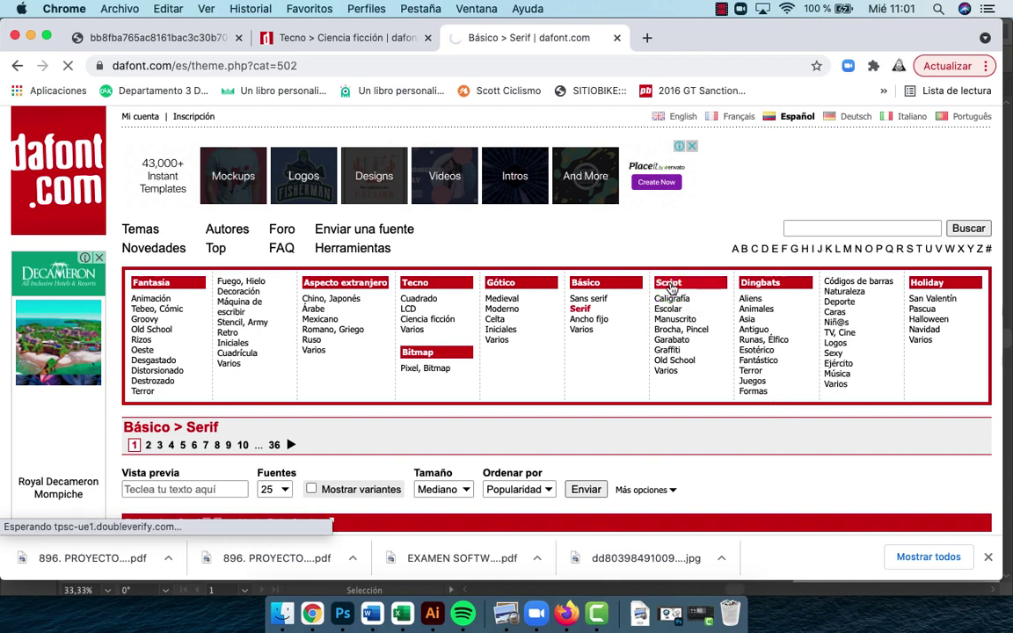
scroll(671, 288, "down", 5)
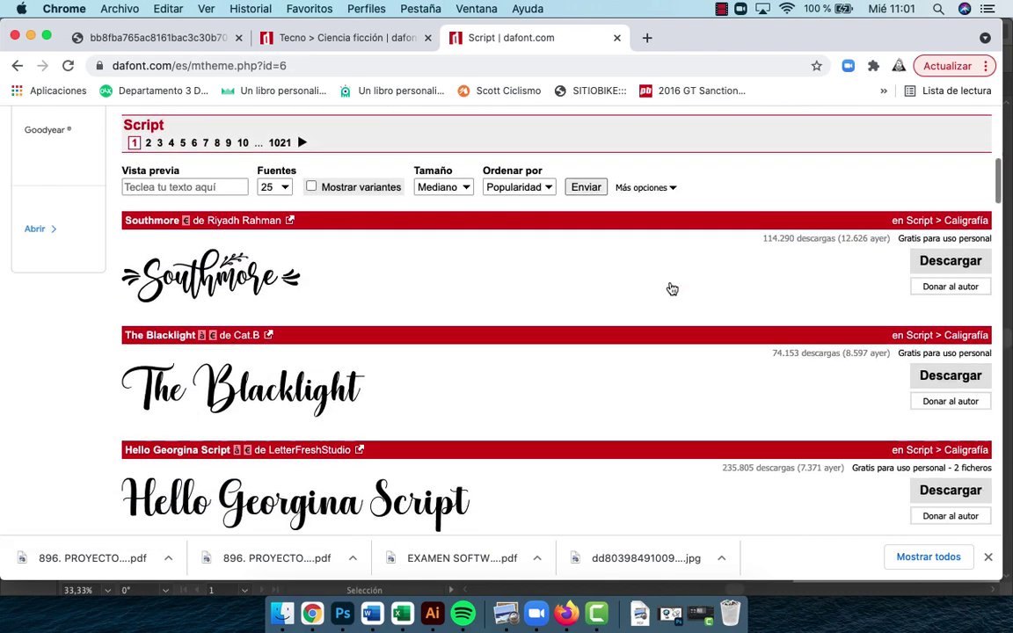
scroll(672, 289, "down", 3)
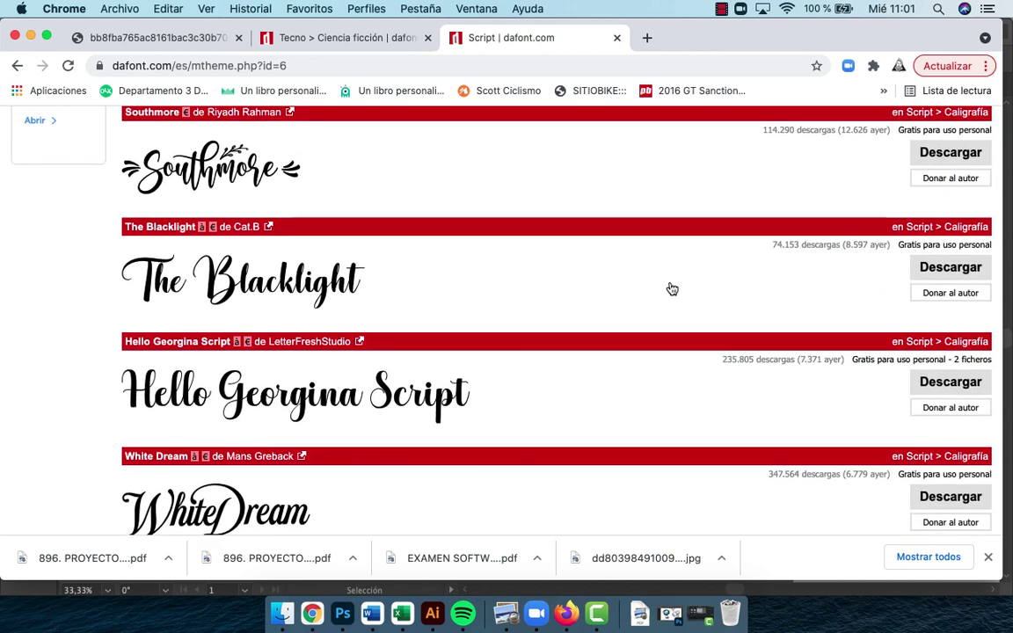
scroll(671, 289, "down", 4)
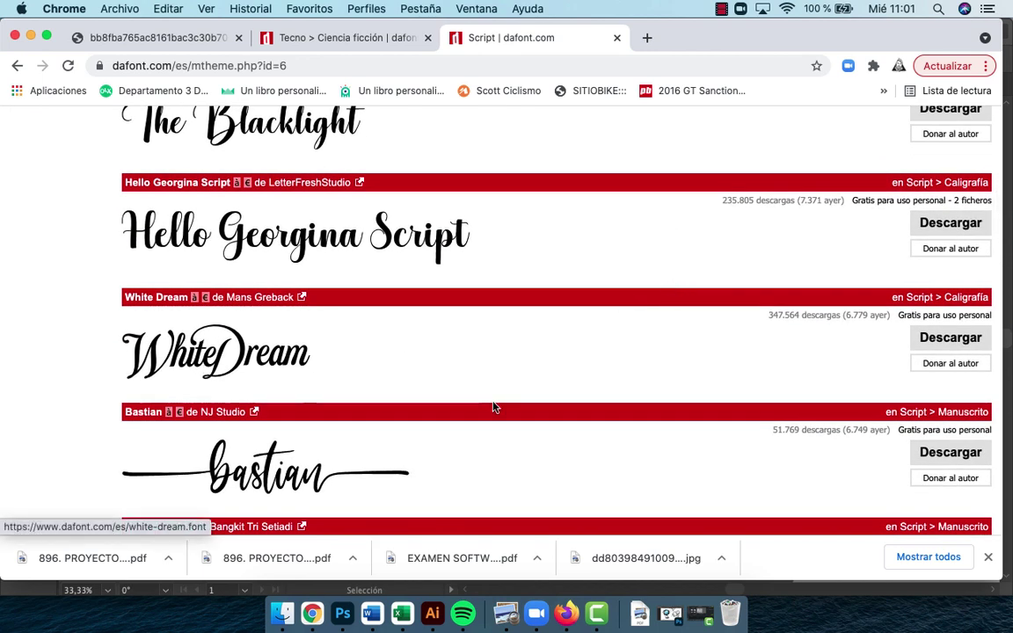
scroll(574, 380, "down", 15)
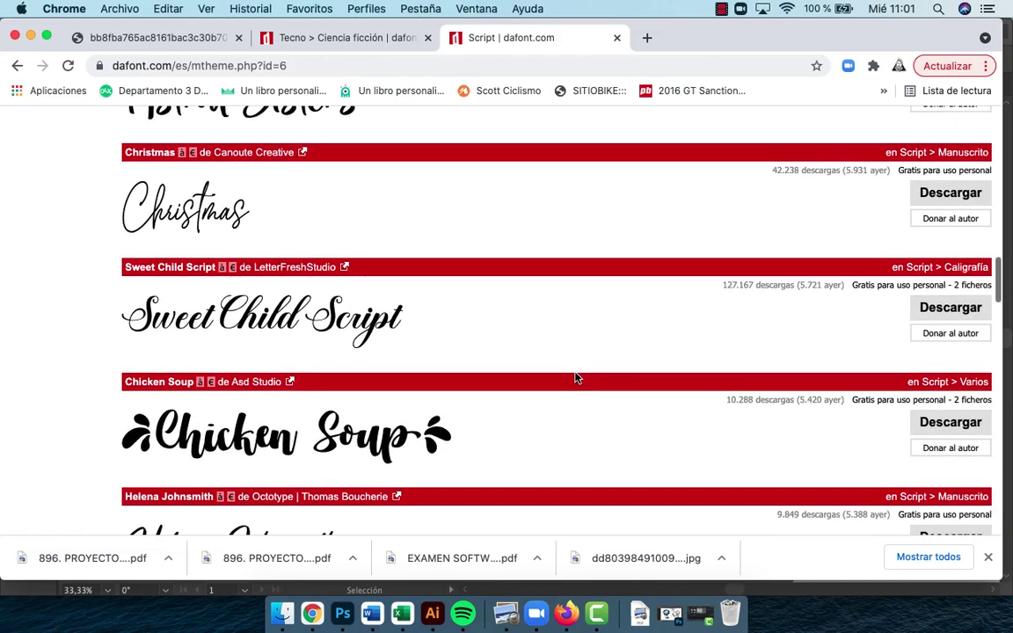
scroll(574, 378, "down", 5)
scroll(574, 378, "down", 10)
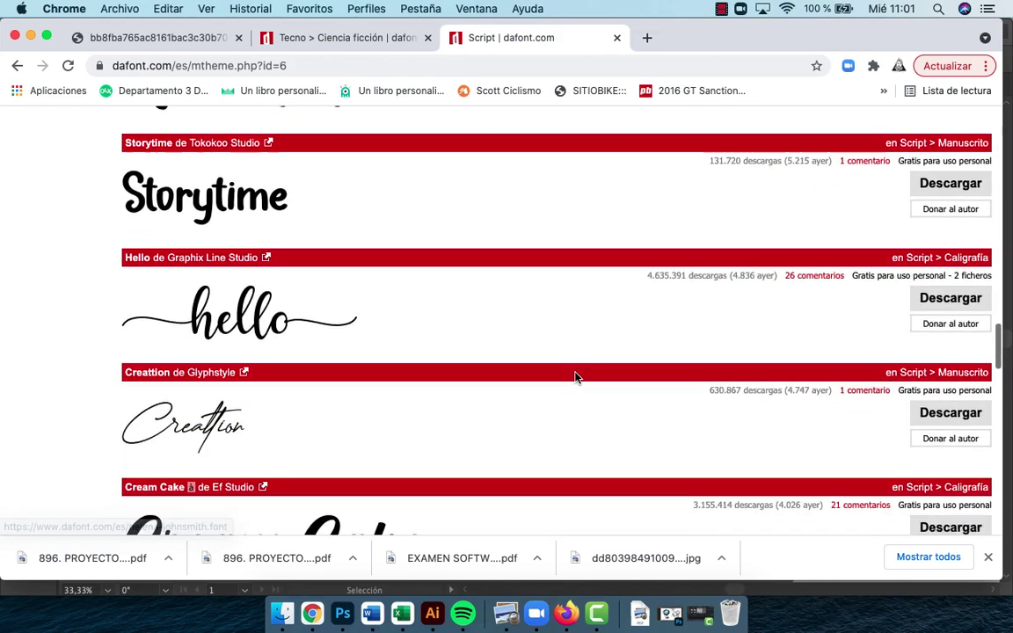
key("Home")
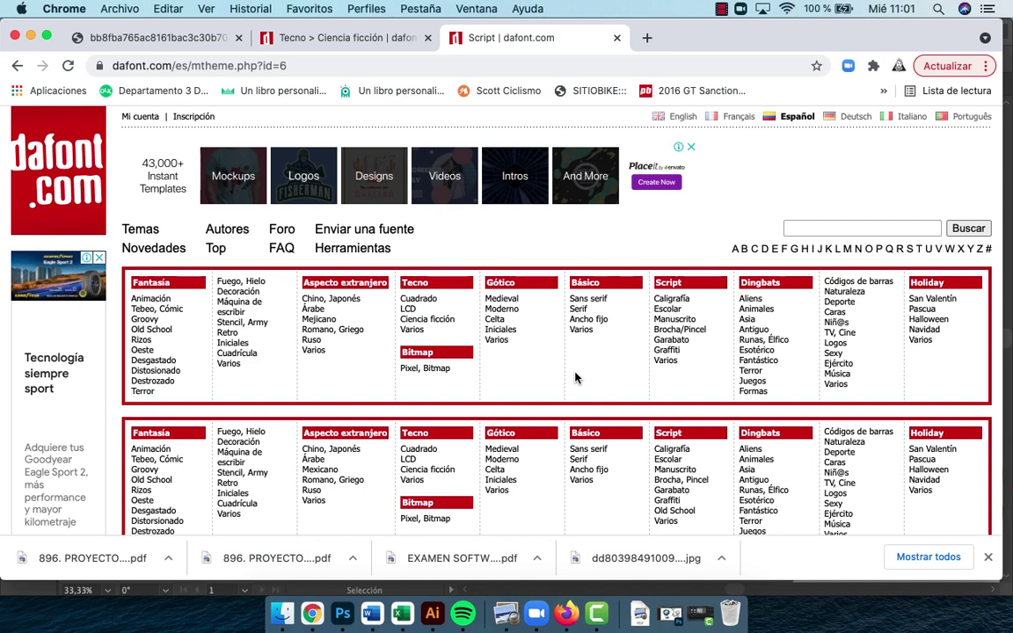
Review the FLEX previews on the already open Tecno > Ciencia ficción font page
left_click(376, 38)
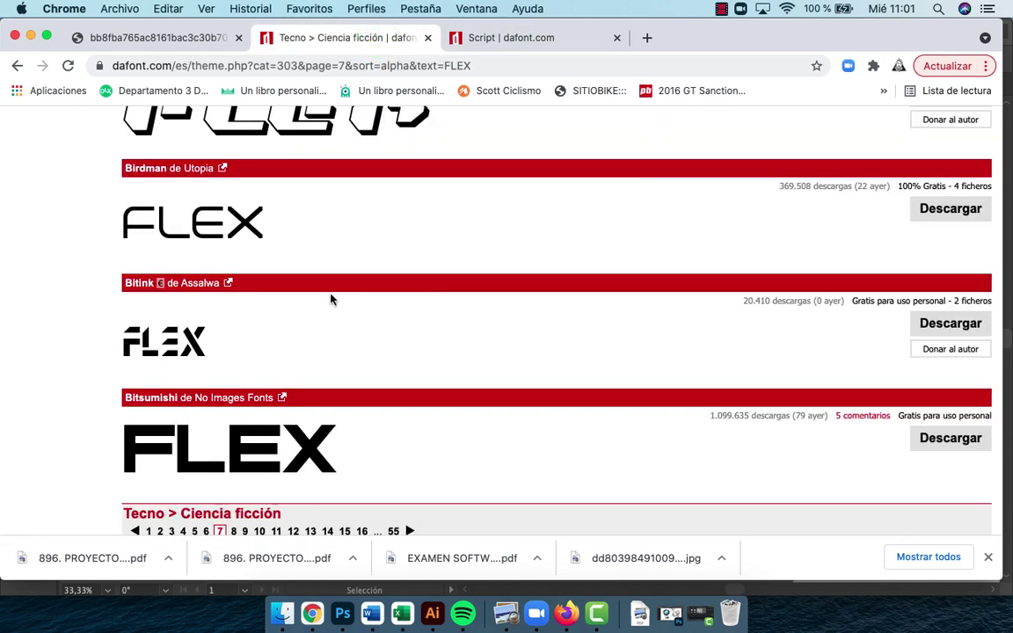
scroll(330, 299, "up", 2)
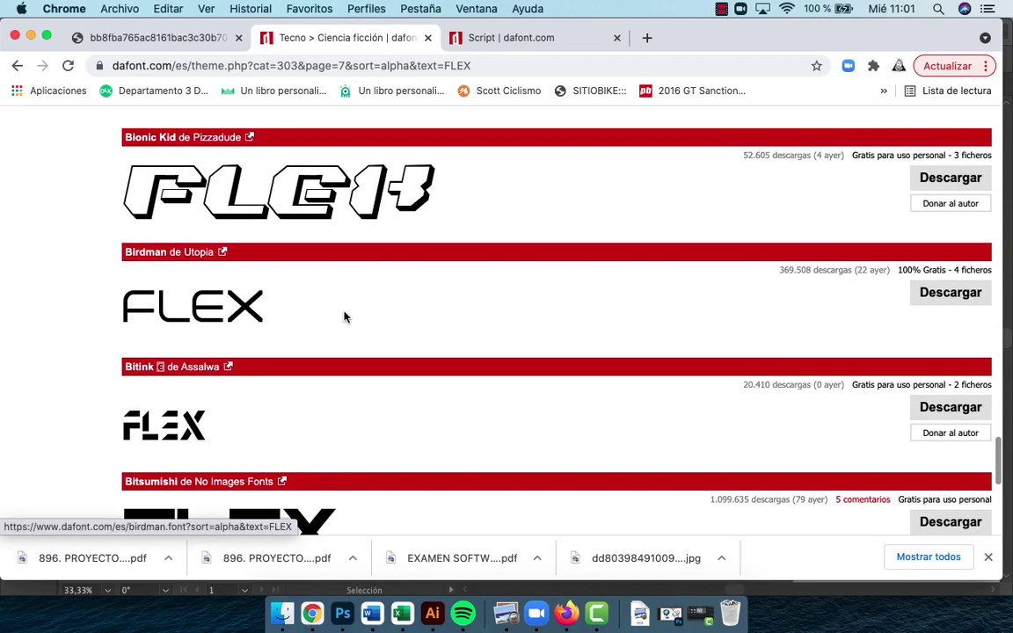
scroll(493, 317, "down", 8)
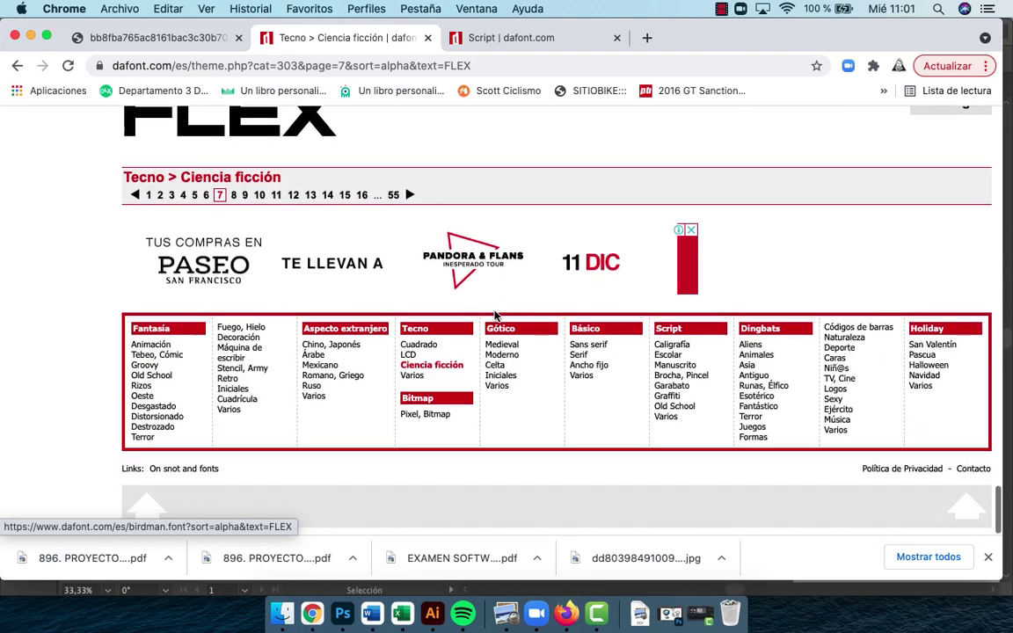
scroll(494, 316, "up", 20)
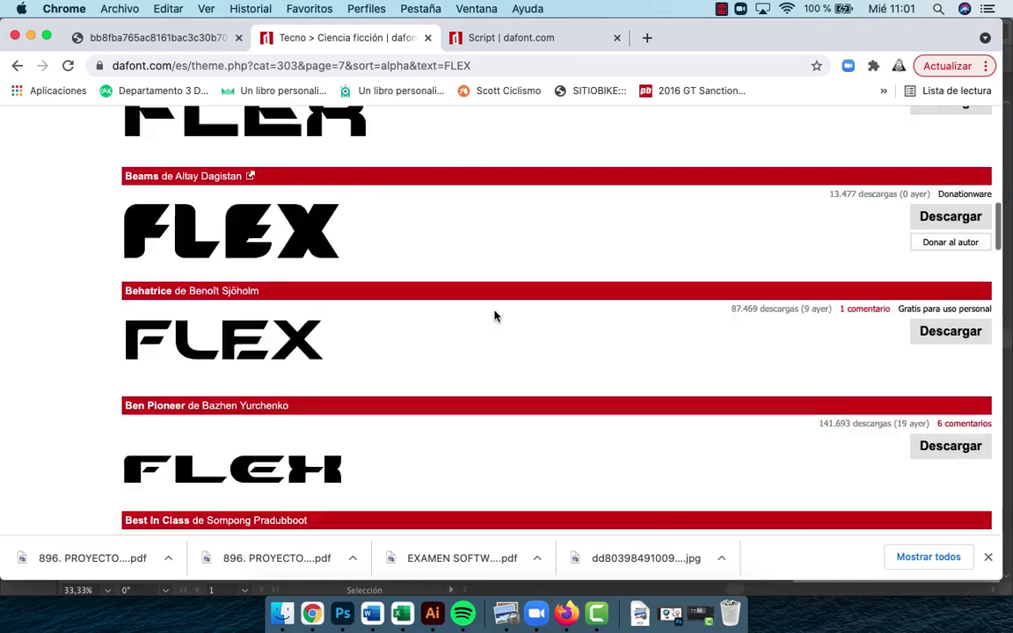
scroll(494, 317, "up", 5)
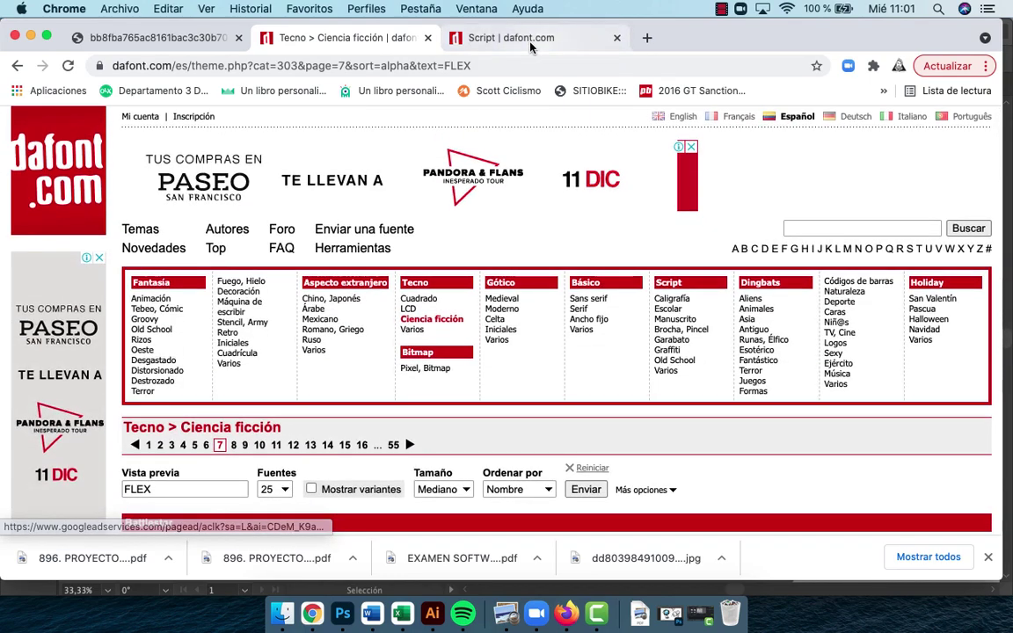
Return to the Script font page and open the Tecno > Varios category from there
left_click(519, 37)
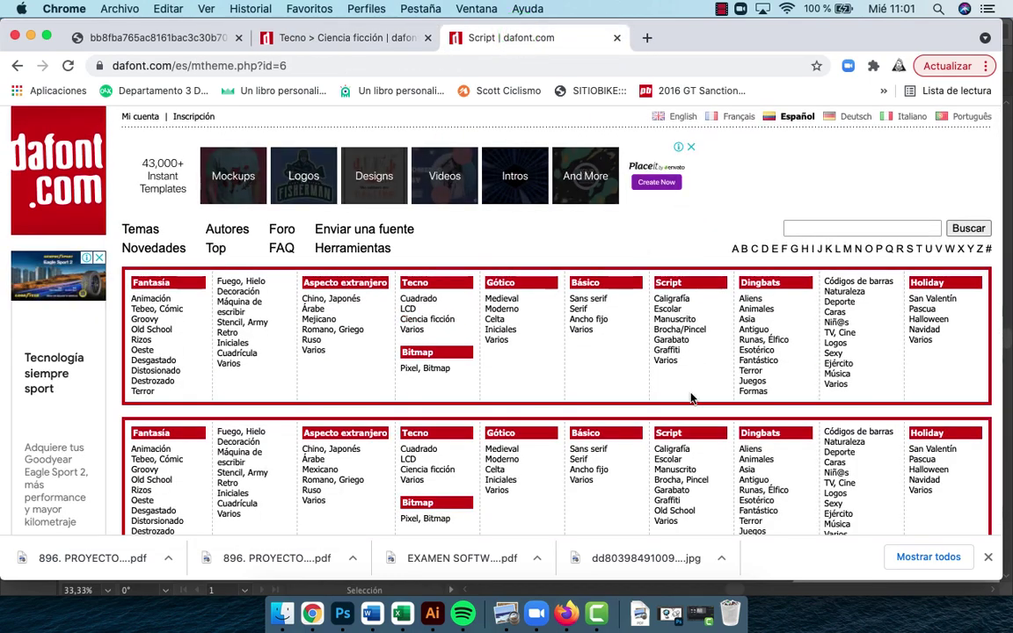
scroll(689, 396, "down", 2)
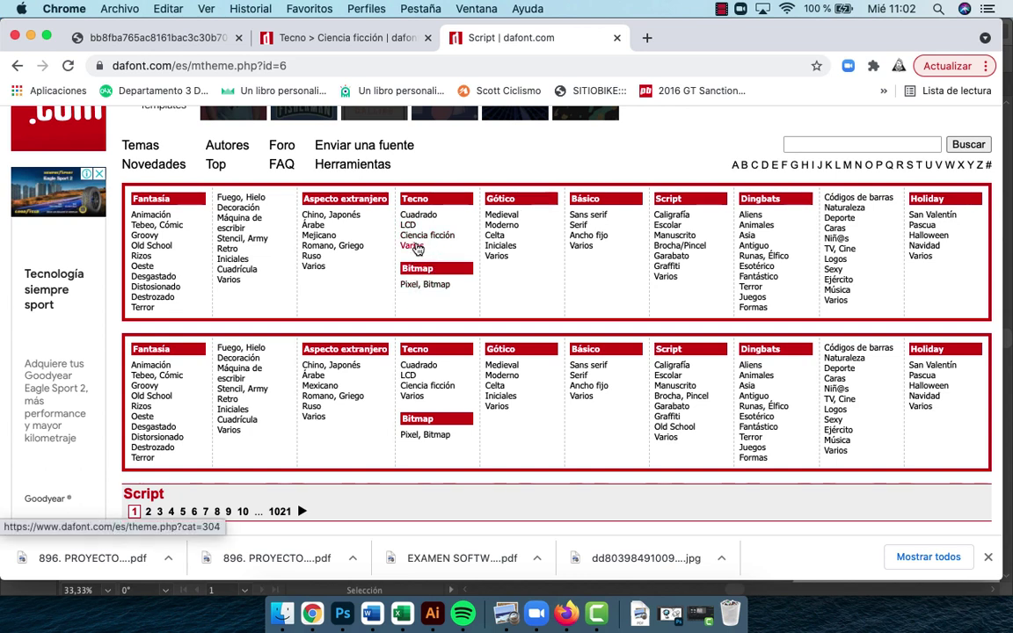
left_click(415, 248)
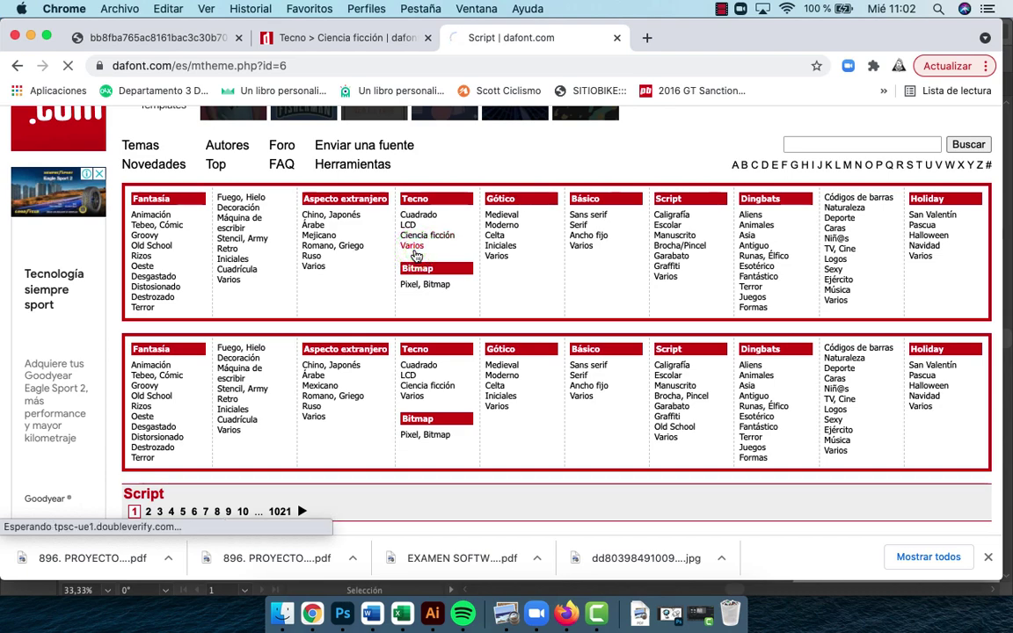
Look through the font samples at the beginning of the Tecno > Varios category
scroll(441, 243, "down", 3)
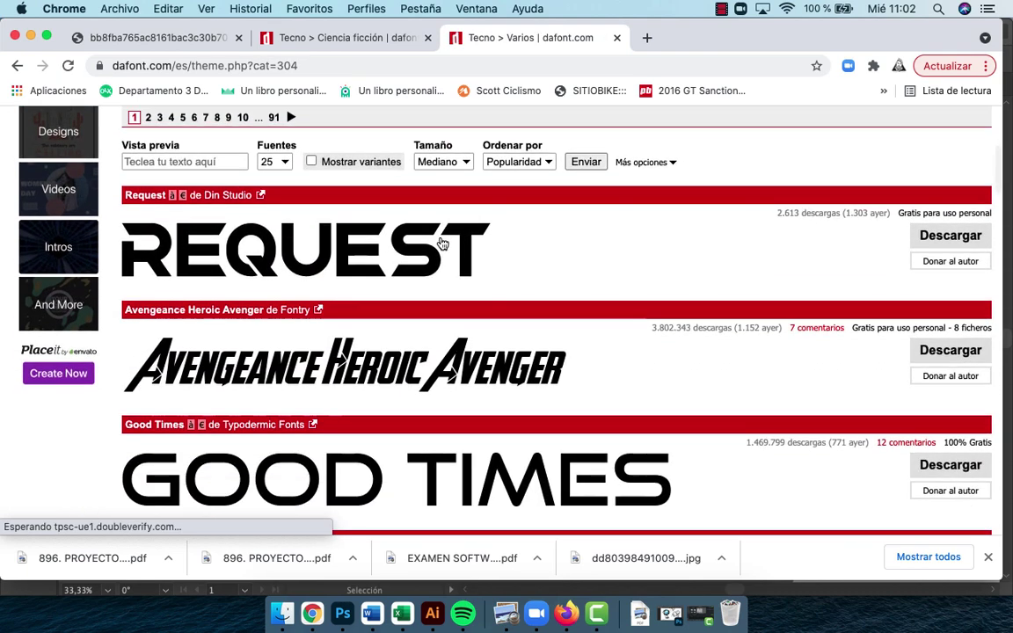
scroll(442, 244, "down", 5)
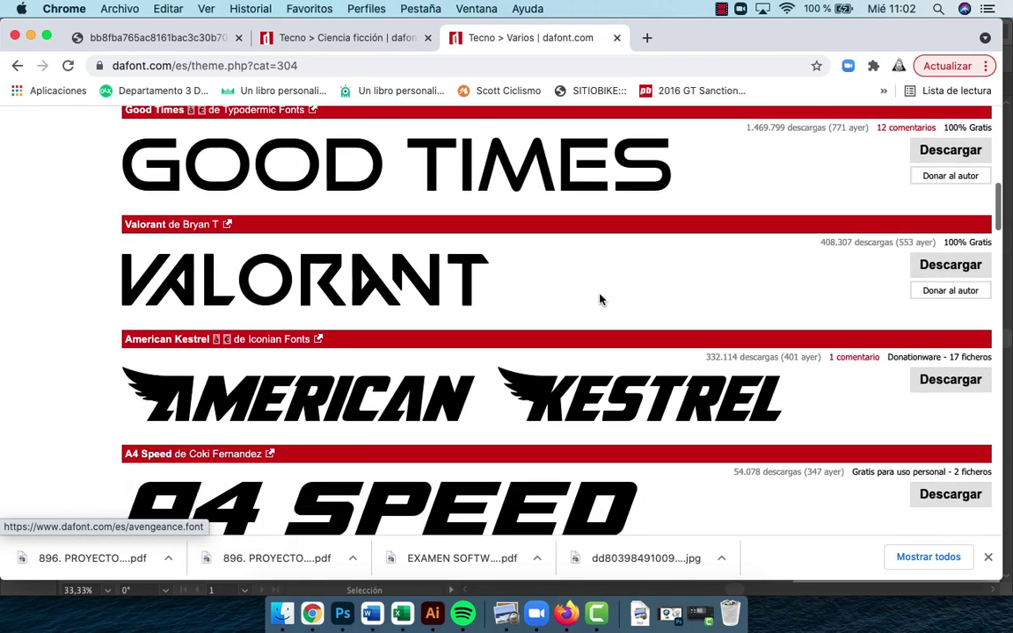
scroll(600, 299, "down", 10)
scroll(599, 300, "up", 7)
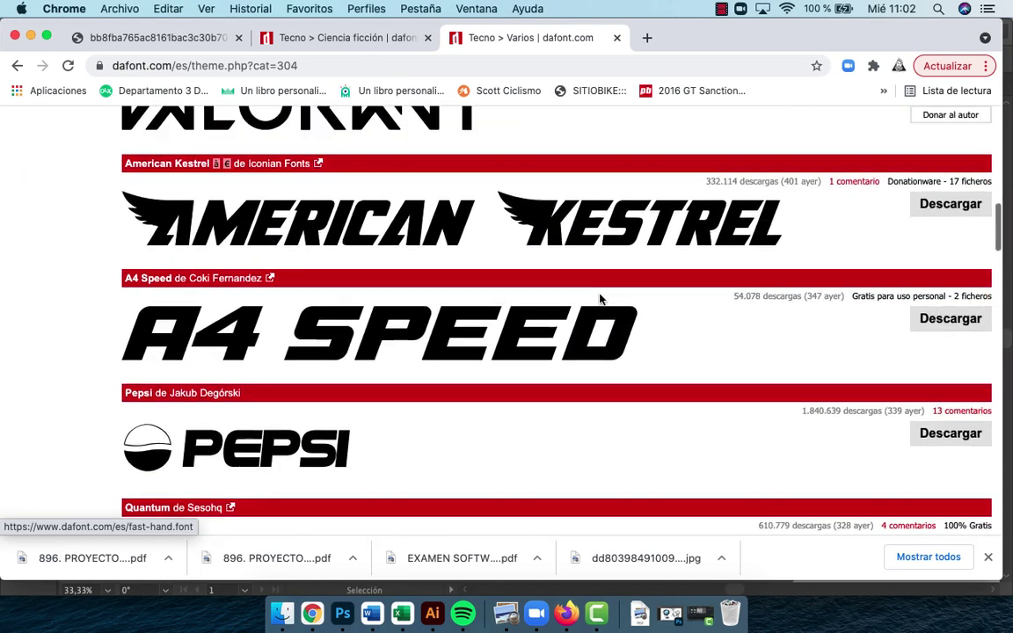
scroll(600, 299, "up", 10)
scroll(600, 300, "down", 4)
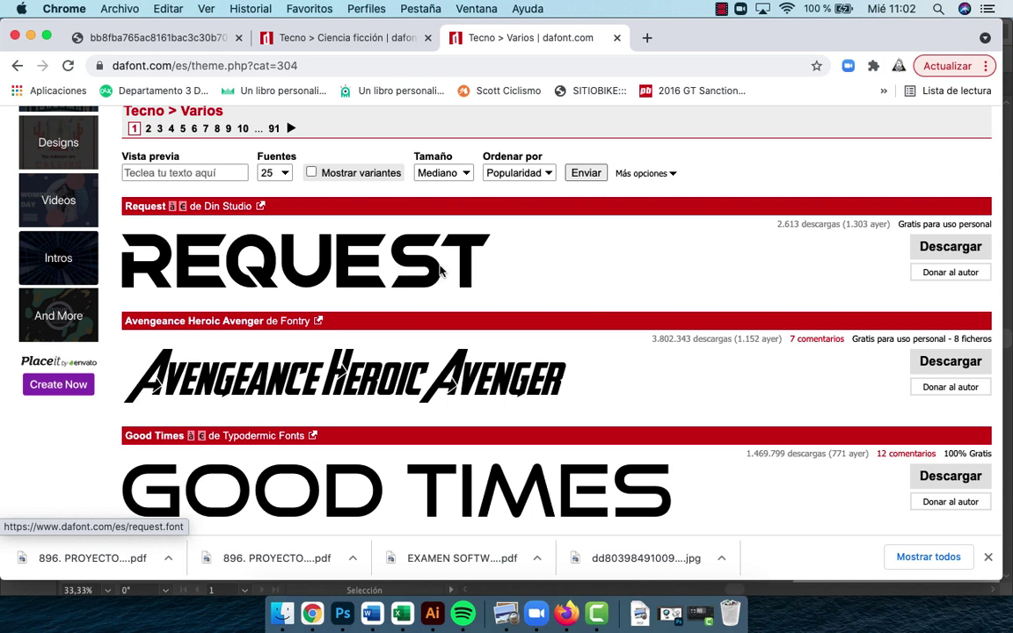
scroll(442, 272, "down", 4)
scroll(442, 271, "up", 3)
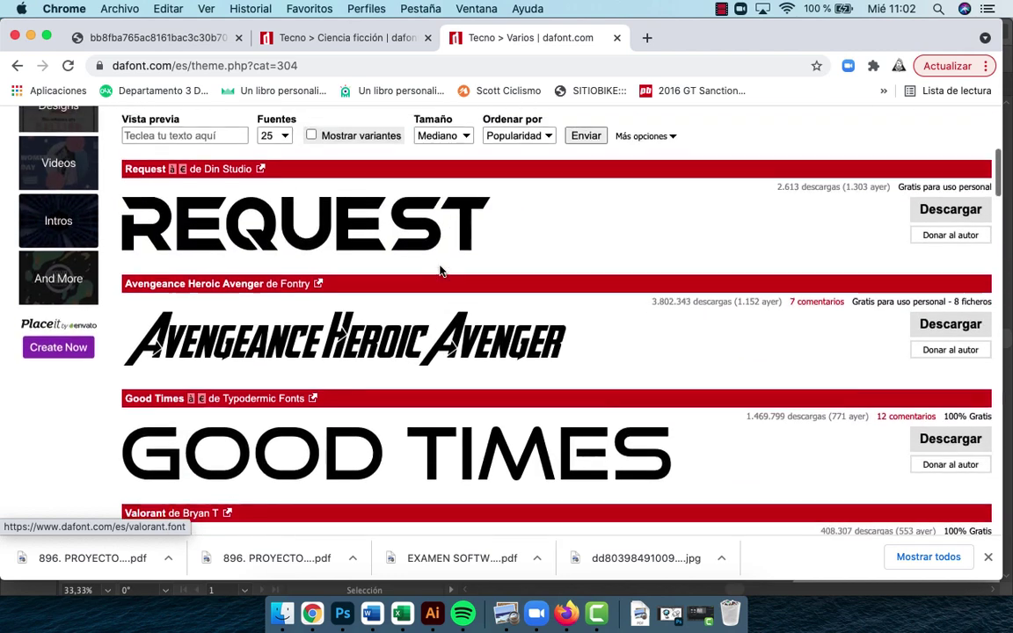
Sort the Tecno > Varios fonts by Nombre and skim the reordered samples
scroll(442, 272, "up", 2)
left_click(520, 232)
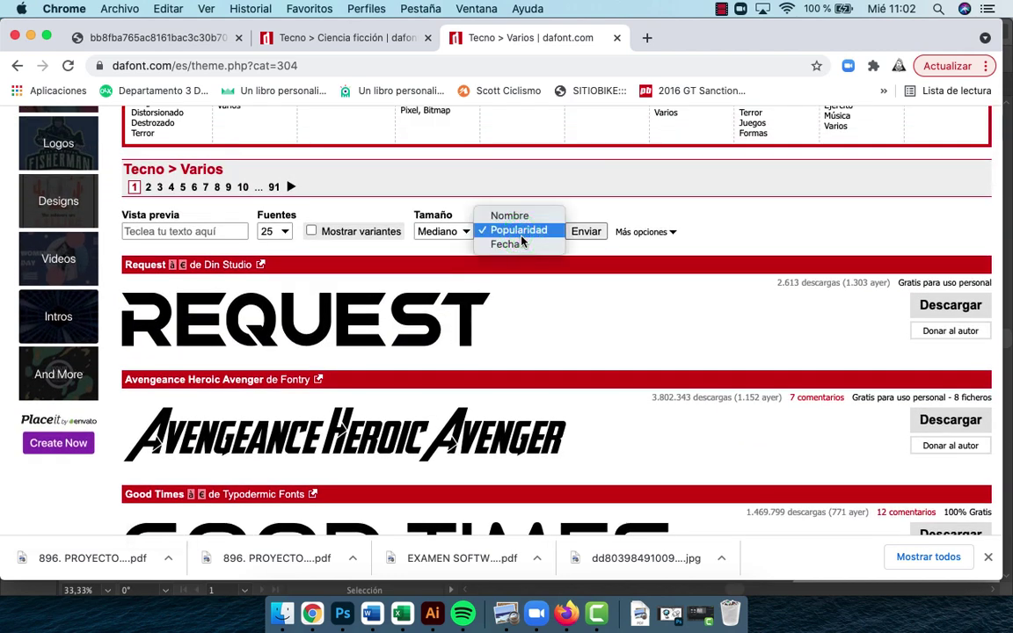
left_click(510, 215)
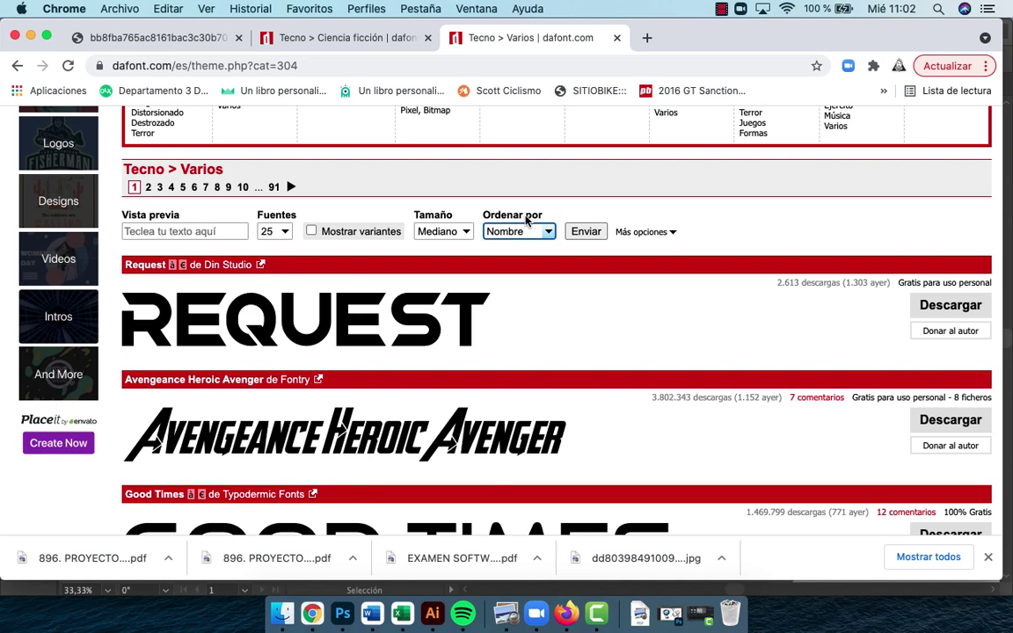
left_click(585, 234)
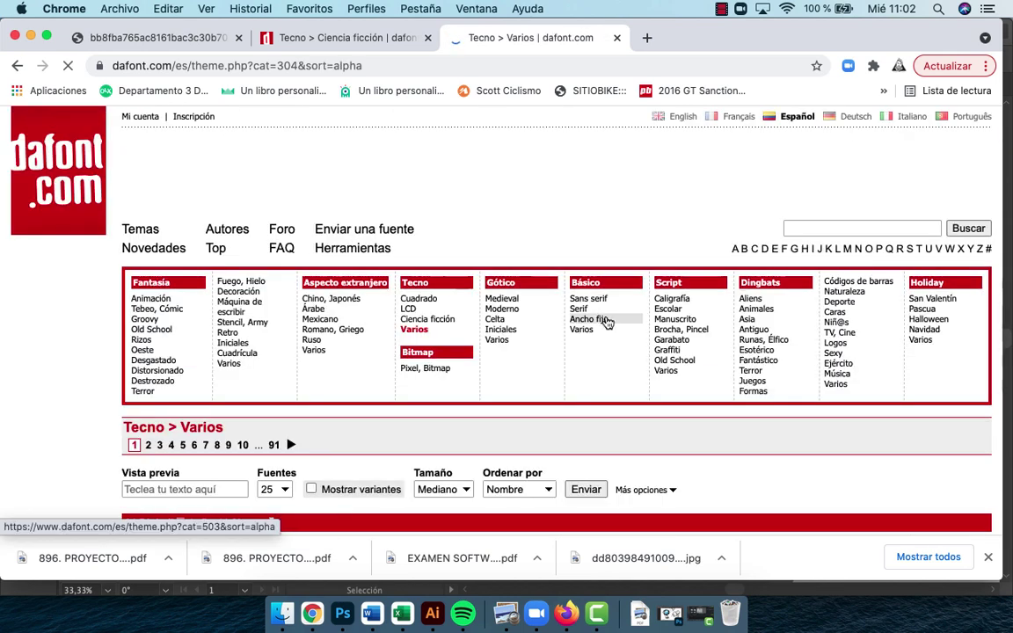
scroll(608, 324, "down", 3)
scroll(608, 324, "down", 10)
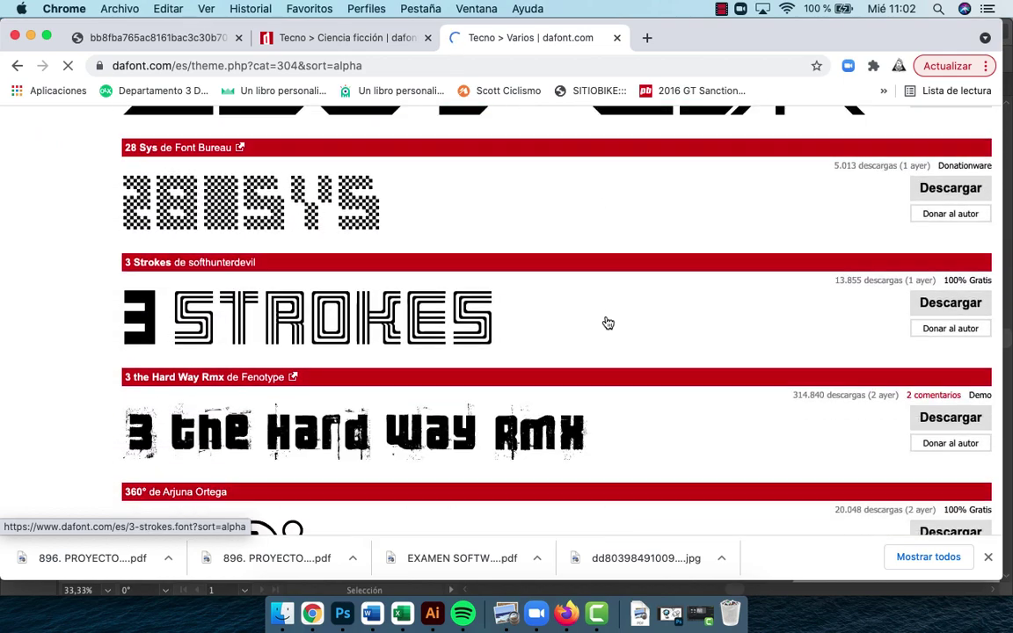
scroll(607, 324, "down", 5)
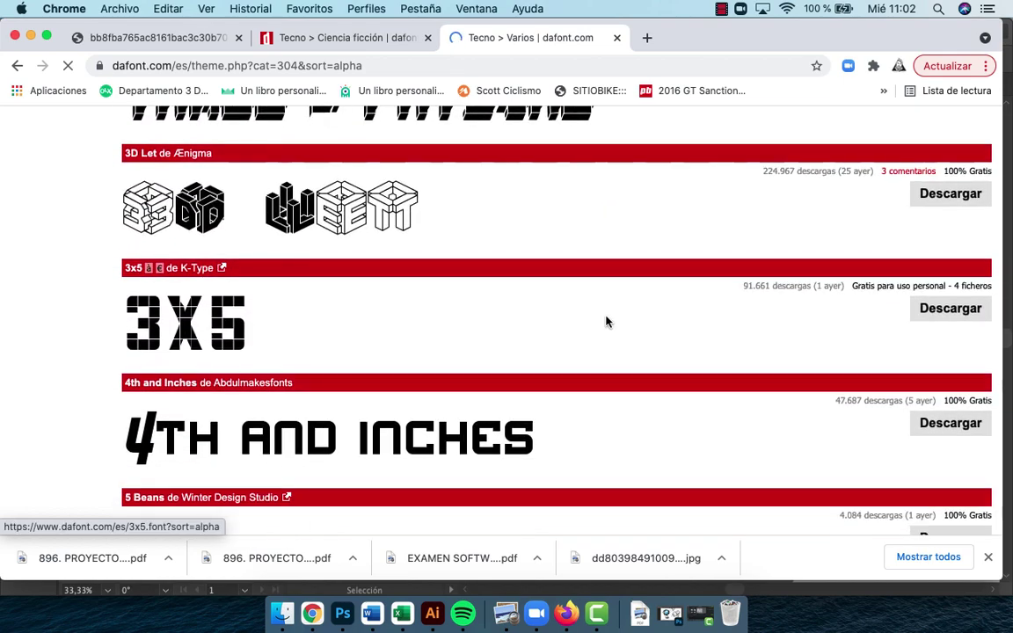
scroll(606, 321, "up", 20)
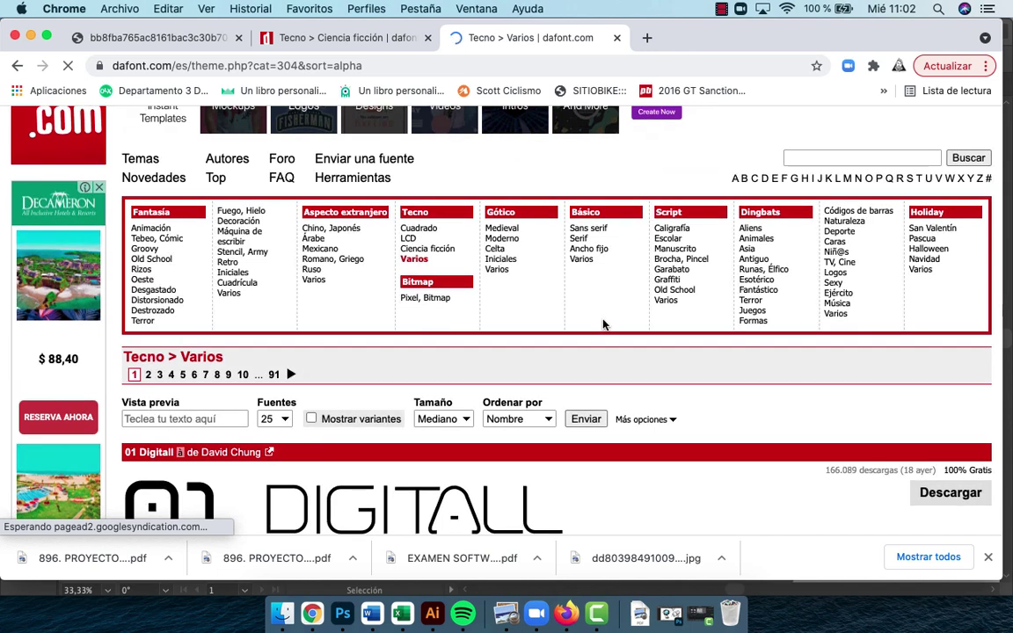
Set the preview text to "flex" for the Tecno > Varios fonts and apply it
left_click(214, 420)
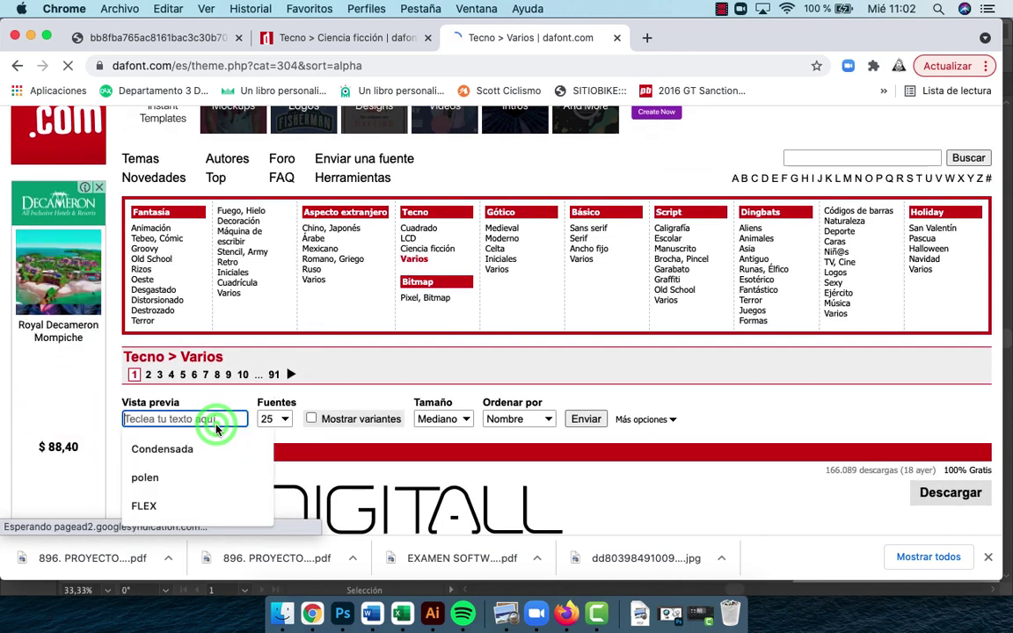
type("flex")
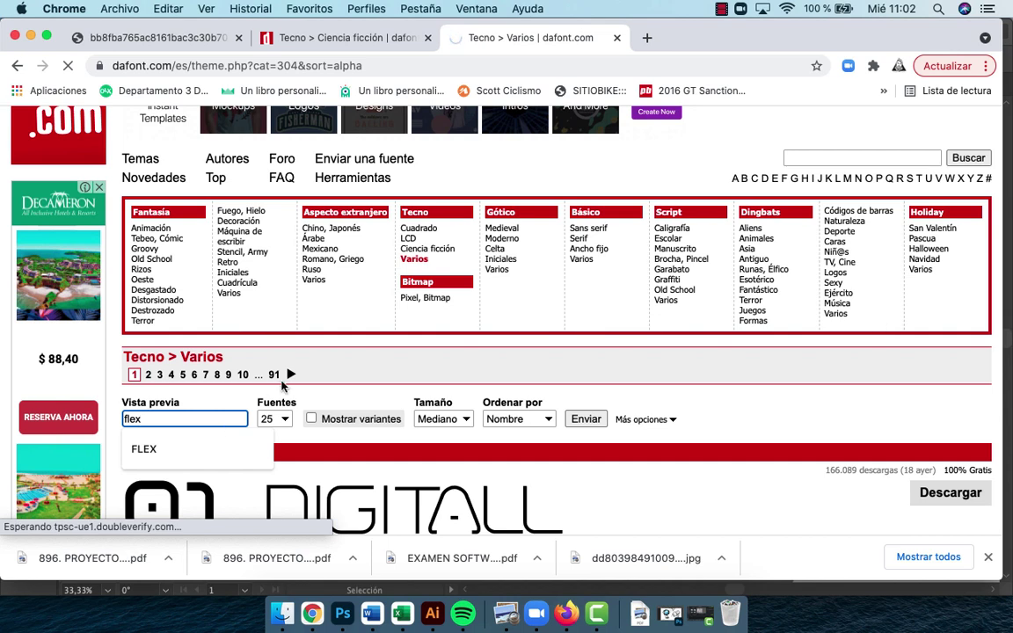
key("Return")
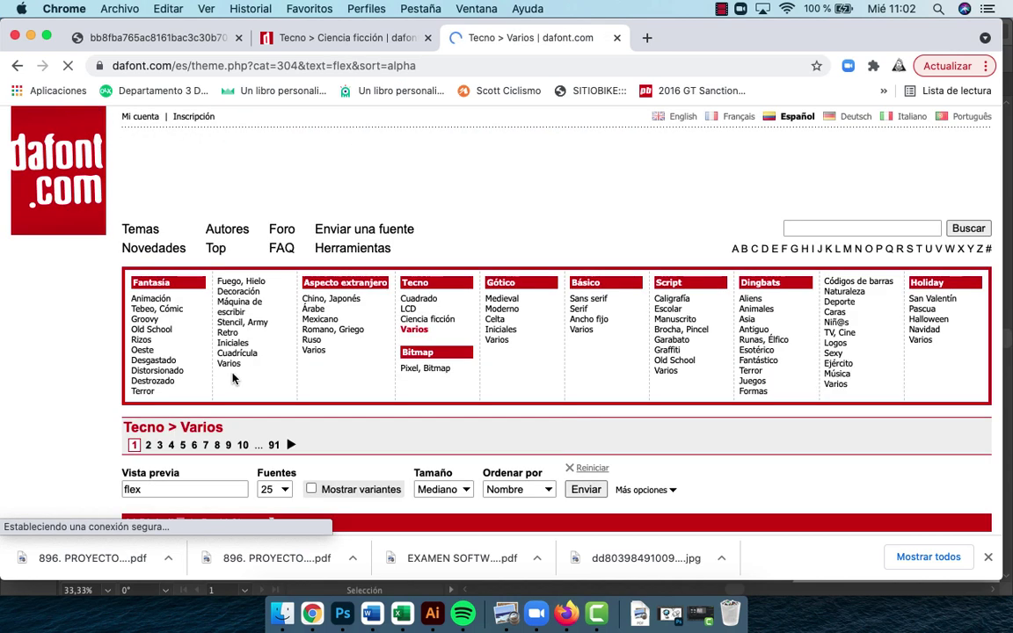
scroll(264, 351, "down", 3)
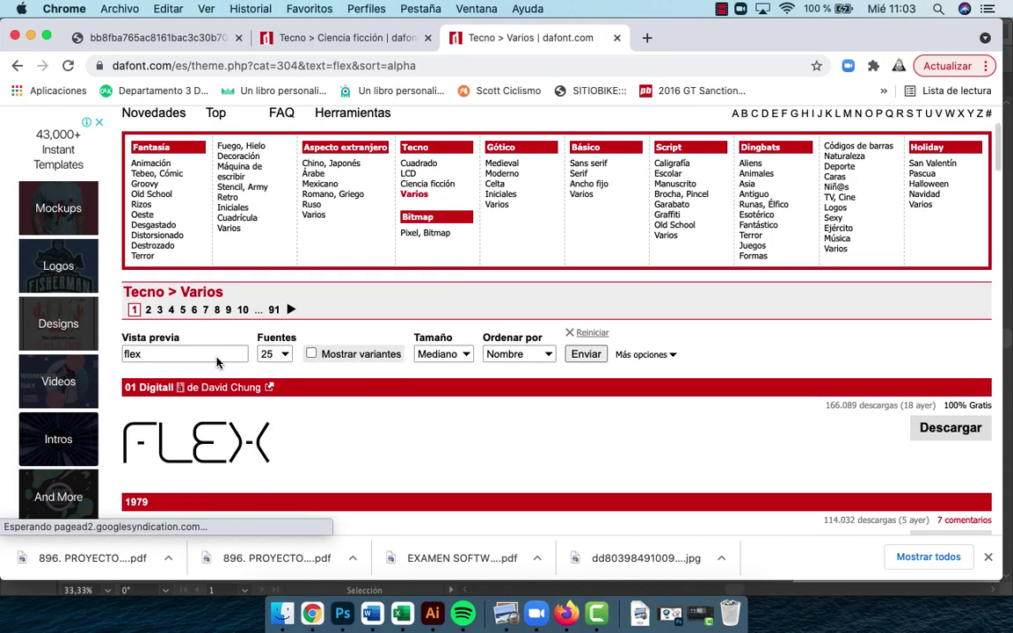
scroll(341, 384, "down", 2)
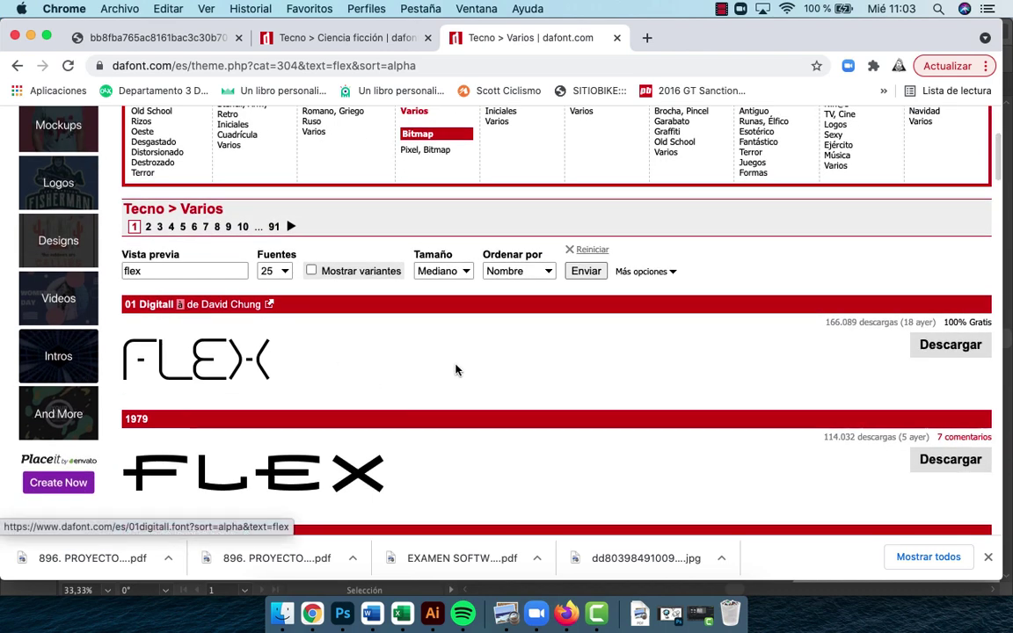
left_click(588, 272)
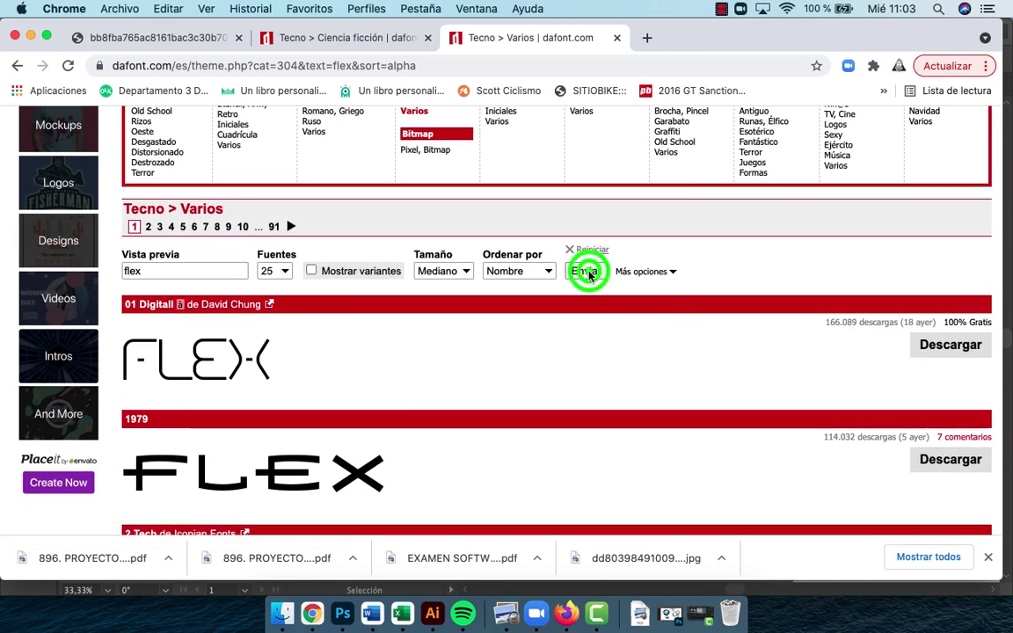
Examine the flex previews on the first page of Tecno > Varios through to its end
scroll(559, 356, "down", 5)
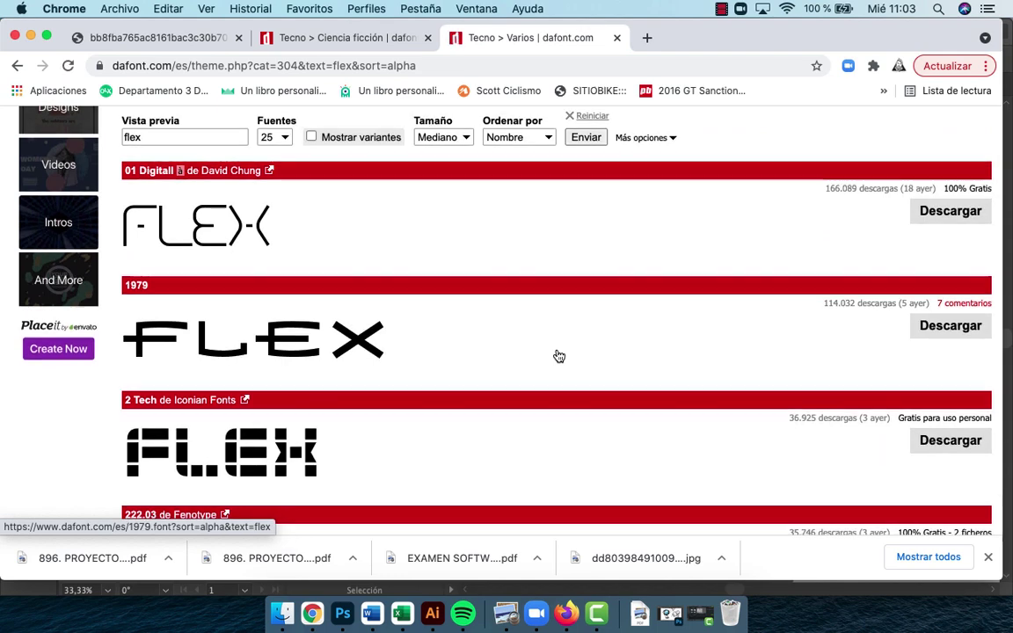
scroll(559, 356, "down", 9)
scroll(559, 356, "down", 19)
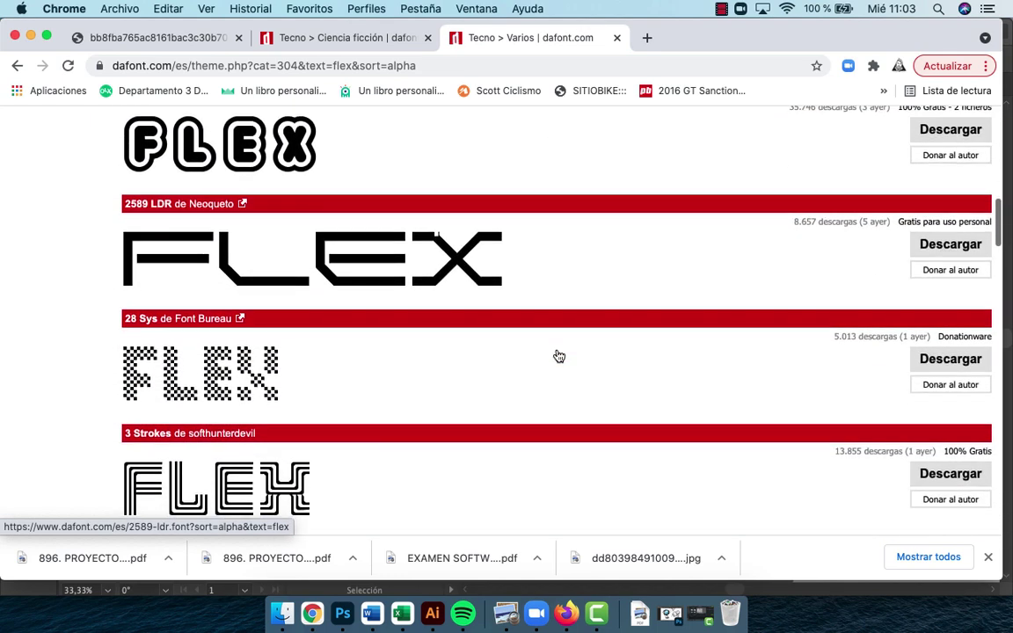
scroll(557, 354, "down", 17)
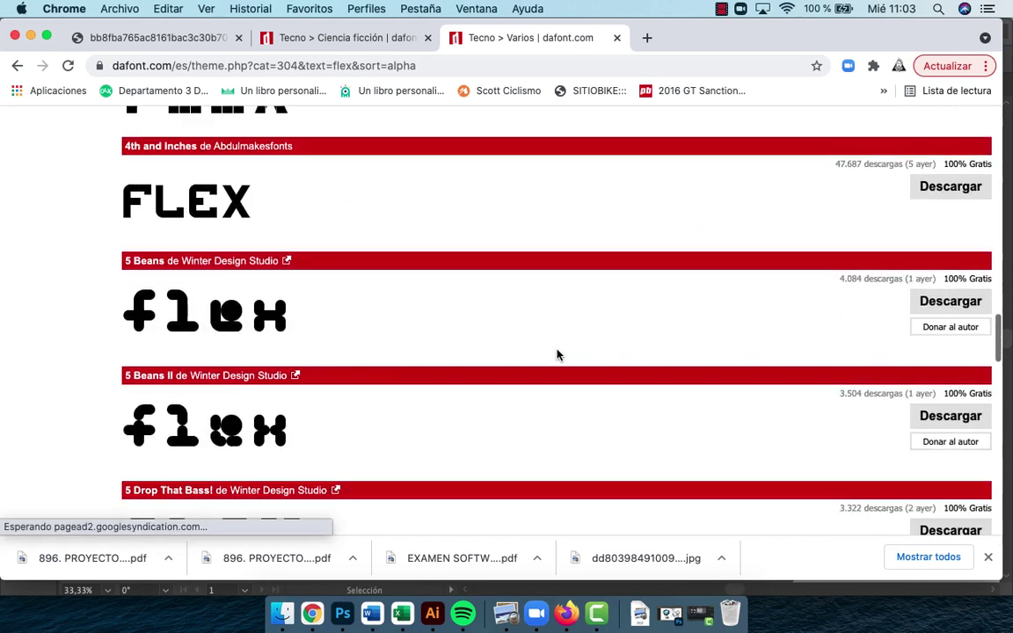
scroll(559, 356, "down", 16)
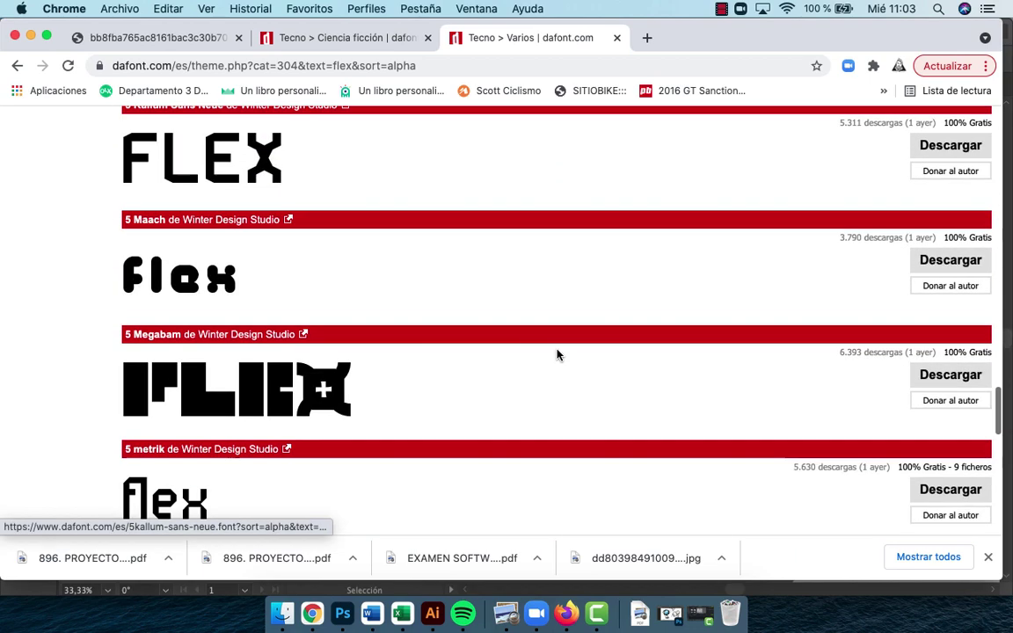
scroll(556, 356, "down", 6)
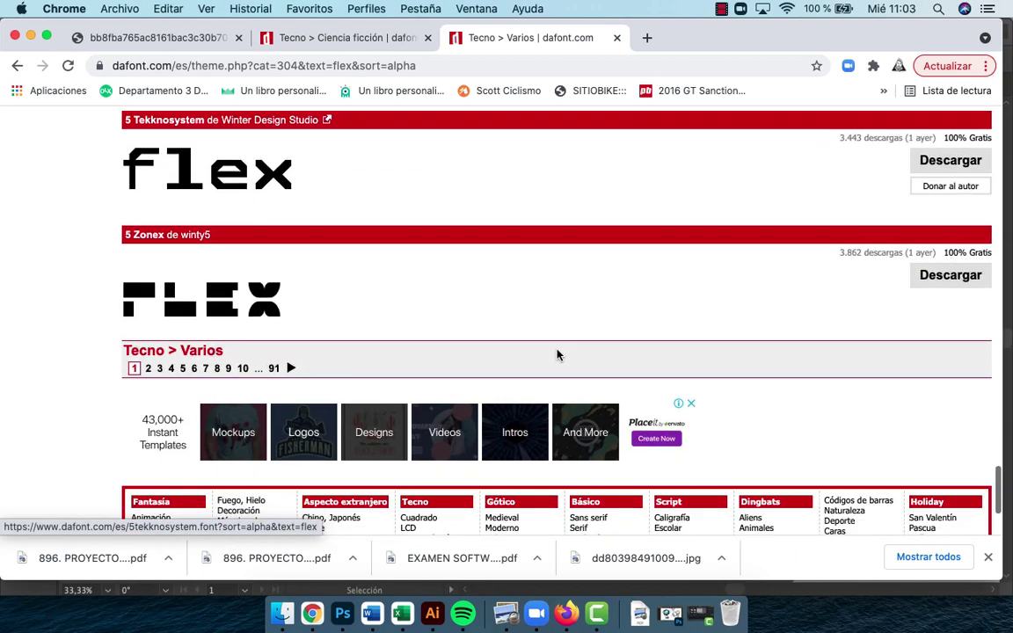
Open page 2 of the Tecno > Varios fonts and examine its flex previews
left_click(148, 309)
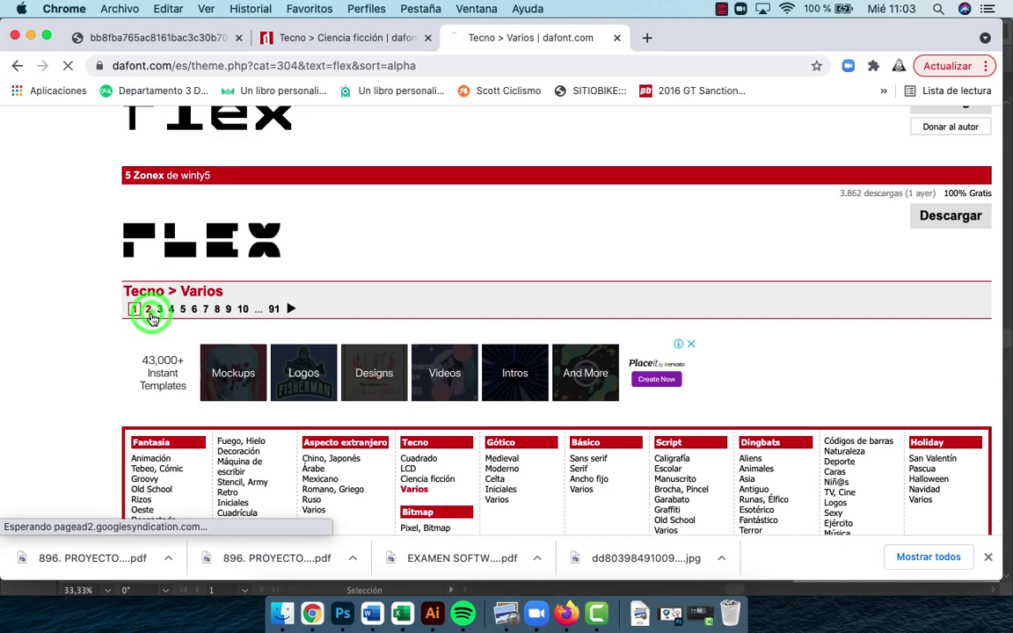
scroll(433, 305, "down", 4)
scroll(433, 305, "down", 20)
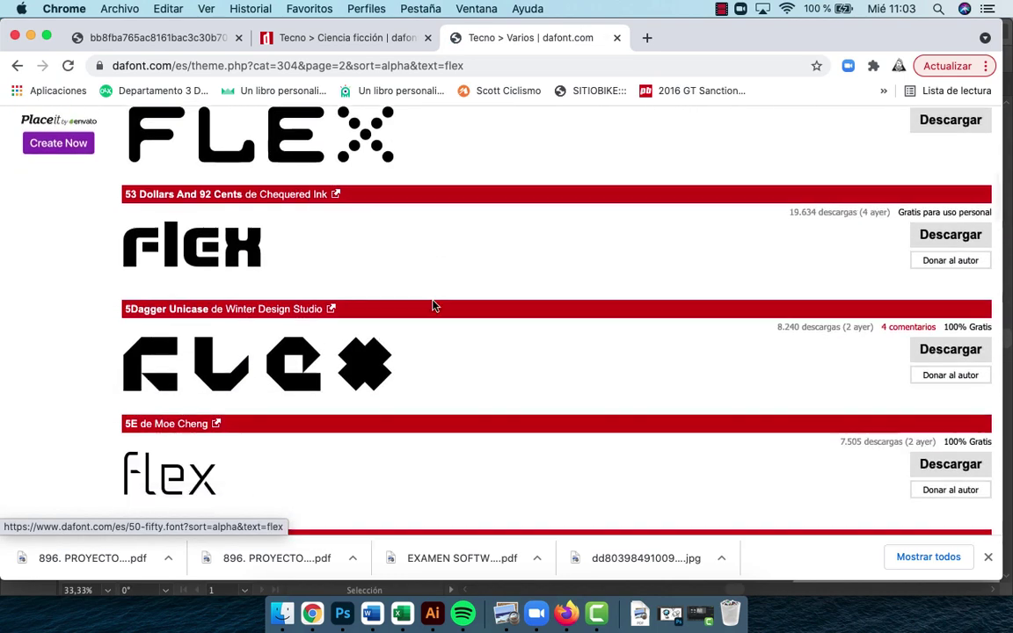
scroll(433, 305, "down", 20)
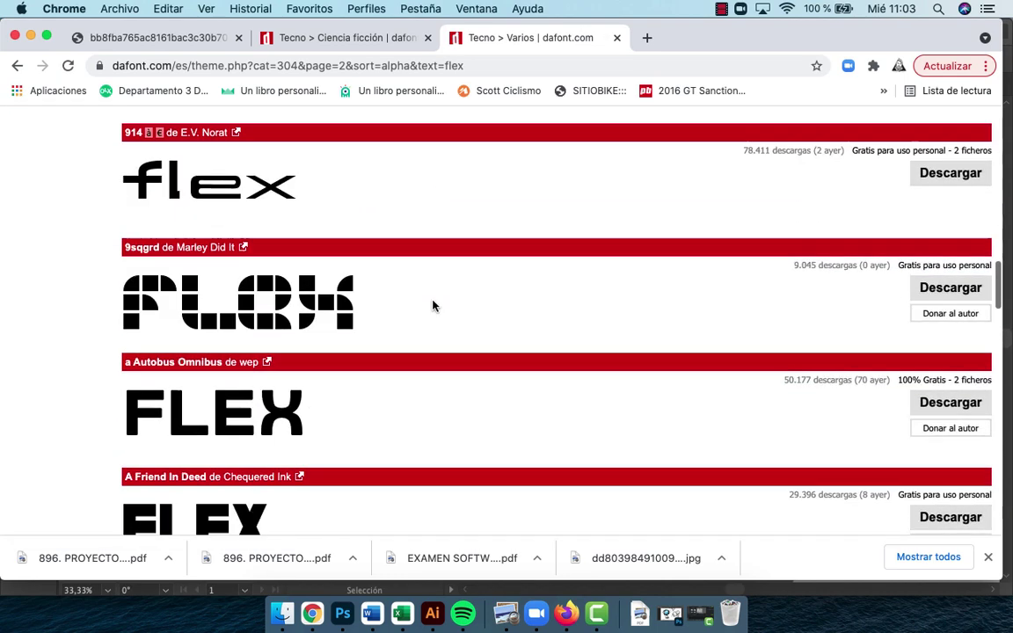
scroll(433, 305, "down", 9)
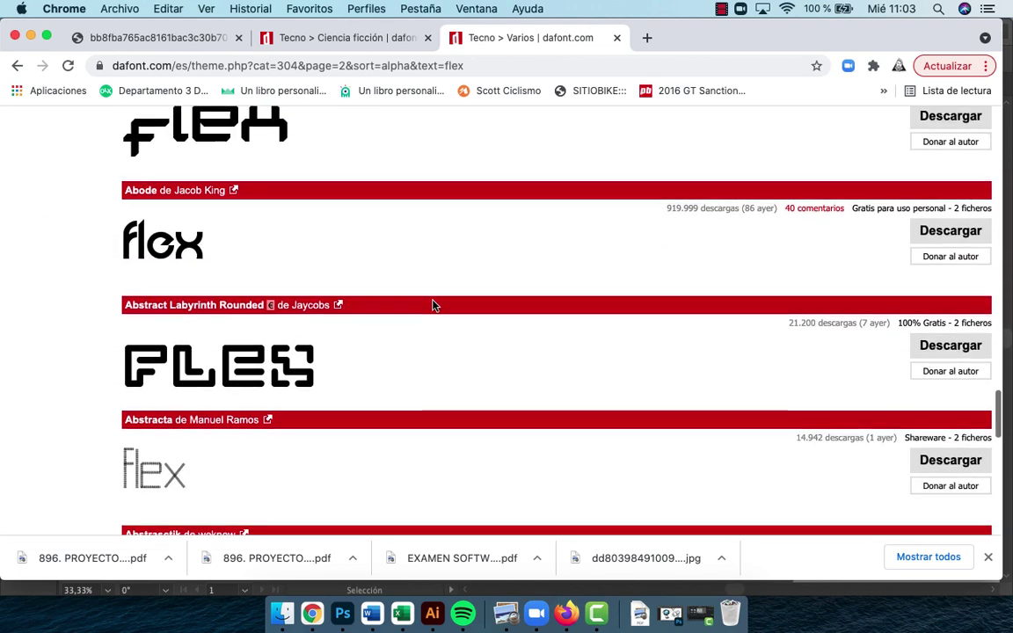
scroll(432, 305, "down", 9)
scroll(435, 307, "down", 8)
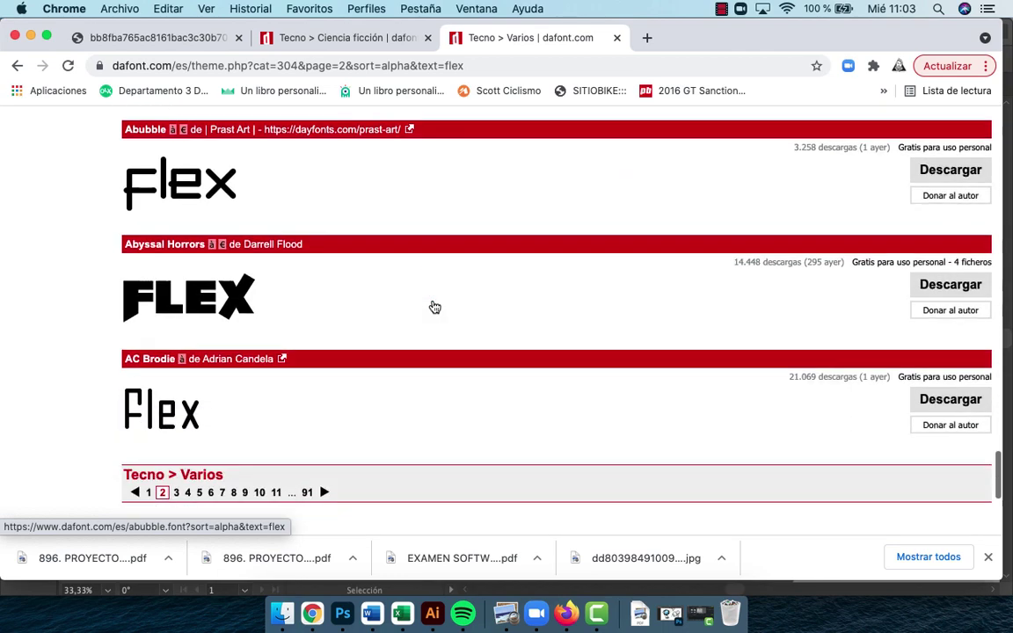
Go on to page 3 of Tecno > Varios and compare the flex previews listed there
left_click(170, 290)
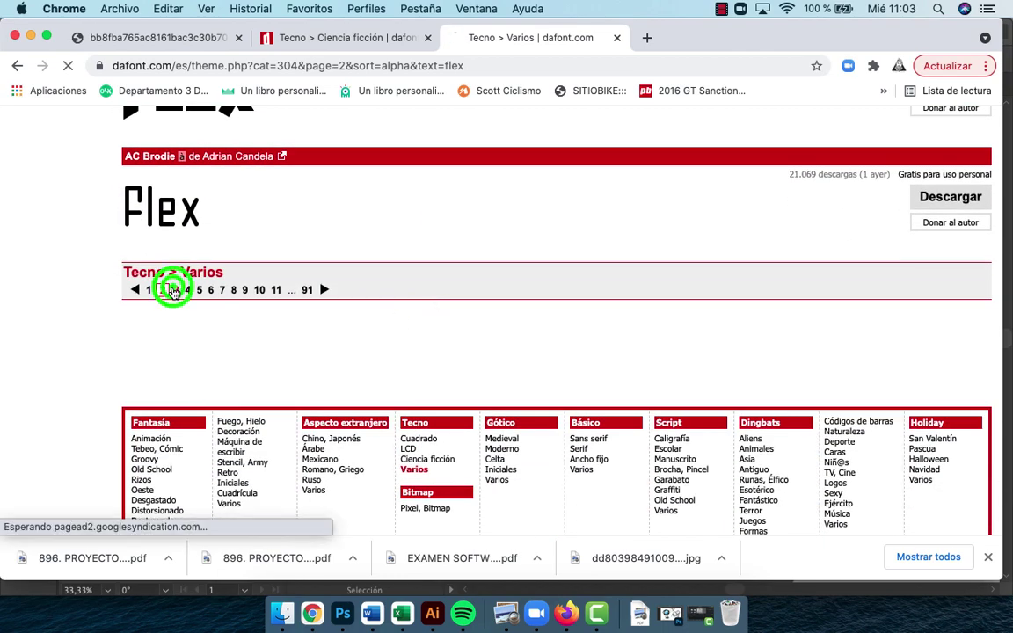
scroll(400, 317, "down", 3)
scroll(400, 317, "down", 14)
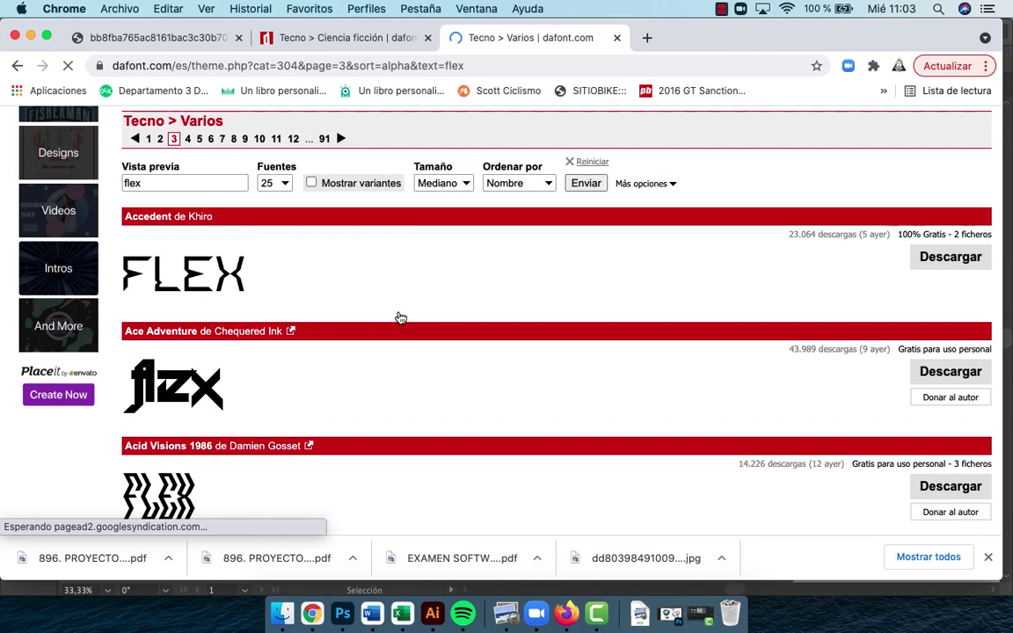
scroll(400, 318, "down", 20)
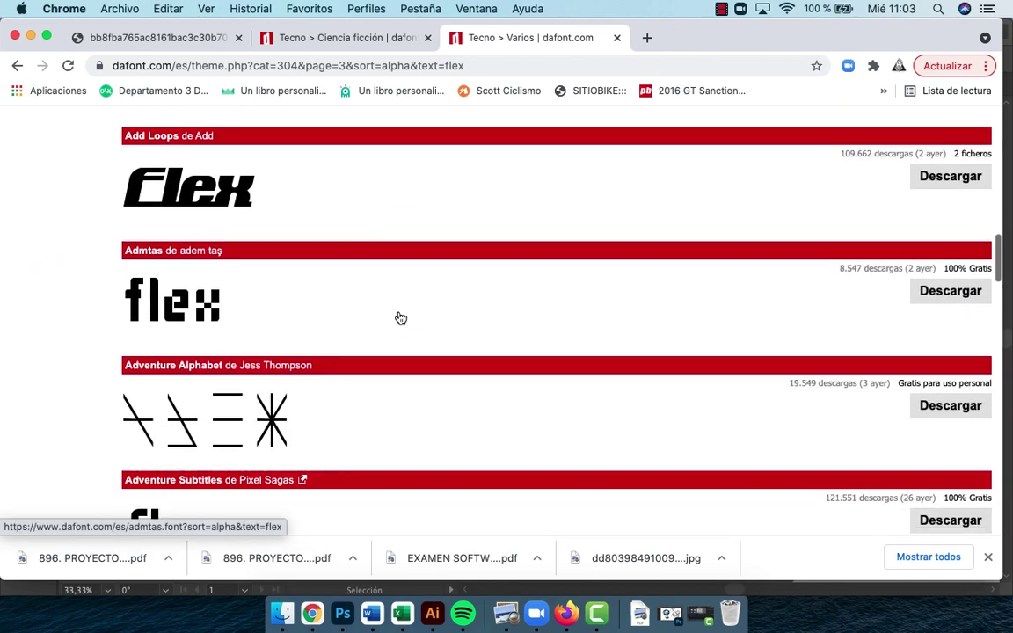
scroll(400, 318, "down", 11)
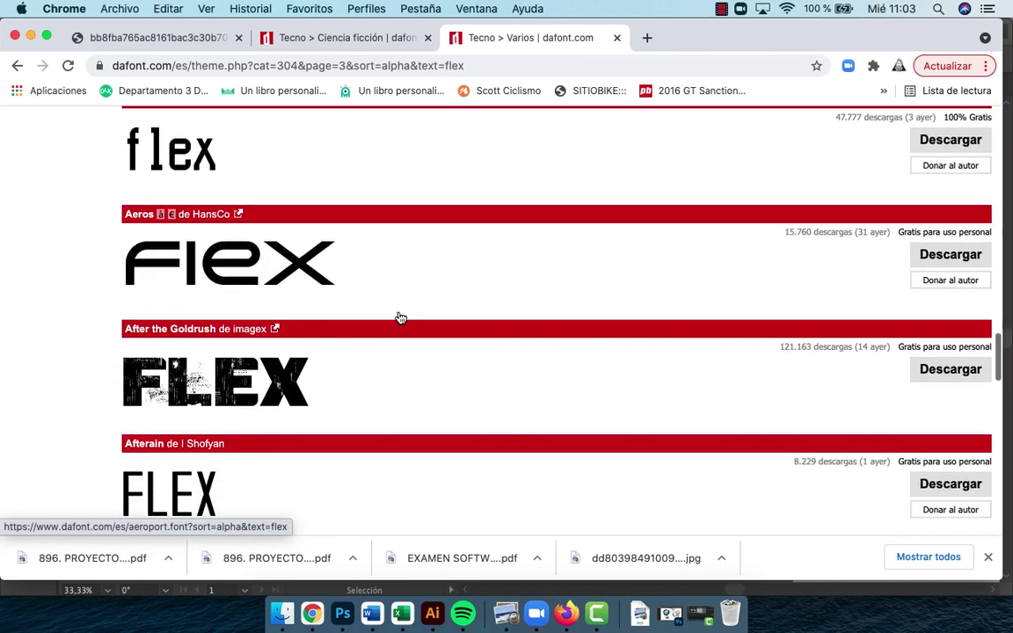
scroll(400, 317, "down", 12)
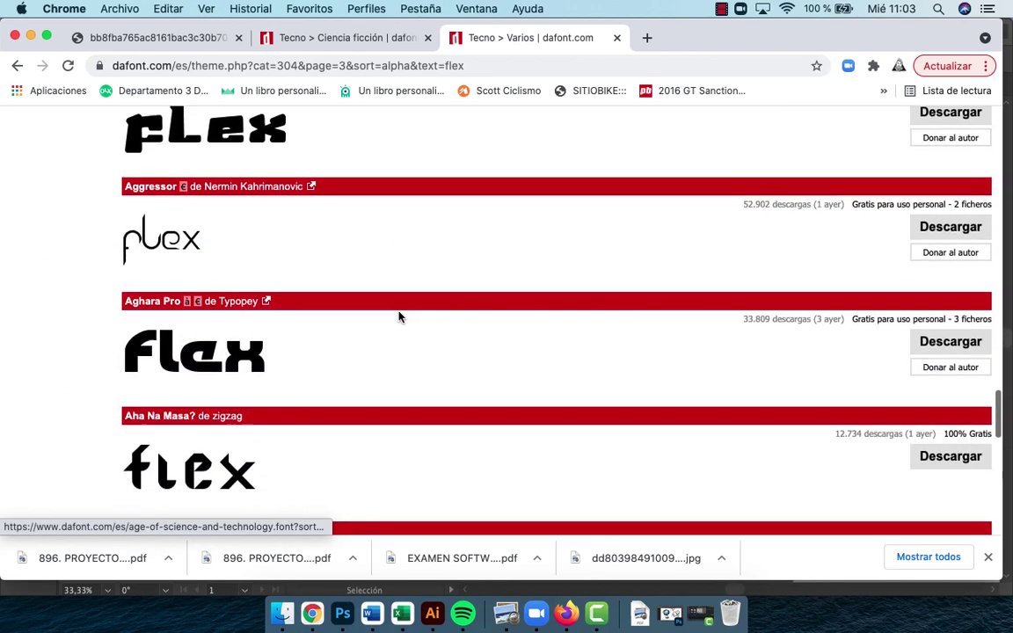
scroll(314, 425, "down", 3)
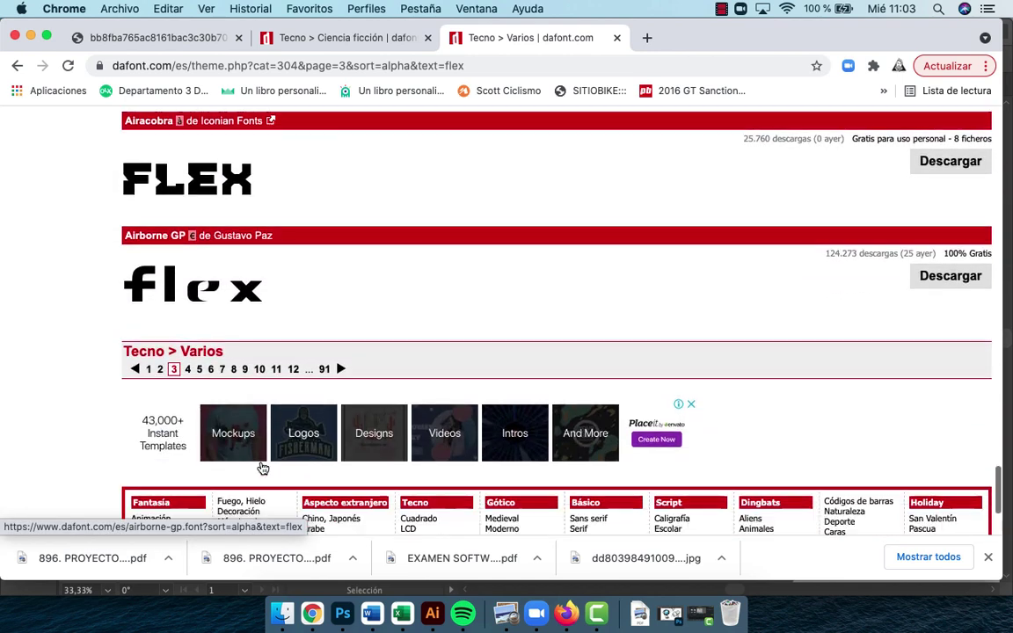
Go on to page 4 of Tecno > Varios and examine the flex previews around the Alberto font
left_click(185, 369)
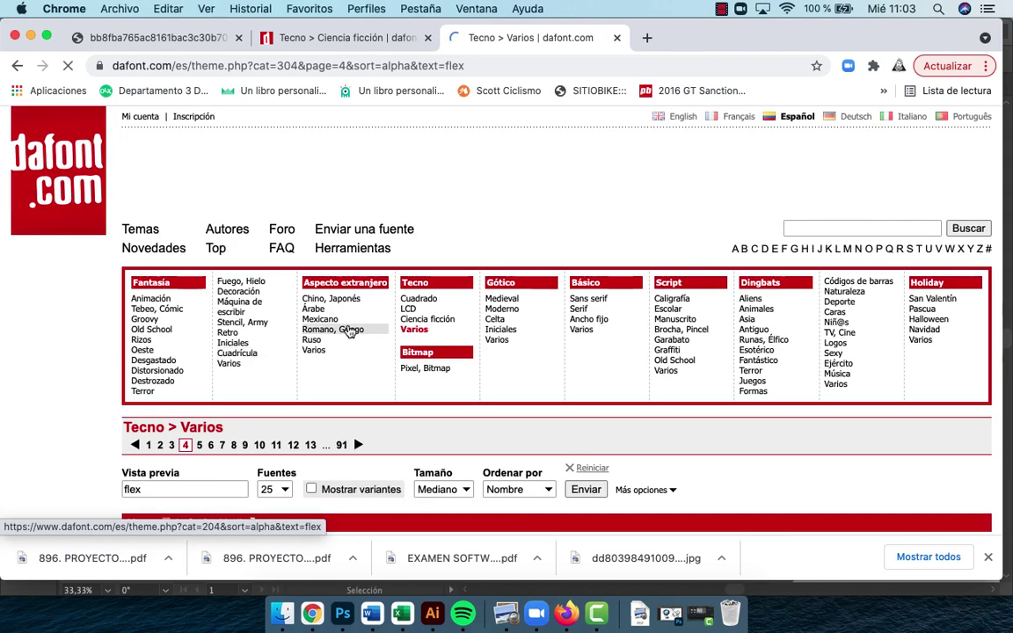
scroll(348, 331, "down", 2)
scroll(348, 330, "down", 14)
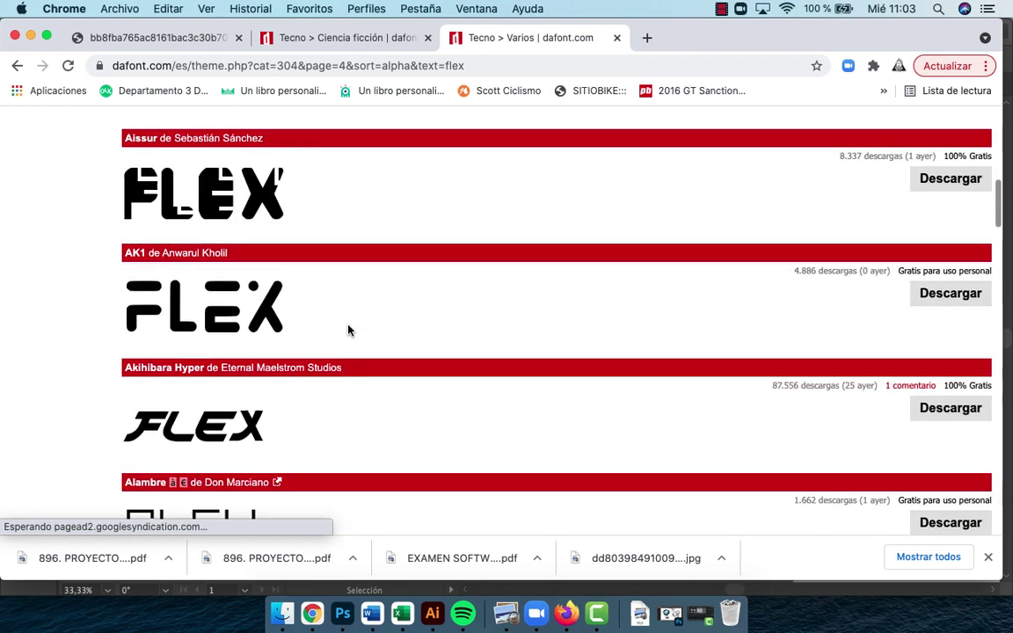
scroll(349, 331, "down", 4)
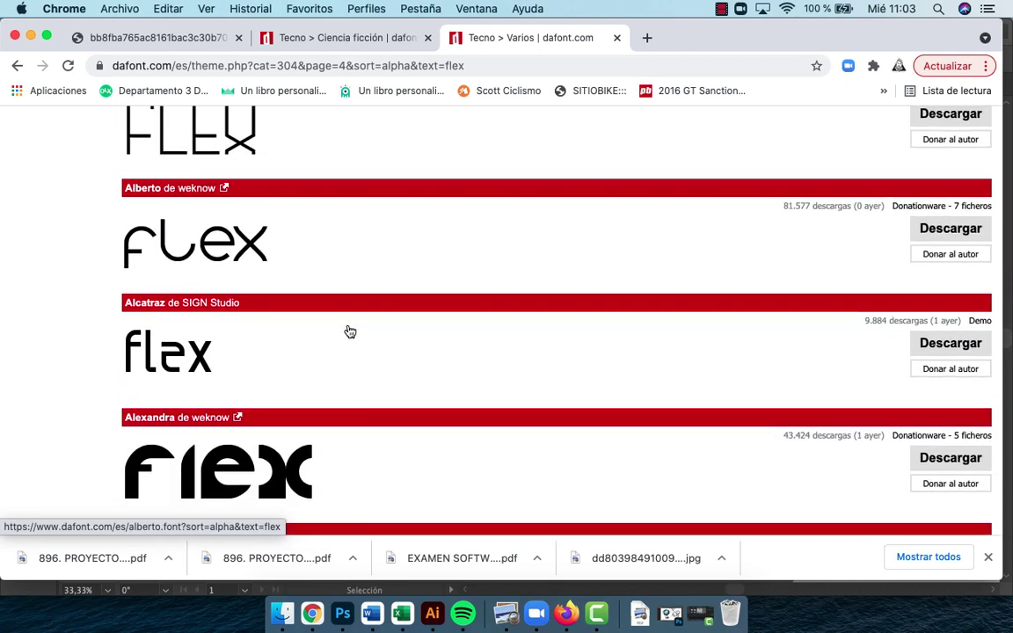
scroll(350, 331, "down", 1)
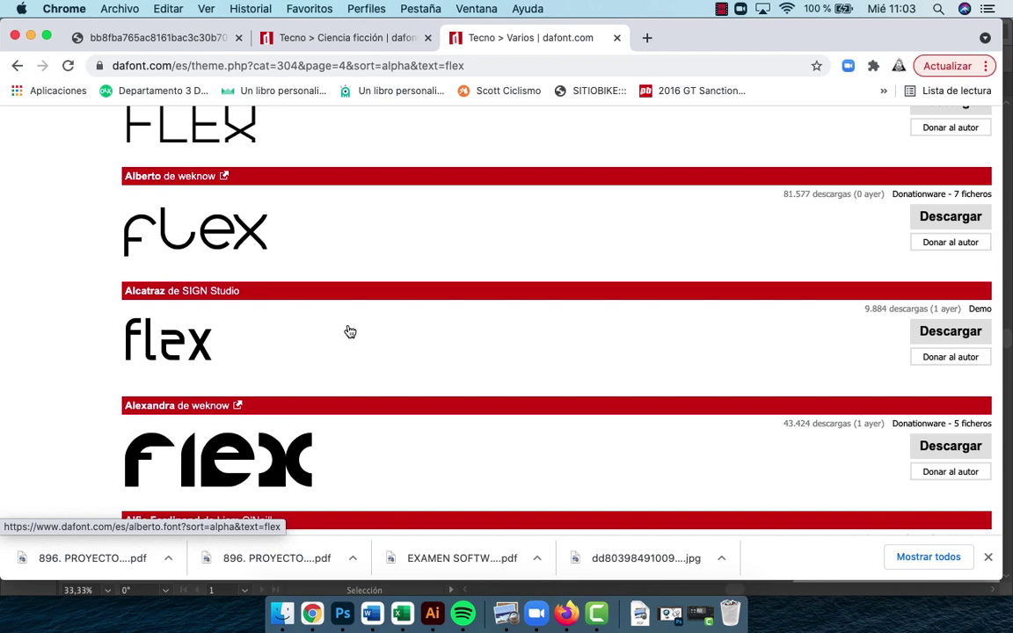
scroll(349, 331, "down", 1)
scroll(349, 331, "up", 2)
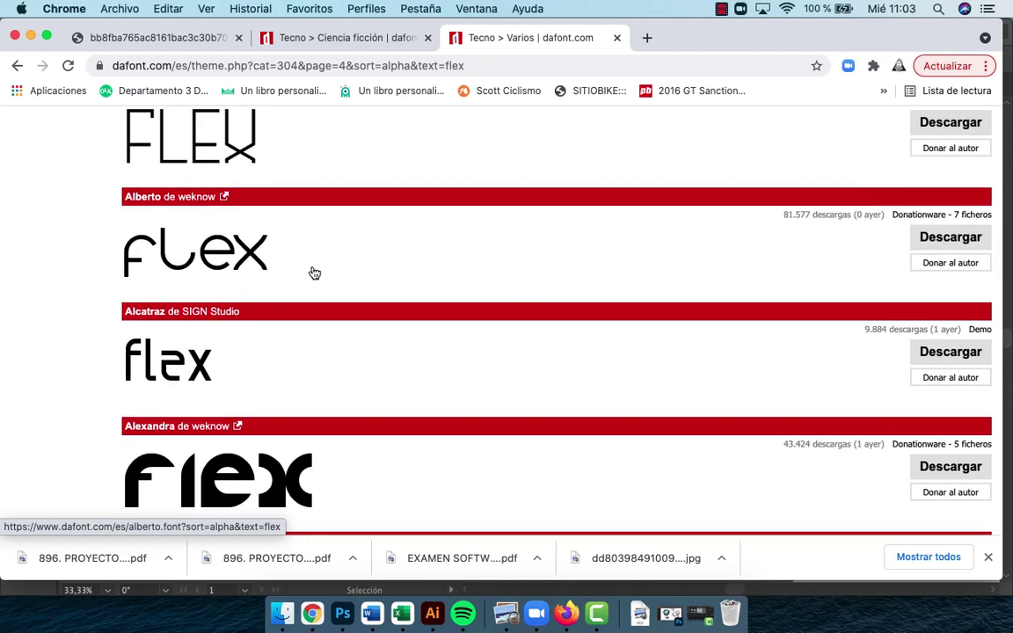
Check the bottle board in Illustrator against the flex previews and download the Alberto font from DaFont in Chrome
key("ctrl+Up")
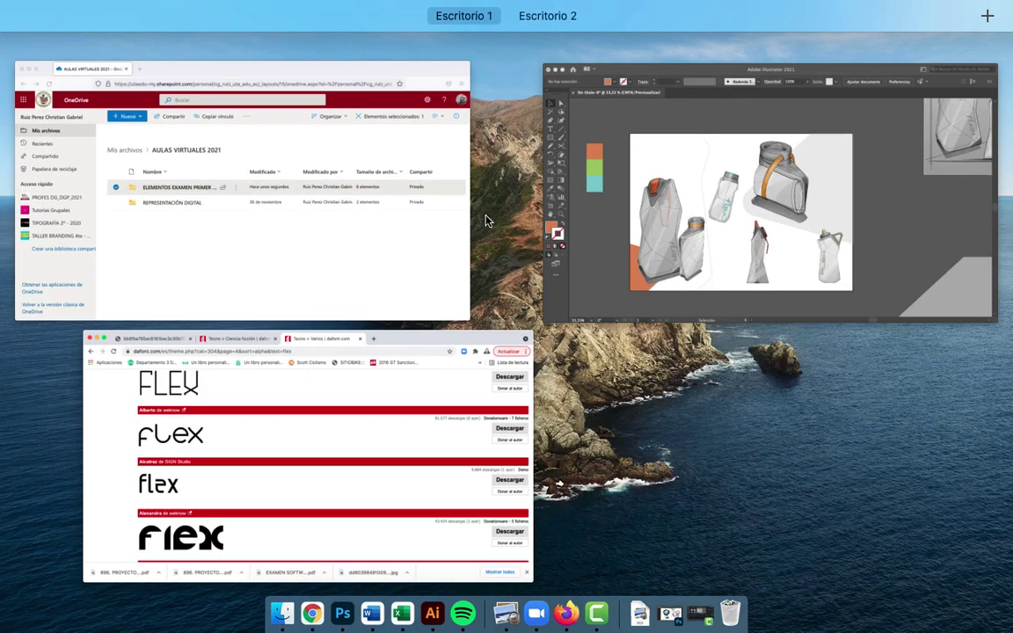
left_click(648, 208)
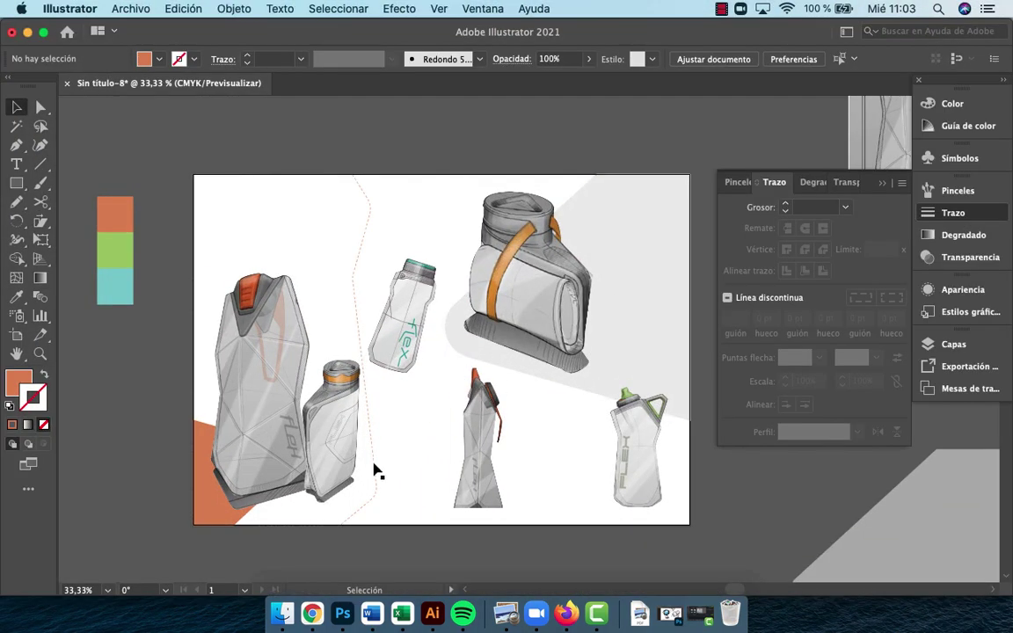
key("ctrl+Up")
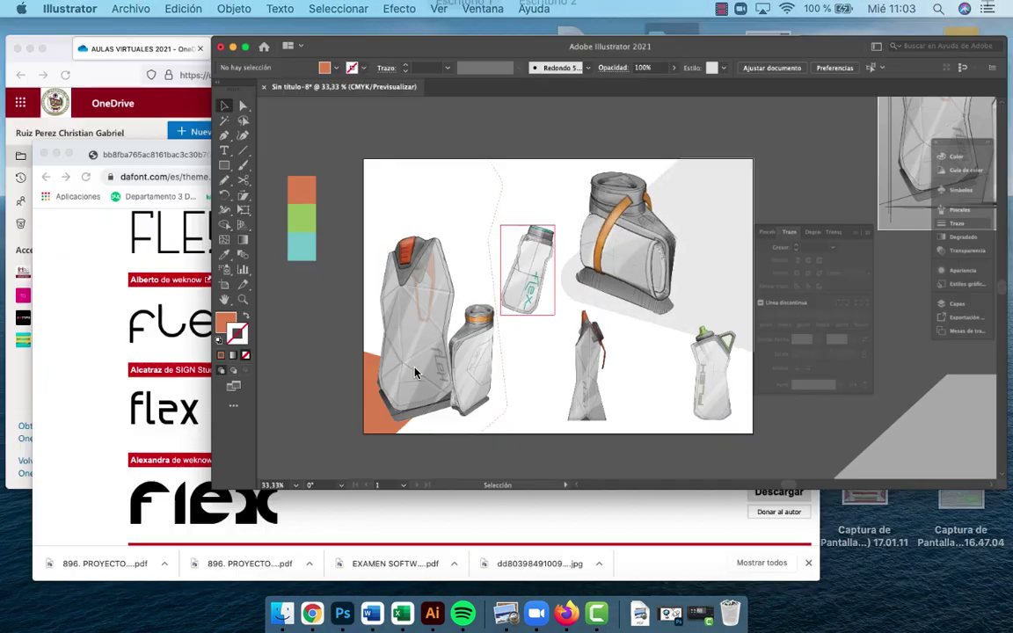
left_click(361, 424)
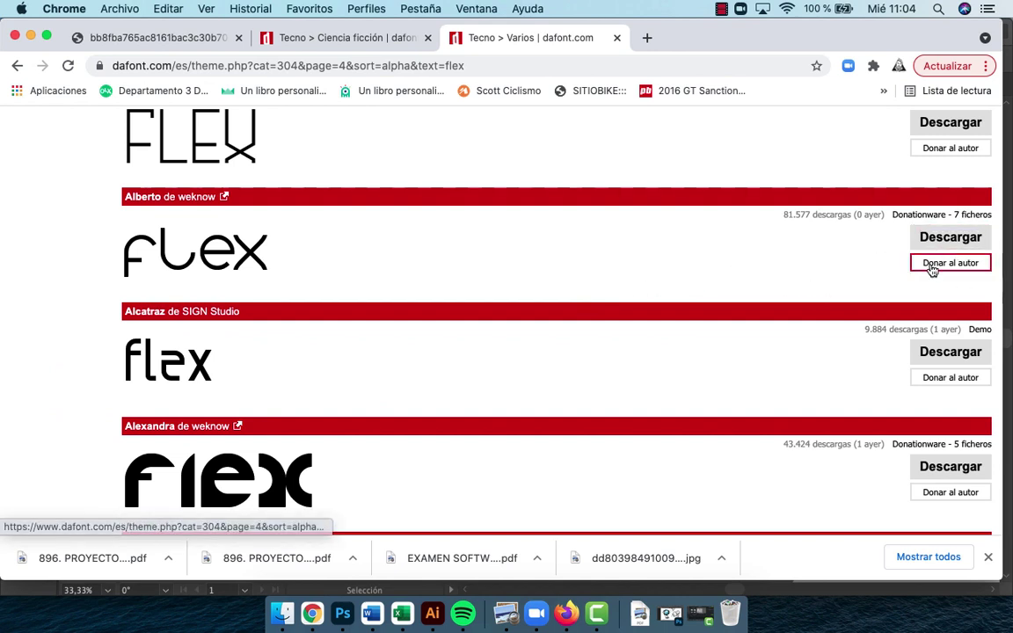
left_click(952, 239)
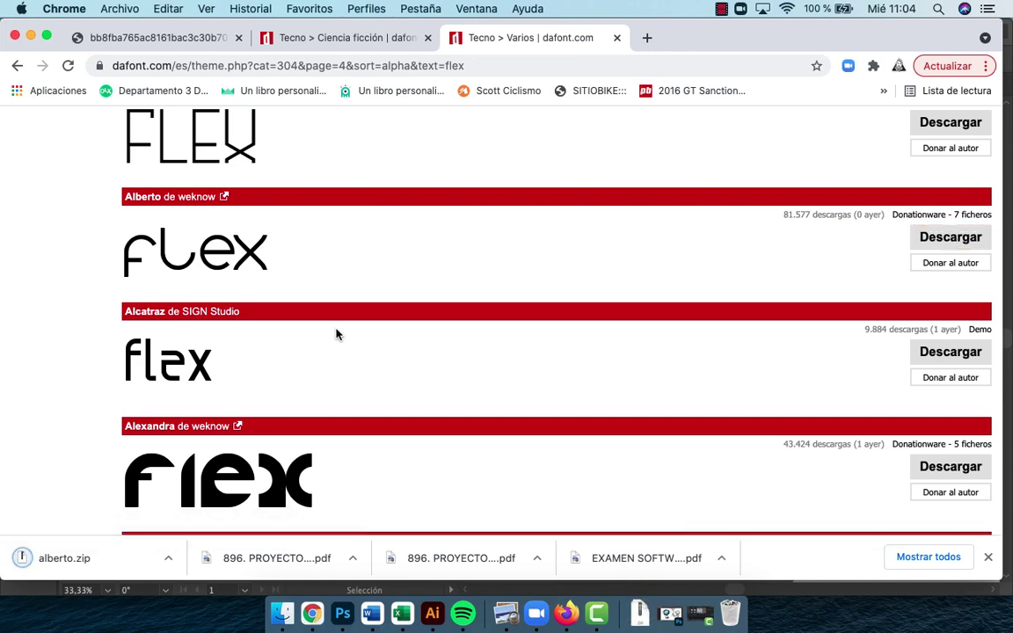
Download the Birdman font from page 7 of the Tecno > Ciencia ficción listing
left_click(343, 38)
scroll(401, 295, "down", 1)
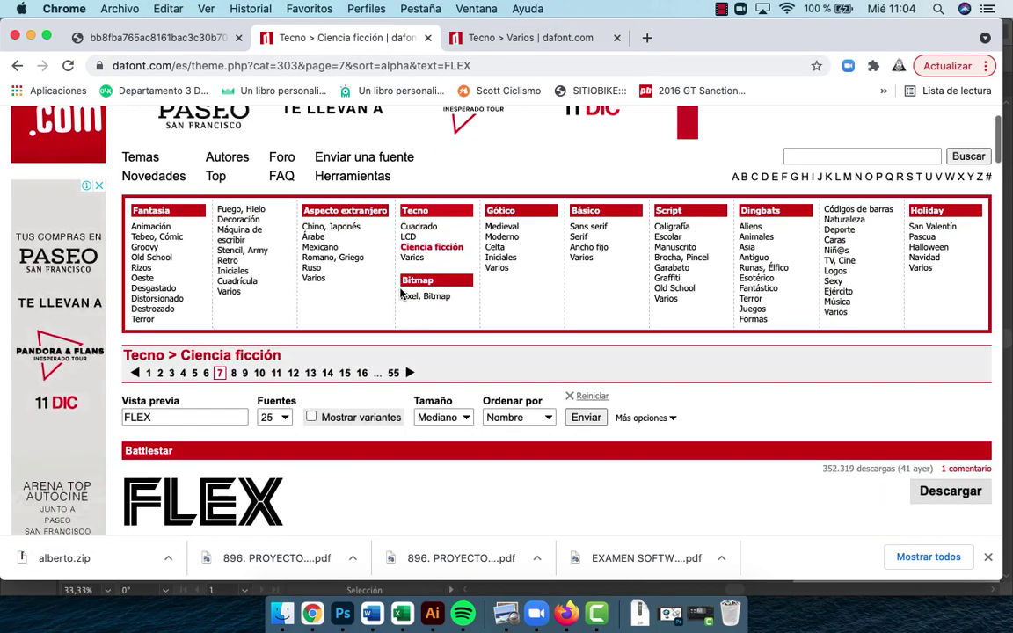
scroll(400, 296, "down", 20)
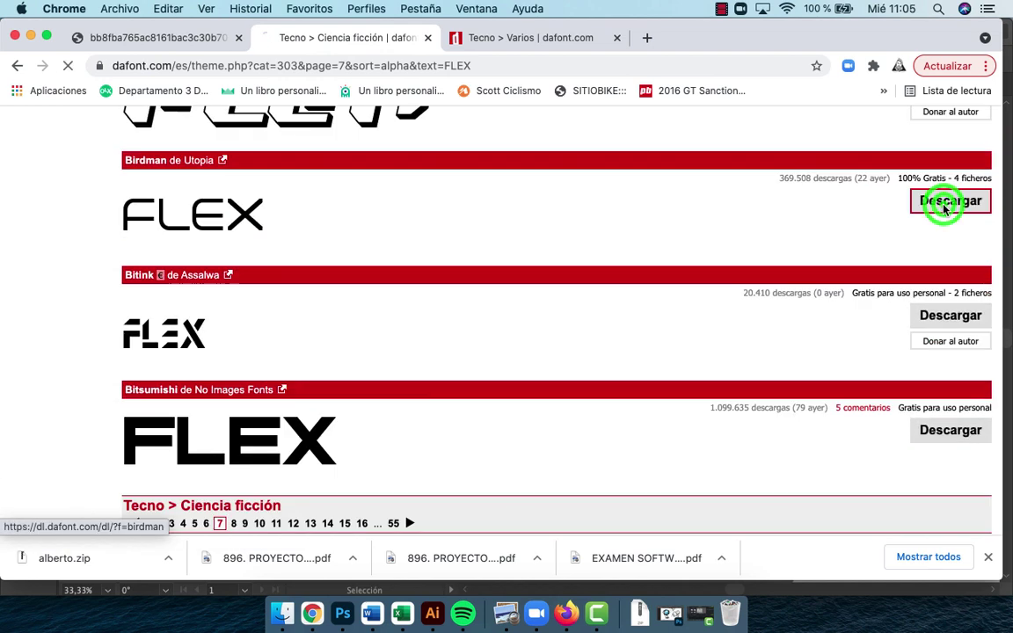
left_click(945, 208)
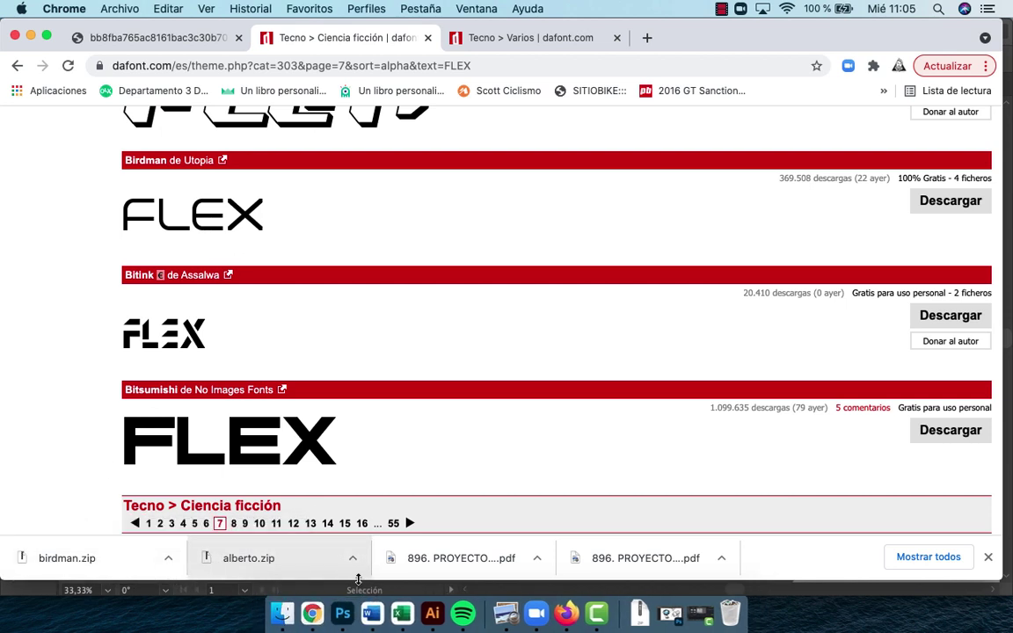
Unpack alberto.zip and open all seven OTF files of the alberto folder in the font viewer
left_click(264, 558)
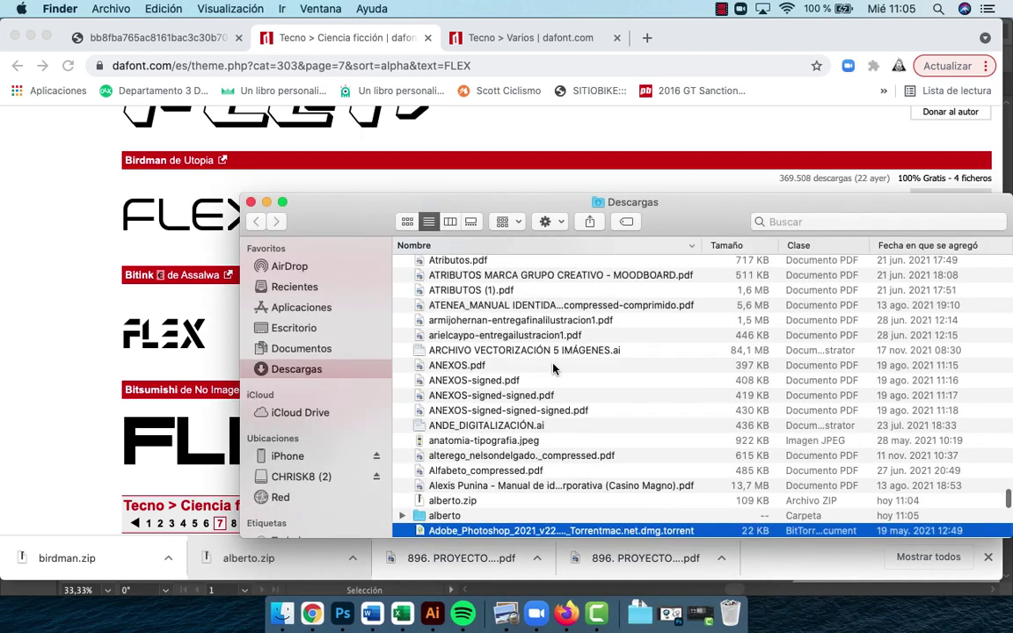
double_click(422, 517)
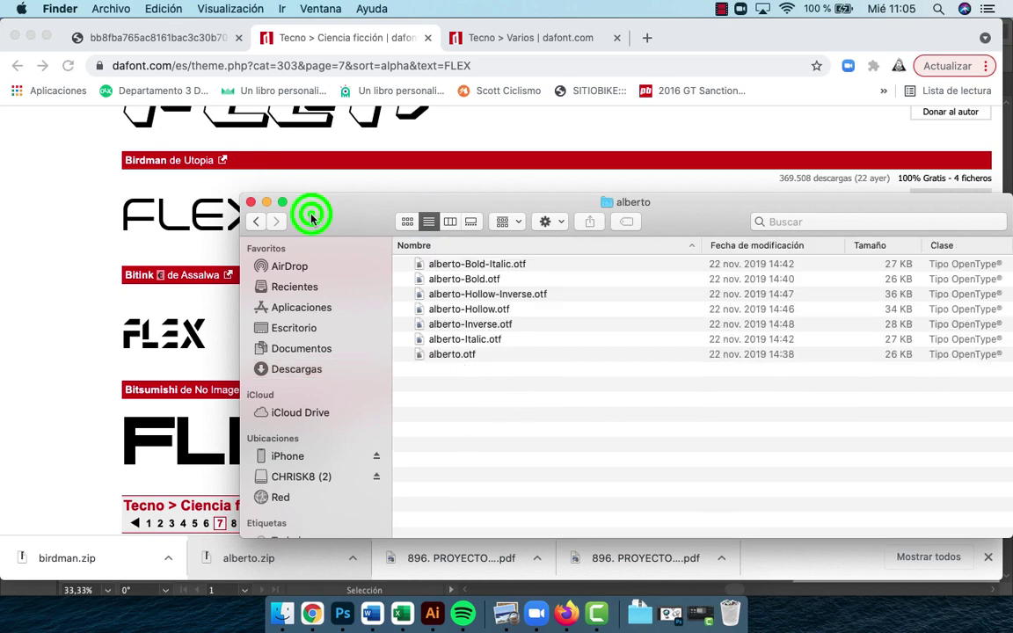
left_click_drag(314, 222, 208, 147)
left_click_drag(427, 331, 325, 192)
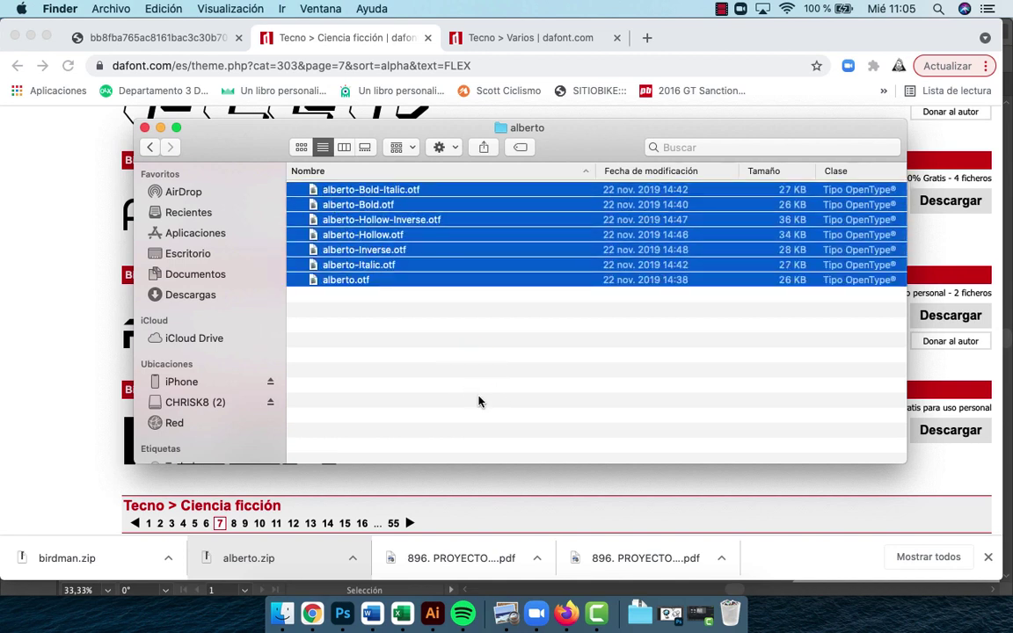
left_click(478, 401)
left_click_drag(479, 357, 340, 197)
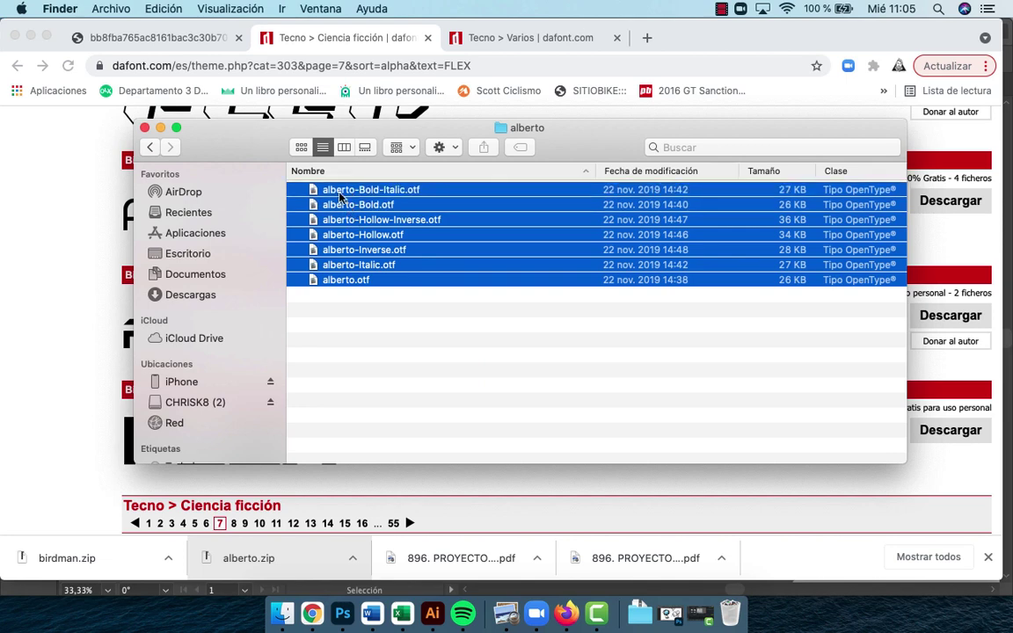
double_click(336, 280)
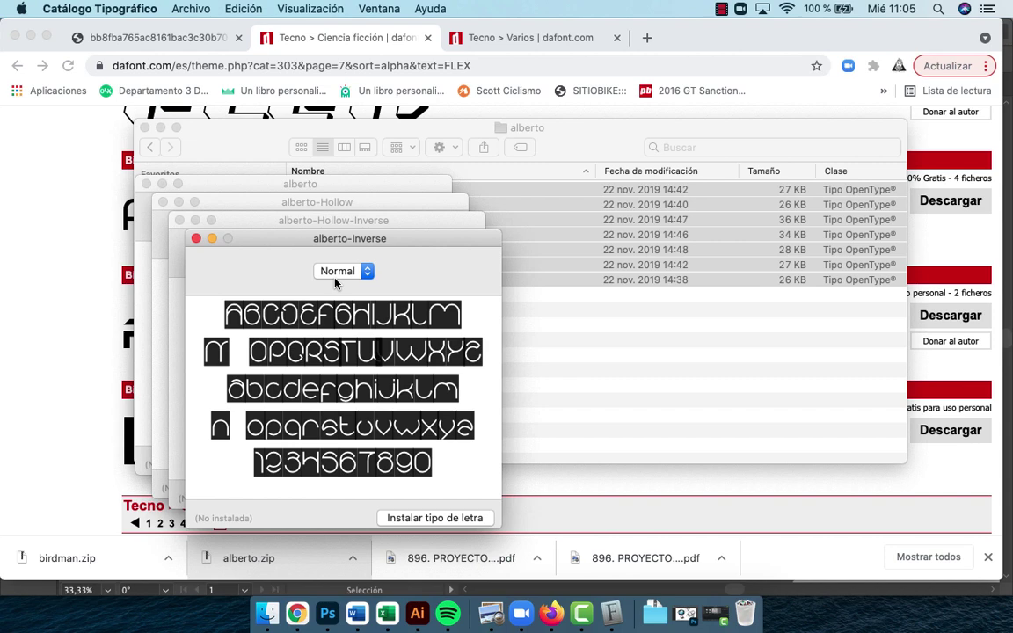
Install the alberto-Inverse font and close the alberto-Hollow-Inverse preview without installing it
left_click(472, 518)
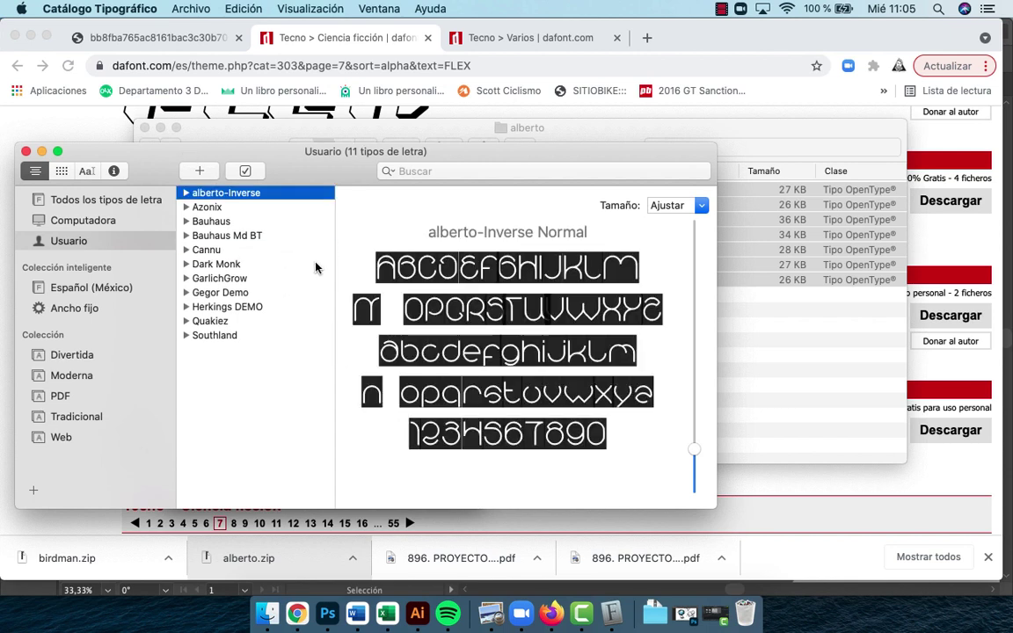
left_click(186, 194)
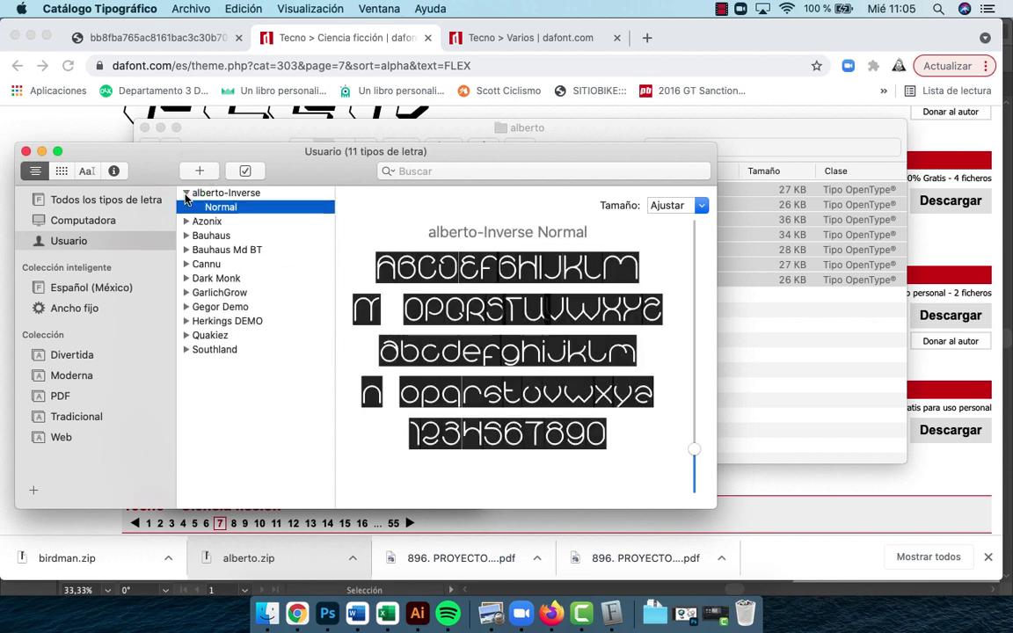
left_click(184, 195)
left_click_drag(272, 172, 636, 63)
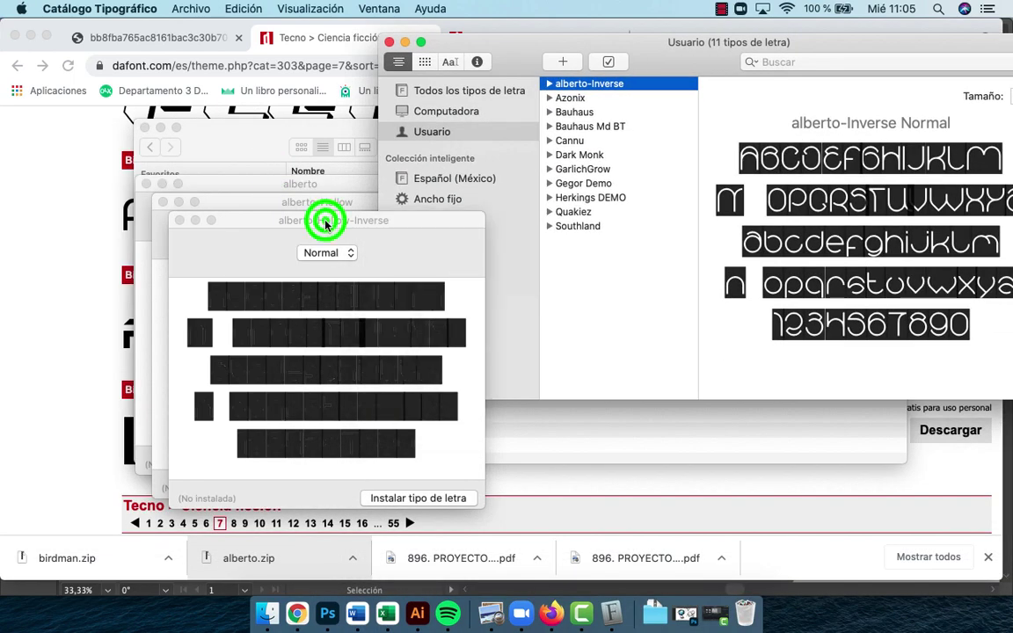
left_click_drag(324, 219, 240, 120)
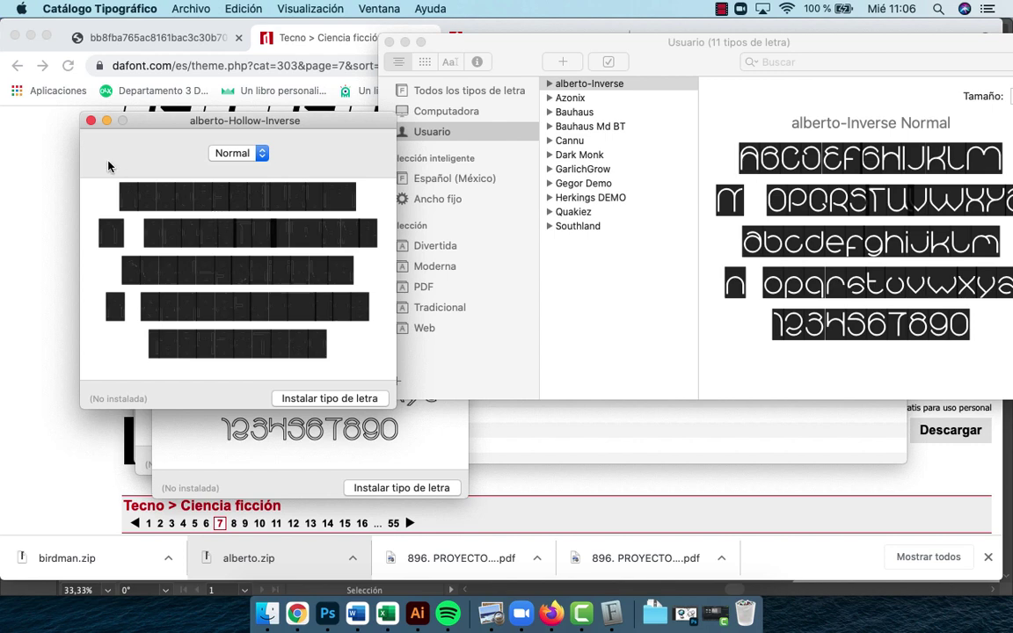
left_click(90, 122)
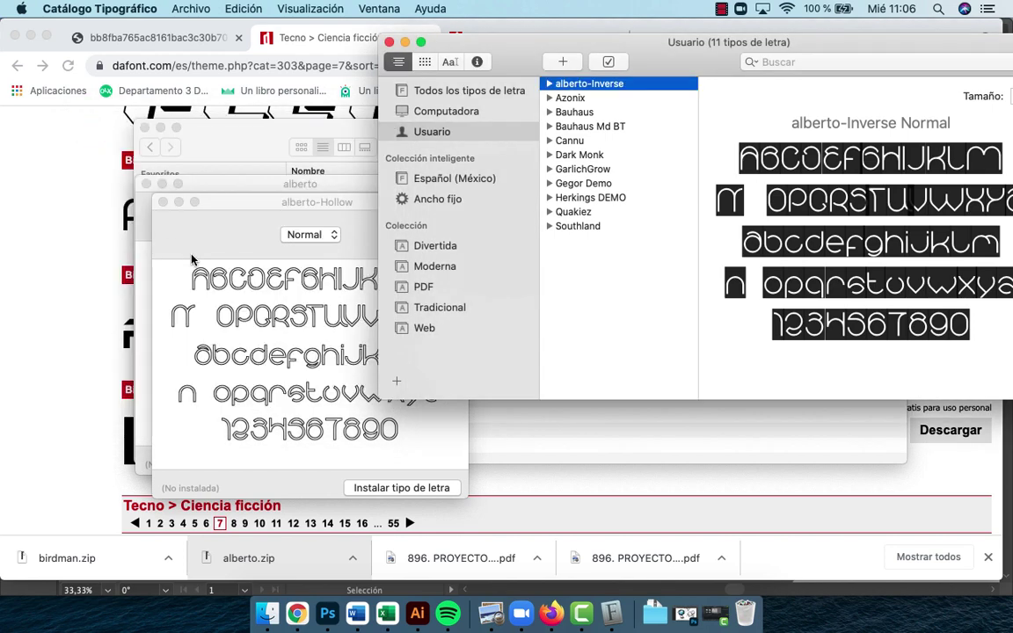
Install the alberto-Hollow and regular alberto fonts and return to the alberto folder in Finder
left_click(223, 202)
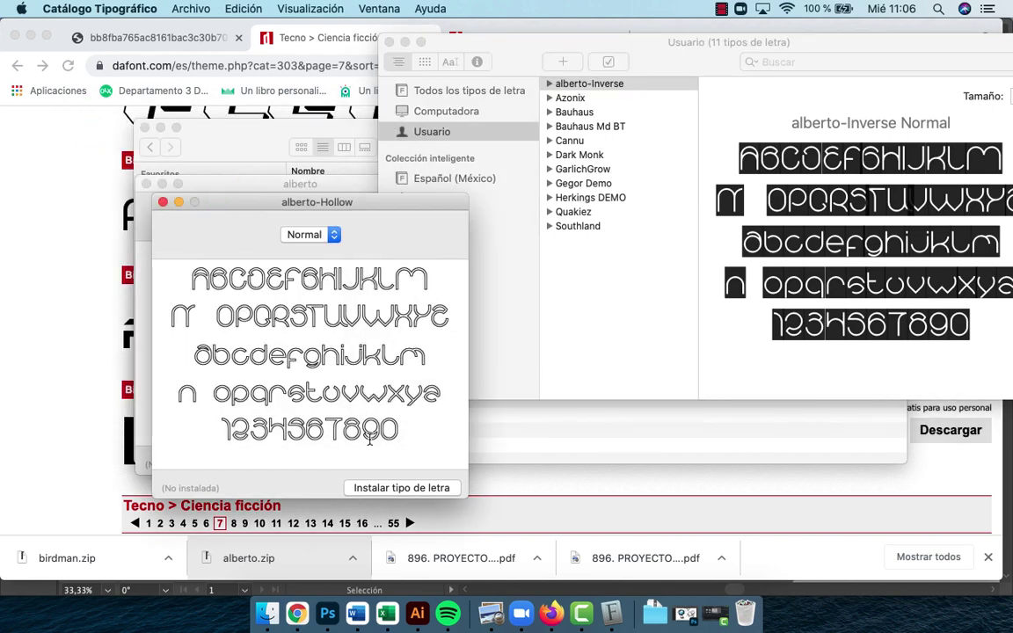
left_click(379, 489)
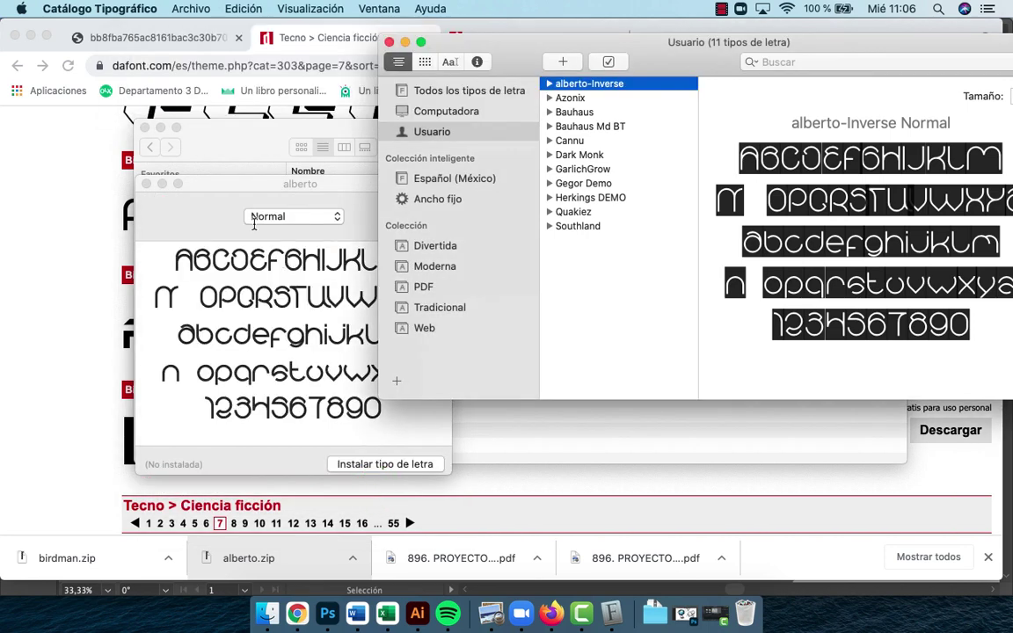
left_click(226, 185)
left_click(378, 466)
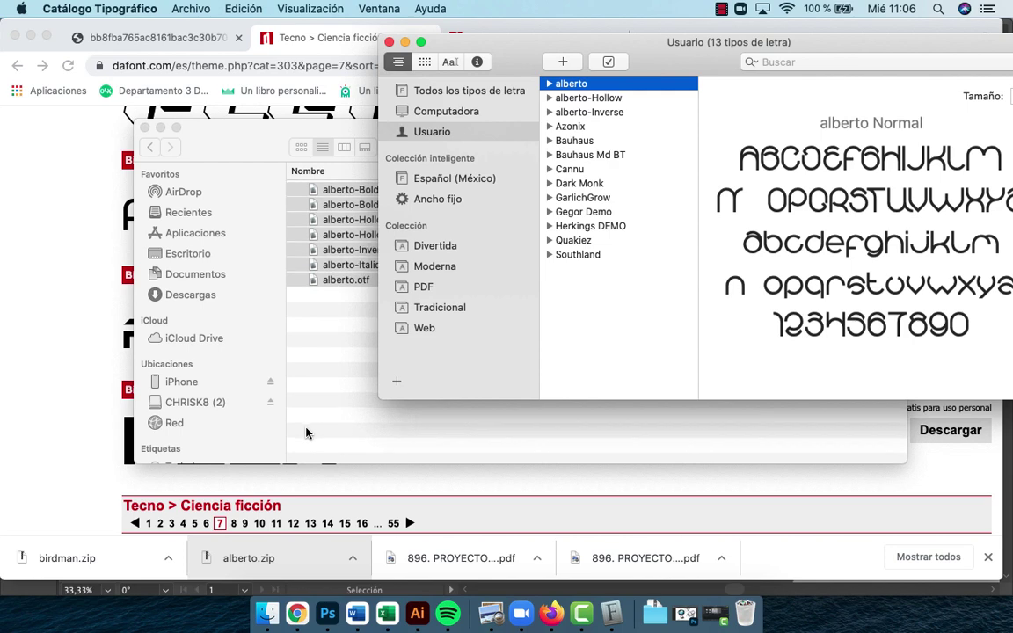
left_click(337, 429)
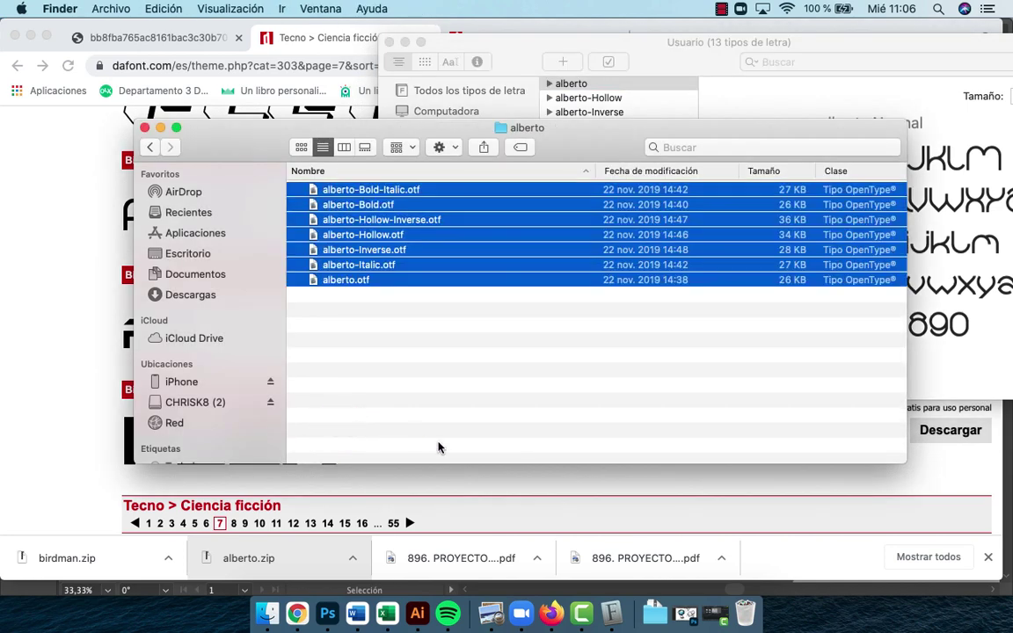
key("Up")
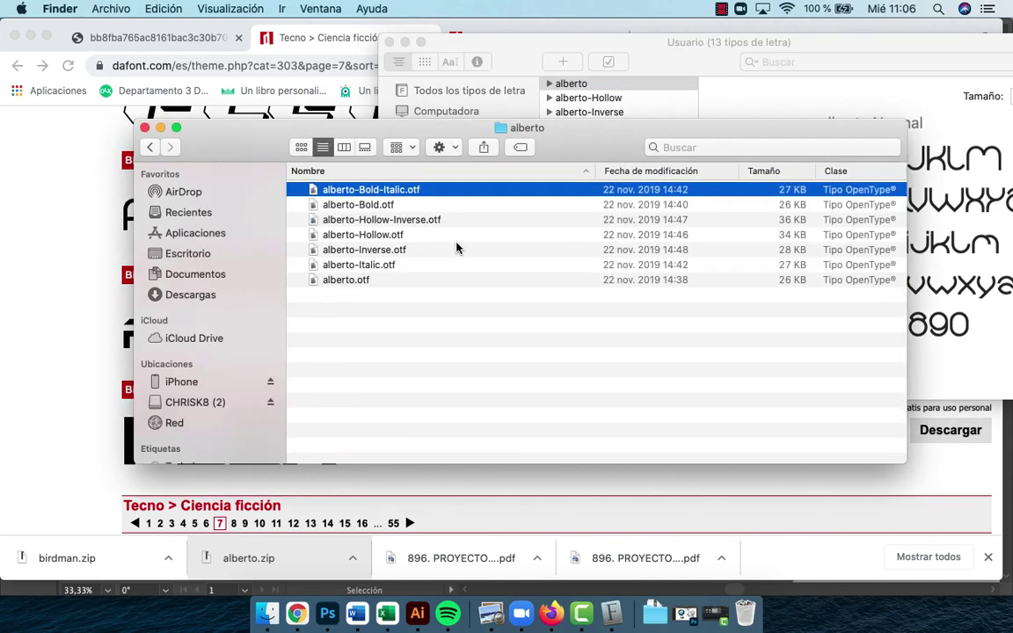
Switch to Illustrator and add the text FLEX in the blank area above the large red-capped bottle
key("ctrl+Up")
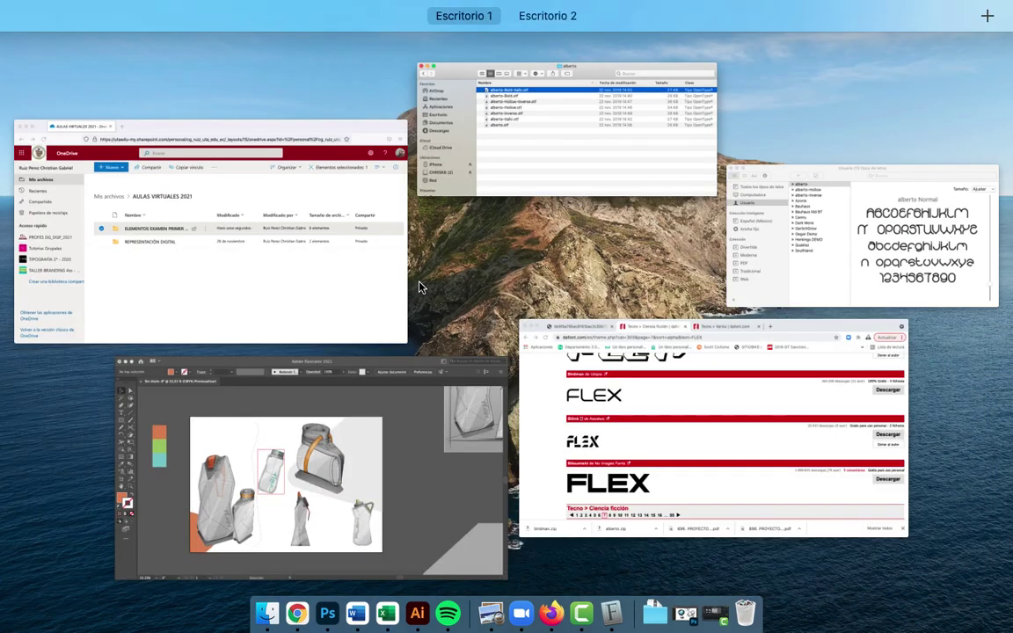
left_click(488, 461)
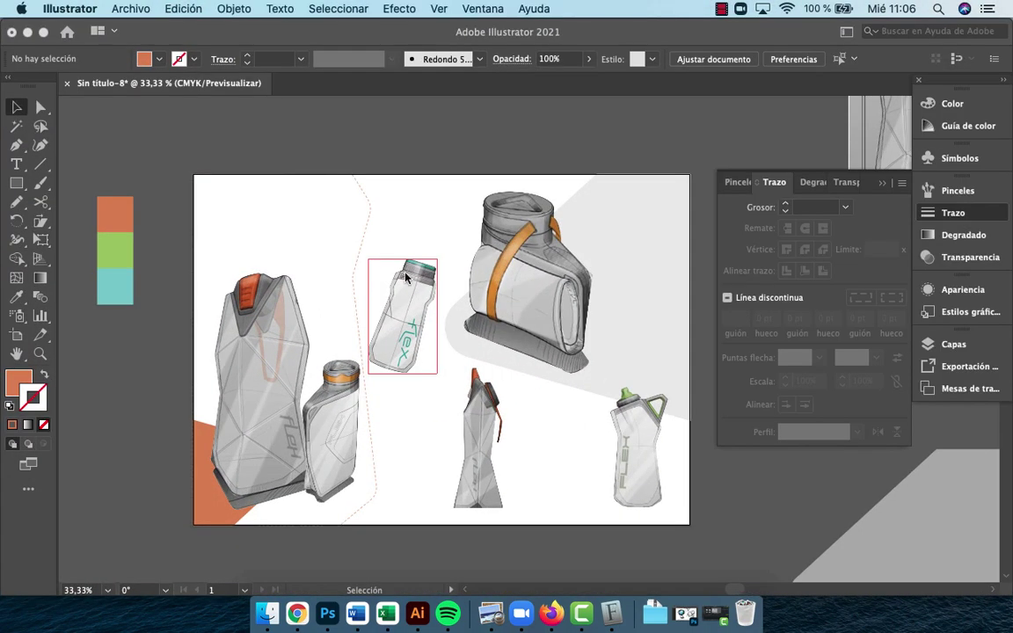
left_click(275, 223)
key("z")
left_click(264, 251)
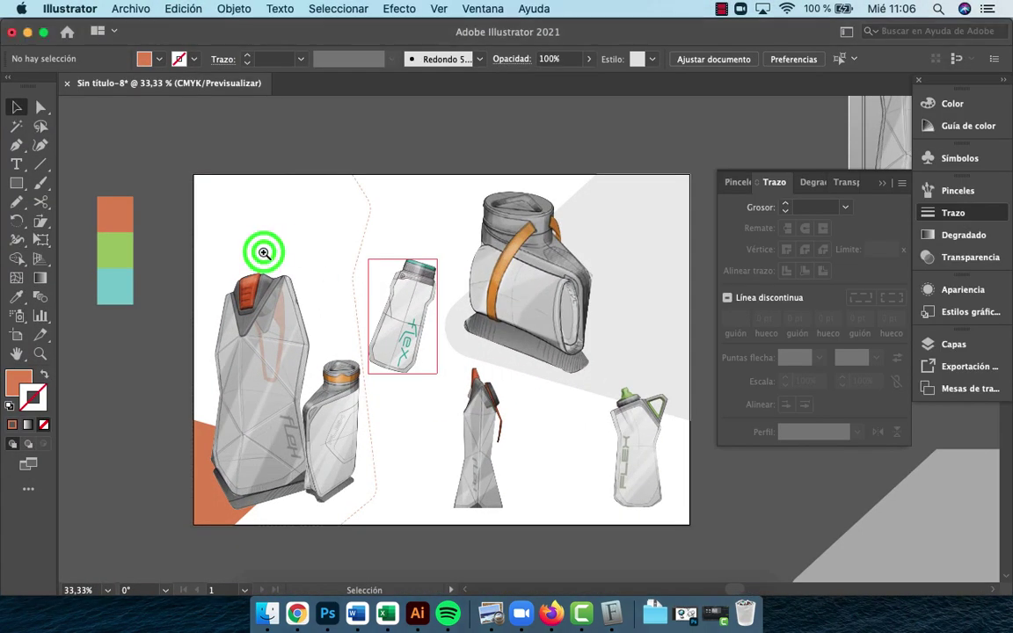
left_click_drag(597, 437, 303, 372)
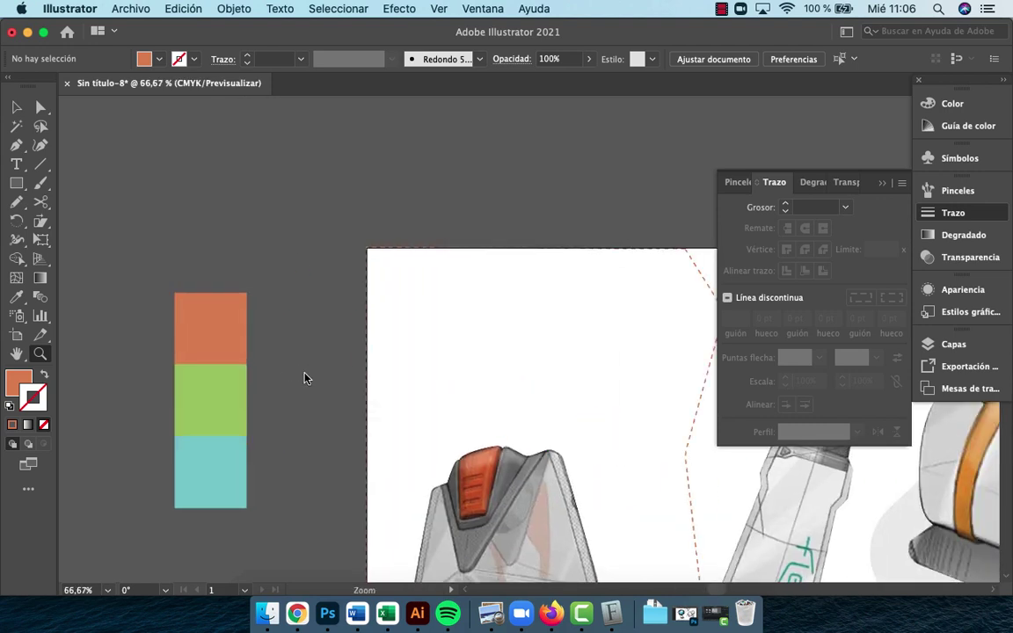
key("t")
left_click(415, 327)
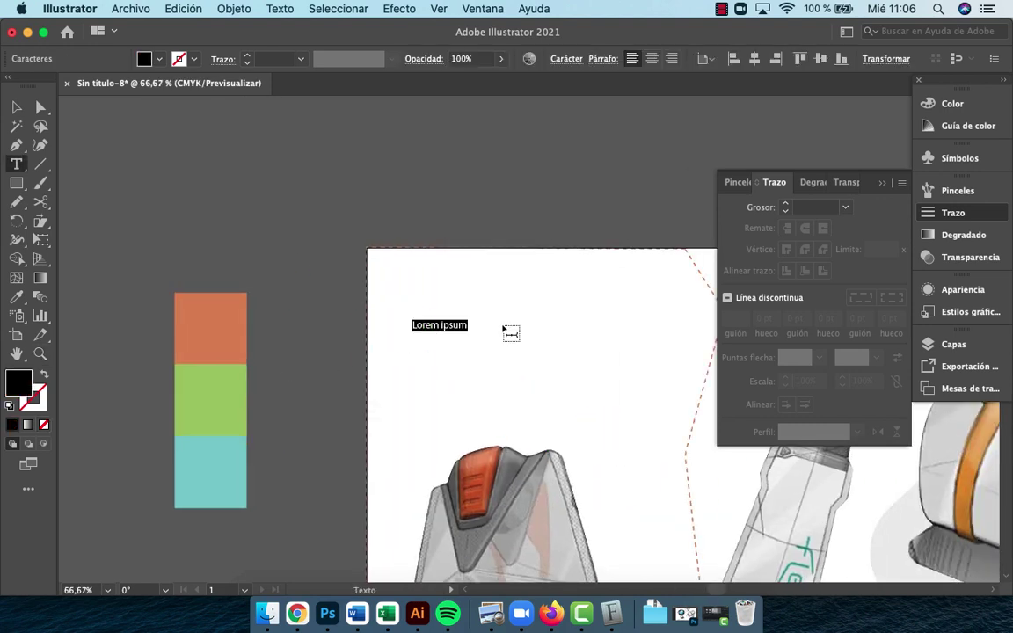
type("FLEX")
key("Escape")
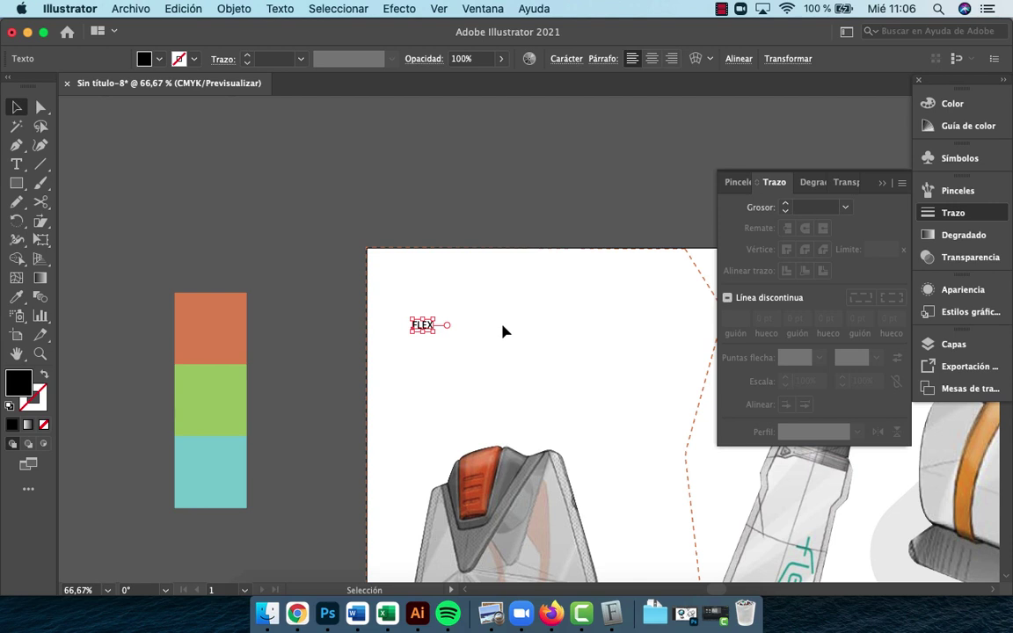
Set the FLEX text in the alberto font, Regular style
key("super+t")
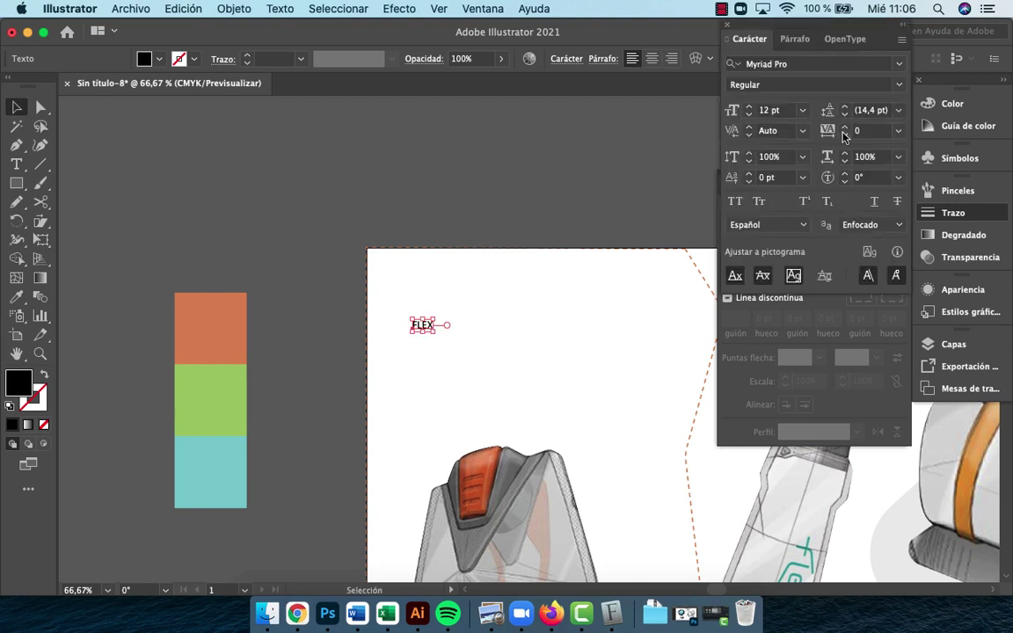
left_click(862, 63)
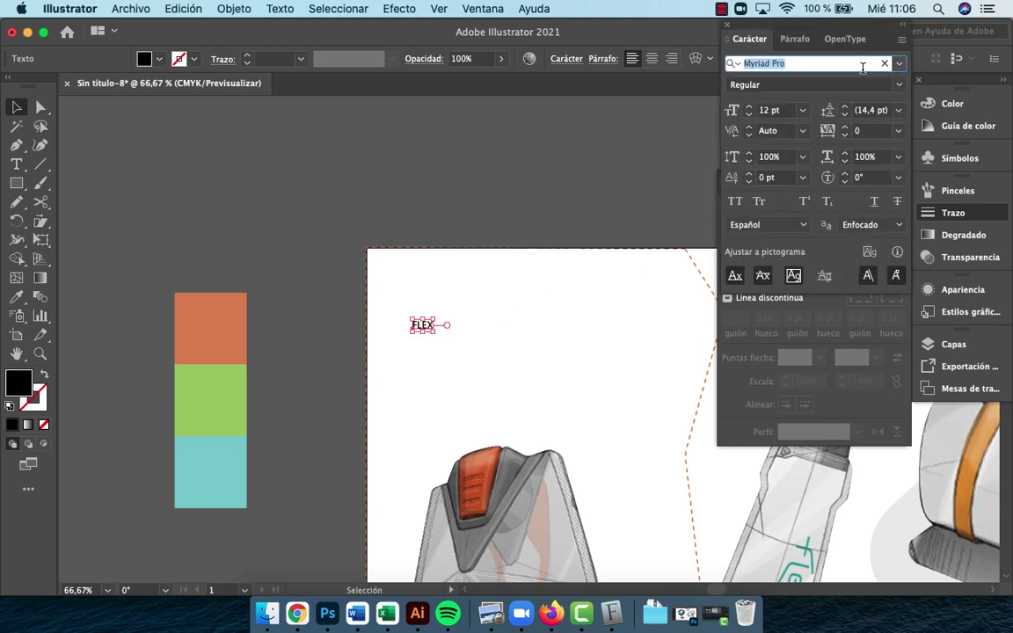
type("al")
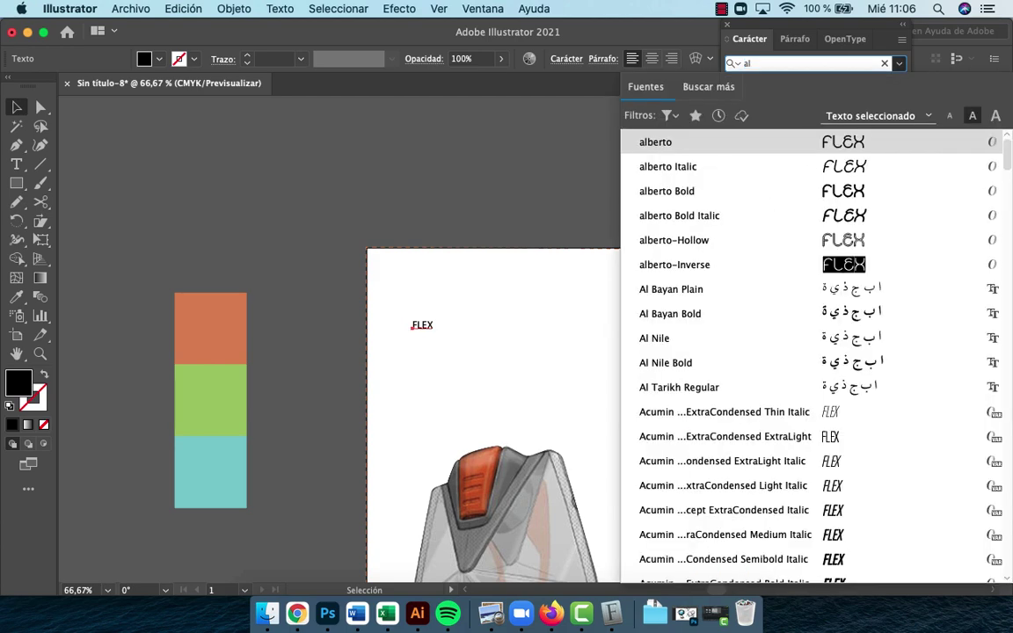
left_click(816, 144)
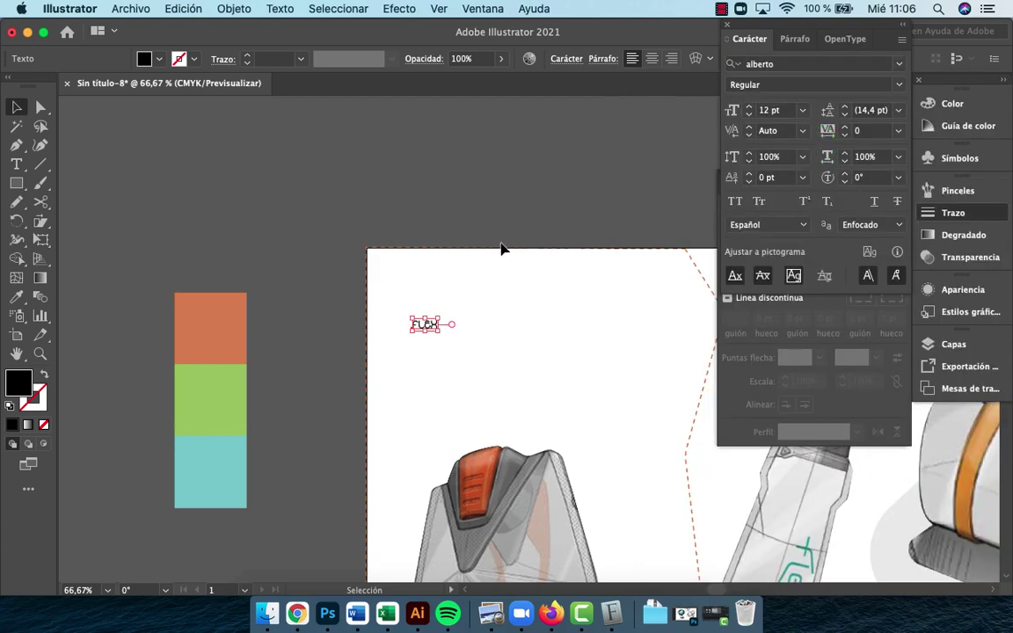
Enlarge the title to about 135 pt above the large bottle and retype it in lowercase as flex
left_click_drag(440, 337, 569, 452)
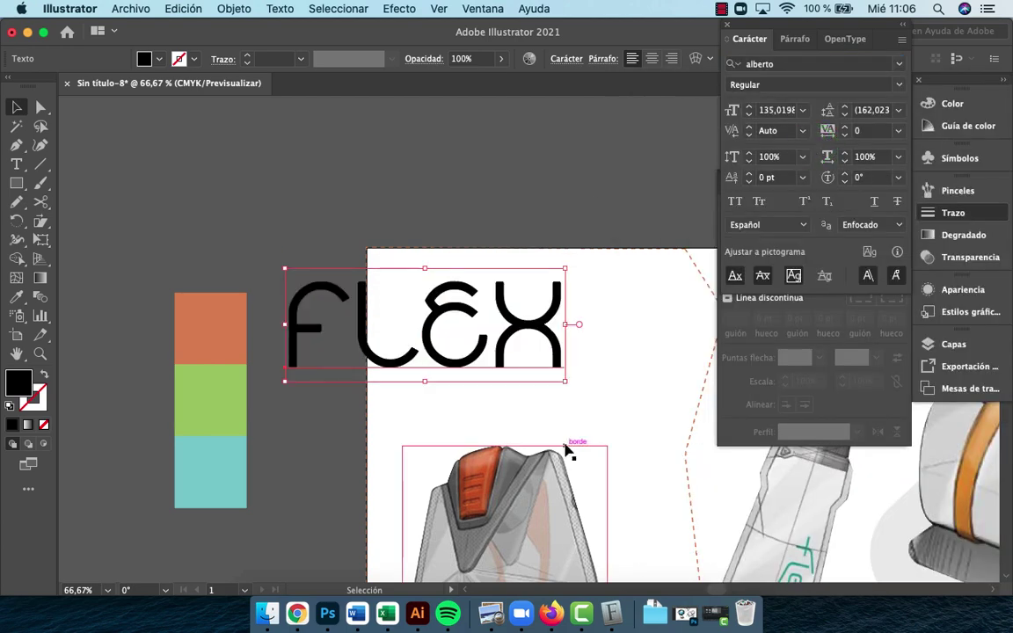
left_click_drag(463, 357, 570, 367)
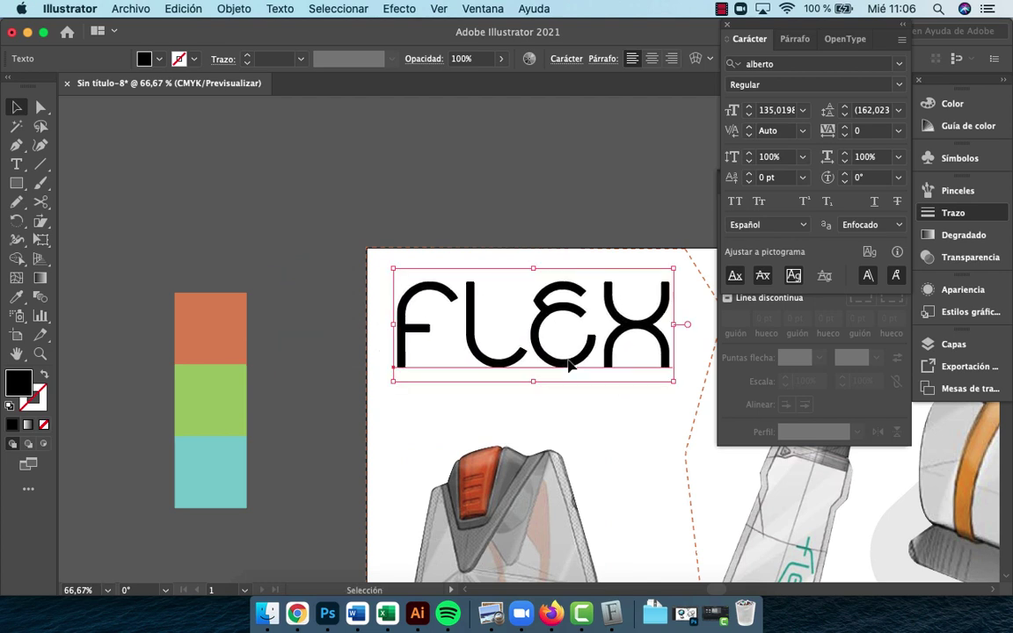
double_click(570, 367)
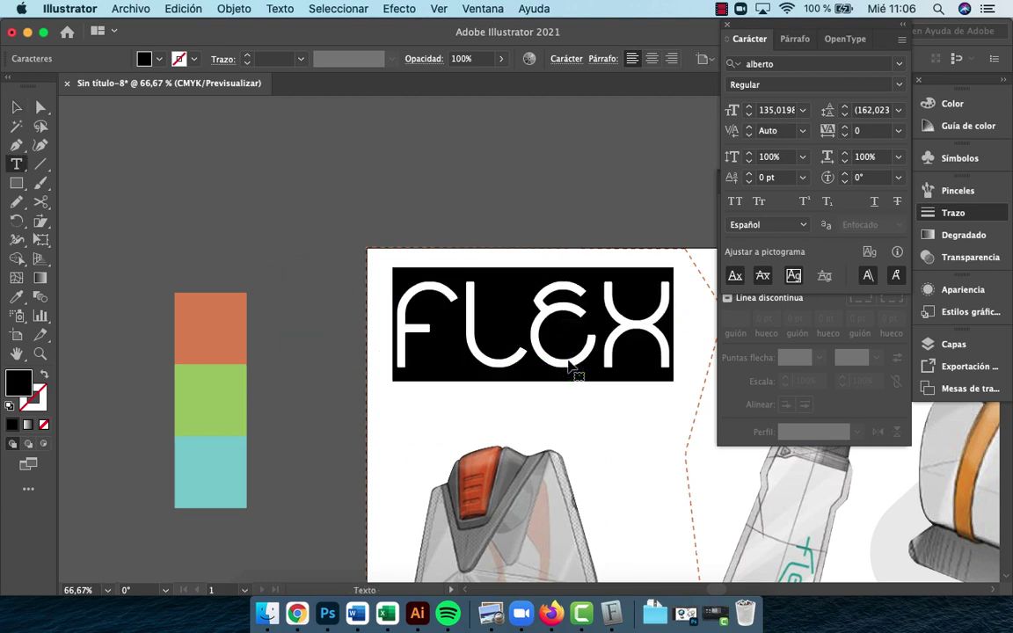
type("FL")
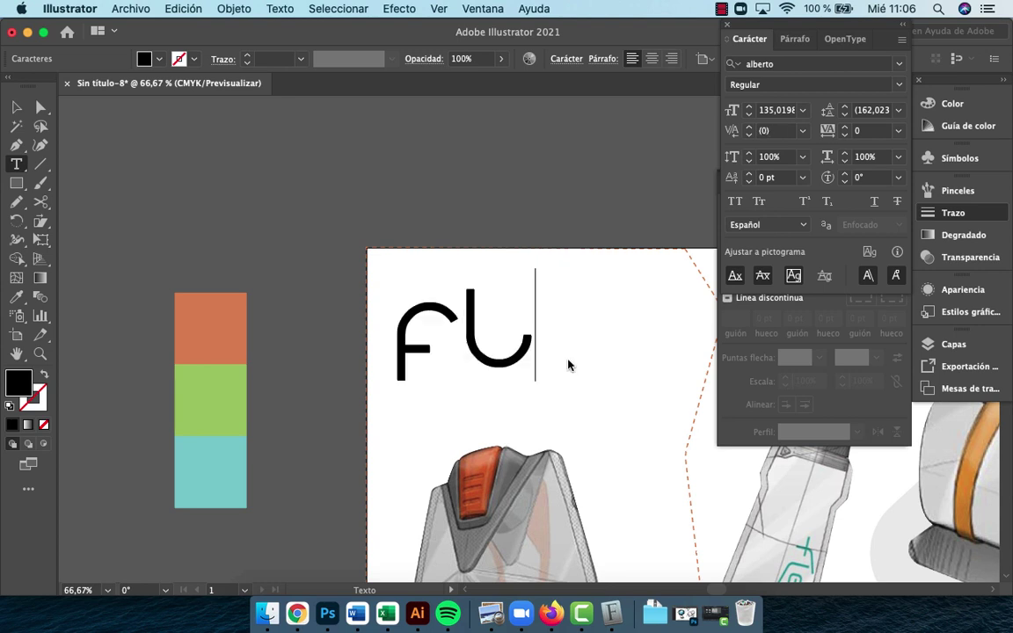
type("EX")
key("Escape")
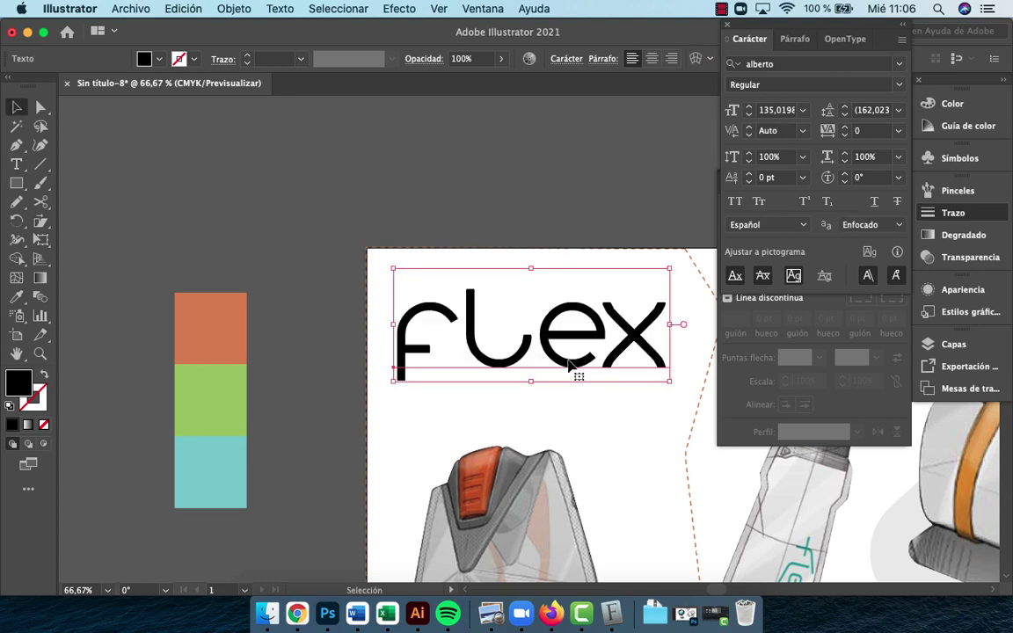
Tighten the tracking of the flex title to -60 and deselect it
key("alt+Left")
key("alt+Left")
key("alt+Left")
key("alt+Left")
key("alt+Left")
key("alt+Left")
key("alt+Left")
key("alt+Left")
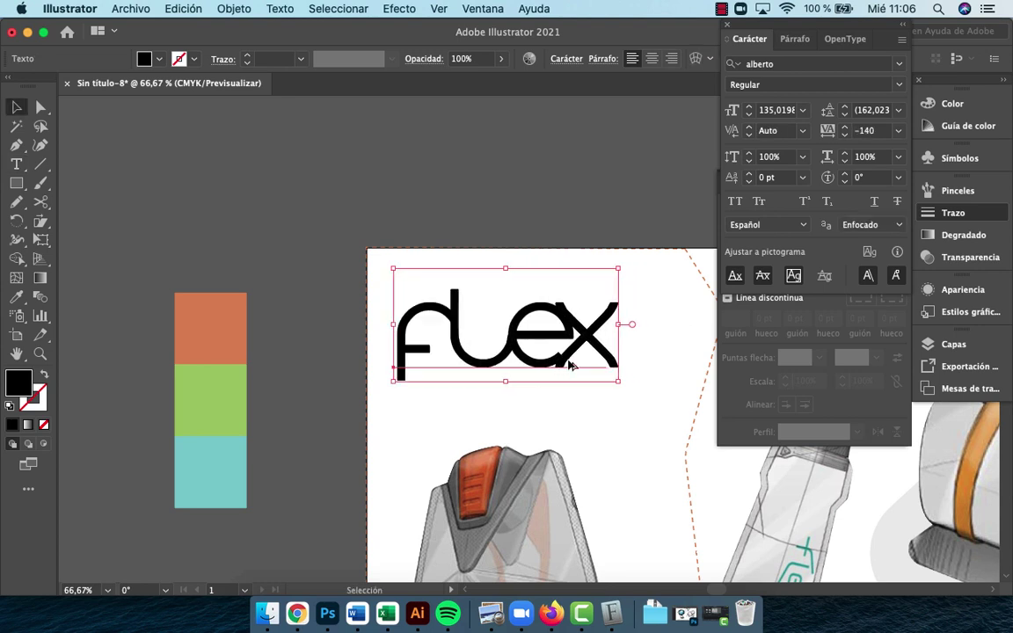
key("alt+Right")
key("alt+Right")
key("alt+Right")
key("alt+Right")
key("alt+Right")
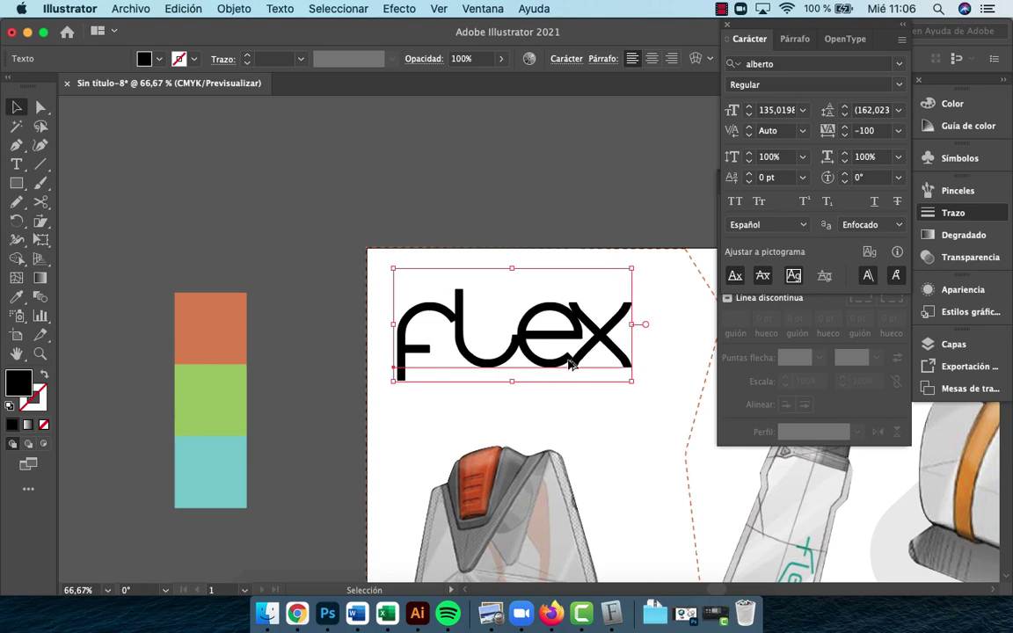
left_click(538, 192)
left_click_drag(593, 391, 508, 283)
Switch to the DaFont browser window, unpack the downloaded birdman.zip and open the birdman folder
key("ctrl+Up")
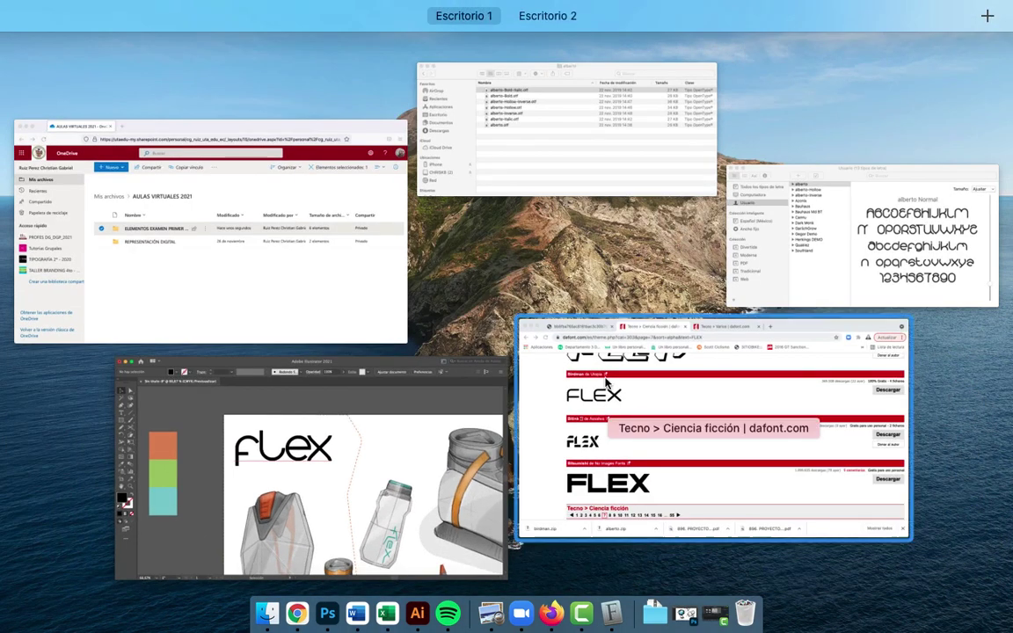
left_click(626, 439)
left_click(87, 558)
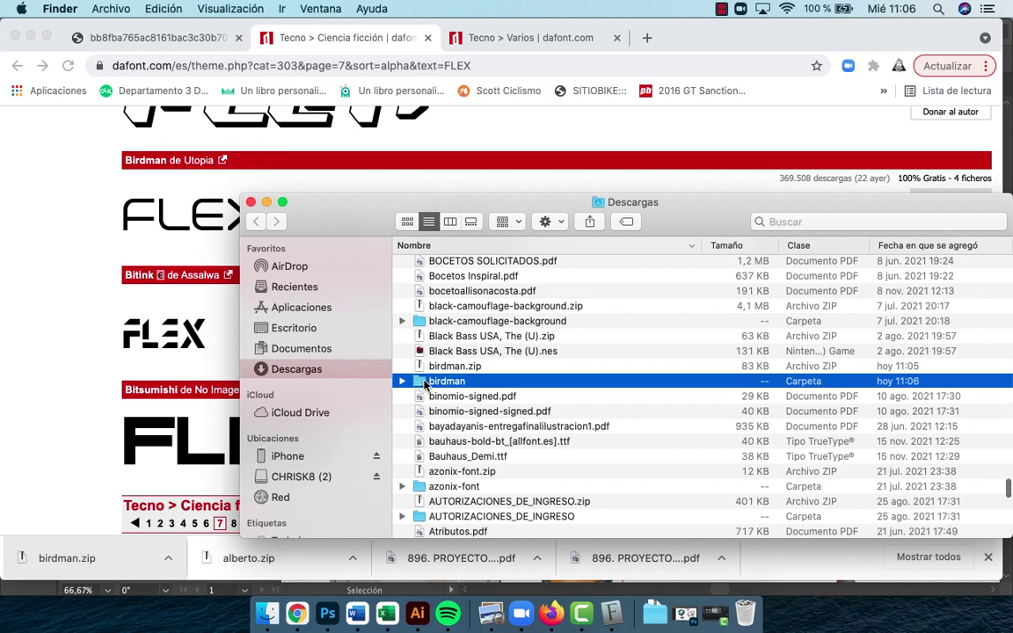
double_click(423, 387)
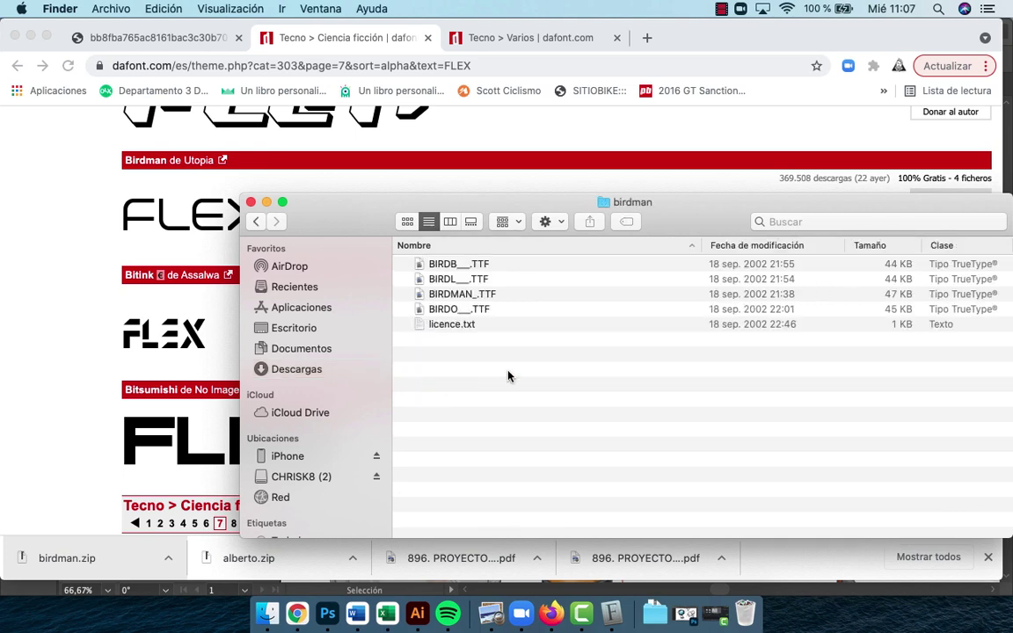
Install all four TTF files of the birdman folder and check the Birdman family's styles in the font catalog
left_click(474, 309)
left_click(429, 265, "shift")
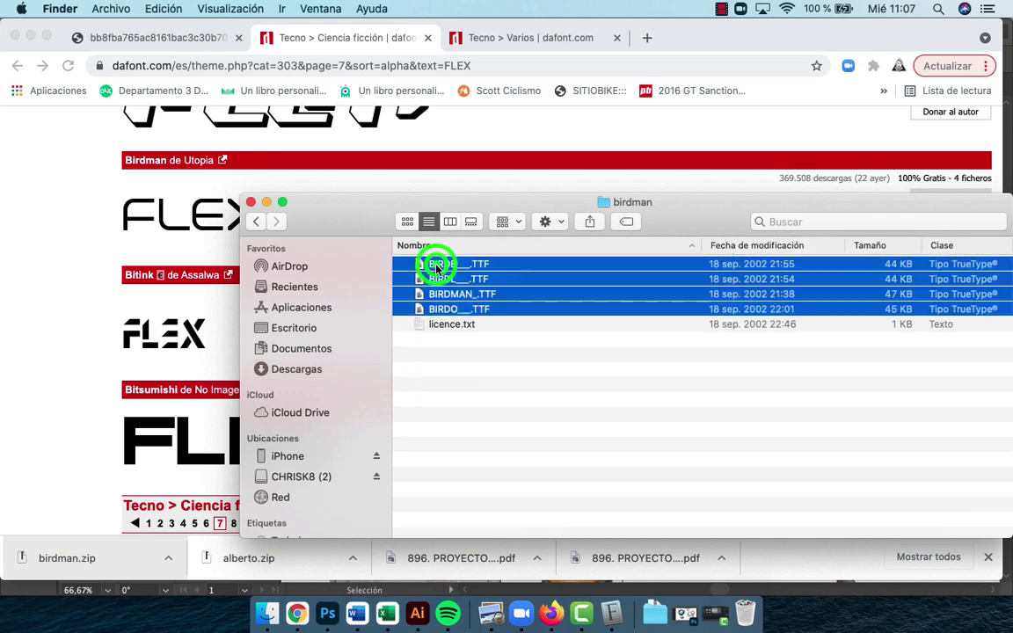
double_click(425, 265)
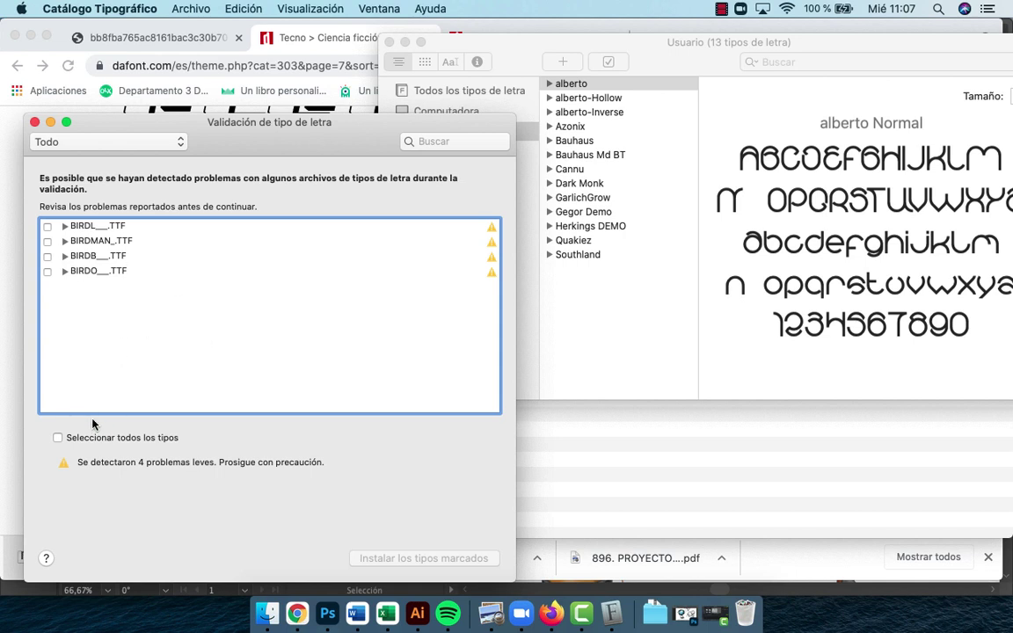
left_click(57, 438)
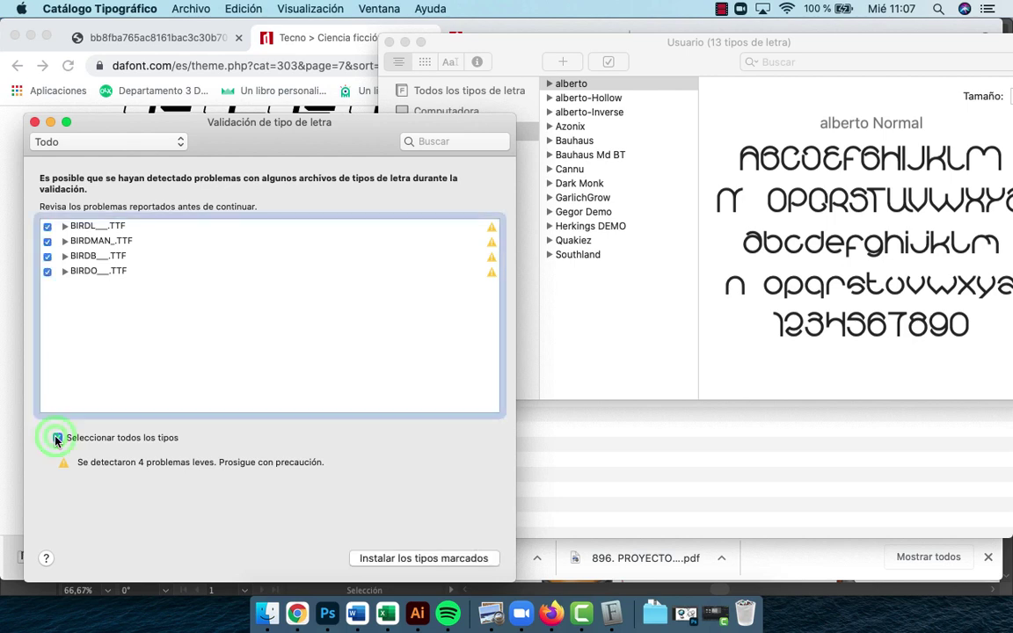
left_click(394, 557)
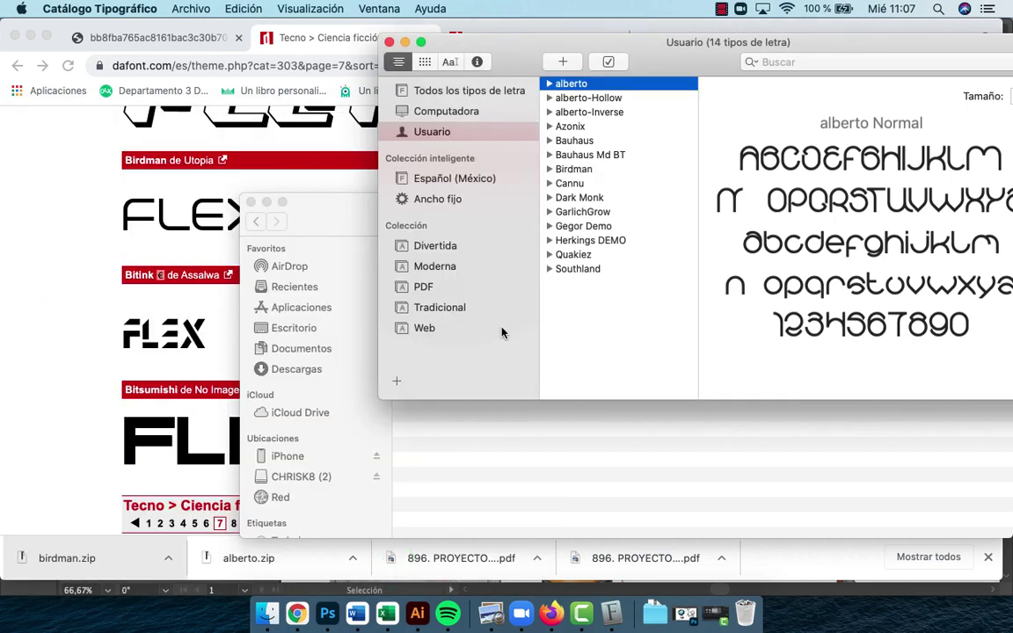
left_click(550, 169)
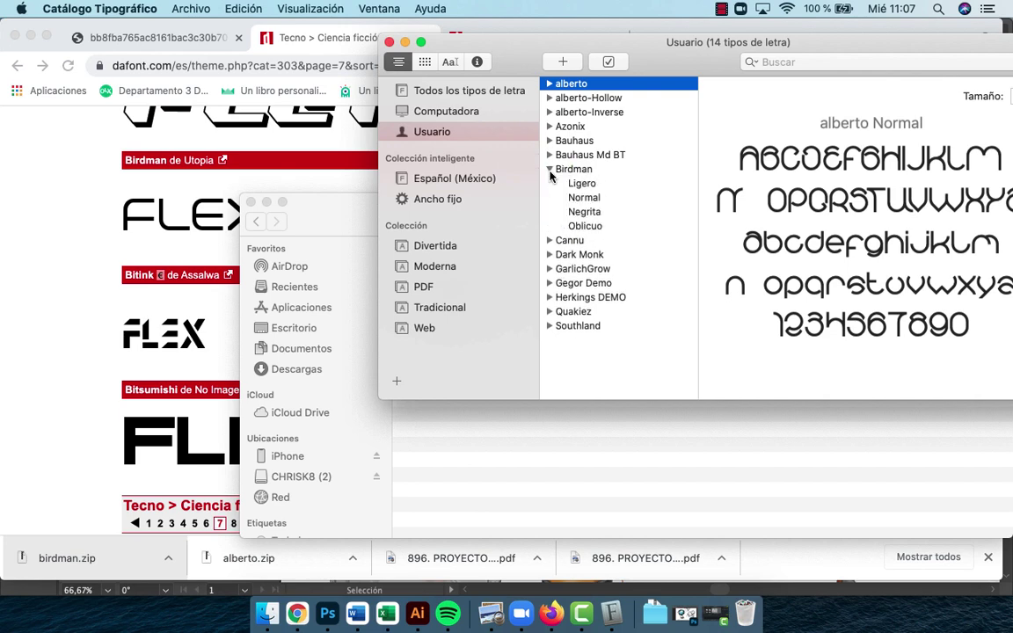
left_click(550, 170)
left_click(520, 452)
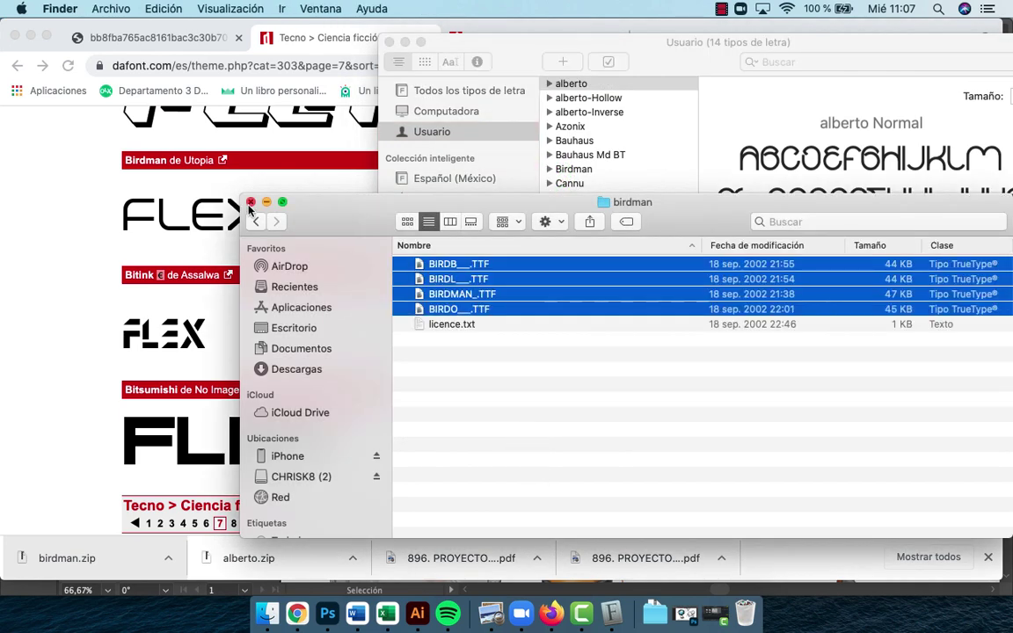
Switch to Illustrator and scale the flex title down to about 92 pt above the large bottle
left_click(417, 612)
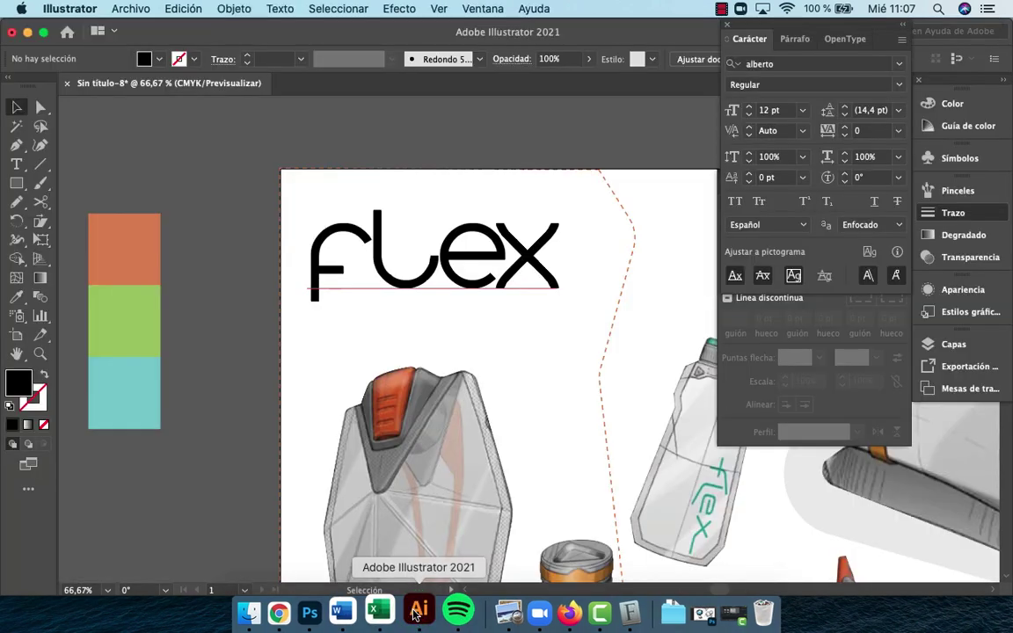
key("z")
left_click(423, 271, "alt")
left_click_drag(423, 271, 234, 225)
left_click(463, 328)
left_click_drag(461, 328, 244, 346)
key("v")
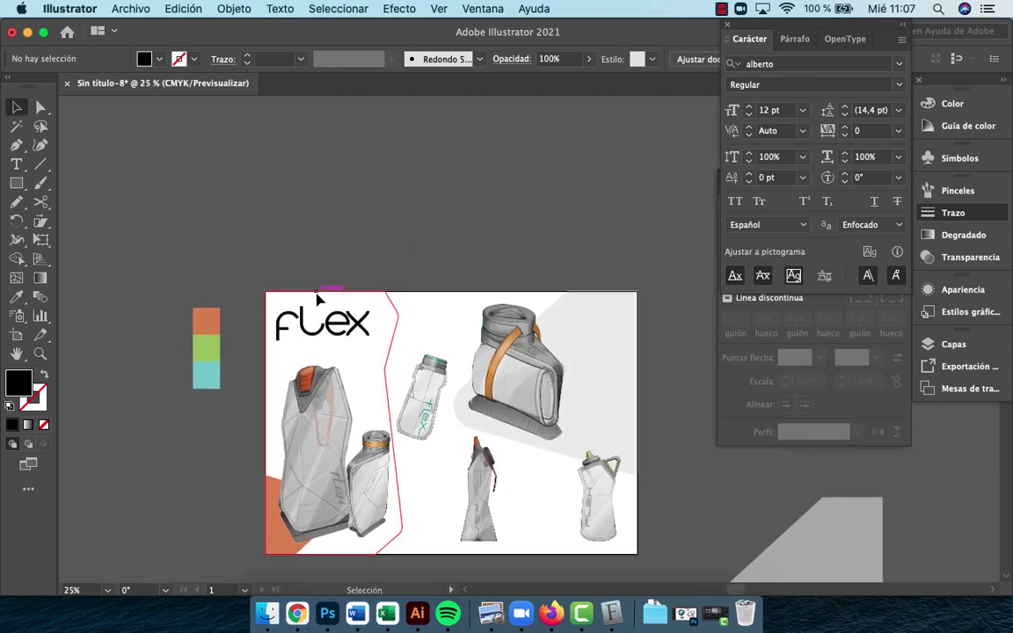
left_click(328, 329)
left_click_drag(330, 333, 359, 320)
Duplicate the flex title directly below the original, just above the red-capped bottle
key("z")
left_click(366, 330)
left_click(510, 375)
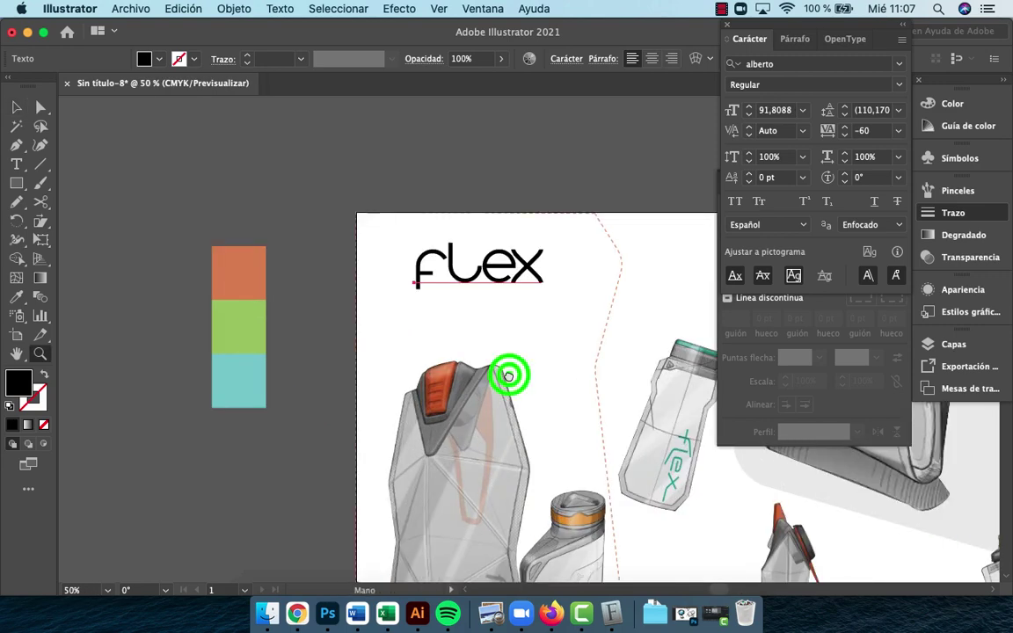
left_click_drag(511, 375, 358, 337)
key("v")
left_click(340, 248)
left_click_drag(340, 249, 339, 301)
Change the font of the lower flex copy to Birdman Regular
double_click(344, 288)
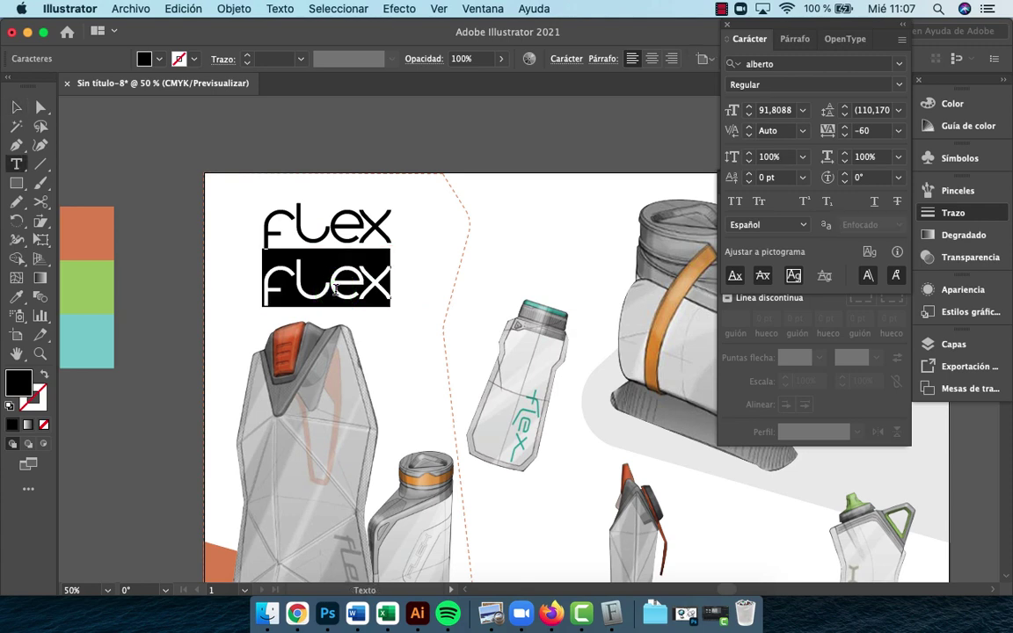
key("Escape")
left_click(772, 64)
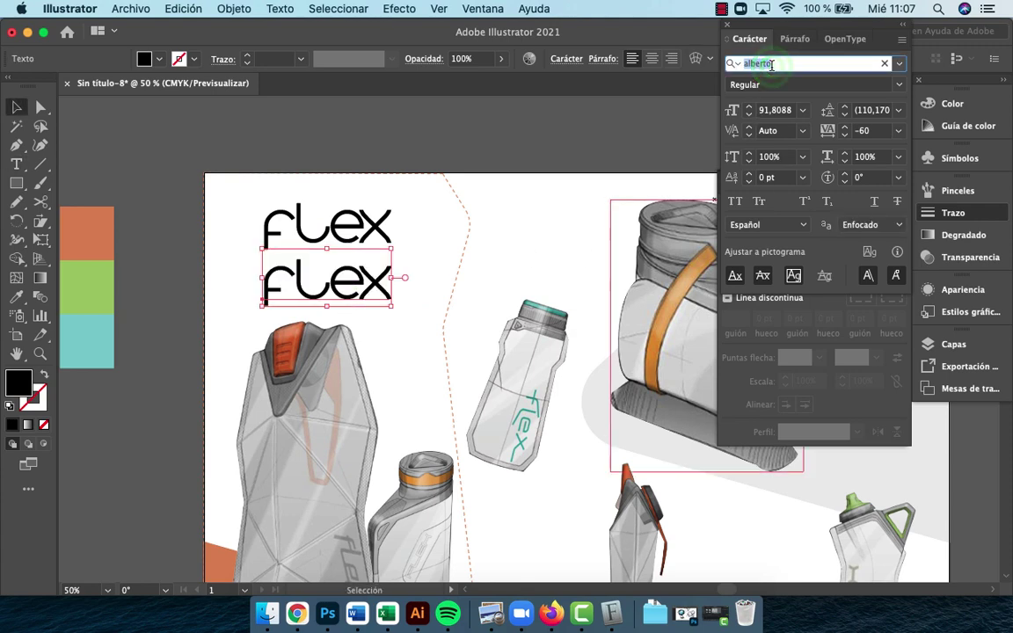
type("bir")
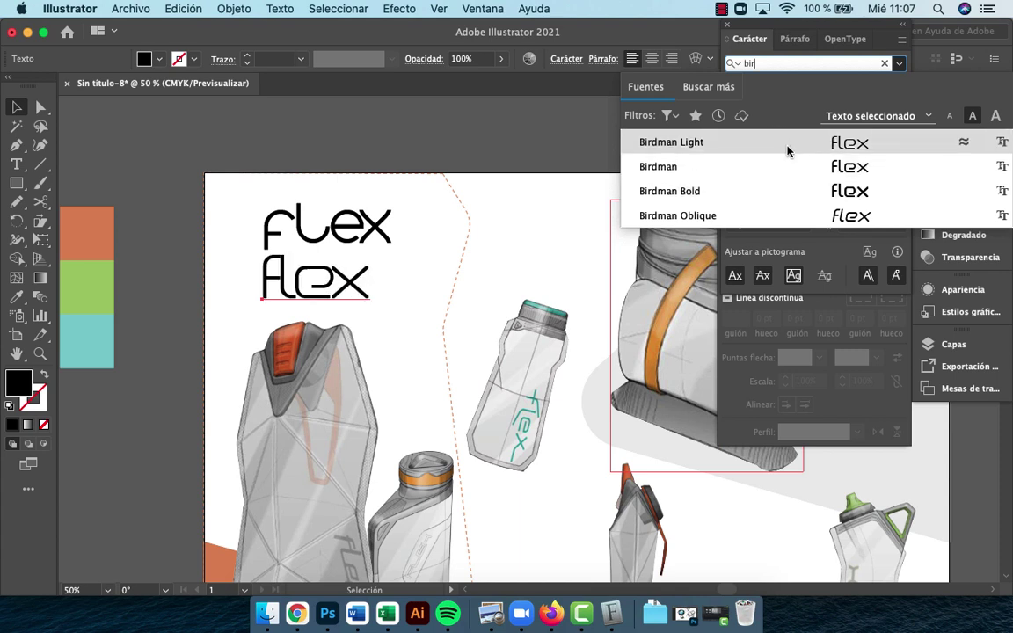
left_click(787, 166)
left_click(481, 141)
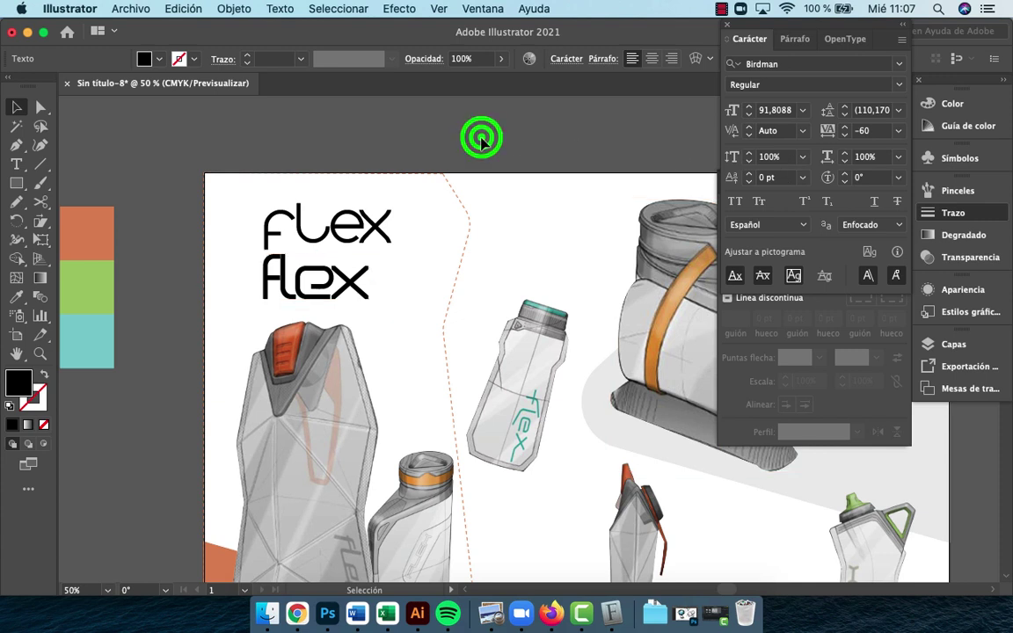
Replace the first letter of the lower title with a capital F and select its remaining three letters
double_click(281, 284)
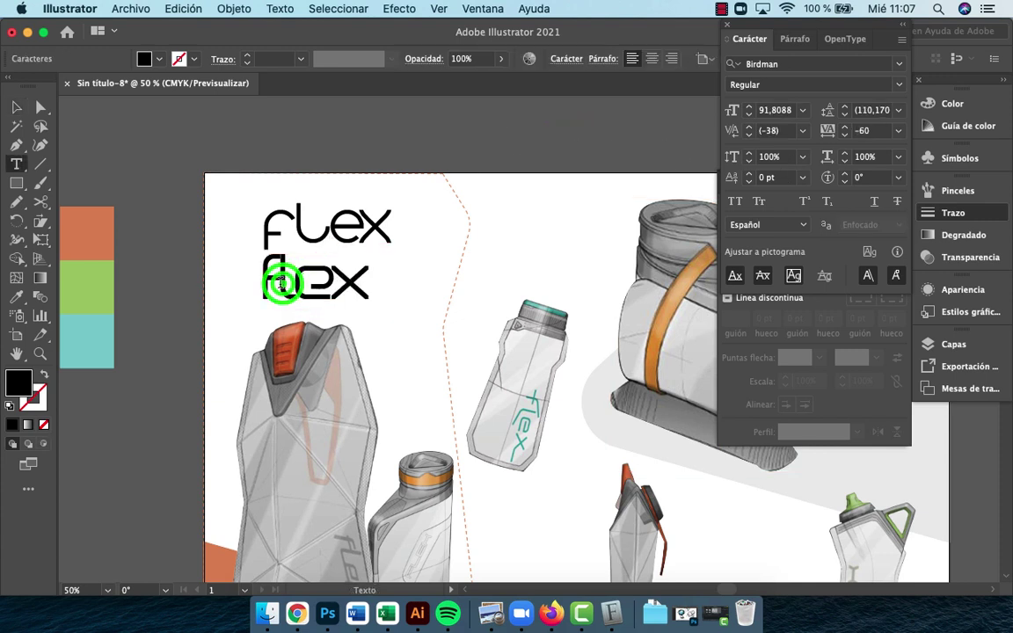
left_click_drag(281, 283, 250, 291)
type("F")
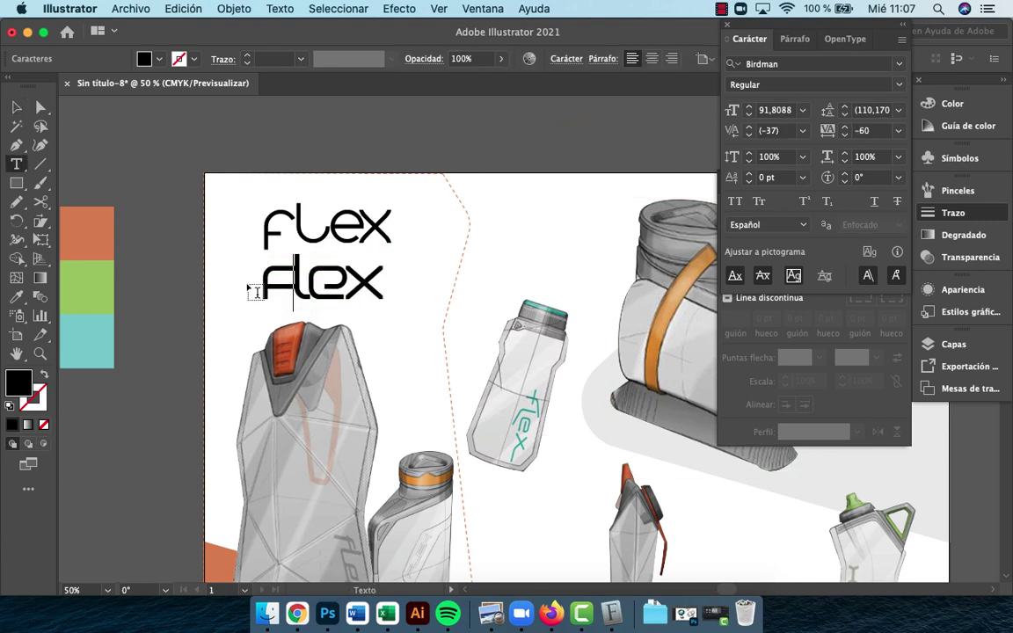
key("shift+Right")
key("shift+Right")
key("shift+Right")
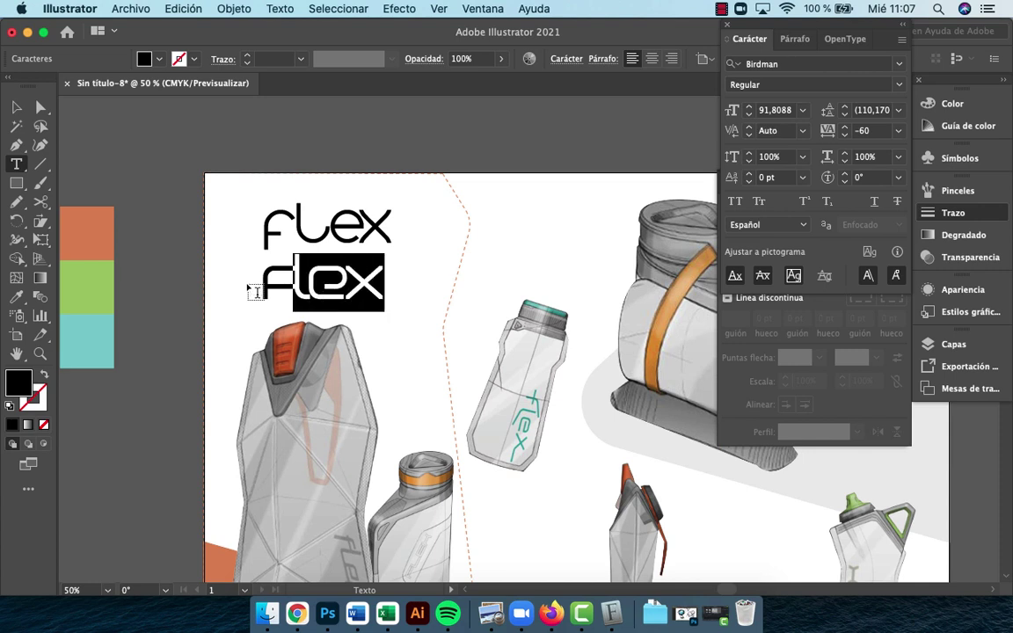
Replace the last three letters of the lower Flex title with capital "LEX"
type("LE")
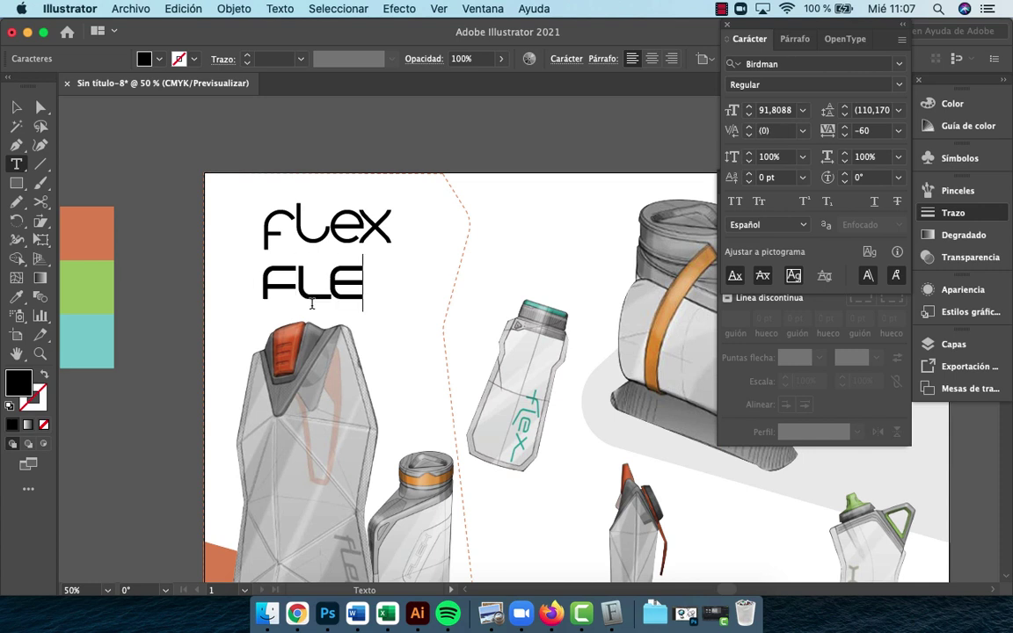
type("X")
key("Escape")
left_click(356, 136)
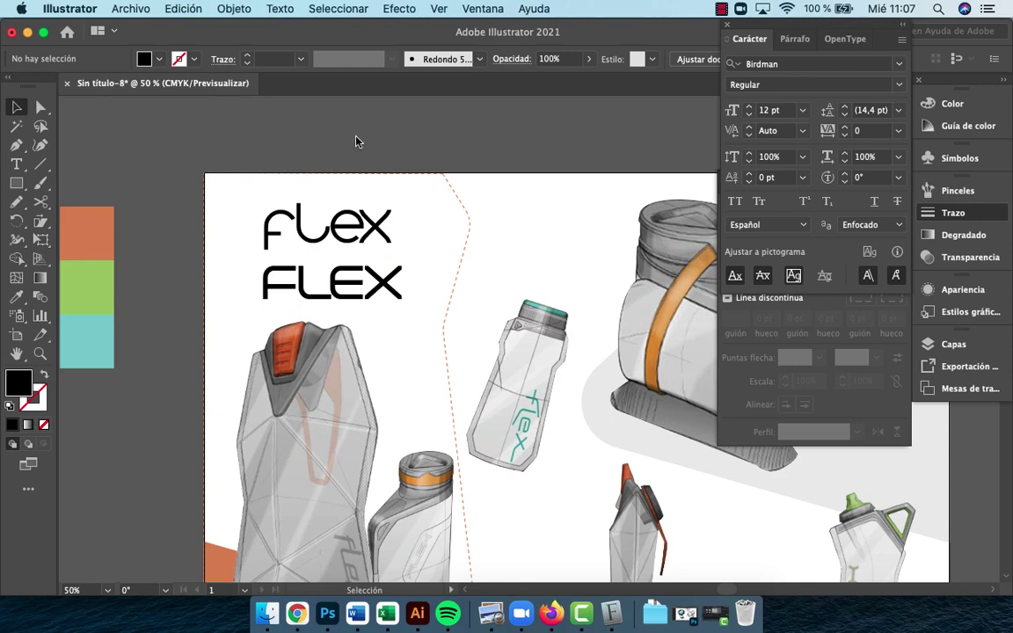
Replace the capital E in the lower FLEX title with a lowercase "e"
scroll(357, 158, "right", 5)
scroll(357, 158, "down", 3)
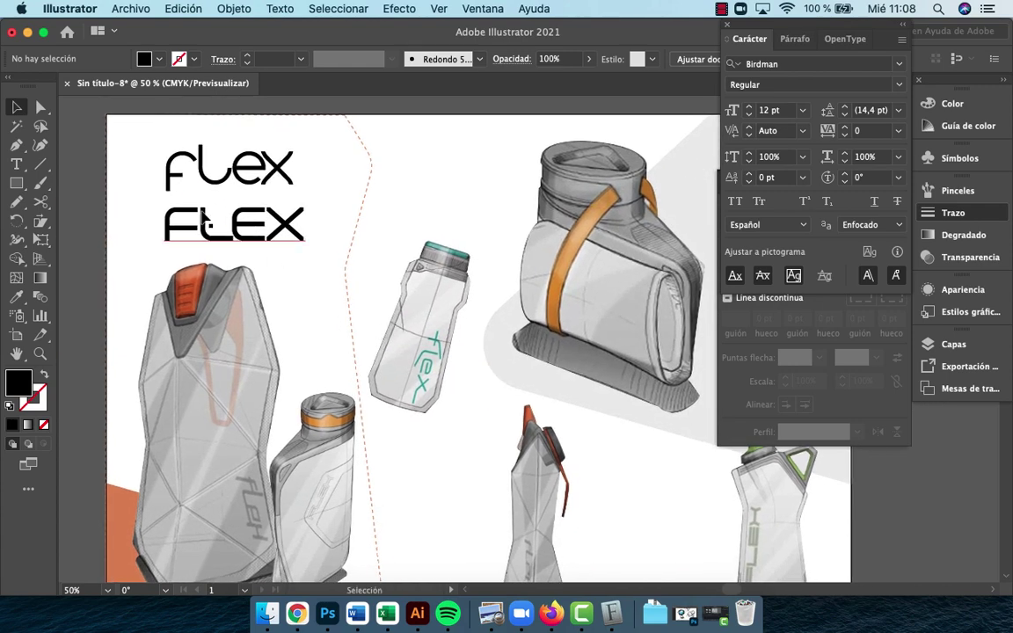
double_click(202, 218)
left_click_drag(201, 222, 145, 234)
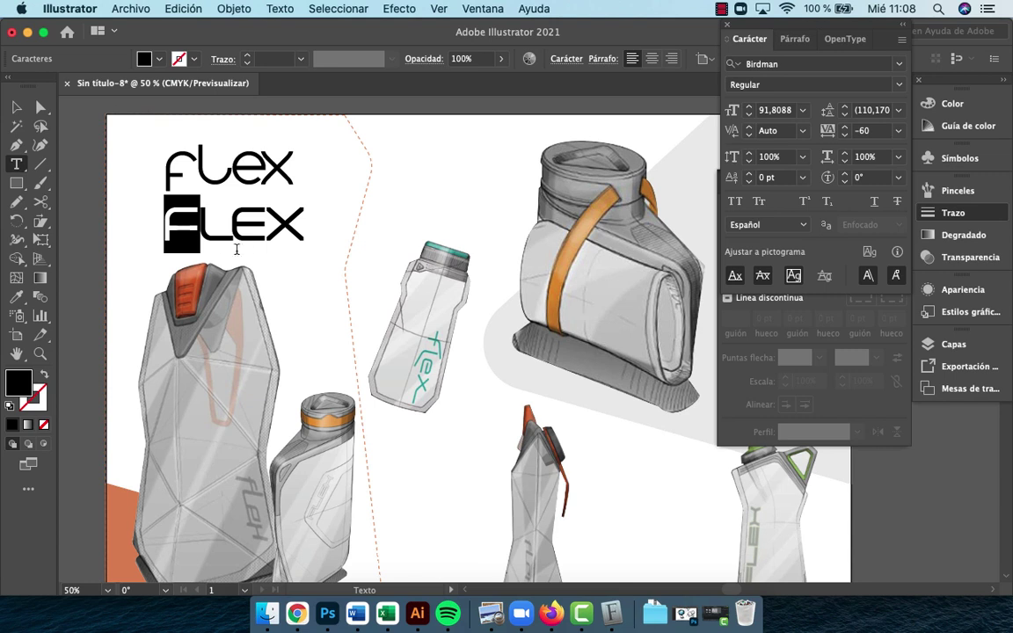
left_click(209, 224)
left_click_drag(230, 224, 251, 226)
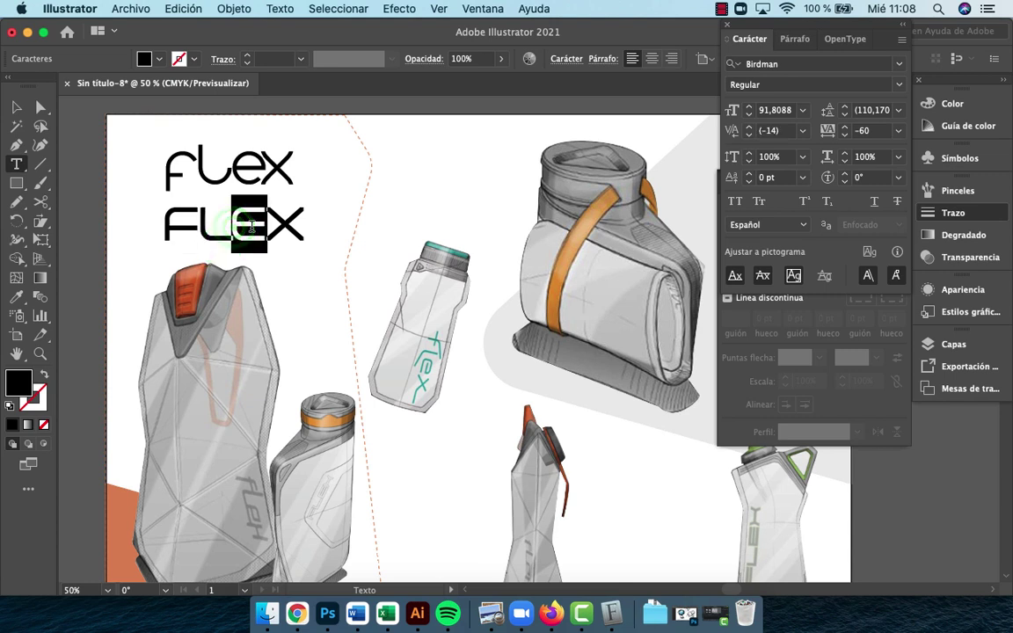
type("e")
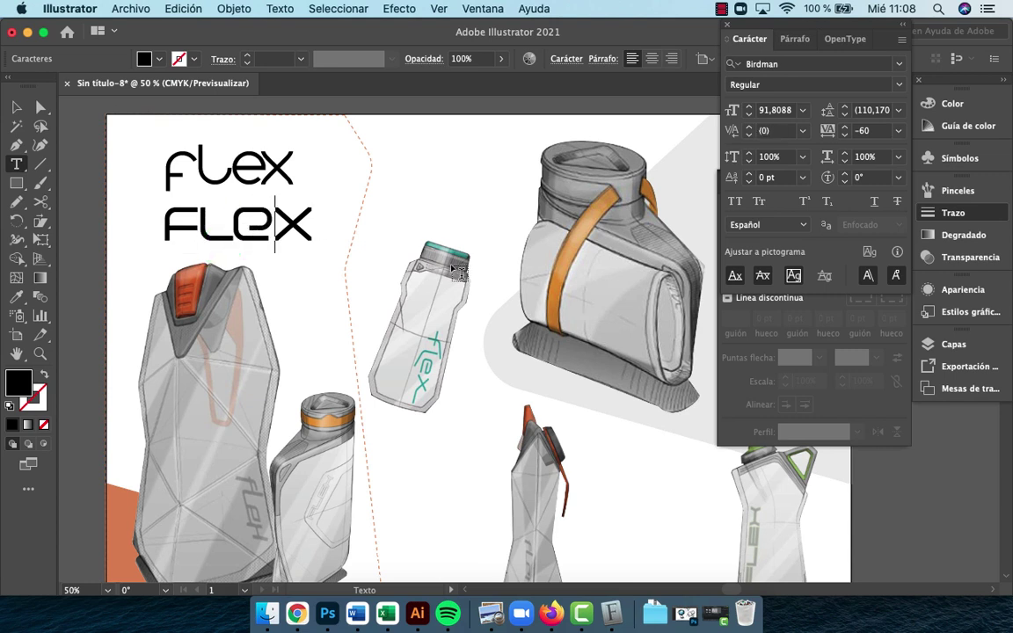
key("Escape")
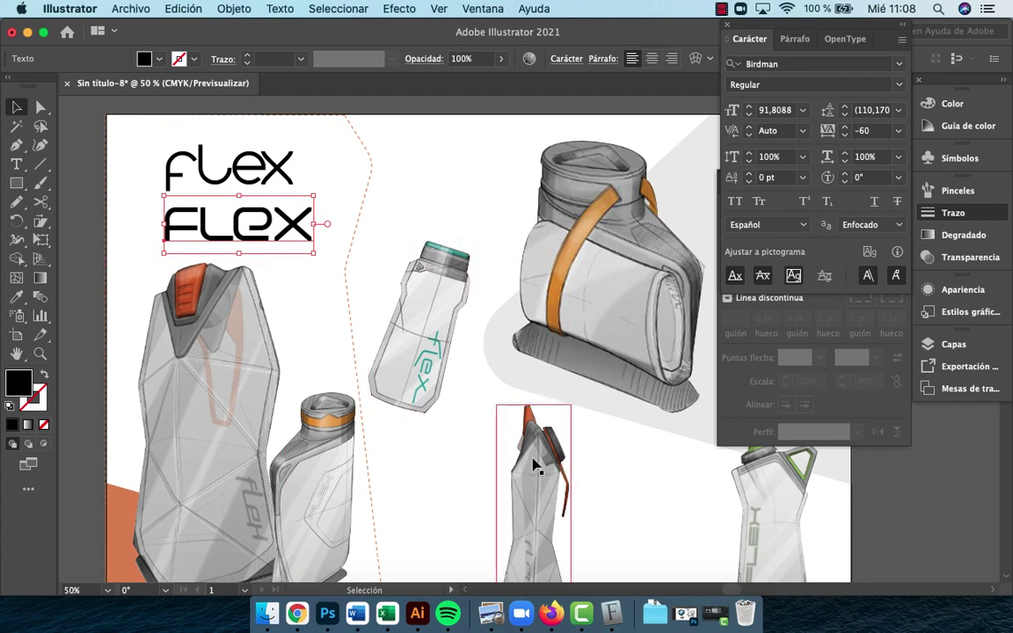
Try a lowercase "f" as the first letter of the lower title and undo the change
double_click(209, 230)
left_click(199, 228)
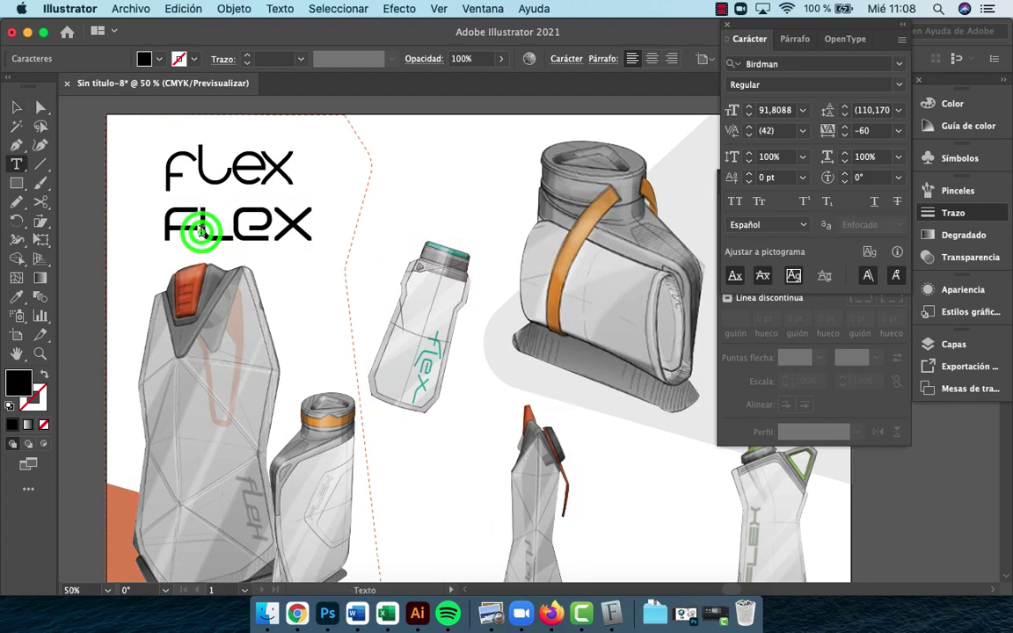
key("BackSpace")
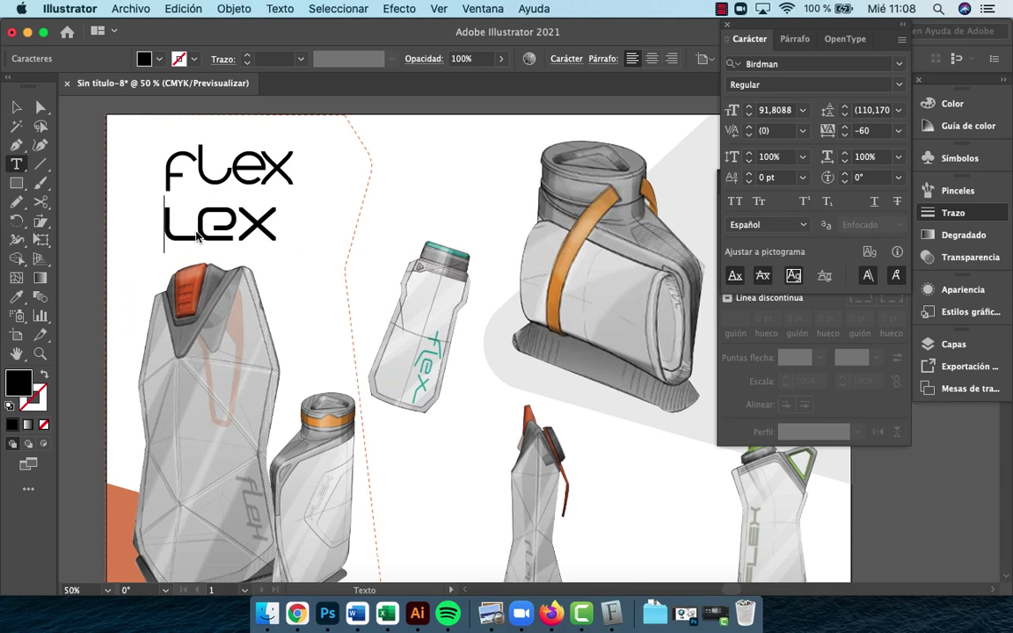
type("f")
key("super+z")
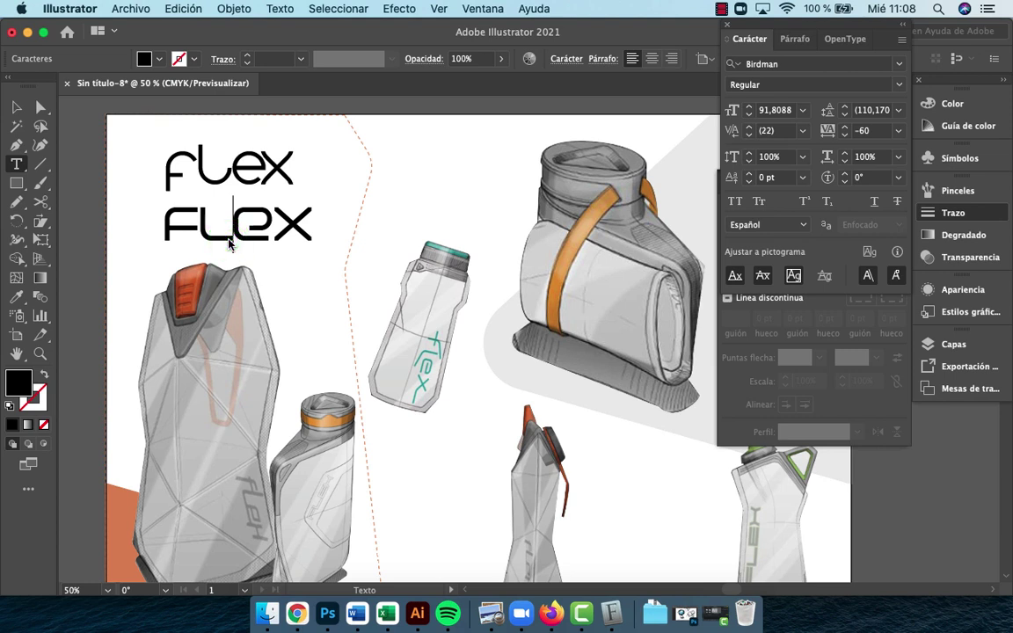
Try a lowercase "l" as the second letter of the lower title and restore the capital "L"
key("Delete")
type("l")
key("Delete")
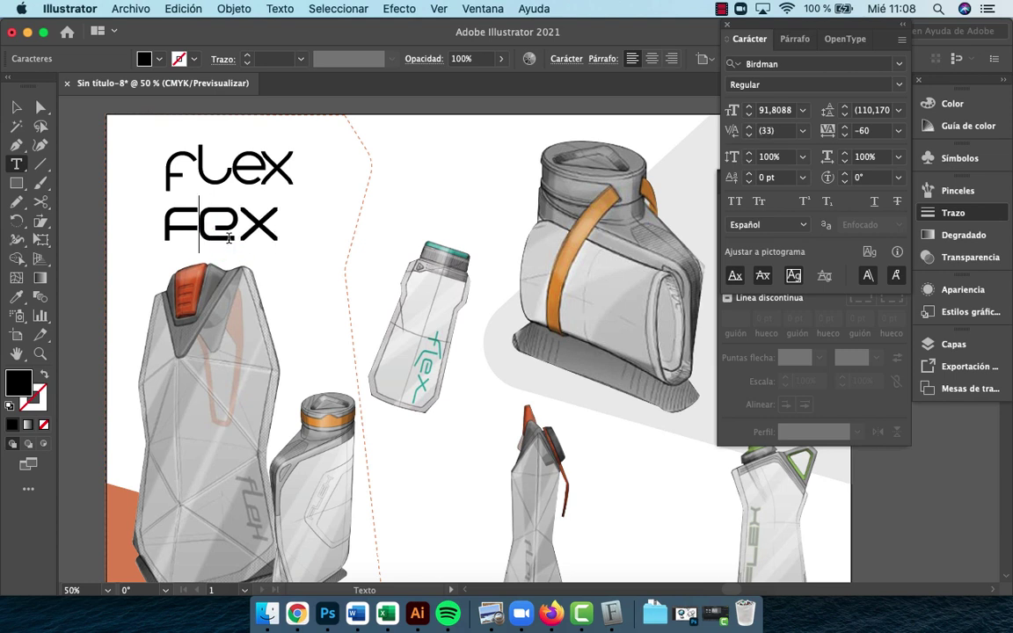
type("L")
key("Right")
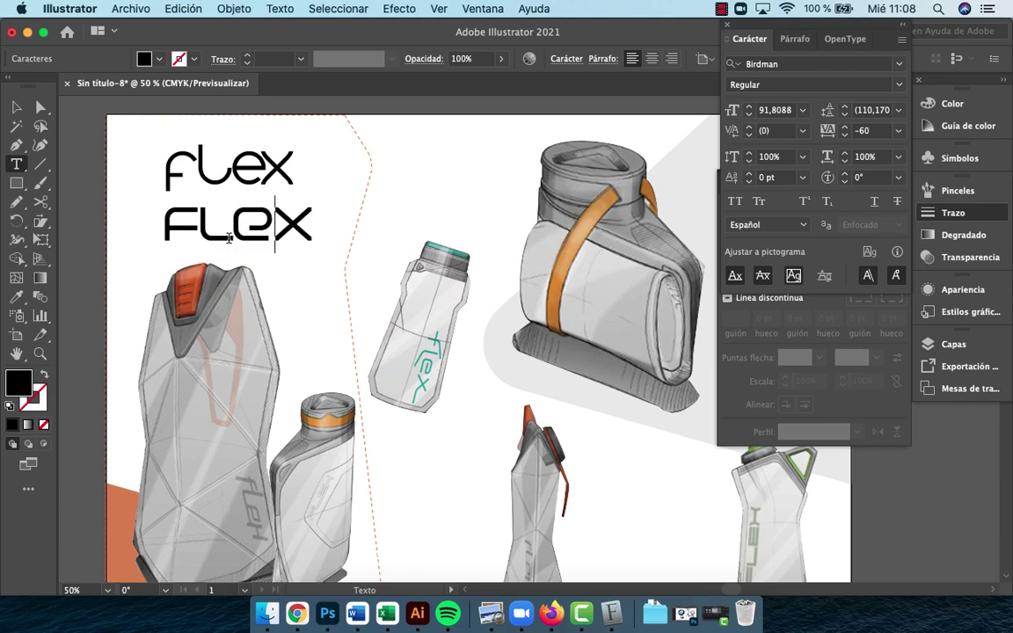
key("Escape")
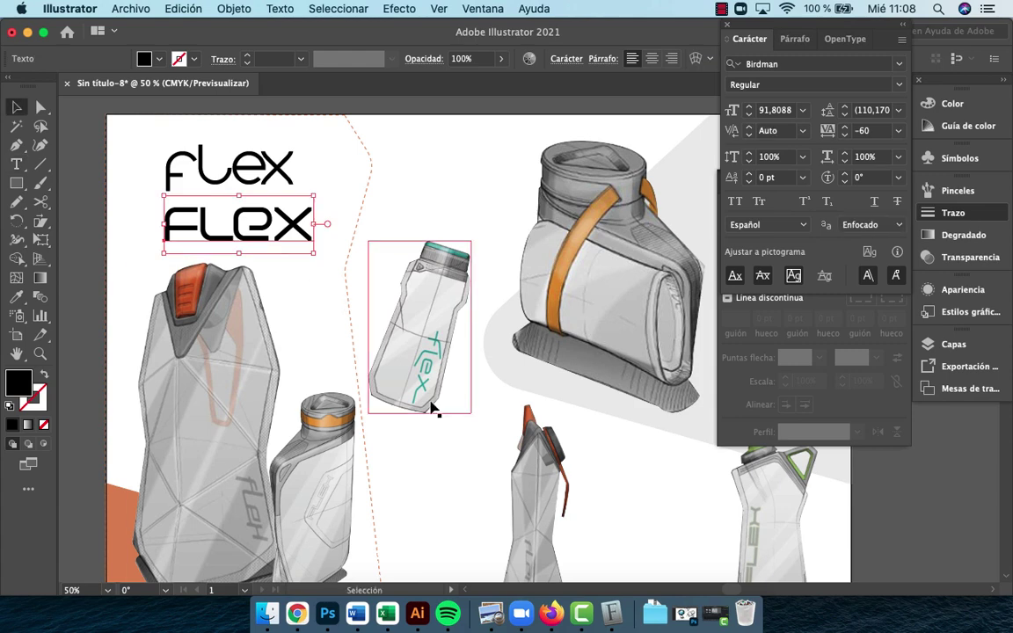
key("z")
left_click(378, 323, "alt")
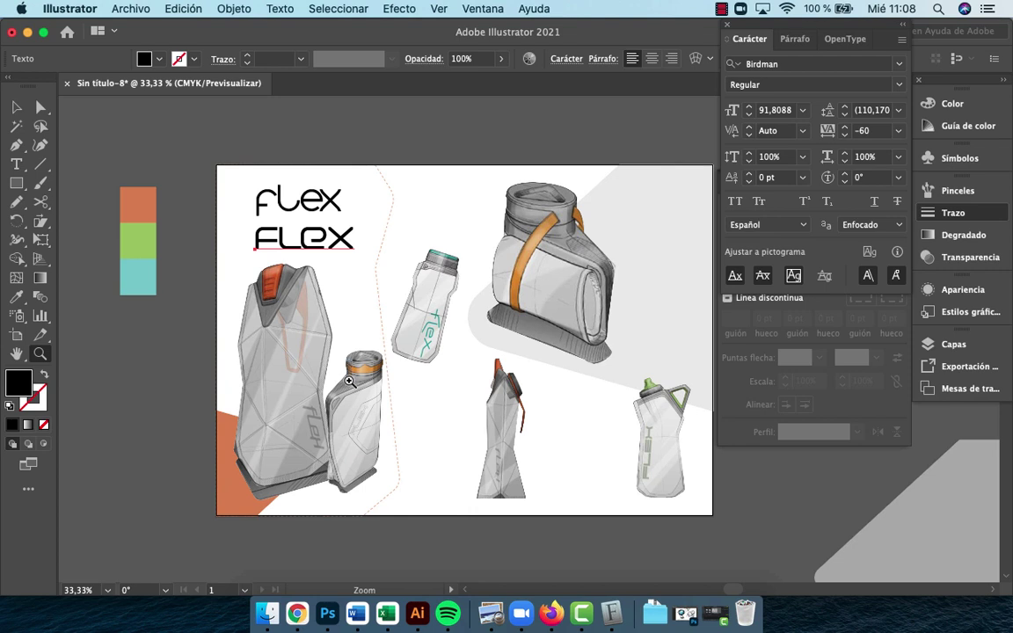
key("v")
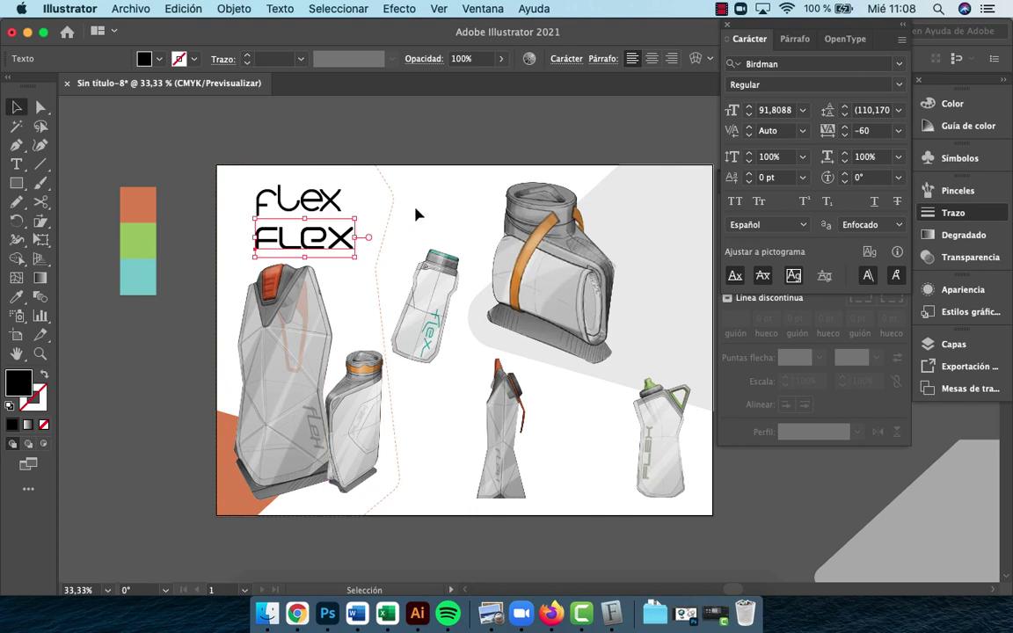
left_click(366, 151)
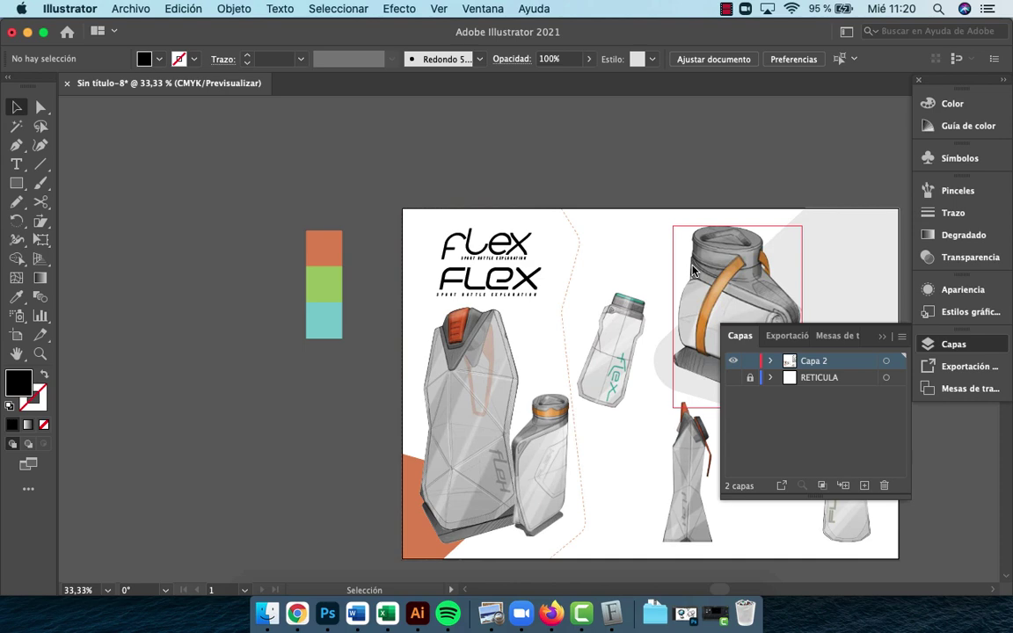
Examine the two Flex titles with their taglines up close and check the upper title's font settings and the available fonts
key("z")
left_click(522, 283)
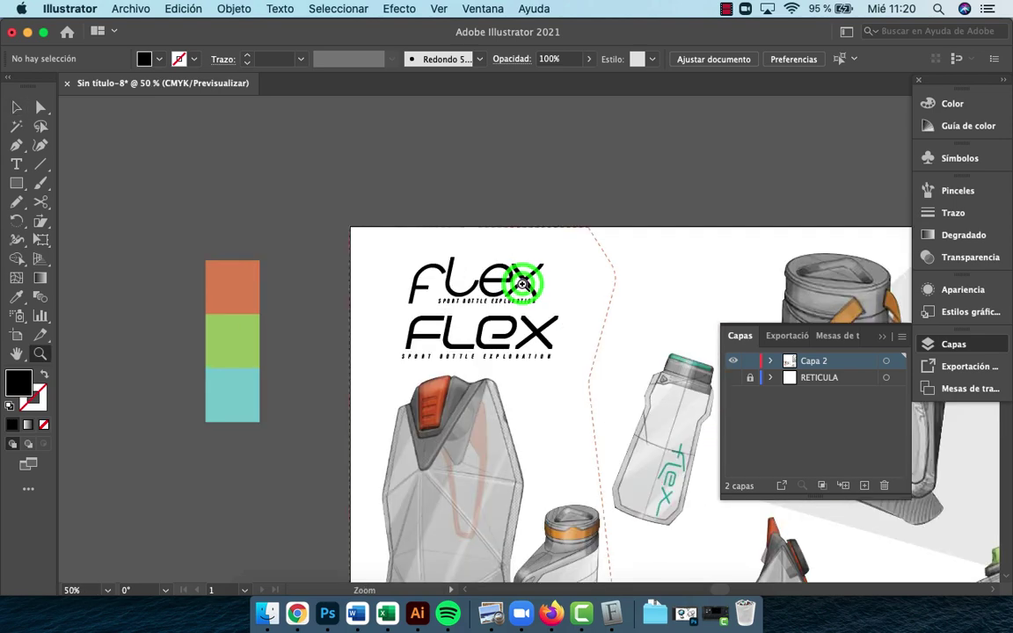
left_click(540, 298)
key("space")
left_click_drag(540, 298, 487, 179)
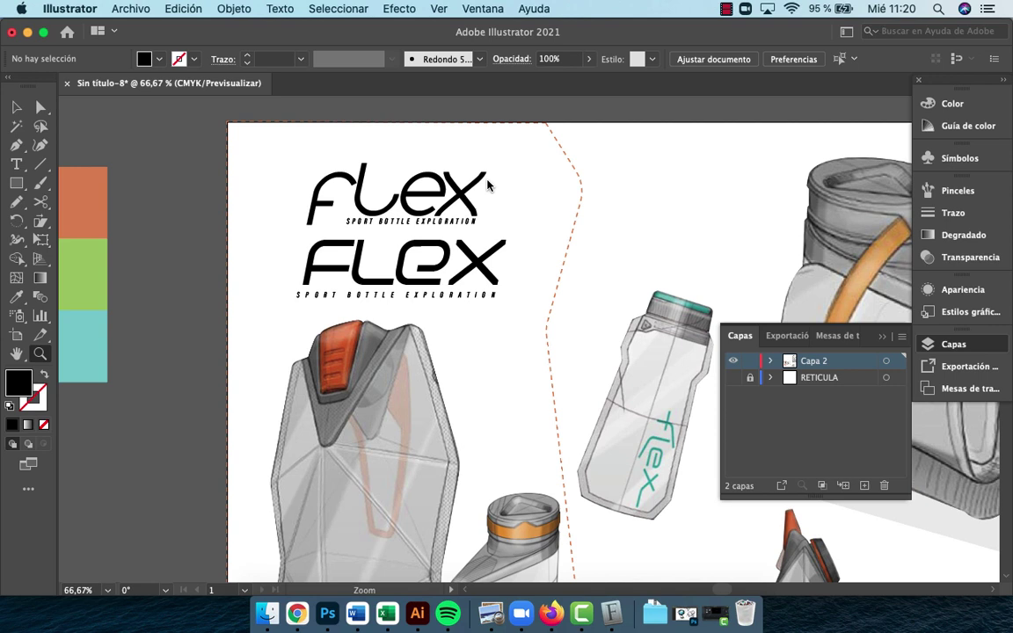
key("v")
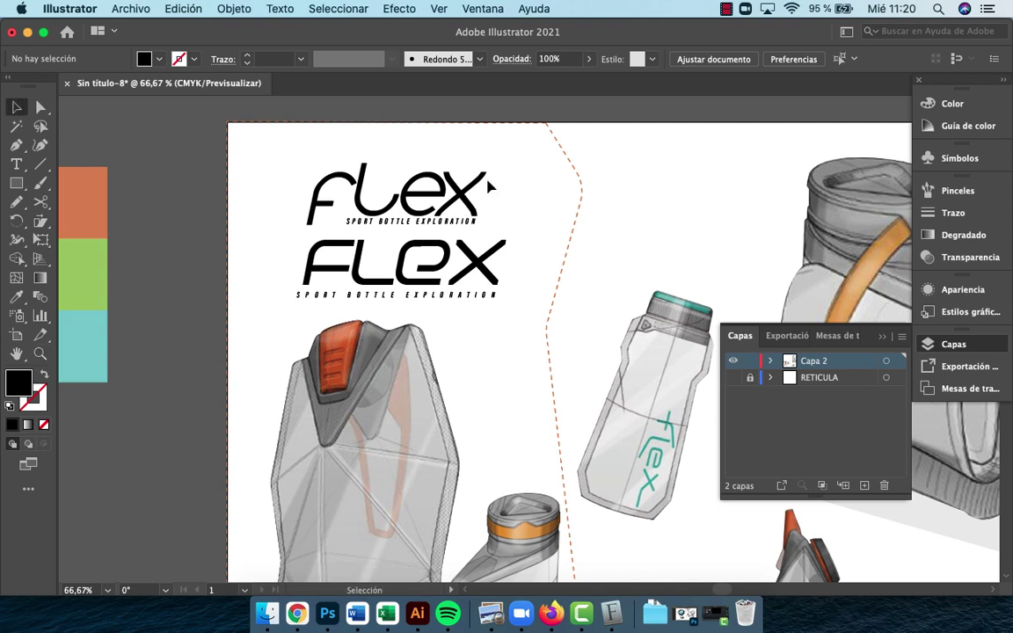
left_click(442, 225)
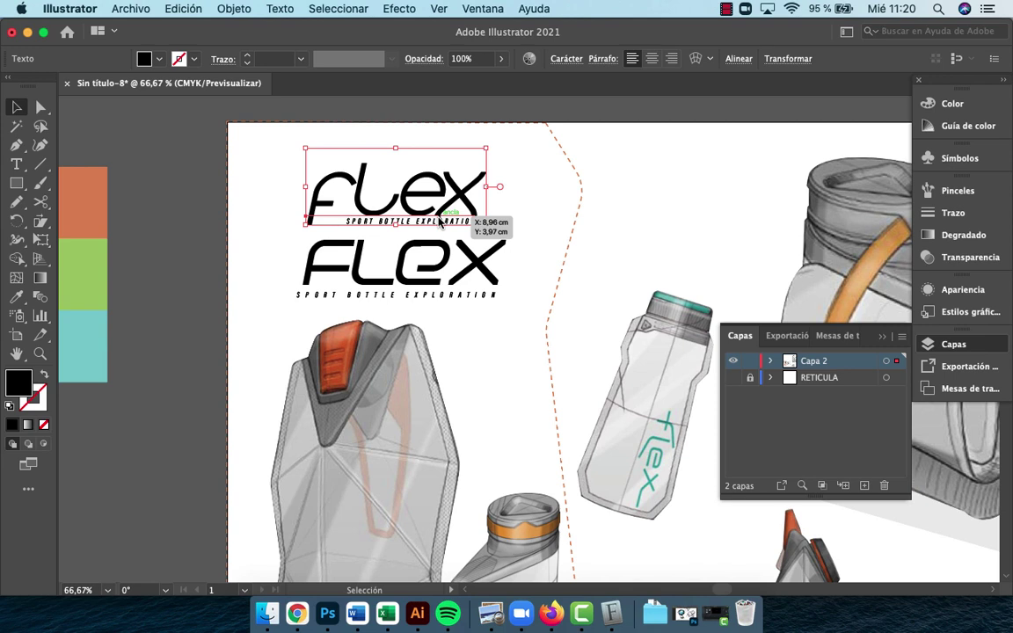
left_click(524, 231)
left_click(430, 211)
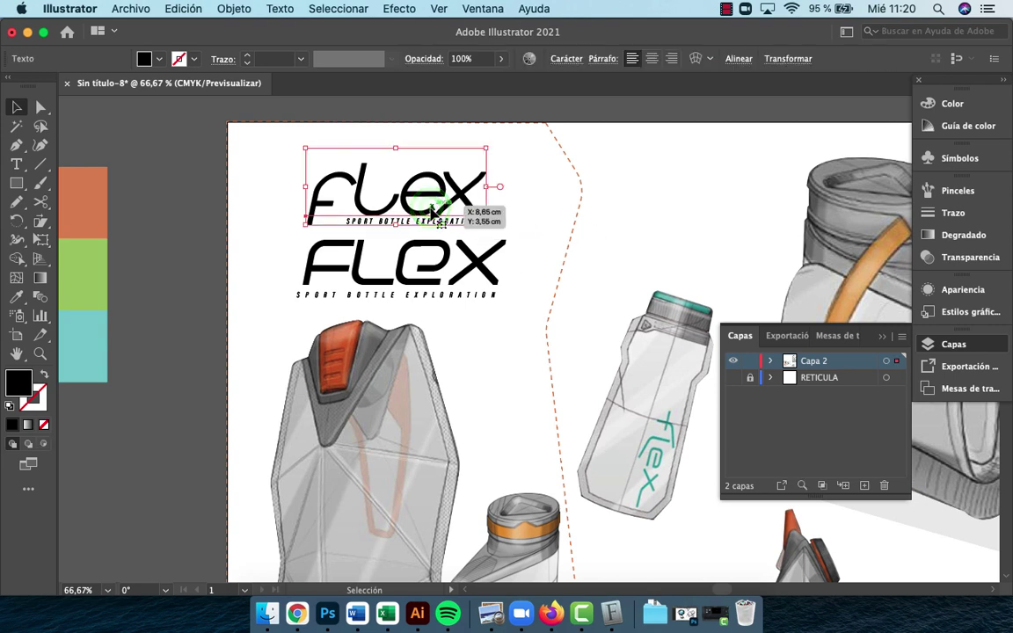
key("super+t")
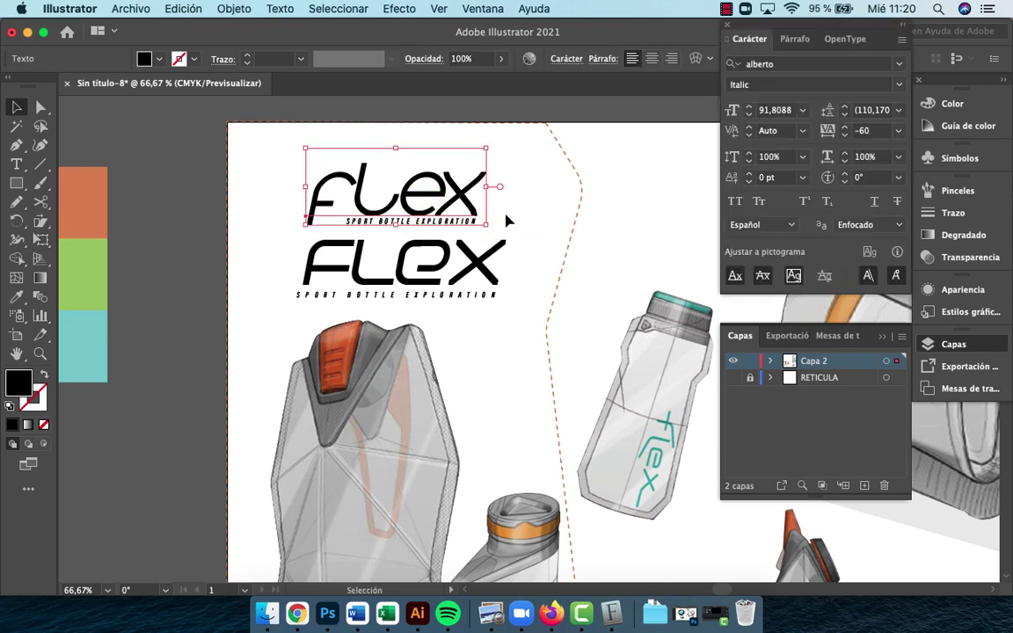
left_click(898, 63)
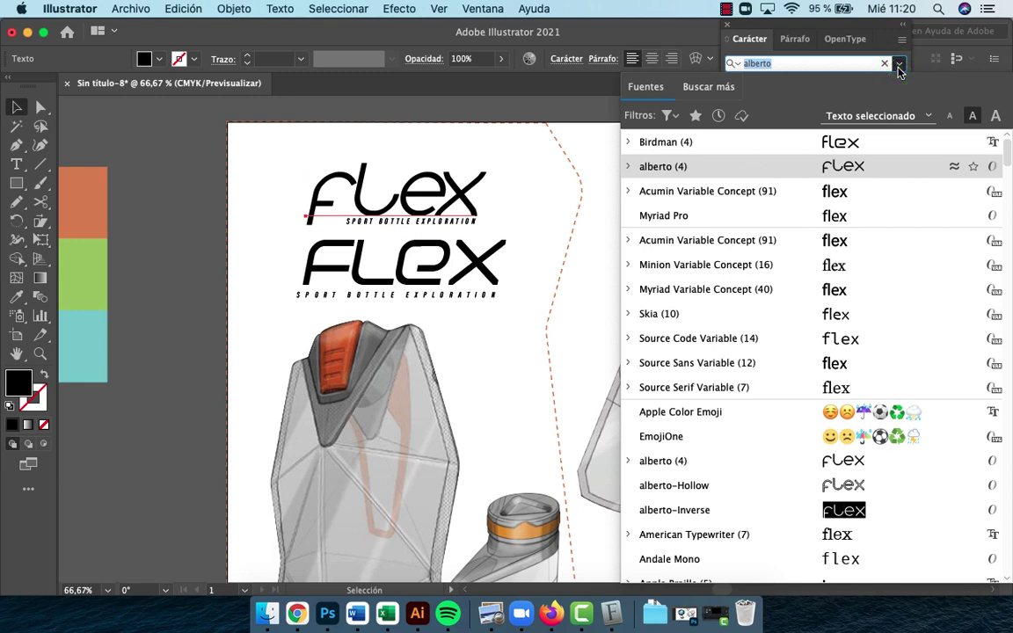
left_click(899, 65)
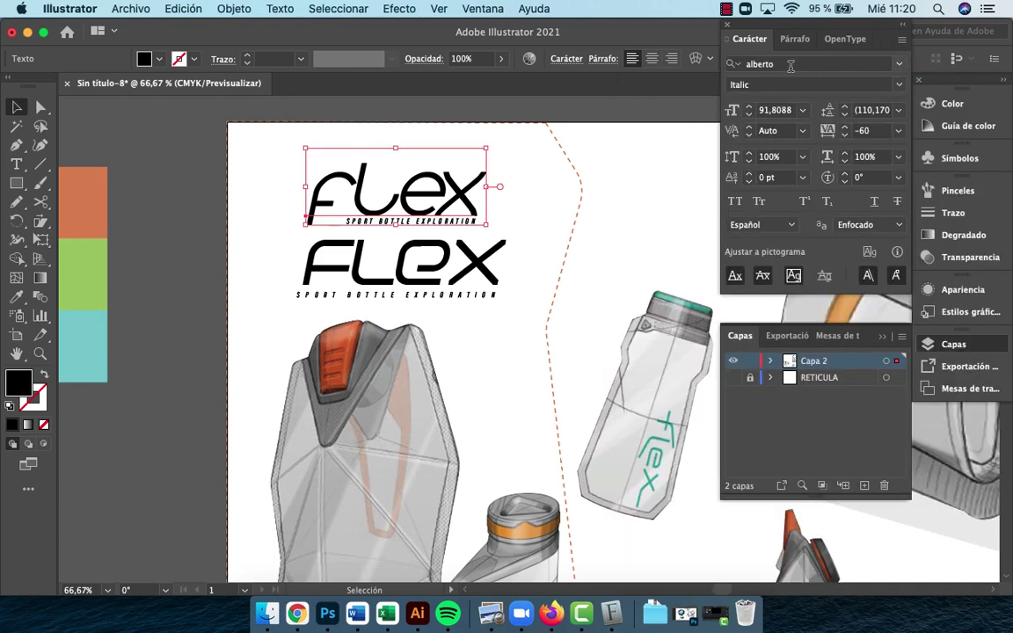
Try the Regular style of the alberto font on the upper Flex title and return it to Italic
left_click(898, 87)
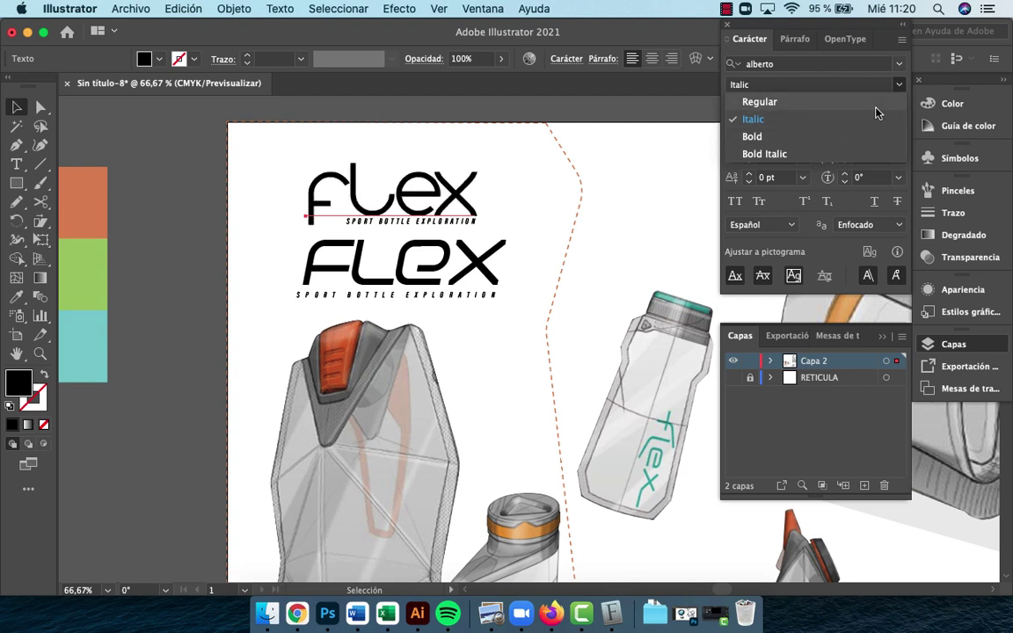
left_click(874, 106)
left_click(547, 209)
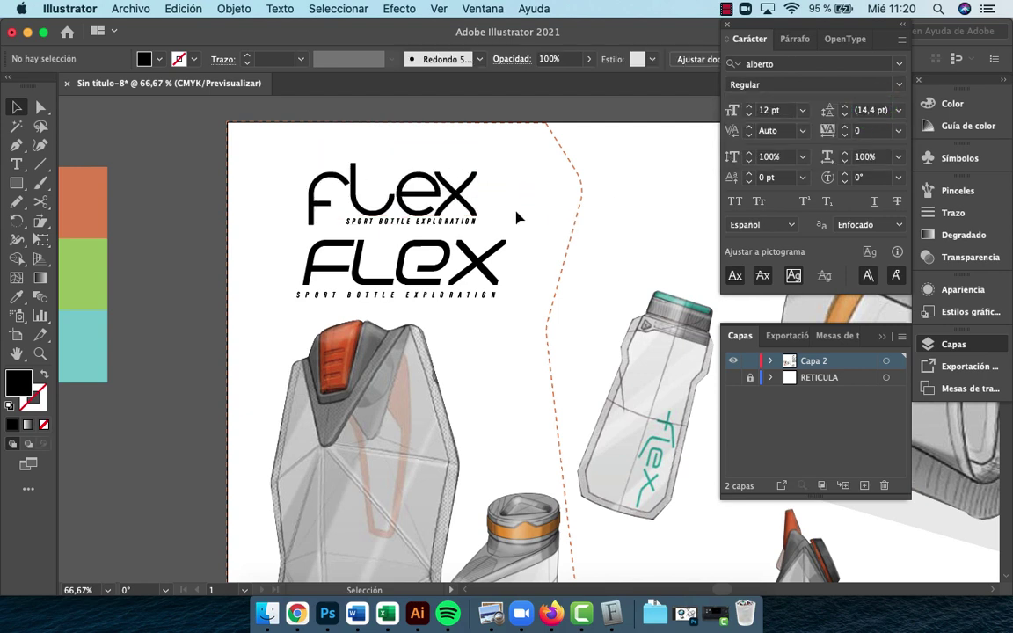
left_click(422, 189)
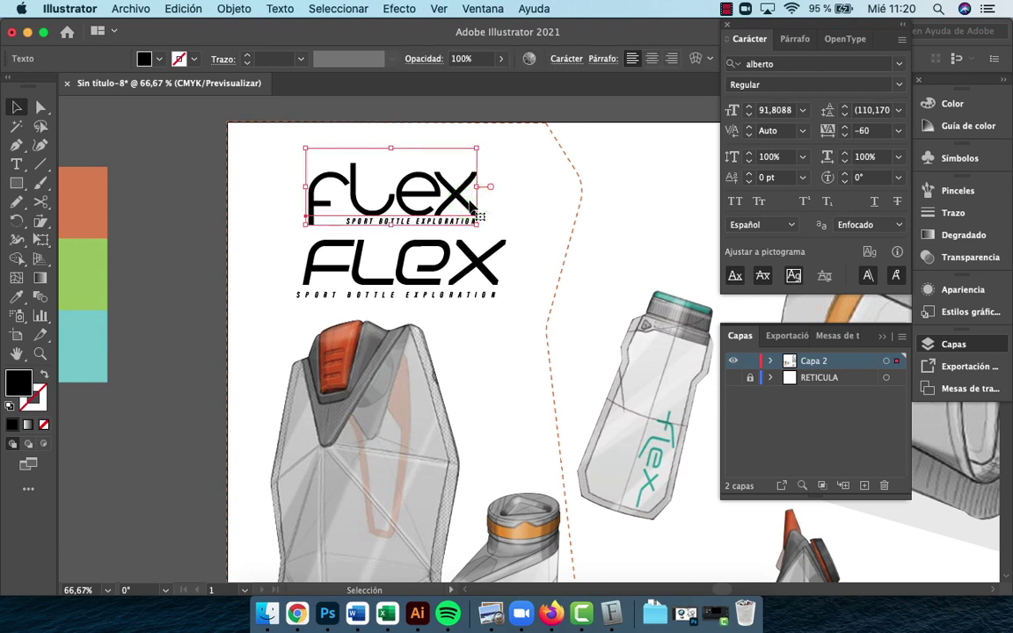
left_click(900, 83)
left_click(859, 114)
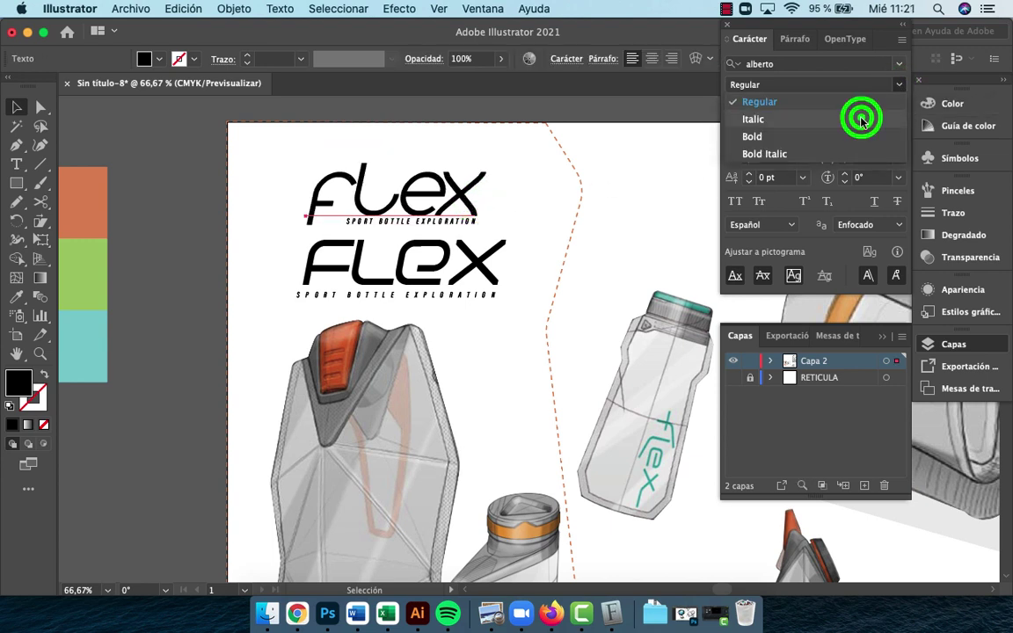
left_click(528, 167)
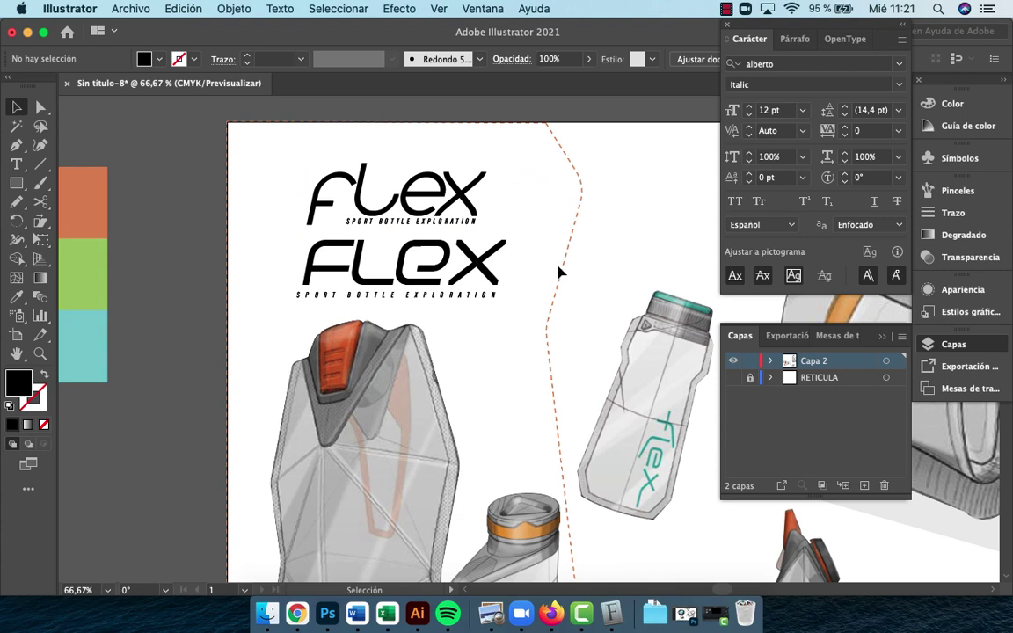
Compare the upper Flex title in Regular against Italic once more, ending with the Italic style
left_click(899, 88)
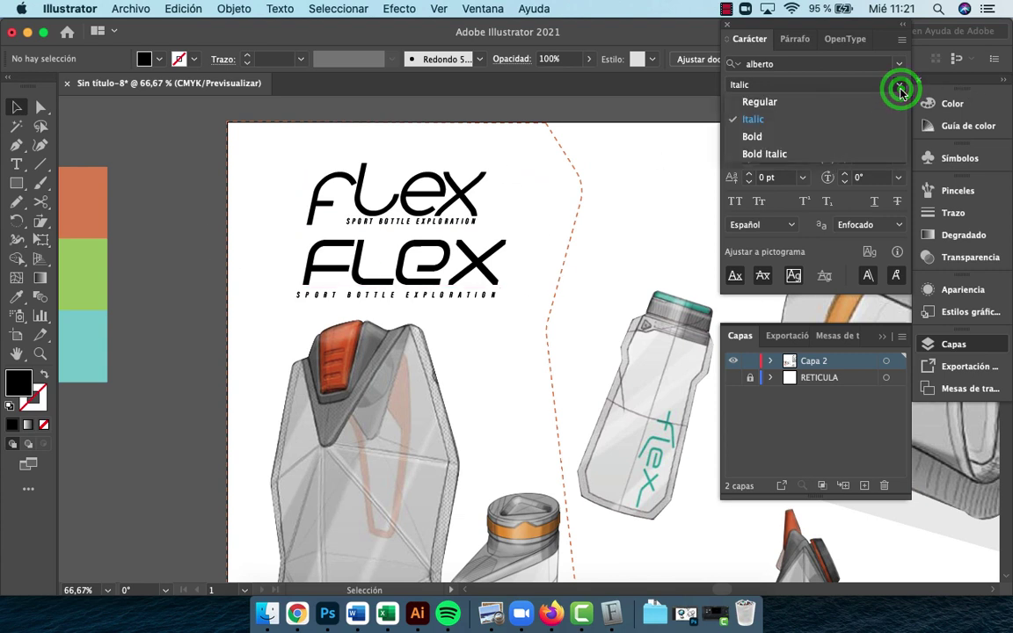
left_click(773, 101)
left_click(400, 176)
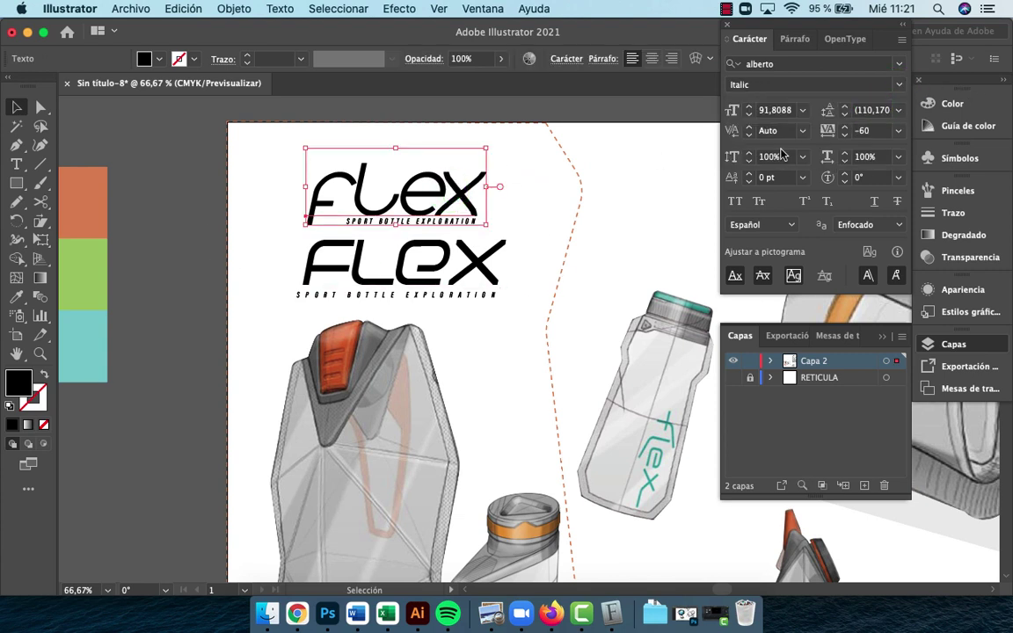
left_click(899, 84)
left_click(832, 104)
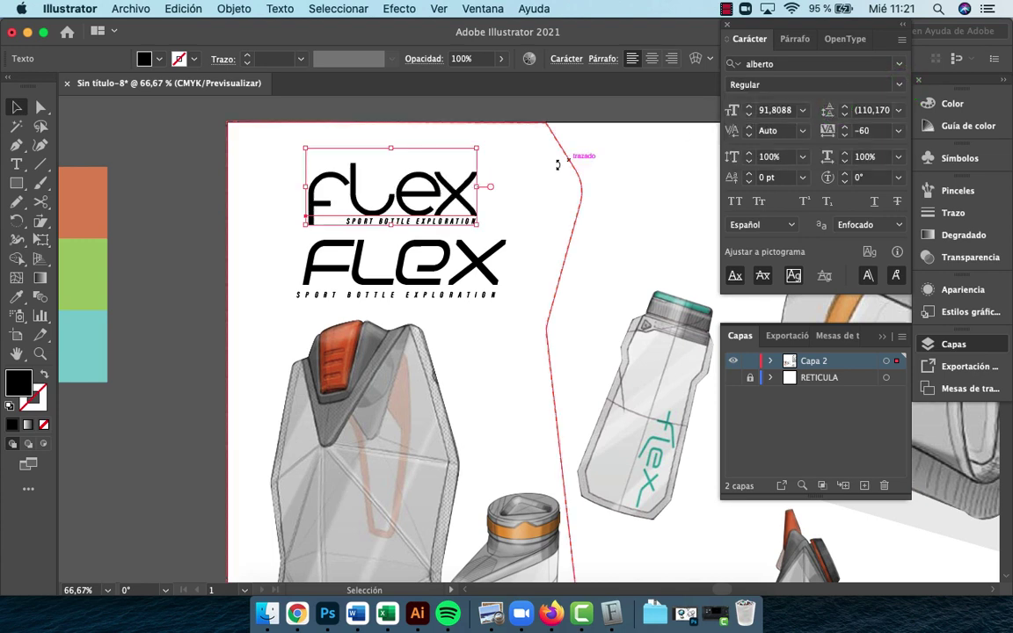
left_click(474, 185)
left_click(462, 200)
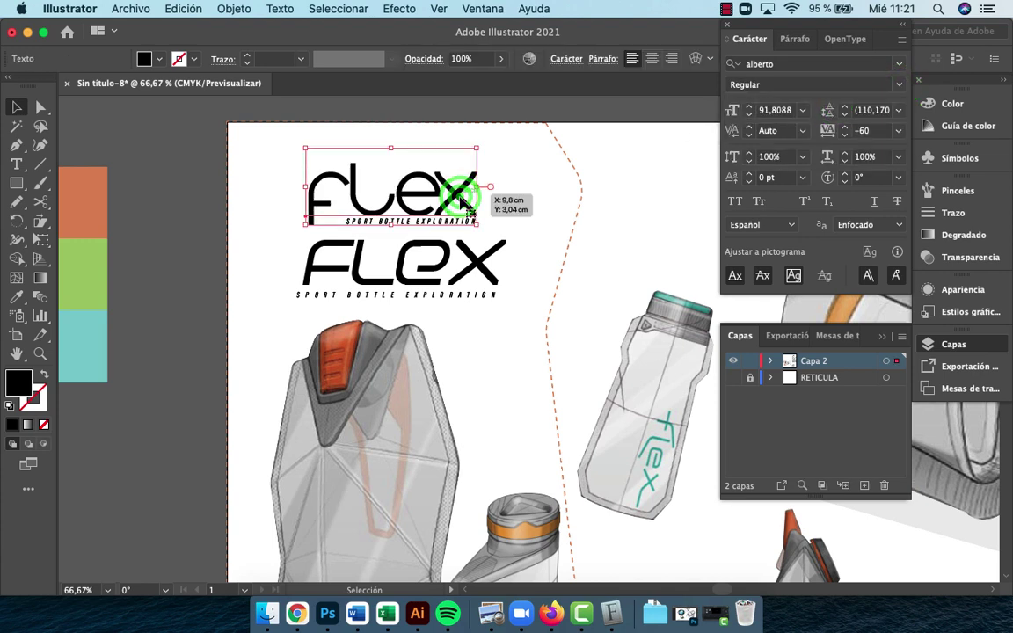
left_click(819, 85)
left_click(866, 128)
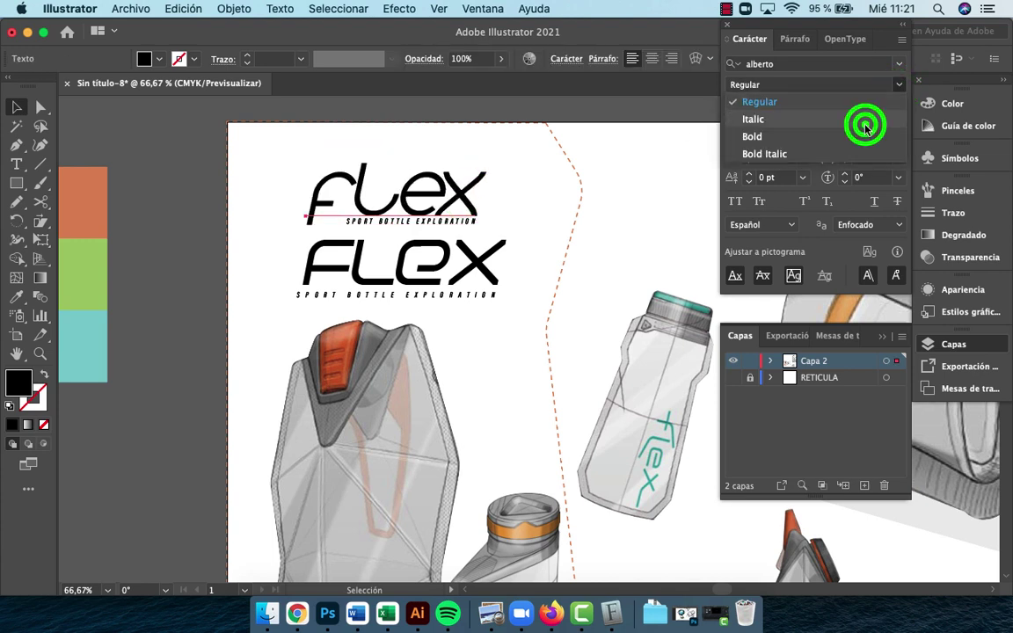
left_click(561, 190)
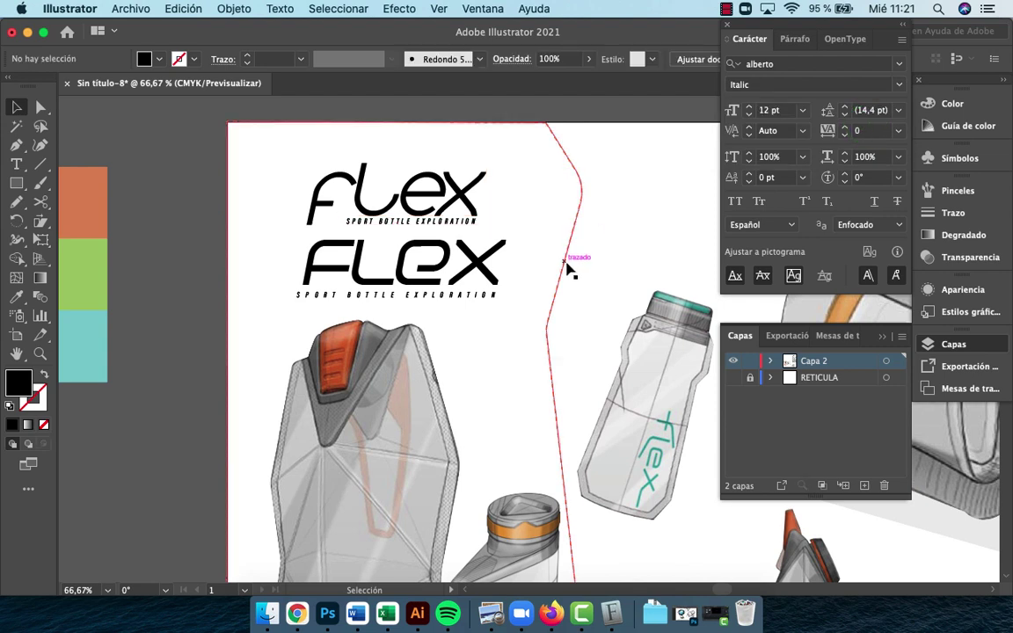
Try the Regular style of the Birdman font on the lower Flex title
left_click(474, 264)
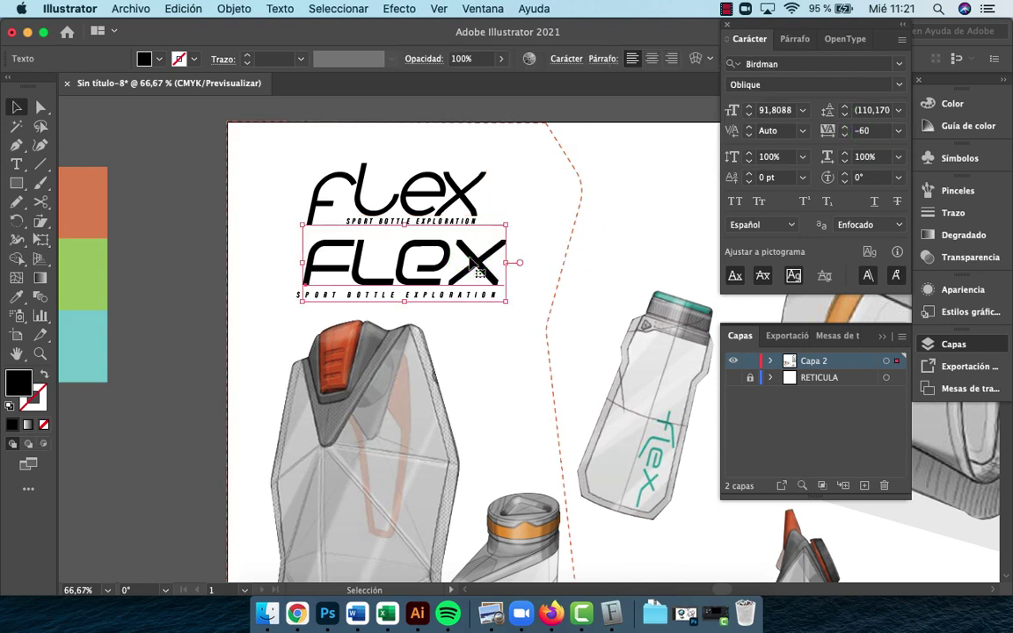
left_click(899, 85)
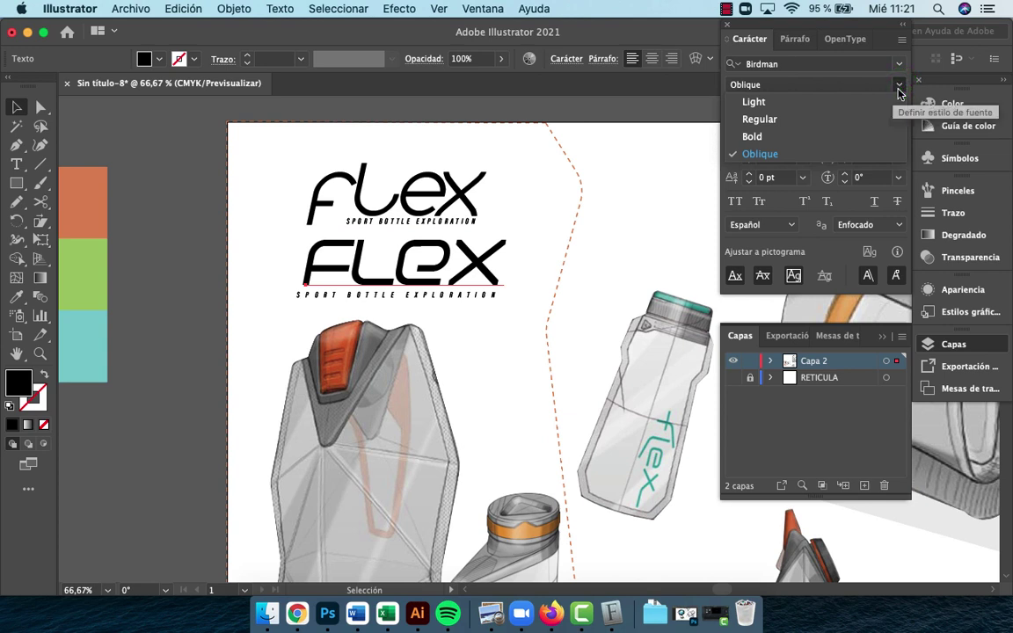
left_click(868, 119)
left_click(515, 372)
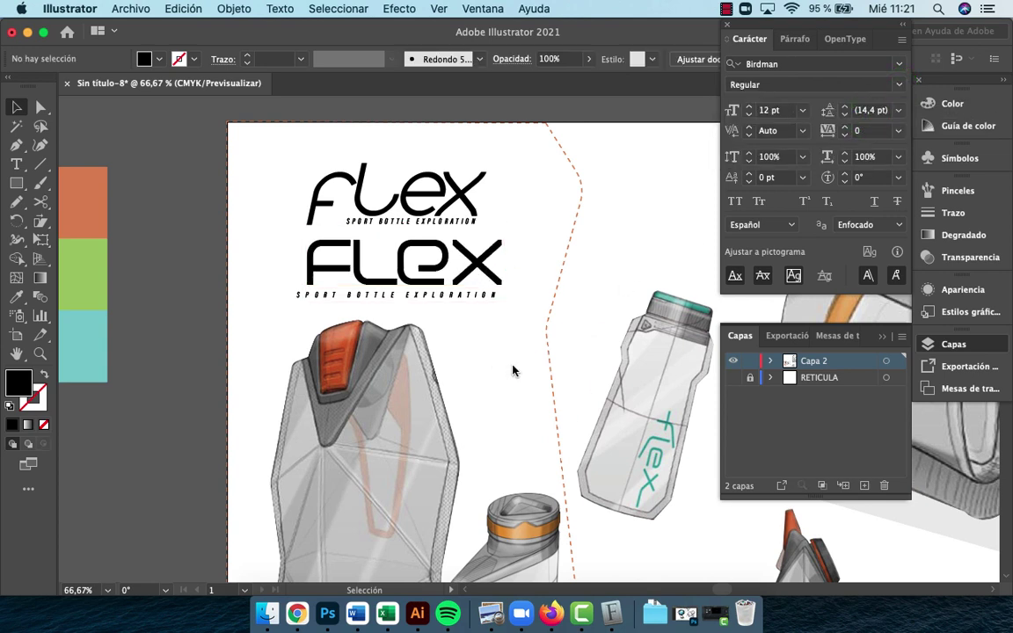
Try the Light style of Birdman on the lower Flex title and return it to Oblique
left_click(434, 283)
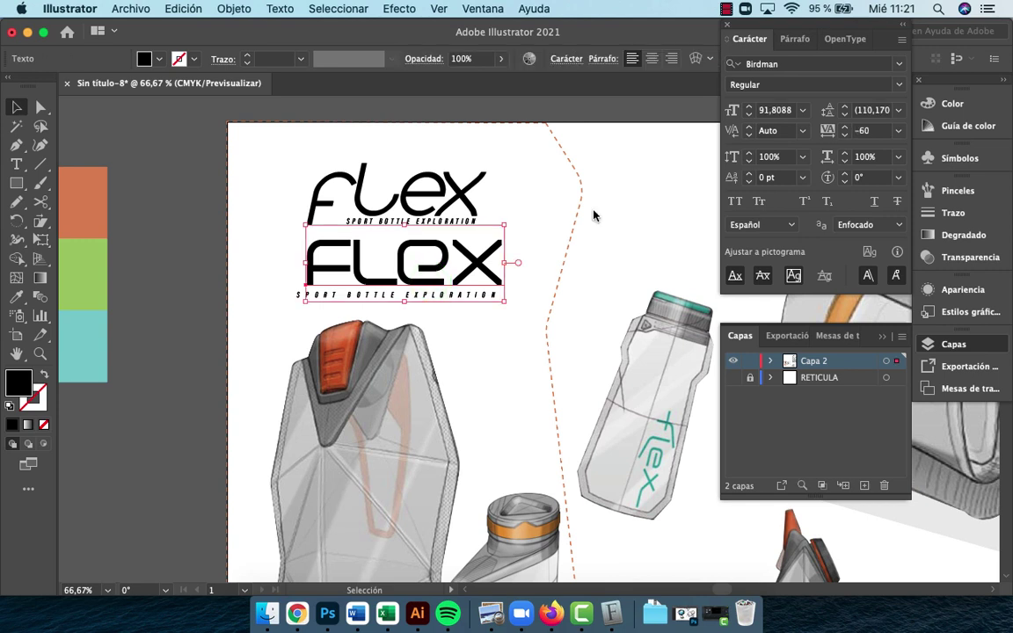
left_click(897, 85)
left_click(859, 104)
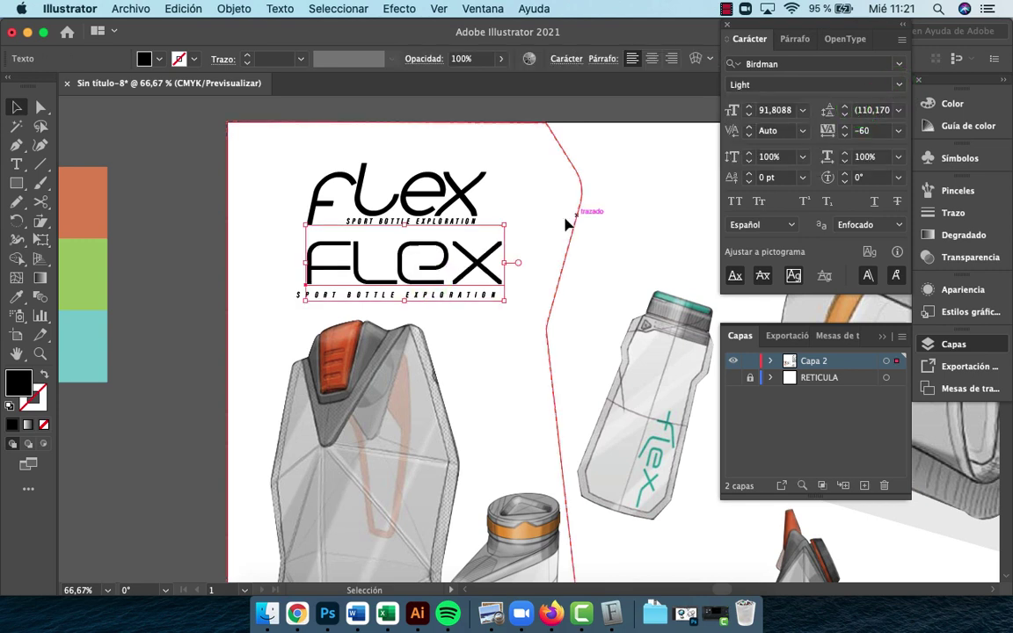
left_click(538, 219)
left_click(407, 274)
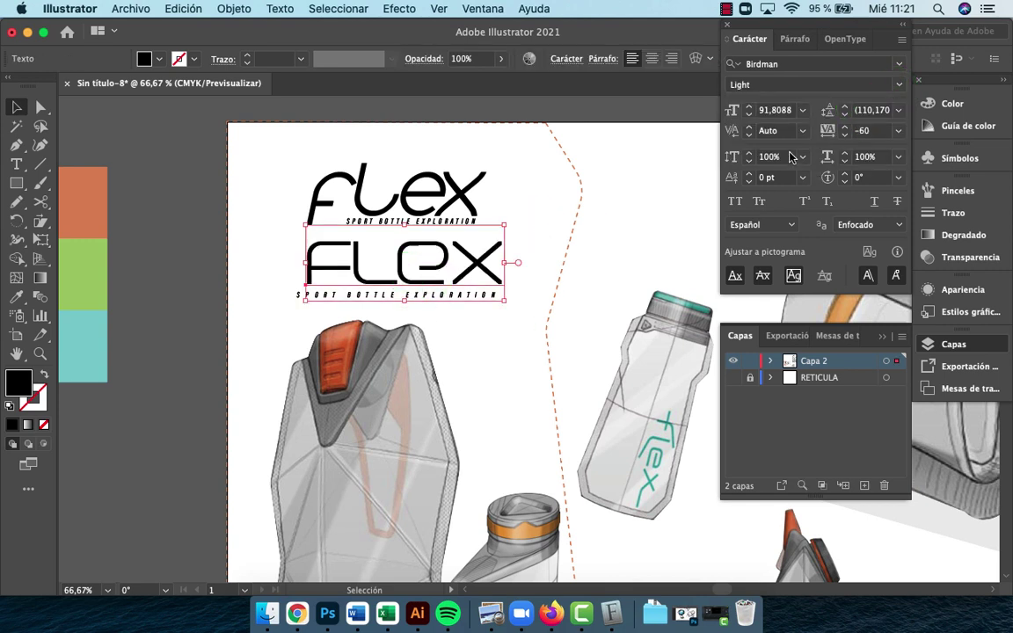
left_click(896, 84)
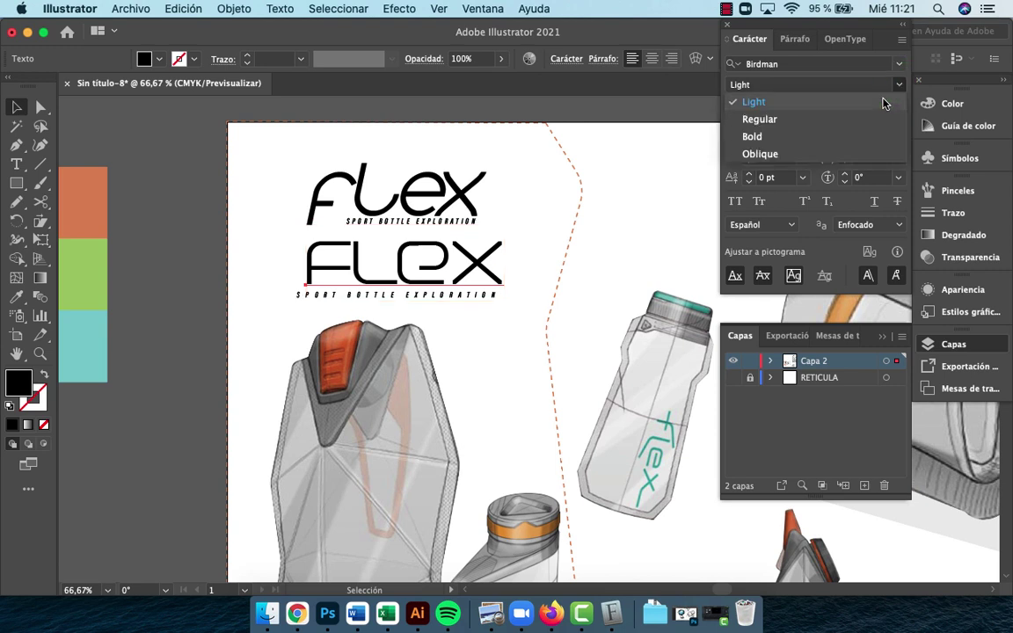
left_click(851, 155)
left_click(539, 226)
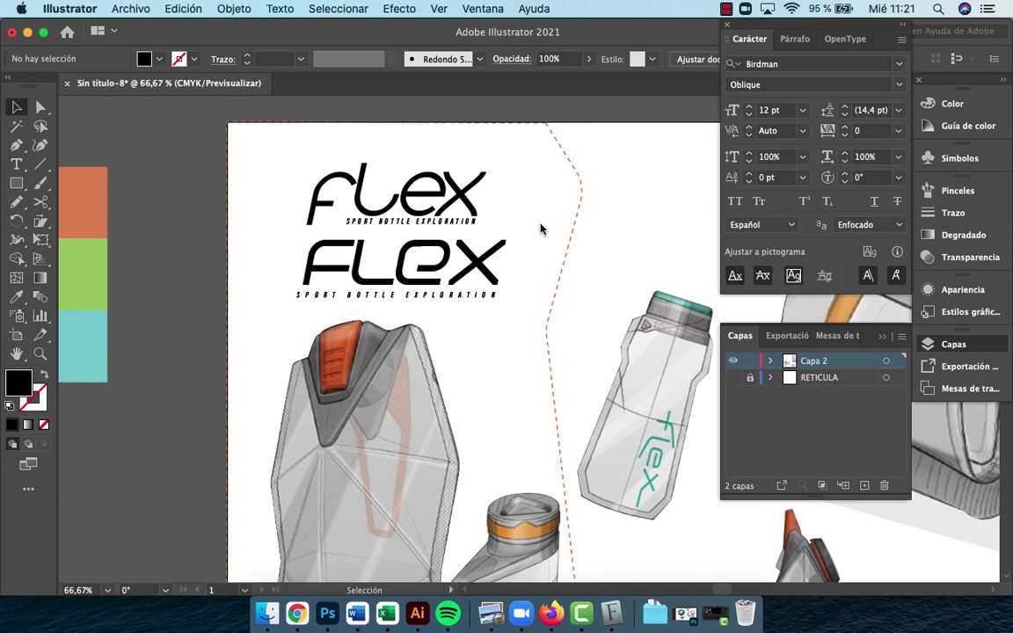
Place a copy of the lower Flex title above the teal-capped bottle and set it to Birdman Regular
left_click_drag(540, 229, 343, 235)
left_click_drag(274, 270, 573, 209)
left_click(899, 84)
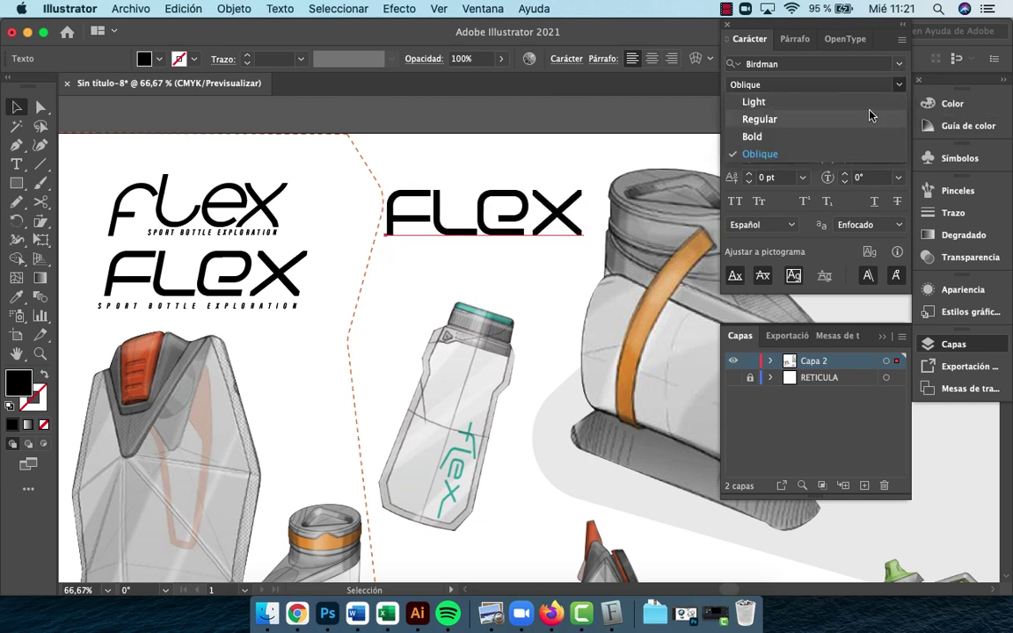
left_click(849, 121)
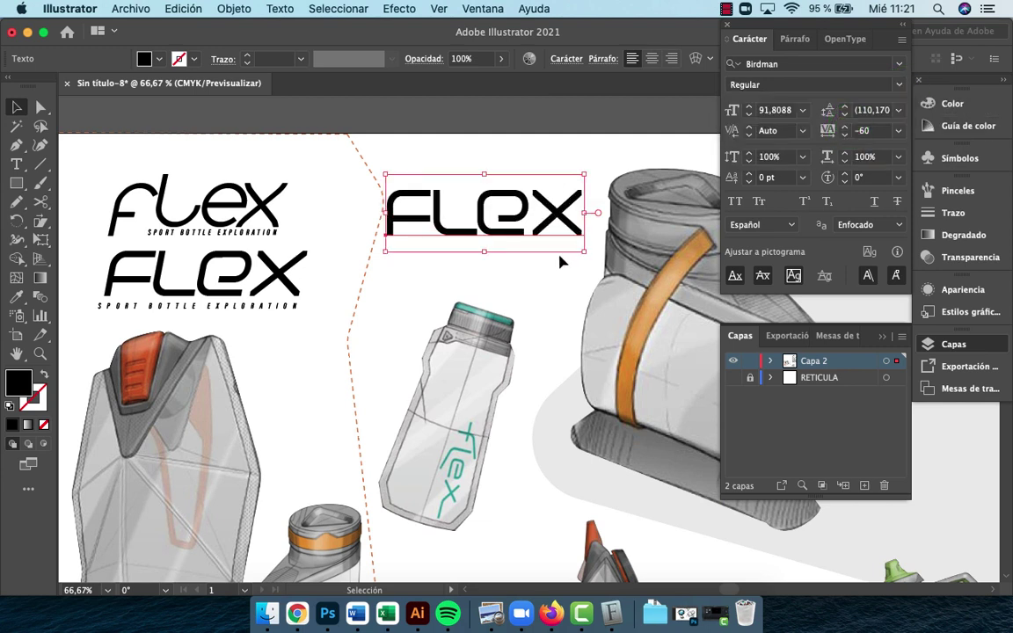
left_click(501, 299)
left_click(490, 116)
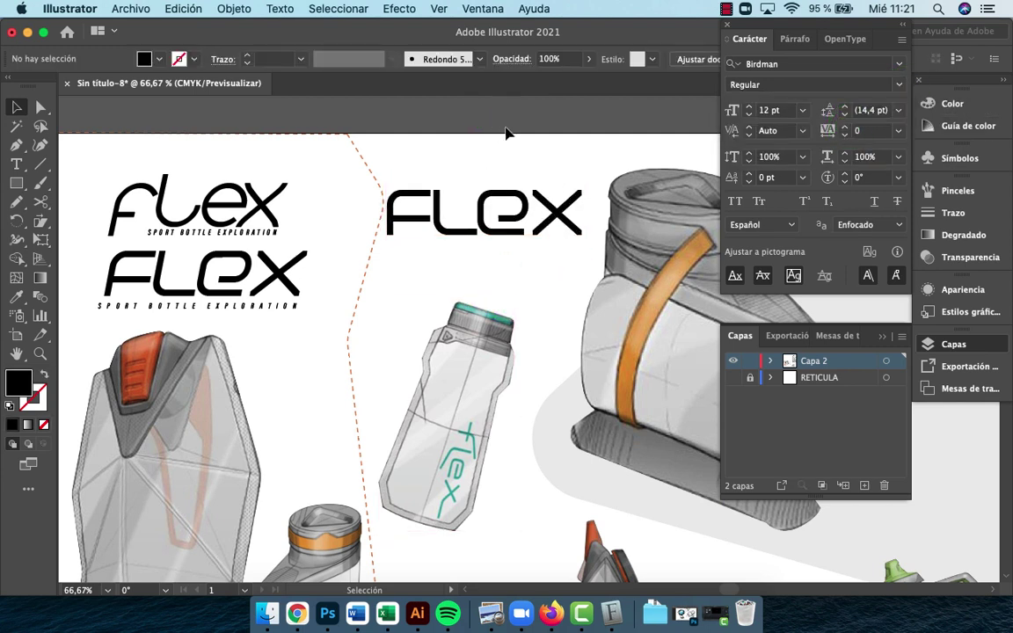
Slant the copied Flex title forward with the Shear tool to imitate an italic
left_click(520, 218)
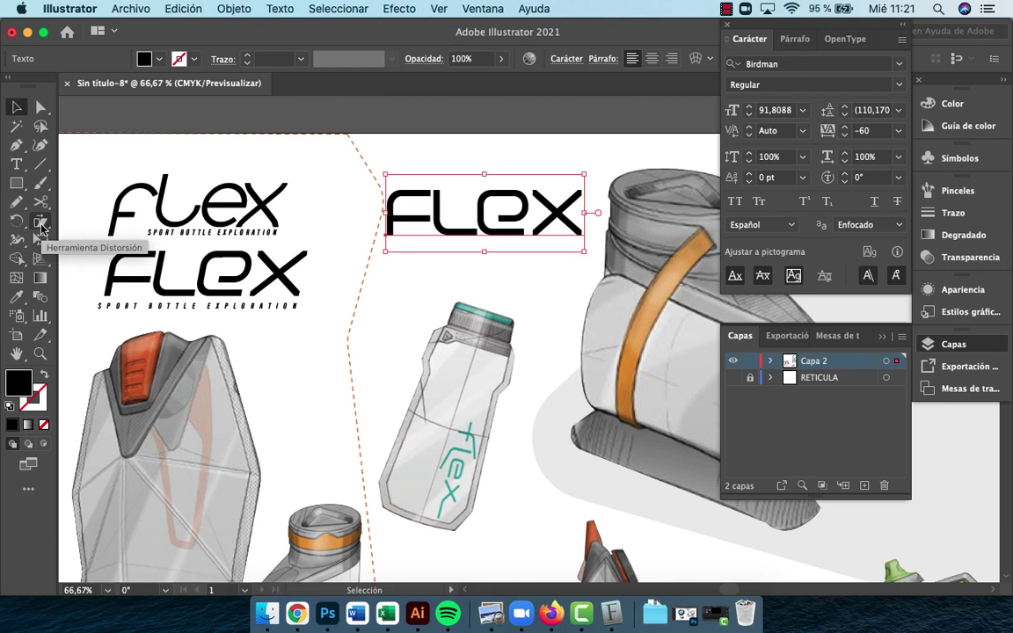
left_click(41, 228)
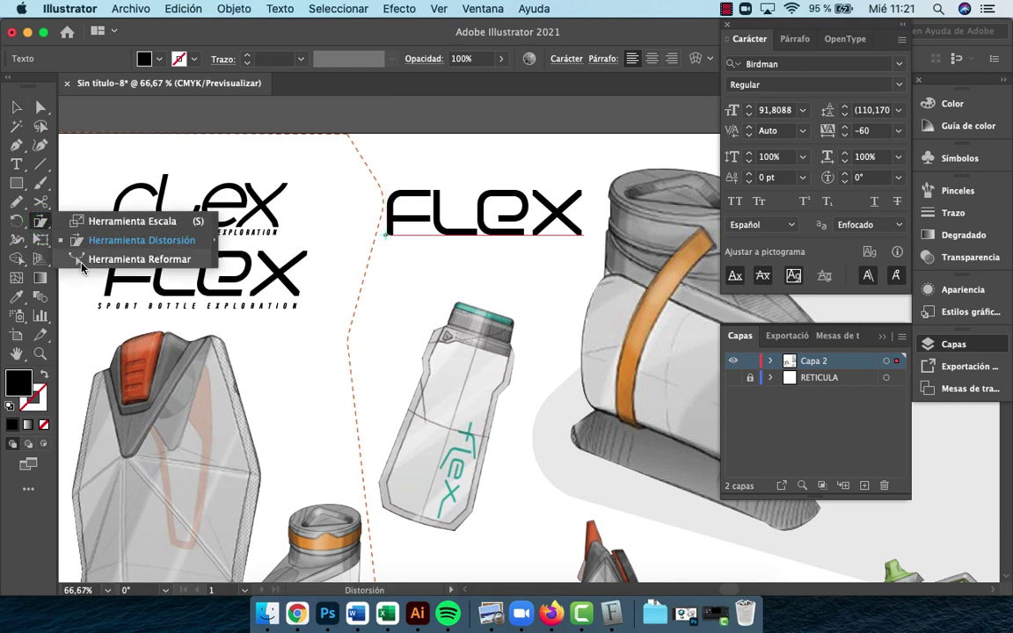
left_click(96, 239)
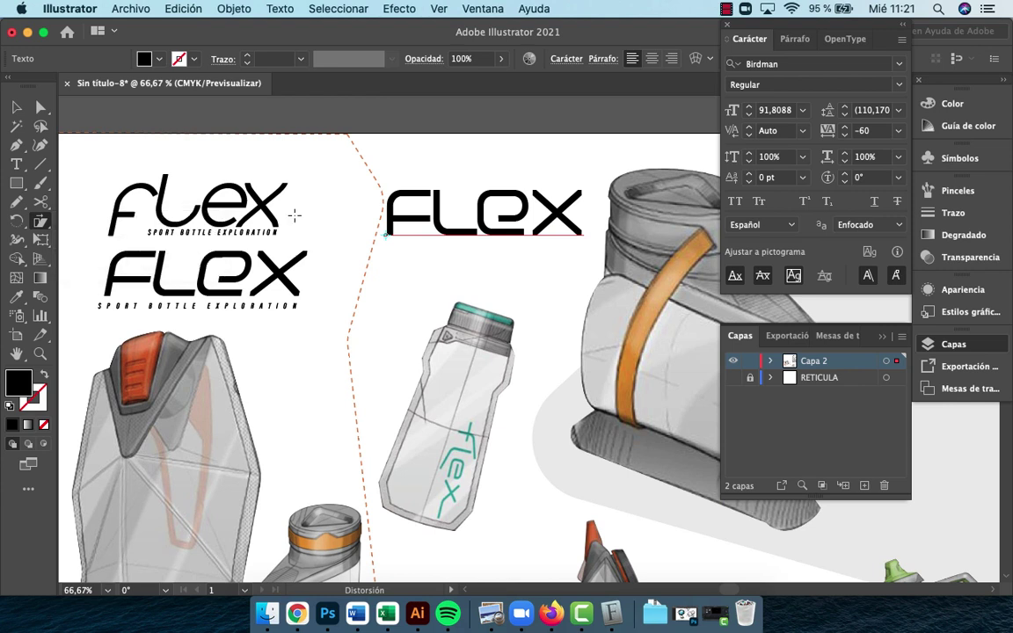
left_click_drag(439, 163, 467, 159)
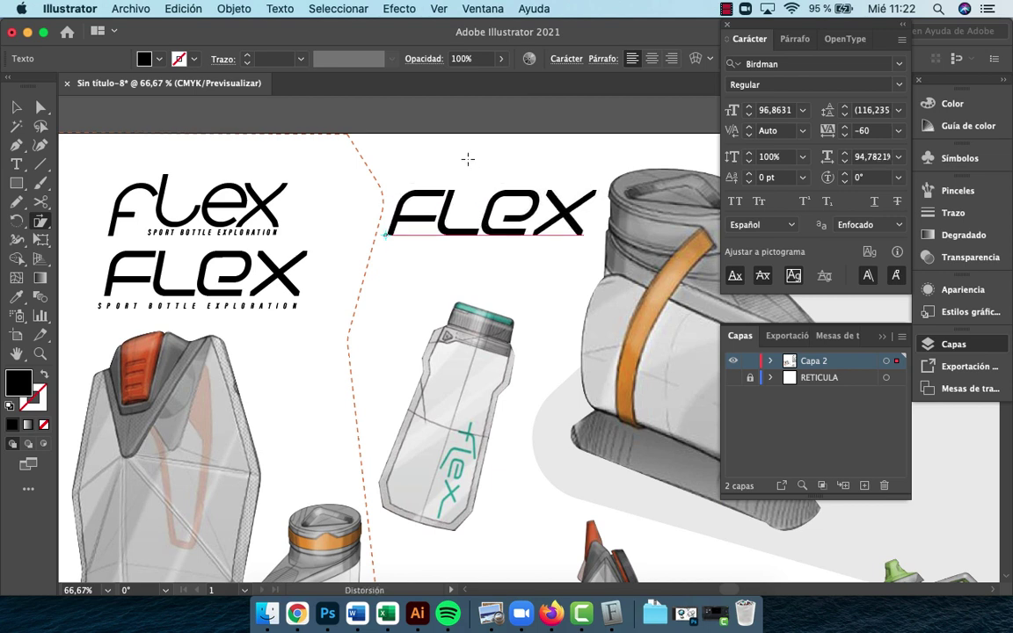
Delete the slanted copy of the Flex title
key("v")
left_click(535, 256)
left_click_drag(528, 227, 487, 247)
key("Delete")
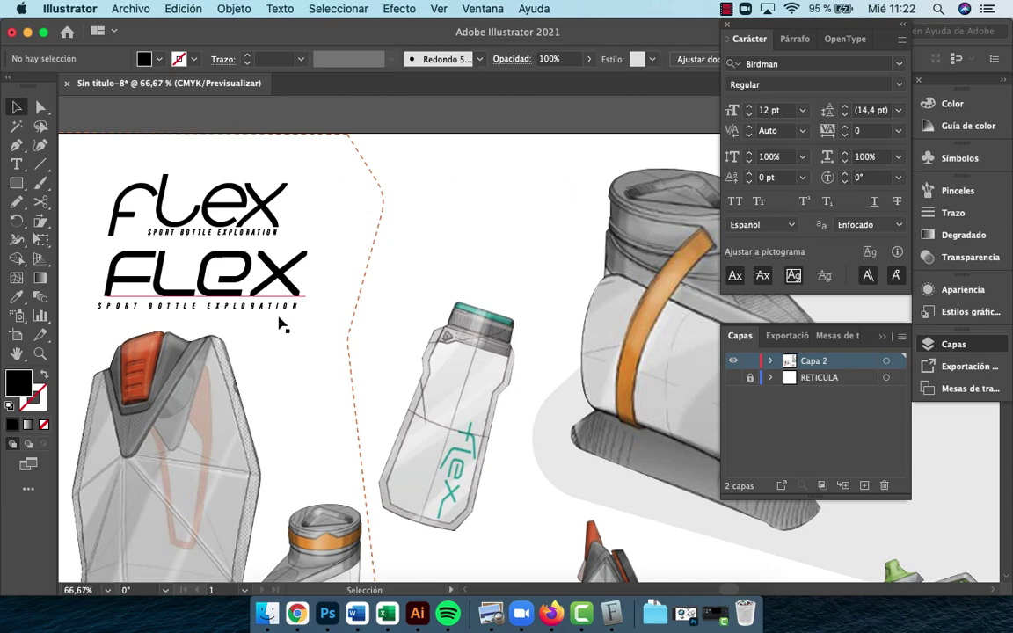
Compare the two Flex titles within the whole sheet and up close
key("space")
left_click_drag(234, 331, 458, 335)
key("z")
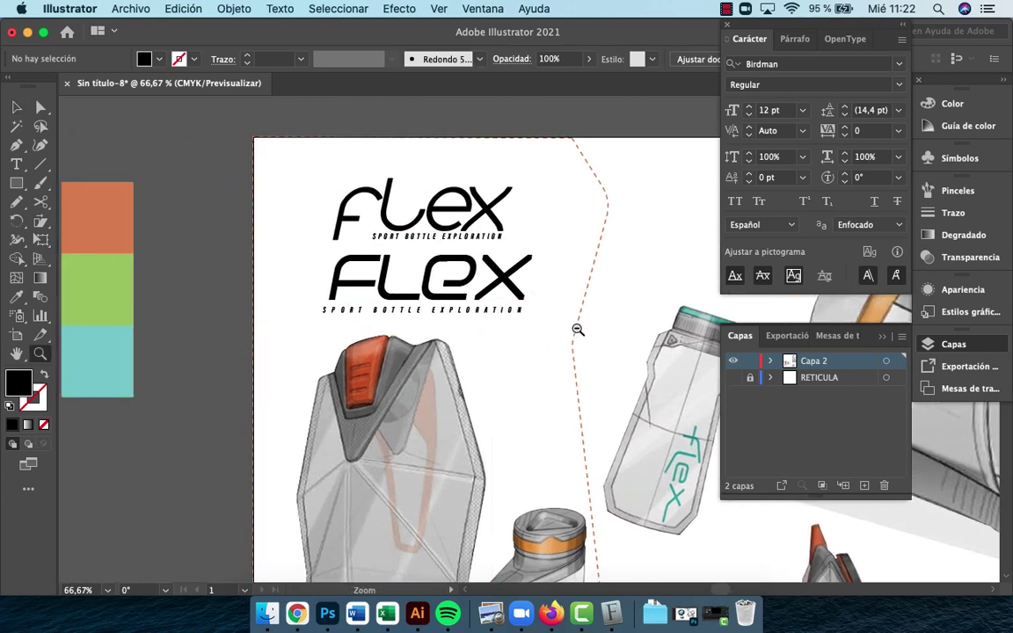
left_click(576, 338, "alt")
left_click(577, 337, "alt")
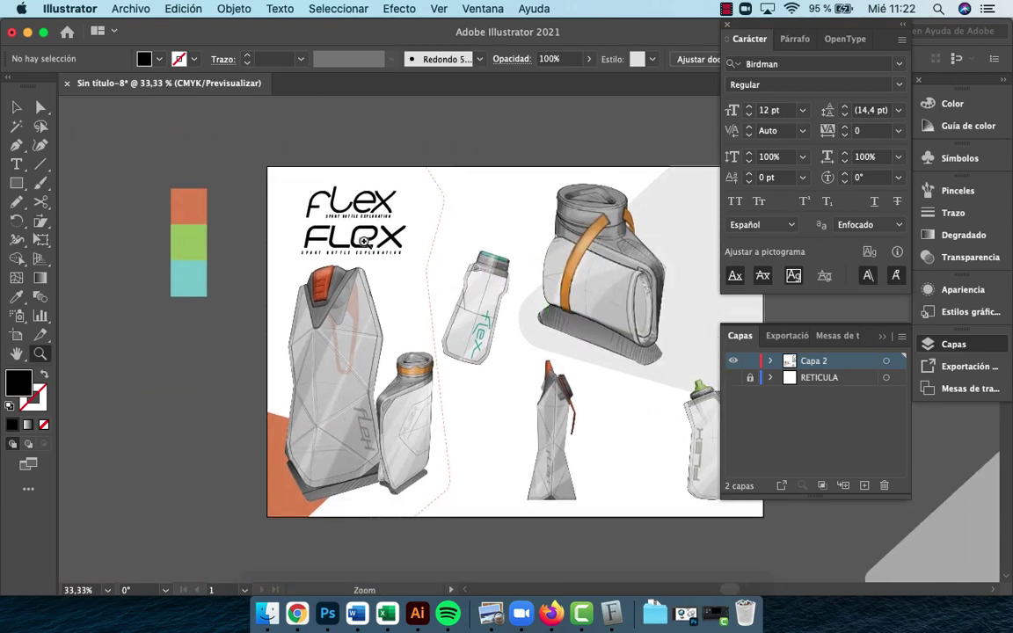
left_click(373, 261)
left_click(581, 322)
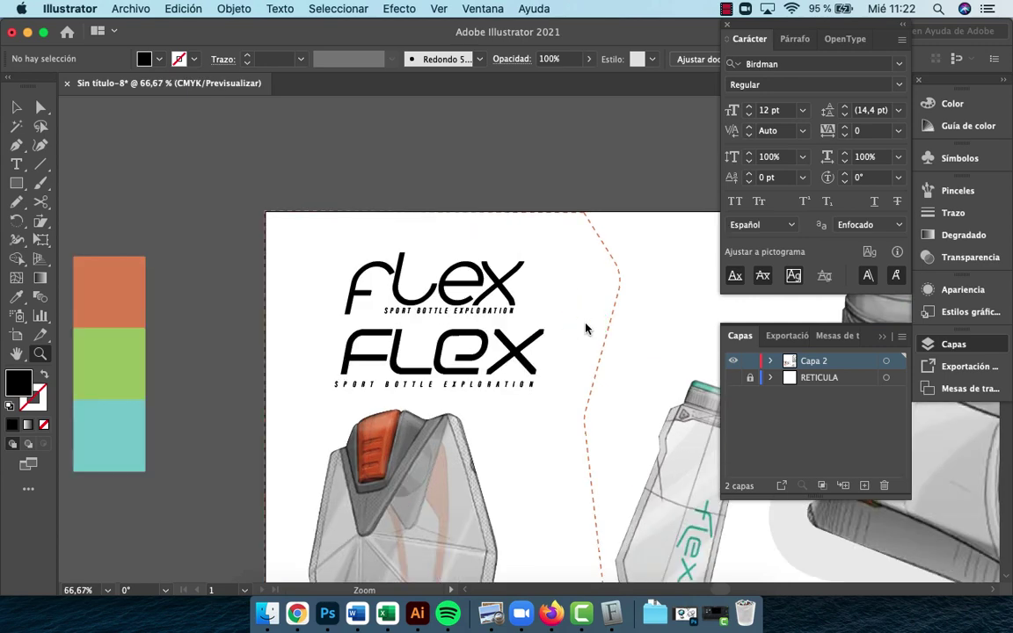
left_click(430, 353)
left_click(483, 347)
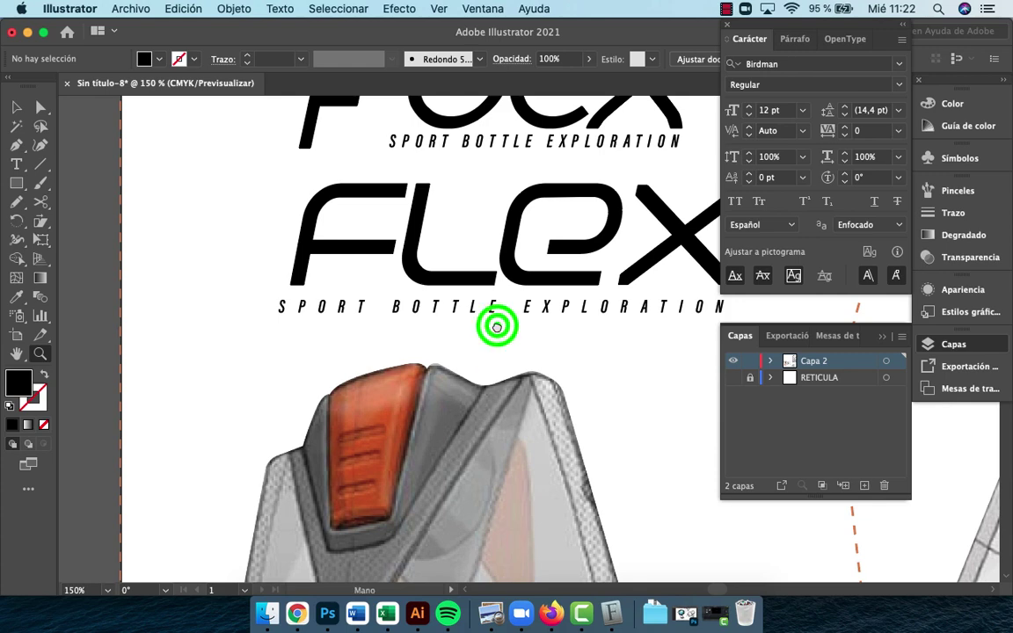
left_click_drag(497, 324, 419, 441)
key("v")
left_click(434, 424)
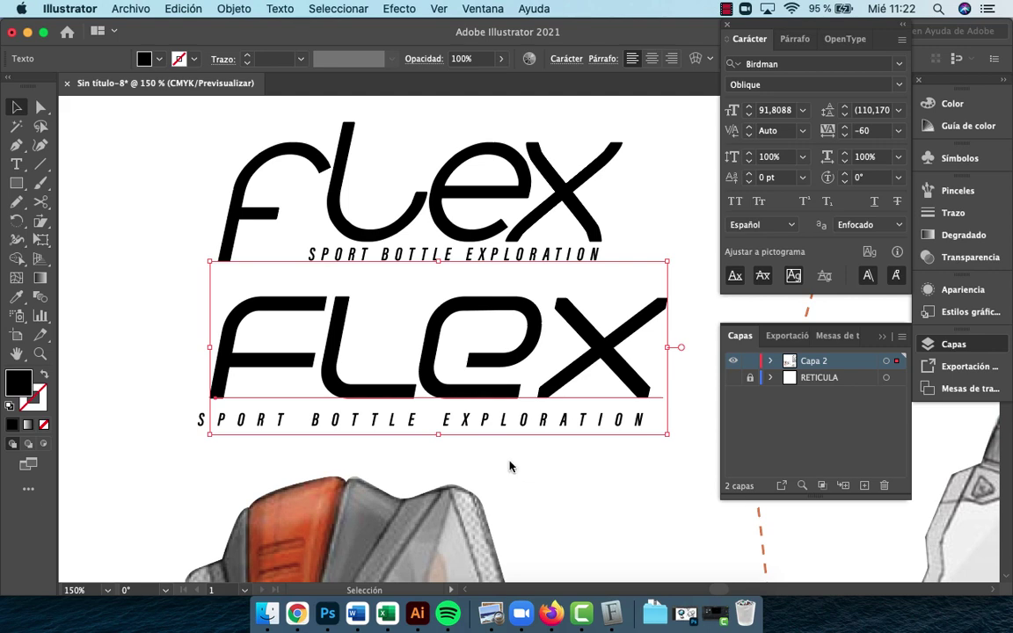
Check how the two Flex titles sit on the sheet and inspect the dashed outline around the title area
key("z")
left_click(440, 397, "alt")
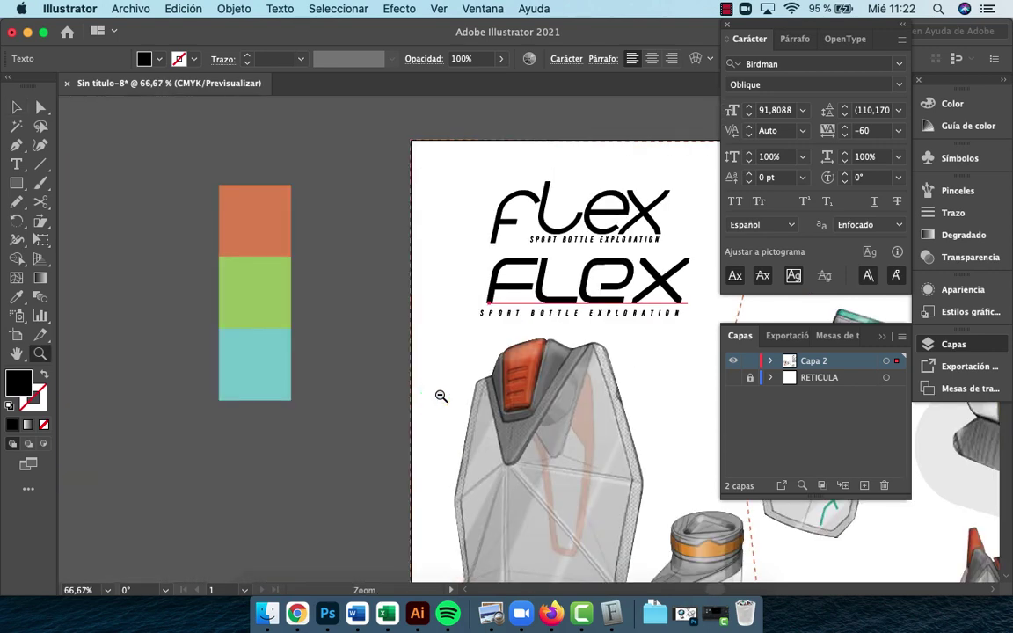
left_click(477, 380, "alt")
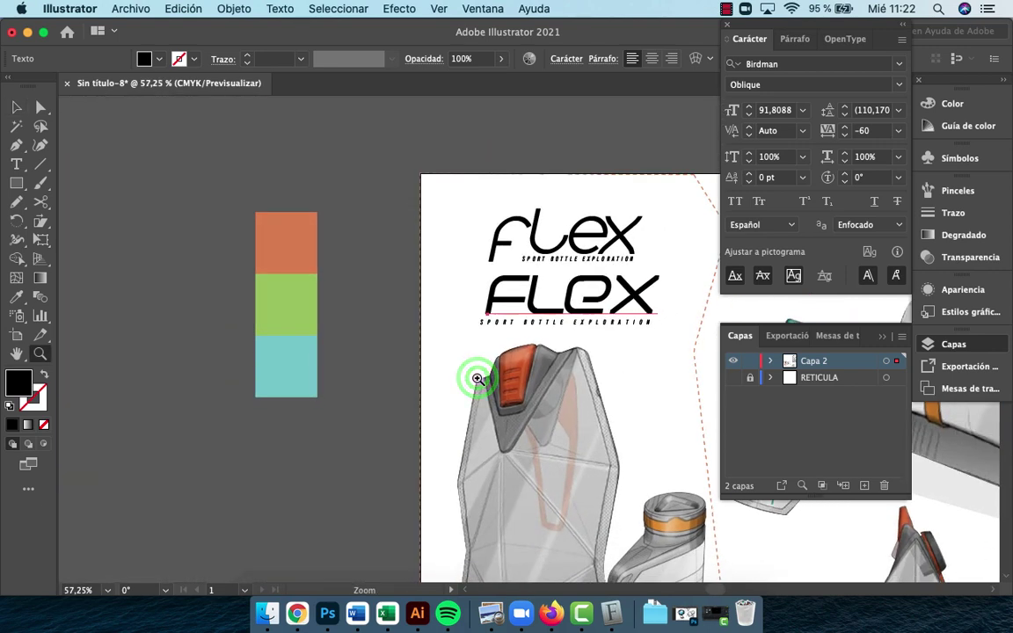
left_click_drag(640, 379, 479, 378)
key("a")
left_click(211, 357)
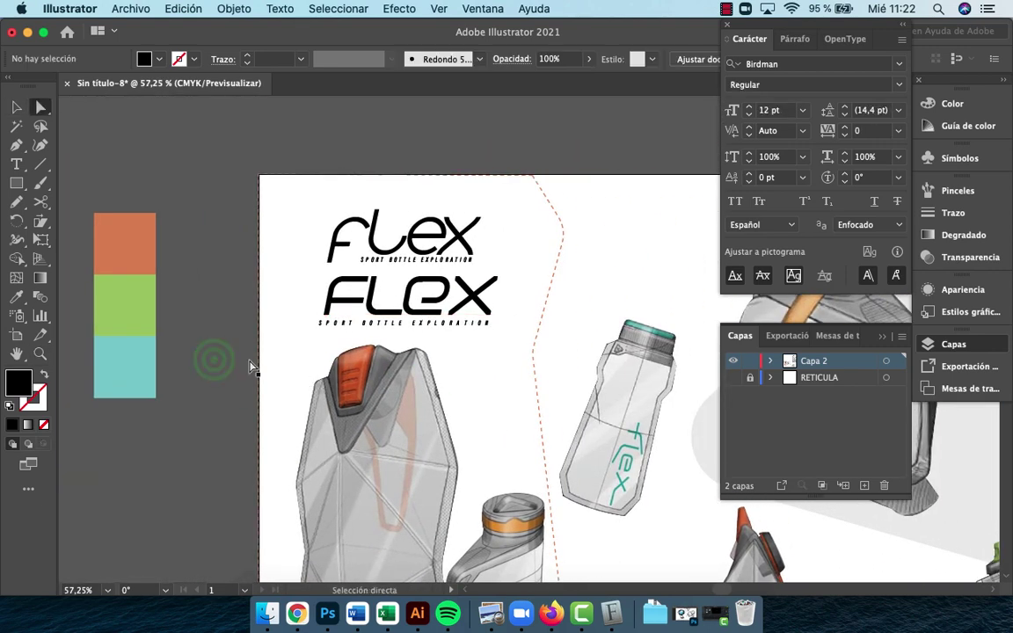
left_click(256, 357)
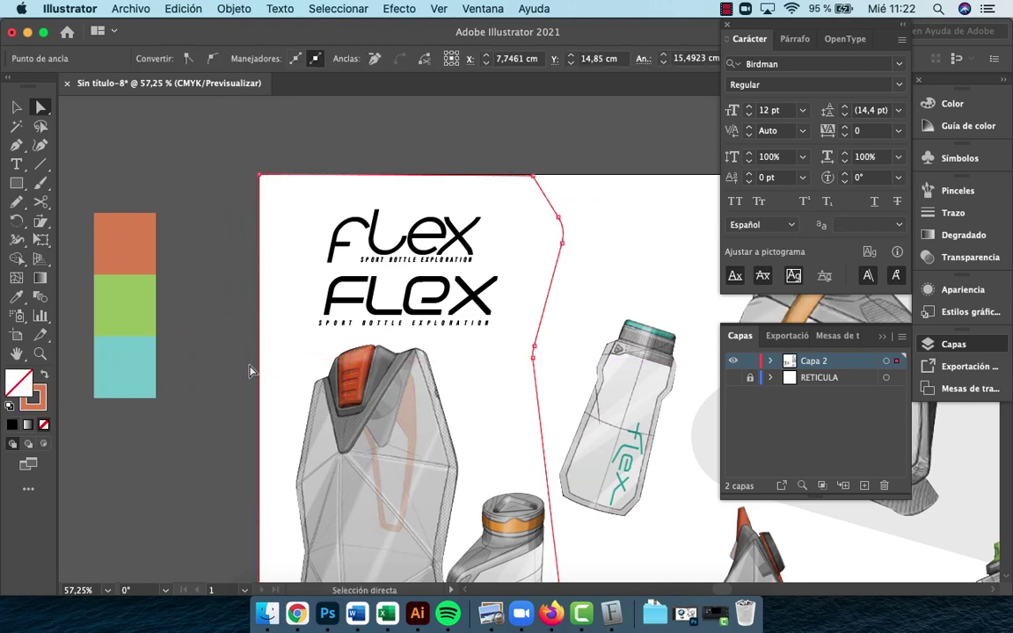
left_click(250, 370)
key("z")
left_click(468, 321)
left_click_drag(468, 322, 397, 347)
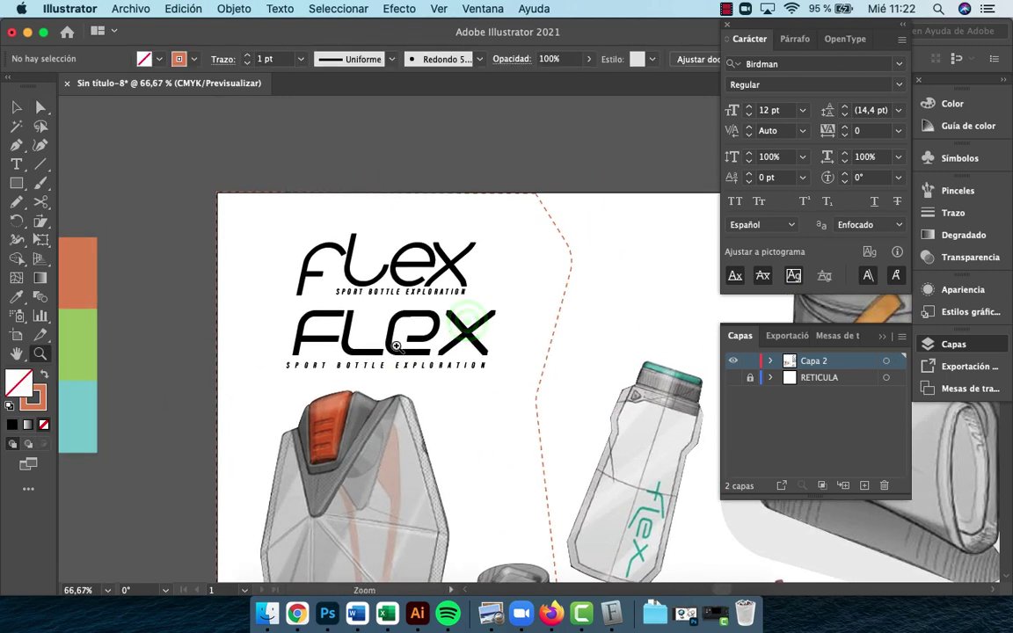
Examine the letterforms, baselines and font settings of both Flex titles and the upper tagline up close
key("v")
left_click(373, 238)
left_click(434, 356)
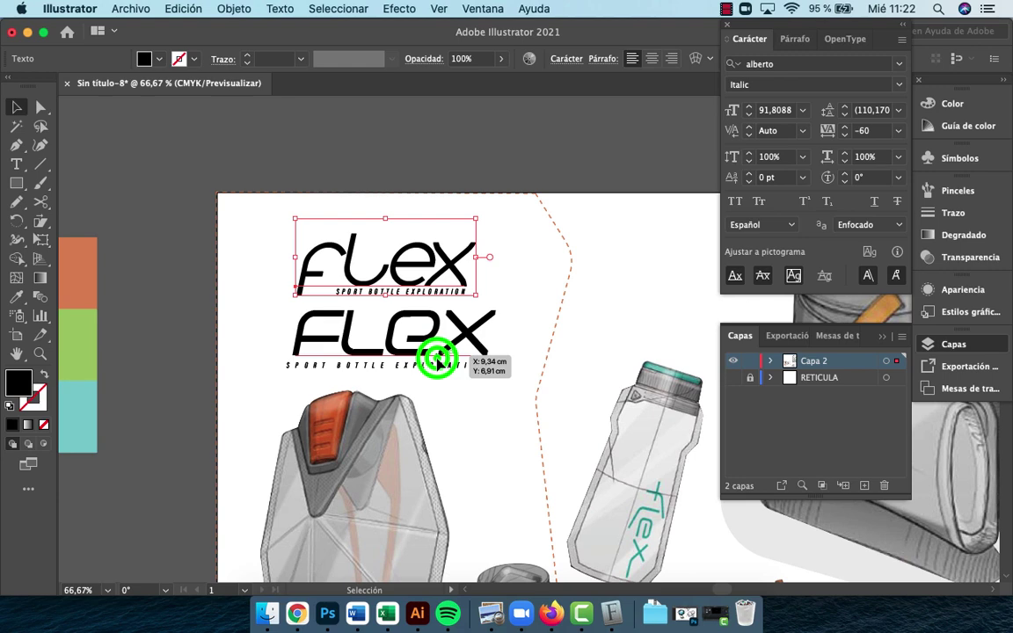
left_click(476, 400)
left_click(440, 293)
key("z")
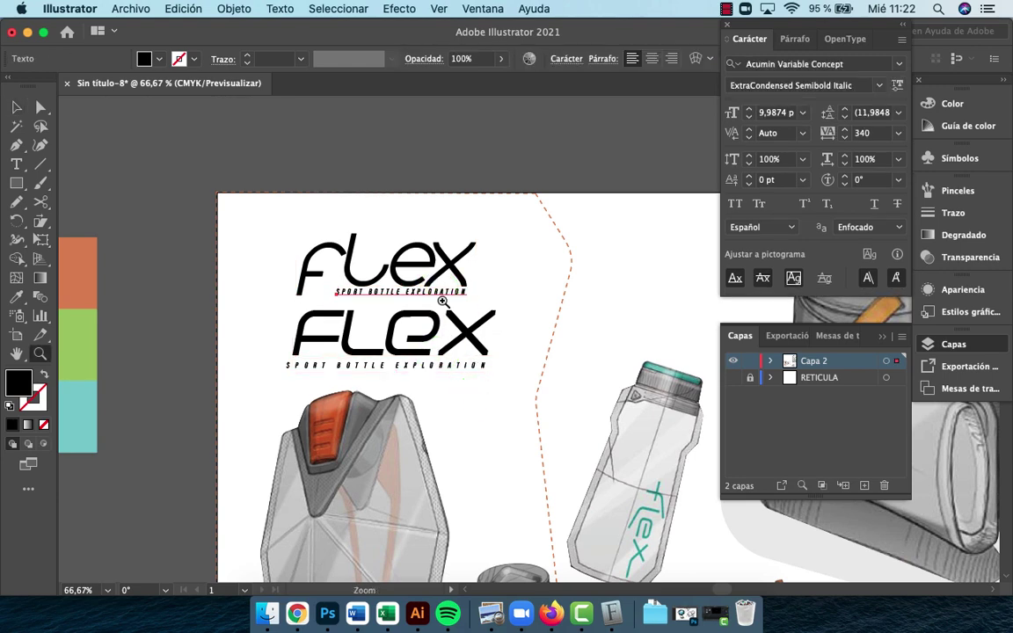
left_click(442, 301)
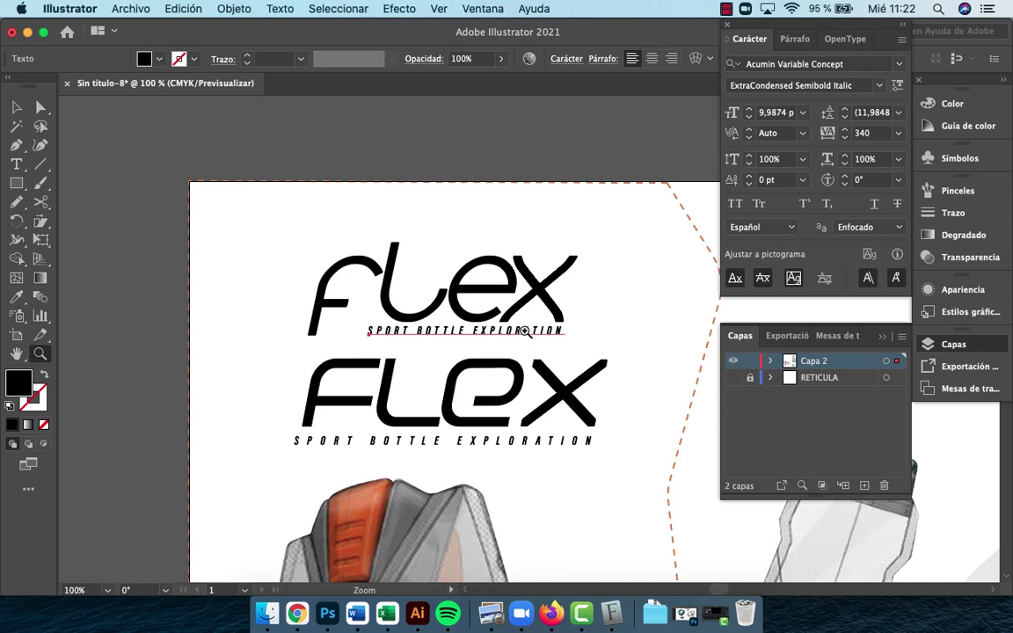
key("v")
left_click(464, 199)
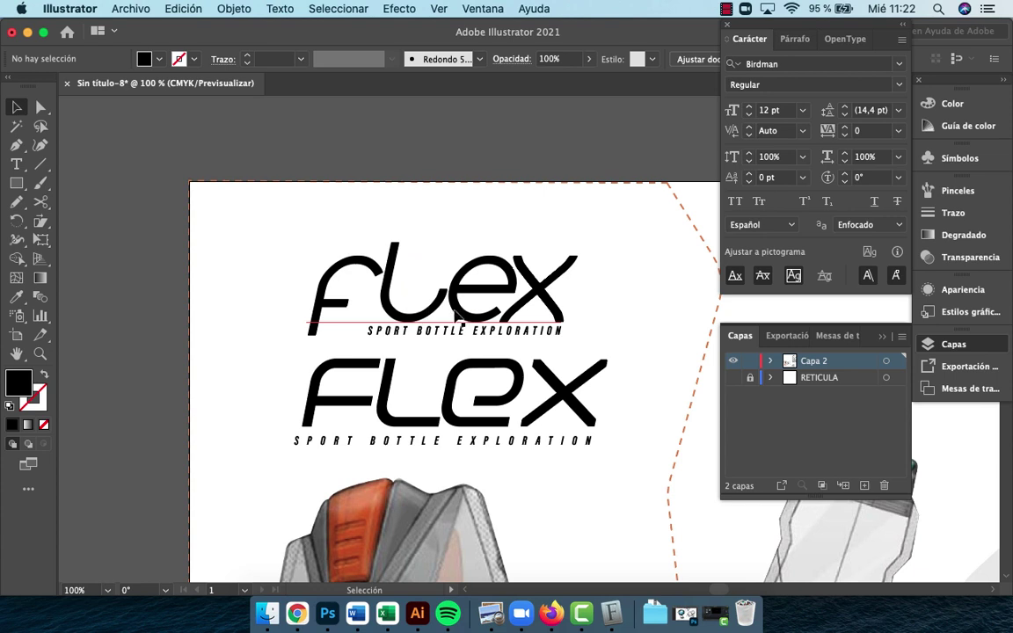
key("z")
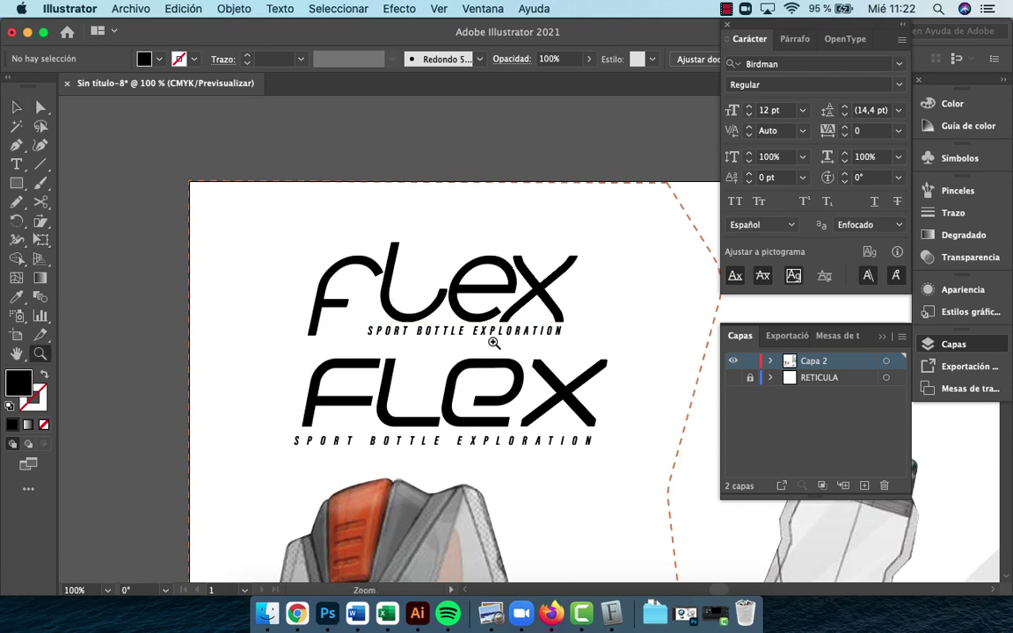
left_click(489, 344)
key("v")
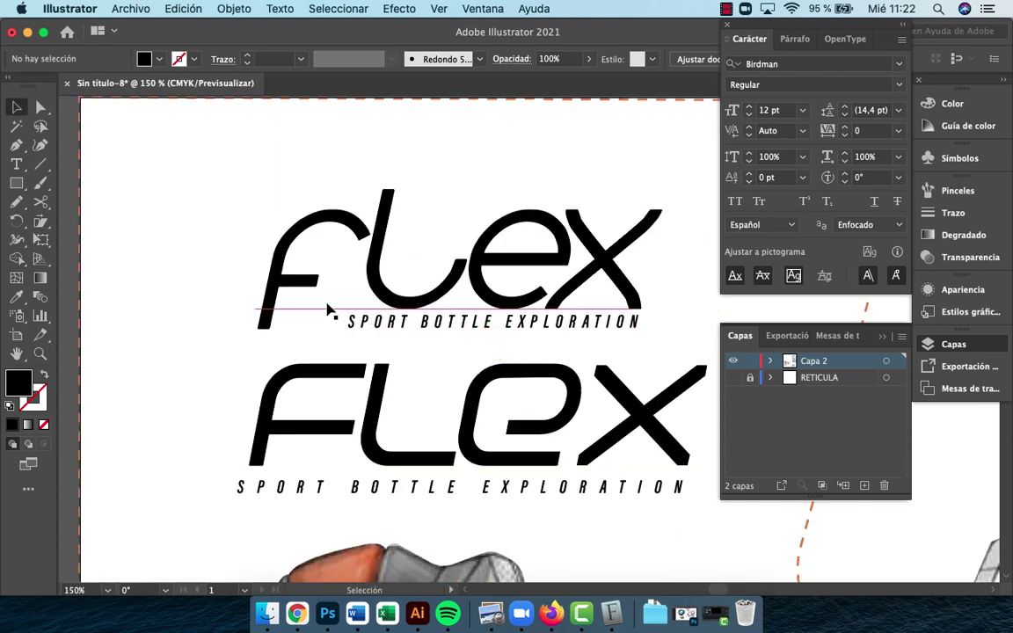
left_click(267, 300)
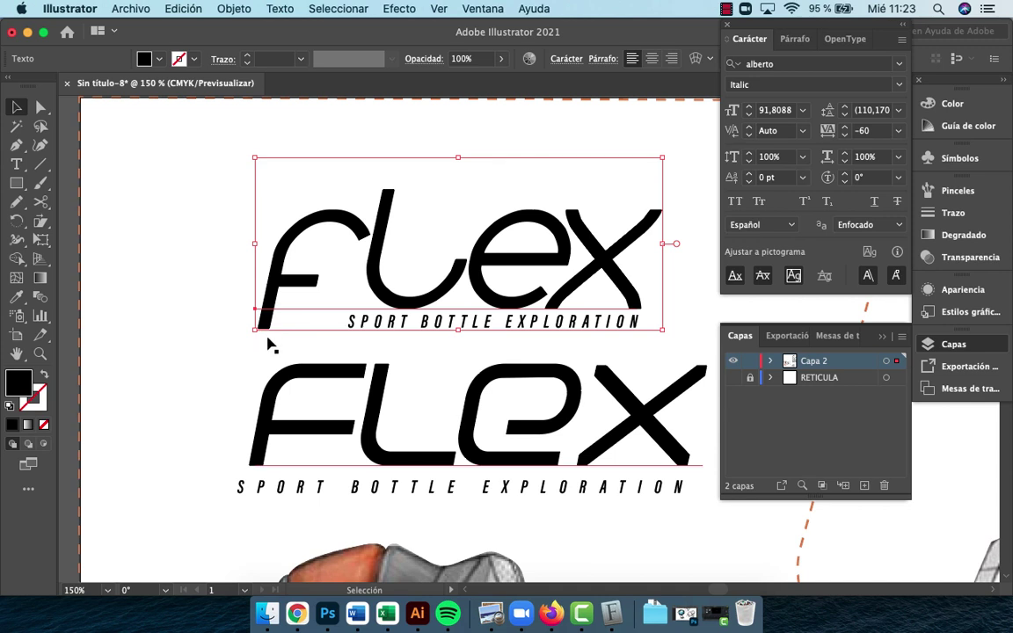
left_click(196, 308)
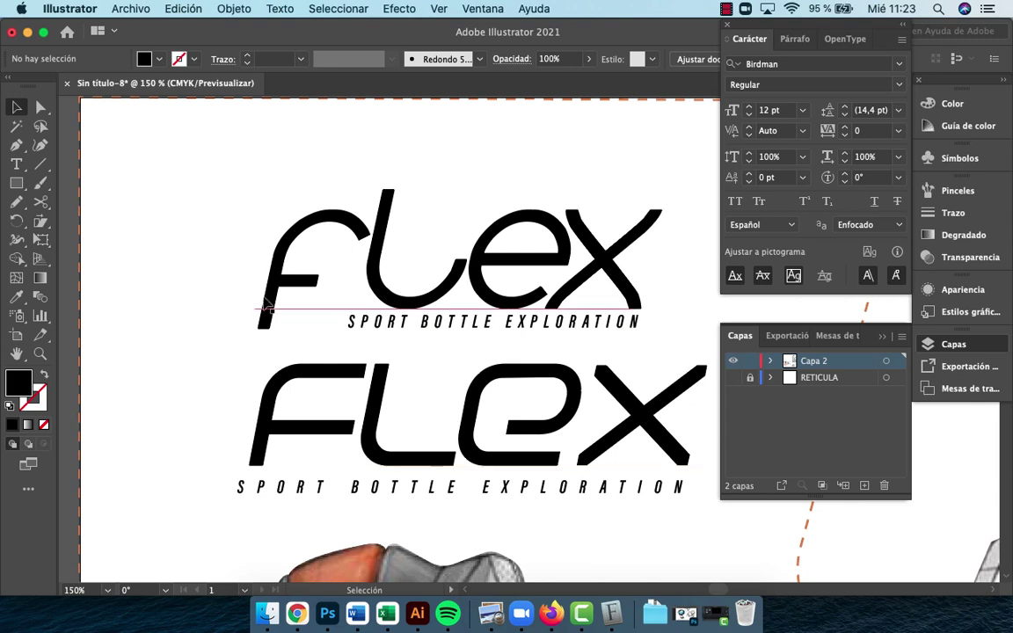
left_click(407, 359)
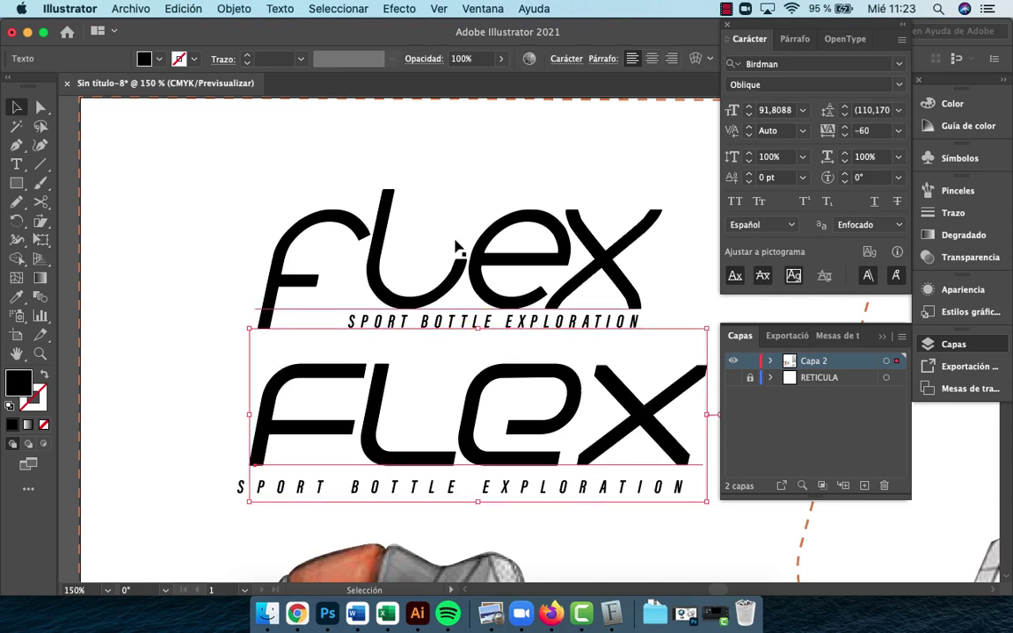
Check the character settings of both taglines and the lower Flex title, and view them at a smaller scale
left_click(440, 138)
left_click(442, 320)
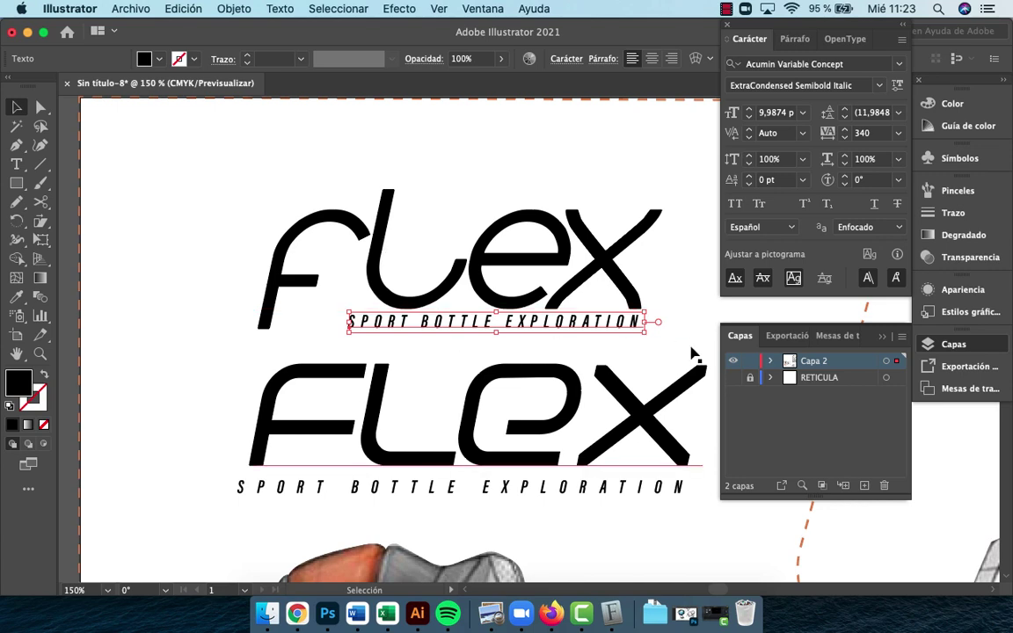
left_click(569, 412)
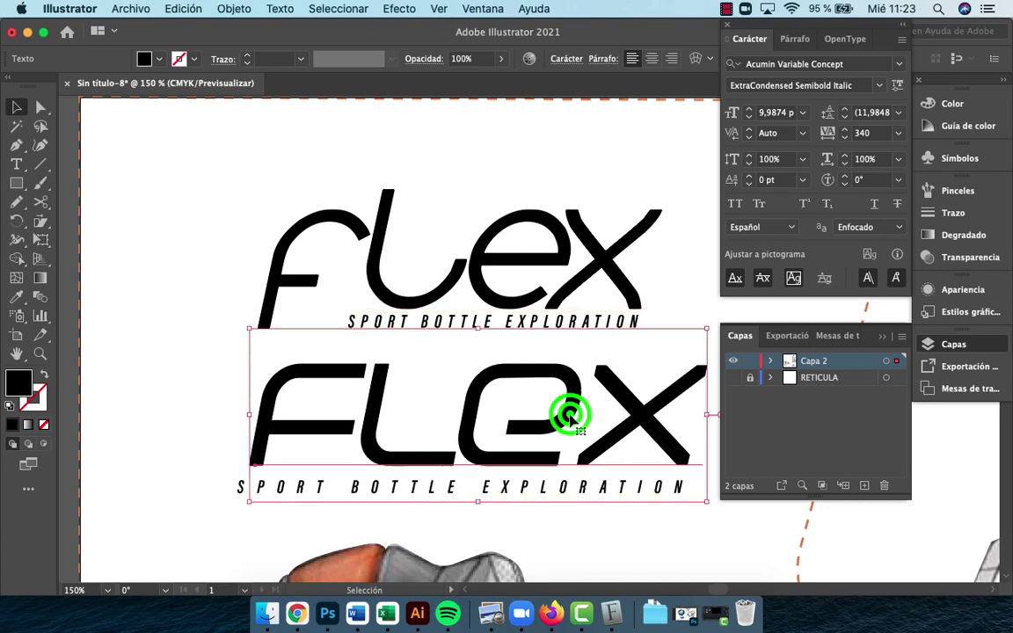
left_click_drag(536, 413, 524, 299)
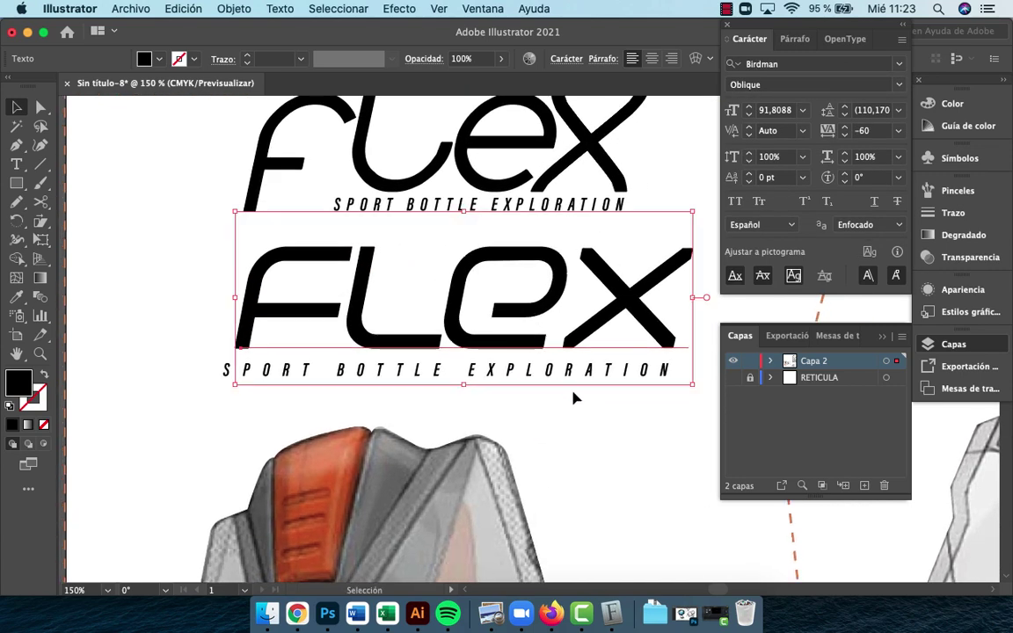
left_click(604, 407)
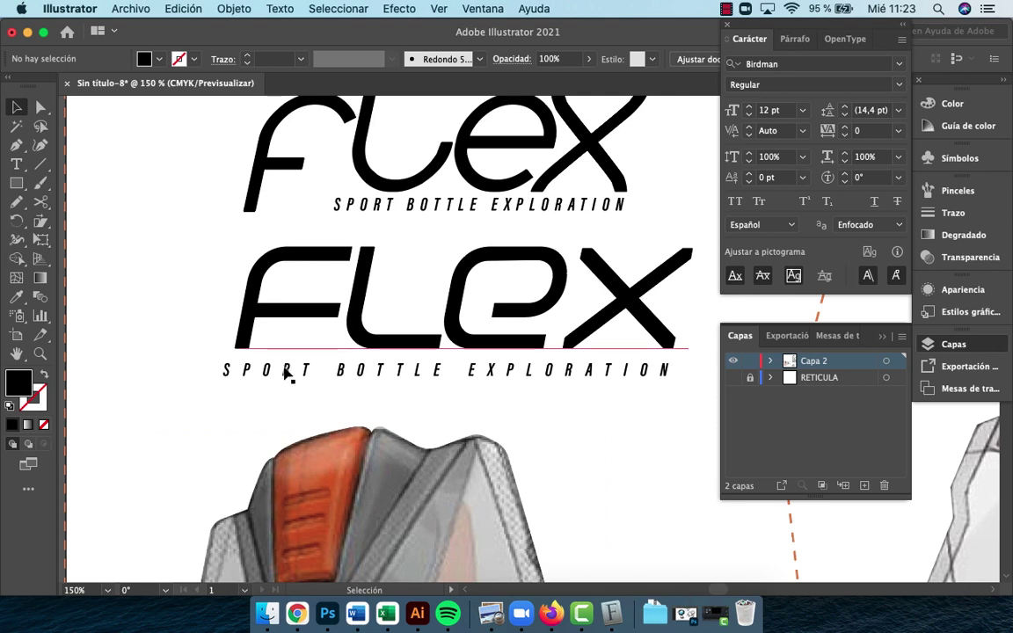
left_click(226, 383)
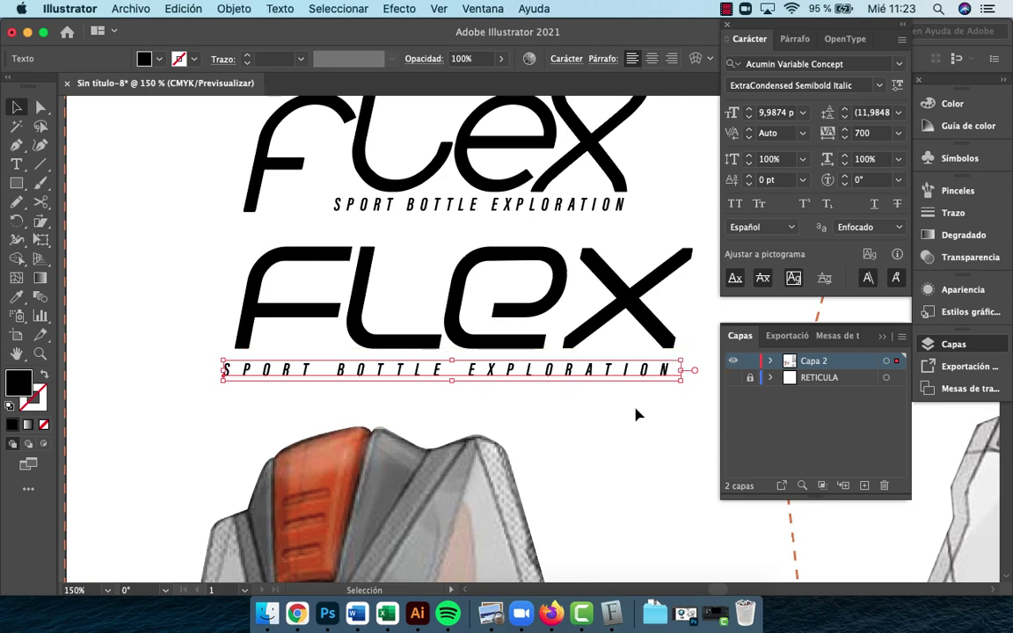
key("z")
left_click(546, 276, "alt")
left_click(550, 279, "alt")
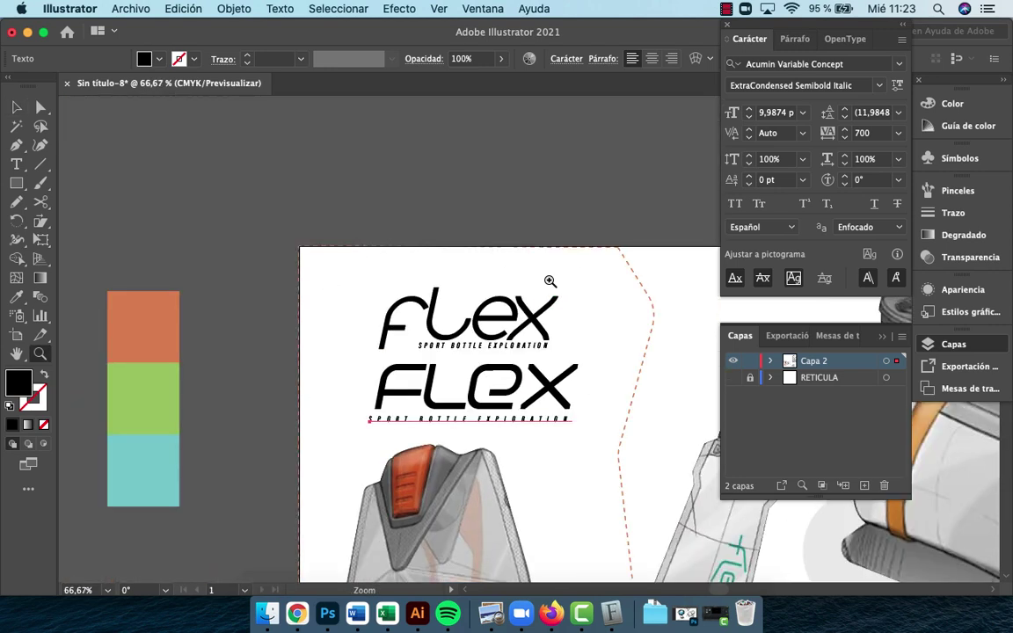
key("v")
left_click(466, 373)
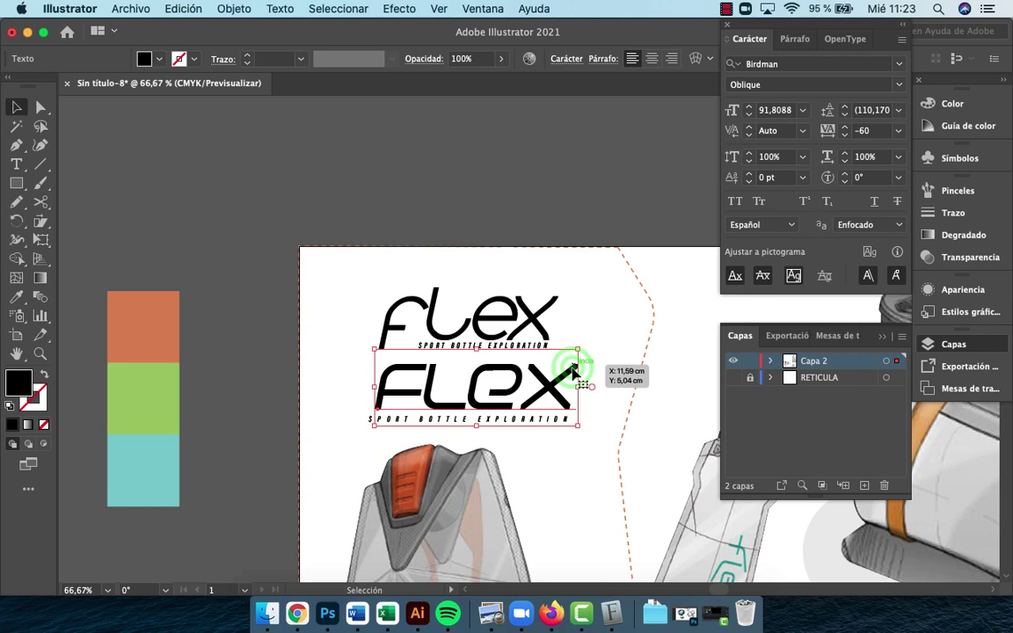
left_click(604, 309)
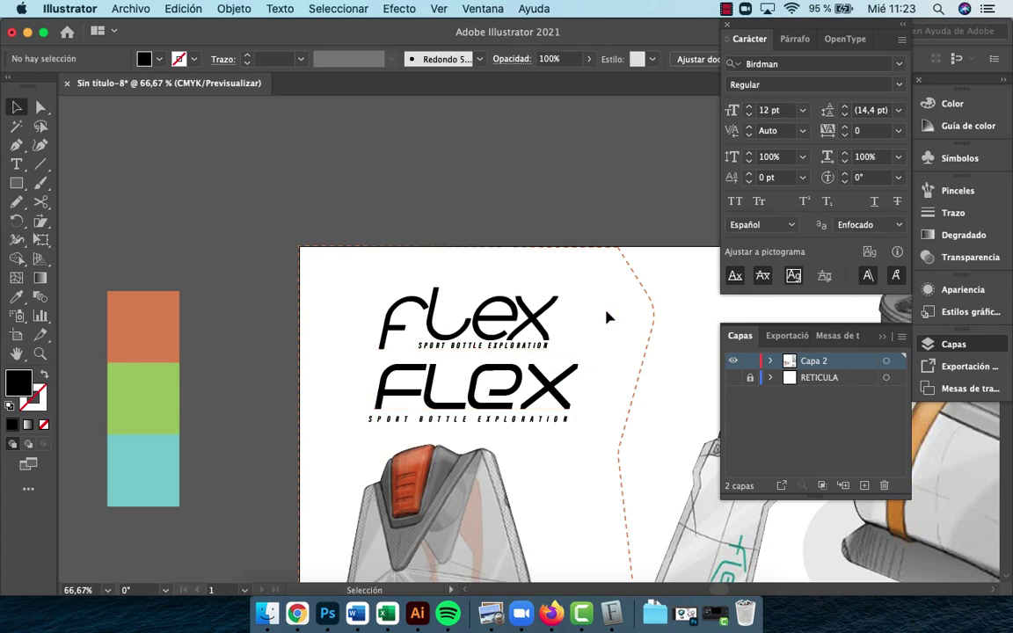
Compare the proportions of both Flex titles and their tagline spacing at closer range
key("z")
left_click(484, 350)
left_click(487, 350)
left_click_drag(487, 350, 353, 229)
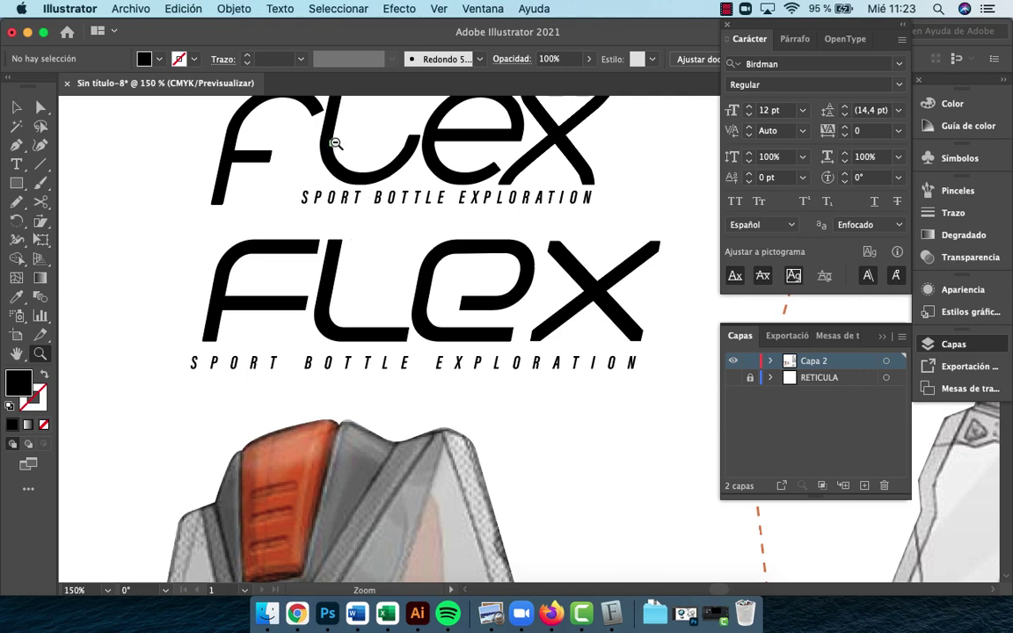
left_click(327, 167, "alt")
left_click_drag(504, 296, 365, 268)
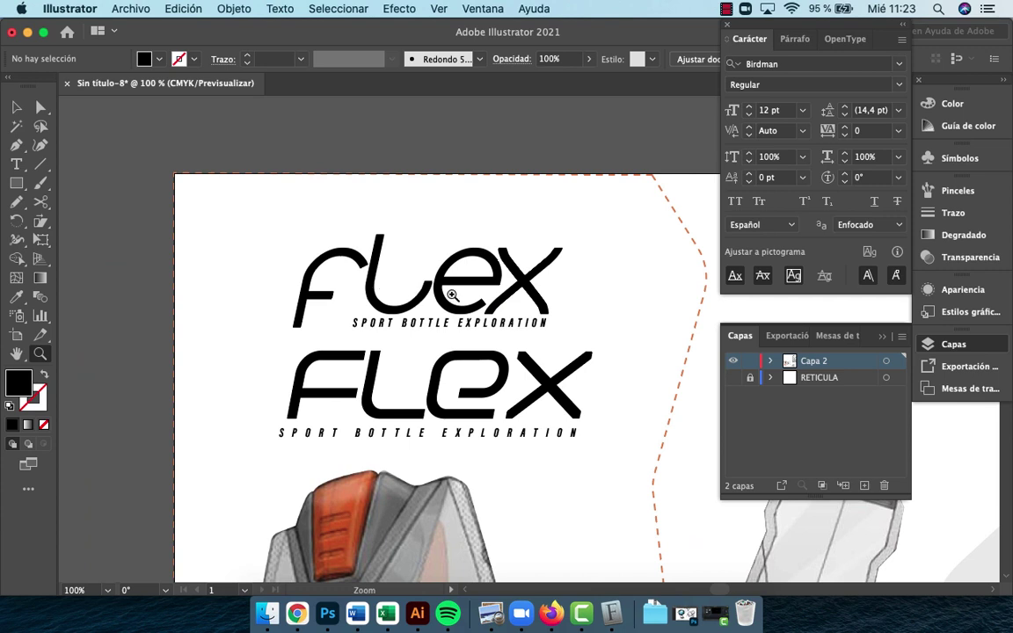
key("v")
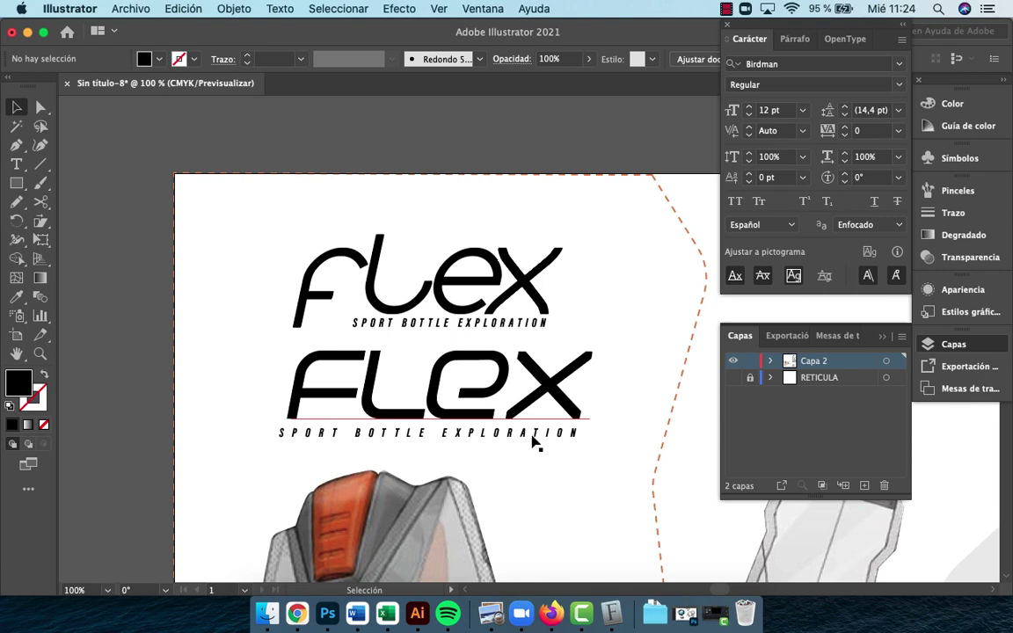
left_click(482, 400)
left_click(495, 456)
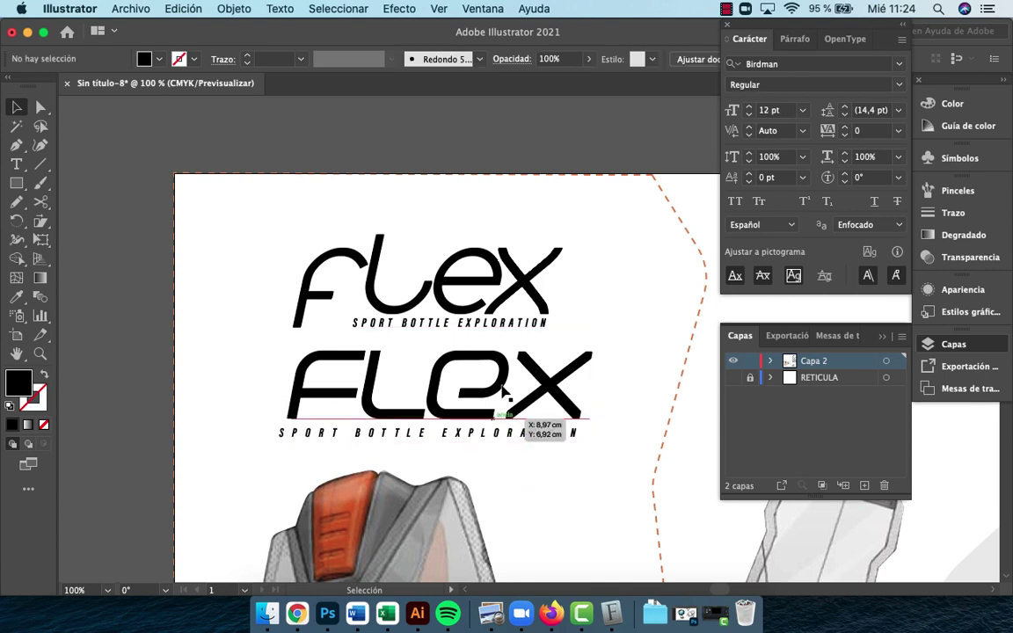
left_click(511, 324)
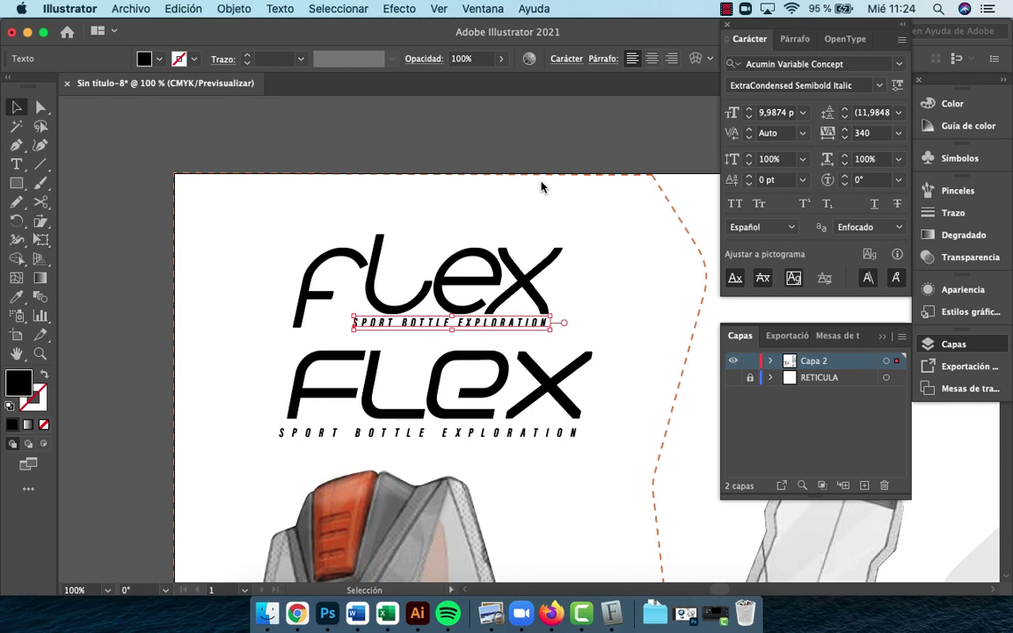
left_click(588, 352)
left_click(601, 561)
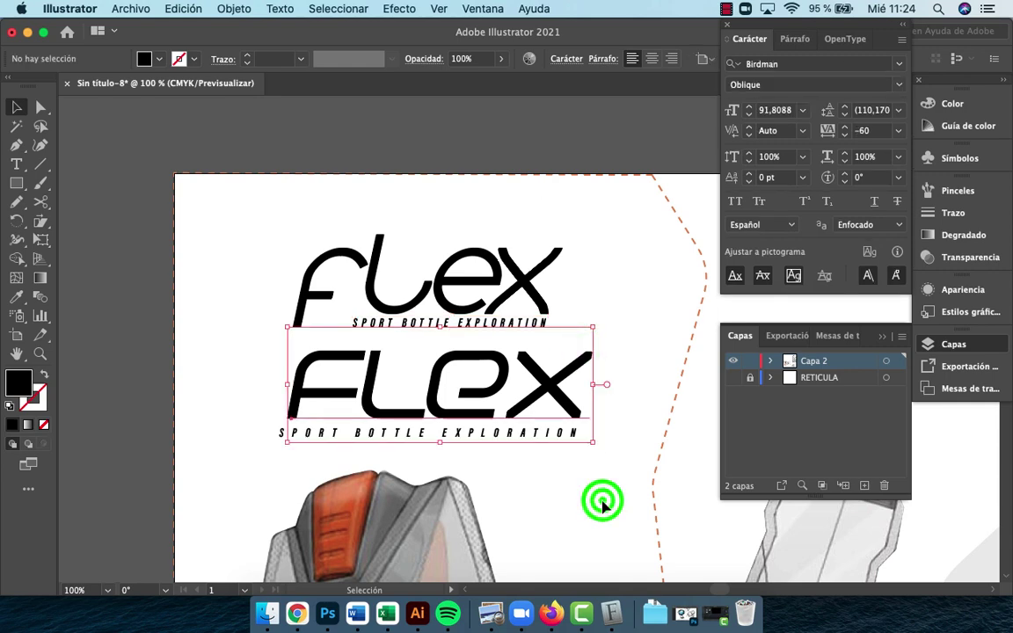
Review both Flex titles against the bottle sketches across the whole sheet
key("z")
left_click(557, 411, "alt")
left_click(556, 412, "alt")
left_click(556, 411, "alt")
left_click(557, 412, "alt")
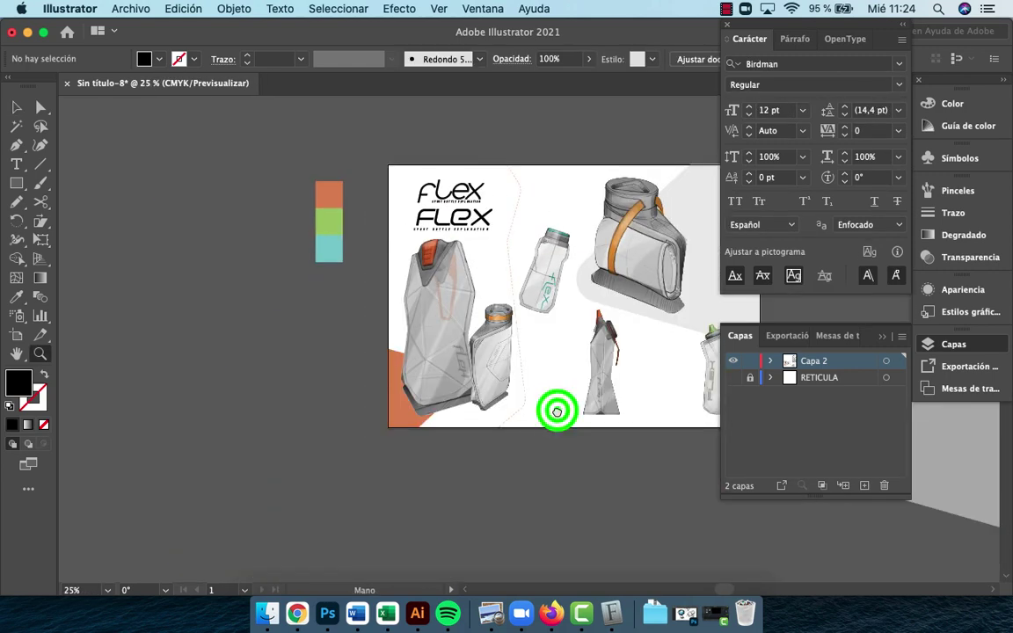
left_click(412, 322)
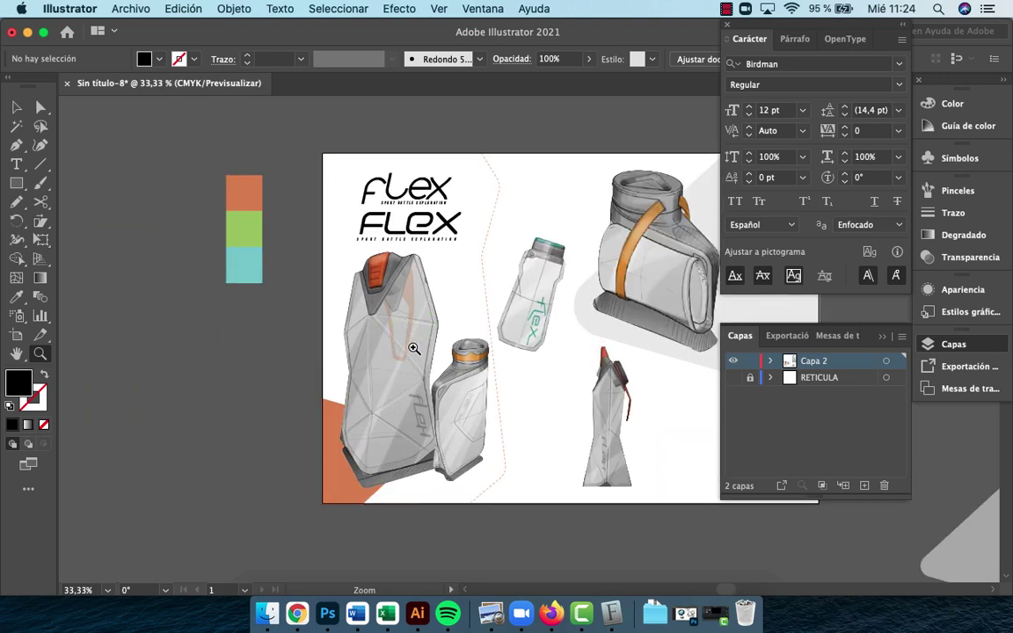
left_click_drag(475, 351, 374, 351)
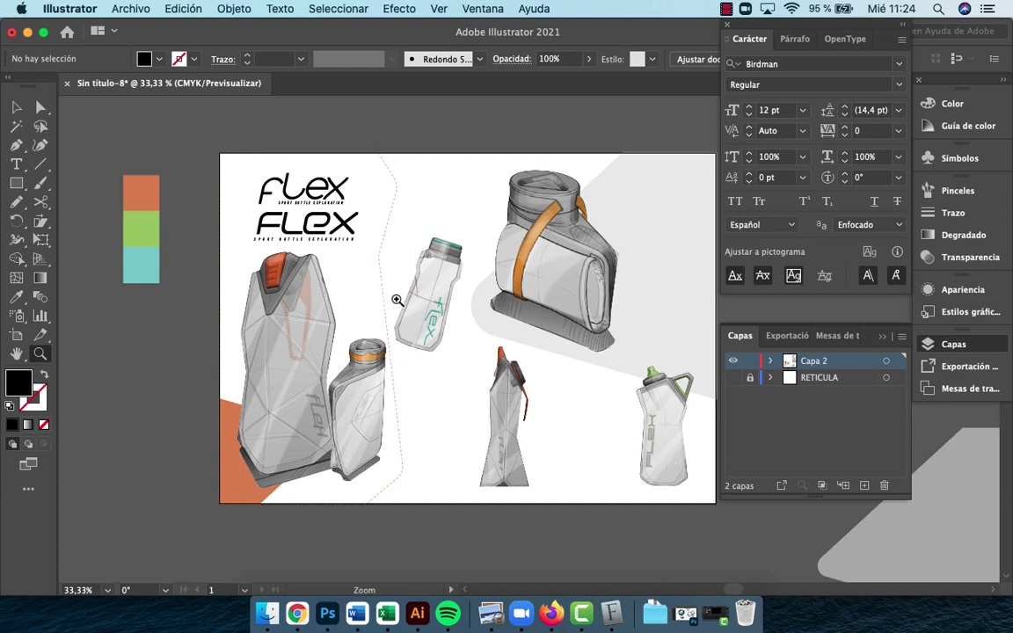
left_click(353, 265)
left_click(443, 301)
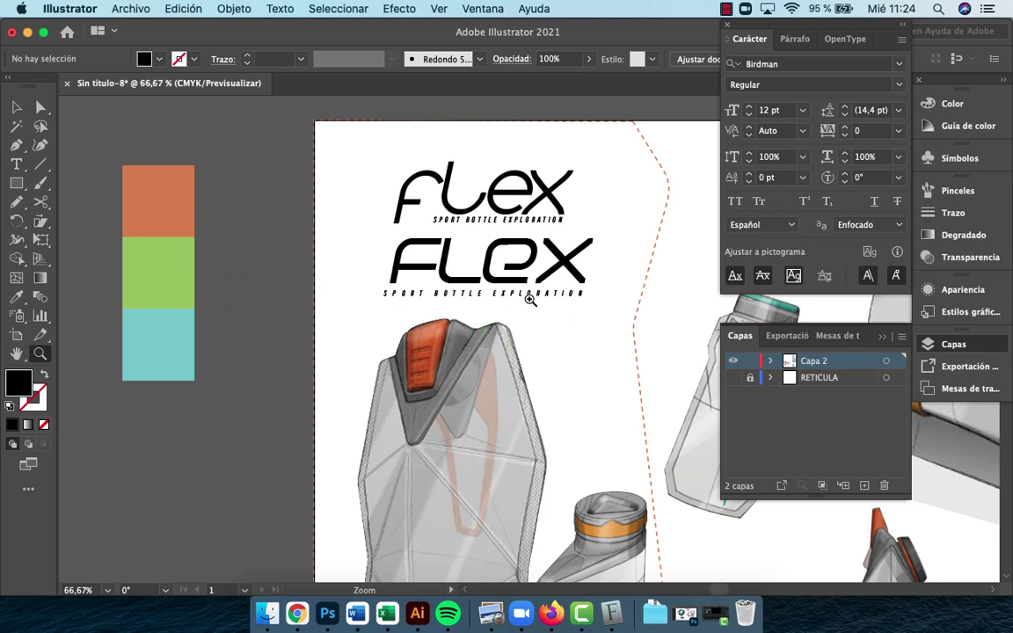
Try to move the upper Flex title off the artboard without its tagline
key("v")
left_click(497, 211)
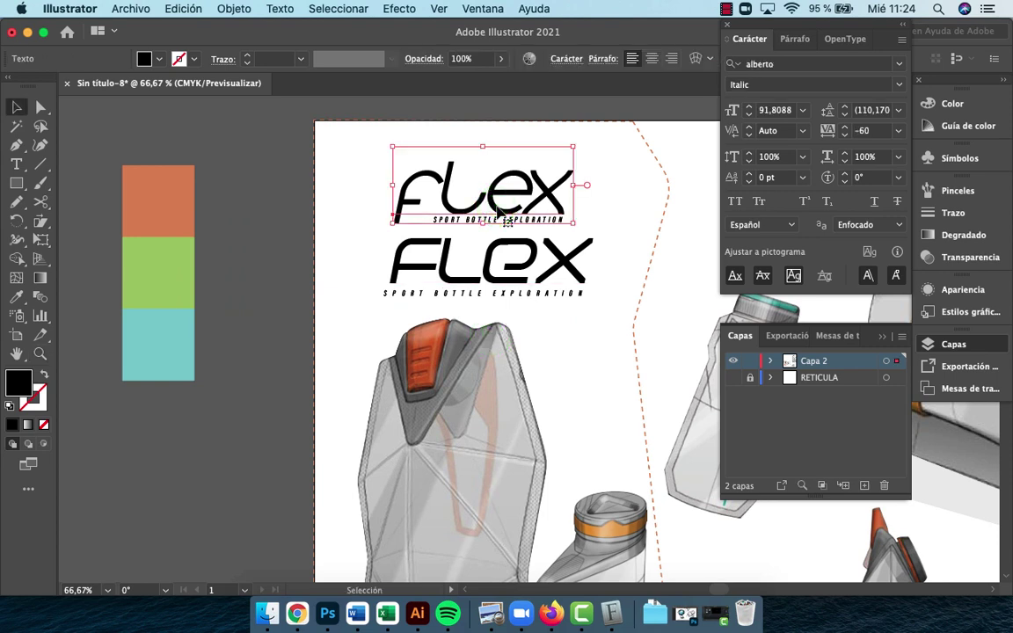
left_click(611, 220)
left_click(489, 180)
left_click_drag(447, 203, 180, 475)
key("super+z")
Move the upper Flex title together with its tagline off the artboard, below the colour swatches
left_click(350, 173)
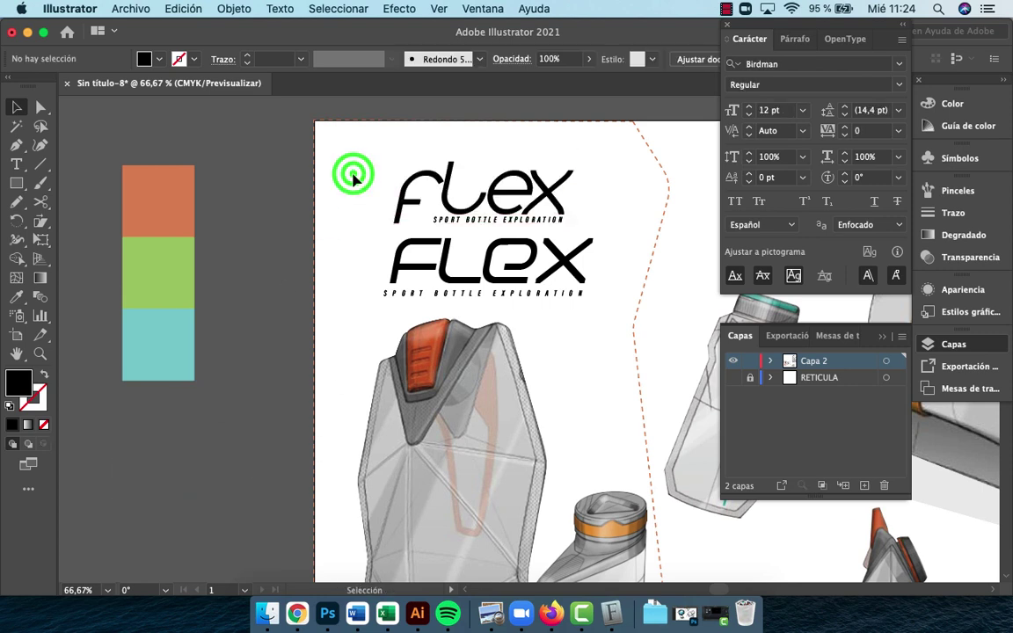
left_click(552, 223)
left_click_drag(525, 211, 144, 478)
Select the remaining Flex title with its tagline and show the RETICULA grid layer
key("z")
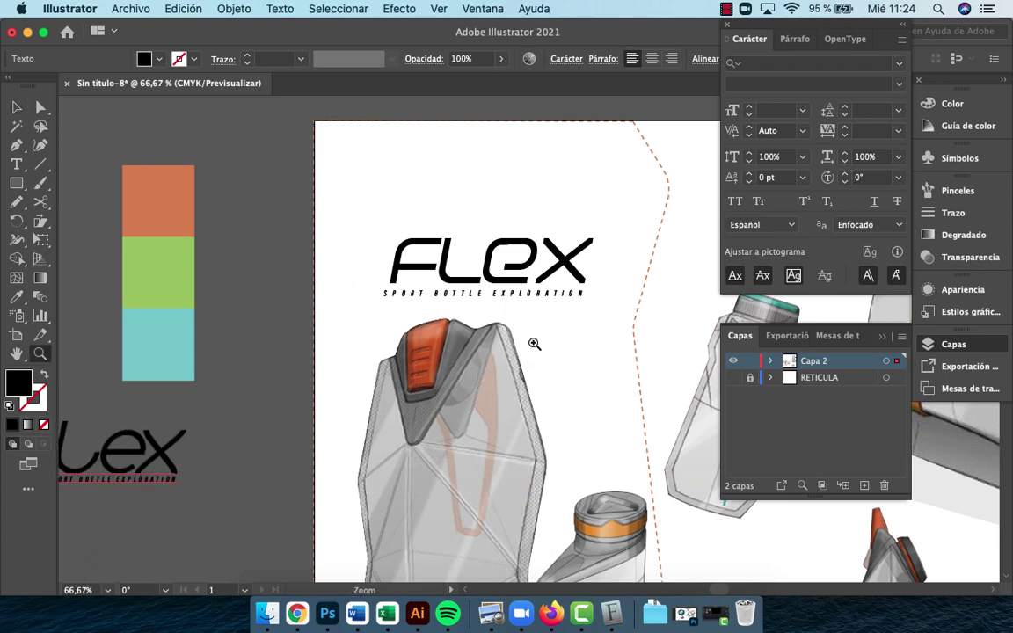
left_click(567, 318)
left_click(508, 310, "alt")
left_click_drag(508, 310, 328, 255)
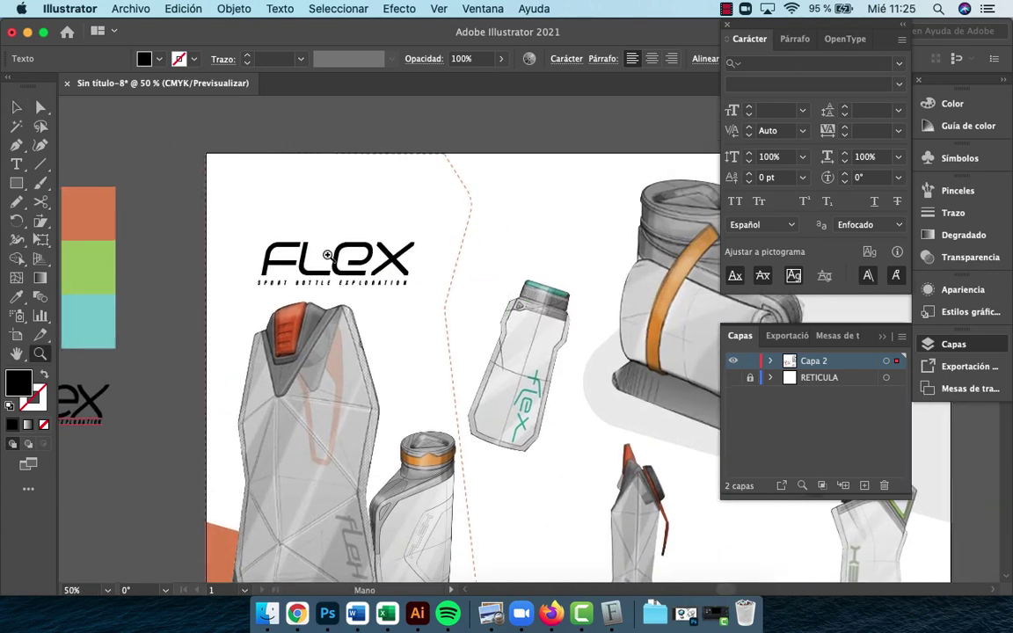
key("v")
left_click(414, 297)
left_click(364, 234)
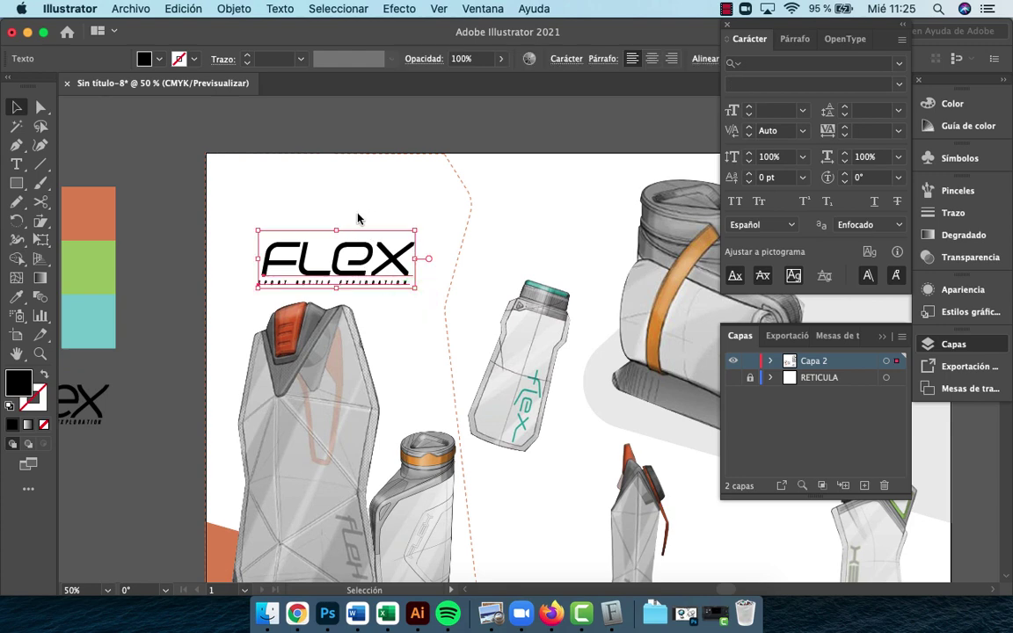
left_click(732, 377)
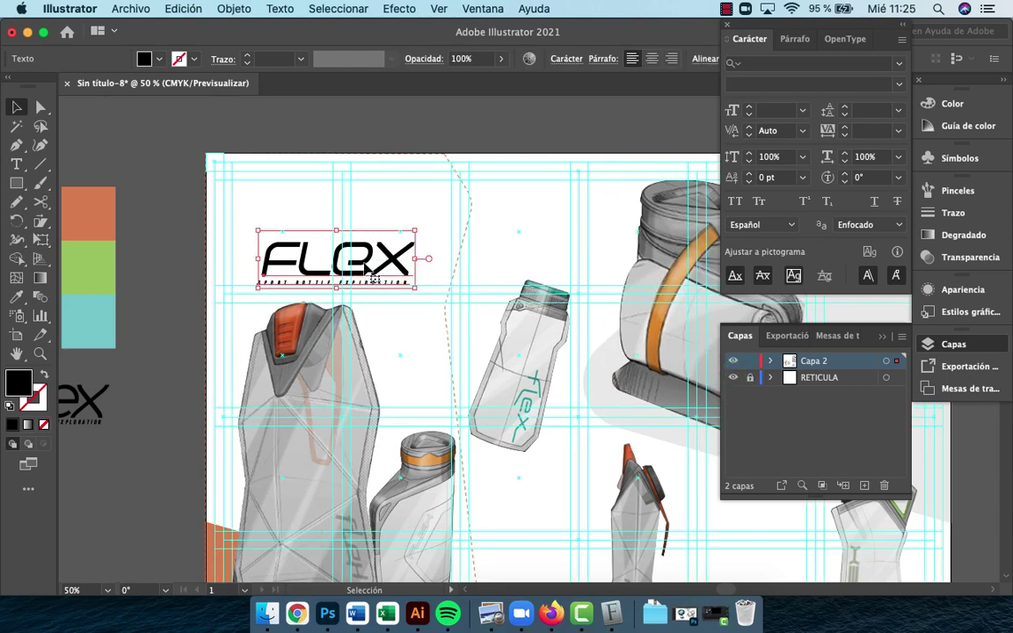
Enlarge the Flex title and tagline to span the first two grid columns, and nudge them into alignment with the grid
left_click_drag(370, 268, 451, 204)
key("Down")
key("Down")
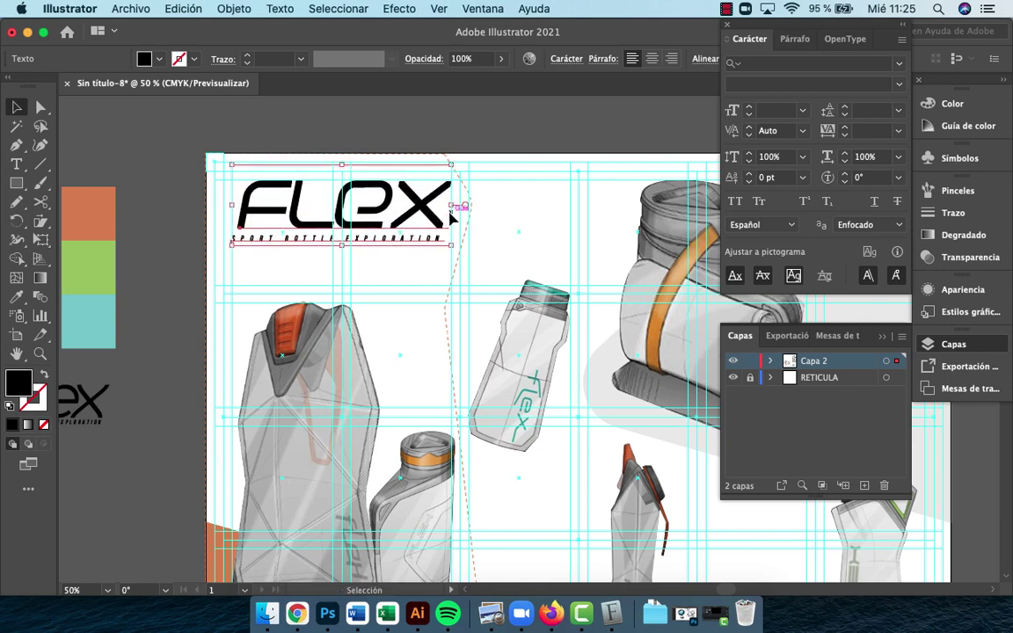
key("Right")
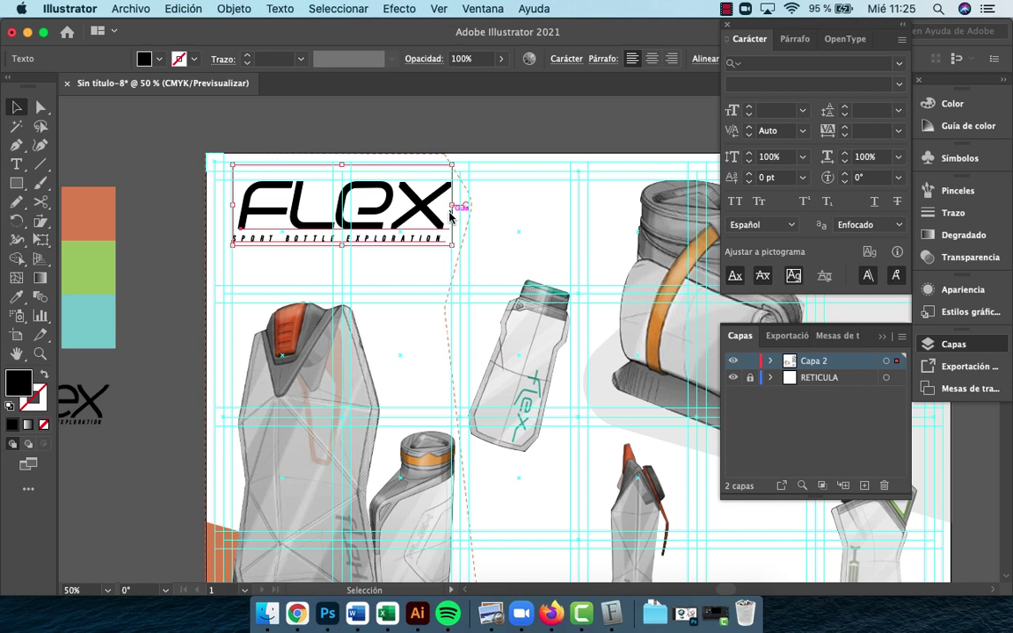
left_click(476, 136)
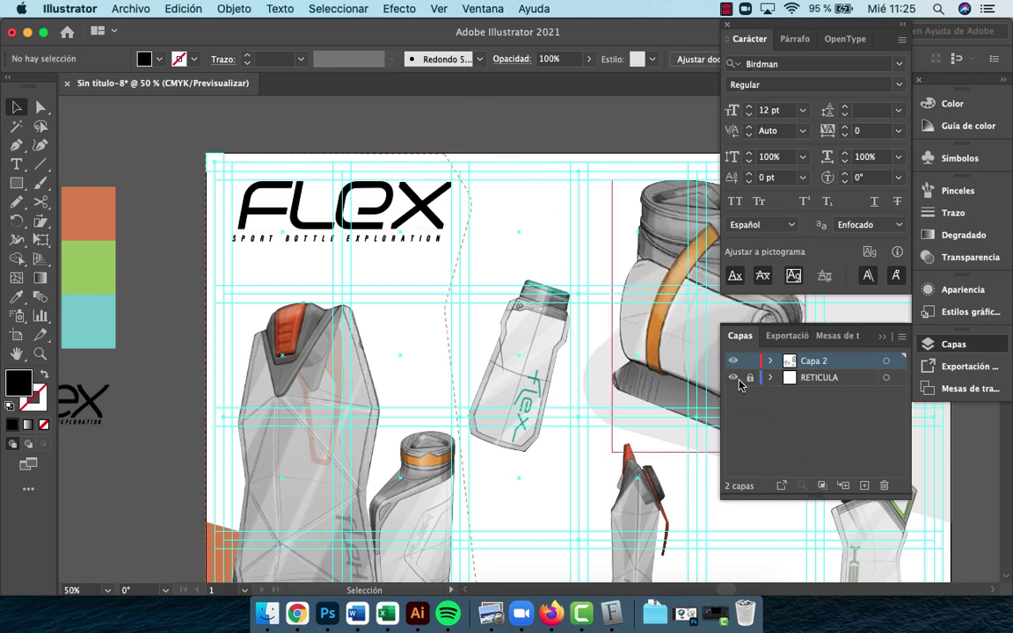
Review the enlarged Flex title on the sheet with the RETICULA grid hidden and shown again
key("z")
left_click(514, 296, "alt")
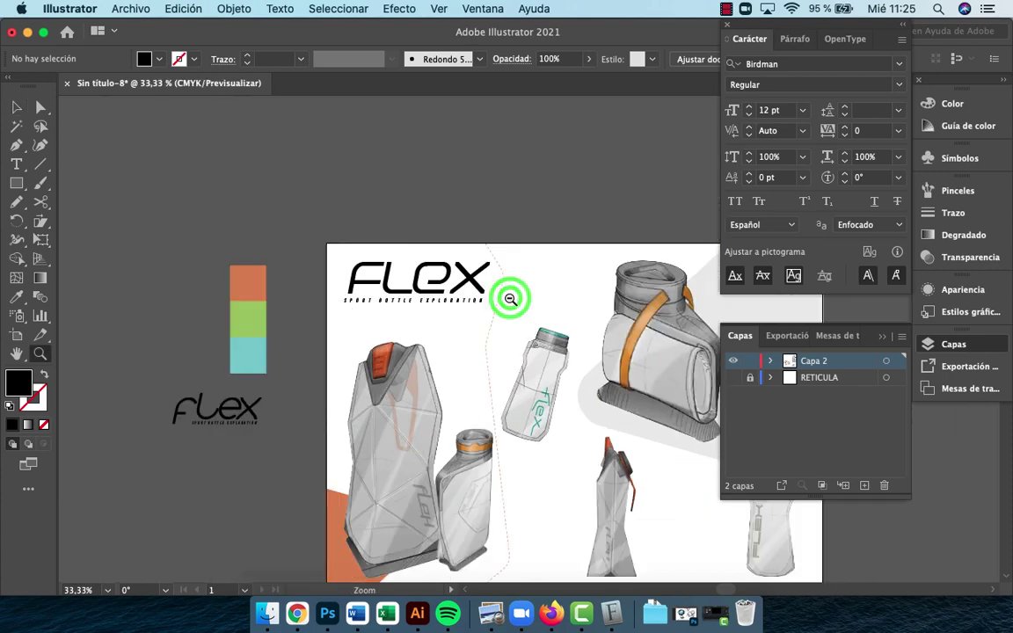
left_click(589, 404, "alt")
left_click(481, 302)
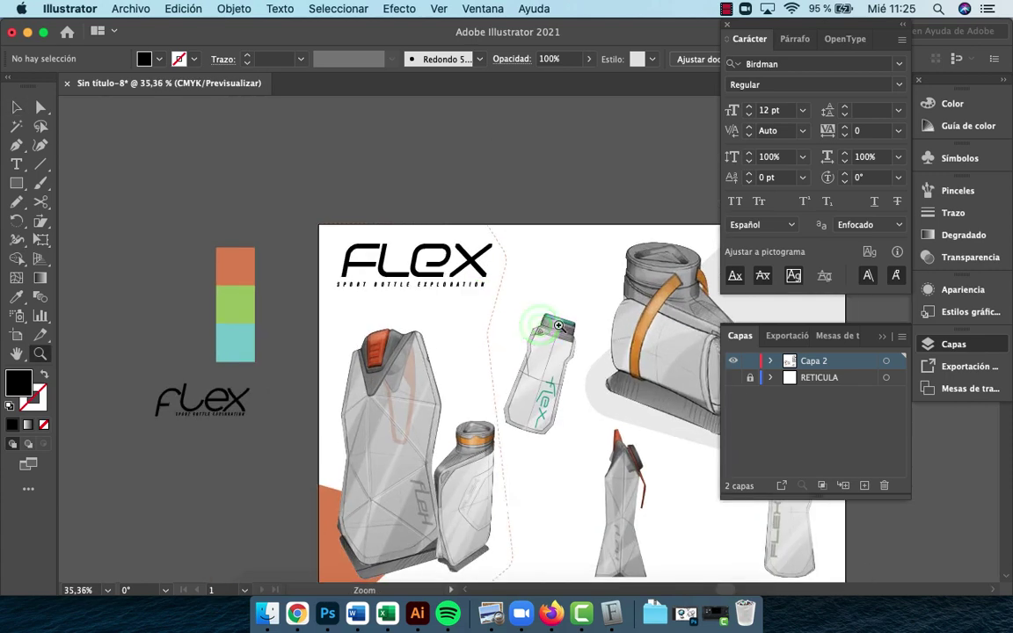
left_click(732, 377)
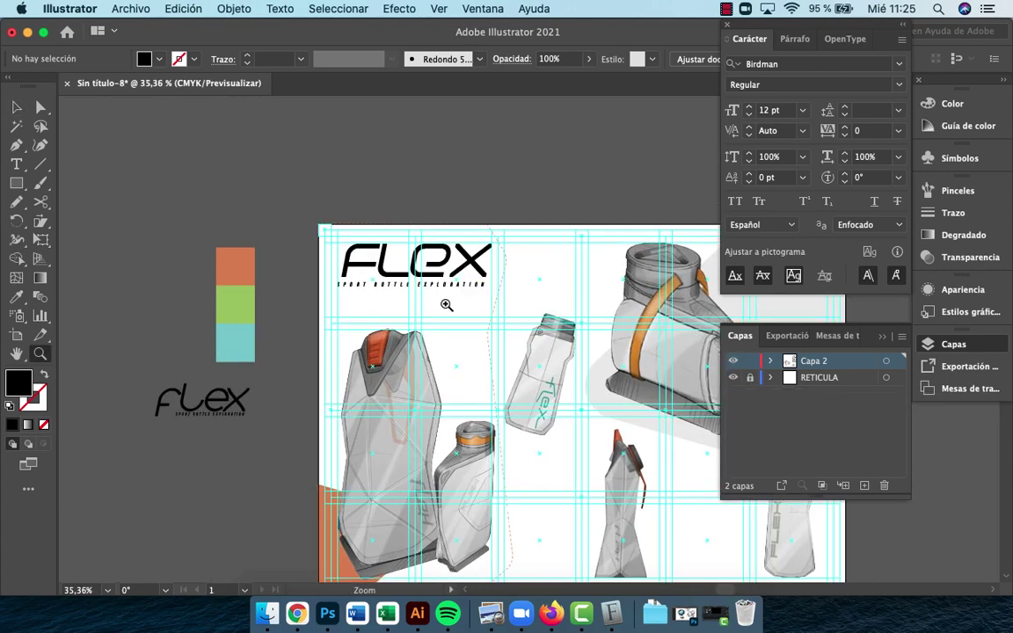
left_click(431, 276)
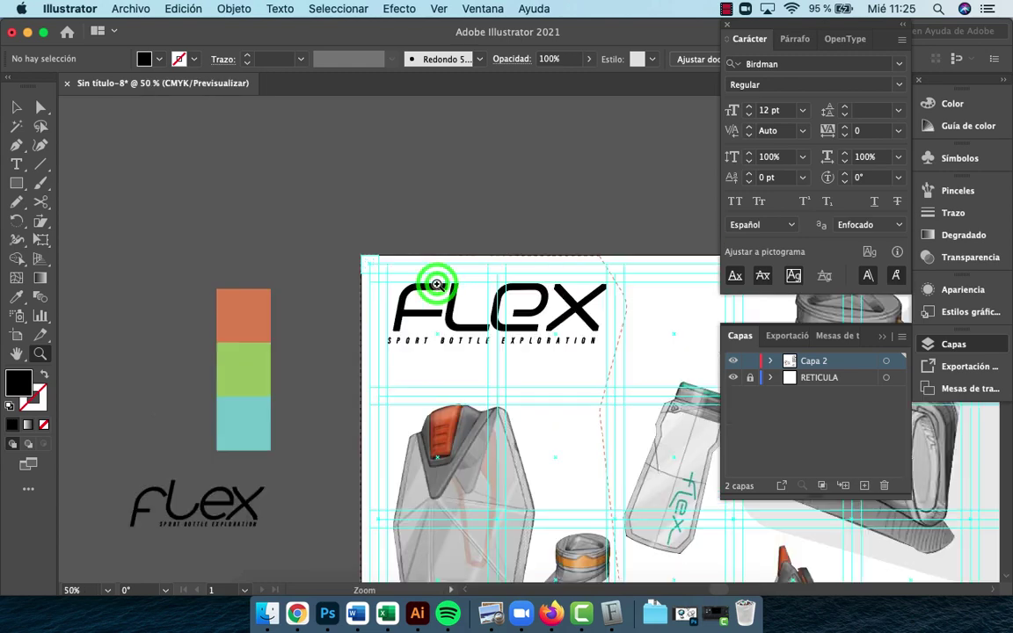
left_click(559, 336)
Try to narrow the Flex title without its tagline
key("v")
left_click(547, 314)
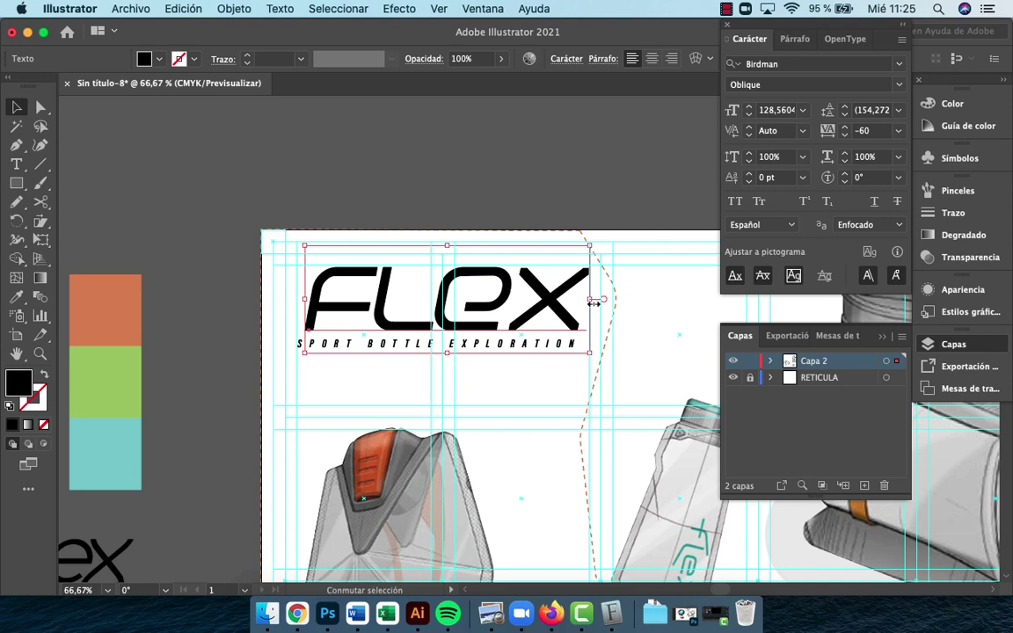
left_click_drag(593, 302, 574, 306)
key("super+z")
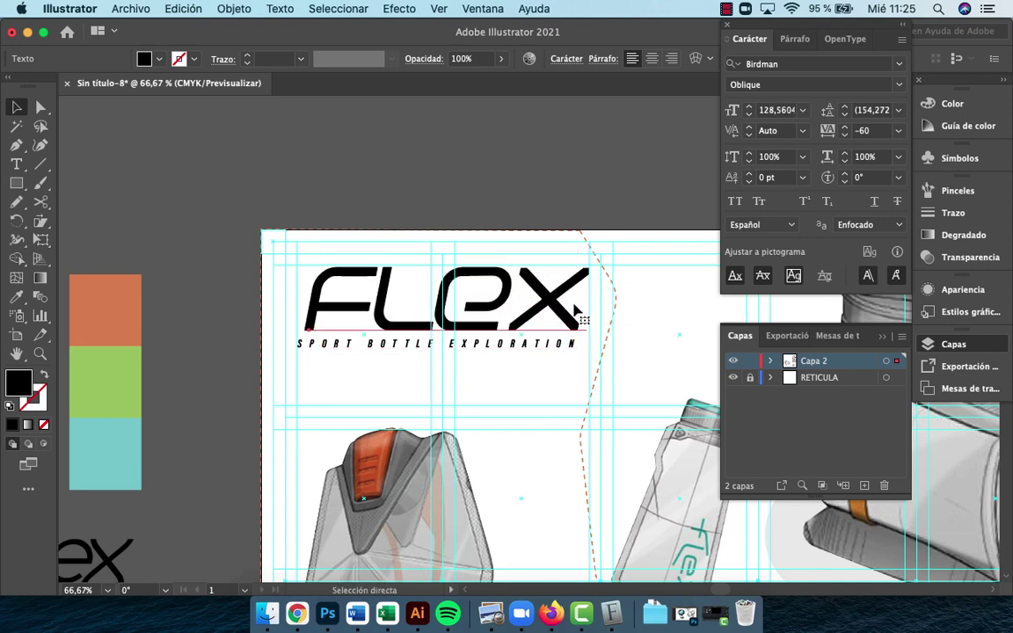
Scale the Flex title and its tagline down together about their centre, keeping their proportions
left_click(541, 353)
left_click_drag(550, 382, 454, 293)
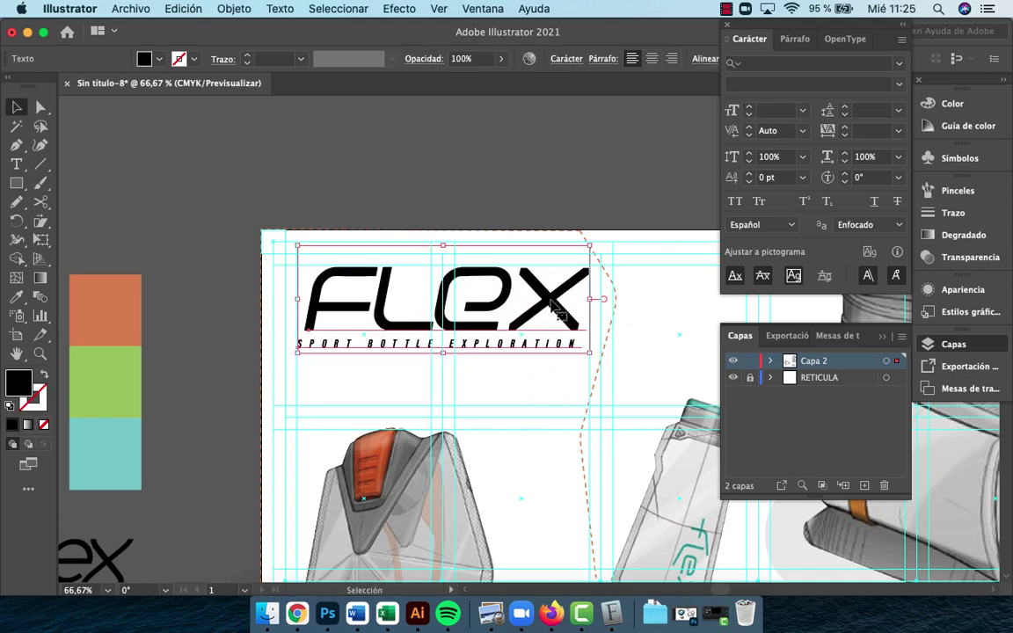
left_click_drag(589, 297, 549, 299)
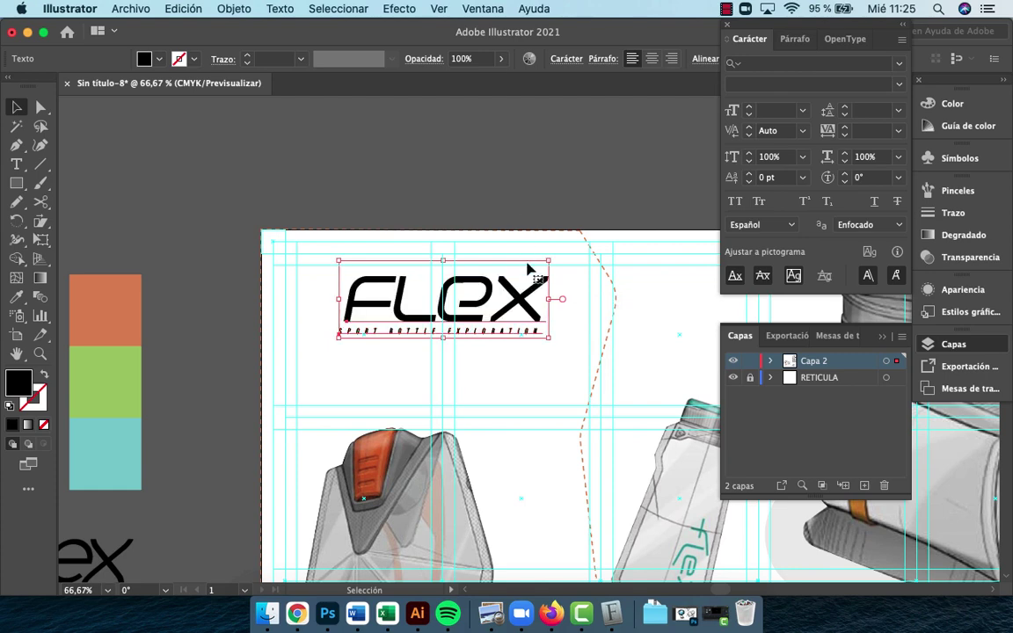
Hide the RETICULA grid layer and review the reduced Flex title on the whole sheet
left_click(737, 393)
left_click(732, 377)
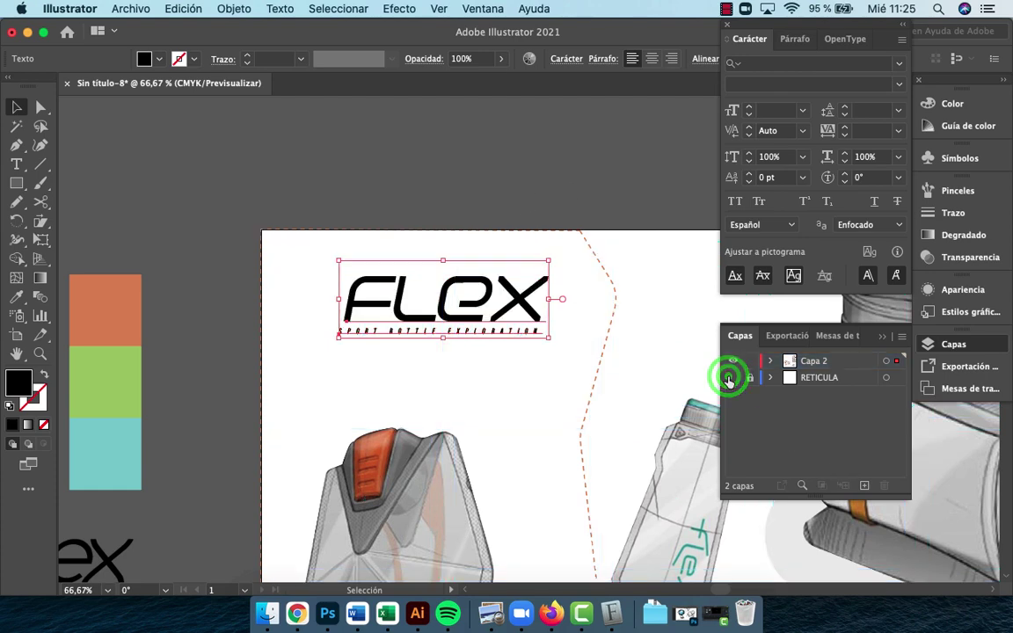
left_click(463, 140)
key("z")
left_click(633, 396, "alt")
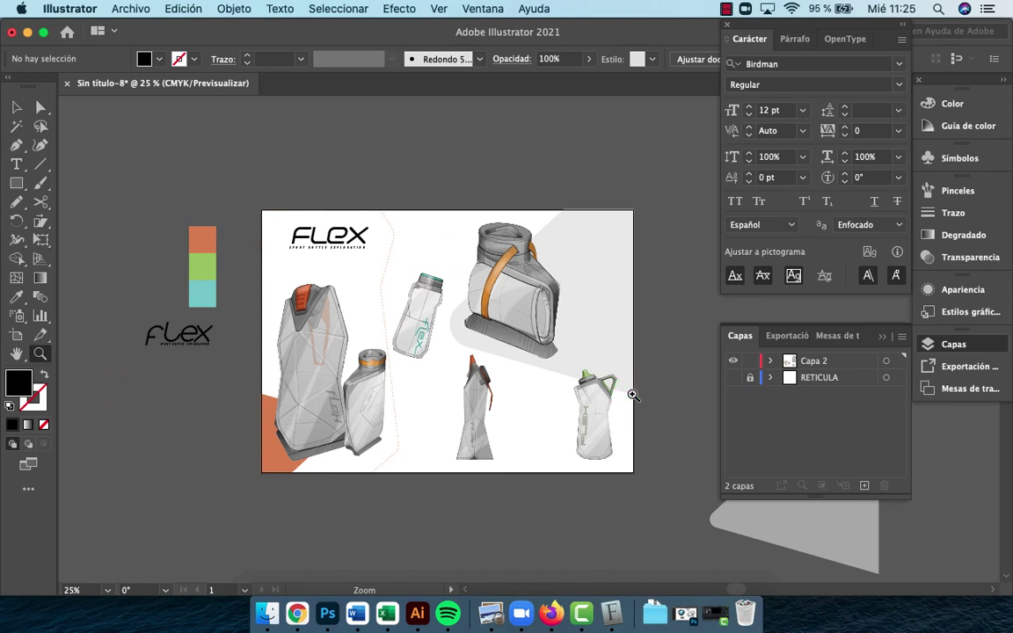
left_click(335, 271)
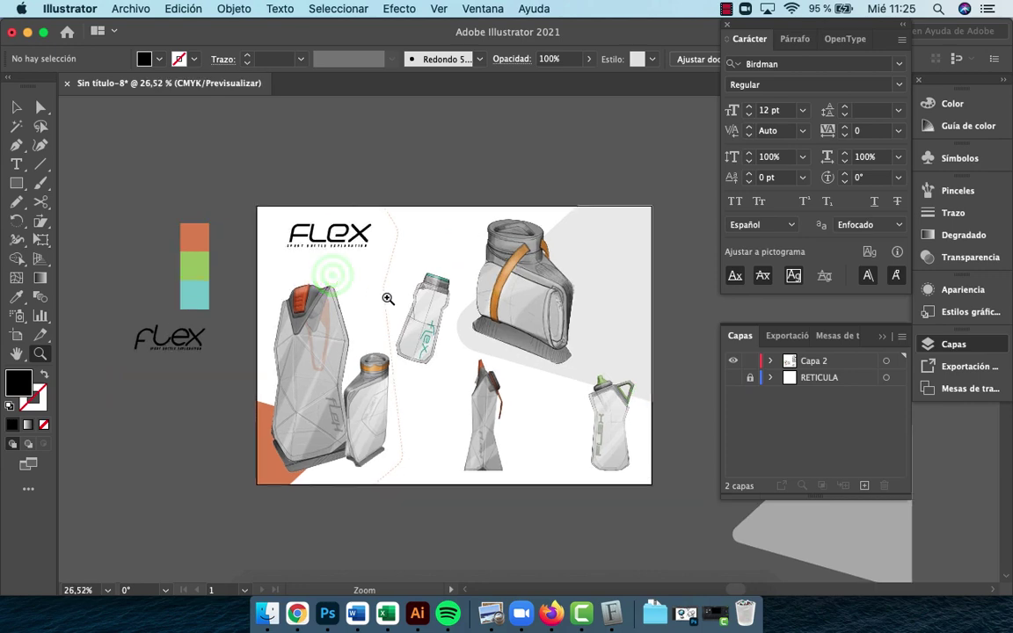
Try to move the Flex title up to the sheet's upper edge and raise its tagline, and undo both moves
left_click(470, 334)
left_click(458, 329)
left_click_drag(458, 330, 567, 425)
left_click(479, 335)
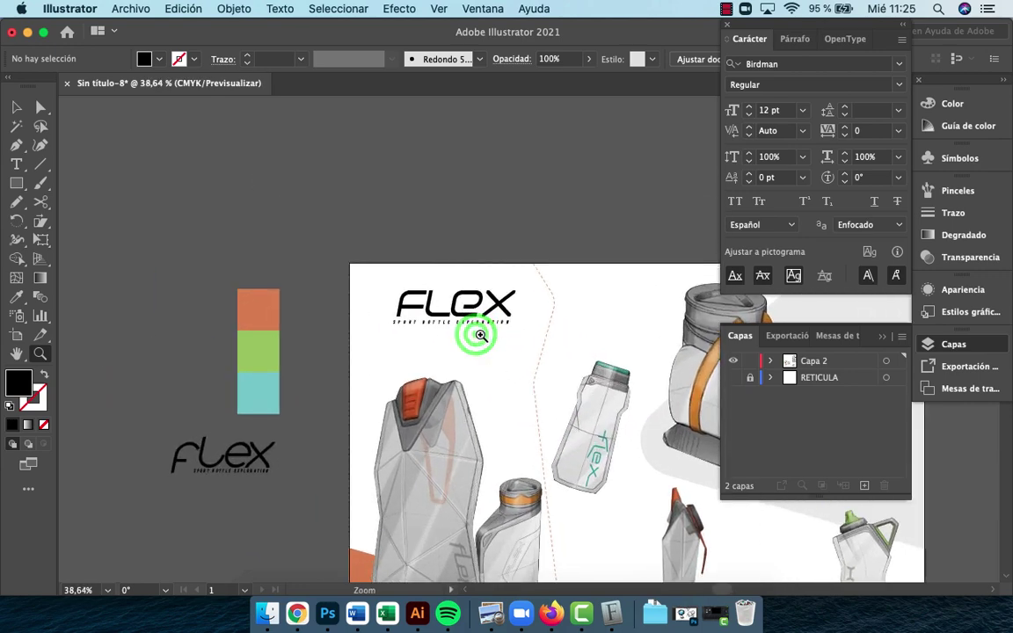
left_click(481, 335)
left_click(527, 335)
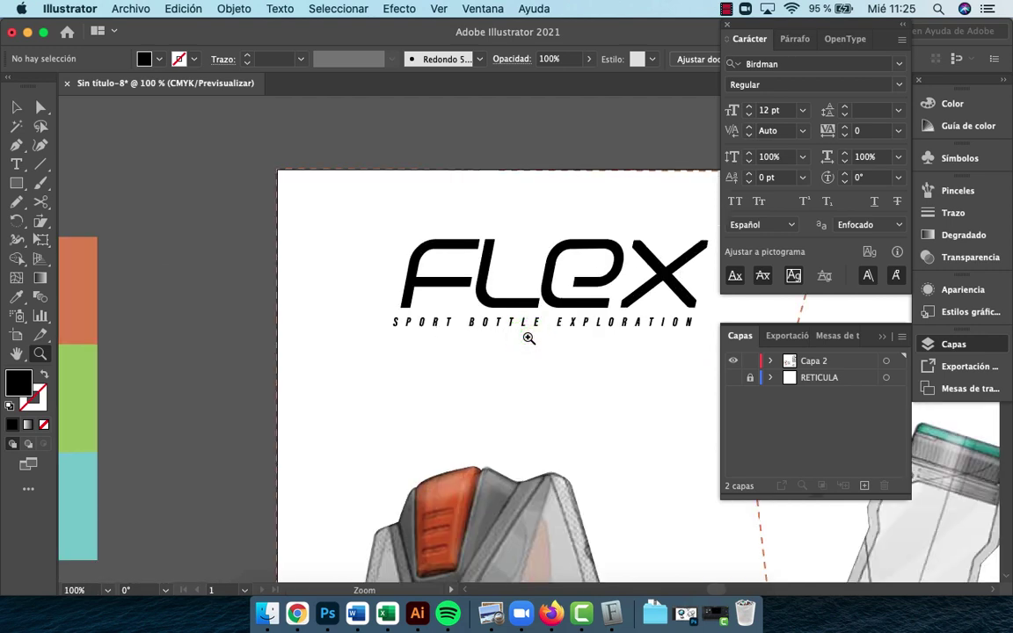
left_click_drag(524, 334, 457, 330)
key("v")
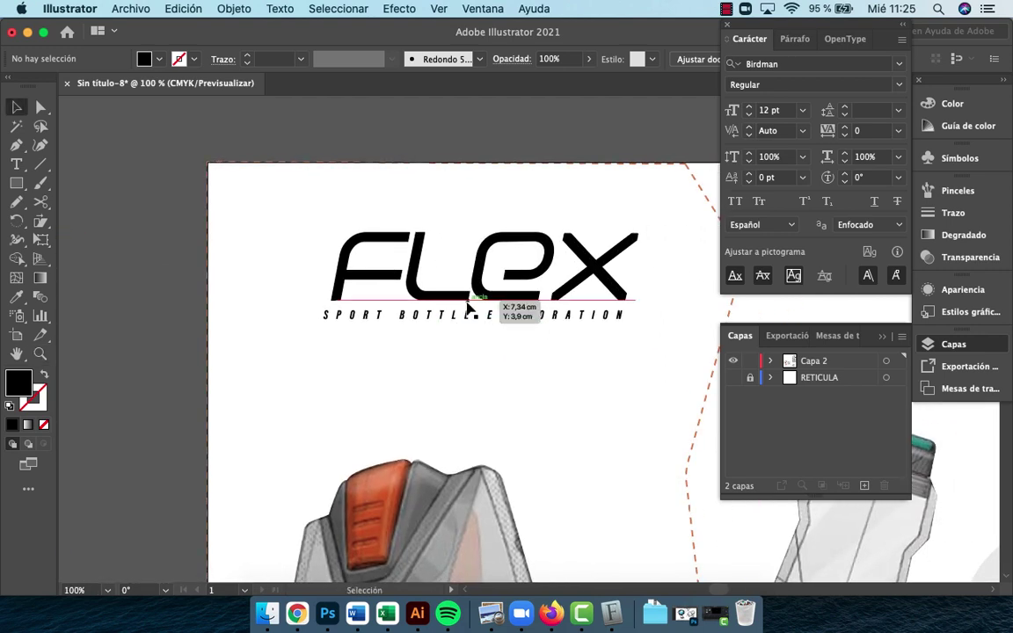
left_click(452, 266)
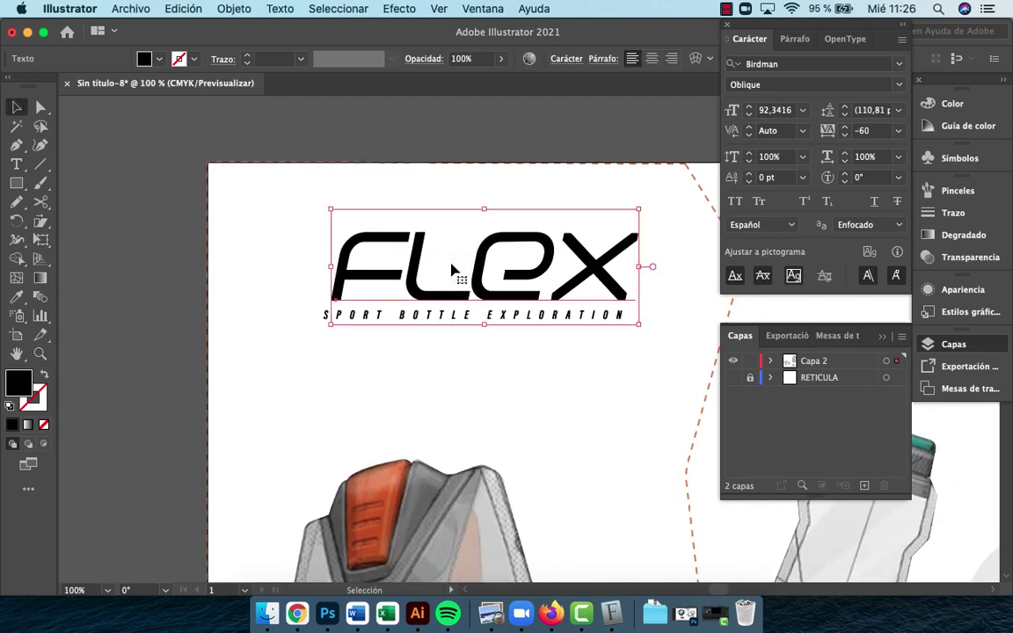
left_click_drag(452, 266, 444, 195)
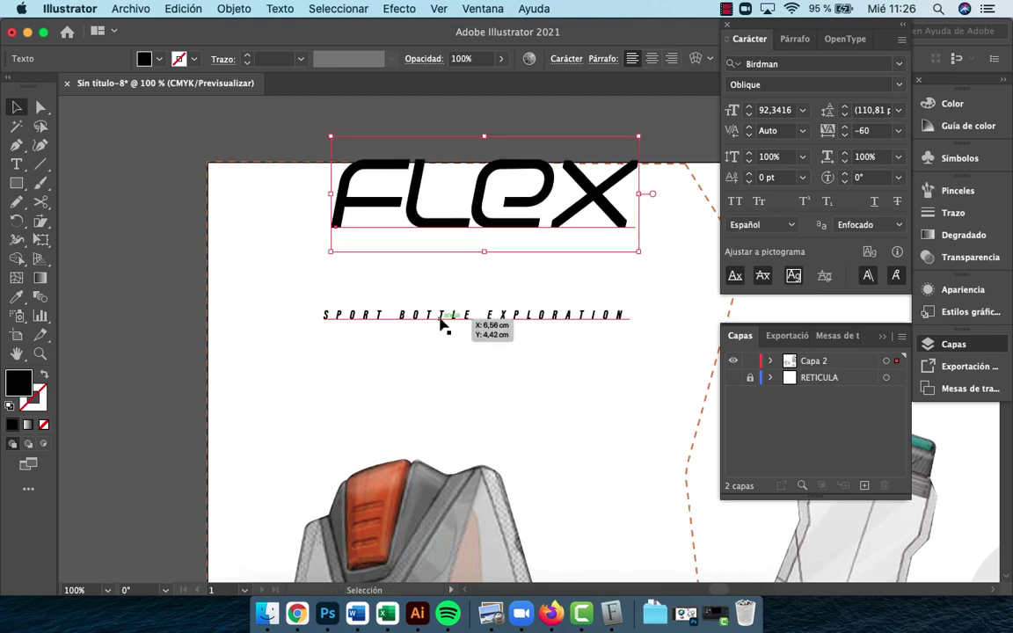
left_click(442, 321)
left_click_drag(441, 318, 440, 279)
key("super+z")
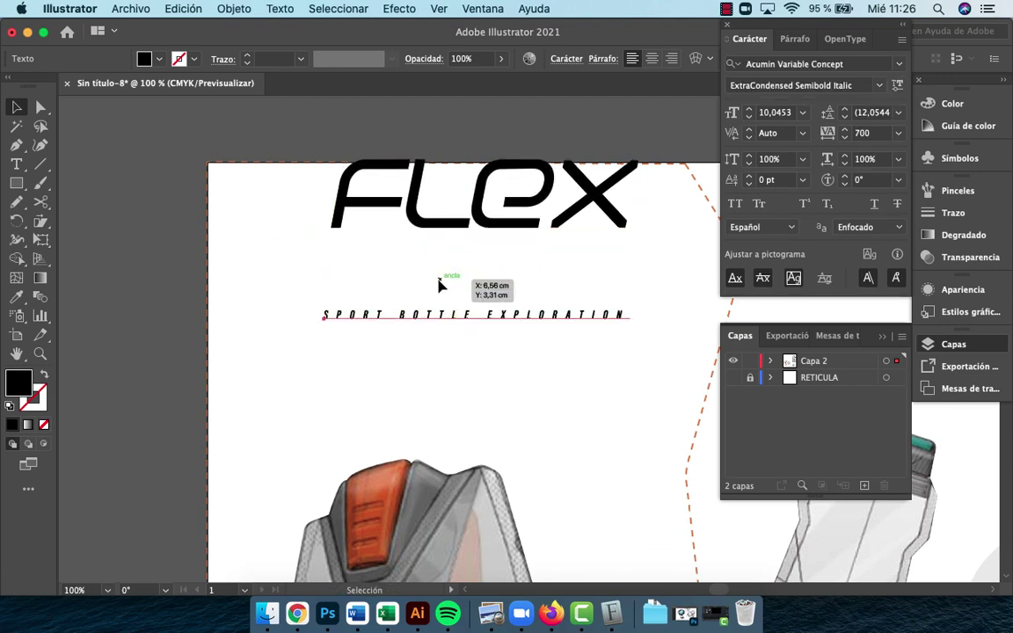
key("super+z")
left_click(446, 386)
left_click(479, 389)
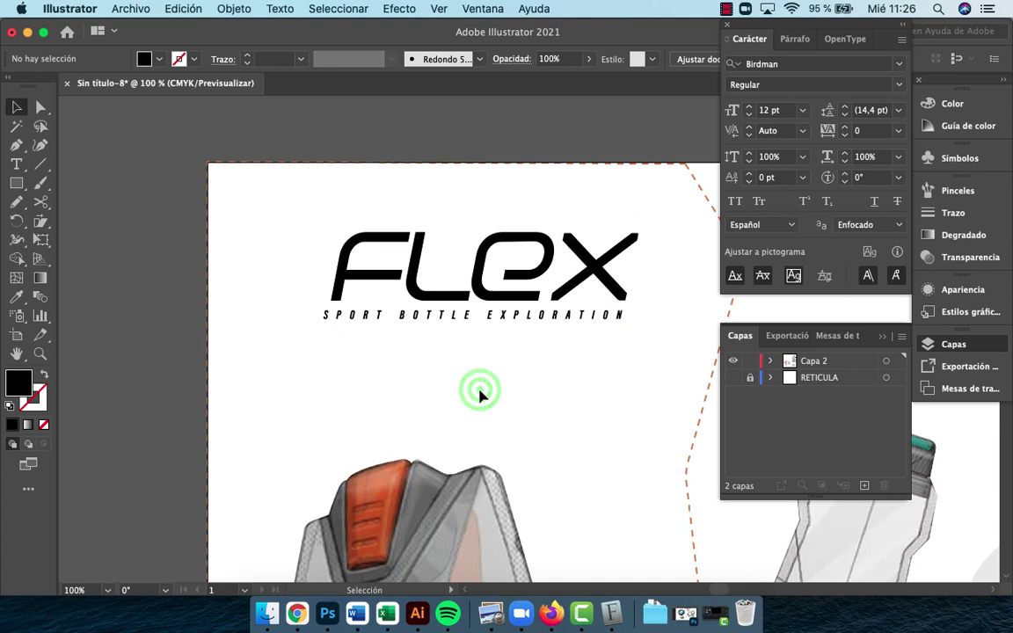
key("t")
left_click(444, 389)
type("asfdasdfasfasfas")
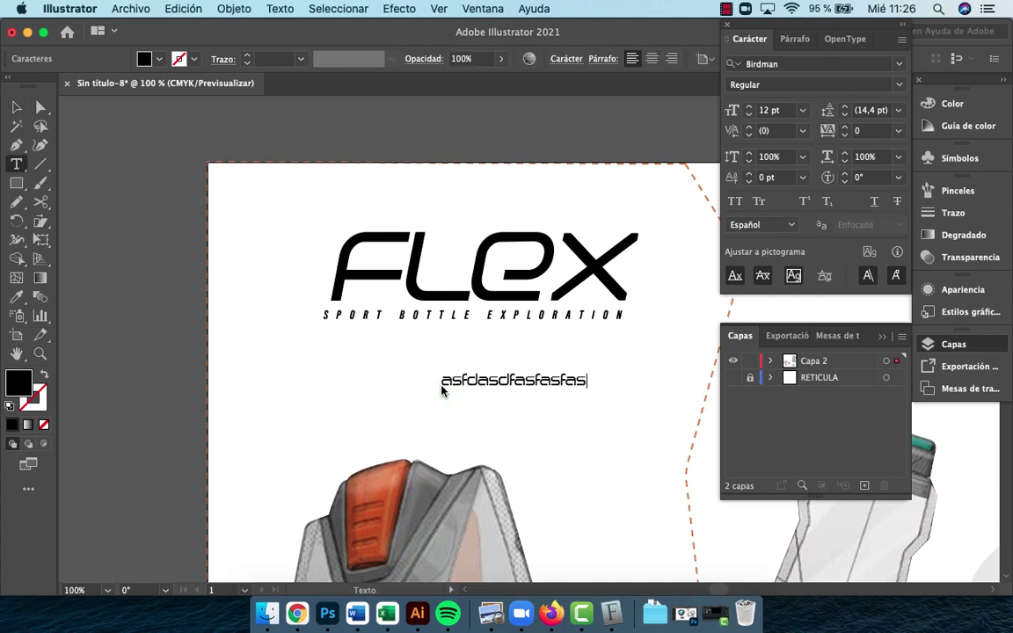
type("fv")
key("Escape")
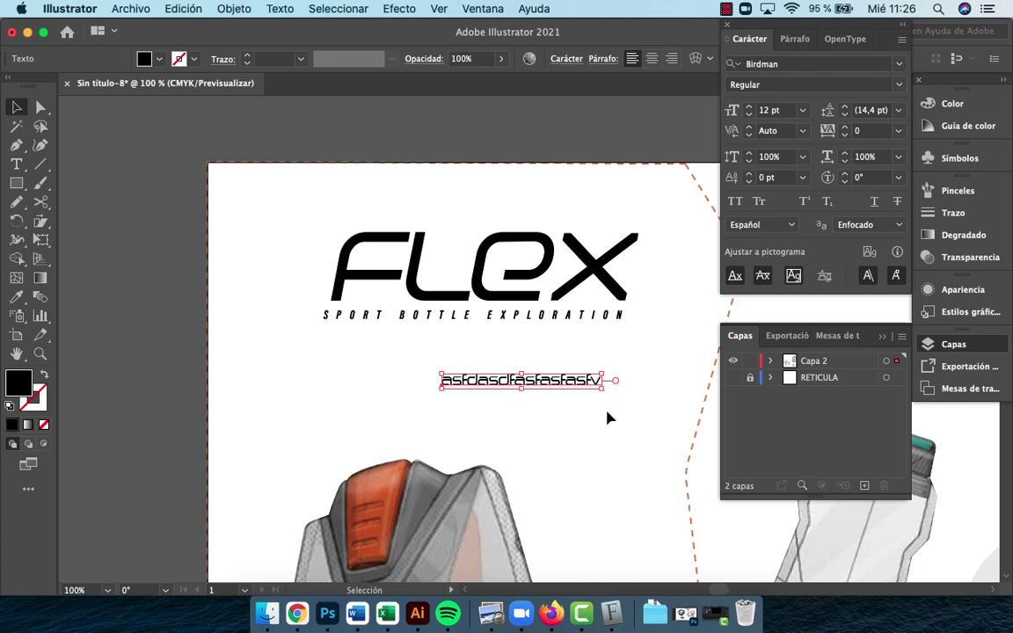
key("Delete")
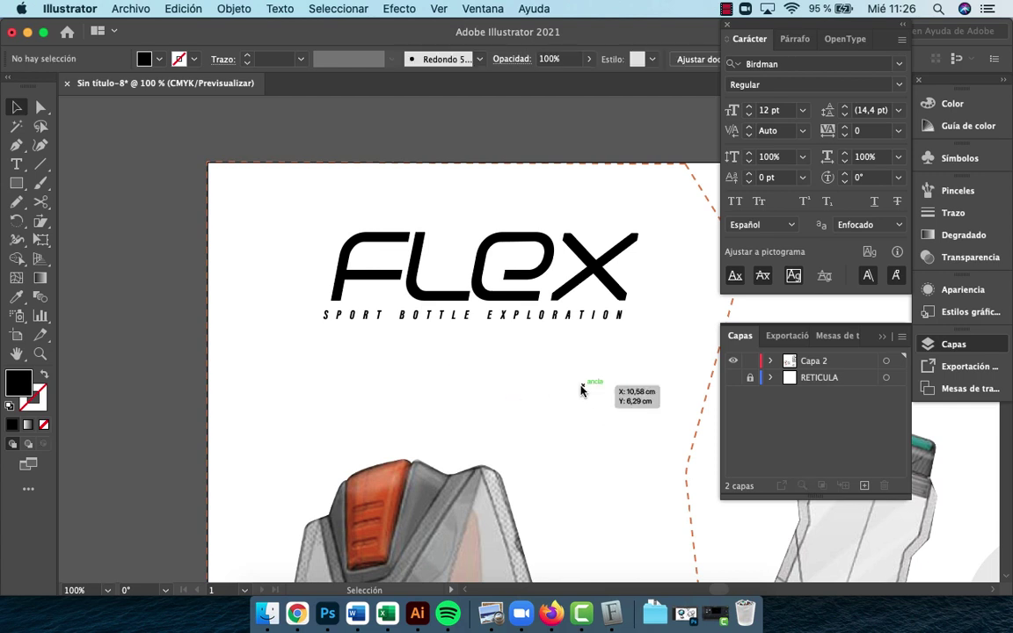
Add a new text line reading "SPORT BOTTLE EXPLORATION" below the existing tagline
key("t")
left_click(348, 373)
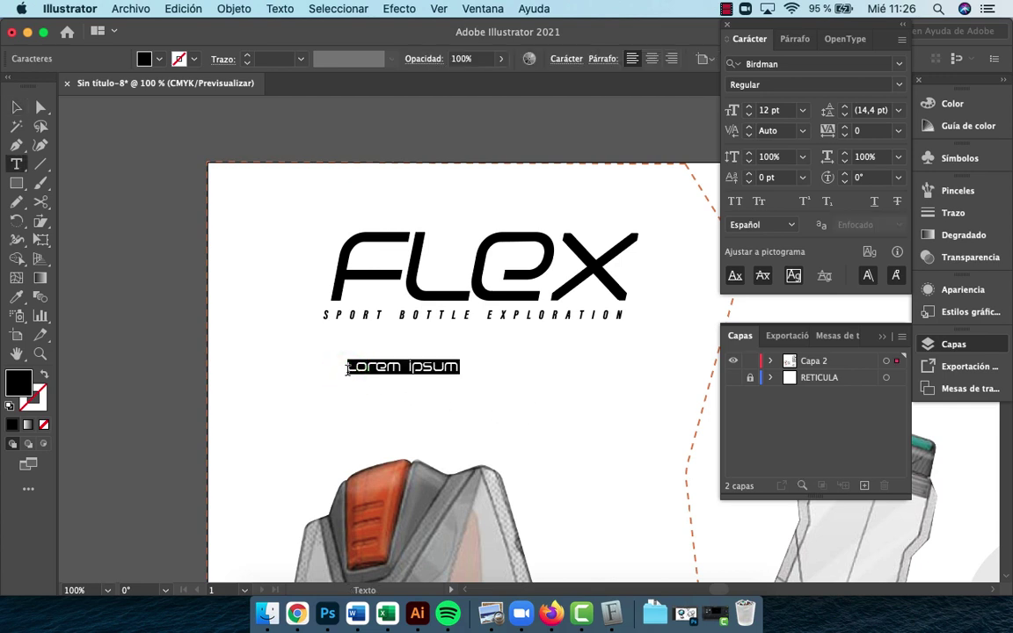
type("SPORT ")
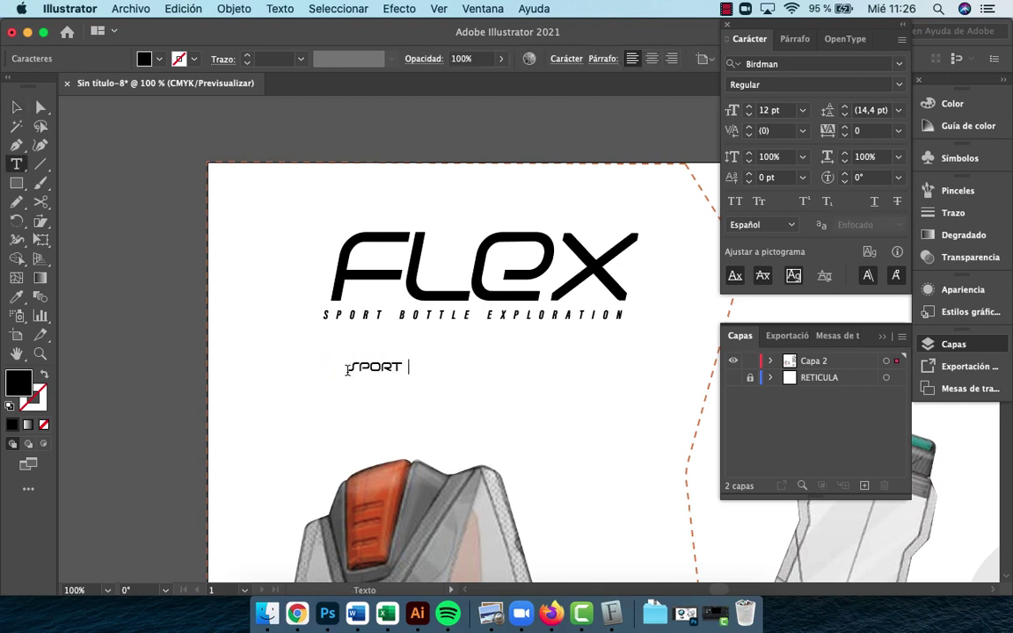
type("BOTTLE EXPL")
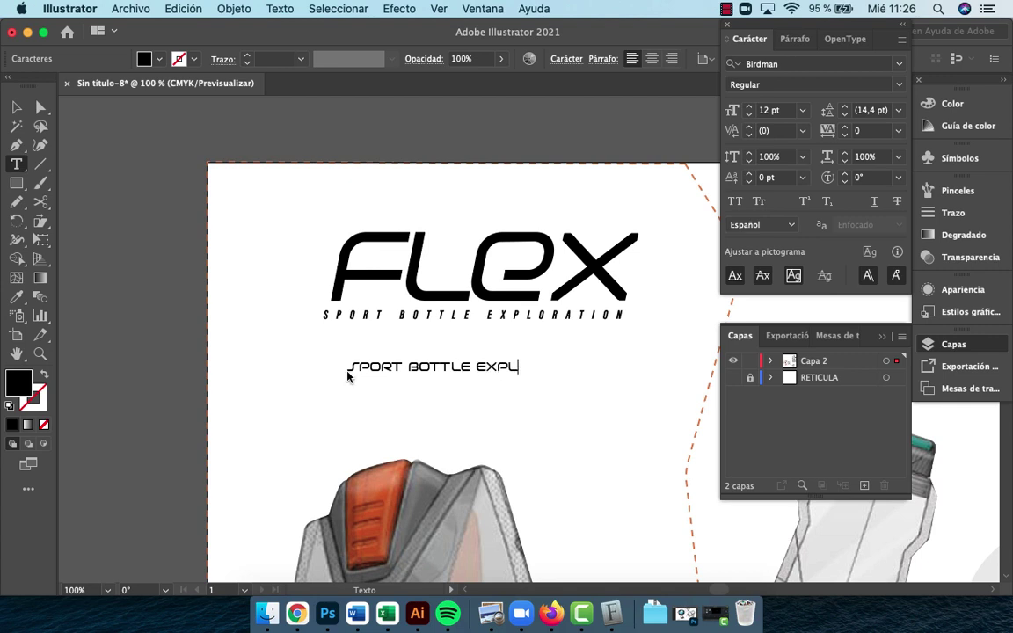
type("ORATION")
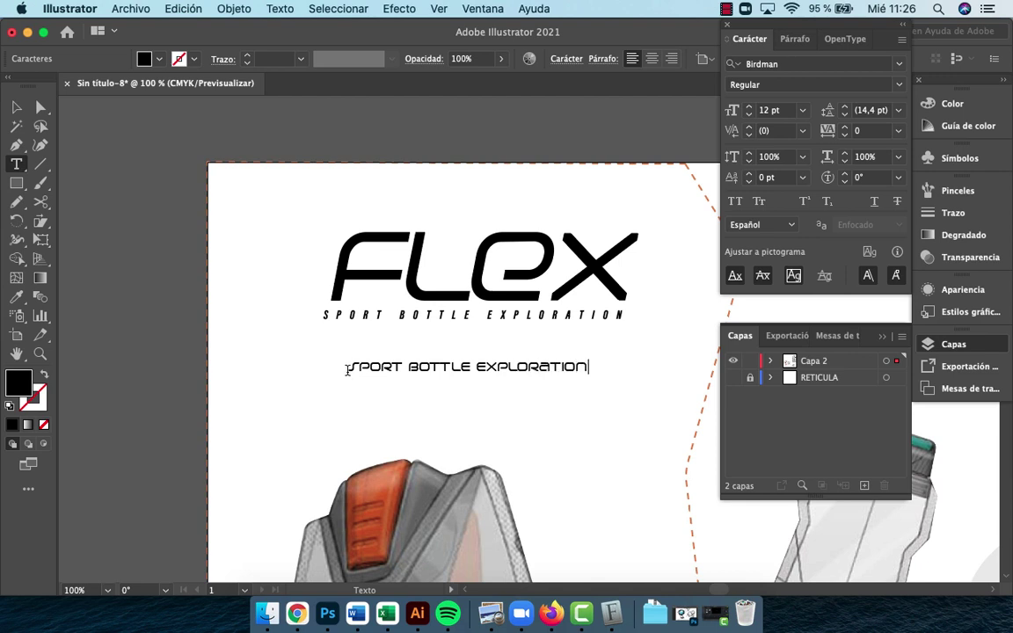
key("Escape")
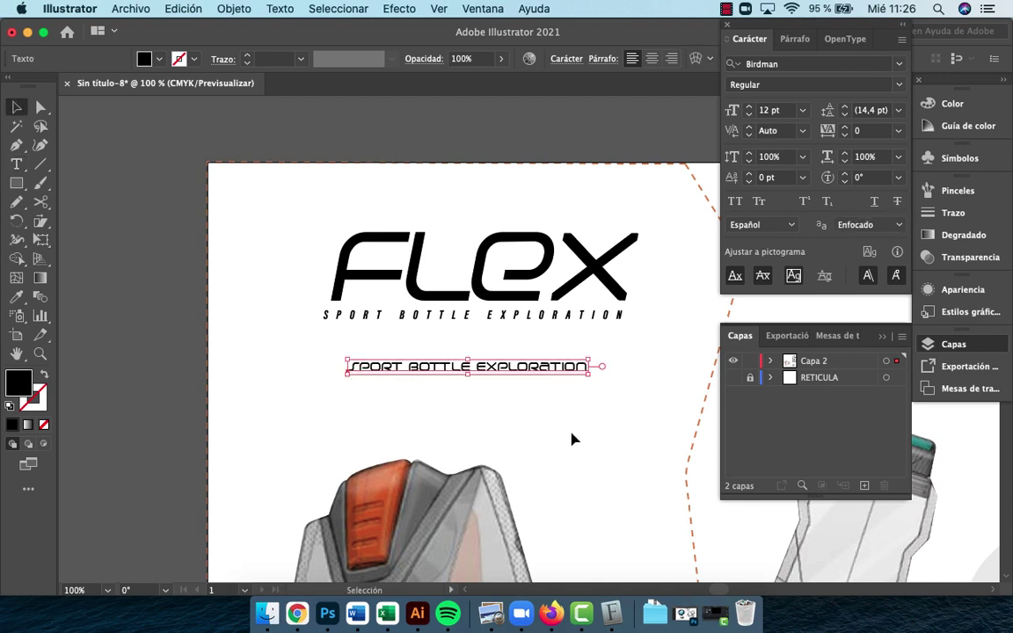
Set the new line in Acumin Variable Concept ExtraCondensed Semibold Italic and align its start directly under the existing tagline
left_click(763, 63)
type("ac")
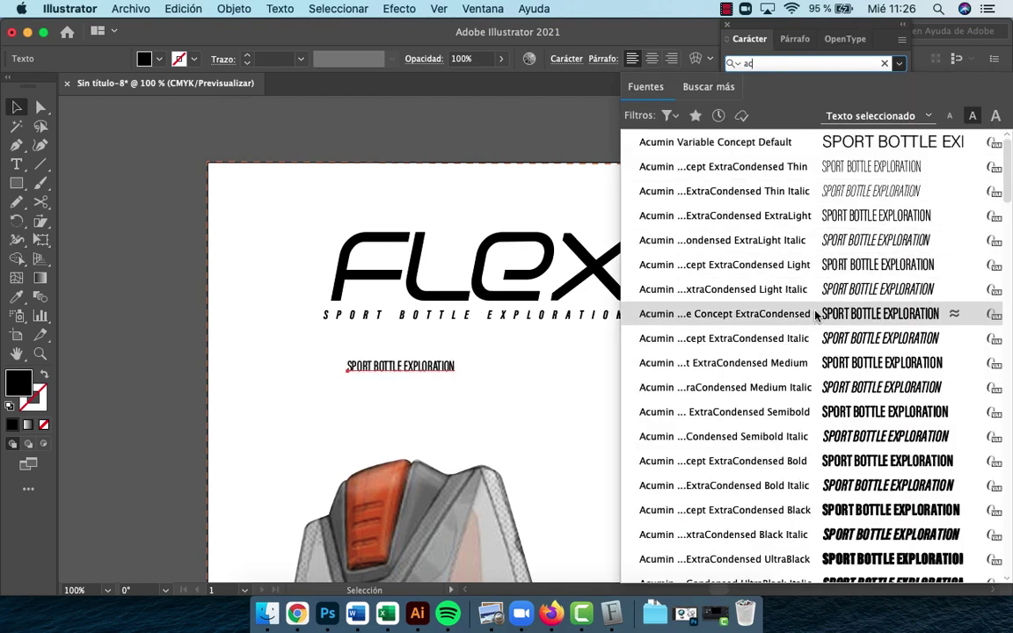
left_click(837, 437)
left_click(613, 369)
left_click_drag(437, 369, 413, 338)
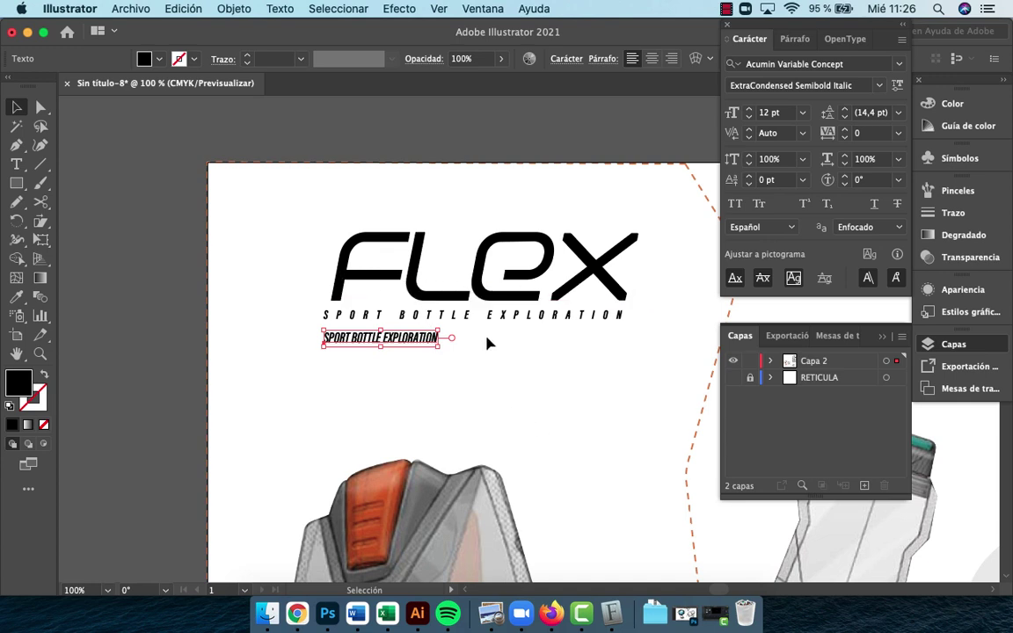
Try to scale the new tagline up to the width of the spaced one, and undo the scaling
left_click(436, 336)
left_click_drag(436, 336, 630, 291)
left_click(610, 402)
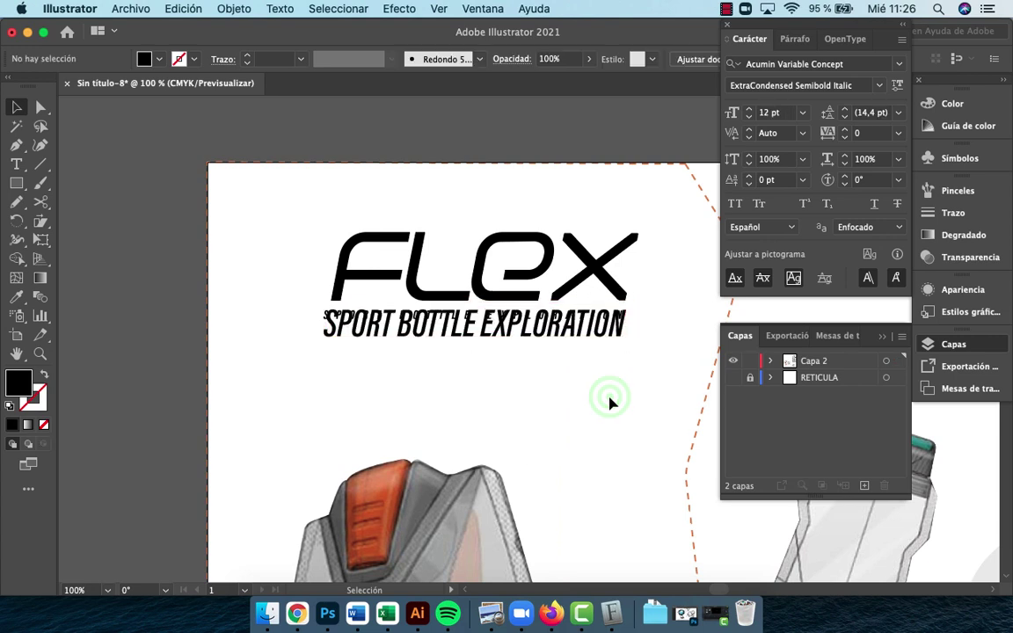
key("super+z")
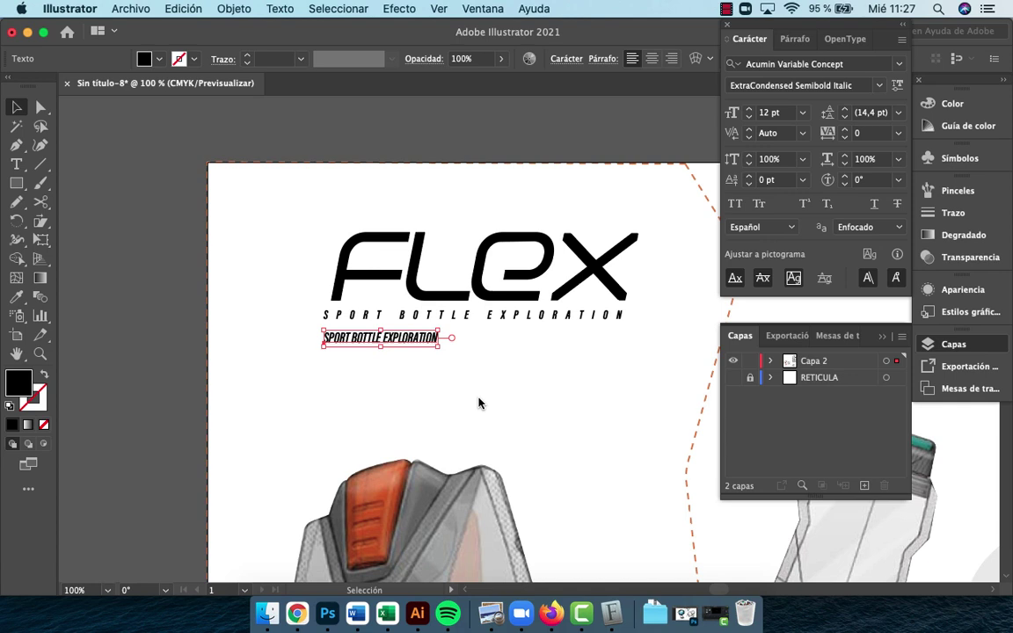
Widen the new tagline by increasing its letter tracking to 540, matching the length of the line above
key("alt+Right")
key("alt+Right")
key("alt+Right")
key("alt+Right")
key("alt+Right")
key("alt+Right")
key("alt+Right")
key("alt+Right")
key("alt+Right")
key("alt+Right")
key("alt+Right")
key("alt+Right")
key("alt+Right")
key("alt+Right")
key("alt+Right")
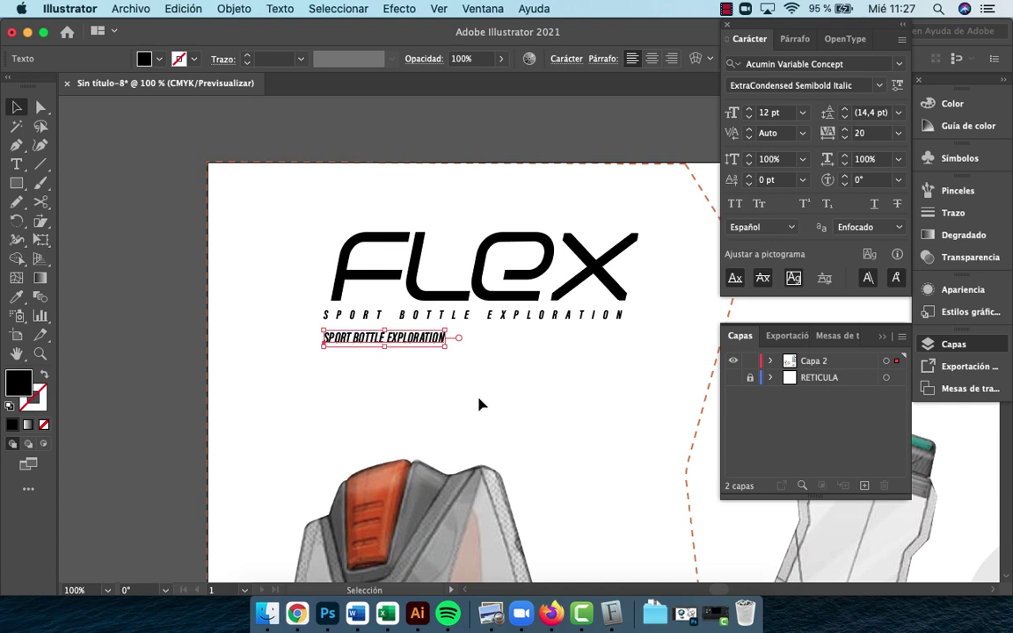
key("alt+Right")
key("alt+Right")
key("alt+Right")
key("alt+Right")
key("alt+Right")
key("alt+Right")
key("alt+Right")
key("alt+Right")
key("alt+Right")
key("alt+Right")
key("alt+Right")
key("alt+Right")
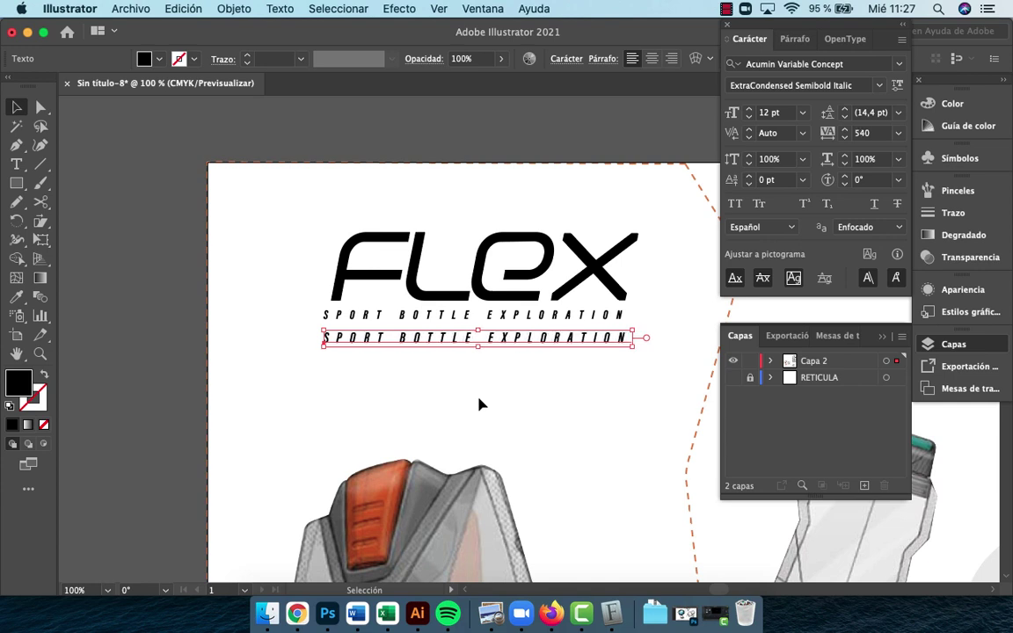
left_click(523, 395)
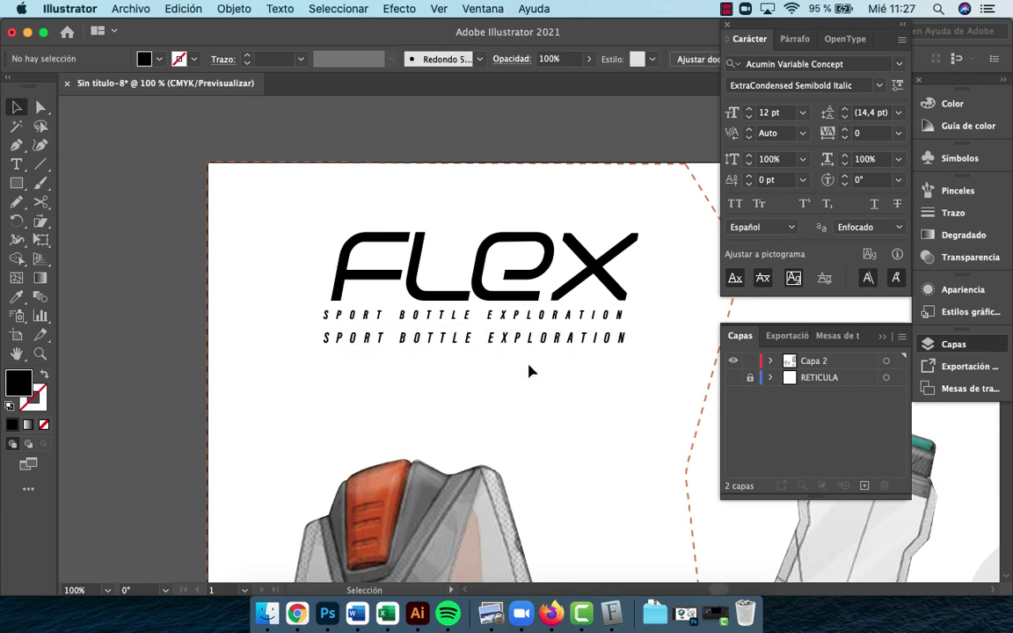
Delete the original tagline and position the Flex title just above the new one
left_click(550, 318)
left_click_drag(549, 303, 576, 257)
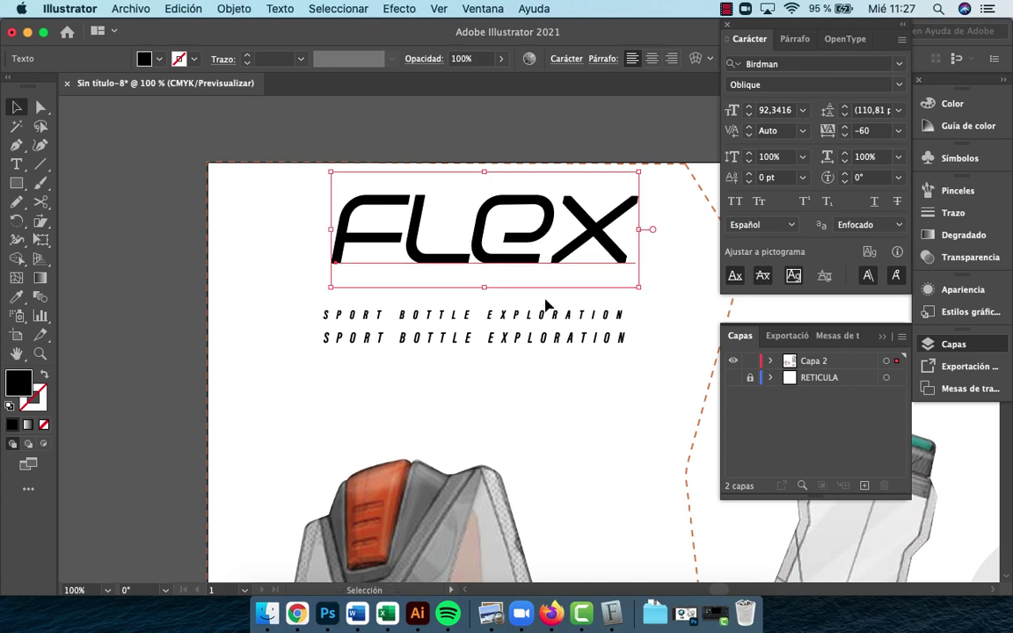
left_click(549, 320)
key("Return")
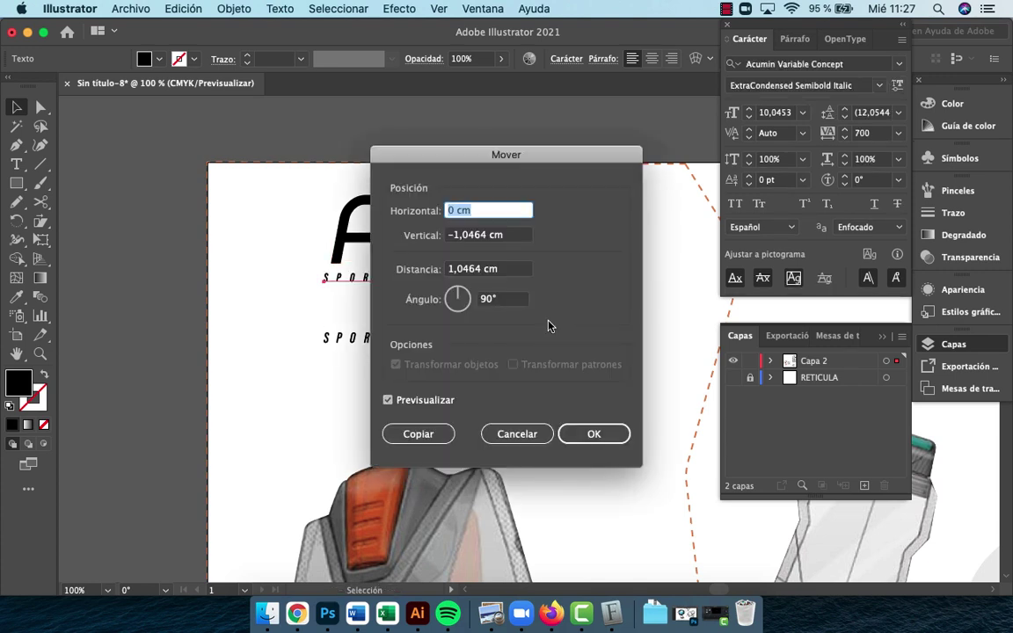
key("Escape")
key("Delete")
left_click_drag(542, 242, 545, 312)
Nudge the new tagline slightly to the right under the Flex title and reduce its tracking to 520
left_click(527, 346)
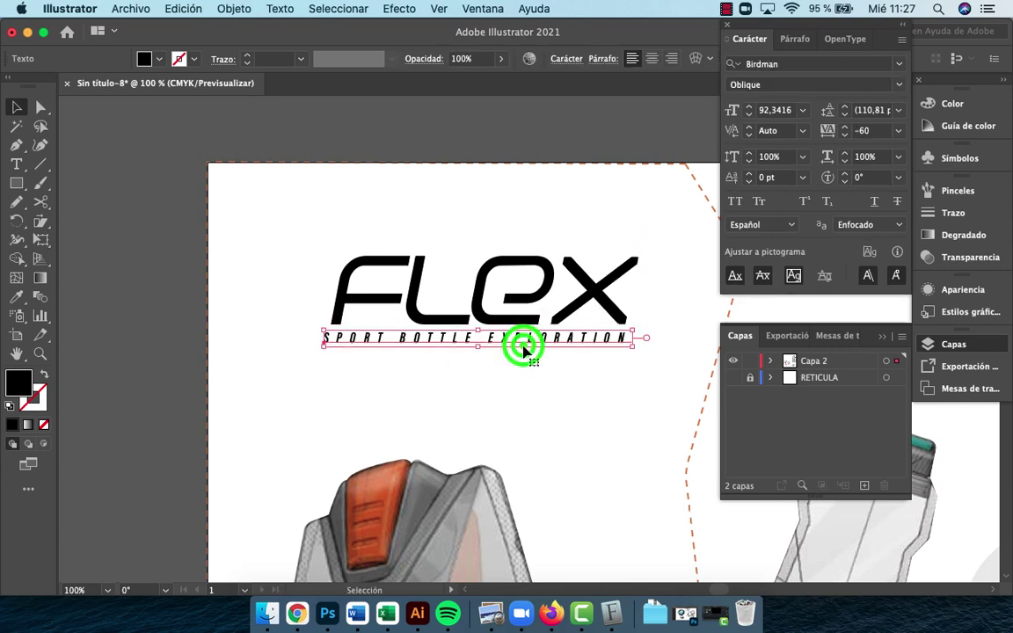
key("Right")
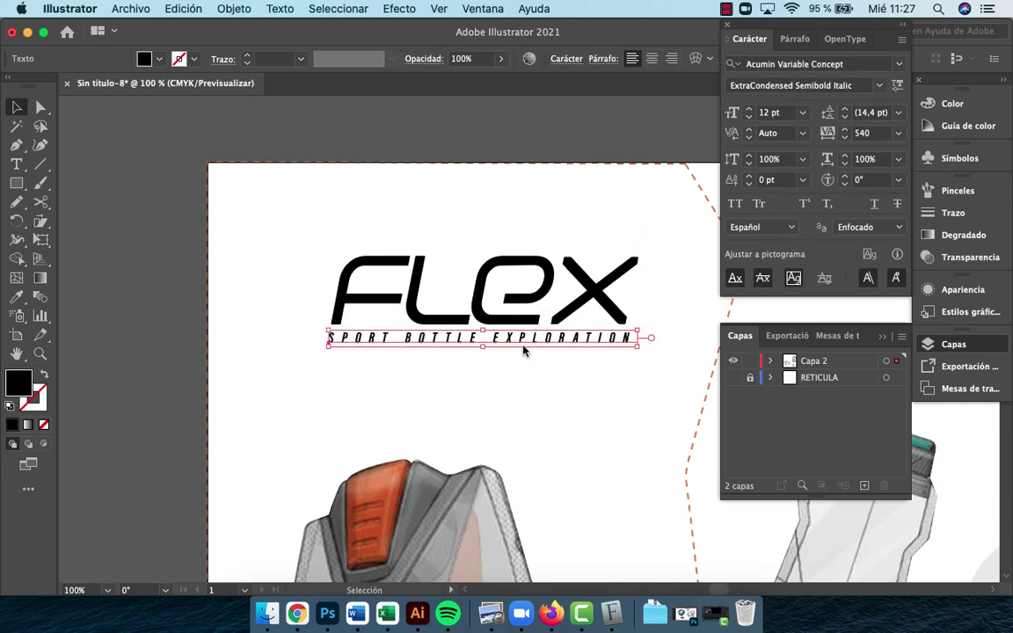
key("alt+Left")
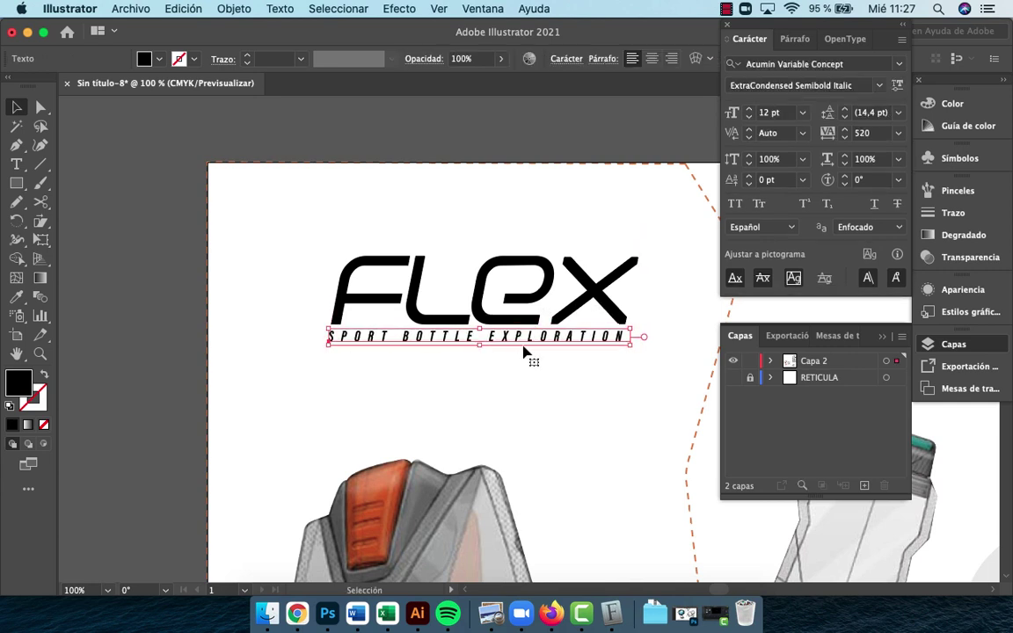
left_click(583, 407)
Fill the Flex title with the orange sampled from the colour swatches beside the sheet
key("z")
left_click(550, 400, "alt")
left_click(546, 398, "alt")
left_click_drag(546, 399, 383, 304)
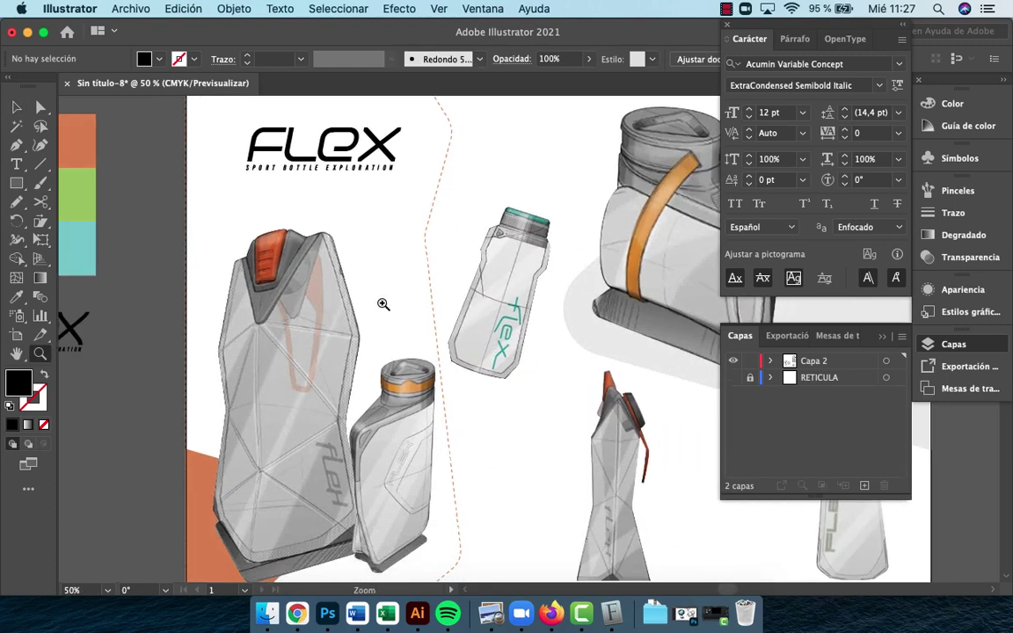
left_click(452, 332, "alt")
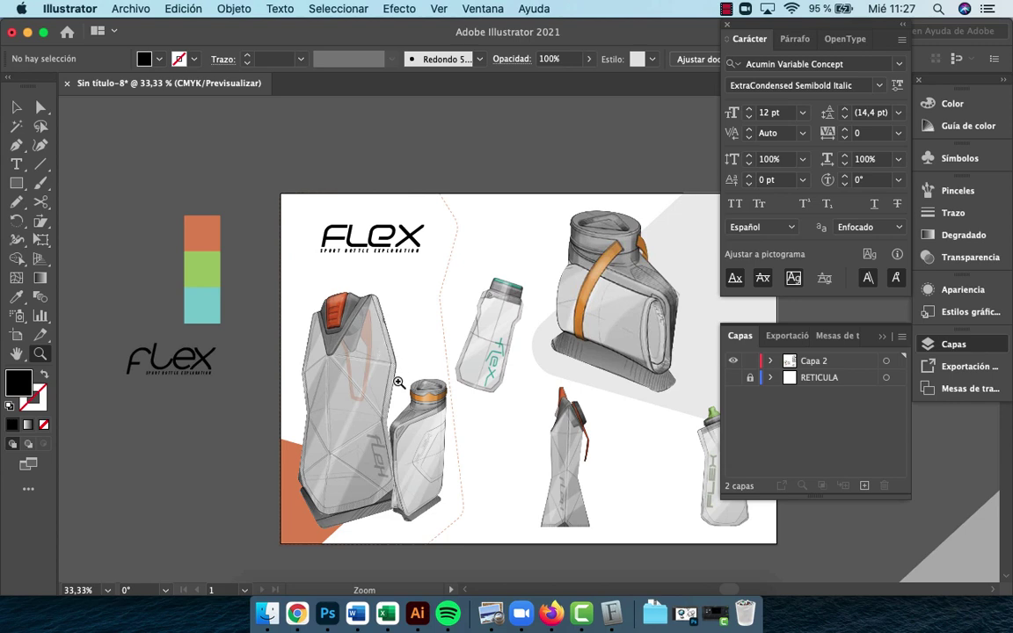
left_click(443, 333)
left_click_drag(443, 332, 391, 367)
left_click(356, 231, "super")
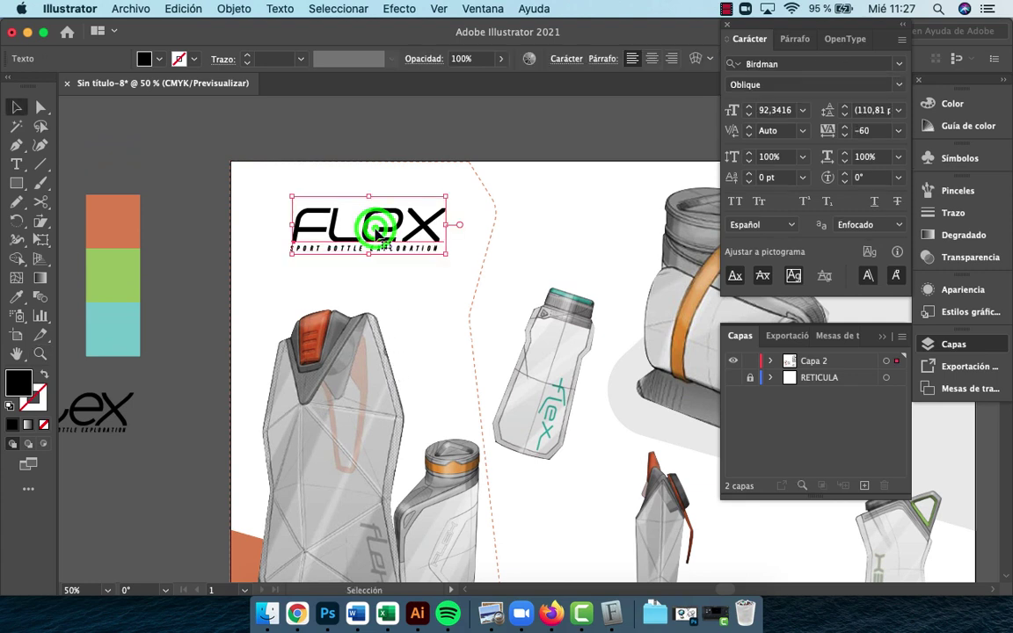
key("i")
left_click(135, 223)
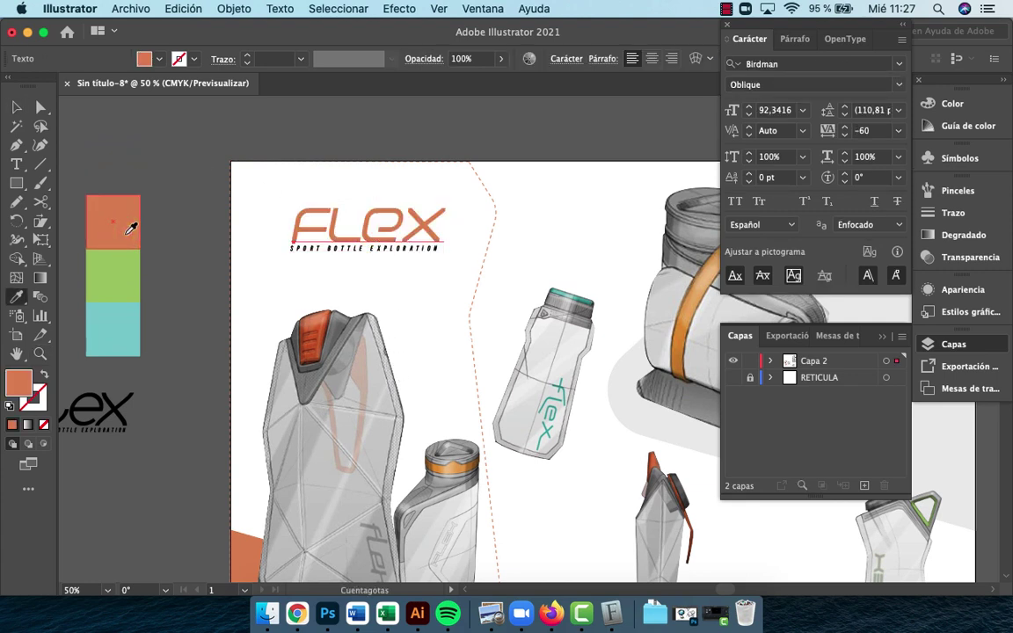
key("v")
left_click(428, 297)
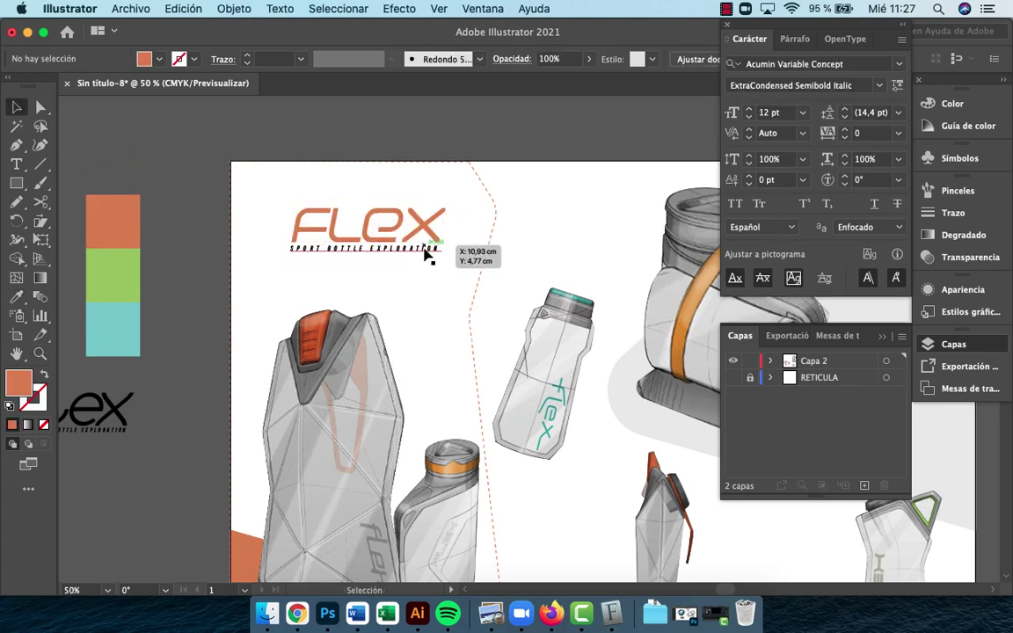
Fill the tagline under the Flex title with the dark grey sampled from the canvas outside the sheet
left_click(424, 252)
key("i")
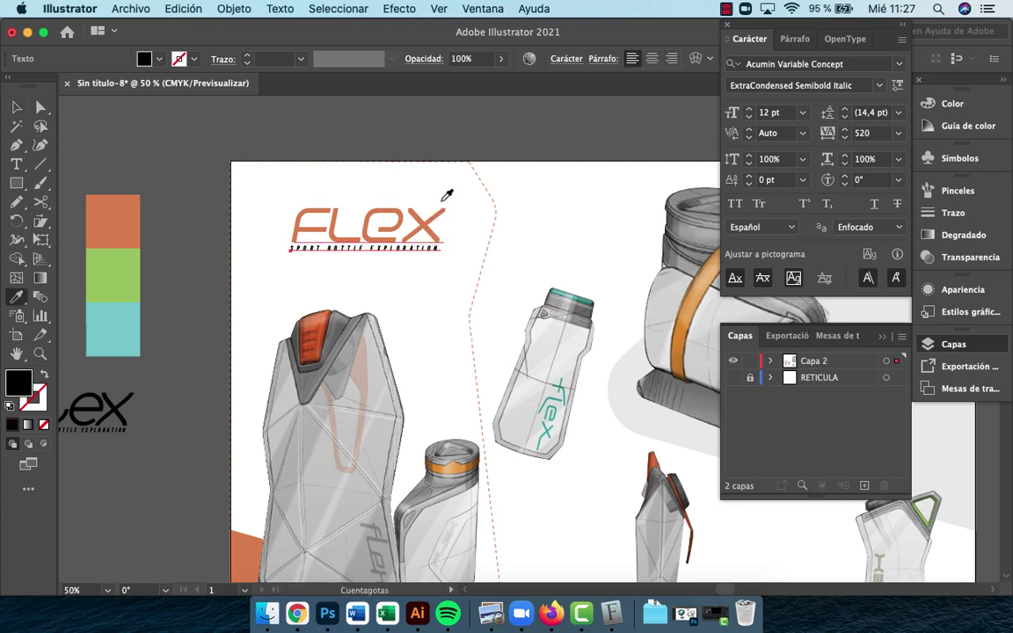
left_click(423, 133)
key("v")
left_click(515, 104)
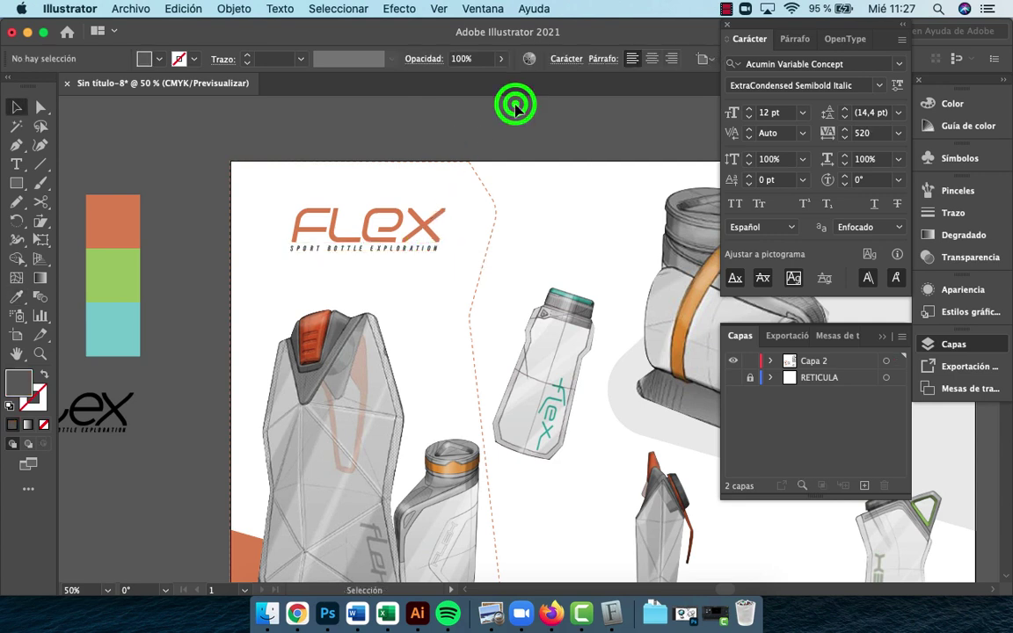
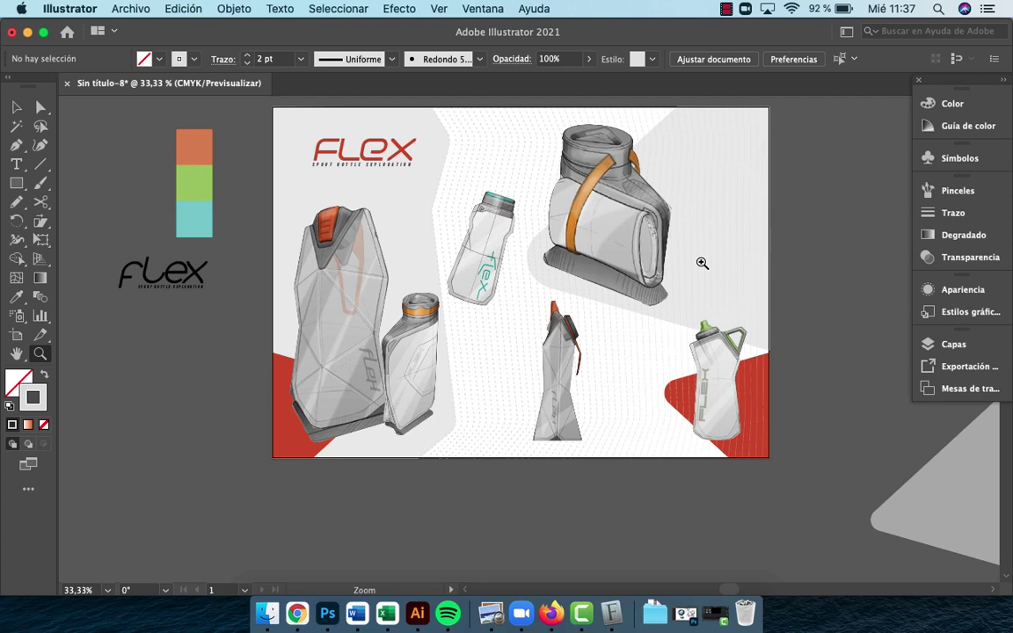
Show the RETICULA layer to compare the layout with the grid, and hide it again
left_click(941, 343)
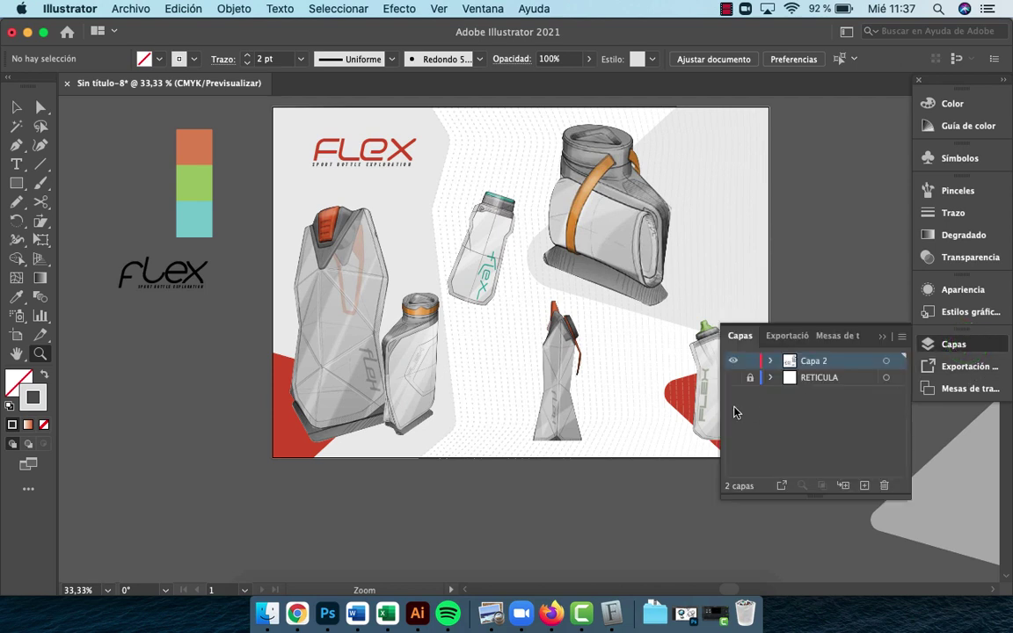
left_click(732, 377)
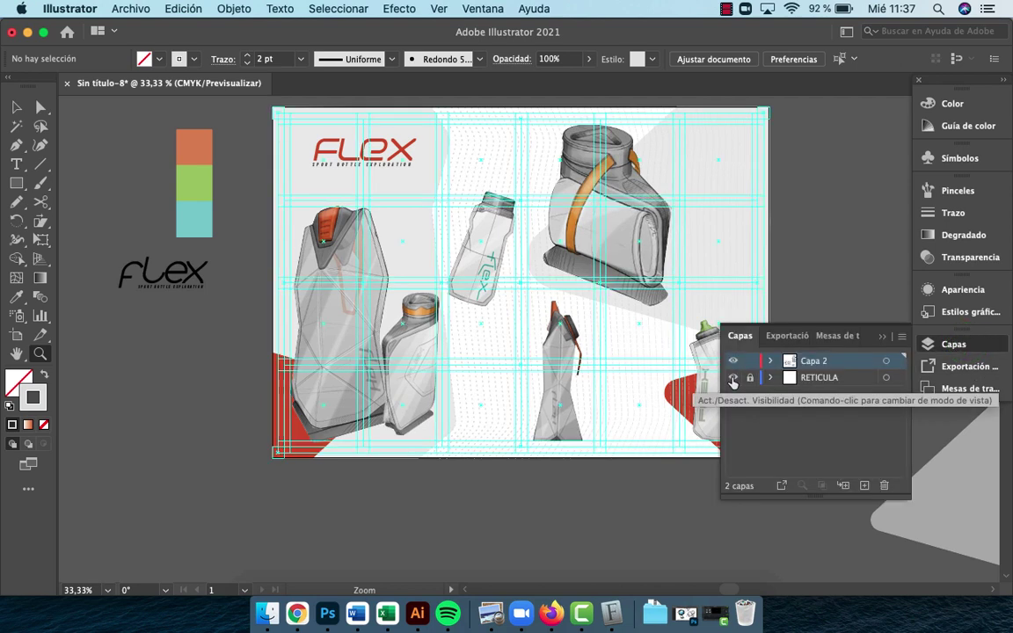
left_click(732, 378)
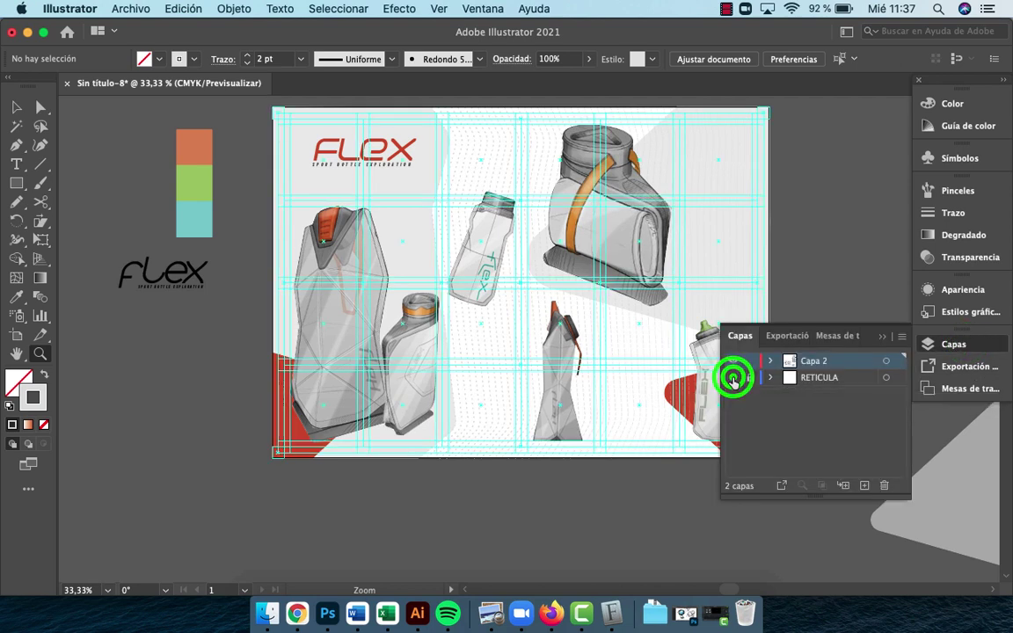
left_click(732, 378)
left_click(733, 378)
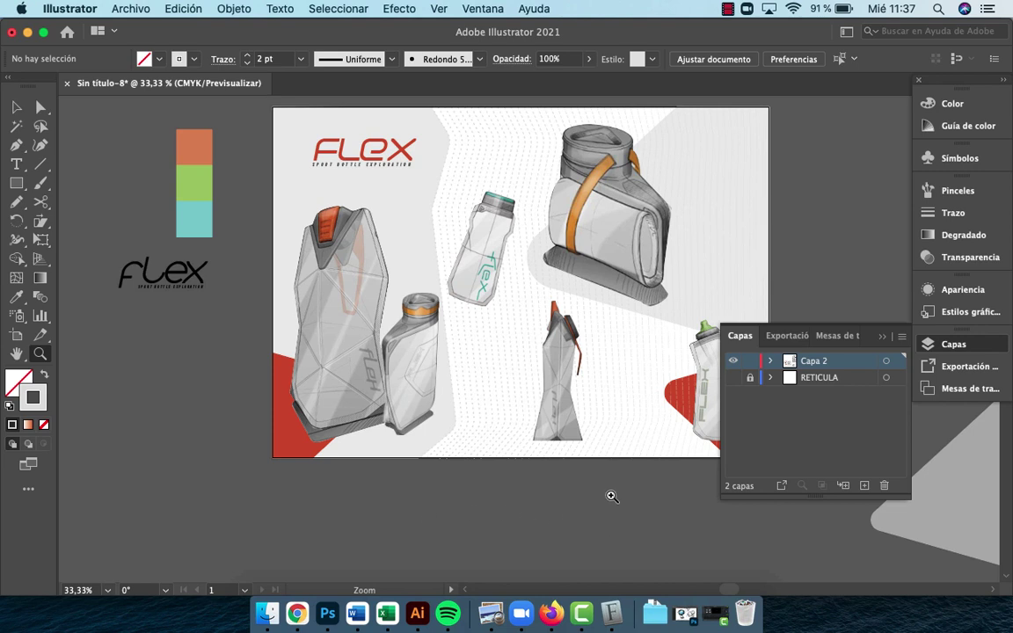
Examine the dotted contour blend covering the right part of the sheet, up close and as a whole
scroll(612, 497, "right", 5)
scroll(612, 496, "up", 2)
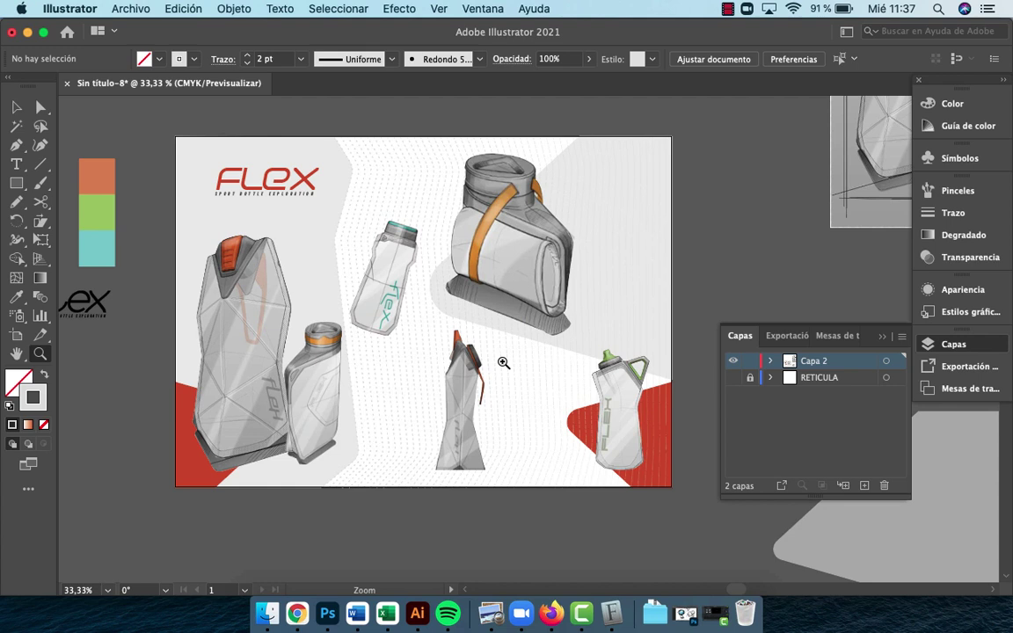
key("v")
left_click(420, 368)
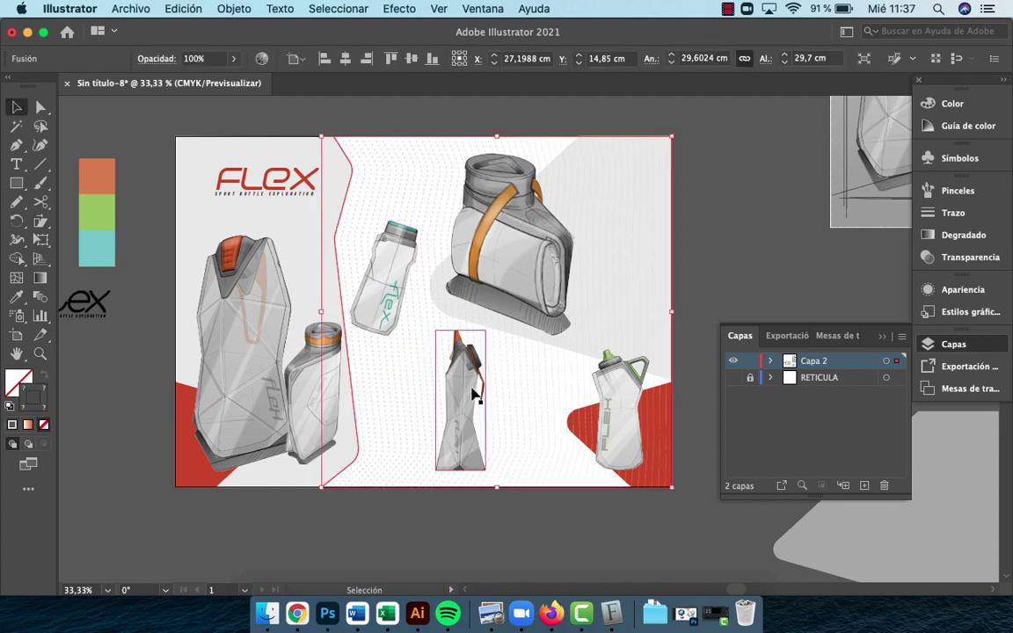
key("backslash")
key("z")
left_click(409, 366)
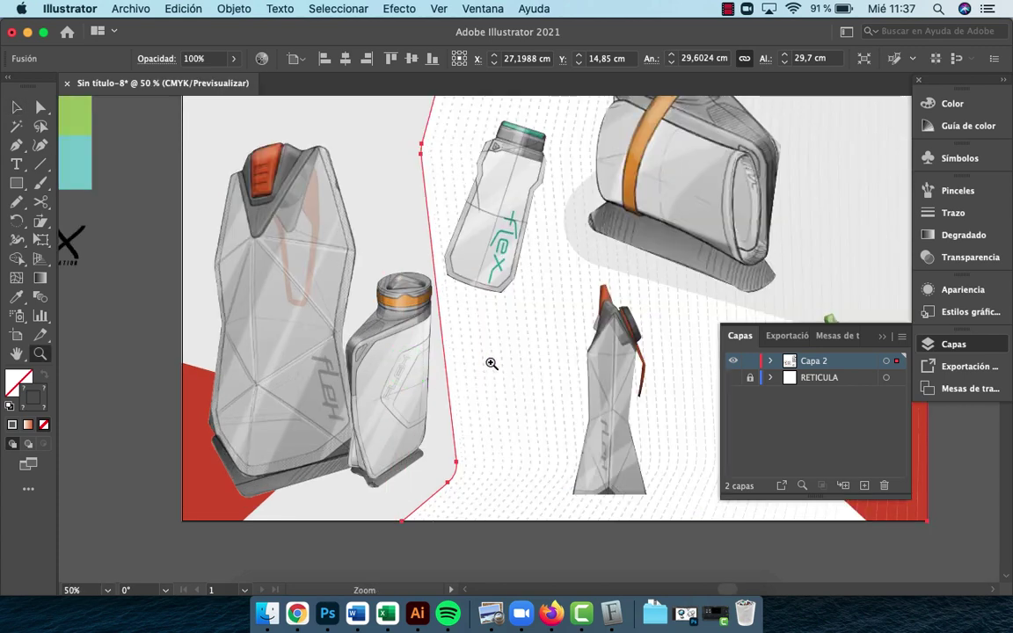
left_click(488, 361)
left_click(554, 382, "alt")
left_click(554, 382, "alt")
left_click(554, 382, "alt")
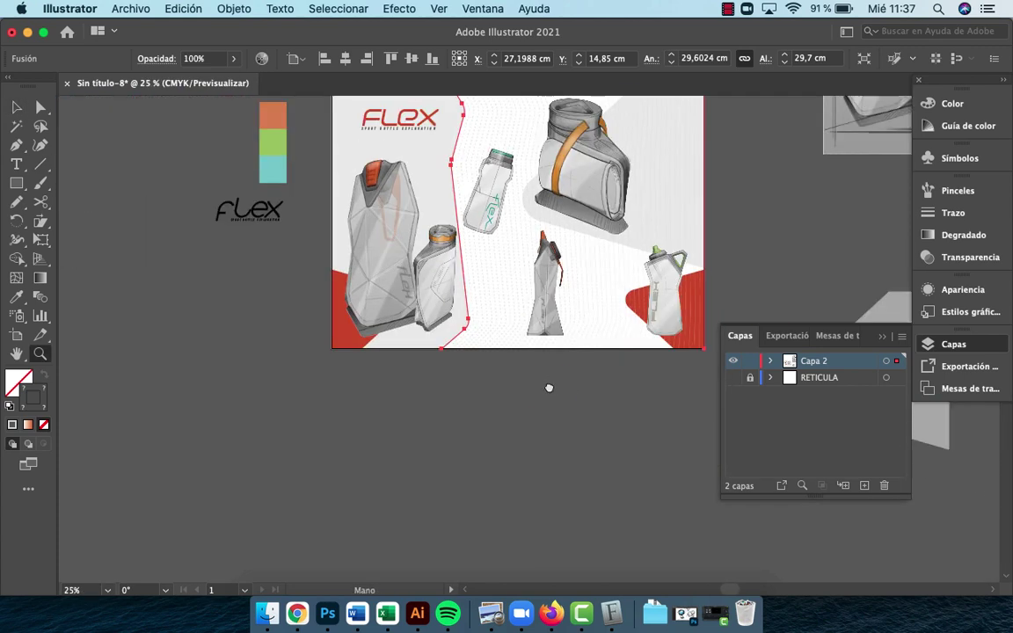
left_click_drag(549, 386, 538, 457)
Isolate the contour blend to inspect its source line beside the small bottle, and leave isolation mode
key("v")
left_click(541, 472)
left_click(480, 380)
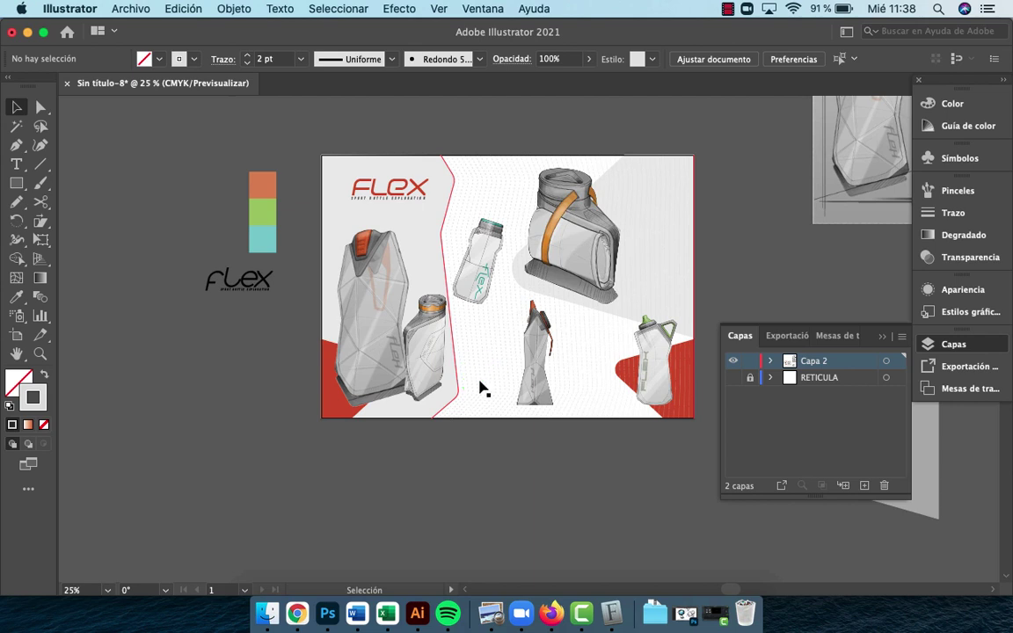
left_click(479, 486)
left_click(458, 390)
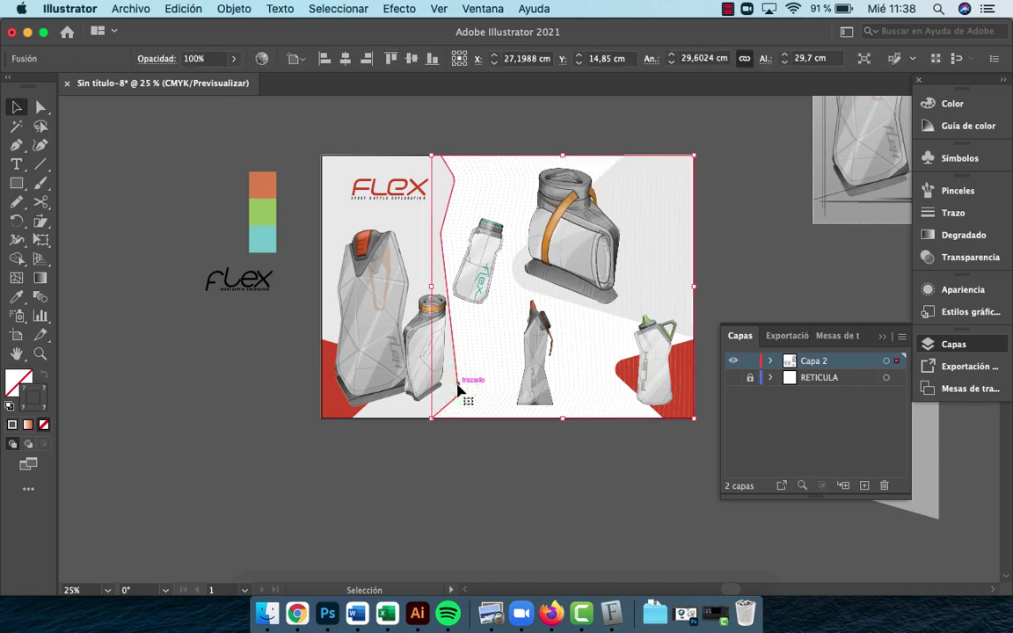
double_click(458, 389)
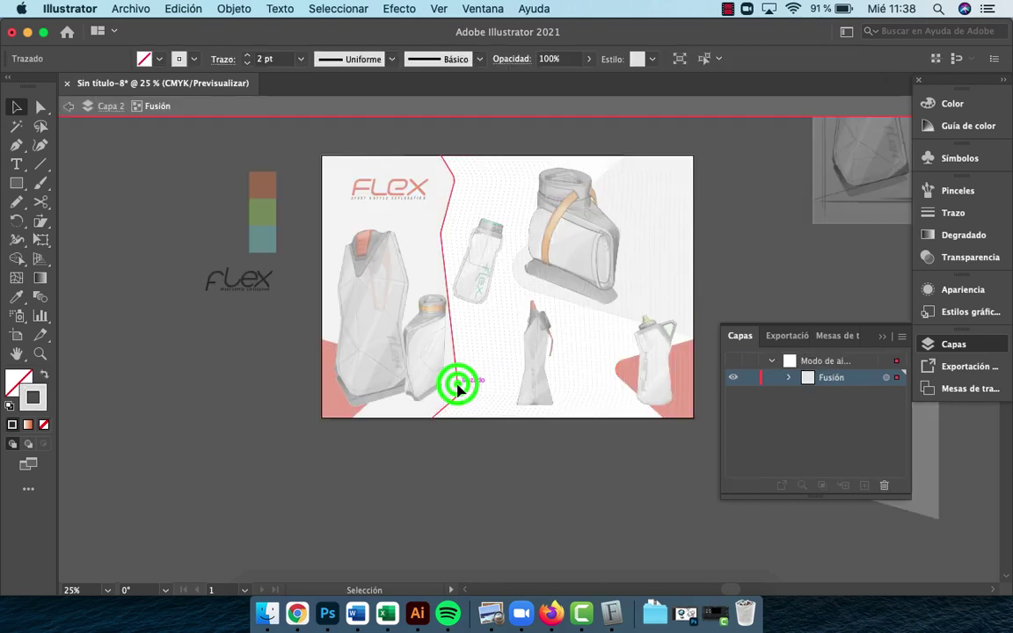
left_click(550, 509)
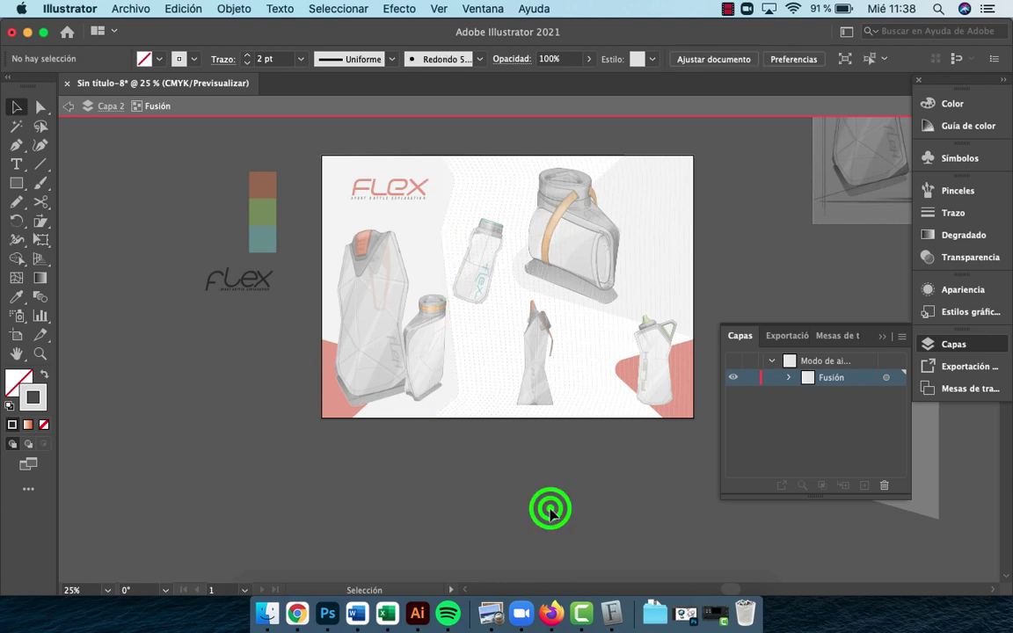
key("a")
left_click(649, 501)
double_click(648, 500)
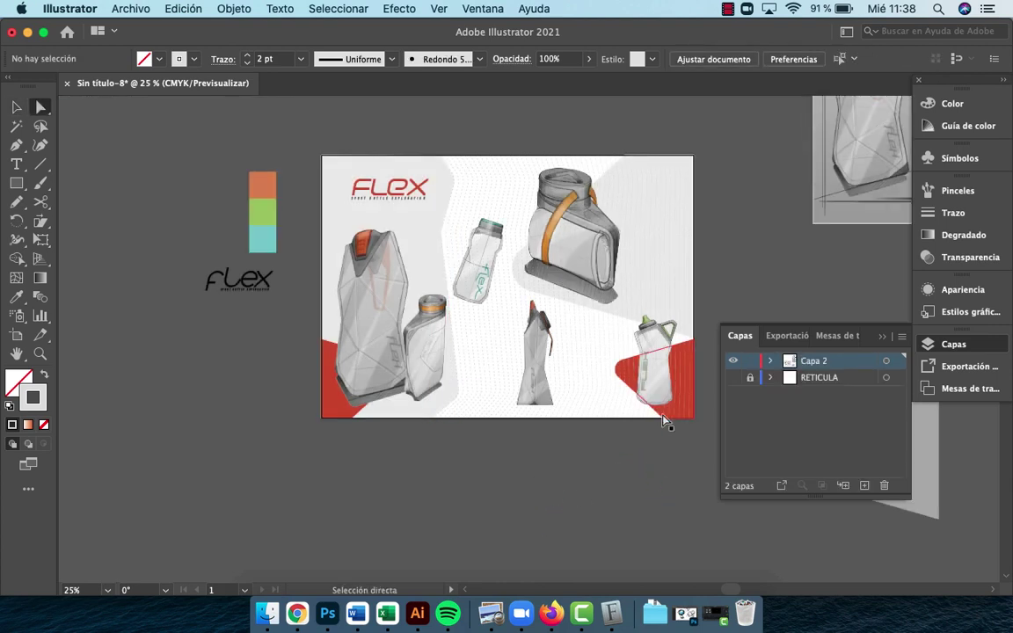
Delete the straight end line of the contour blend along the sheet's right edge
left_click(692, 380)
left_click(695, 388)
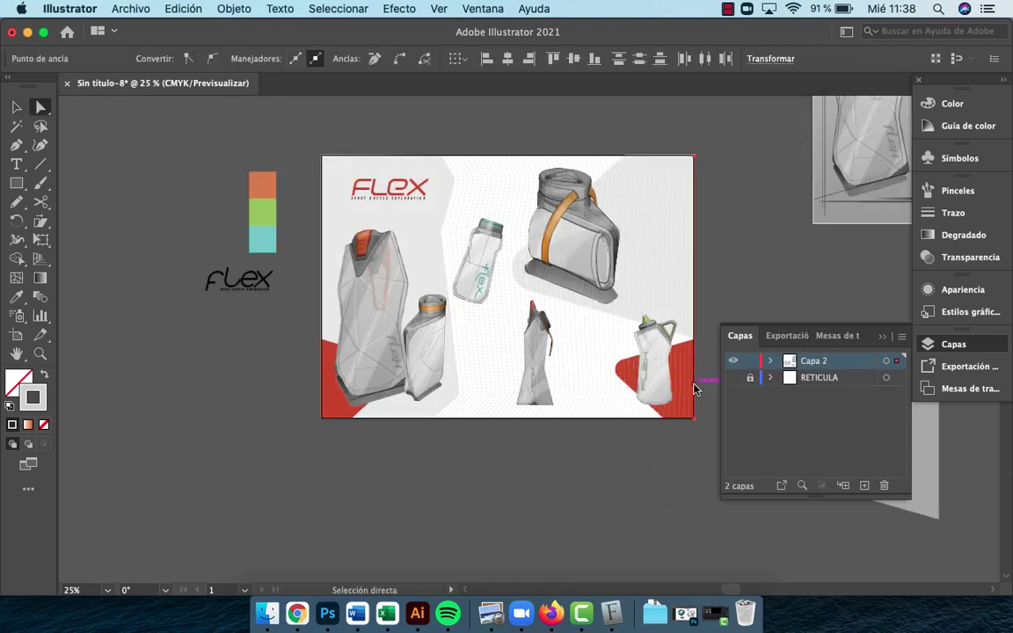
key("v")
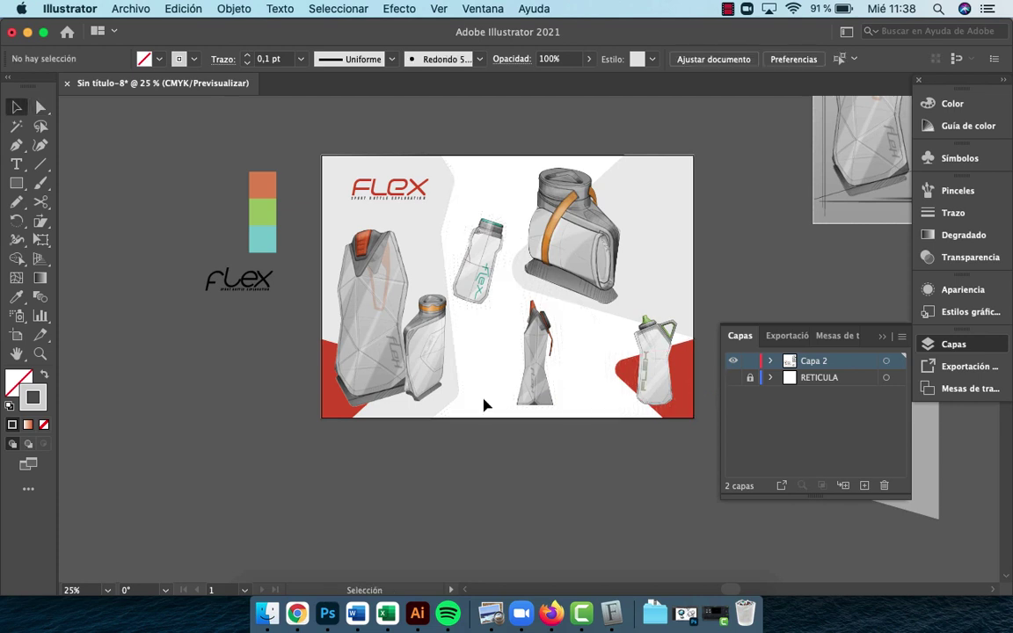
Try moving the remaining contour line off the sheet and undo the move
left_click(451, 320)
left_click_drag(451, 325, 143, 418)
key("space")
mouse_move(495, 413)
left_mouse_down()
mouse_move(351, 342)
mouse_move(138, 321)
left_mouse_up()
left_click_drag(329, 258, 318, 508)
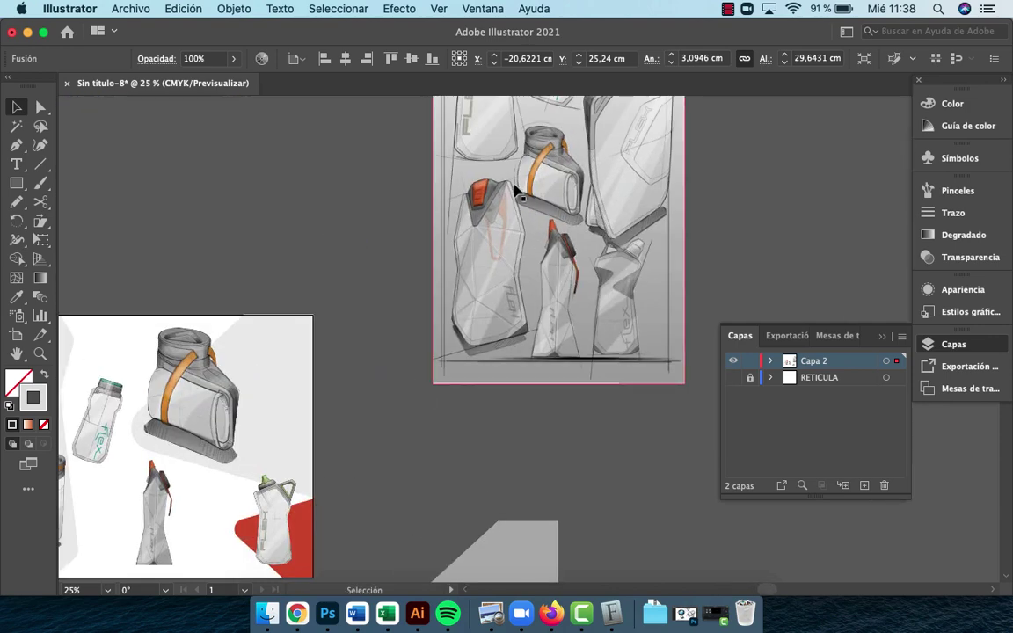
scroll(527, 207, "up", 5)
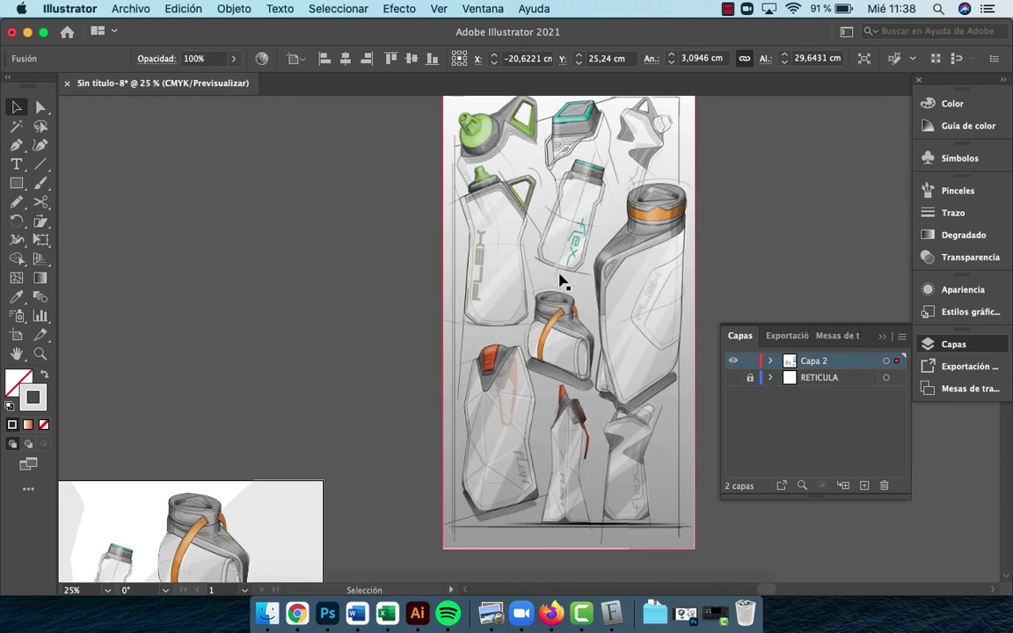
key("z")
left_click(409, 409, "alt")
left_click(462, 405, "alt")
key("super+z")
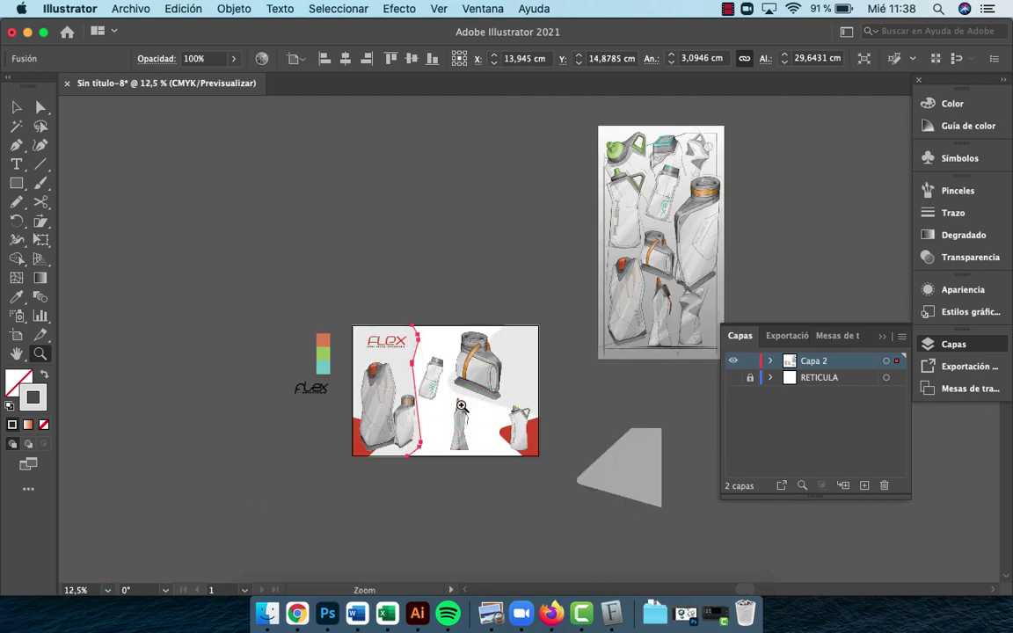
Check the remaining dotted contour line along the edge of the light grey panel
left_click(414, 406)
left_click(561, 291)
left_click(561, 291)
key("space")
left_click_drag(561, 291, 473, 176)
key("v")
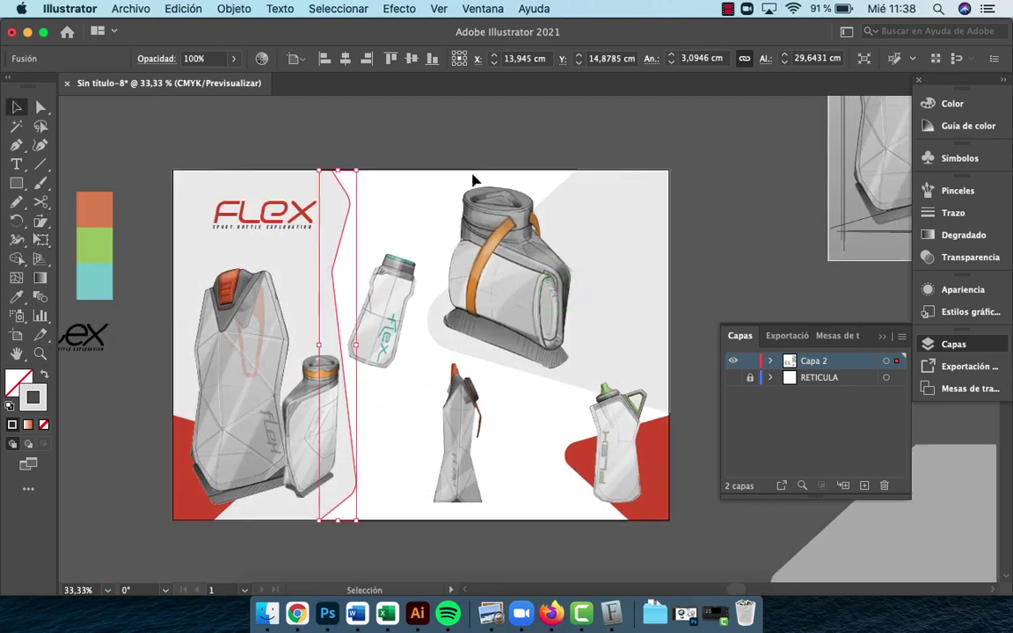
left_click(351, 135)
left_click(344, 209)
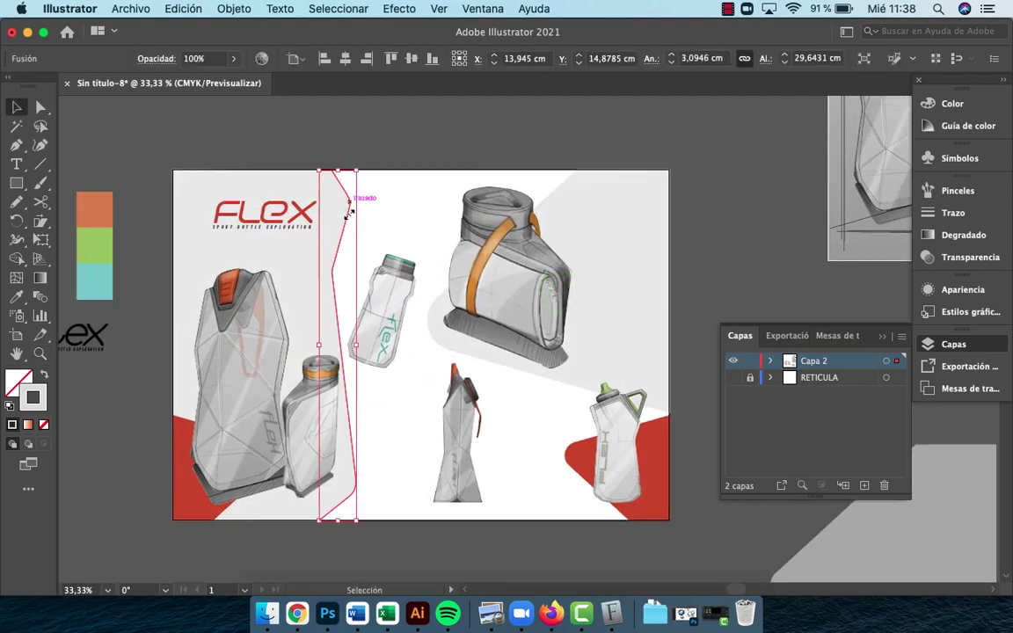
left_click(380, 139)
Unlock the light grey background panel behind the Flex title and the tall bottle
left_click(293, 192)
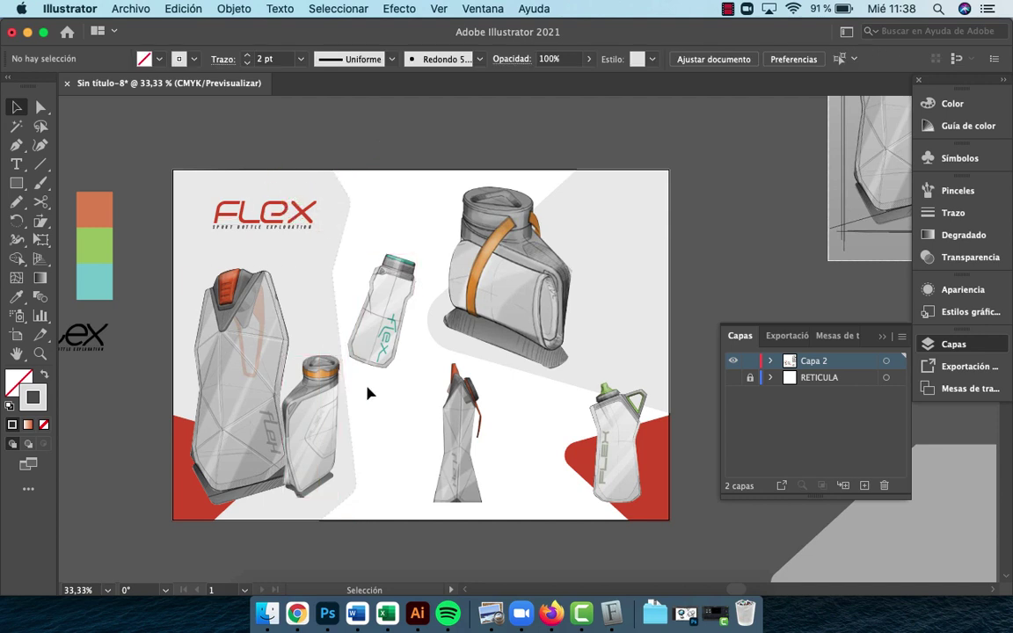
left_click(232, 10)
left_click(297, 129)
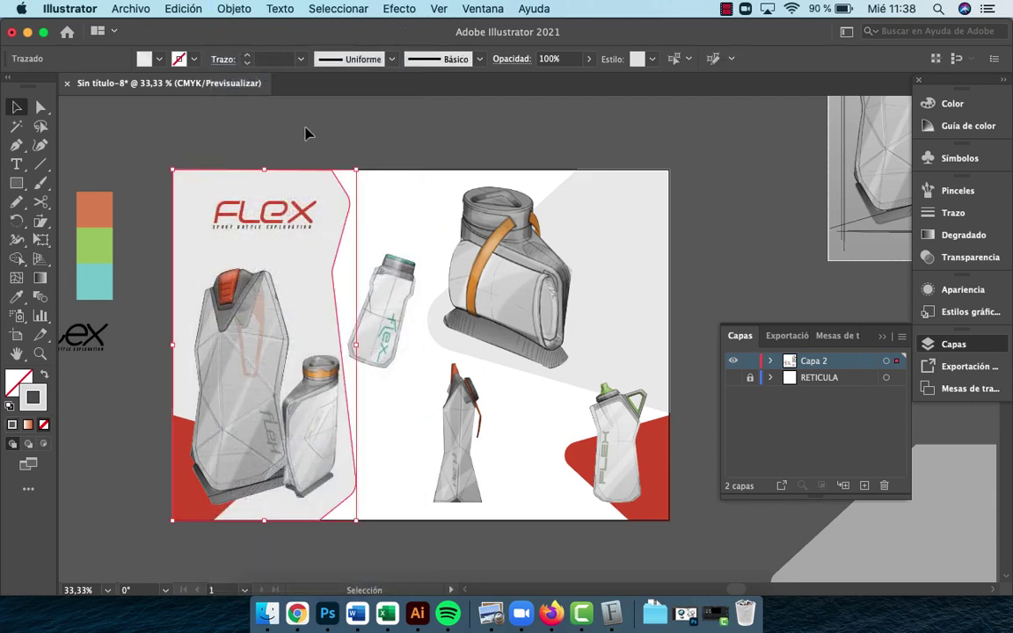
Try moving the light grey panel behind the Flex title away from the sheet and undo the move
left_click(309, 129)
left_click(239, 211)
double_click(196, 268)
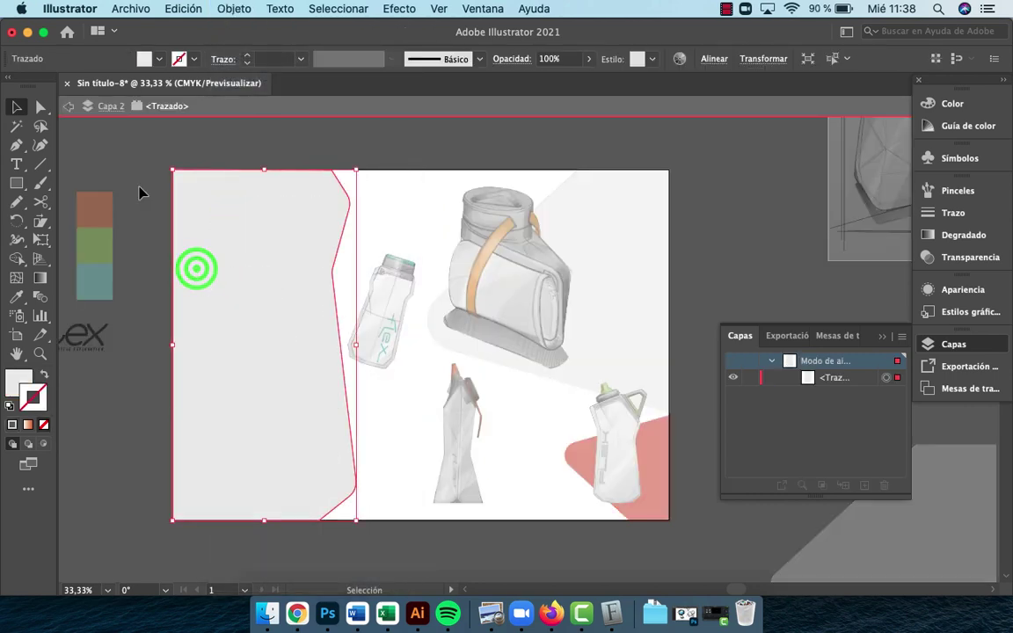
double_click(156, 273)
left_click_drag(201, 275, 132, 206)
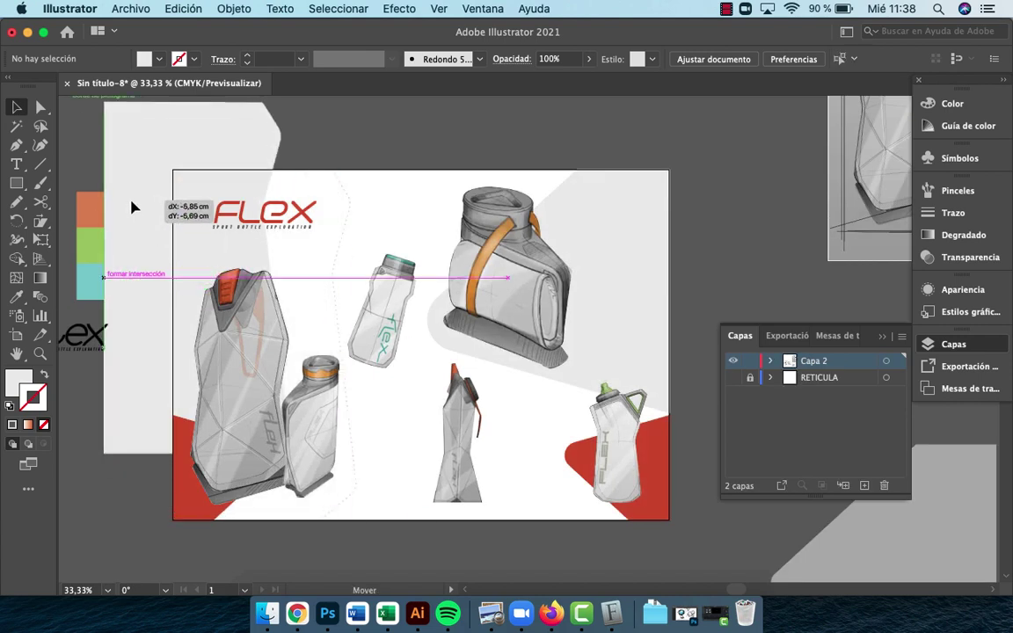
key("super+z")
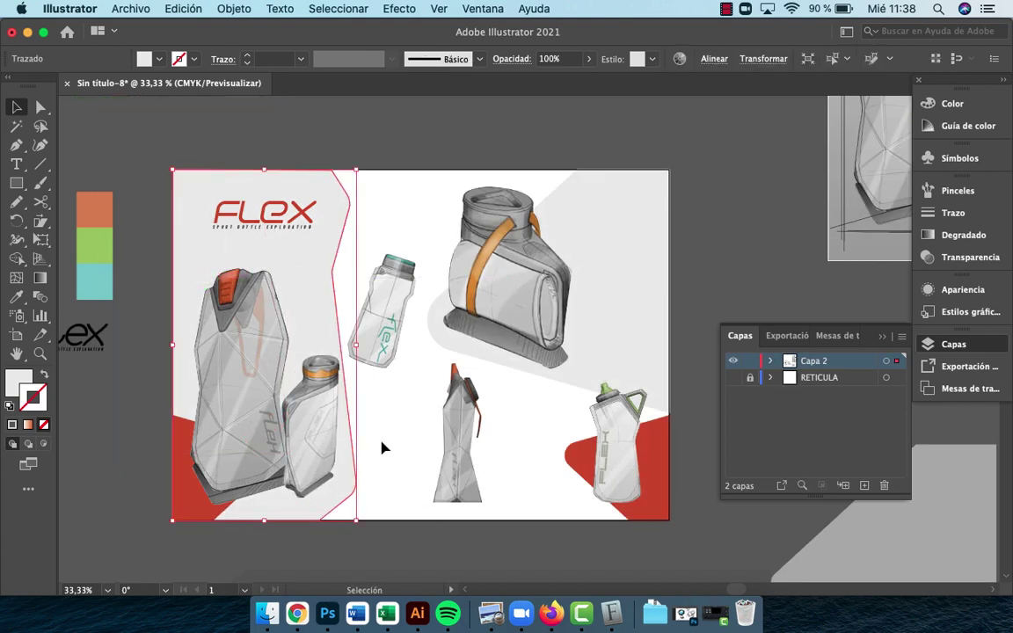
Fill the panel behind the Flex title with the light grey sampled from the background shape behind the large bottle
left_click(412, 551)
left_click(186, 266)
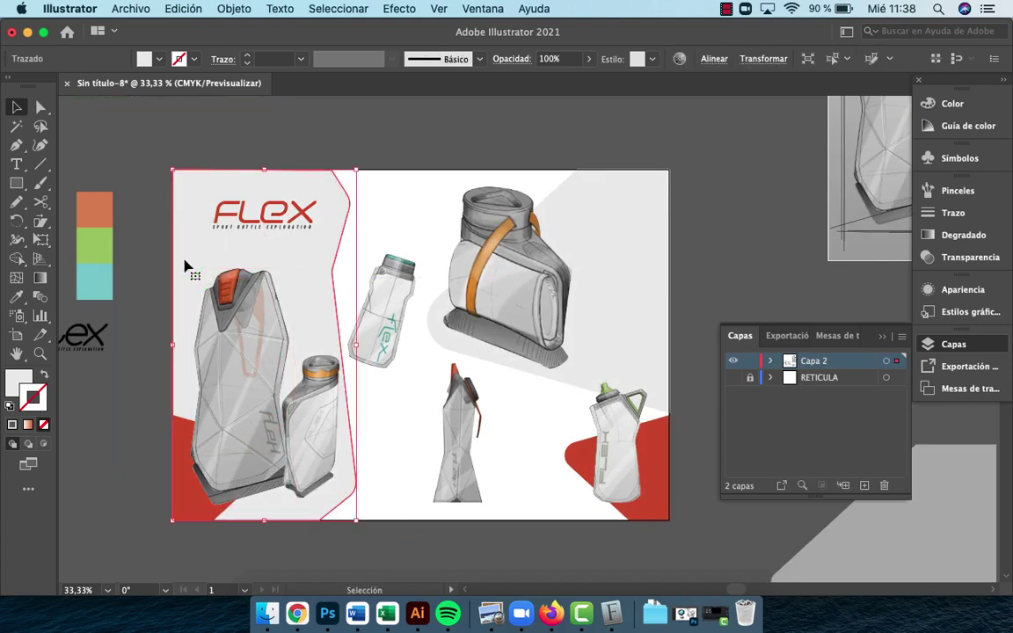
key("i")
left_click(562, 246)
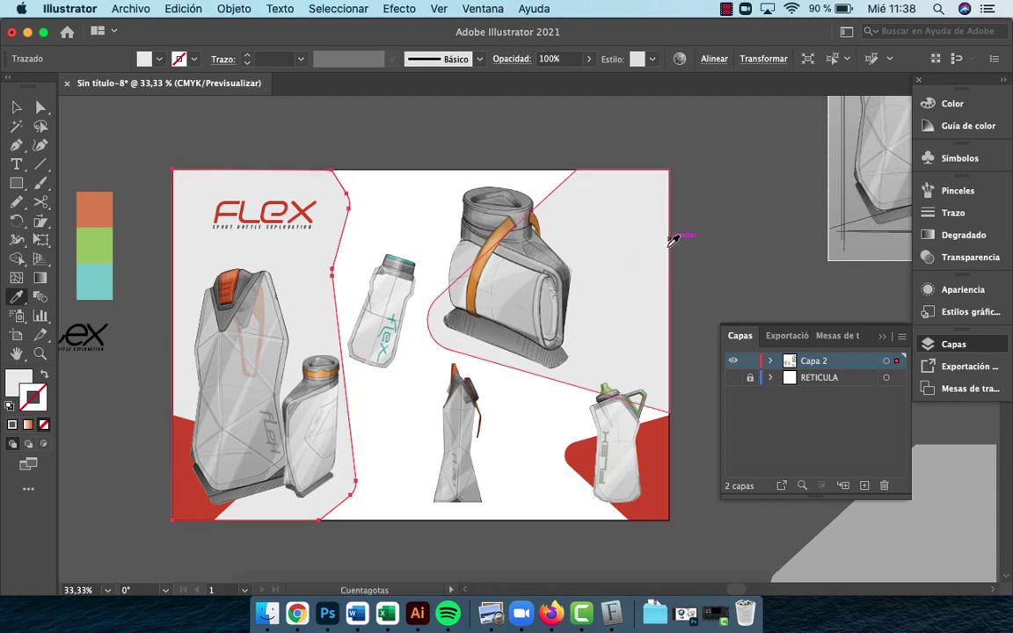
key("v")
left_click(430, 140)
left_click(300, 270)
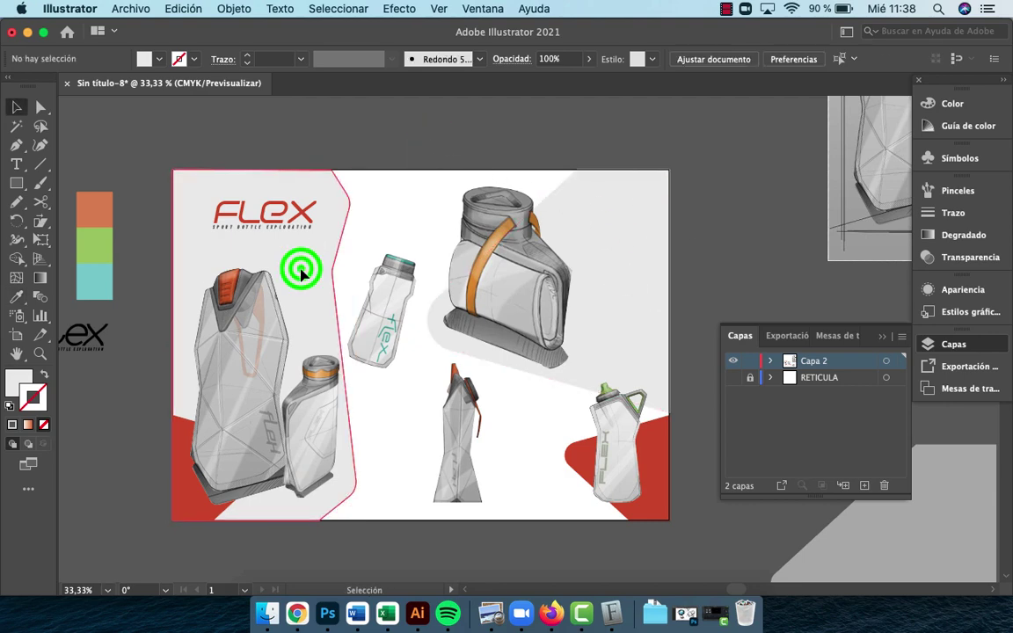
double_click(300, 270)
double_click(117, 214)
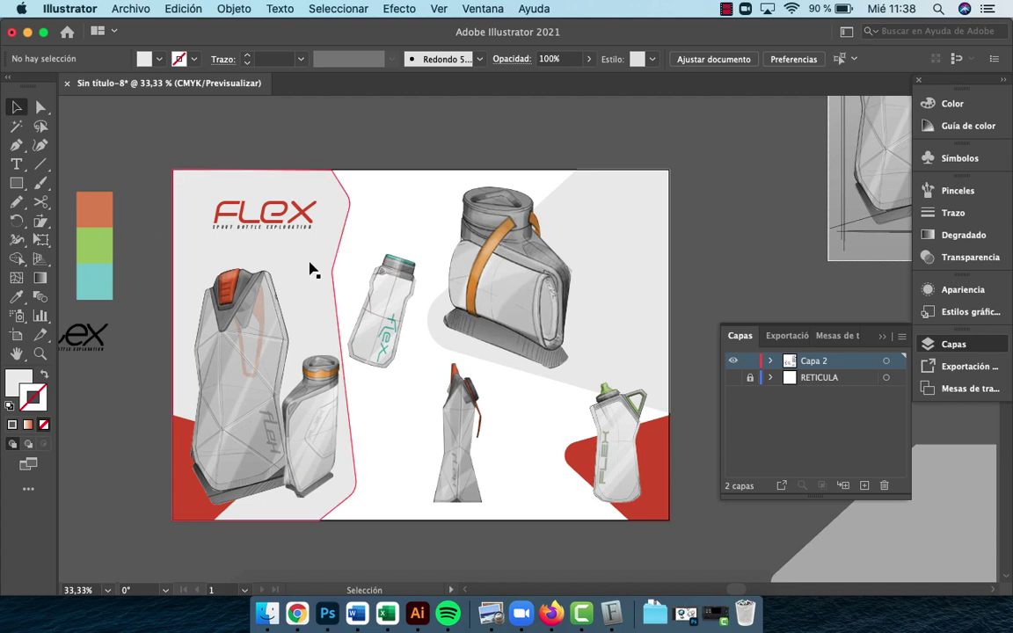
left_click_drag(310, 270, 198, 203)
key("super+z")
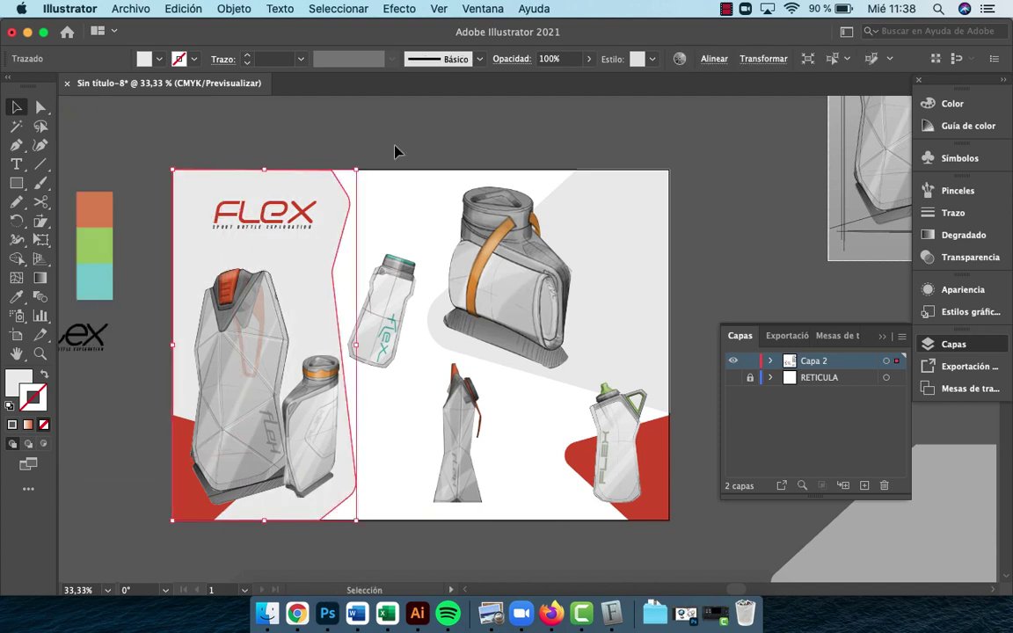
left_click(387, 135)
left_click(349, 217)
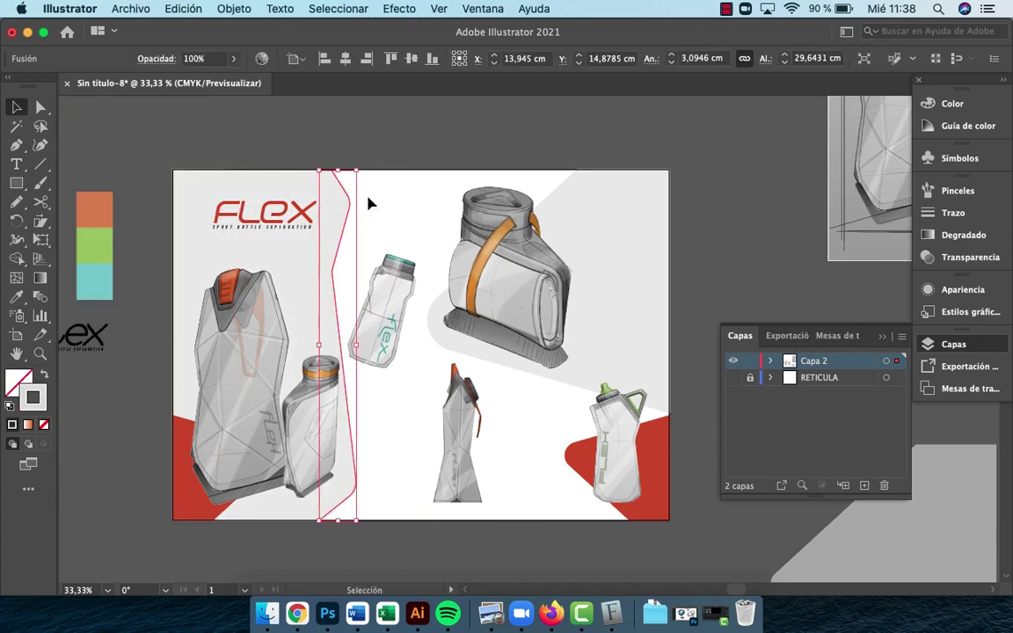
left_click(416, 556)
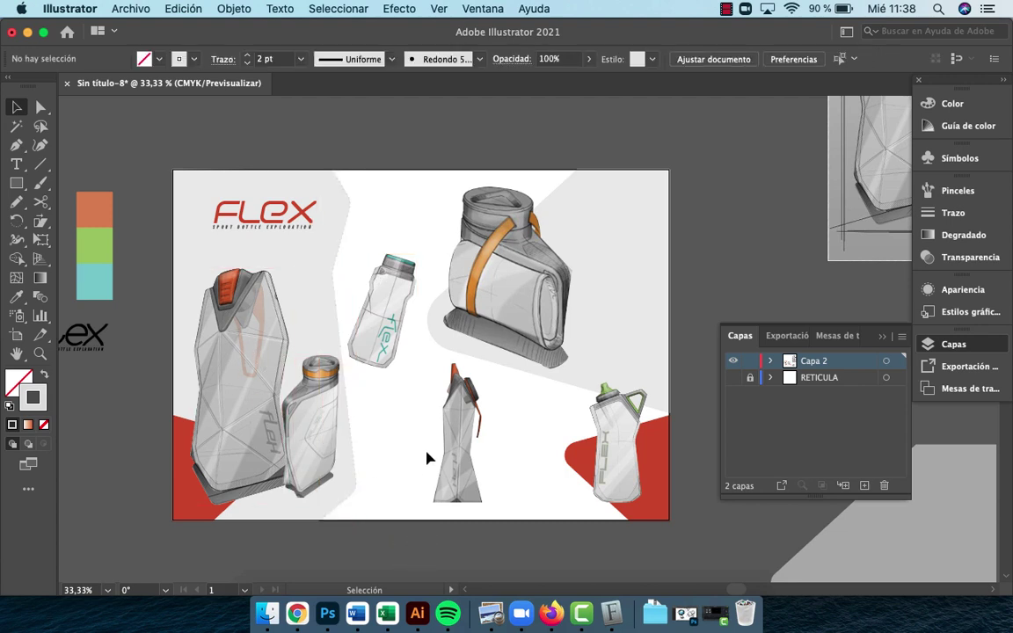
Draw a straight vertical dotted line with the Pen tool, full sheet height, just outside the sheet's right edge
left_click_drag(426, 457, 362, 419)
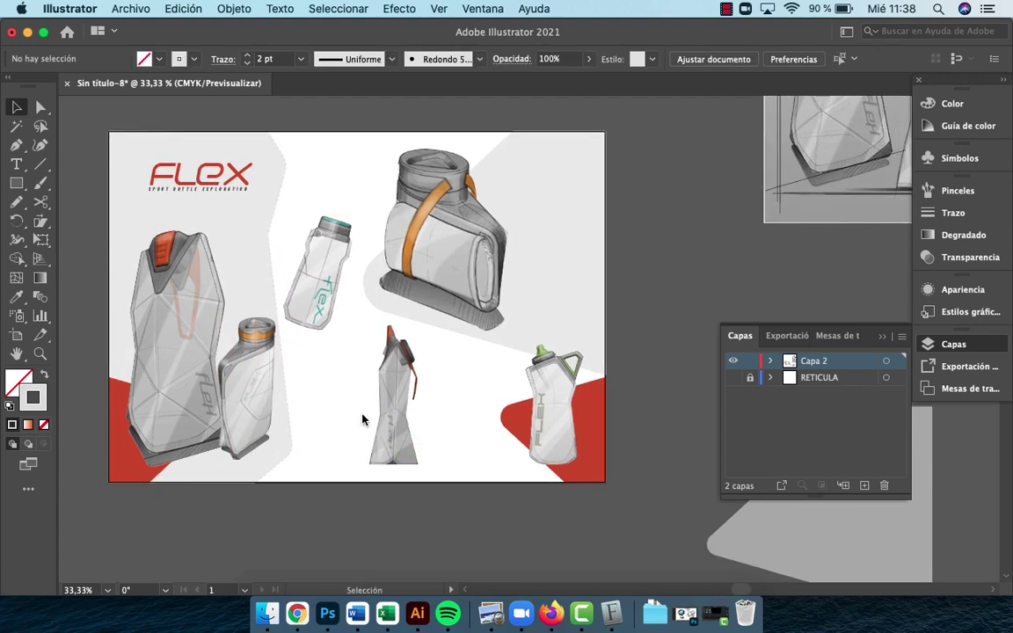
key("p")
left_click(618, 134)
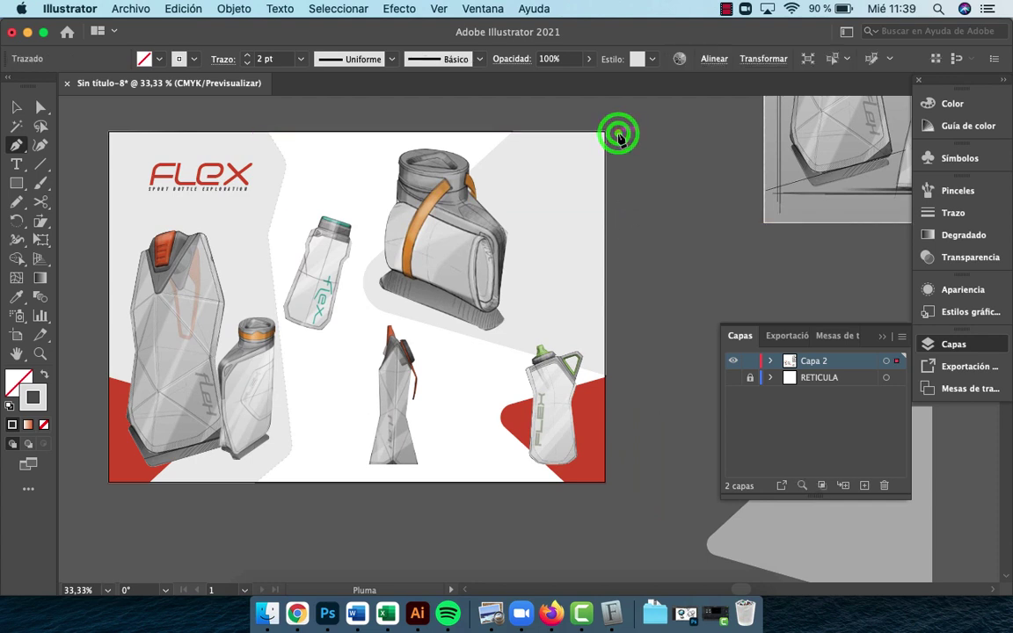
left_click(617, 481)
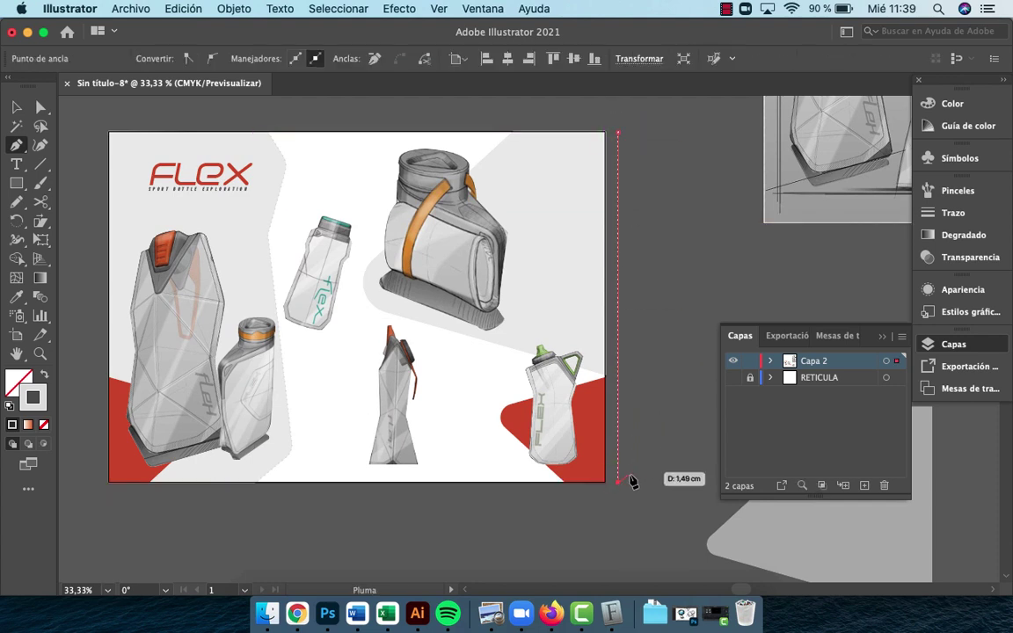
key("v")
left_click(639, 401)
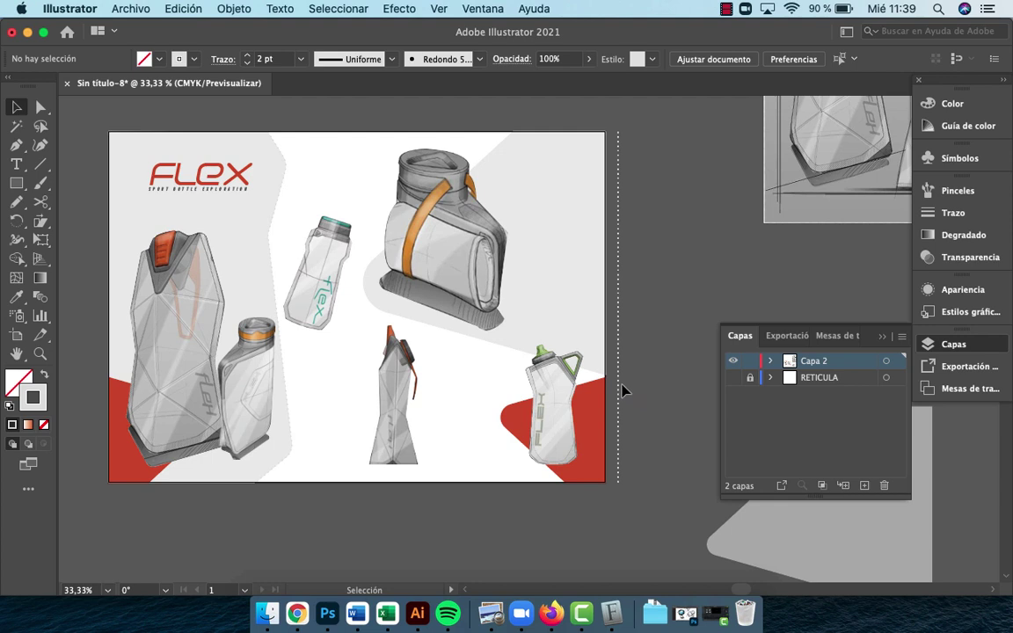
Set the stroke weight of the vertical dotted line beside the sheet to 0,25 pt and inspect its stroke colour
left_click(619, 387)
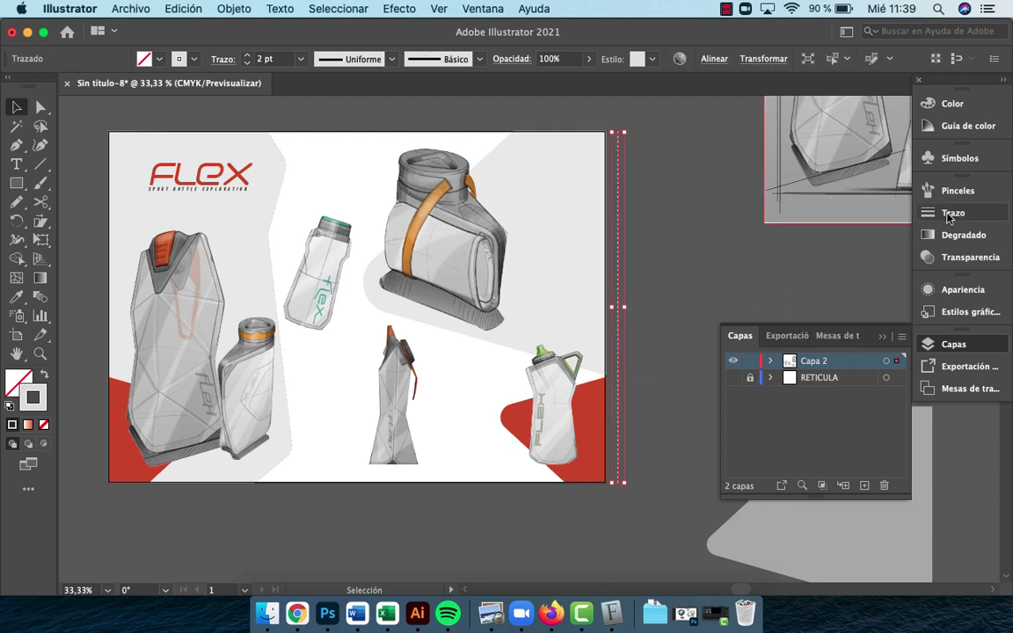
left_click(949, 214)
left_click(846, 208)
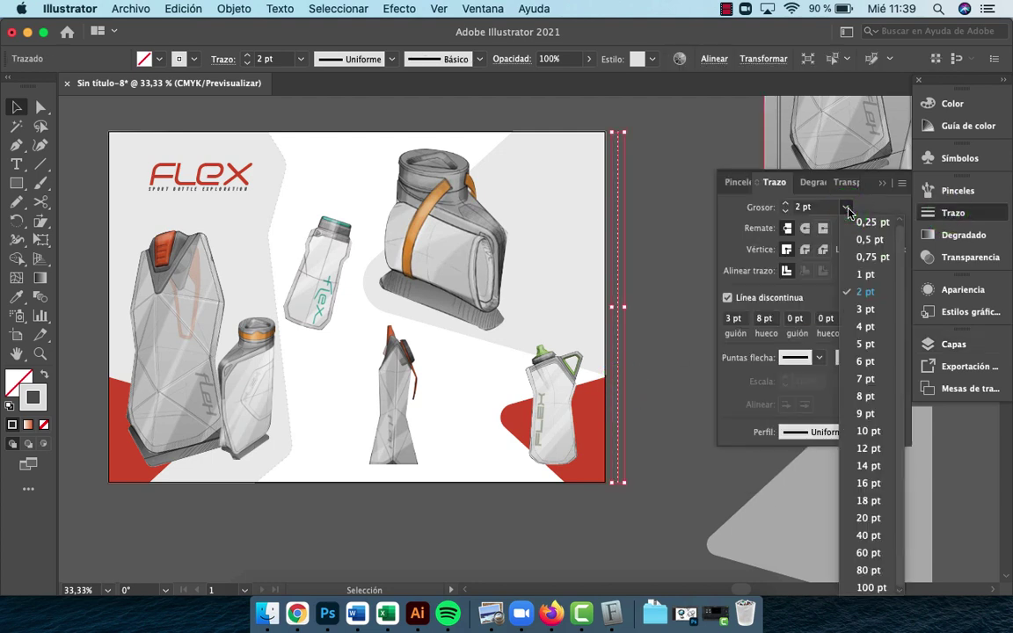
left_click(861, 224)
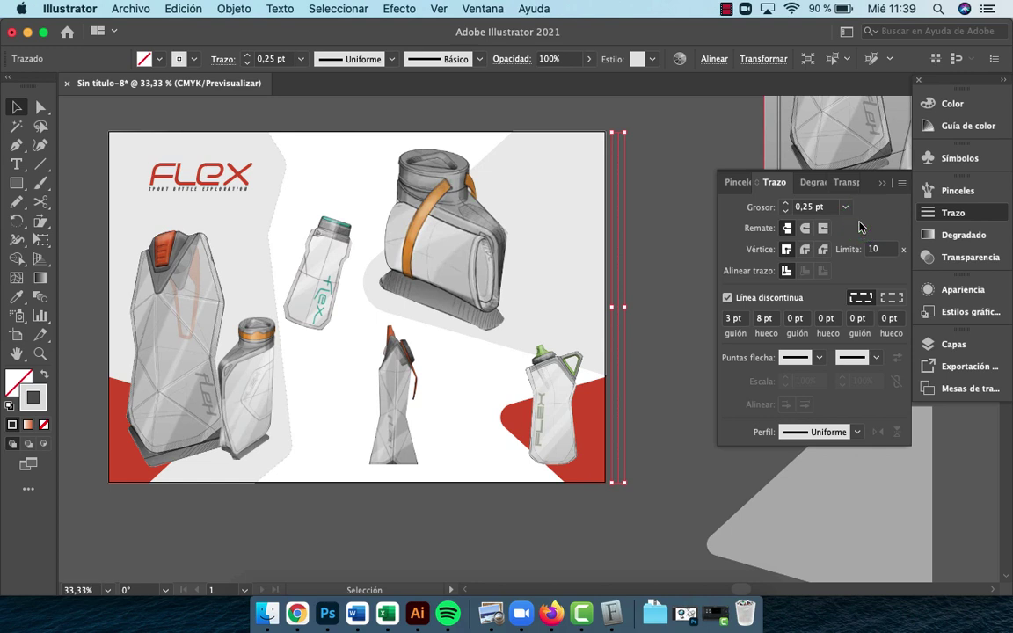
left_click(937, 104)
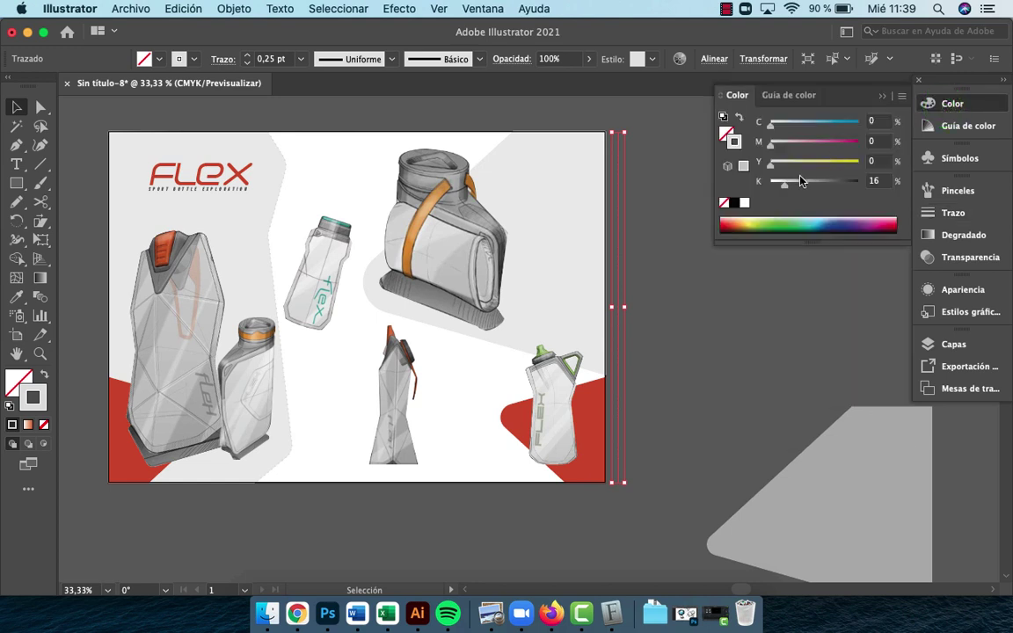
left_click(689, 309)
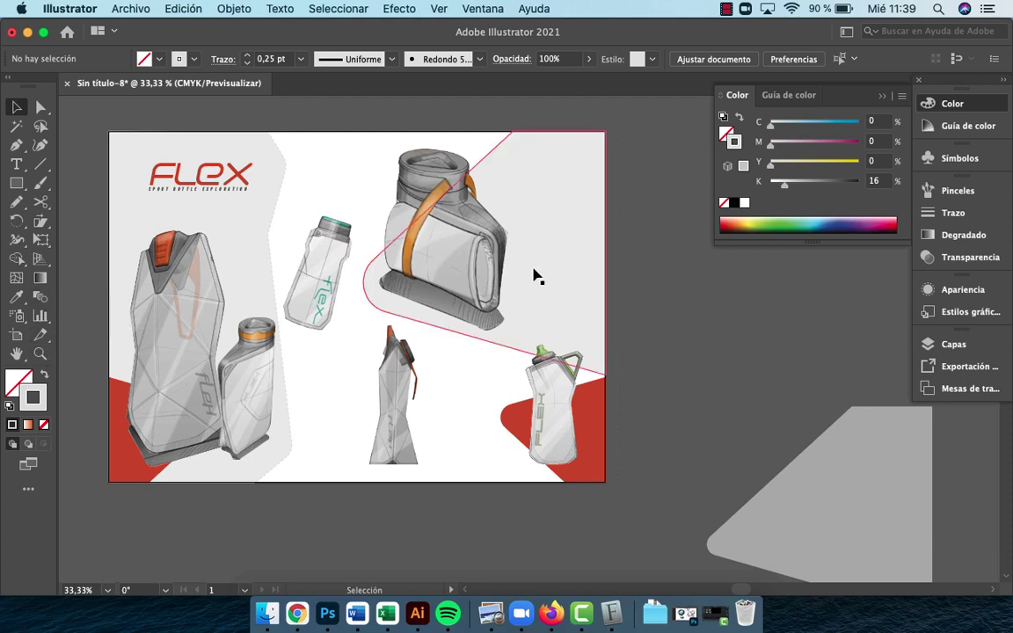
left_click(619, 249)
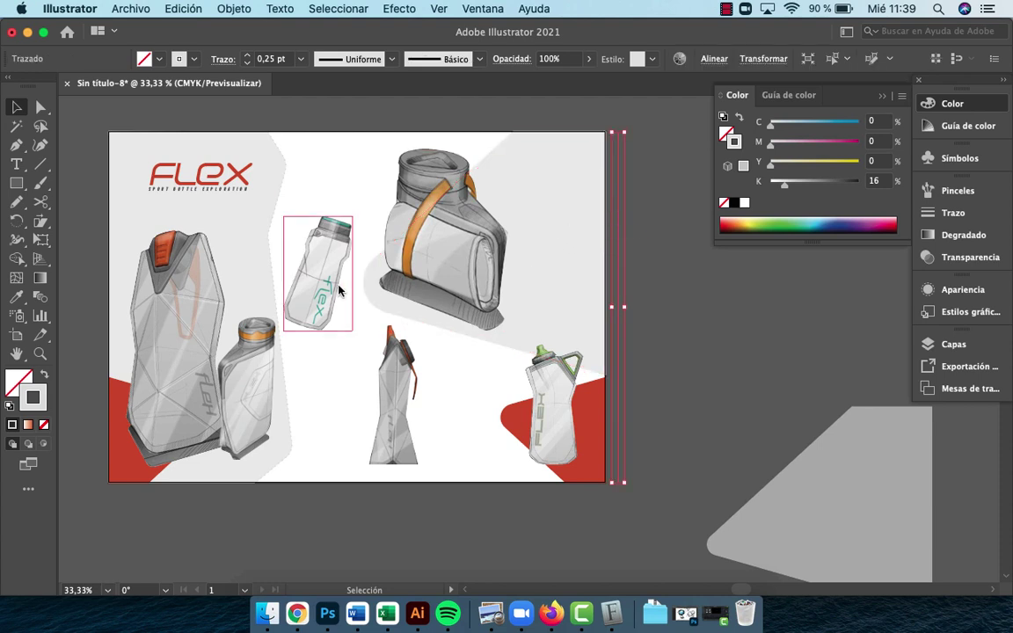
left_click(272, 290)
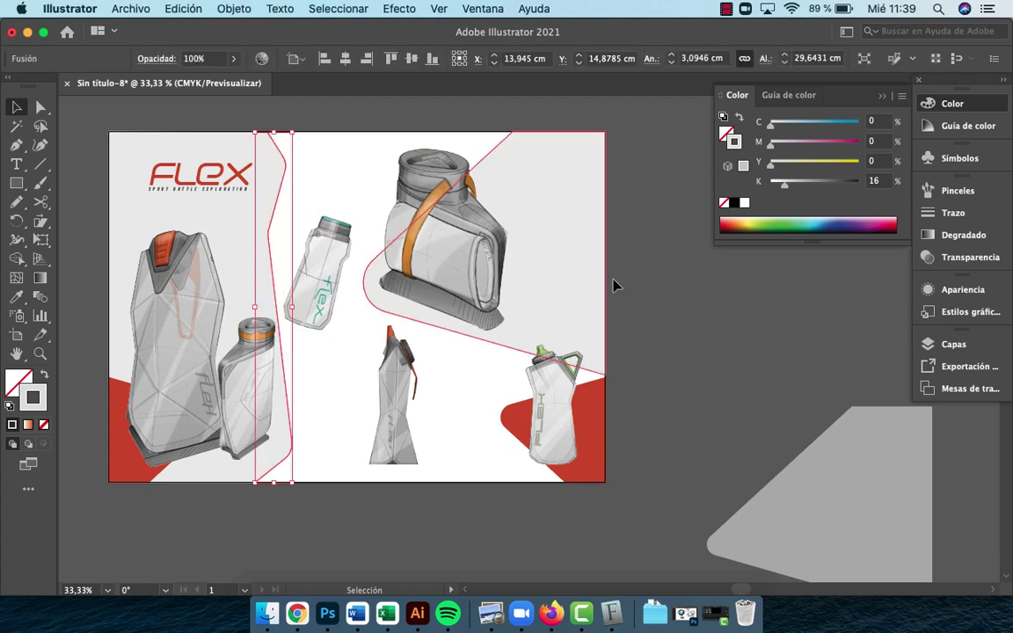
left_click(689, 299)
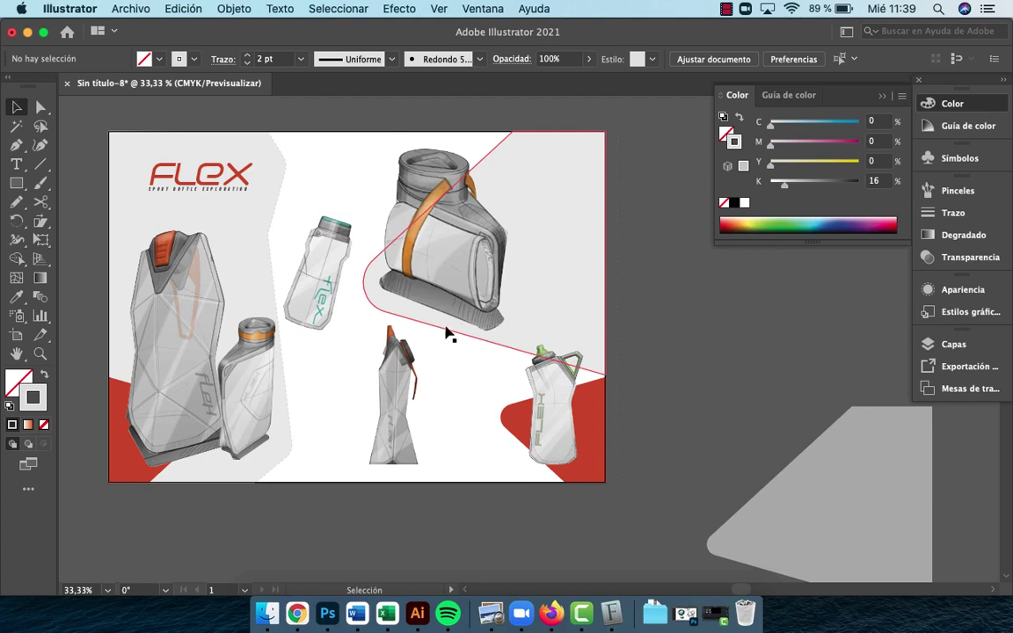
left_click(622, 334)
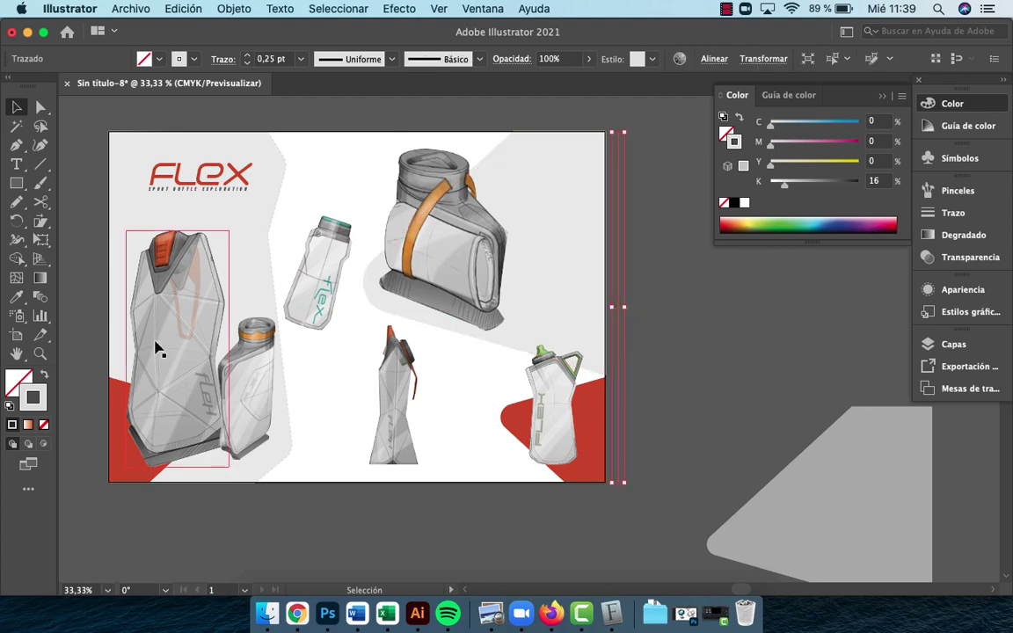
left_click(38, 295)
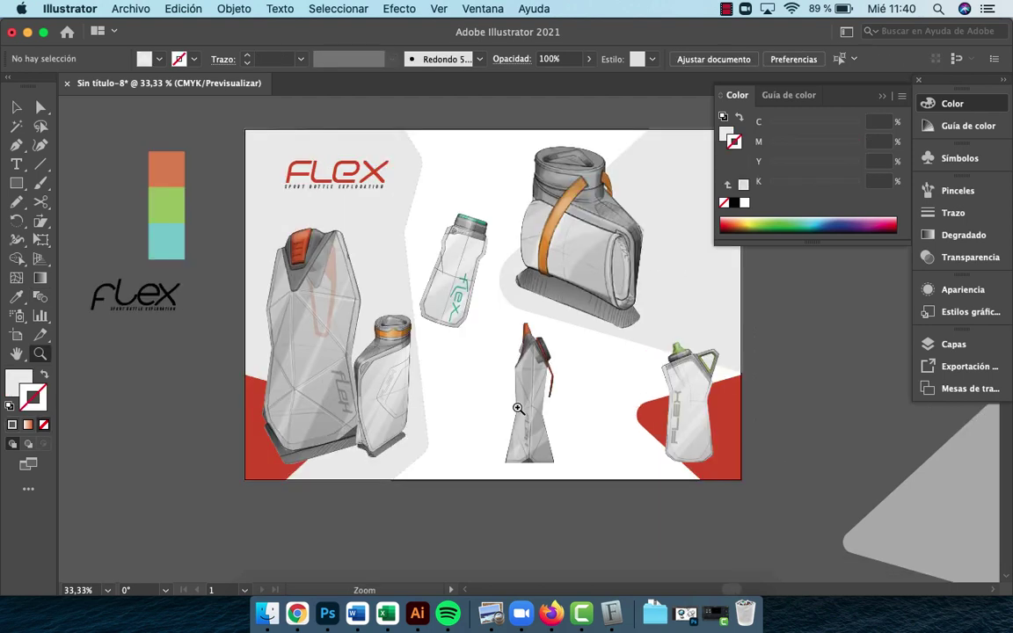
Lock the light grey background panel behind the Flex title and the tall bottle
key("v")
left_click(445, 527)
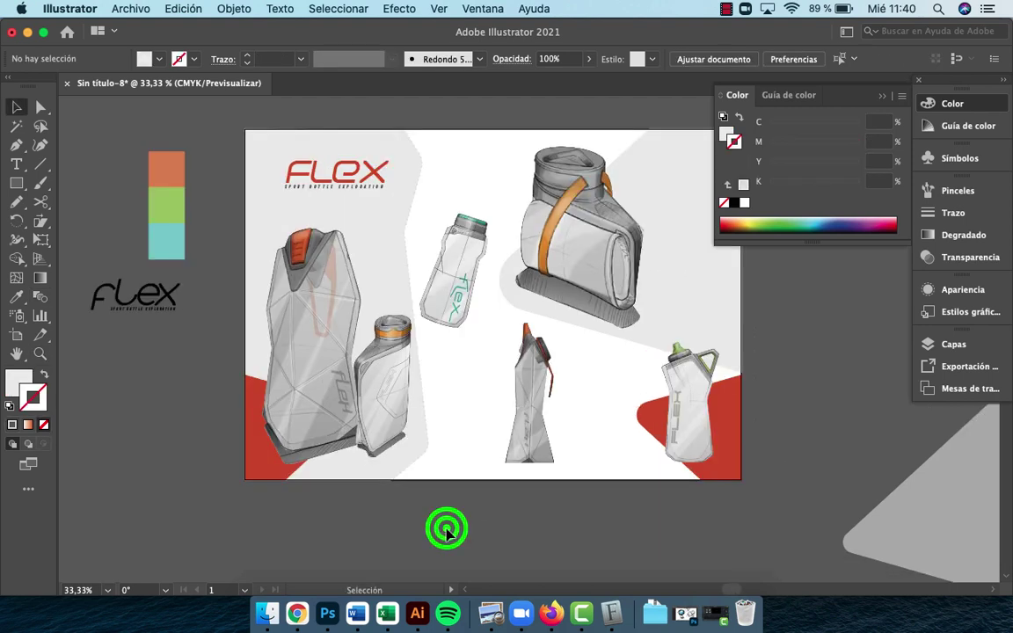
left_click(367, 223)
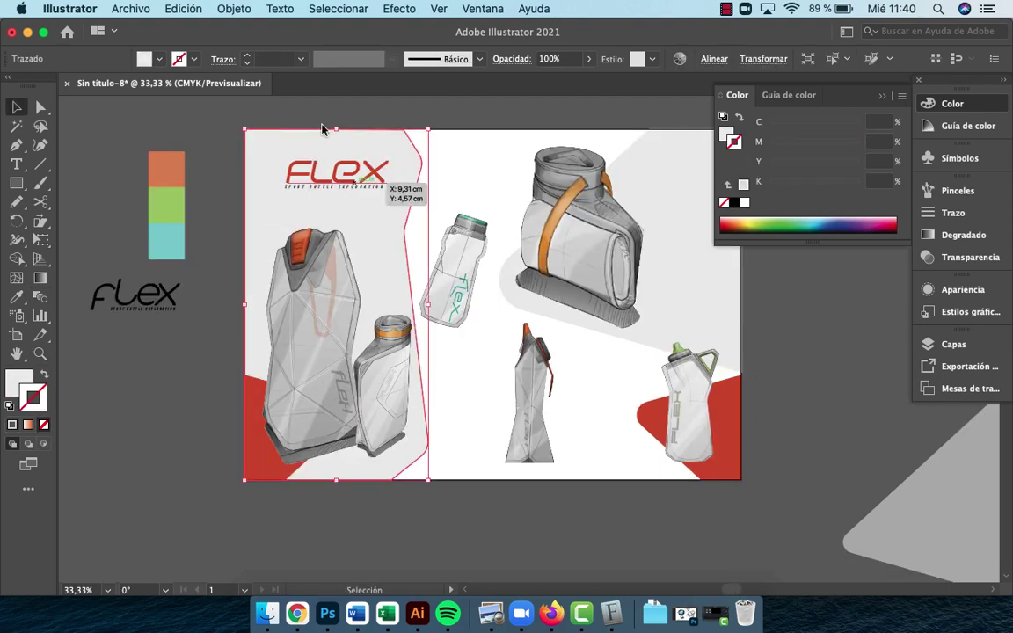
left_click(234, 11)
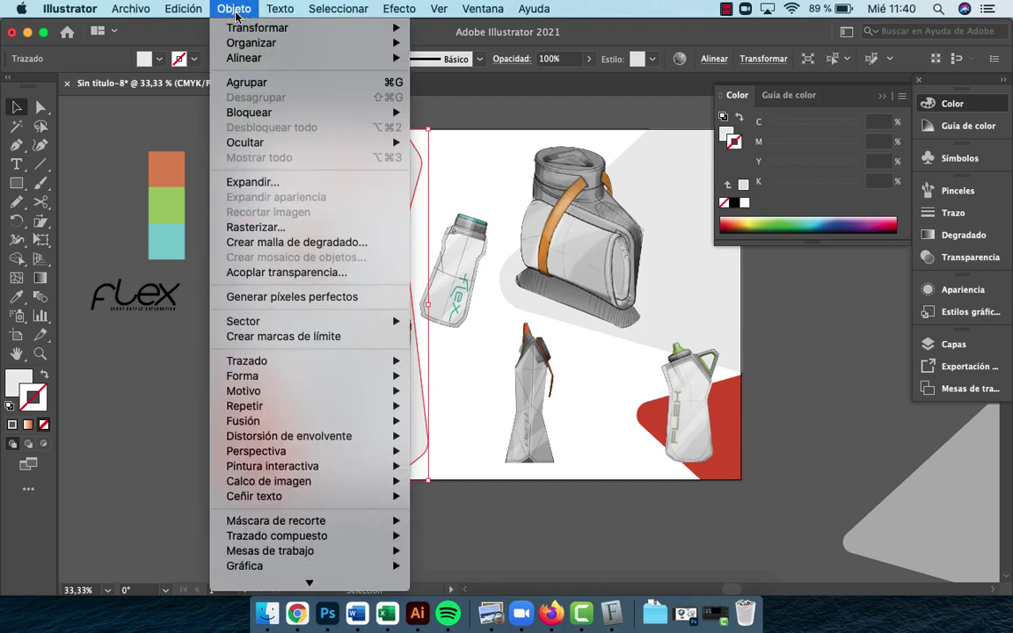
mouse_move(387, 112)
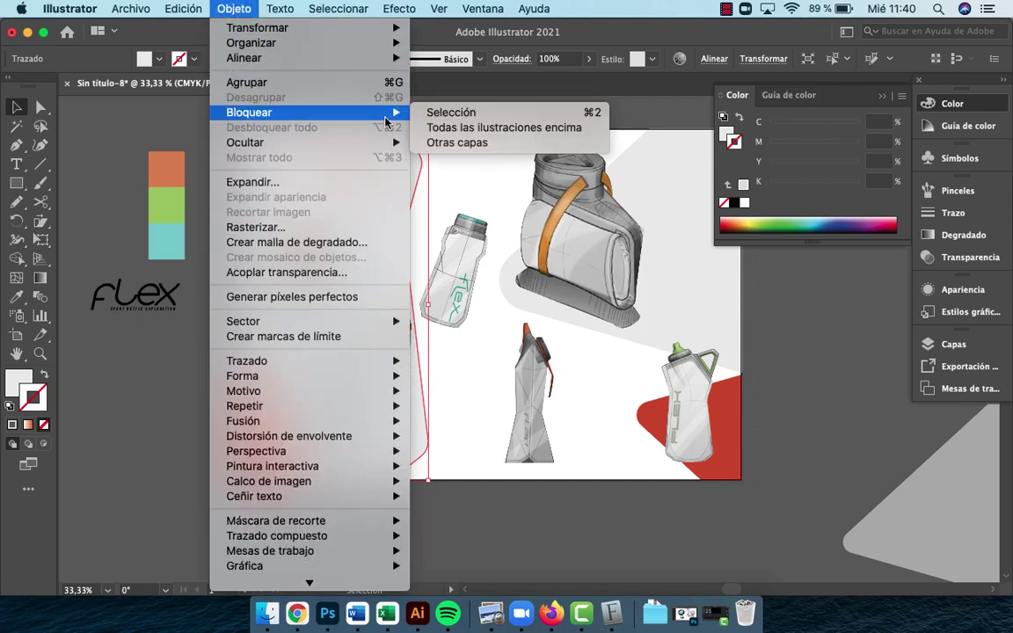
left_click(442, 117)
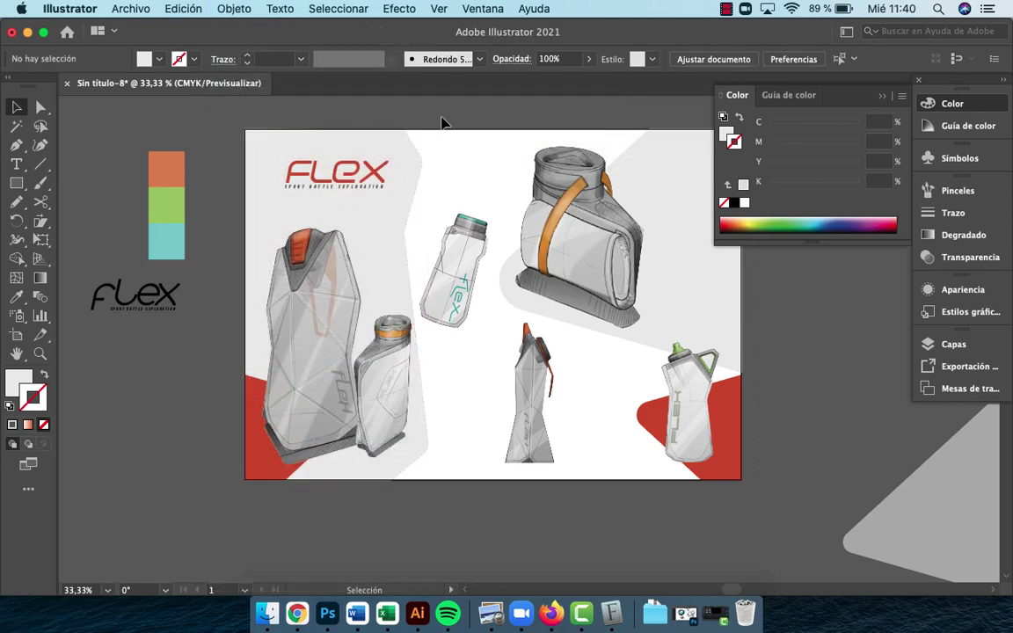
Blend the dotted contour along the grey panel's edge with the vertical dotted line outside the sheet
left_click(371, 275)
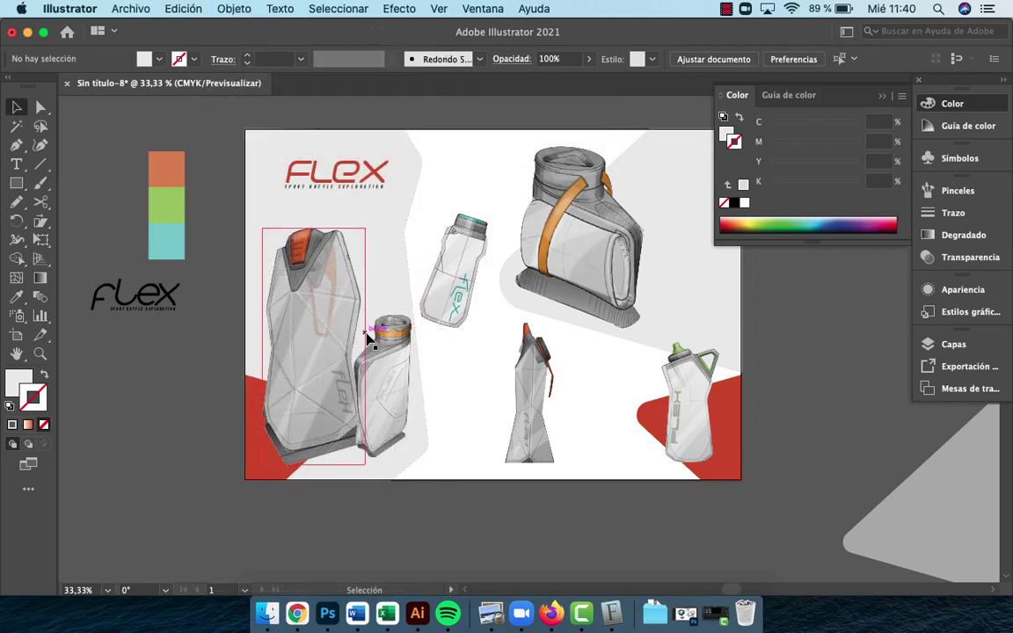
left_click(409, 301)
left_click_drag(571, 357, 484, 369)
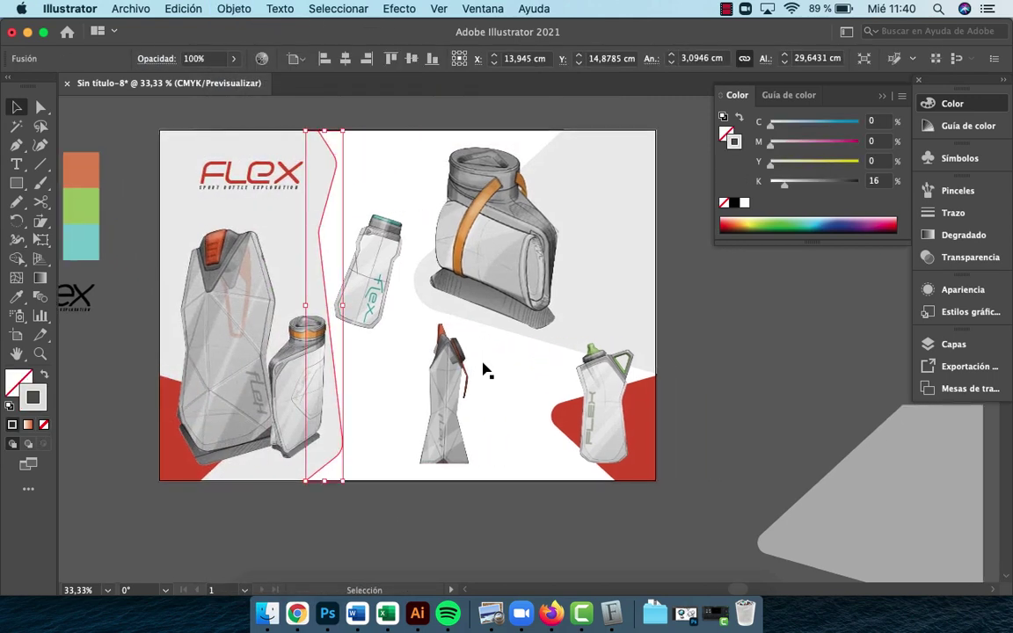
left_click(40, 298)
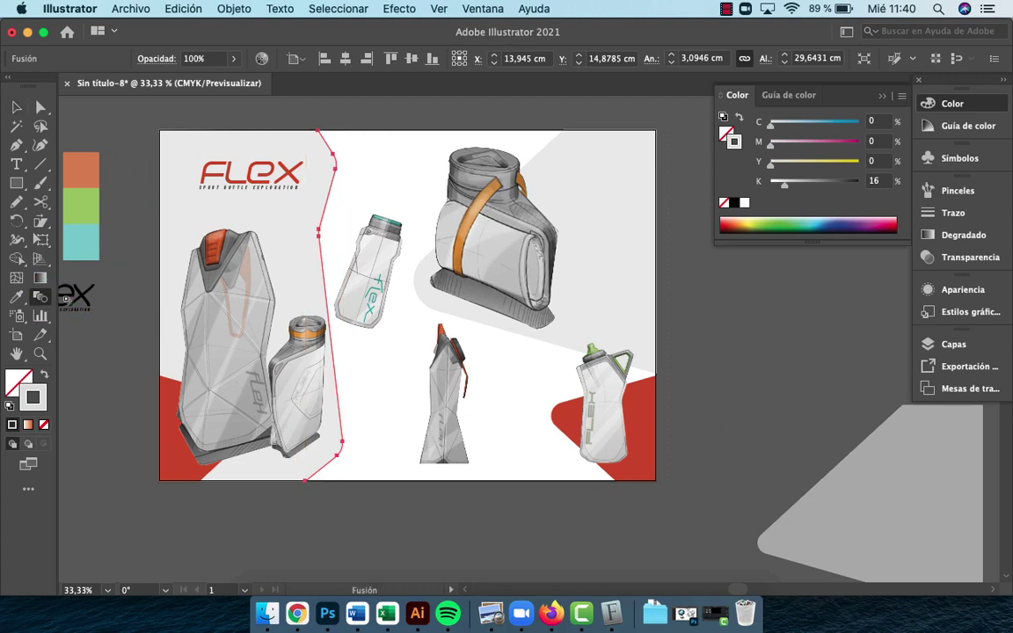
left_click(324, 291)
left_click(669, 309)
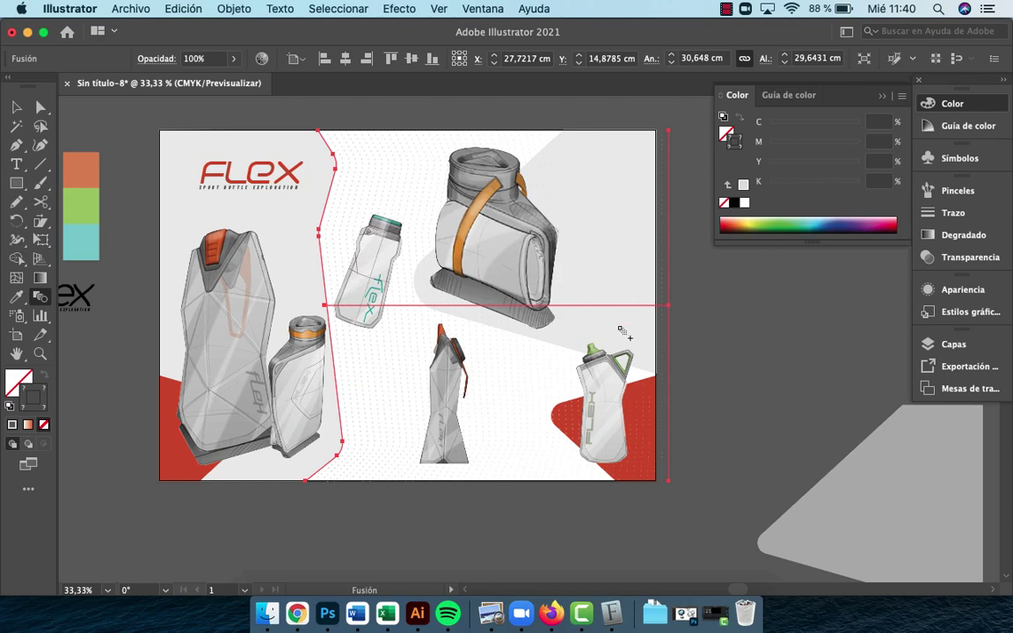
left_click(733, 384)
key("z")
left_click(479, 324)
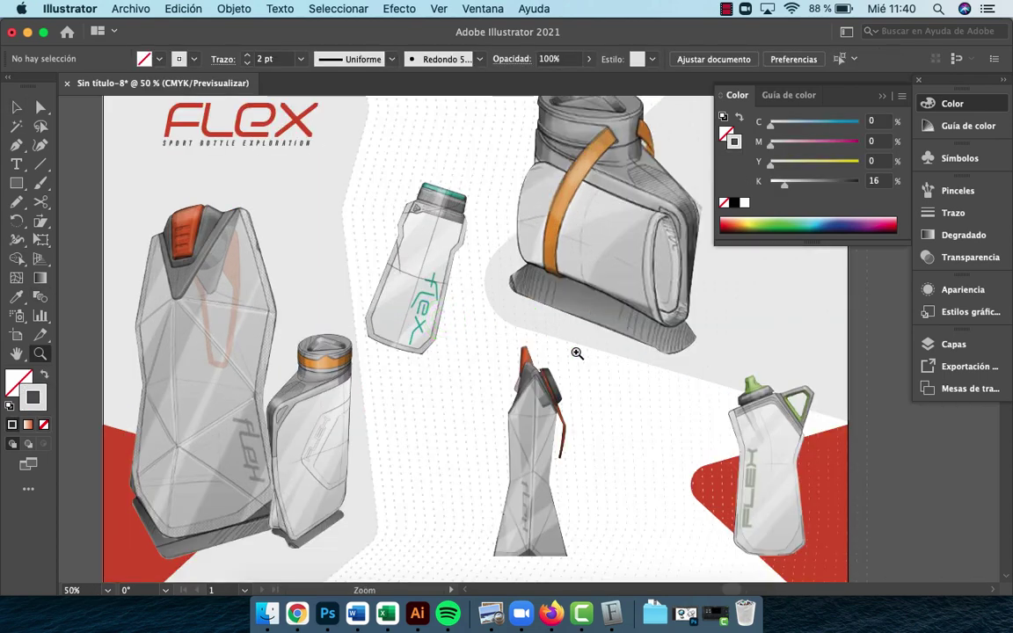
left_click(583, 387, "alt")
Move the vertical end line inside the blend onto the sheet's right edge and leave isolation mode
key("v")
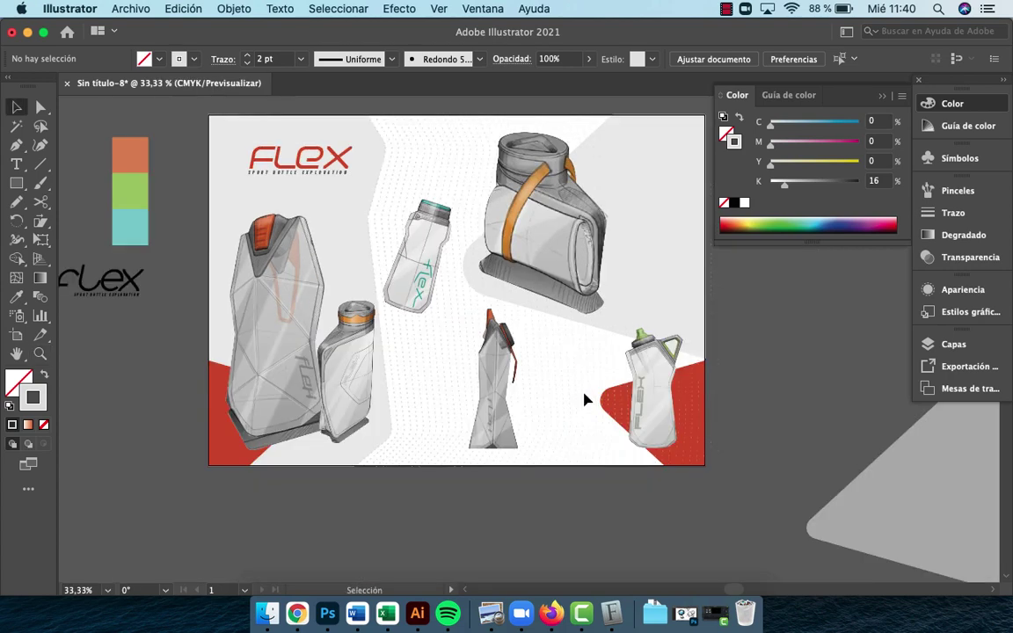
double_click(718, 334)
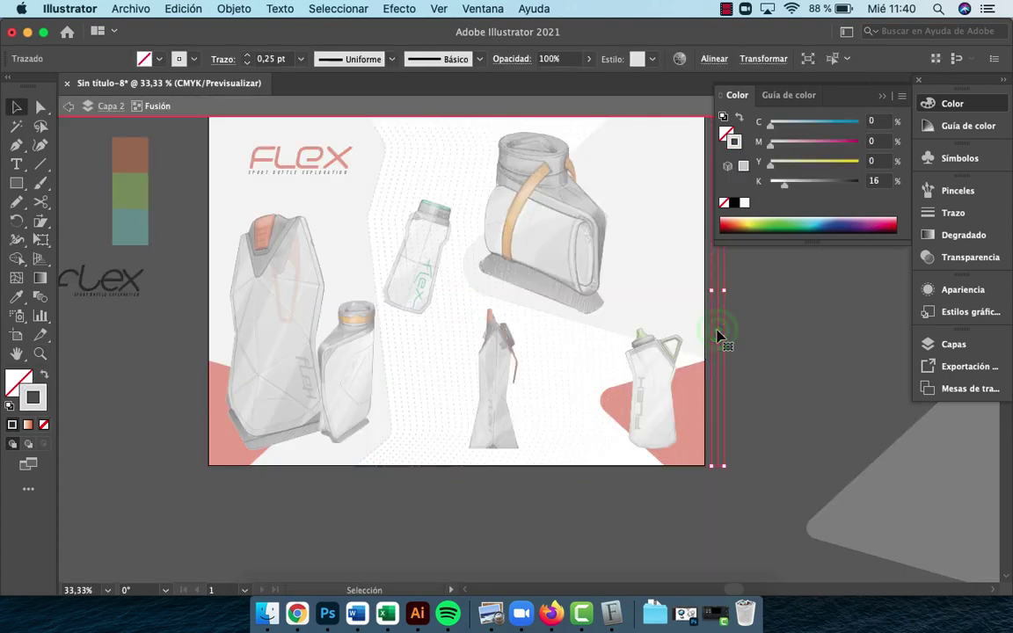
left_click(719, 334)
left_click_drag(713, 337, 703, 339)
left_click(782, 353)
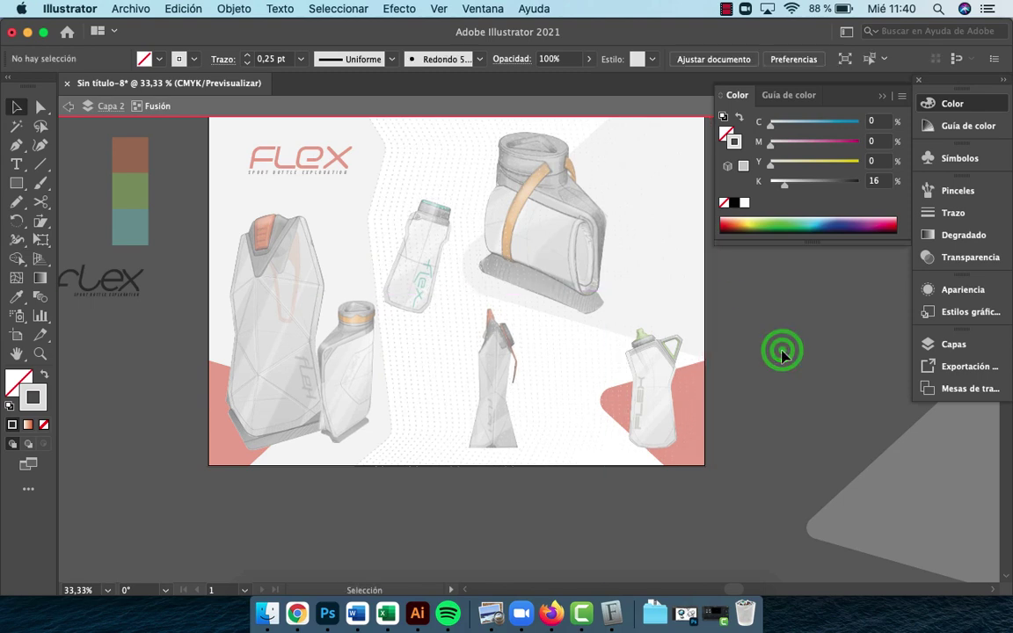
key("Escape")
key("z")
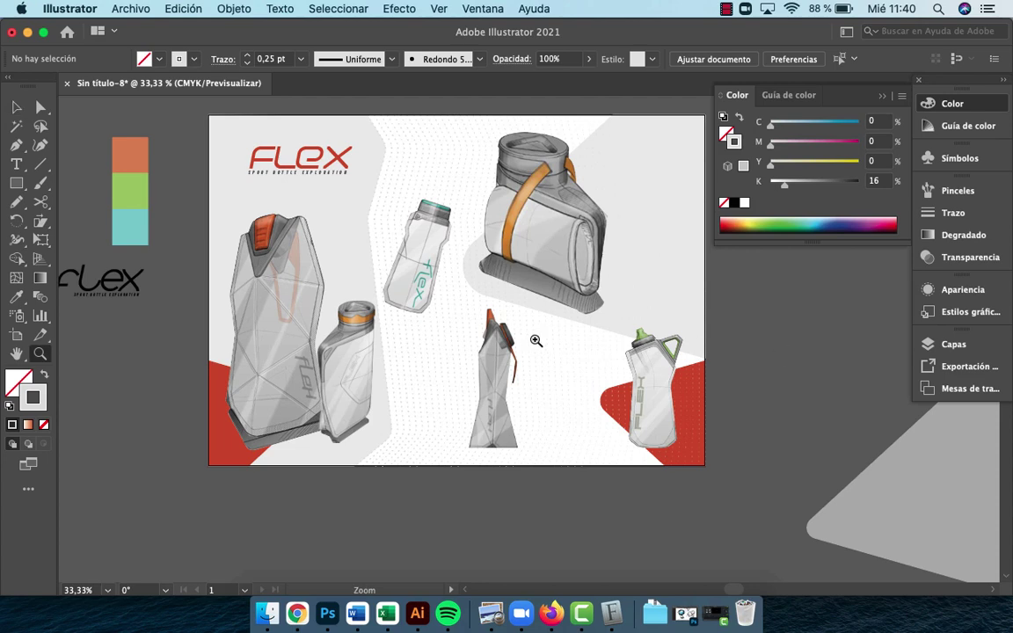
left_click(533, 341)
left_click(541, 346, "alt")
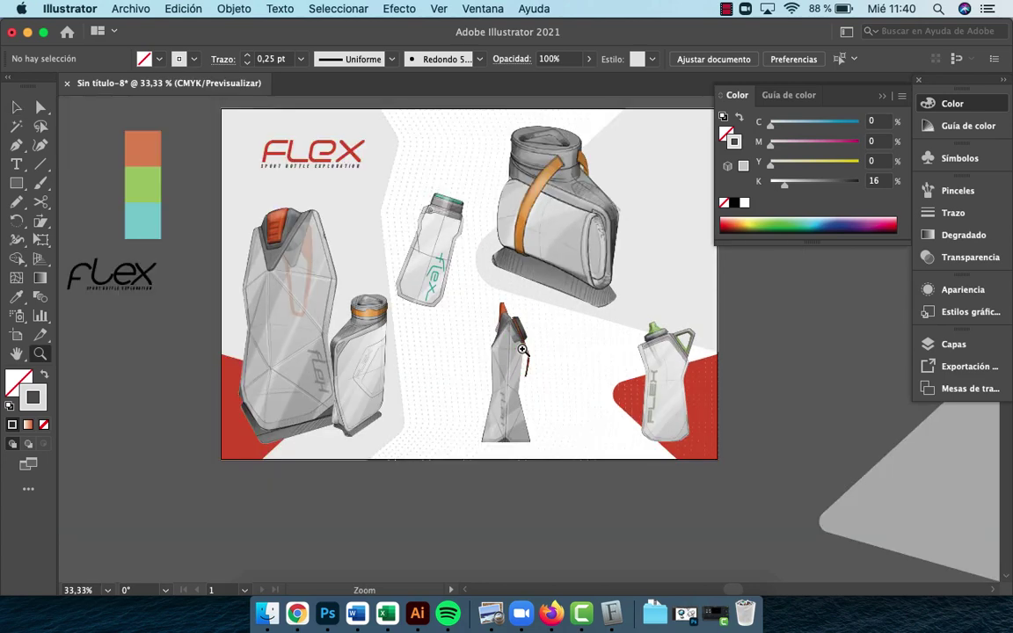
Open the blend options of the dotted contour pattern and preview it with 80 specified steps
key("v")
left_click(446, 341)
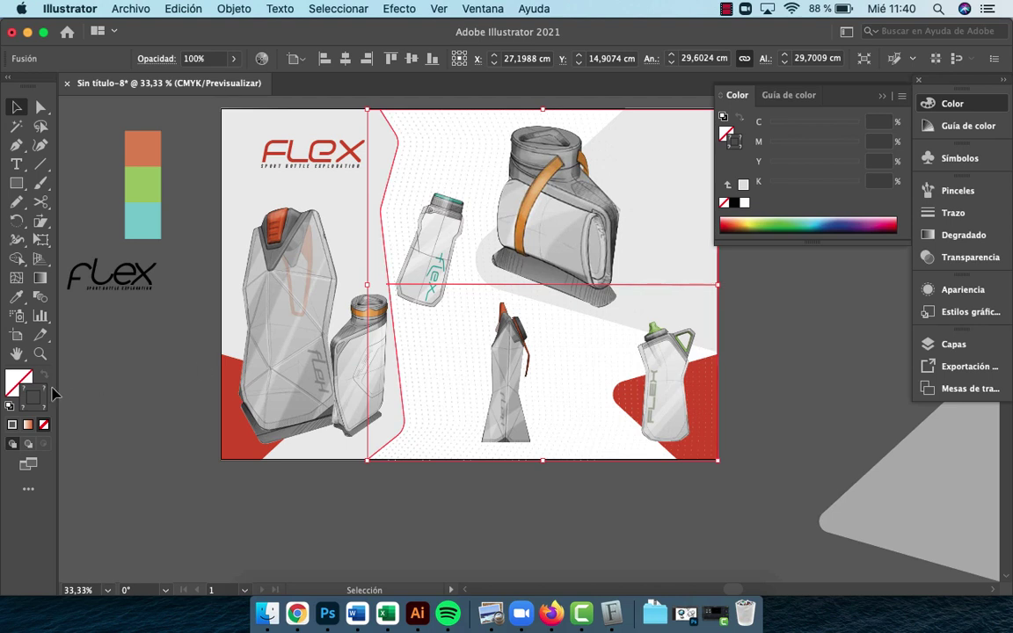
double_click(46, 299)
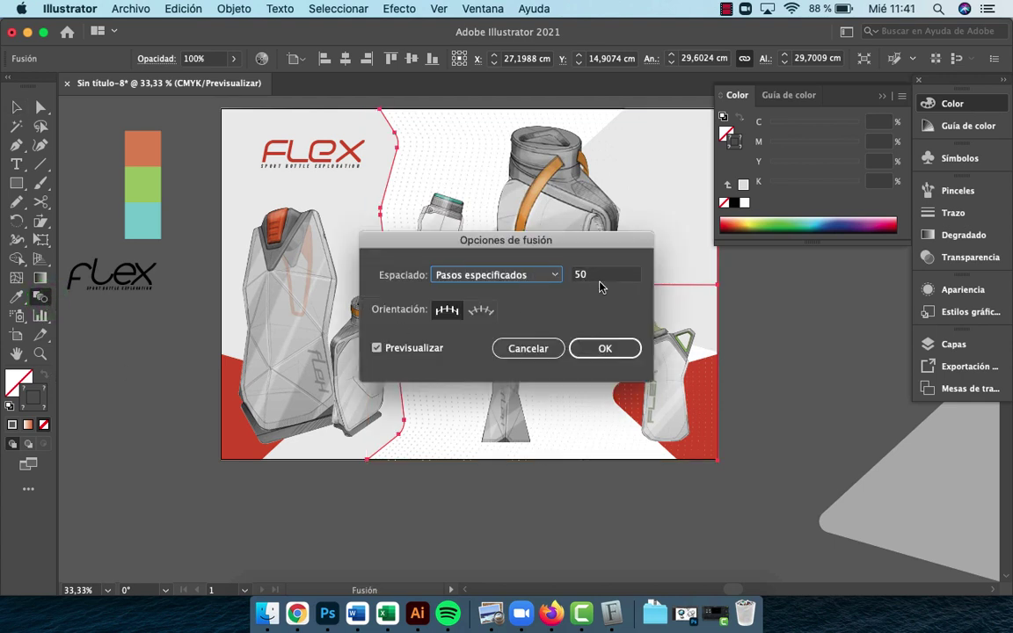
left_click_drag(589, 242, 601, 323)
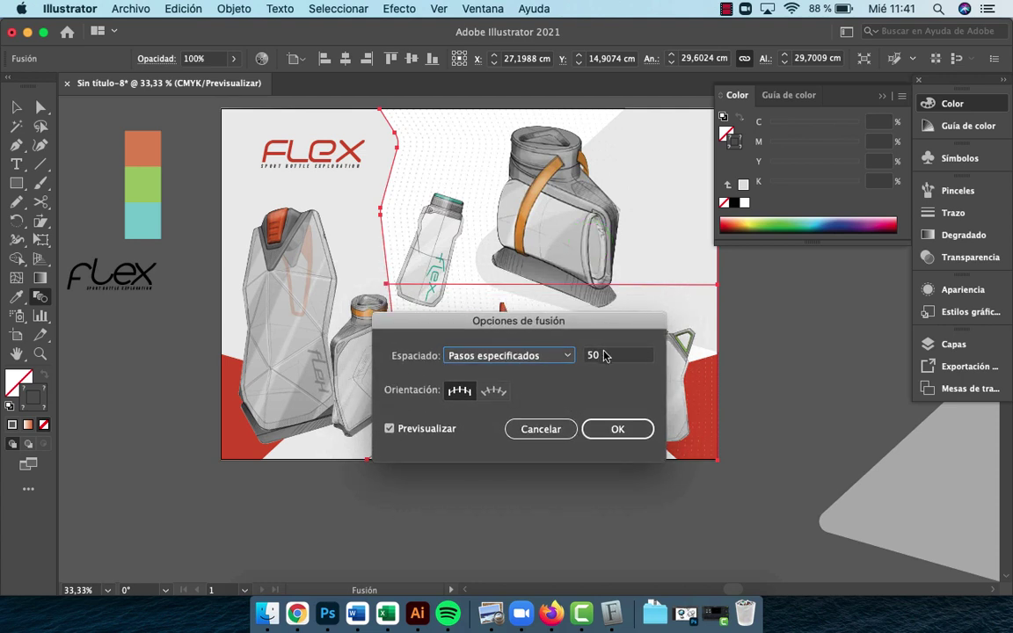
left_click(603, 356)
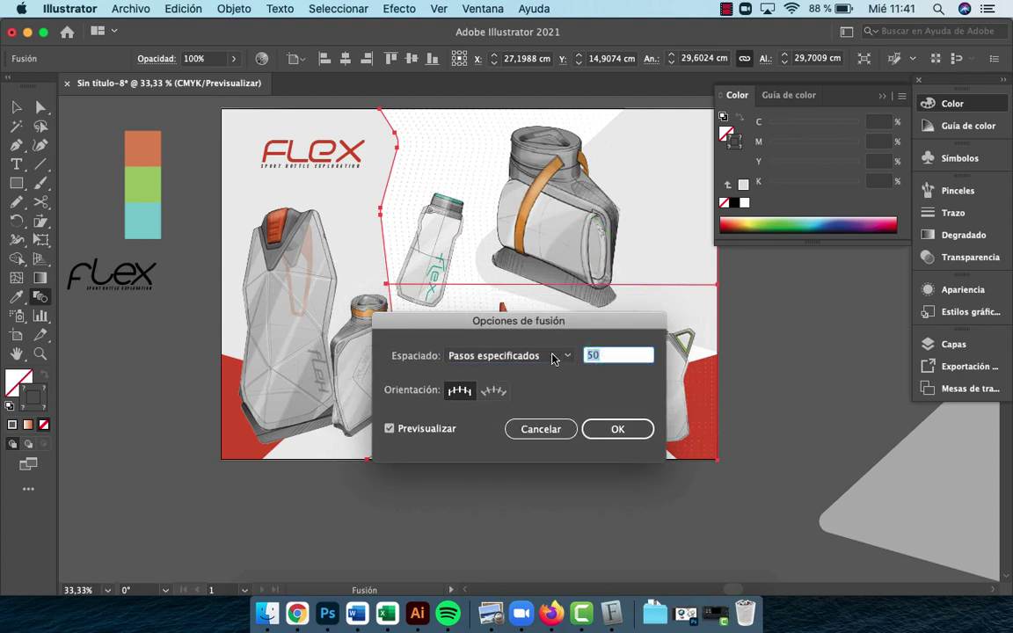
left_click(388, 430)
left_click(389, 430)
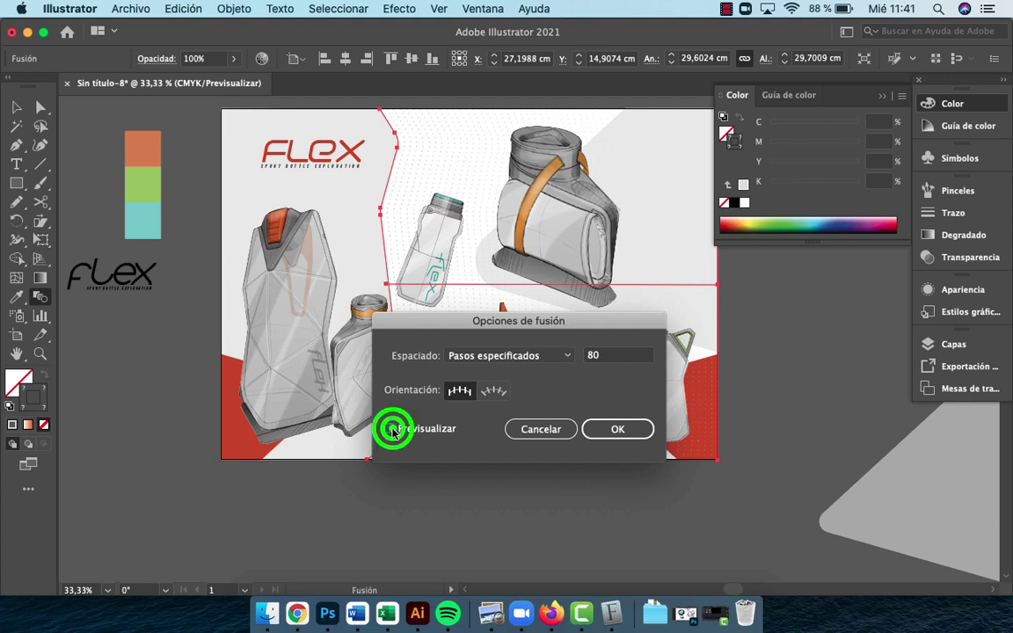
left_click_drag(526, 316, 281, 400)
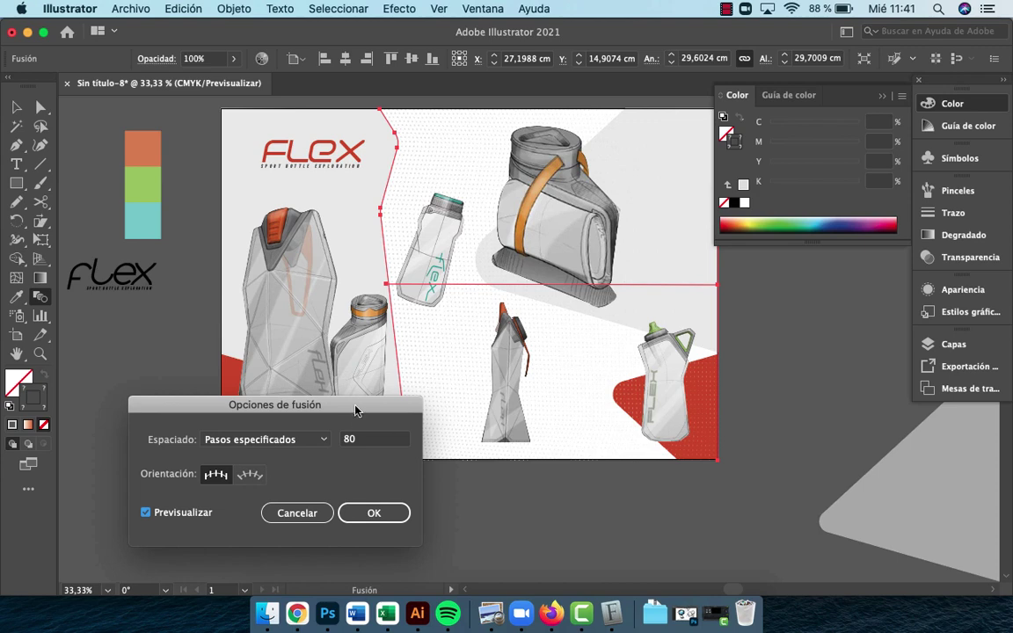
left_click_drag(356, 410, 682, 400)
Preview the dotted blend with 60 and with 100 specified steps for comparison
type("6")
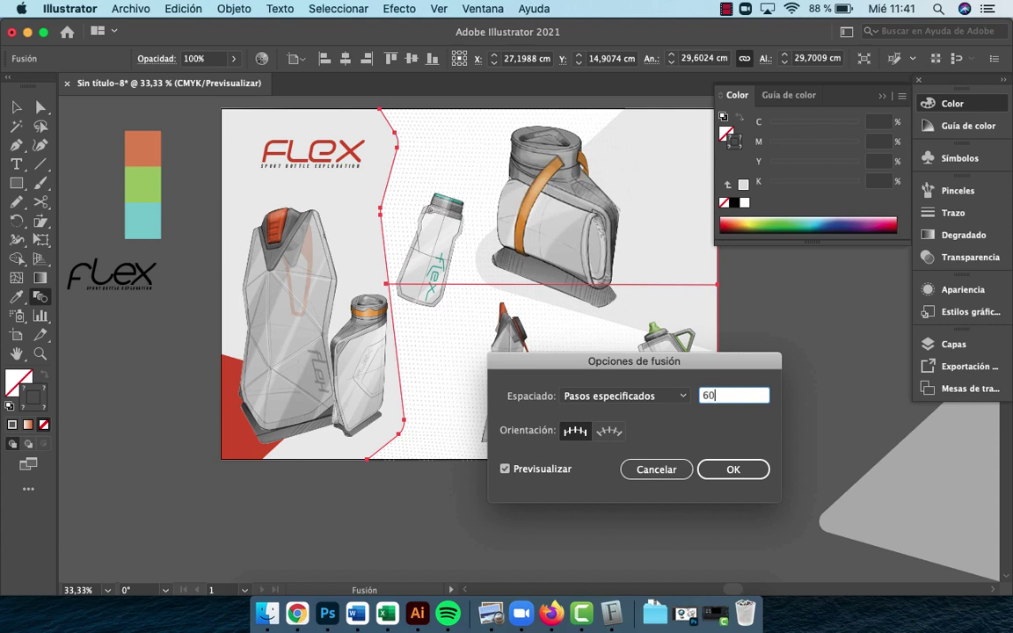
left_click(504, 469)
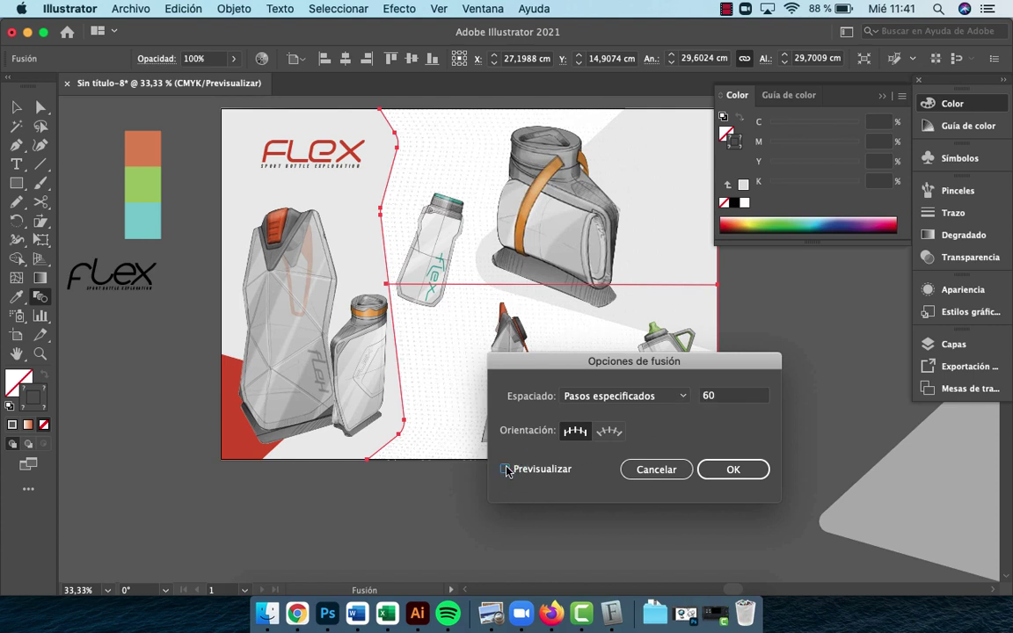
double_click(726, 397)
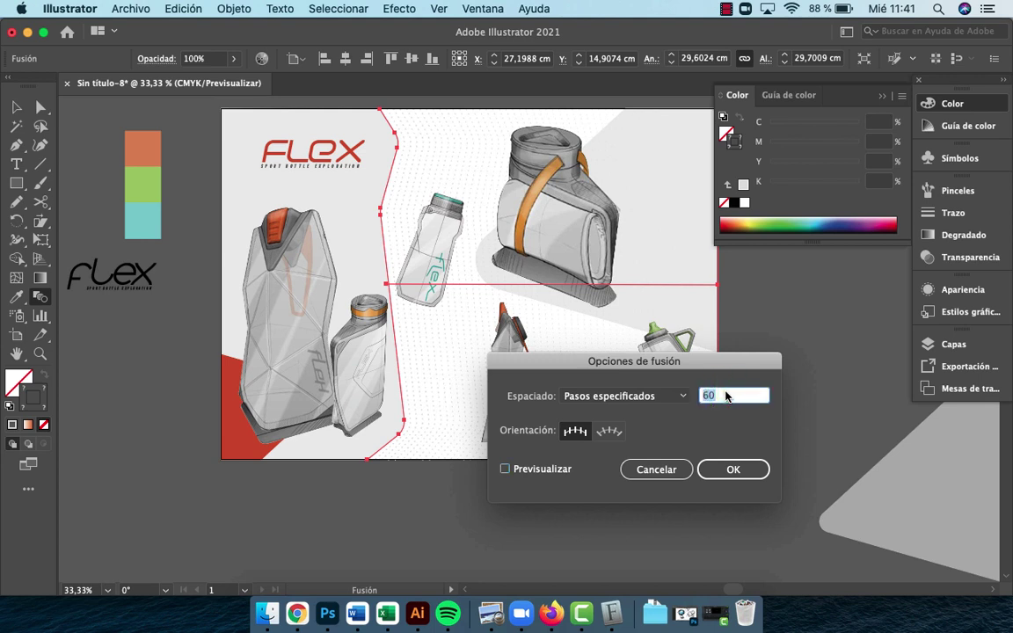
type("100")
left_click(504, 469)
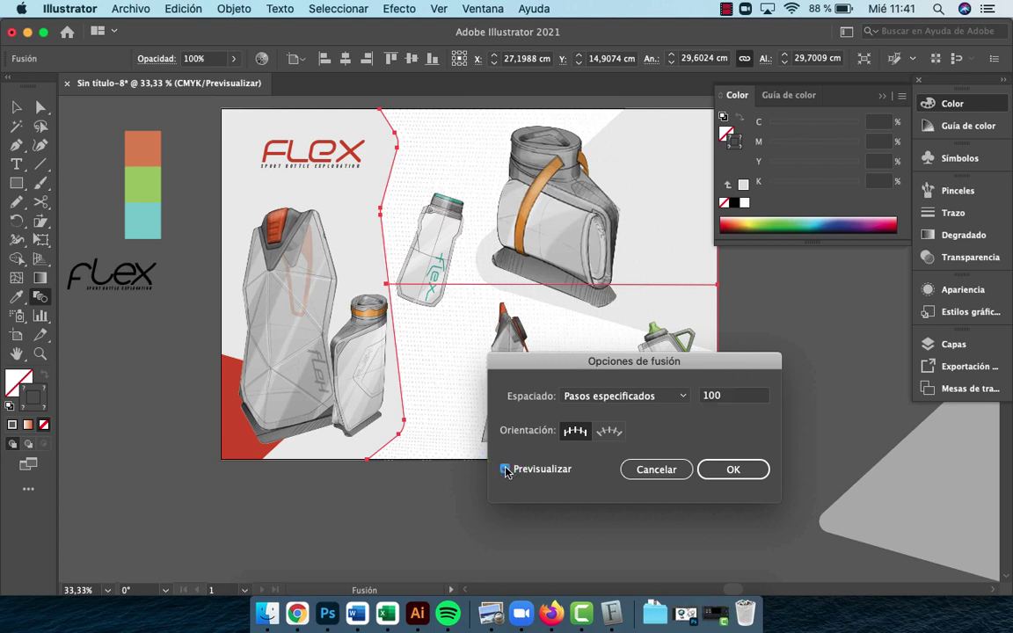
Set the dotted blend's spacing to 60 specified steps and accept the blend options
left_click_drag(566, 364, 520, 287)
left_click(686, 319)
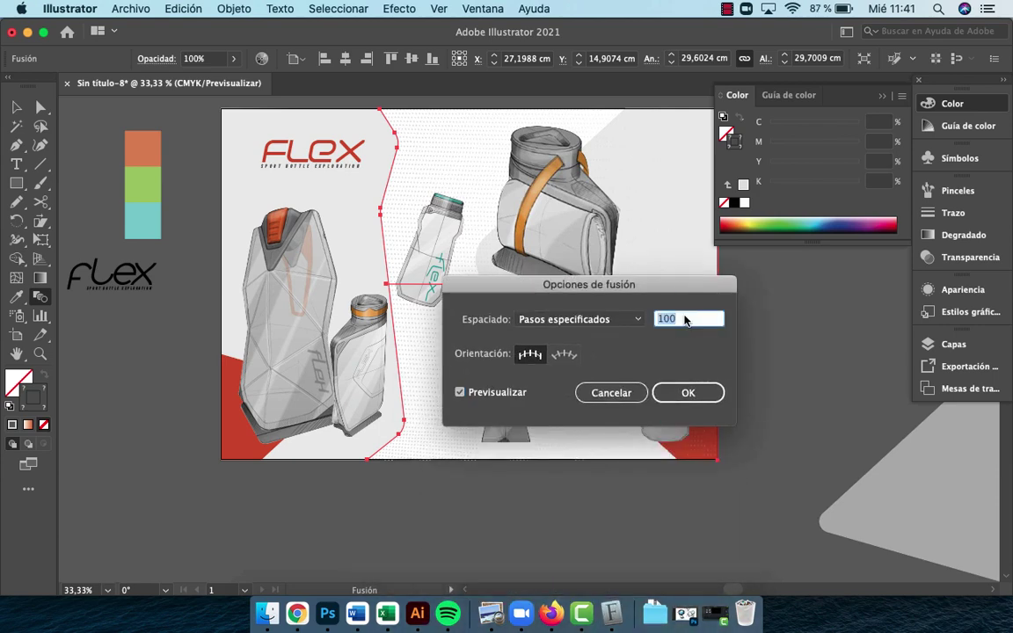
type("60")
left_click(704, 394)
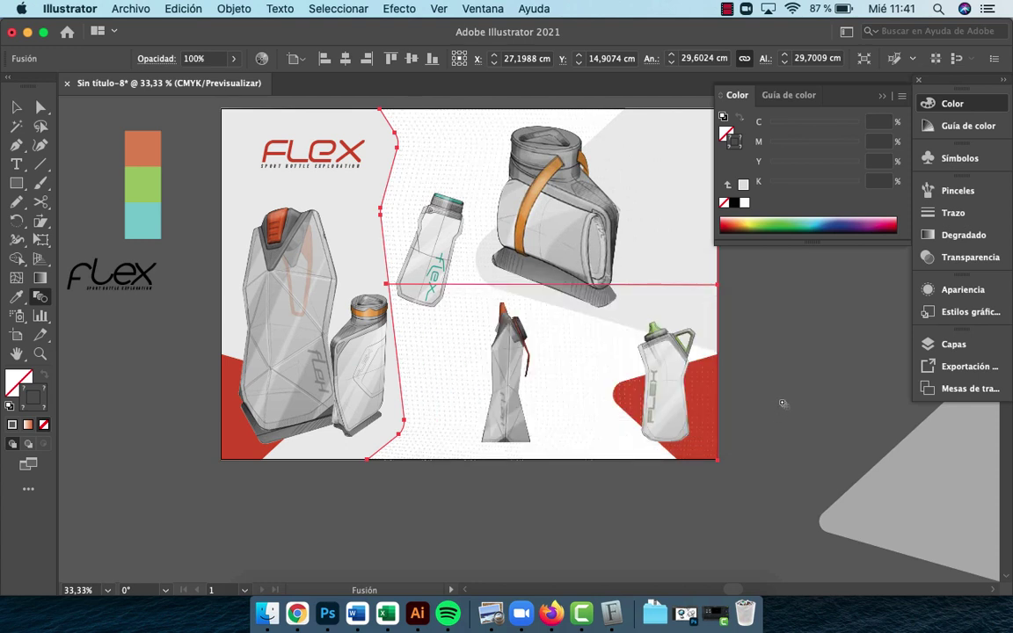
Set the stroke weight of the blend's vertical end line on the sheet's right edge to 0,1 pt and deselect it
left_click(774, 396)
key("a")
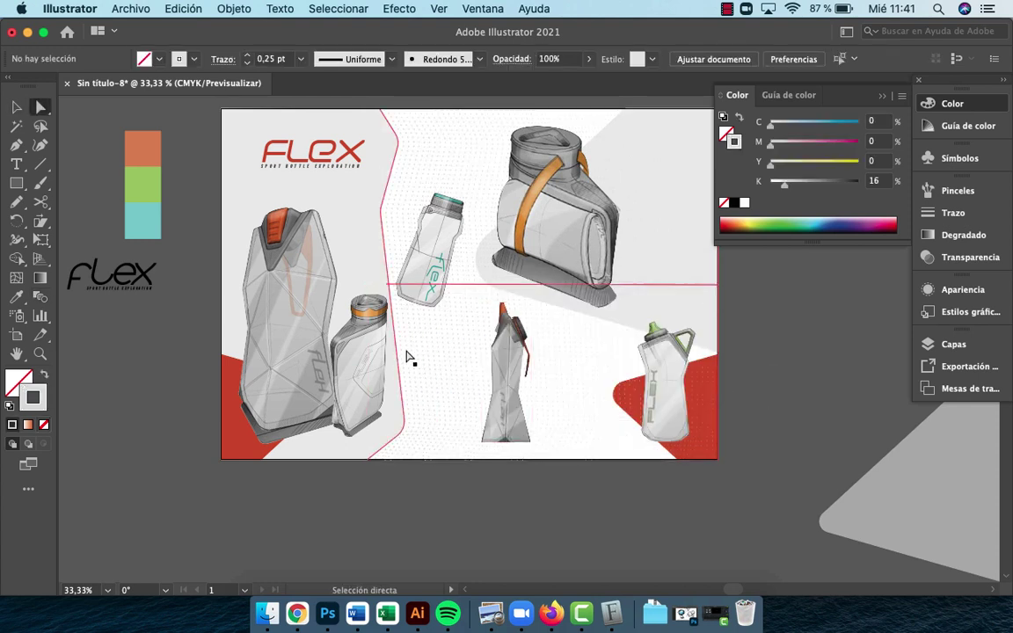
left_click(405, 356)
key("z")
left_click_drag(453, 345, 538, 376)
key("a")
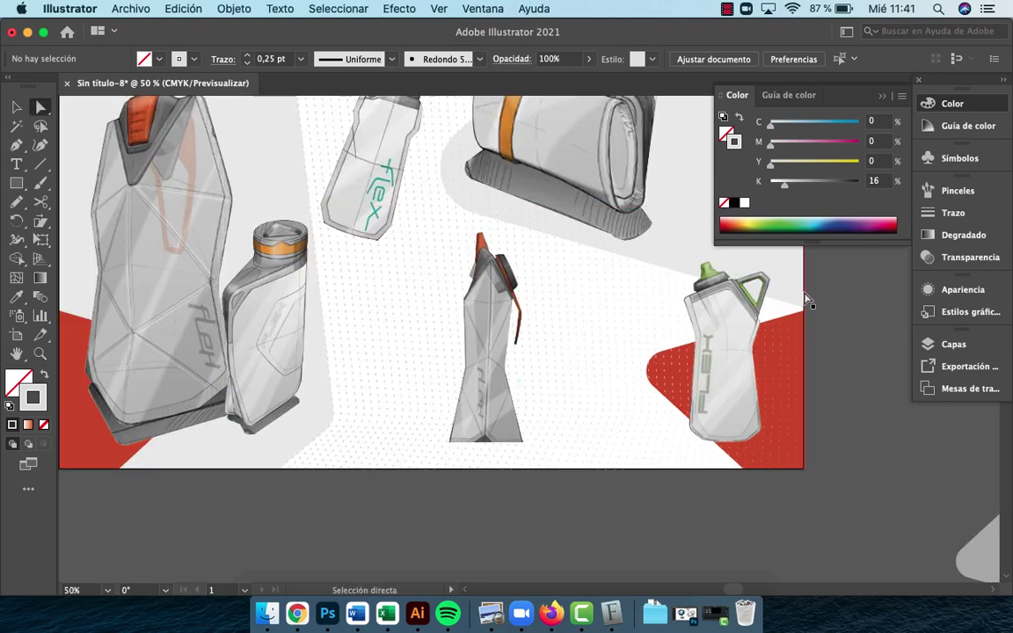
left_click(802, 294)
left_click(945, 213)
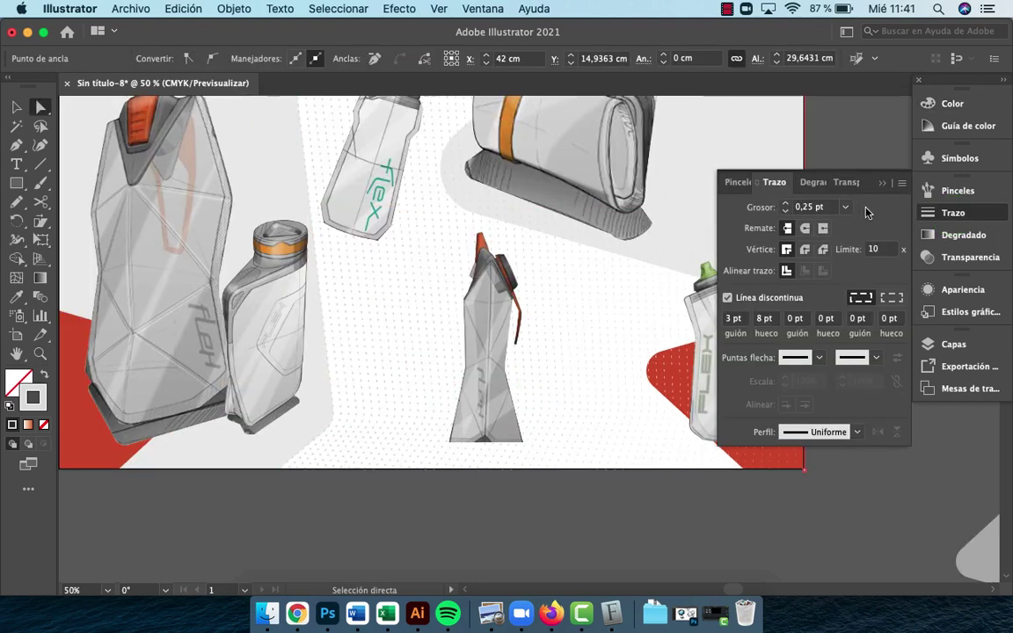
left_click(807, 209)
type("0,1")
key("Return")
key("v")
left_click(574, 462)
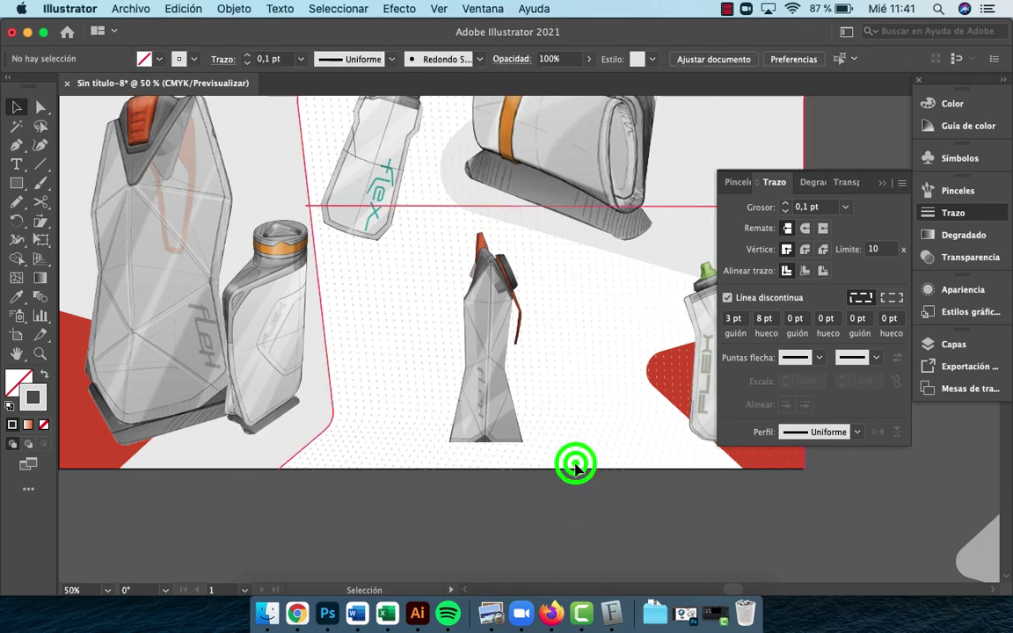
left_click(805, 534)
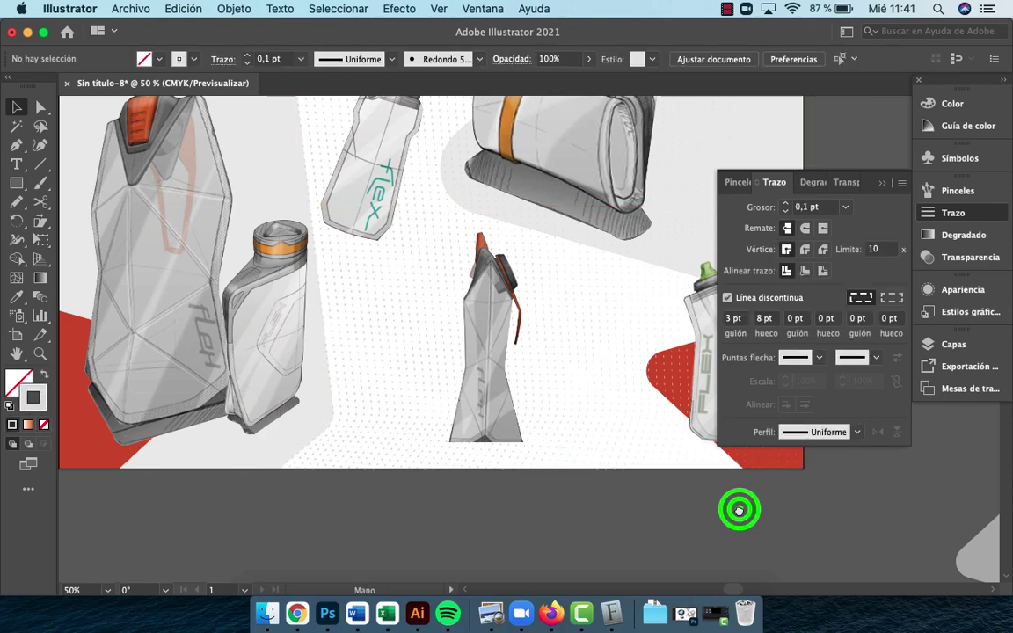
Check the stroke weights of the blend's vertical end line and of the dotted contour along the grey panel
left_click_drag(739, 510, 576, 581)
key("a")
left_click(642, 272)
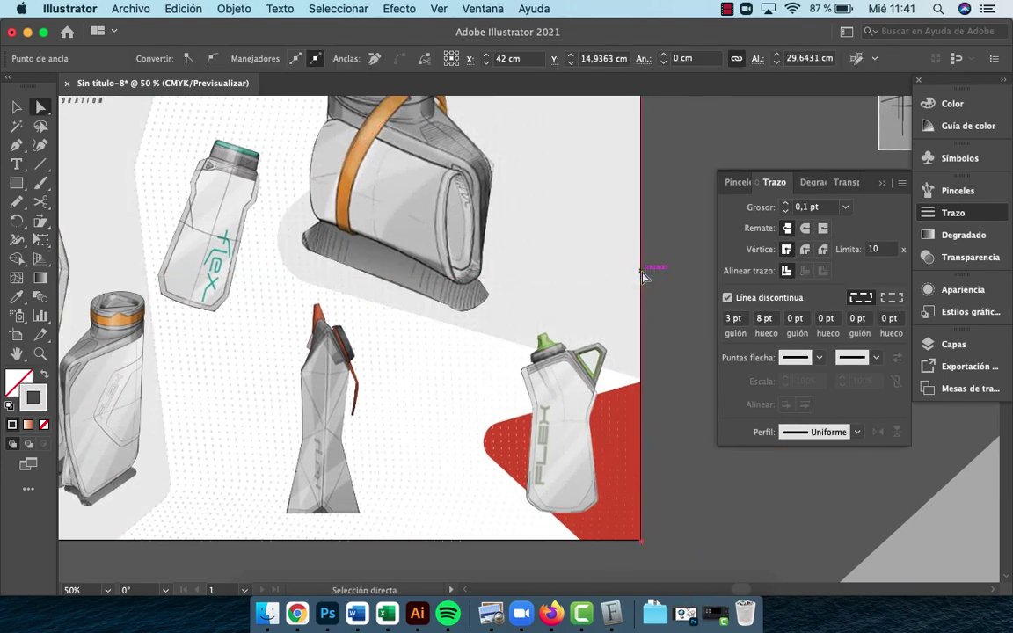
left_click_drag(262, 437, 477, 460)
left_click(368, 587)
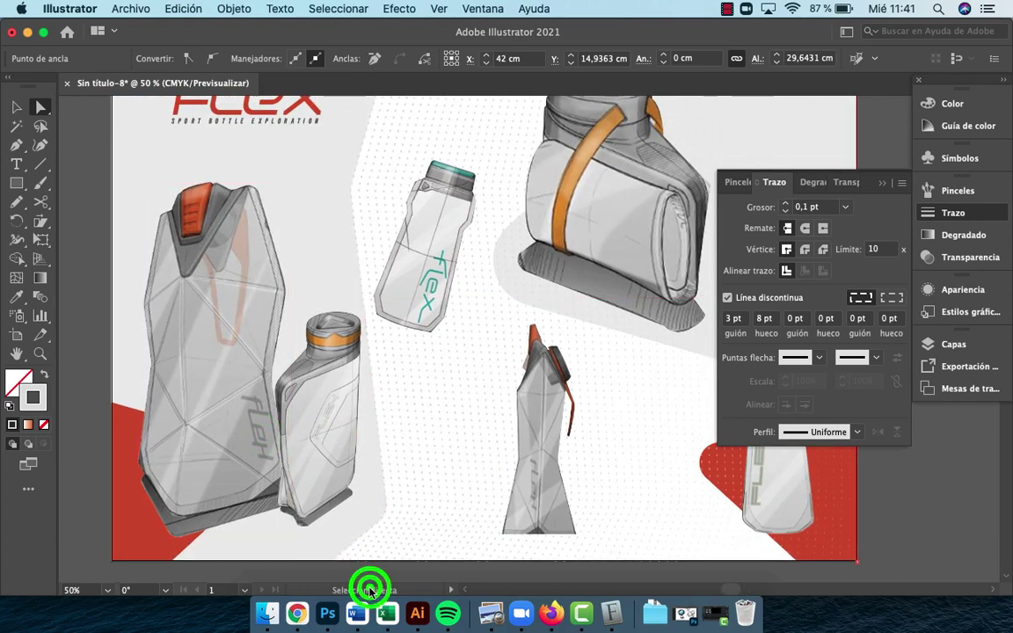
left_click(387, 498)
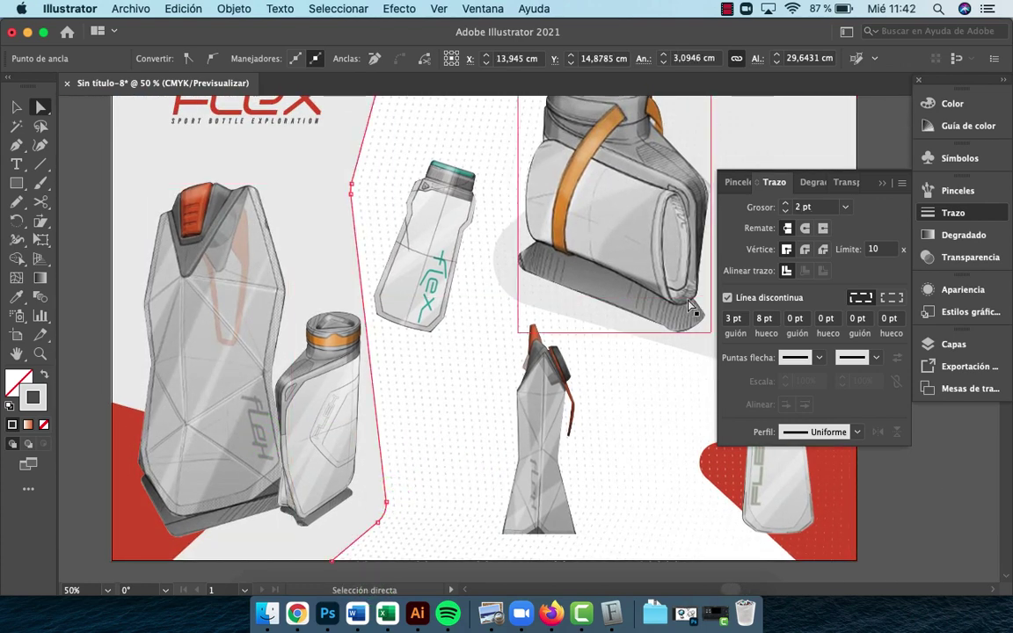
Deselect the contour and examine the dotted pattern around the small red shape and across the whole sheet
key("z")
left_click(612, 431, "alt")
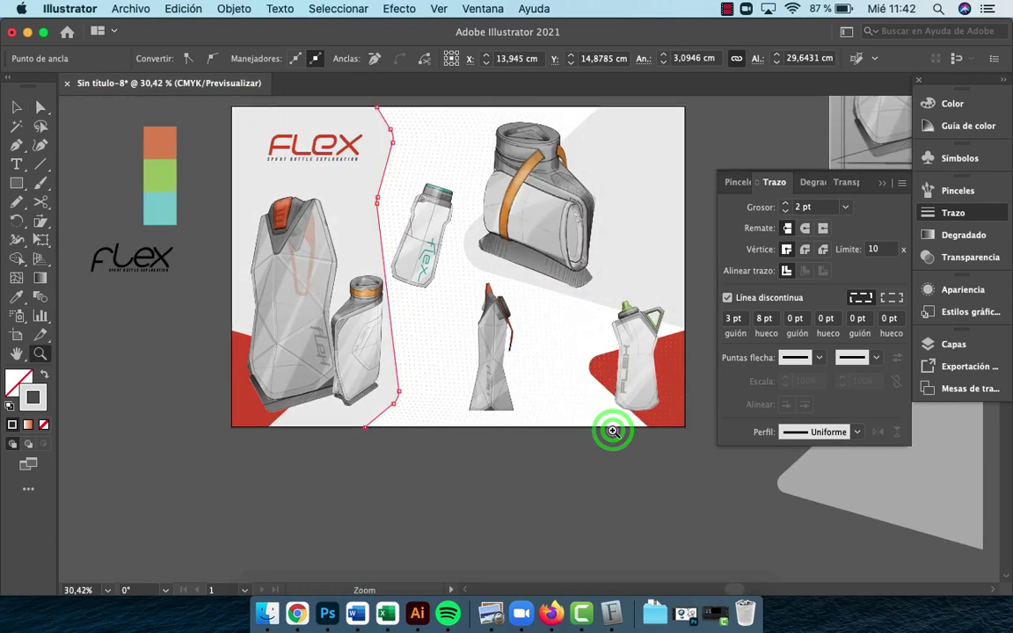
left_click_drag(596, 416, 569, 486)
key("v")
left_click(683, 349)
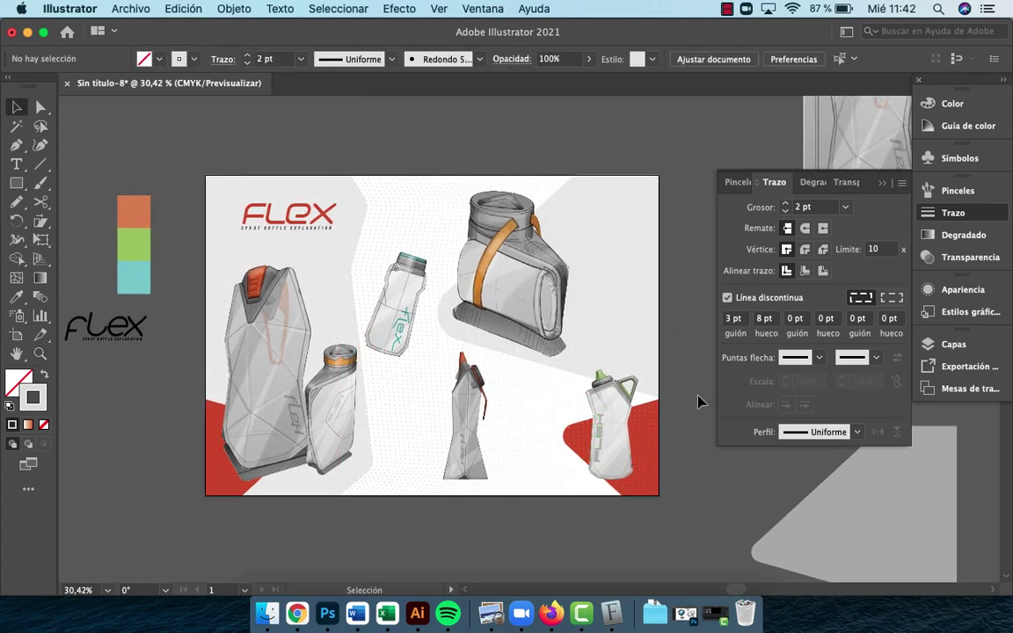
key("z")
left_click(642, 398)
left_click(549, 340)
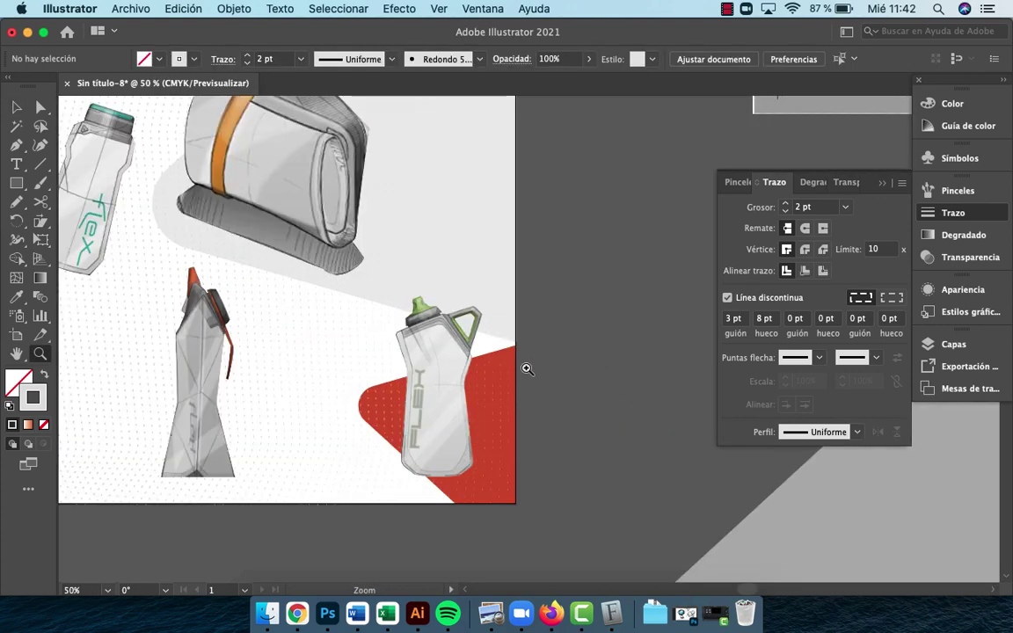
left_click(429, 333, "alt")
left_click(452, 340, "alt")
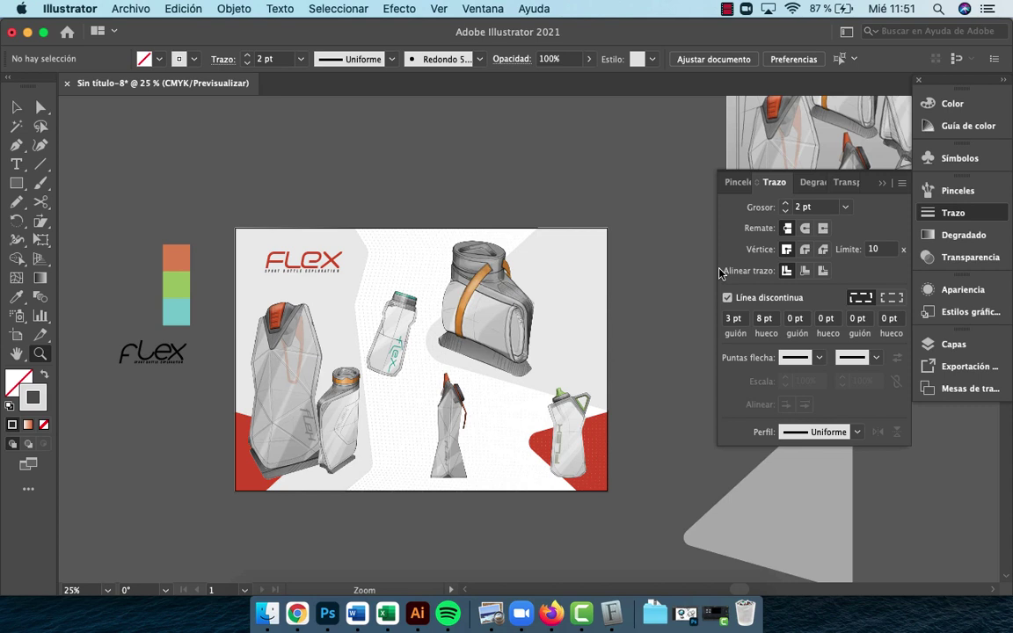
Move the spare black Flex logo and its subtitle above the colour swatches beside the sheet
key("v")
left_click(174, 350)
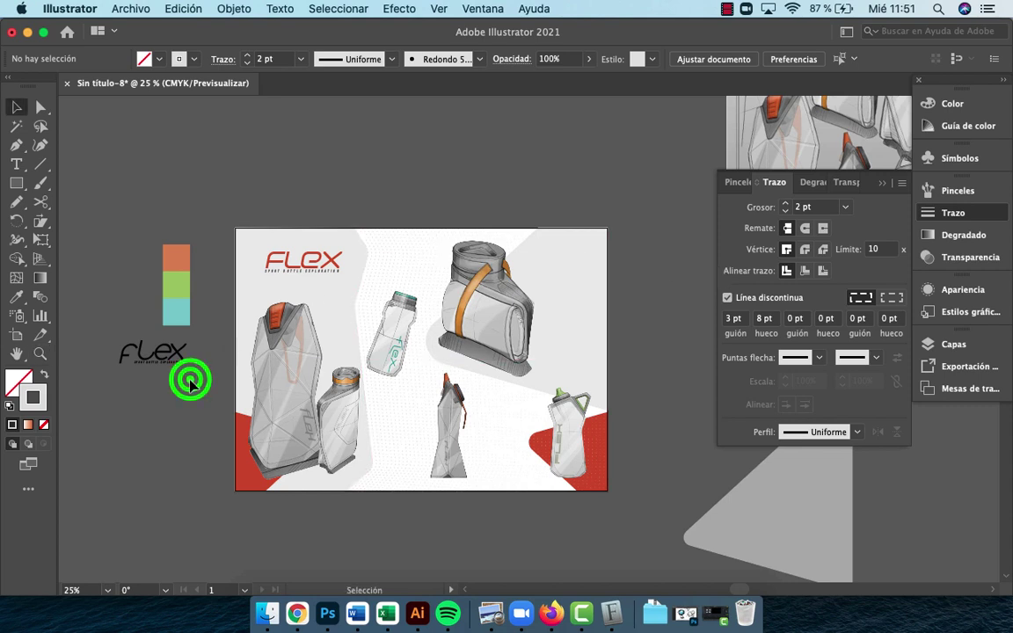
left_click_drag(132, 347, 142, 161)
Add a text line reading "TEXTO DE LECTURA" in the empty area below the colour swatches
key("z")
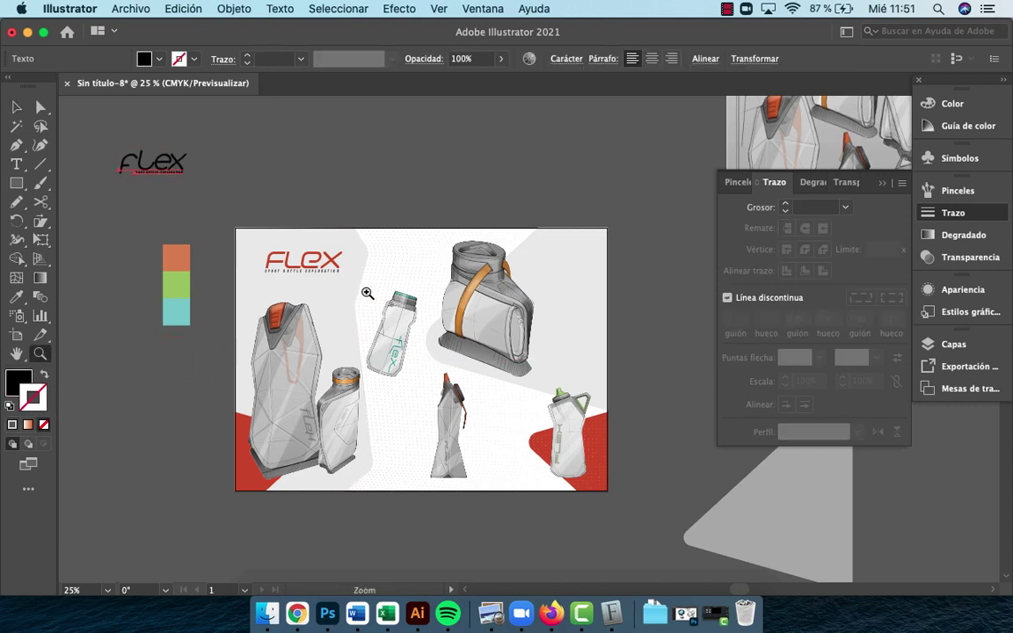
left_click_drag(366, 300, 554, 271)
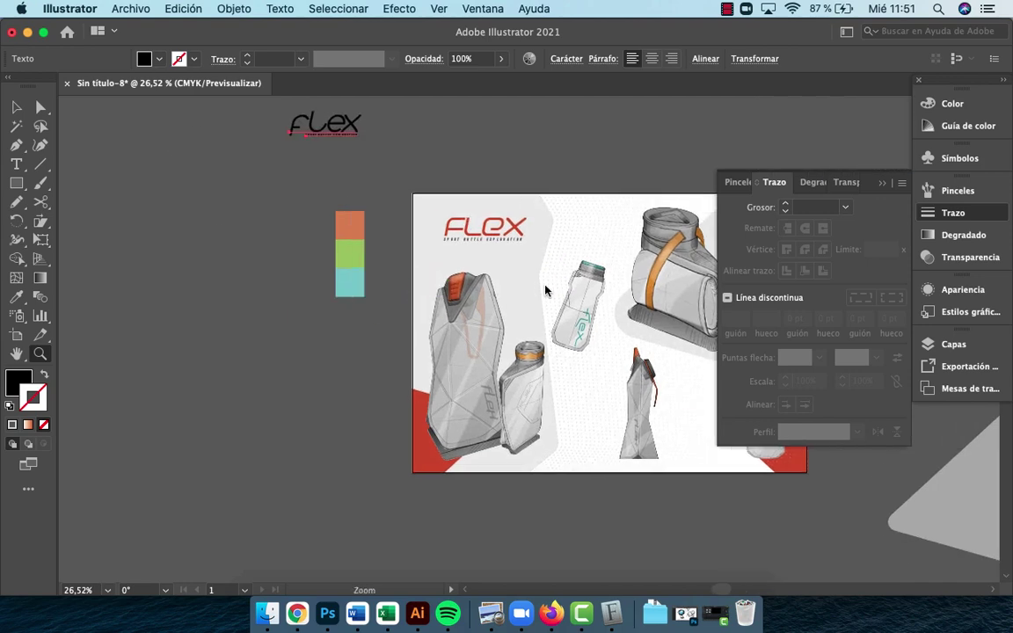
left_click(545, 286)
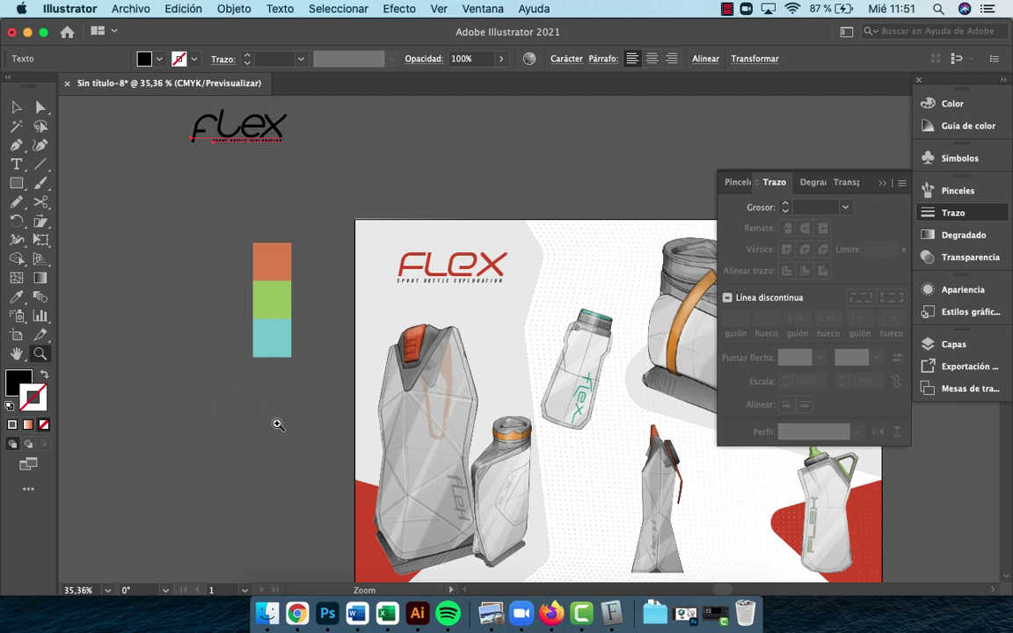
left_click(299, 420)
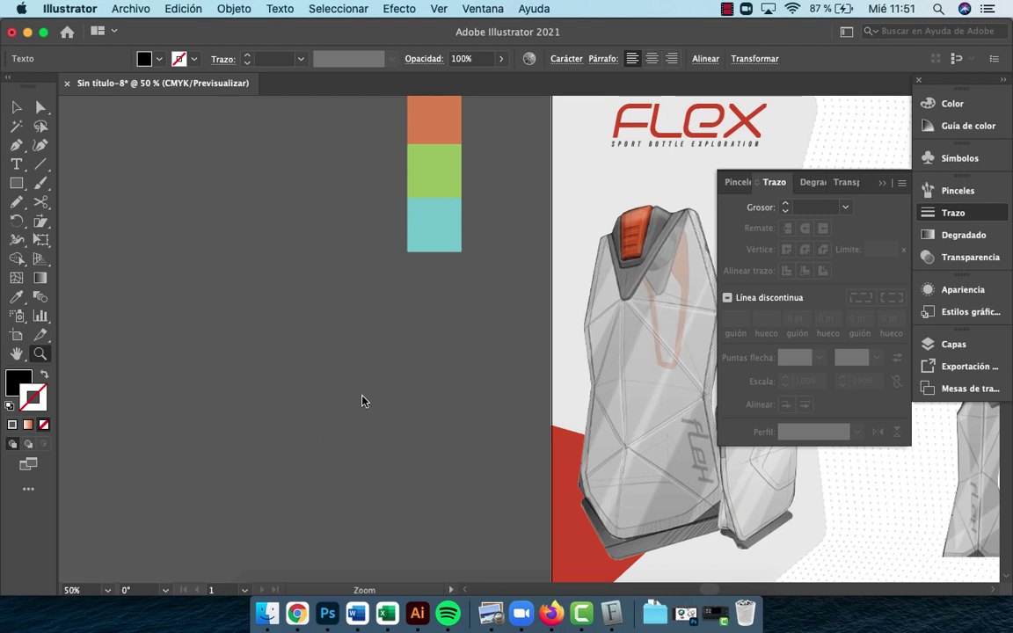
key("t")
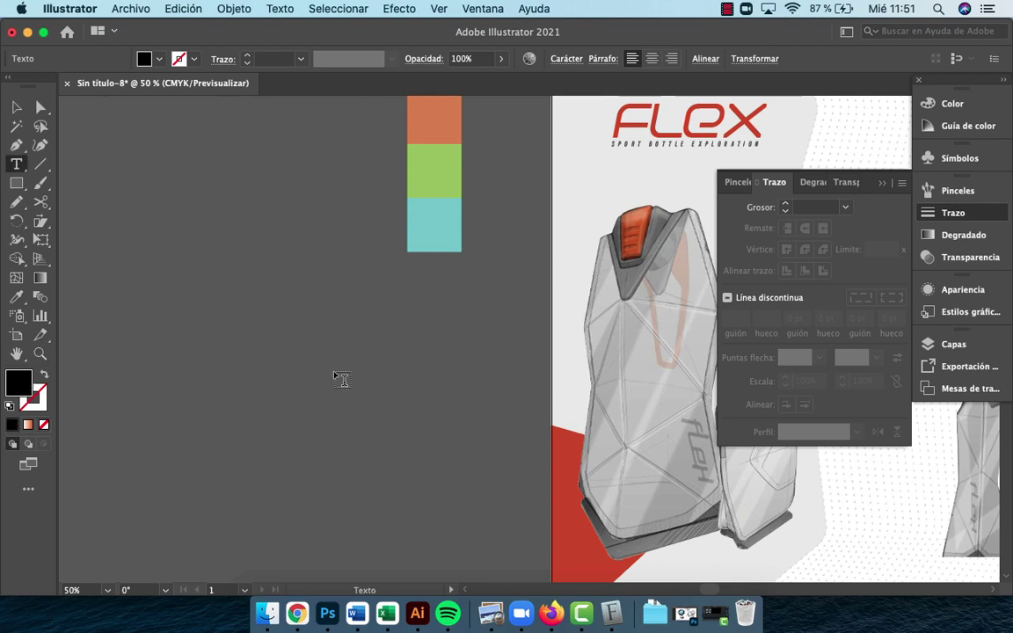
left_click(309, 332)
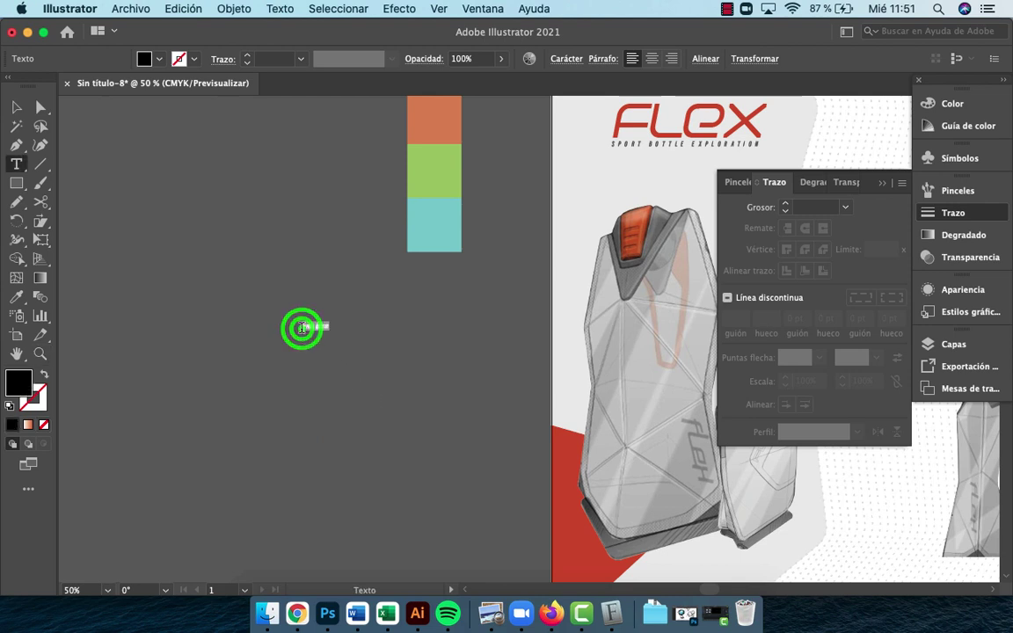
key("BackSpace")
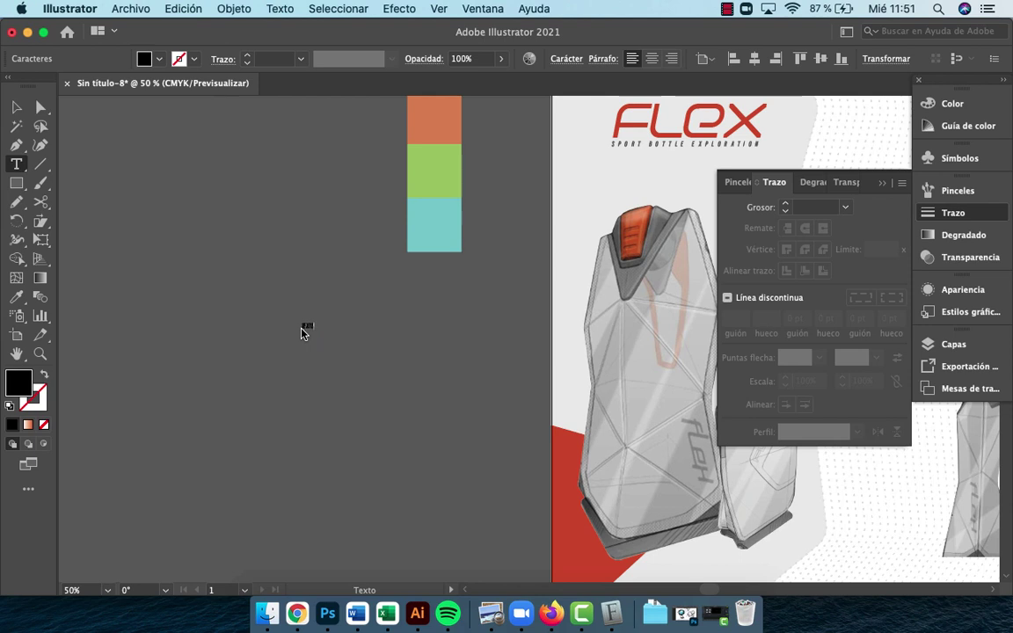
type("TEXTO DE LECTURA")
key("Escape")
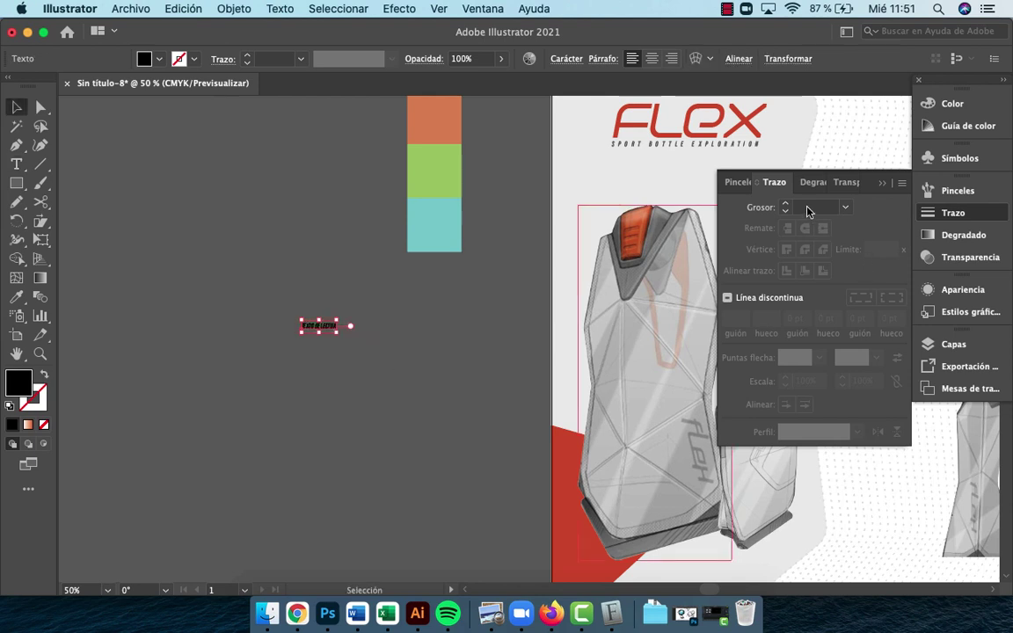
Set the reading text line's font size to 7 pt
key("super+t")
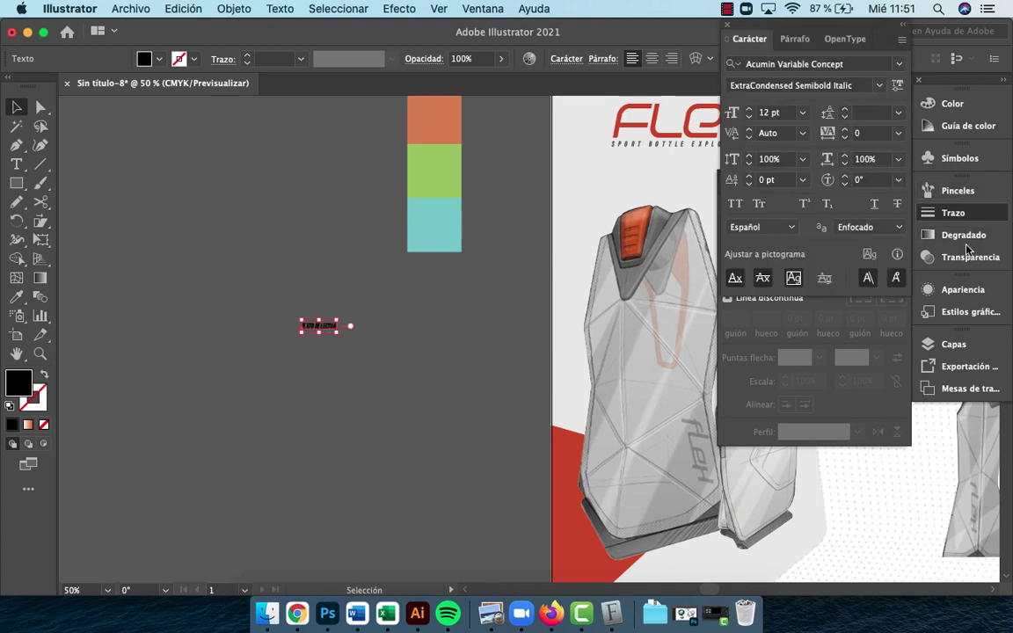
left_click(801, 113)
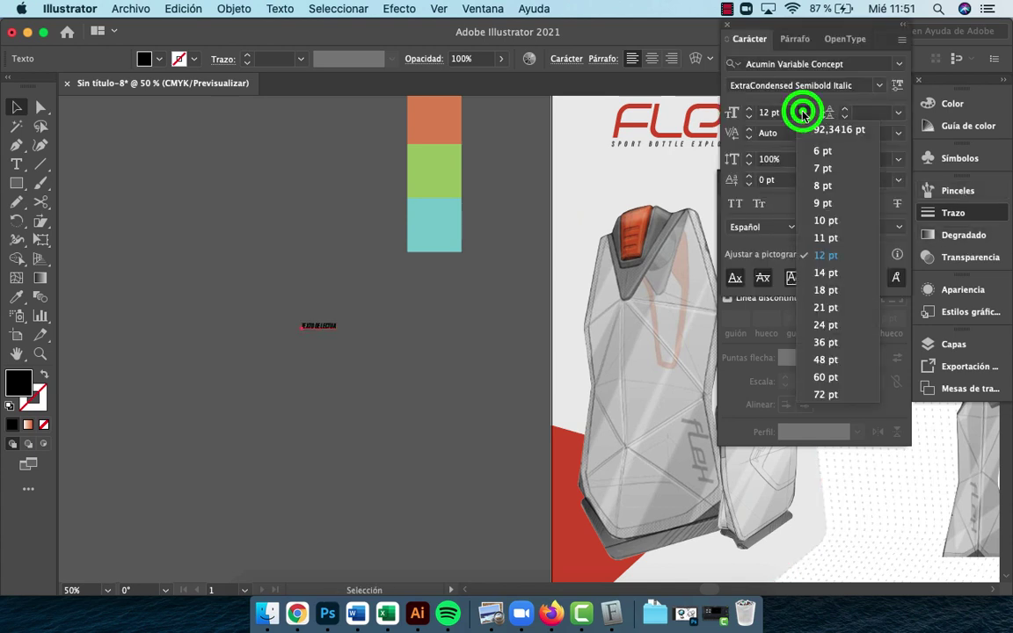
left_click(821, 168)
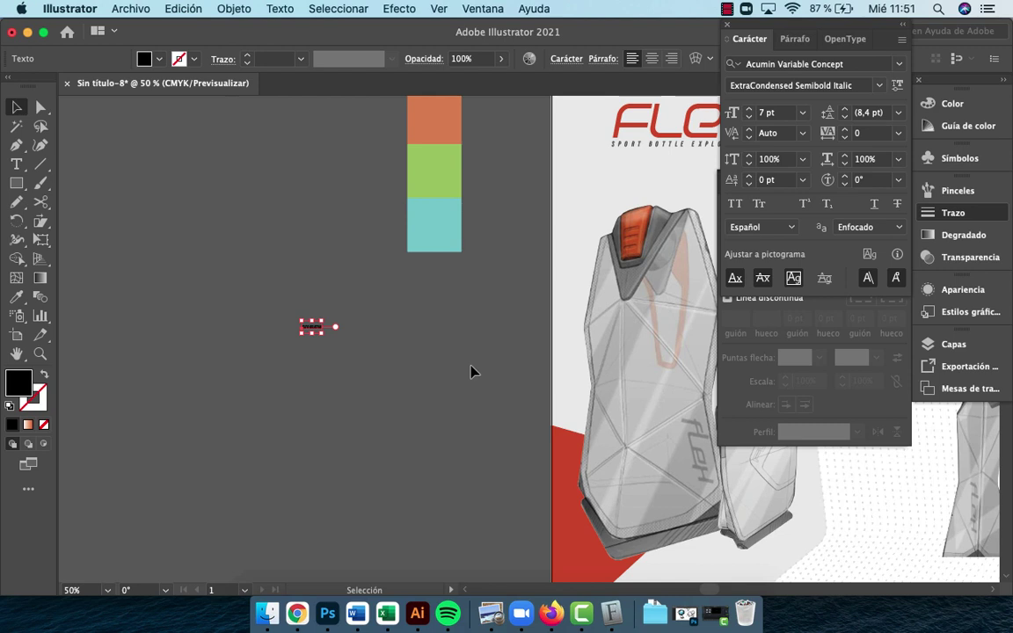
left_click(353, 376)
left_click_drag(313, 333, 470, 323)
key("z")
left_click(495, 343)
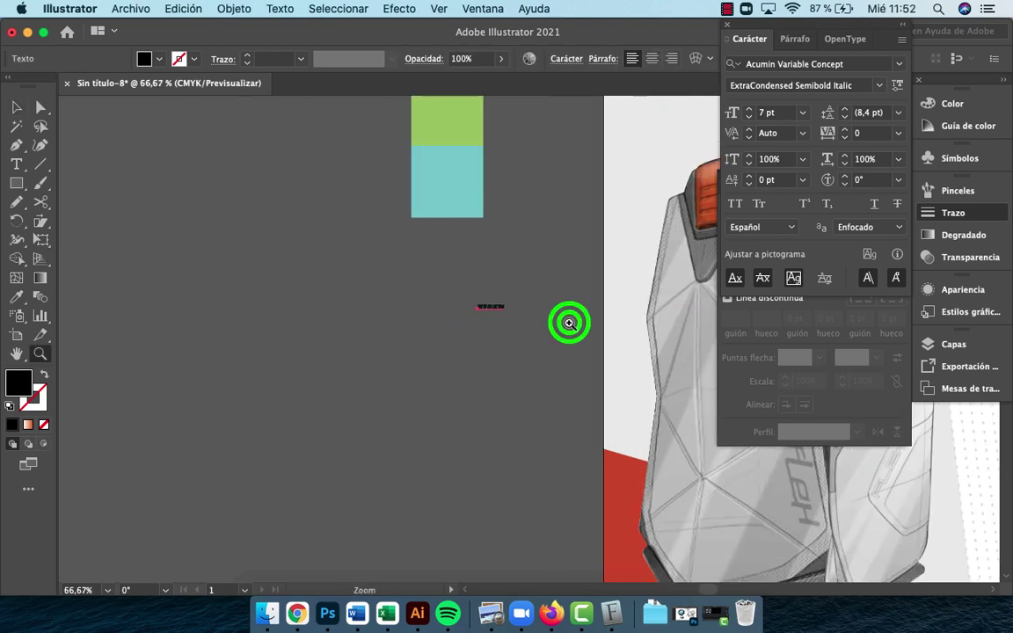
left_click(566, 324)
key("v")
left_click(354, 418)
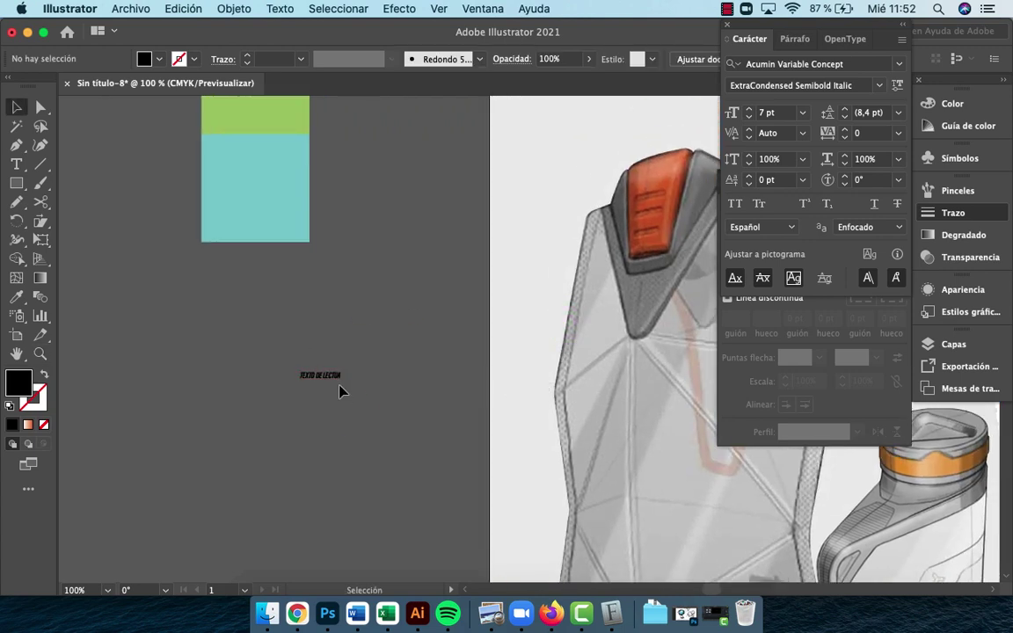
Keep Acumin Variable Concept as the reading text's font and set its style to Default
left_click(325, 376)
left_click_drag(694, 325, 599, 403)
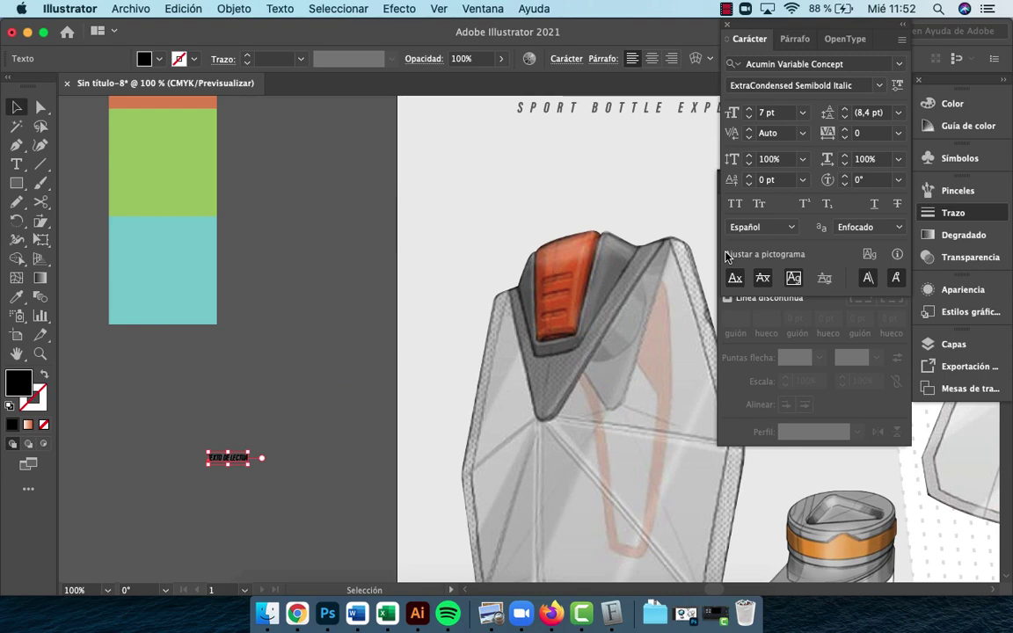
left_click(899, 63)
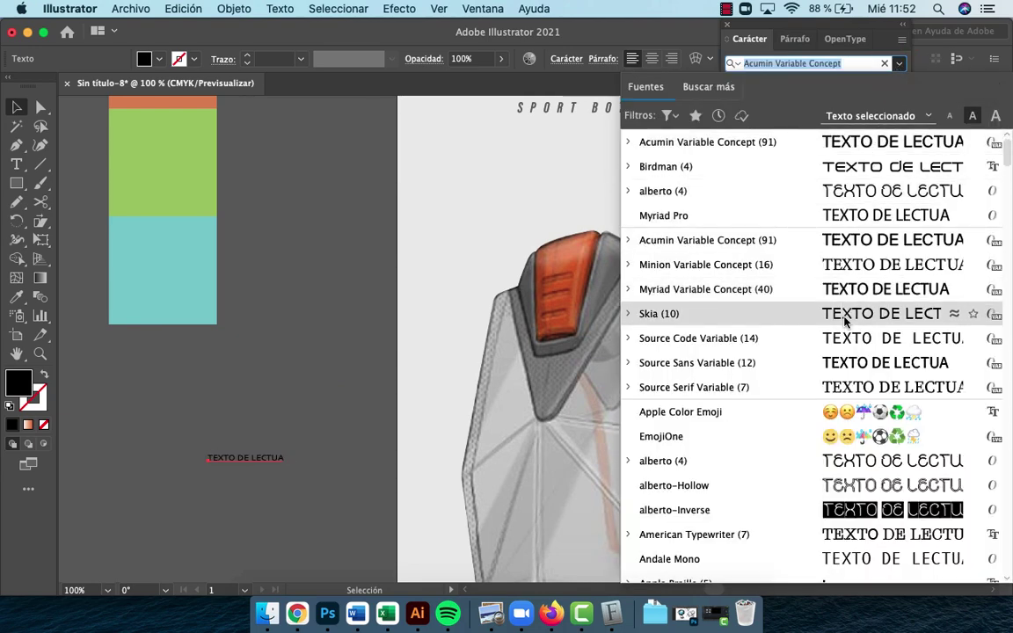
left_click(760, 147)
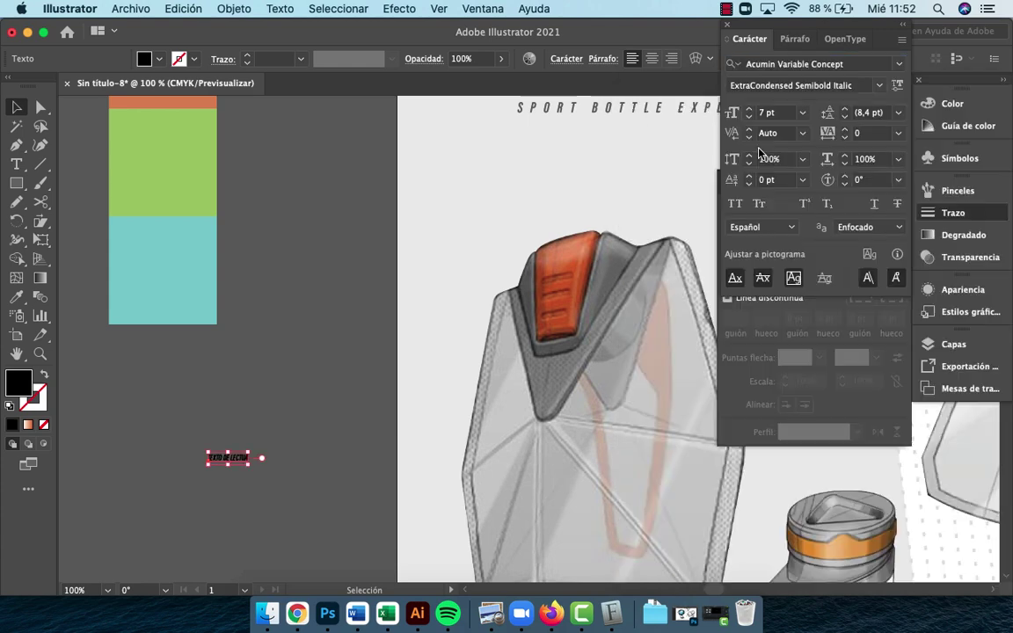
left_click(879, 86)
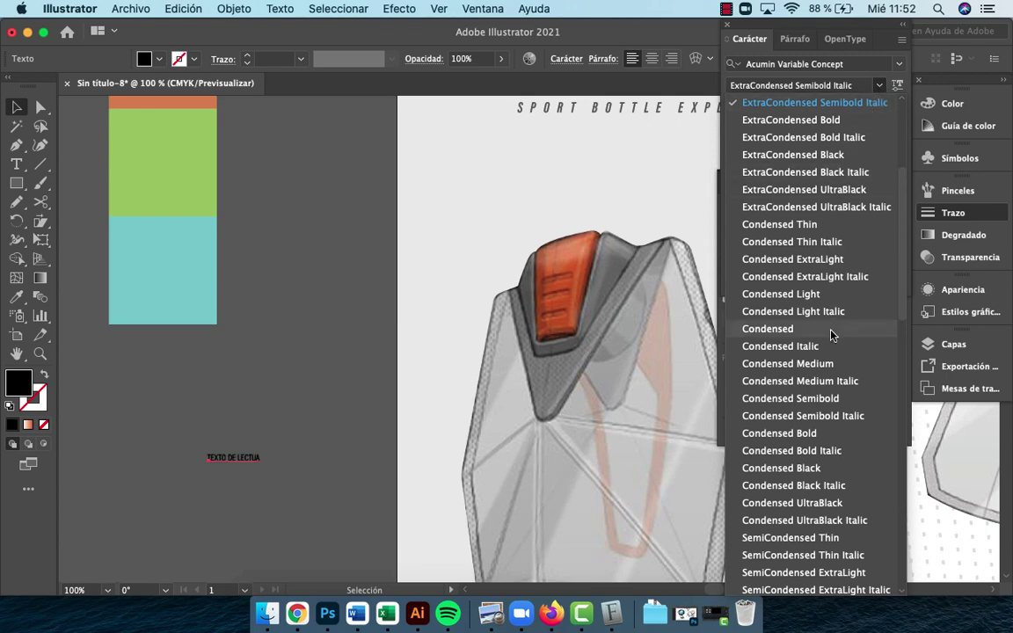
scroll(800, 334, "down", 4)
scroll(804, 264, "up", 6)
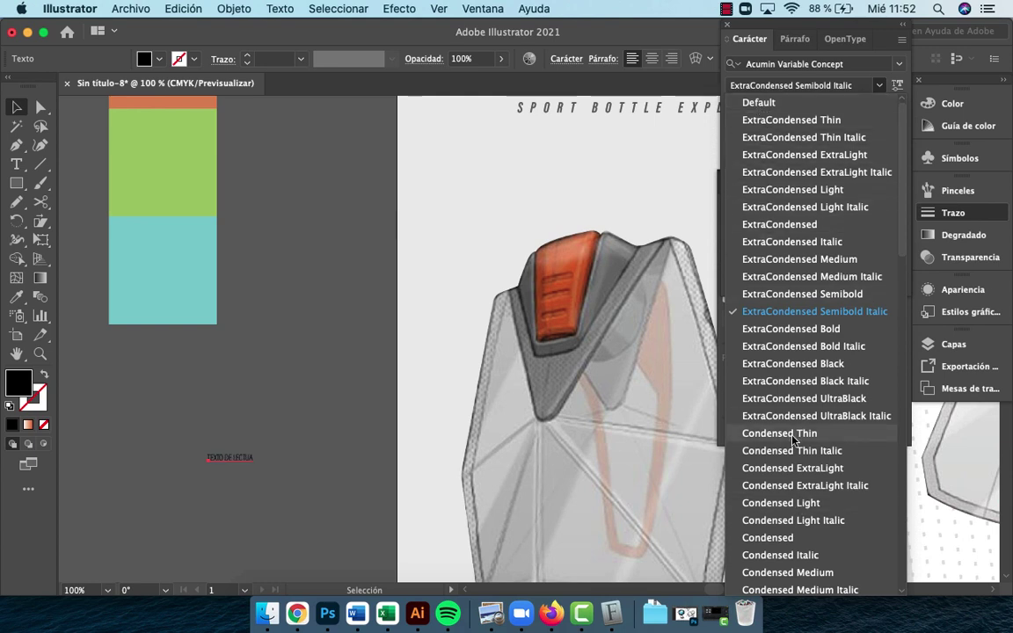
left_click(758, 104)
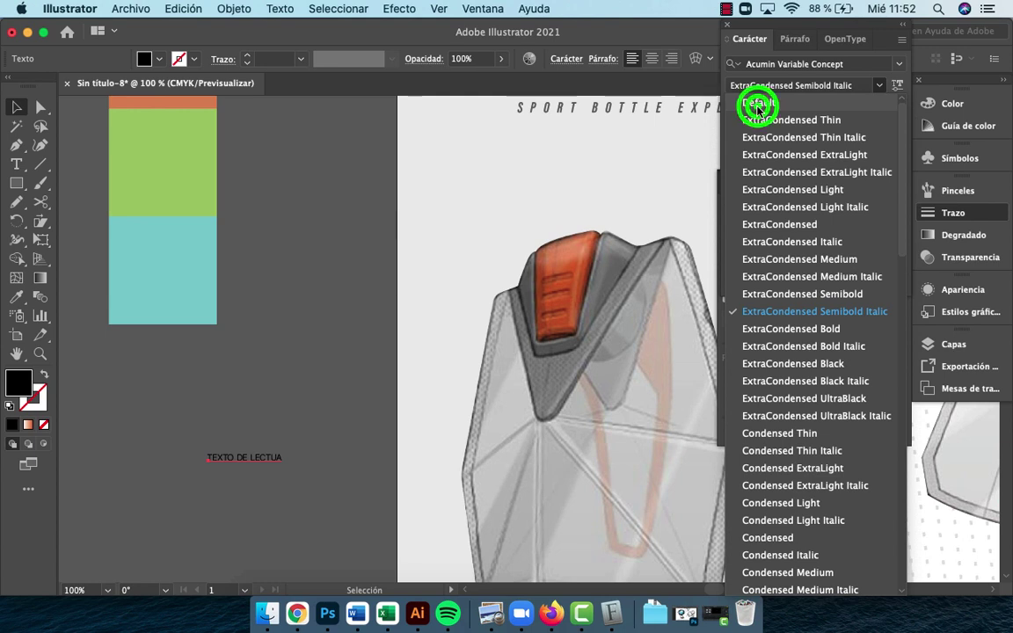
Correct the text line's wording to "TEXTO DE LECTURA"
left_click(236, 473)
left_click(234, 467)
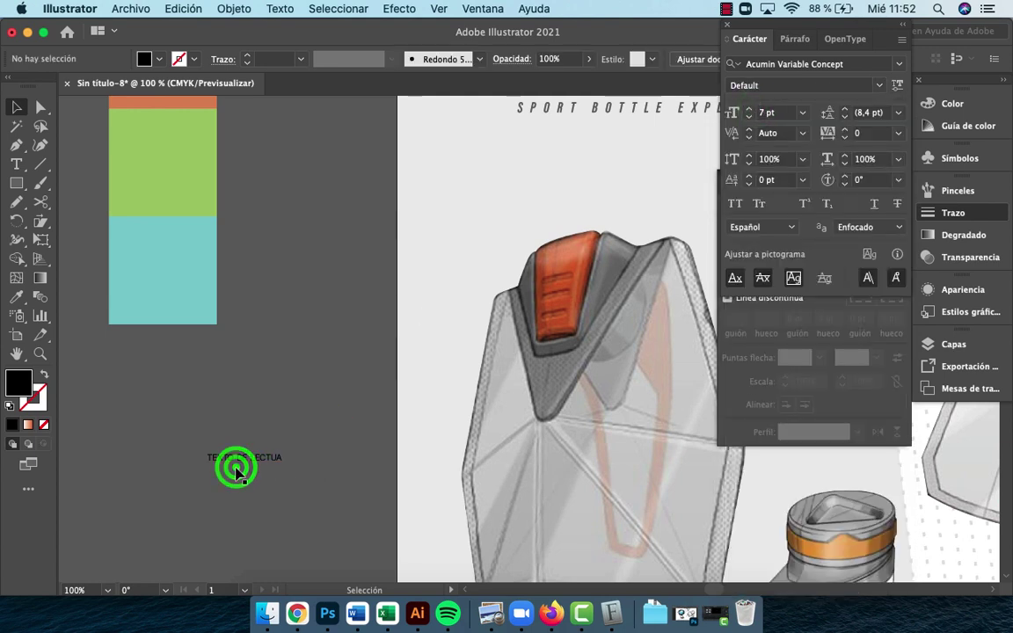
triple_click(265, 457)
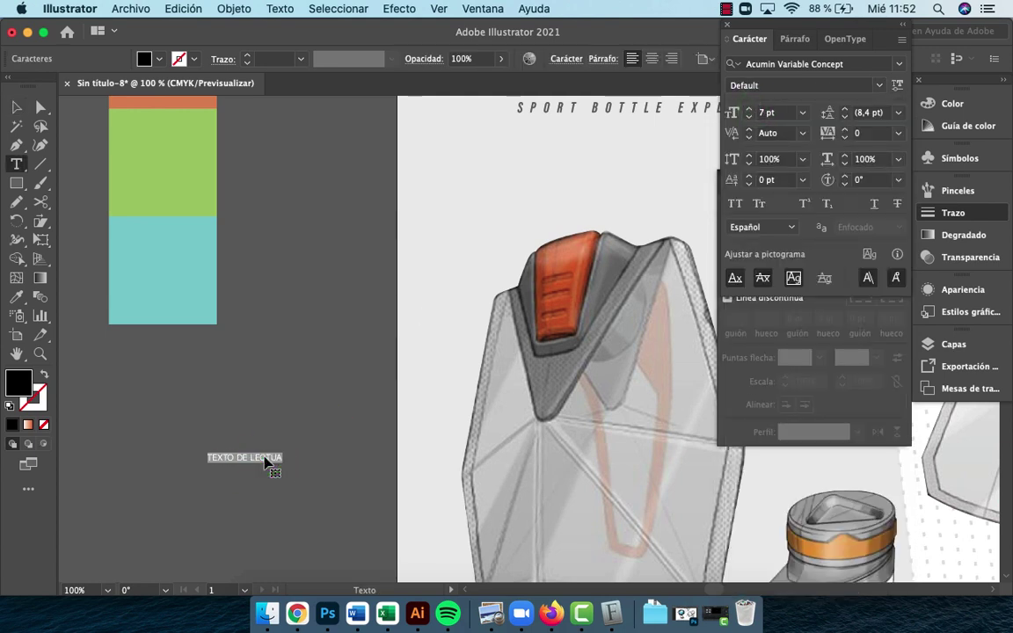
left_click(264, 456)
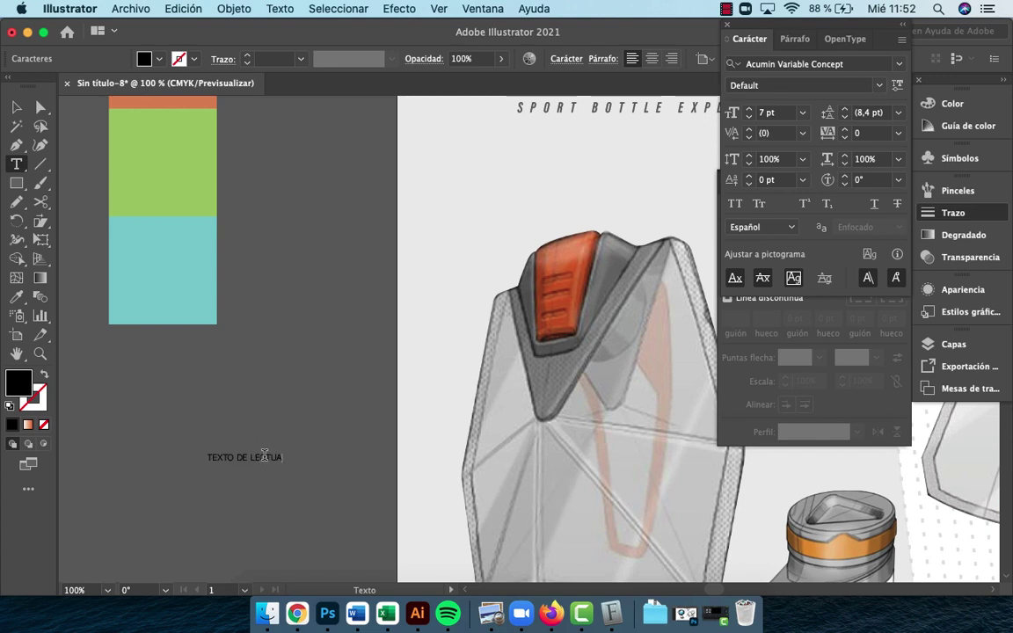
key("Escape")
left_click(355, 409)
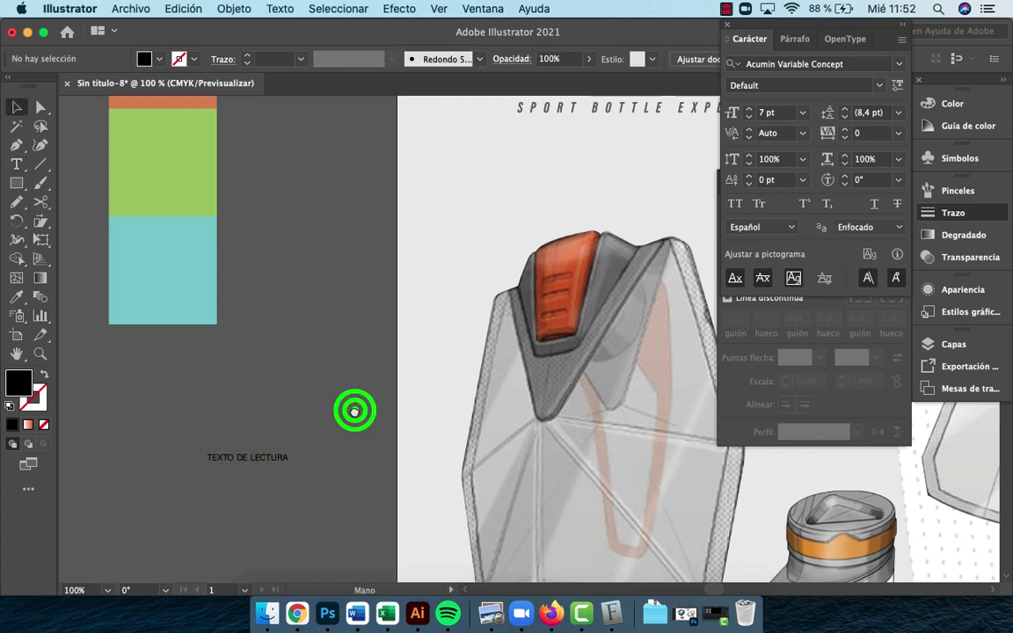
Place the reading text below the Flex subtitle on the sheet to judge its size against the layout
scroll(355, 409, "left", 3)
scroll(355, 409, "up", 2)
left_click_drag(332, 498, 607, 208)
left_click(517, 283)
key("z")
left_click(631, 313, "alt")
left_click(631, 314, "alt")
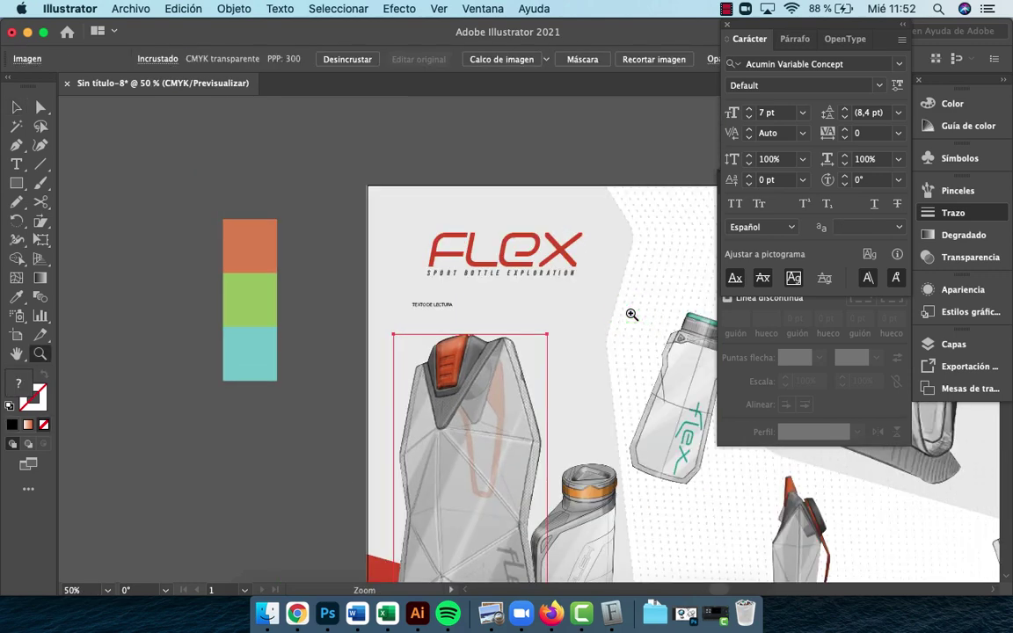
left_click_drag(631, 314, 503, 270)
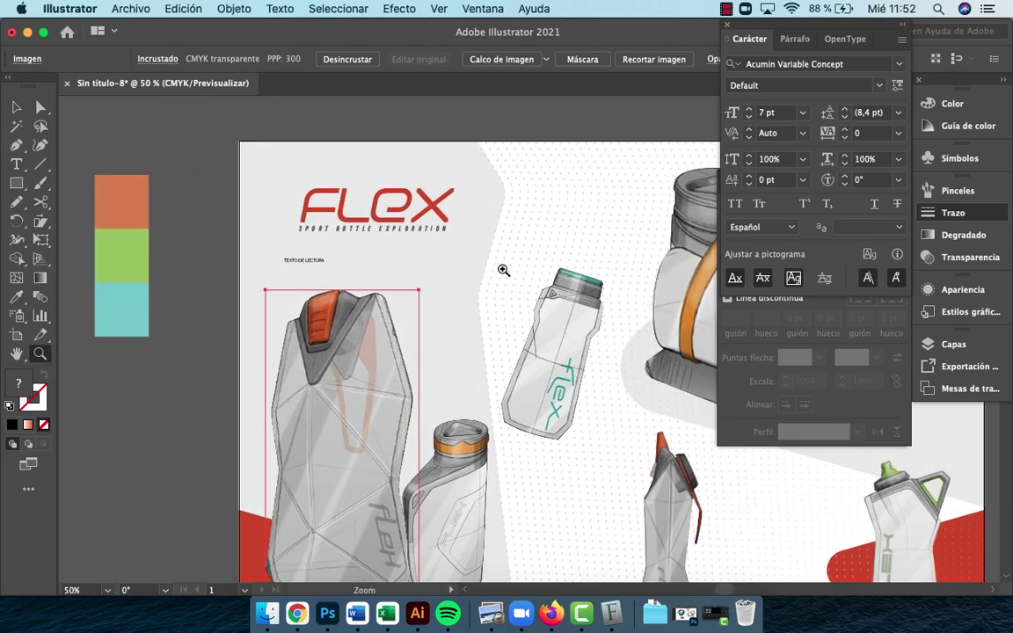
left_click(211, 268)
left_click(574, 298)
key("v")
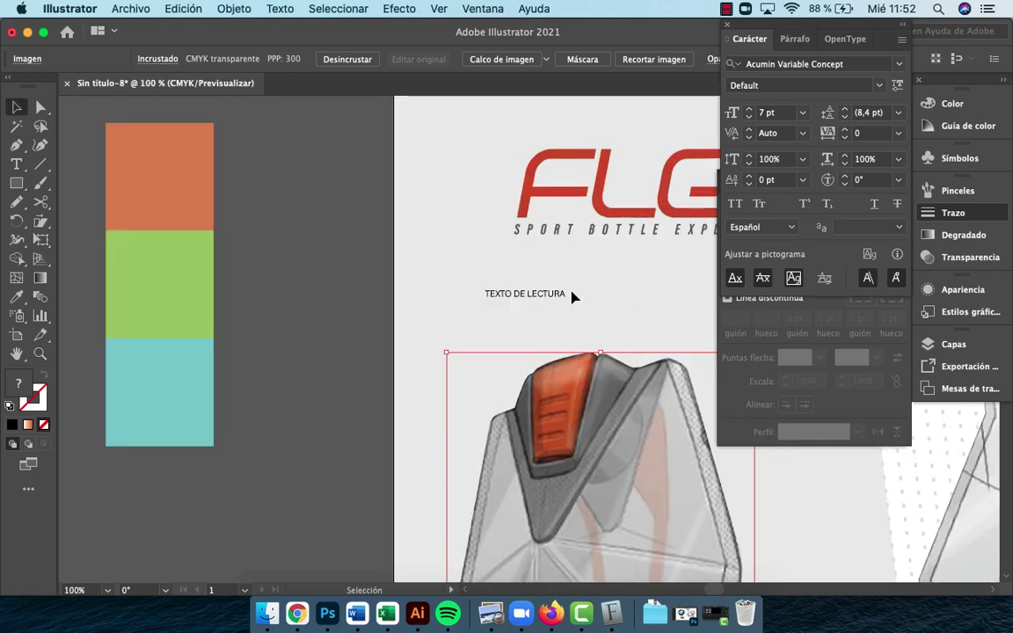
Move the reading text off the sheet, beside the turquoise swatch, and deselect it
left_click_drag(549, 293, 307, 487)
left_click_drag(309, 487, 416, 464)
left_click(350, 446)
left_click(348, 309)
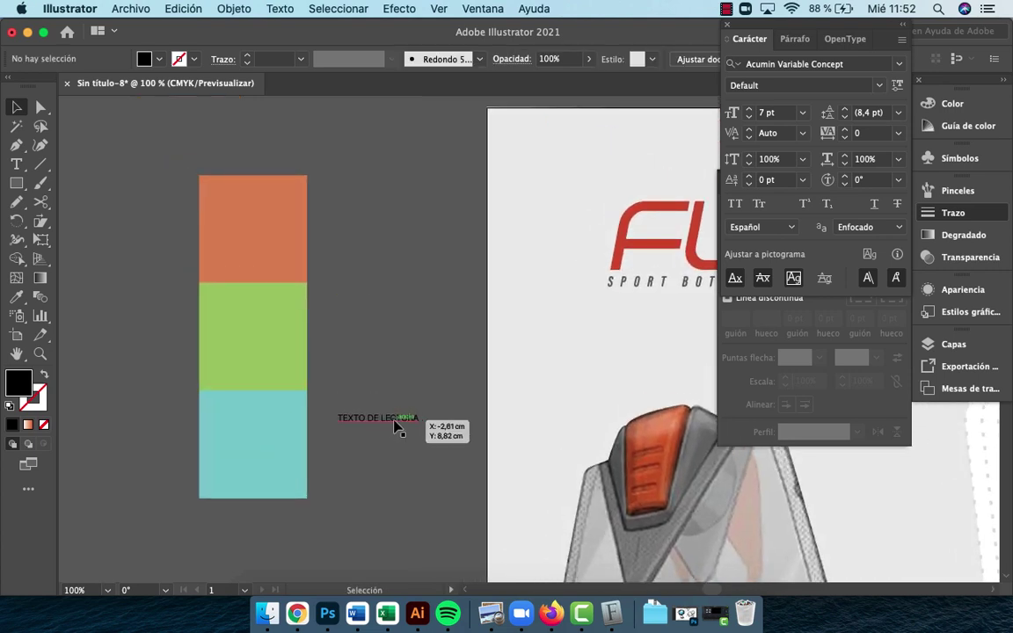
Duplicate the reading text just above itself and change the copy's wording to "TITULARES"
left_click_drag(395, 424, 395, 390)
triple_click(395, 389)
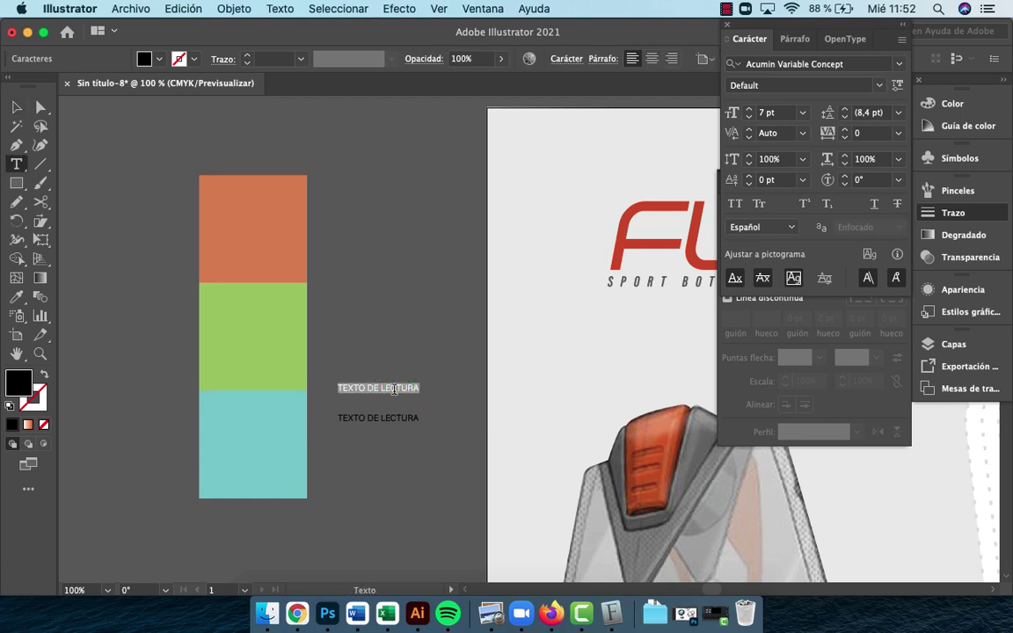
type("TITULARE")
key("Escape")
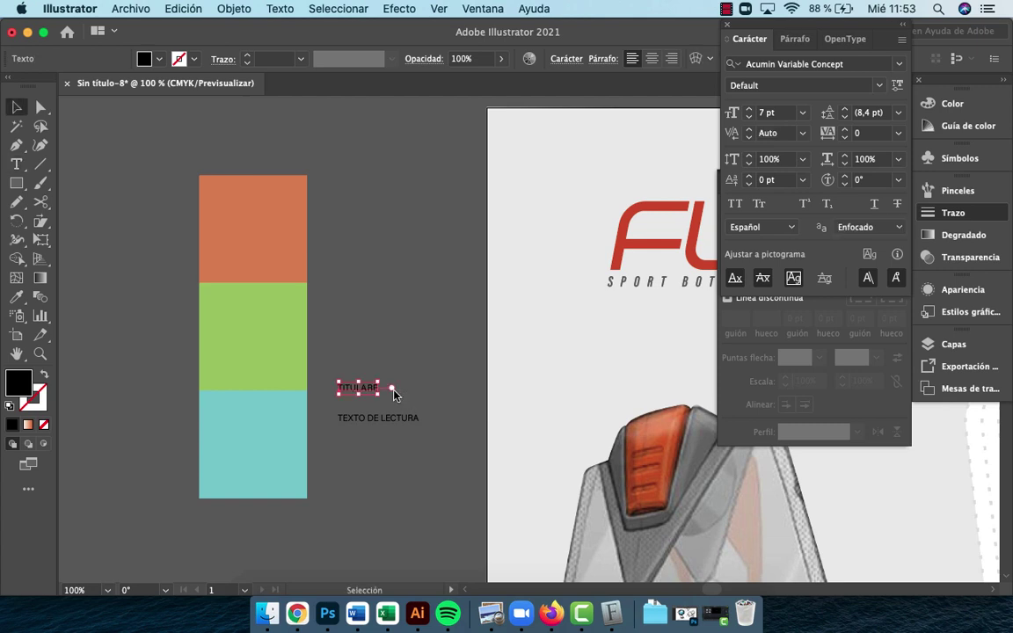
double_click(361, 389)
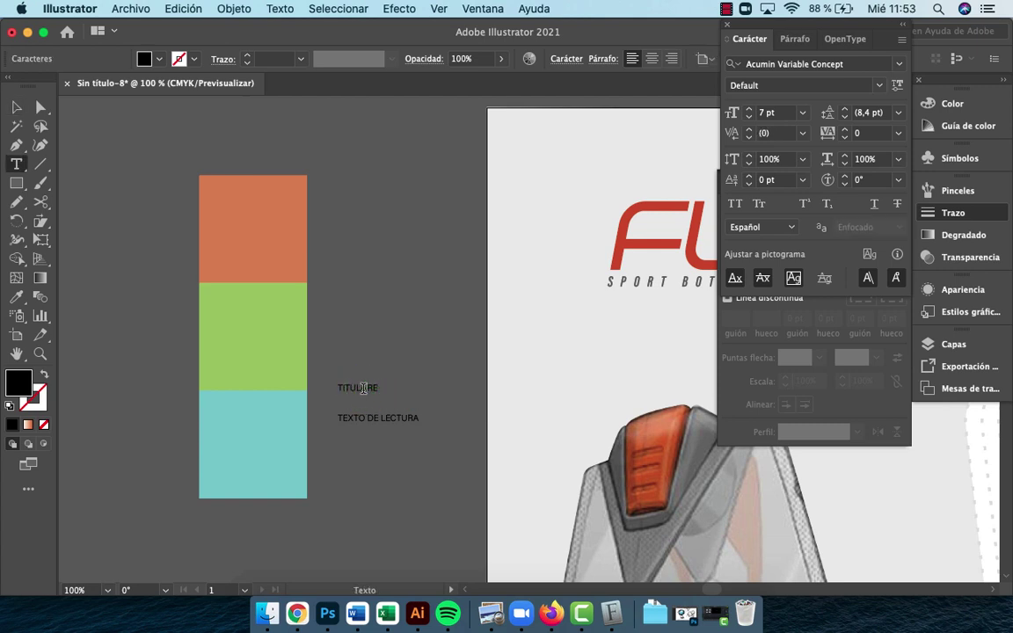
type("S")
key("Escape")
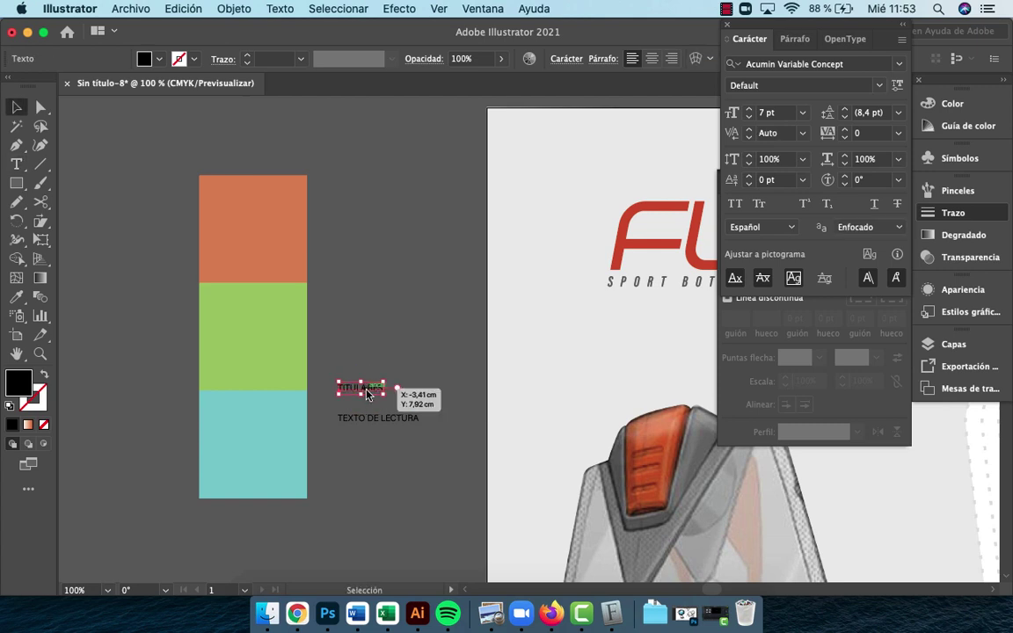
Set the TITULARES text's font size to 12 pt, keeping its font
left_click(748, 109)
left_click(749, 109)
left_click(748, 109)
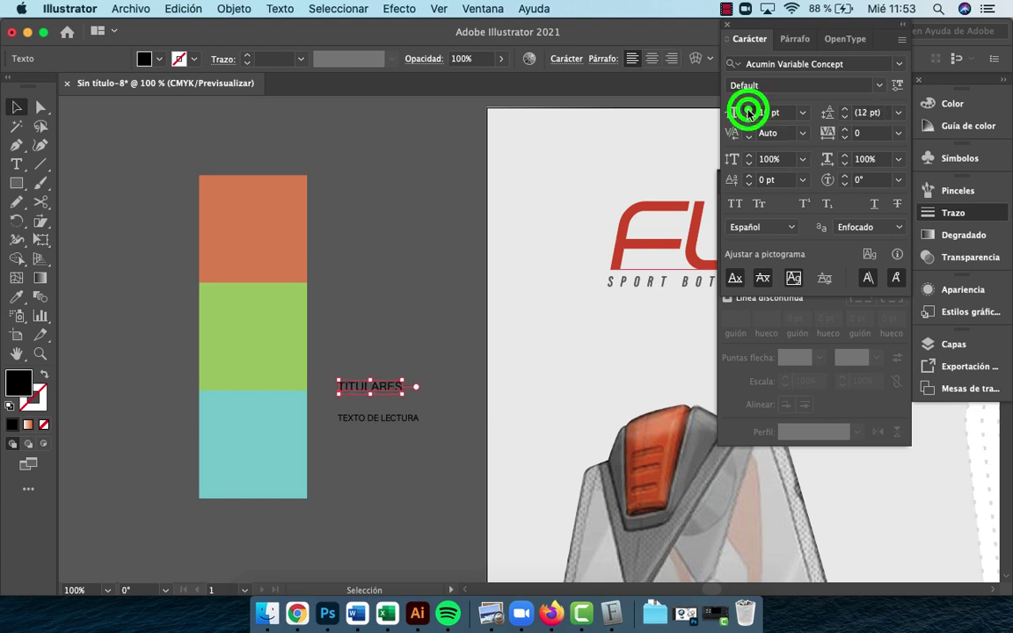
left_click(748, 109)
left_click(748, 109)
left_click(782, 64)
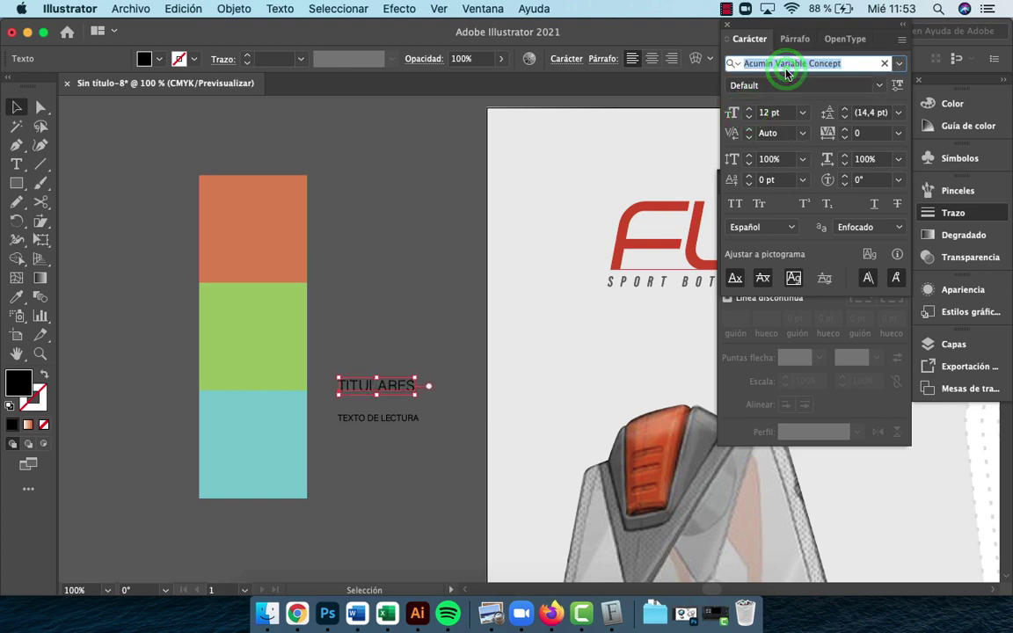
left_click(729, 130)
Try sampling the Flex subtitle's text formatting onto TITULARES with the Eyedropper, and undo it
left_click_drag(549, 398, 459, 410)
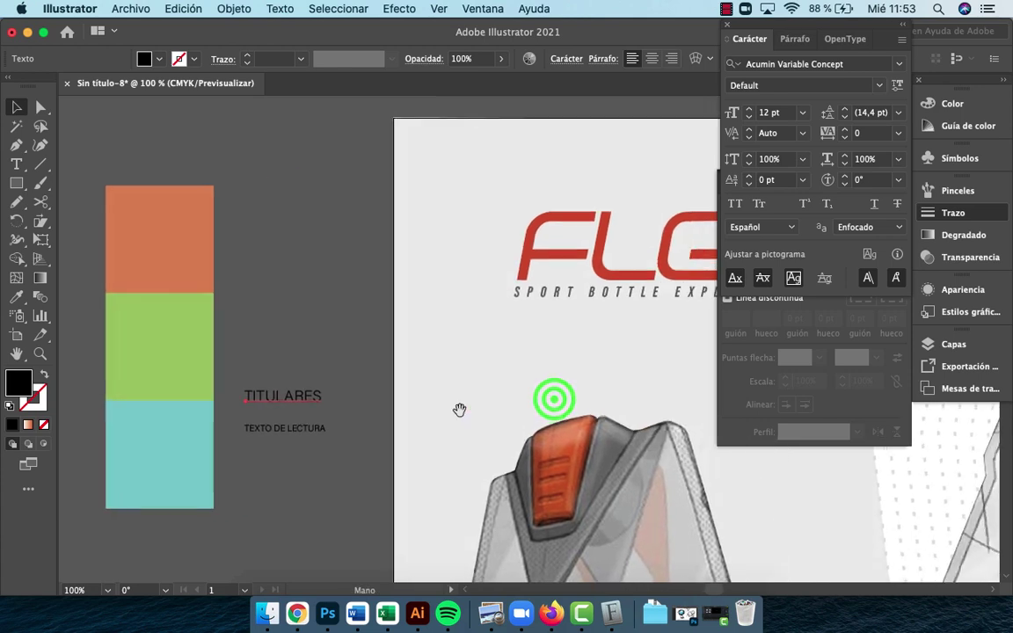
key("i")
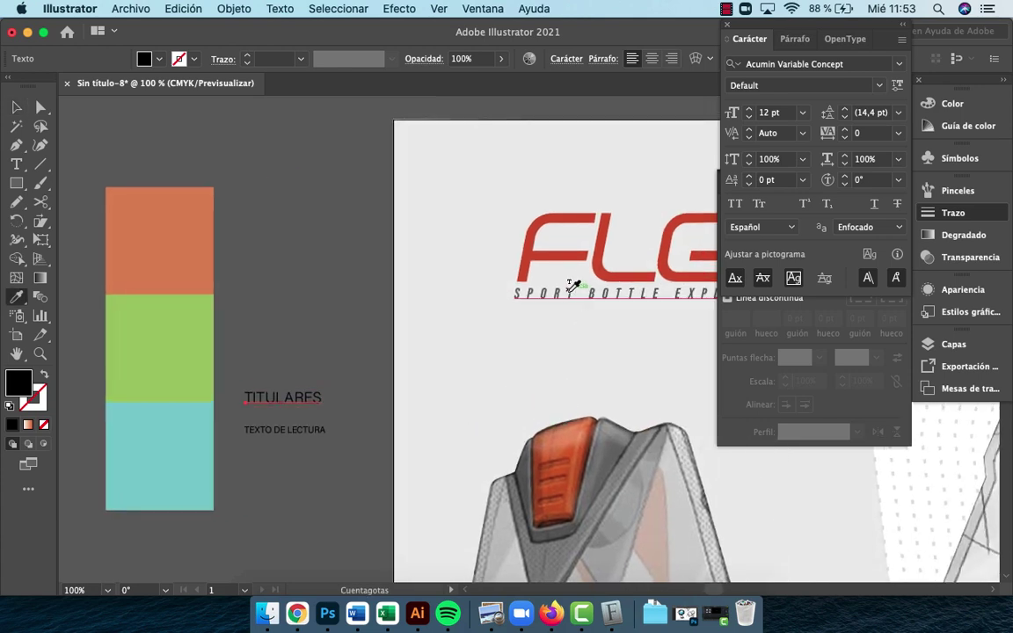
left_click(568, 289)
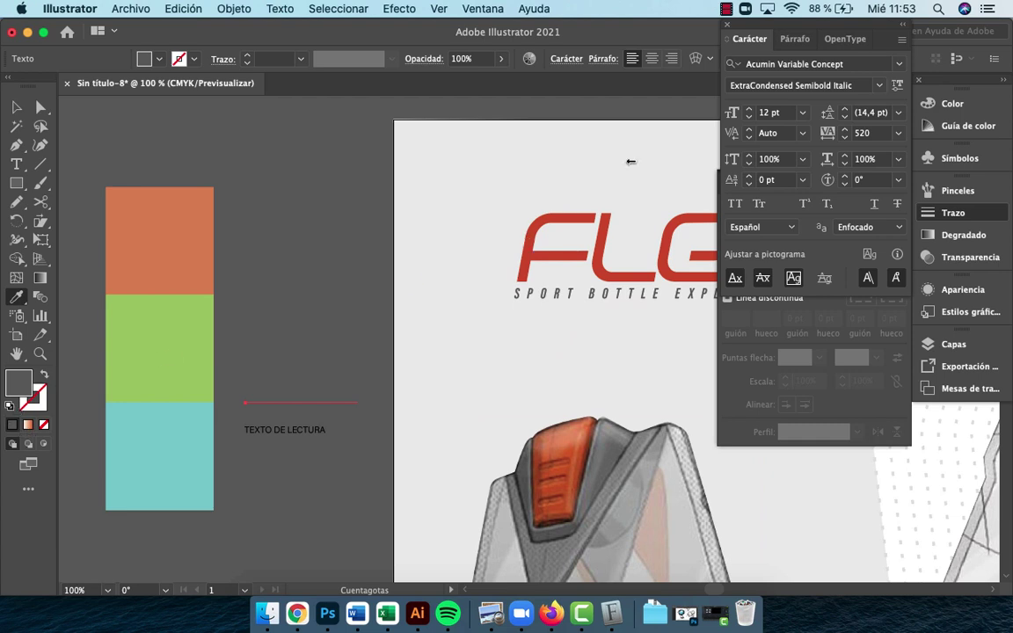
key("super+z")
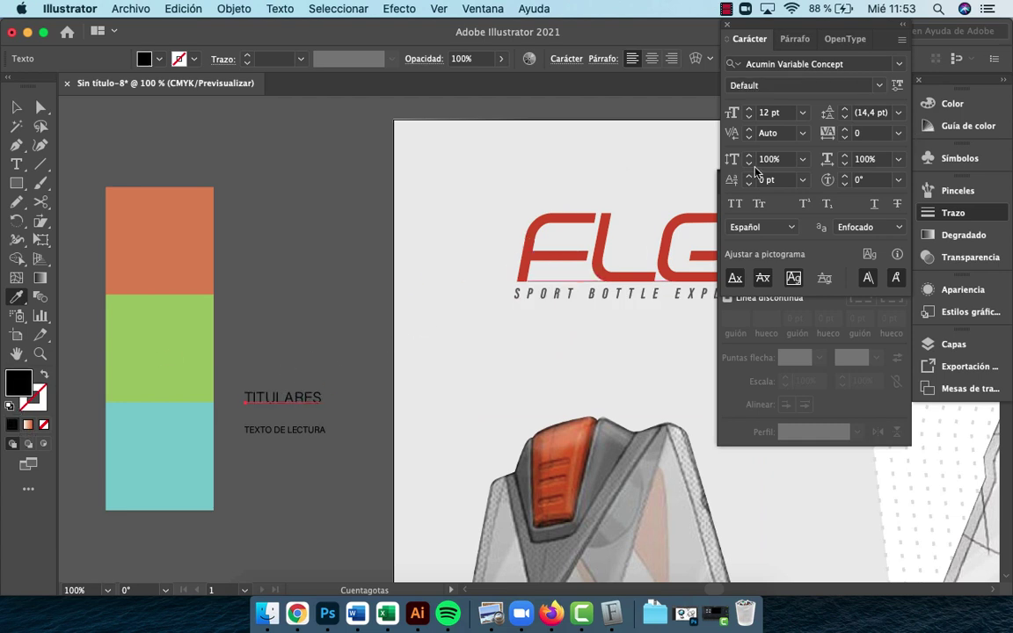
Check the Flex subtitle's font style and set TITULARES to ExtraCondensed Semibold Italic
key("v")
left_click(402, 453)
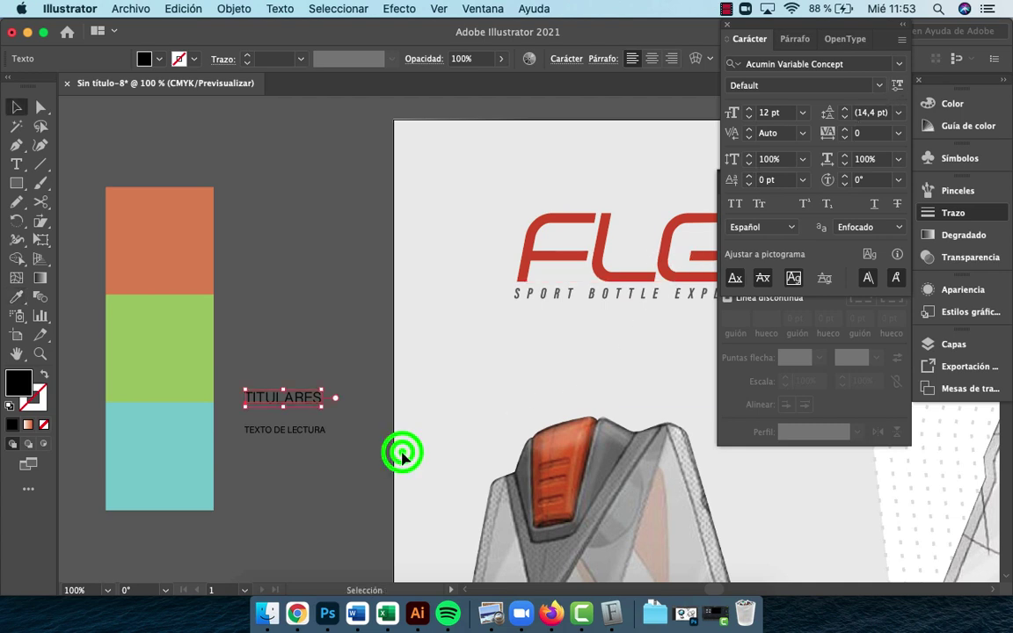
left_click(580, 298)
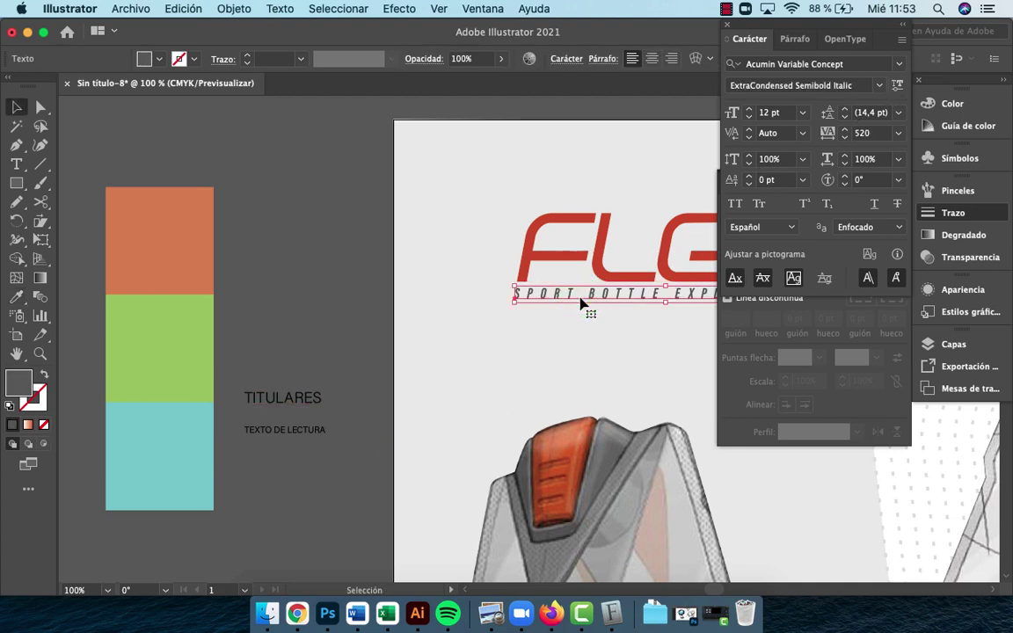
left_click(307, 398)
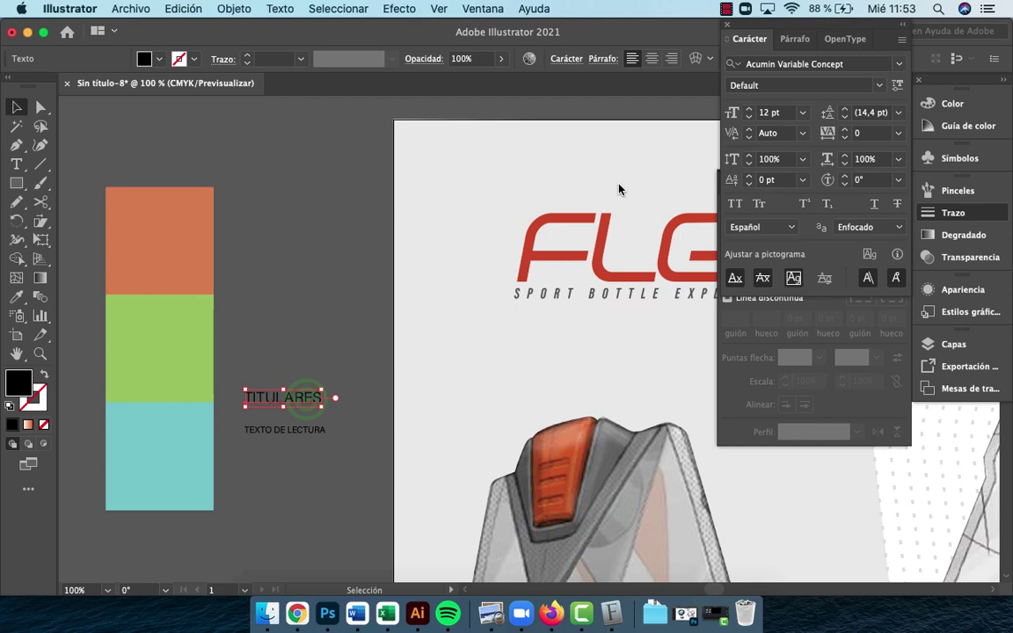
left_click(880, 87)
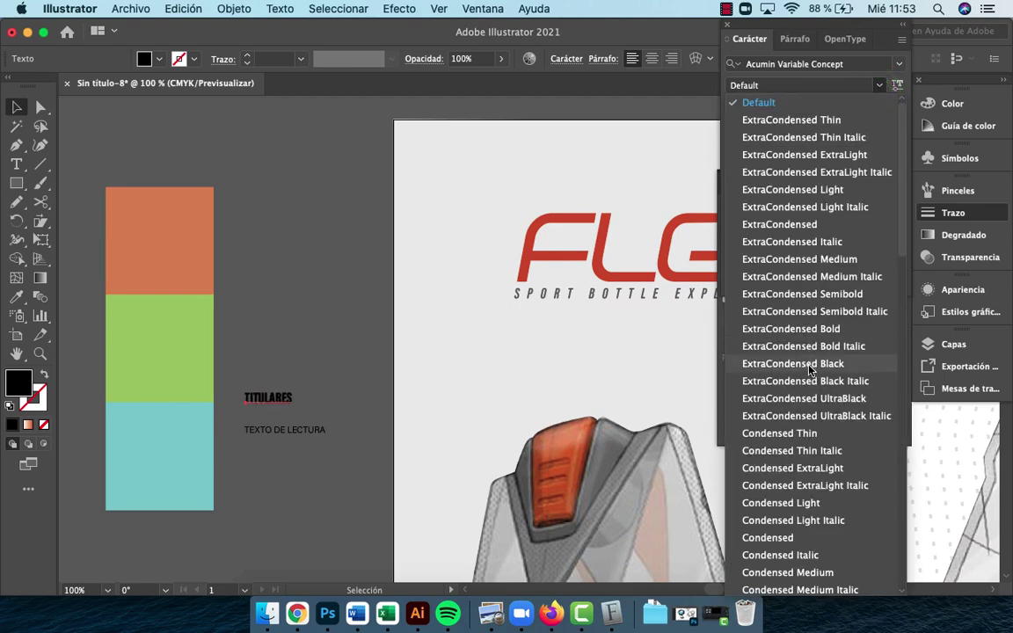
left_click(839, 312)
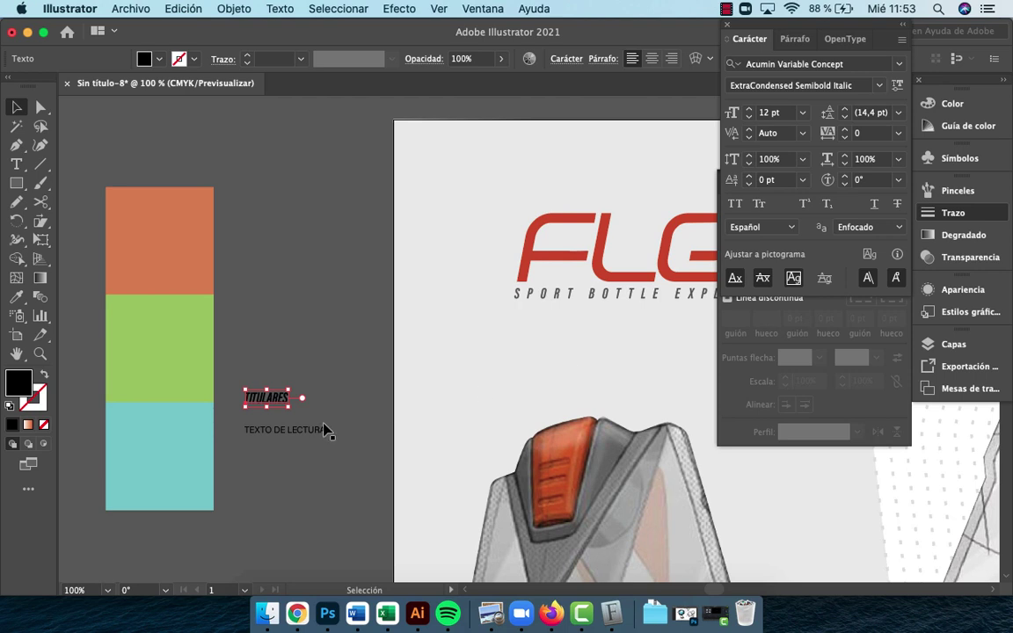
Set the TITULARES text's font size to 18 pt
left_click(748, 111)
left_click(748, 111)
left_click(748, 112)
left_click(749, 111)
left_click(748, 112)
left_click(749, 112)
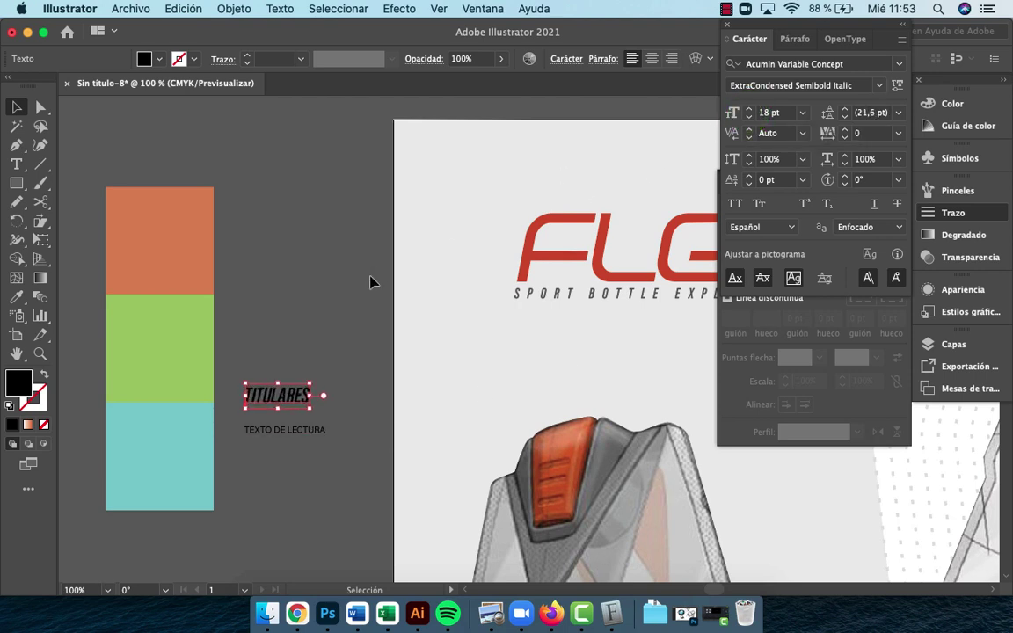
Move the TITULARES text down so it sits just above TEXTO DE LECTURA
left_click(324, 355)
left_click_drag(294, 400, 305, 413)
left_click(312, 556)
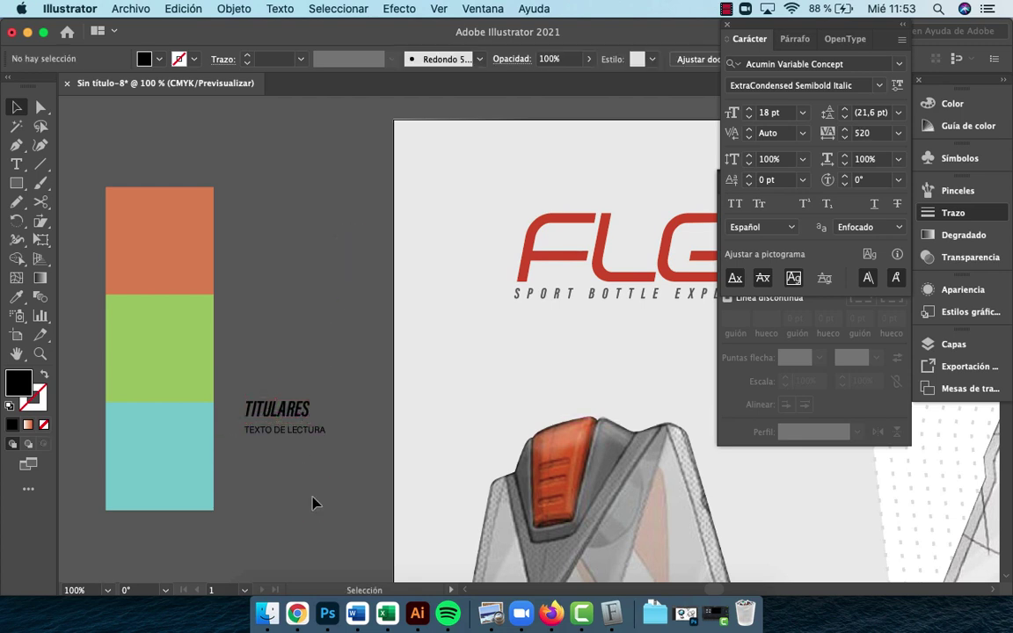
Duplicate the TEXTO DE LECTURA text just below the original and change the copy's wording to TEXTO ENFÁTICO
left_click_drag(312, 497, 314, 407)
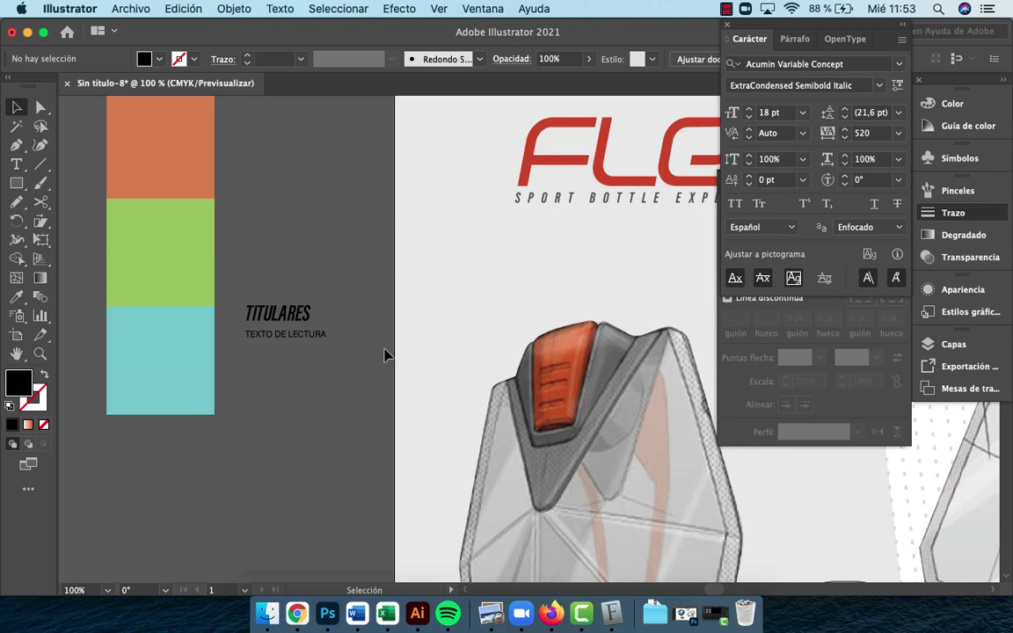
left_click_drag(321, 334, 321, 358)
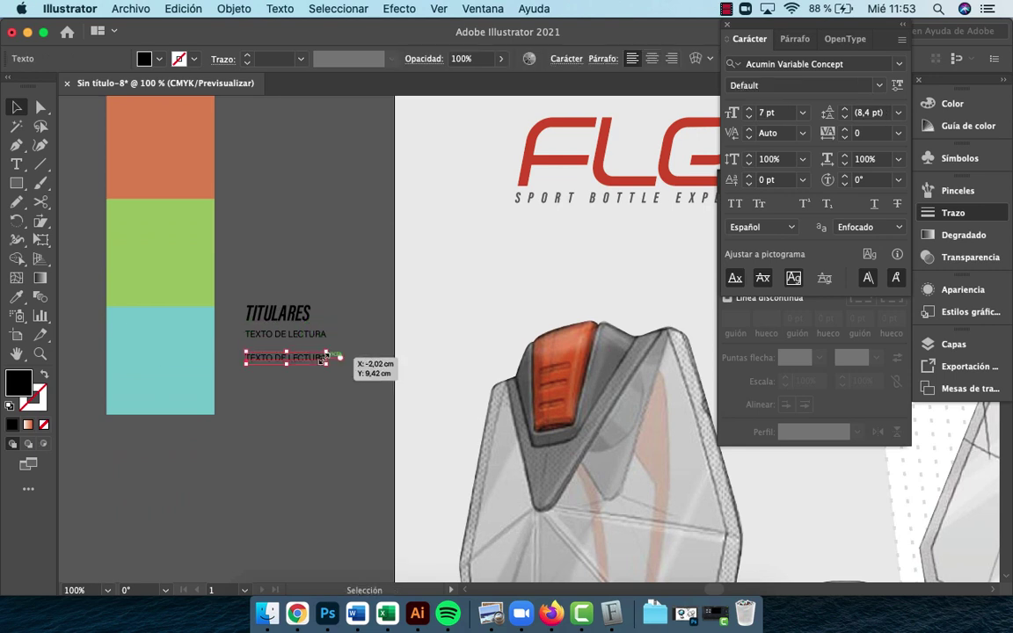
key("t")
left_click(317, 356)
triple_click(318, 356)
type("TE")
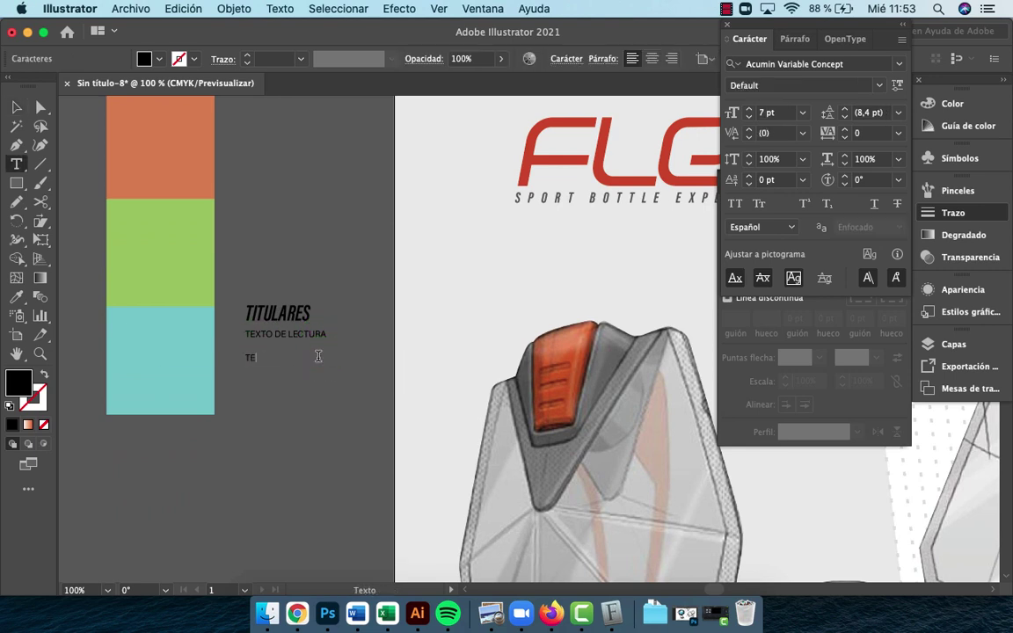
type("XTO ENF´")
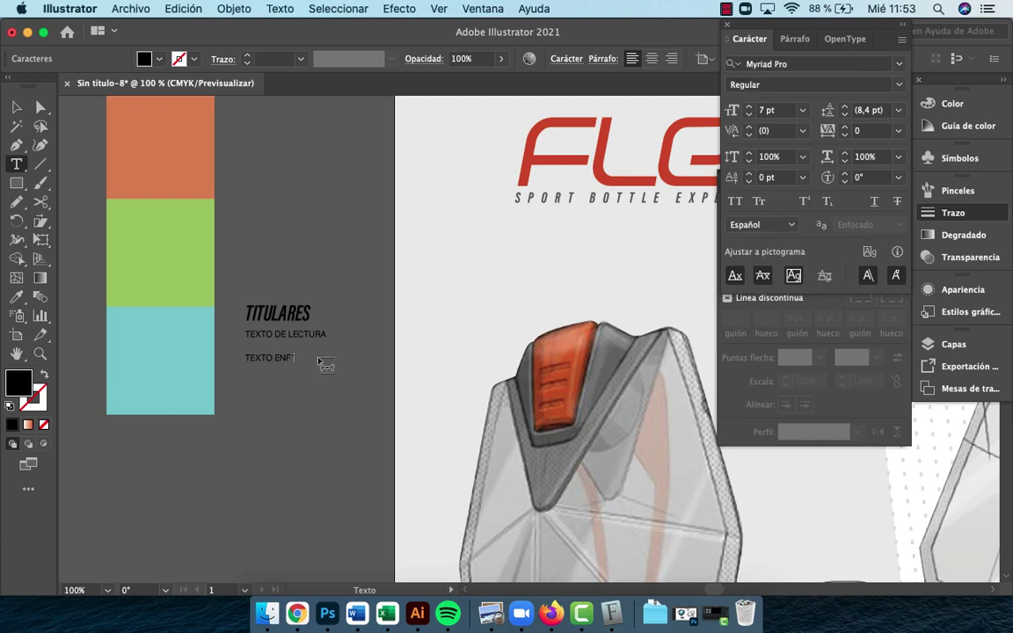
key("BackSpace")
type("ÁTICO")
key("Escape")
double_click(288, 357)
key("Escape")
left_click(323, 436)
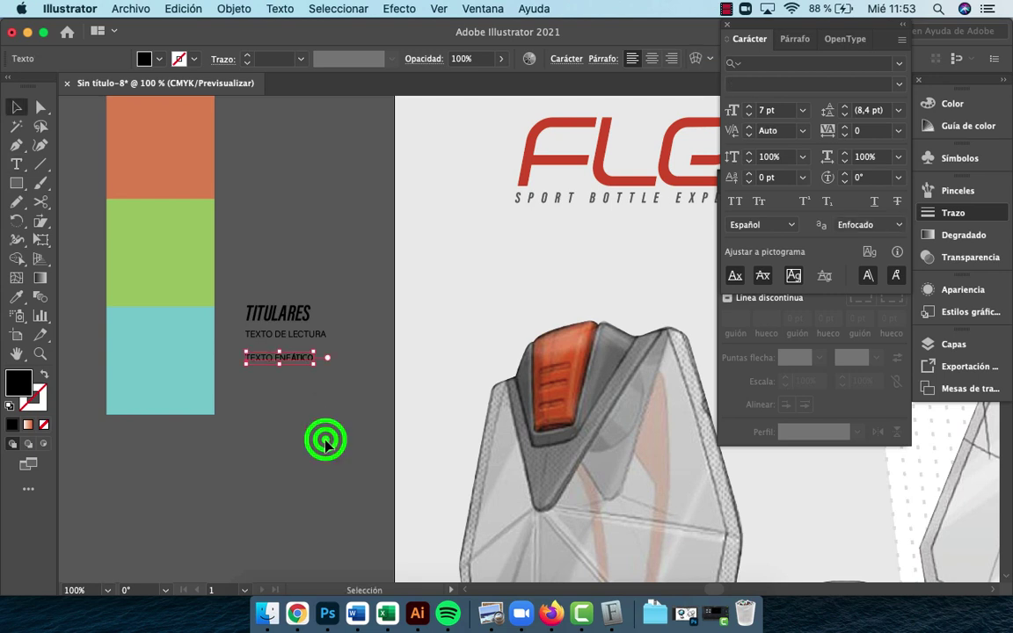
Apply the TEXTO DE LECTURA text's formatting to TEXTO ENFÁTICO with the Eyedropper
left_click(296, 358)
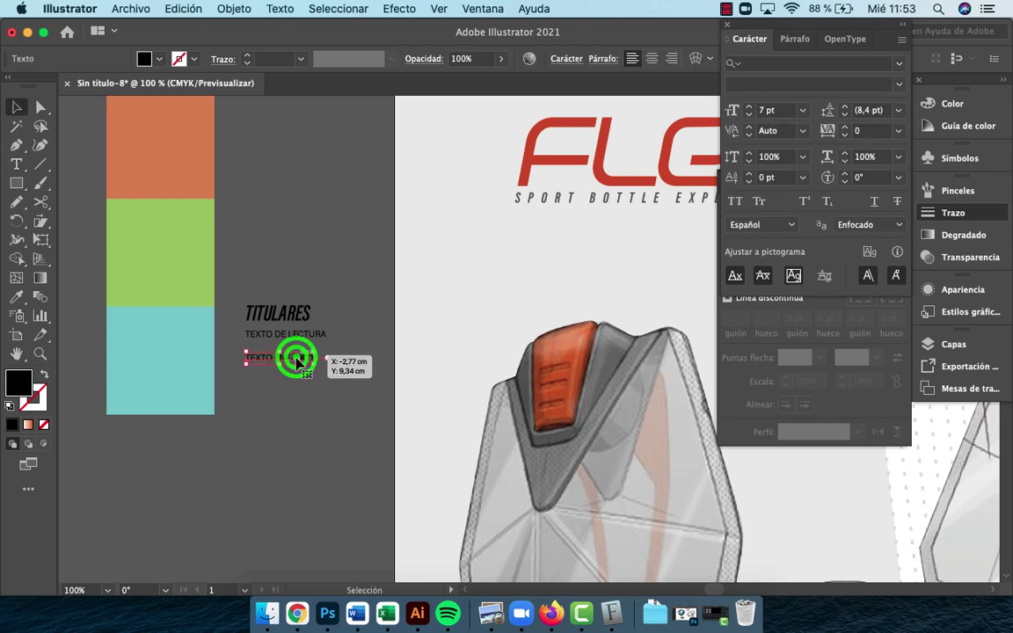
left_click(889, 85)
left_click(905, 86)
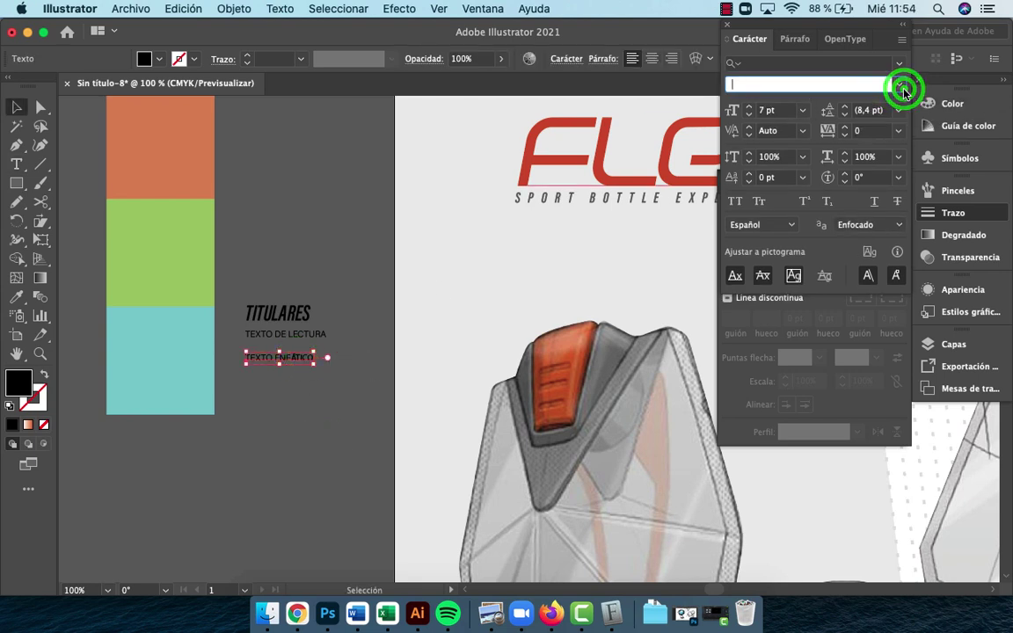
left_click_drag(309, 357, 253, 359)
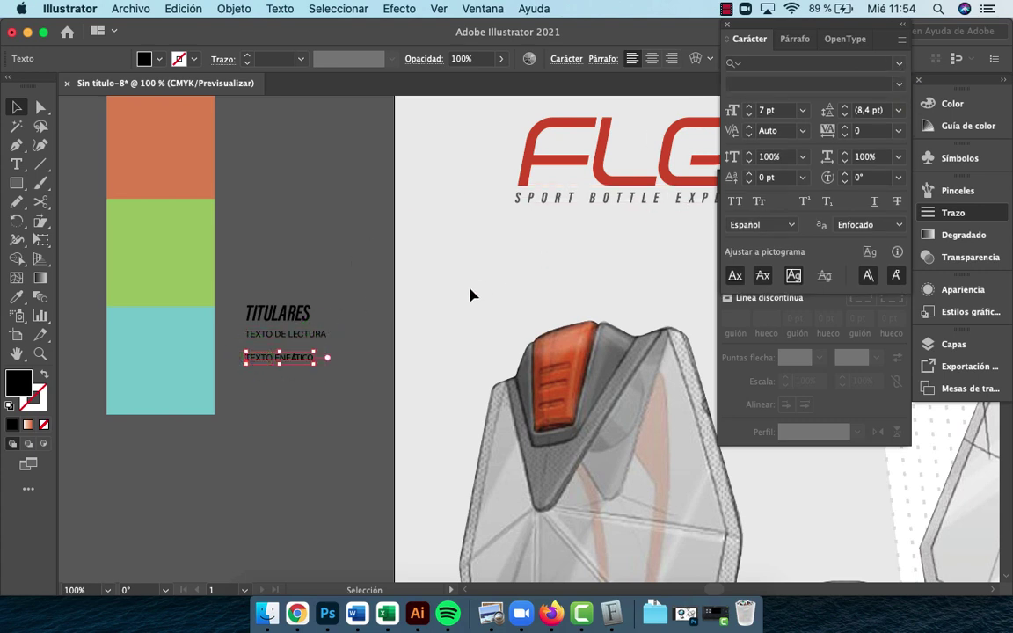
key("i")
left_click(317, 334)
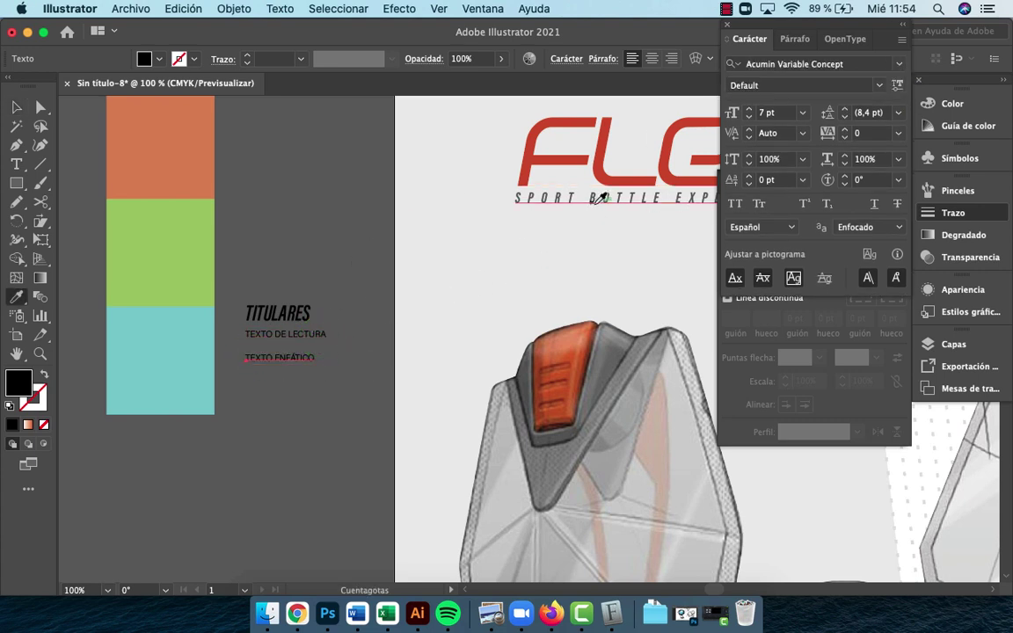
key("v")
left_click(348, 408)
Set the TEXTO ENFÁTICO text's font style to Condensed Thin Italic and its tracking to 40
left_click(312, 354)
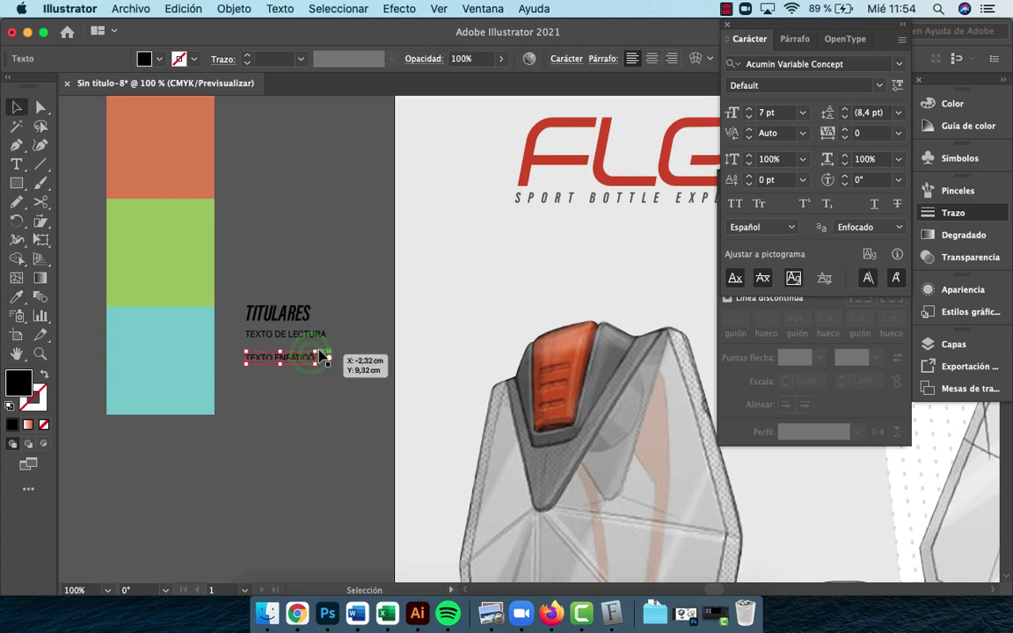
left_click(876, 87)
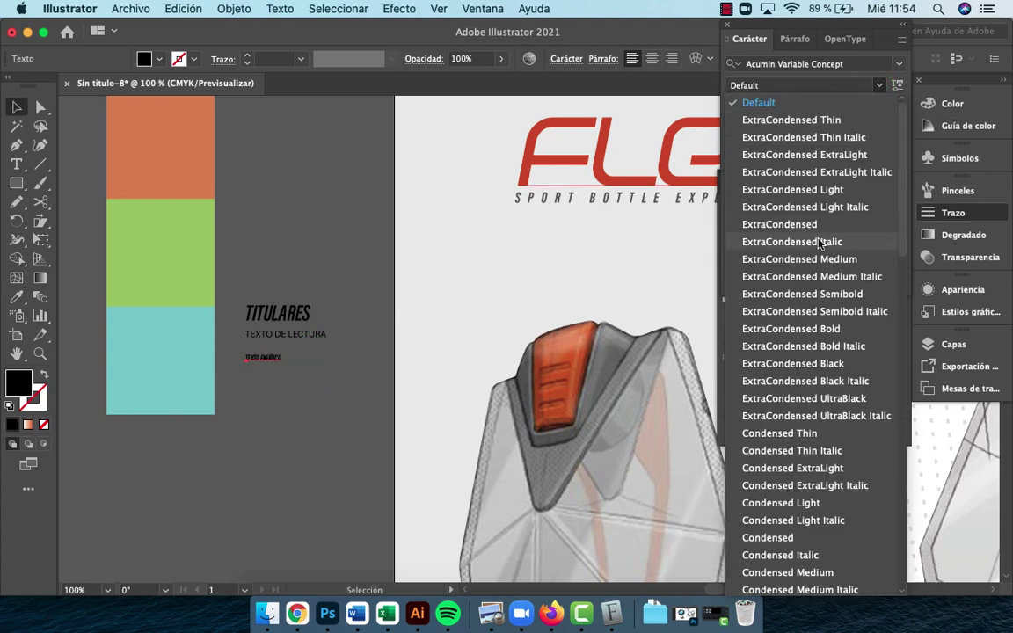
left_click(837, 453)
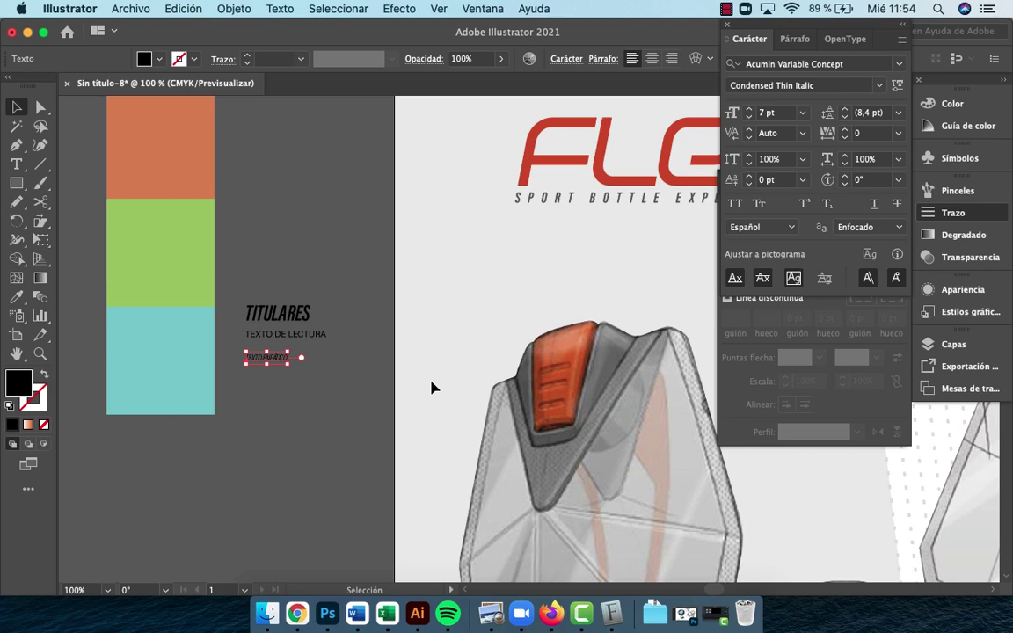
key("alt+Right")
key("alt+Right")
left_click(295, 396)
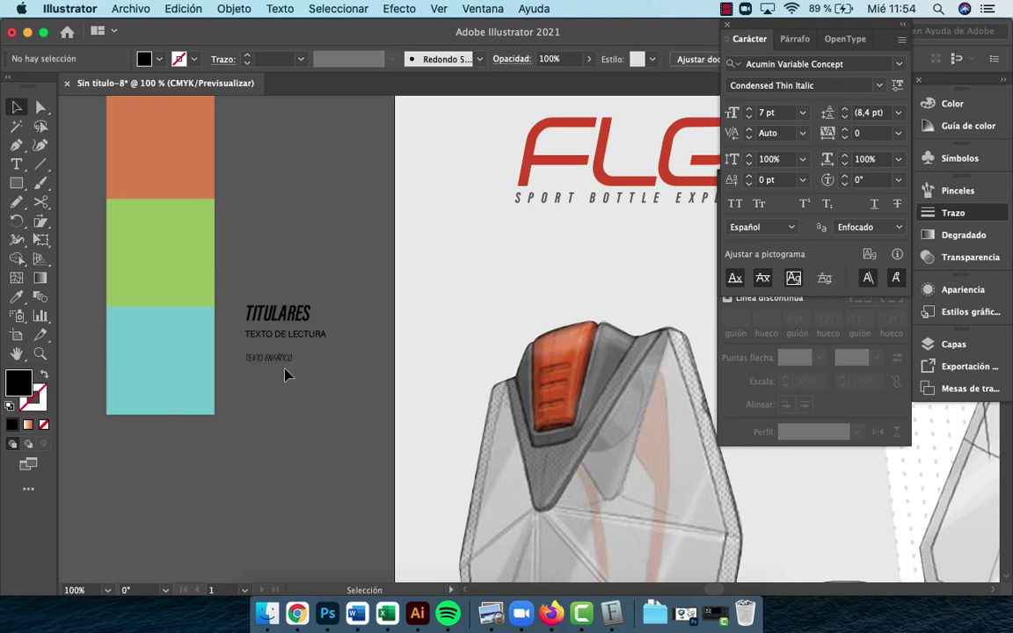
Move the TEXTO ENFÁTICO text up so it sits directly beneath TEXTO DE LECTURA
left_click_drag(282, 357, 281, 345)
left_click(331, 394)
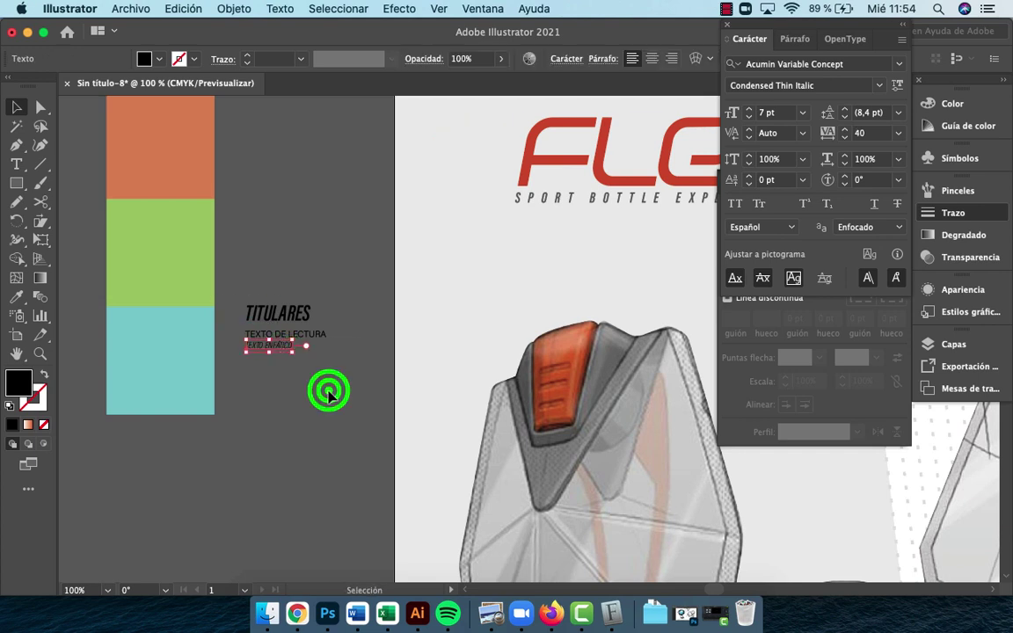
left_click_drag(329, 392, 242, 346)
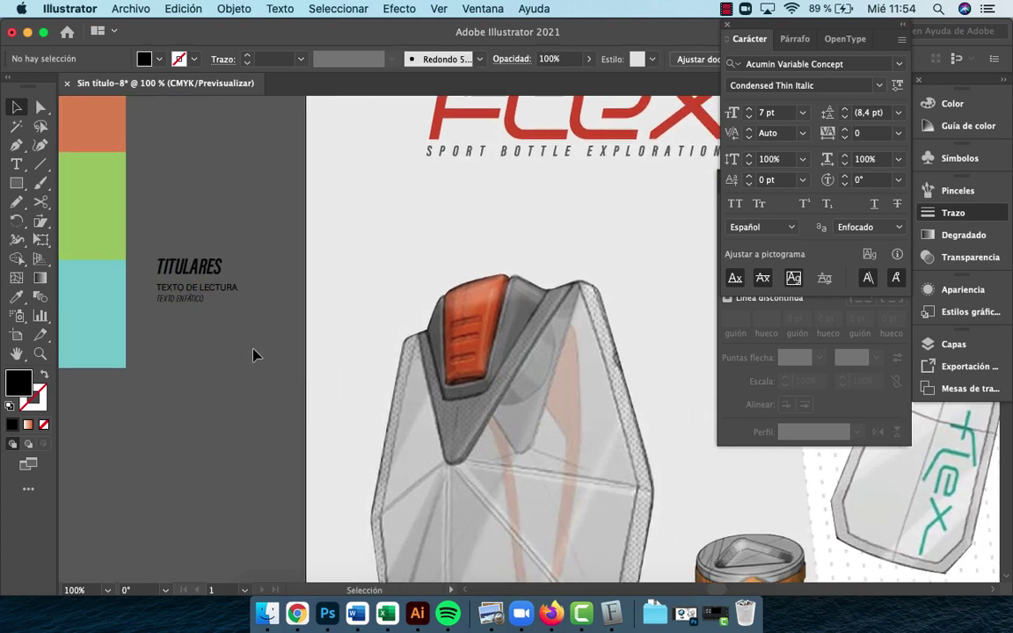
Fill the TITULARES text with the orange square's colour using the Eyedropper
left_click(220, 266)
left_click_drag(268, 268, 277, 348)
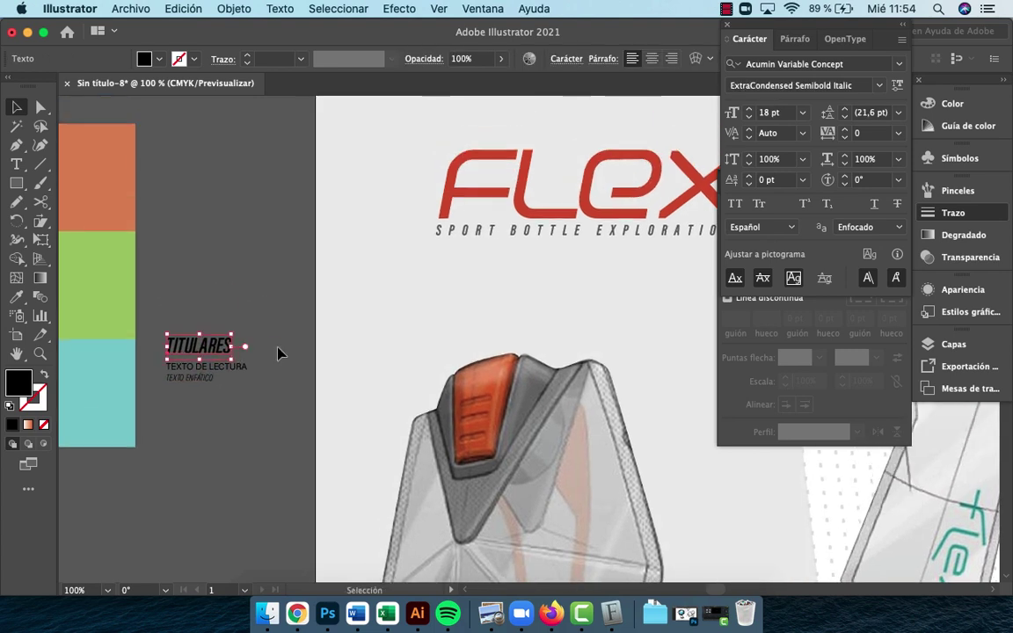
key("i")
left_click(114, 199)
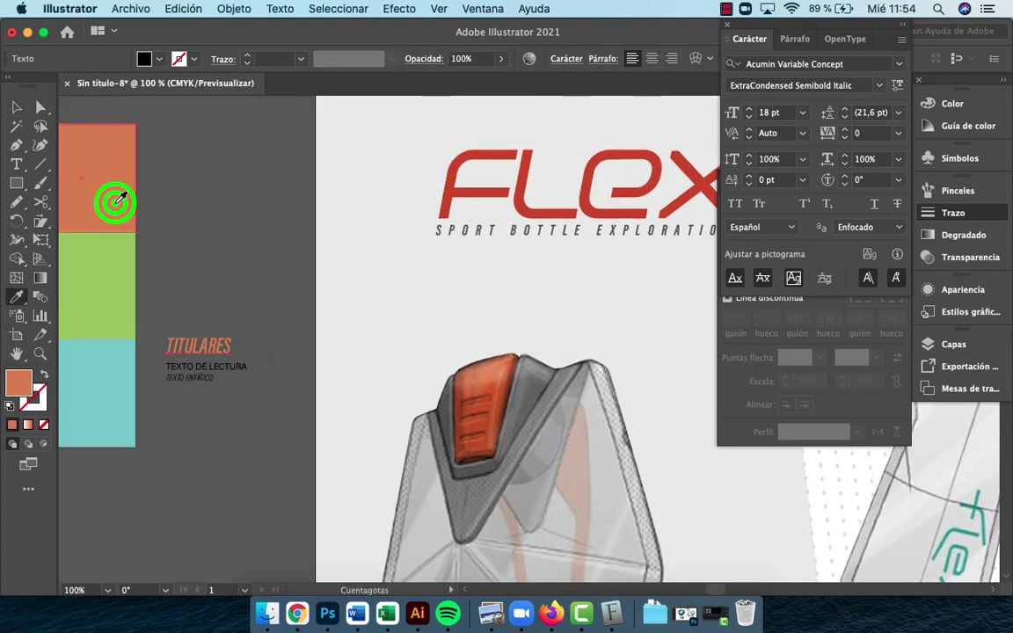
key("v")
left_click(258, 310)
Fill all three sample texts with dark grey, setting black (K) to 80% and C, M and Y to 0
left_click_drag(246, 432, 179, 297)
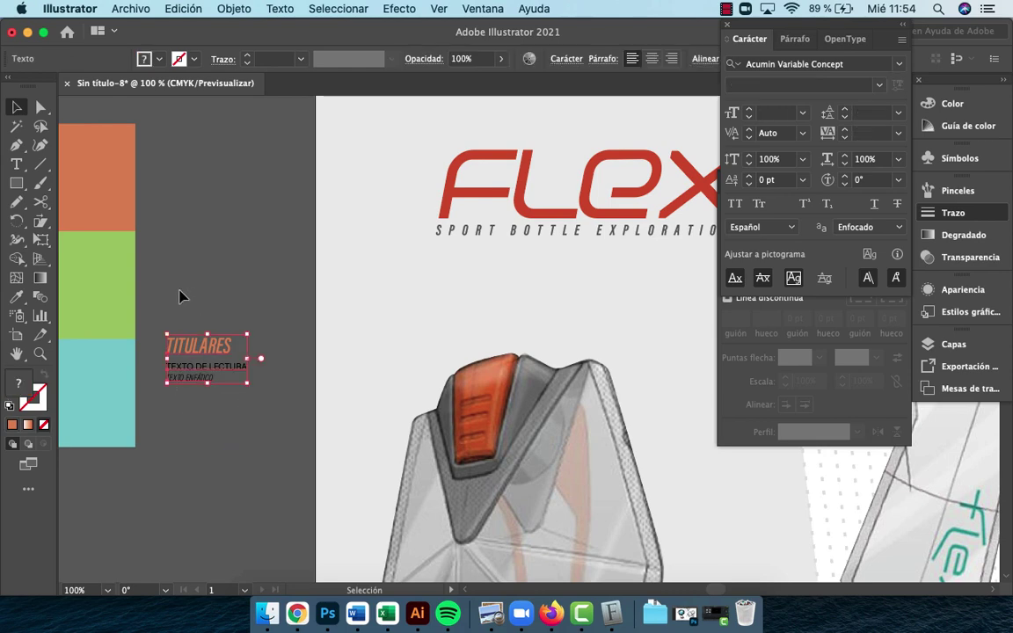
key("z")
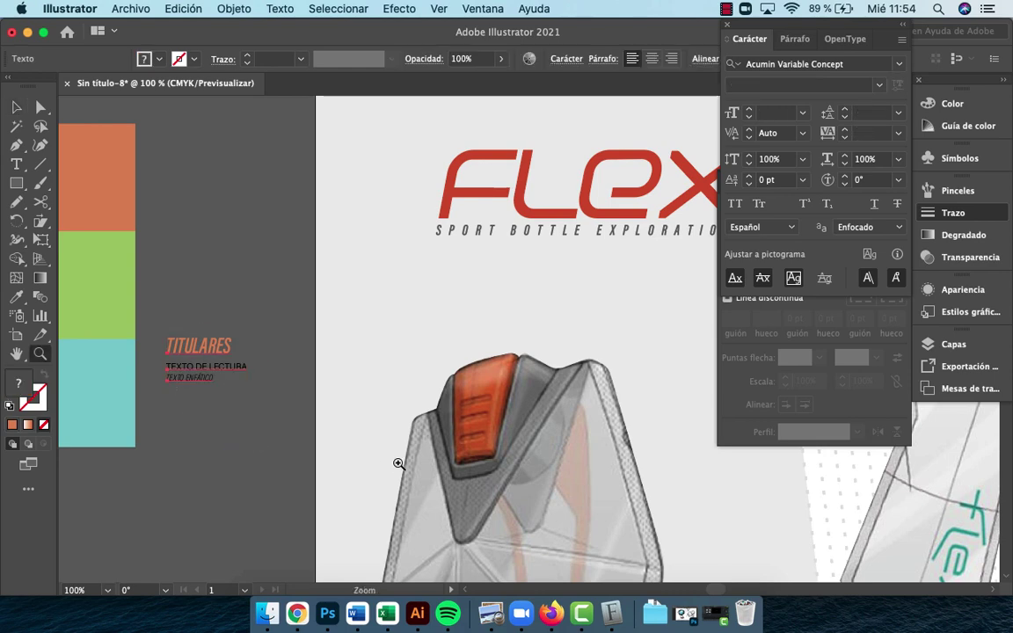
left_click(414, 463, "alt")
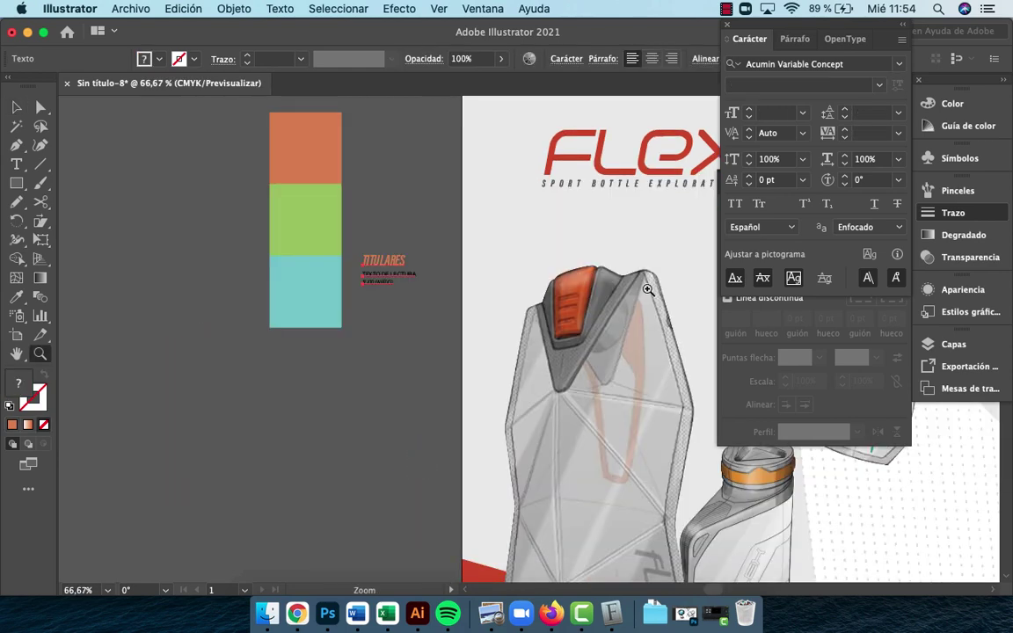
left_click(958, 105)
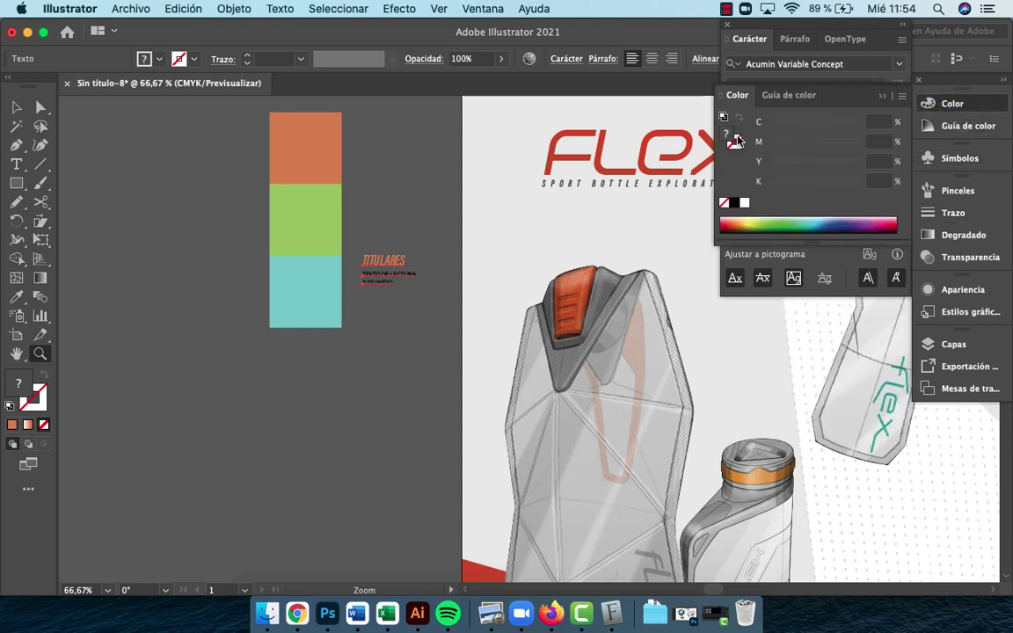
left_click(734, 203)
left_click(879, 183)
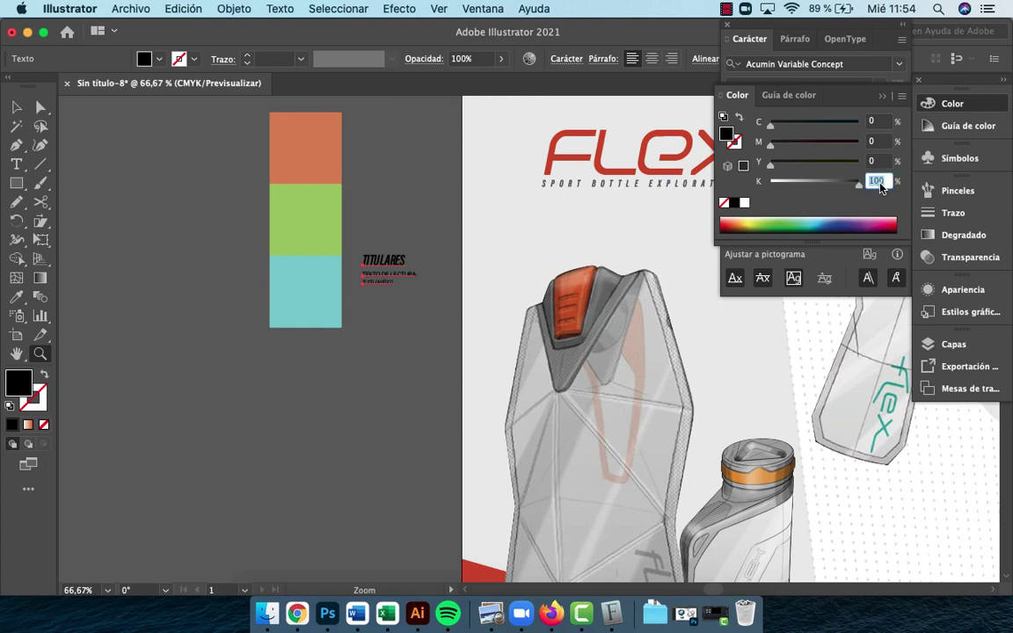
type("80")
key("Return")
key("v")
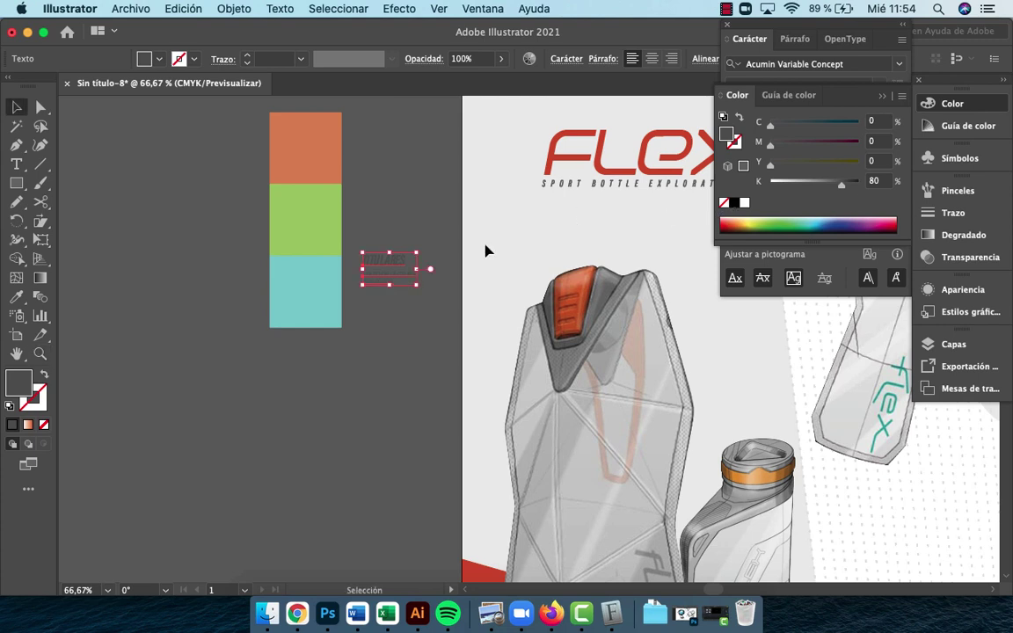
left_click(422, 256)
left_click(426, 233)
Recolour only the TITULARES text by sampling the orange square with the Eyedropper
left_click(396, 262)
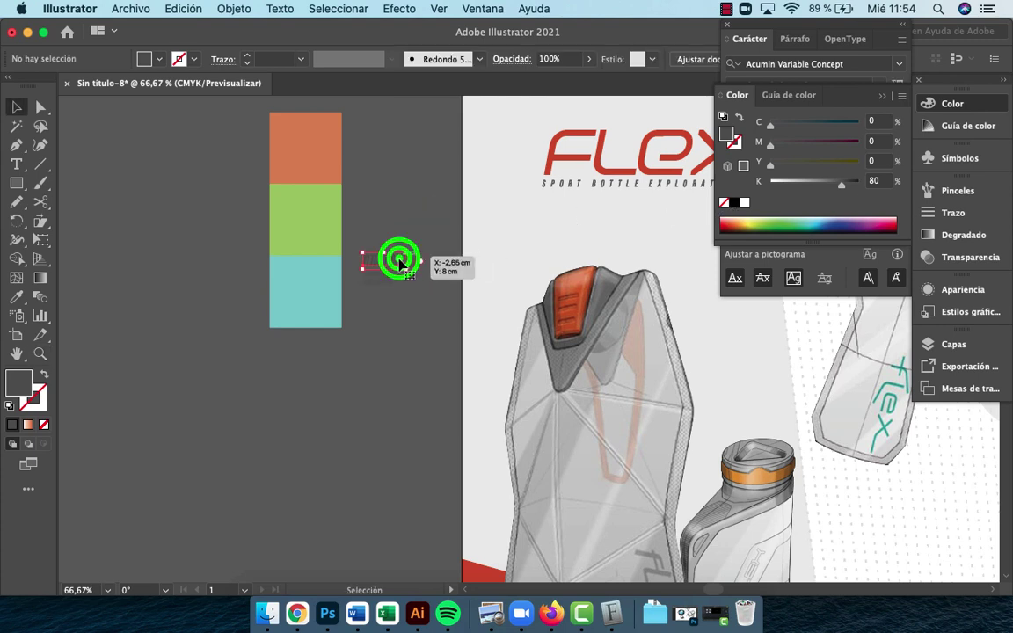
key("i")
left_click(301, 131)
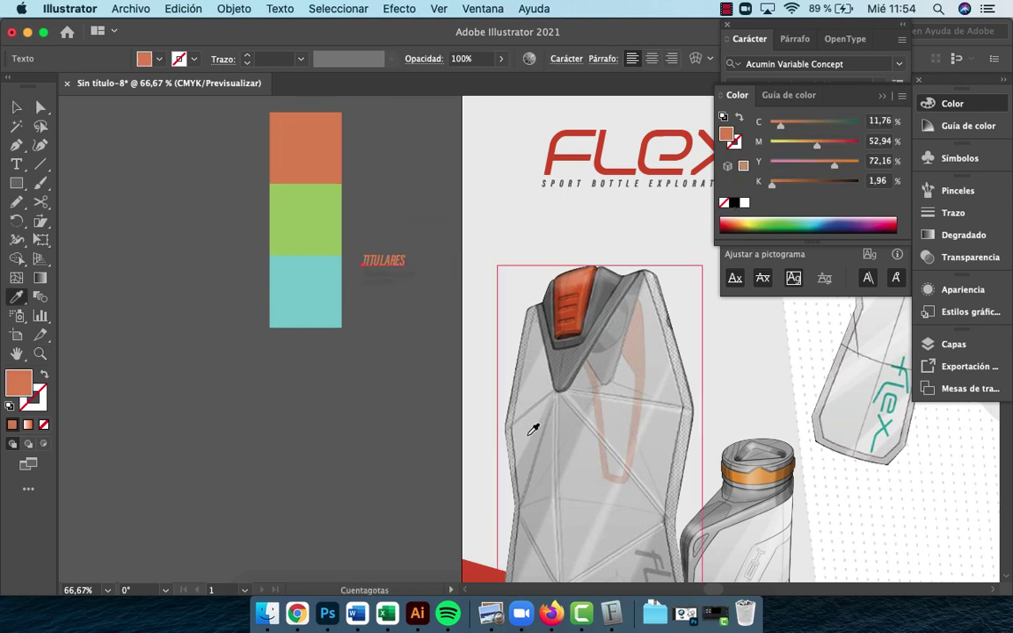
Group the three sample texts and move the group onto the artboard, between the Flex subtitle and the large bottle
left_click_drag(507, 438, 439, 436)
left_click_drag(377, 432, 239, 431)
key("v")
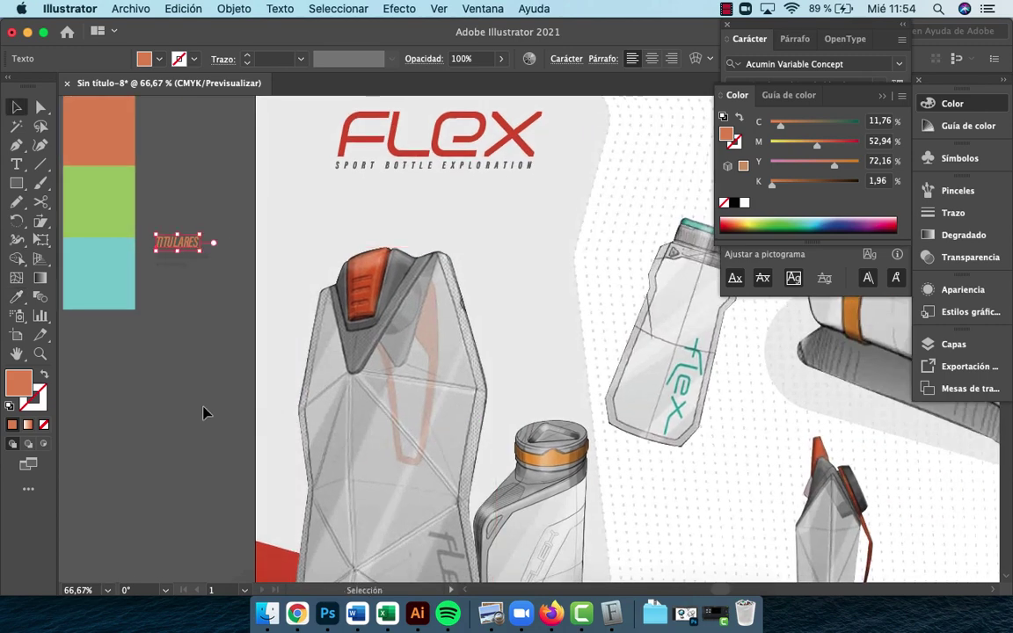
left_click(208, 341)
left_click(148, 207)
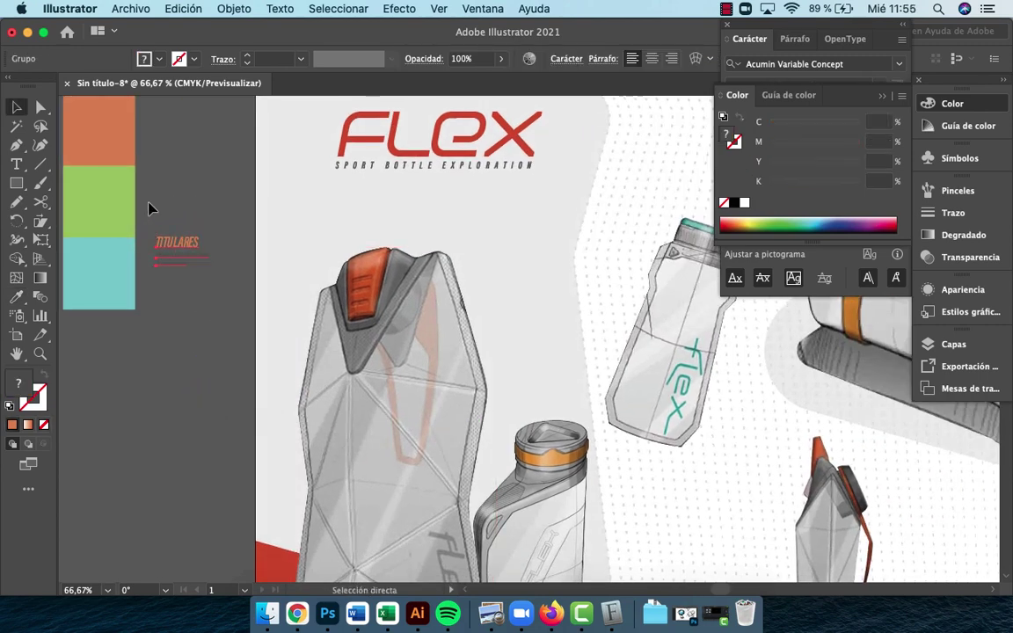
left_click(203, 328)
left_click_drag(189, 261, 328, 222)
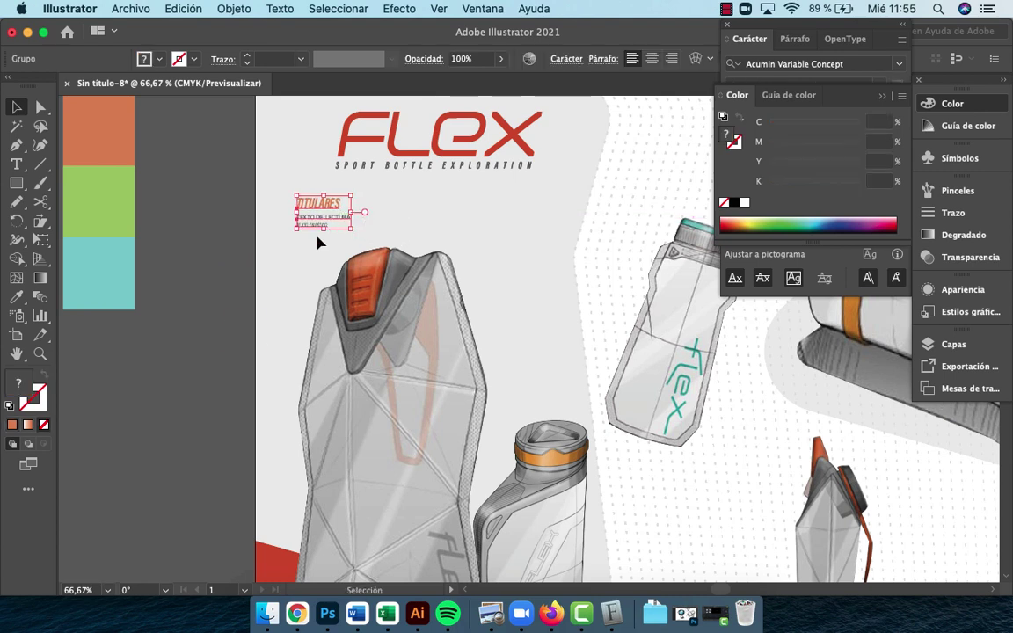
left_click(244, 341)
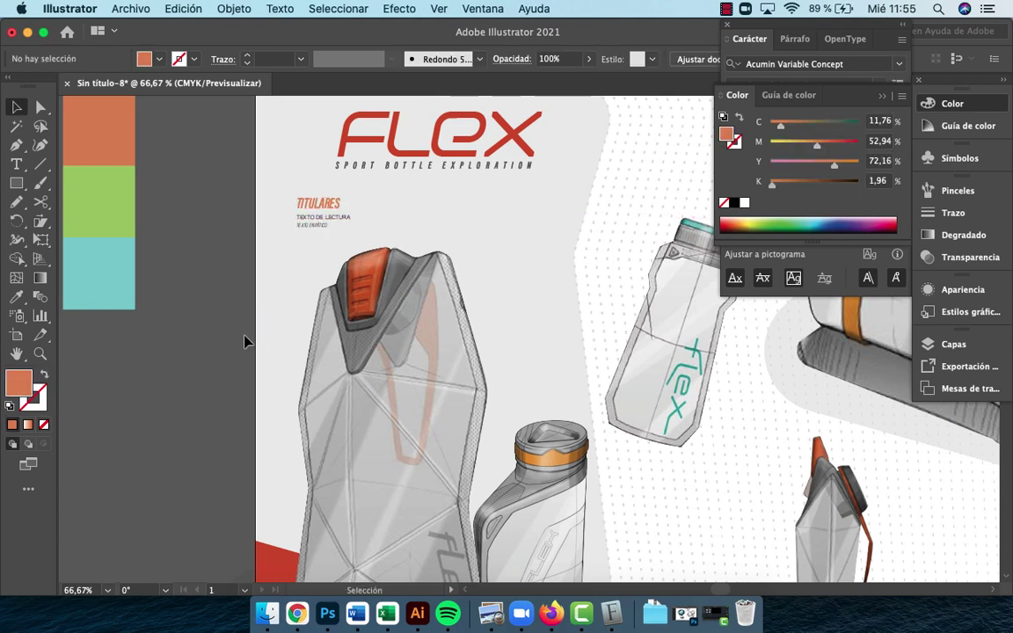
Draw a square about 12 cm wide on the empty canvas below the colour swatches
mouse_move(323, 216)
left_mouse_down()
mouse_move(321, 207)
mouse_move(314, 222)
left_mouse_up()
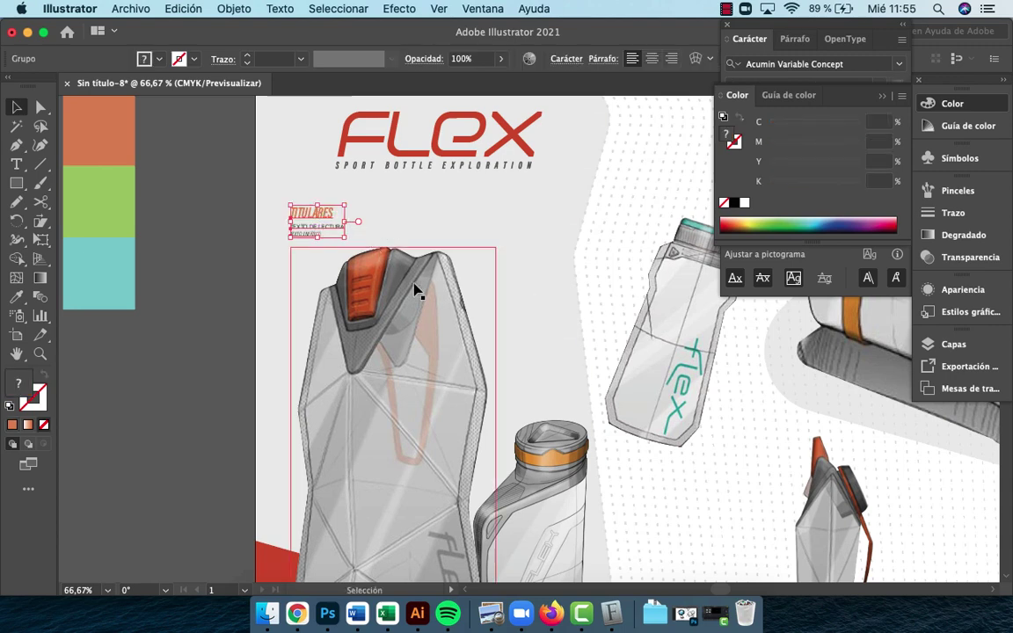
key("z")
left_click(389, 352, "alt")
left_click(388, 351, "alt")
mouse_move(387, 352)
left_mouse_down()
mouse_move(288, 271)
mouse_move(438, 404)
left_mouse_up()
key("m")
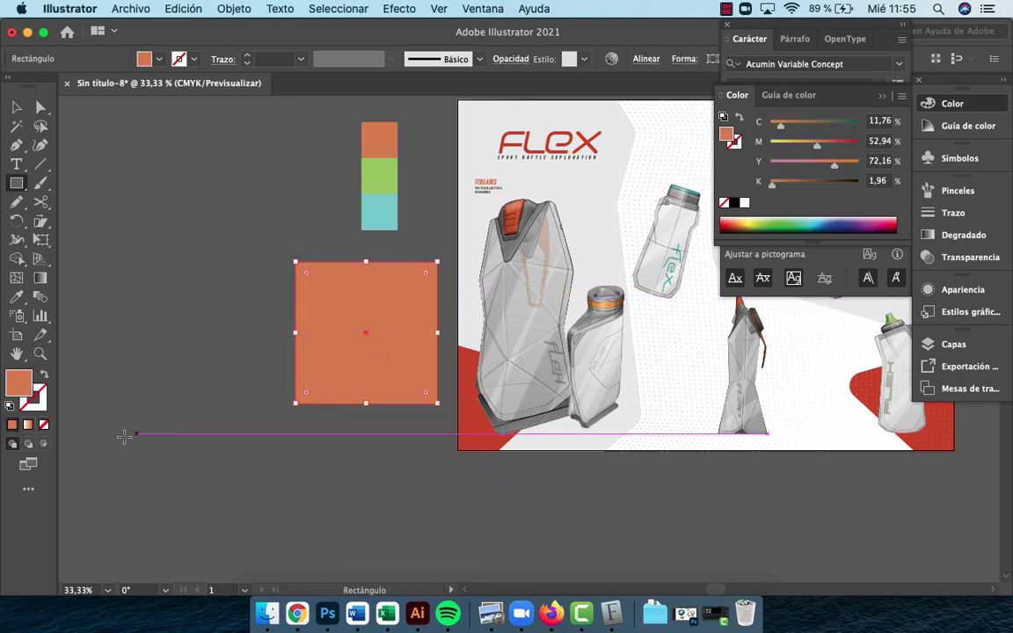
Give the new square a white fill and no stroke
left_click(10, 406)
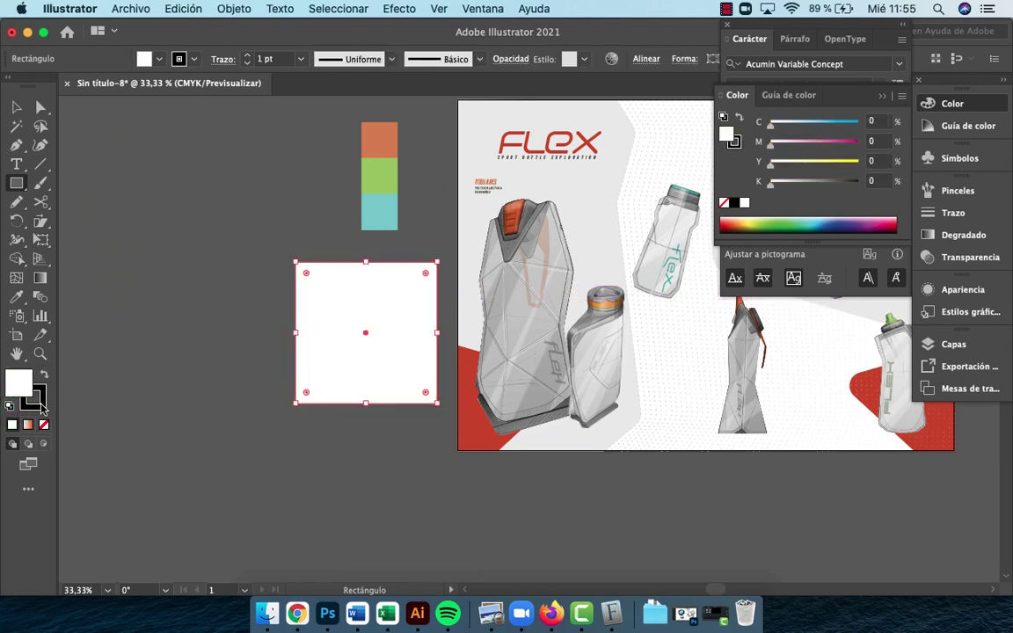
left_click(41, 407)
left_click(44, 426)
left_click(147, 463)
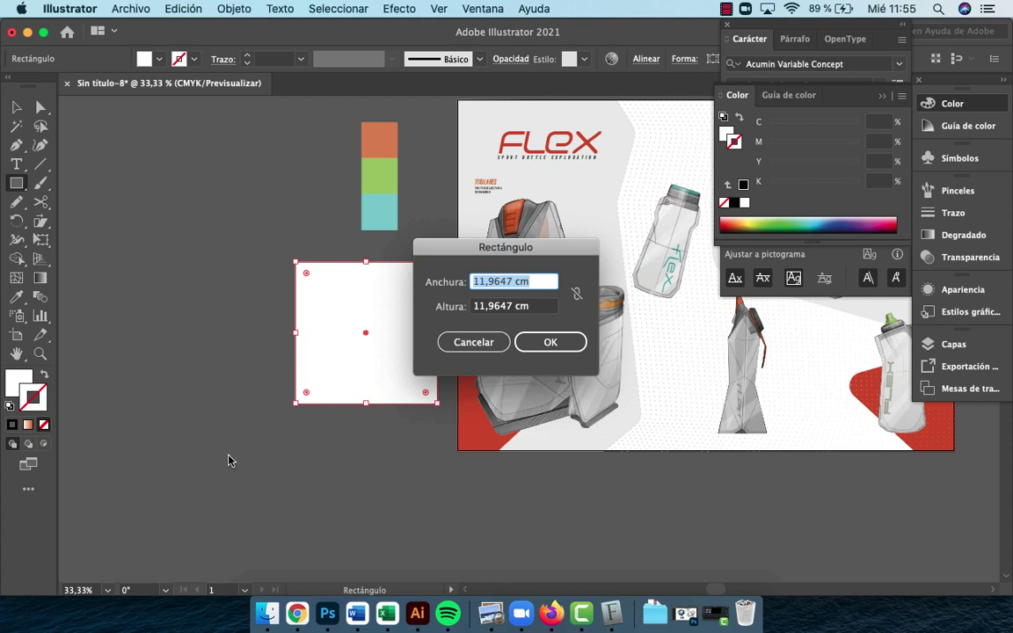
key("Escape")
Lock the white square in place
key("v")
left_click(296, 562)
left_click(360, 336)
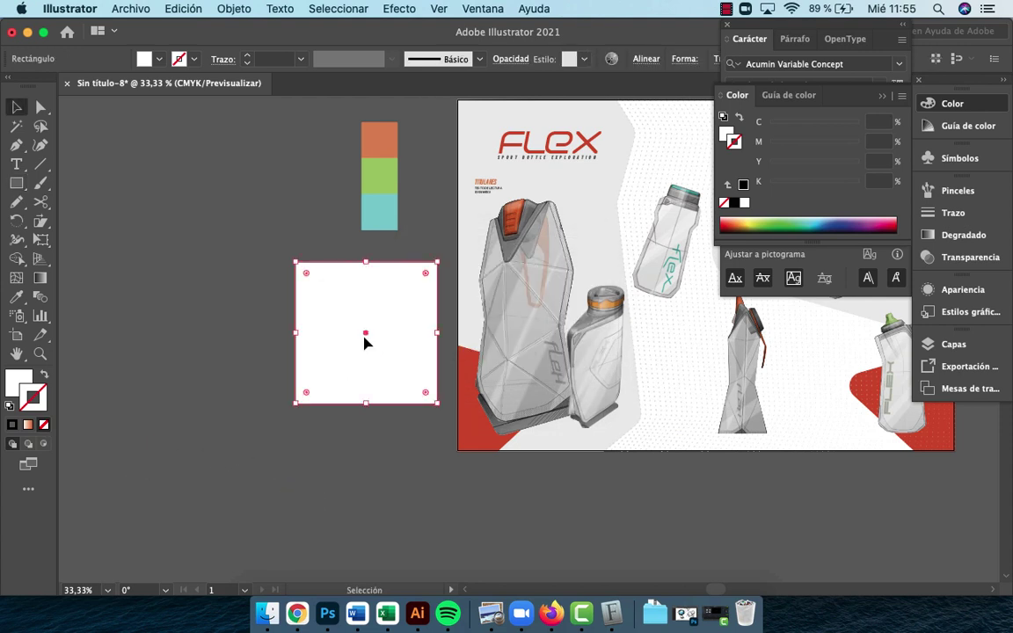
key("super+2")
Move the TITULARES text sample group onto the white square and bring it to the front
left_click_drag(481, 187, 369, 299)
right_click(368, 299)
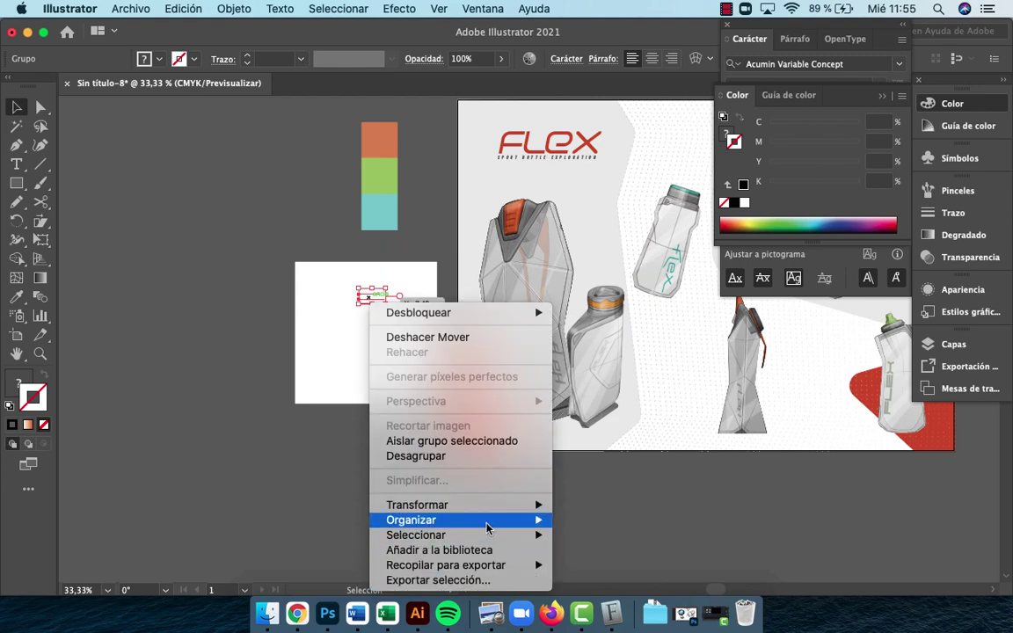
mouse_move(487, 527)
left_click(585, 514)
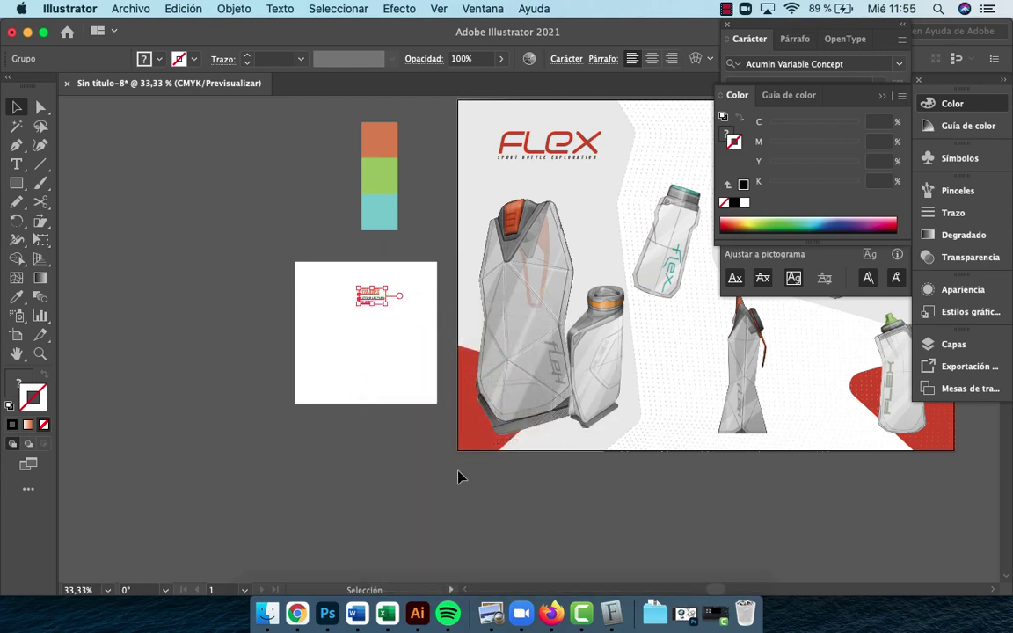
left_click(457, 477)
Examine the heading, reading and emphatic text samples on the white square against the poster layout
key("z")
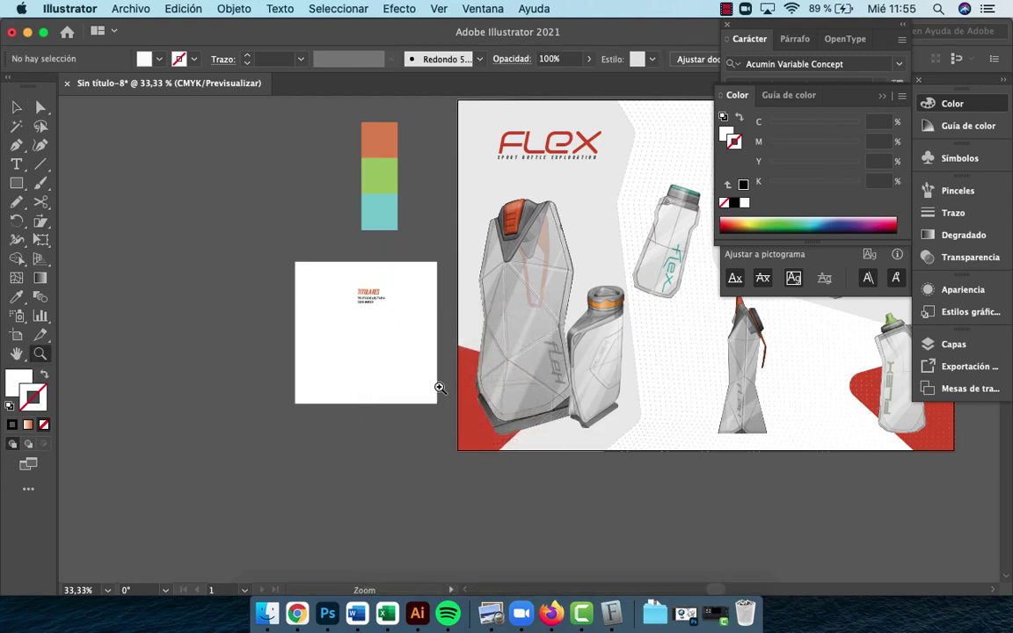
left_click(382, 303)
left_click(570, 353)
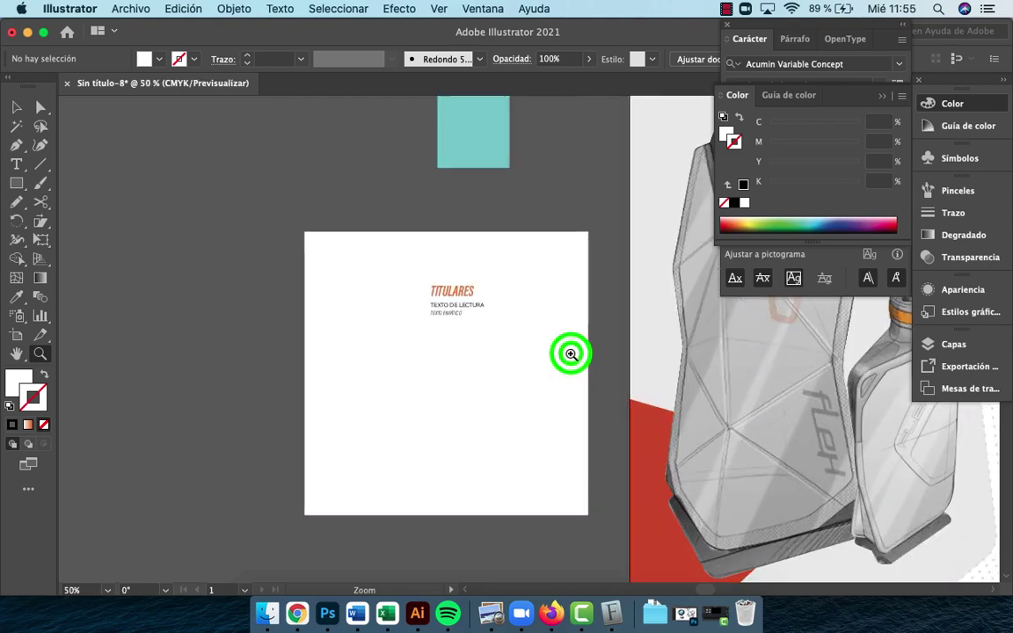
left_click(353, 264)
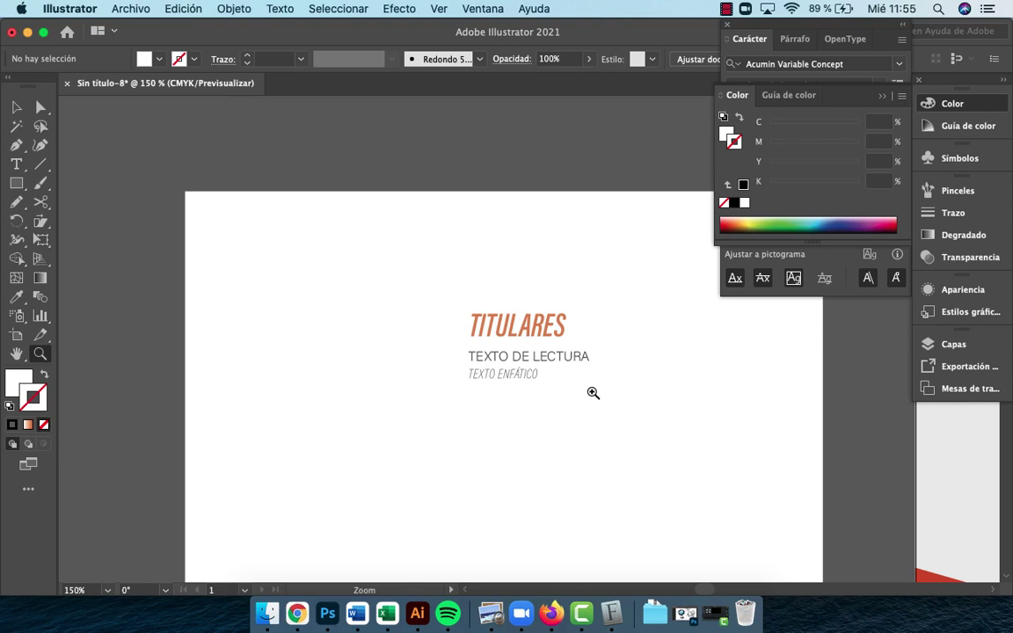
left_click(554, 378, "alt")
left_click(554, 377, "alt")
left_click(552, 378, "alt")
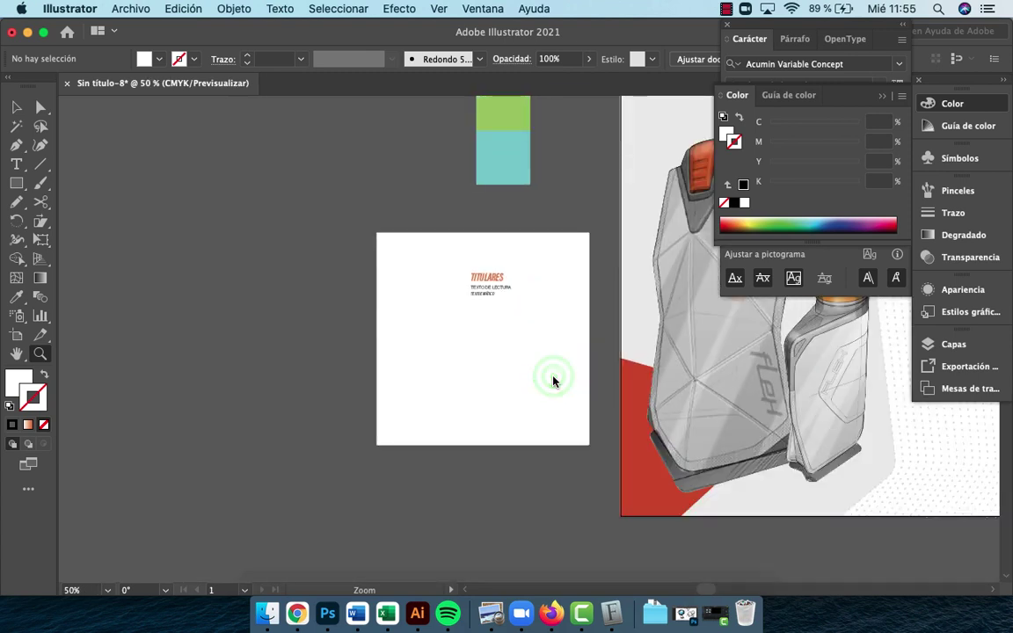
left_click(560, 336, "alt")
left_click_drag(560, 336, 415, 351)
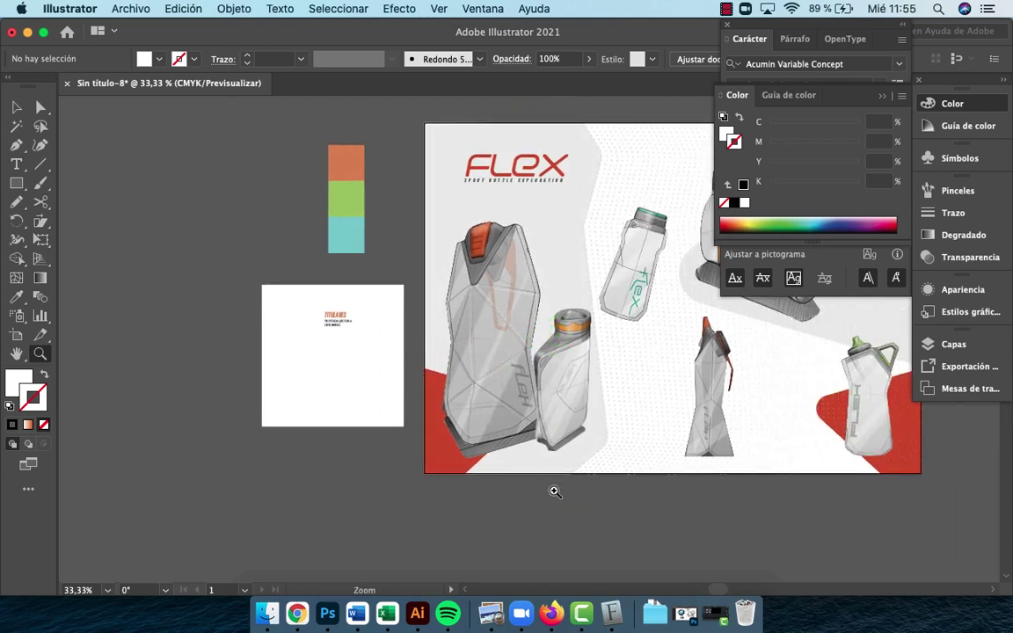
Bring the character settings forward and make the RETICULA grid layer visible
left_click(726, 8)
left_click(743, 42)
left_click(555, 278)
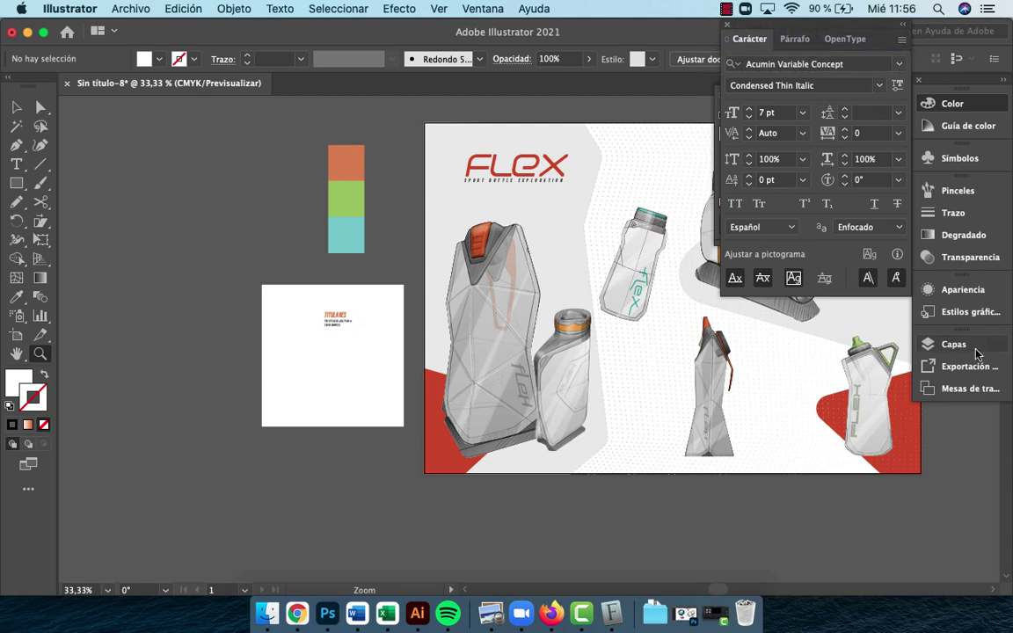
left_click(924, 344)
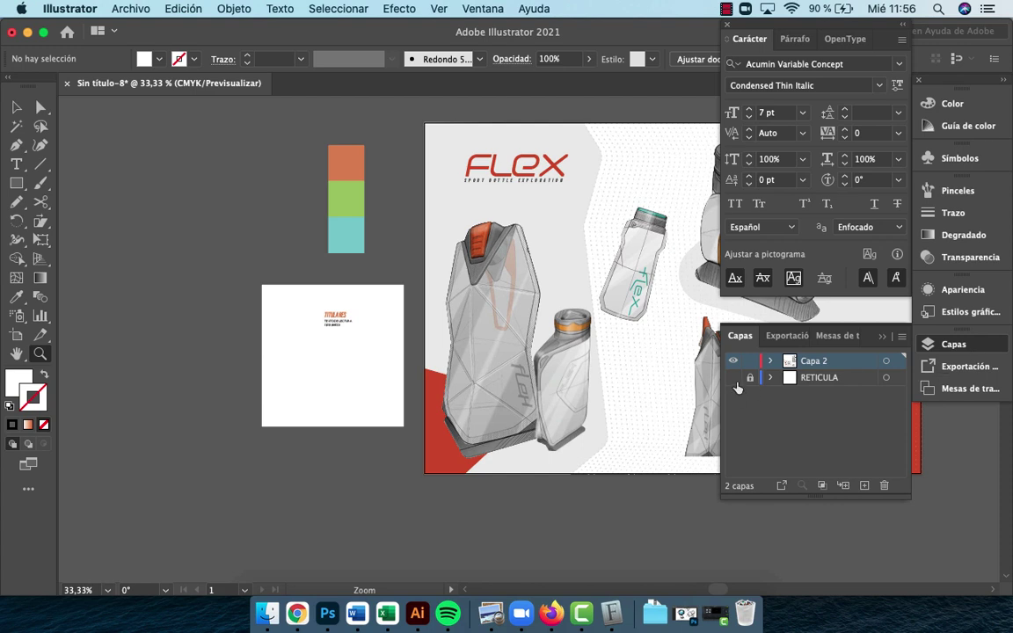
left_click(732, 377)
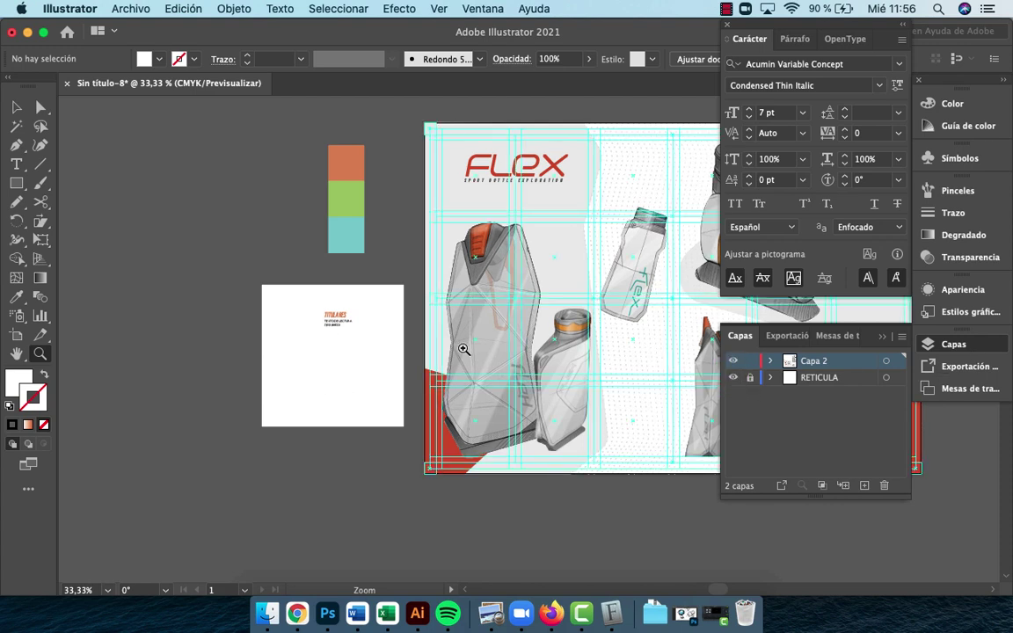
Create an area text frame with placeholder text below the FLEX subtitle, spanning the first two grid columns
left_click(492, 255)
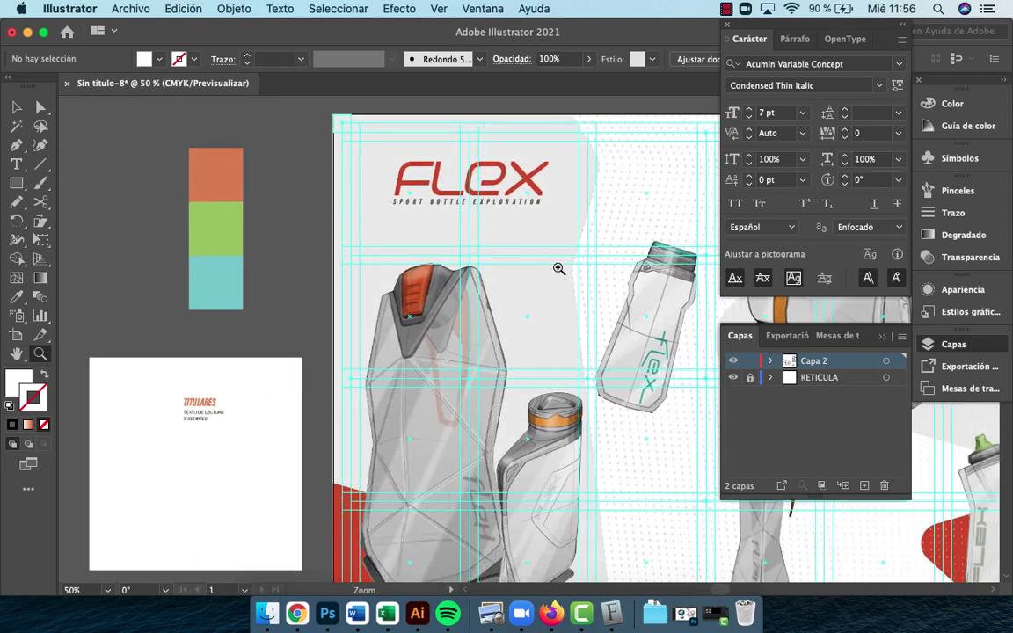
left_click(489, 259)
left_click(486, 266)
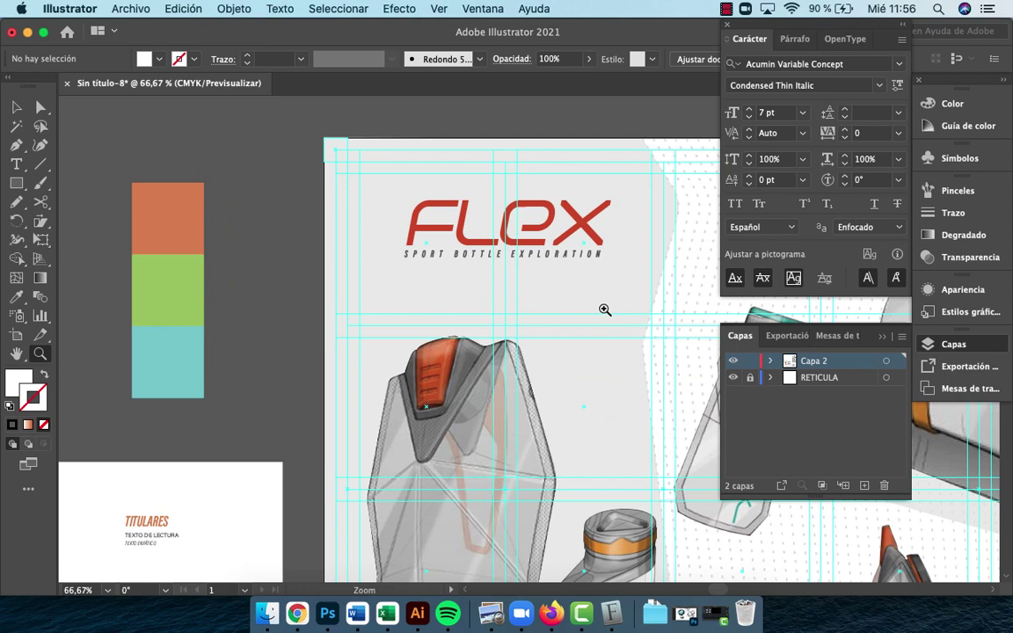
key("t")
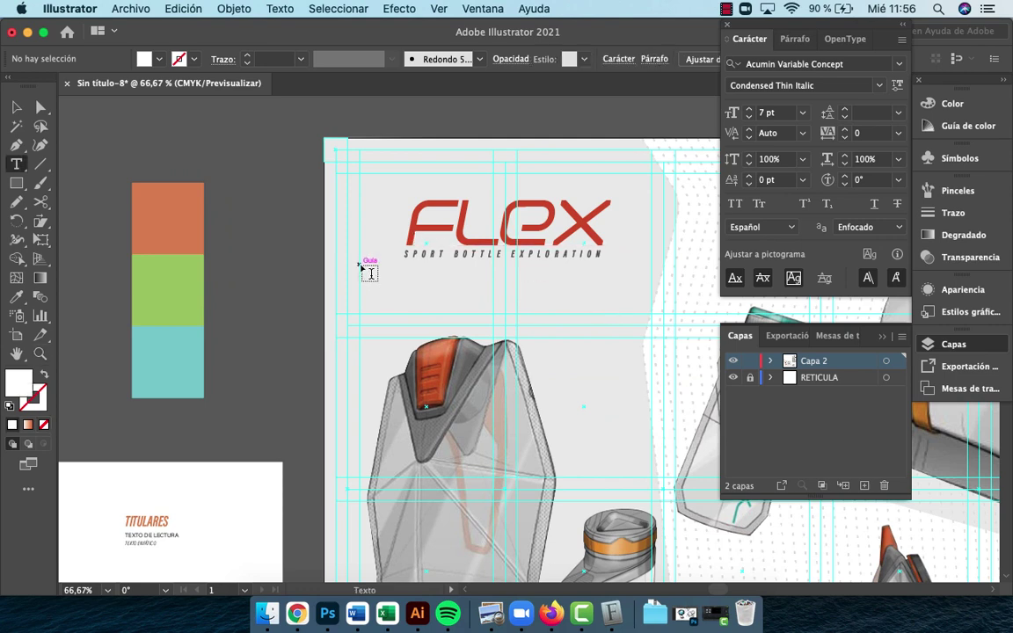
left_click_drag(359, 265, 652, 314)
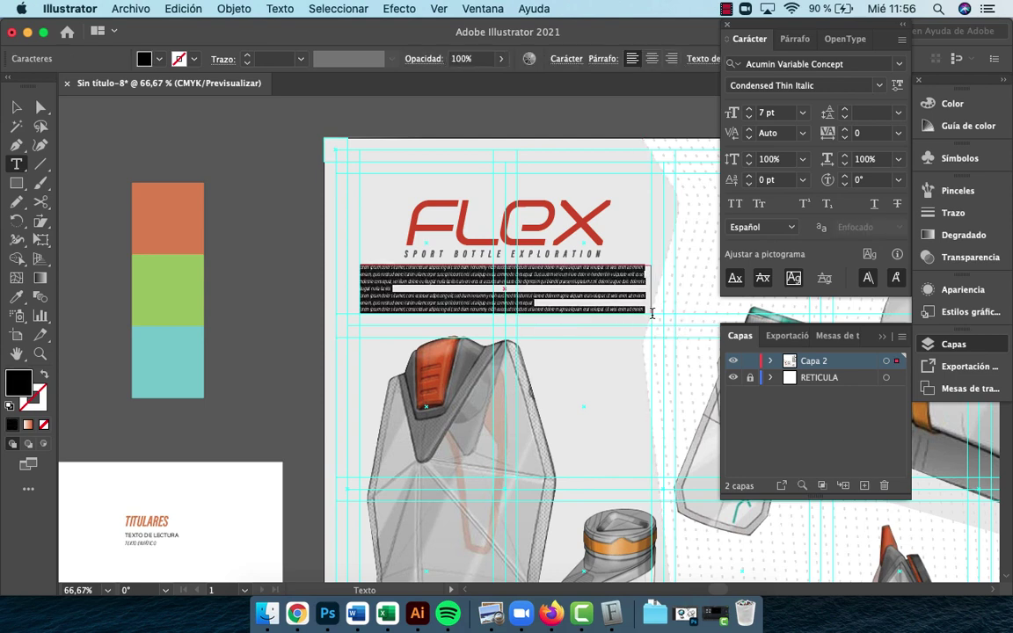
key("Escape")
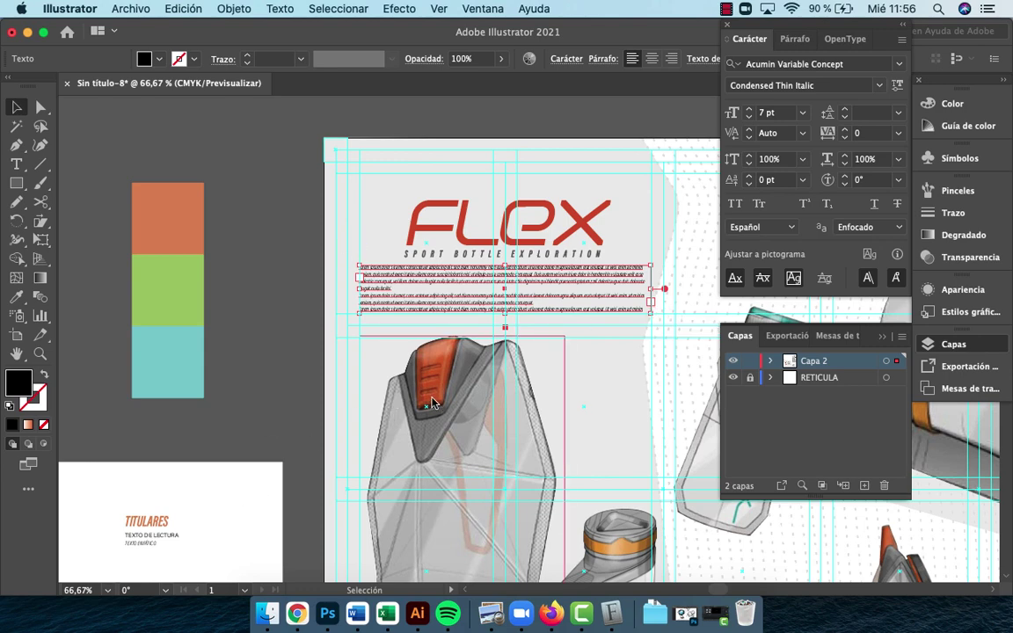
Apply the TEXTO DE LECTURA sample's style to the placeholder paragraph with the Eyedropper
scroll(430, 402, "down", 3)
scroll(430, 402, "right", 2)
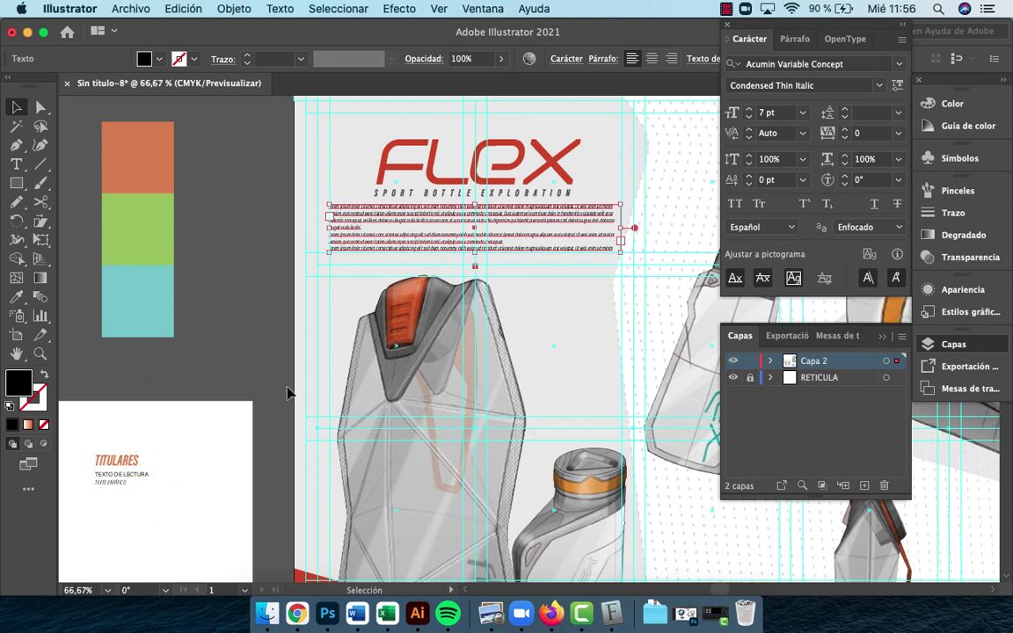
left_click(220, 272)
left_click(362, 242)
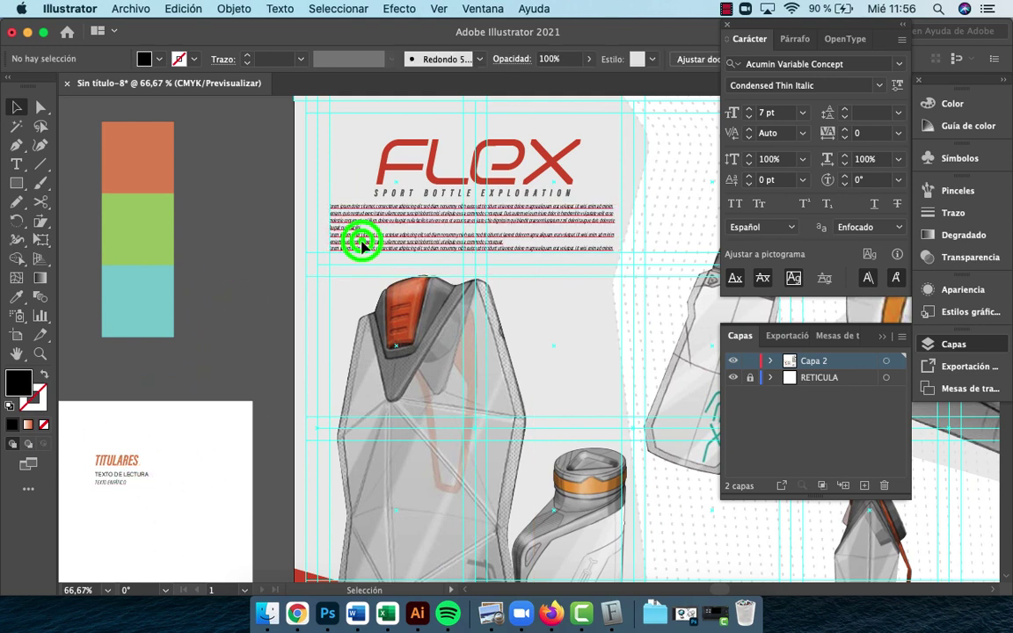
key("i")
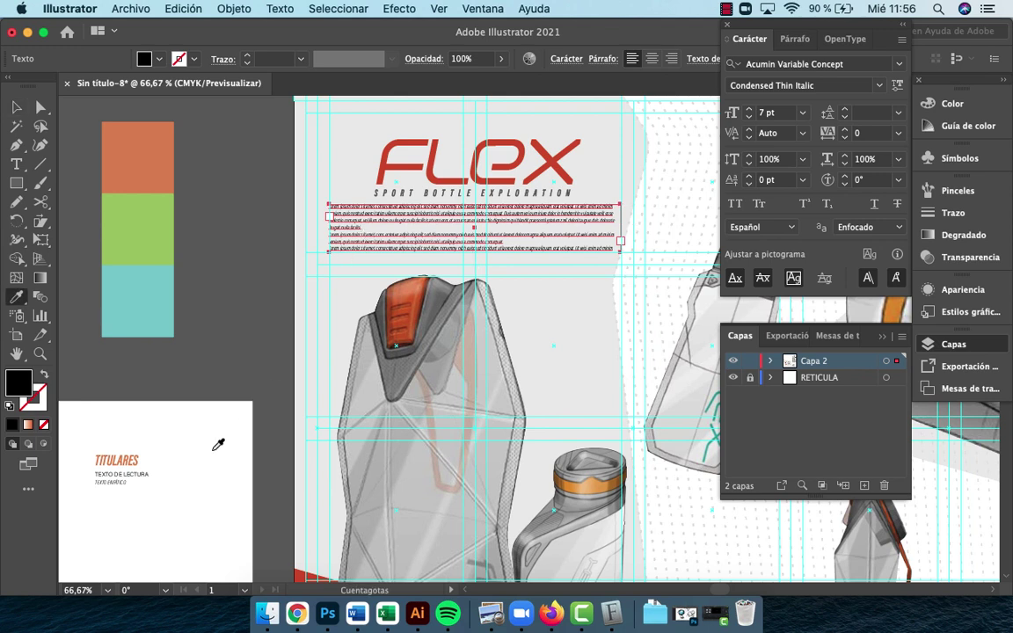
left_click(143, 473)
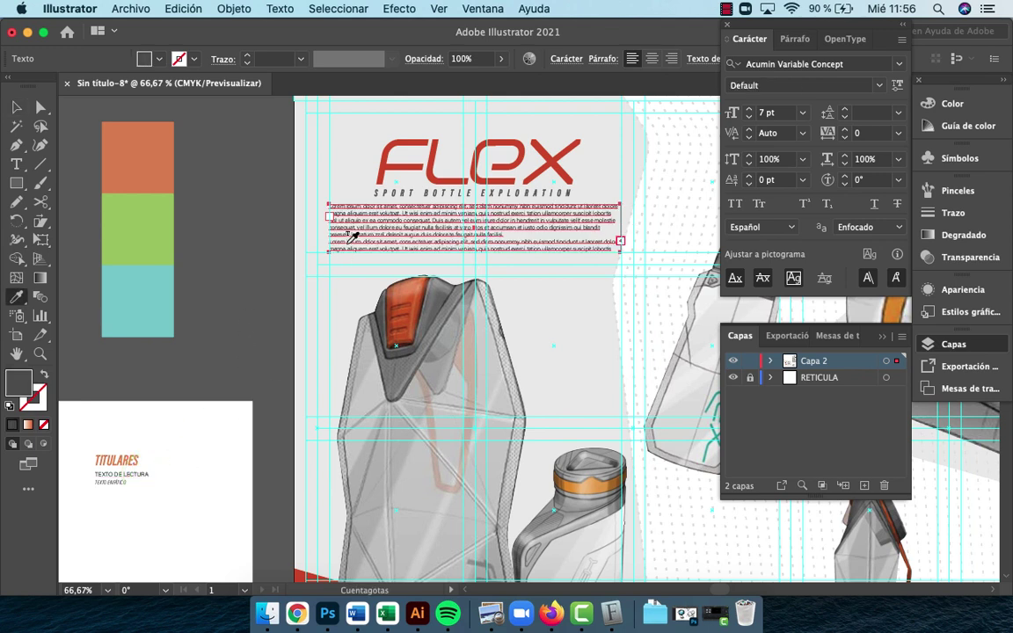
key("v")
left_click(293, 271)
Set the placeholder paragraph's tracking to 40
key("z")
left_click(485, 257)
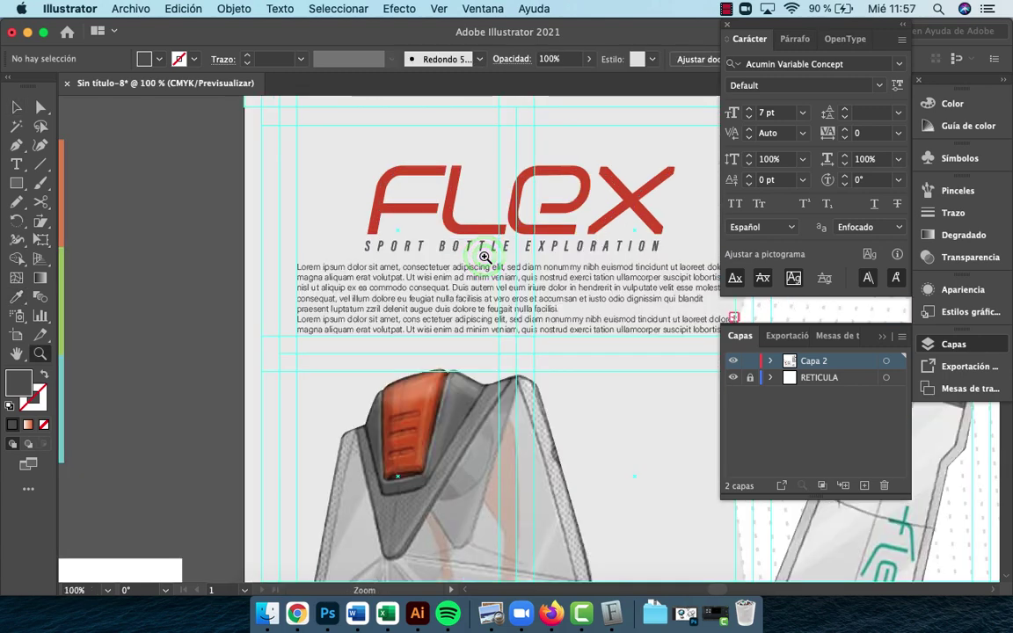
key("v")
left_click(563, 294)
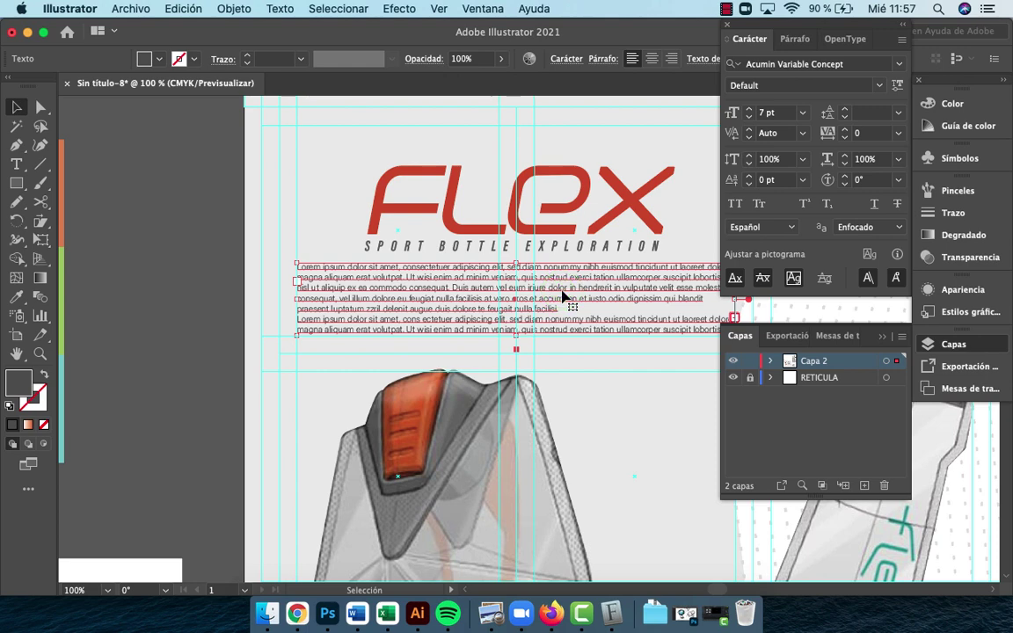
key("alt+Right")
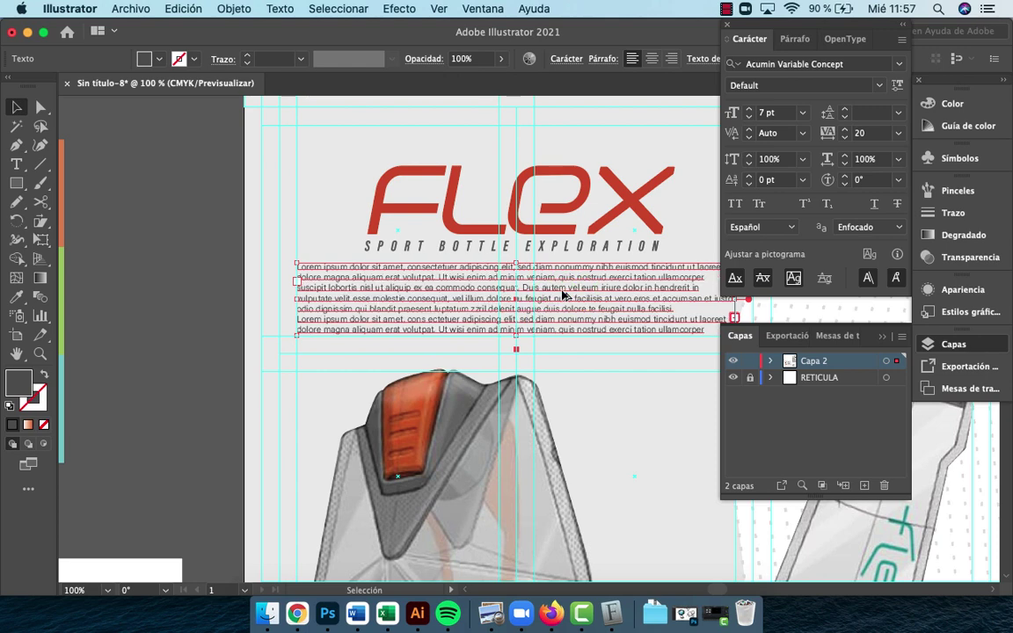
key("alt+Right")
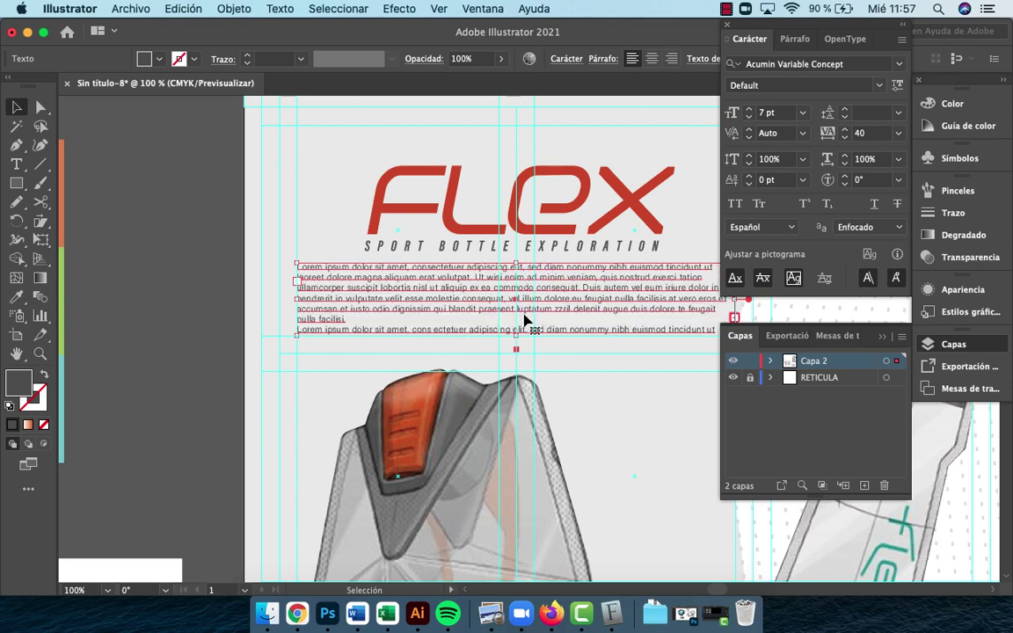
Set the tracking of the TEXTO DE LECTURA sample line on the white square to 40
key("space")
left_click_drag(276, 399, 389, 275)
key("z")
left_click(316, 406, "alt")
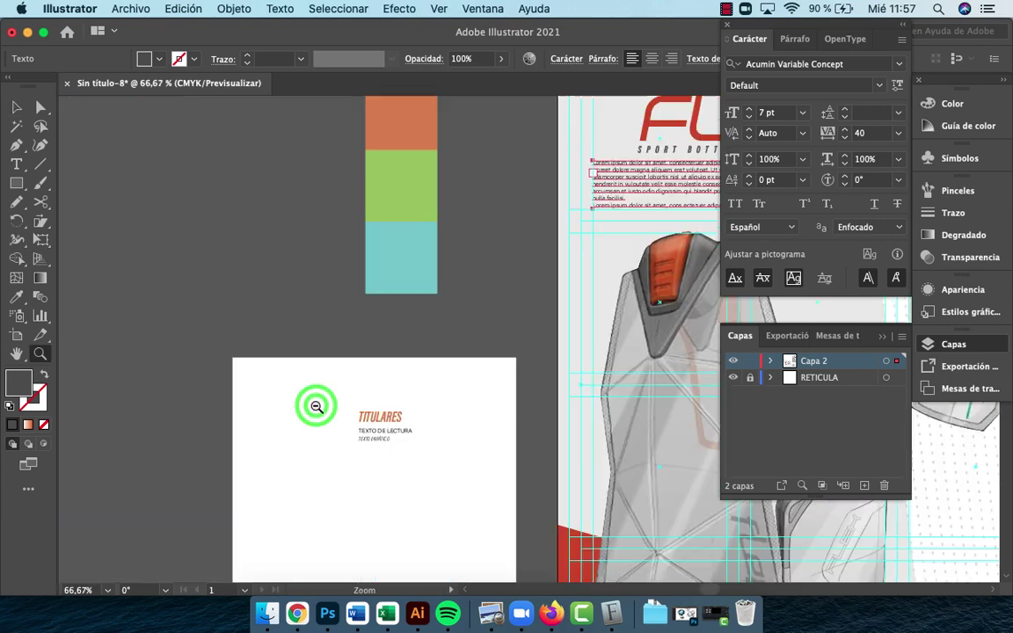
key("v")
left_click(411, 435)
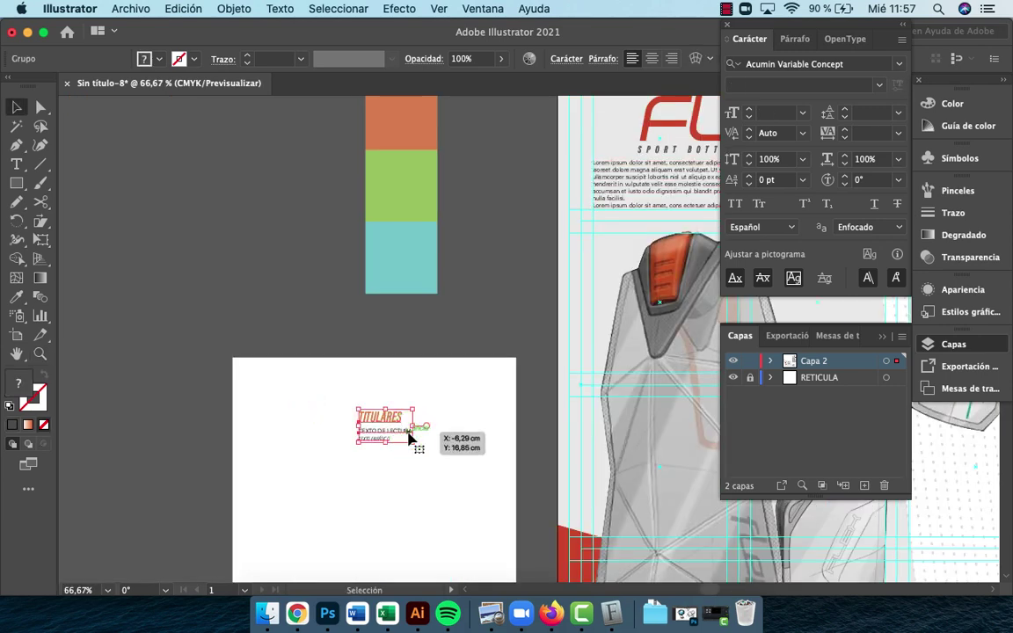
left_click(445, 448)
key("a")
left_click(409, 433)
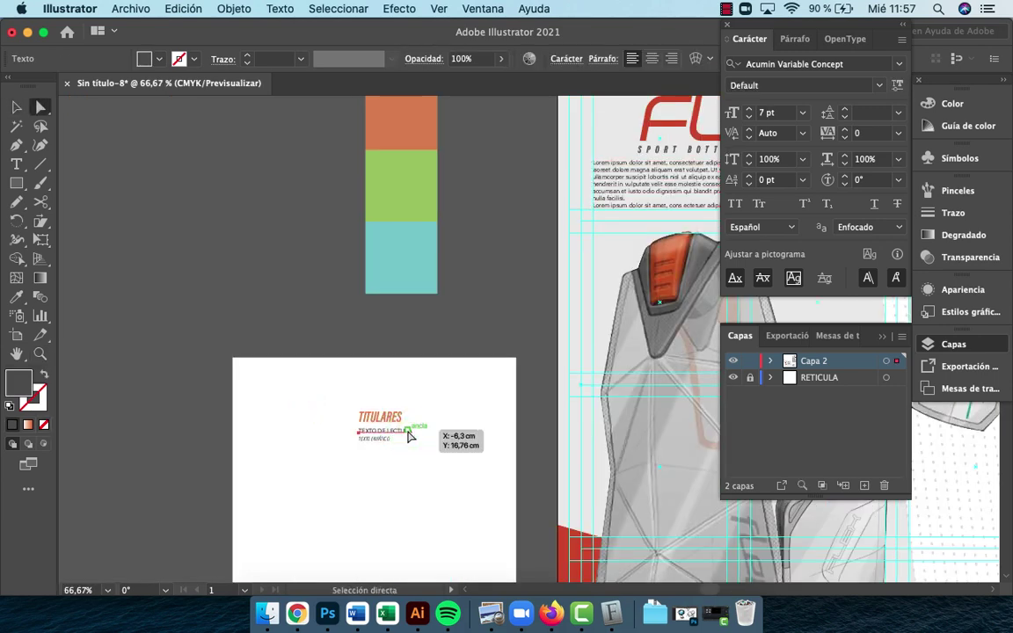
key("alt")
key("alt+Right")
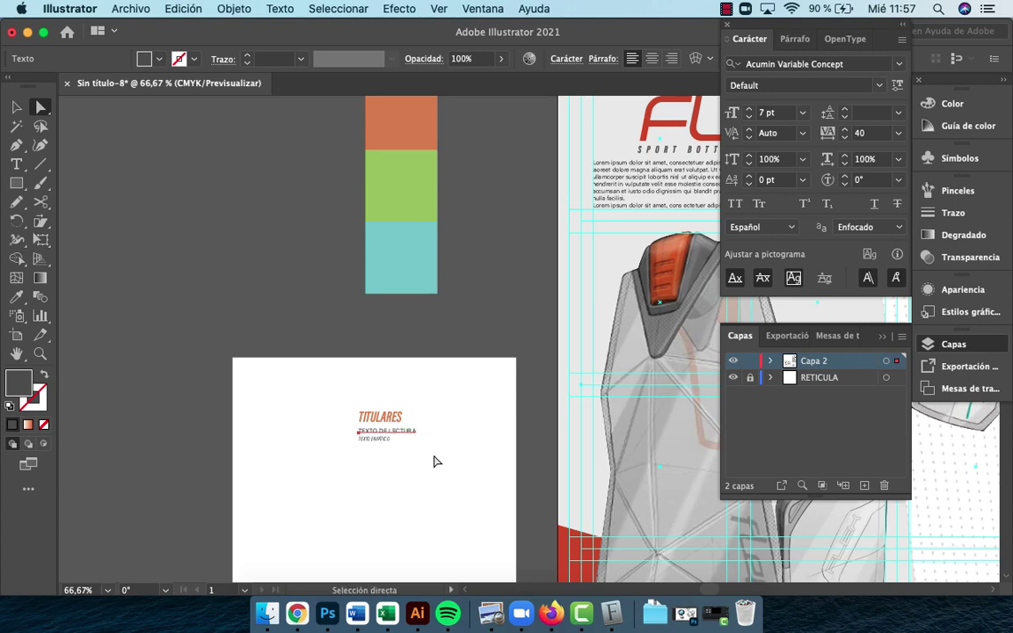
left_click(465, 479)
Extend the placeholder text frame's lower edge down over the top of the large bottle to fit all the text
key("space")
left_click_drag(568, 407, 309, 451)
left_click(585, 220)
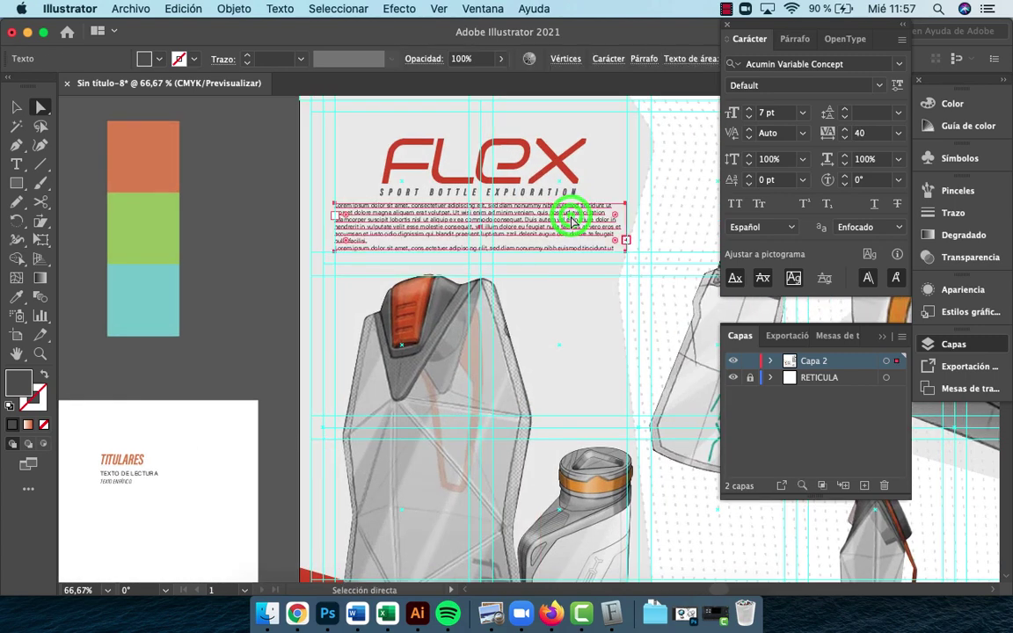
key("v")
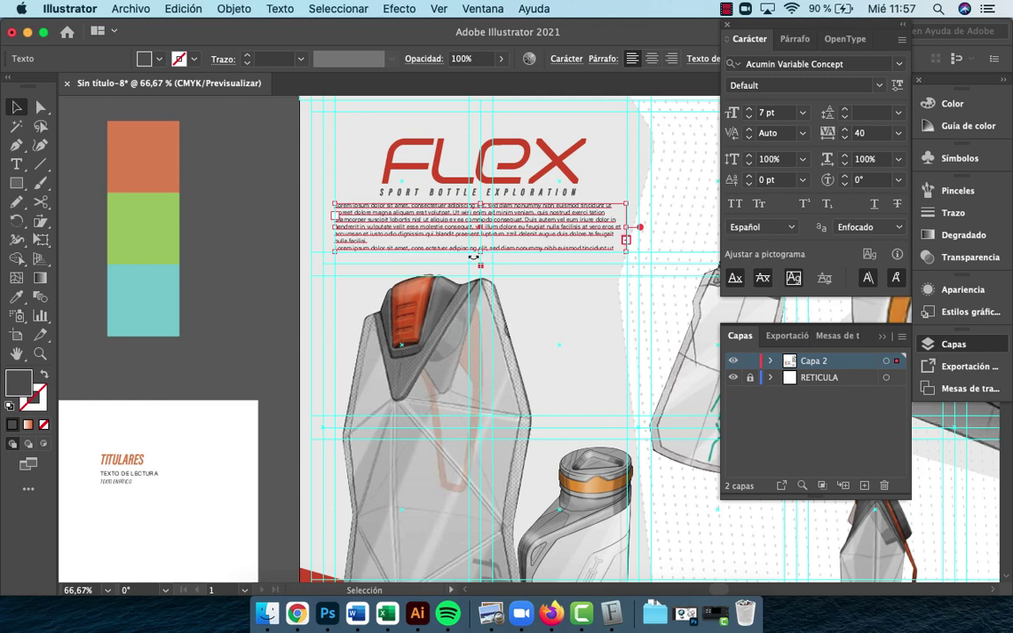
left_click_drag(479, 251, 488, 329)
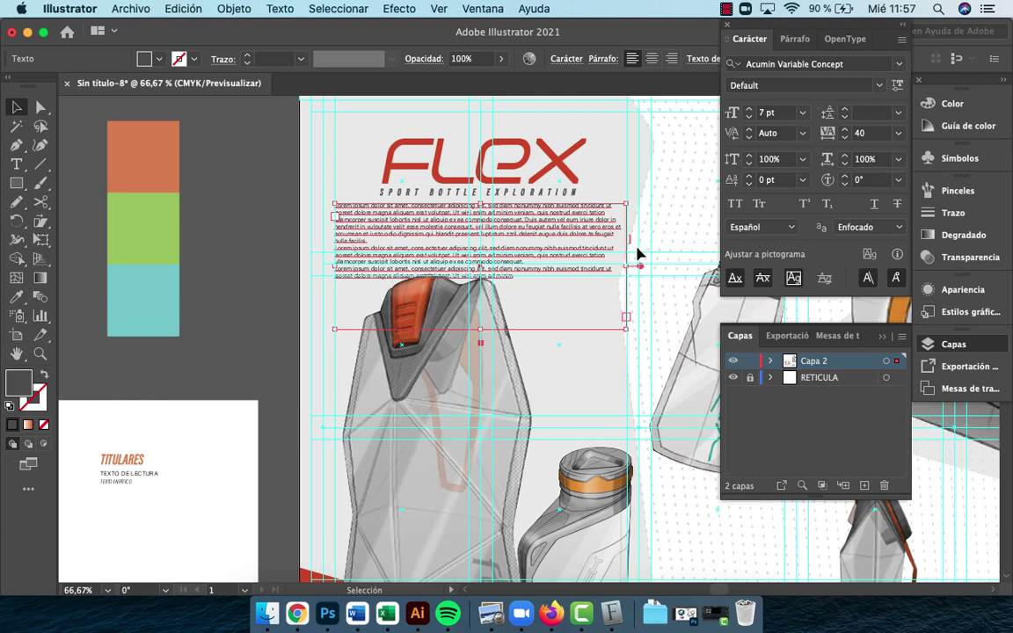
Undo the last enlargement of the placeholder text frame beneath the tagline
left_click(595, 374)
key("z")
left_click(619, 261)
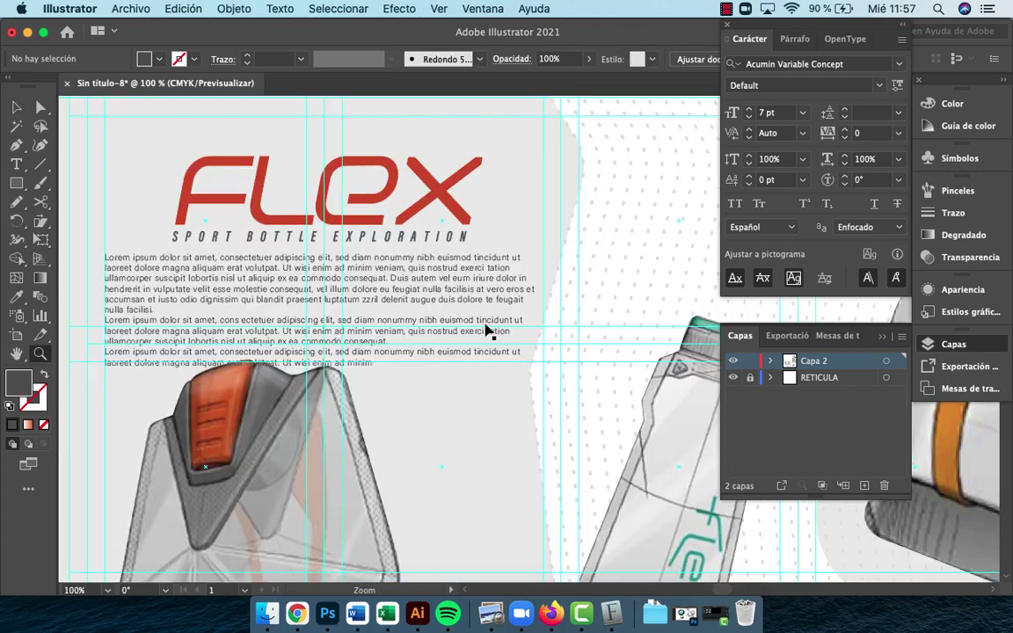
key("super+z")
key("super+z")
left_click(534, 316)
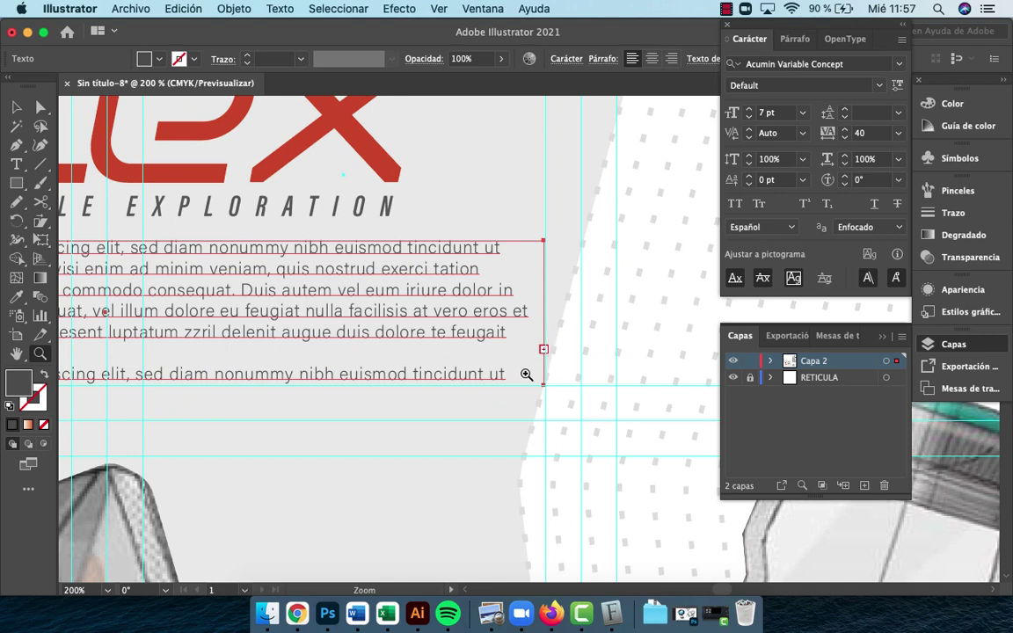
left_click(443, 355, "alt")
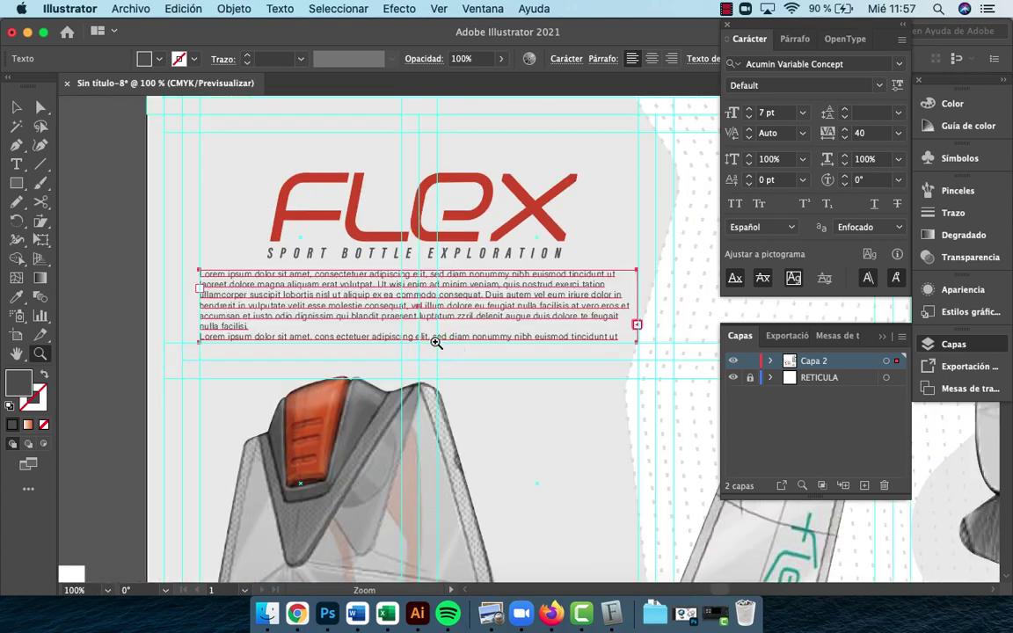
Replace the placeholder paragraph with a new area text frame spanning the column guides, between the tagline and the horizontal guide above the large bottle
key("v")
left_click(441, 296)
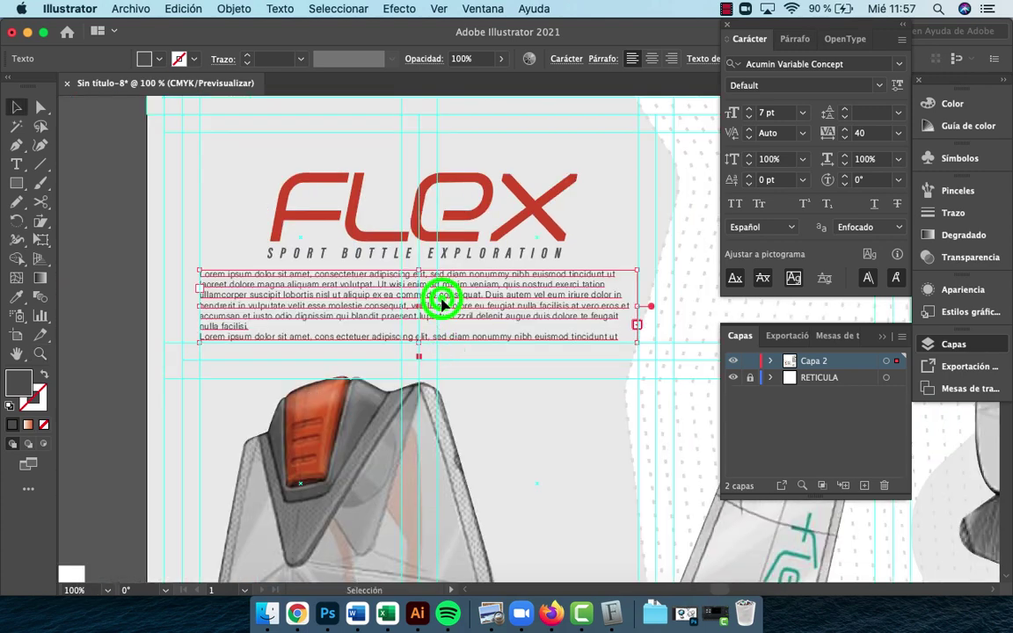
key("Delete")
key("t")
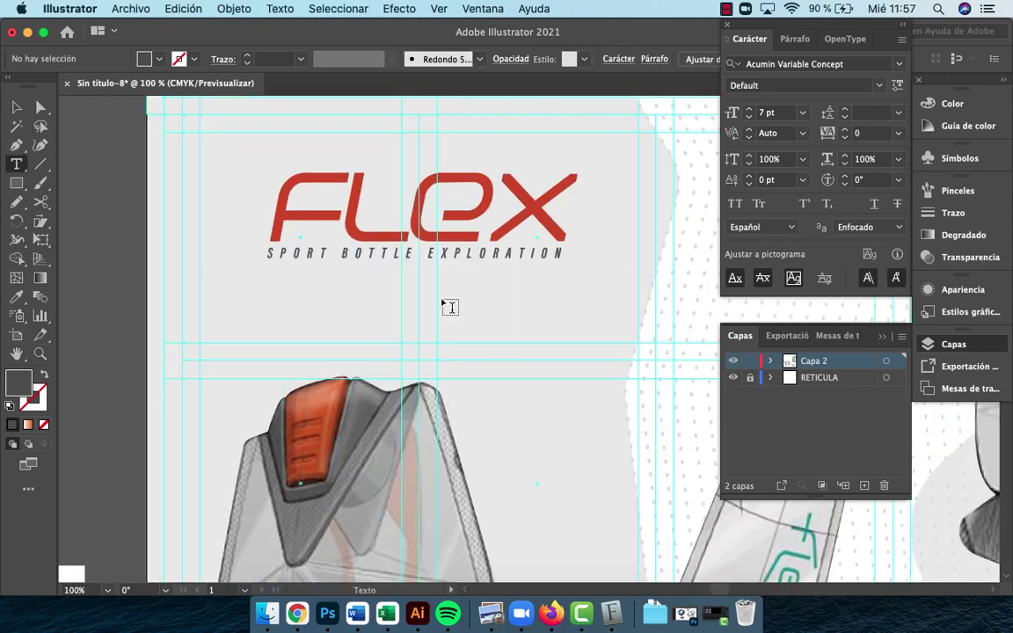
left_click_drag(201, 269, 636, 341)
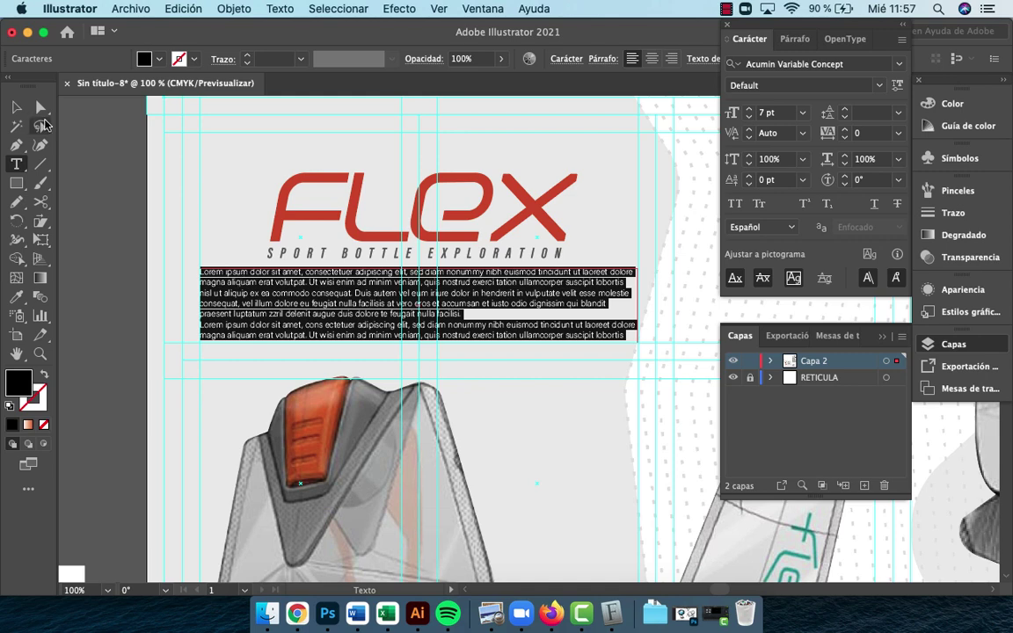
left_click(15, 109)
left_click(127, 334)
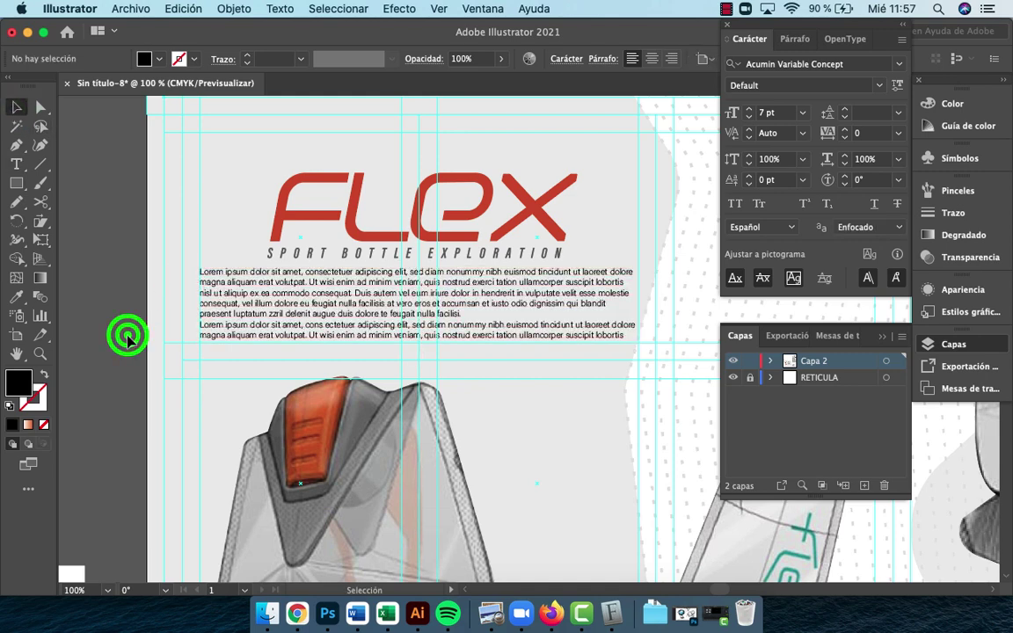
Set the new placeholder paragraph's leading to 10.4 pt
left_click(343, 318)
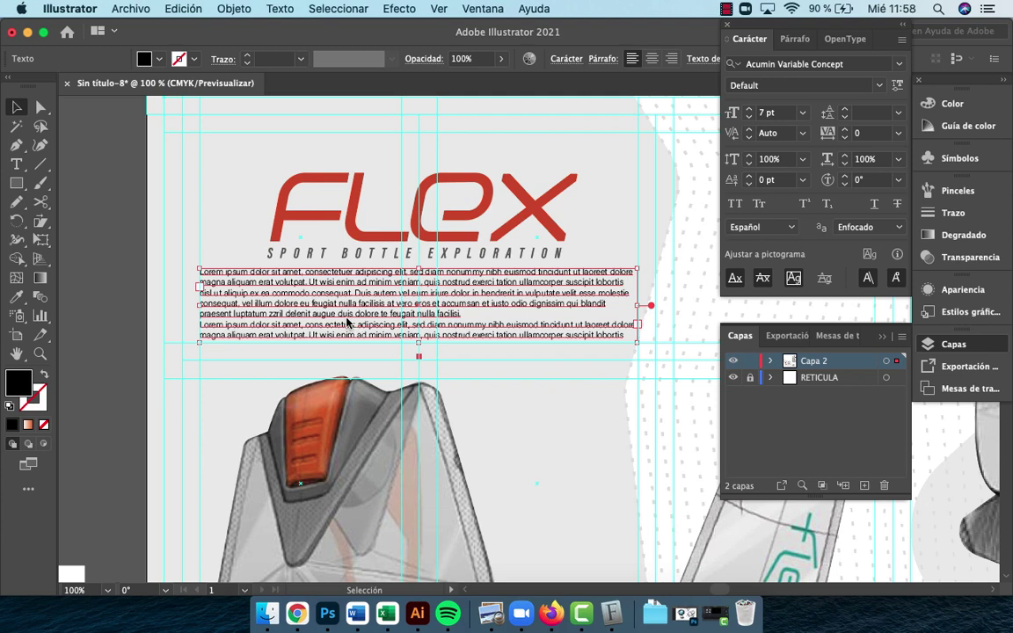
key("alt+Down")
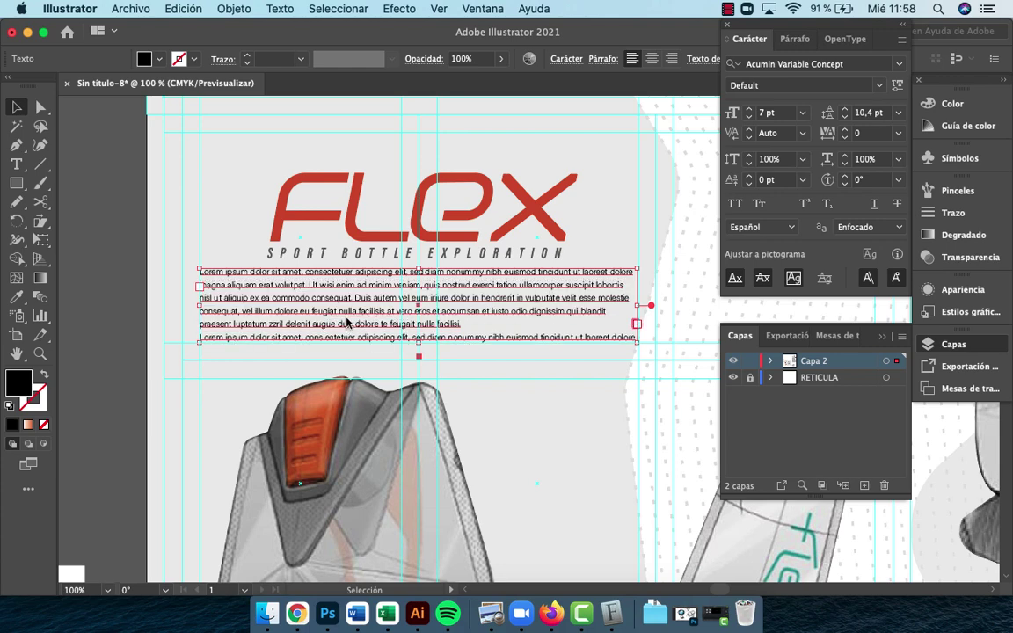
left_click(115, 389)
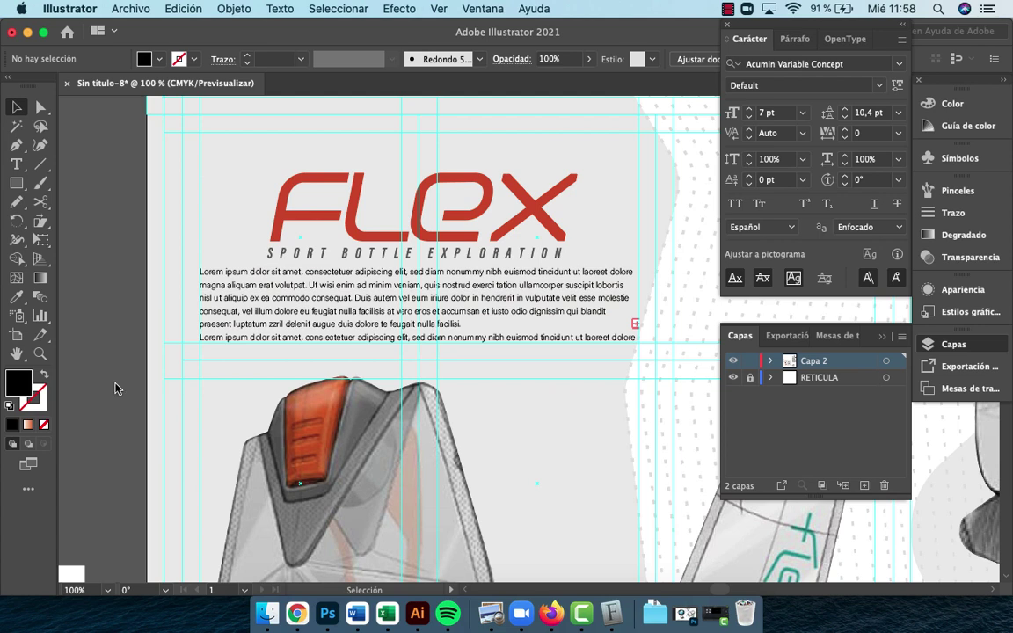
Increase the placeholder paragraph's leading to 16.4 pt
left_click(285, 318)
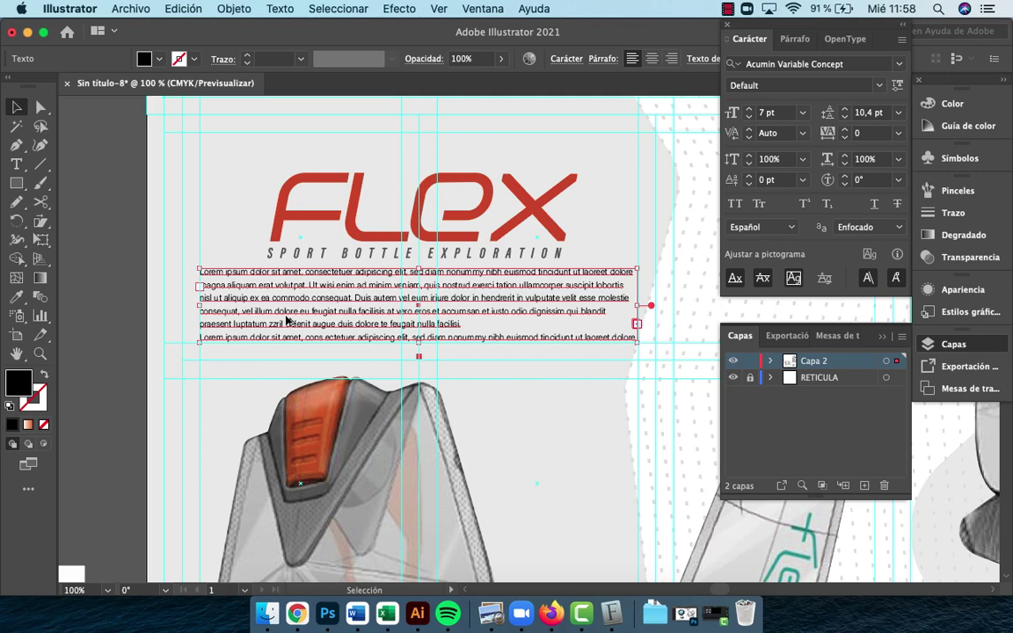
key("alt+Down")
key("alt+Down")
key("alt+Down")
key("alt+Down")
key("alt+Down")
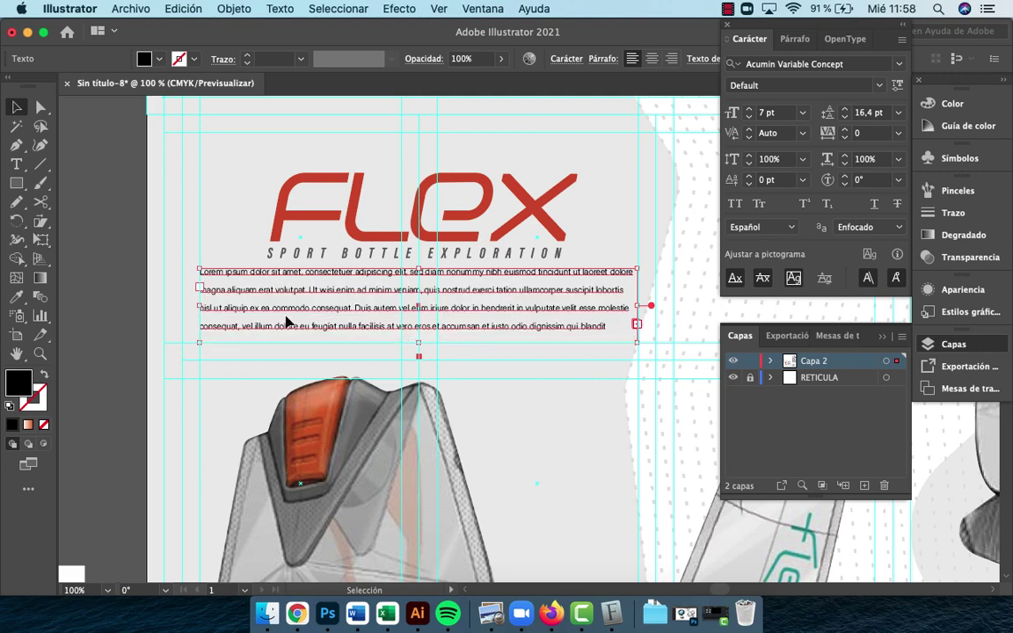
Reduce the placeholder paragraph's leading to 8.4 pt
key("alt+Up")
key("alt+Up")
key("alt+Up")
key("alt+Up")
key("alt+Up")
key("alt+Up")
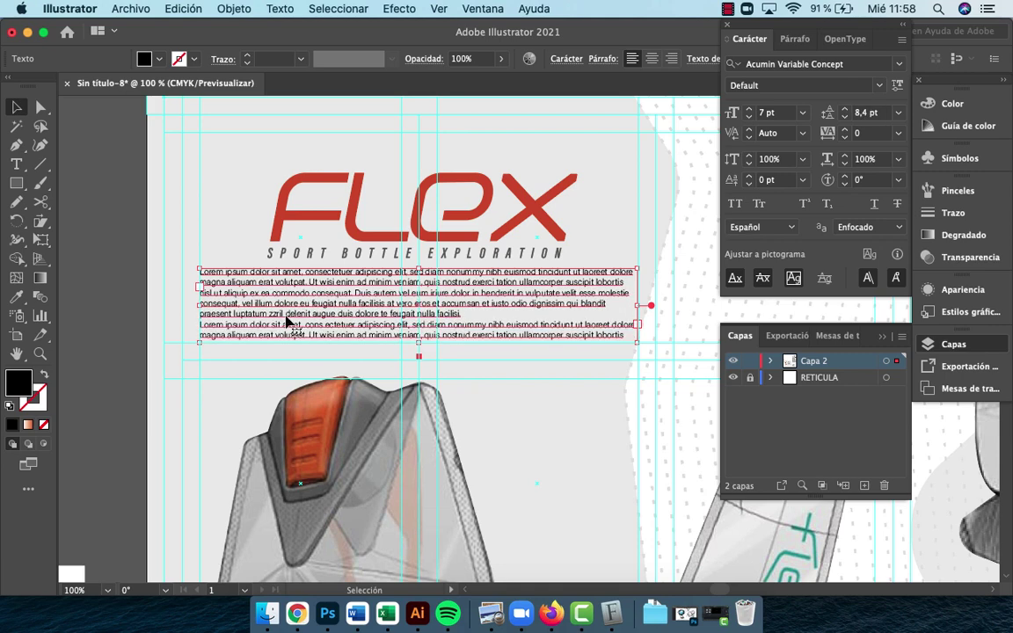
left_click(147, 334)
Lower the text frame's upper edge to leave a gap beneath the SPORT BOTTLE EXPLORATION tagline
left_click(420, 318)
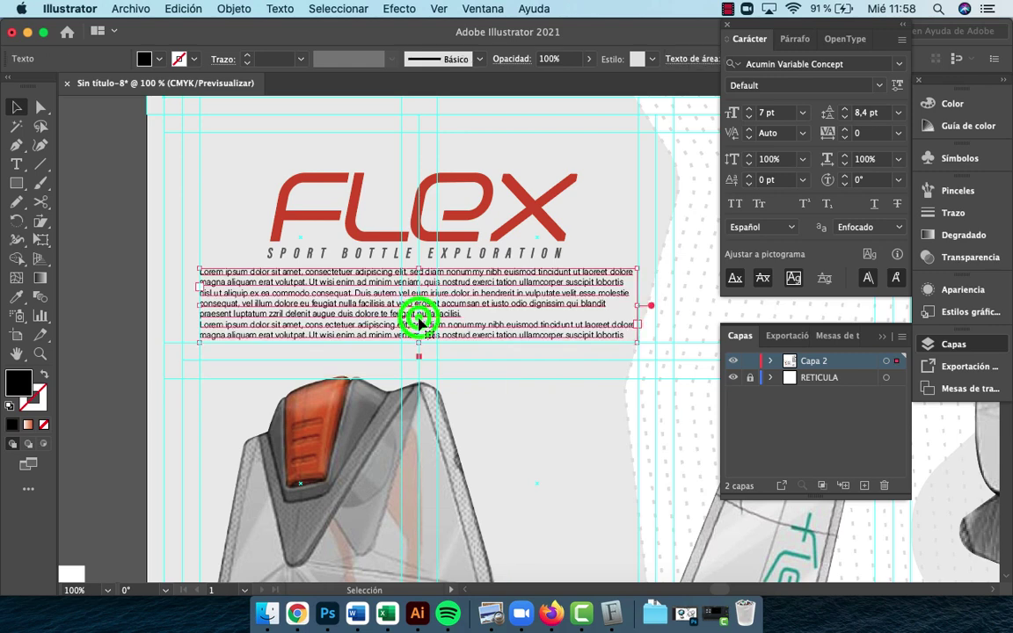
left_click(418, 274)
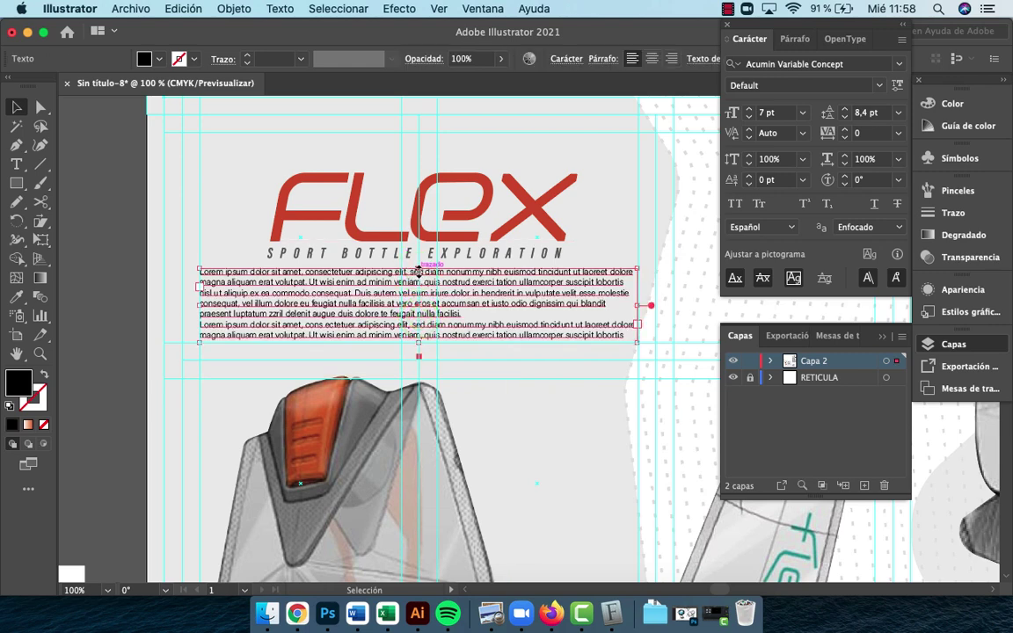
left_click_drag(419, 270, 419, 288)
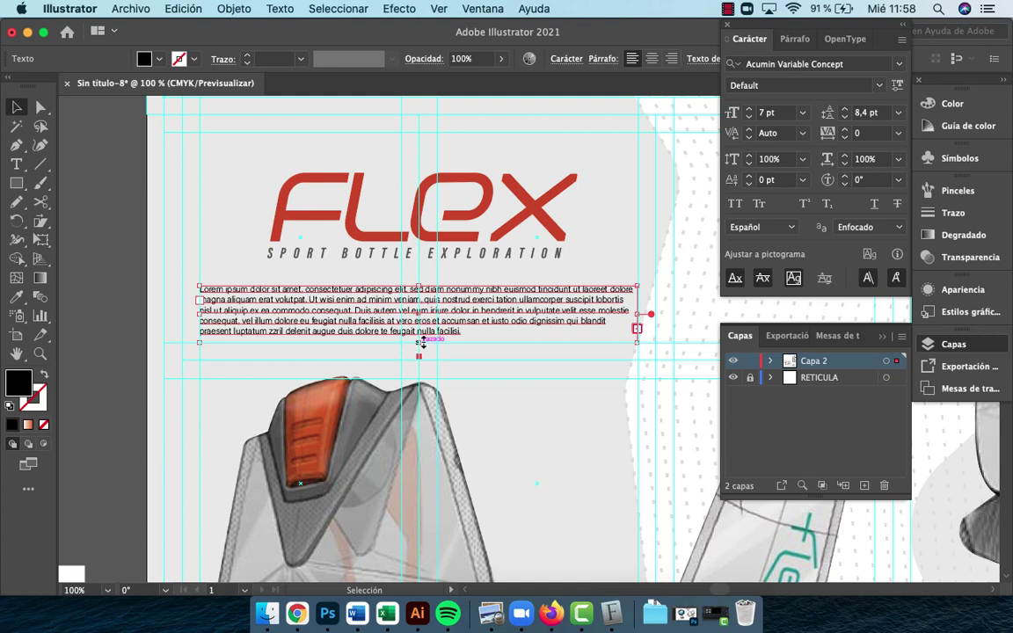
Extend the text frame's lower edge down over the large bottle to bring out its overflowing text
double_click(441, 337)
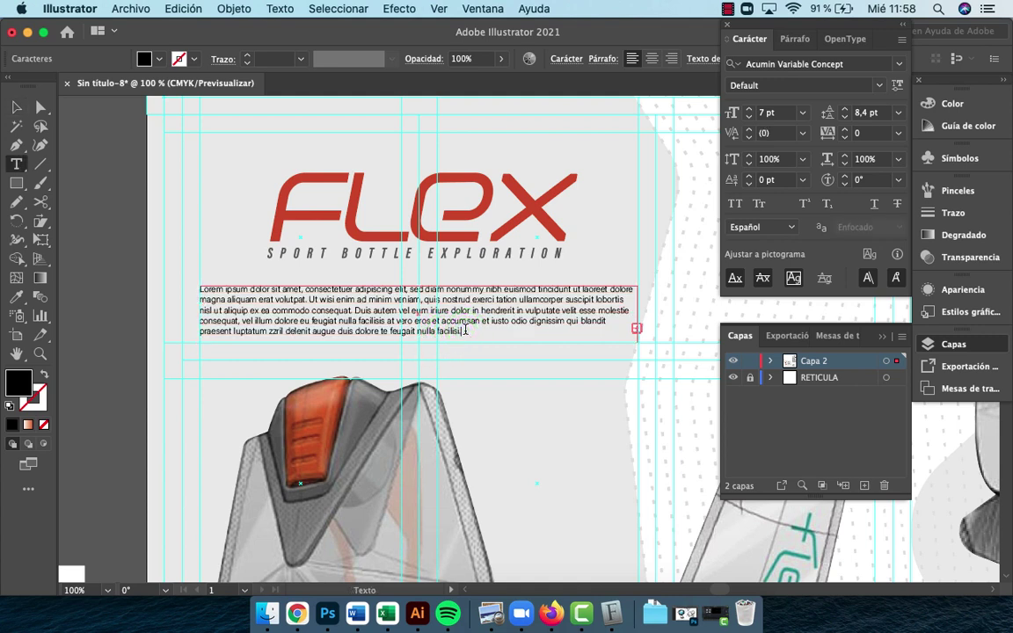
left_click(414, 321)
key("Escape")
left_click_drag(420, 343, 436, 451)
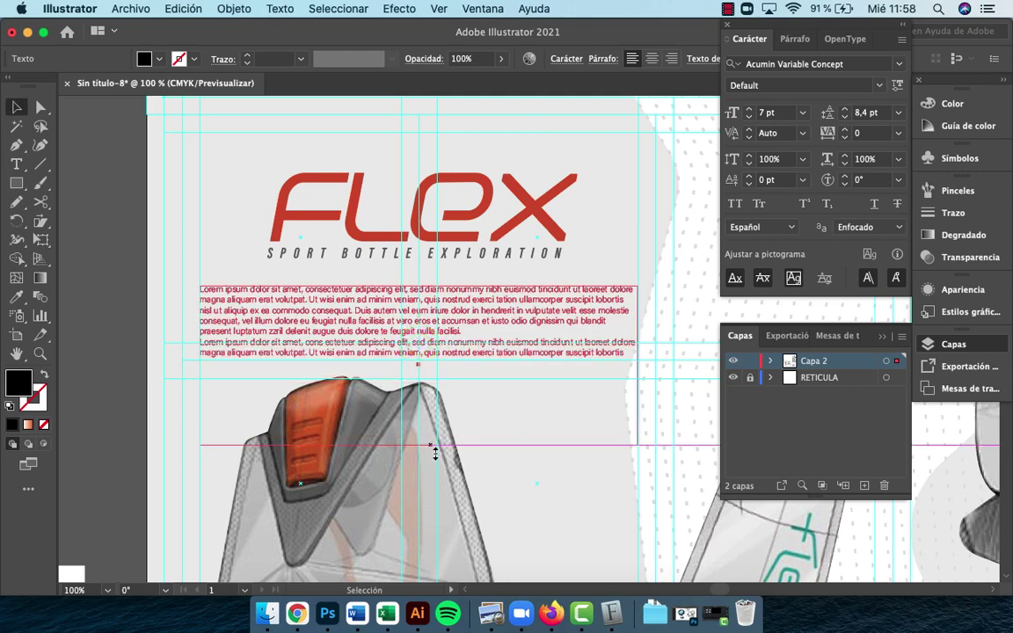
Delete the second placeholder paragraph and raise the frame's lower edge back to the horizontal guide above the large bottle
double_click(315, 352)
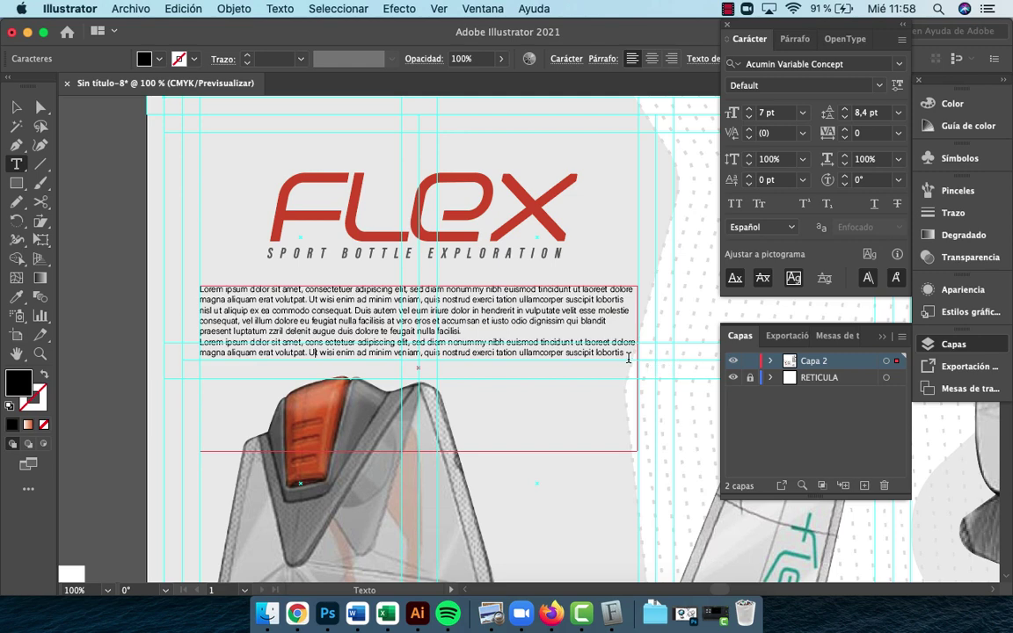
left_click_drag(629, 353, 211, 343)
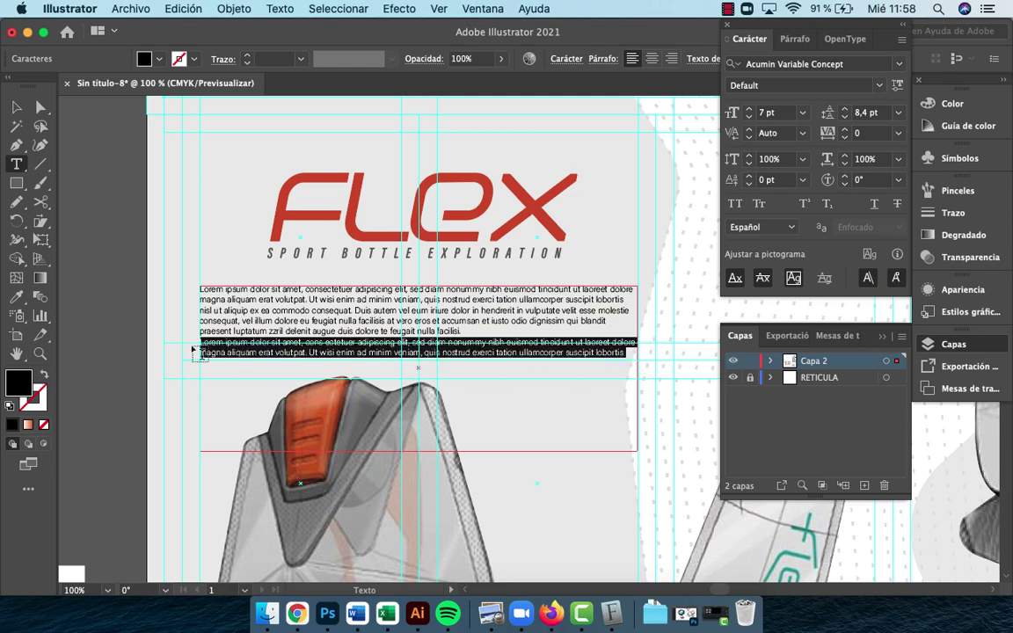
key("BackSpace")
key("Escape")
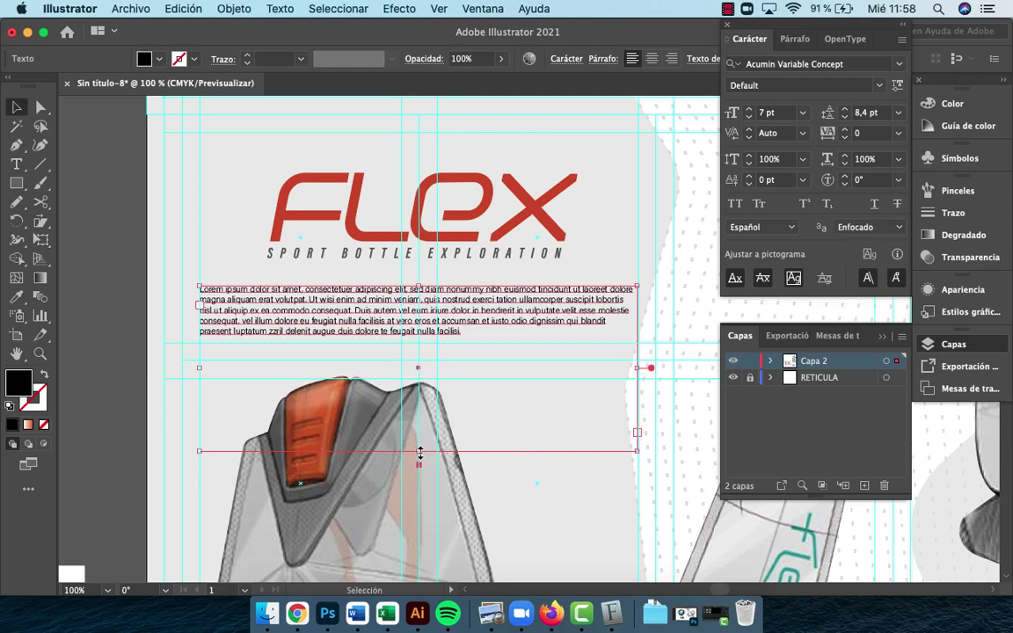
left_click_drag(420, 452, 401, 345)
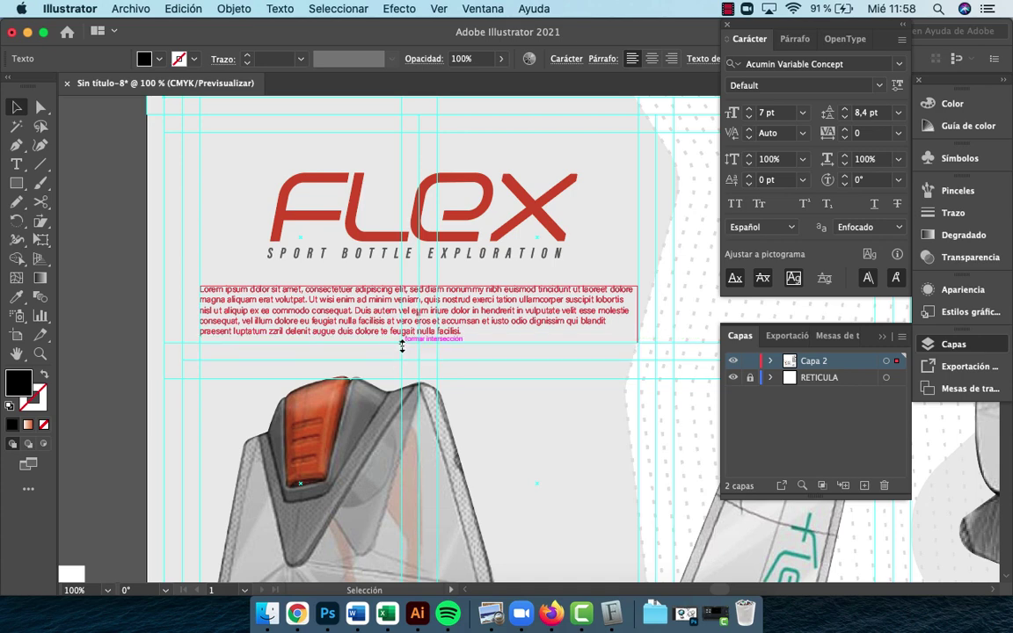
left_click(169, 317)
Examine the paragraph's placement between the FLEX logo and the large bottle, and compare it with the text samples on the white square
key("z")
left_click(506, 430, "alt")
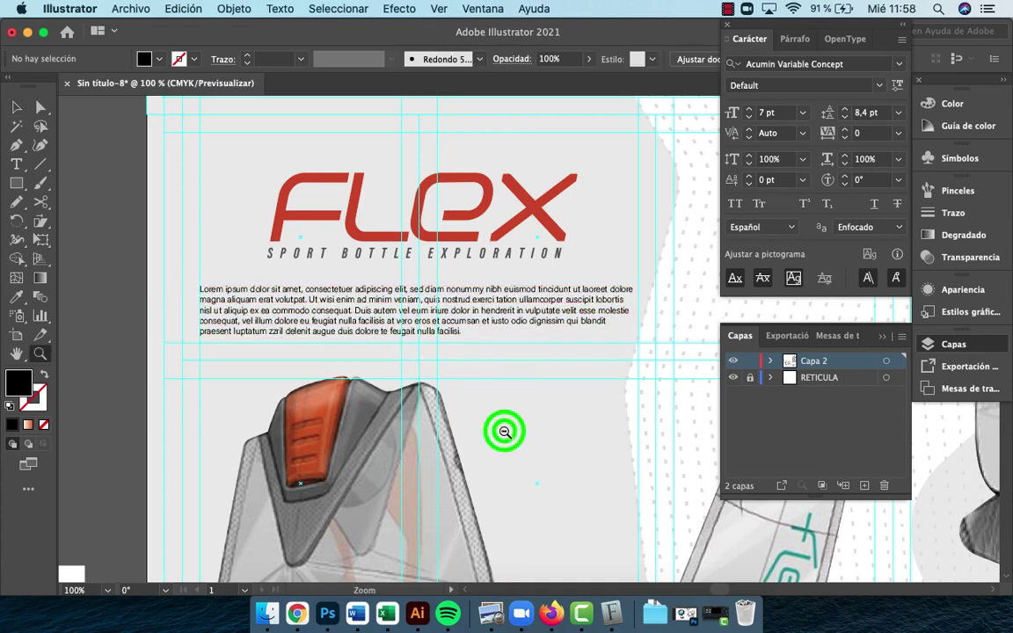
left_click(454, 387, "alt")
left_click(514, 274)
left_click(458, 209)
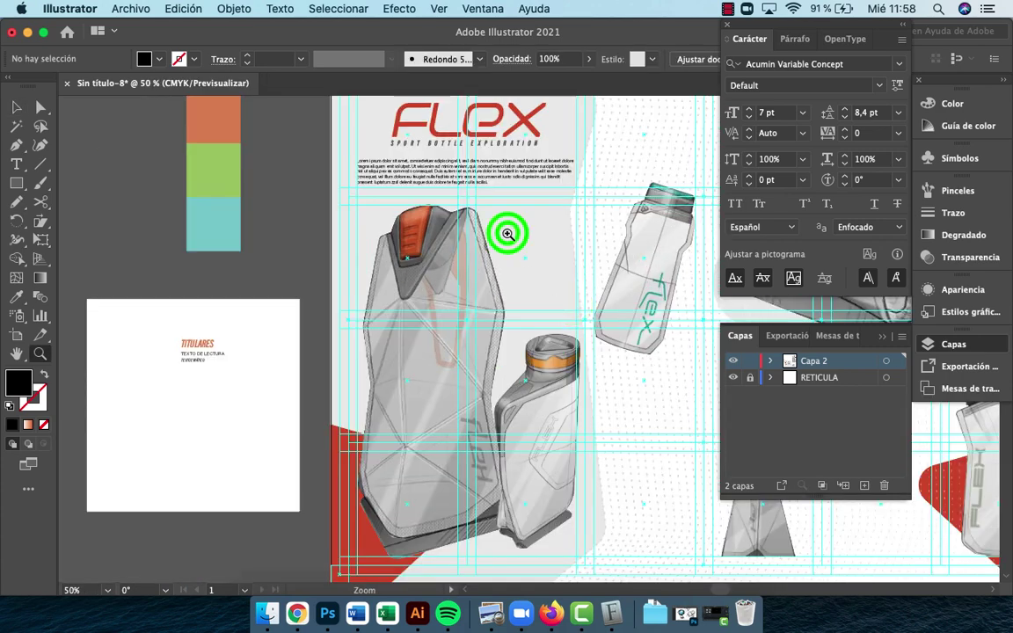
left_click_drag(507, 232, 428, 277)
left_click(428, 278)
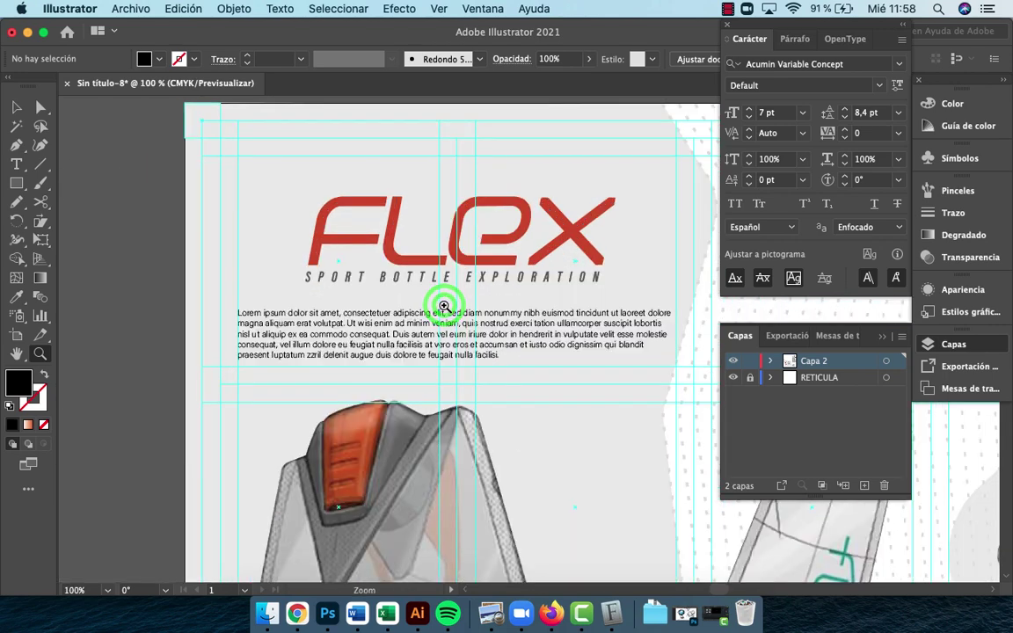
left_click(545, 346, "super")
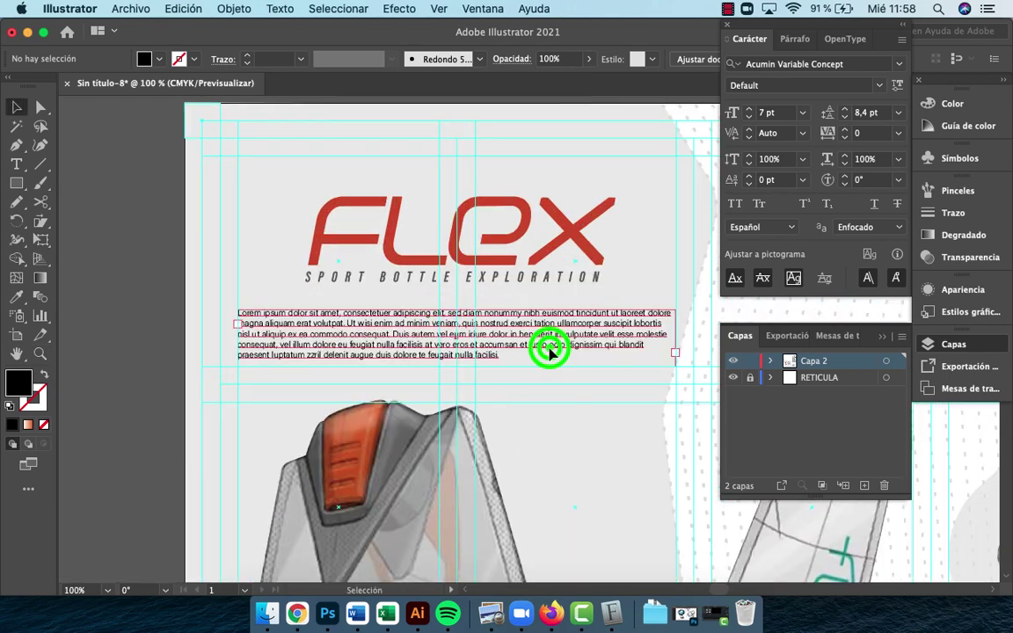
key("super+minus")
key("super+minus")
left_click_drag(407, 388, 332, 324)
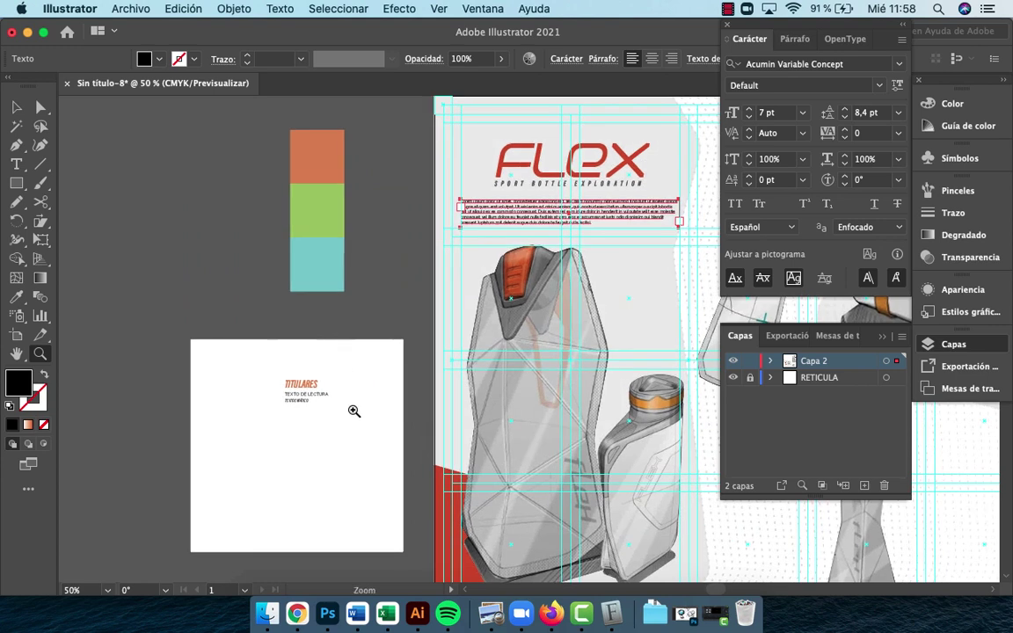
key("v")
left_click(330, 395)
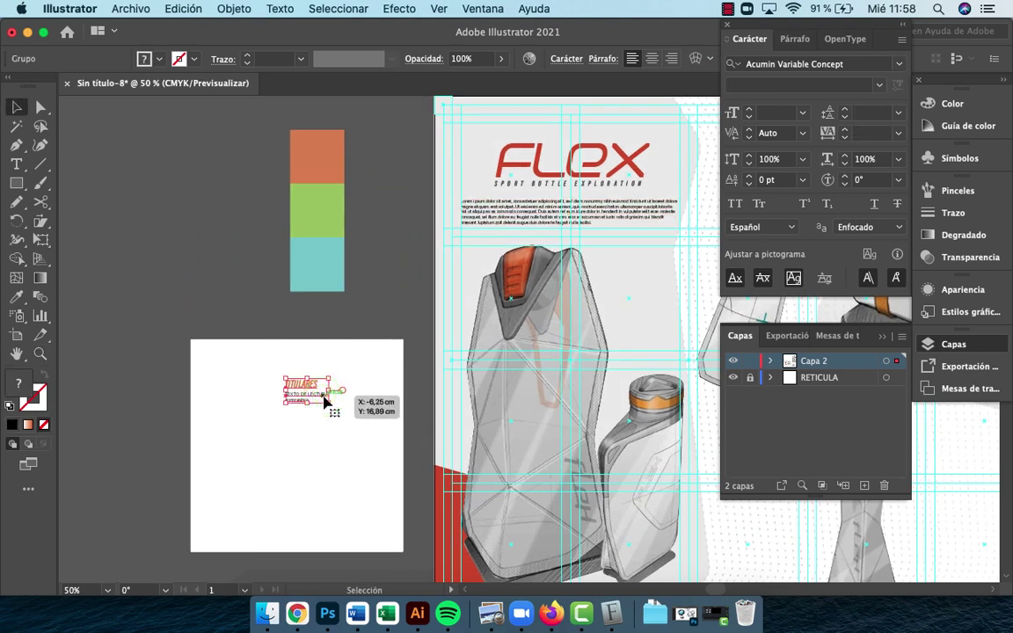
key("i")
left_click(380, 323)
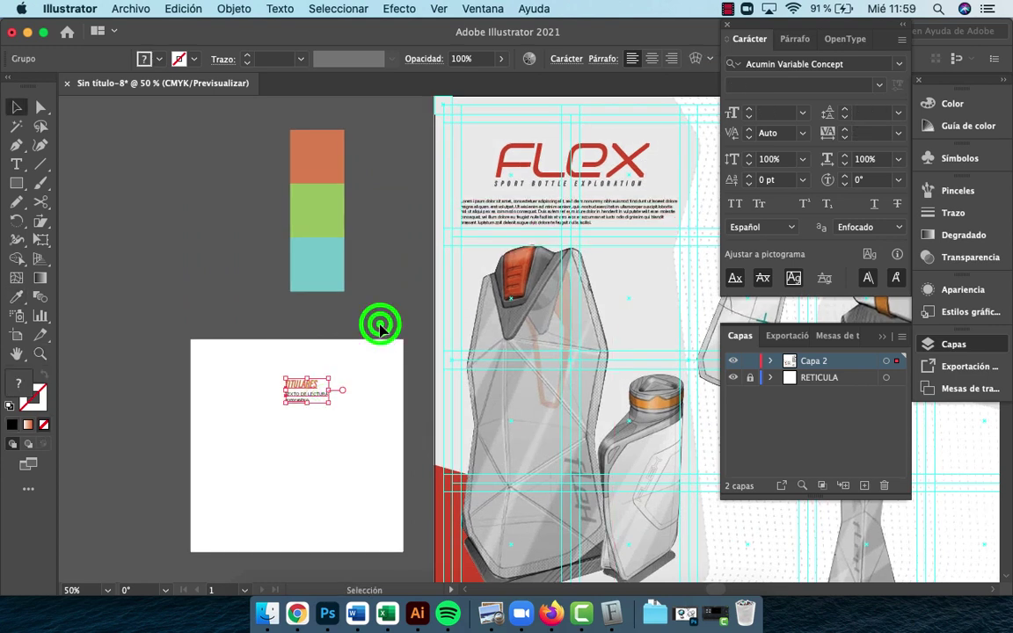
Apply the placeholder paragraph's text style to the TEXTO DE LECTURA sample line alone with the Eyedropper
key("a")
left_click(327, 387)
key("i")
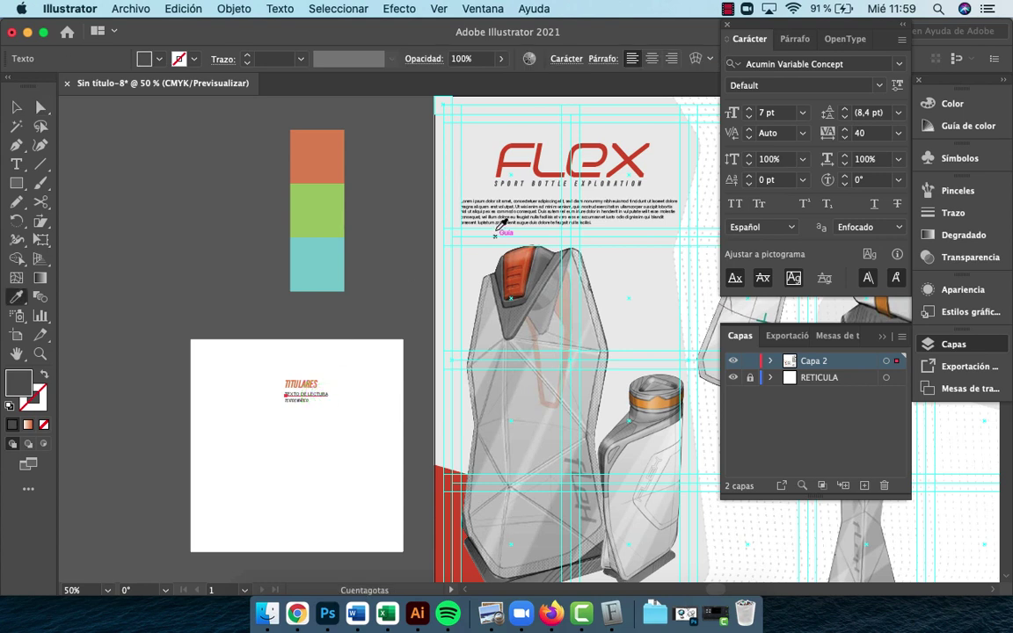
left_click(497, 219)
key("v")
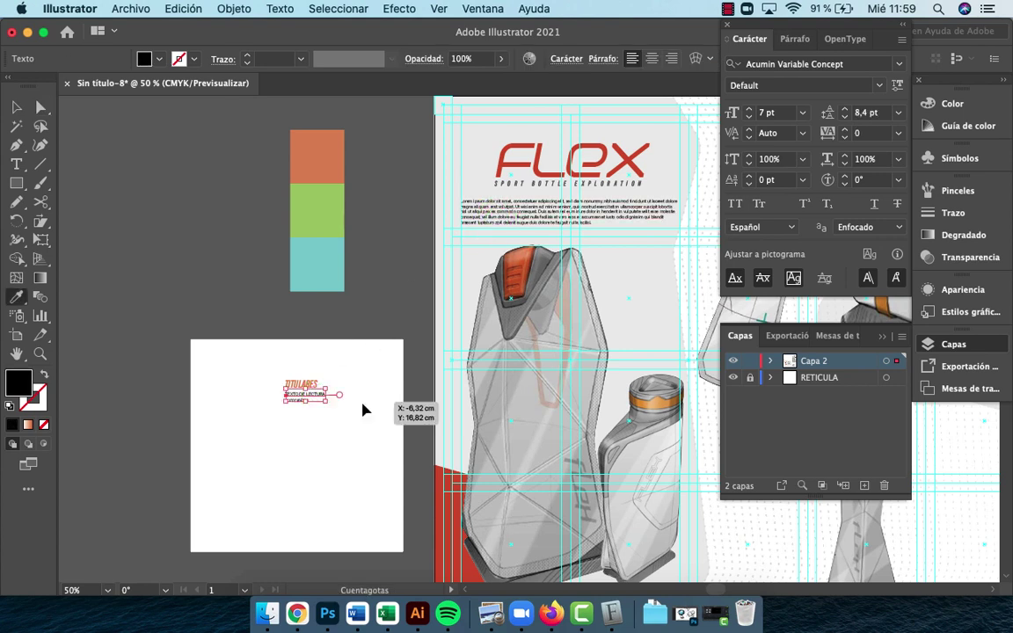
left_click(355, 412)
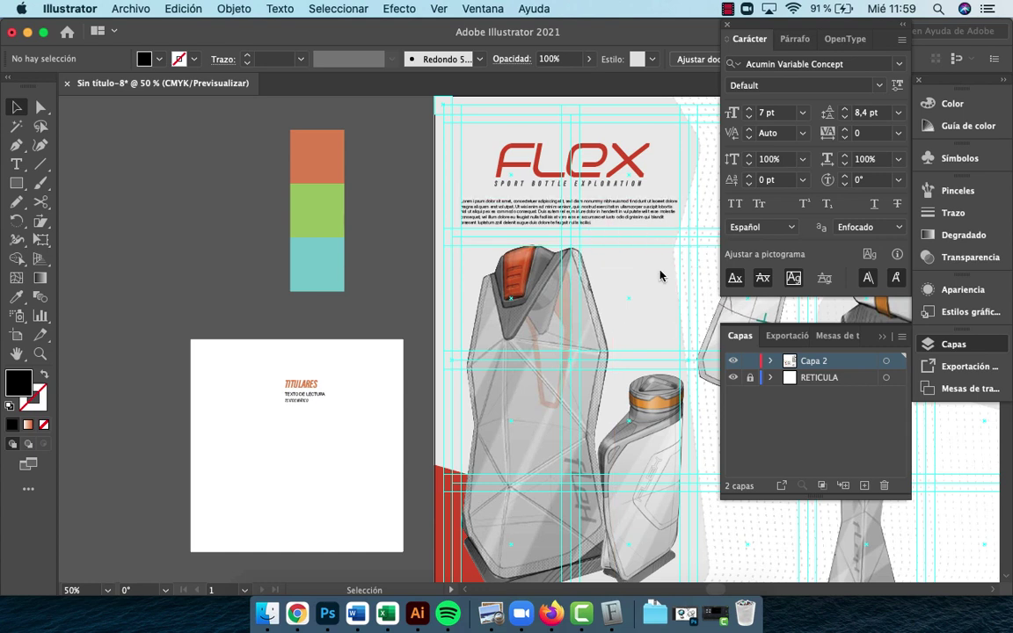
Hide the RETICULA layer and review the poster and its paragraph under the FLEX logo without guides
key("z")
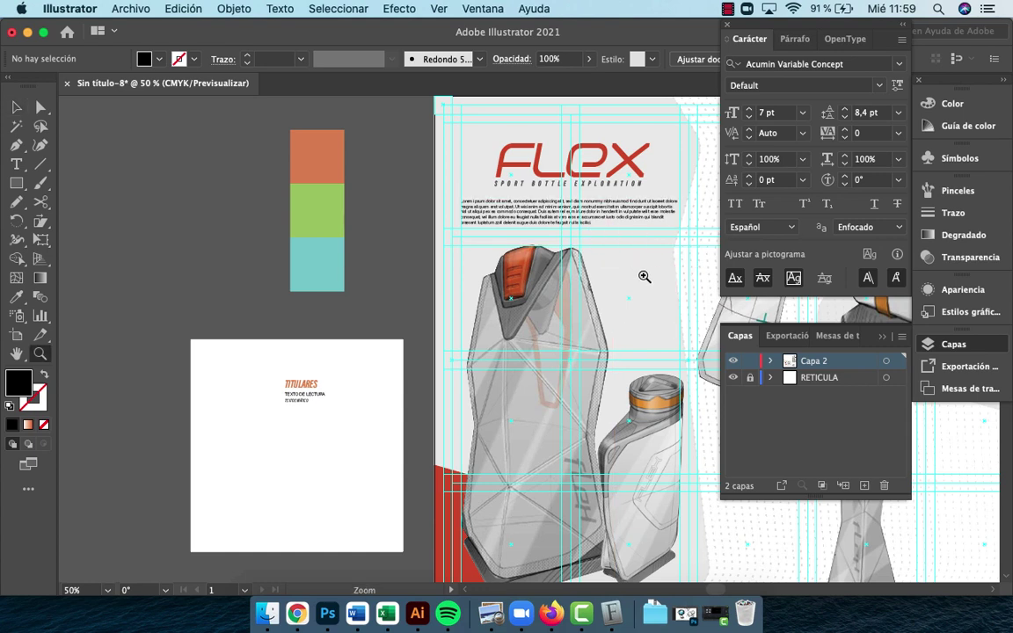
left_click(733, 378)
left_click(614, 369, "alt")
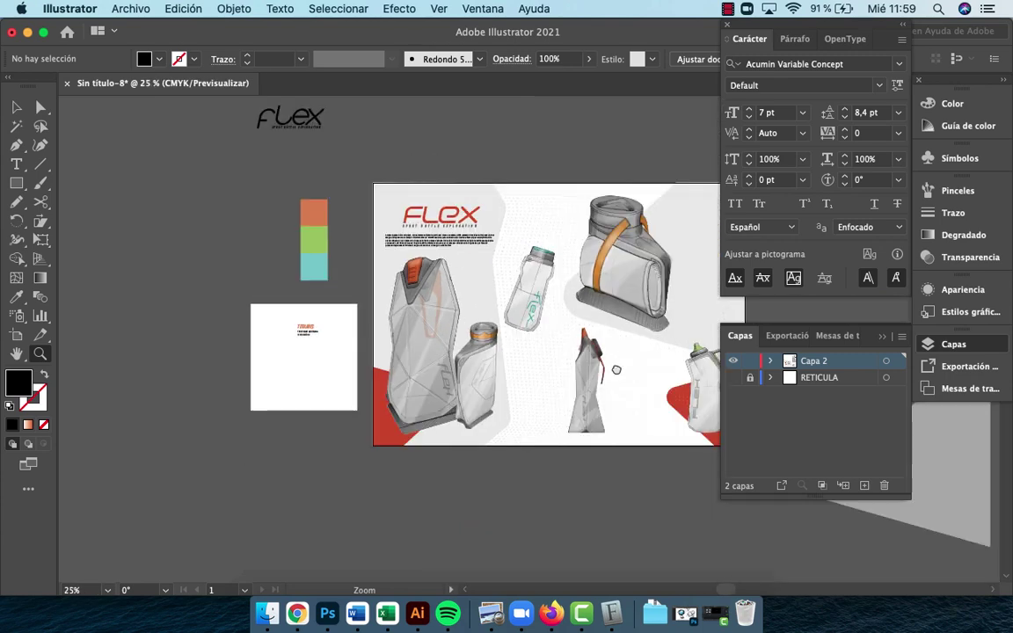
left_click_drag(615, 370, 451, 344)
left_click(344, 273)
left_click(466, 285)
left_click(468, 287)
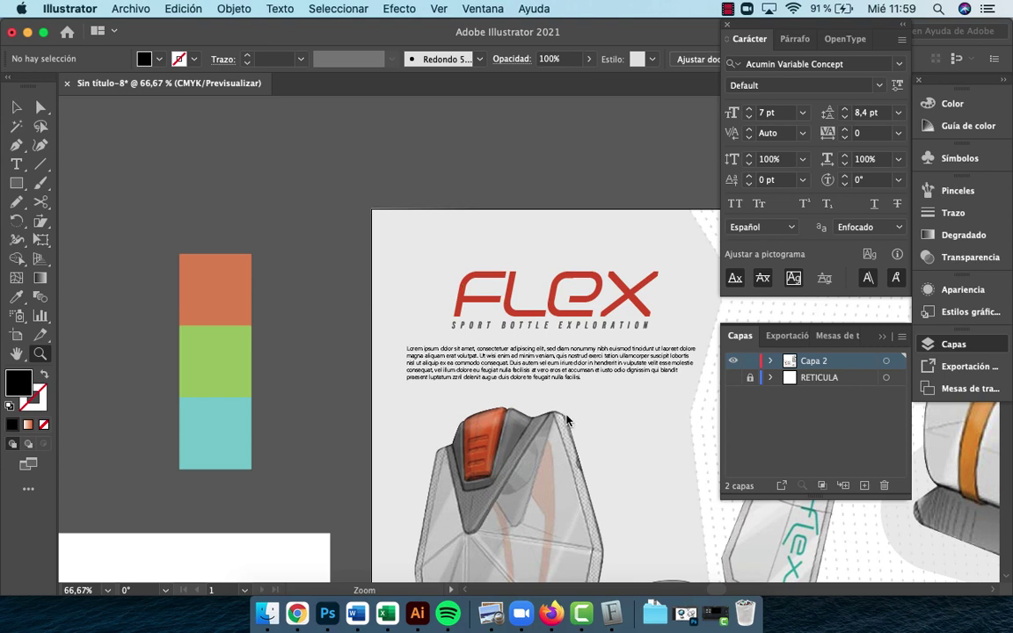
Duplicate the red shape from the poster's lower-left corner and place the copy over the upper-left corner, overhanging the artboard's edges
left_click_drag(567, 417, 398, 283)
left_click(486, 344, "alt")
left_click(486, 344, "alt")
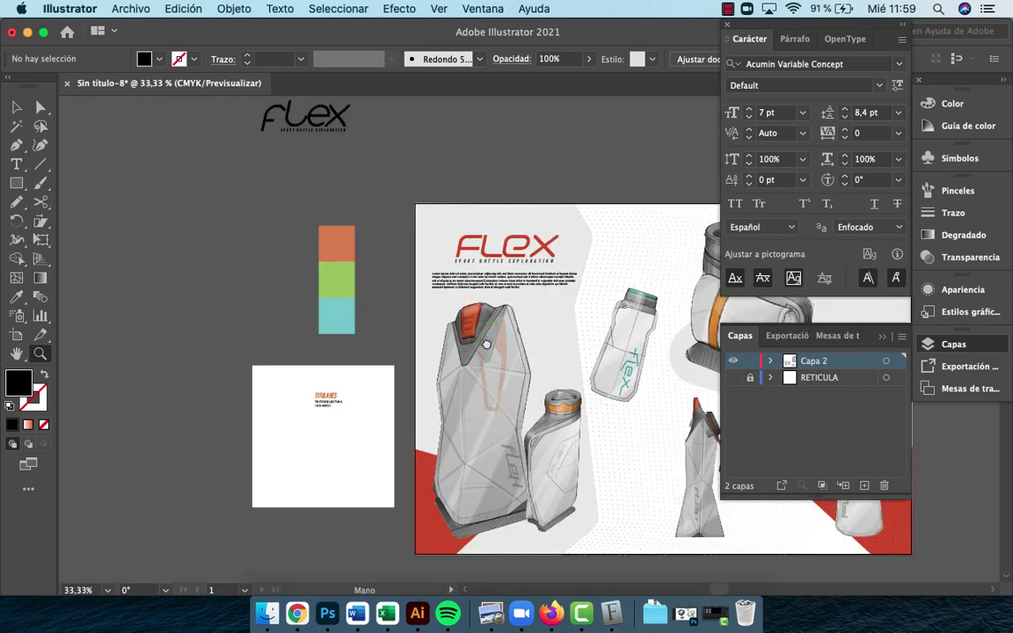
left_click_drag(486, 344, 311, 313)
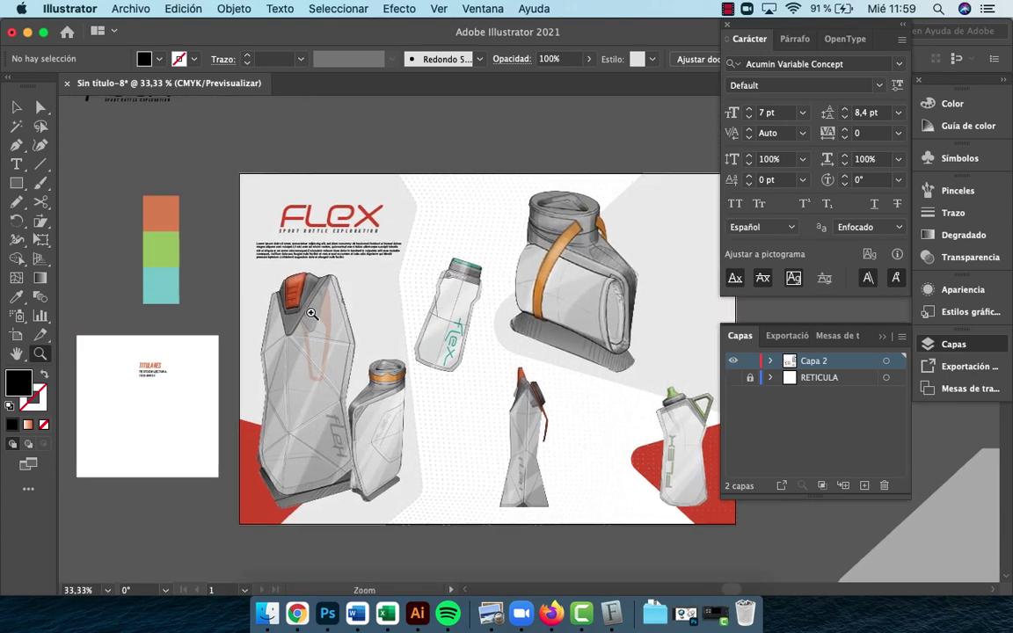
key("v")
left_click(245, 498)
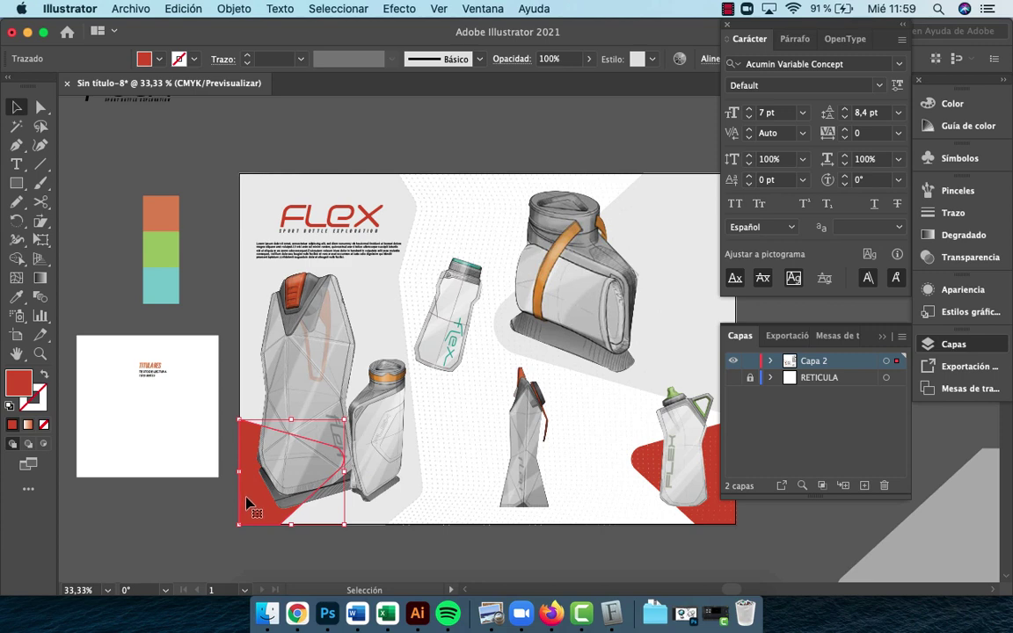
left_click_drag(249, 503, 256, 212)
left_click_drag(297, 179, 284, 161)
Cut the copied red shape's outline with the Scissors at the artboard's top edge and shift the shape until its lower vertex meets the left edge
key("z")
left_click(337, 147)
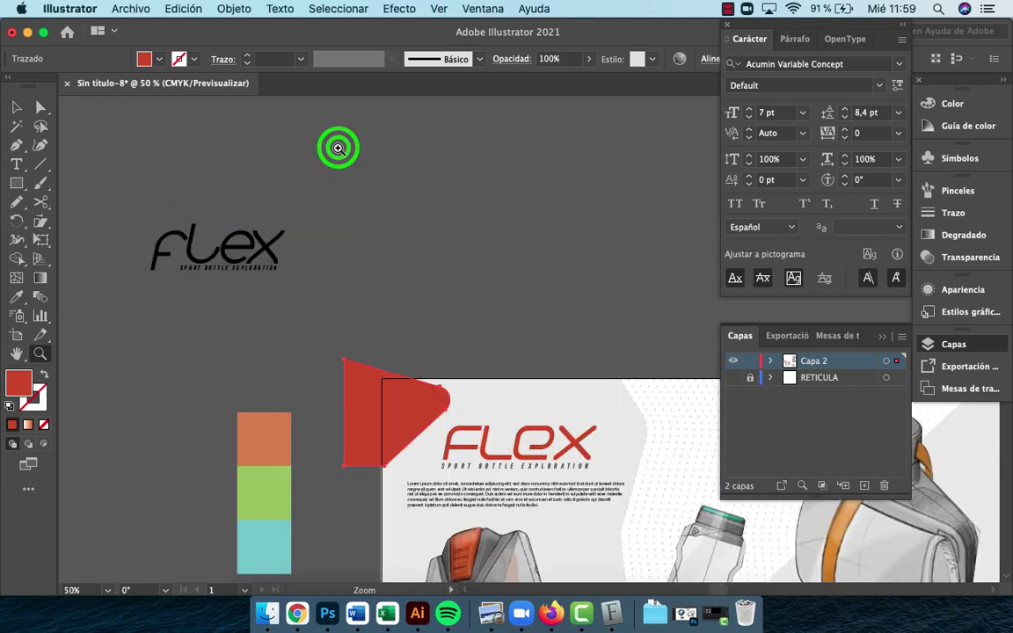
left_click(473, 371)
left_click_drag(473, 371, 275, 216)
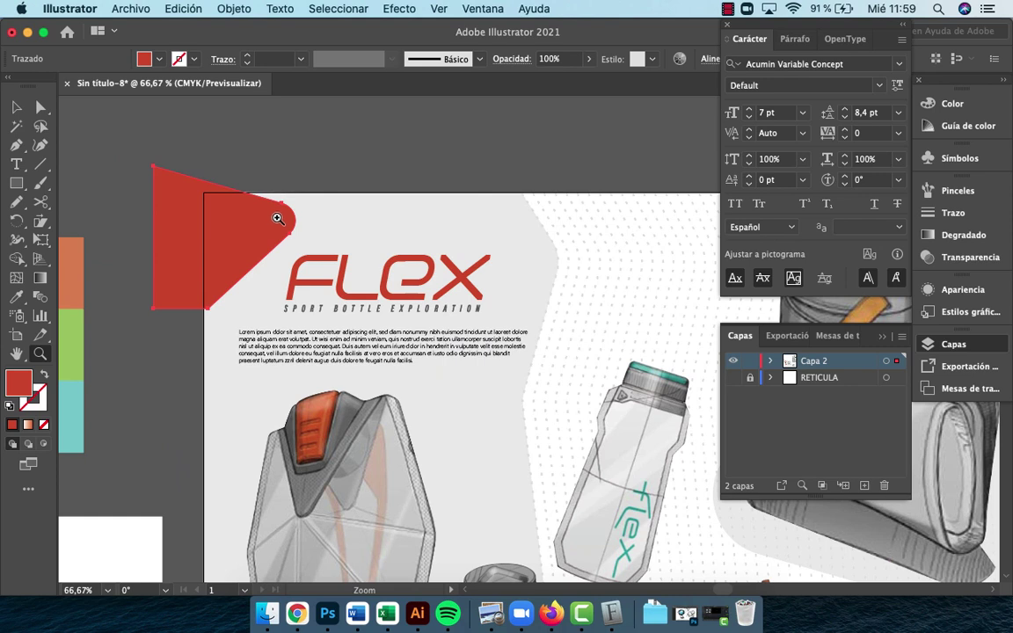
key("c")
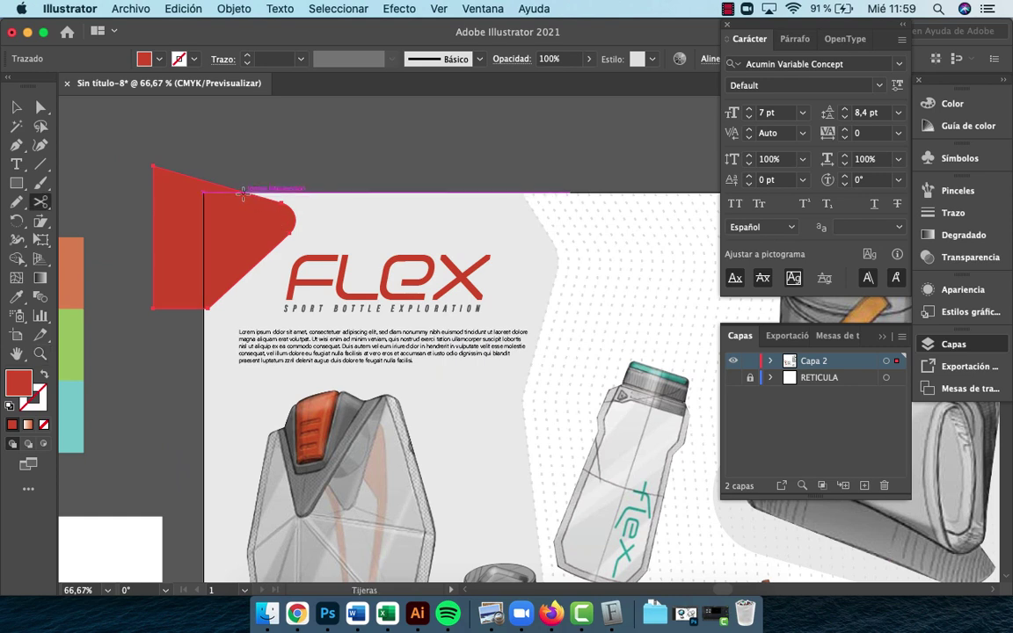
left_click(243, 193)
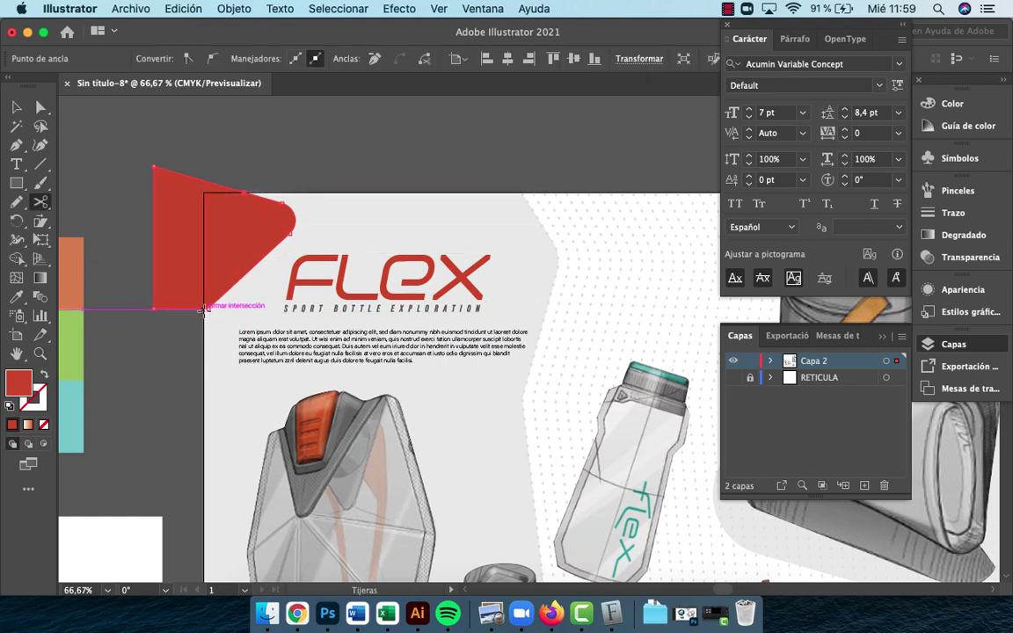
key("v")
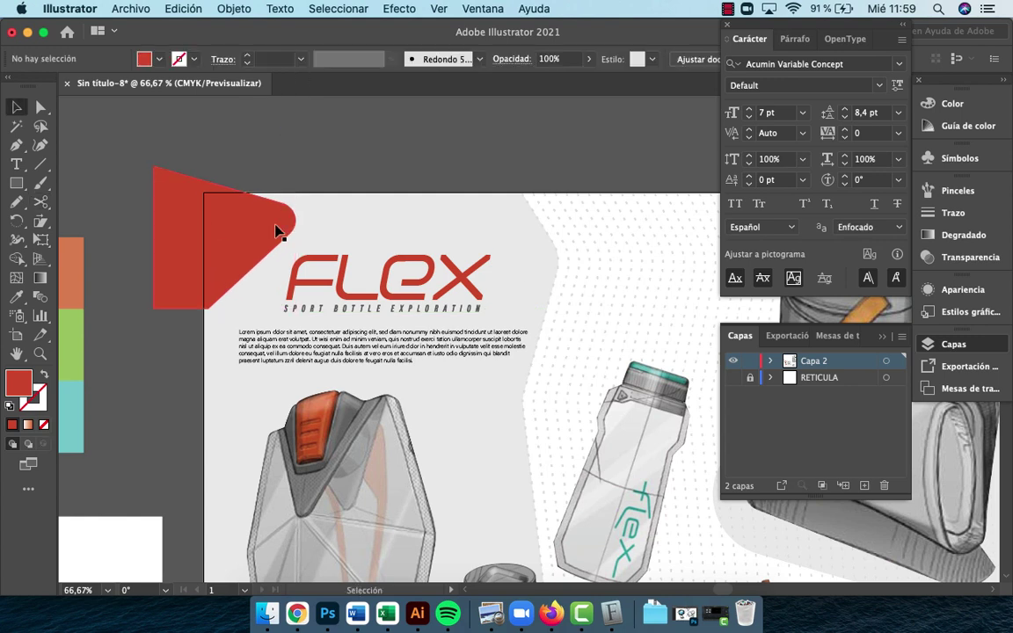
left_click_drag(278, 229, 270, 231)
left_click(299, 156)
Delete the segments of the copied red shape that lie outside the artboard, using Direct Selection
key("a")
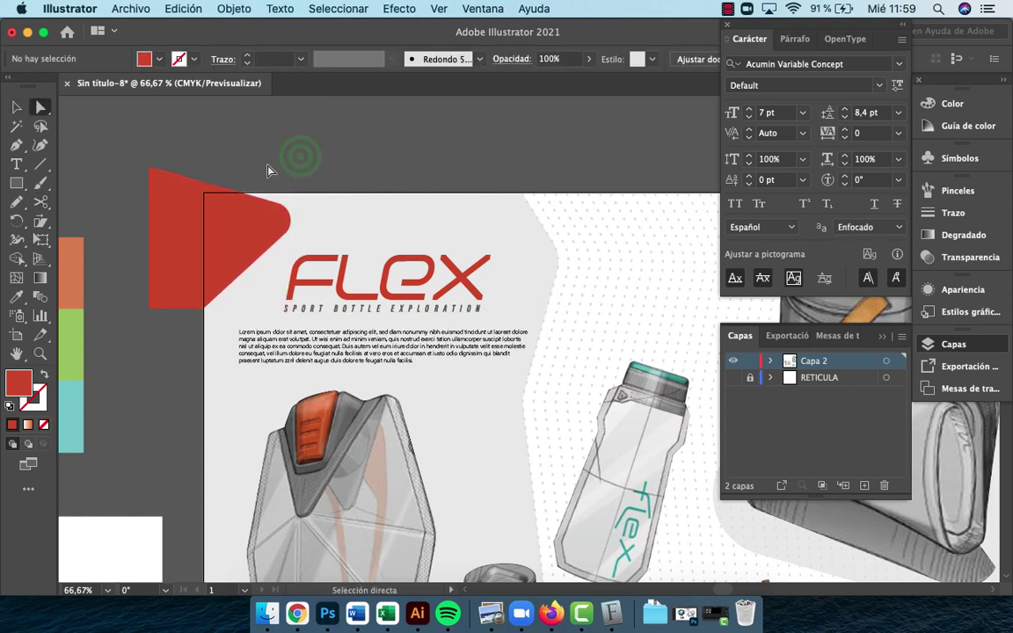
left_click(222, 189)
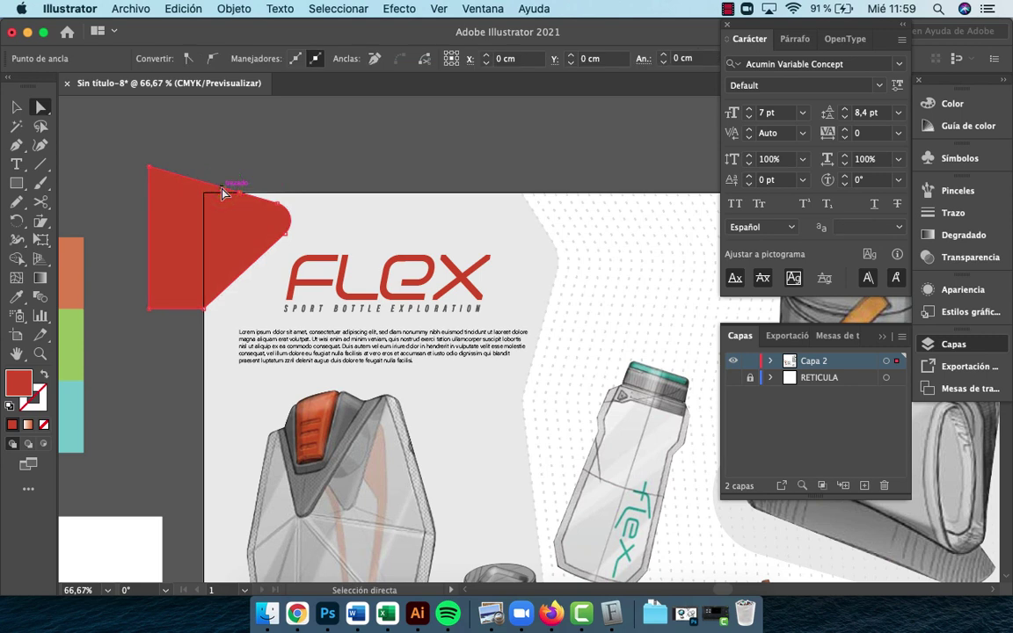
left_click(199, 349)
left_click(192, 314)
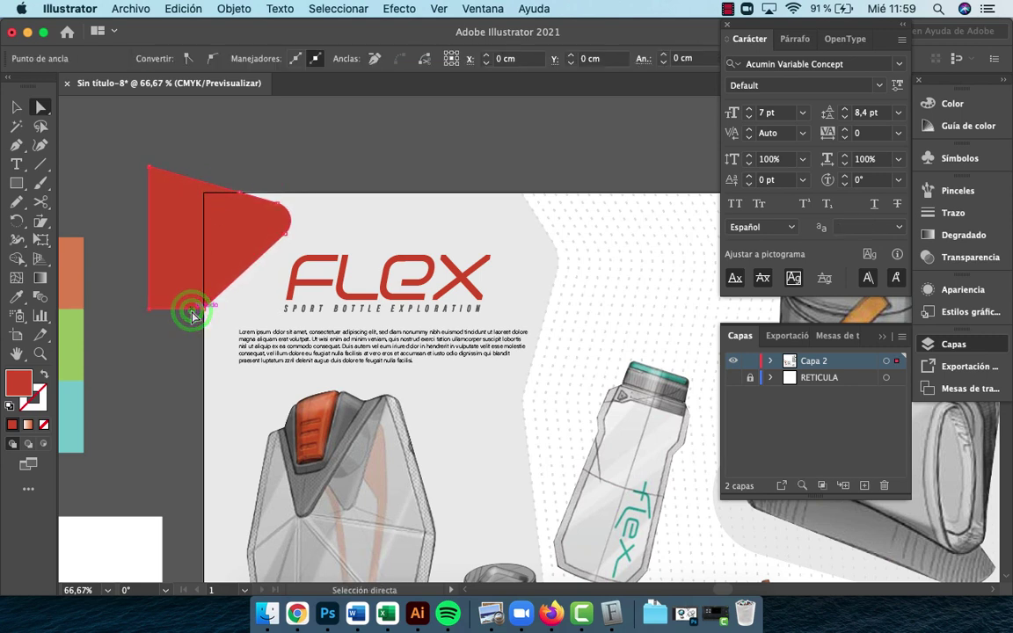
key("Delete")
left_click(185, 301)
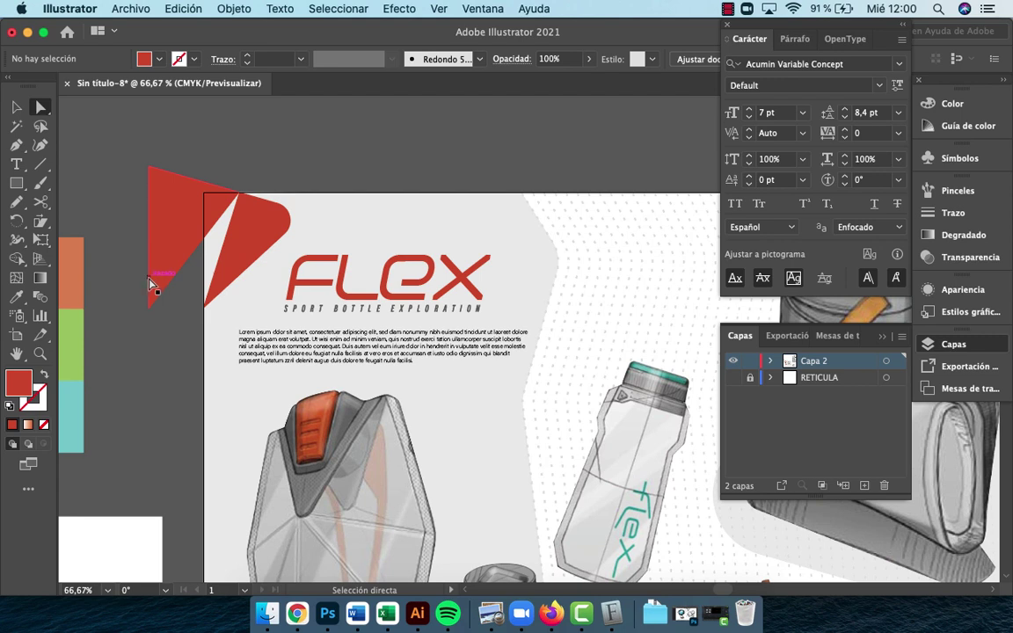
left_click(149, 284)
key("Delete")
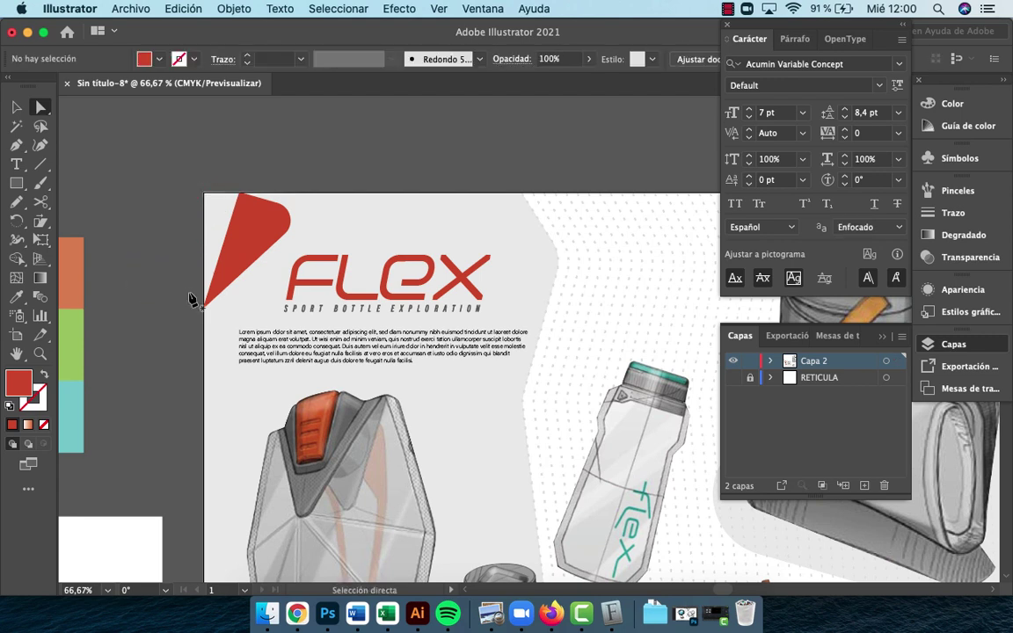
Close the trimmed red shape with the Pen tool by adding a vertex at the artboard's upper-left corner, and deselect it
key("p")
left_click(239, 193)
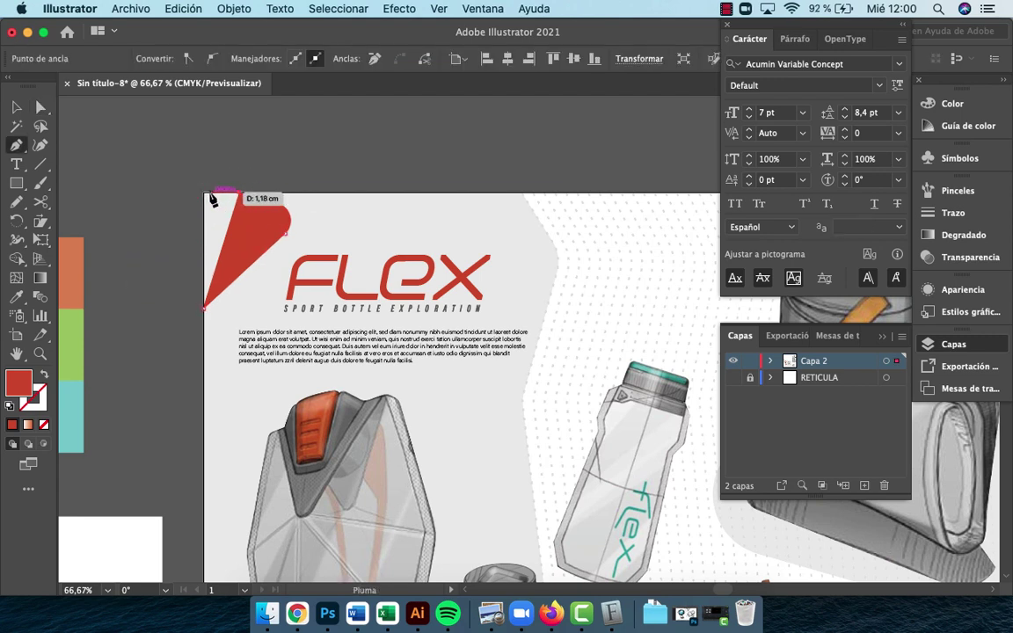
left_click(203, 193)
left_click(202, 313)
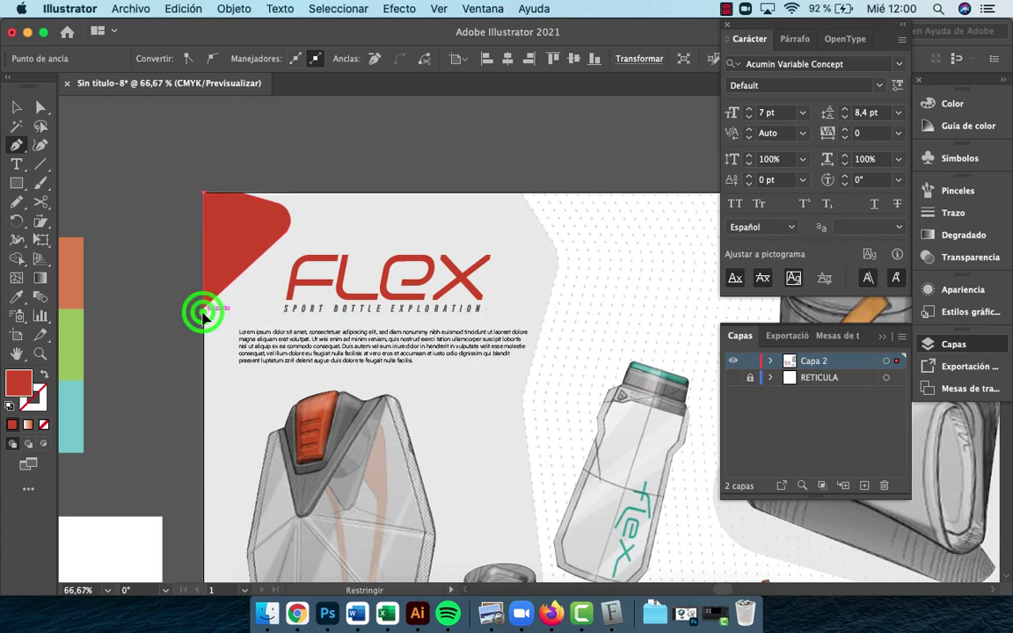
left_click(204, 310)
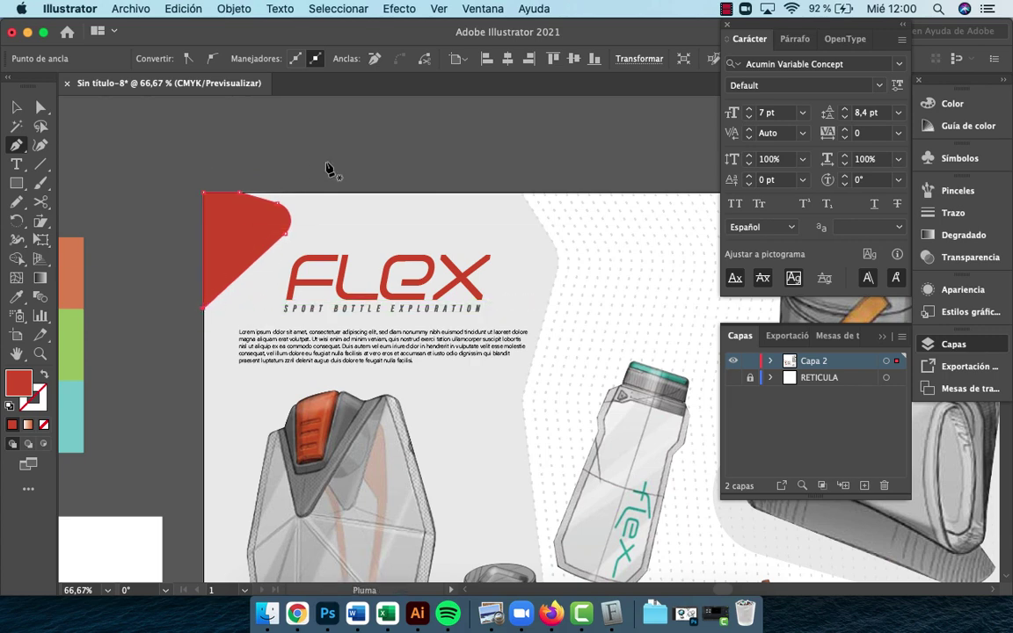
key("v")
left_click(384, 124)
Show the RETICULA layer's guides again to plan a text area between the large bottle and the small teal-capped bottle
key("z")
left_click(449, 272)
left_click(542, 373, "alt")
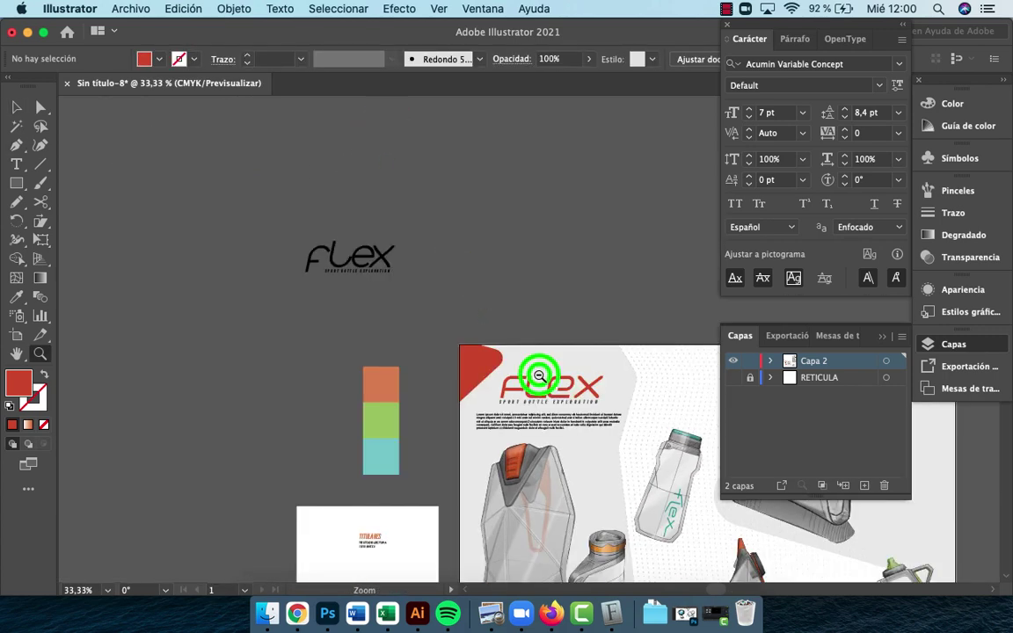
left_click(536, 438, "alt")
left_click_drag(369, 299, 439, 330)
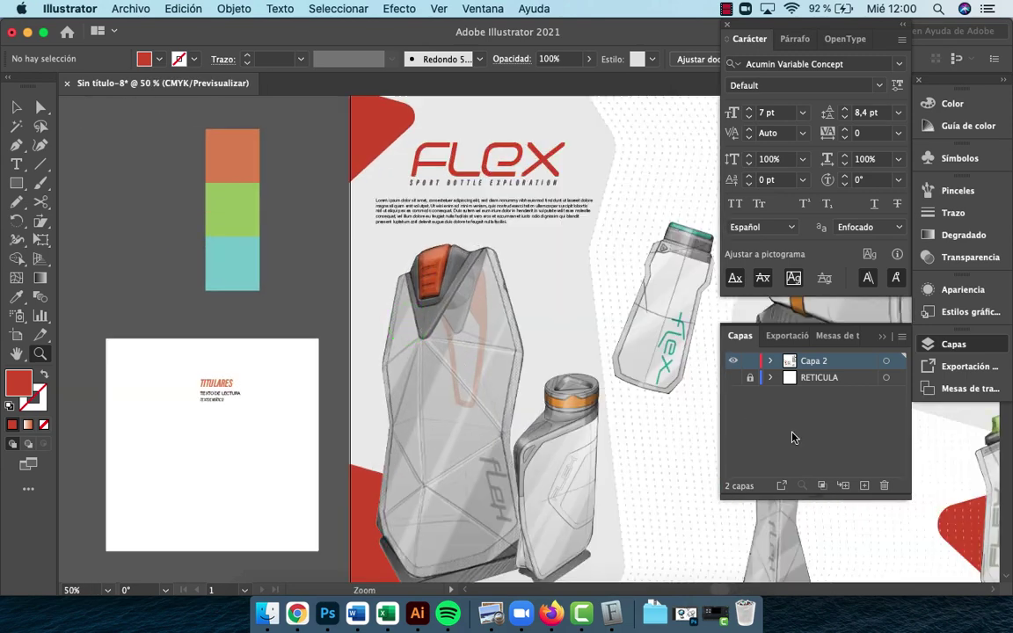
left_click(731, 378)
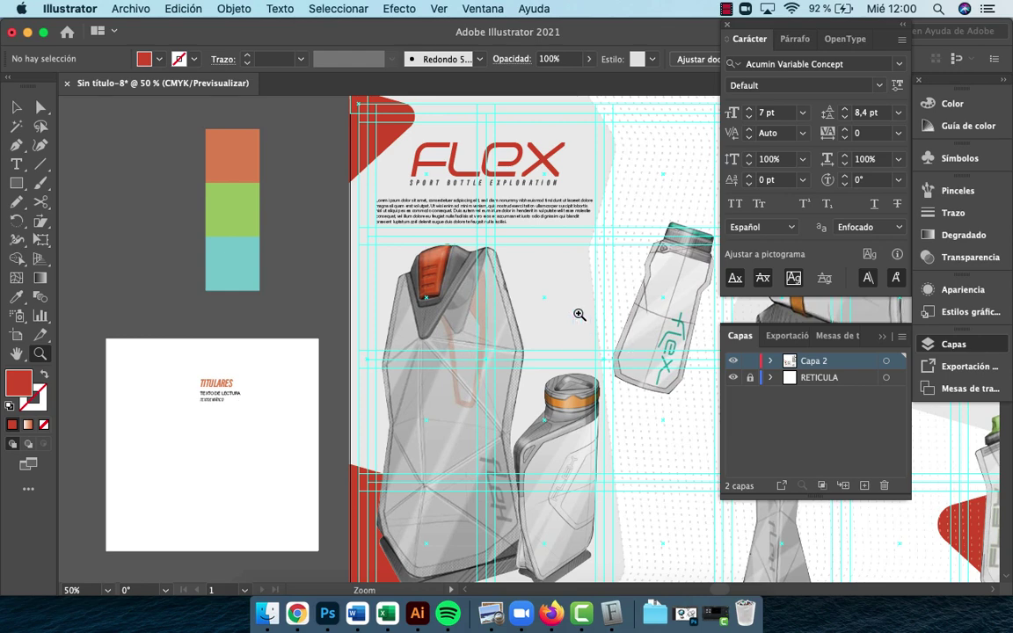
left_click(550, 301)
left_click(549, 305)
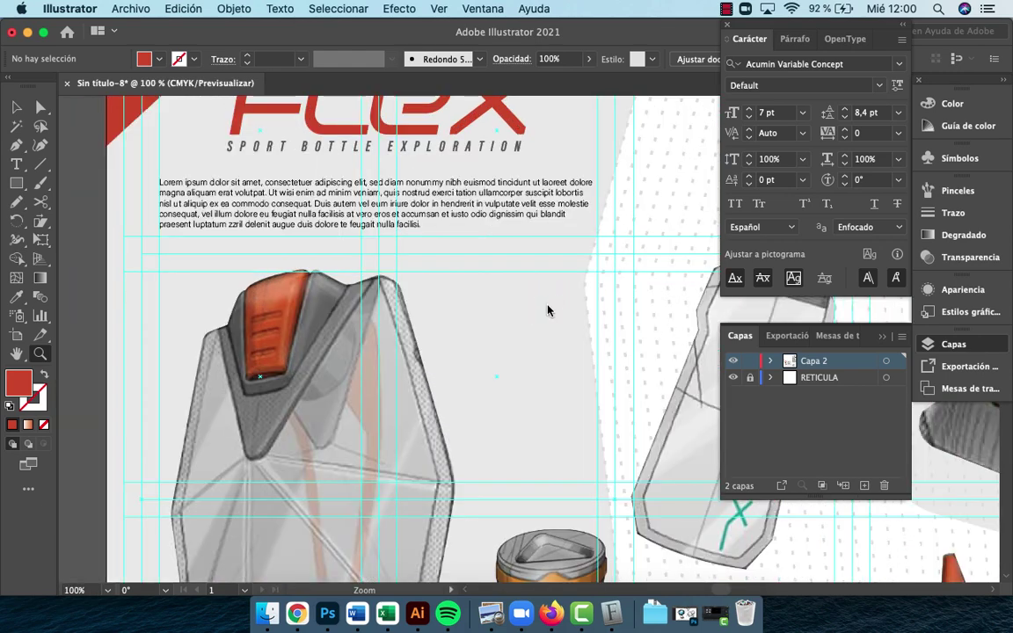
left_click_drag(547, 309, 508, 279)
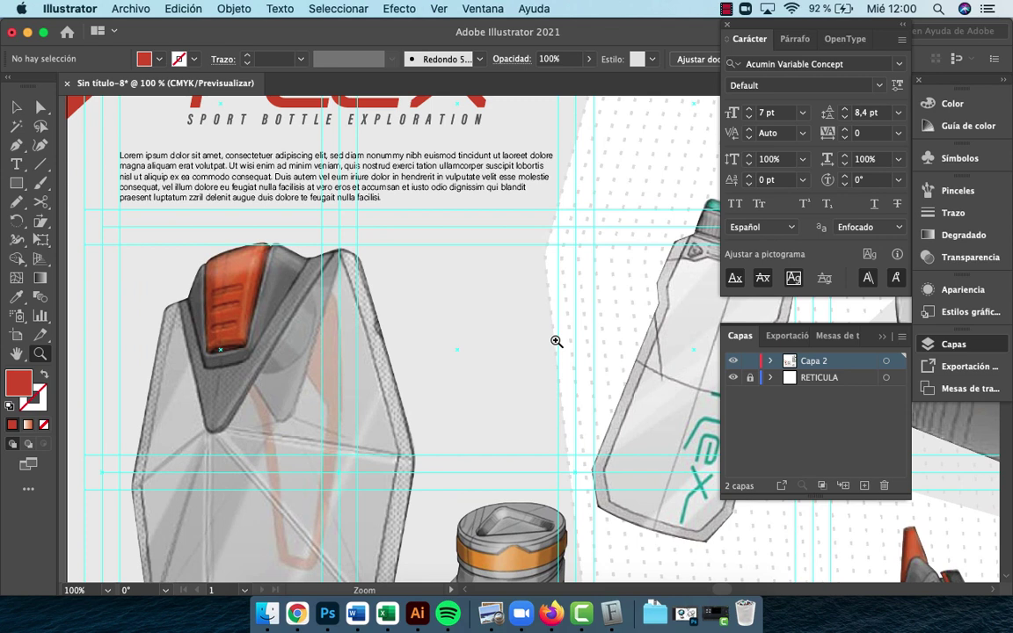
Draw a closed slanted quadrilateral beside the large bottle with the Pen tool, its top and bottom edges on the horizontal guides
key("p")
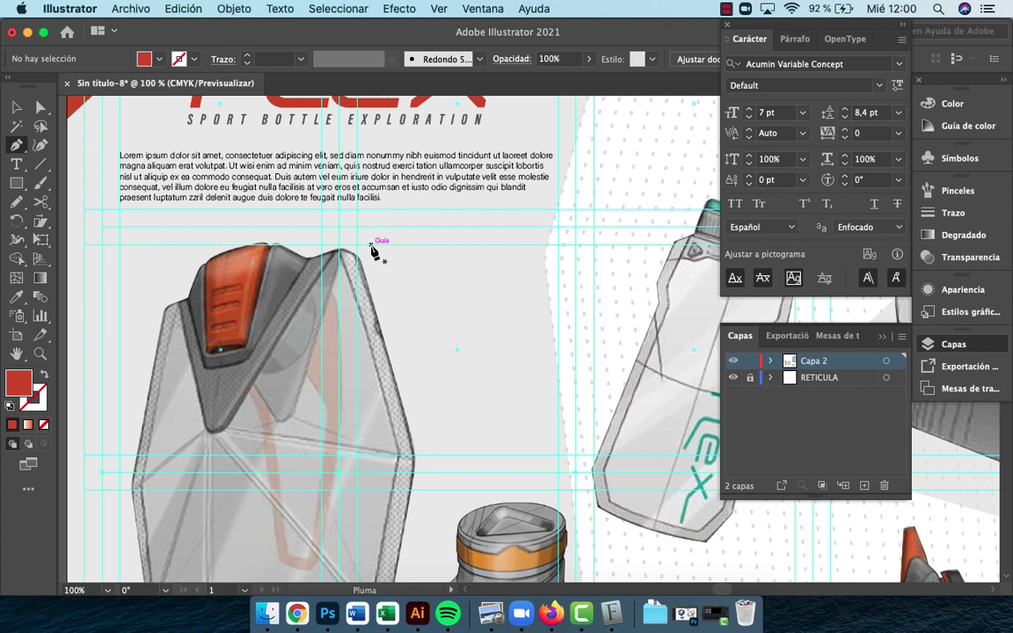
left_click(370, 244)
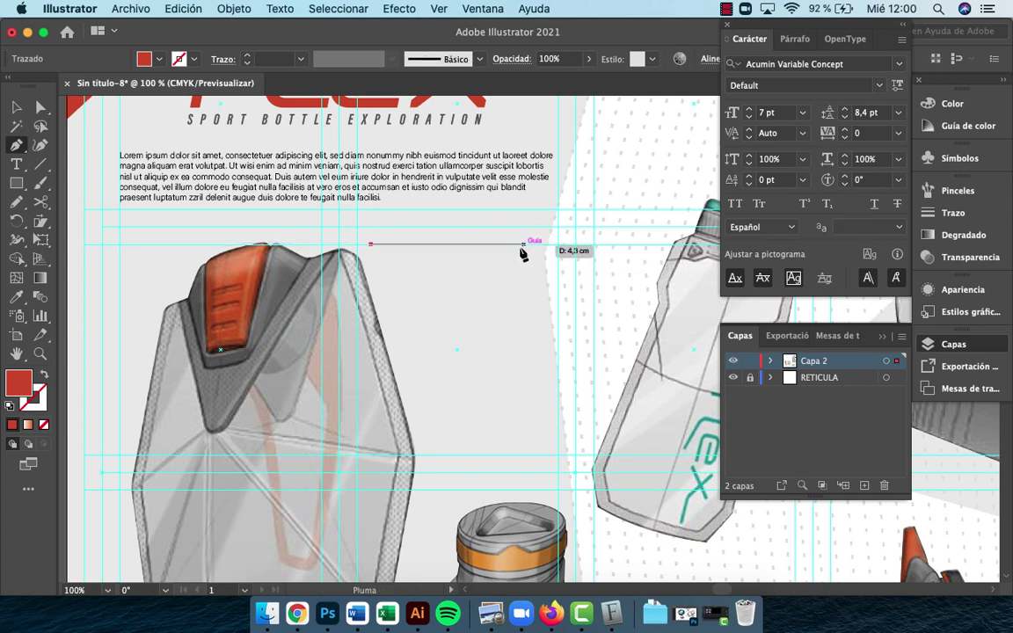
left_click(518, 244)
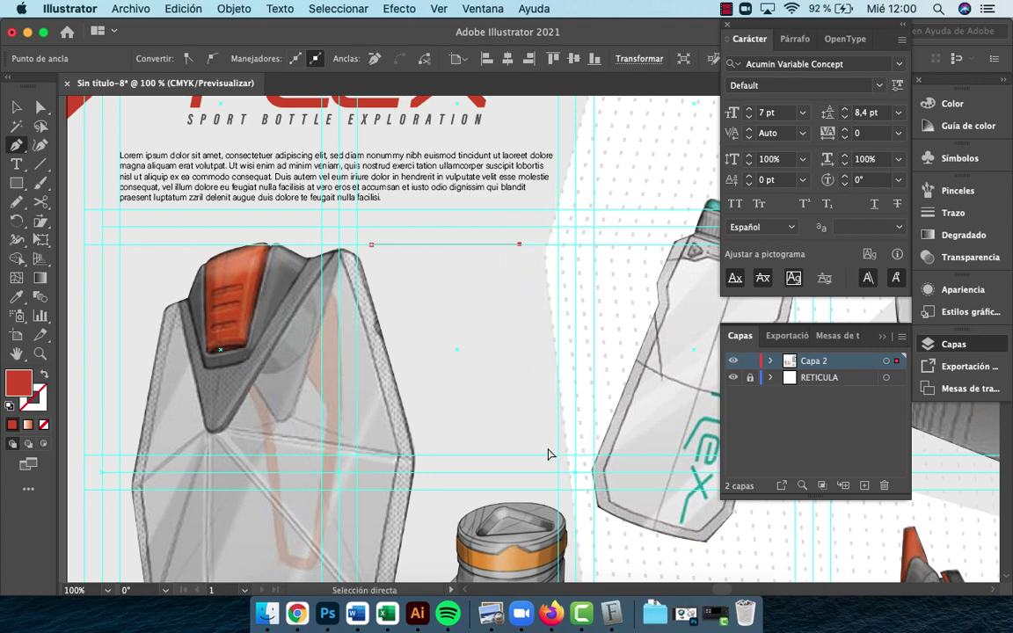
key("super+z")
left_click(503, 244)
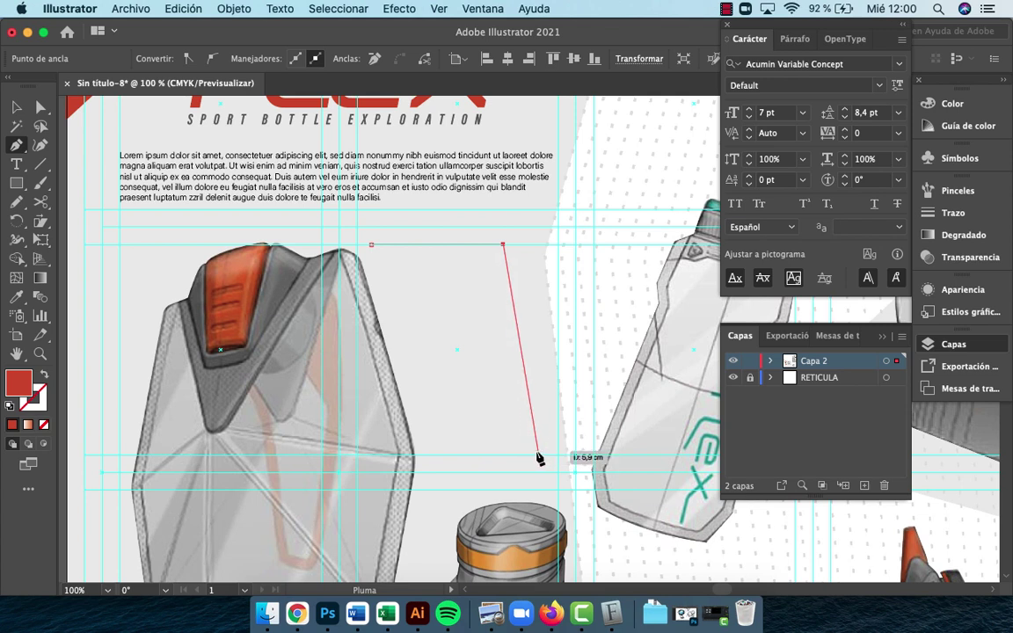
left_click(534, 455)
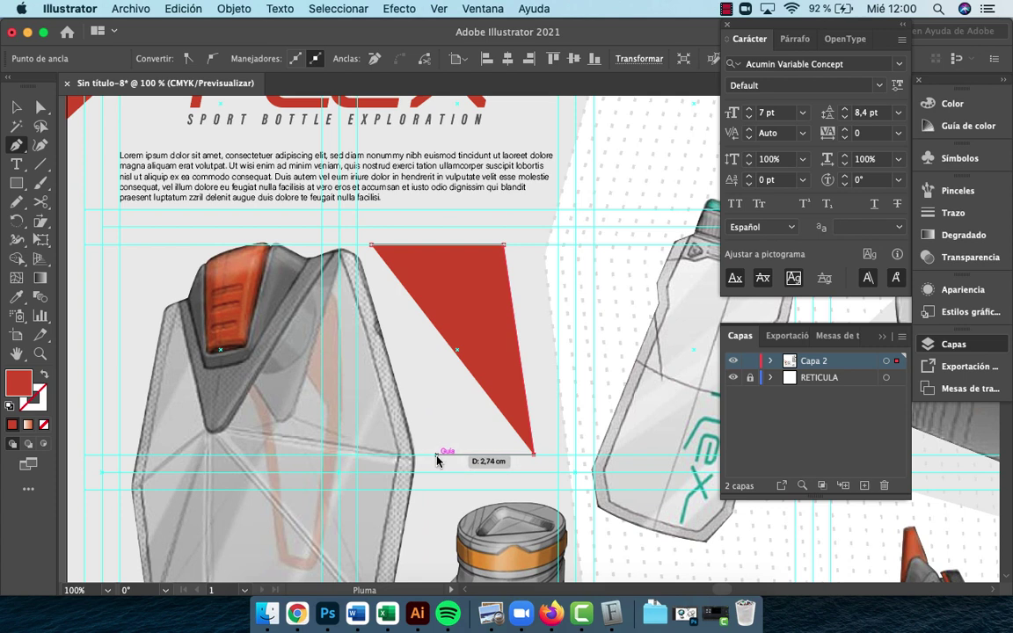
left_click(434, 455)
left_click(370, 246)
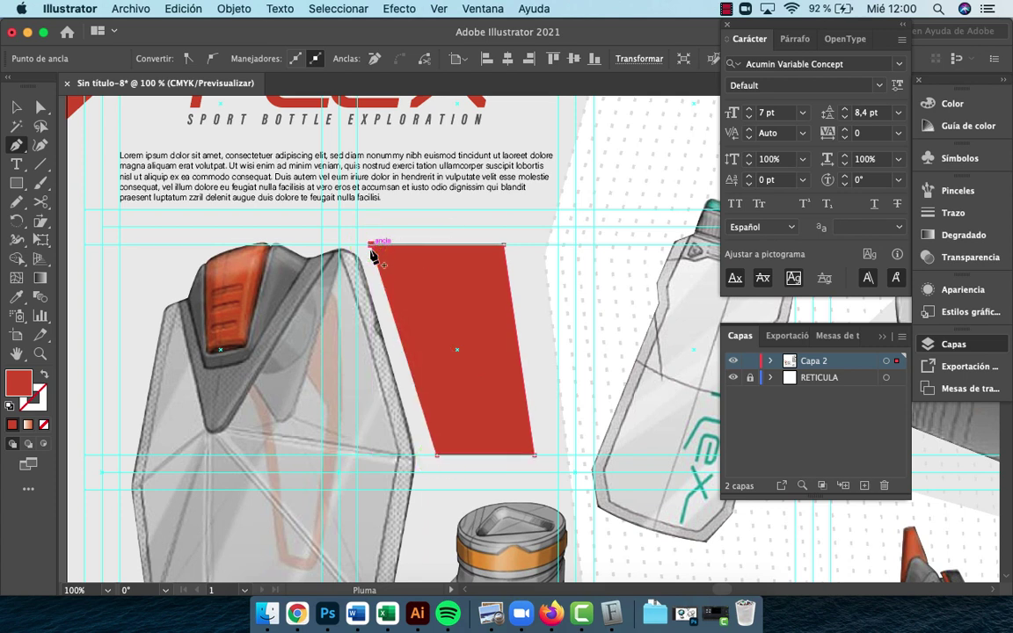
Adjust the red quadrilateral with Direct Selection, moving its upper-left corner inward and its lower-right corner slightly outward
key("a")
left_click(498, 298)
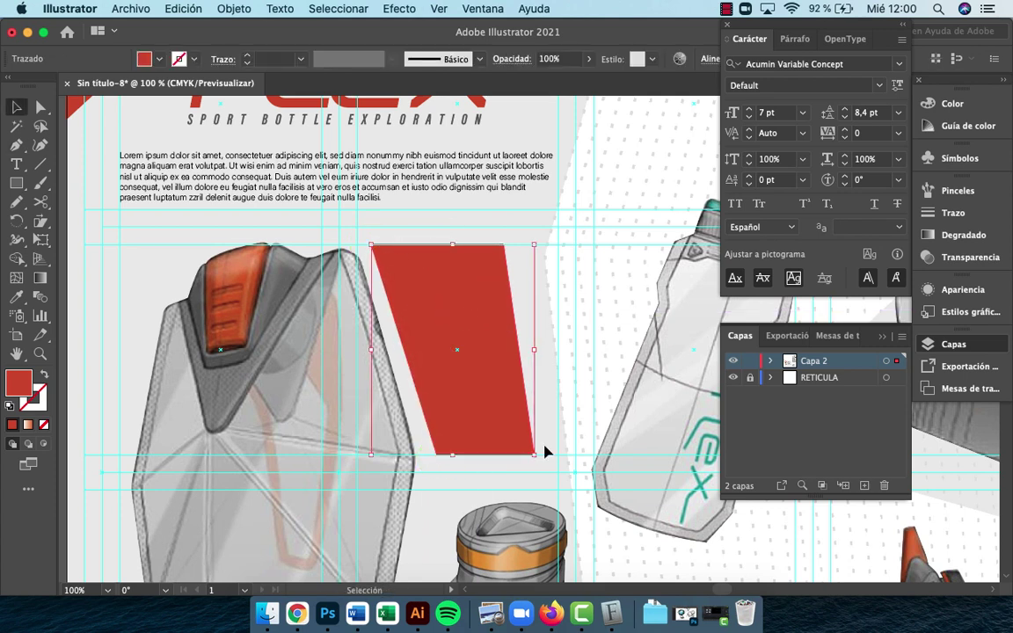
left_click_drag(370, 248, 381, 251)
key("super+z")
left_click(539, 306)
left_click_drag(537, 459, 539, 459)
key("v")
left_click(472, 393)
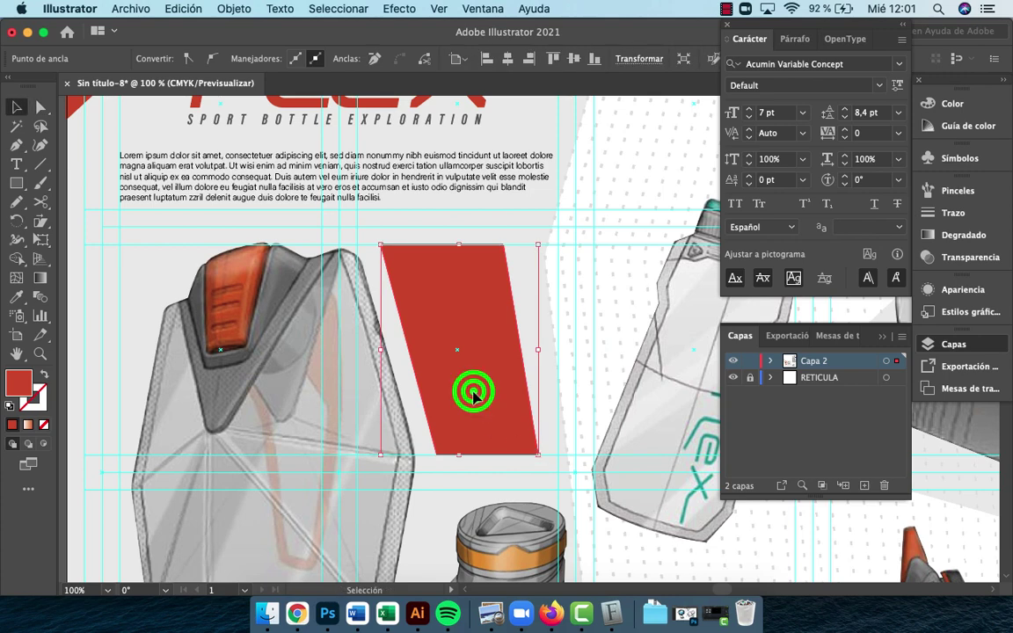
Convert the slanted red quadrilateral into a text container filled with placeholder text, using the Area Type tool
key("z")
left_click(491, 412, "alt")
left_click(491, 411, "alt")
key("v")
left_click(281, 262)
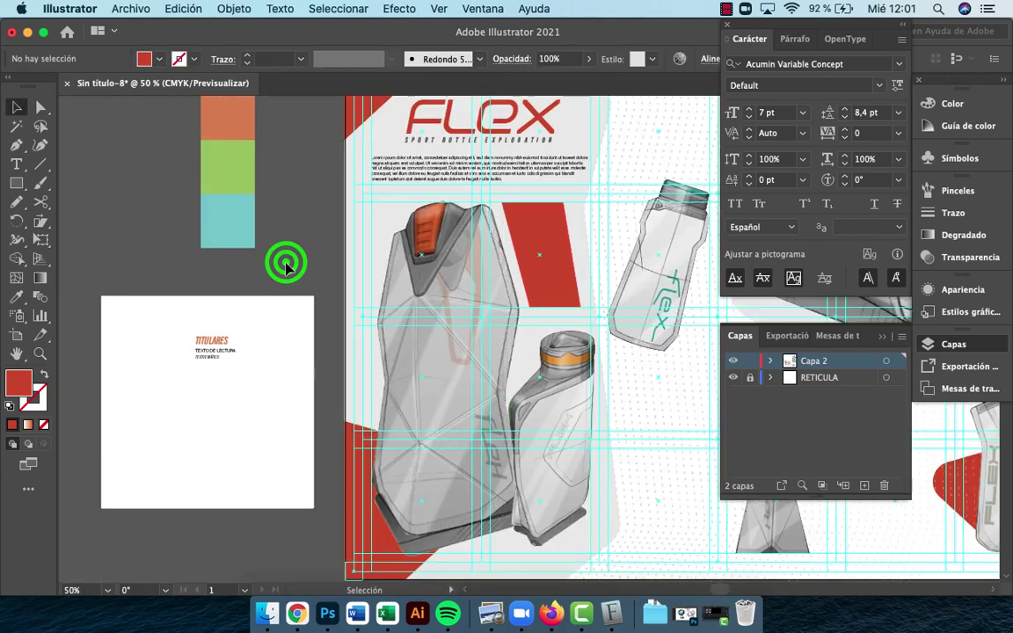
left_click(18, 165)
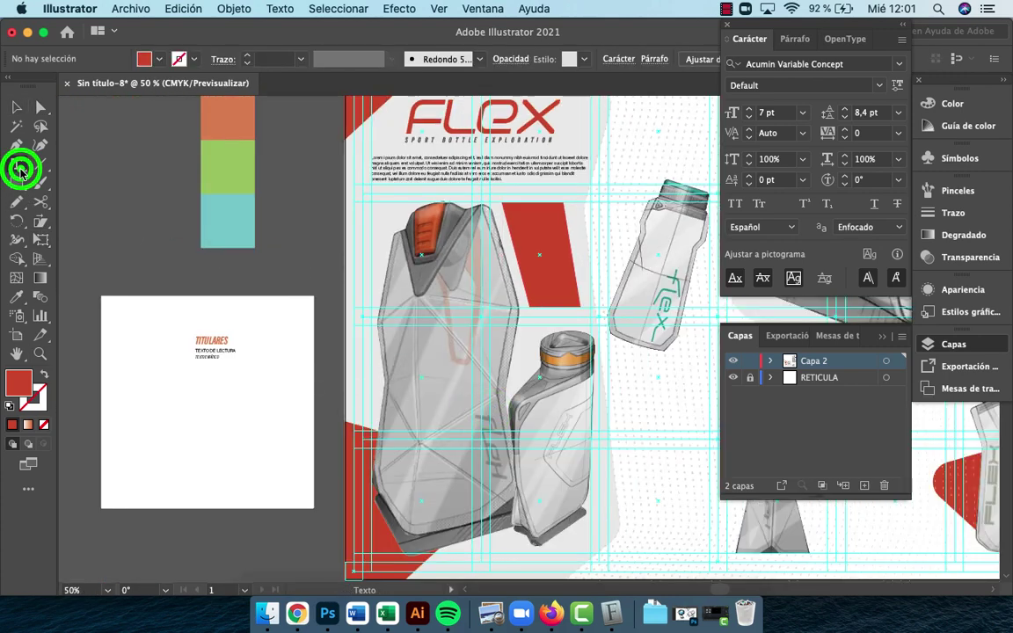
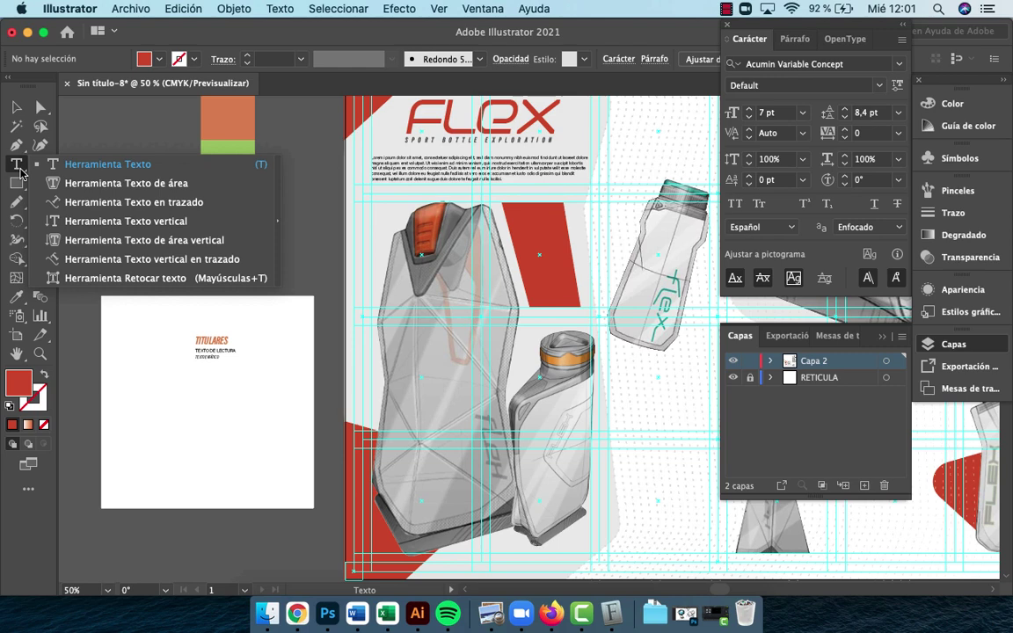
left_click(67, 185)
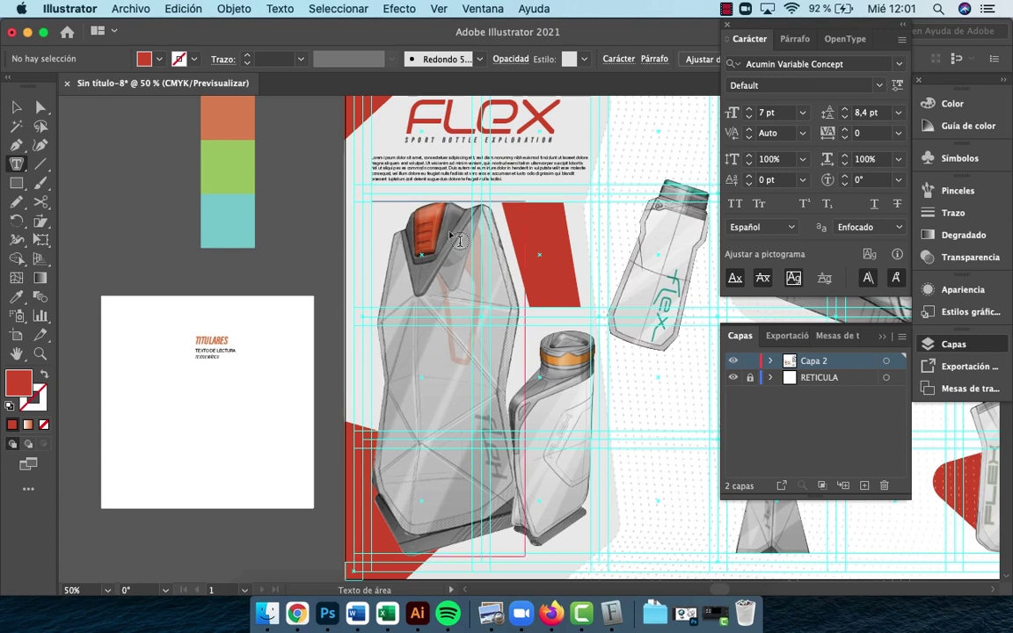
left_click(528, 230)
left_click(658, 335)
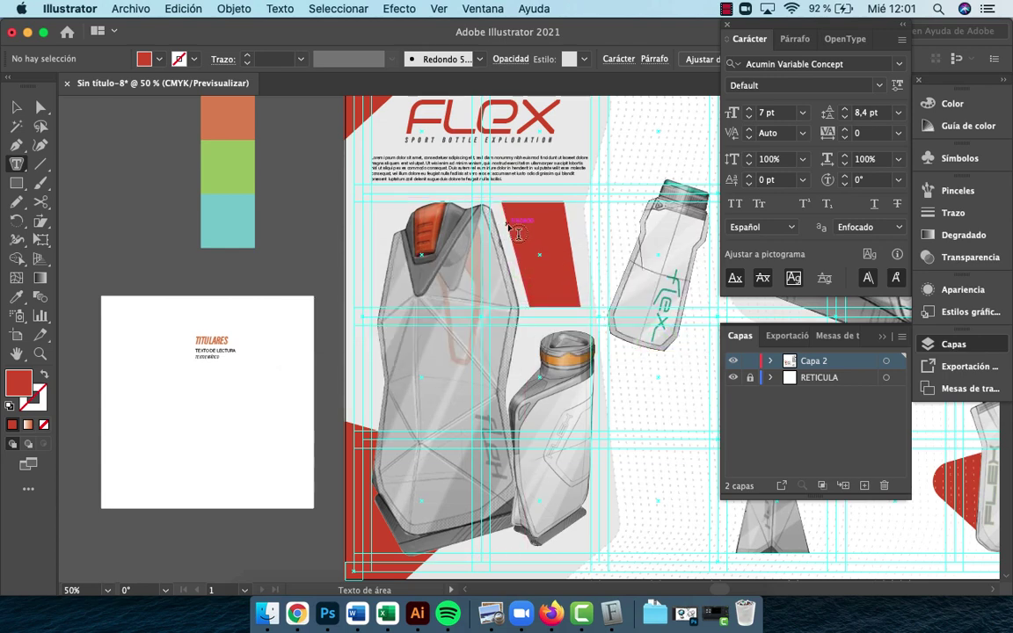
left_click(509, 228)
left_click(16, 106)
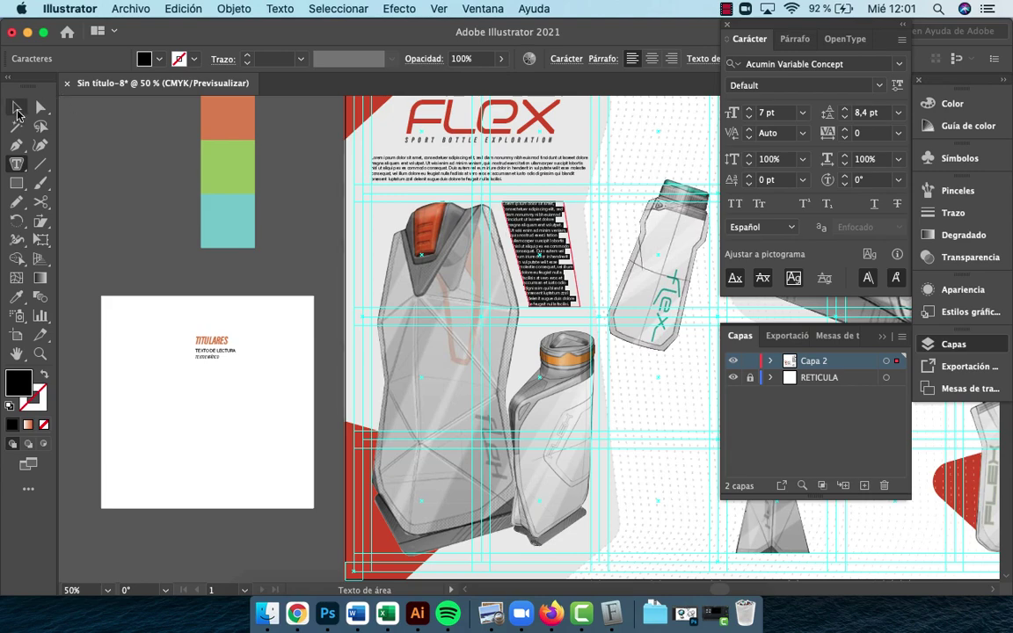
Justify the slanted placeholder text beside the large bottle with its last line aligned left
left_click(296, 261)
key("z")
left_click(506, 258)
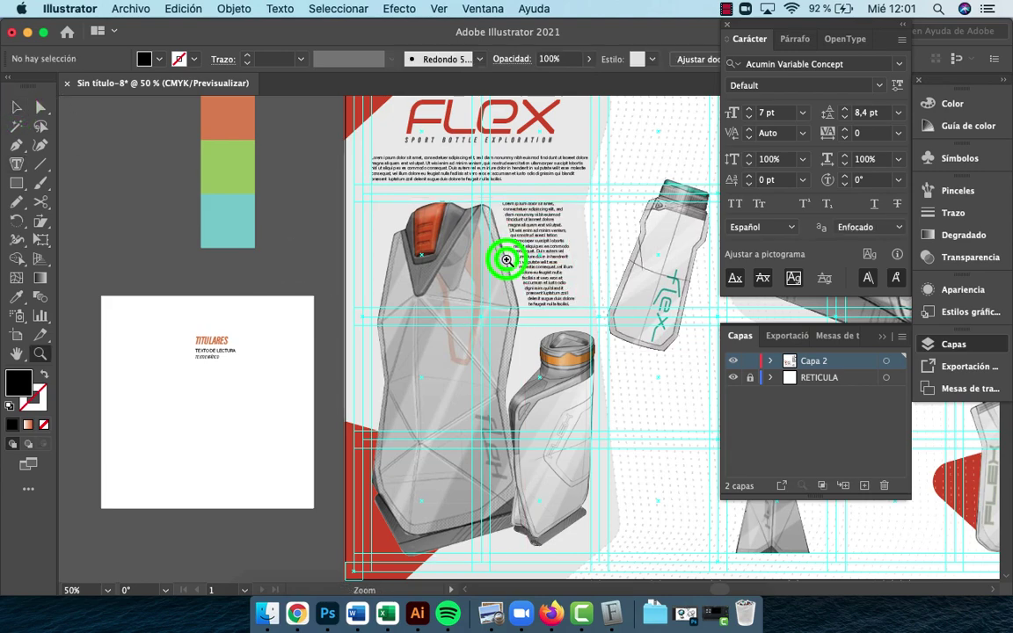
left_click(581, 300)
left_click_drag(581, 301, 538, 289)
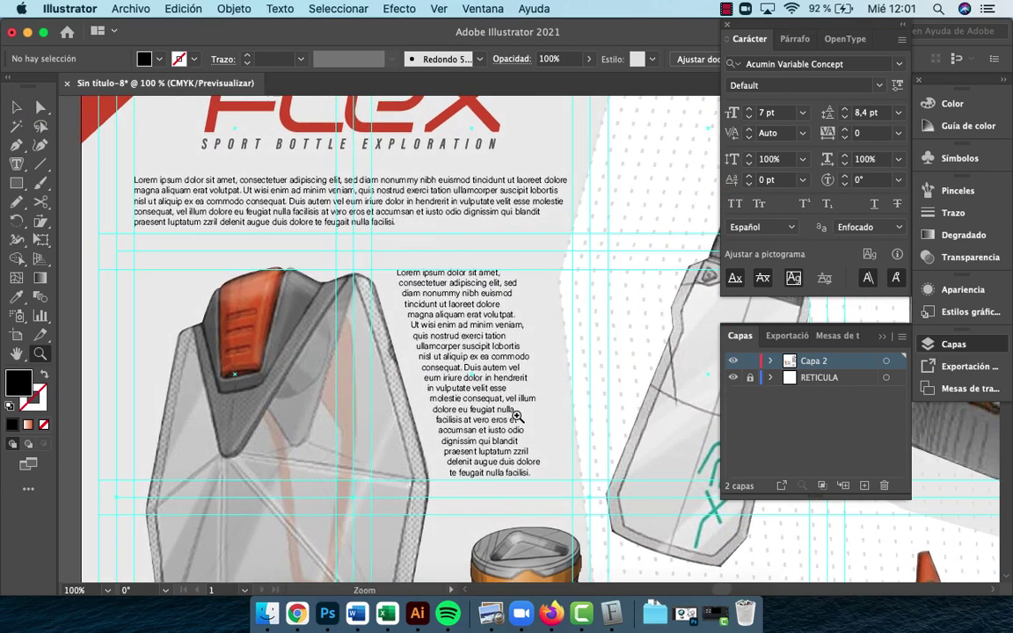
key("v")
left_click(502, 419)
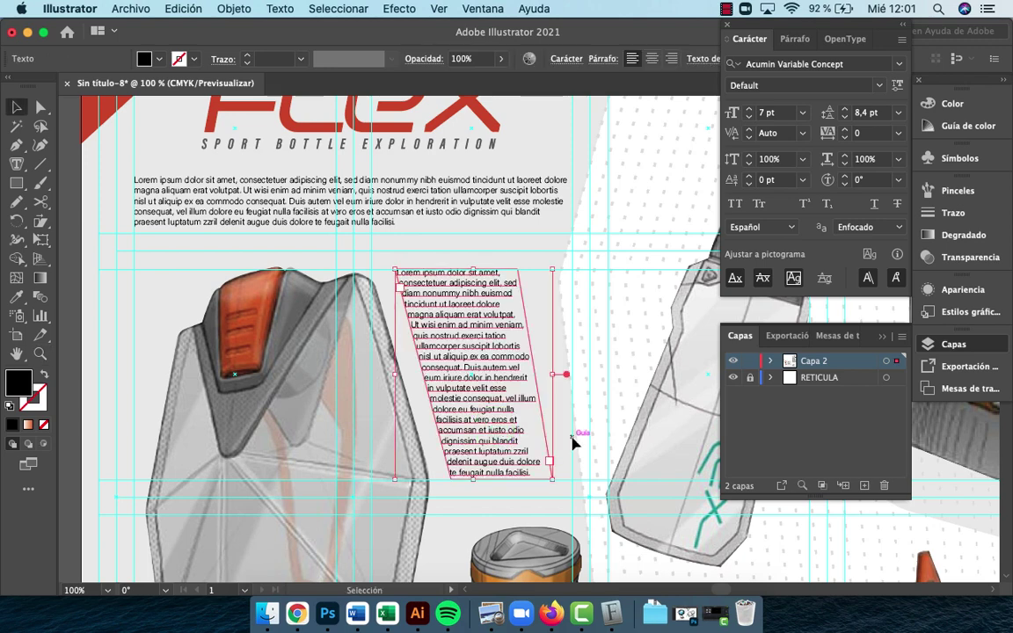
left_click(791, 40)
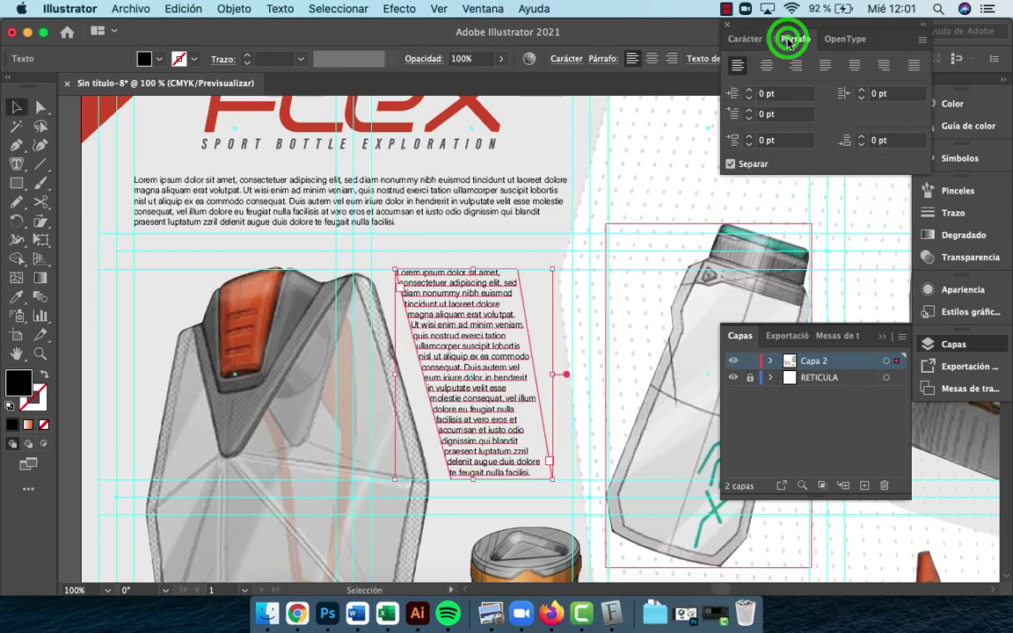
left_click(826, 68)
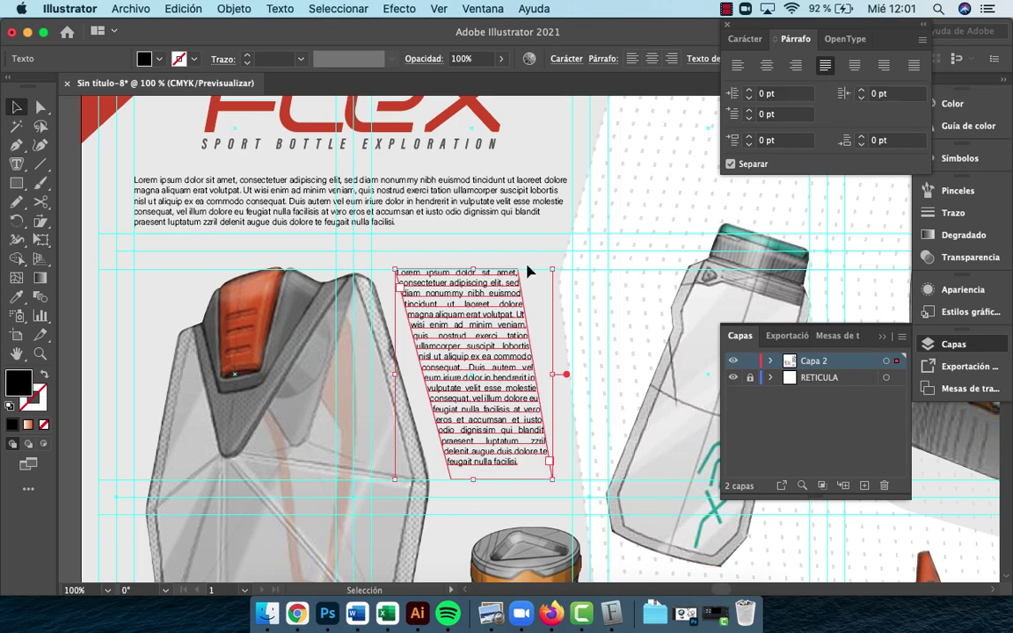
left_click(70, 417)
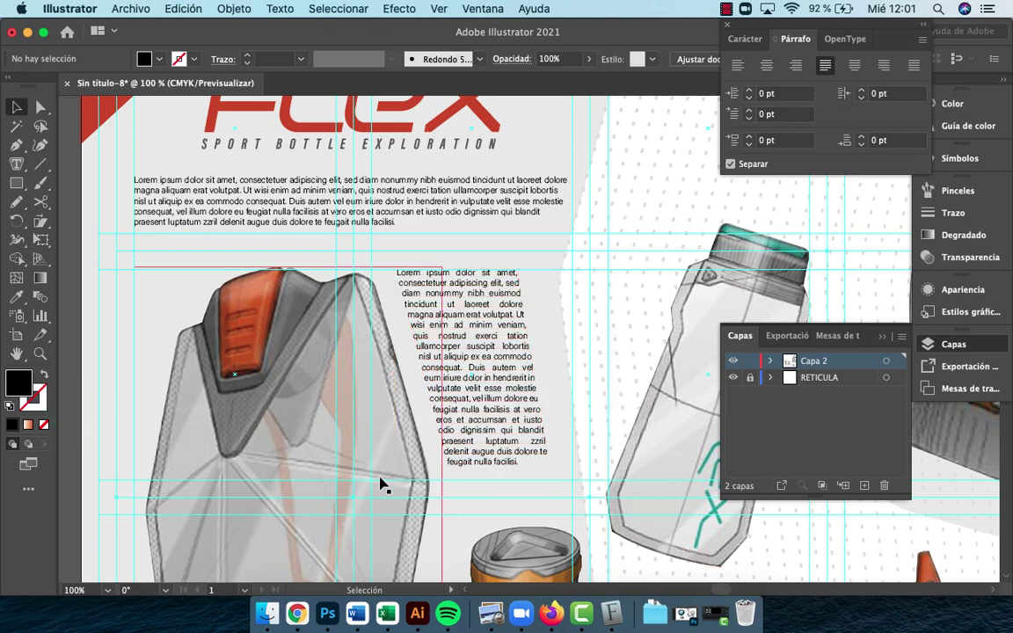
Apply the sample TEXTO ENFÁTICO style to the slanted placeholder text block using the Eyedropper
left_click(521, 377)
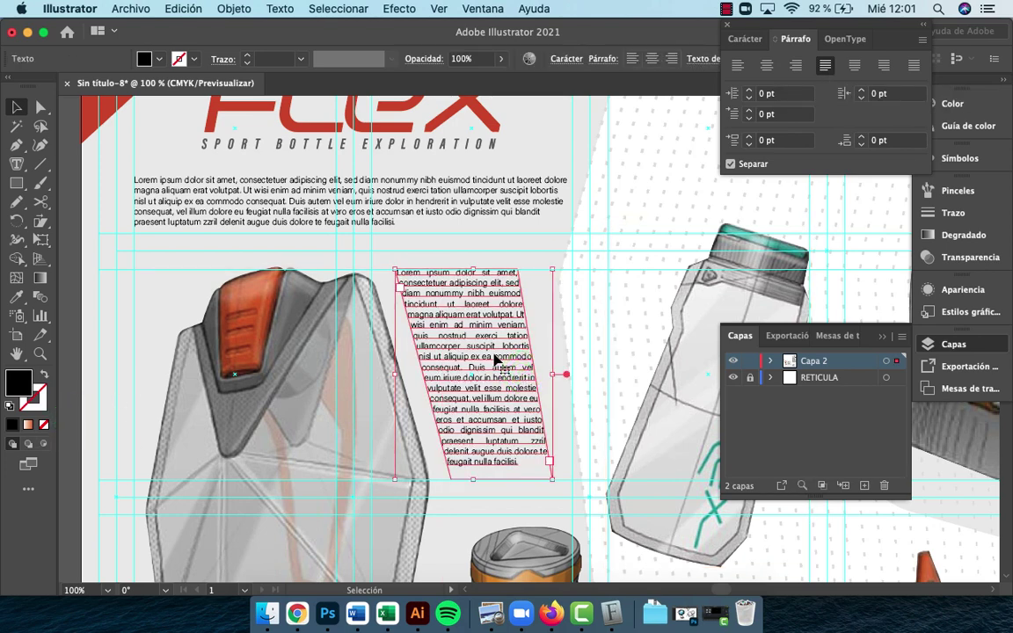
key("z")
left_click(506, 385, "alt")
left_click(505, 383, "alt")
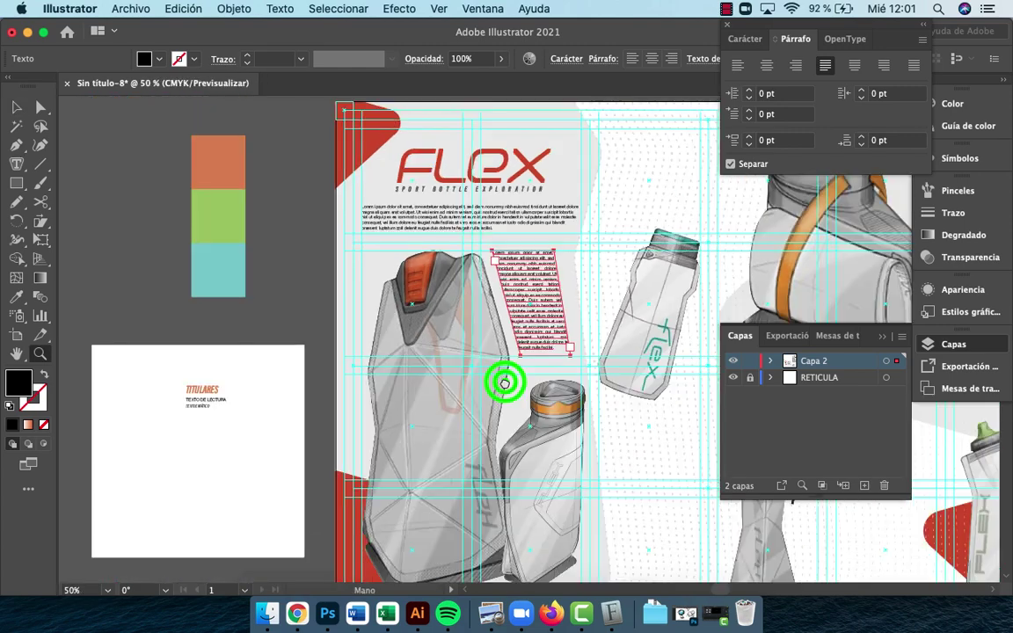
left_click_drag(505, 383, 593, 375)
left_click(362, 394)
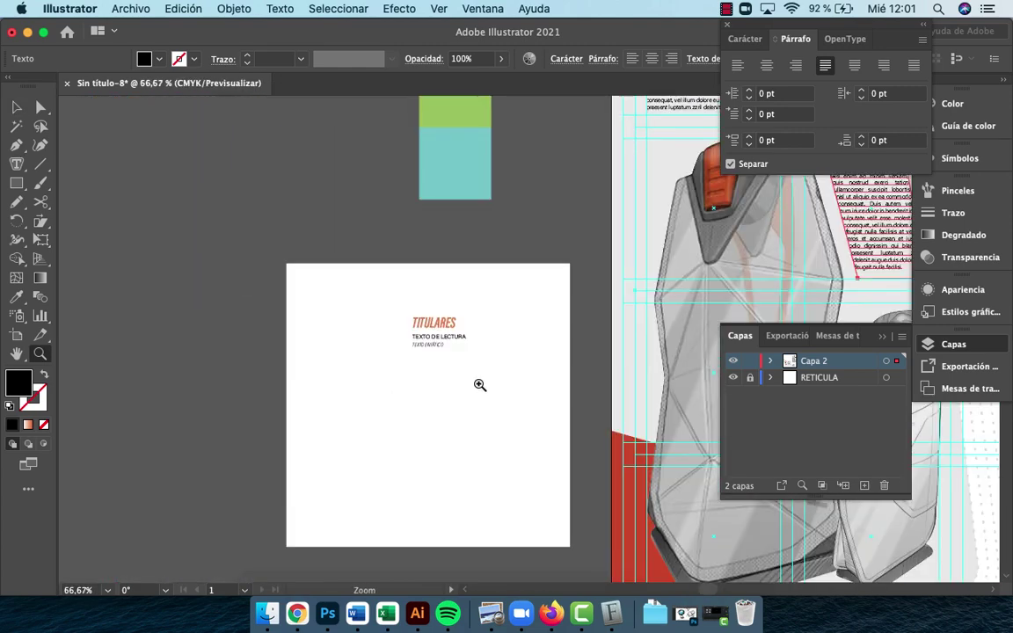
left_click_drag(478, 388, 360, 411)
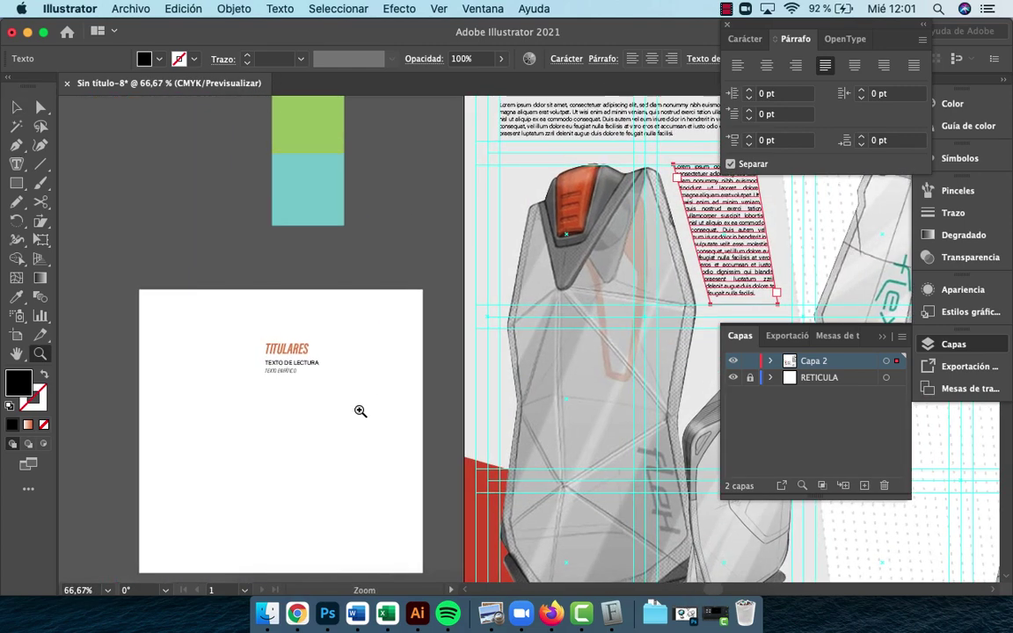
key("i")
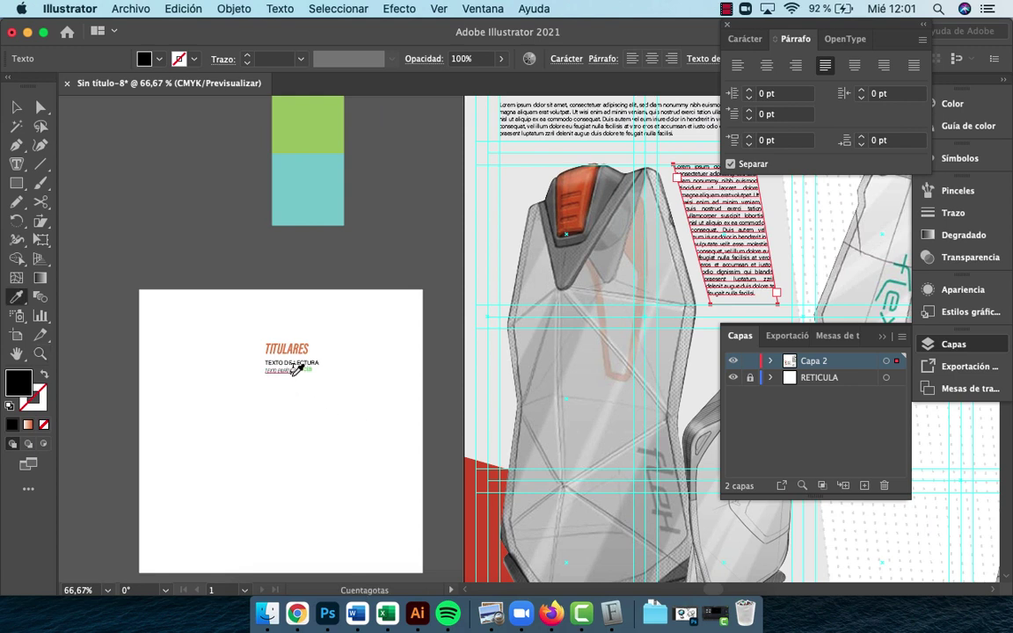
left_click(284, 369)
left_click(294, 370)
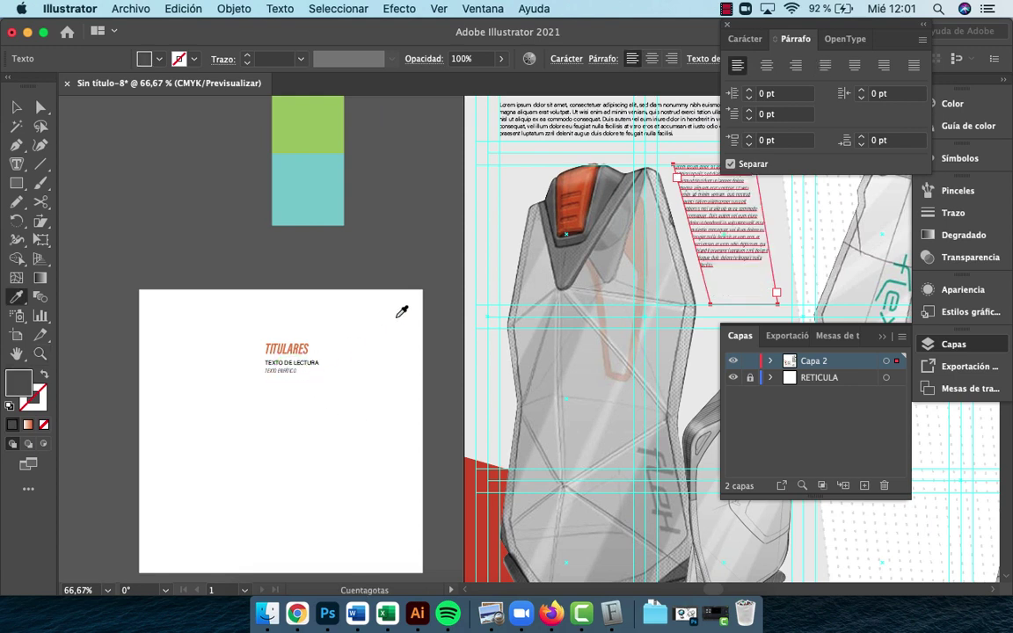
key("v")
left_click(370, 269)
Hide the RETICULA layer and examine the slanted text block's fit beside the large bottle, including its frame in Outline view
left_click_drag(614, 276, 439, 317)
left_click(226, 289)
key("z")
left_click(556, 308)
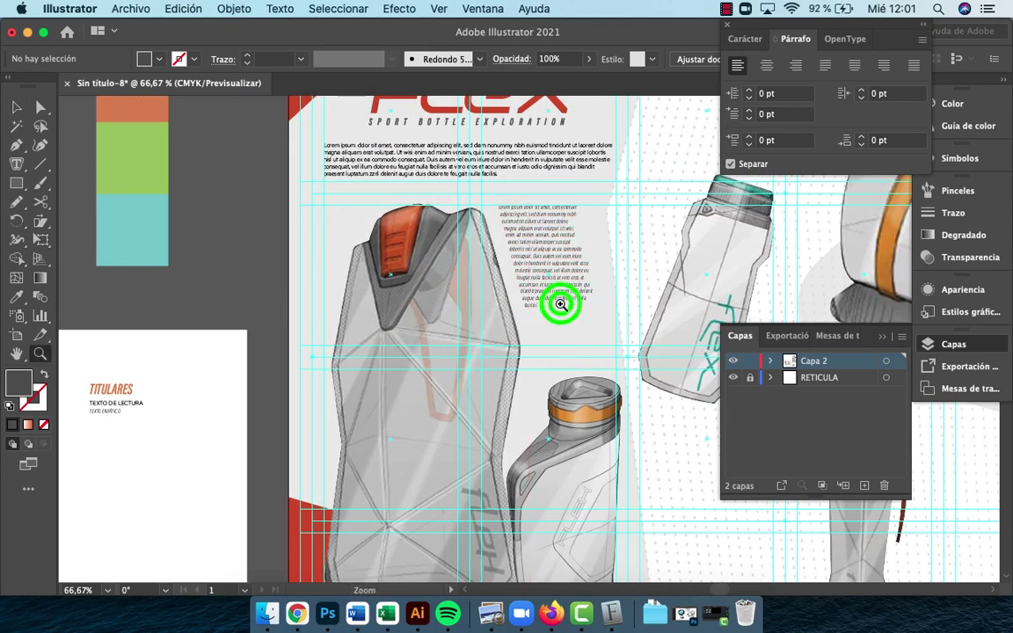
left_click(546, 309)
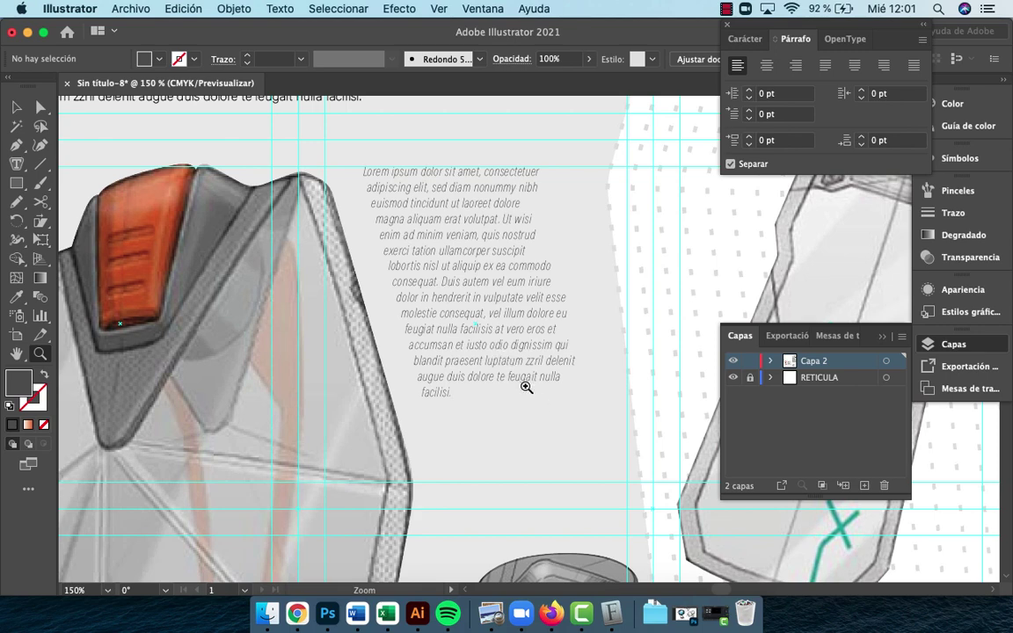
key("super+minus")
key("super+minus")
left_click(733, 377)
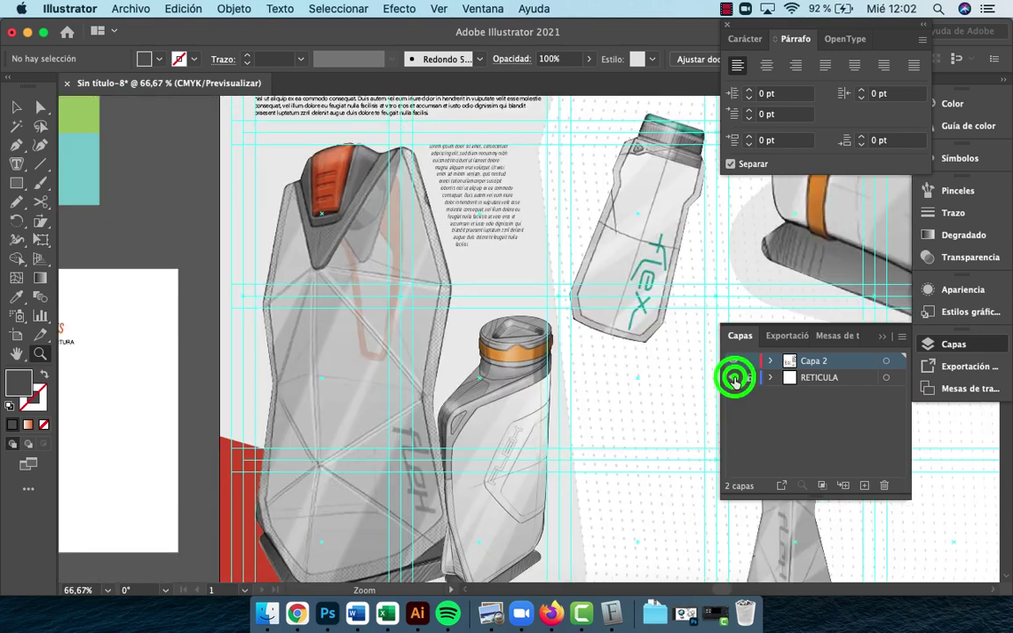
left_click(423, 399, "alt")
left_click(531, 376, "alt")
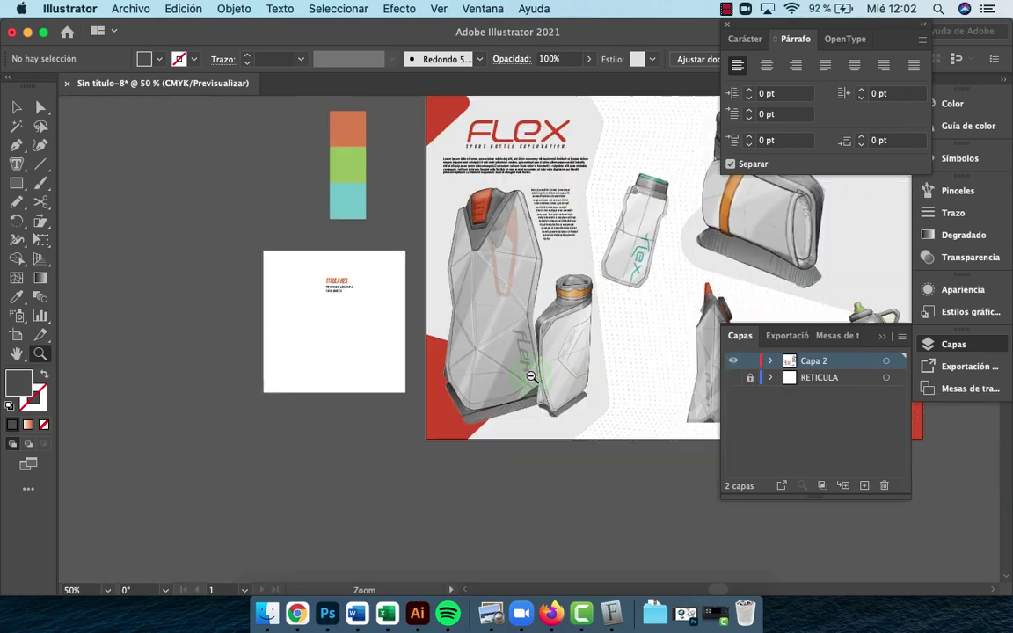
left_click_drag(475, 412, 460, 423)
left_click(466, 282)
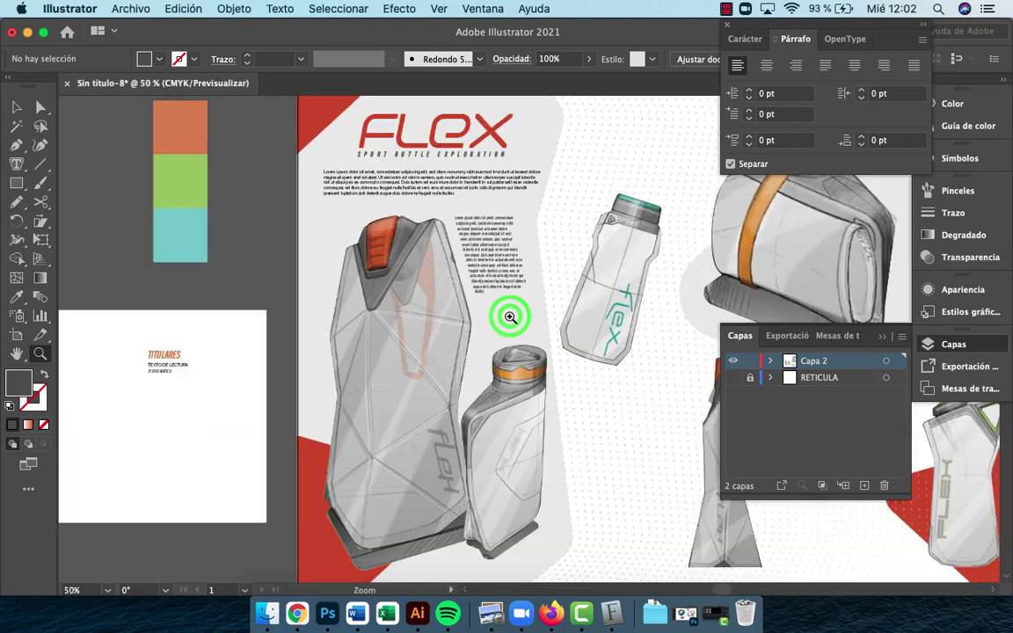
left_click(461, 274)
left_click(465, 277)
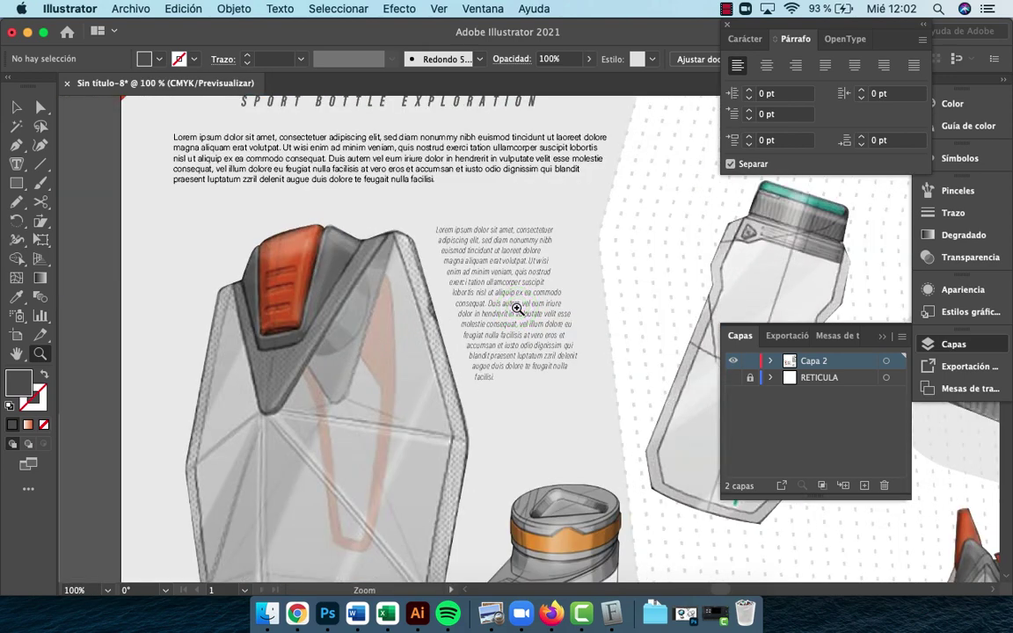
key("v")
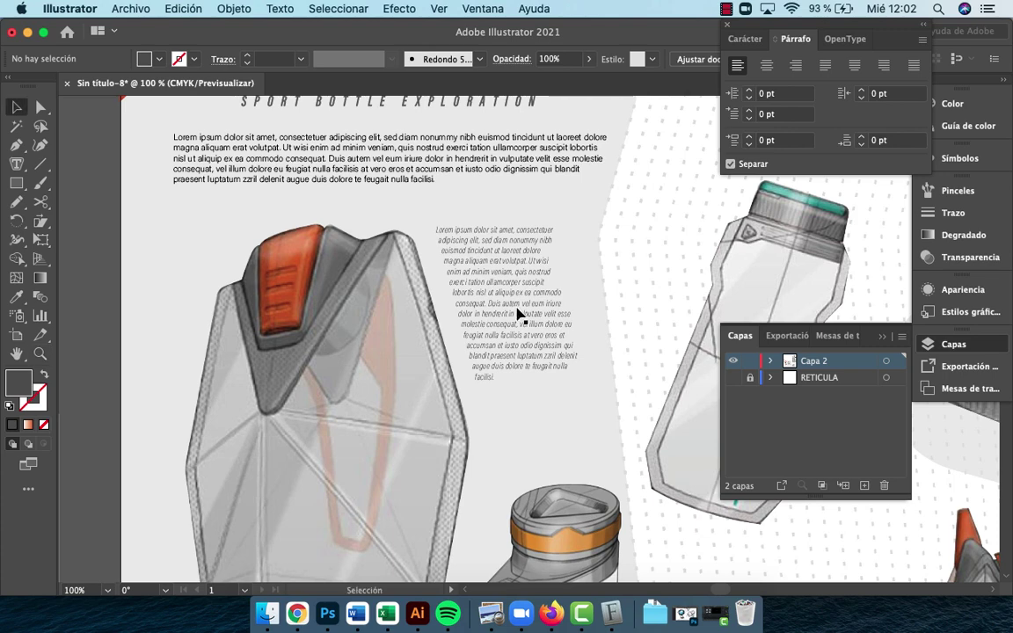
key("super+y")
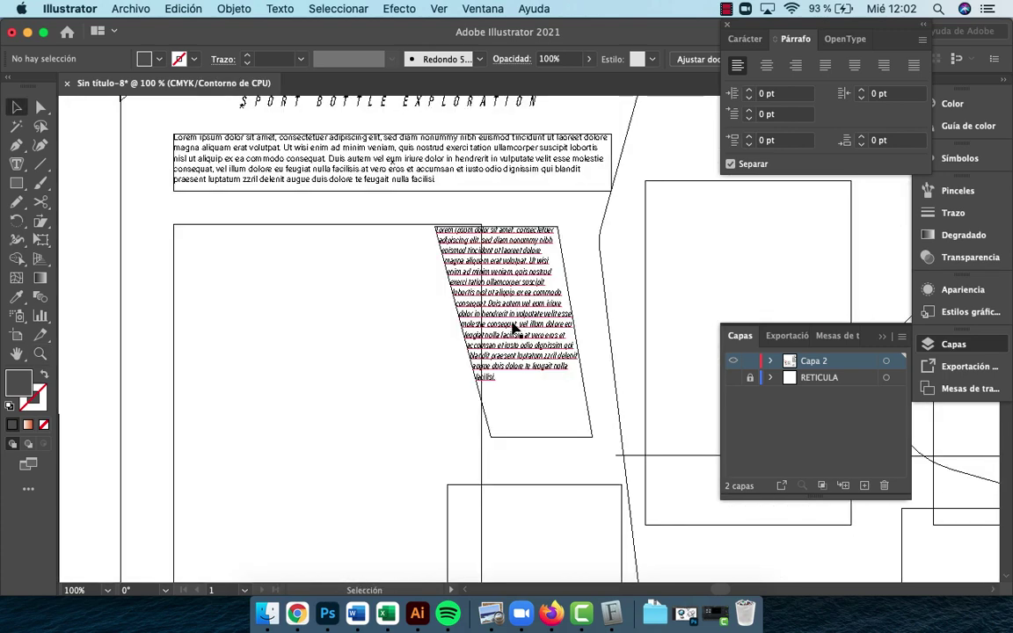
key("super+y")
Move the slanted text block slightly down and to the right, and show the RETICULA layer's guides again
left_click_drag(515, 327, 520, 355)
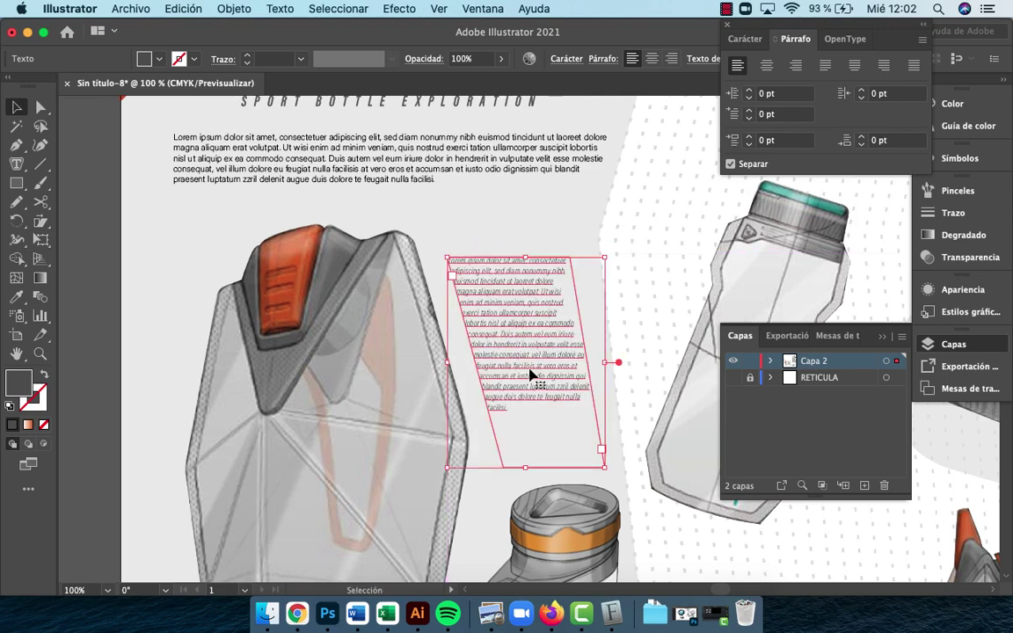
left_click(733, 378)
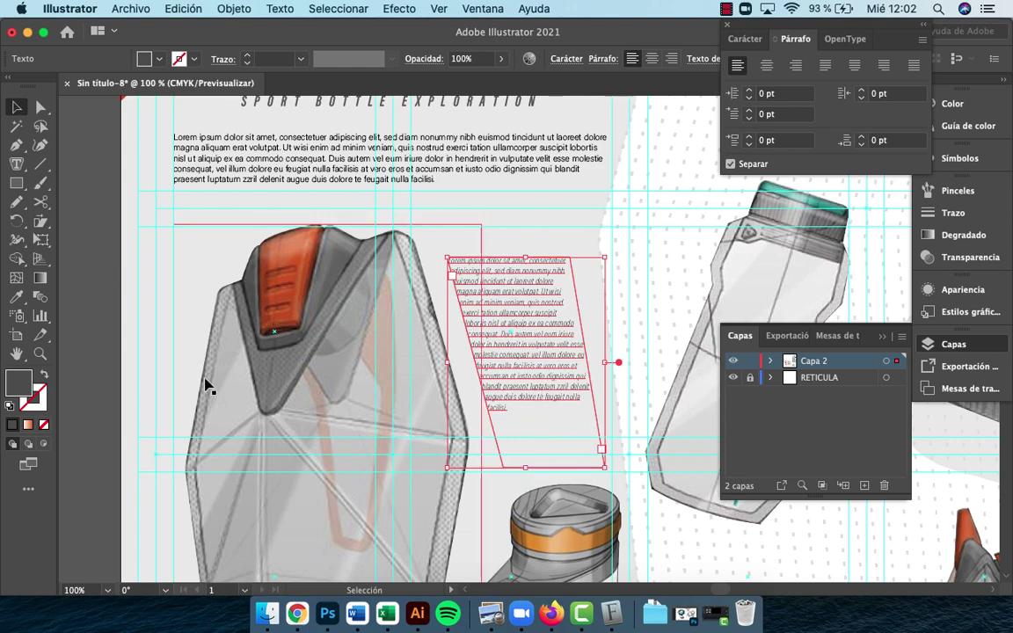
left_click(69, 400)
Examine the whole poster and the empty grey area beside the orange-strapped bottle as a place for more text
key("z")
left_click(388, 393, "alt")
left_click(526, 357, "alt")
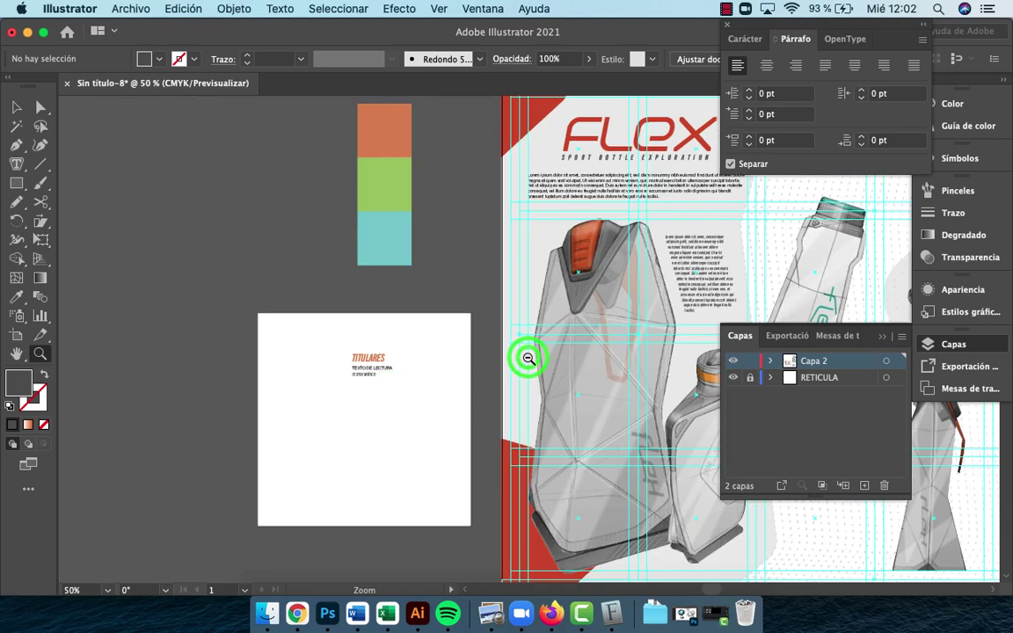
left_click(510, 359, "alt")
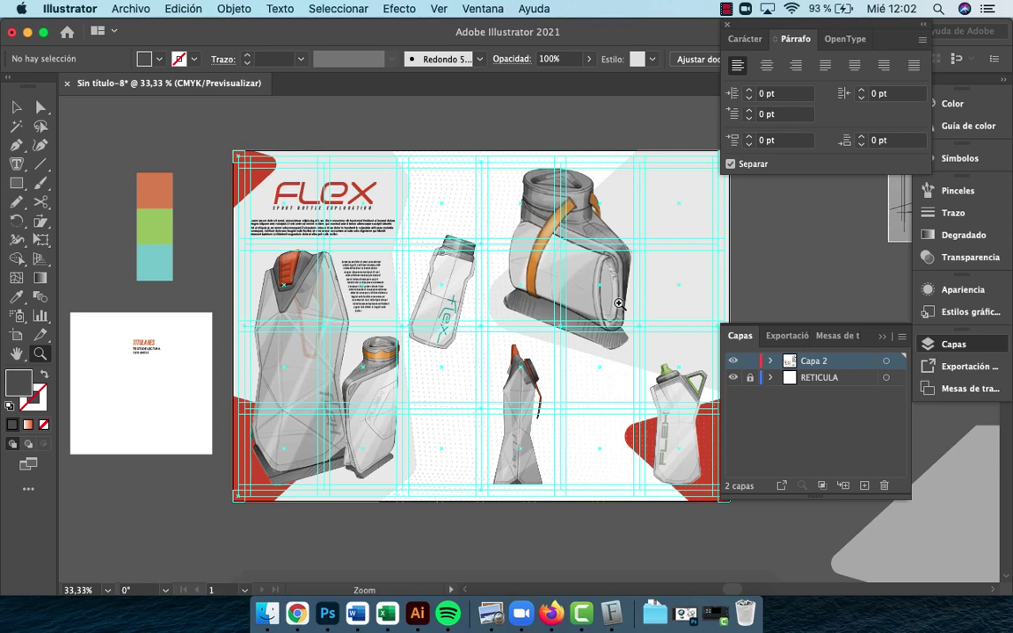
left_click(652, 240)
left_click(588, 328)
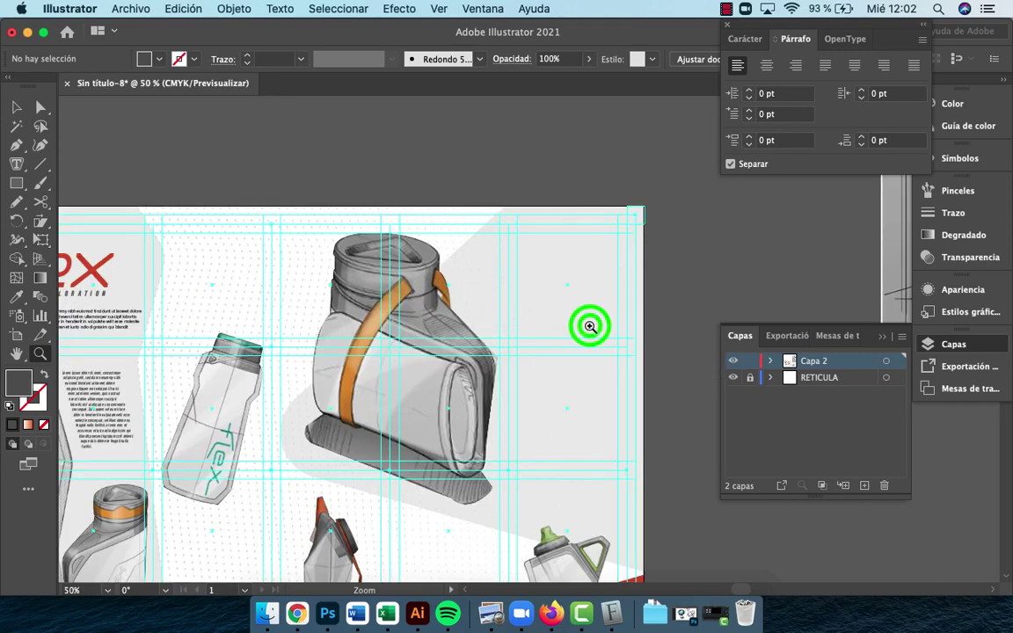
left_click(493, 320)
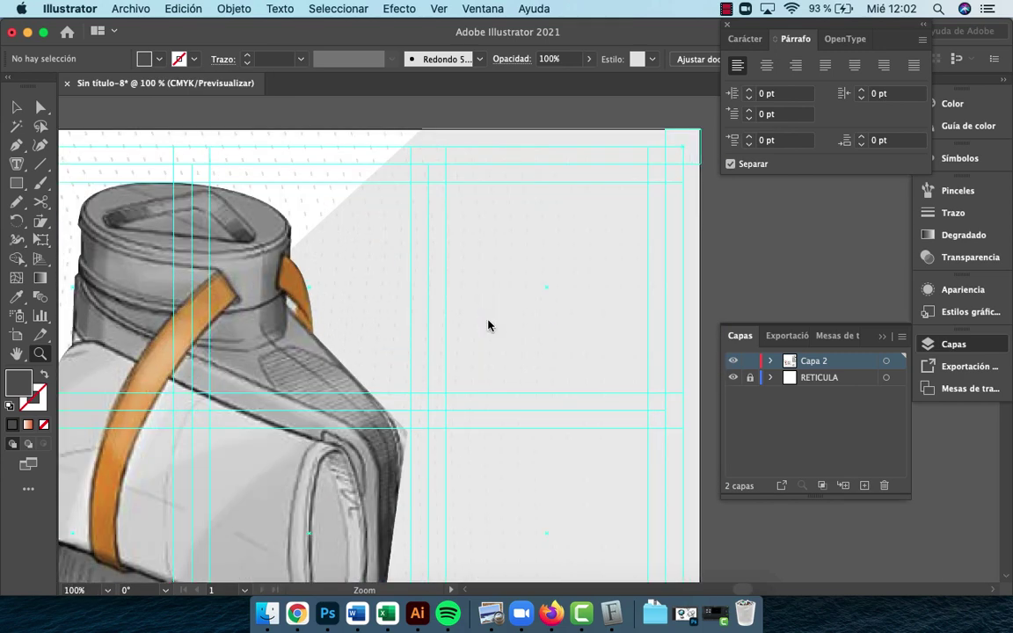
left_click_drag(486, 319, 472, 279)
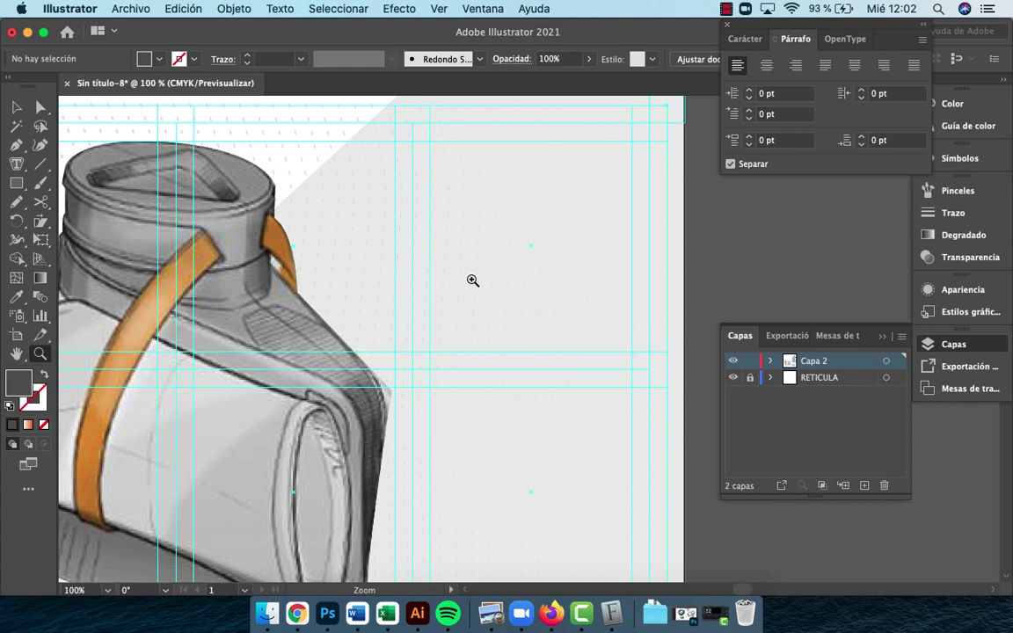
key("m")
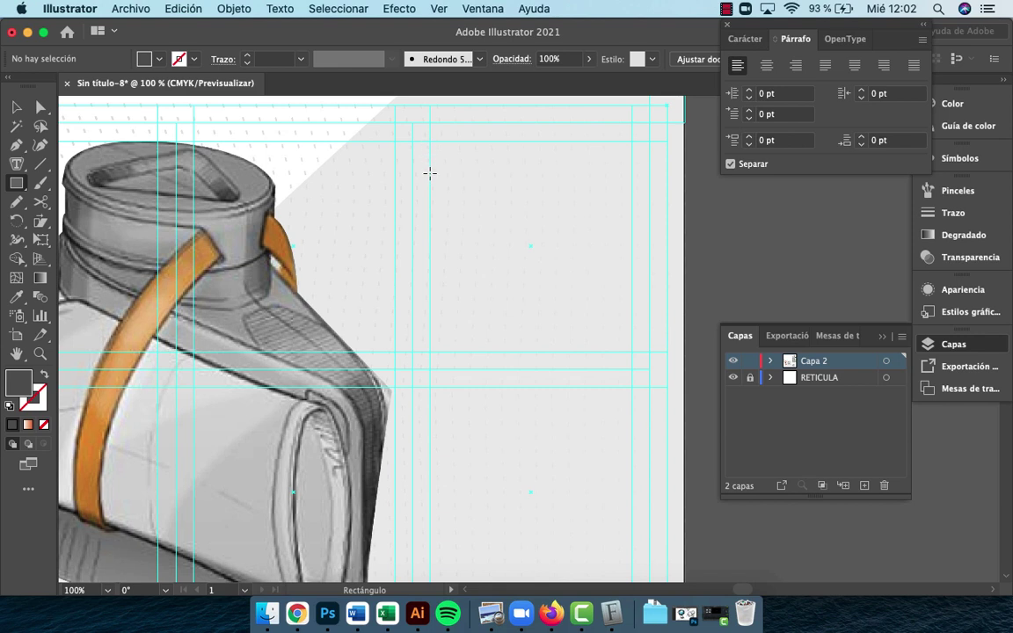
left_click_drag(429, 172, 629, 501)
key("super+z")
Draw a tall text frame between the column guides beside the orange-strapped bottle, filled with placeholder text
key("t")
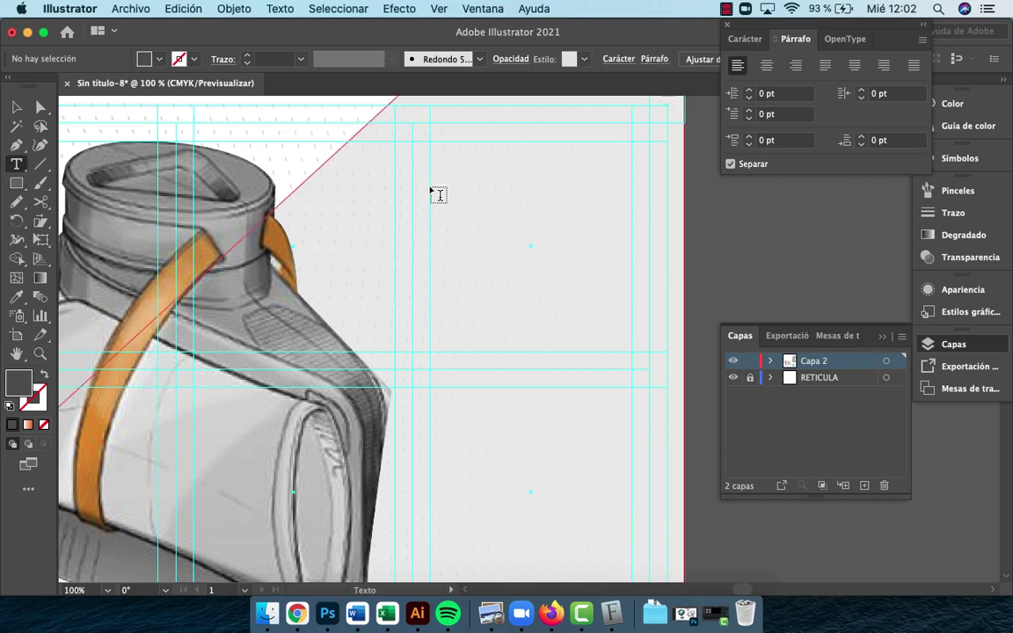
left_click_drag(431, 189, 632, 512)
key("BackSpace")
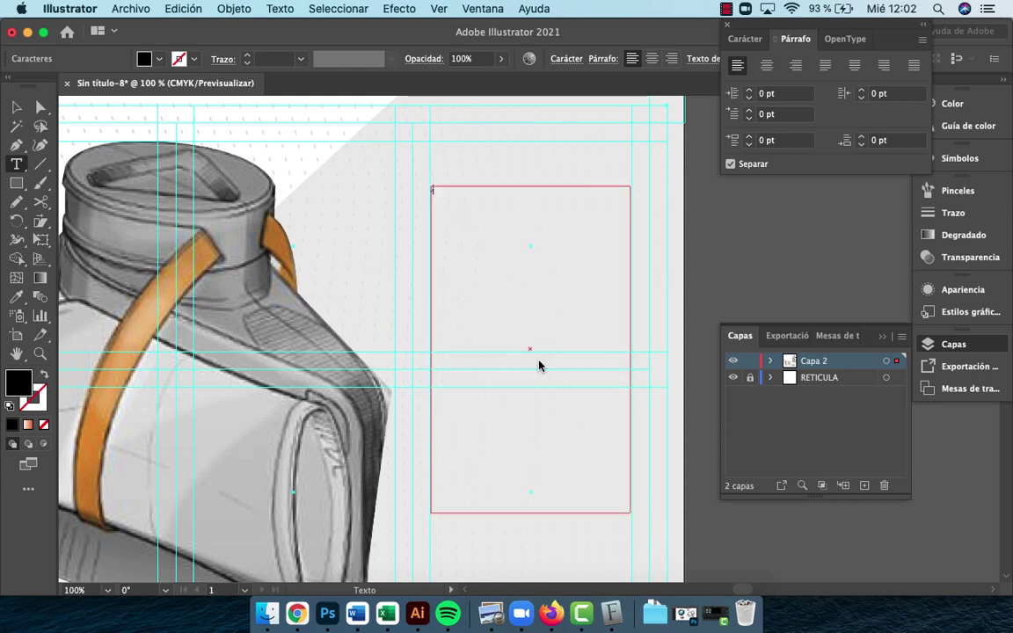
key("Escape")
key("super+z")
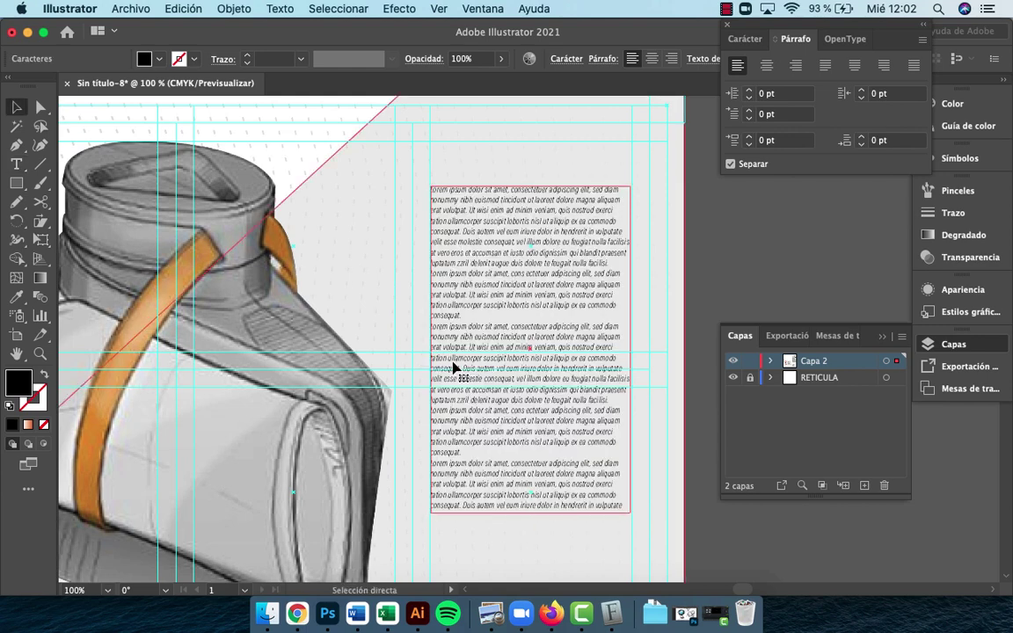
left_click(492, 431)
key("space")
left_click(479, 420)
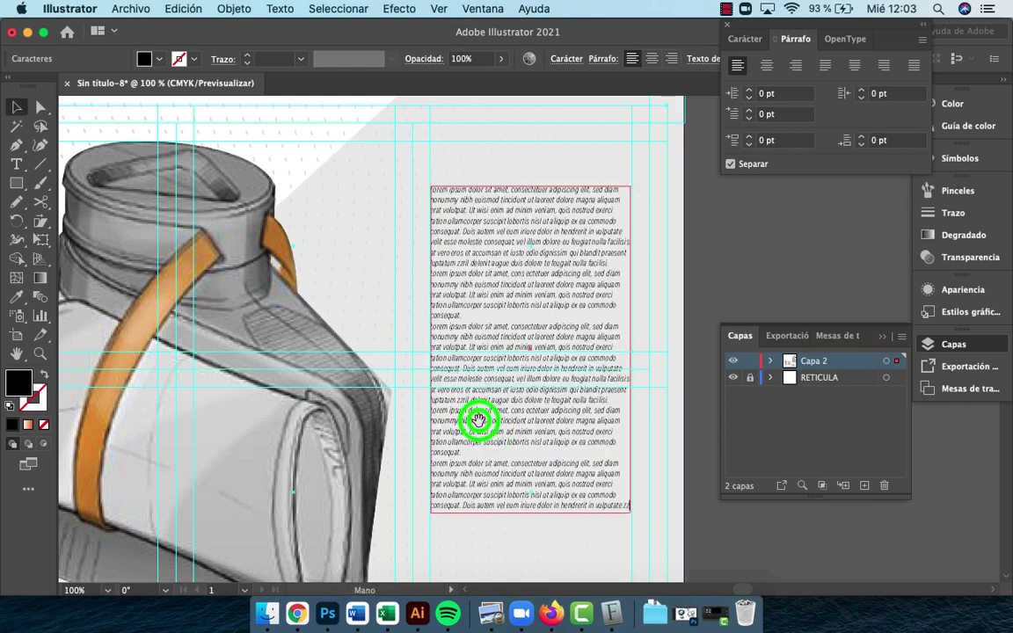
left_click(657, 440)
Apply the style of the TEXTO DE LECTURA sample to the tall text block beside the orange-strapped bottle
key("z")
left_click(573, 404, "alt")
left_click(572, 405, "alt")
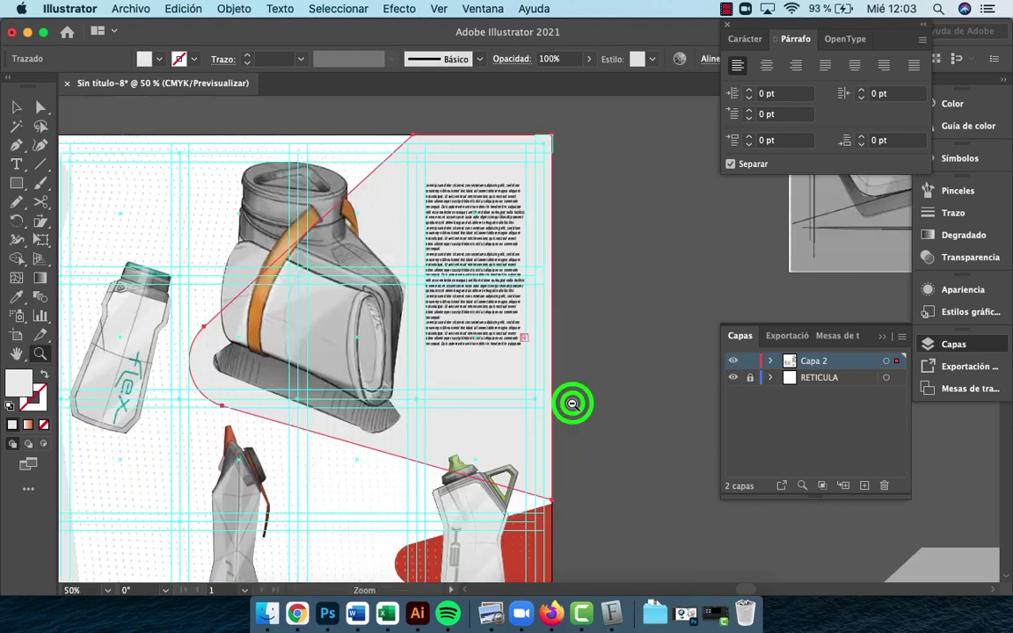
left_click(497, 373, "alt")
left_click_drag(498, 374, 628, 400)
left_click(646, 352)
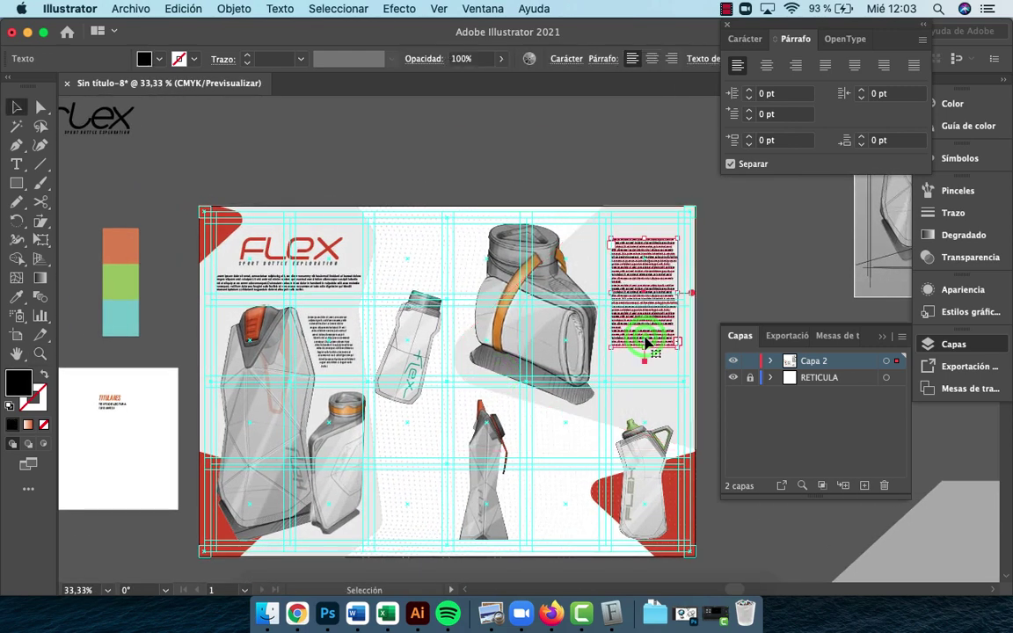
key("i")
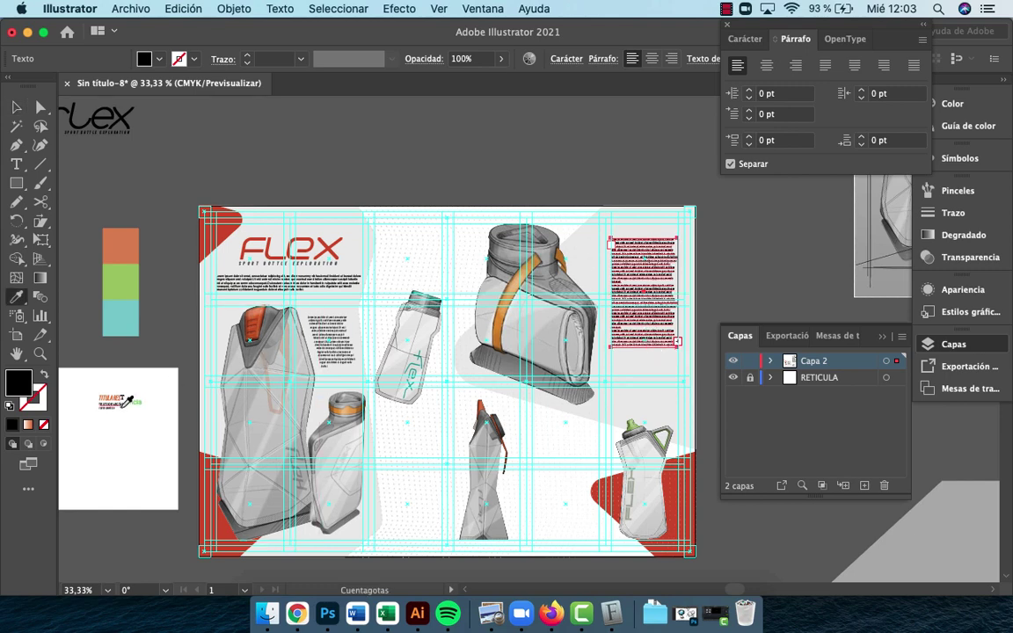
left_click(125, 404)
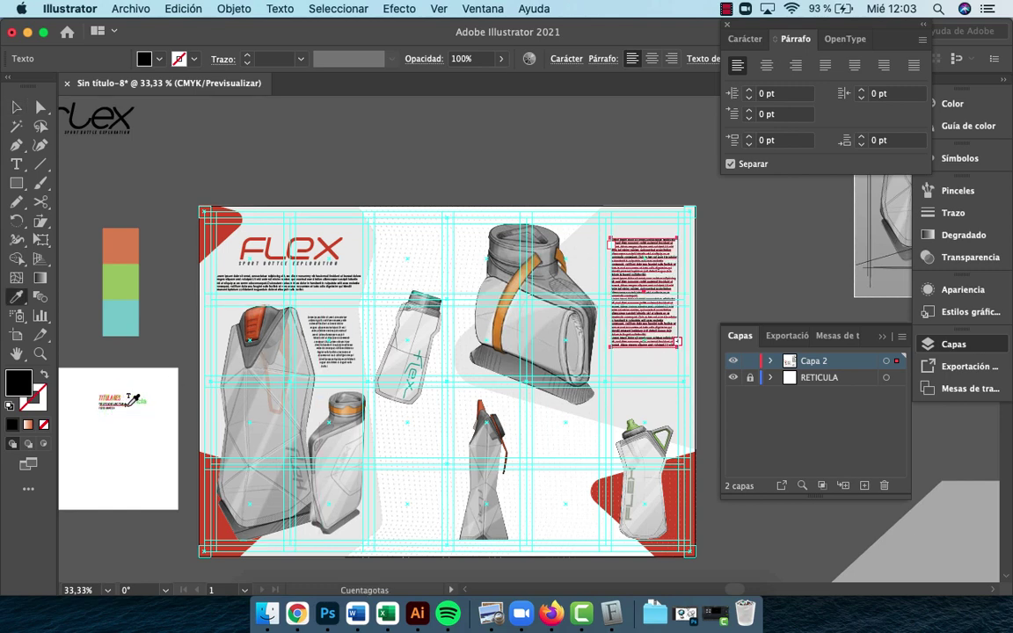
Align the tall text block's left edge with the column guide and justify its paragraphs with the last line aligned left
scroll(571, 294, "up", 3)
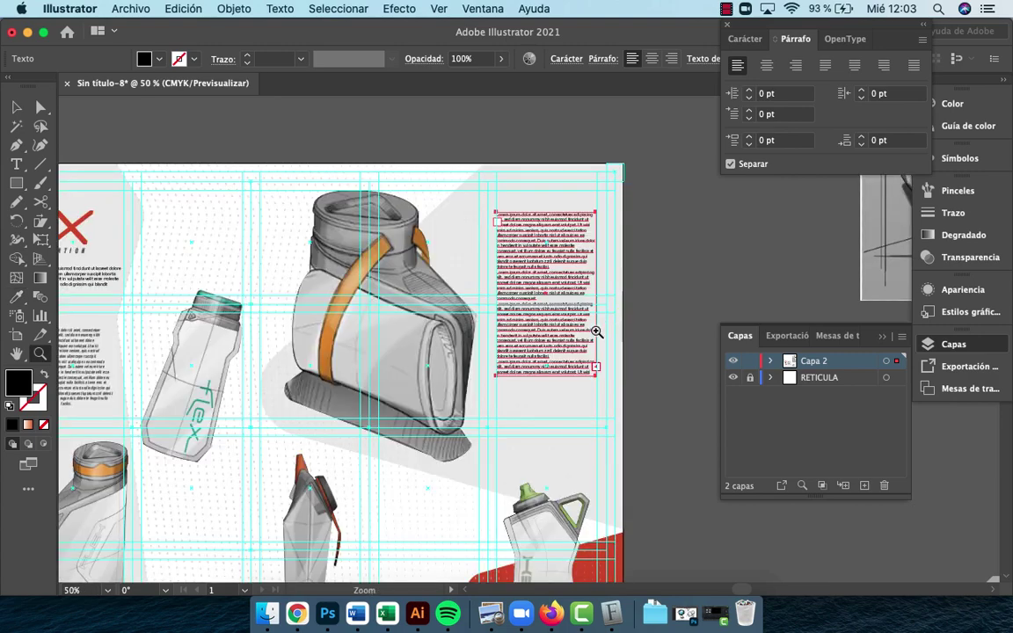
key("v")
left_click(610, 331)
left_click(550, 332)
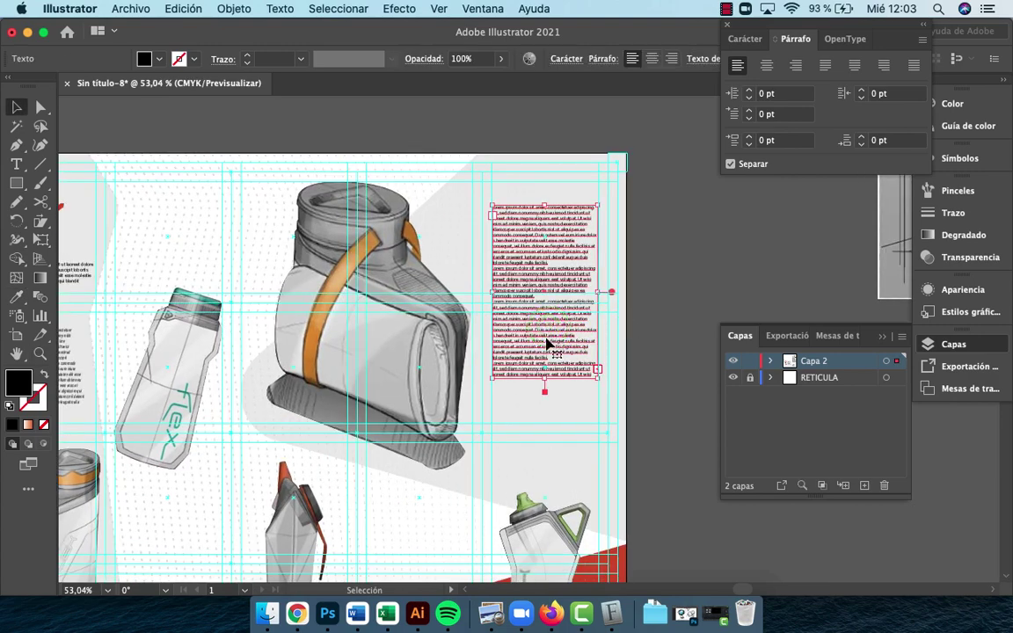
scroll(553, 365, "up", 3)
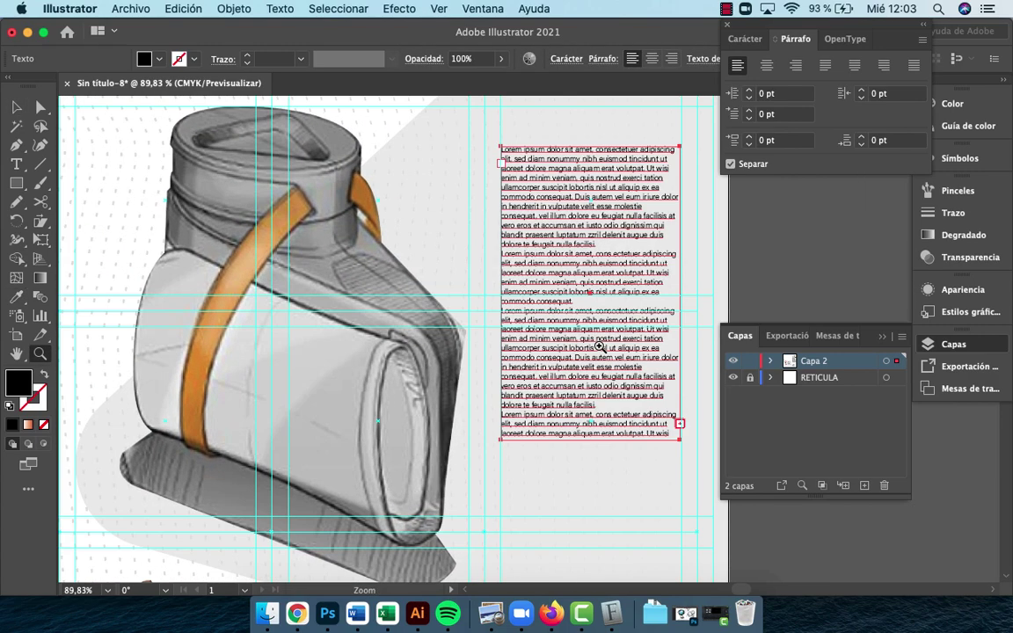
mouse_move(501, 294)
left_mouse_down()
mouse_move(487, 296)
mouse_move(500, 296)
left_mouse_up()
left_click(737, 272)
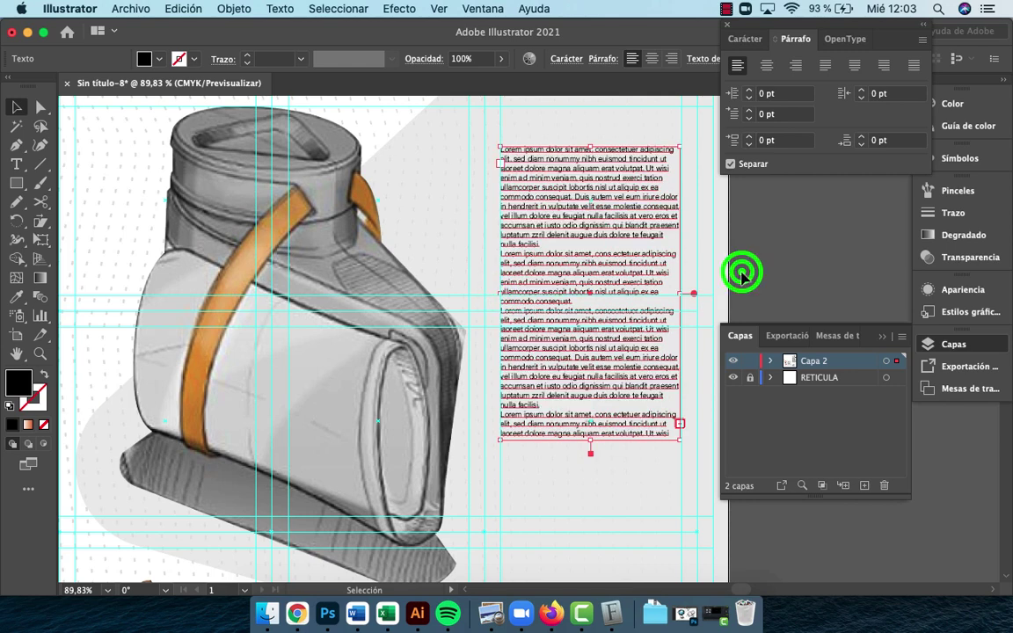
left_click(626, 313)
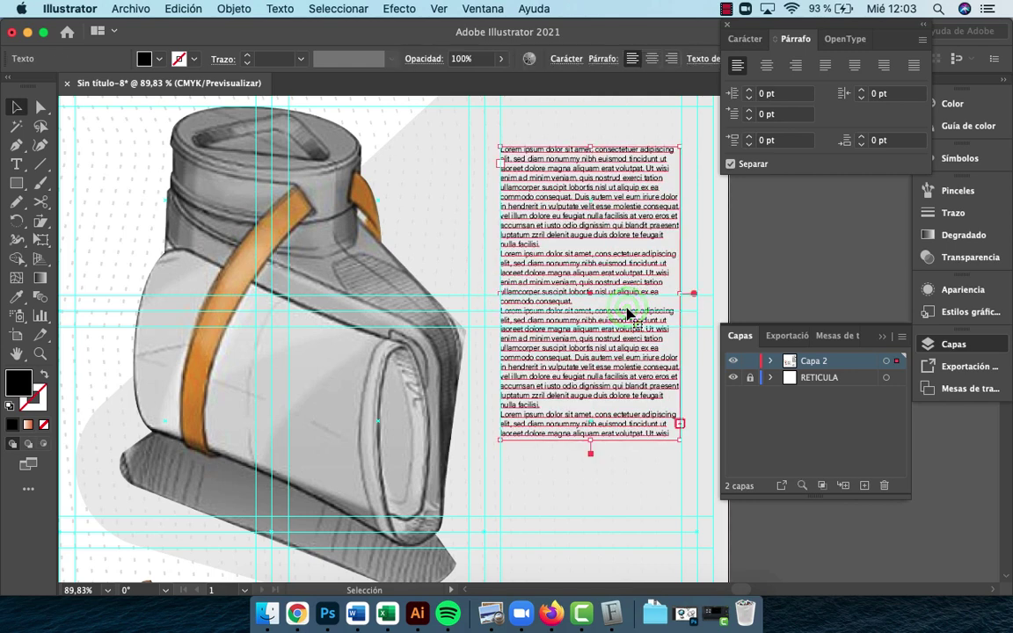
left_click(824, 67)
left_click(791, 221)
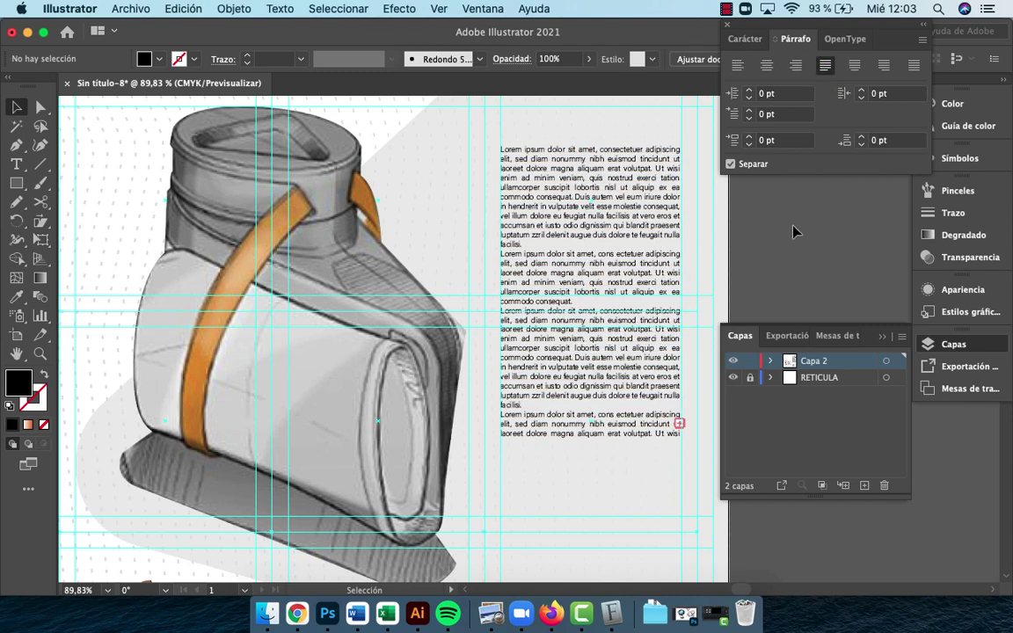
Extend the tall text frame down to the lower row guide beneath the orange-strapped bottle so the overset placeholder text fits
left_click(594, 391)
left_click_drag(590, 439, 593, 519)
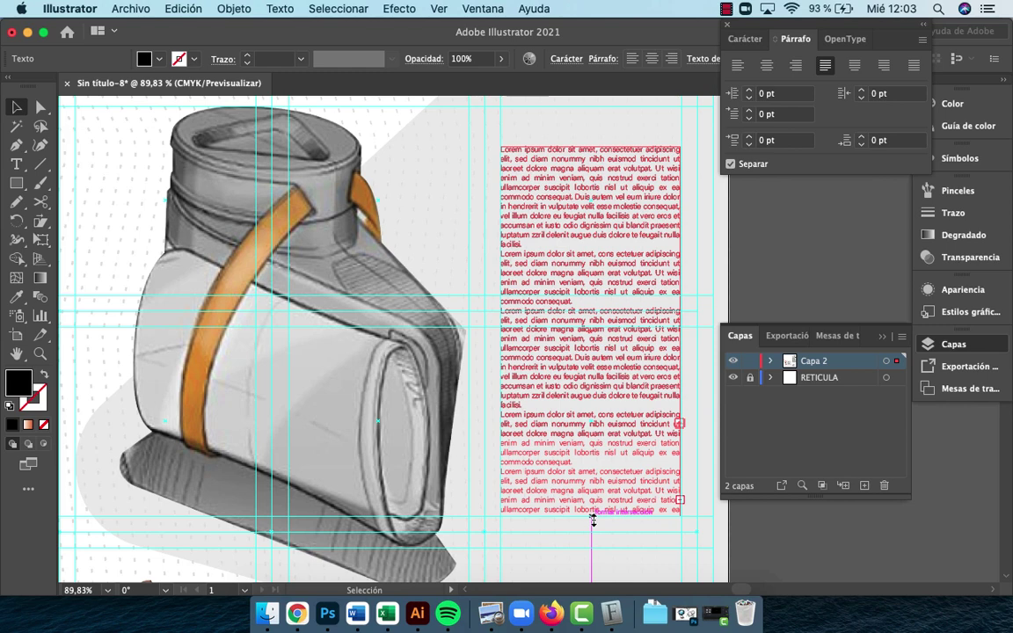
left_click(596, 175)
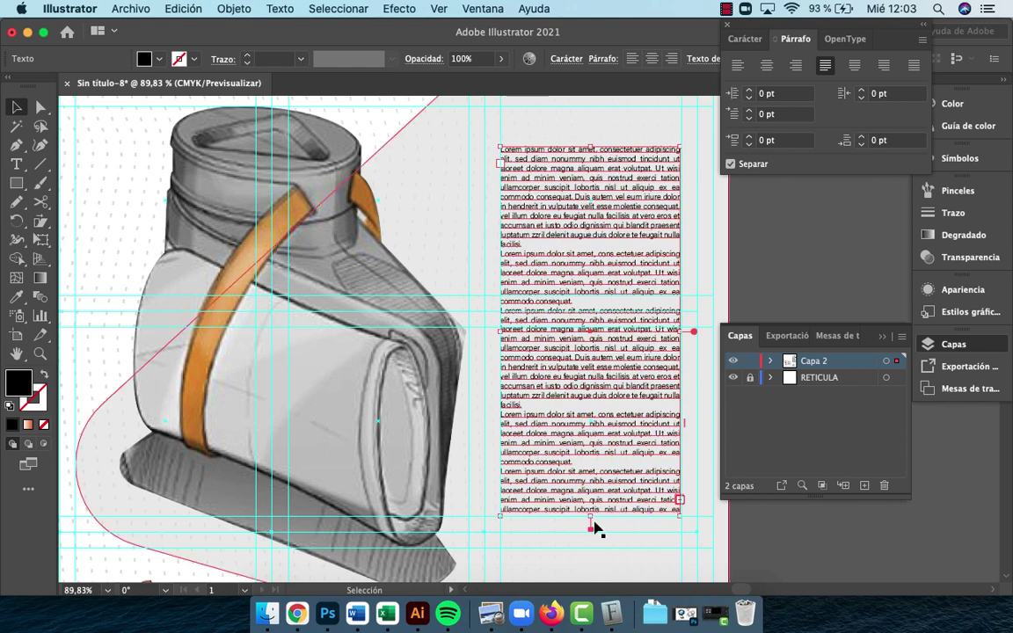
scroll(587, 510, "down", 5)
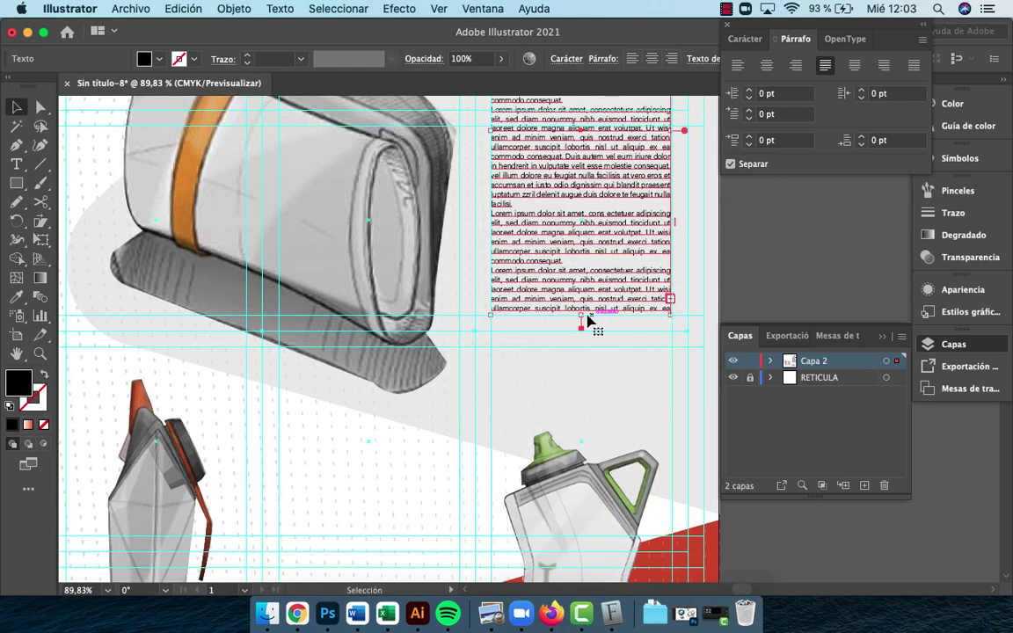
left_click_drag(583, 315, 576, 342)
left_click_drag(575, 349, 574, 347)
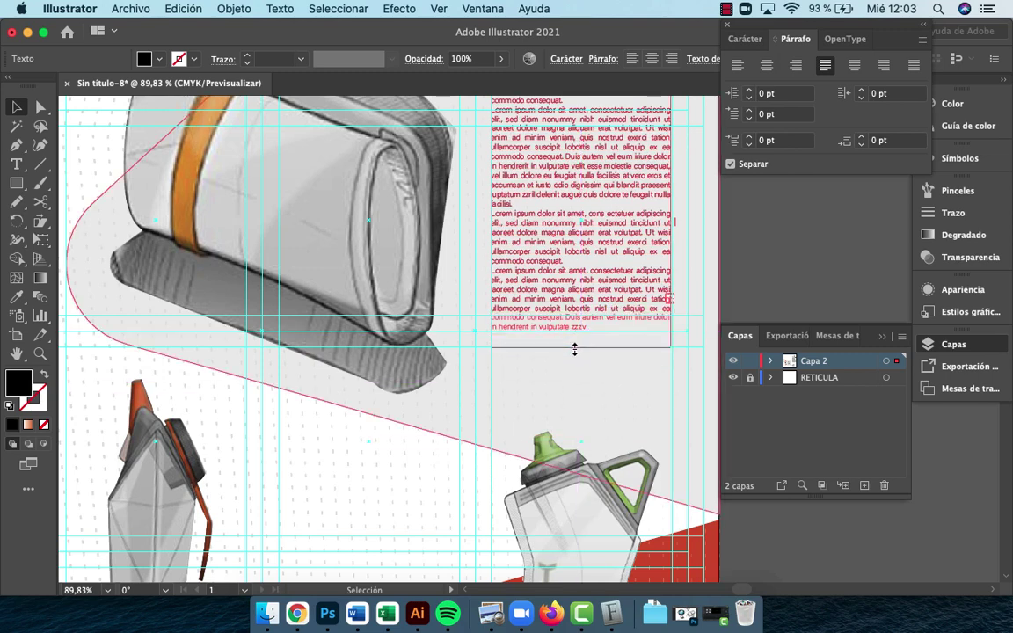
left_click(776, 287)
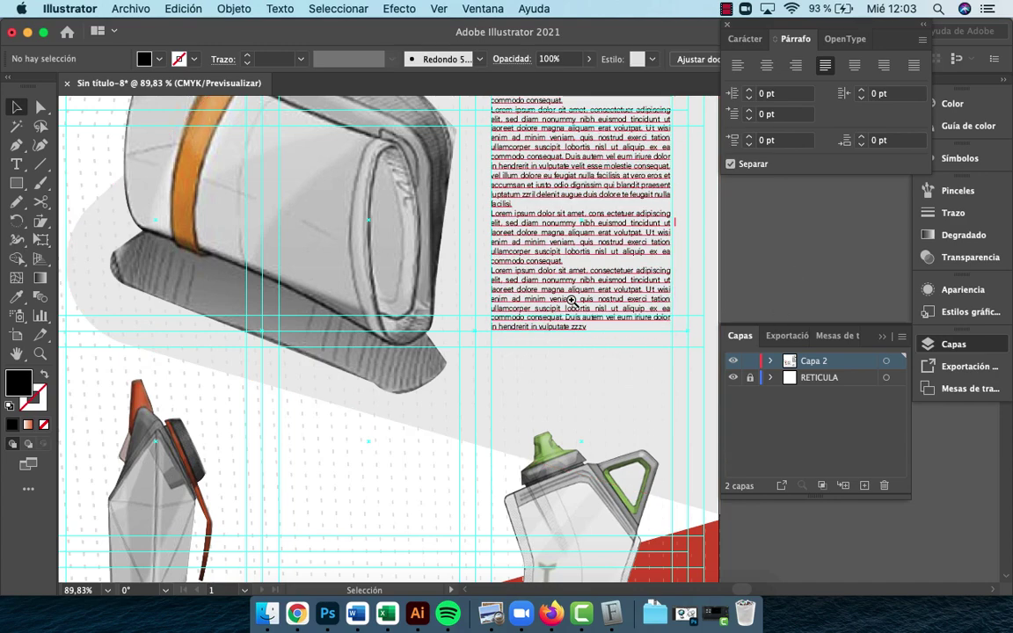
Add the heading "PLEGADO / FUNCIÓN" above the tall text block
key("z")
left_click(570, 301, "alt")
left_click(570, 301, "alt")
scroll(570, 301, "left", 5)
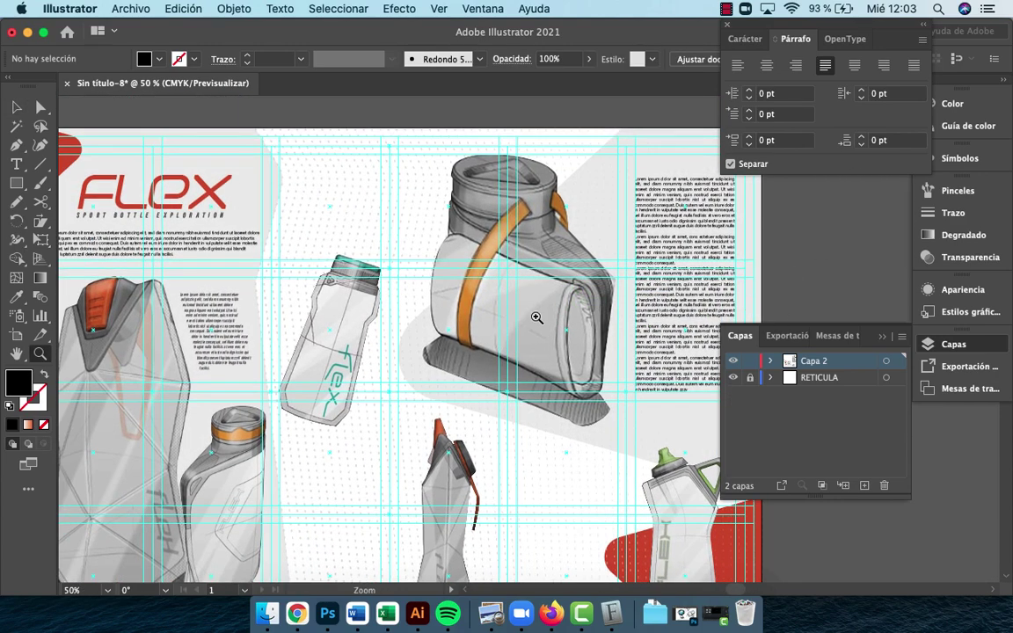
left_click(655, 174)
left_click(534, 291)
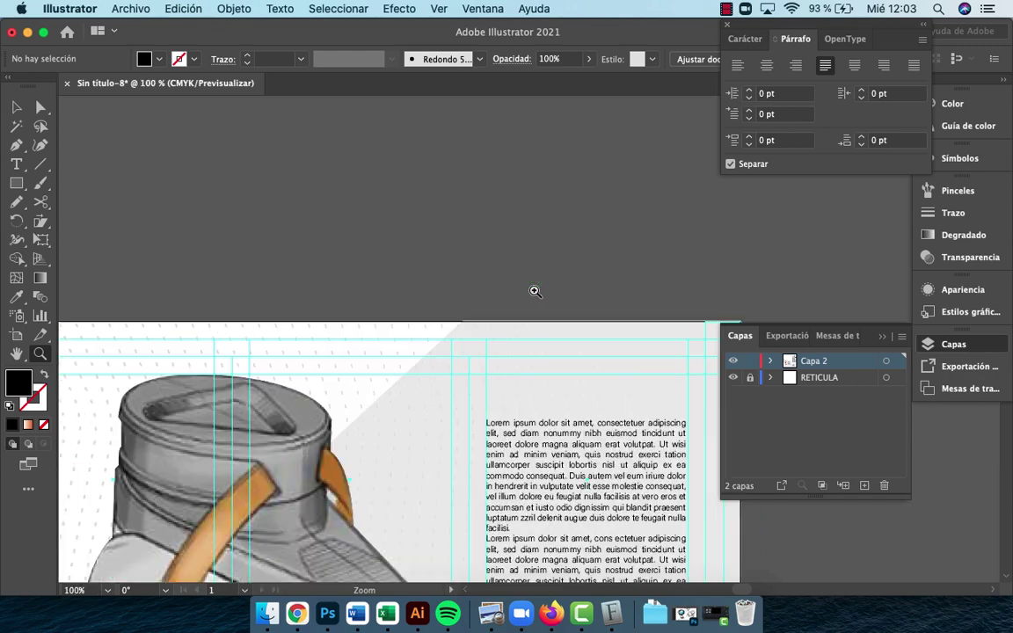
key("t")
left_click(502, 387)
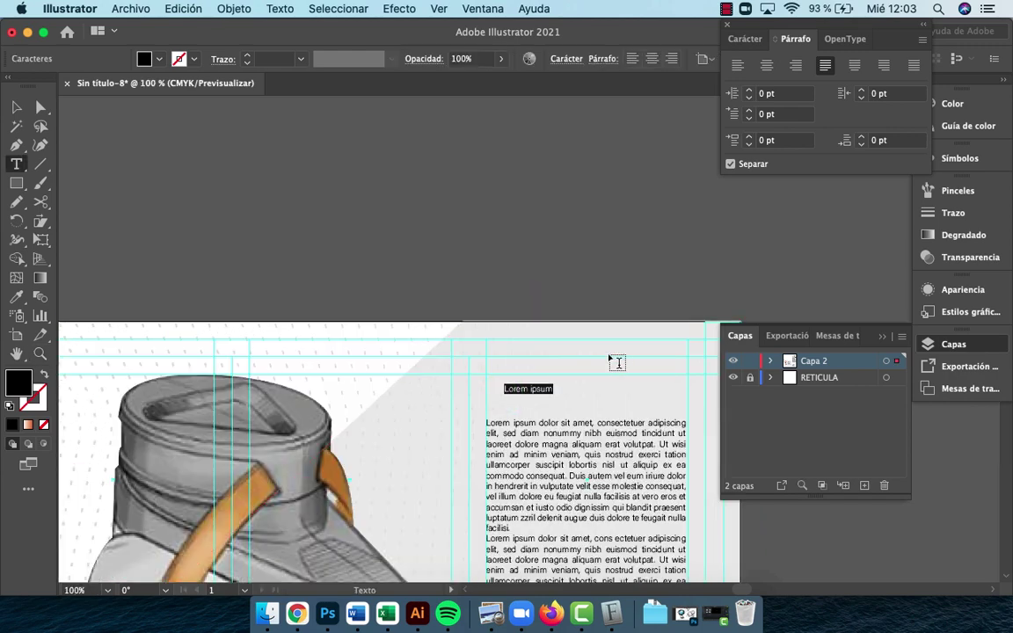
key("BackSpace")
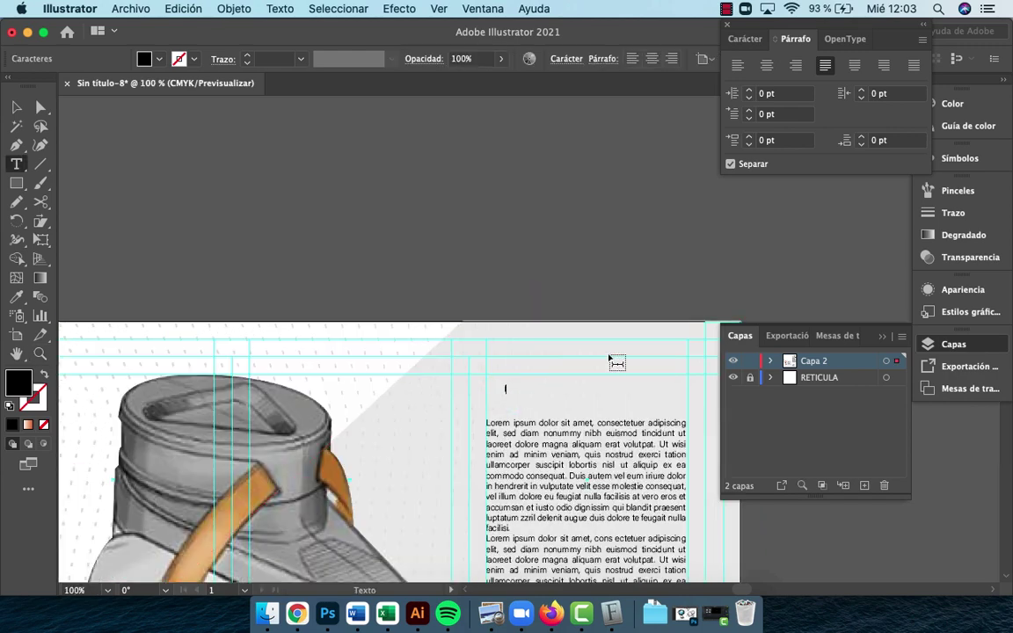
key("BackSpace")
key("BackSpace")
key("BackSpace")
type("PLEGAD")
type("O 7")
key("BackSpace")
type("/")
scroll(602, 356, "down", 3)
scroll(595, 353, "down", 5)
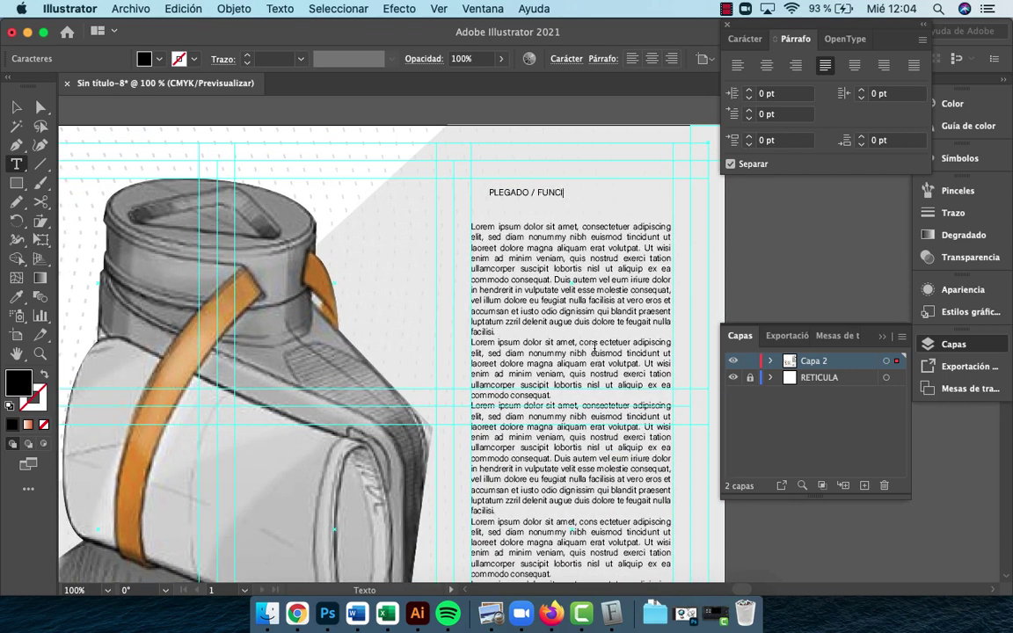
key("Escape")
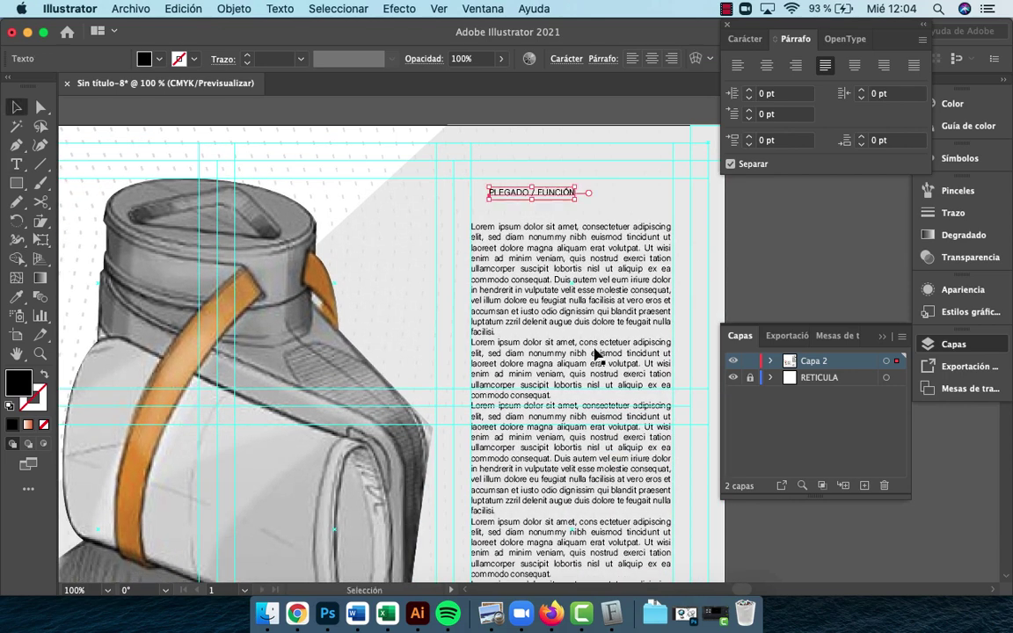
Apply the style of the orange TITULARES sample to the PLEGADO / FUNCIÓN heading
key("z")
left_click(443, 323, "alt")
left_click(443, 323, "alt")
left_click(443, 322, "alt")
left_click_drag(443, 323, 466, 212)
key("i")
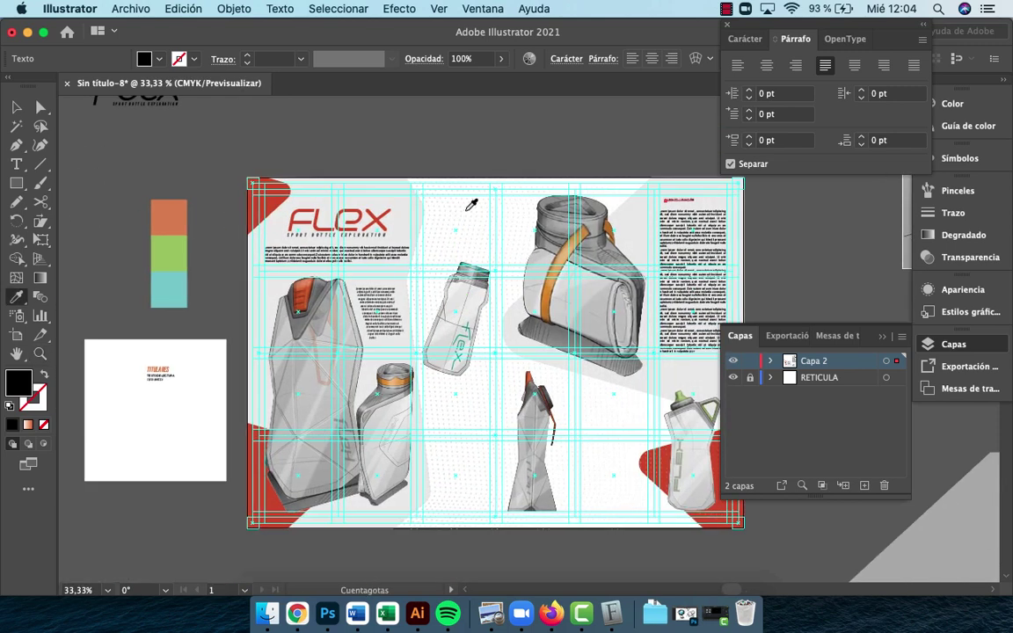
left_click(157, 369)
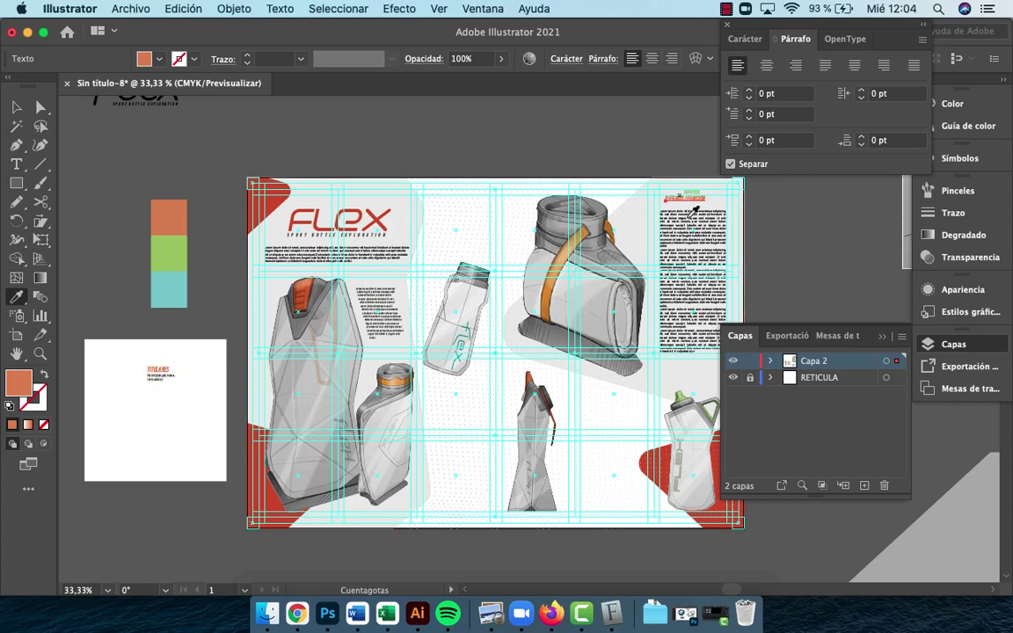
Move the PLEGADO / FUNCIÓN heading so it aligns with the left edge of the text block below
key("z")
left_click(705, 238)
left_click(563, 323)
key("v")
left_click(479, 289)
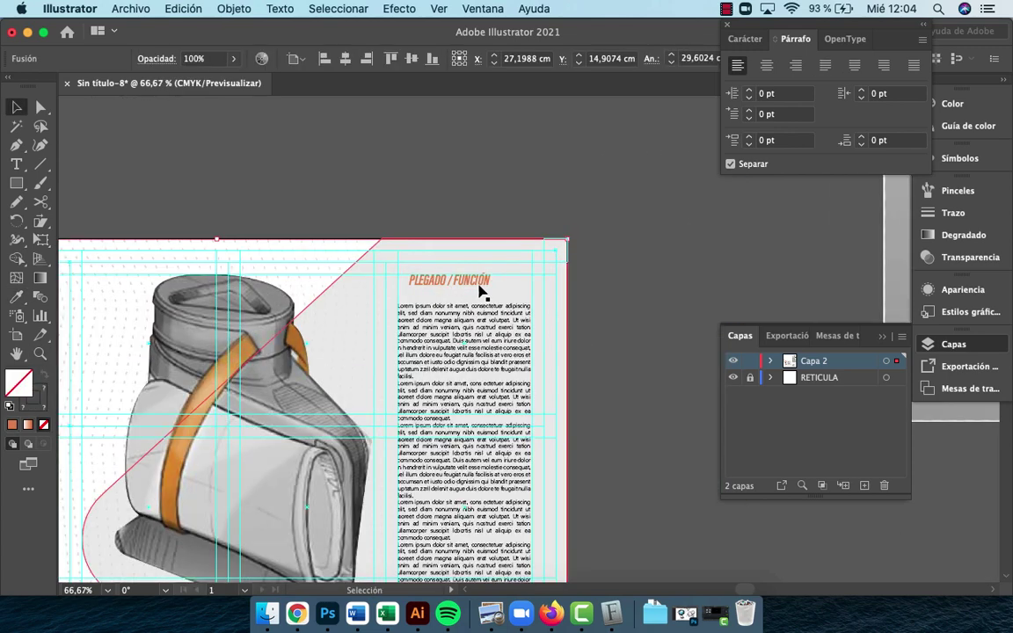
mouse_move(451, 283)
left_mouse_down()
mouse_move(442, 297)
mouse_move(442, 288)
left_mouse_up()
left_click(624, 302)
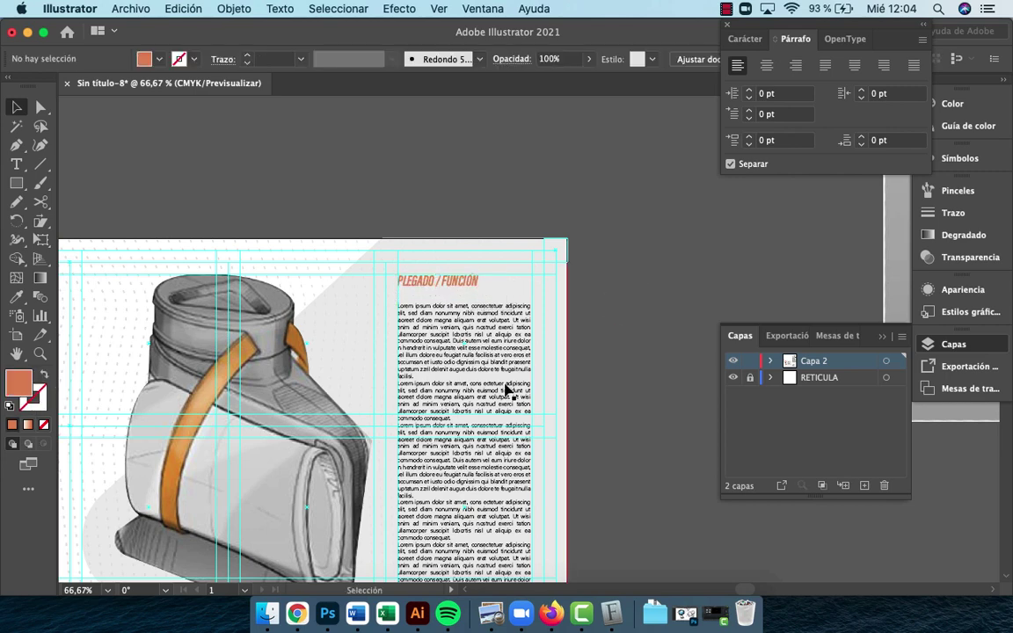
Move the tall text block slightly up, closer to the PLEGADO / FUNCIÓN heading
left_click_drag(506, 389, 506, 384)
left_click(617, 380)
key("z")
left_click(496, 402, "alt")
left_click(542, 407, "alt")
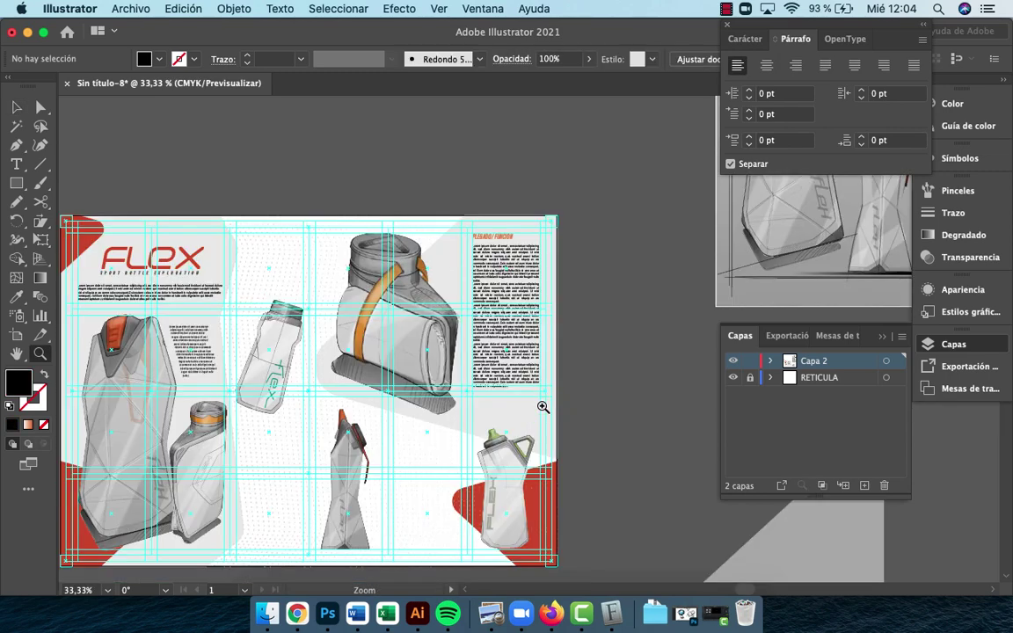
left_click(505, 380)
left_click(508, 310)
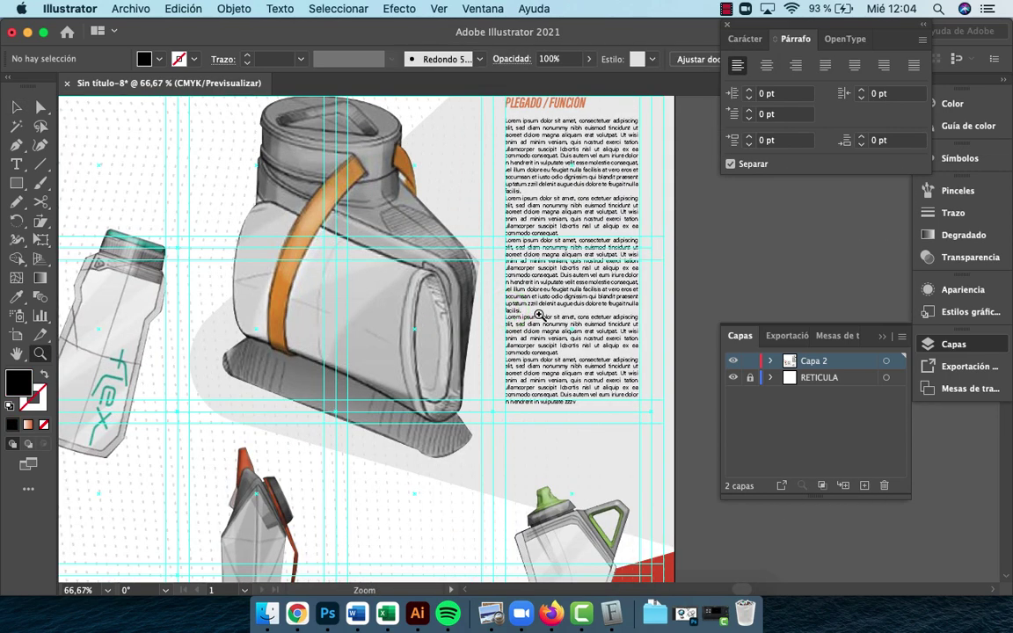
key("v")
left_click(539, 316)
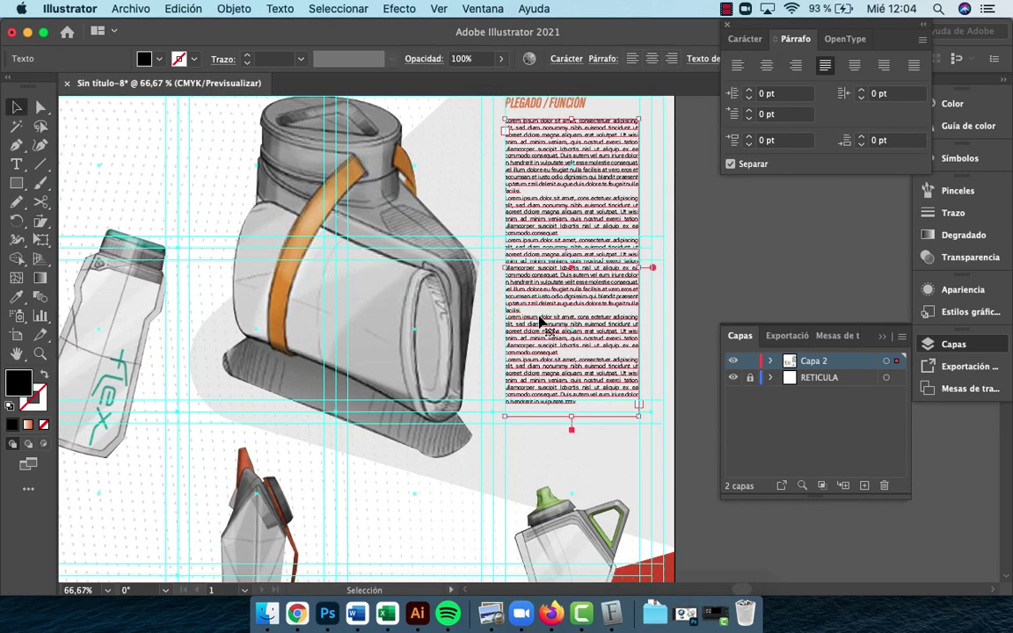
key("Up")
key("Up")
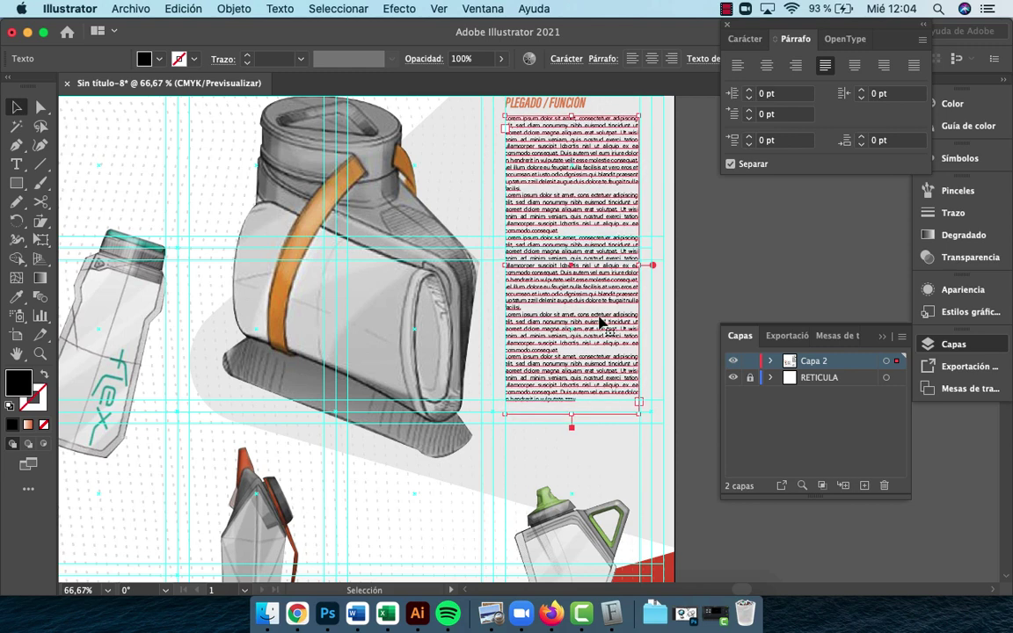
left_click(700, 276)
Hide the RETICULA layer and examine the poster with its new heading and text column
key("z")
left_click(493, 313, "alt")
left_click(492, 313, "alt")
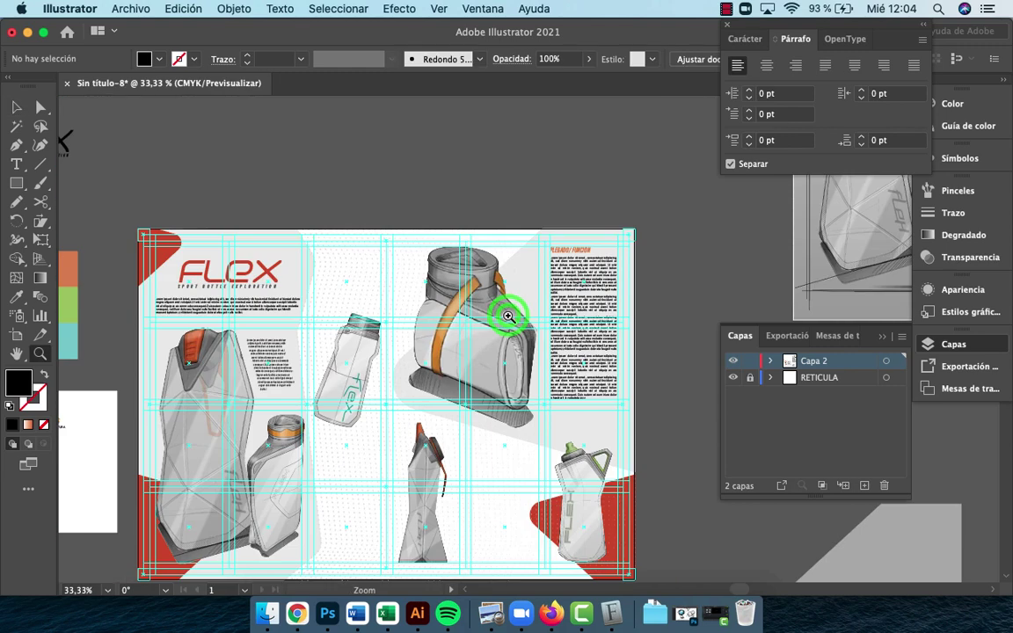
left_click(733, 377)
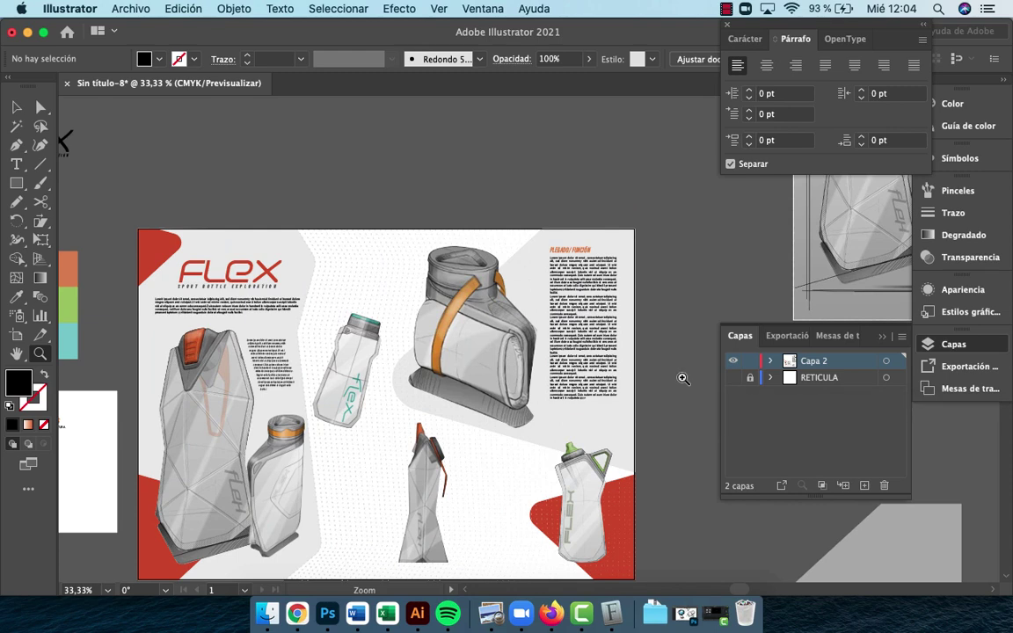
left_click(535, 392)
left_click(571, 356, "alt")
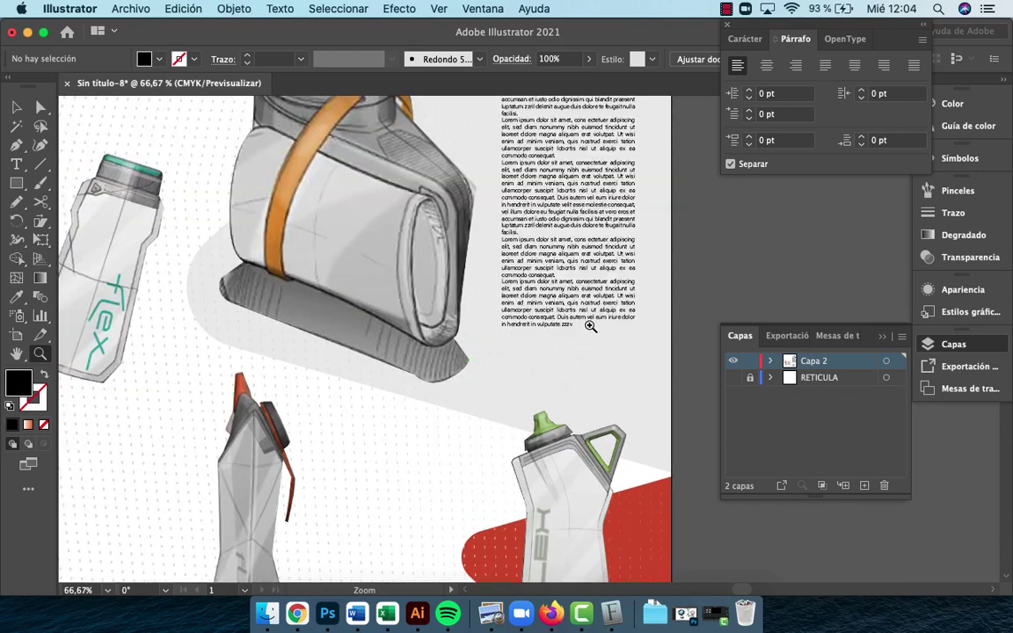
left_click(453, 350, "alt")
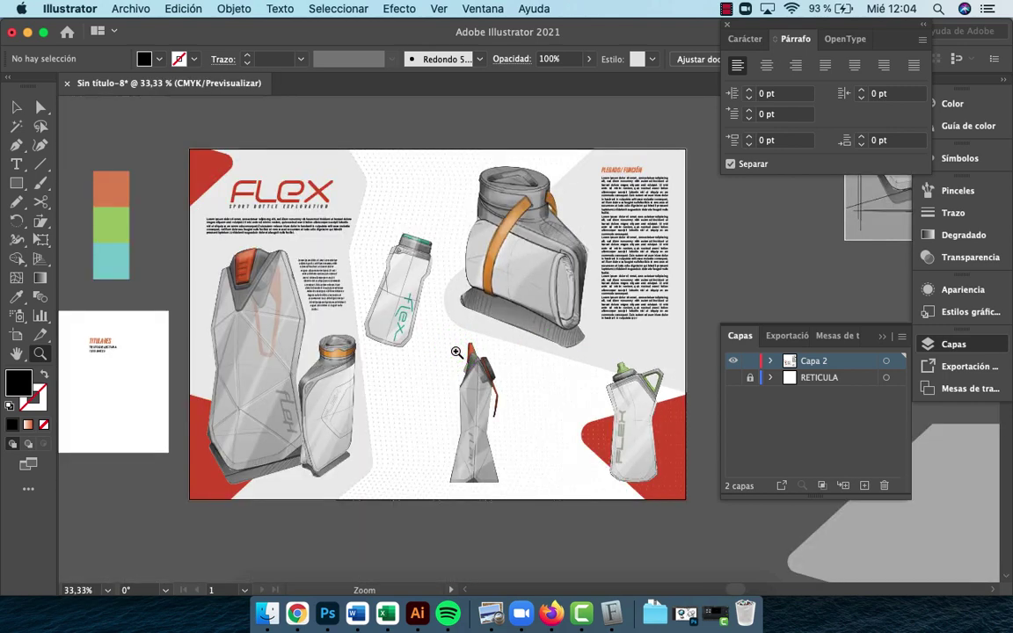
Examine the TITULARES, TEXTO DE LECTURA and TEXTO ENFÁTICO type samples beside the poster
left_click_drag(455, 351, 804, 337)
left_click(474, 330)
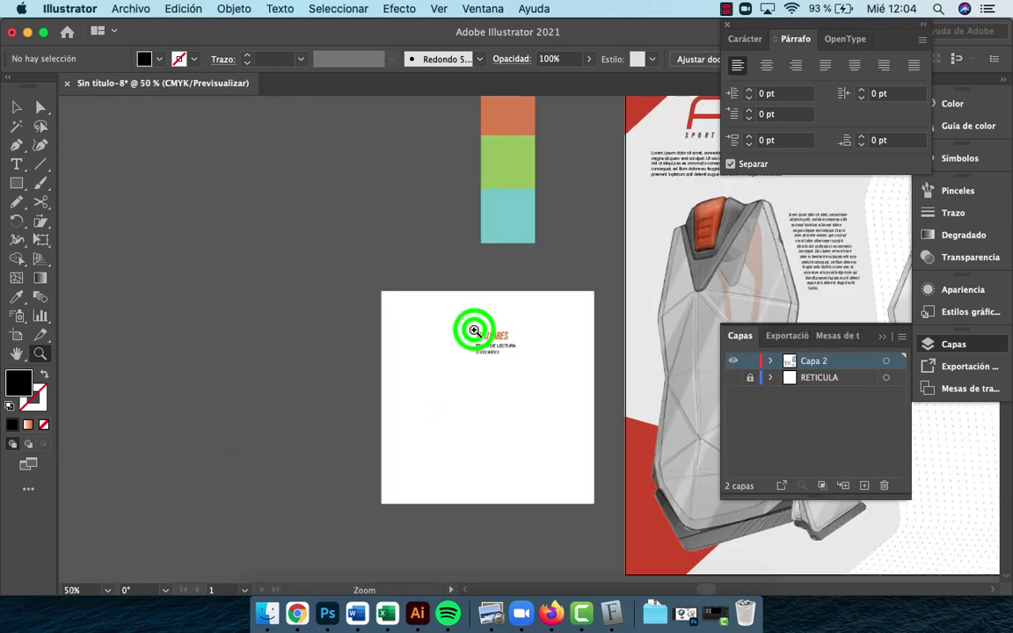
left_click(474, 331)
left_click(565, 367)
left_click(565, 368)
left_click(565, 368)
left_click(510, 285)
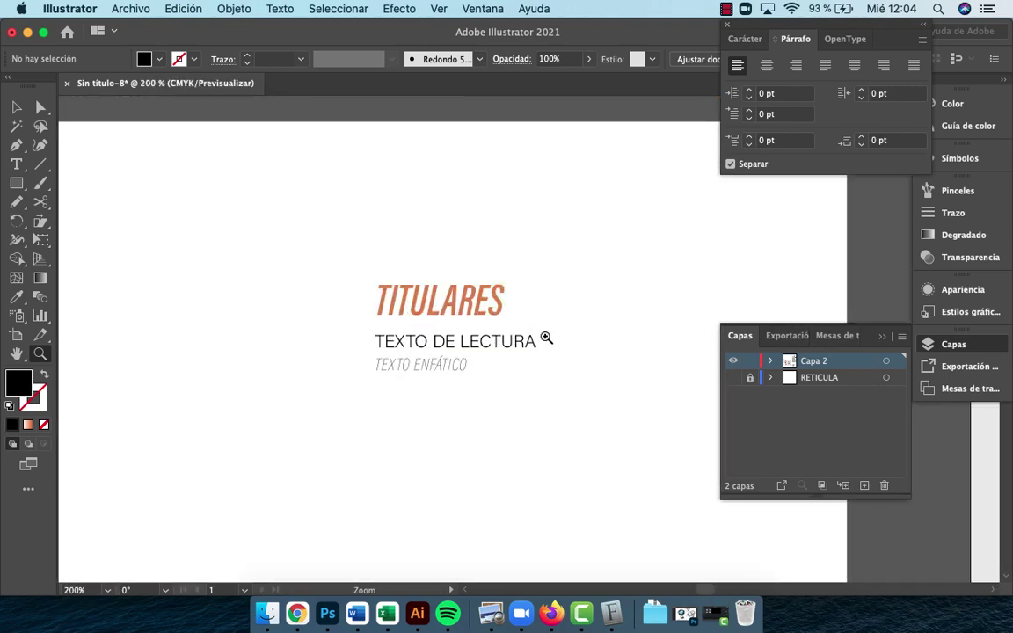
Set the fill of the TEXTO DE LECTURA sample to 70% black
key("v")
left_click(534, 353)
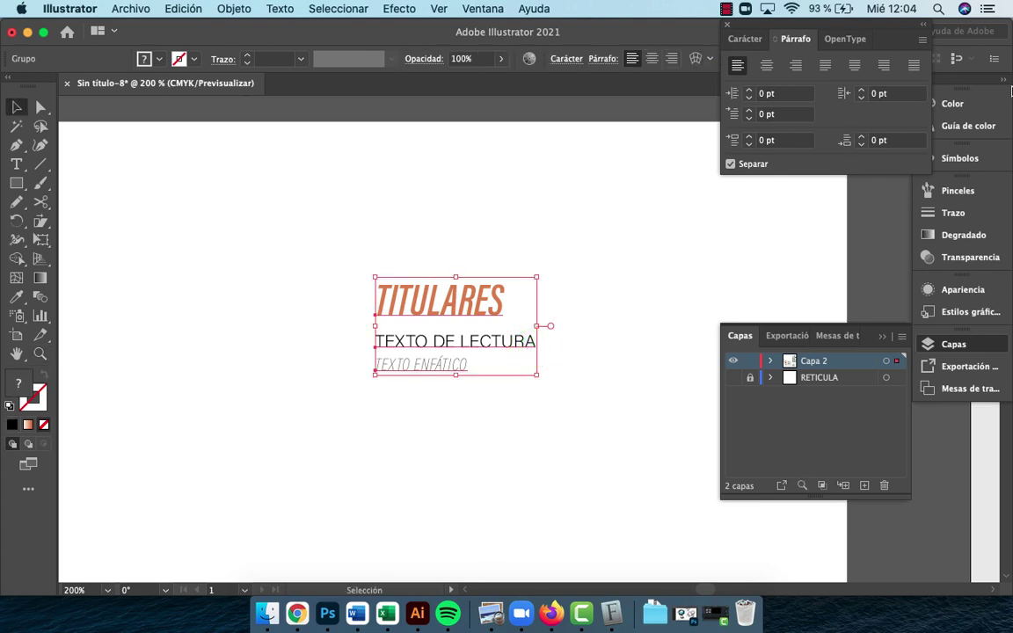
key("a")
left_click(515, 349)
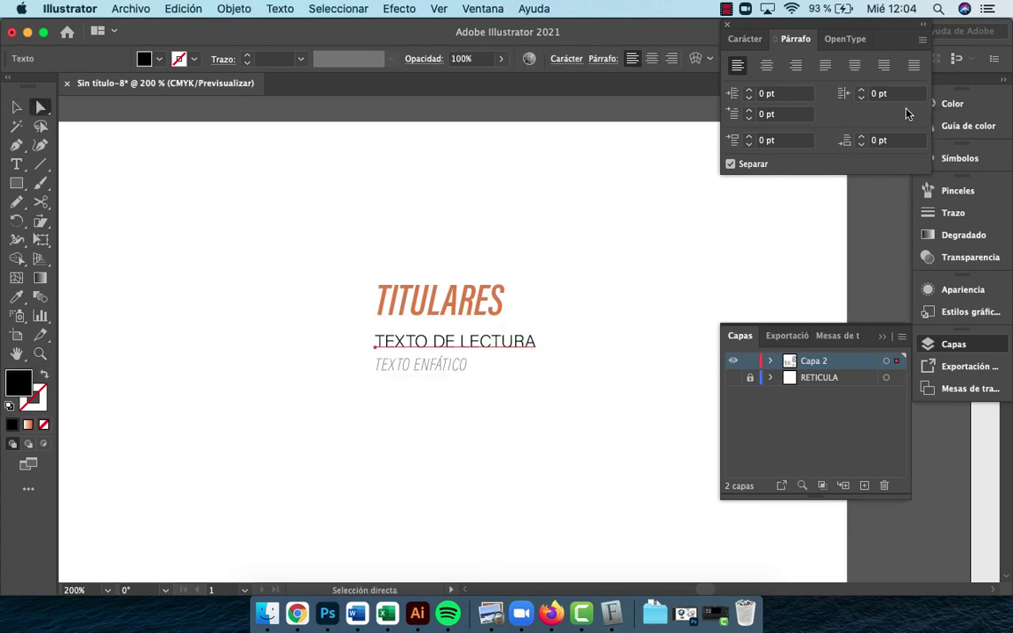
left_click(976, 111)
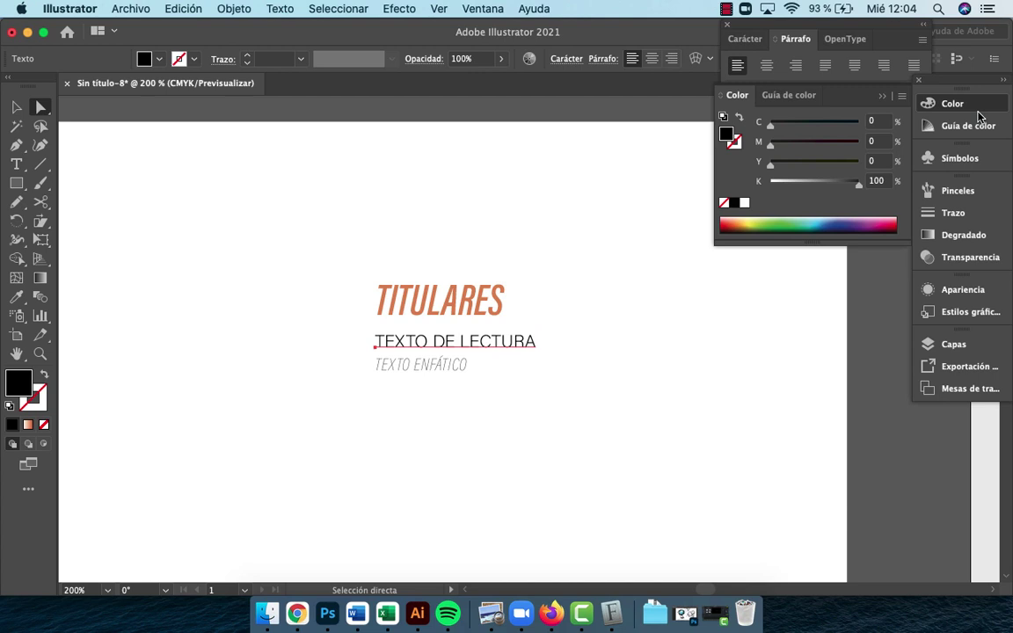
left_click(876, 180)
type("70")
key("Return")
Apply the TEXTO DE LECTURA sample's style to the tall text block below the PLEGADO / FUNCIÓN heading with the Eyedropper
key("z")
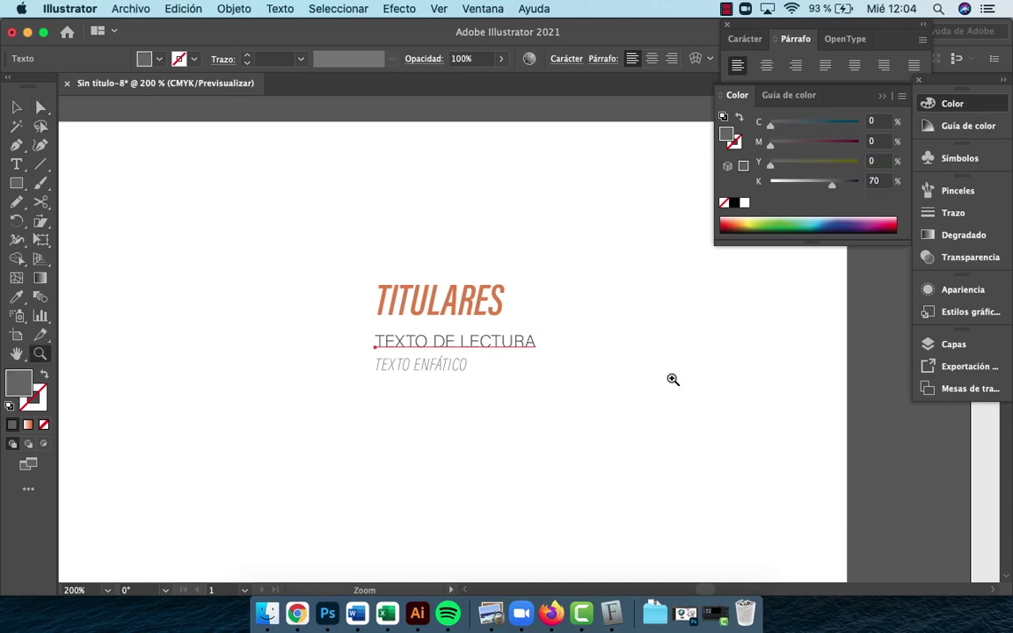
left_click_drag(672, 379, 672, 421)
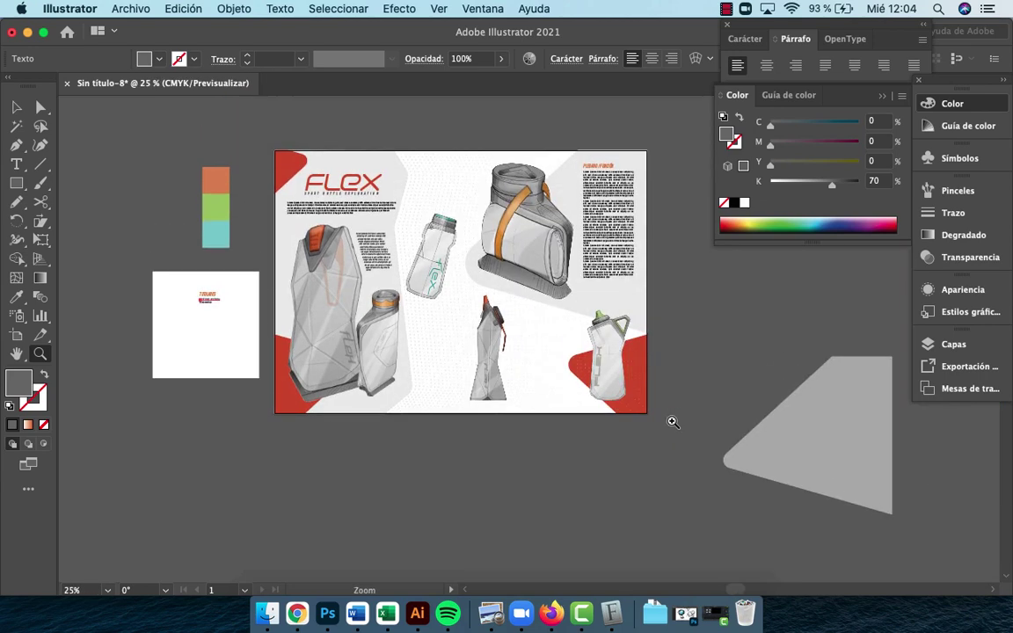
key("v")
left_click(597, 265)
key("i")
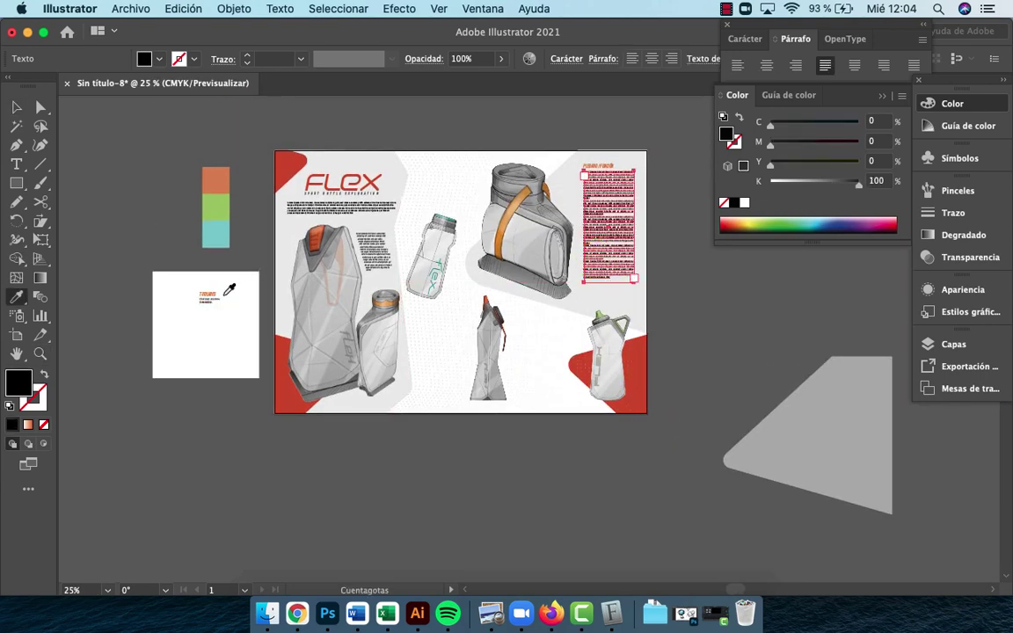
left_click(217, 295)
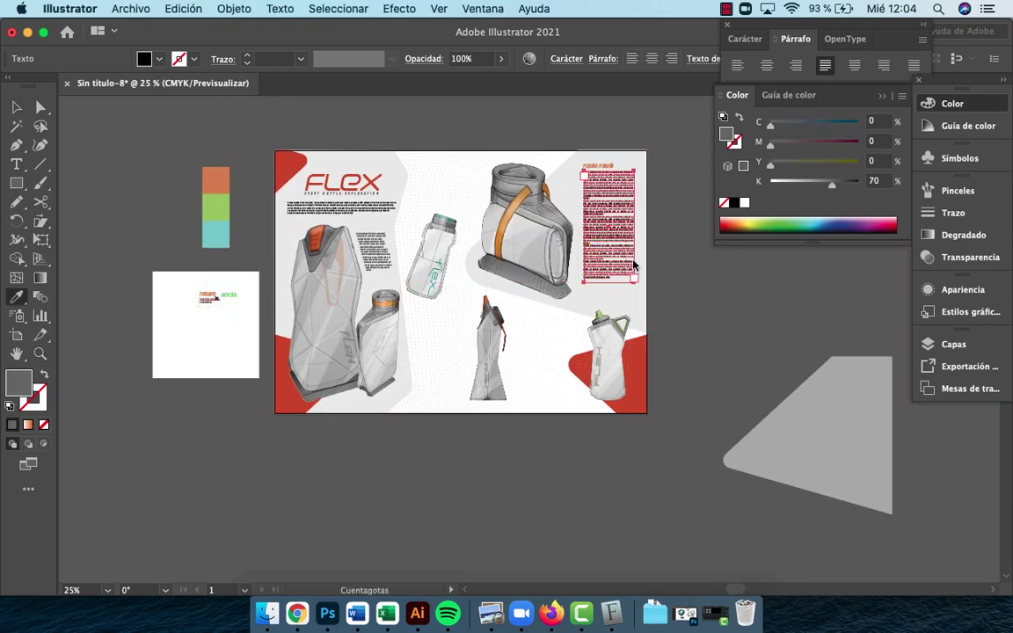
left_click(662, 248)
Examine the restyled PLEGADO / FUNCIÓN text column close up and within the whole poster
key("z")
left_click(583, 280)
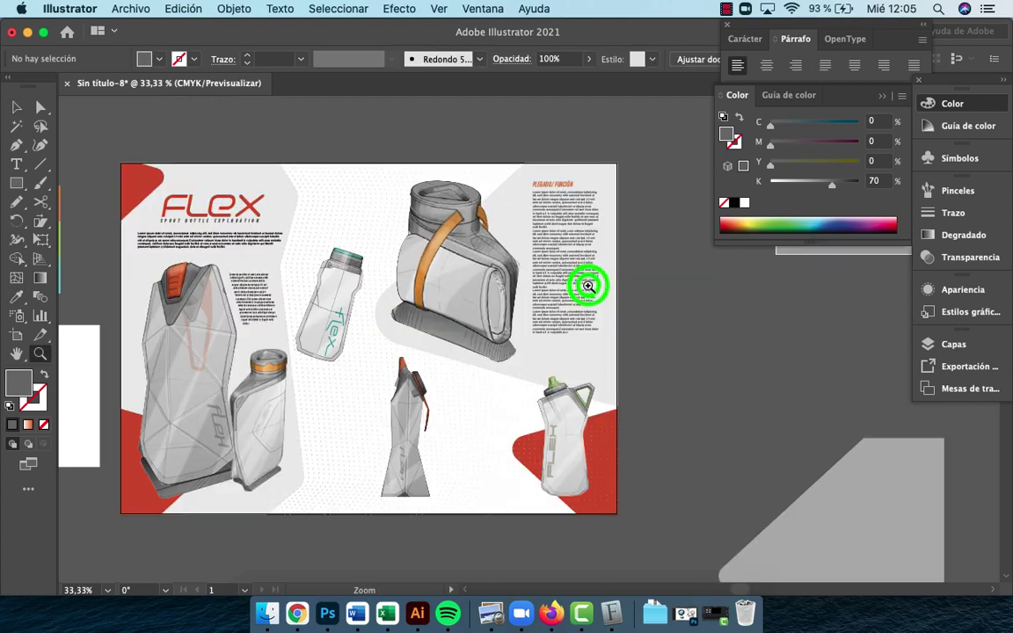
left_click(588, 285)
left_click(461, 277)
left_click_drag(460, 276, 587, 267)
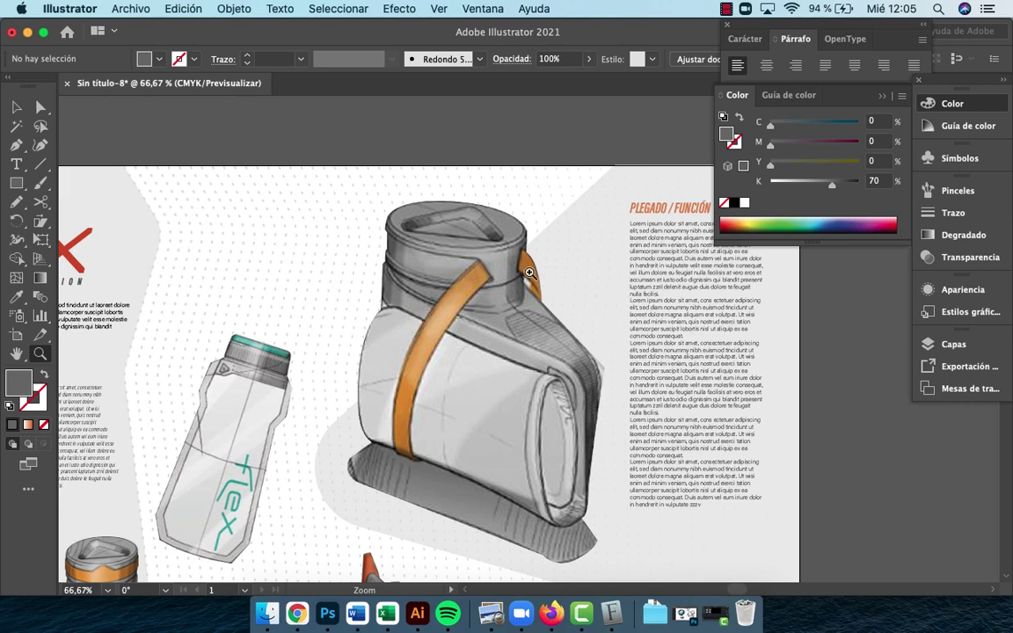
left_click_drag(485, 322, 474, 323)
left_click(525, 414, "alt")
left_click(525, 414, "alt")
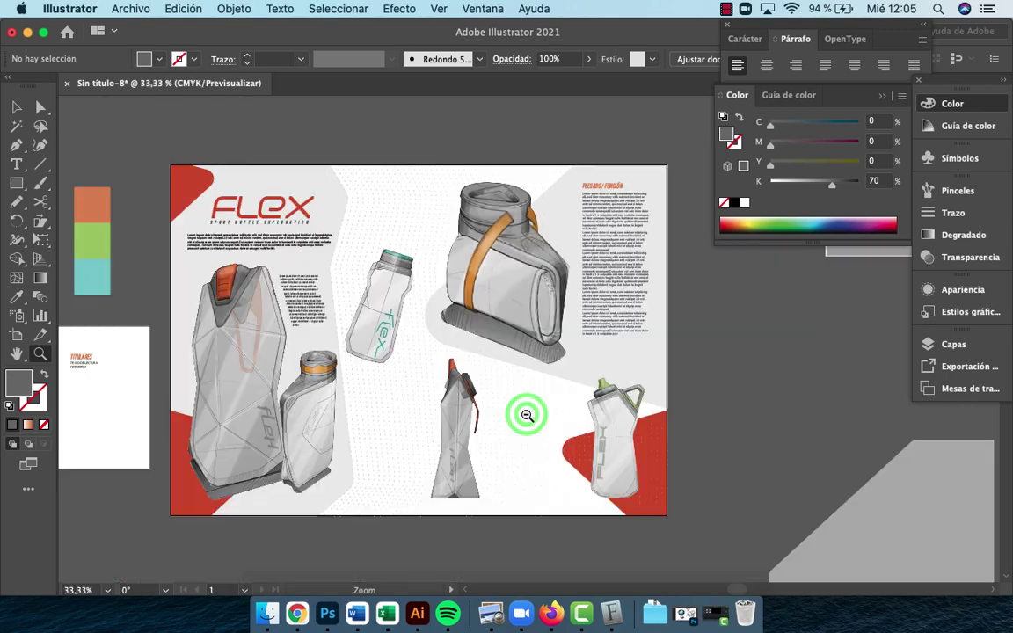
left_click(527, 415, "alt")
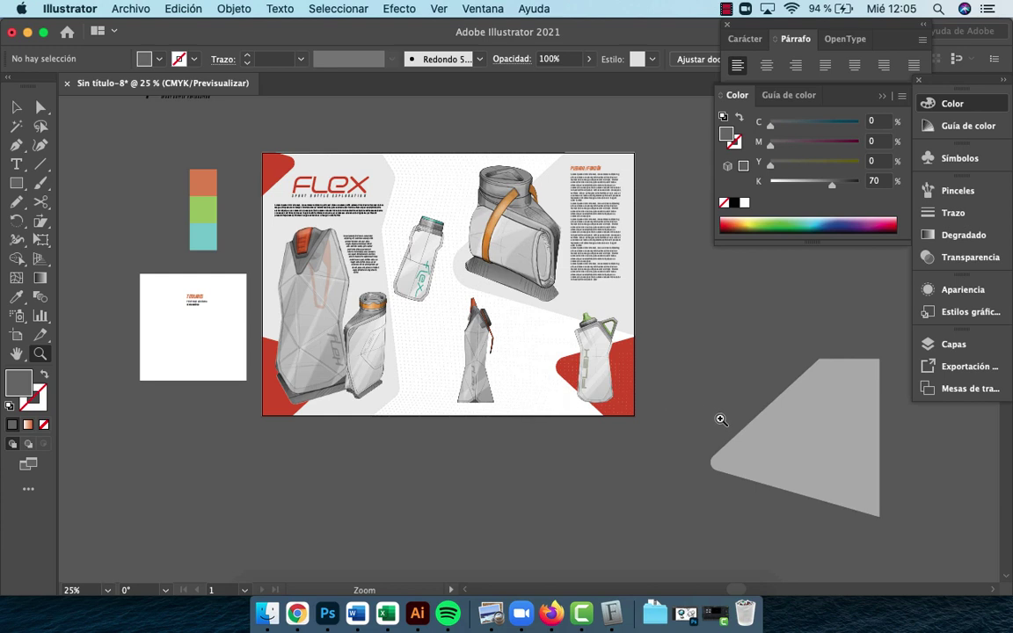
Move the loose grey rounded shape from beside the poster over the PLEGADO / FUNCIÓN text, its rounded tip pointing toward the folded bottle
key("v")
left_click(784, 430)
left_click_drag(787, 434, 619, 154)
key("z")
left_click(579, 199)
left_click(615, 308)
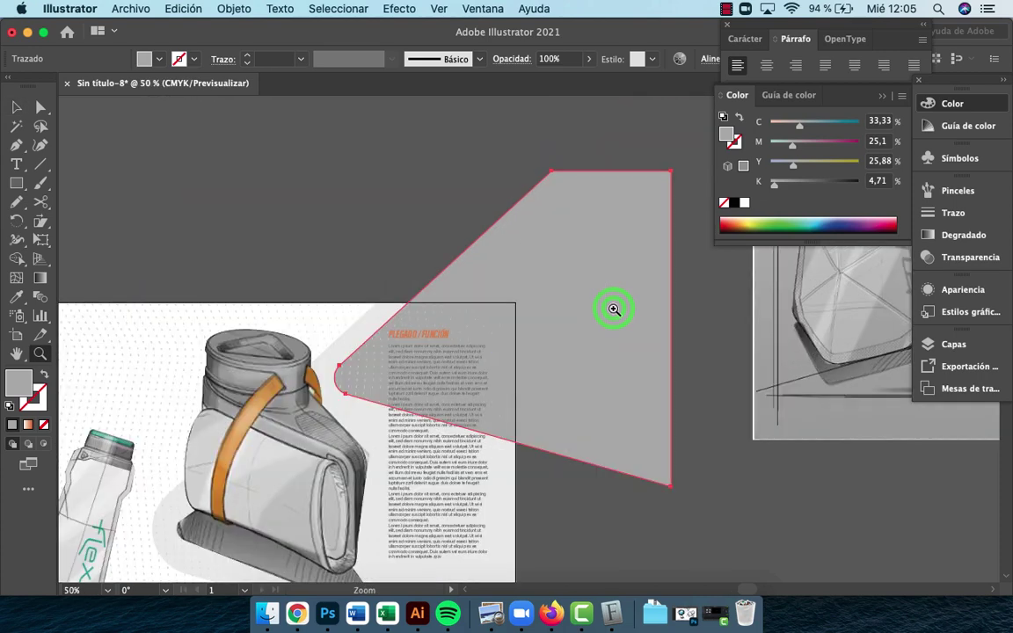
left_click(526, 350)
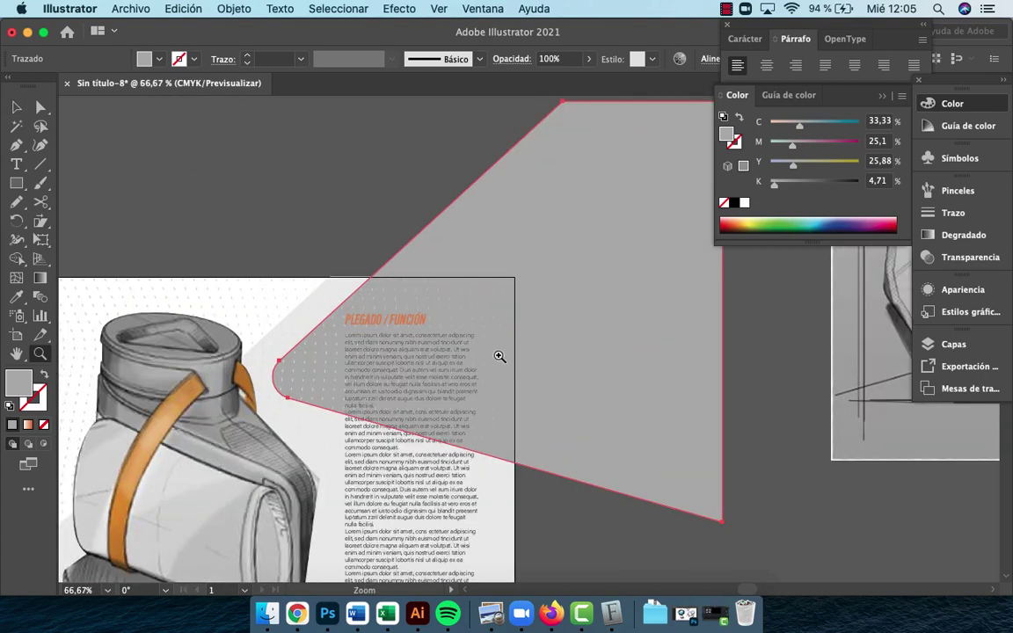
Draw a straight vertical Pen line across the grey shape's rounded tip, just left of the PLEGADO / FUNCIÓN text column
key("p")
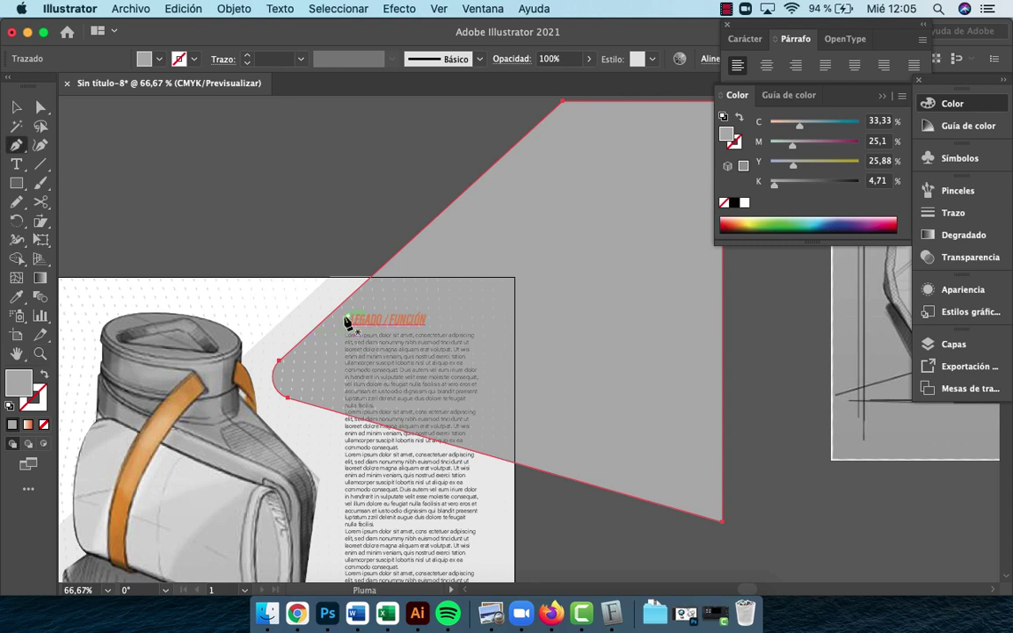
left_click(328, 257)
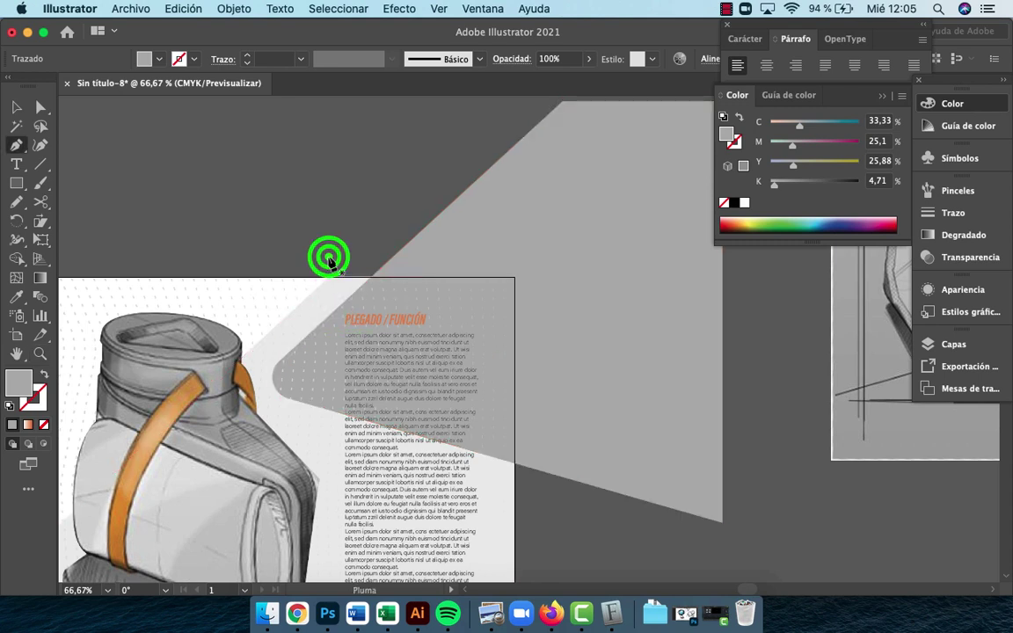
left_click(328, 442)
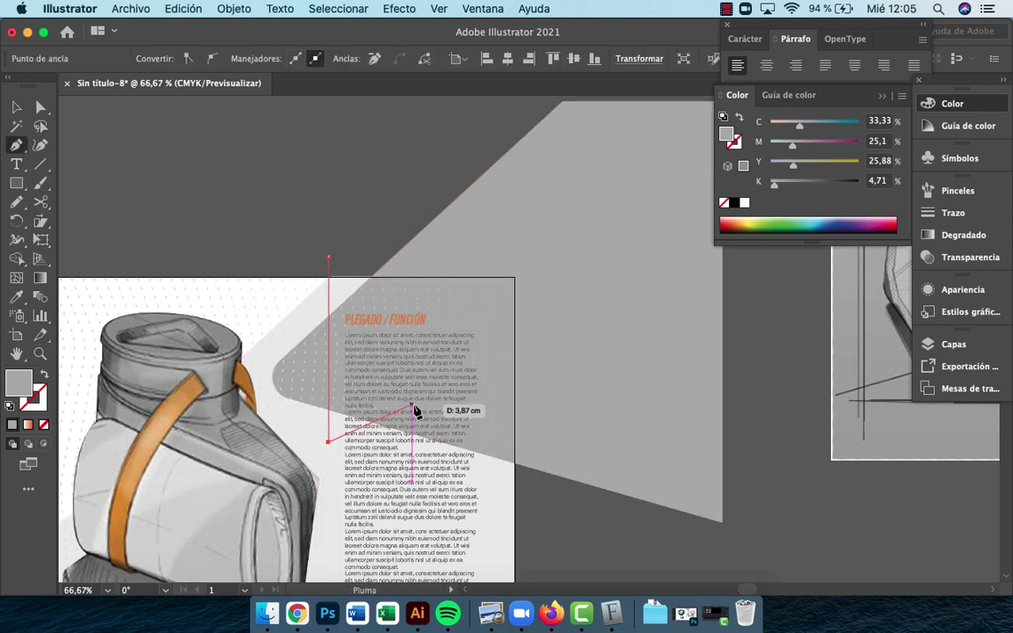
Divide the grey shape along the vertical line with the Pathfinder's Divide operation
key("v")
left_click(569, 391)
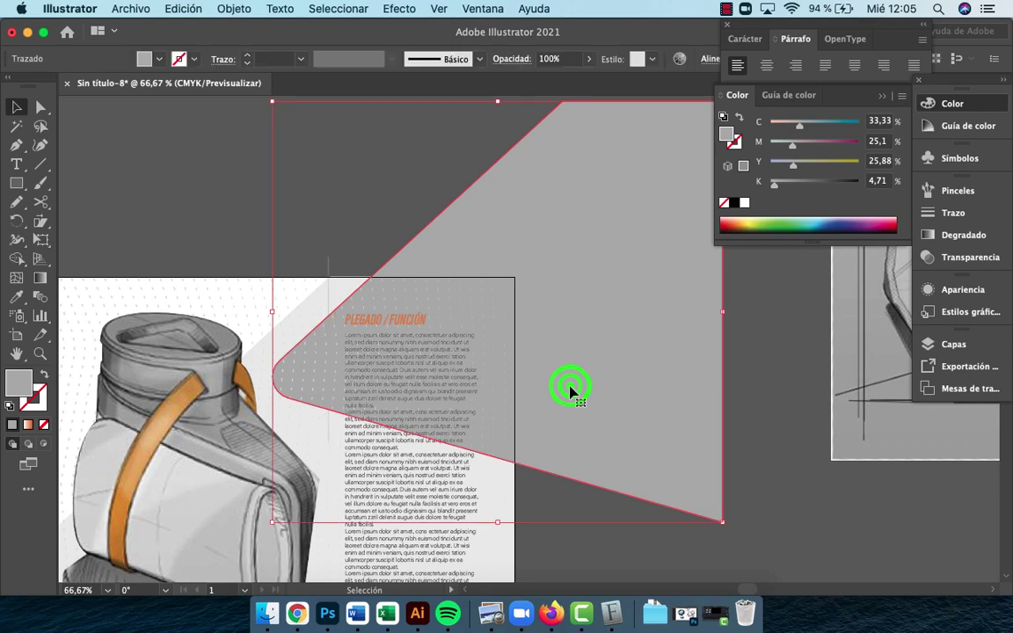
left_click(330, 267, "shift")
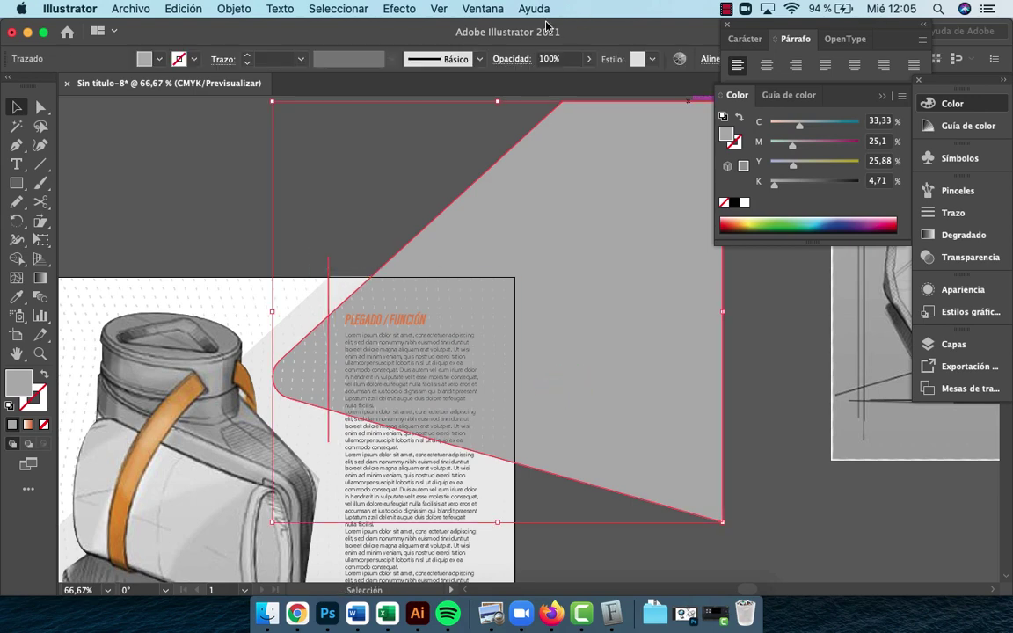
left_click(483, 9)
left_click(543, 293)
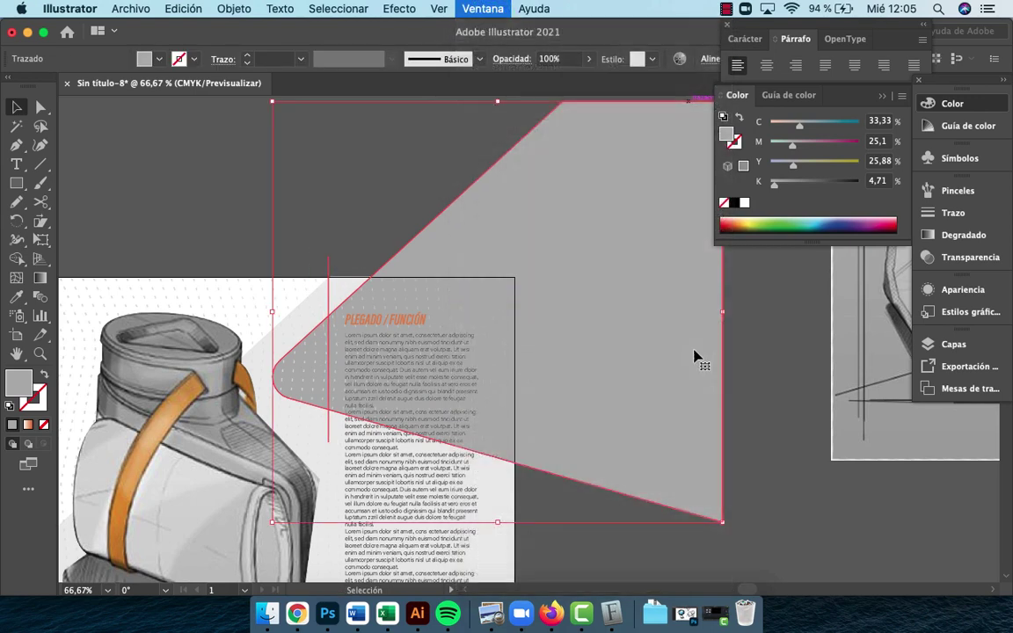
left_click(737, 350)
left_click(760, 442)
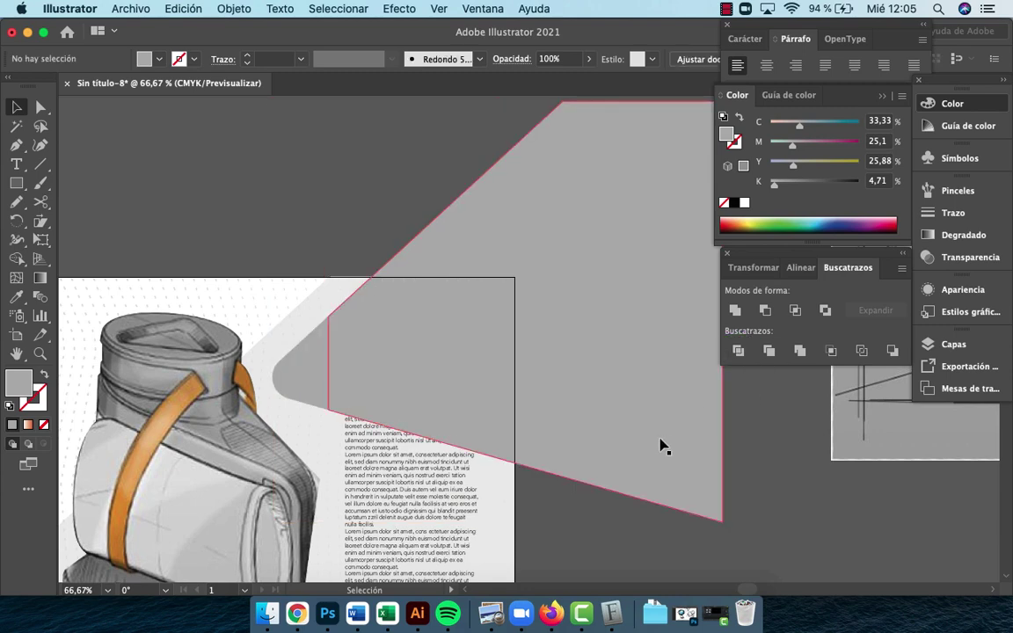
Delete the large part of the divided grey shape covering the text, keeping only its rounded tip
left_click(660, 445)
left_click(755, 468)
right_click(629, 446)
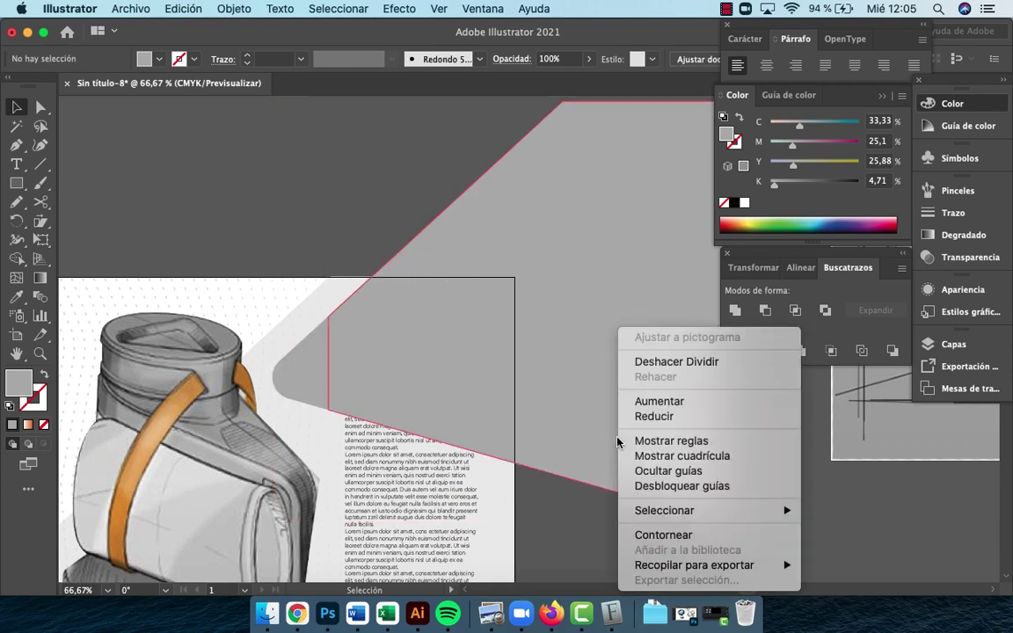
left_click(564, 402)
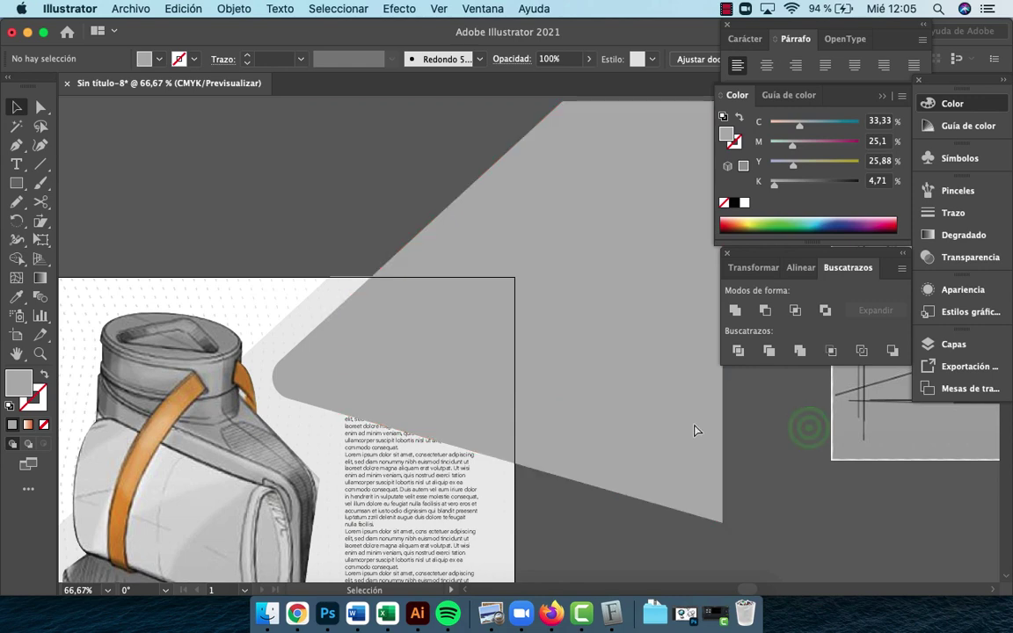
key("a")
left_click(639, 420)
key("Delete")
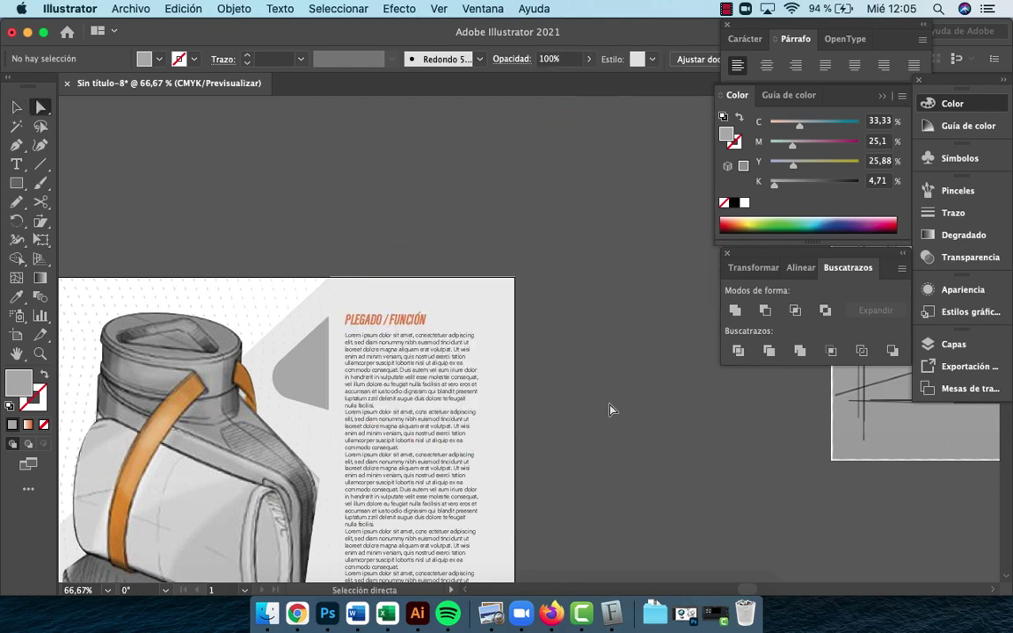
Fill the remaining rounded tip with the red of the poster's bottom-right corner shape using the Eyedropper
key("z")
left_click(610, 407, "alt")
left_click(465, 413, "alt")
left_click_drag(519, 350, 516, 280)
key("v")
left_click(498, 227)
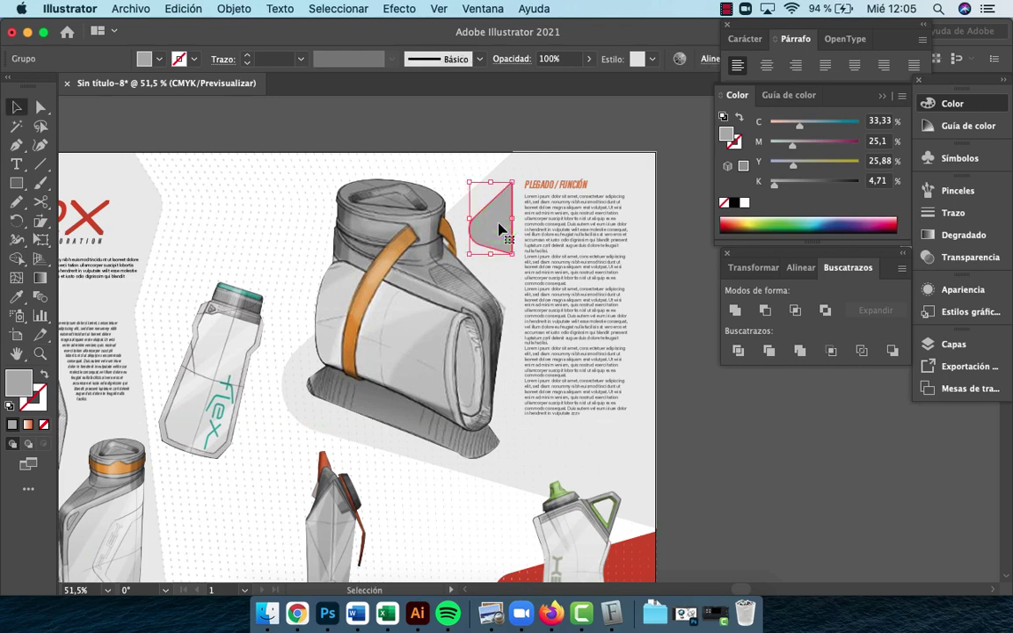
key("i")
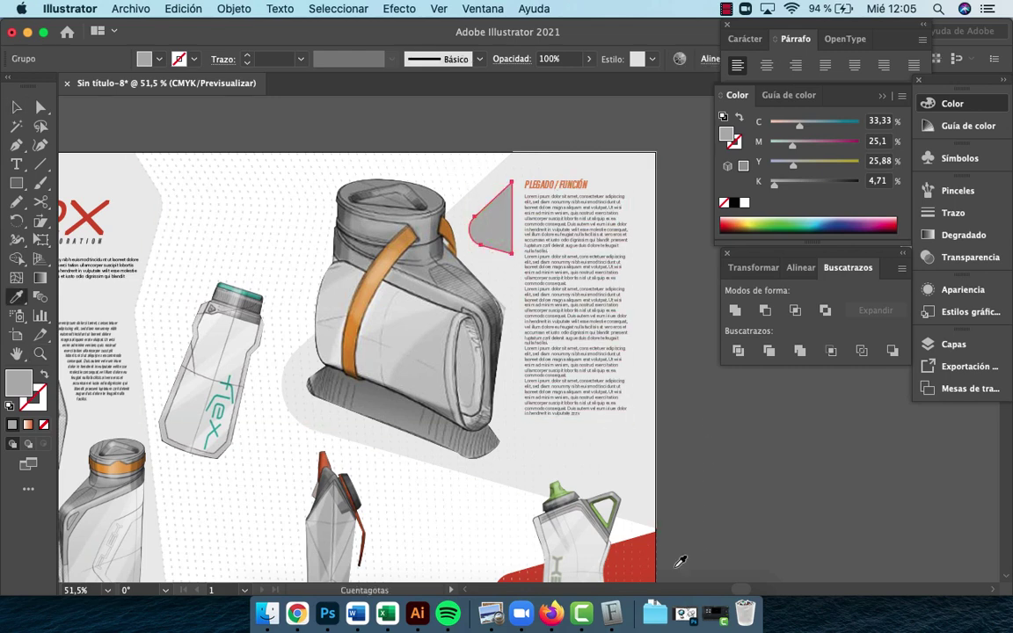
left_click(652, 543)
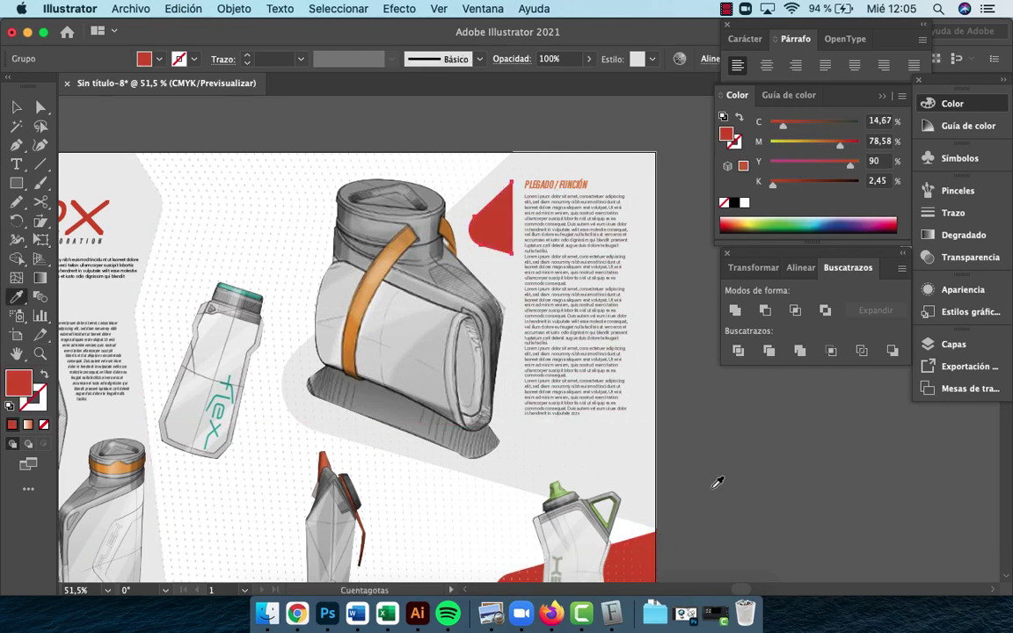
key("v")
left_click(747, 470)
Swap the red tip's fill and stroke so that it becomes an unfilled red outline
key("z")
left_click(443, 376, "alt")
left_click(449, 378, "alt")
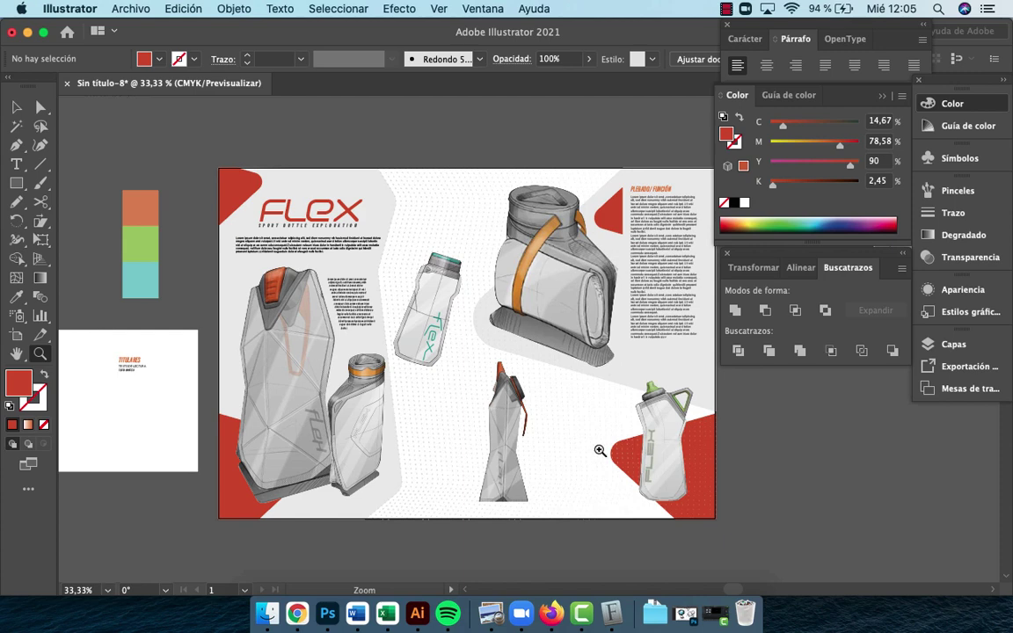
left_click(605, 242)
left_click(497, 282)
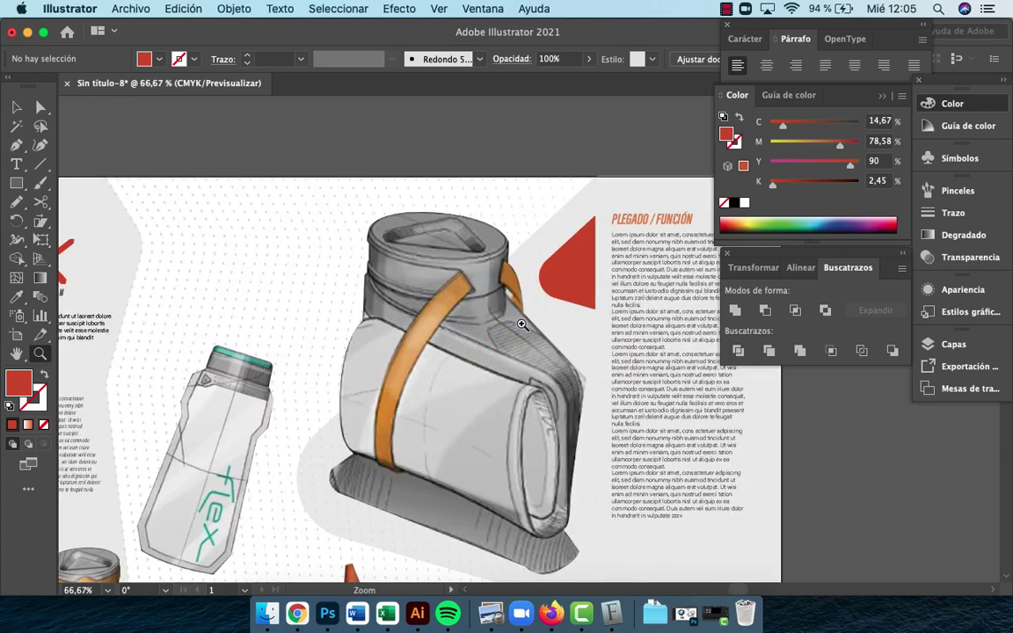
key("v")
left_click(567, 272)
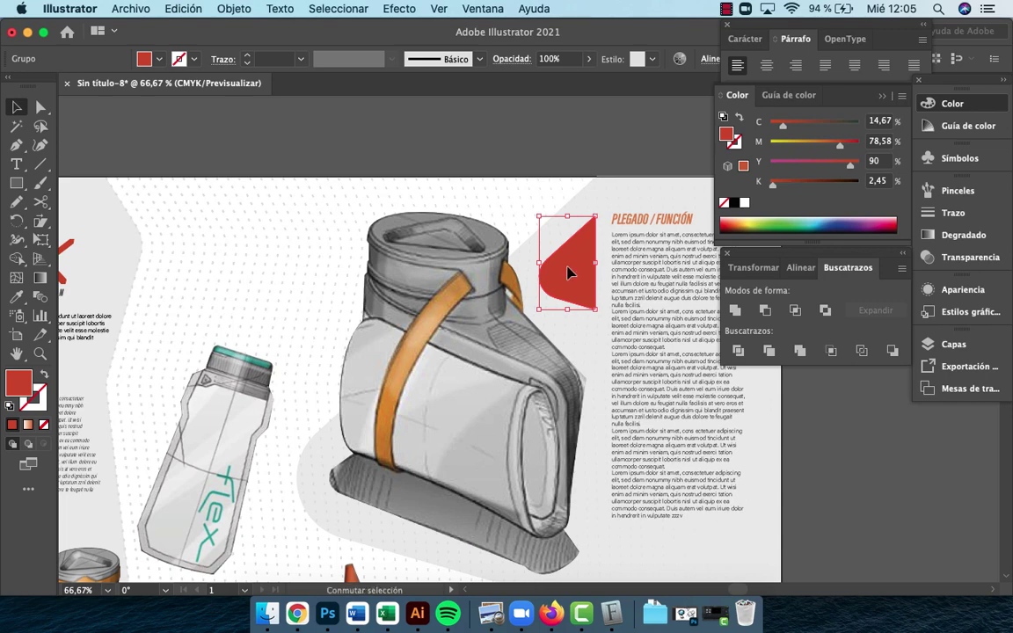
key("shift+x")
left_click(577, 135)
Delete the vertical edge of the red outline beside the text column, leaving an open bracket pointing toward the folded bottle
key("z")
left_click(573, 311, "alt")
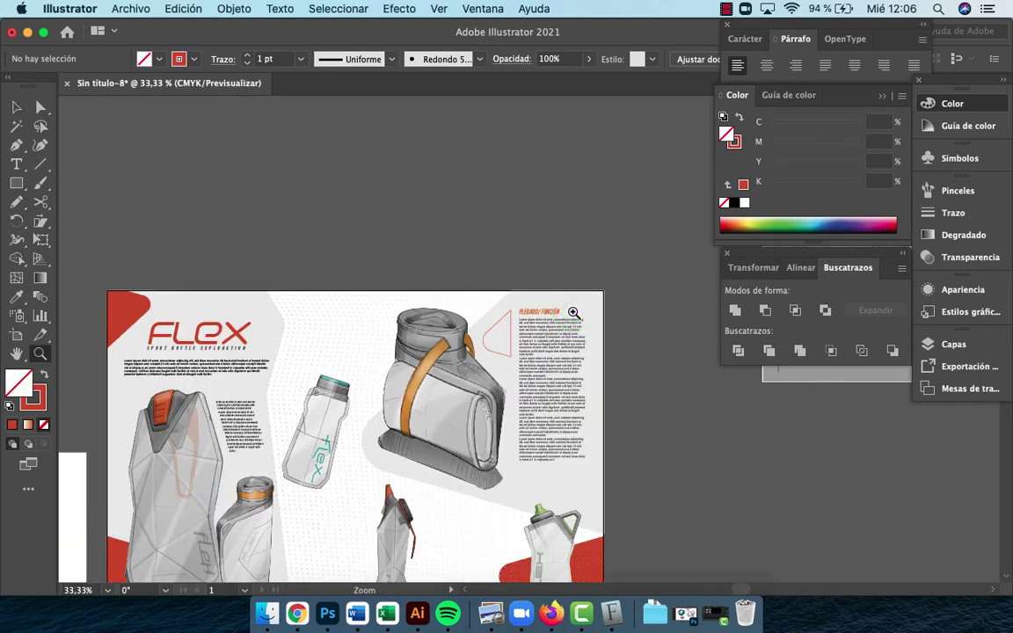
left_click_drag(547, 341, 629, 246)
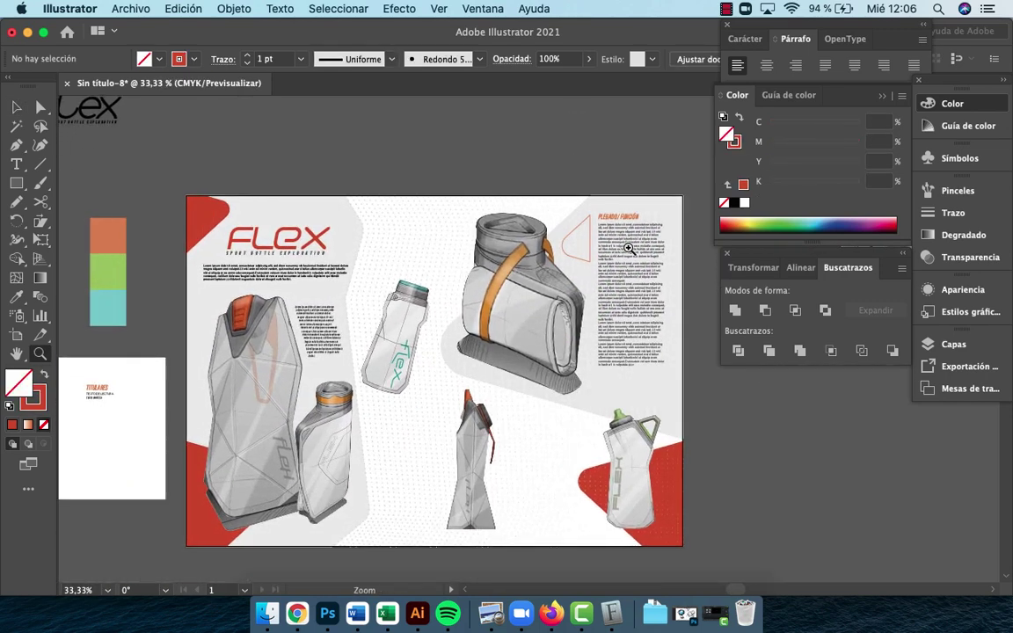
left_click(594, 249)
left_click(539, 339)
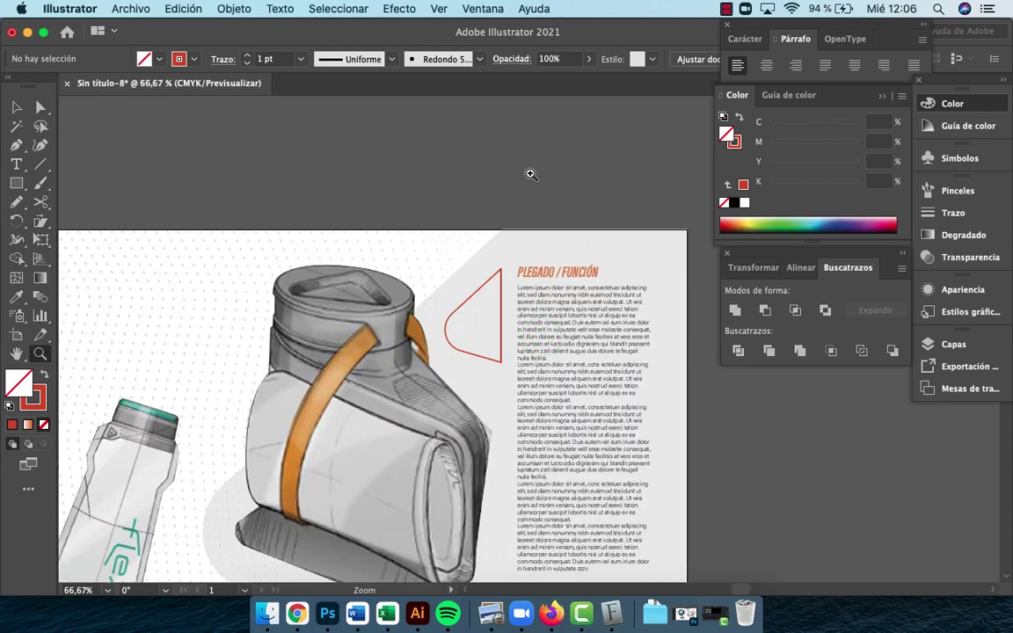
key("a")
left_click(501, 339)
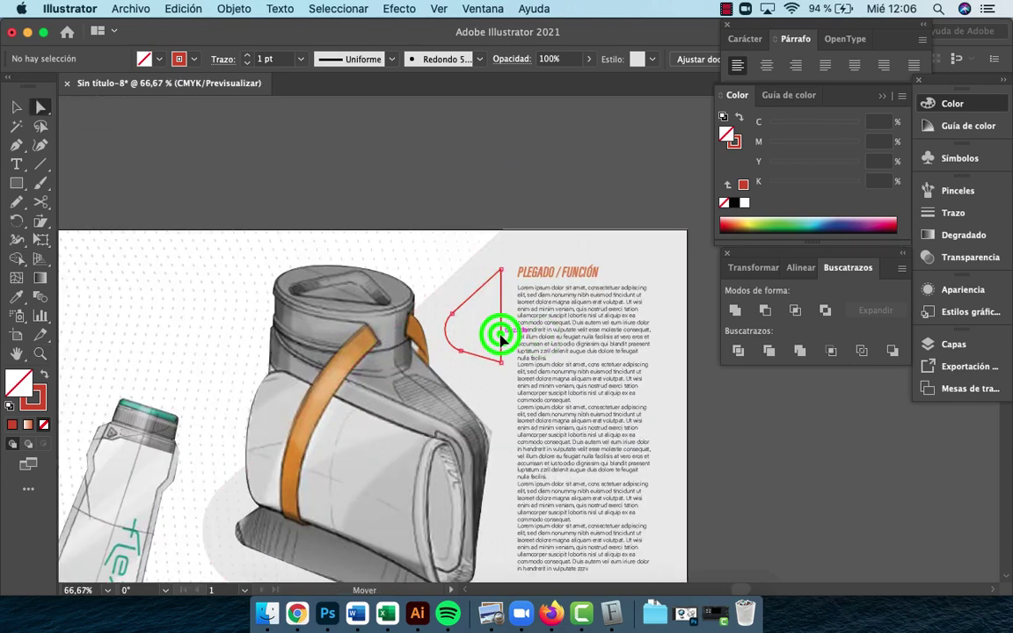
left_click(540, 107)
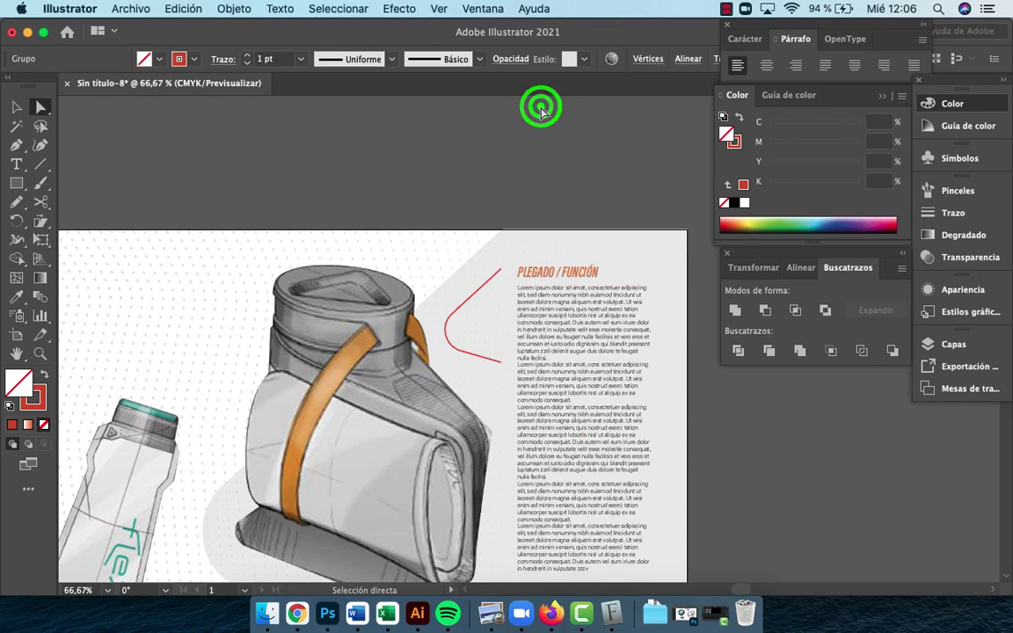
key("z")
left_click(527, 361, "alt")
left_click(527, 361, "alt")
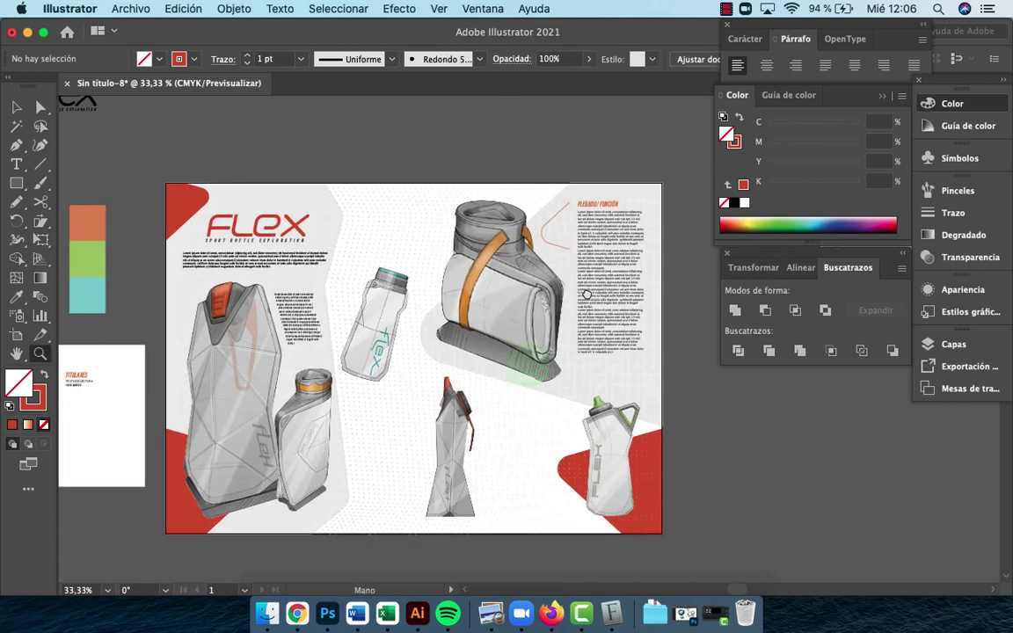
Turn the red bracket beside the text column into a dashed line with 3 pt dashes and 8 pt gaps
left_click_drag(587, 295, 588, 294)
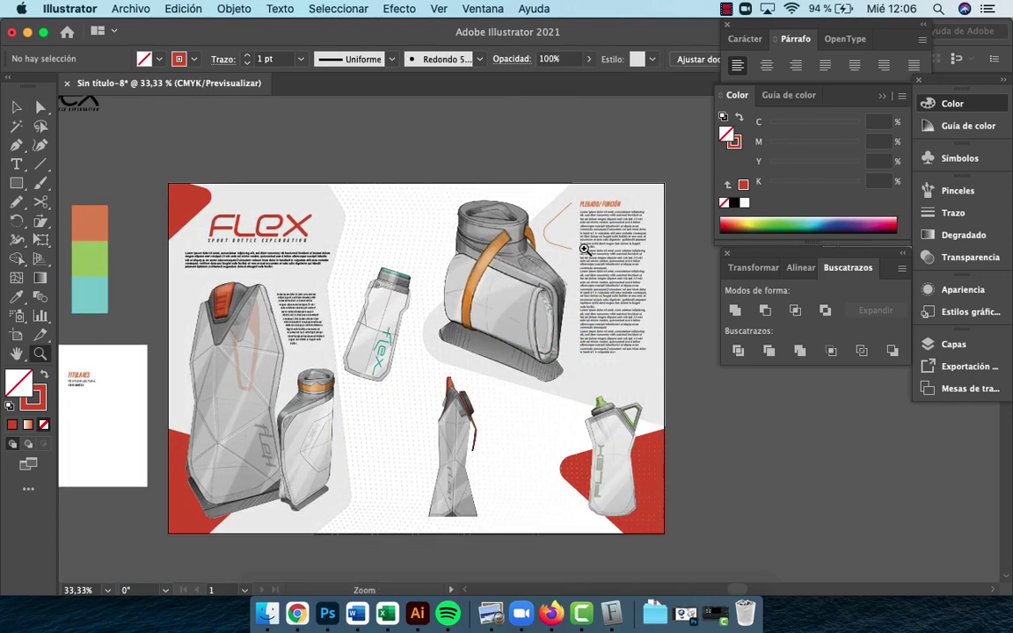
left_click(583, 258)
left_click(583, 308)
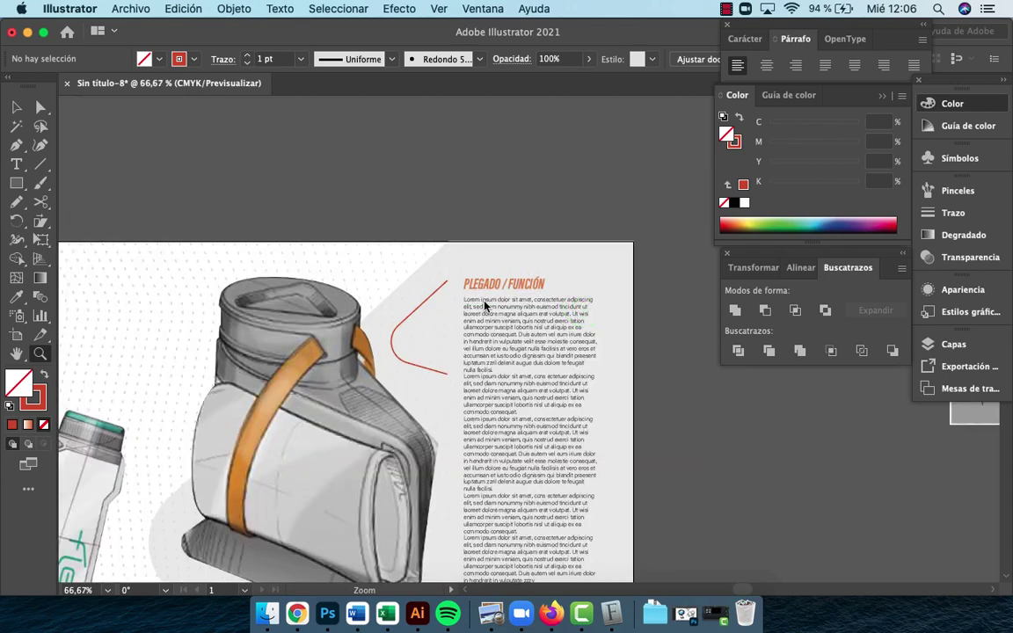
key("v")
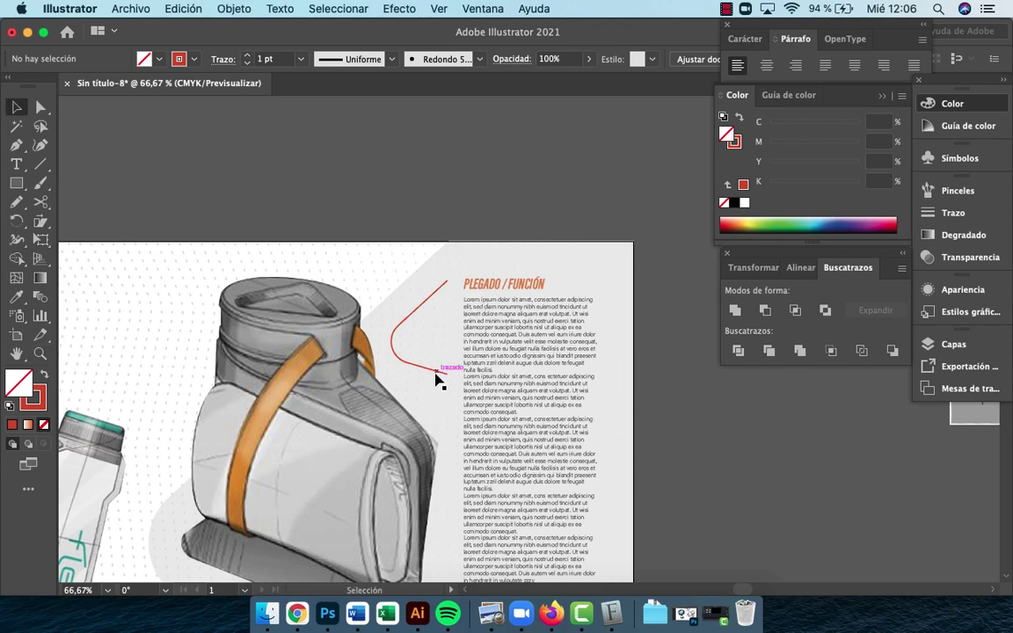
left_click(429, 368)
left_click(951, 215)
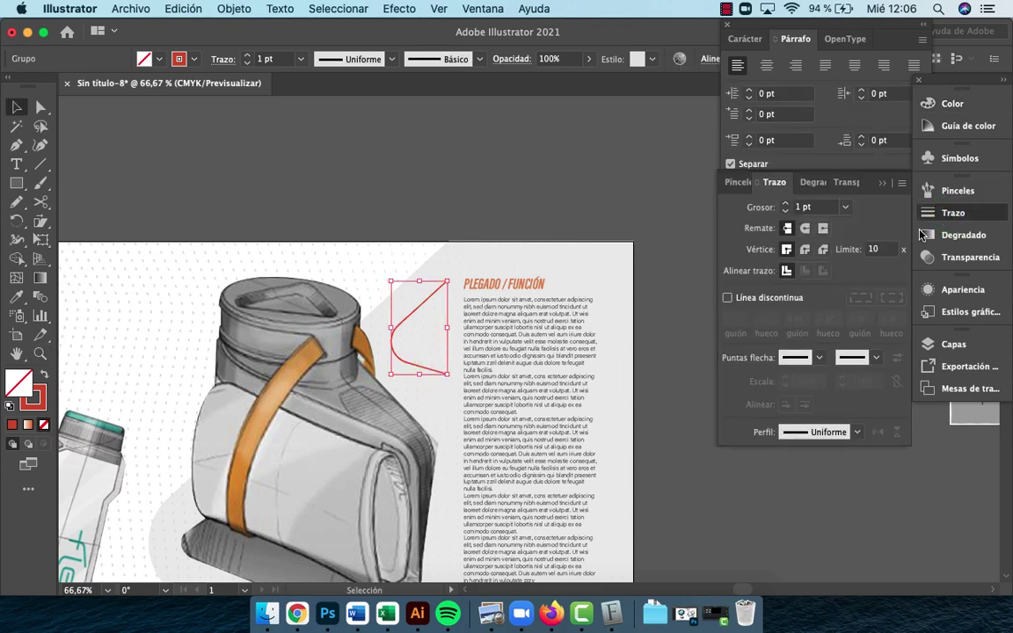
left_click(728, 298)
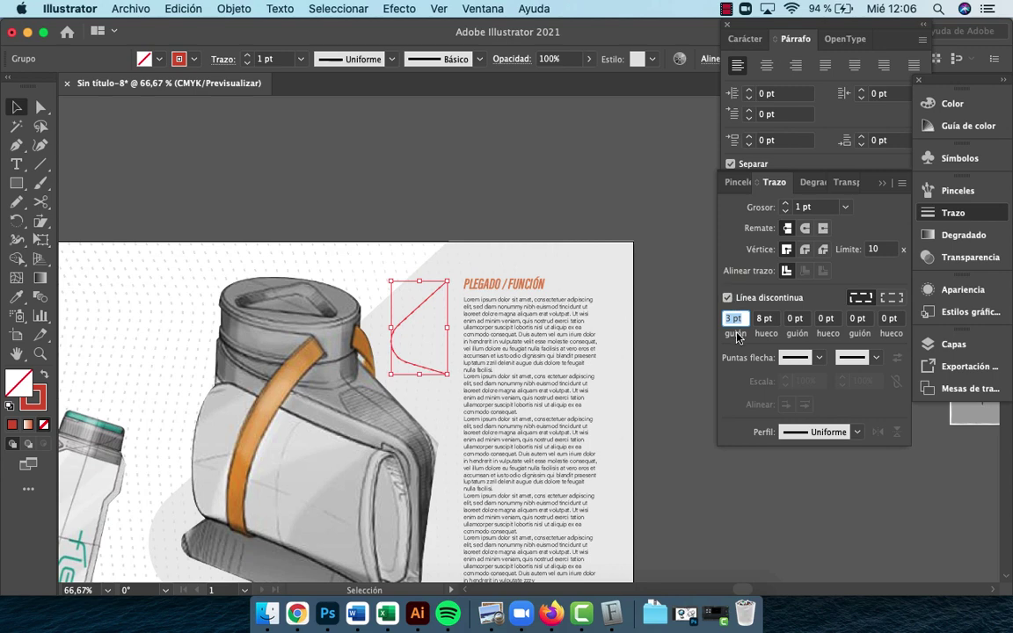
left_click(662, 285)
Show the RETICULA grid layer and check the free columns around the lower bottles
key("z")
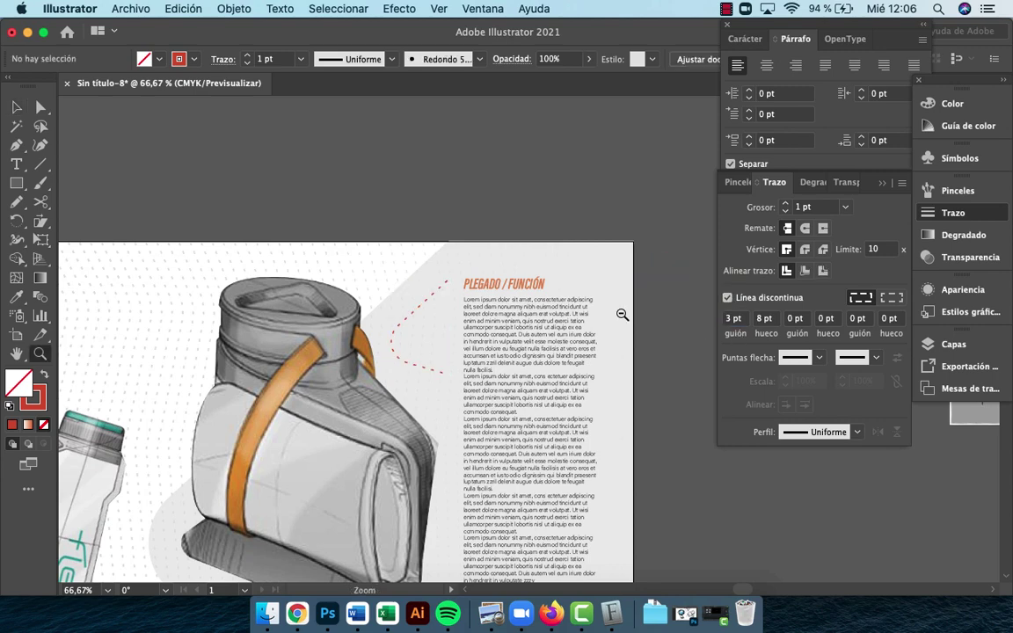
left_click_drag(622, 315, 698, 167)
left_click_drag(558, 315, 604, 345)
left_click_drag(497, 401, 503, 353)
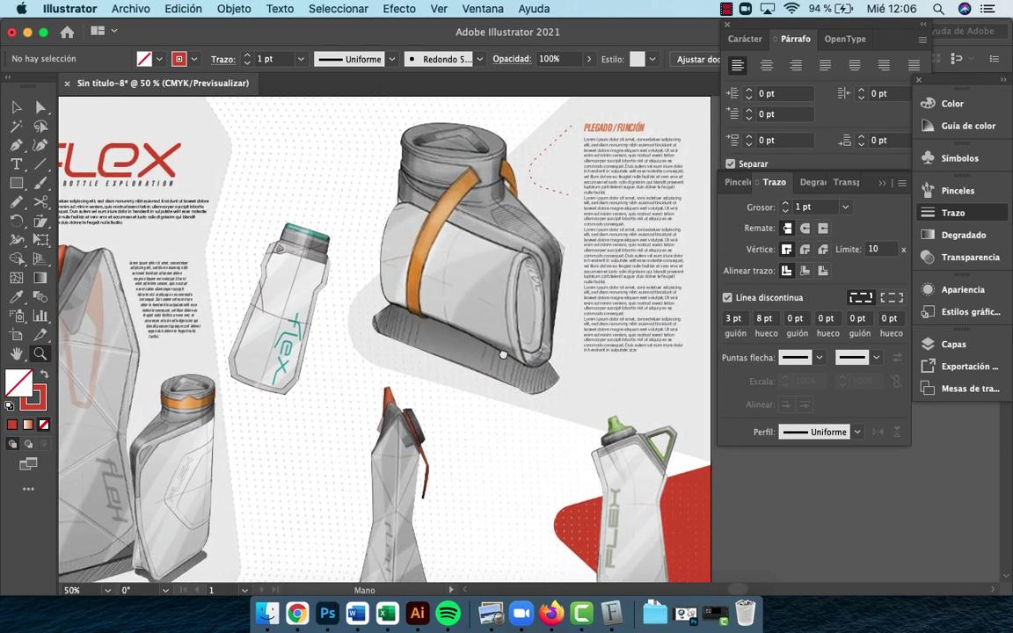
left_click(953, 345)
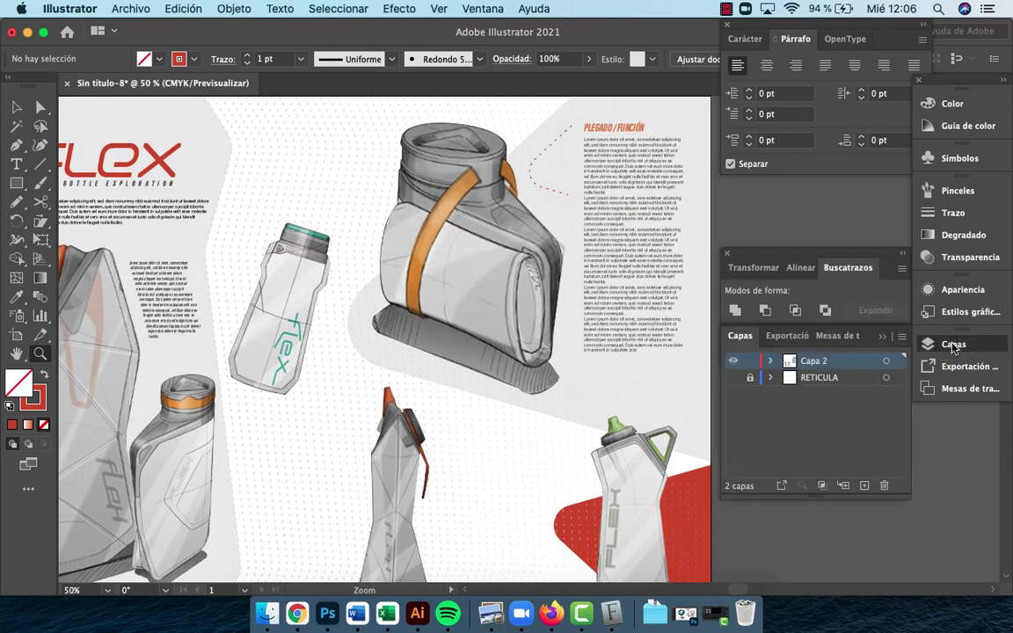
left_click(733, 377)
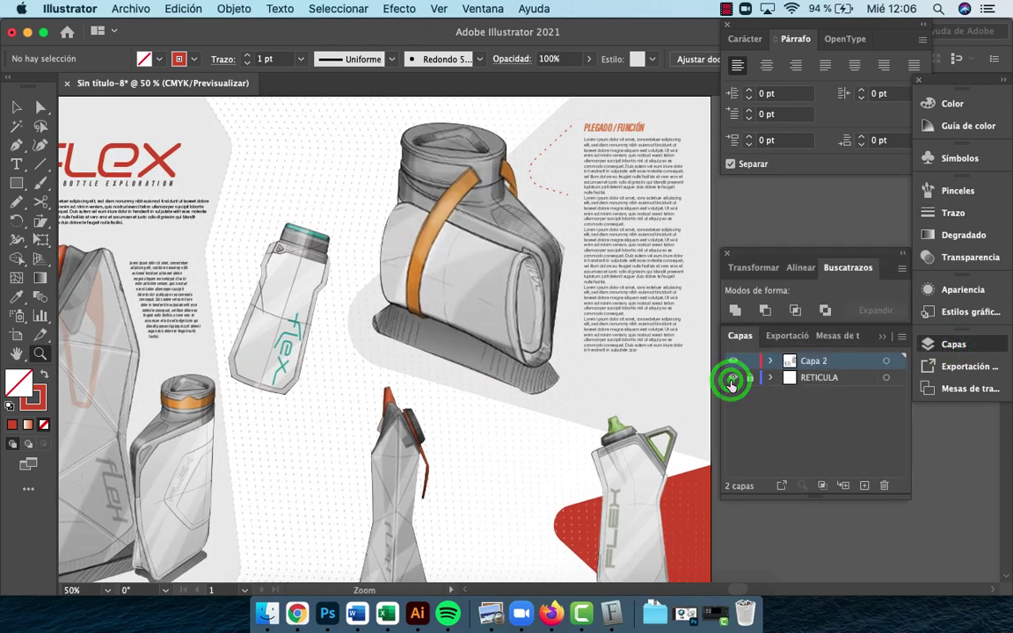
scroll(512, 452, "down", 5)
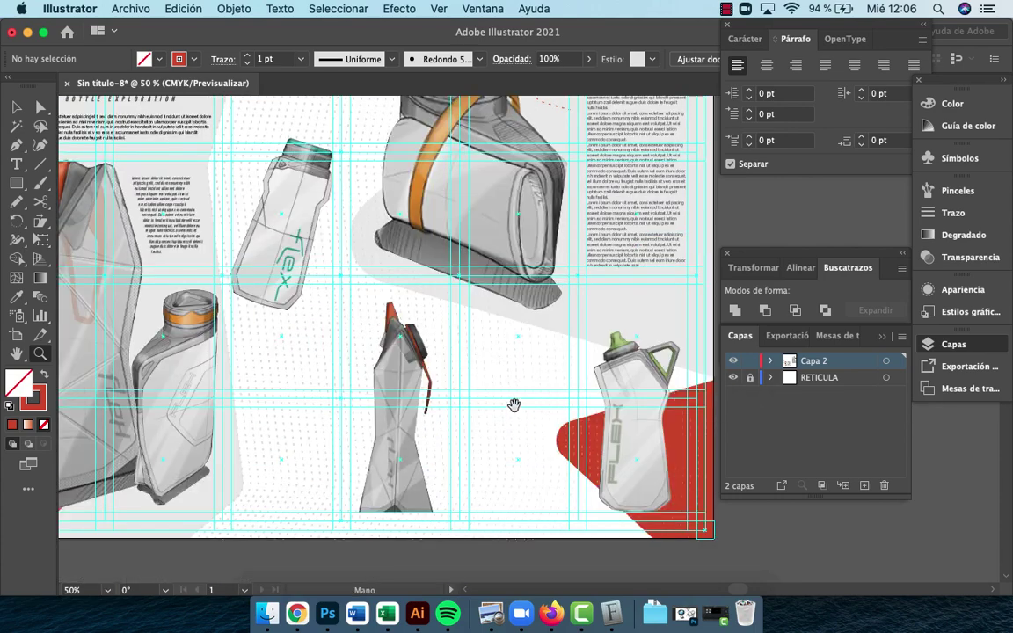
scroll(616, 312, "up", 6)
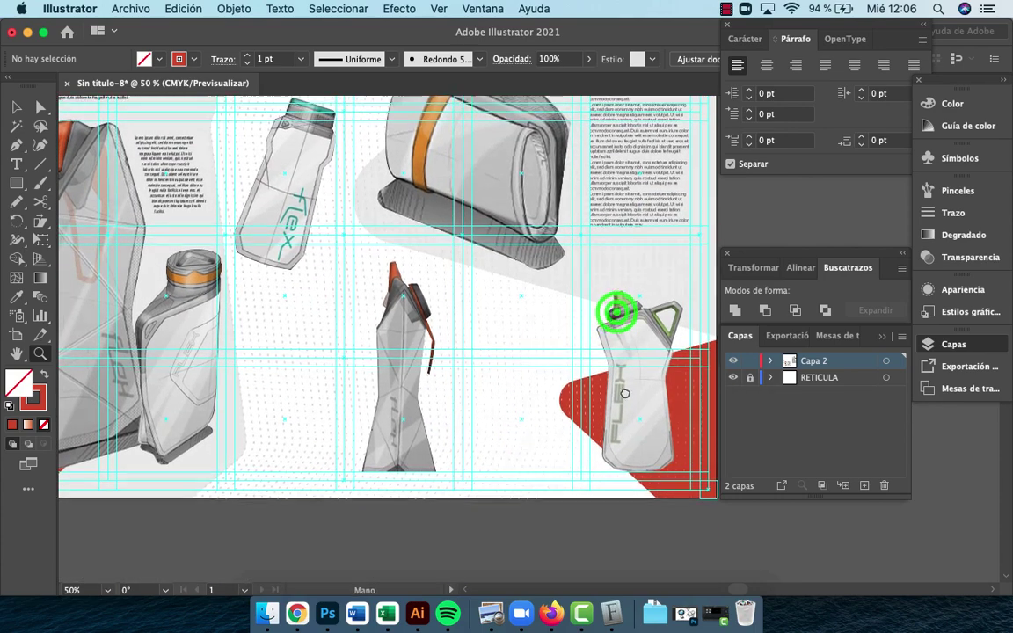
scroll(588, 191, "down", 2)
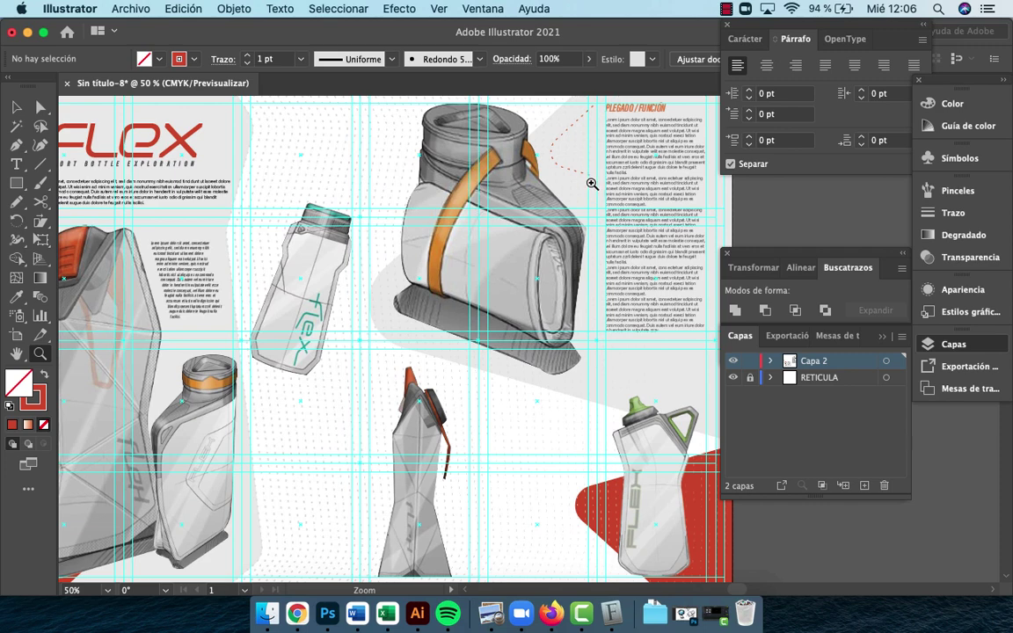
scroll(711, 547, "down", 3)
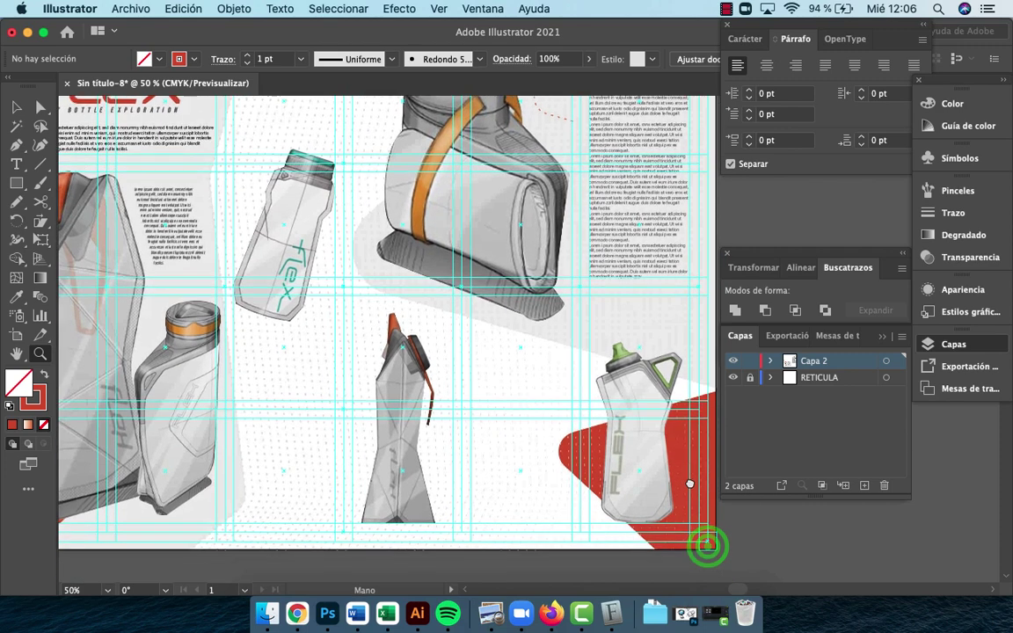
Duplicate the PLEGADO / FUNCIÓN heading and its text column about 6.7 cm left and 16 cm down, between the two lower-right bottles
key("v")
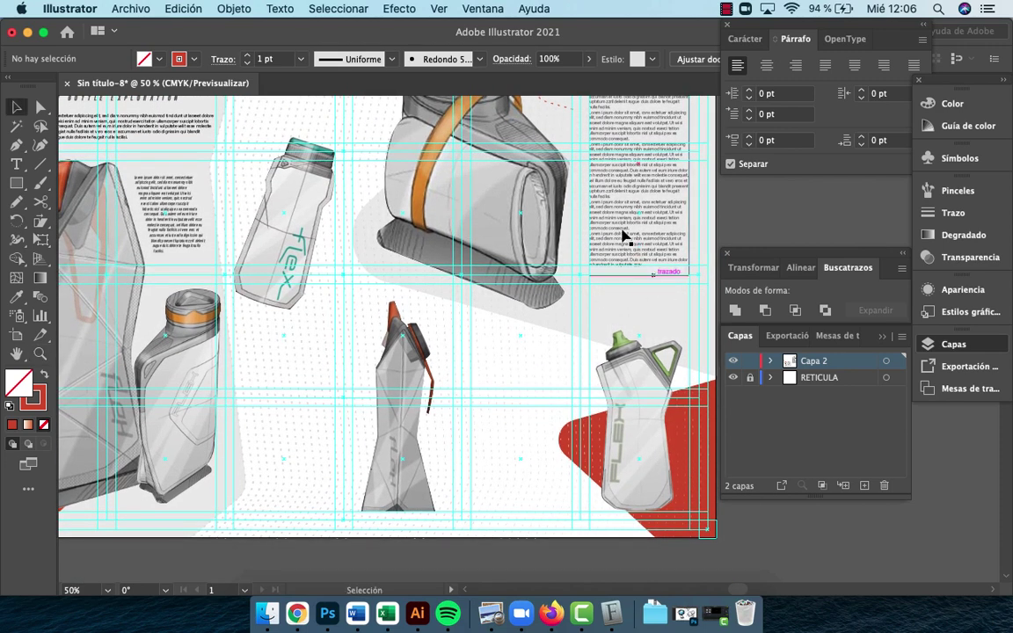
left_click(620, 227)
scroll(620, 223, "up", 5)
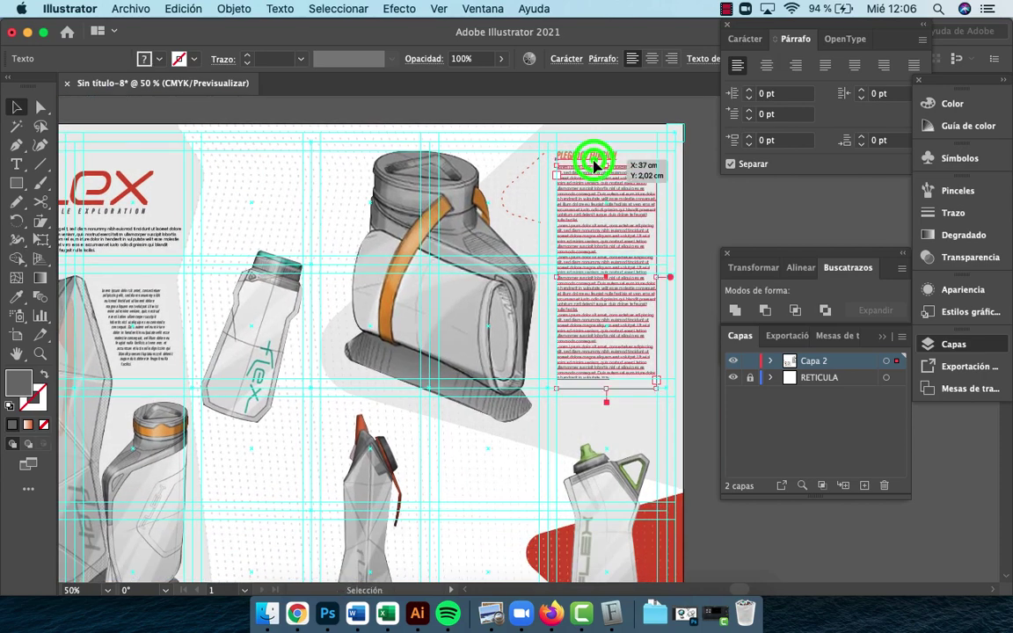
key("z")
left_click(552, 330, "alt")
left_click_drag(553, 331, 545, 303)
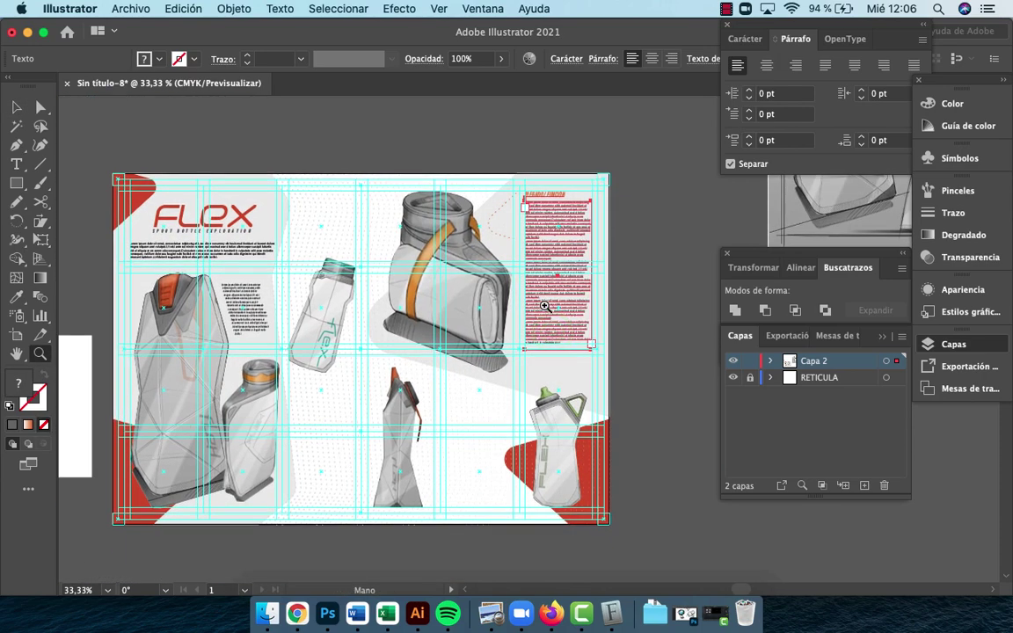
key("v")
left_click(560, 294)
left_click_drag(473, 447, 479, 468)
left_click_drag(480, 482, 477, 488)
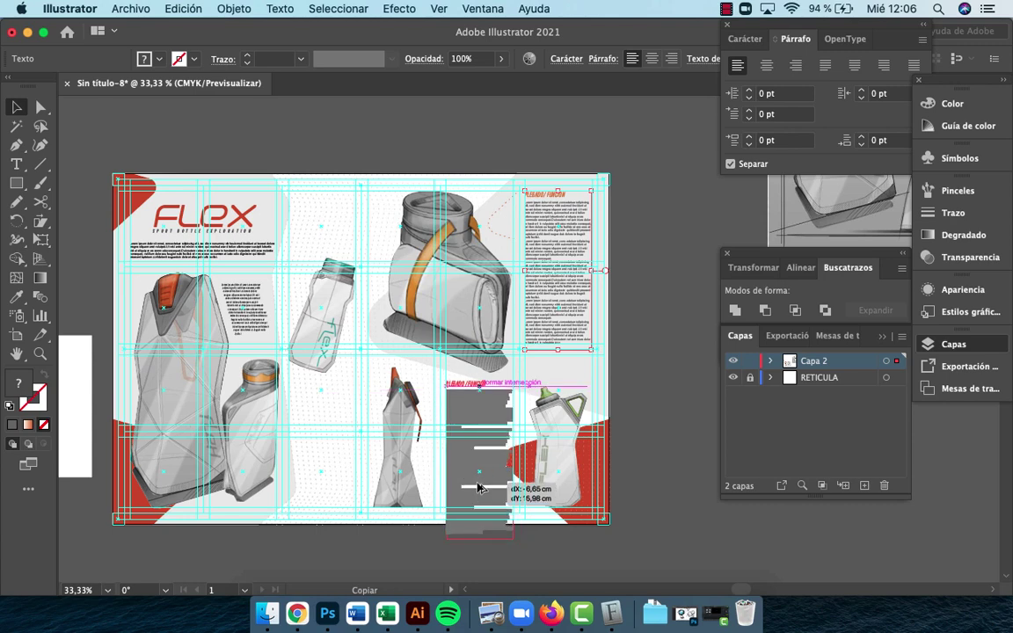
left_click(664, 485)
Delete the last two placeholder paragraphs from the copied text column so that it ends above the bottom margin
left_click(524, 462, "super")
left_click(494, 441, "super")
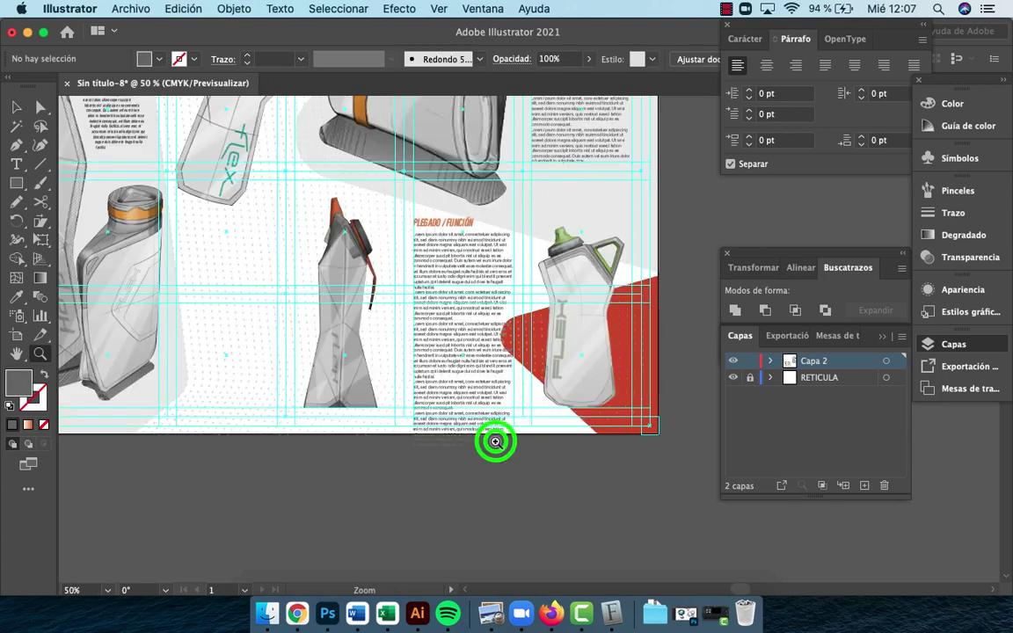
left_click(451, 308)
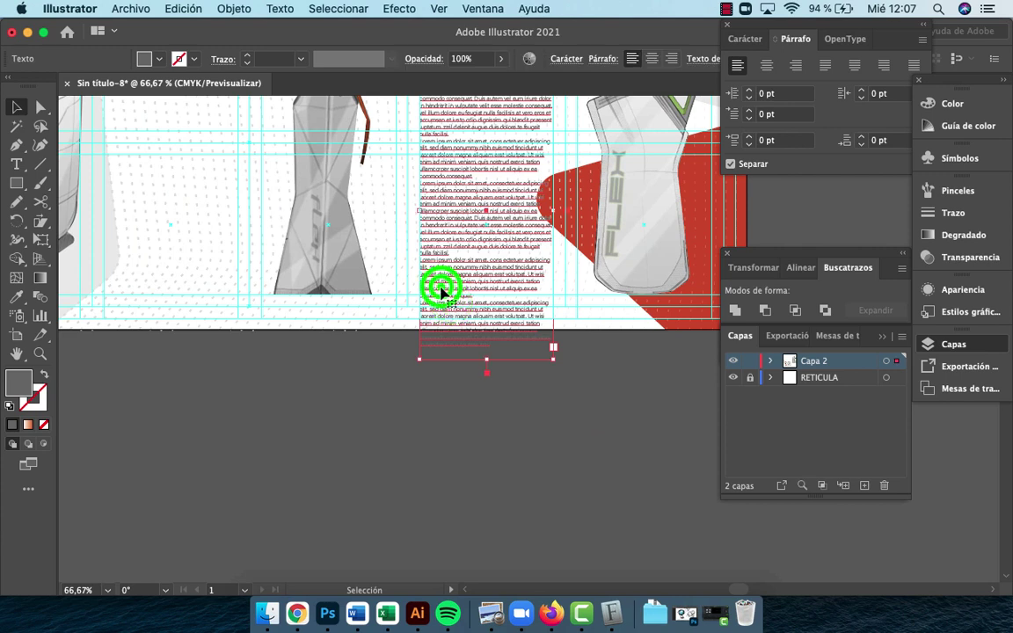
double_click(439, 295)
left_click_drag(420, 302, 529, 386)
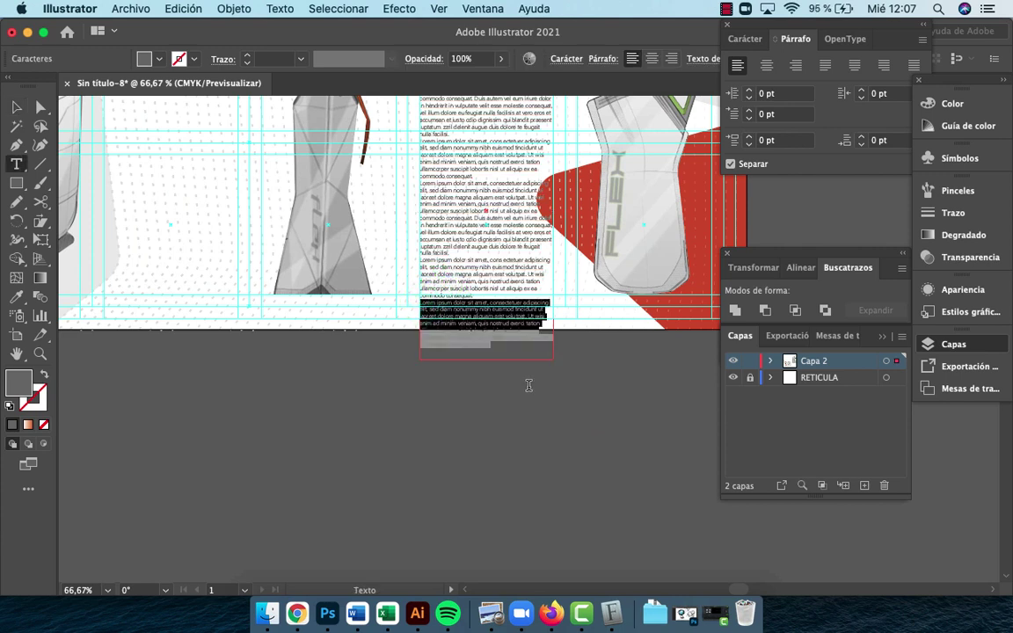
key("BackSpace")
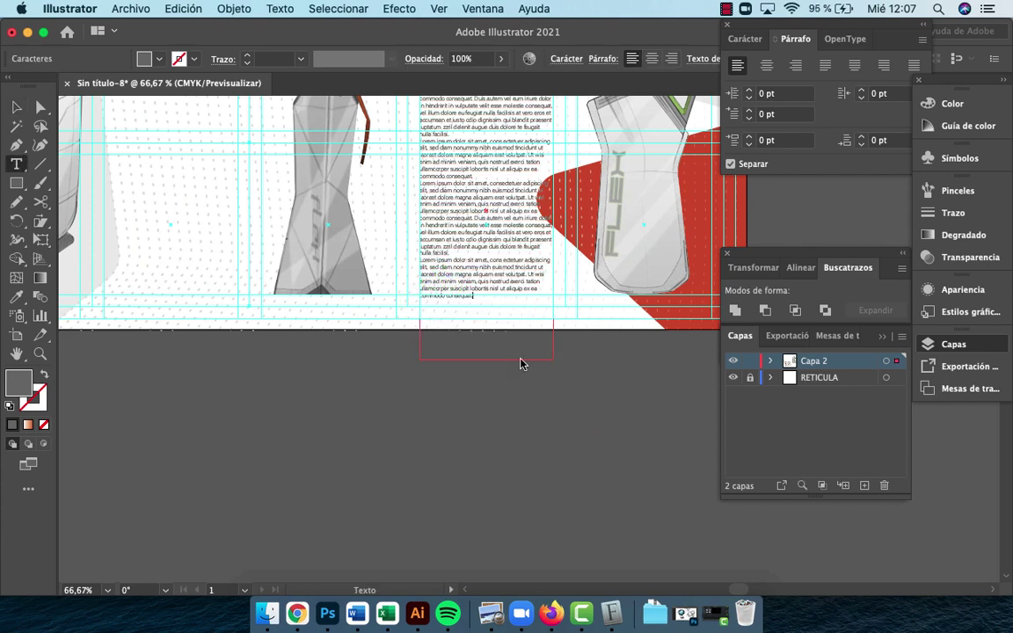
triple_click(490, 302)
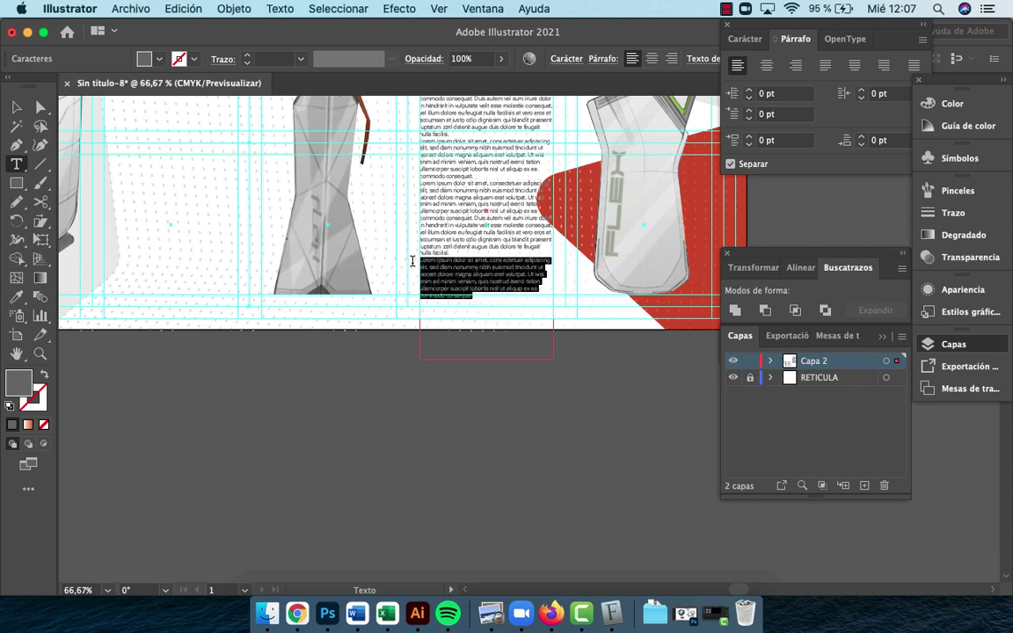
key("BackSpace")
key("Escape")
left_click(565, 458)
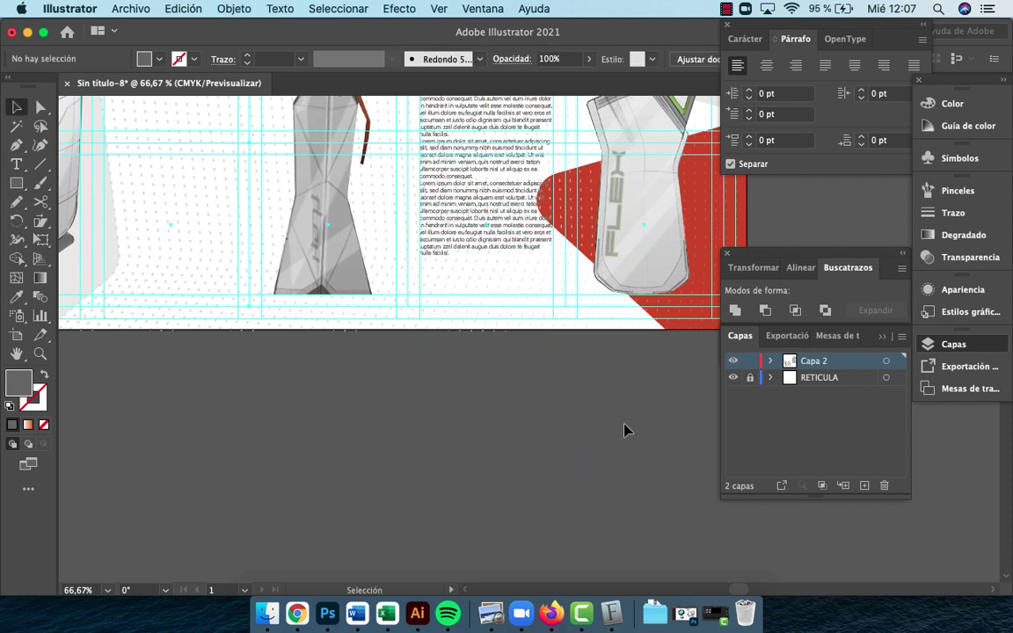
Hide the RETICULA layer to check the copied text column without the grid, and show the layer again
left_click(735, 380)
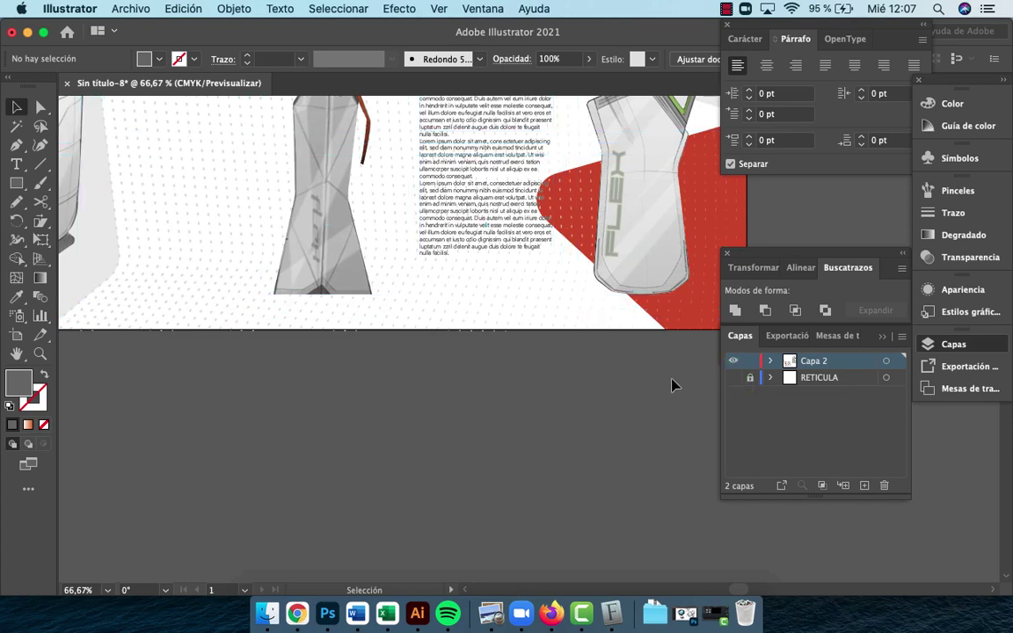
left_click(556, 396)
key("z")
left_click(522, 339, "alt")
left_click(513, 311, "alt")
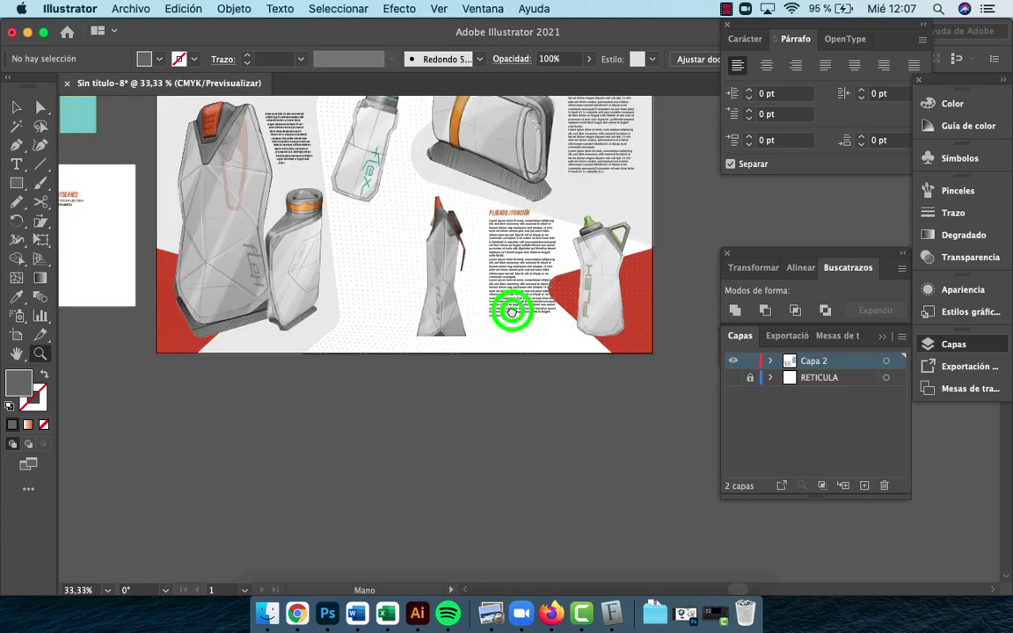
key("super+0")
left_click(533, 402)
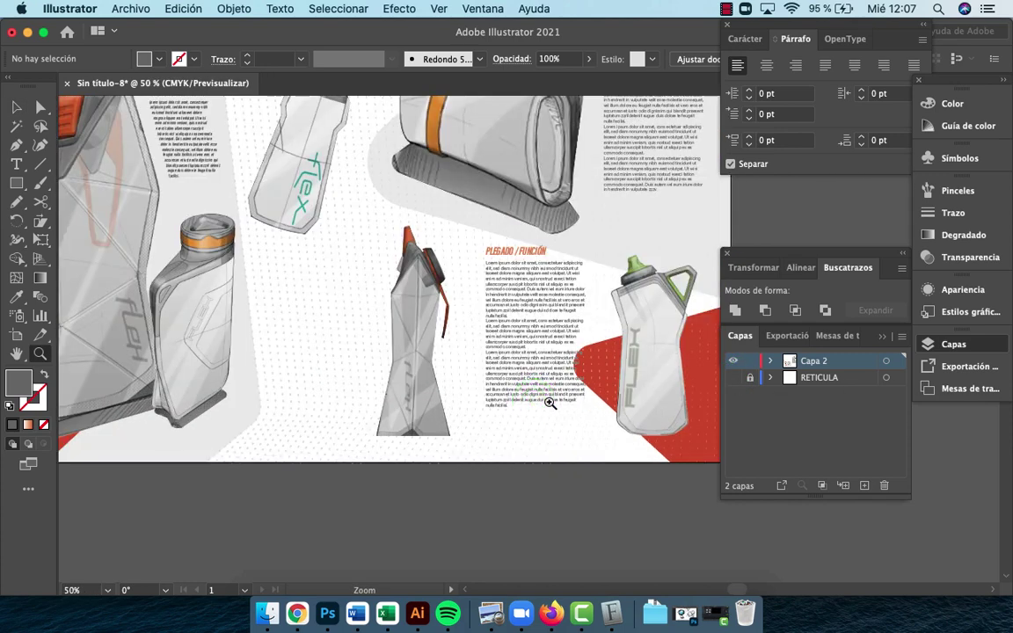
left_click(734, 378)
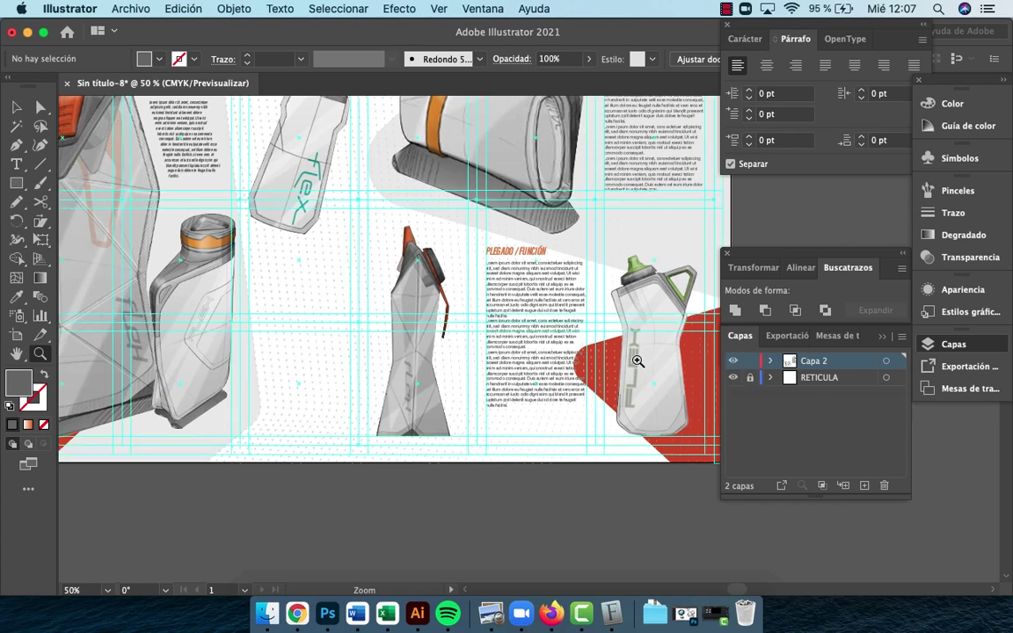
Shorten the copied text frame so that its lower edge sits just below the last line of text
key("v")
left_click(524, 355)
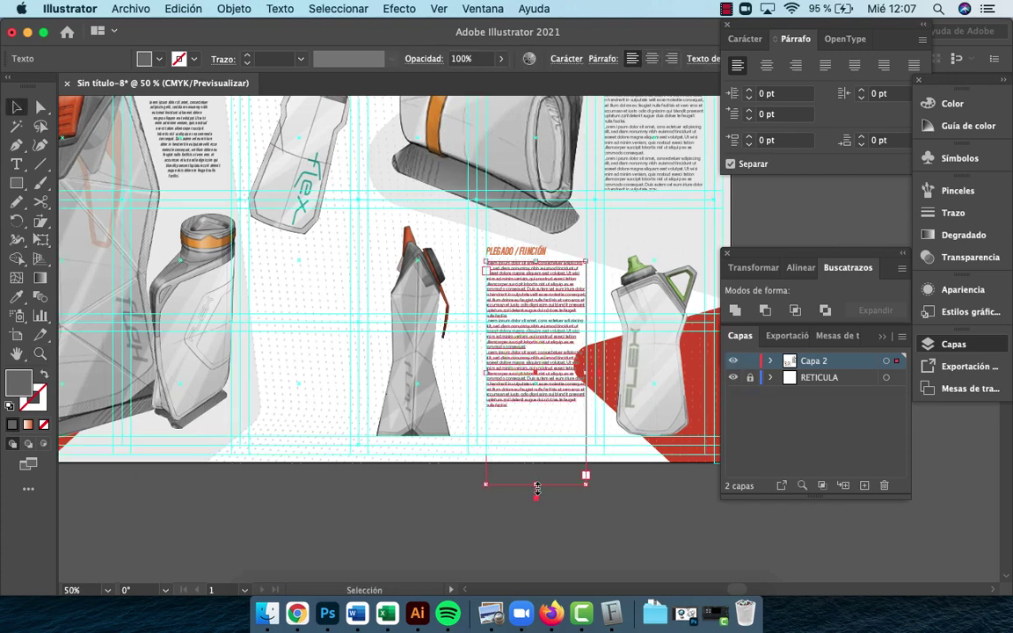
left_click_drag(536, 486, 535, 458)
left_click_drag(527, 417, 527, 419)
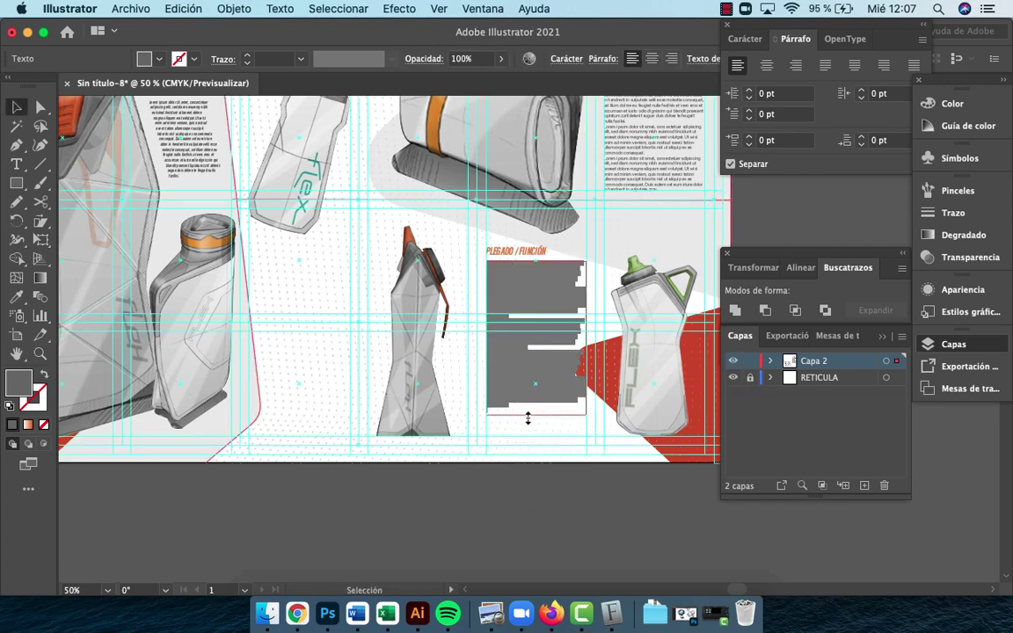
Move the copied heading and text column straight down about 1.39 cm, aligning its end with the bottle bases
left_click_drag(511, 261, 517, 309)
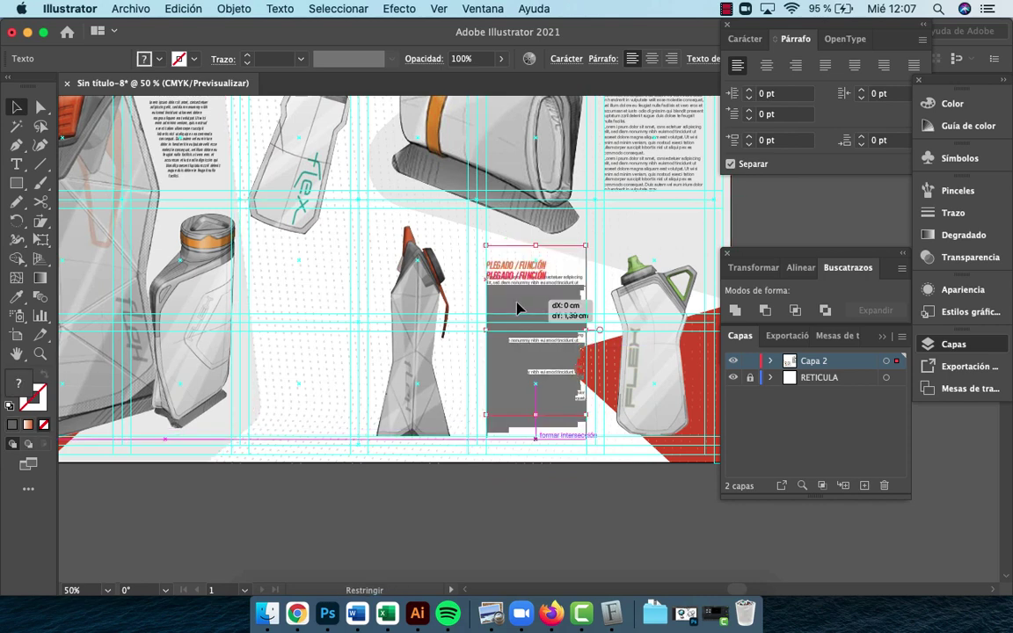
left_click(628, 497)
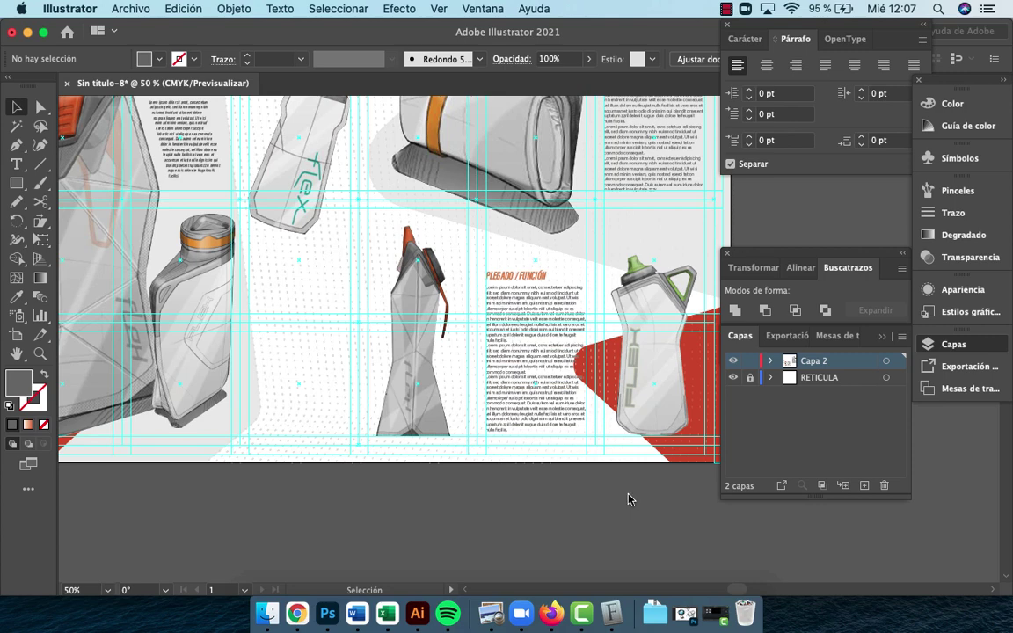
left_click(629, 496)
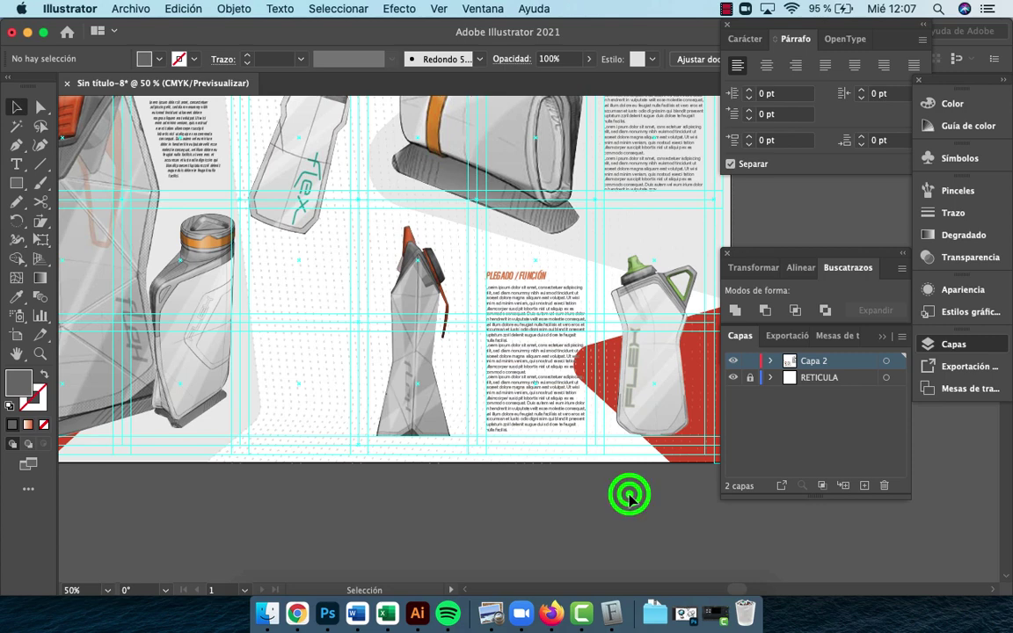
Review the whole poster and the text overlapping the red shape without the grid, and turn the RETICULA layer back on
left_click(735, 379)
key("z")
left_click(486, 351, "alt")
left_click(488, 353, "alt")
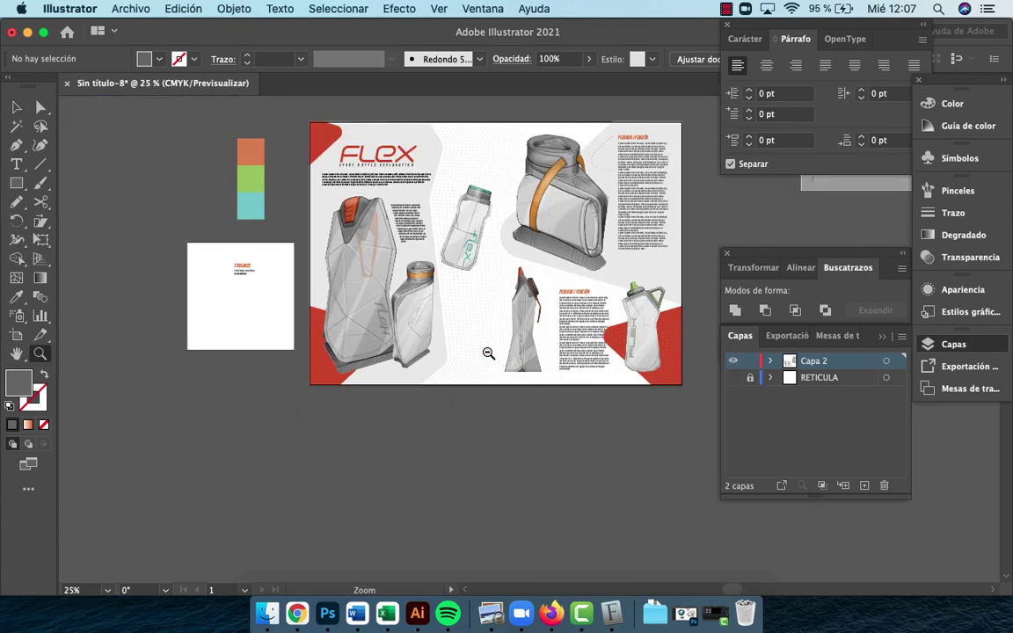
left_click_drag(590, 334, 609, 351)
left_click(609, 351)
left_click(609, 350)
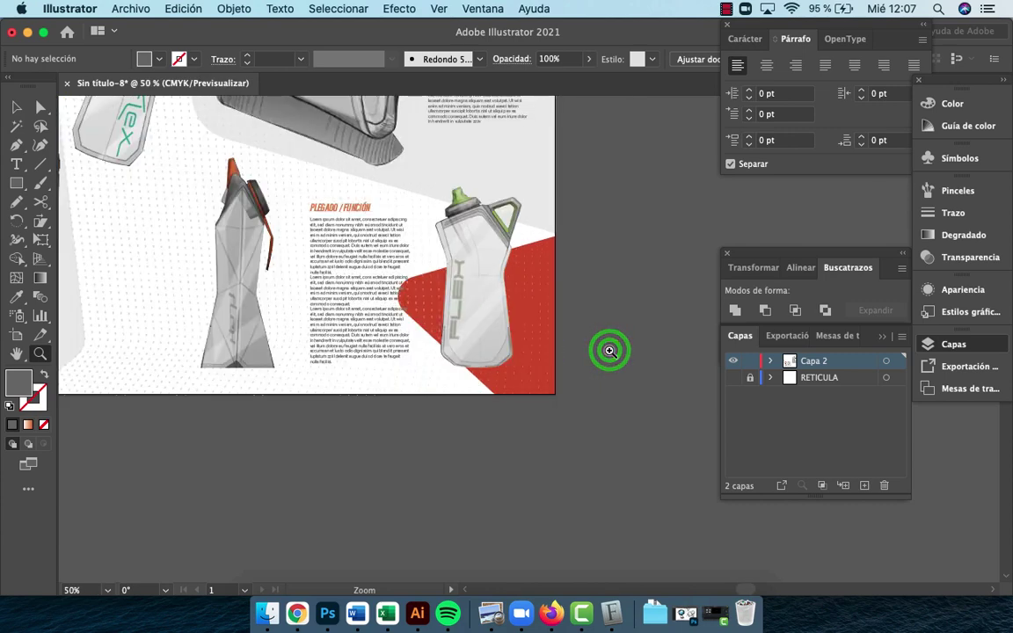
left_click(730, 379)
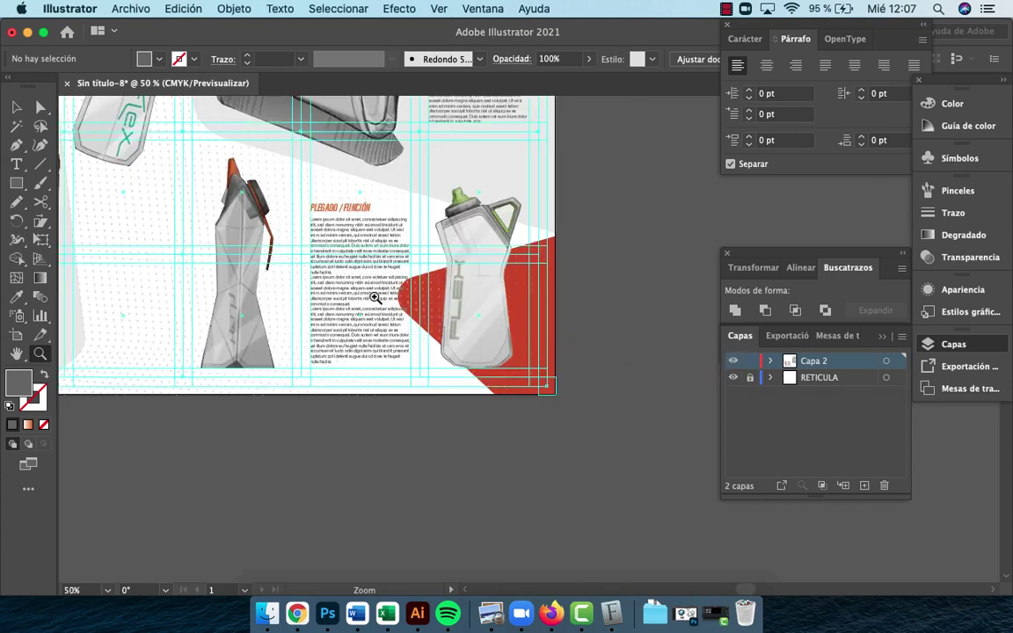
Nudge the red shape behind the green-capped bottle to the right, away from the neighbouring text column
key("v")
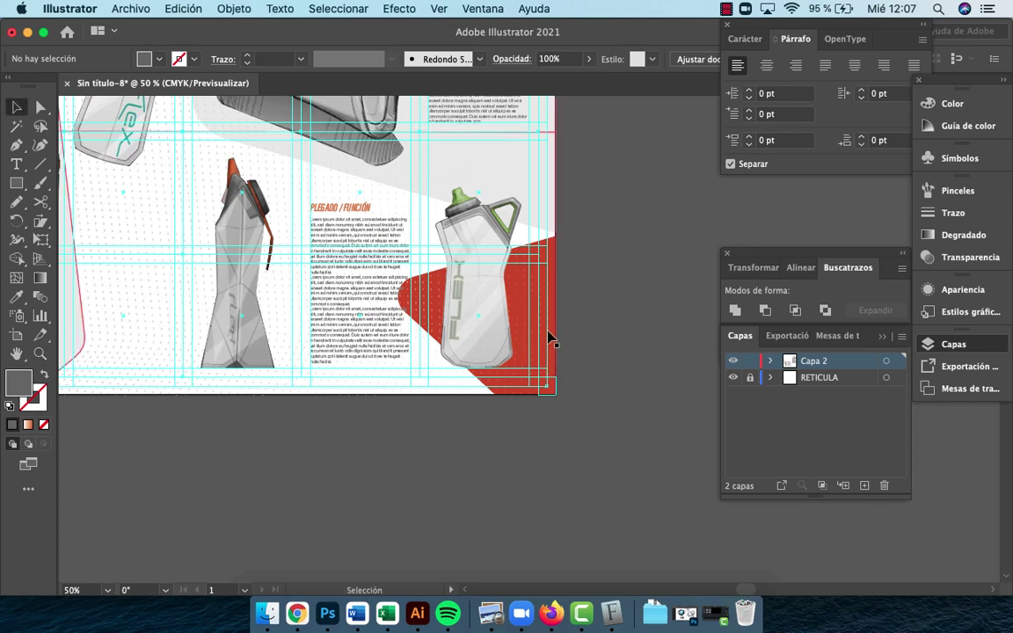
left_click(530, 341)
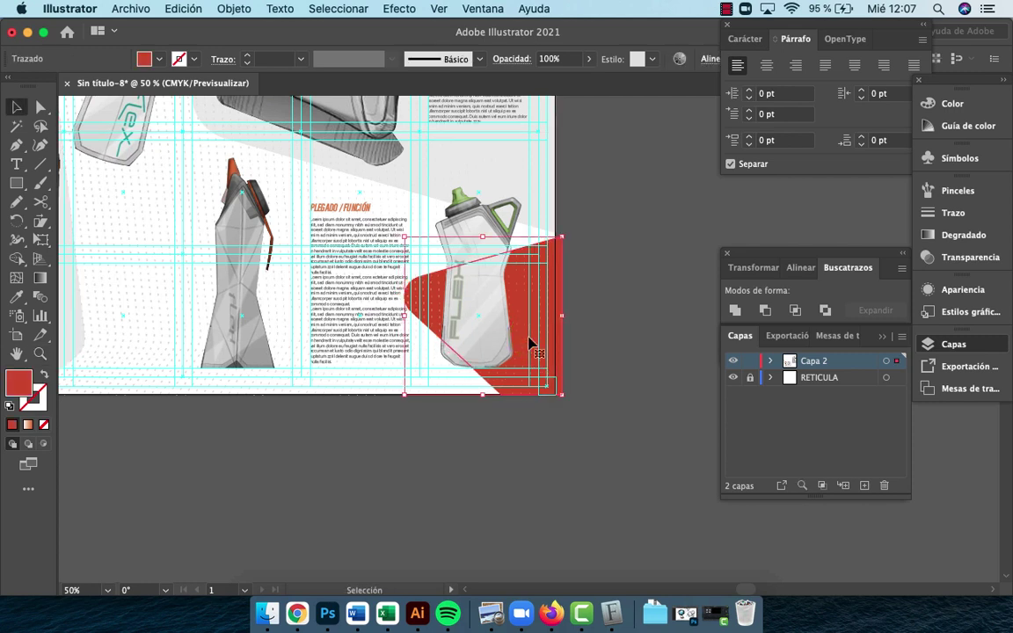
key("shift+Right")
key("shift+Right")
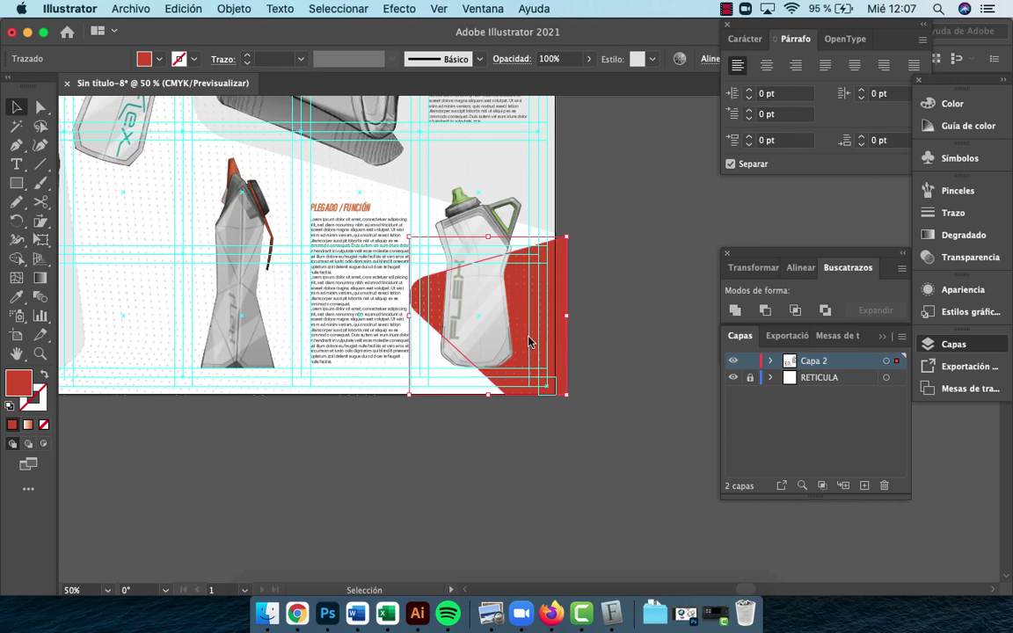
left_click(600, 370)
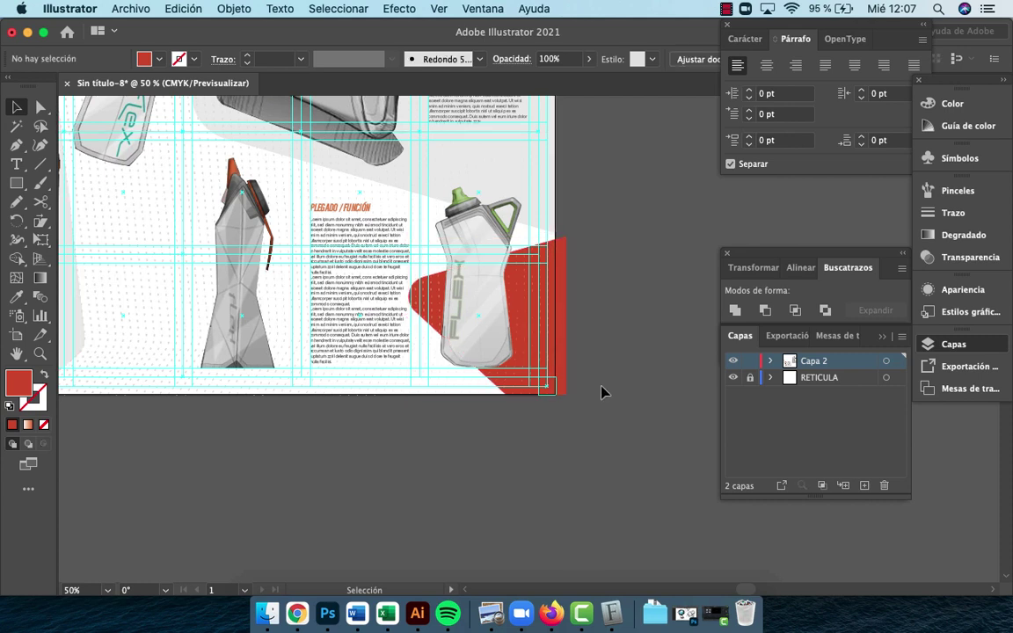
Draw a straight vertical Pen line along the poster's right edge, crossing the full height of the red shape
key("a")
left_click(561, 383)
left_click(579, 362)
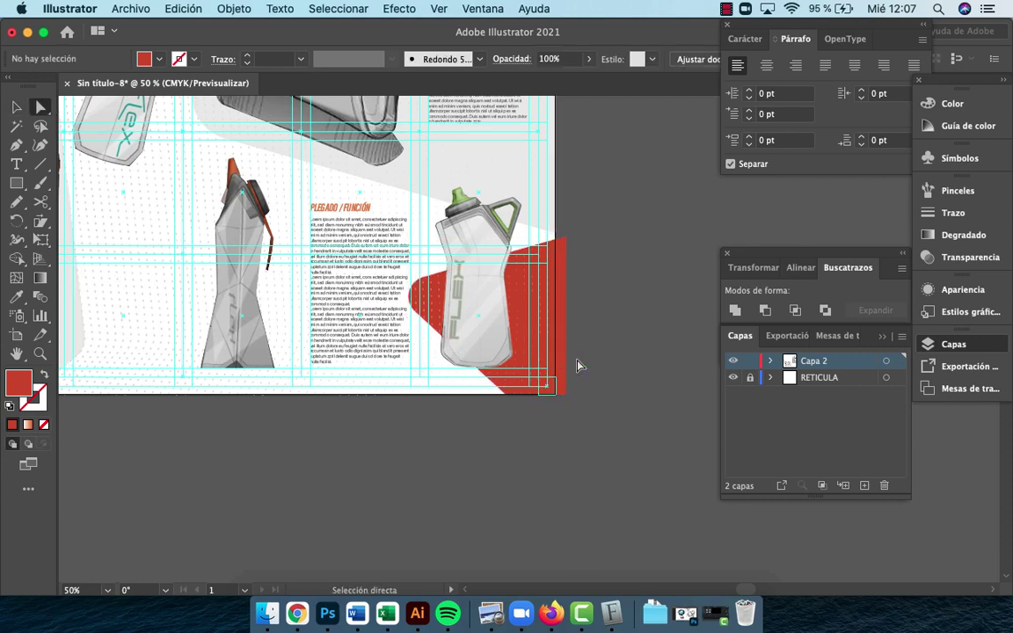
key("backslash")
left_click(522, 343)
key("Escape")
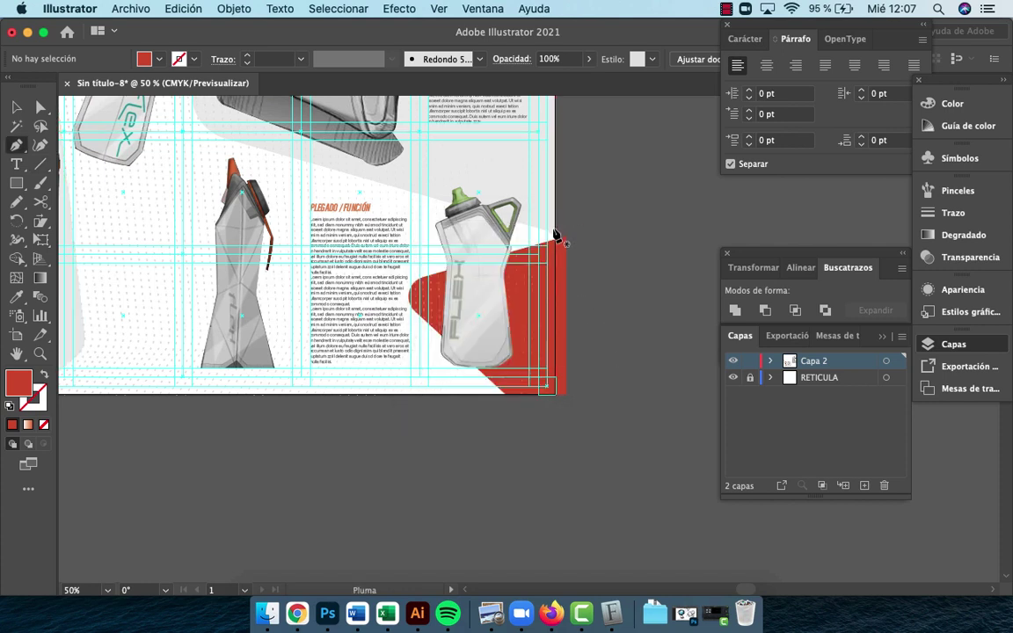
left_click_drag(553, 230, 557, 450)
left_click(555, 443)
key("v")
left_click(629, 415)
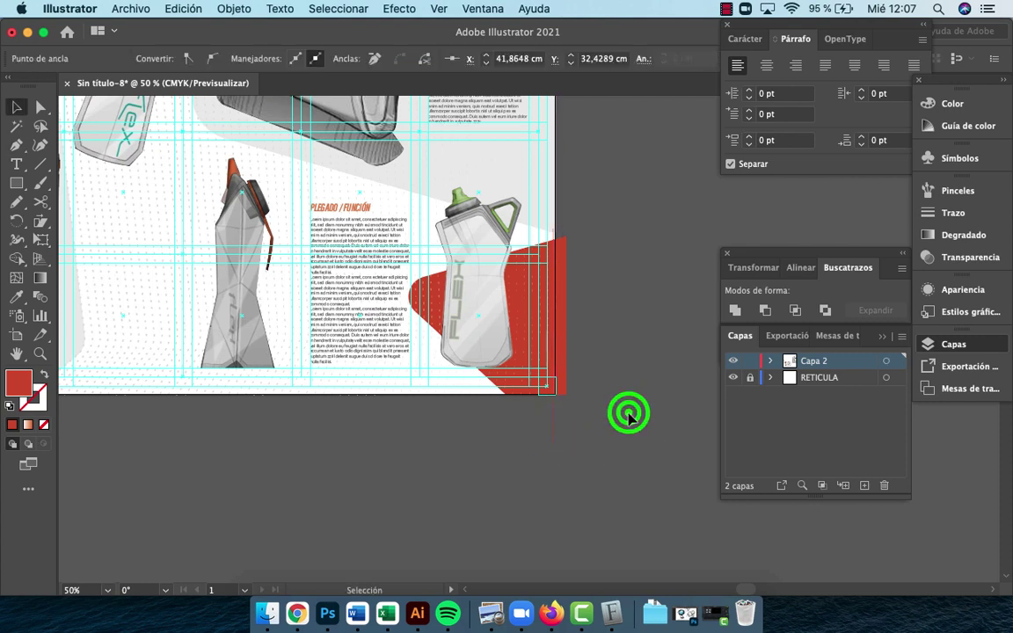
Divide the red shape along the vertical line with the Pathfinder Dividir operation
left_click(562, 349)
left_click(555, 441, "shift")
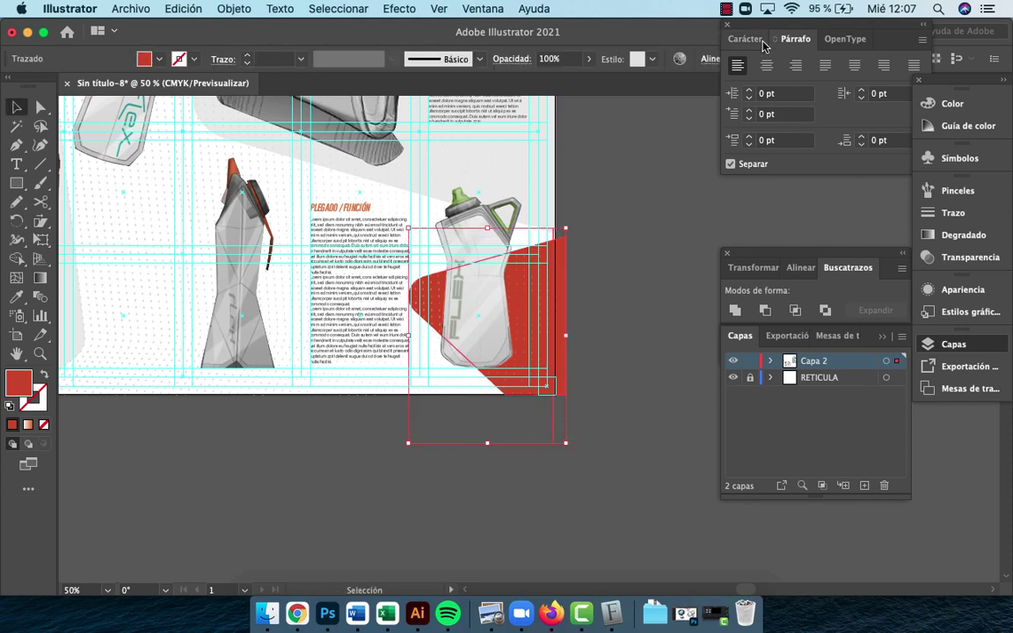
left_click(489, 13)
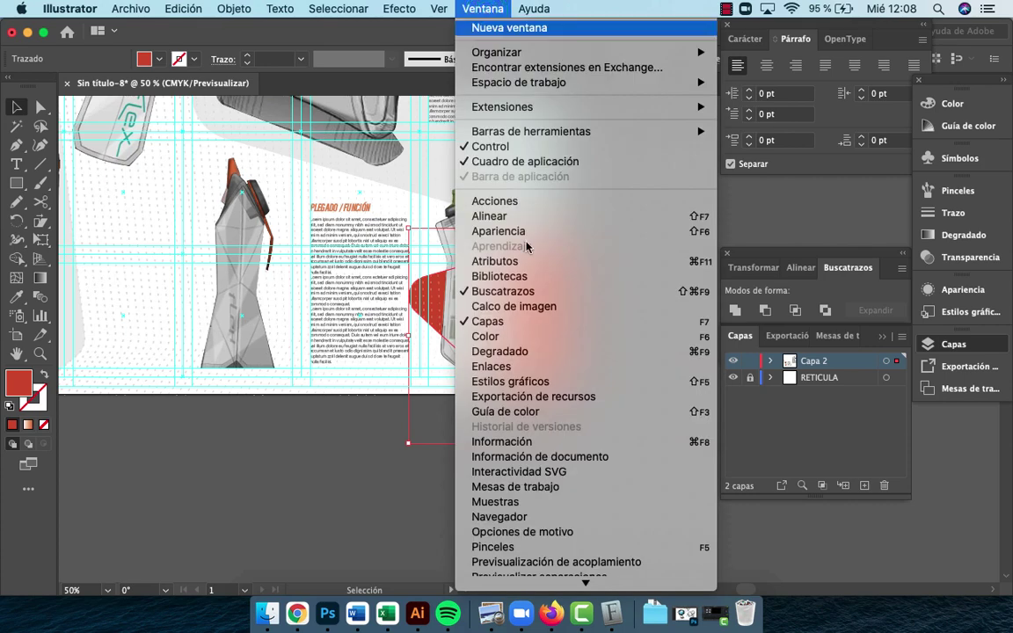
left_click(545, 293)
left_click(737, 353)
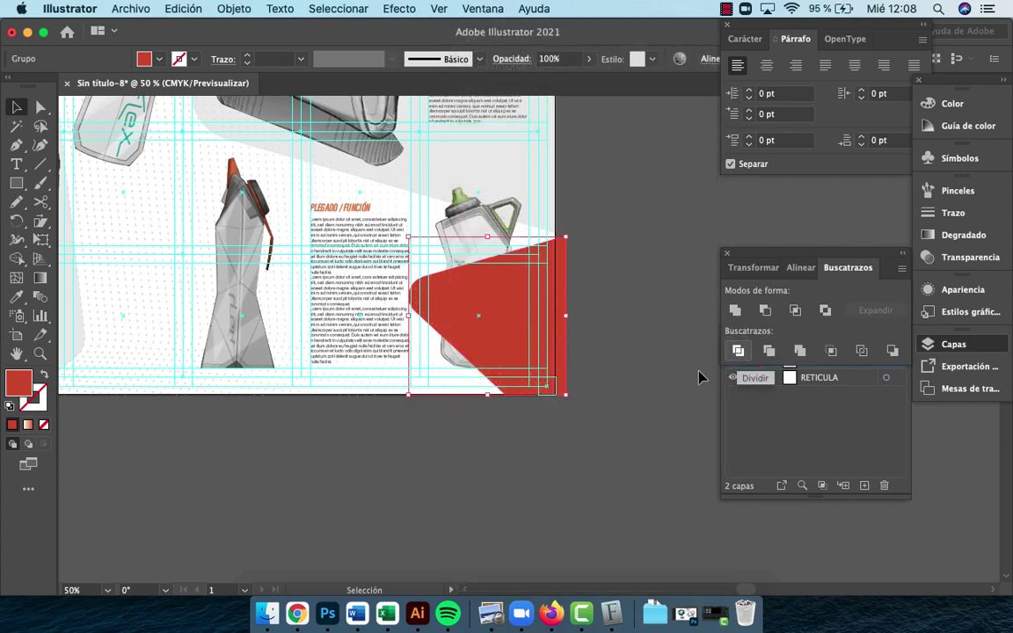
Delete the strip of the divided red shape that extends beyond the poster's right edge
left_click(653, 390)
key("a")
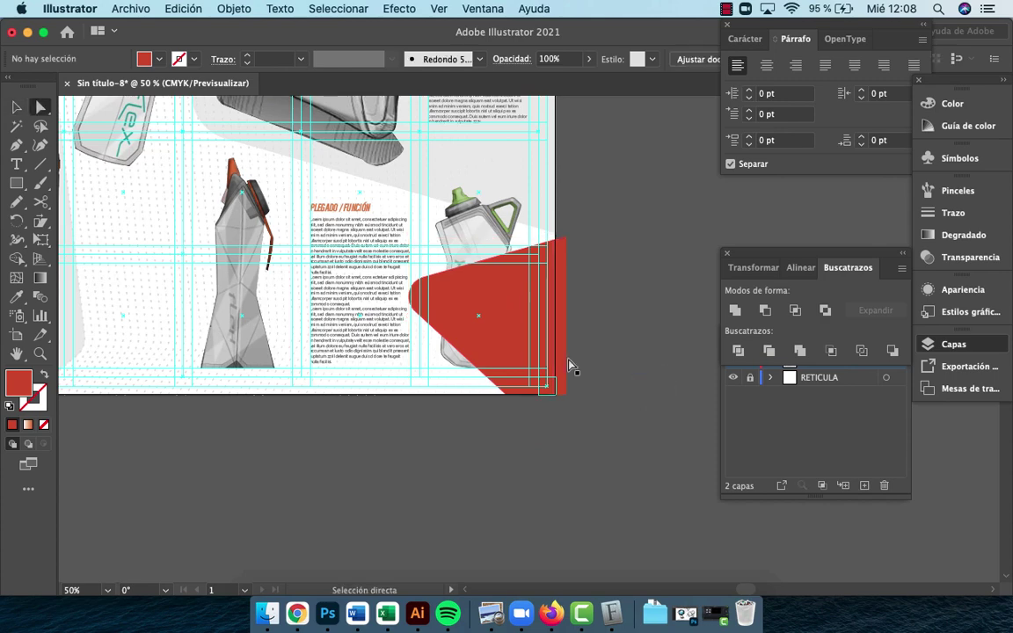
left_click(563, 363)
key("Delete")
Move the remaining red shape flush against the poster's right edge
key("z")
left_click(545, 377)
left_click(534, 330)
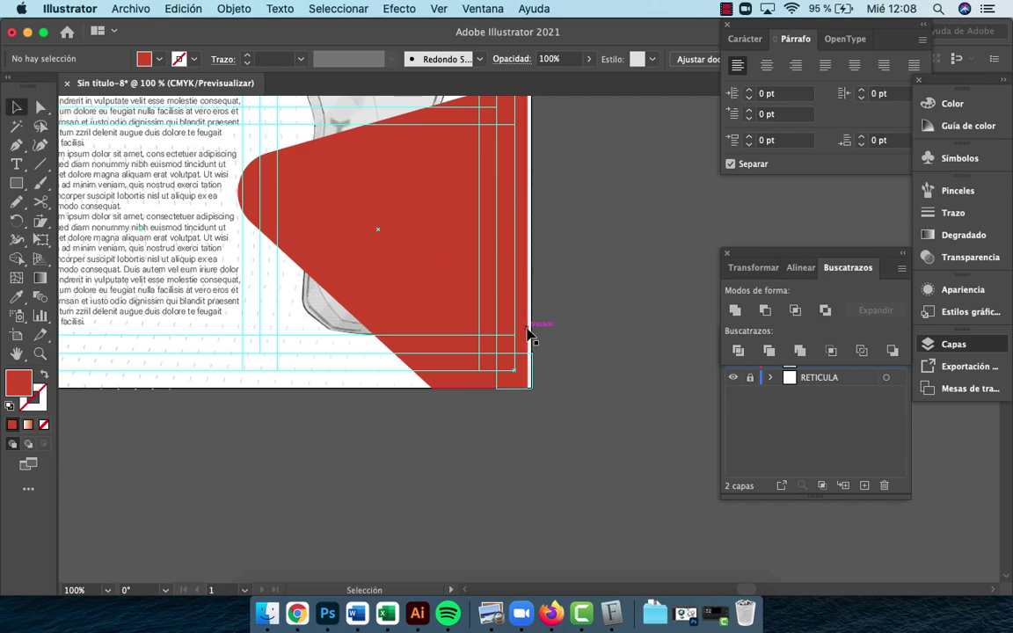
left_click_drag(531, 332, 574, 502)
left_click(604, 340)
Bring the green-capped bottle image to the front, over the red shape
left_click(374, 235)
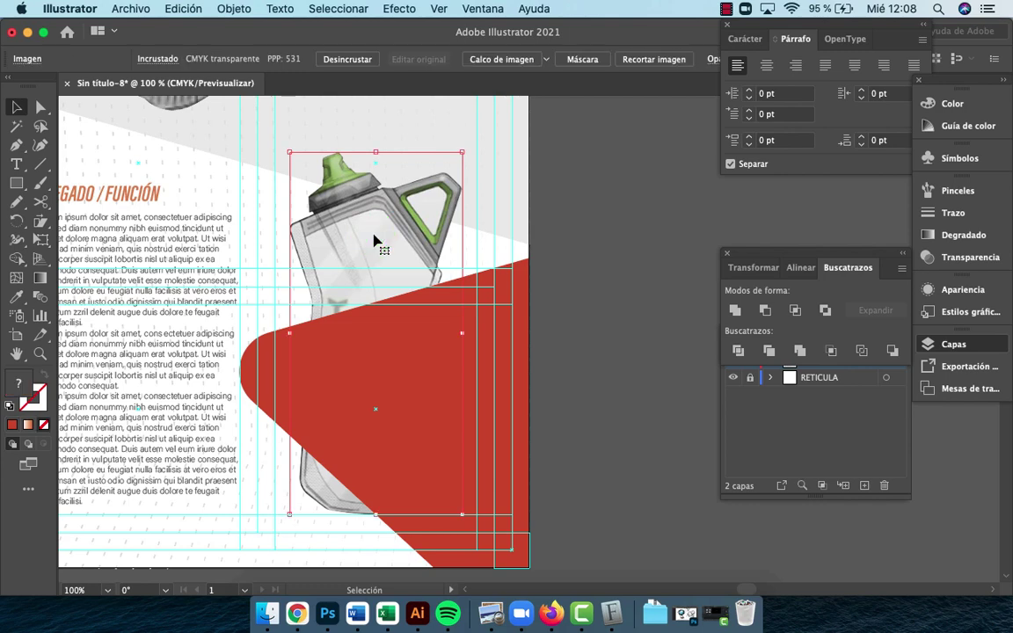
right_click(374, 237)
mouse_move(468, 376)
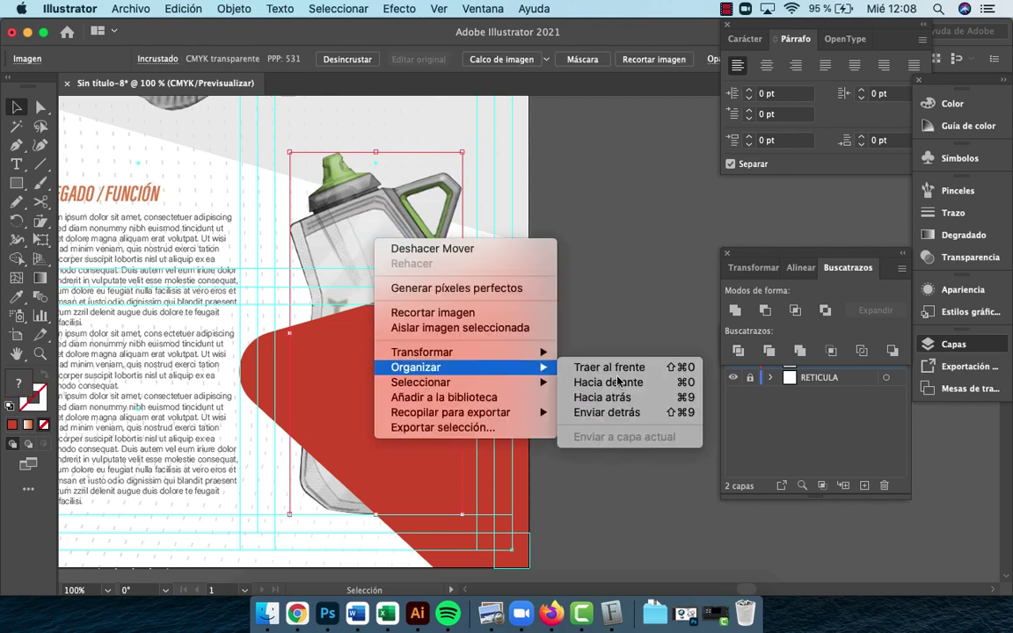
left_click(652, 368)
left_click(656, 371)
Review the whole poster with the grid and artwork layers toggled, and turn the RETICULA layer back on
key("z")
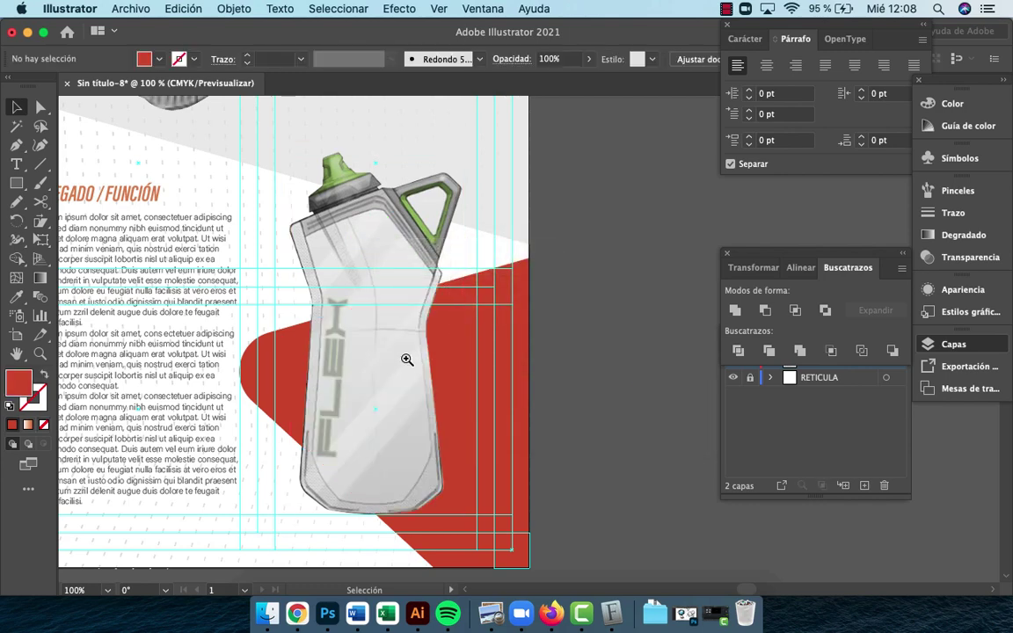
left_click(373, 355, "alt")
left_click(466, 325, "alt")
left_click_drag(444, 355, 401, 441)
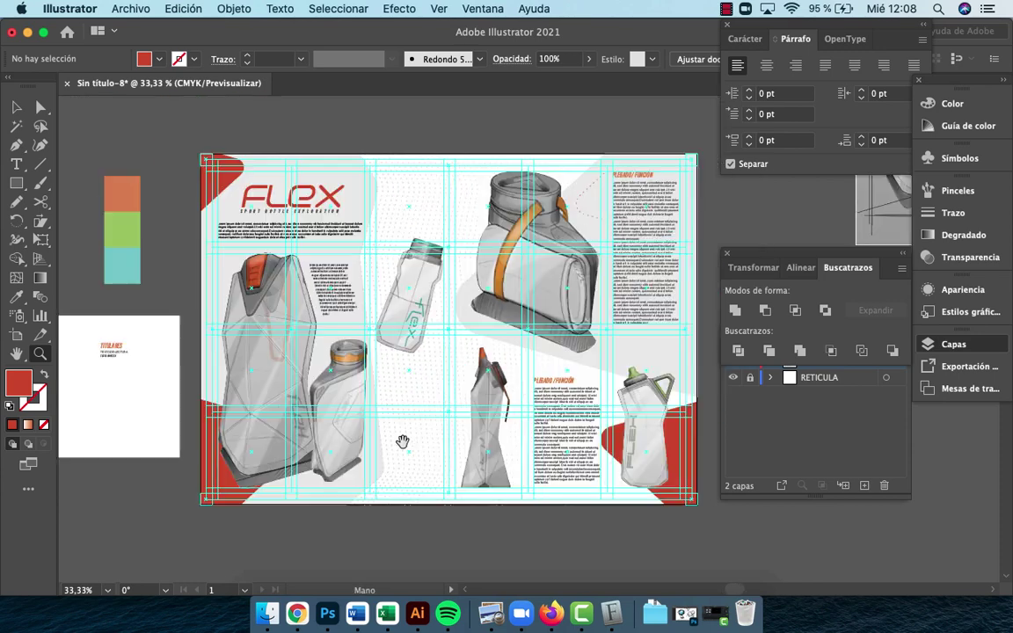
left_click(735, 373)
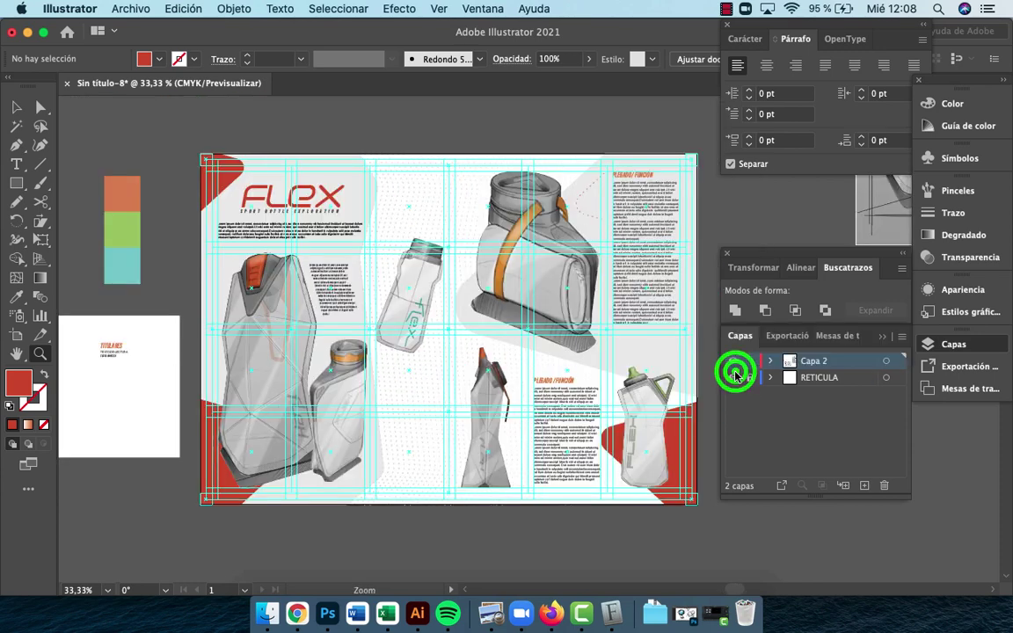
left_click(733, 361)
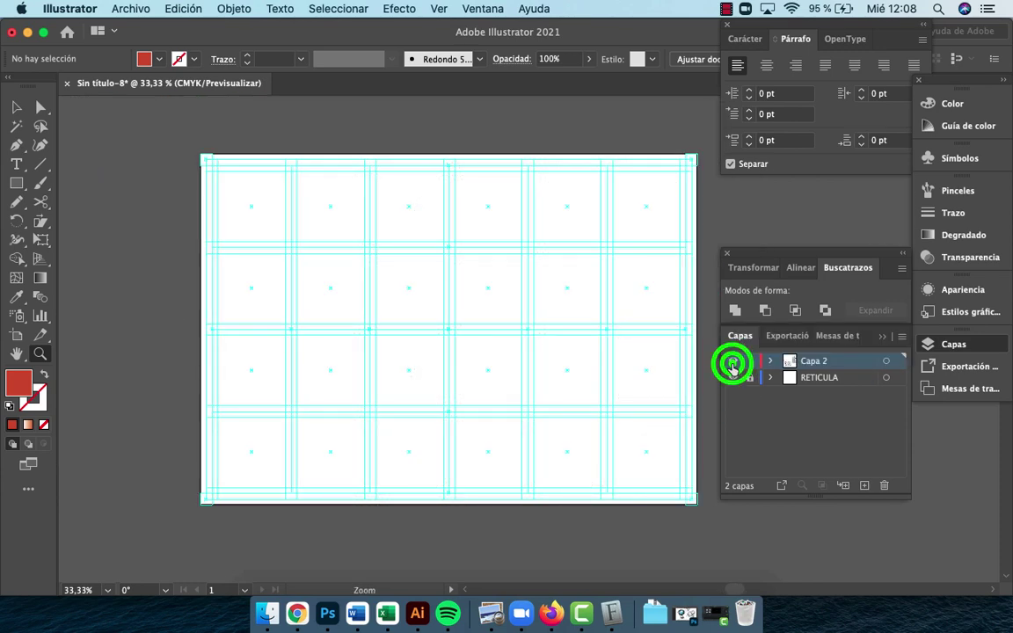
left_click(733, 361)
left_click(733, 378)
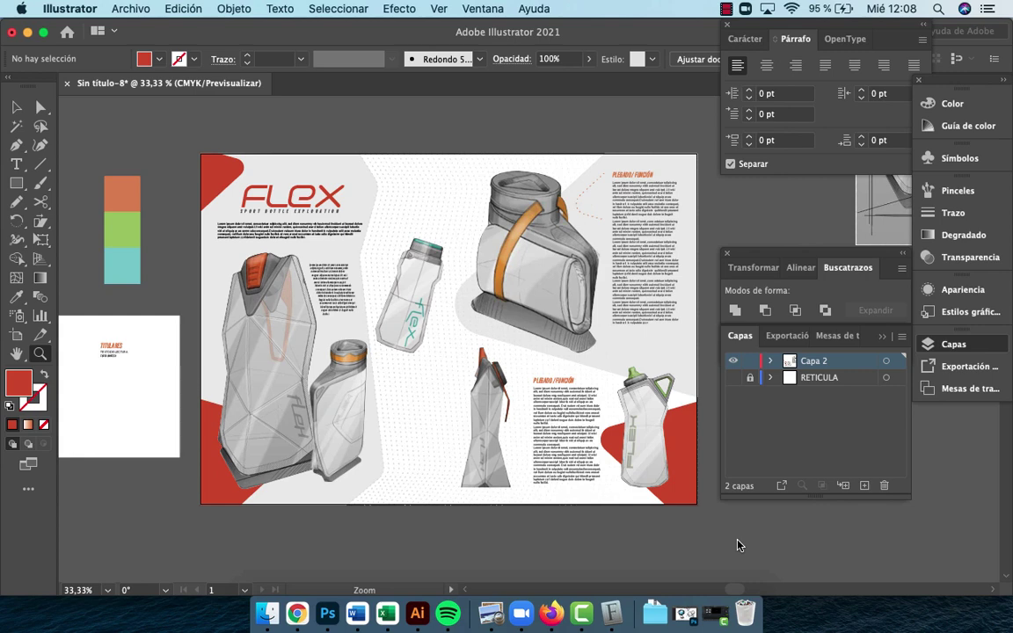
left_click(733, 377)
Copy the lower PLEGADO / FUNCIÓN heading and text into the empty grid column beside the folded bottle
left_click(470, 389)
key("v")
left_click_drag(542, 407, 295, 328)
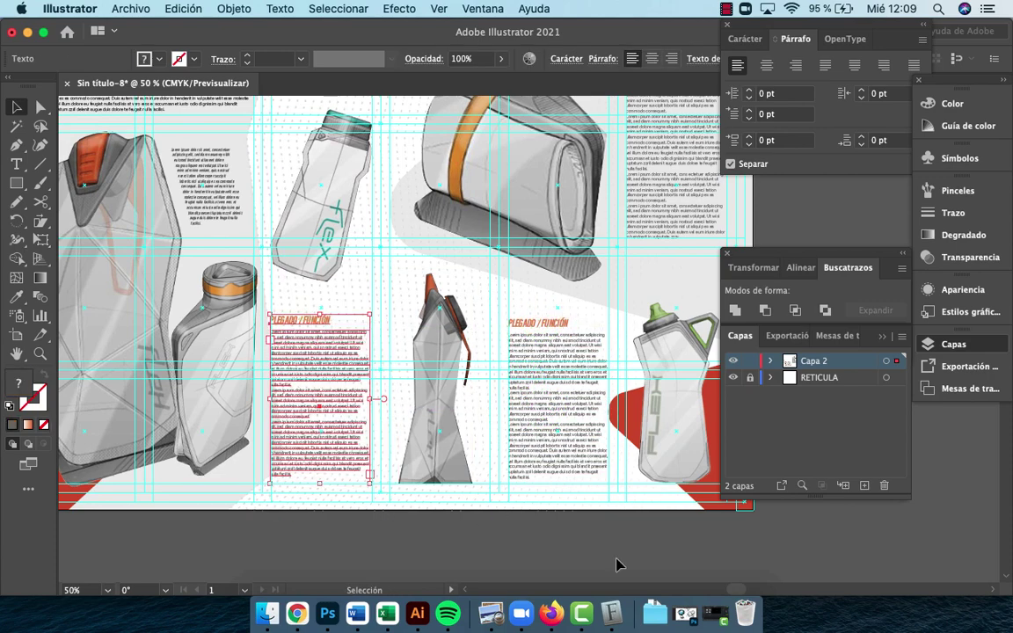
left_click(617, 563)
Copy that heading and text column straight up to the top margin above the teal-capped bottle
left_click_drag(436, 179, 411, 326)
left_click(310, 464)
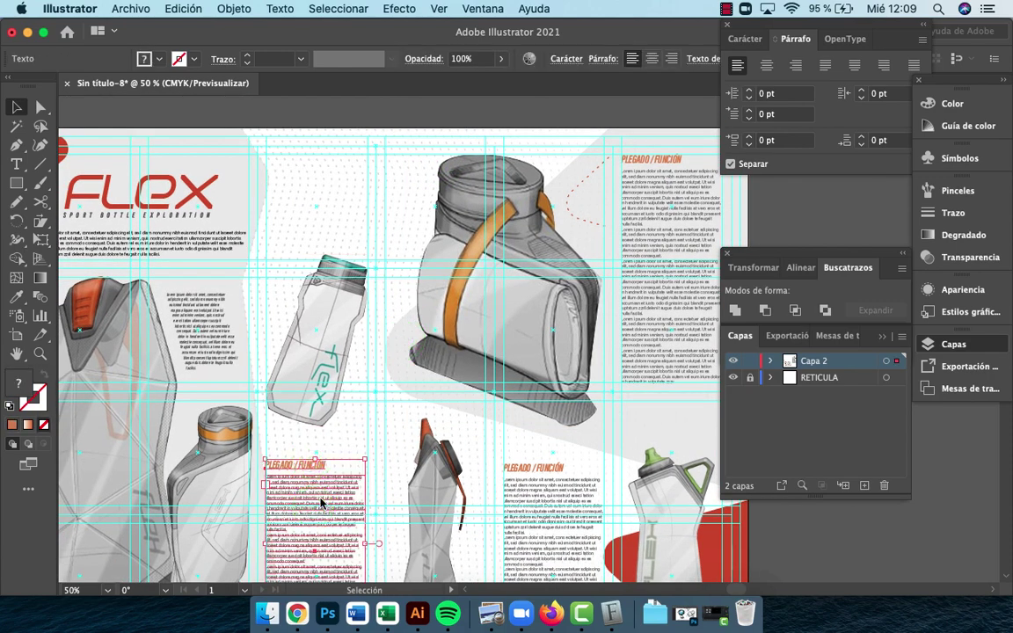
left_click_drag(300, 269, 305, 193)
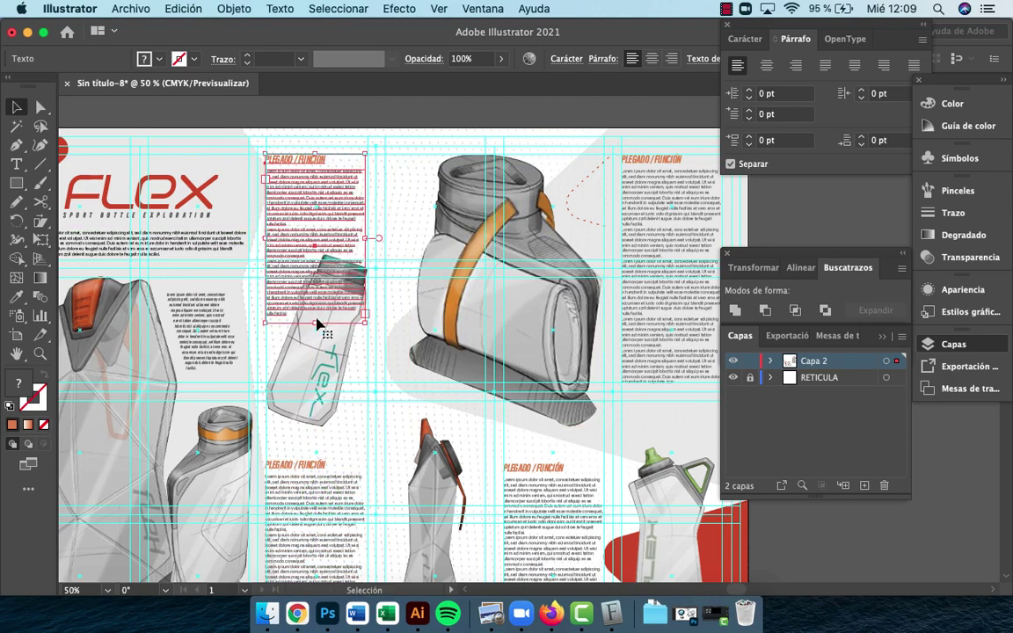
Cut the upper text copy down to its first paragraph and shorten its frame to end above the teal-capped bottle
key("t")
left_click(264, 227)
left_click_drag(265, 227, 402, 355)
key("BackSpace")
key("Escape")
left_click_drag(315, 324, 314, 247)
Match the short paragraph to the bold italic text beside the orange-capped bottle with the Eyedropper, and justify it with the last line left
left_click(383, 112)
left_click(323, 214)
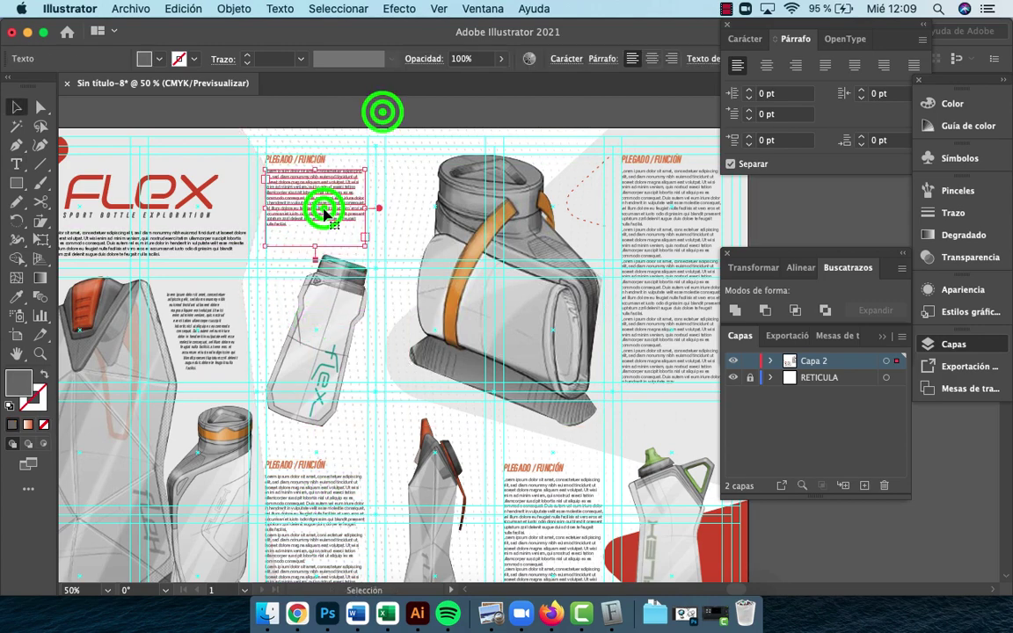
left_click_drag(179, 340, 294, 307)
key("i")
left_click(329, 313)
left_click(825, 68)
key("v")
left_click(500, 260)
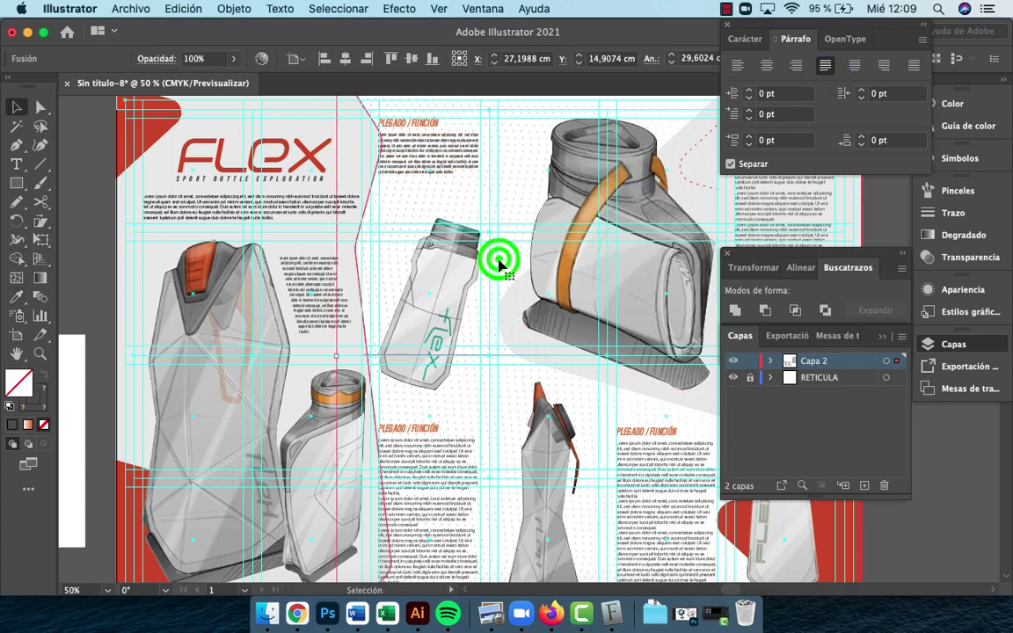
left_click_drag(512, 265, 494, 393)
left_click_drag(407, 264, 410, 331)
left_click(387, 255, "shift")
left_click(440, 178)
left_click_drag(585, 362, 568, 287)
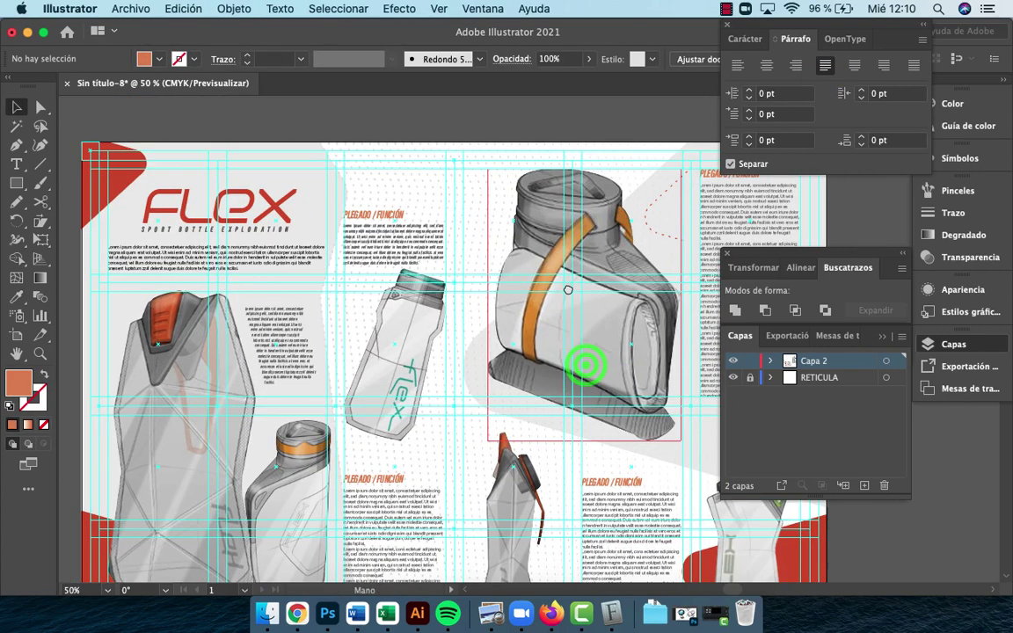
key("super+z")
Move the teal-capped bottle up to the top margin of its column and place the short paragraph below its base
left_click_drag(403, 214, 403, 259)
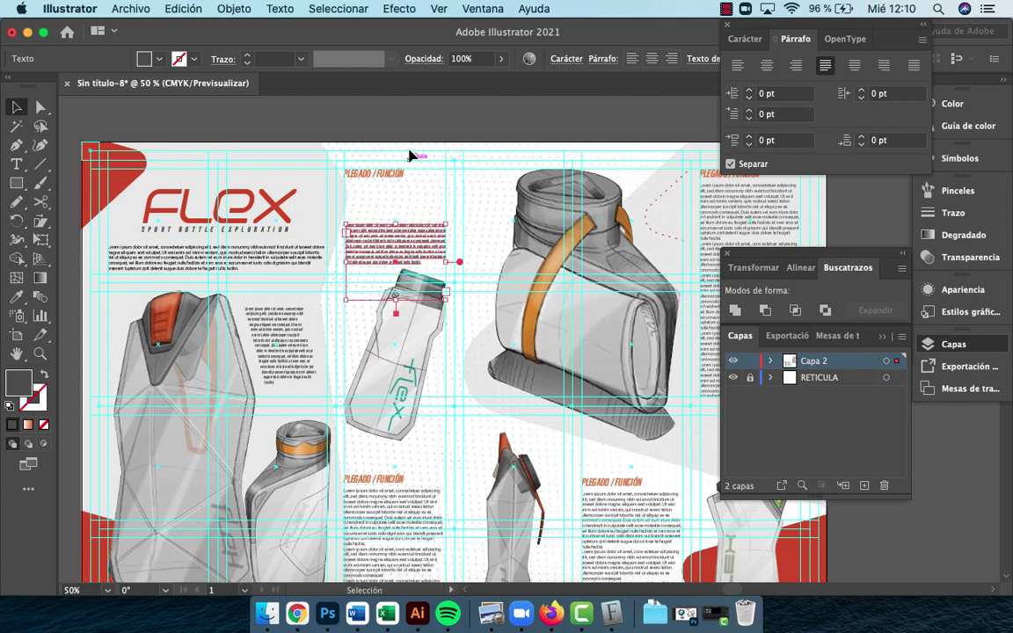
left_click(398, 180)
left_click_drag(398, 180, 547, 179)
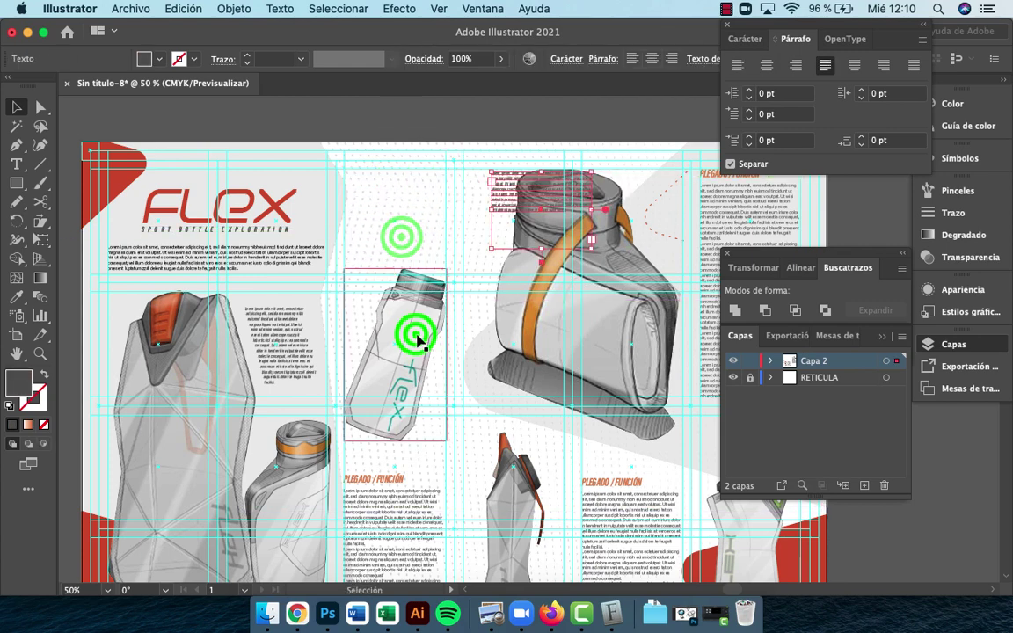
left_click_drag(413, 335, 413, 235)
left_click_drag(511, 194, 363, 379)
left_click(438, 134)
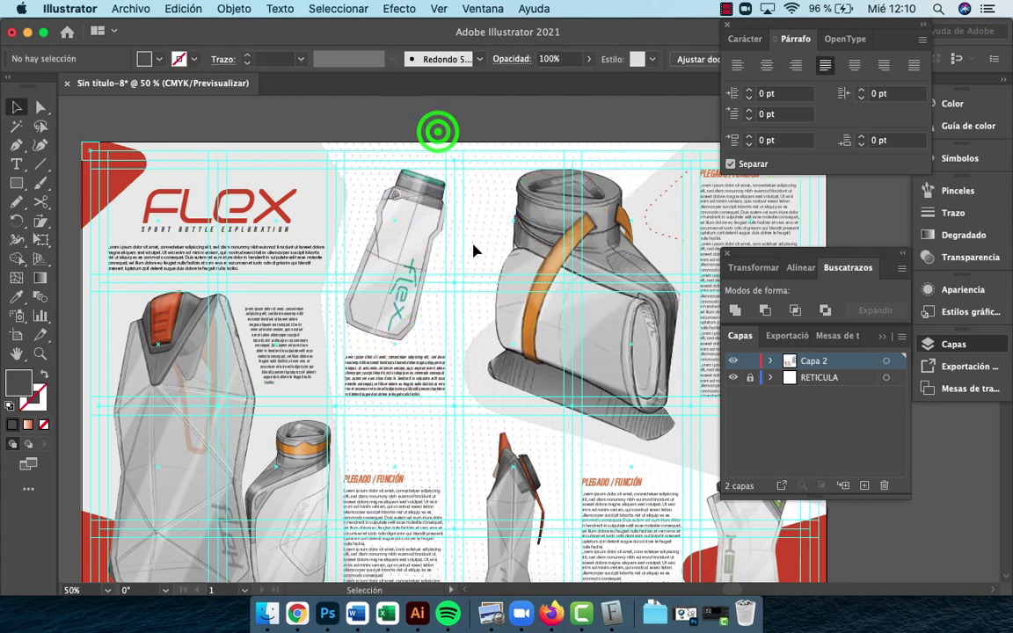
Place the PLEGADO / FUNCIÓN heading under the teal-capped bottle with the paragraph directly beneath, and nudge the bottle up slightly
scroll(474, 251, "right", 4)
left_click_drag(686, 159, 331, 335)
left_click(331, 371)
left_click_drag(332, 417, 332, 384)
left_click(343, 435)
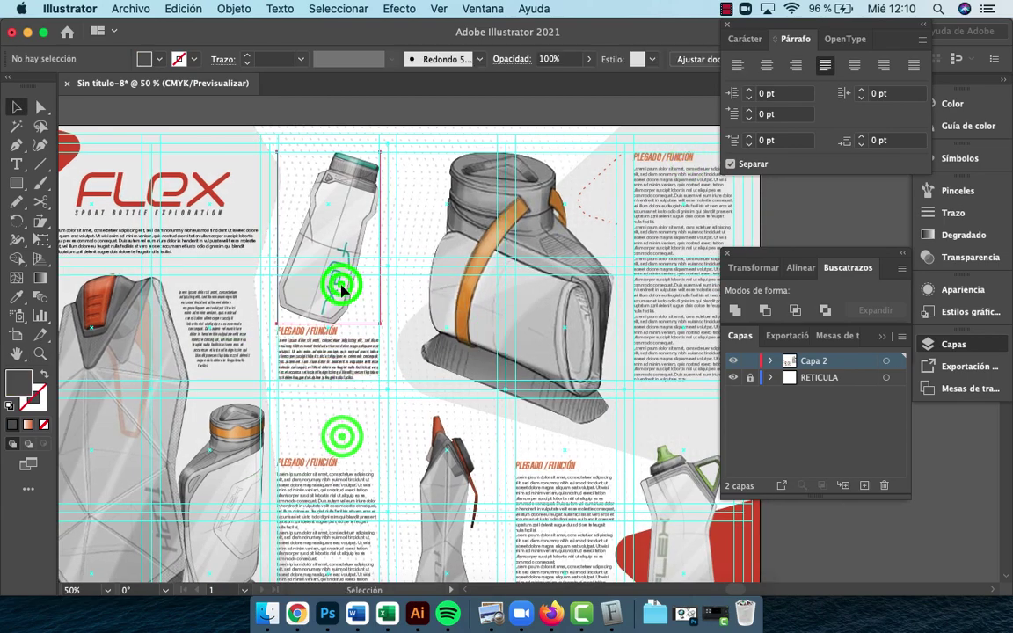
left_click_drag(340, 285, 340, 279)
left_click(405, 103)
Hide the RETICULA layer and draw an angular open Pen path from the poster's bottom edge up along the folded bottle's left side
key("z")
left_click_drag(432, 303, 387, 305)
left_click_drag(590, 383, 431, 273)
left_click_drag(465, 383, 528, 474)
left_click(456, 515)
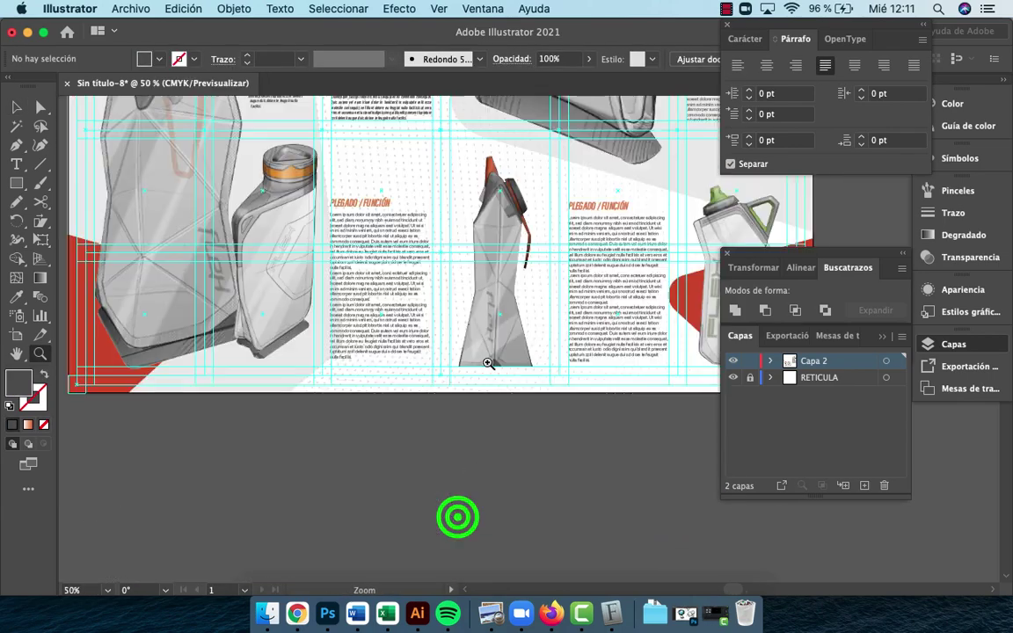
left_click(489, 350)
left_click_drag(488, 347, 475, 437)
left_click(734, 381)
key("p")
left_click(449, 491)
left_click(485, 353)
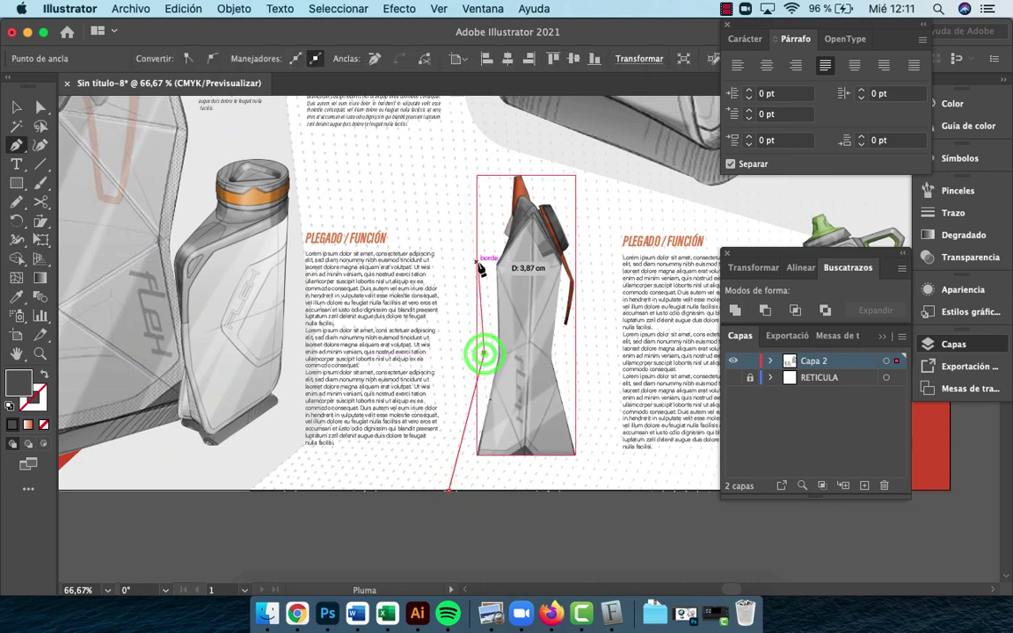
left_click(479, 261)
left_click(497, 227)
left_click(501, 179)
Give the new path the dashed red stroke of the existing dashed line near the upper-right text column, using the Eyedropper
key("shift+x")
key("i")
mouse_move(519, 104)
left_mouse_down()
mouse_move(523, 265)
mouse_move(493, 377)
left_mouse_up()
left_click(694, 181)
key("super+shift+a")
Justify the text column between the orange-capped bottle and the folded bottle, with its last line aligned left
key("z")
left_click(533, 470, "alt")
mouse_move(511, 487)
left_mouse_down()
mouse_move(506, 390)
mouse_move(502, 436)
left_mouse_up()
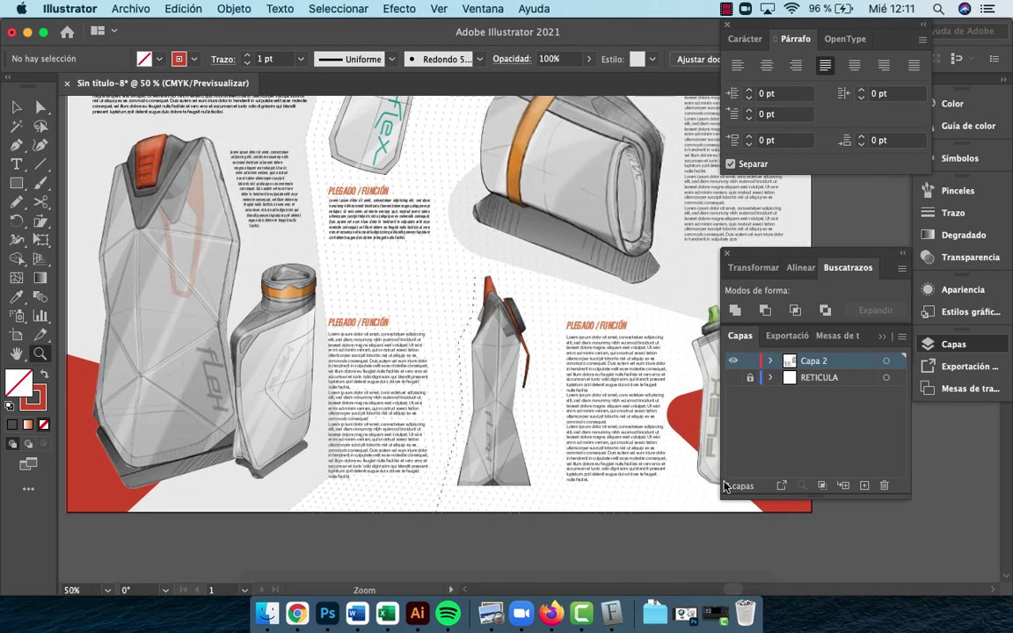
left_click(733, 377)
left_click(734, 377)
key("v")
left_click(396, 439)
left_click(824, 65)
left_click(571, 533)
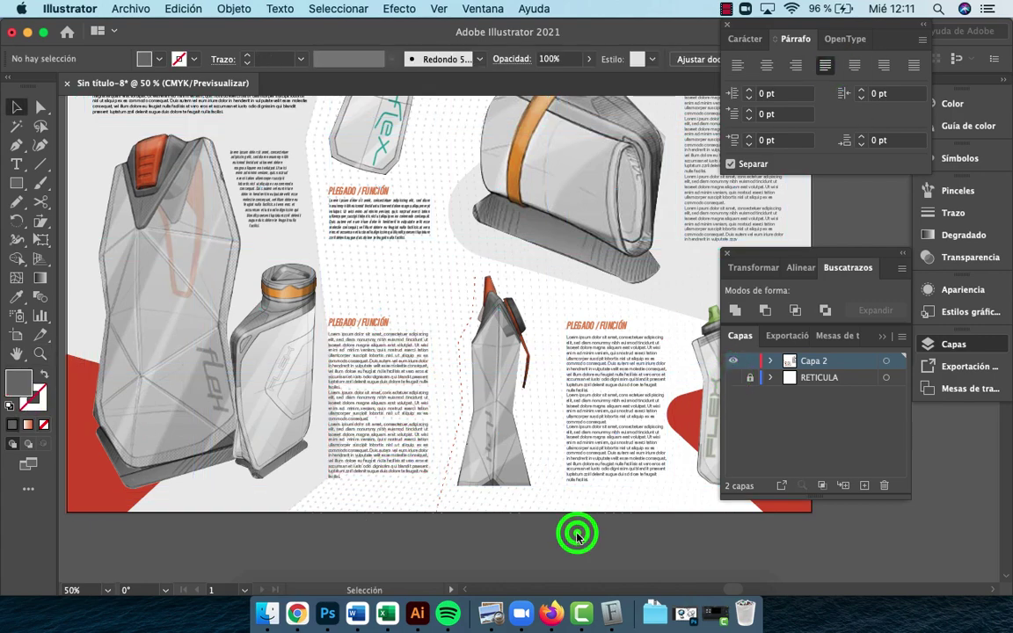
Draw a straight Pen line from beside the folded bottle's top to the green-capped bottle and copy the dashed red stroke onto it
key("z")
left_click(387, 330, "alt")
left_click(523, 434)
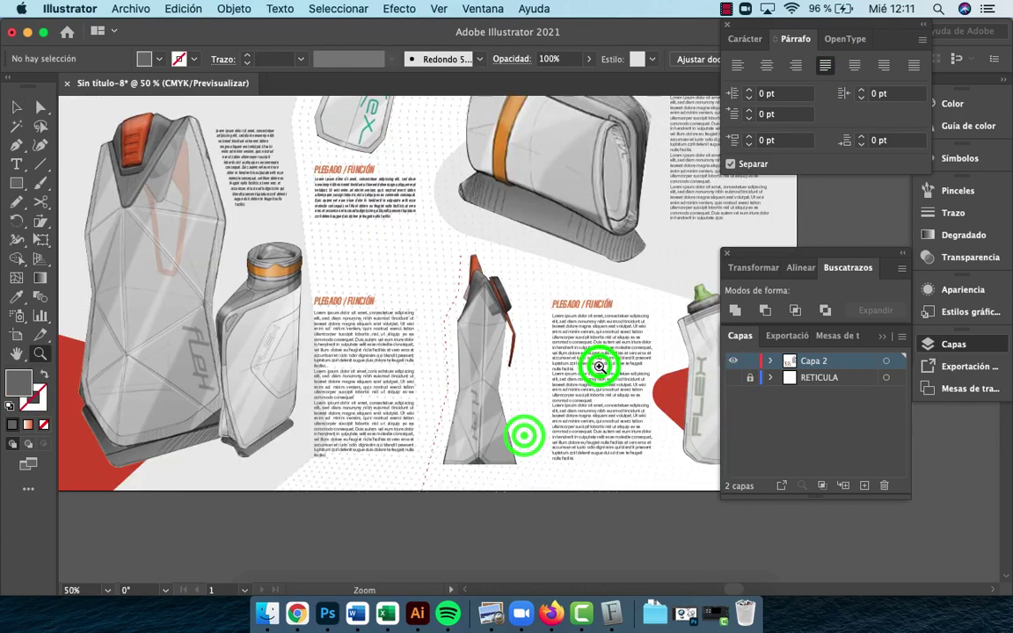
left_click_drag(598, 366, 472, 411)
key("p")
left_click(371, 300)
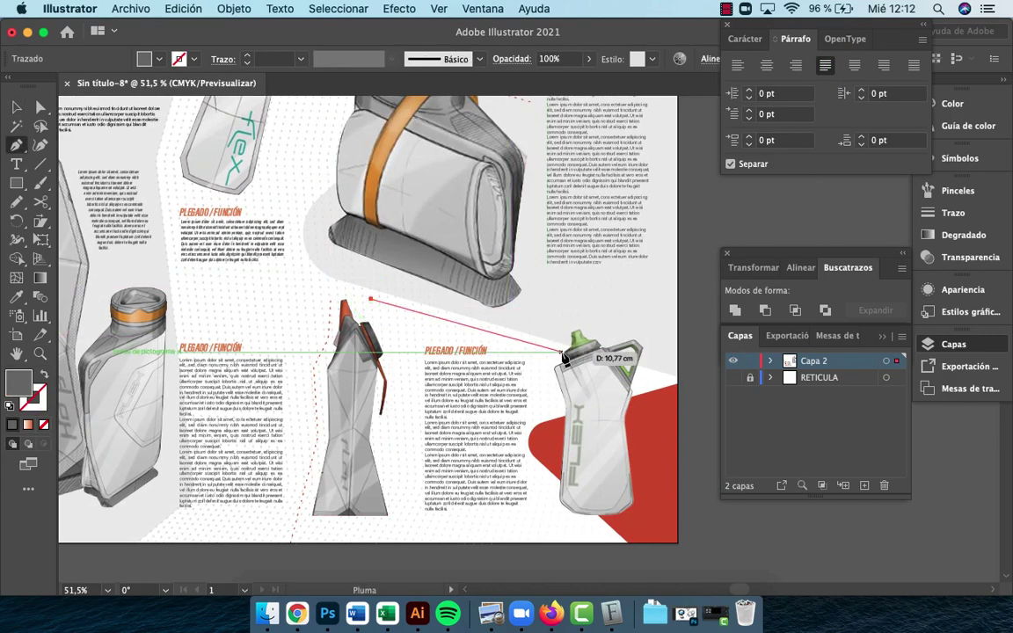
left_click(562, 351)
key("i")
left_click(319, 407)
key("v")
left_click(634, 325)
Draw an angular path up the teal-capped bottle's right side to the poster's top edge, with the existing dashed red stroke
left_click_drag(611, 358, 664, 548)
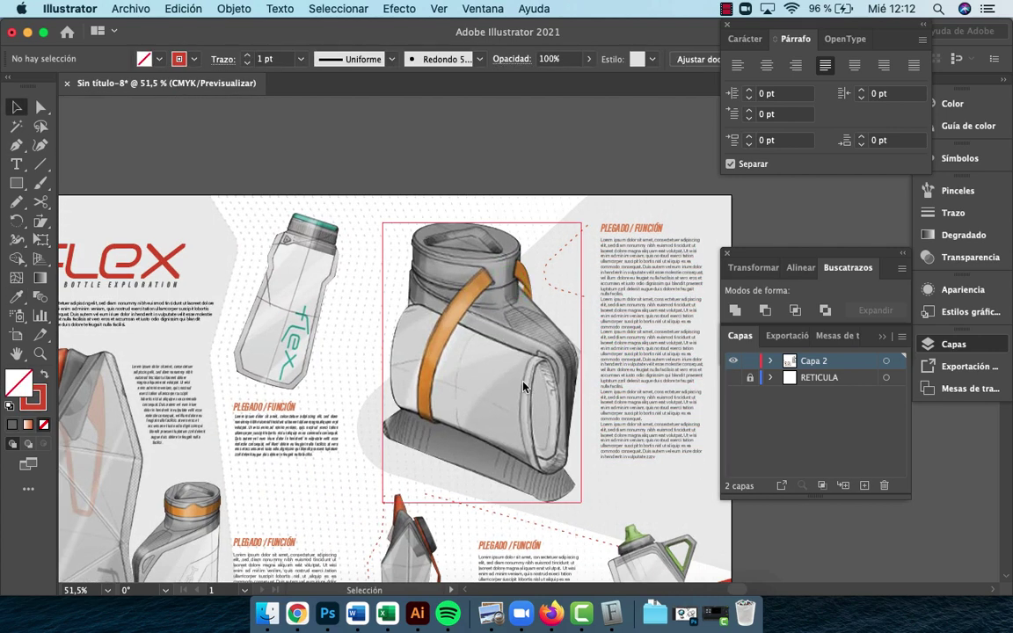
key("p")
left_click(296, 391)
left_click(312, 380)
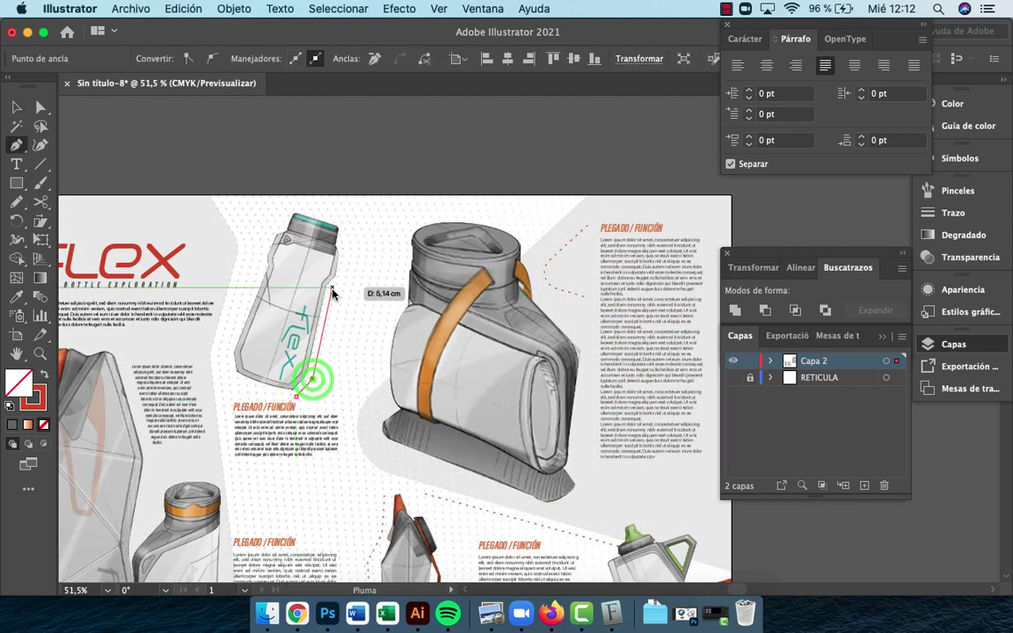
left_click(334, 287)
left_click(344, 280)
left_click(365, 196)
key("i")
left_click(564, 246)
key("v")
left_click(425, 138)
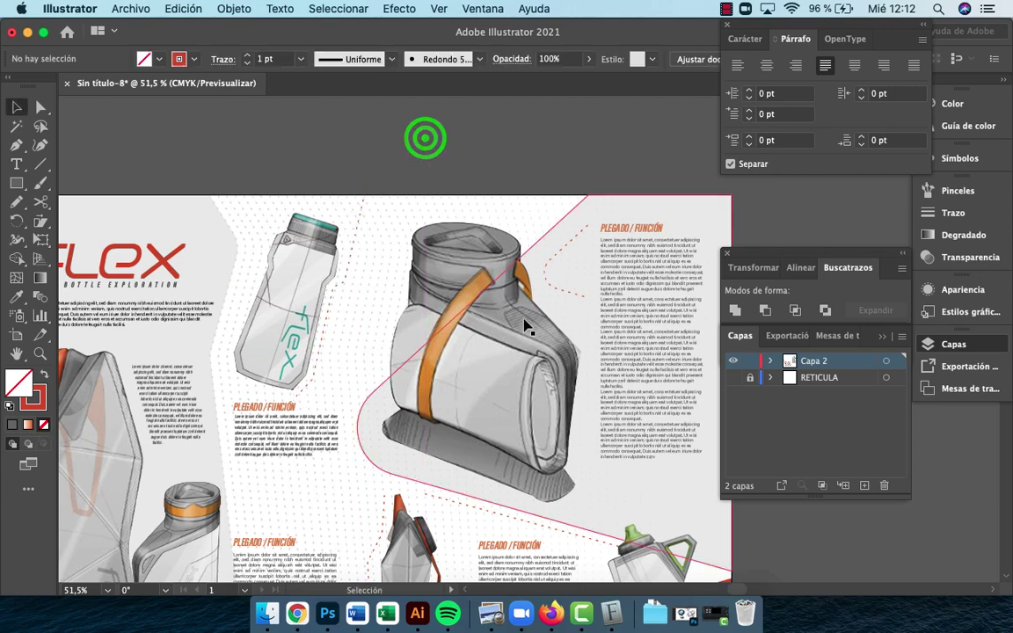
Extend the straight dashed line's upper end leftward past the folded bottle to the grey panel's edge
key("z")
left_click(468, 452, "alt")
key("v")
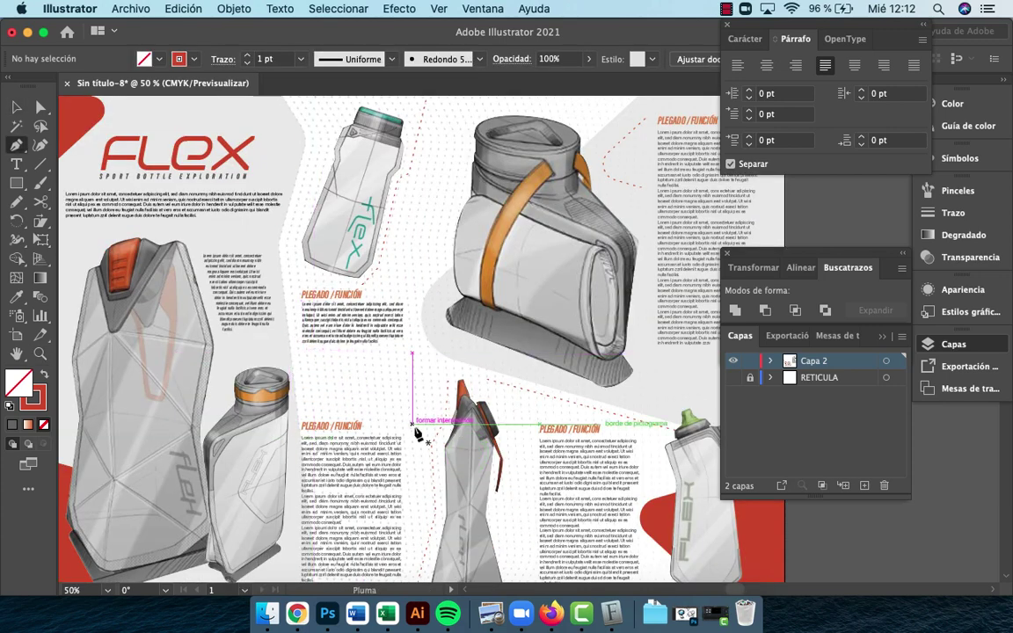
left_click_drag(540, 394, 343, 372)
left_click(534, 412)
key("a")
left_click_drag(479, 407, 420, 390)
left_click(520, 442)
key("z")
left_click(520, 442, "alt")
left_click(510, 275)
scroll(510, 275, "up", 3)
Enlarge the large strapped bottle slightly and shift it left with the RETICULA layer shown, hiding that layer again when finished
left_click(733, 377)
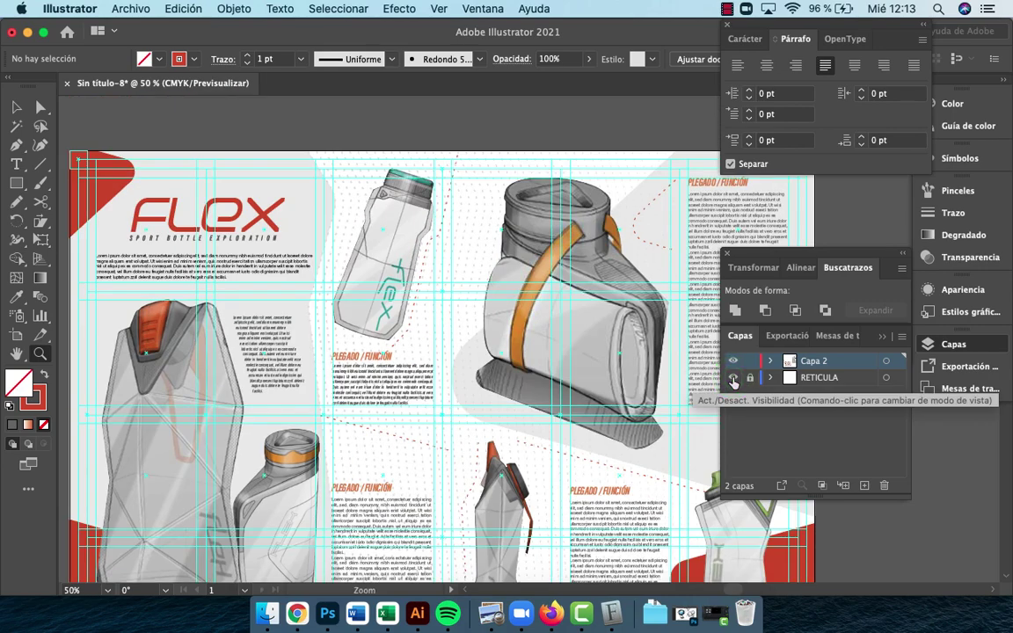
key("v")
left_click(525, 314)
left_click_drag(475, 175, 419, 164)
left_click_drag(540, 168, 541, 165)
left_click(563, 134)
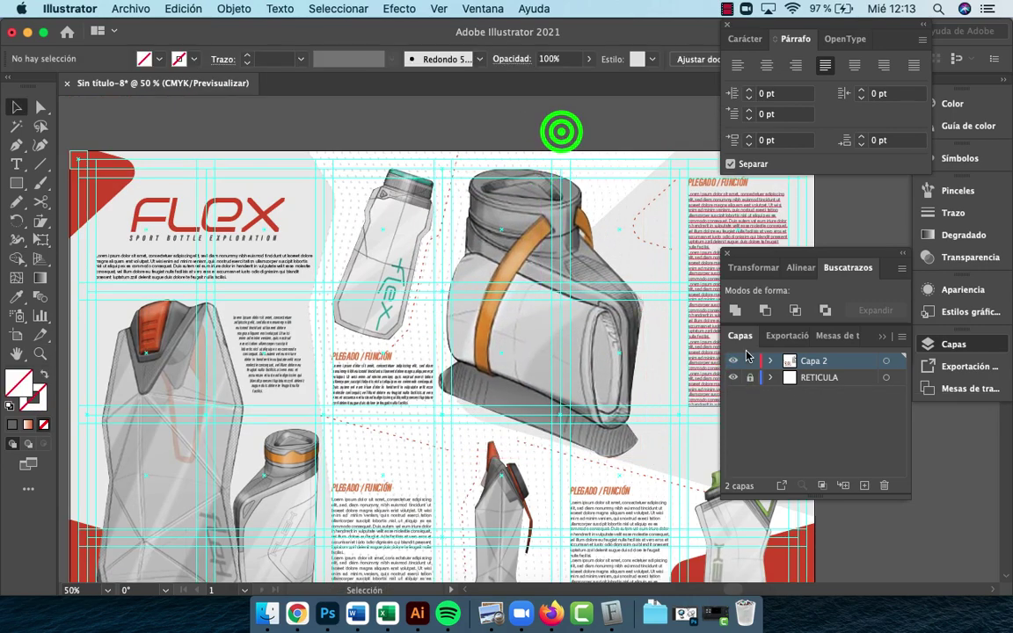
left_click(733, 377)
Scale the large strapped bottle down slightly to fit between the text columns
key("z")
left_click(641, 405, "alt")
left_click(610, 411, "alt")
left_click(479, 305)
left_click(446, 318)
left_click_drag(456, 468, 456, 453)
left_click(480, 122)
Place a copy of the green-capped bottle's rounded red shape over the left side of the large strapped bottle
key("z")
left_click(509, 403, "alt")
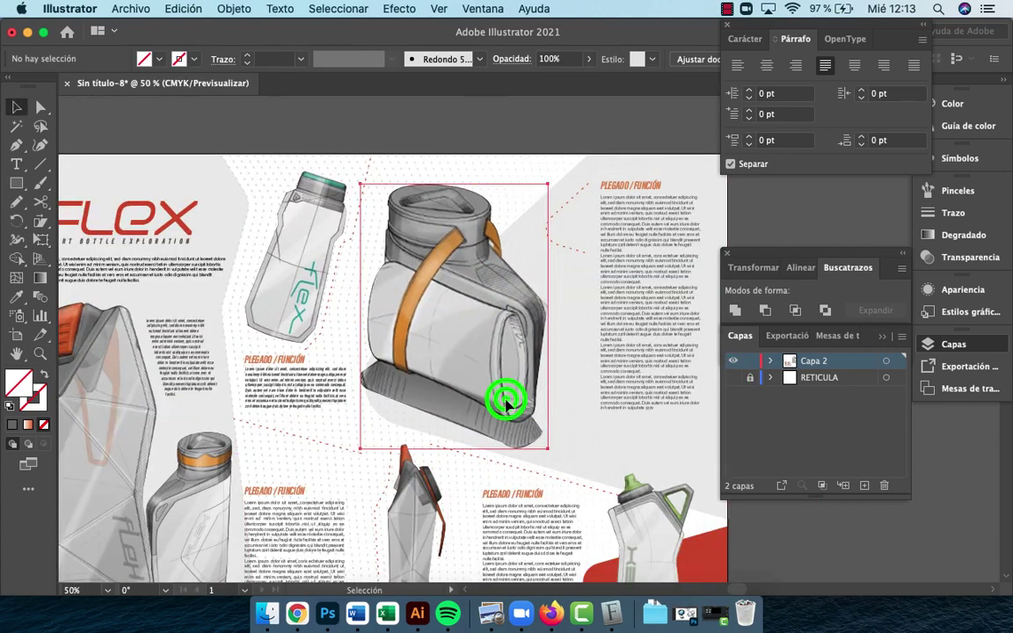
left_click(649, 466, "alt")
left_click(832, 549, "alt")
left_click(512, 335)
left_click(412, 234, "alt")
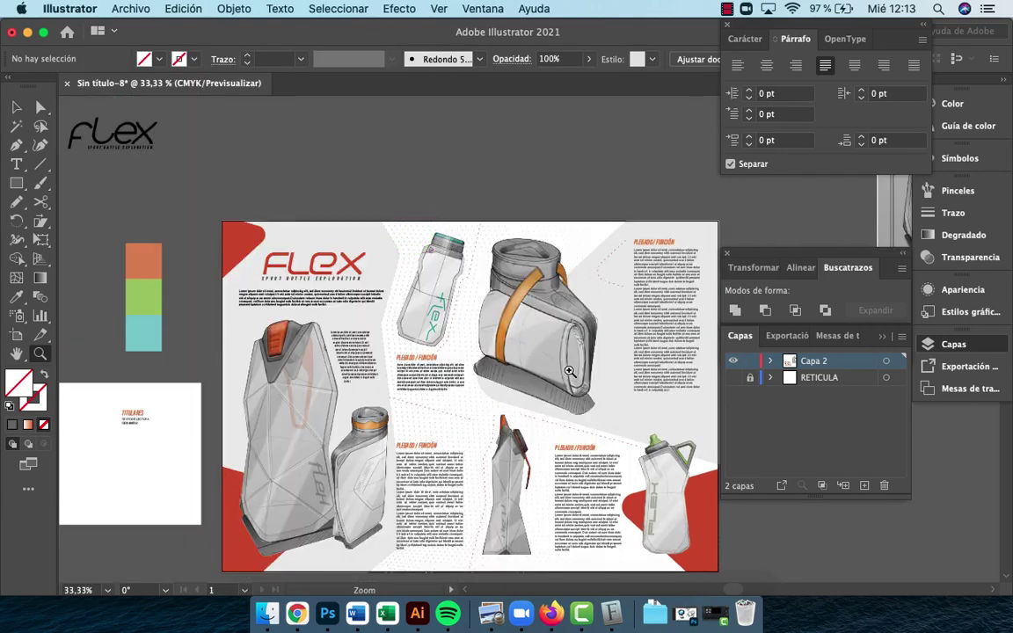
key("v")
left_click_drag(706, 500, 540, 304)
Bring the strapped bottle image to the front and nudge the red shape up and right behind its left side
right_click(527, 254)
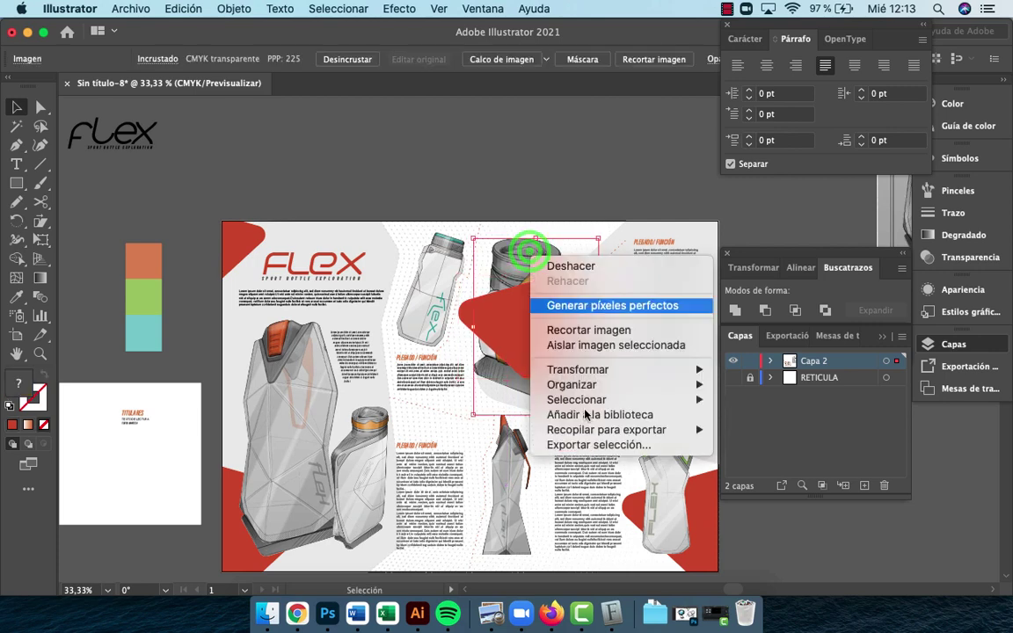
mouse_move(582, 385)
left_click(751, 382)
left_click(540, 151)
left_click_drag(470, 314, 475, 301)
left_click(462, 154)
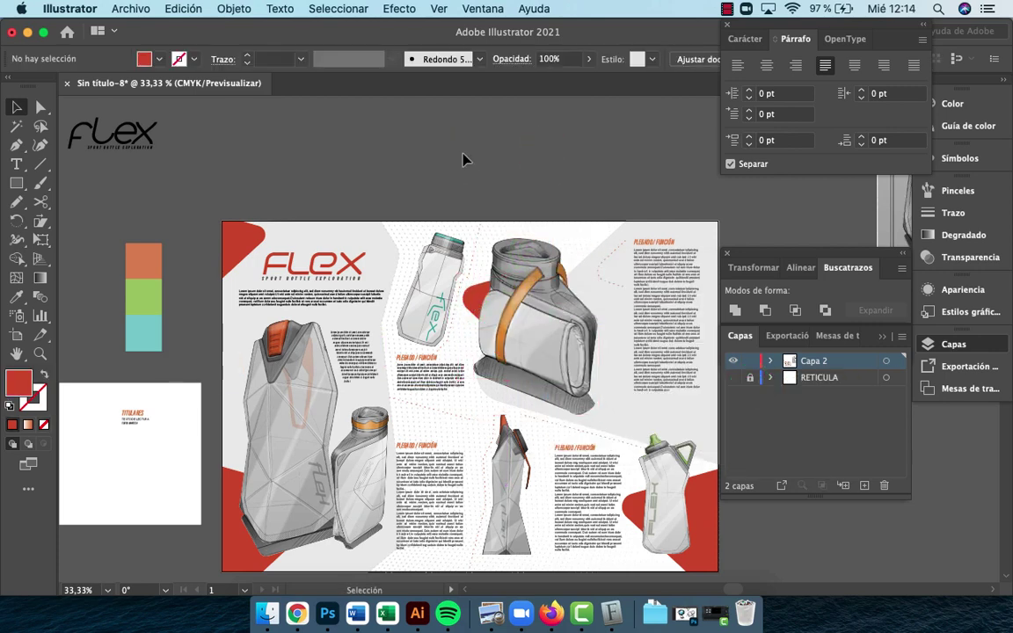
Place a copy of the short italic paragraph under the teal-capped bottle below the poster's upper-right text column
key("z")
left_click(699, 408)
left_click_drag(542, 361, 618, 384)
key("v")
left_click_drag(194, 328, 554, 388)
left_click(682, 405)
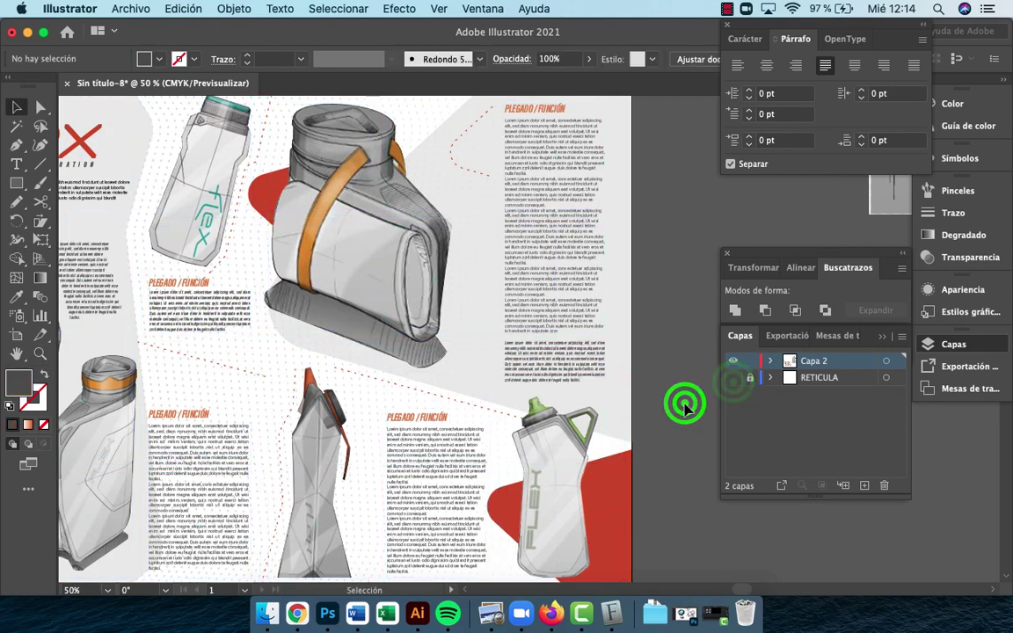
Place a mirrored copy of the upper-right curved dashed line between the strapped bottle and the short paragraph beneath the right column
right_click(479, 328)
mouse_move(567, 505)
left_click(703, 504)
left_click(515, 371)
left_click(672, 415)
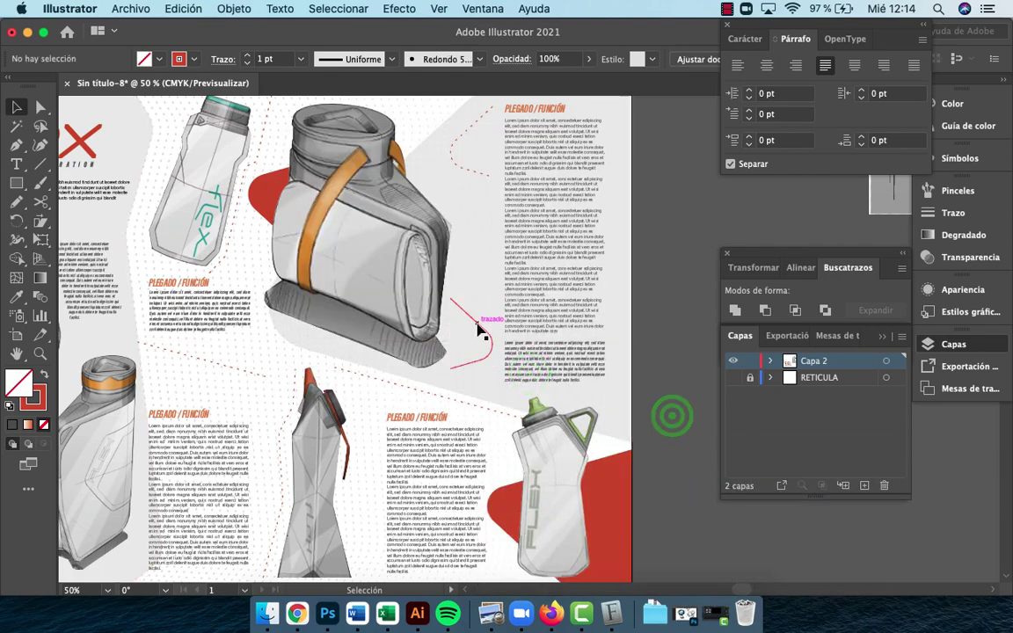
mouse_move(479, 331)
left_mouse_down()
mouse_move(467, 318)
mouse_move(472, 339)
left_mouse_up()
left_click(676, 427)
Place a copy of the SPORT BOTTLE EXPLORATION tagline near the green-capped bottle
key("z")
left_click(576, 379, "alt")
left_click_drag(249, 202, 360, 230)
left_click(360, 231)
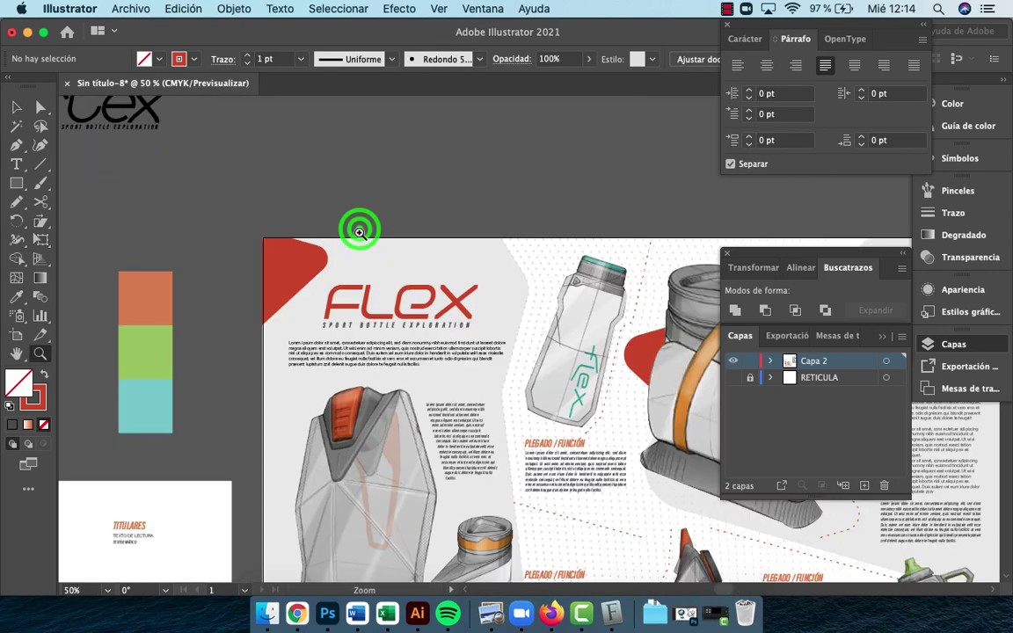
key("v")
key("z")
left_click(537, 383, "alt")
left_click_drag(536, 384, 393, 268)
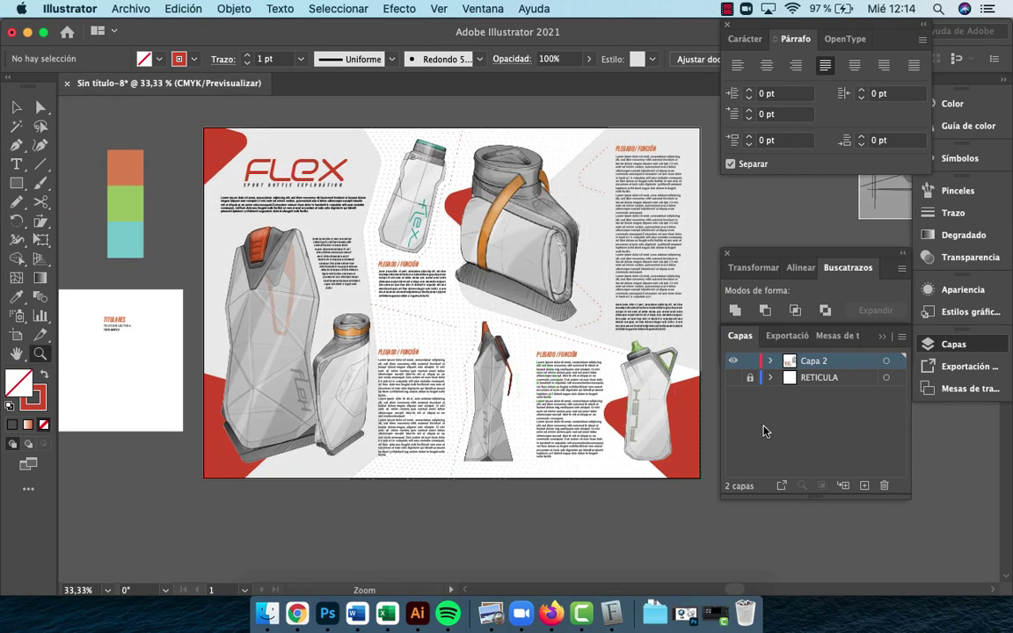
key("v")
left_click_drag(321, 185, 641, 371)
Rotate the tagline copy to run vertically and move it to the poster's right edge beside the green-capped bottle
left_click(628, 520)
left_click(614, 472)
left_click(622, 543)
left_click_drag(586, 509, 689, 457)
Bring the vertical tagline to the front and shift it down over the lower-right red shape
right_click(689, 457)
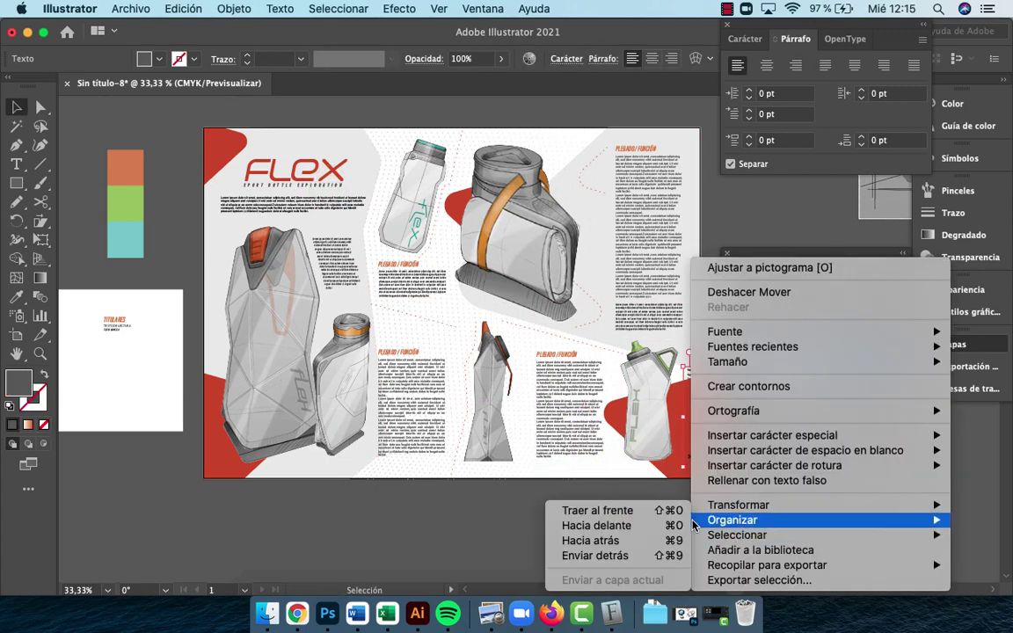
left_click(719, 515)
key("z")
left_click(633, 421)
key("v")
left_click(617, 475)
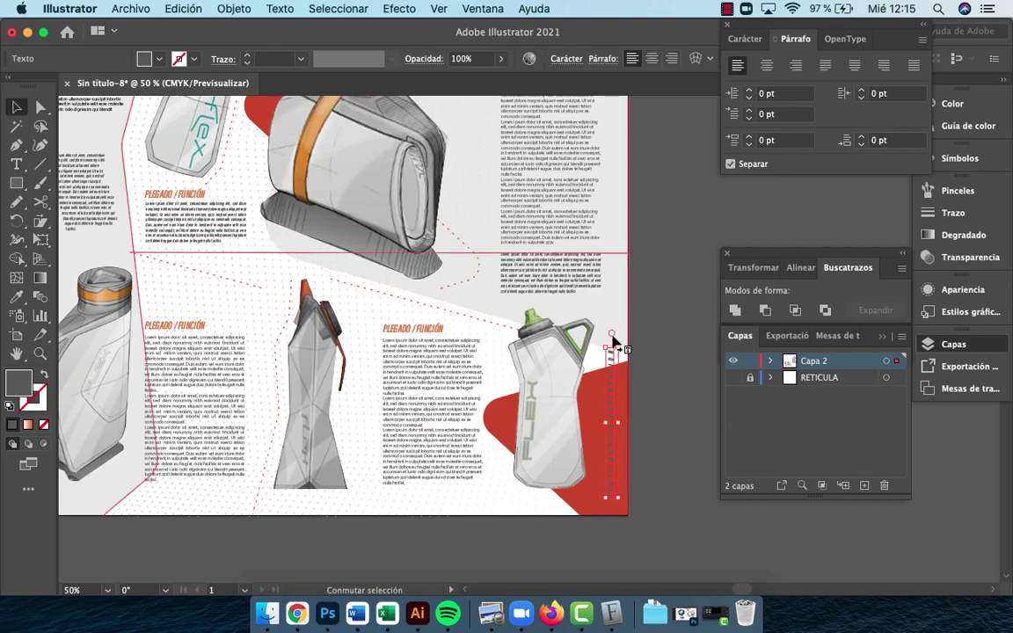
left_click_drag(602, 345, 607, 374)
Color the vertical tagline white by sampling a white area with the Eyedropper
key("i")
left_click_drag(183, 240, 565, 399)
left_click_drag(100, 446, 196, 281)
left_click(217, 413)
left_click_drag(497, 384, 318, 413)
key("super+minus")
key("v")
left_click(646, 527)
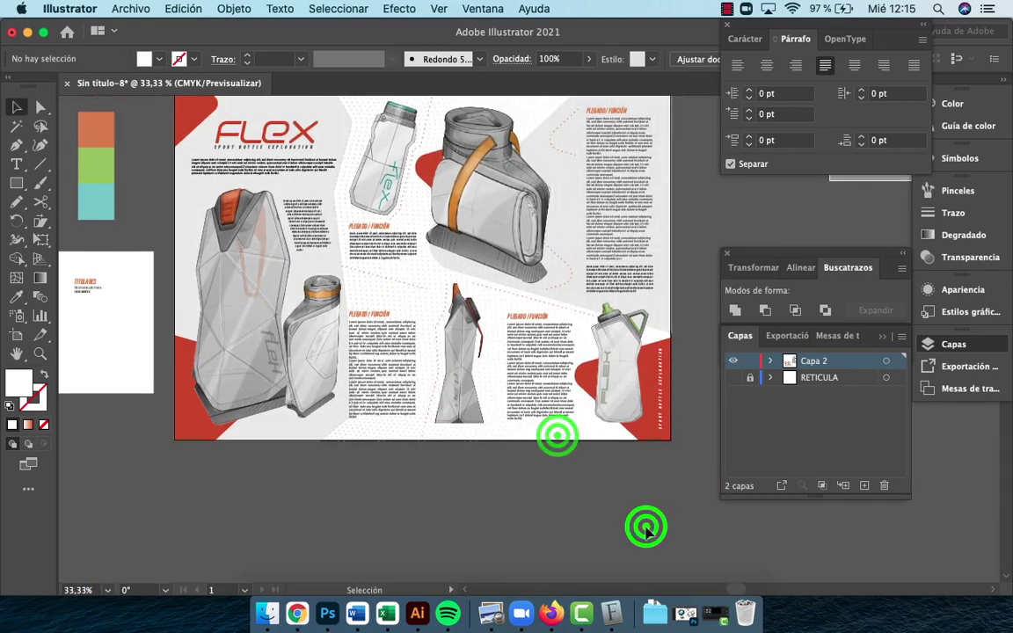
Align the vertical tagline with the grid's right column with the RETICULA layer shown, hiding that layer again when finished
left_click(733, 378)
key("z")
left_click(520, 402)
left_click(561, 373)
mouse_move(571, 450)
left_mouse_down()
mouse_move(566, 438)
mouse_move(566, 457)
left_mouse_up()
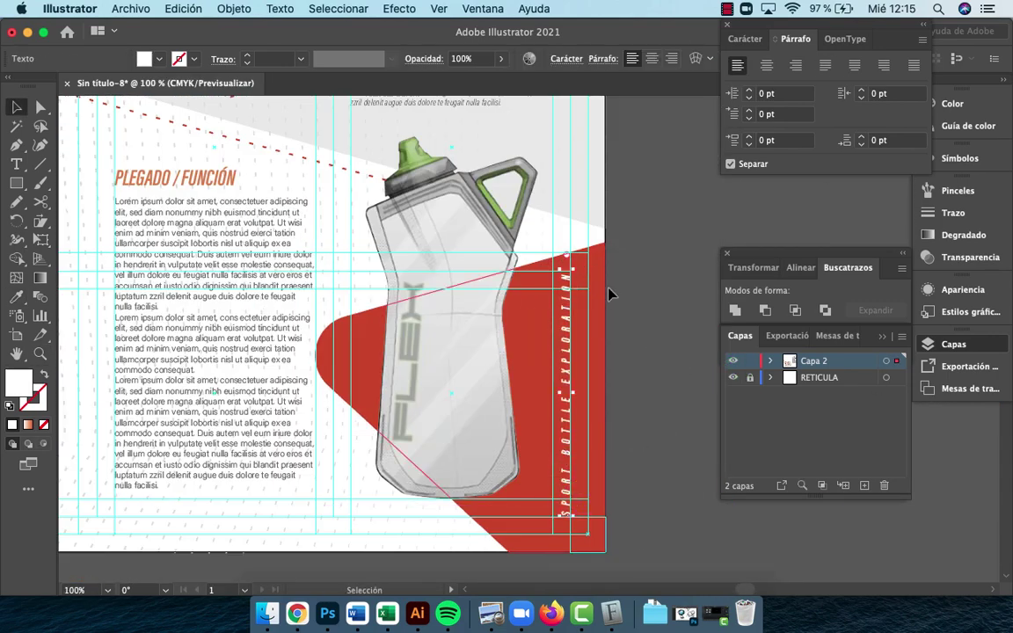
left_click(643, 315)
left_click(733, 379)
Close the floating Pathfinder and Paragraph panels to clear the view of the poster
key("z")
left_click(443, 294, "alt")
left_click(448, 314, "alt")
left_click(448, 315, "alt")
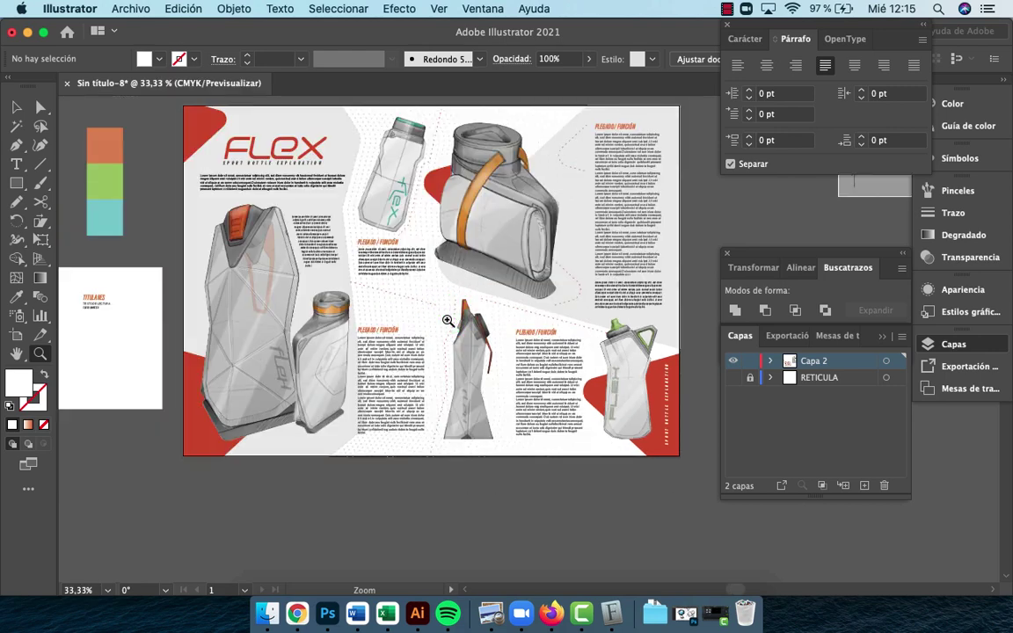
left_click_drag(417, 323, 415, 458)
left_click(726, 255)
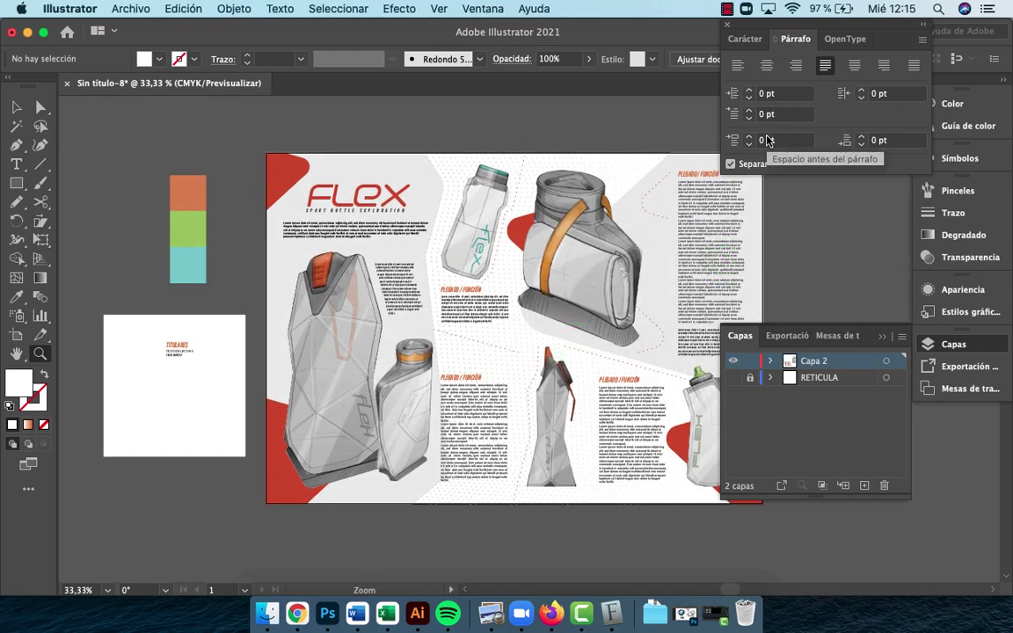
left_click(734, 35)
left_click(728, 26)
left_click(881, 337)
left_click(934, 343)
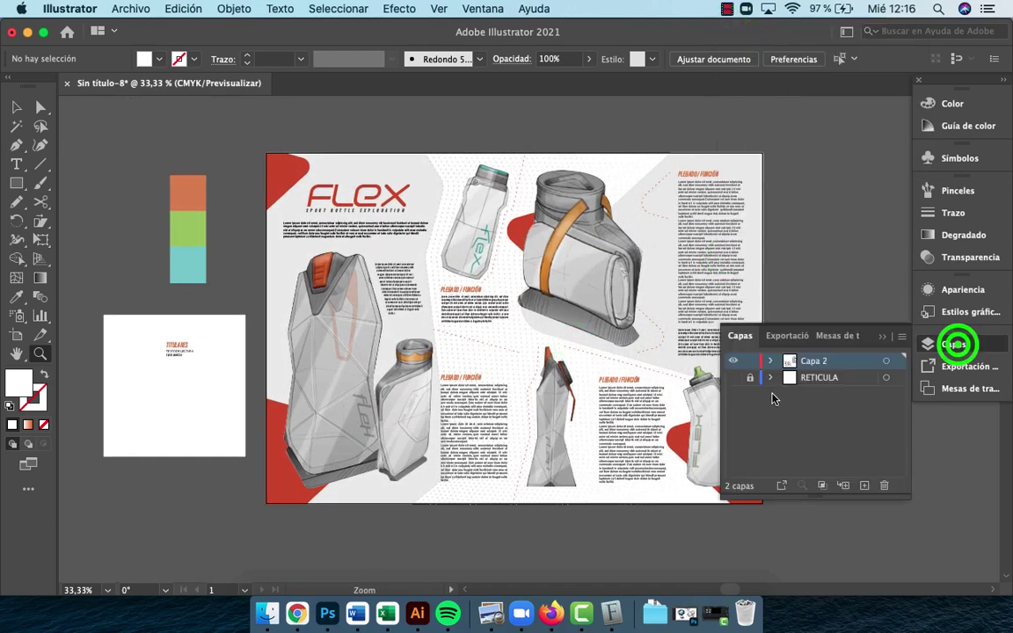
Enlarge the red FLEX title with its tagline above the intro paragraph, using the RETICULA layer as guide, and hide that layer
left_click(328, 208)
left_click(595, 344, "super")
key("shift+Up")
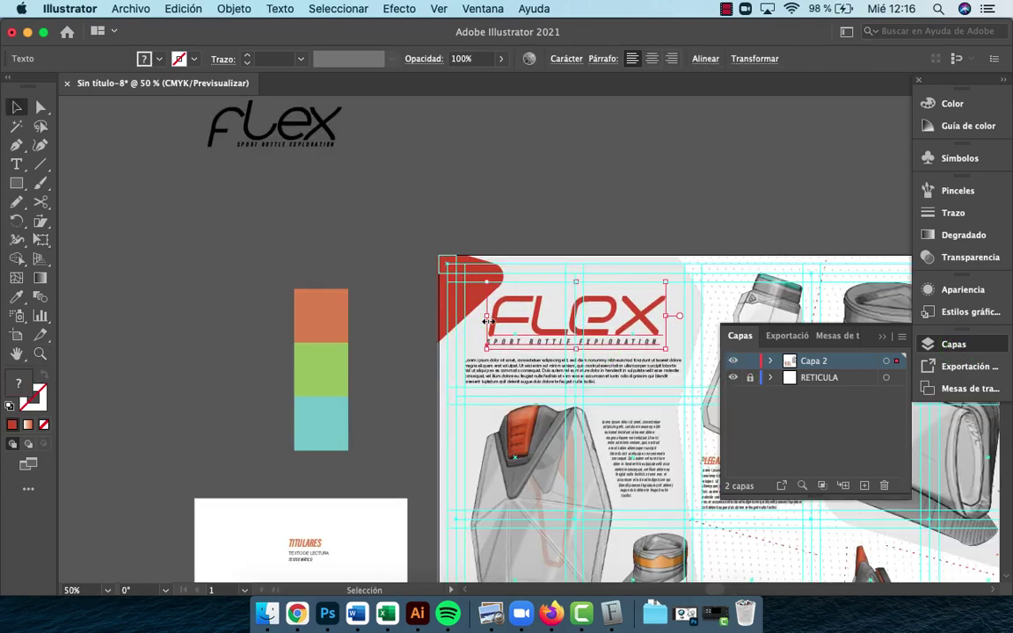
left_click(610, 113)
left_click(732, 378)
Hide all panels and tools and review the whole poster
key("z")
left_click(641, 285, "alt")
left_click_drag(568, 415, 403, 286)
key("Tab")
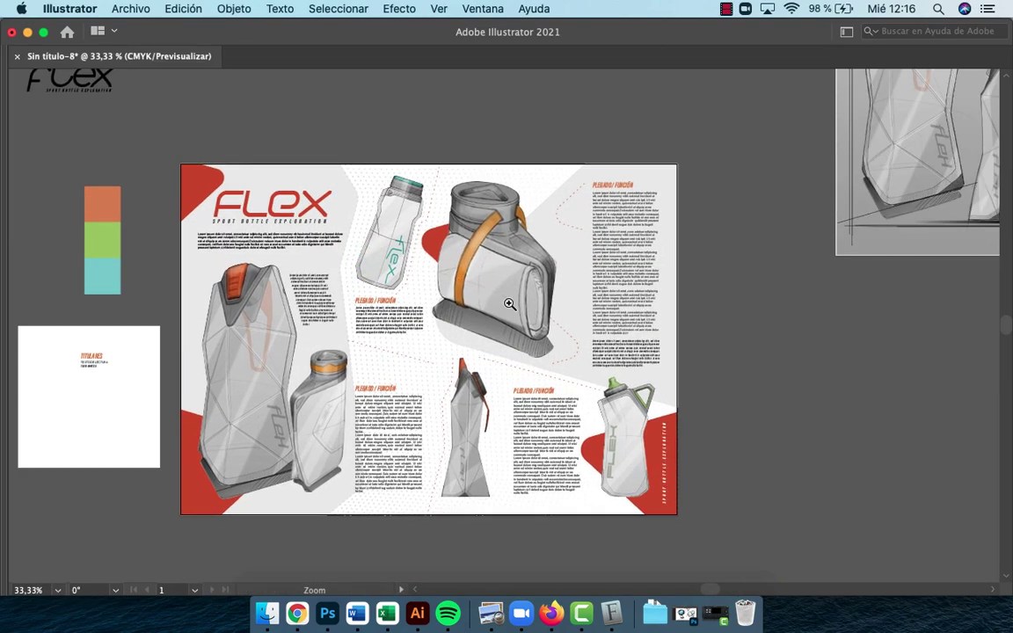
left_click(524, 287)
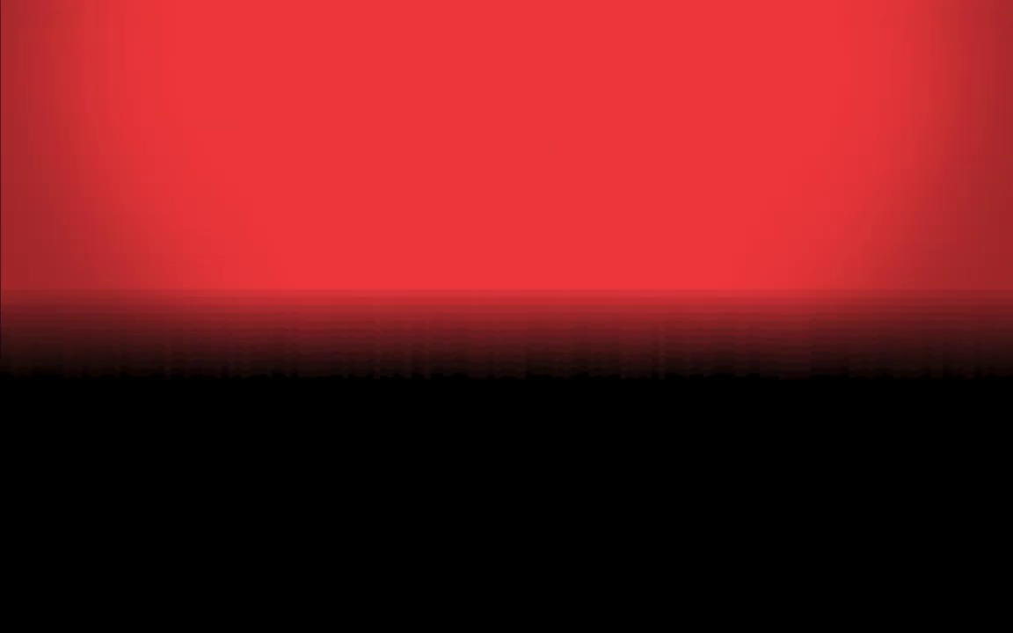